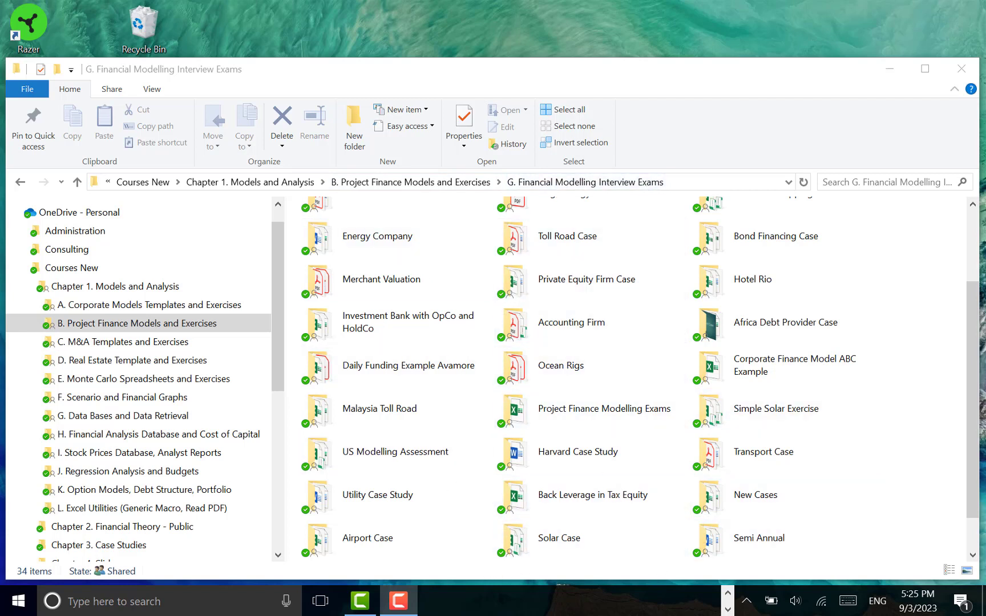
click(412, 611)
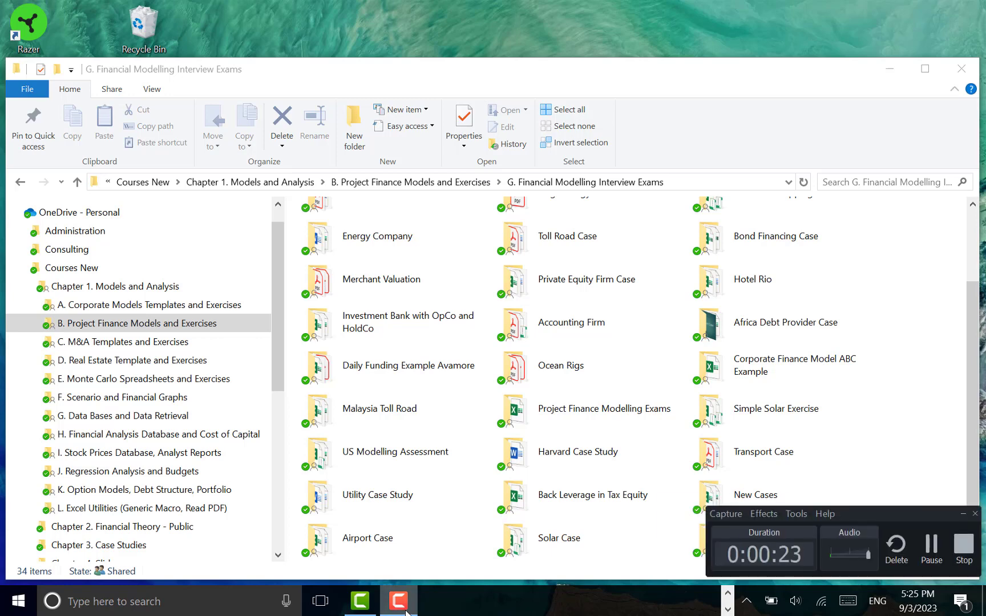
click(934, 548)
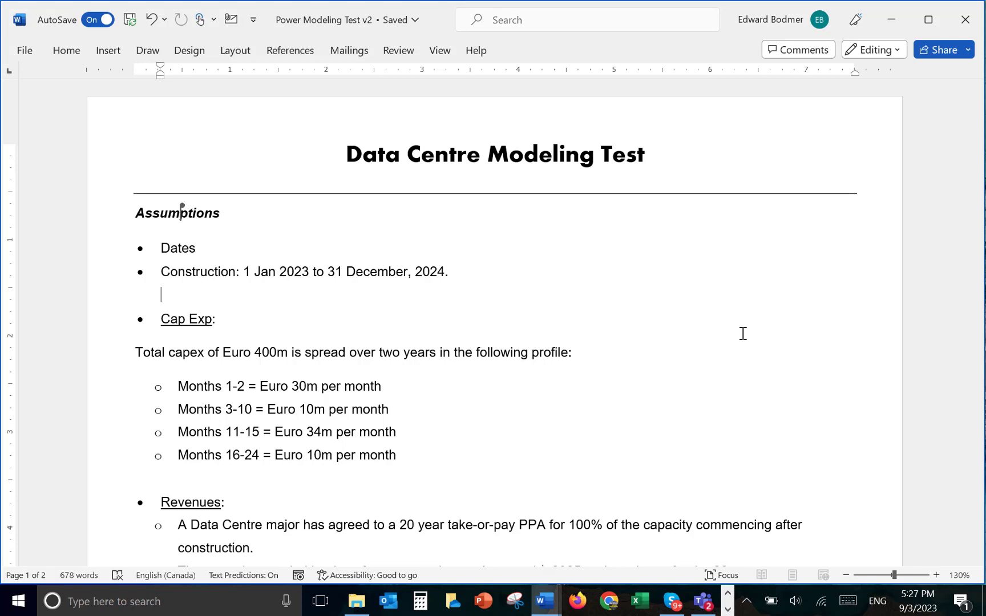
Read the construction dates and the monthly capex profile in the Data Centre Modeling Test, continuing into the first revenue terms.
key(Up)
key(Down)
key(Up)
key(Down)
key(Down)
key(Down)
key(Down)
key(Up)
key(Up)
key(Up)
key(Down)
key(Down)
key(Down)
key(Up)
key(Up)
key(Down)
key(Down)
key(Down)
key(Down)
key(Down)
key(Down)
key(Down)
key(Down)
key(Down)
key(Down)
key(Down)
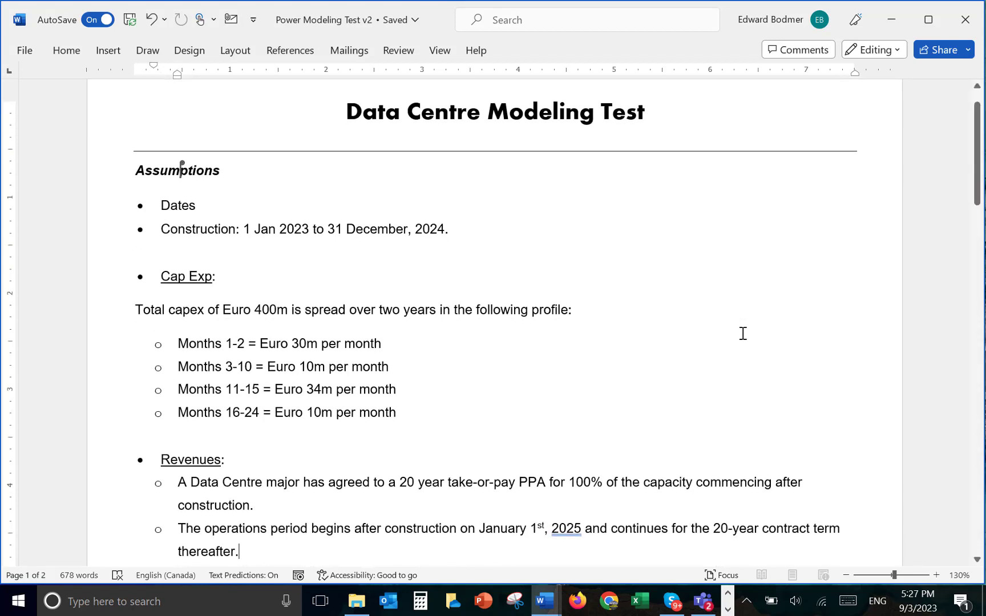
Review the Revenues section for the contract term, operations start, annual contract payment and semi-annual payment dates.
key(Down)
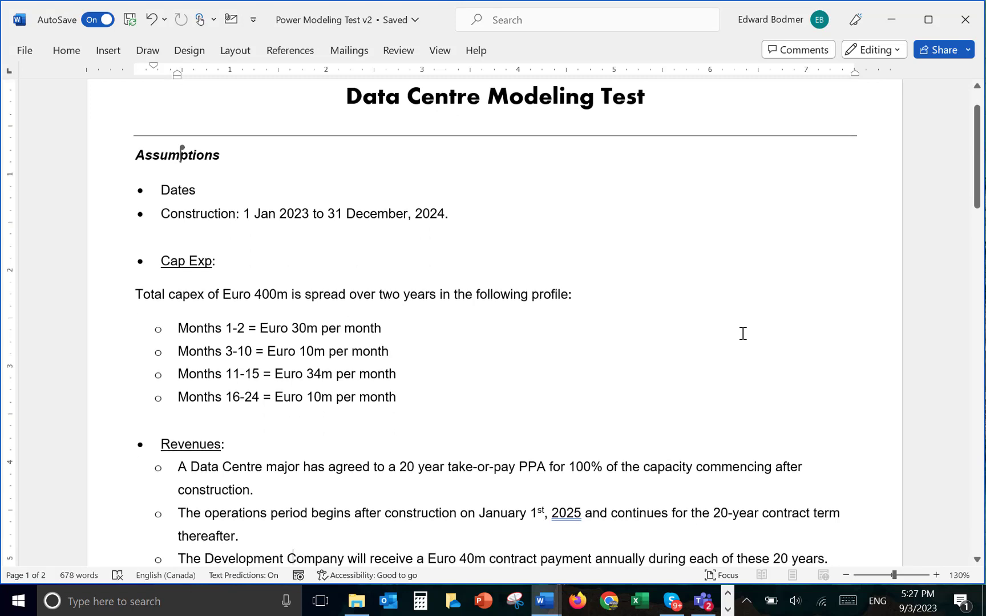
key(Up)
key(Up)
key(Up)
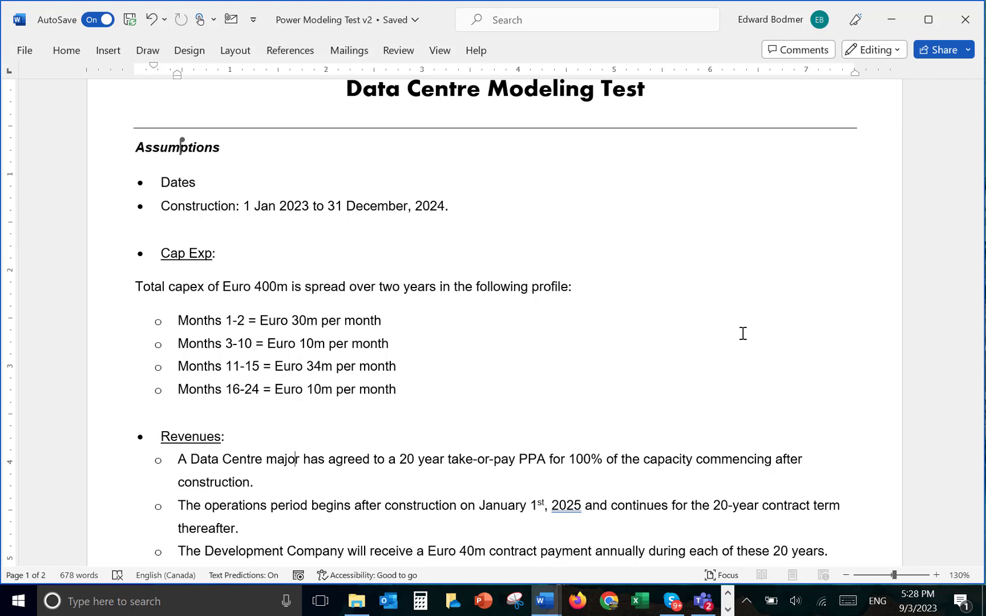
key(Down)
key(Up)
key(Up)
key(Down)
key(Down)
key(Down)
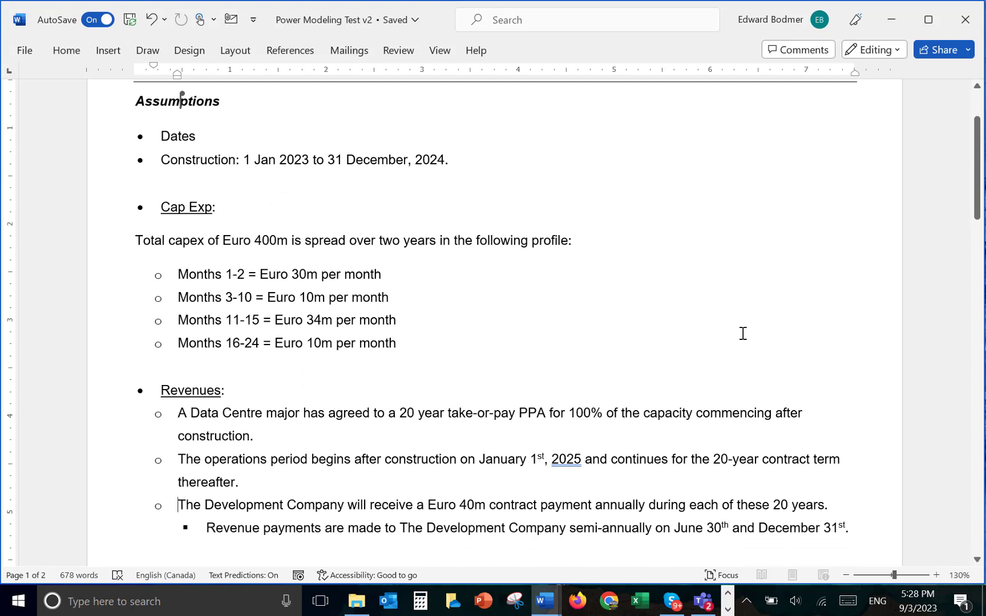
key(Down)
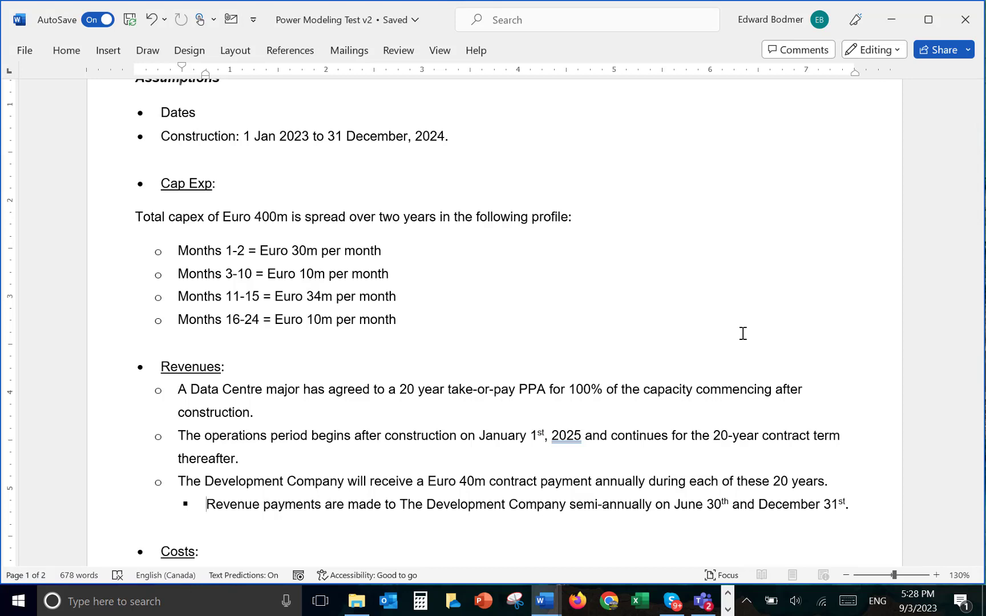
Read the Costs section covering upfront costs at financial close and monthly operating costs during construction and operations.
key(Down)
key(Down)
key(Down)
key(Down)
key(Down)
key(Down)
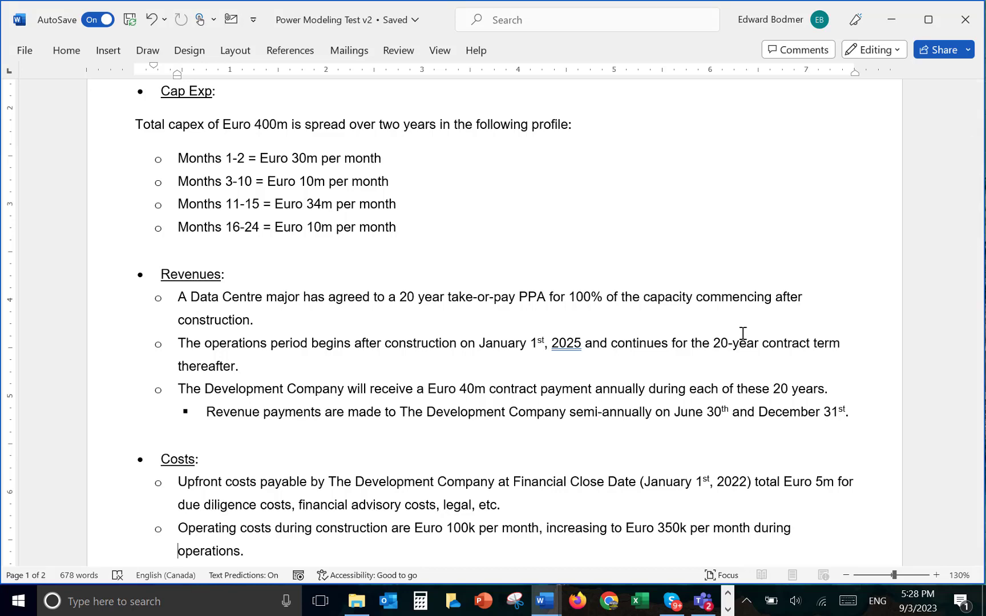
scroll(743, 334, down, 1)
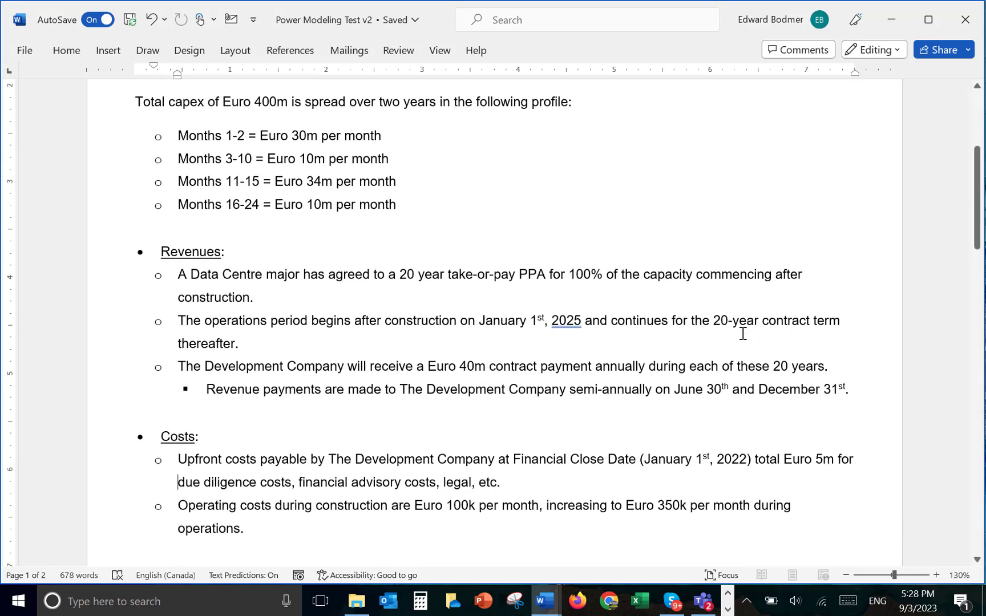
key(Down)
key(Down)
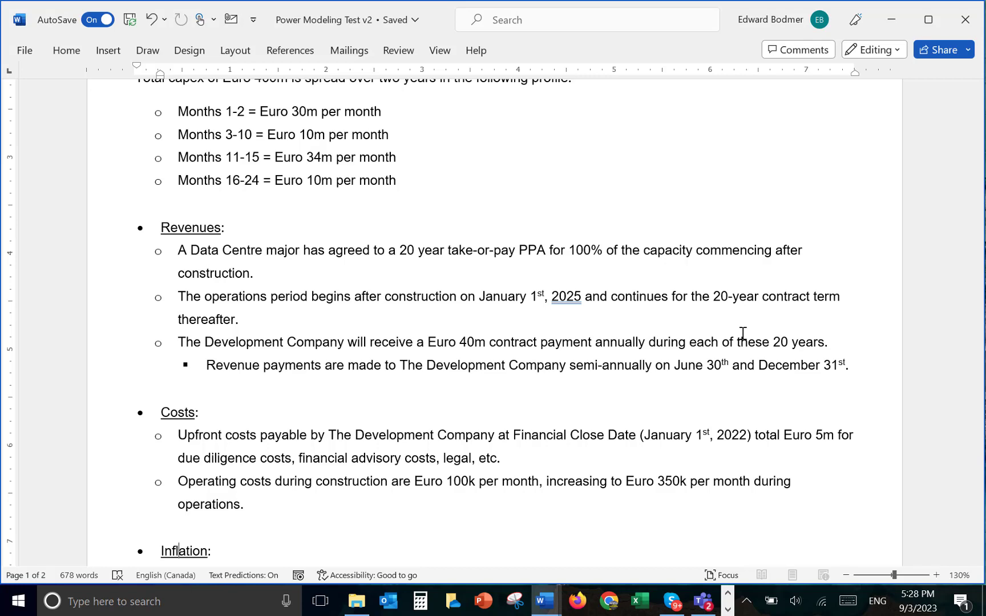
Examine the Inflation section for the reference date, the rate and how it applies to costs and the contract payment.
key(Down)
key(Down)
key(Down)
key(Down)
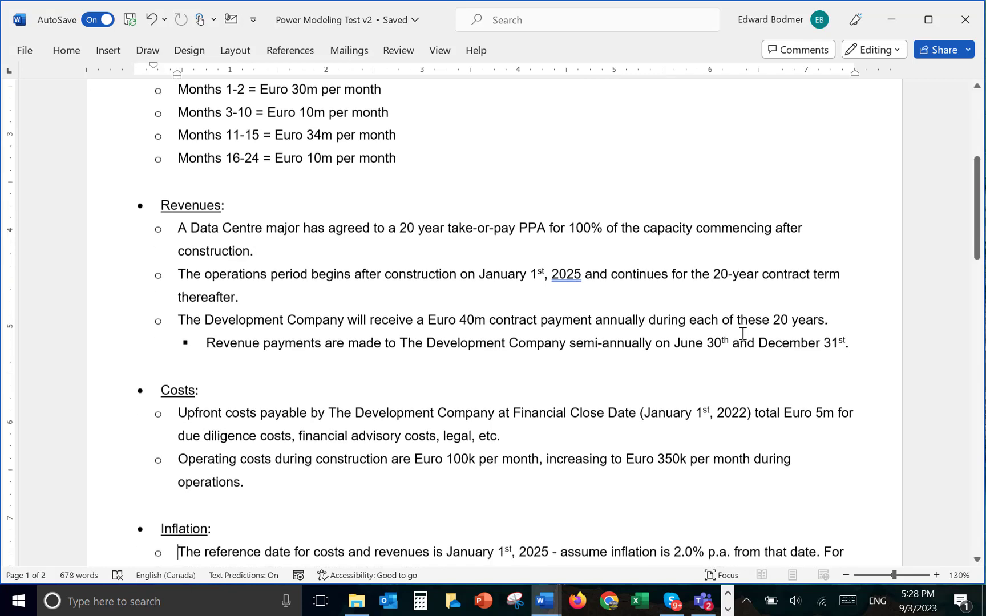
scroll(743, 334, down, 2)
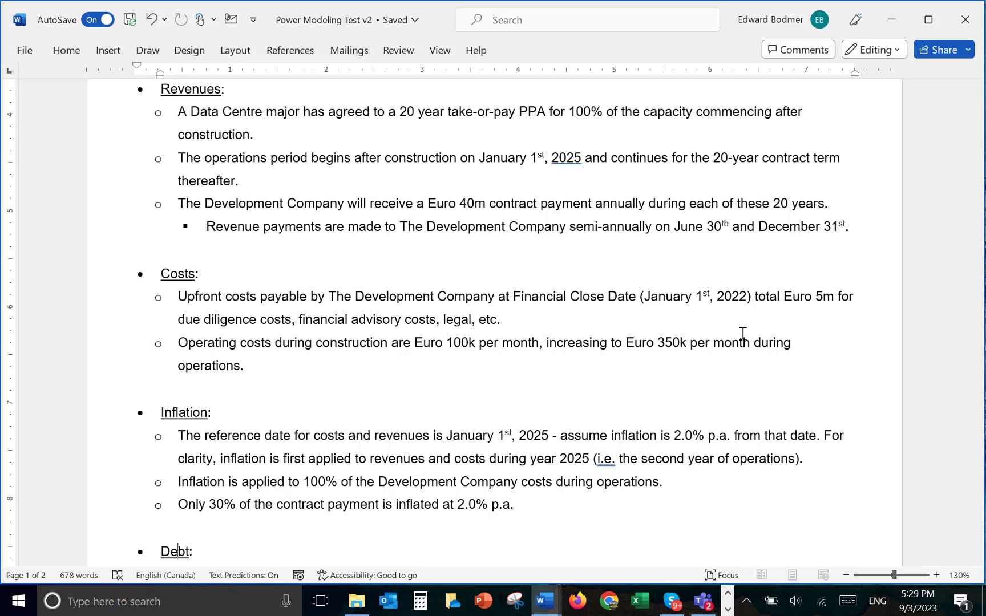
scroll(742, 334, down, 3)
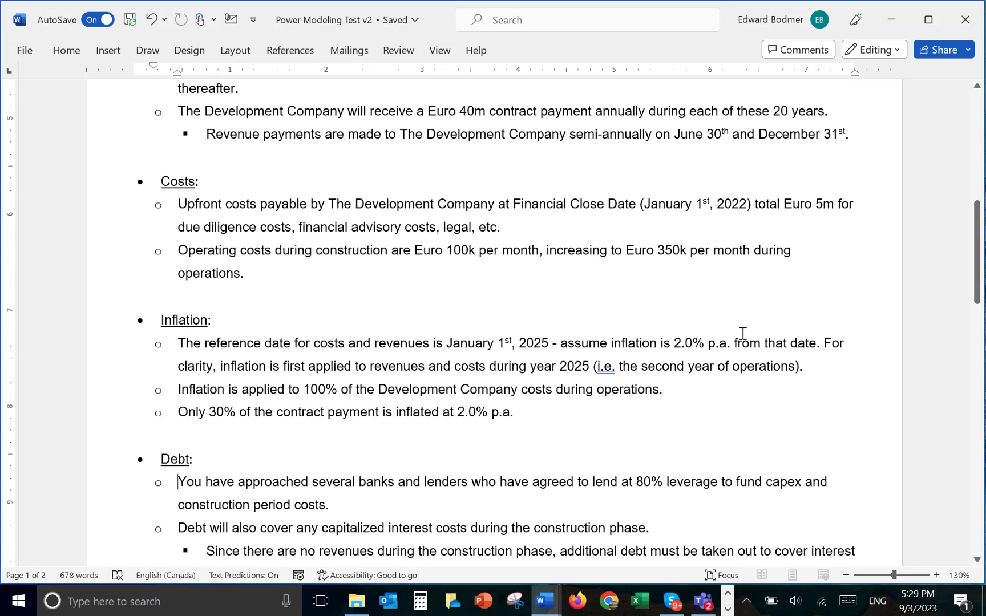
key(Up)
key(Up)
key(Up)
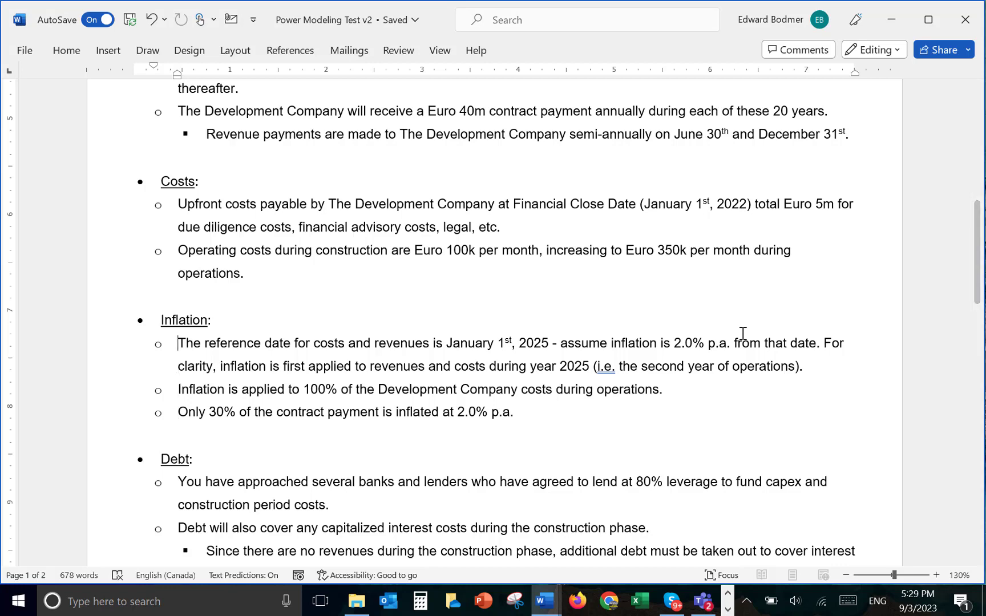
key(Down)
key(Down)
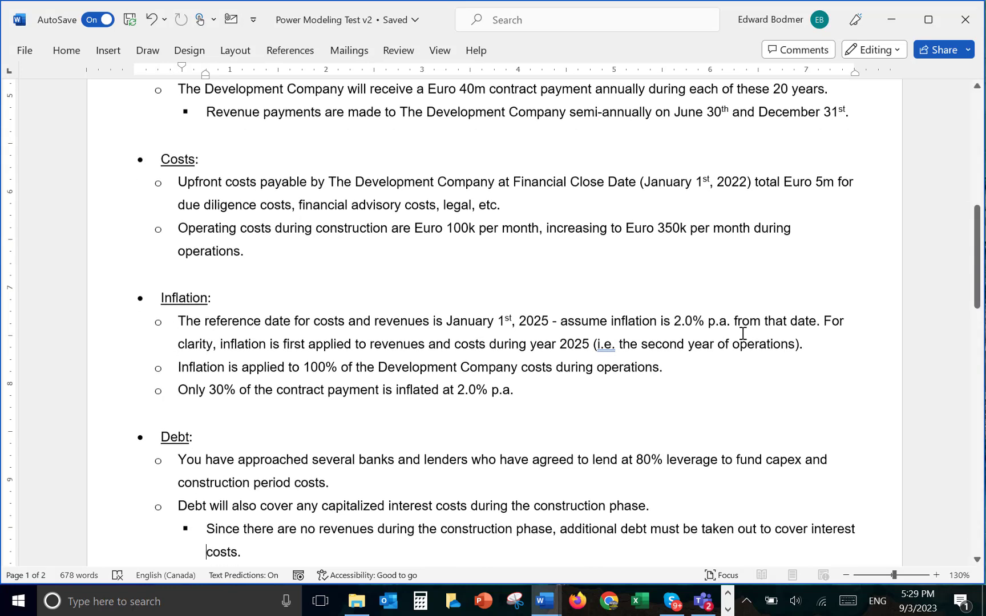
key(Up)
key(Up)
key(Up)
key(Up)
key(Up)
key(Up)
key(Up)
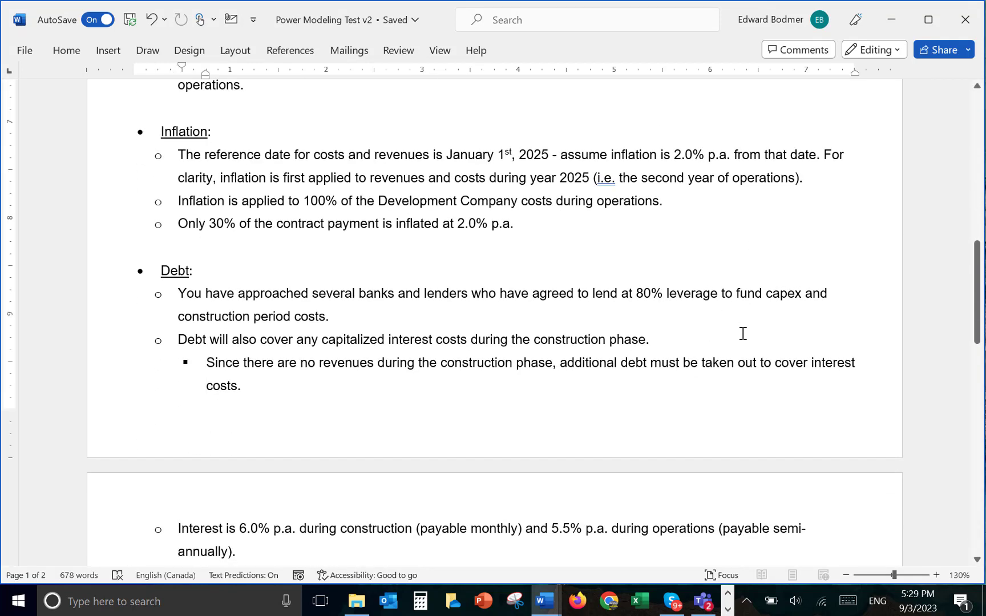
Read the Debt section's terms on leverage and on capitalized interest during the construction phase.
key(Down)
key(Down)
key(Down)
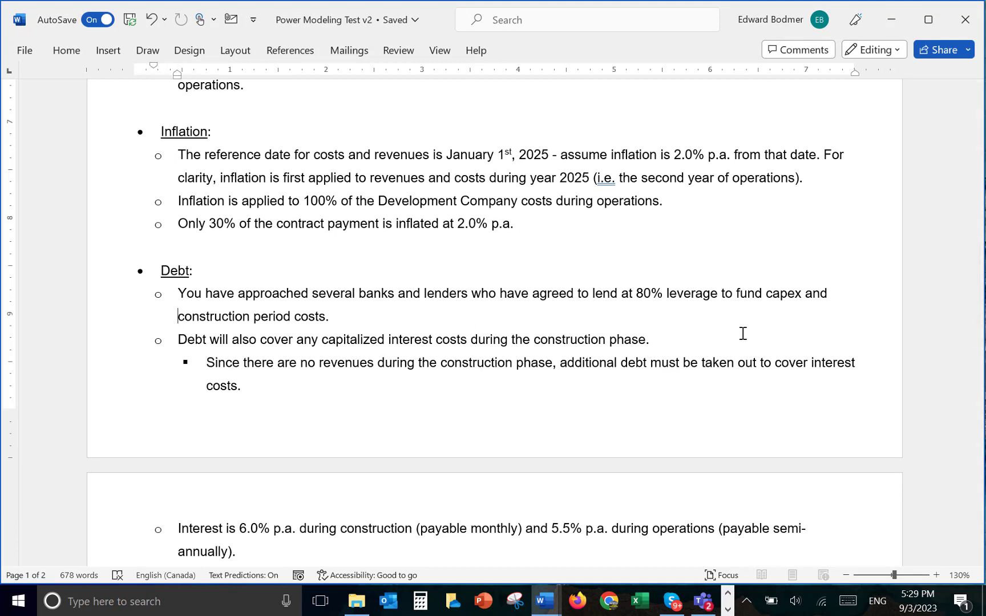
key(Down)
key(Down)
key(ctrl+Up)
key(Down)
key(Down)
key(Down)
key(Down)
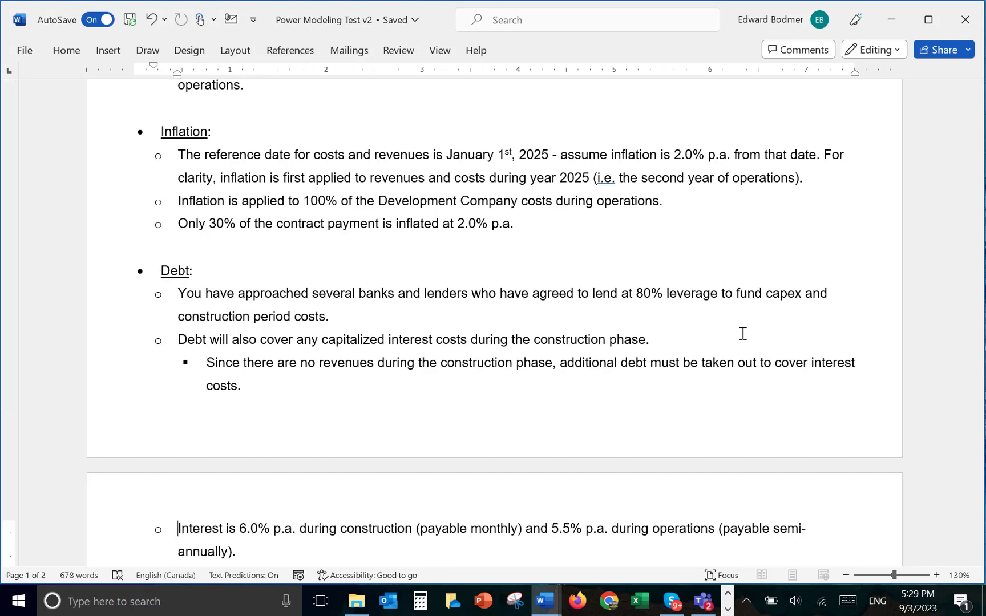
Study the debt interest rates and the DSCR-based repayment rule, comparing them with the capitalized interest terms.
key(Down)
key(Down)
key(Down)
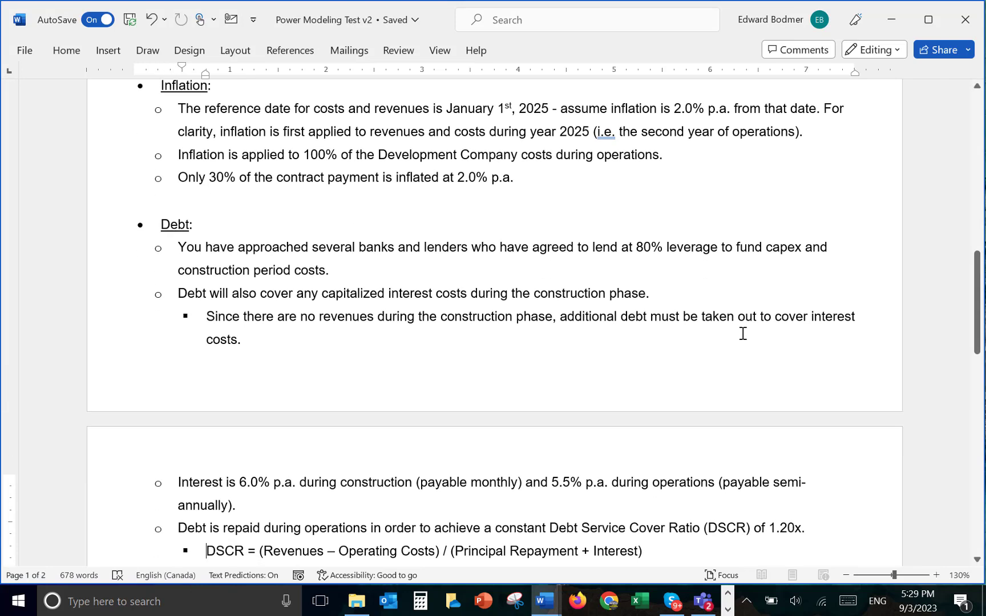
key(Up)
key(Up)
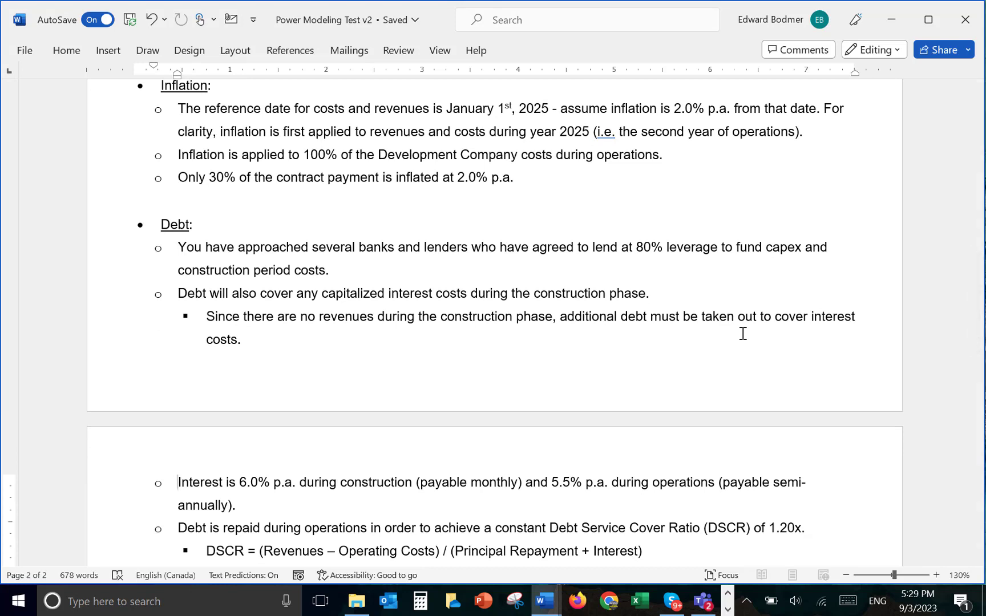
key(Down)
key(Down)
key(Down)
key(Down)
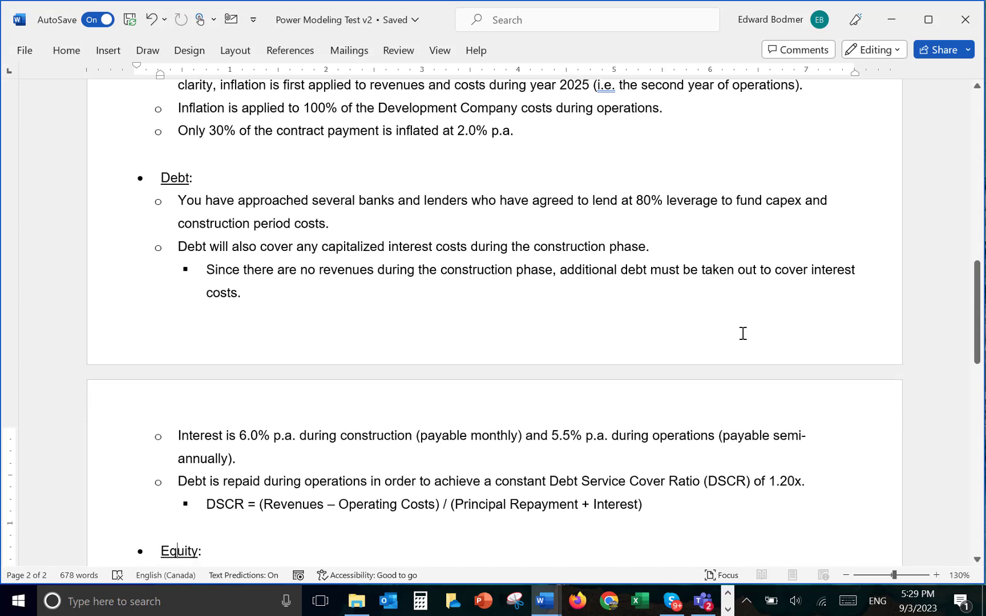
key(Up)
key(Up)
key(Up)
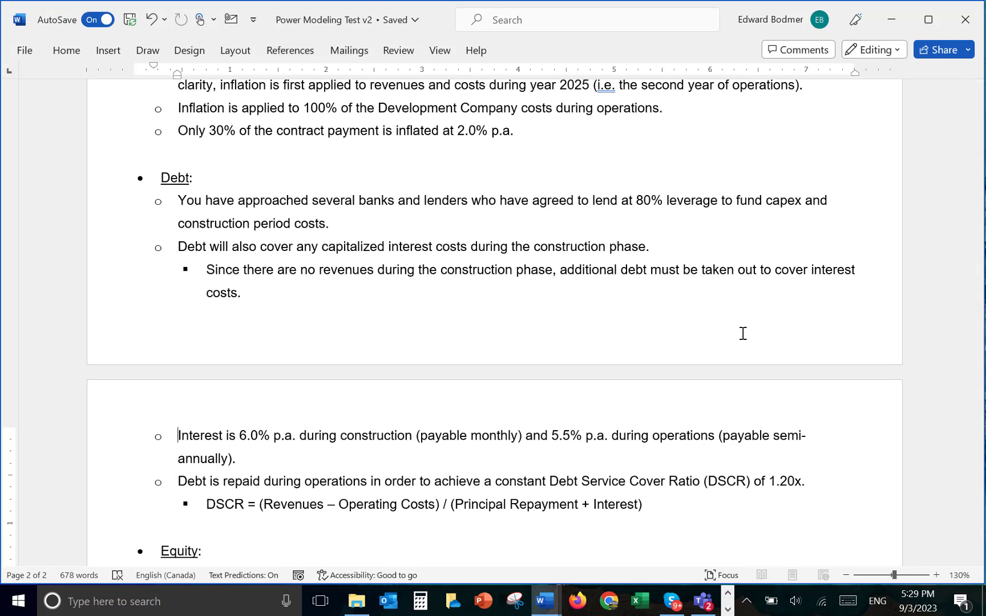
key(Up)
key(Up)
key(Up)
key(Up)
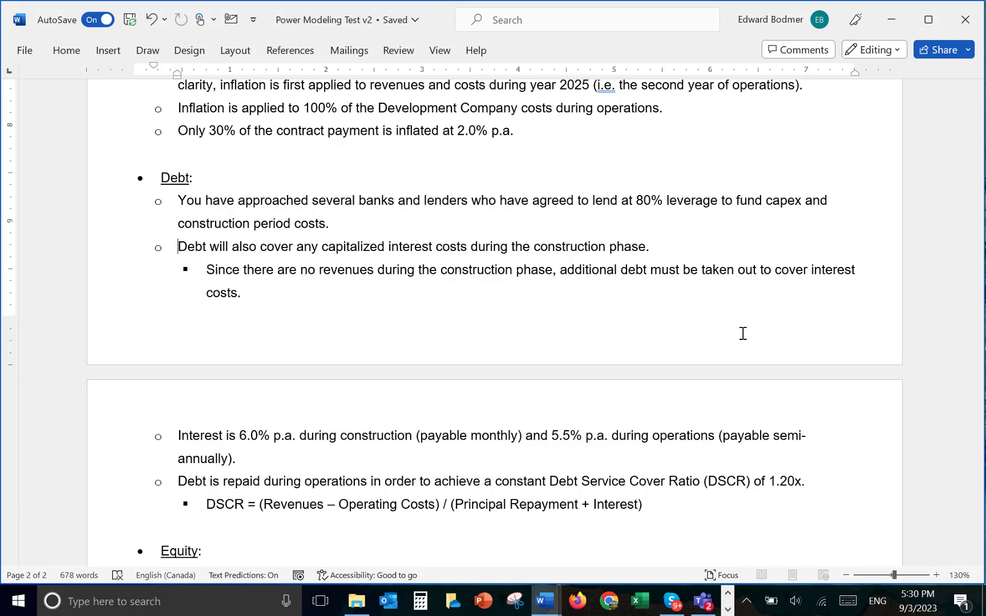
key(Down)
key(Down)
key(Down)
key(Down)
key(Down)
key(Down)
key(Down)
key(Up)
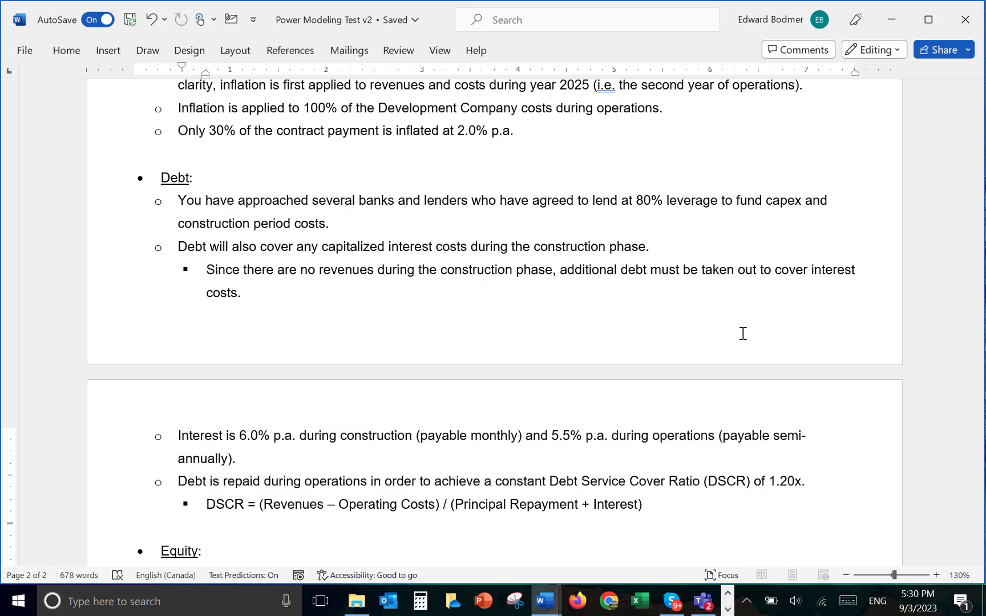
Read the Equity section on the funding share, the start of equity injections and the payout of available cash.
key(Down)
key(Down)
key(Down)
key(Down)
key(Down)
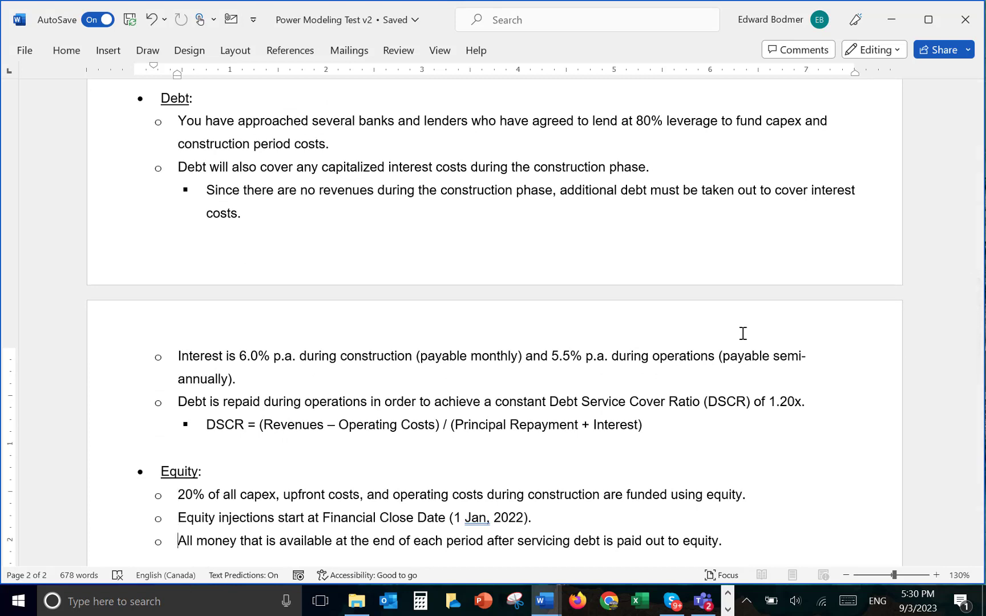
scroll(743, 333, down, 1)
key(Up)
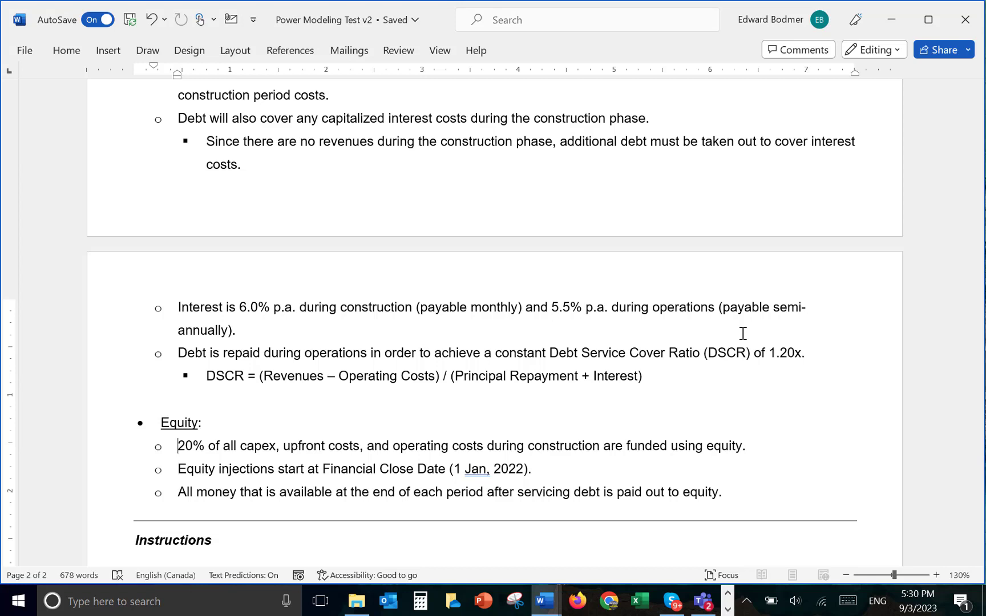
scroll(743, 333, down, 1)
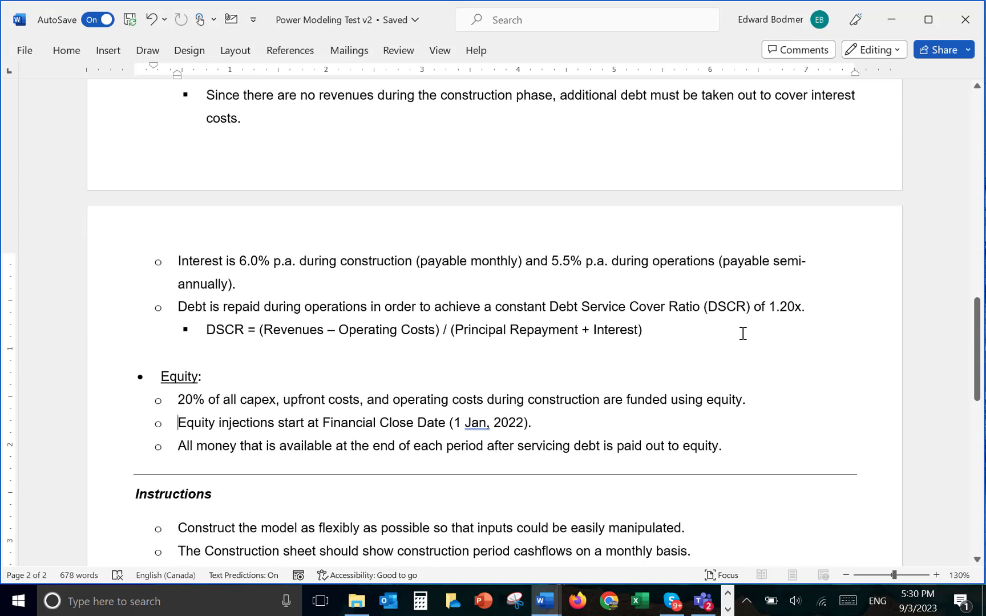
Recheck the debt leverage, interest and DSCR terms alongside the equity funding rules.
scroll(743, 334, up, 1)
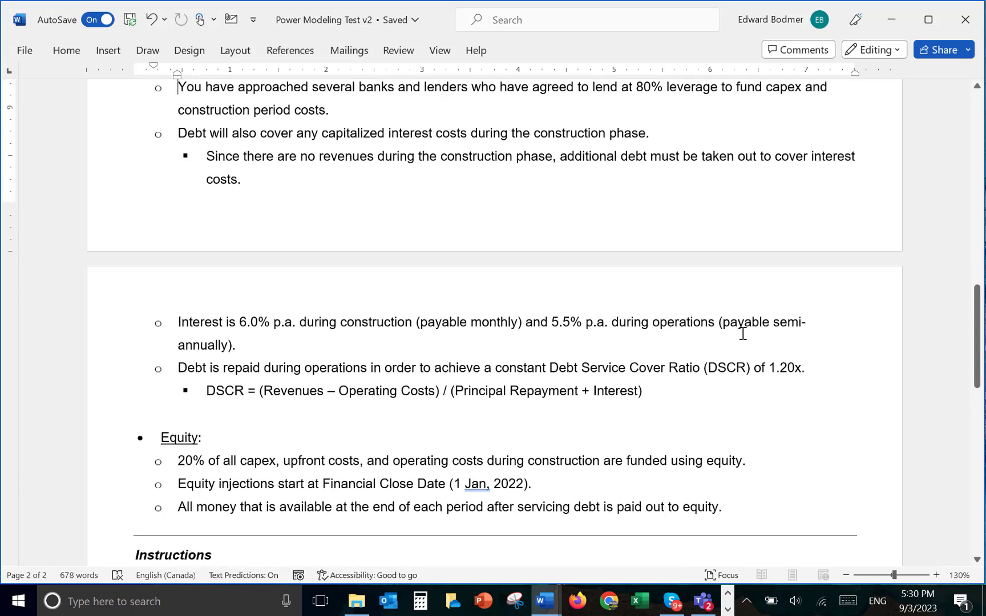
key(Down)
key(Down)
key(Down)
key(Down)
key(Down)
key(Down)
key(Down)
key(Down)
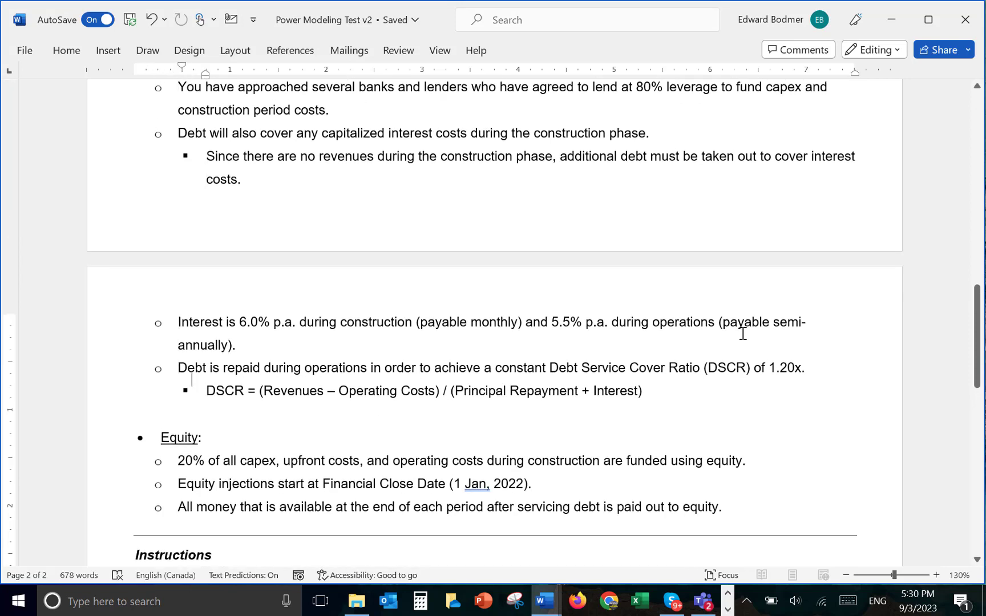
key(Down)
key(Down)
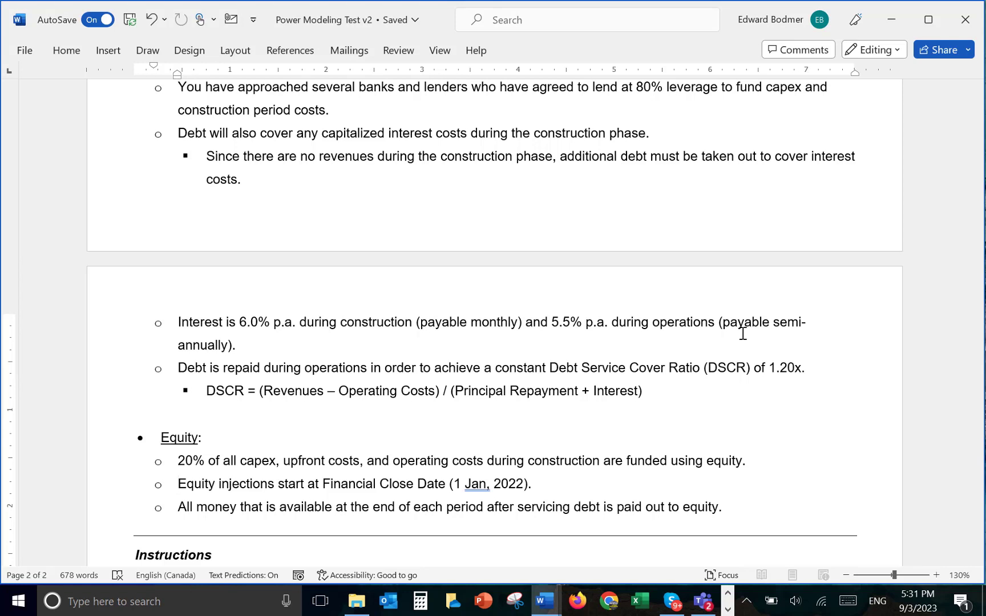
Go back up through the debt terms to the inflation assumptions and review them again.
key(Up)
key(Up)
key(Up)
key(Up)
key(Up)
key(Up)
key(Up)
key(Up)
key(Up)
key(Up)
key(Up)
key(Up)
key(Up)
key(Up)
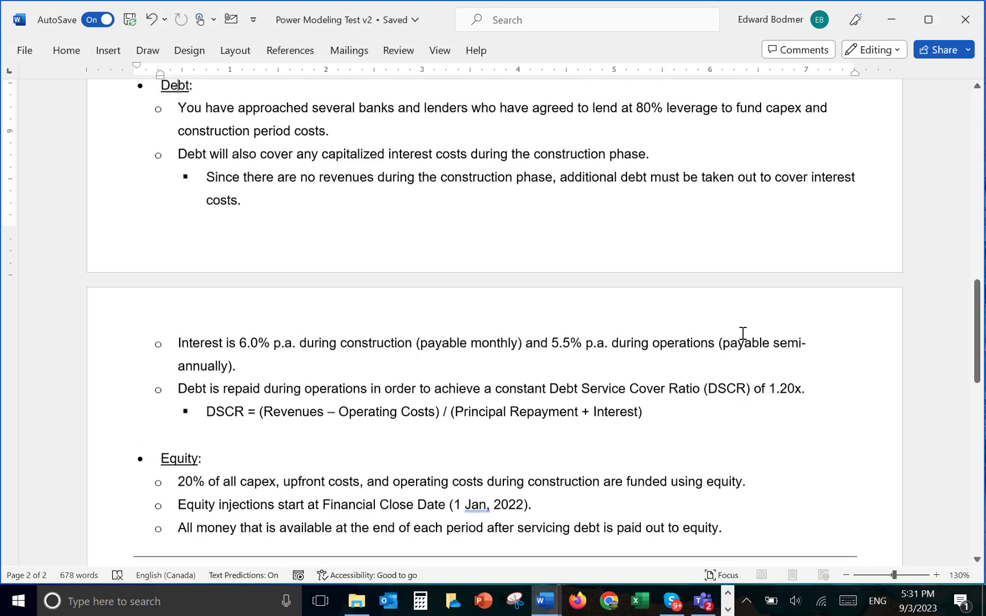
key(Up)
key(Up)
key(Up)
key(Up)
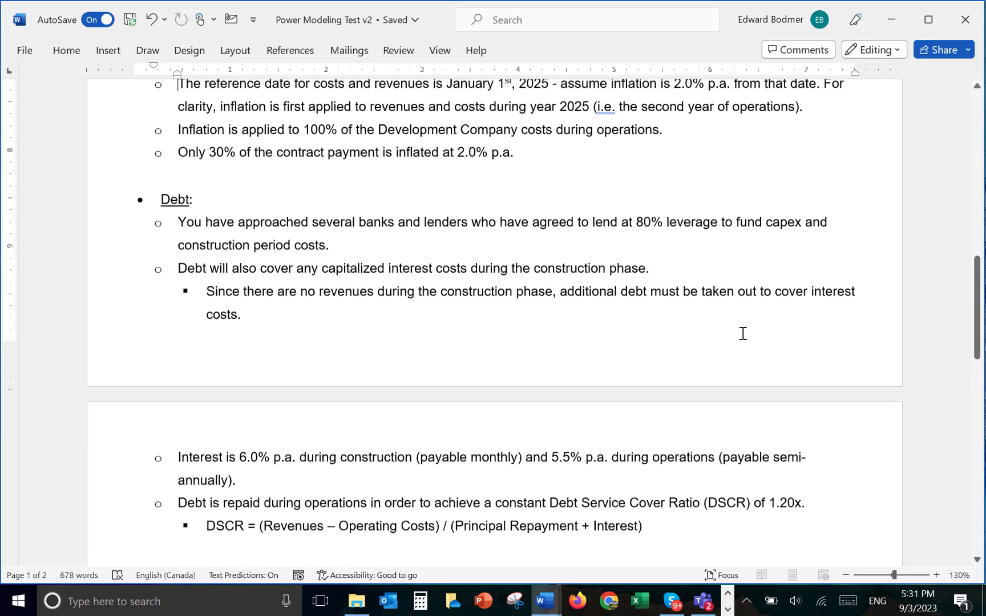
key(Up)
key(Up)
key(Up)
key(Up)
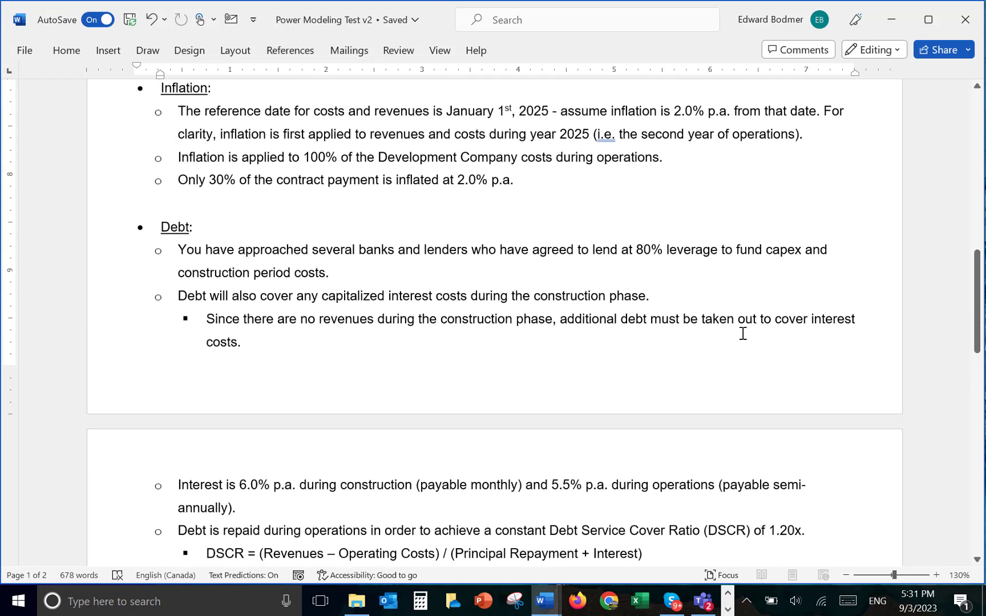
Go back up through the costs, revenues and monthly capex profile to review the construction dates at the document's start.
key(Up)
key(Up)
key(Up)
key(Up)
key(Up)
key(Up)
key(Up)
key(Up)
key(Up)
key(Up)
key(Up)
key(Up)
key(Up)
key(Up)
key(Up)
key(Up)
key(Up)
key(Up)
key(Up)
key(Up)
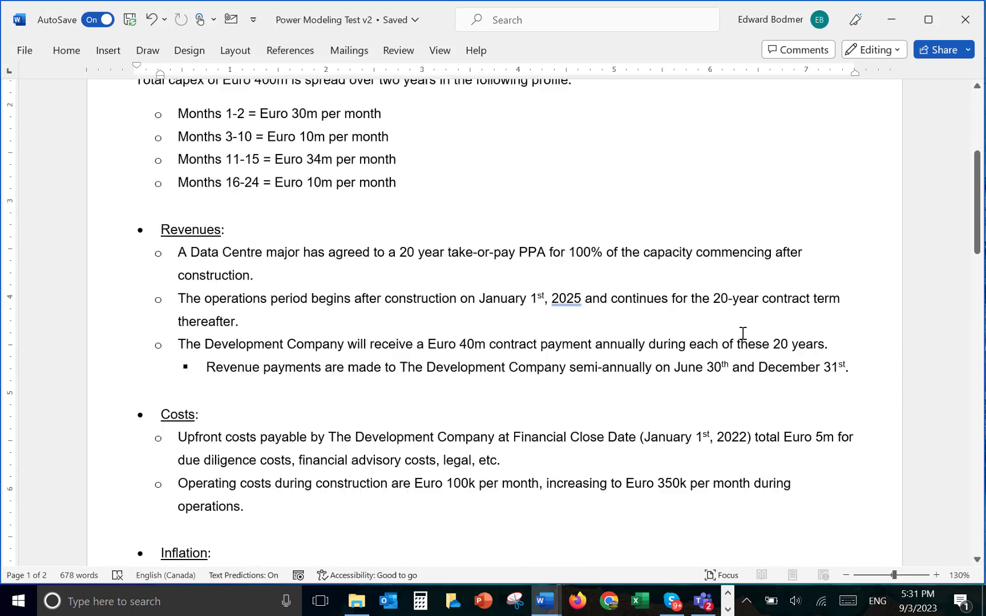
key(Down)
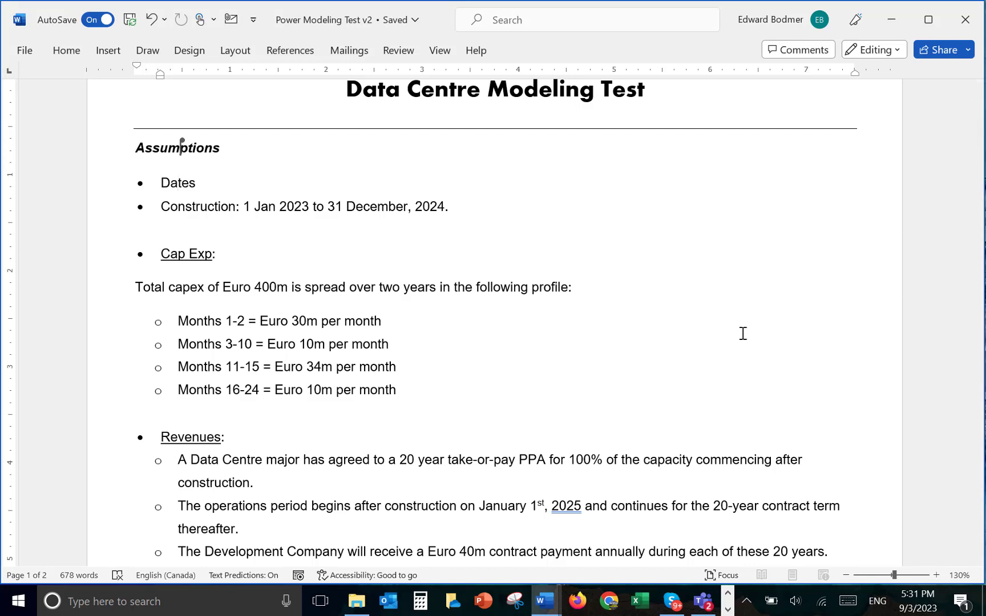
Switch to Excel in a maximized window, open the recent Generic-Macros workbook and initialise its macro shortcuts.
click(642, 606)
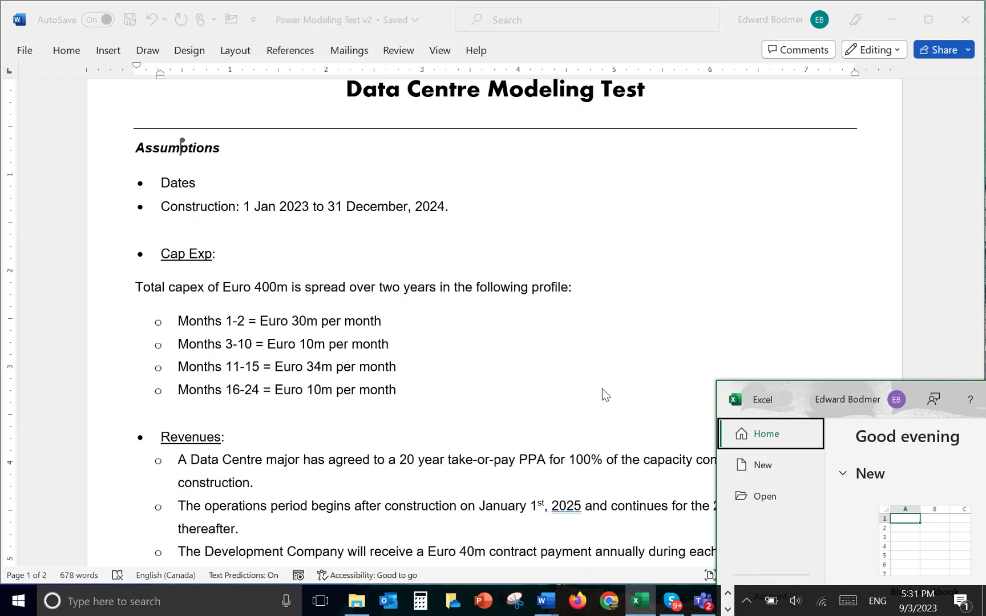
click(642, 603)
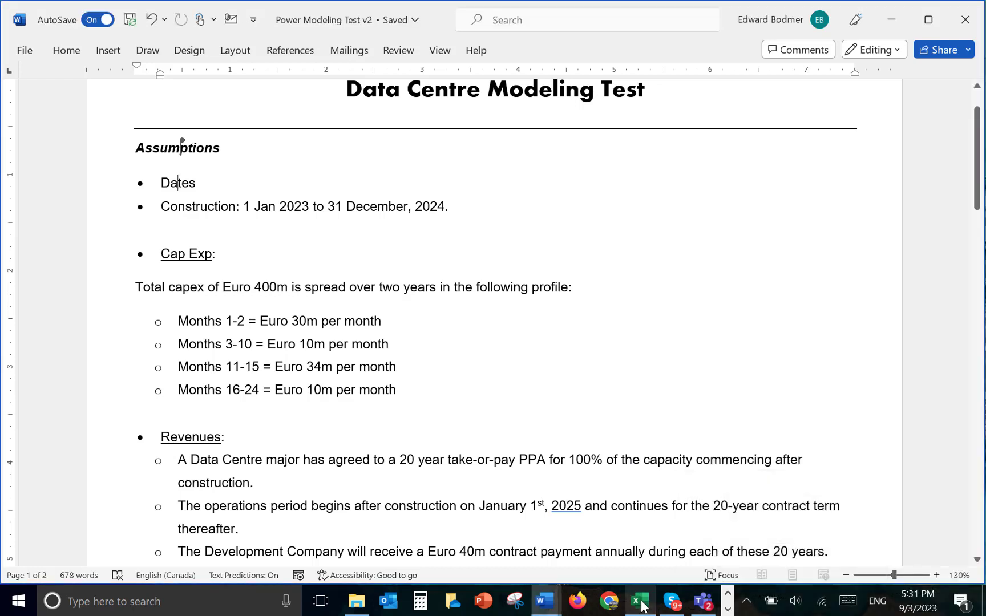
click(642, 604)
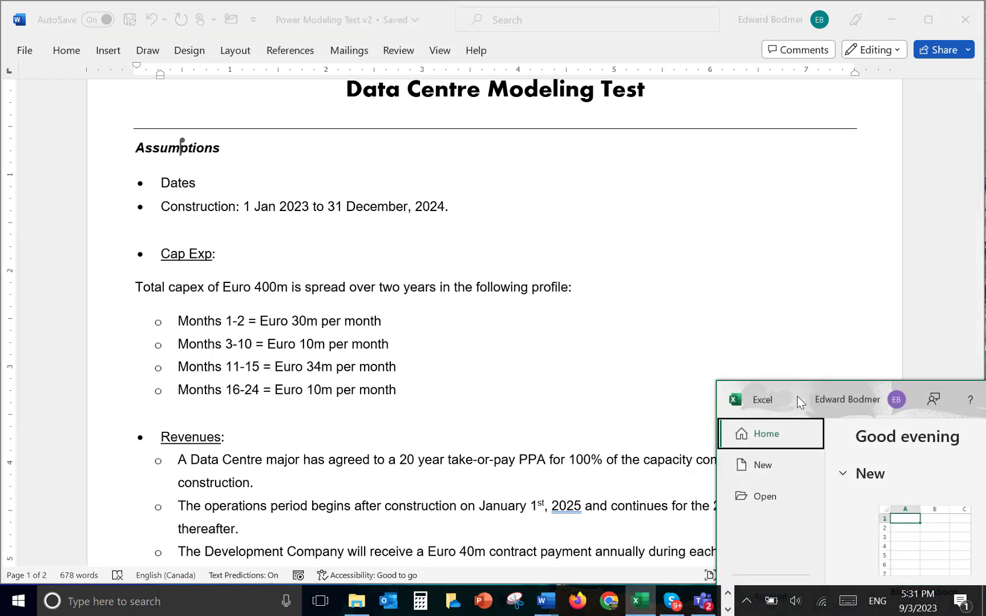
drag(795, 394, 379, 189)
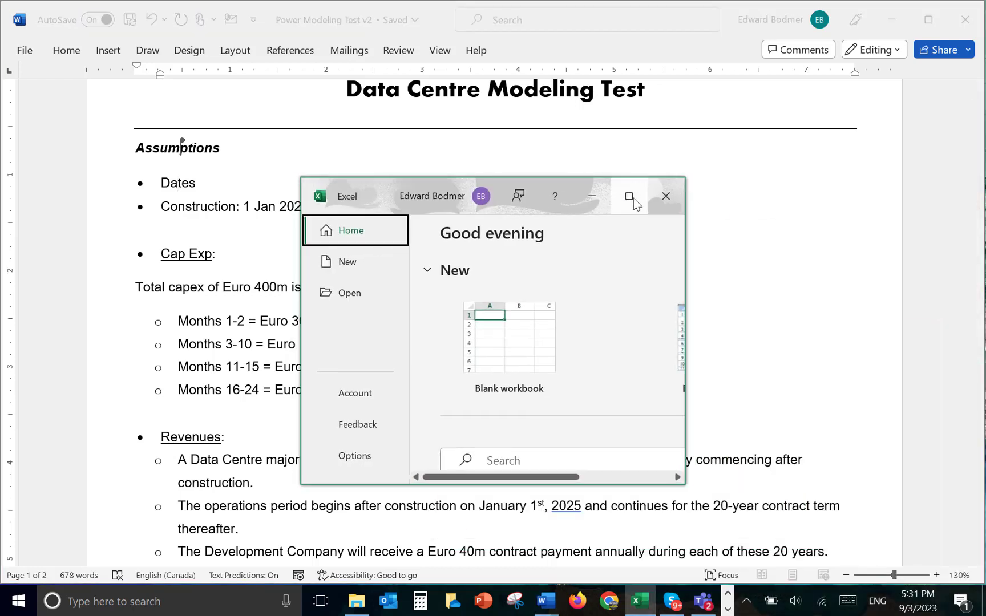
click(630, 197)
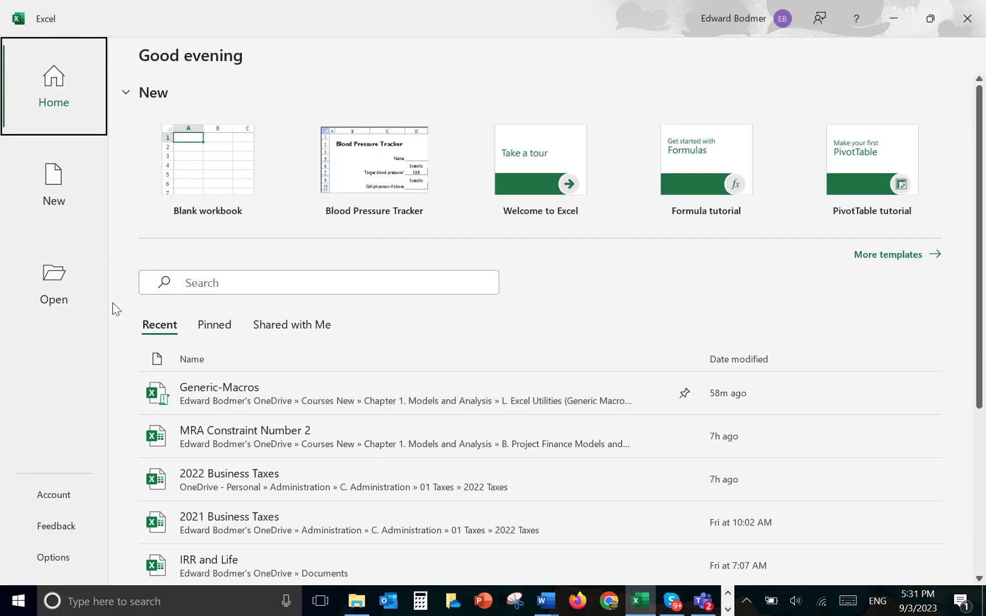
click(212, 391)
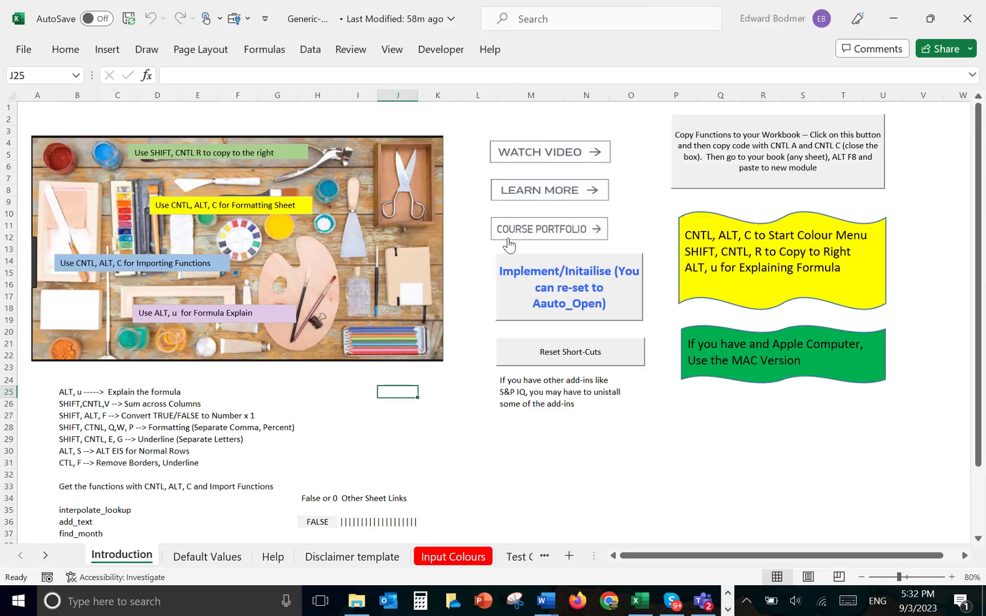
click(526, 306)
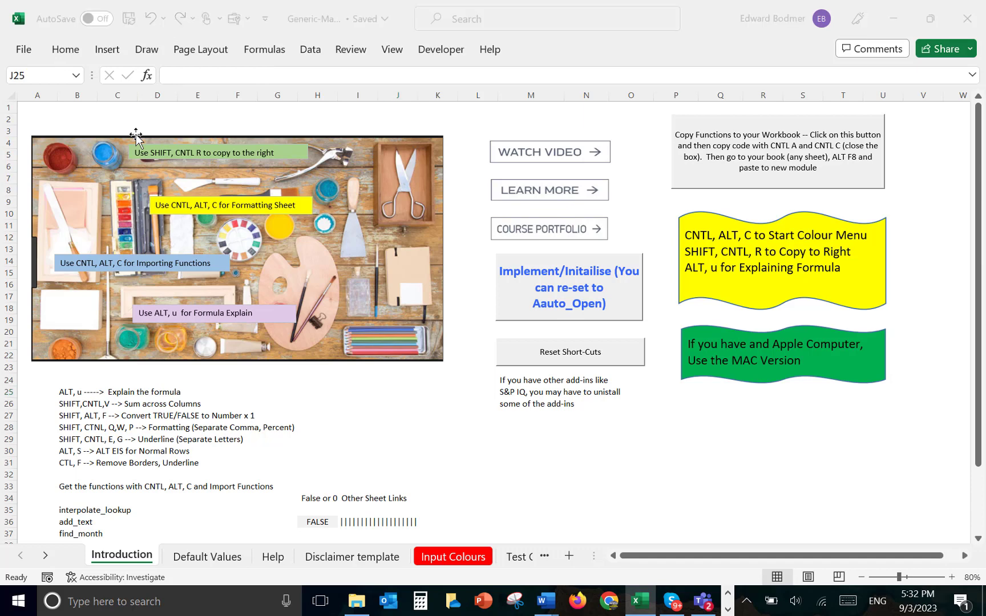
Create a new blank workbook and narrow columns A to C into slim indent columns.
key(ctrl+n)
drag(150, 98, 27, 99)
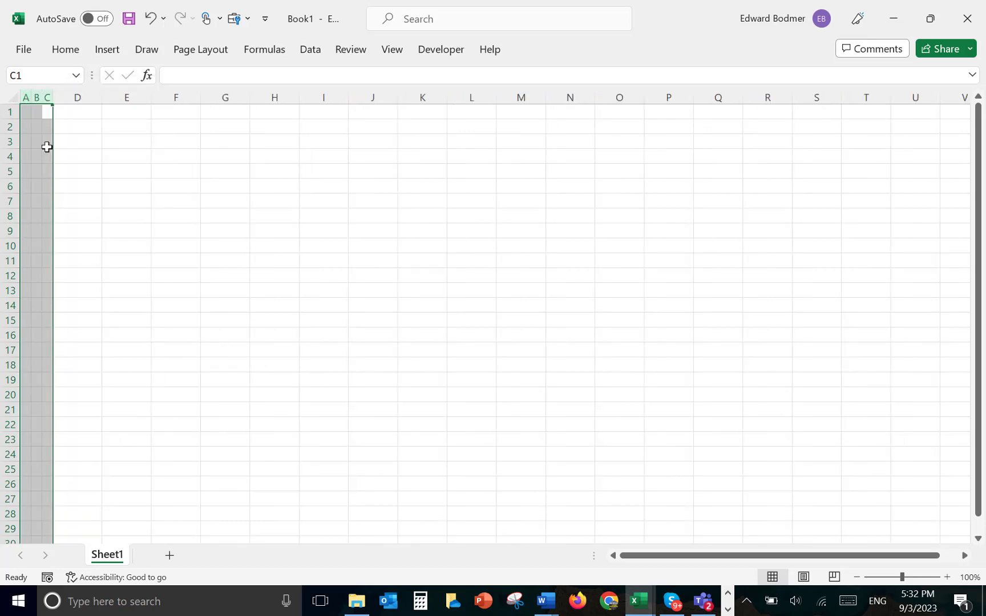
click(46, 145)
Enter the section heading "Timing" in cell B2.
key(Up)
key(Up)
key(Left)
key(Left)
key(Down)
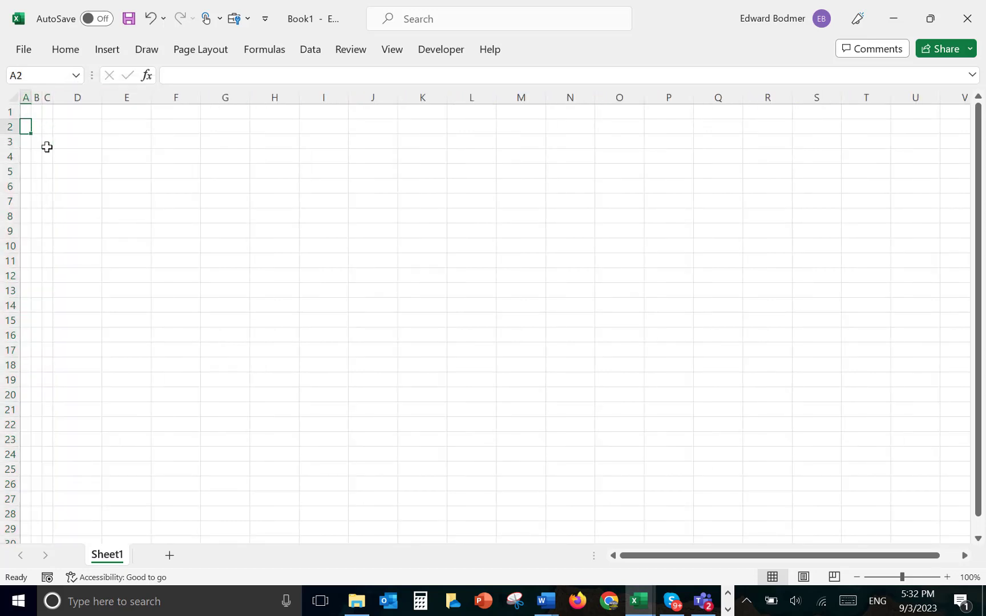
key(Right)
text(Timing)
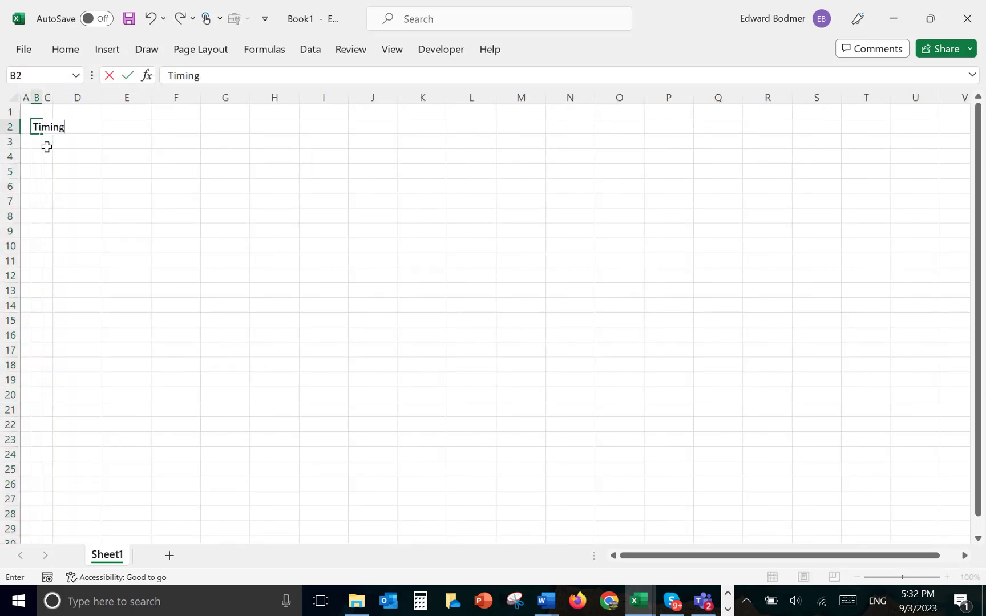
key(Return)
Enter the row label "Financial Close" in cell C3, indented one column under the Timing heading.
click(47, 147)
text(Financaila)
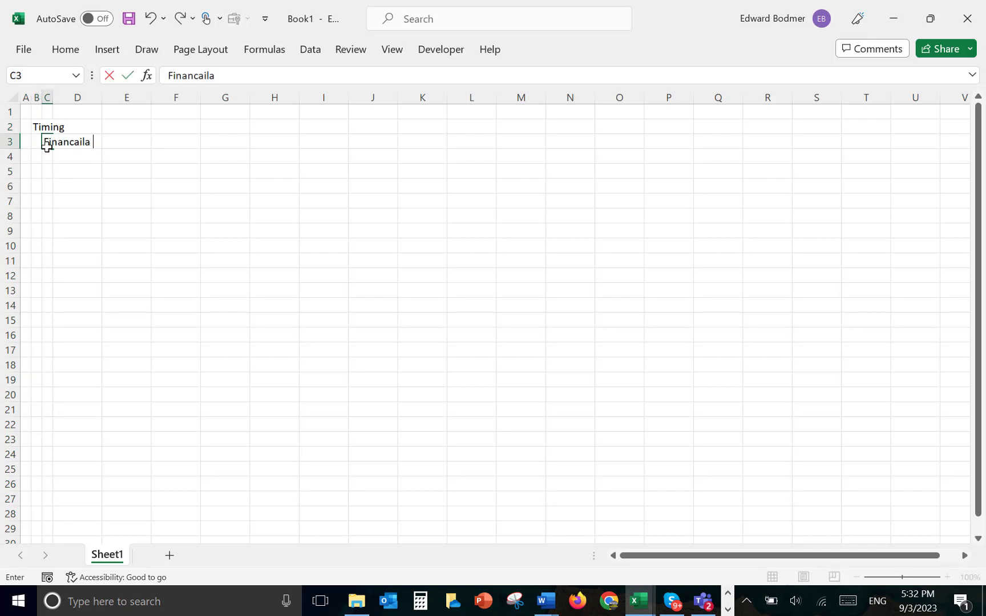
key(BackSpace)
key(BackSpace)
key(BackSpace)
key(BackSpace)
key(BackSpace)
key(BackSpace)
key(BackSpace)
key(BackSpace)
key(BackSpace)
key(BackSpace)
text(F)
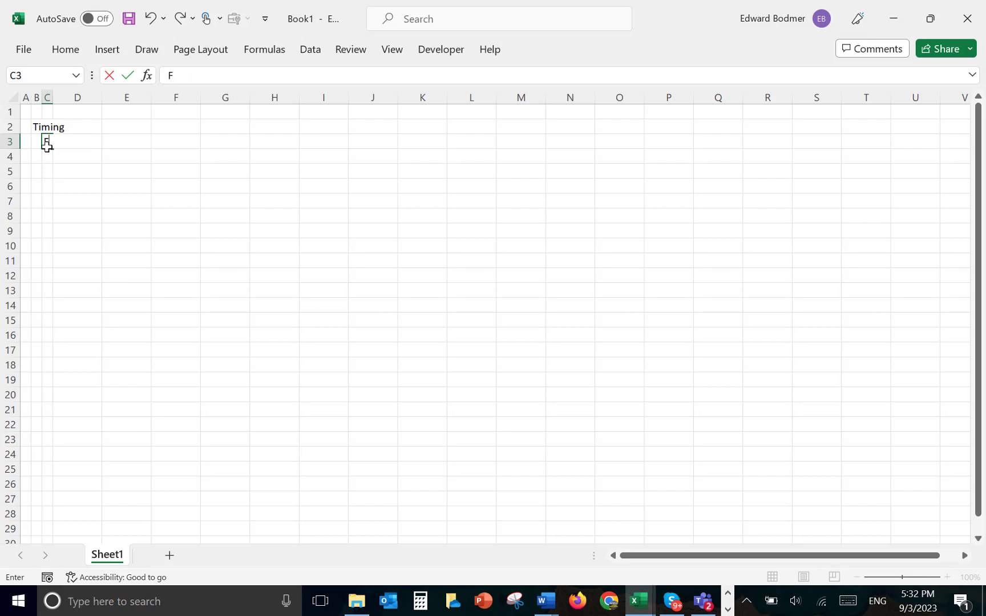
text(inancial Close)
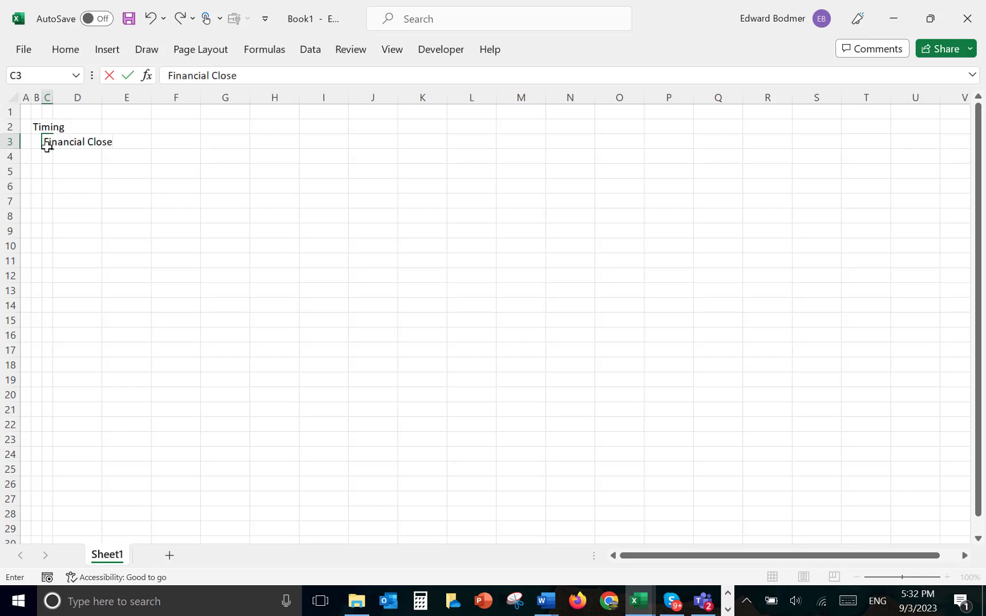
key(ctrl+Return)
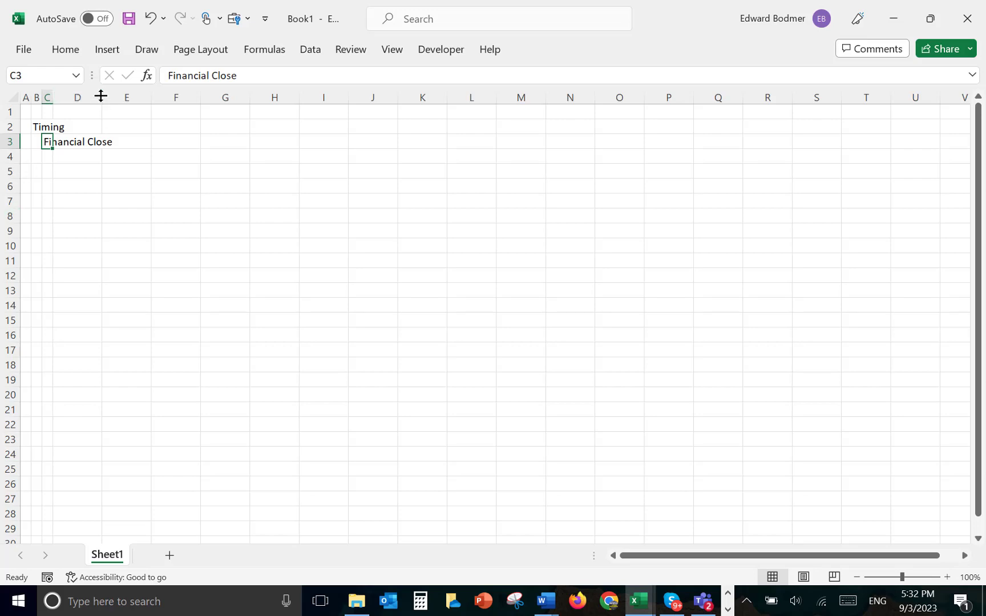
Widen column D to about twice its width and enter the unit label "Date" in E3.
drag(101, 96, 151, 96)
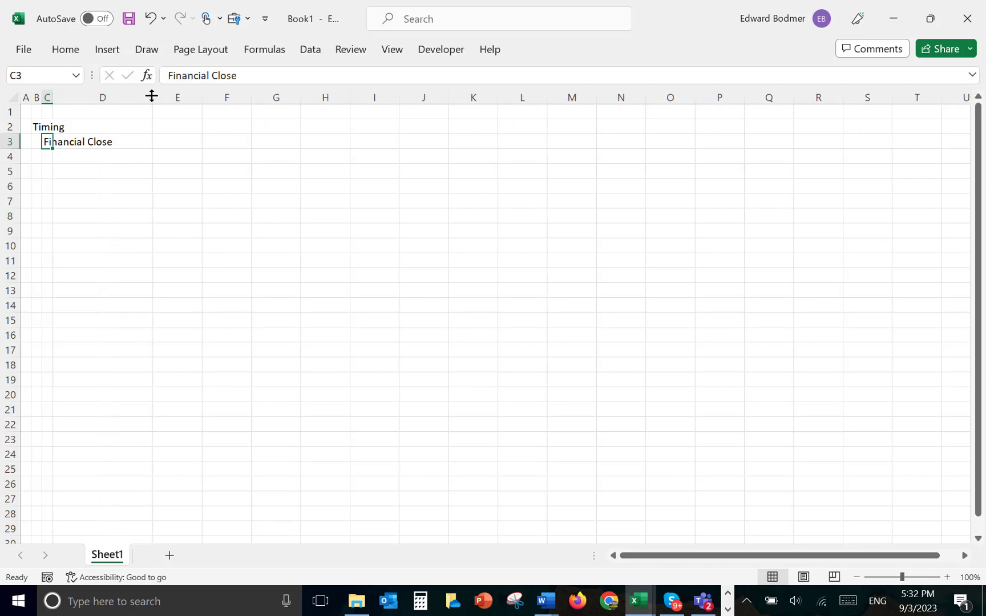
key(Right)
key(Right)
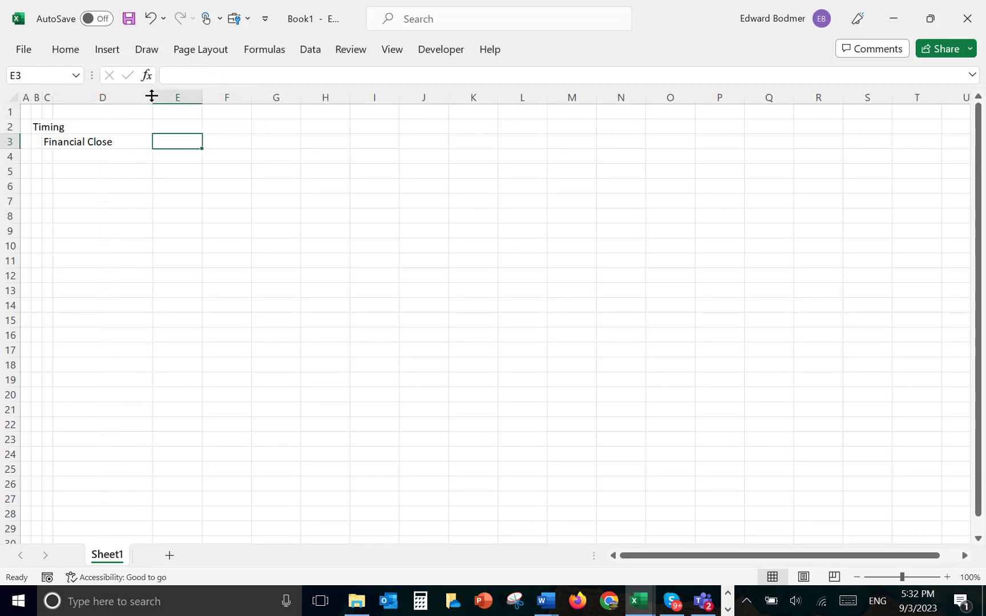
text(Date)
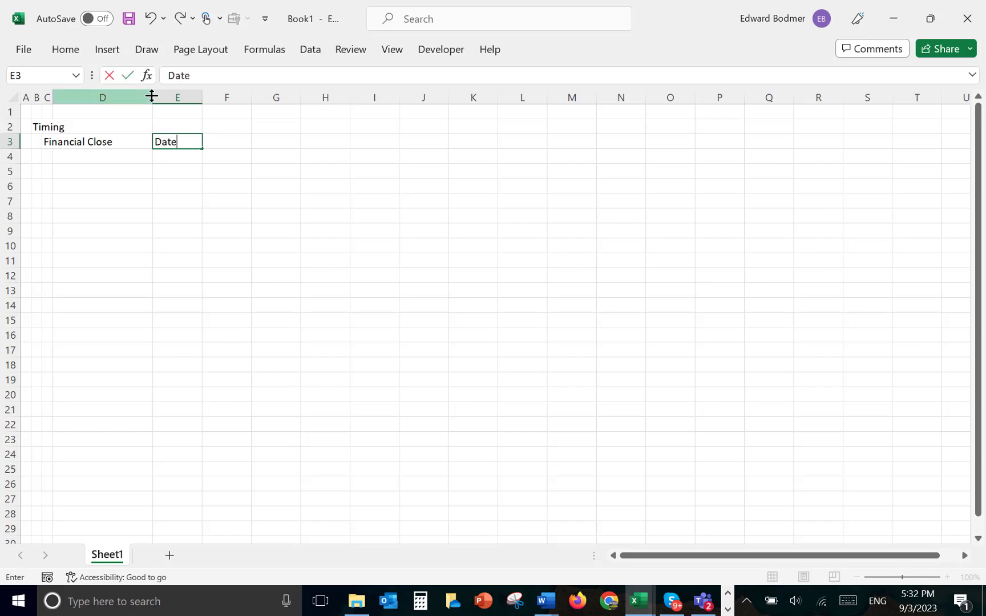
key(Return)
key(Up)
Enter 1/1/2023 as the Financial Close date in F3 and format it as day-month-year.
key(Right)
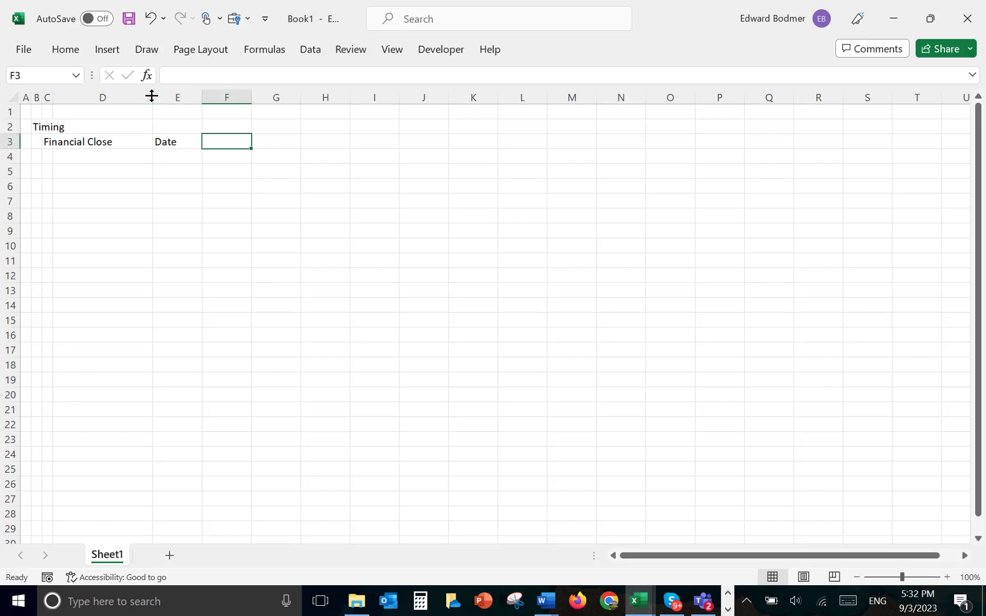
text(1/1/)
text(2023)
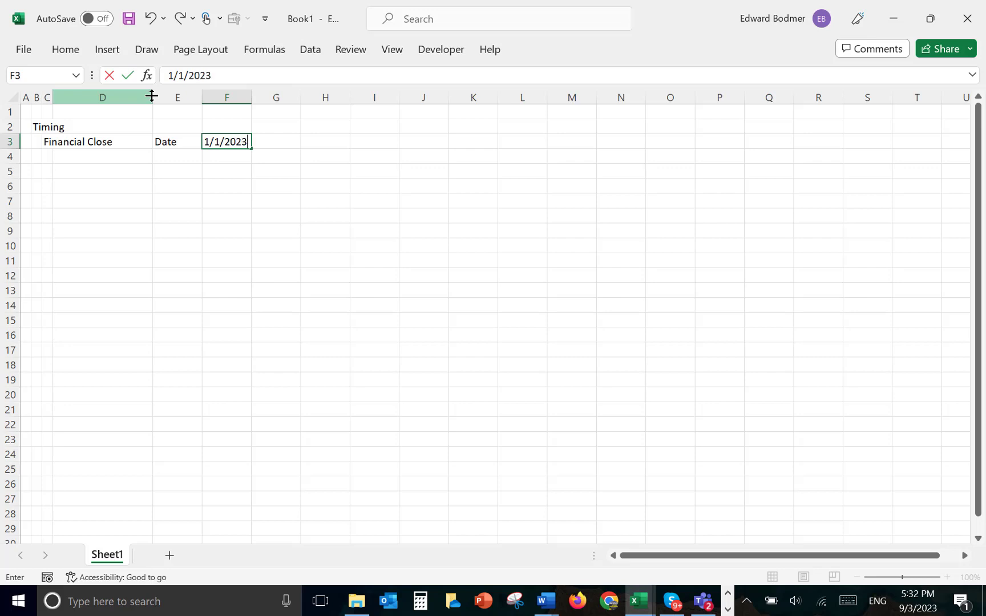
key(Return)
key(Up)
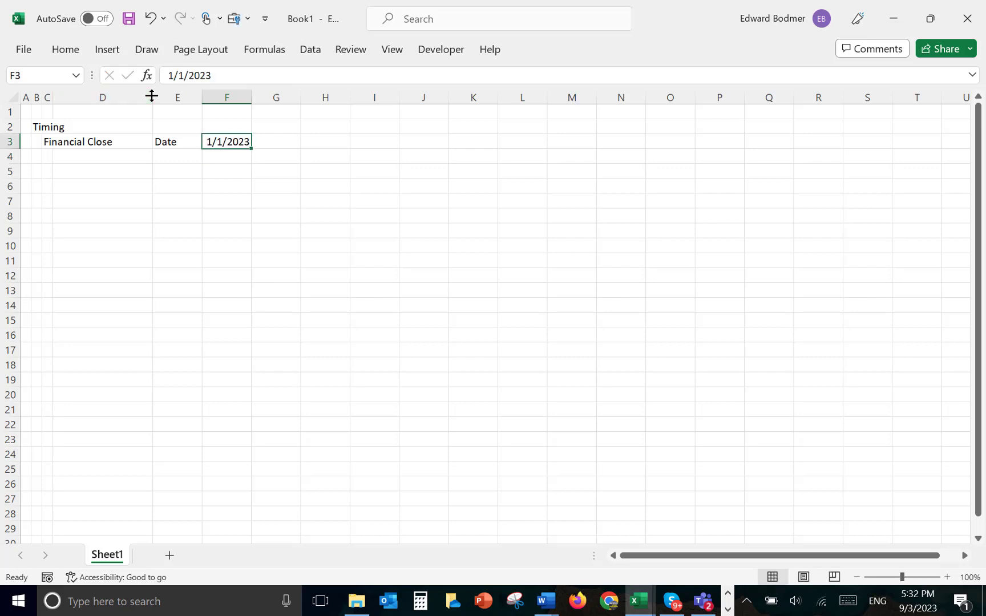
key(ctrl+shift+3)
Check the construction dates in the Power Modeling Test v2 document in Word, and return to the Book1 workbook in Excel.
mouse_move(542, 602)
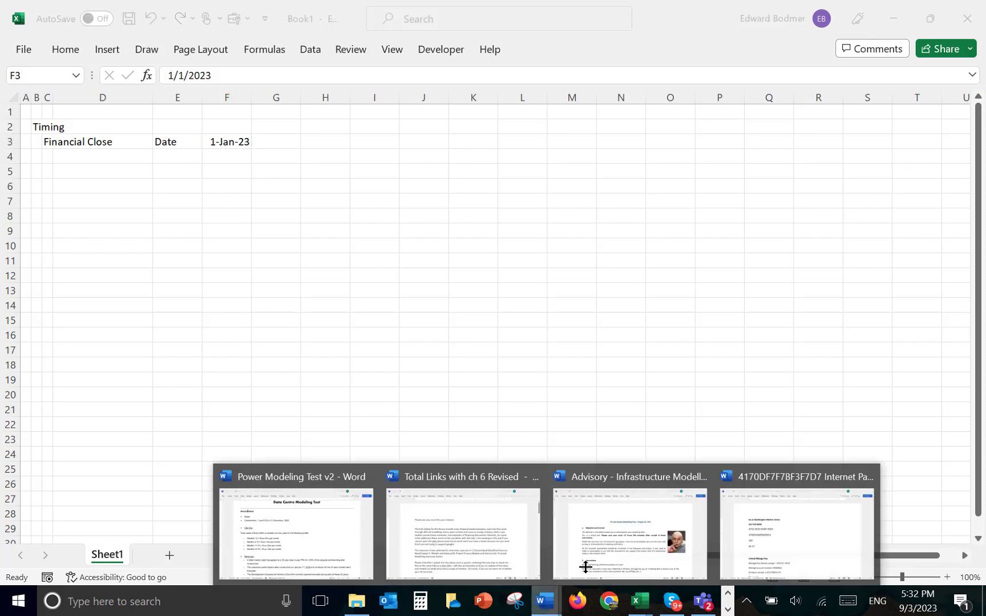
mouse_move(772, 530)
mouse_move(249, 519)
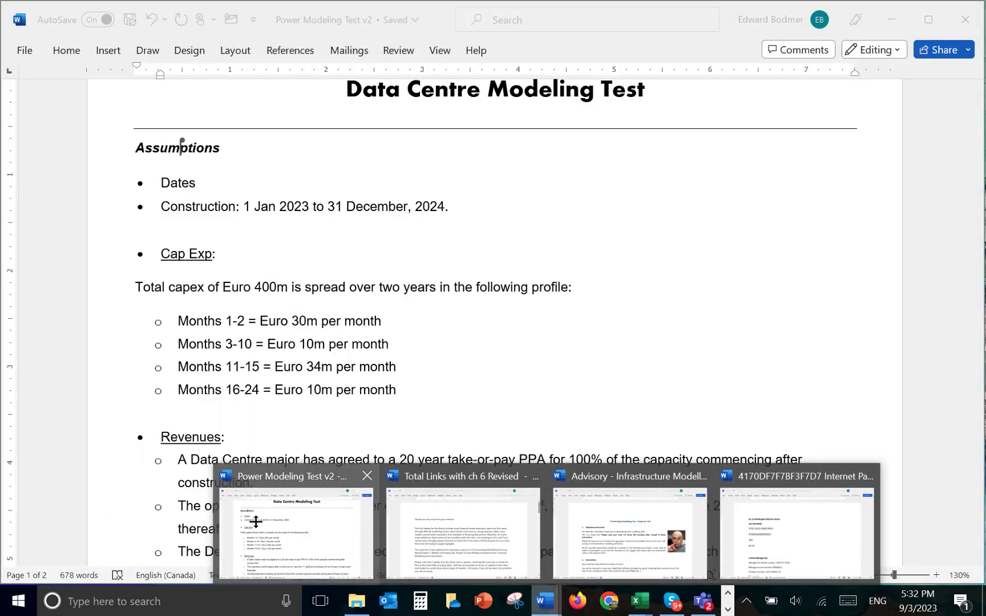
click(277, 539)
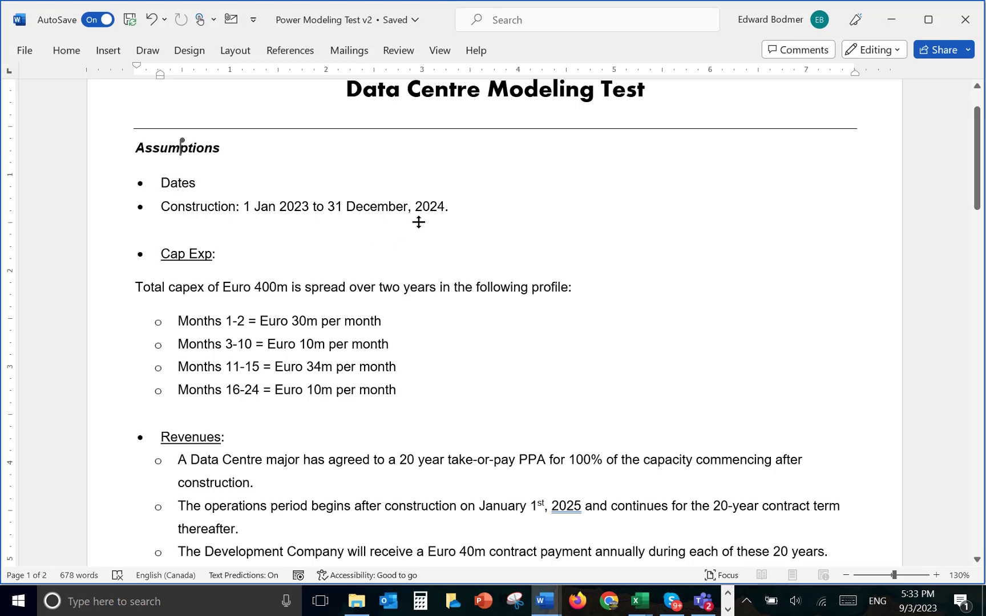
click(640, 601)
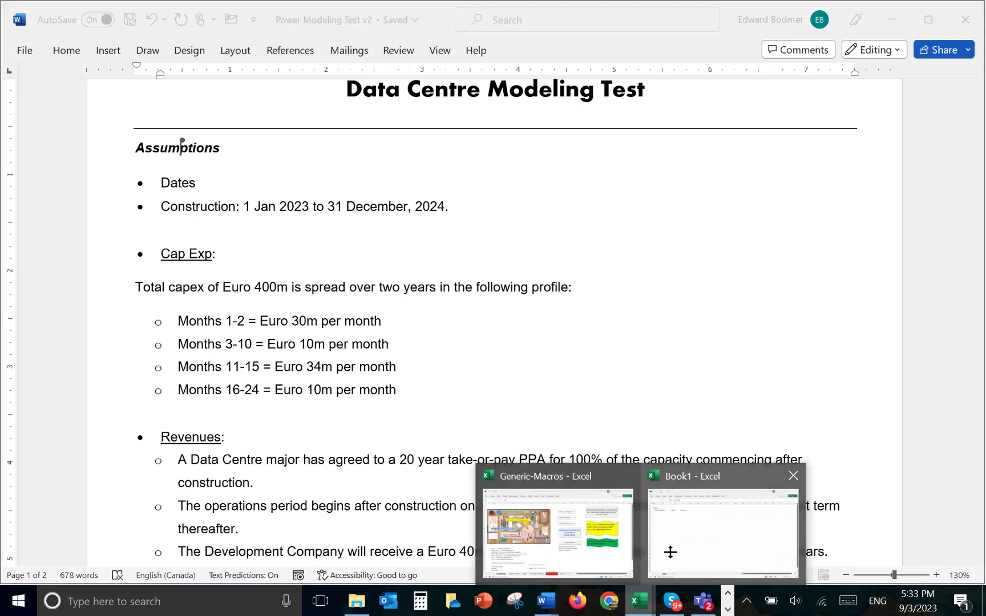
click(664, 565)
Enter the row label "Construction End" in cell C4, under Financial Close.
key(Left)
key(Left)
key(Left)
key(Down)
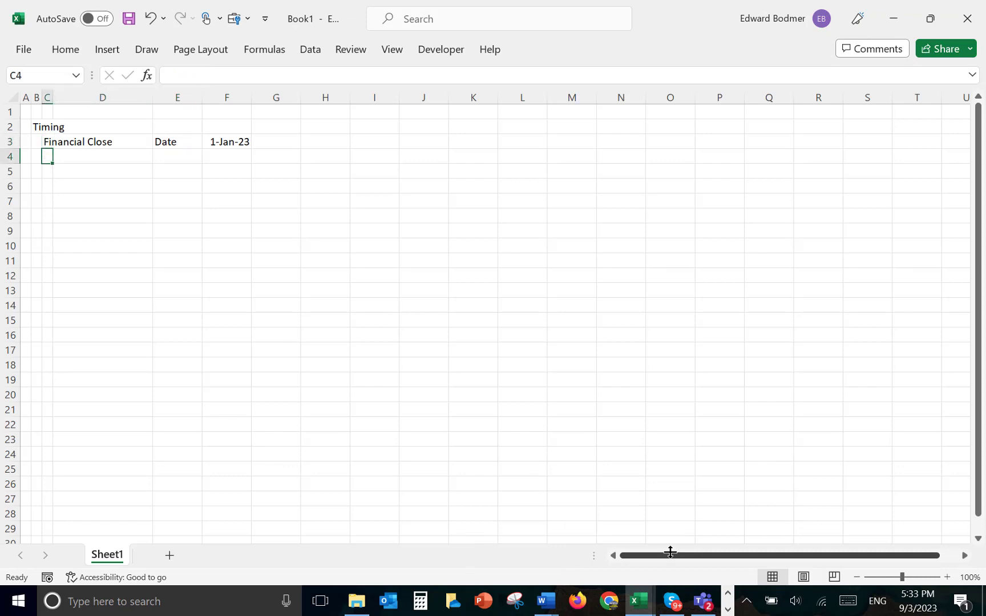
text(Cons)
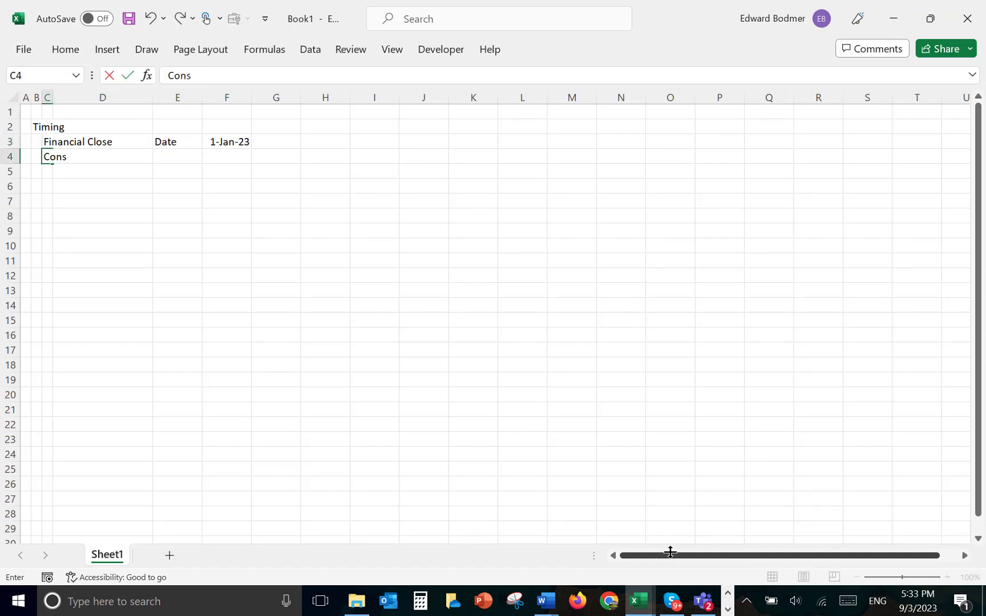
text(truction)
text( Edn)
key(BackSpace)
key(BackSpace)
text(nd)
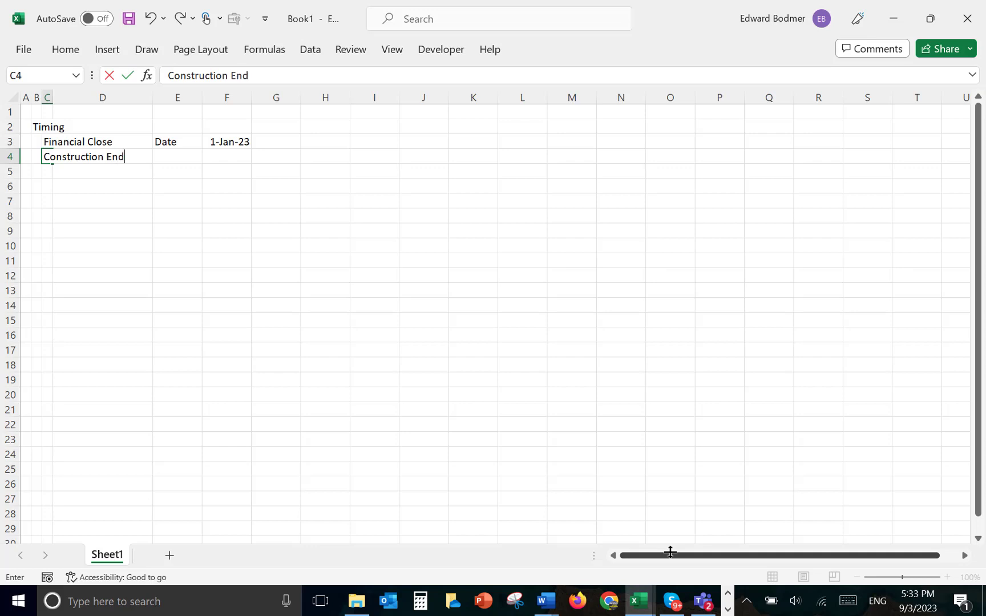
key(Return)
Enter the unit label "Date" in E4 for the Construction End row.
key(Right)
key(Right)
key(Up)
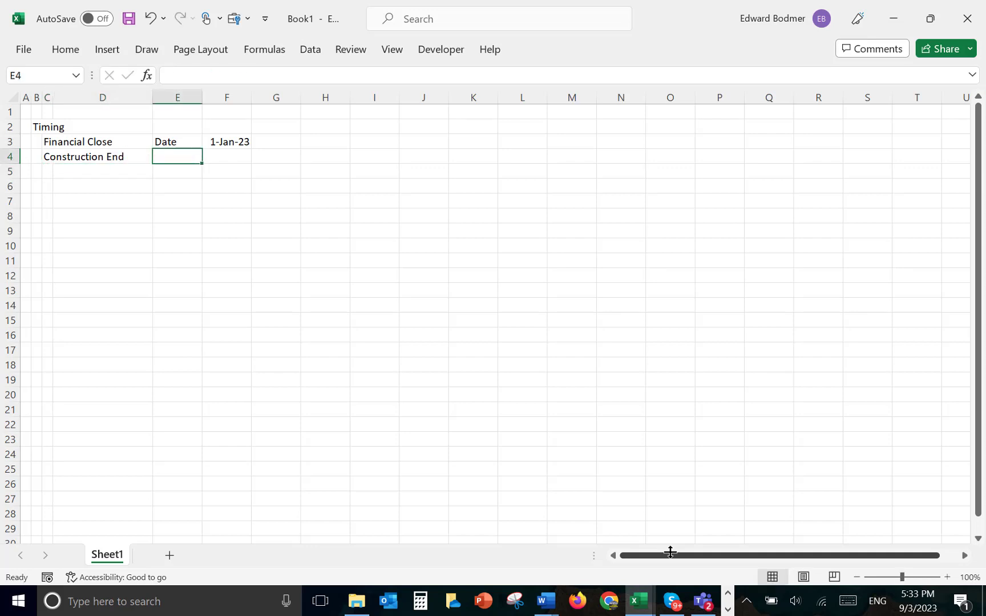
text(Date)
key(Right)
text(=de)
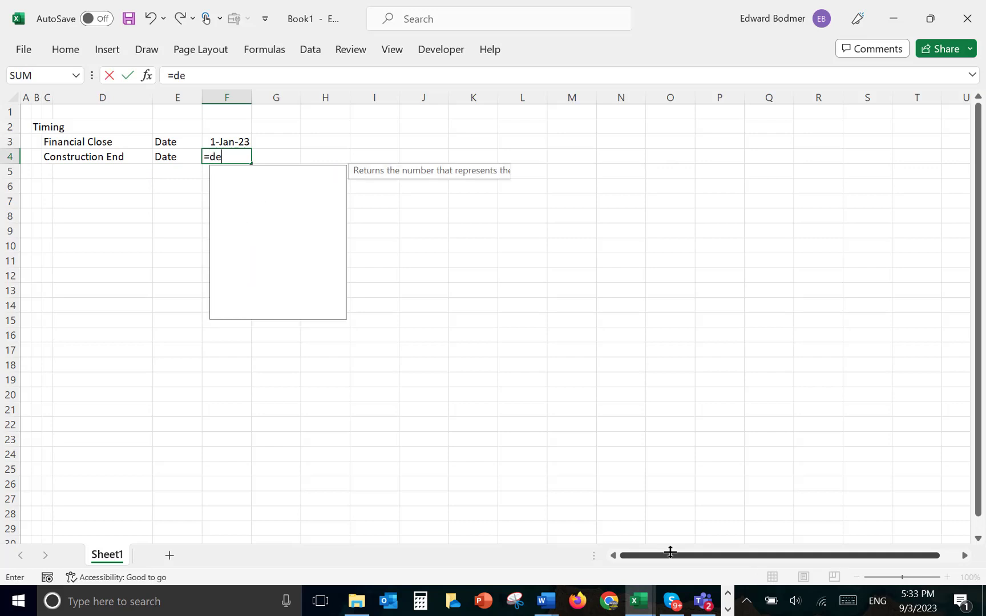
key(BackSpace)
text(at)
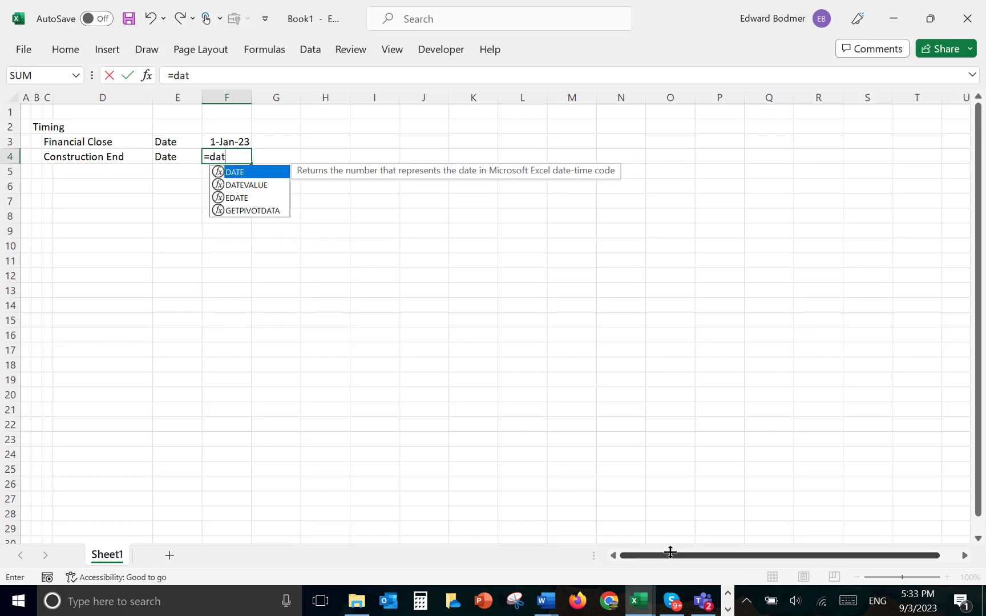
text(edif)
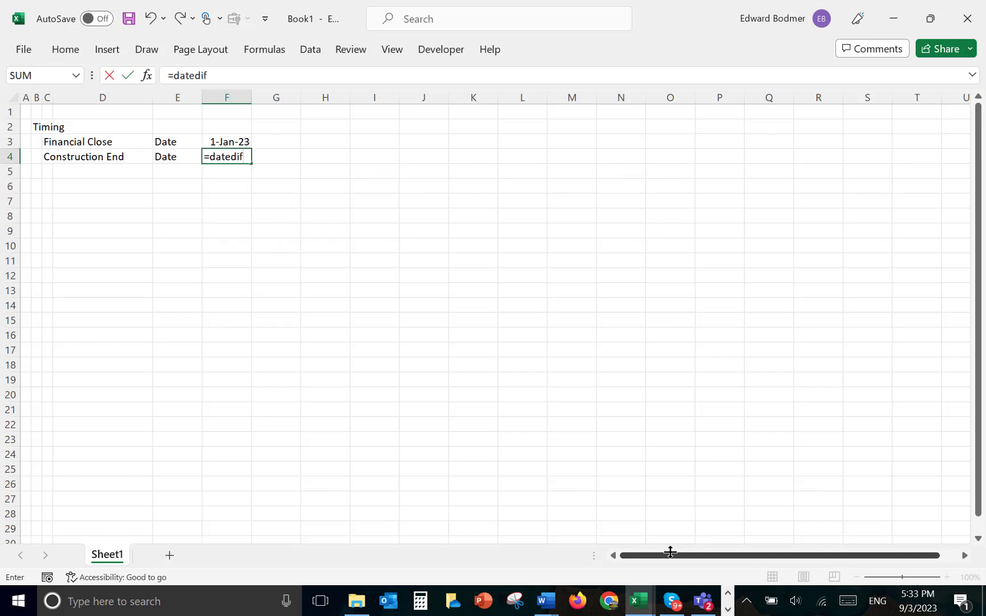
text(()
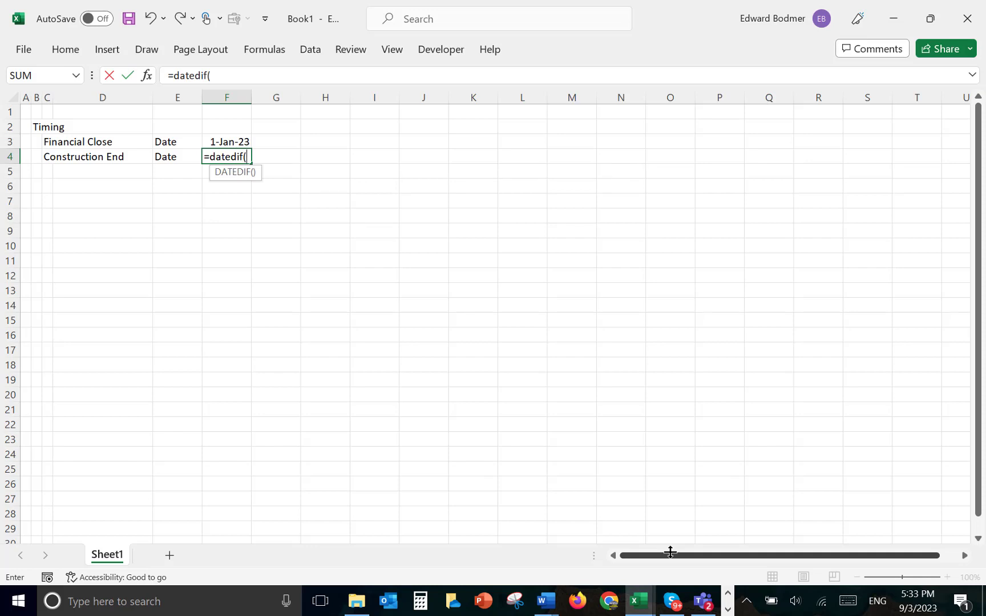
key(Escape)
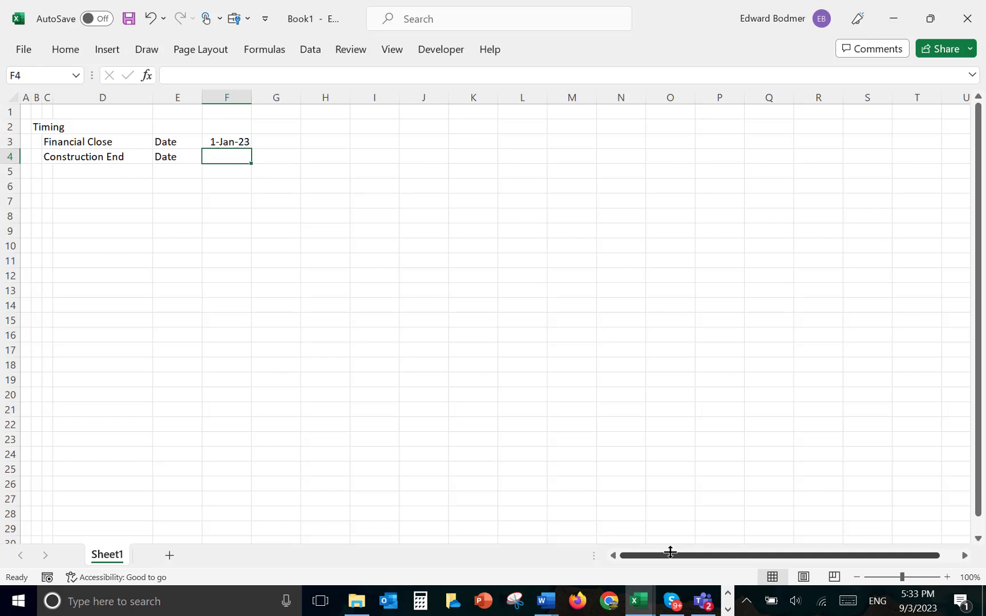
Enter 12/31/2024 as the Construction End date in F4 and format it as day-month-year.
text(12)
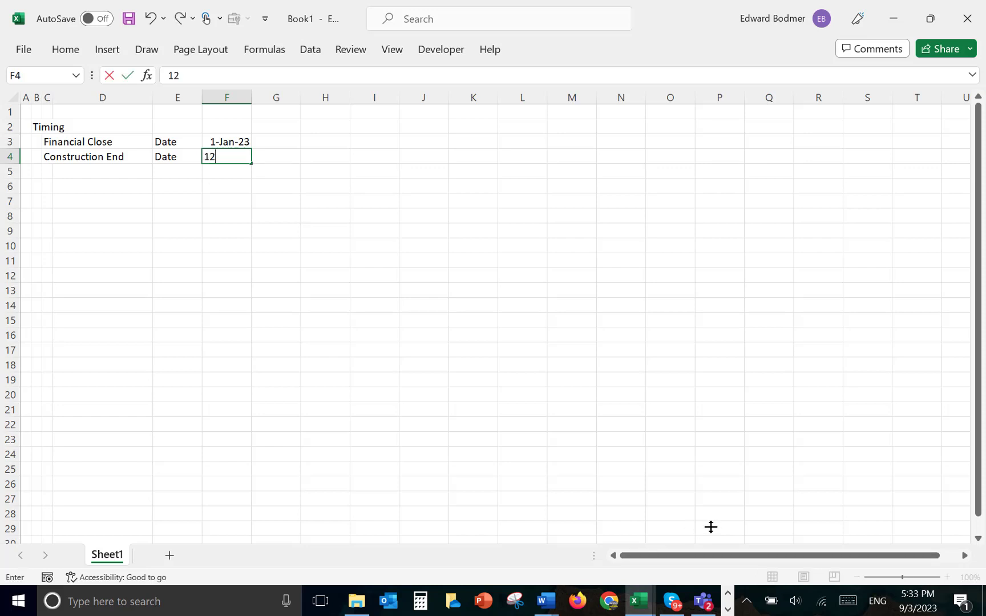
text(/31/2023)
key(Return)
key(Up)
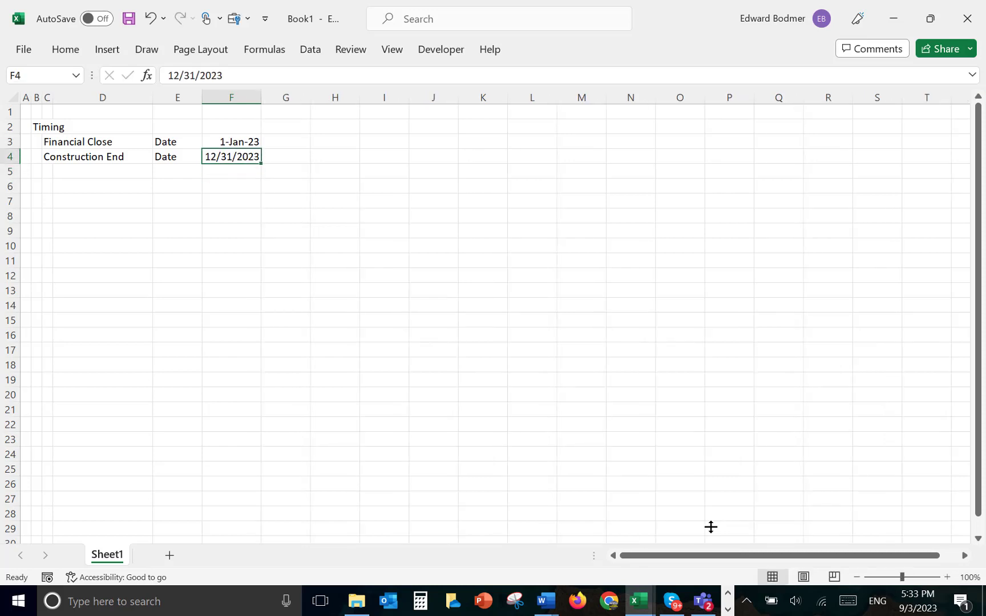
key(F2)
key(BackSpace)
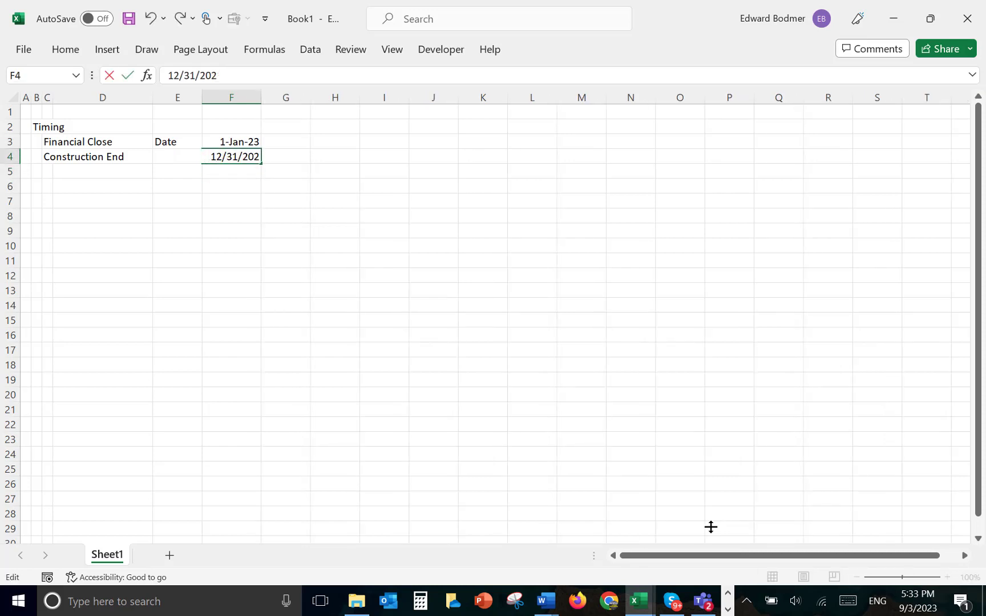
text(4)
key(ctrl+Return)
key(ctrl+shift+3)
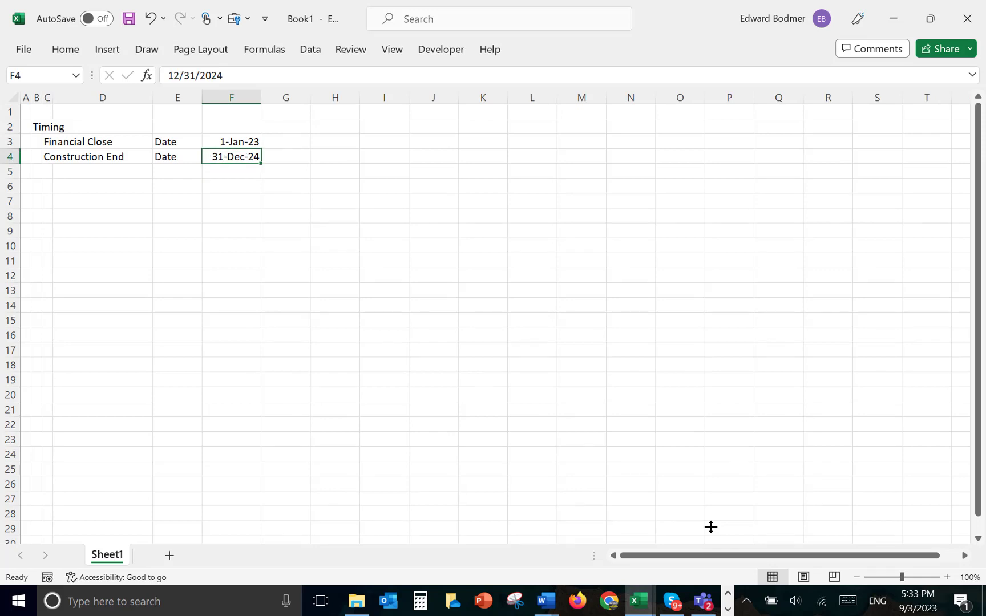
Enter the row label "Construction Months" in cell C5, under Construction End.
key(Up)
key(Down)
key(Down)
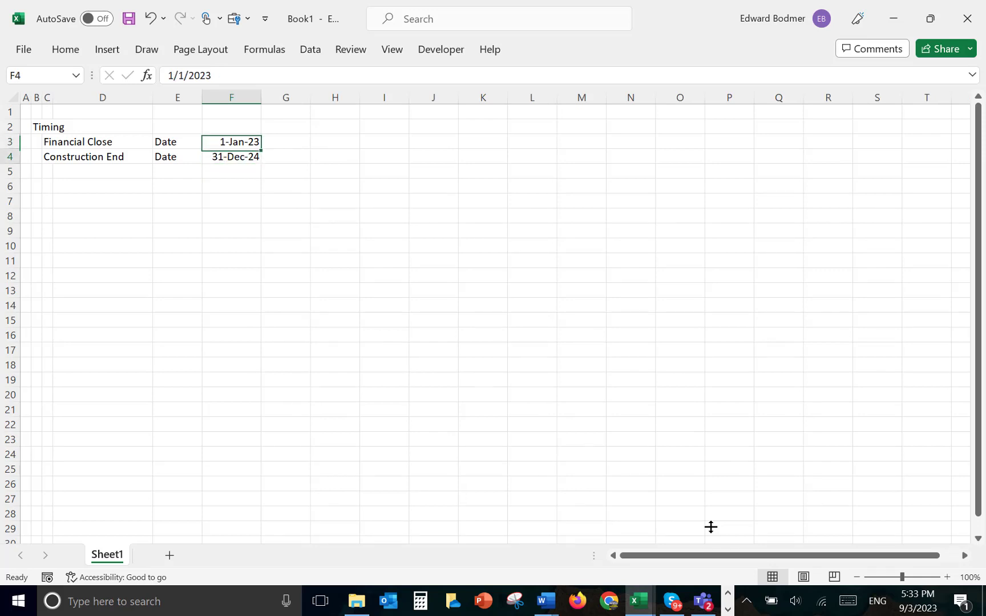
key(Left)
key(Left)
key(Left)
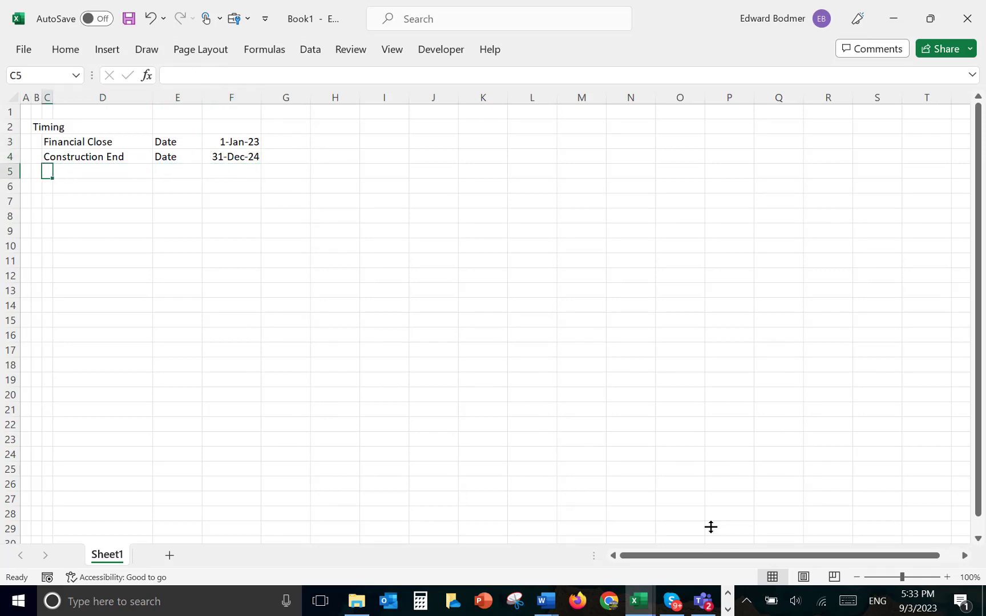
text(Co)
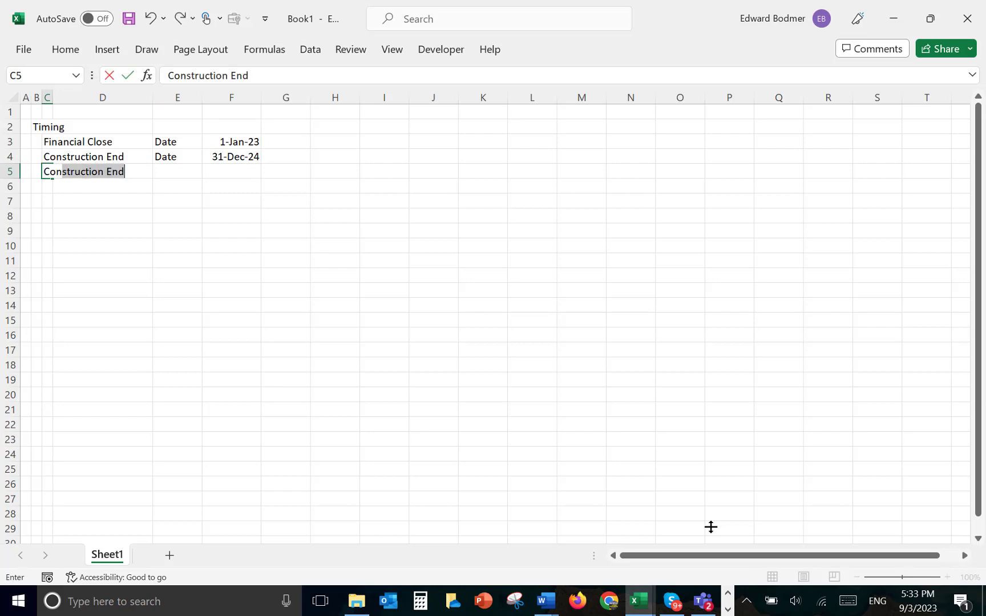
text(nstruciton)
key(BackSpace)
key(BackSpace)
key(BackSpace)
key(BackSpace)
key(BackSpace)
key(BackSpace)
key(BackSpace)
key(BackSpace)
key(BackSpace)
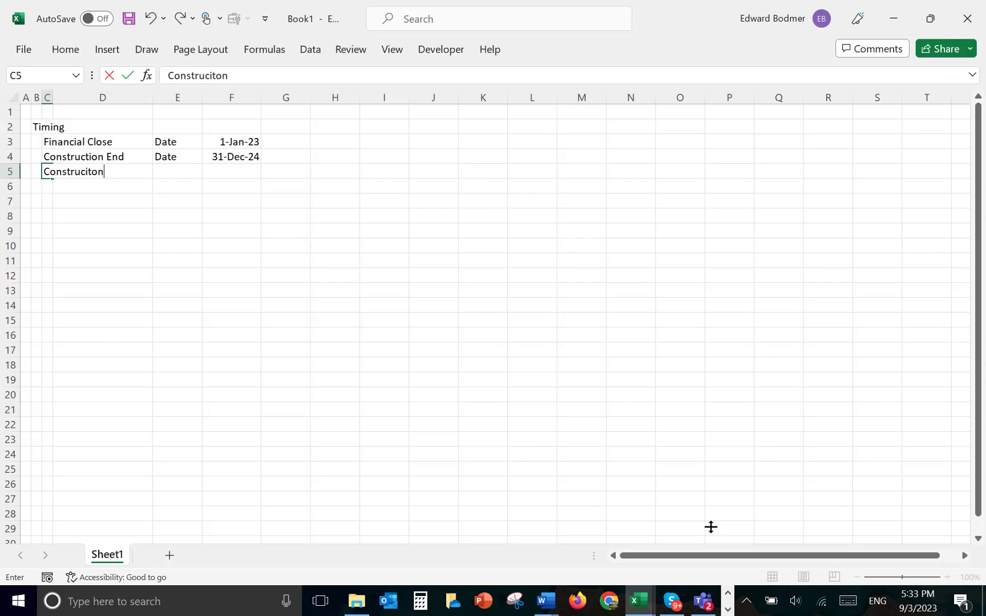
text(tr)
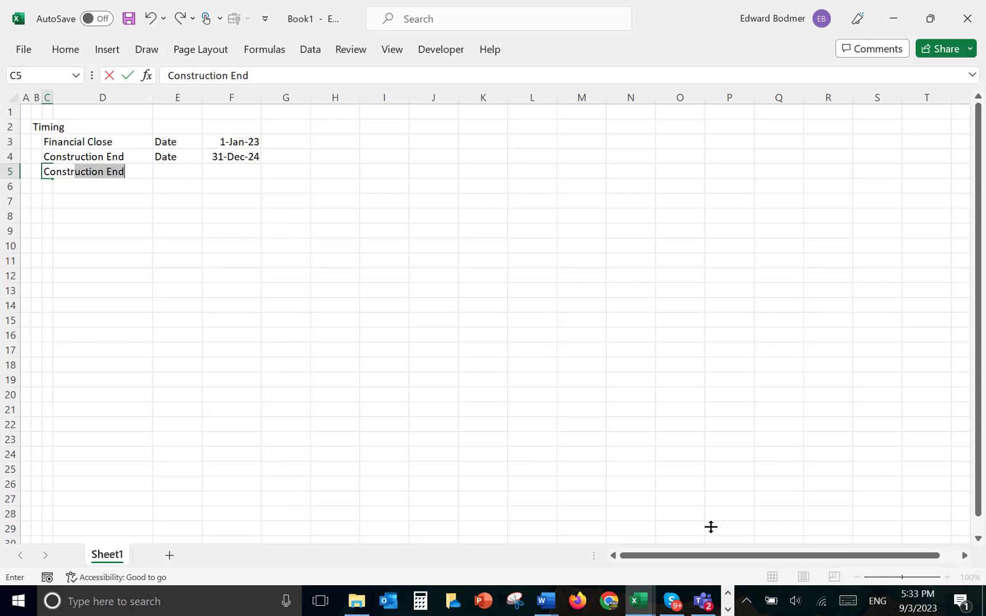
text(uction Monthc)
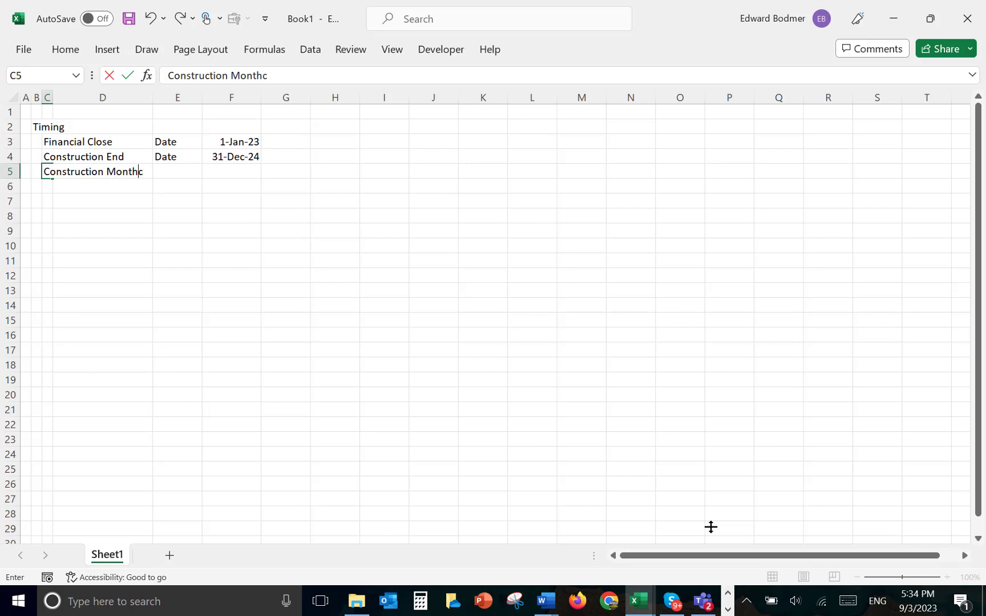
key(BackSpace)
text(s)
key(Return)
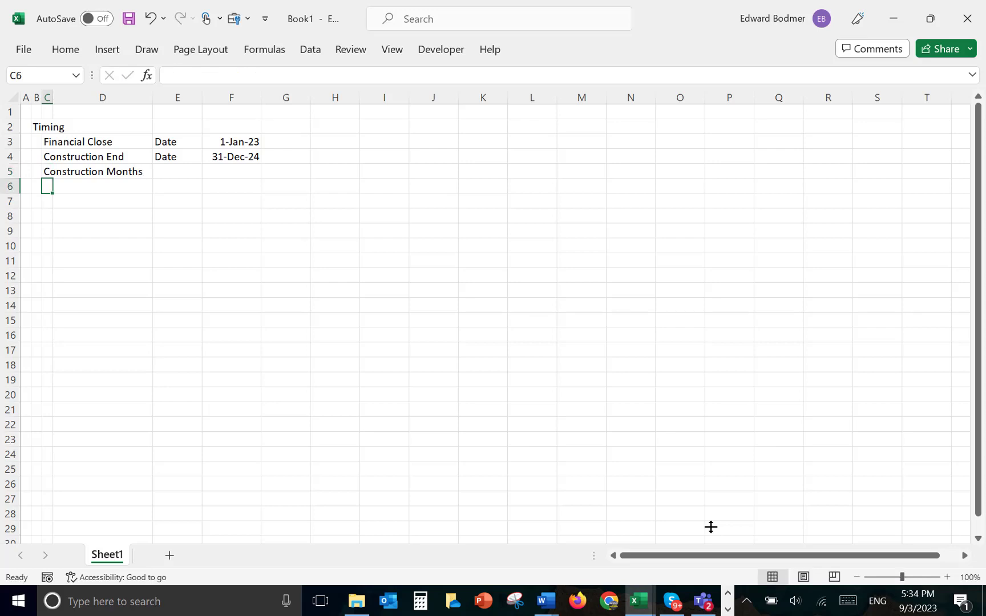
Enter the unit label "Month" in E5 for the Construction Months row.
key(Up)
key(Right)
key(Right)
text(Mon)
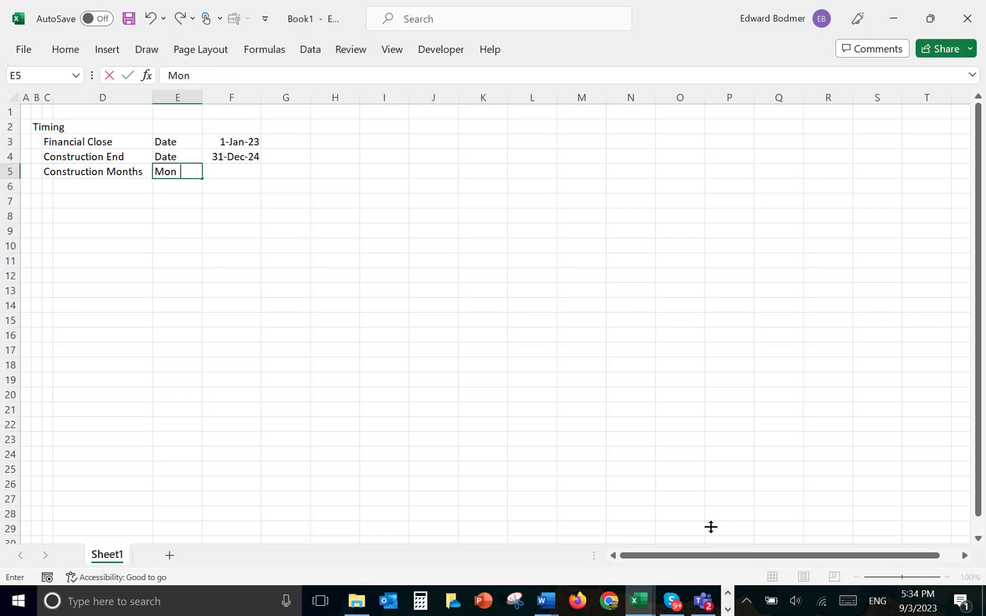
text(th)
key(Return)
key(Up)
key(Right)
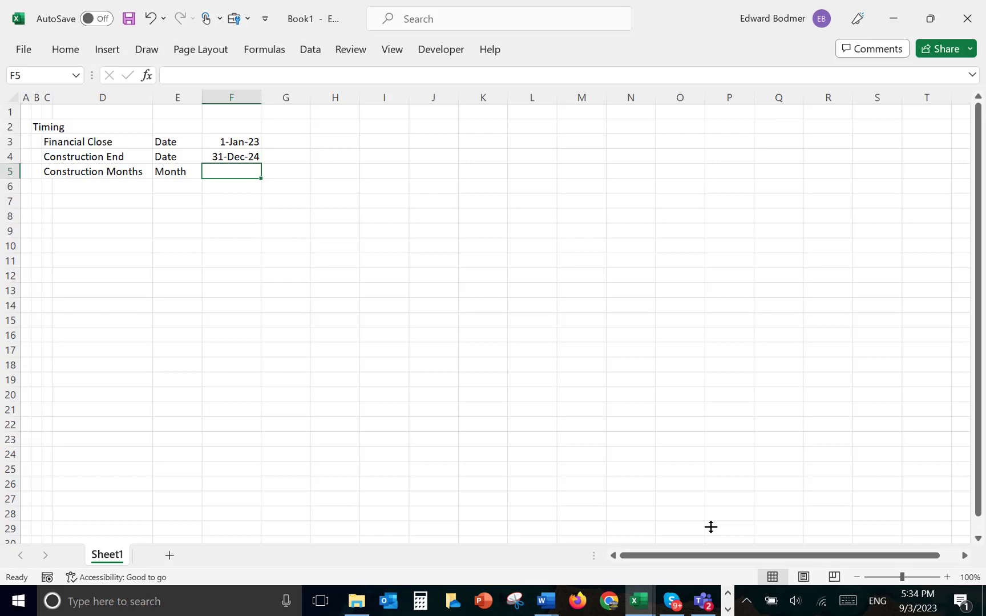
text(datedif)
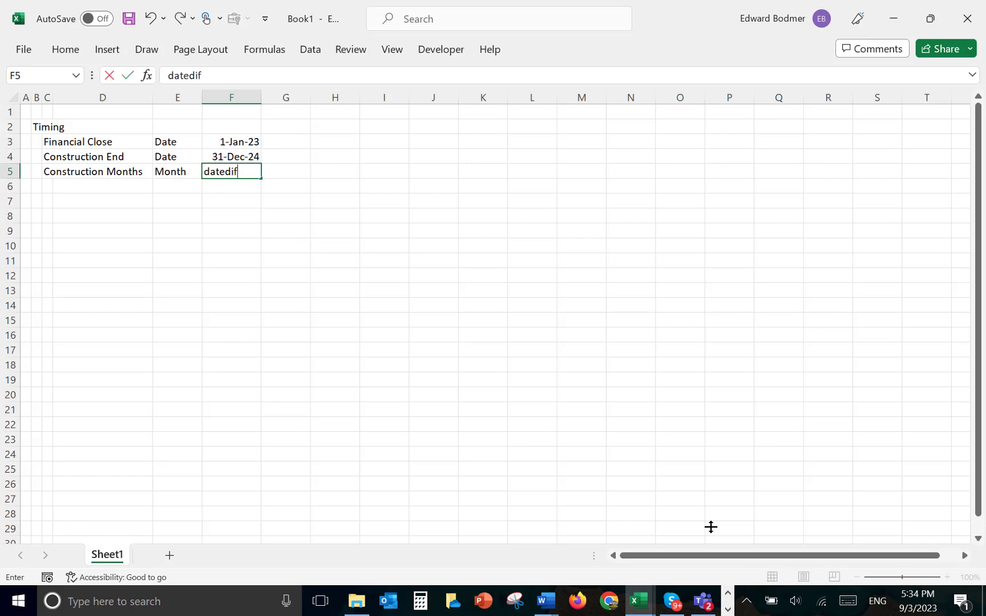
text(()
key(BackSpace)
key(BackSpace)
key(BackSpace)
key(BackSpace)
text(dif()
key(Left)
key(Left)
key(Right)
key(Right)
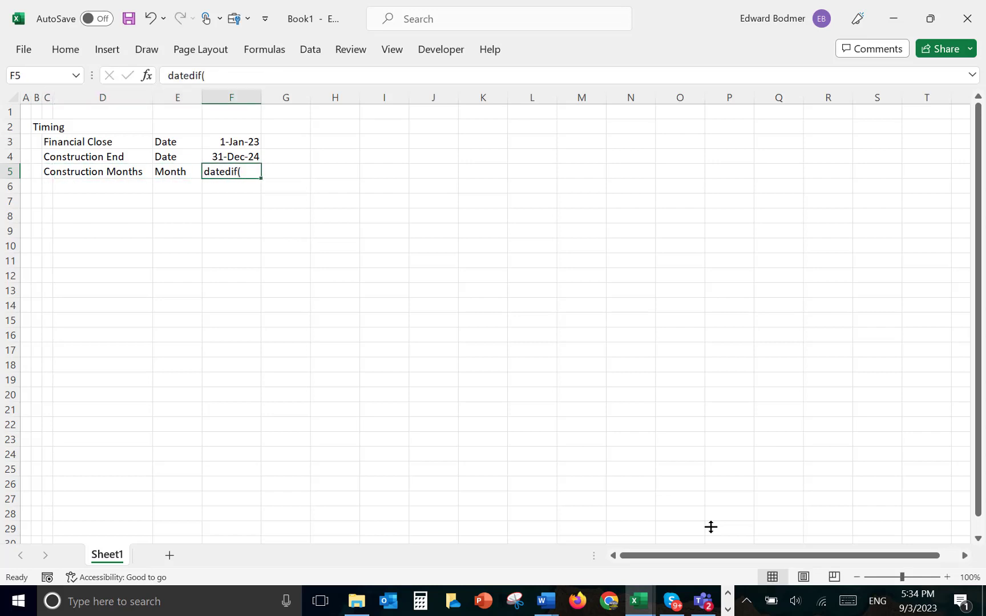
Calculate the construction months in F5 with the formula =DATEDIF(F3,F4,"m").
text(=da)
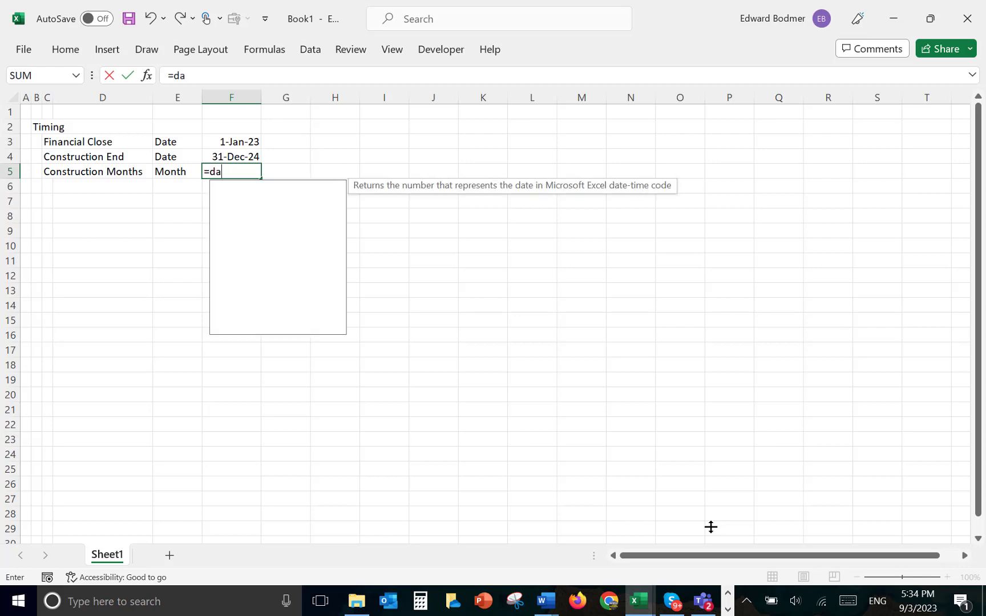
text(tedif()
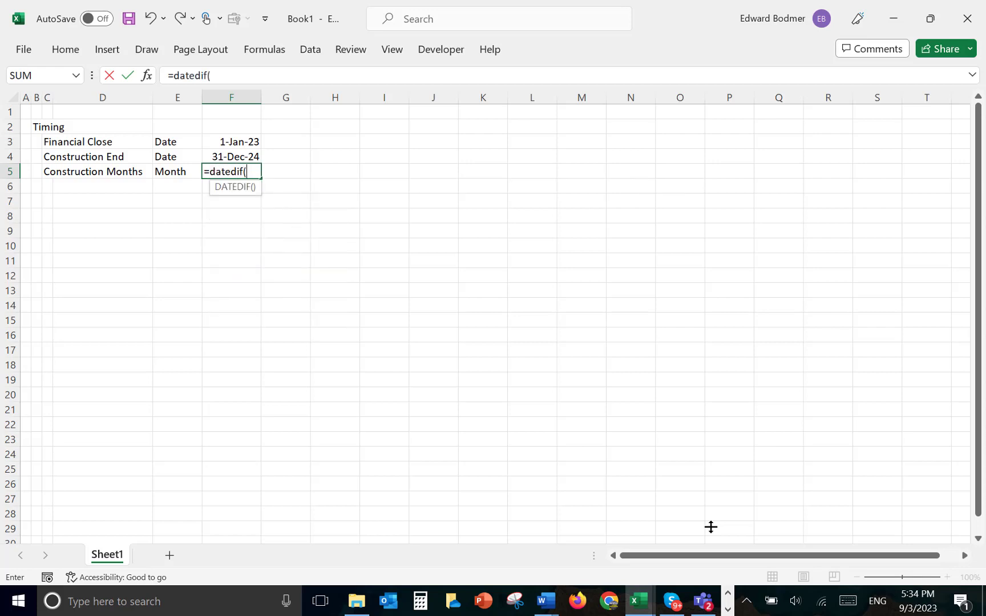
key(Up)
key(Up)
text(,)
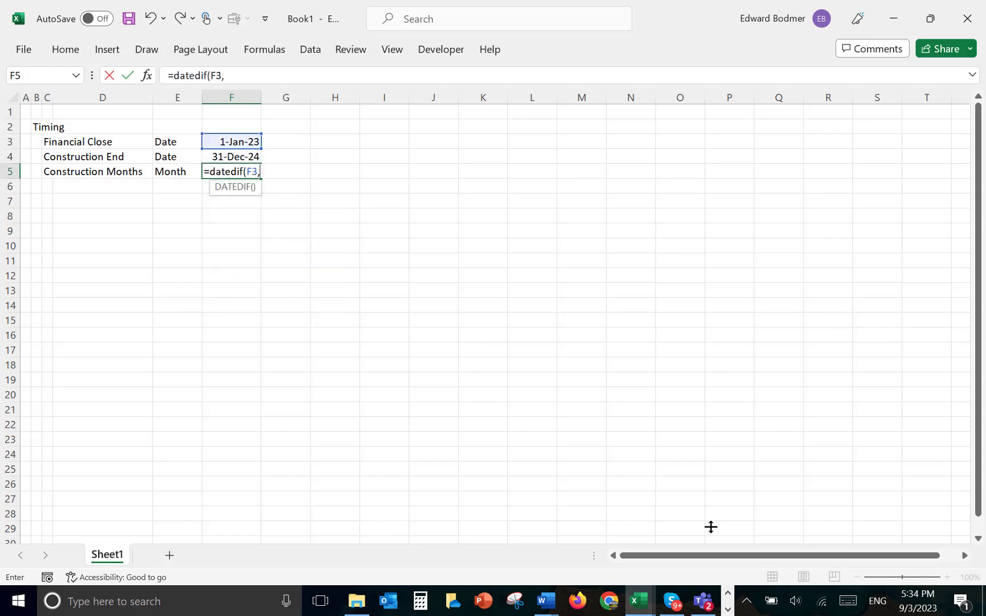
key(Up)
text(,")
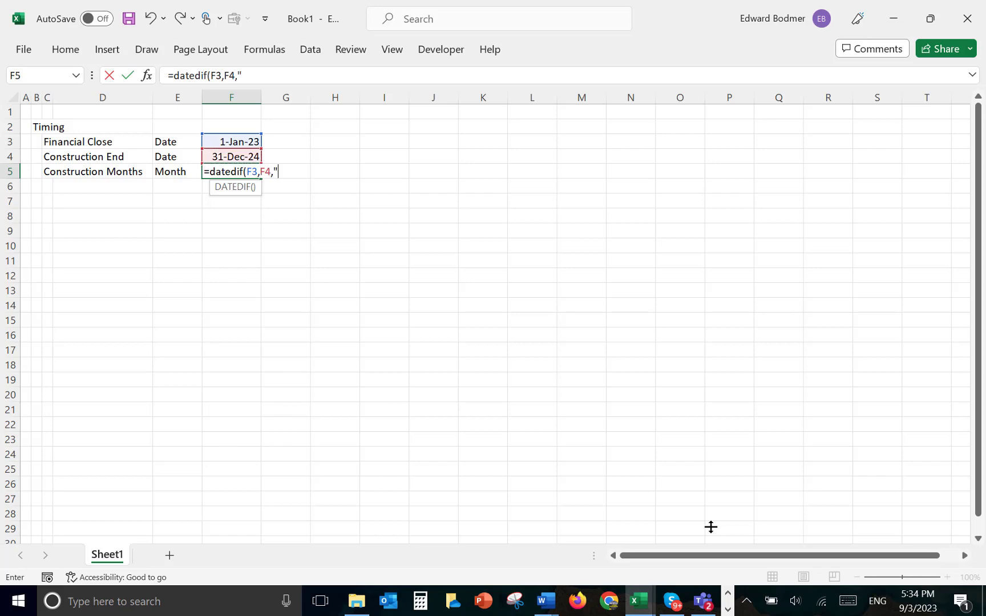
text(m")
key(Return)
key(Up)
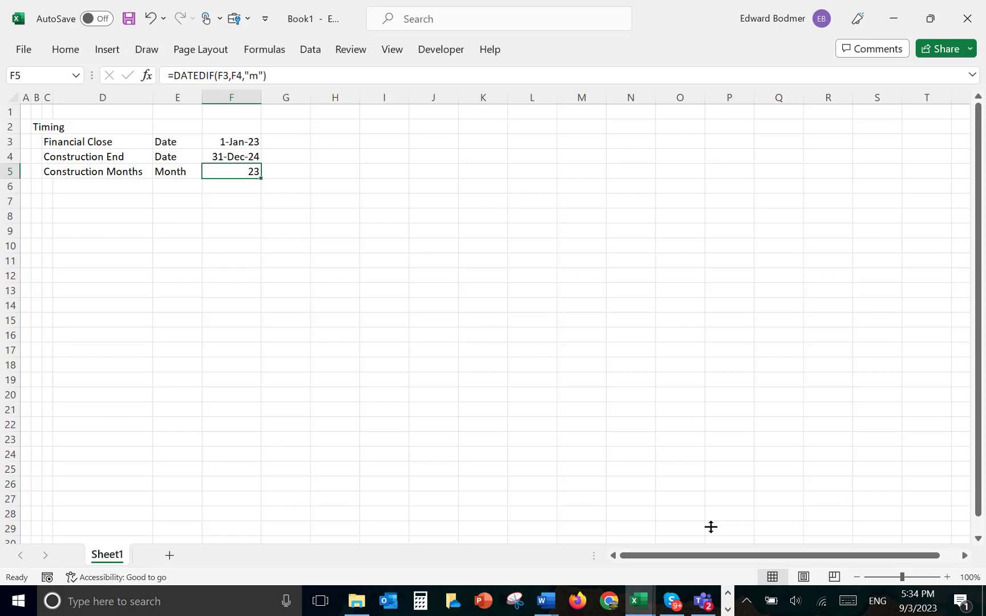
Add +1 to the DATEDIF formula in F5 and apply the General number format to the cell.
key(Up)
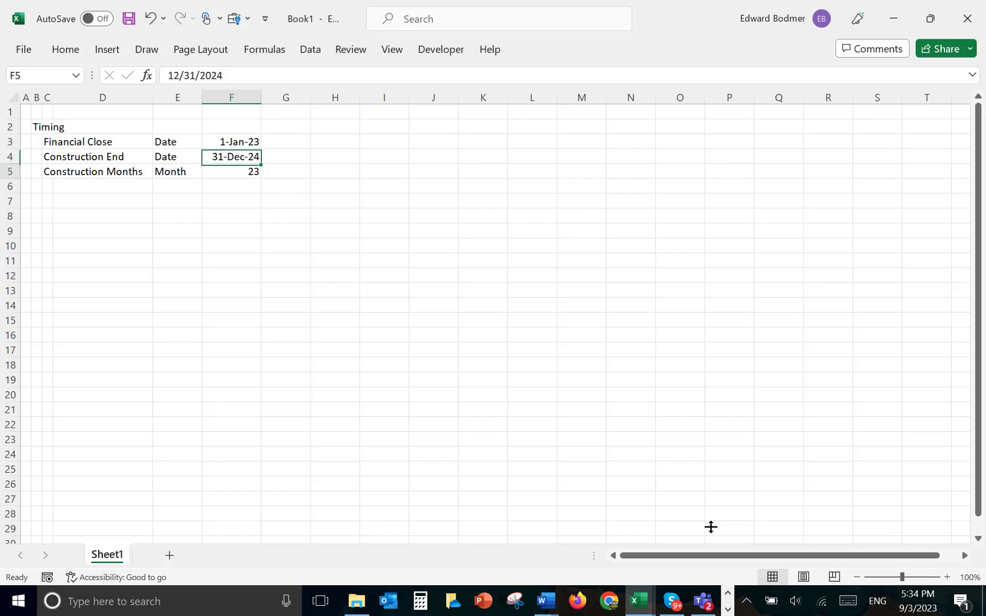
key(Down)
key(F2)
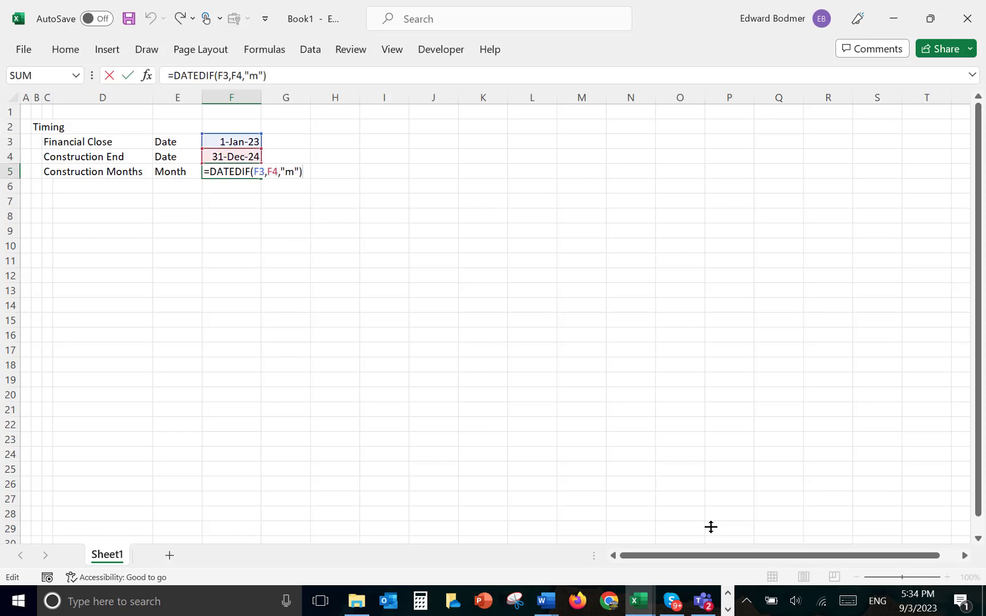
text(+1)
key(Return)
key(Up)
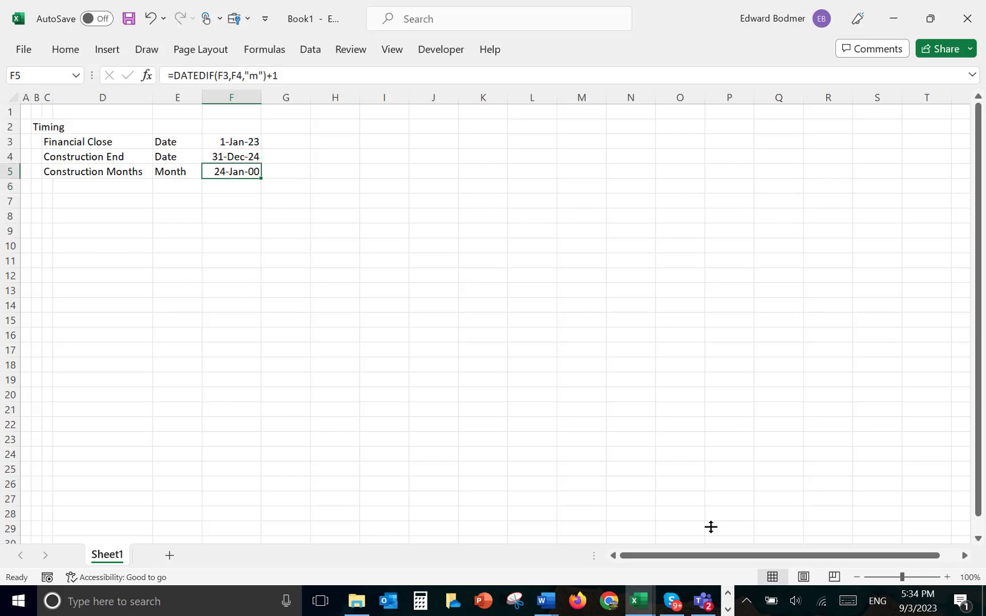
key(ctrl+shift+asciitilde)
Change the unit label in E5 to "Months".
key(Down)
key(Down)
key(Up)
key(Left)
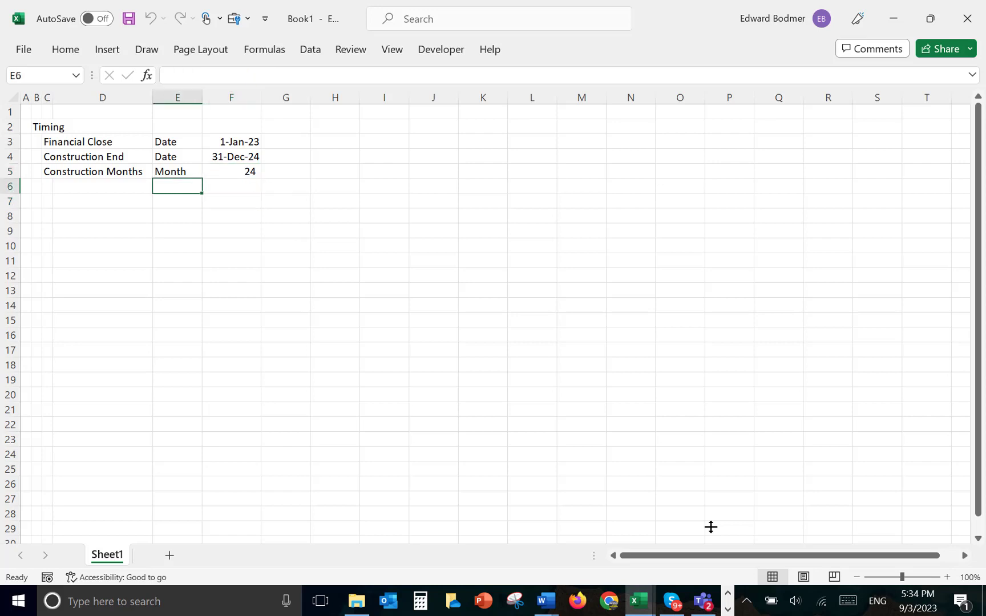
key(Left)
key(Left)
key(Up)
key(Right)
key(Right)
key(F2)
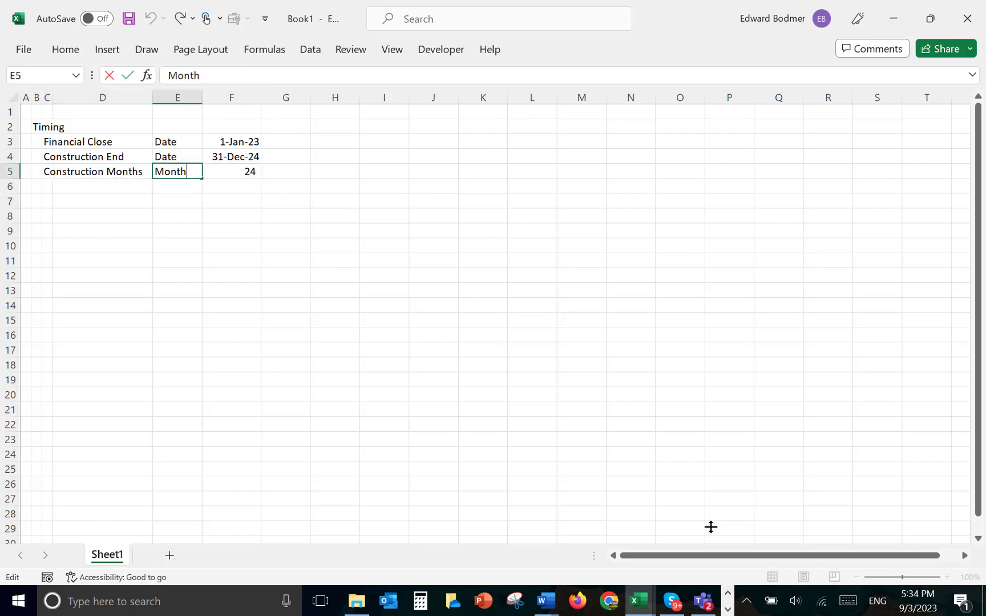
text(s)
key(Return)
Enter the row label "Operation Date" in cell C7, leaving row 6 blank.
key(Down)
key(Left)
key(Left)
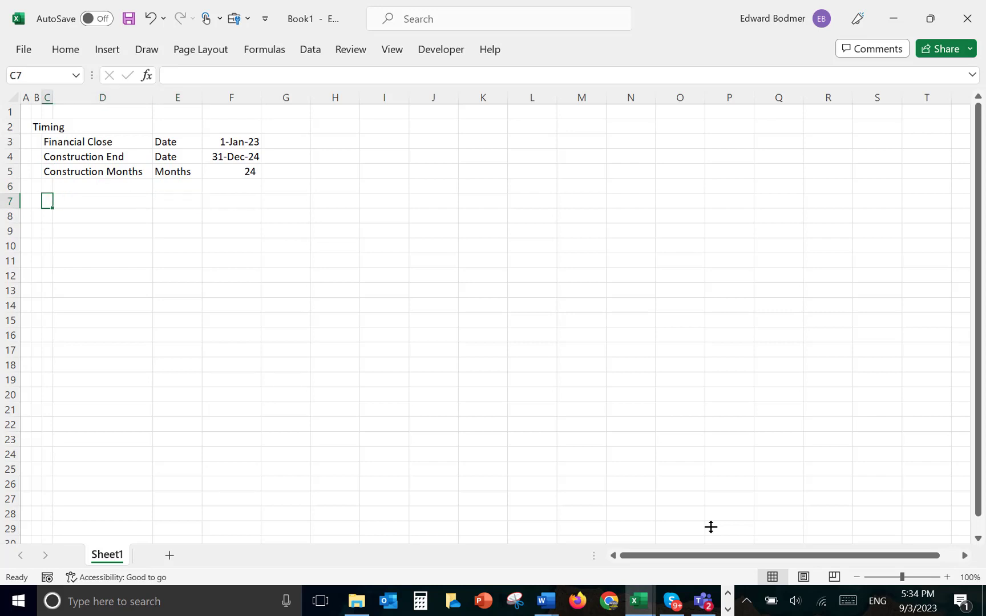
text(Ope)
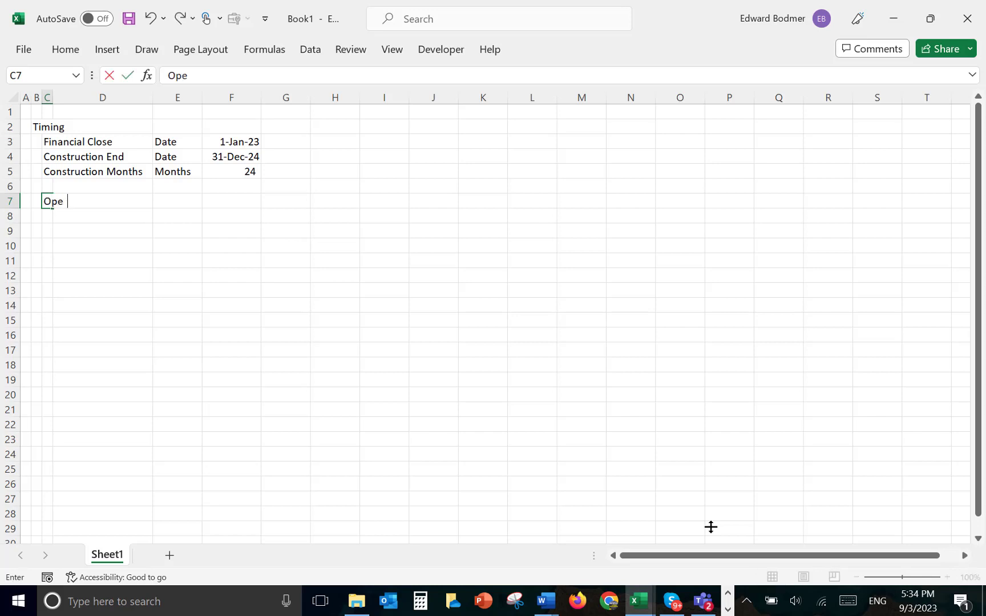
text(ration Date)
key(Return)
key(Up)
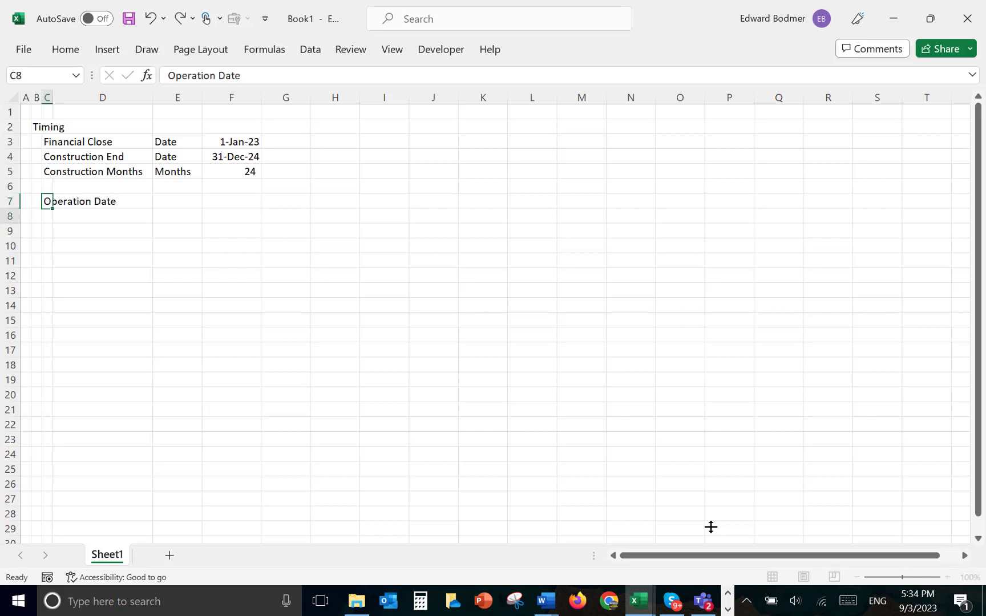
key(Right)
key(Right)
click(711, 527)
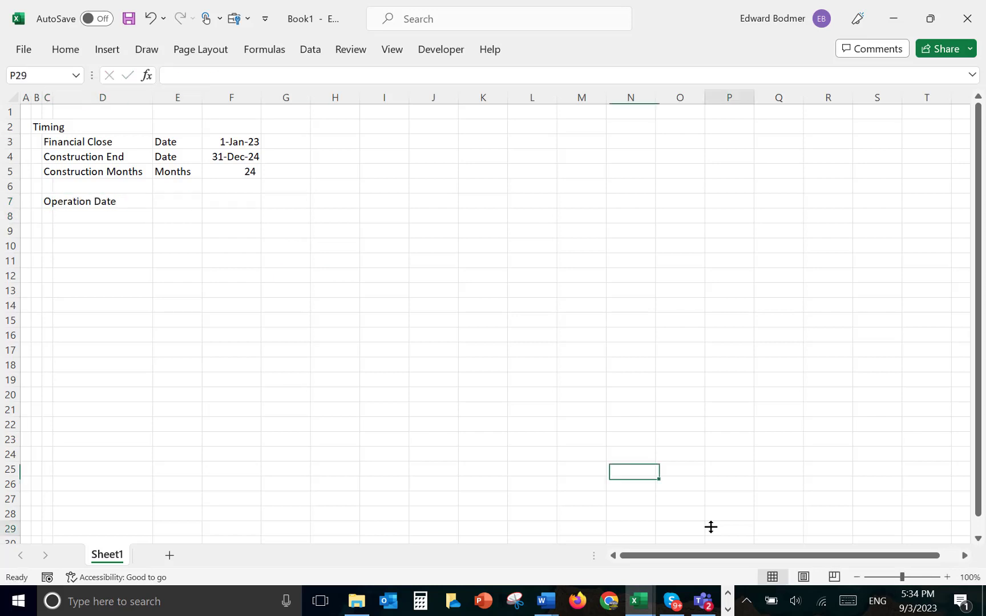
text(Date)
key(Return)
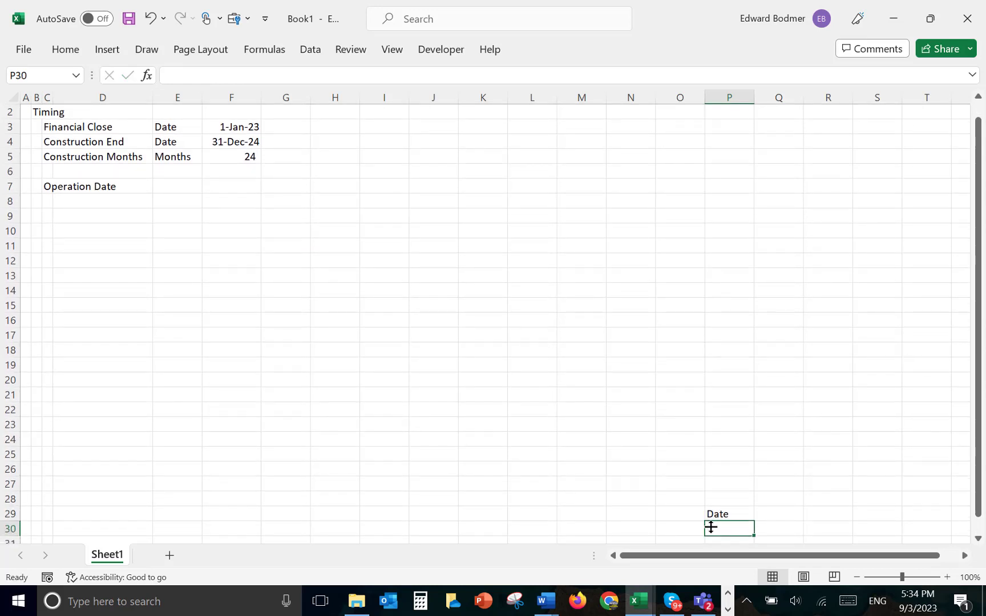
key(Up)
key(Delete)
key(Up)
key(Up)
key(Up)
key(Up)
key(Up)
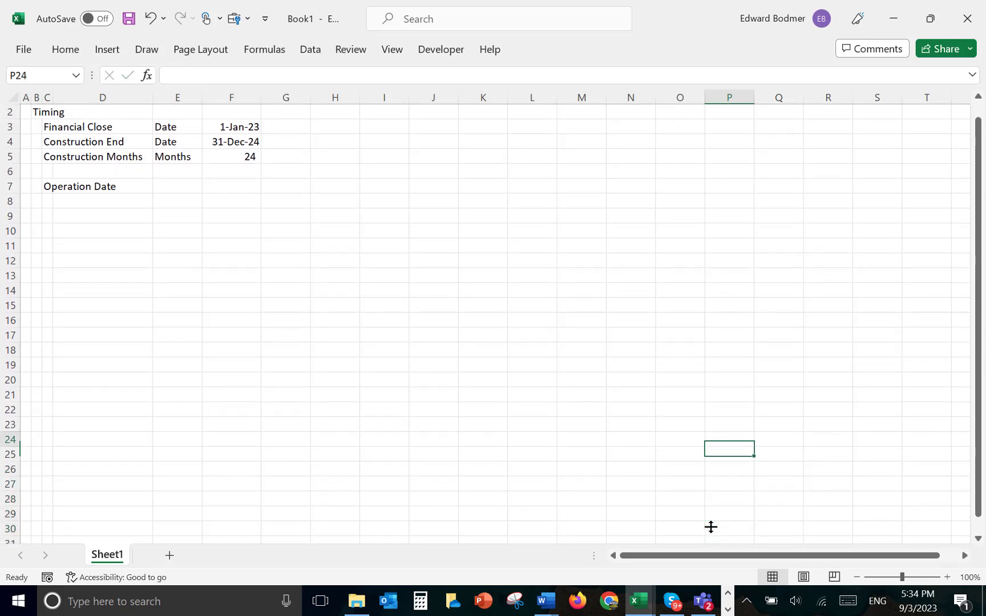
key(Up)
key(Up)
key(Up)
key(Up)
key(Up)
key(Up)
key(Up)
key(Up)
key(Up)
key(Up)
key(Up)
key(Up)
key(Up)
key(Up)
key(Up)
key(Up)
key(Up)
key(Up)
key(Up)
key(Up)
key(Down)
key(Down)
key(Down)
key(Down)
key(Left)
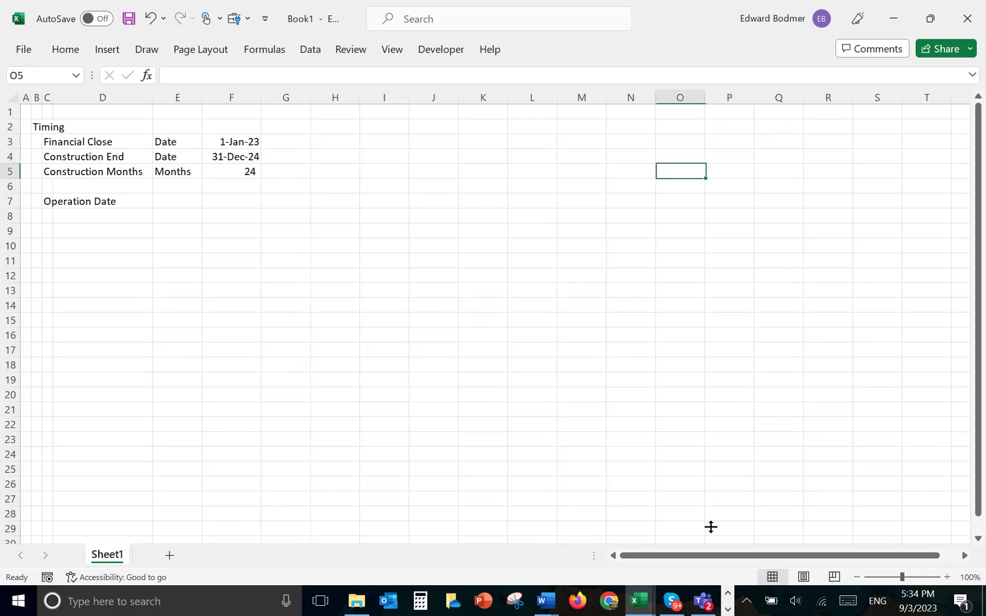
key(Left)
key(Left)
key(Left)
key(Left)
key(Left)
key(Left)
key(Left)
key(Down)
key(Left)
key(Left)
key(Left)
key(Down)
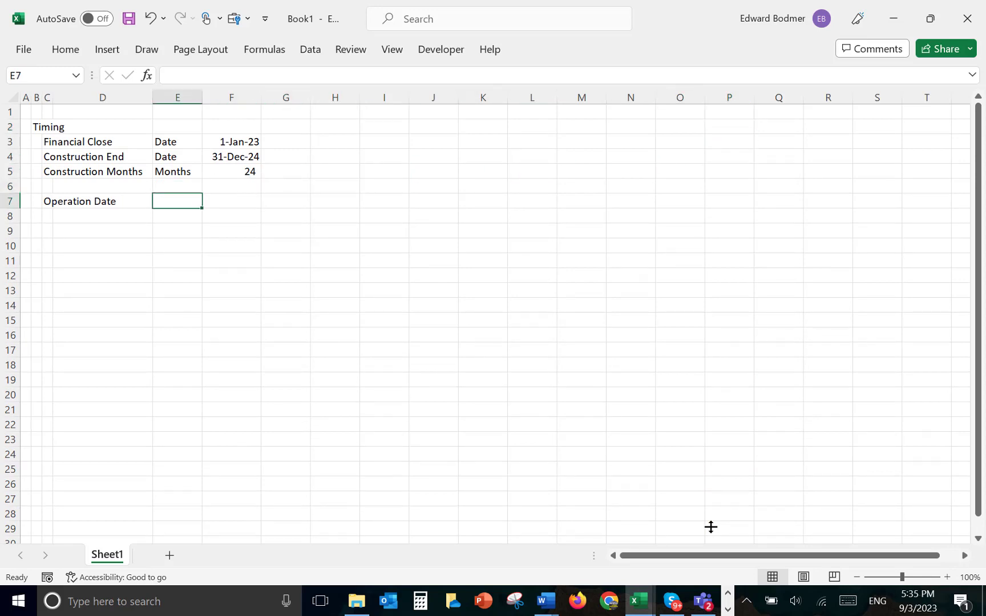
Enter the unit label "Date" in E7 for the Operation Date row and go to its value cell F7.
text(Date)
key(Return)
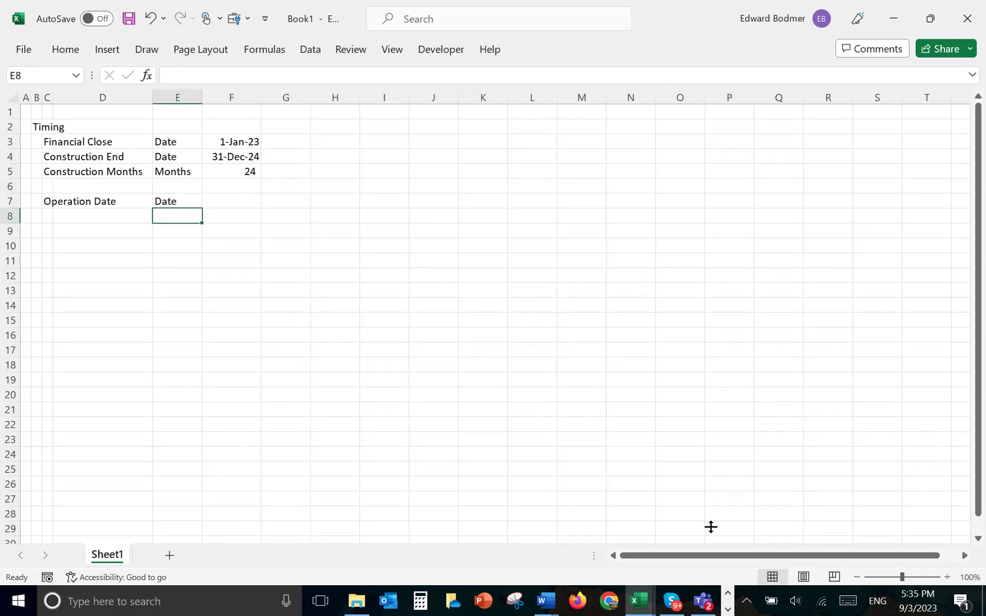
key(Up)
key(Right)
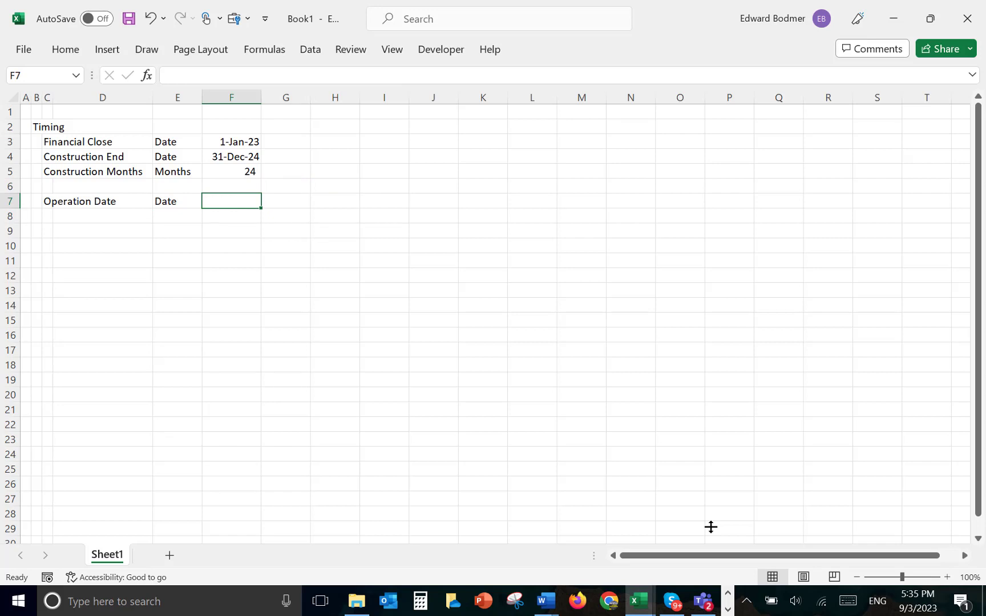
Enter the formula =F4+1 in F7 so the Operation Date is the day after Construction End.
key(Up)
key(Up)
key(Up)
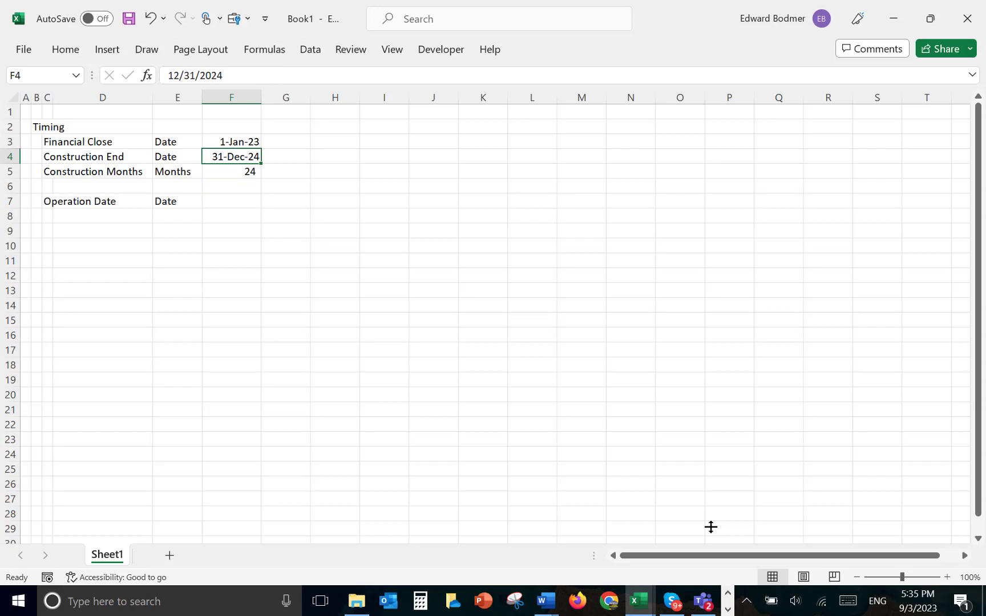
key(Down)
key(Down)
key(Down)
text(=)
key(Up)
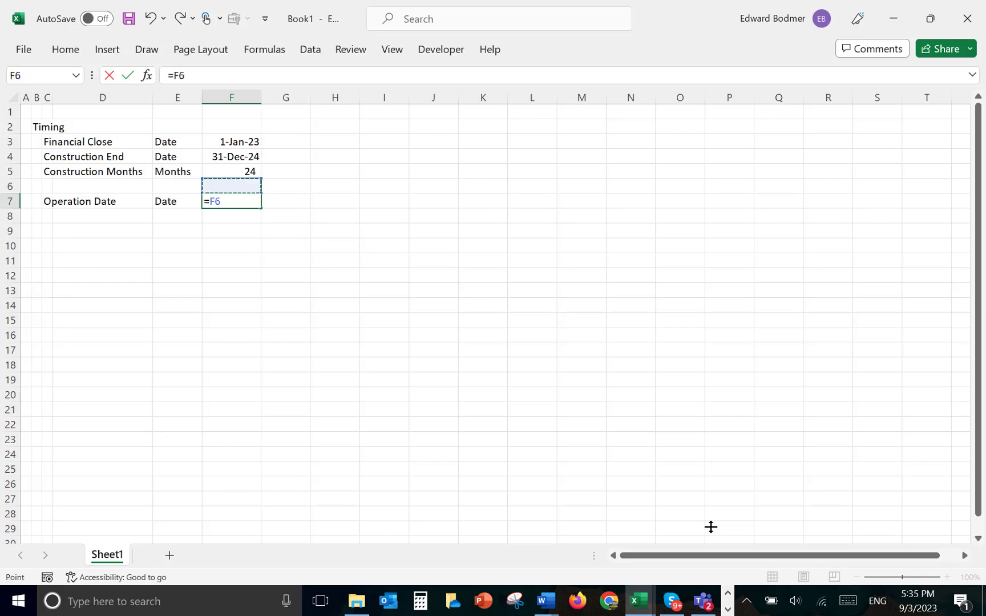
key(Up)
key(Up)
text(+1)
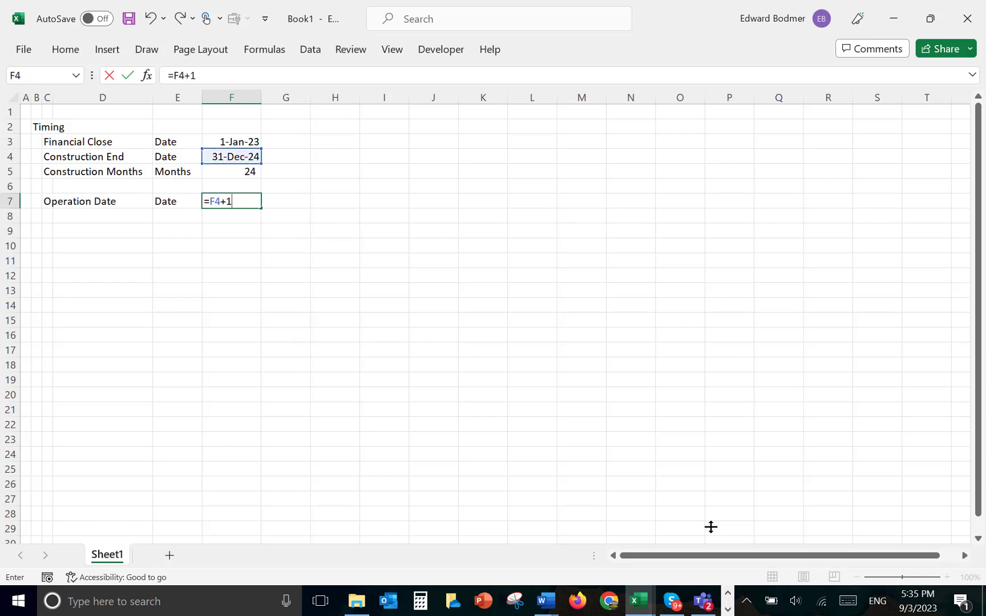
key(Return)
key(Up)
key(Down)
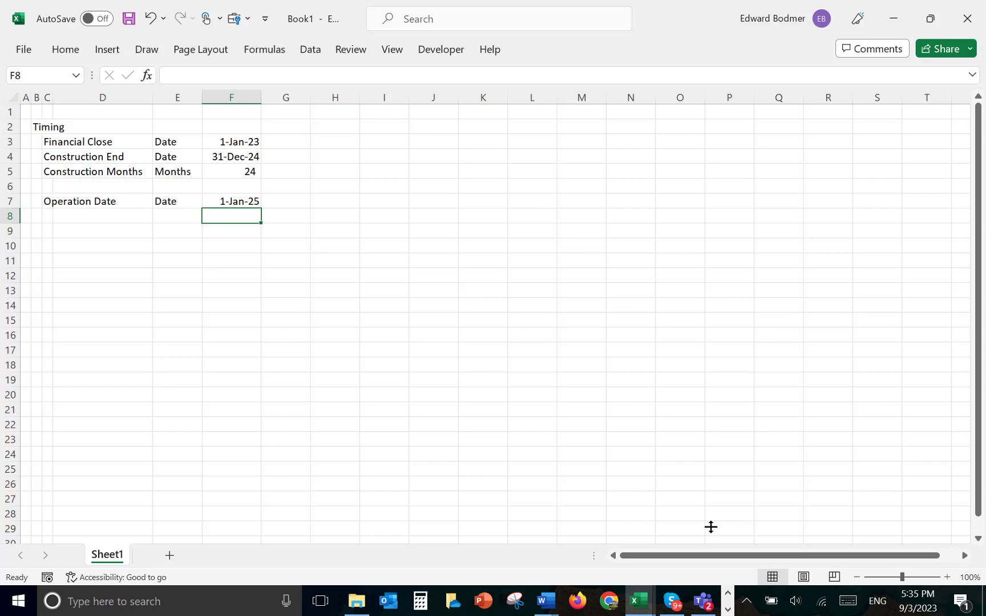
Enter the row label "PPA Period" in cell C8.
key(Left)
key(Left)
key(Left)
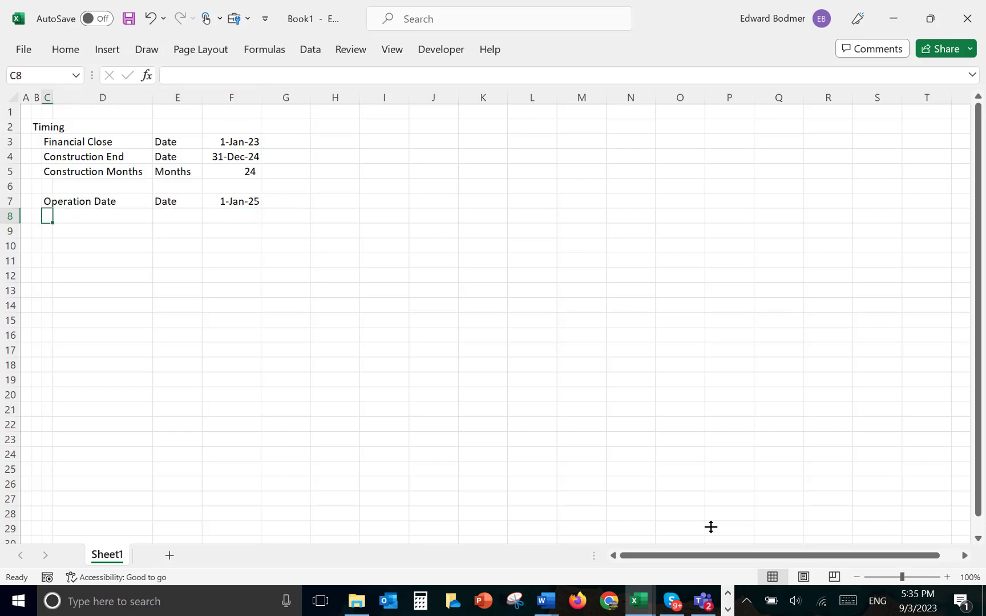
text(PPA P)
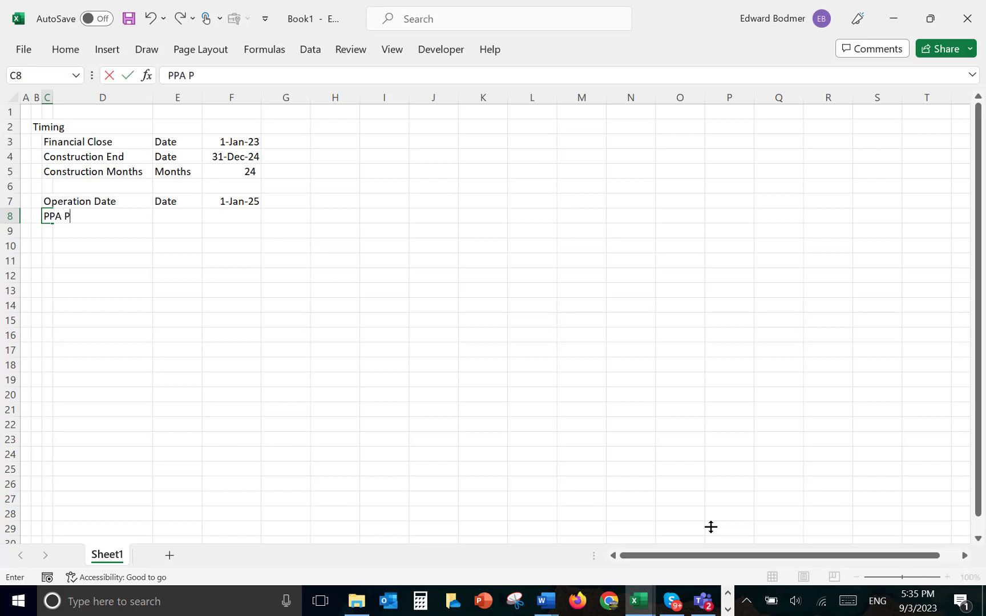
text(Eriod)
key(BackSpace)
key(BackSpace)
key(BackSpace)
key(BackSpace)
key(BackSpace)
text(eriod)
key(Return)
Enter the unit label "Years" in E8 for the PPA Period row.
key(Up)
key(Right)
key(Right)
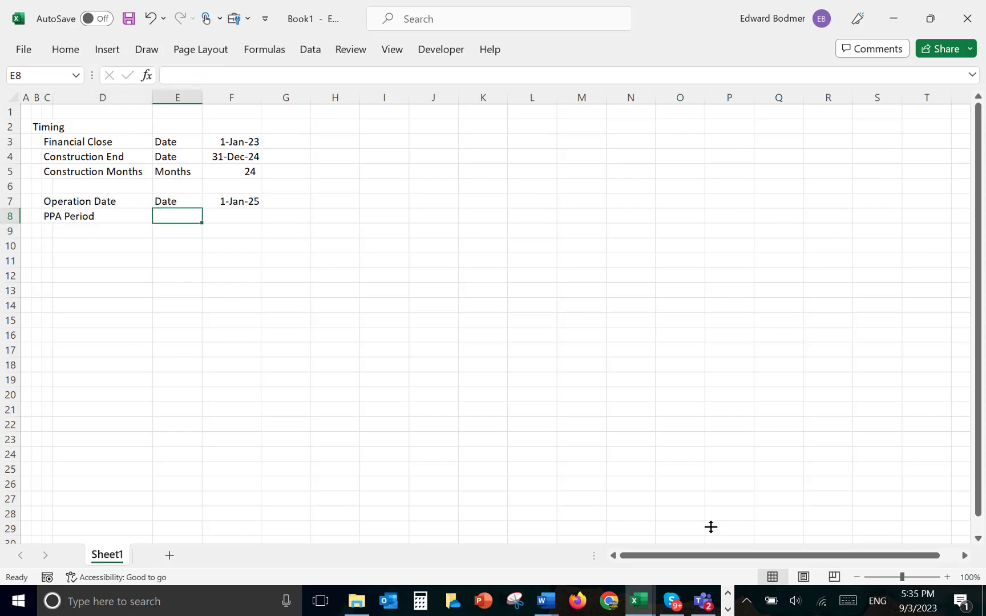
text(Yea)
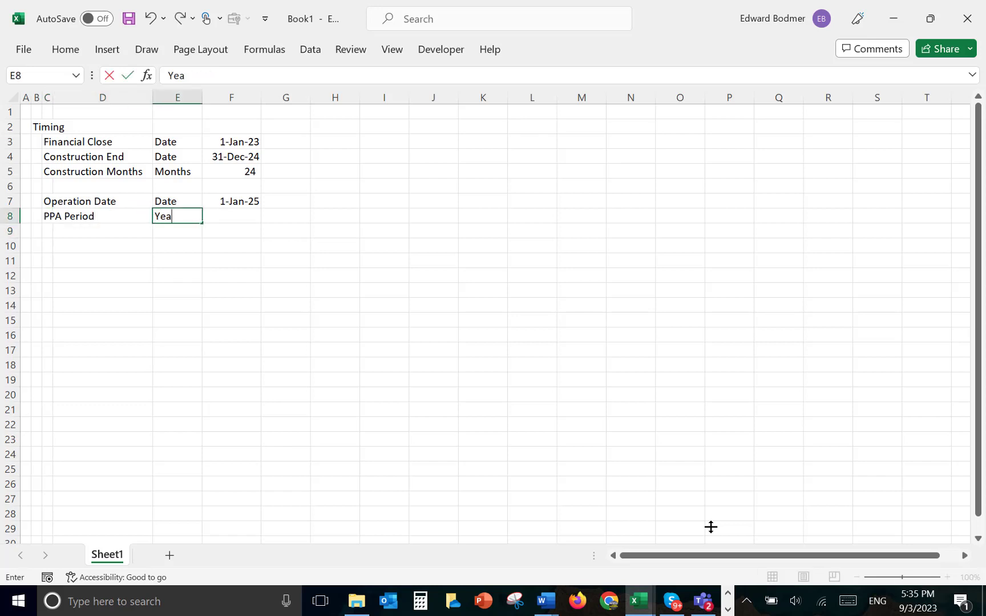
text(rs)
key(Return)
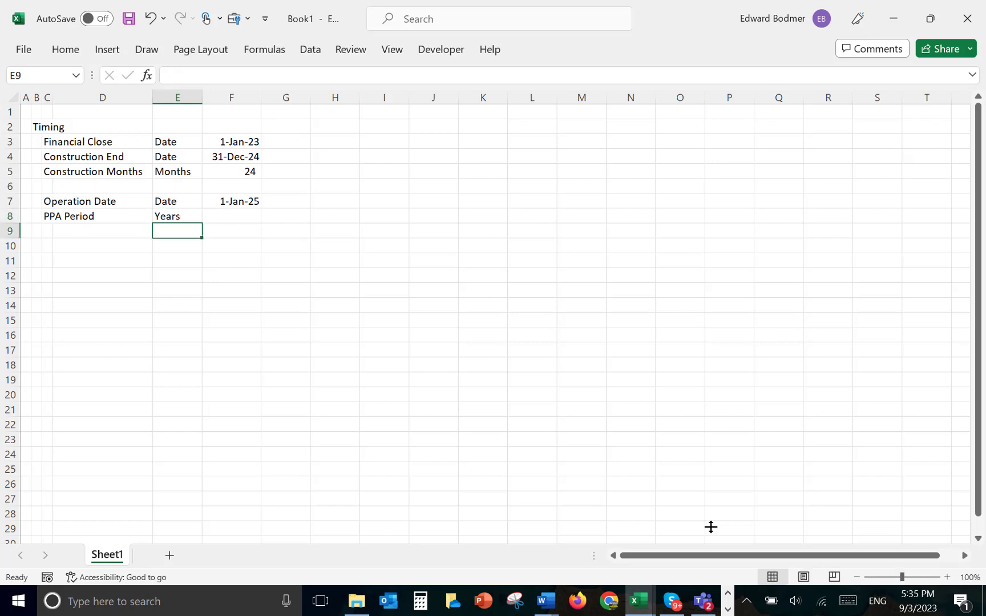
Set the PPA Period value in F8 to 20.
key(Up)
key(Right)
click(711, 523)
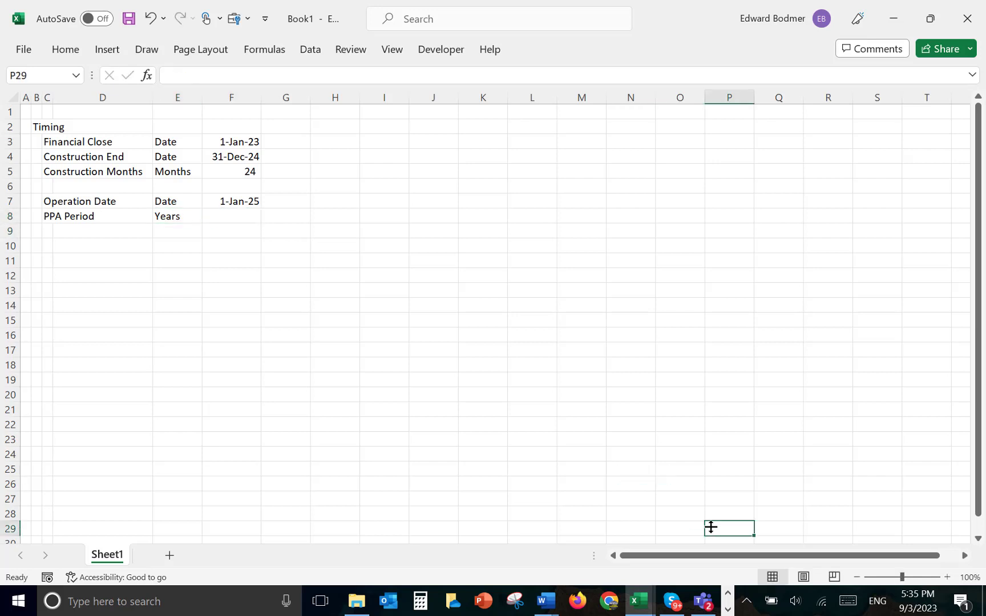
key(Left)
key(Left)
key(Left)
key(Left)
key(Left)
key(Left)
key(Left)
key(Left)
key(Left)
key(Left)
key(Up)
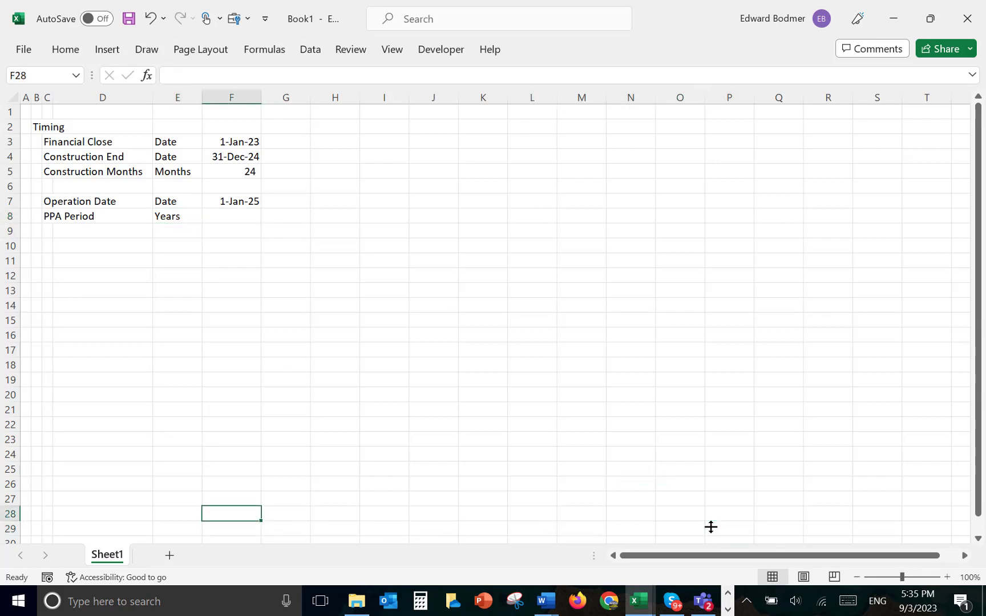
key(Up)
key(Up)
key(Up)
key(Up)
key(Up)
key(Up)
key(Up)
key(Up)
key(Up)
key(Up)
key(Up)
key(Up)
key(Up)
key(Up)
key(Up)
key(Up)
key(Up)
key(Up)
key(Up)
key(Up)
text(20)
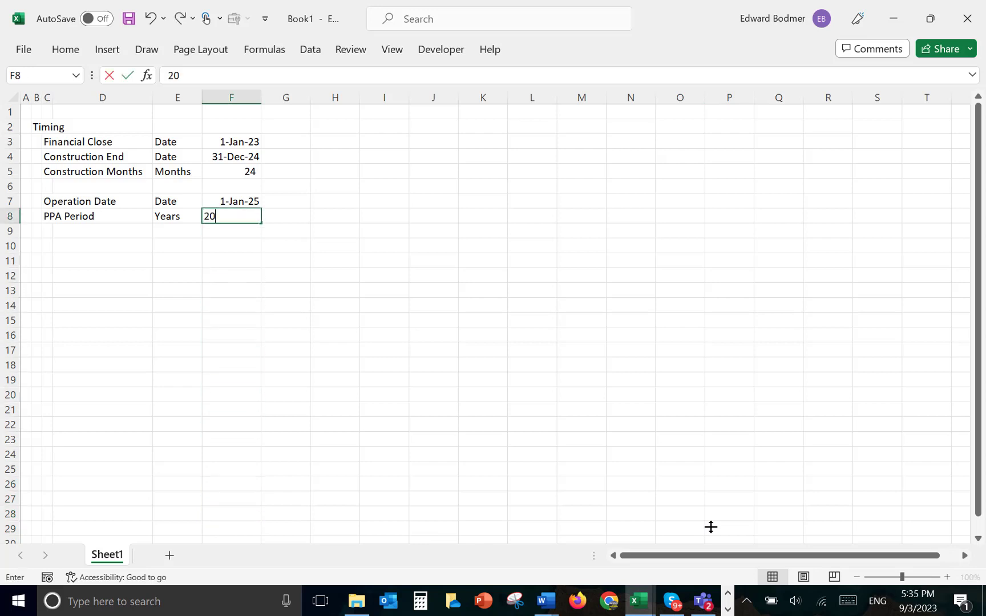
key(Return)
Enter the row label "Post PPA" in cell C9.
key(Left)
key(Left)
key(Left)
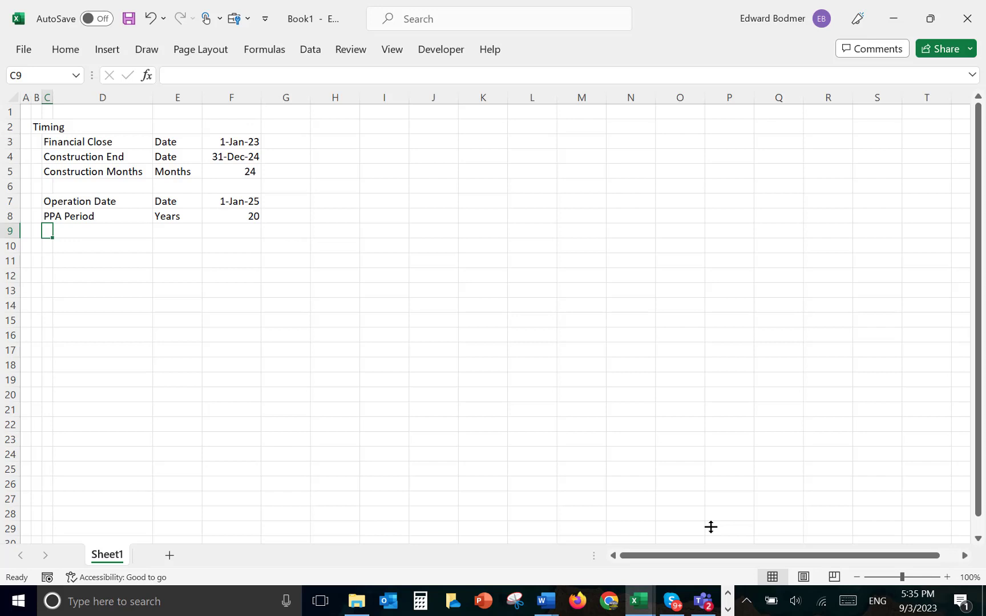
text(Post P)
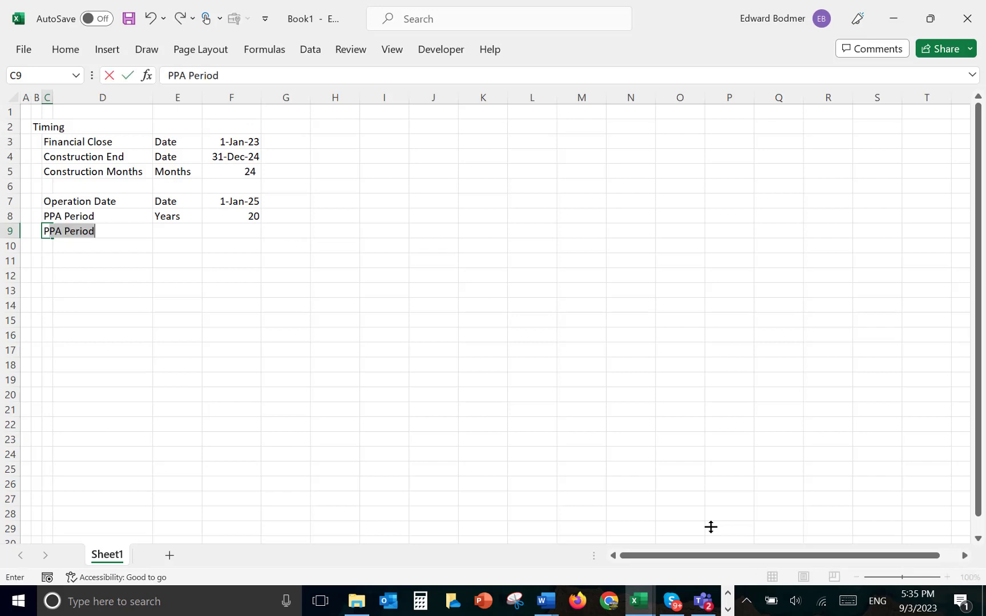
text(PA)
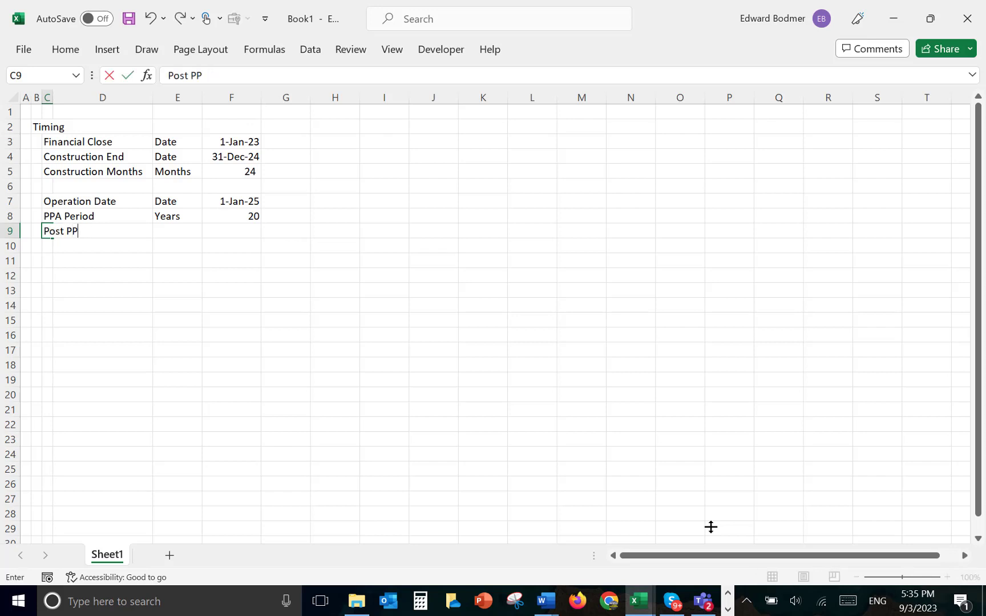
key(Return)
Enter the unit label "Date" in E9 for the Post PPA row.
key(Up)
key(Right)
key(Right)
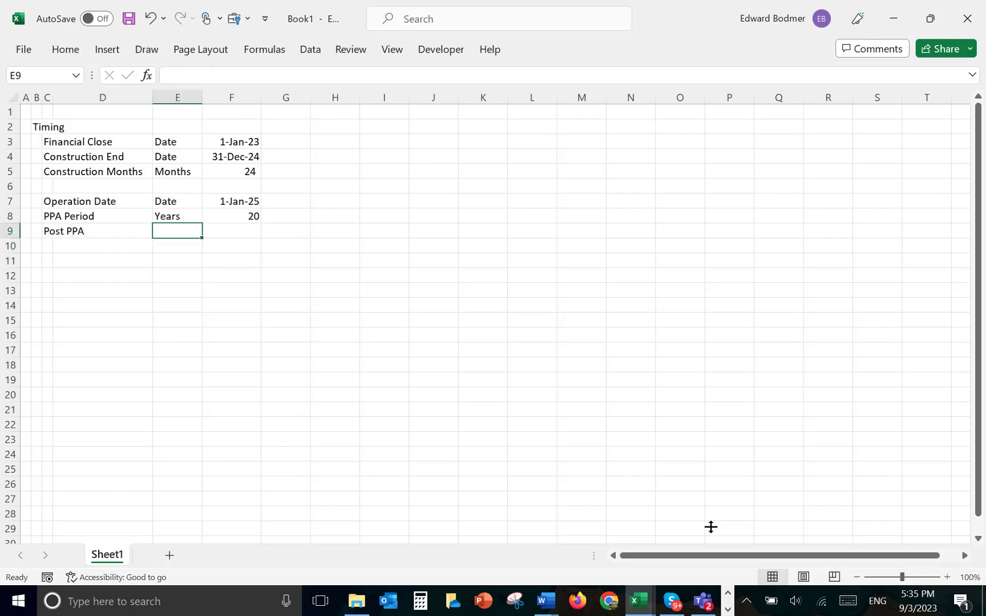
text(Date)
key(Return)
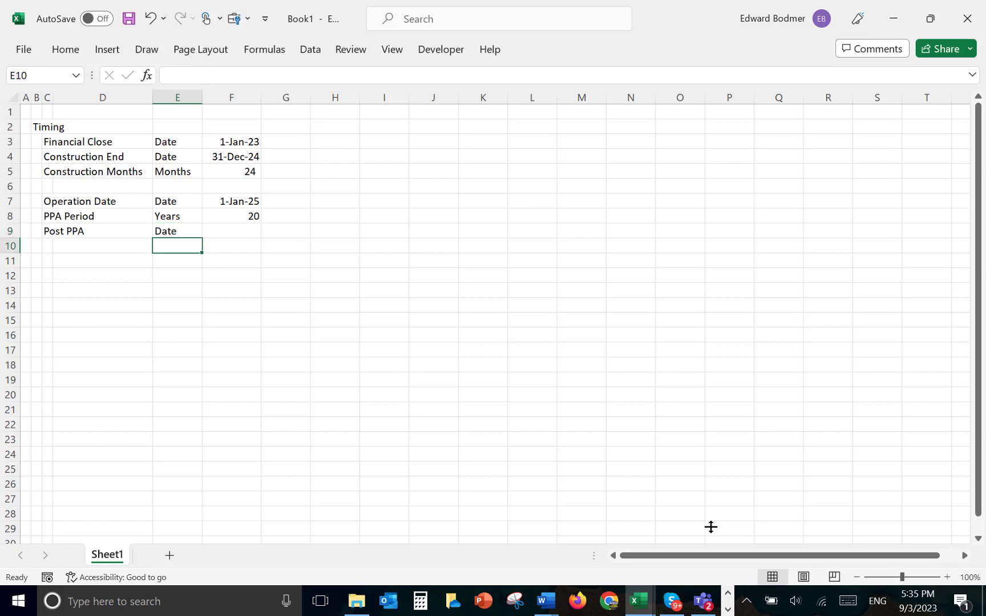
Calculate the Post PPA date in F9 with the formula =EDATE(F7,F8*12).
key(Up)
key(Right)
text(=)
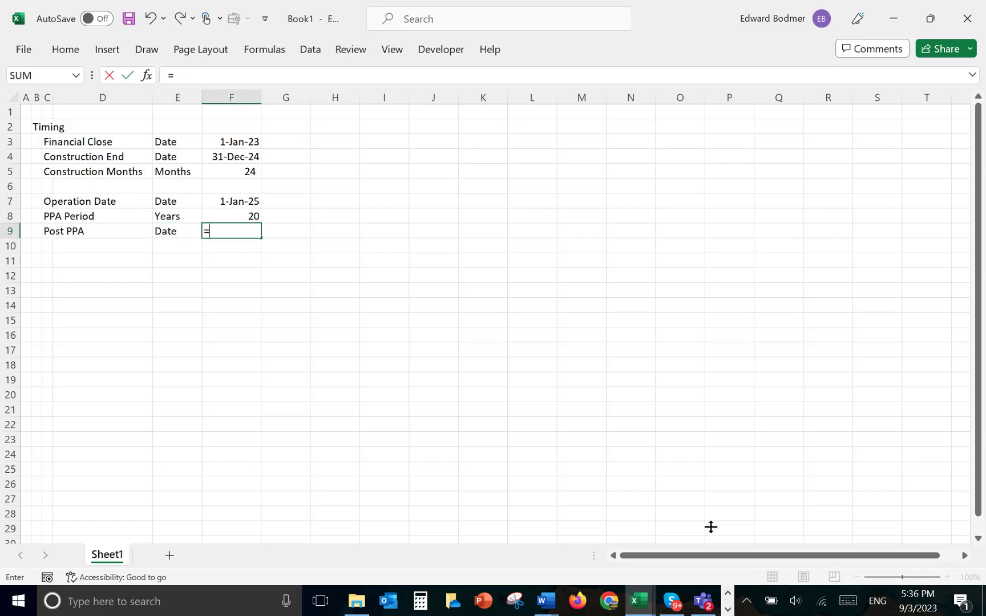
text(ed)
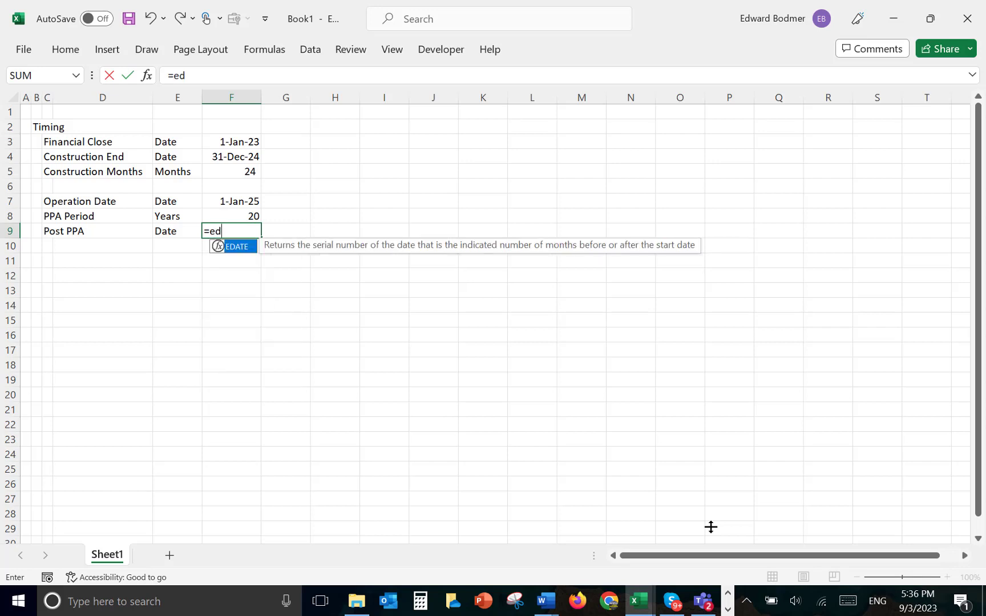
key(Tab)
key(Up)
key(Up)
text(,)
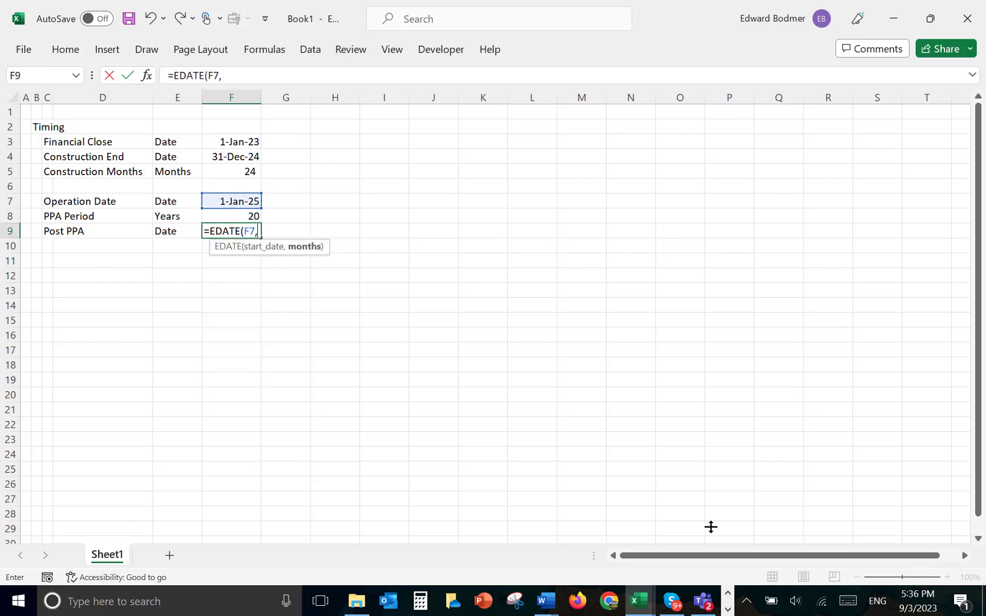
key(Up)
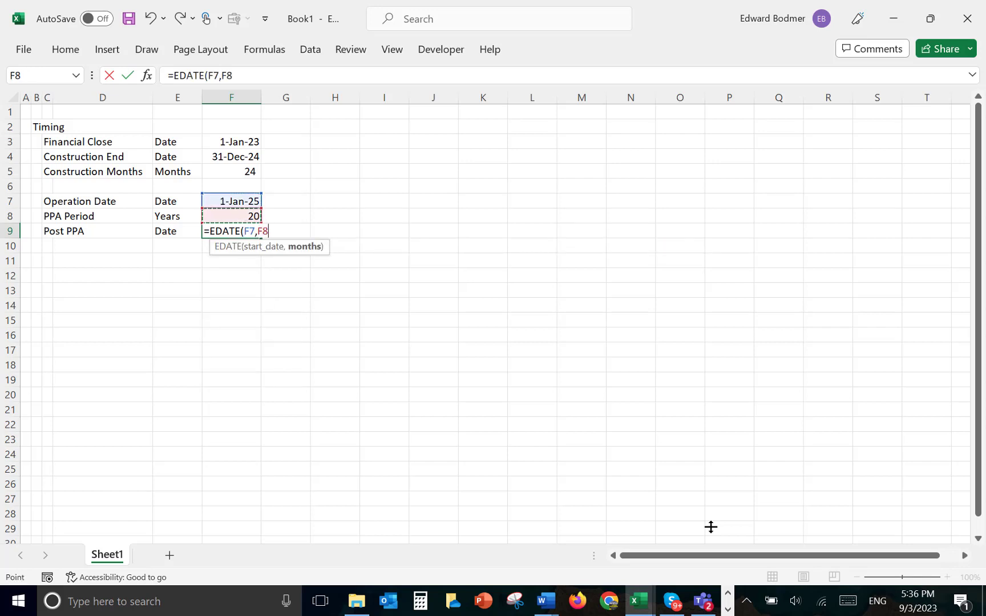
text(*12)
key(Return)
Apply the day-month-year date format to F9 and review its EDATE formula without changing it.
key(Up)
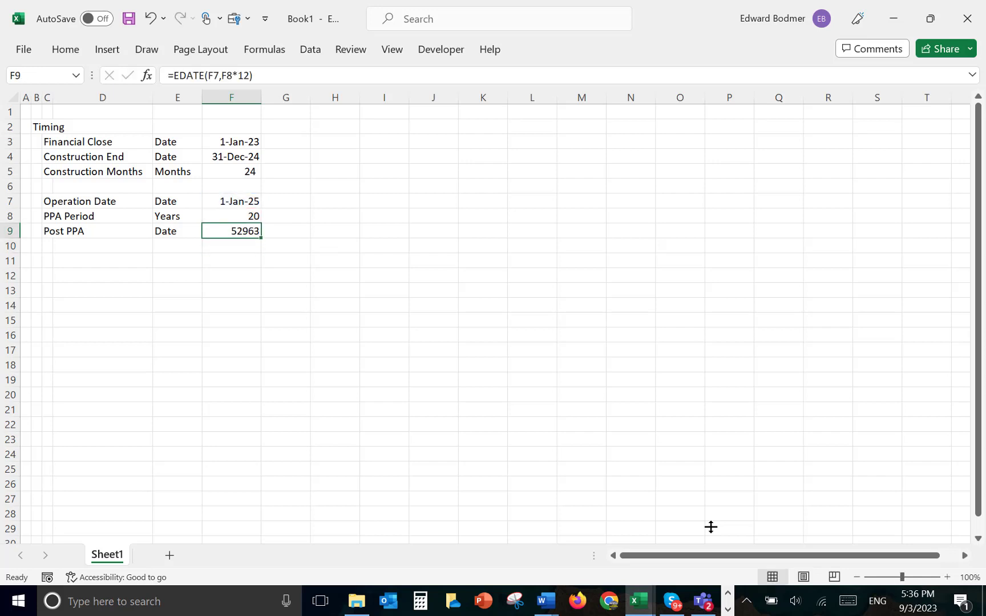
key(ctrl+shift+3)
key(F2)
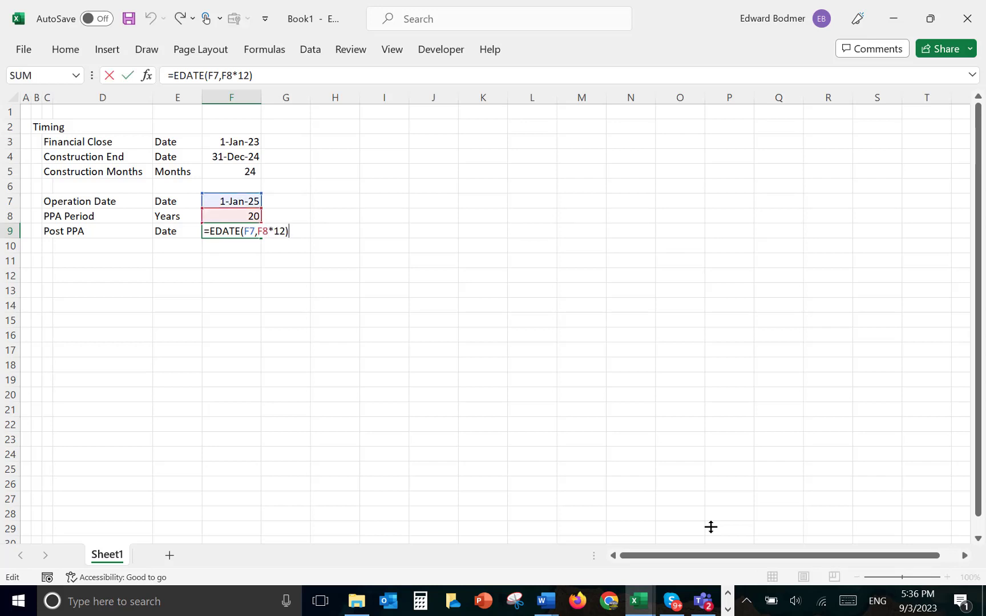
key(Escape)
Enter the row label "Months in Year" in C23, well below the timing rows.
key(Down)
key(Down)
key(Down)
key(Down)
key(Down)
key(Down)
key(Down)
key(Down)
key(Down)
key(Down)
key(Down)
key(Down)
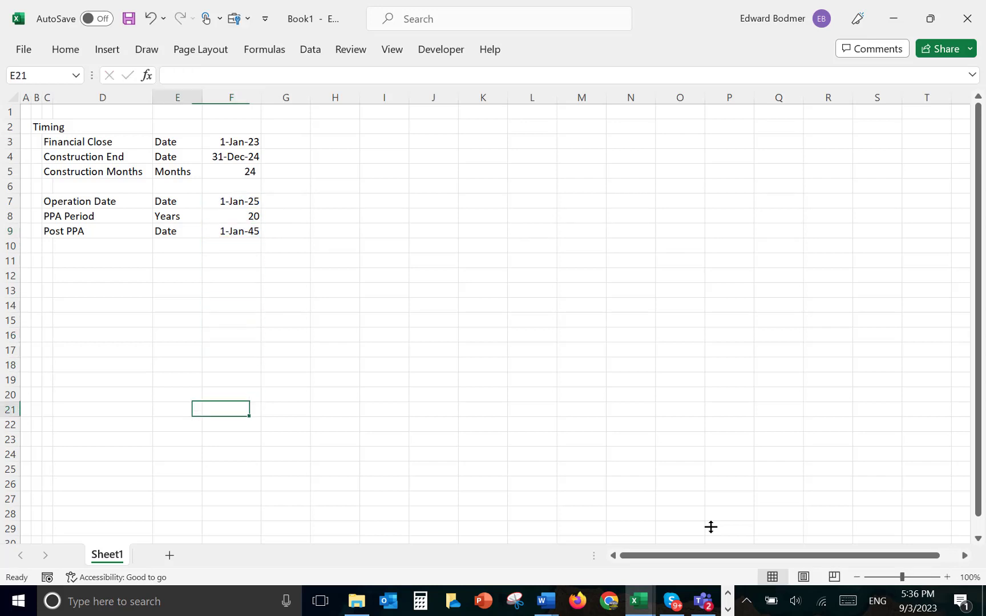
key(Left)
key(Left)
key(Left)
key(Down)
key(Down)
text(M)
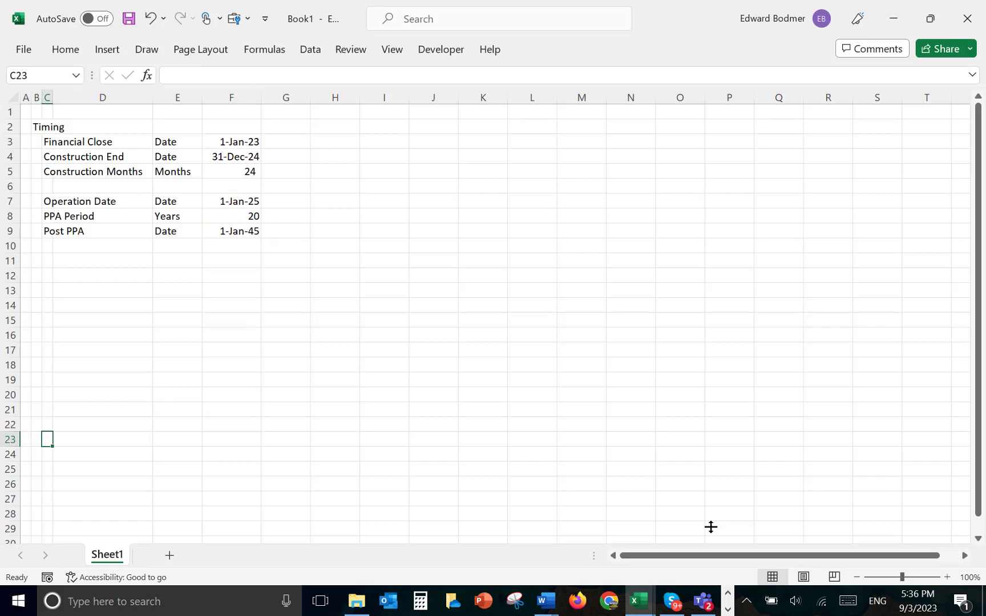
text(onths in)
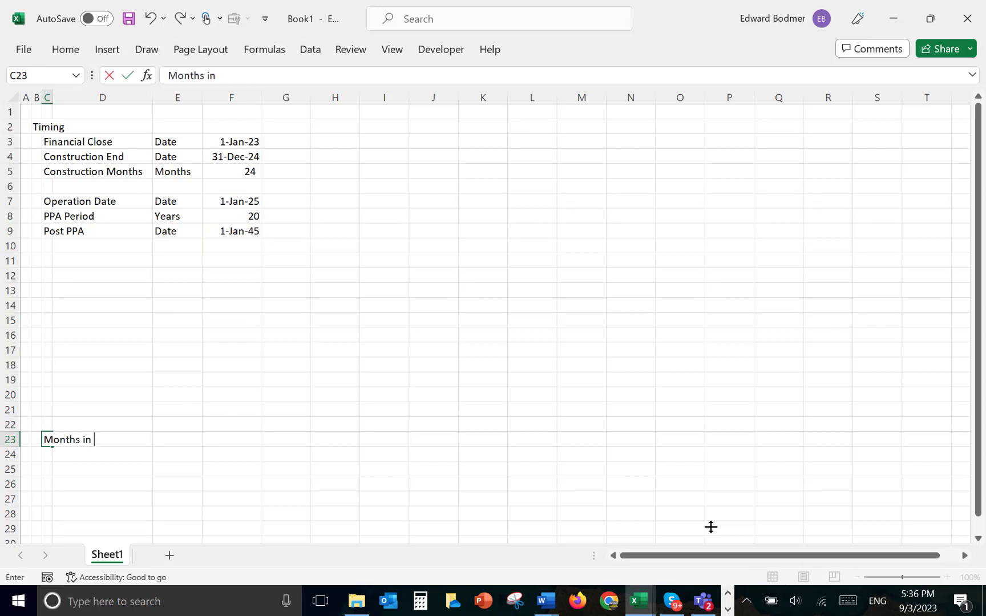
text( Year)
Enter the unit label "Months" in E23 and the value 12 in F23.
key(Tab)
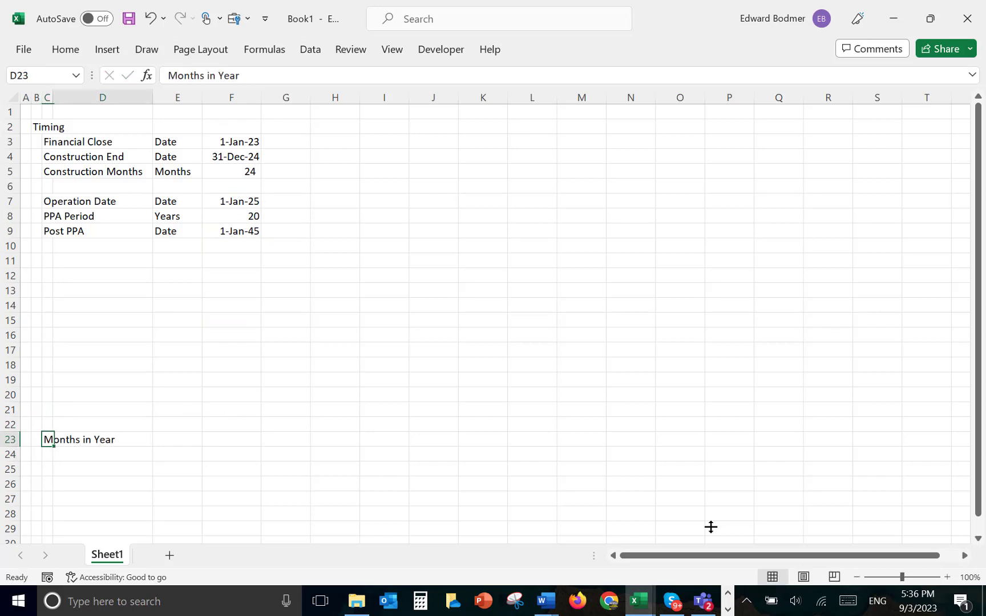
key(Tab)
text(Months)
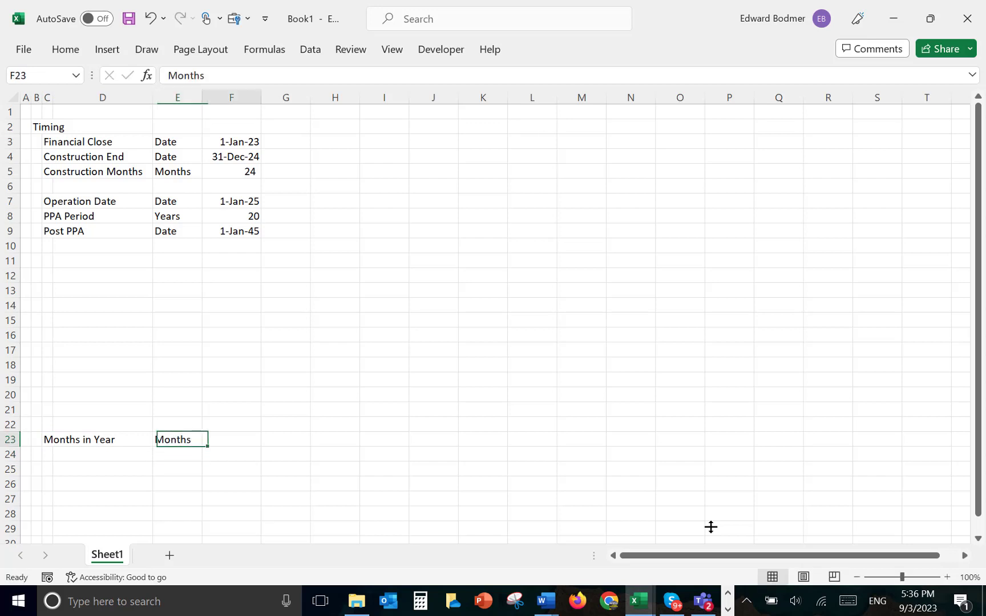
key(Tab)
text(12)
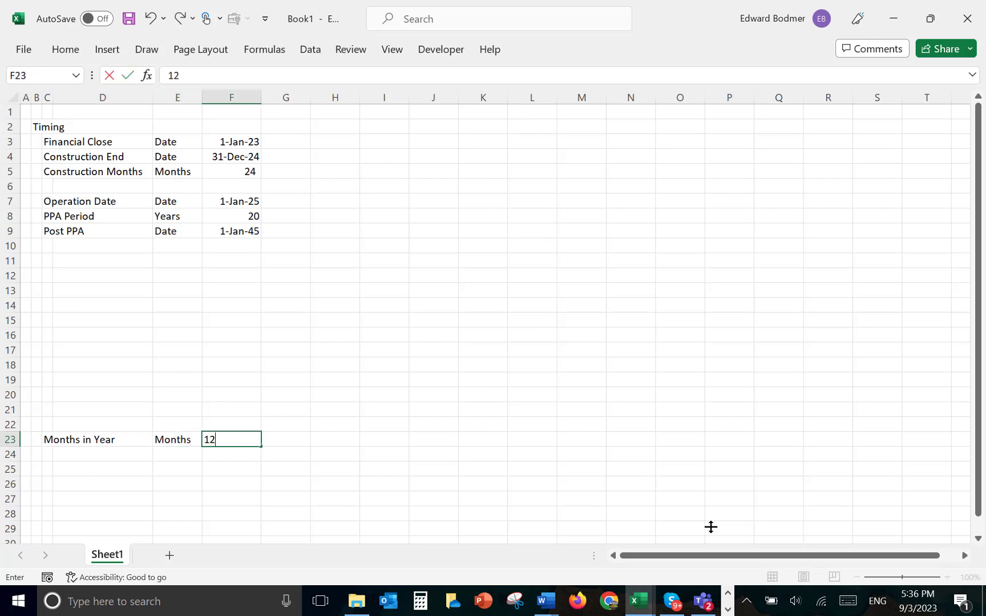
key(Return)
Create the range name Months for F23 from its unit label in E23.
key(Up)
key(Left)
key(shift+Right)
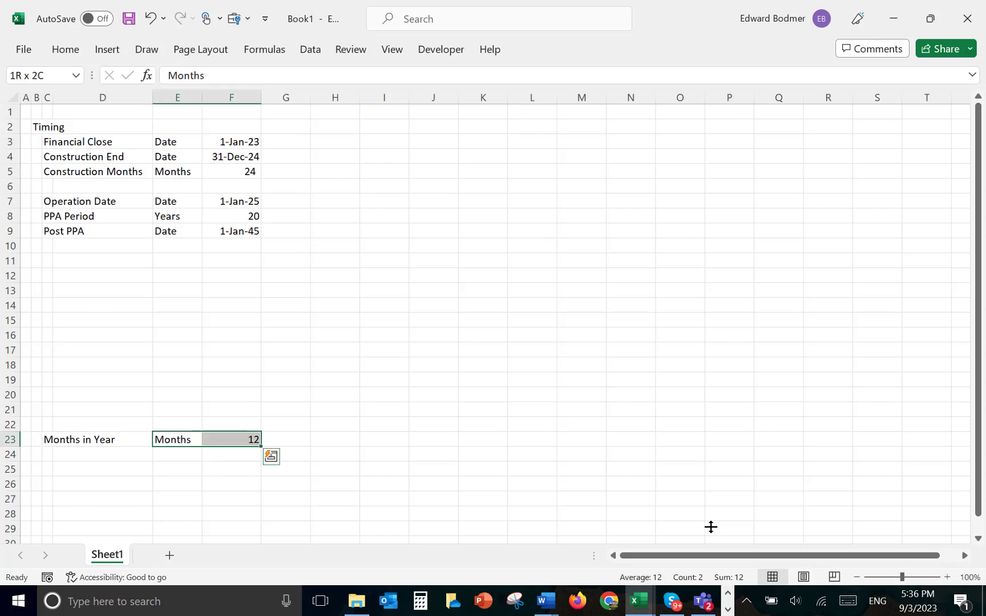
key(ctrl+shift+F3)
key(Return)
Replace the hard-coded 12 in the Post PPA formula in F9 with the range name Months.
key(Up)
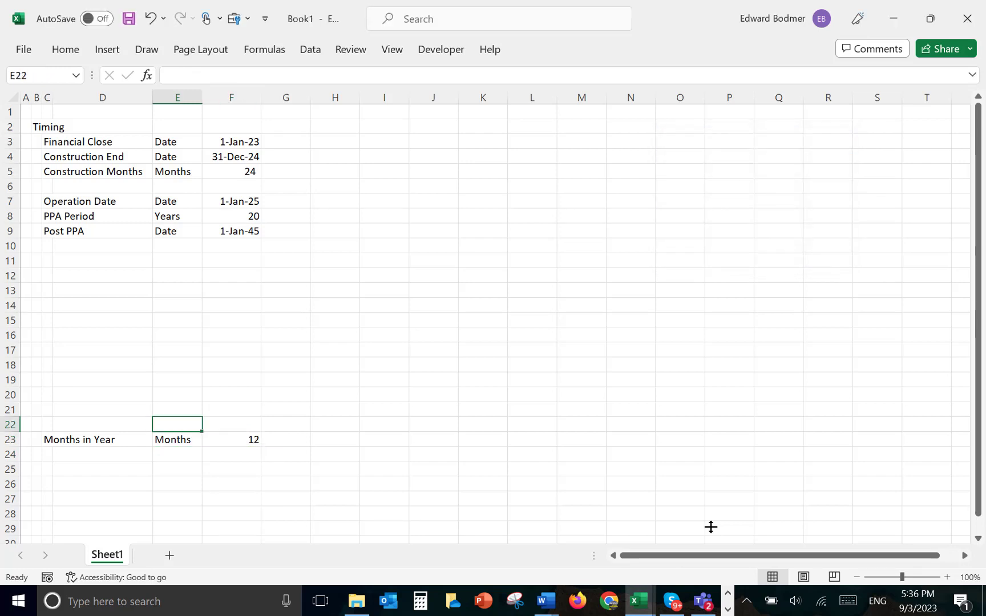
key(Up)
key(Up)
key(Up)
key(Up)
key(Up)
key(Up)
key(Up)
key(Up)
key(Up)
key(Up)
key(Up)
key(Right)
key(Up)
key(Up)
key(Up)
key(F2)
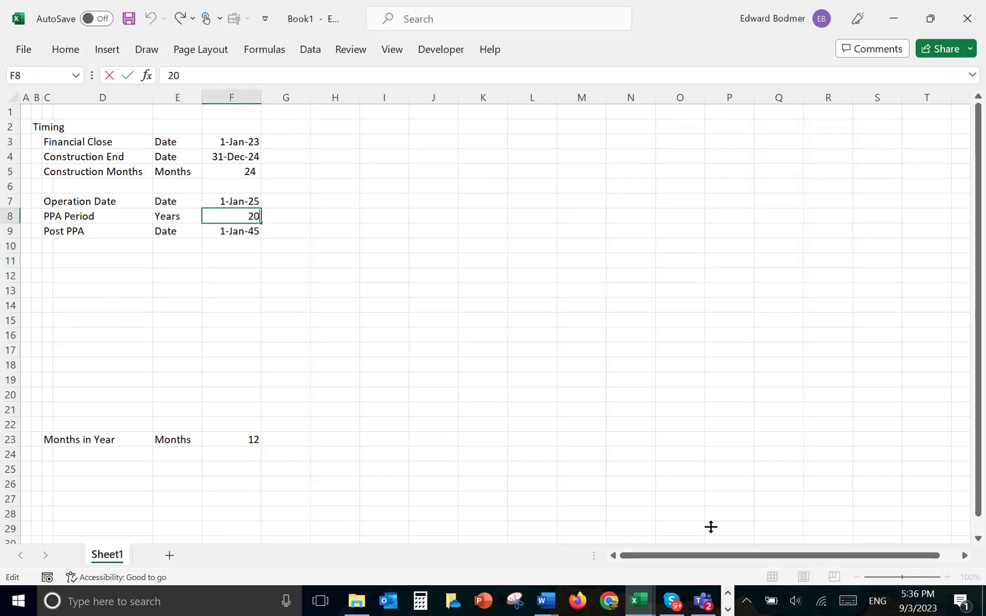
key(Return)
key(F2)
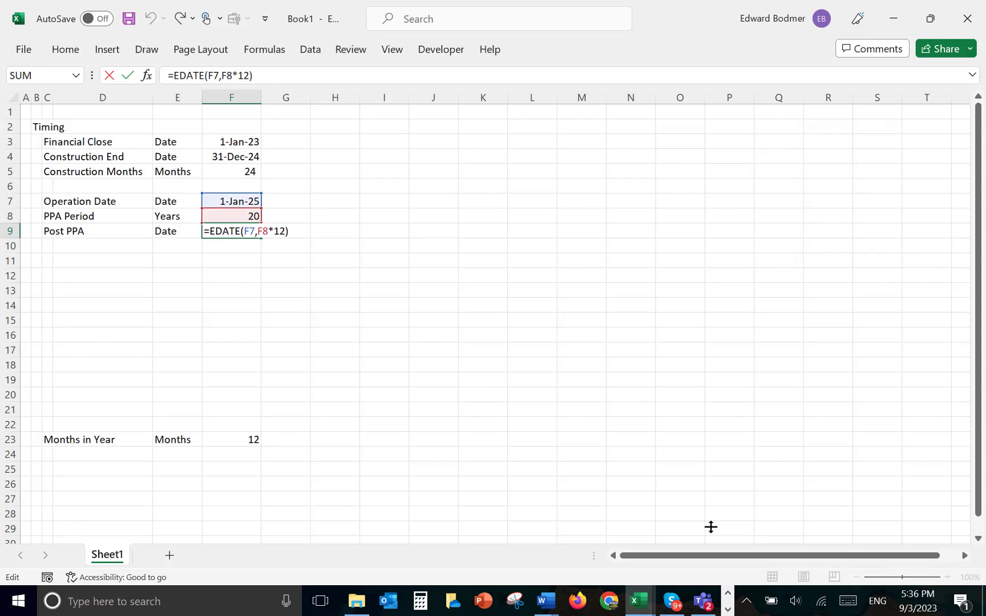
key(BackSpace)
key(BackSpace)
key(BackSpace)
text(mon)
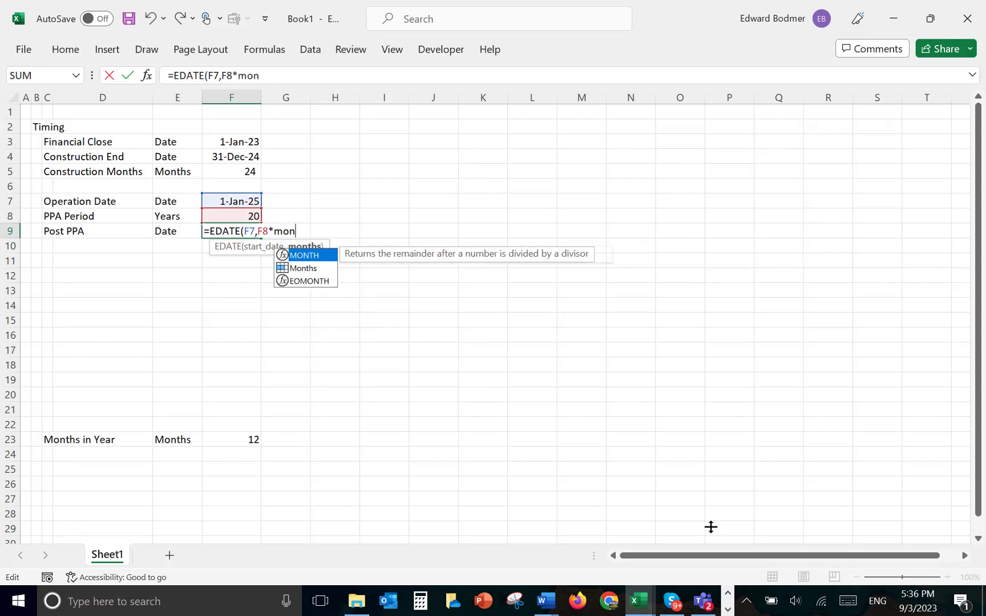
key(Down)
key(Tab)
key(Return)
key(Up)
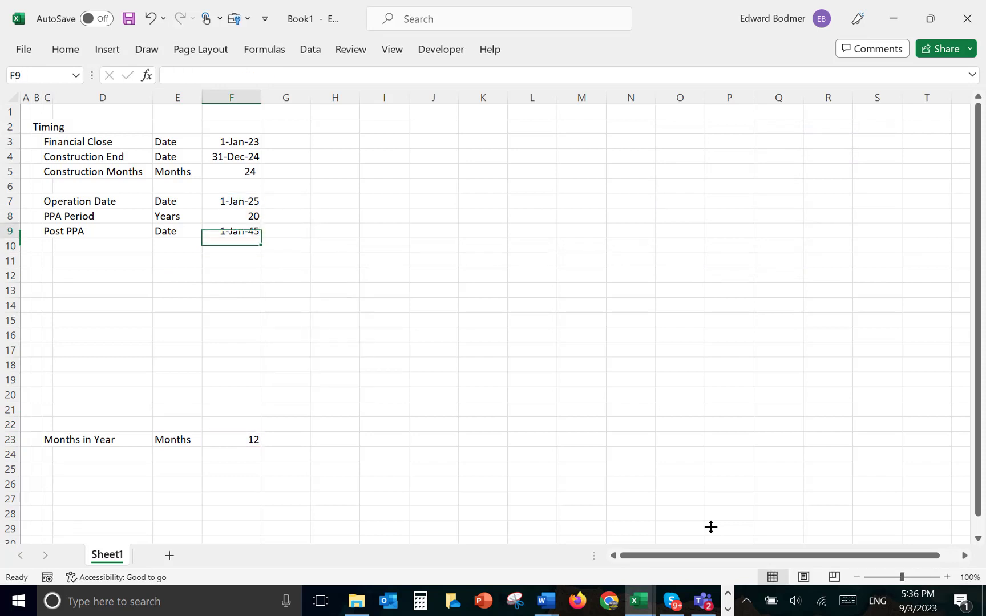
Enter the section heading "Construction" in B11, below the Timing section.
key(Down)
key(Left)
key(Down)
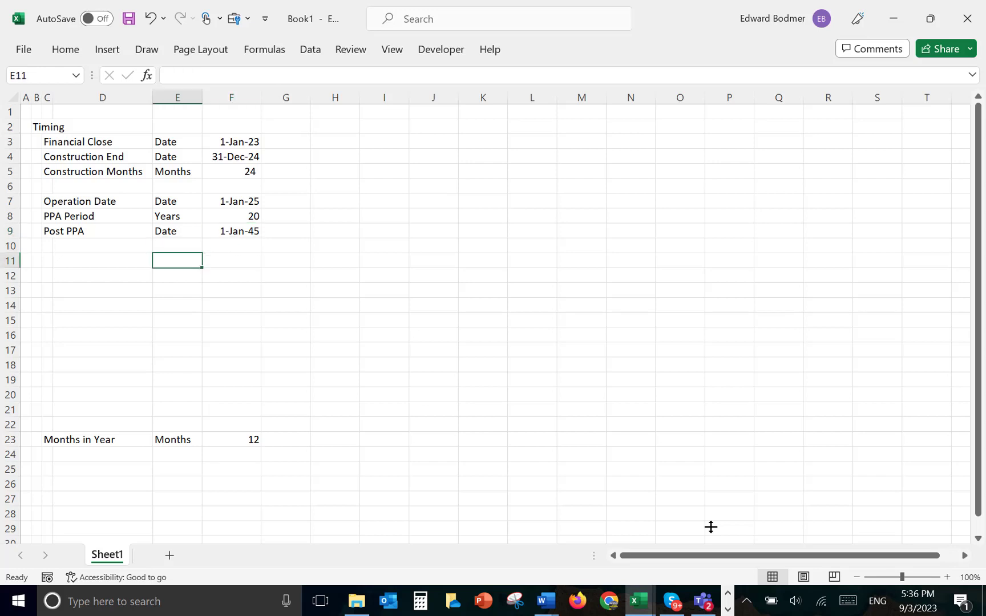
key(Left)
key(Left)
key(Left)
key(Left)
key(Right)
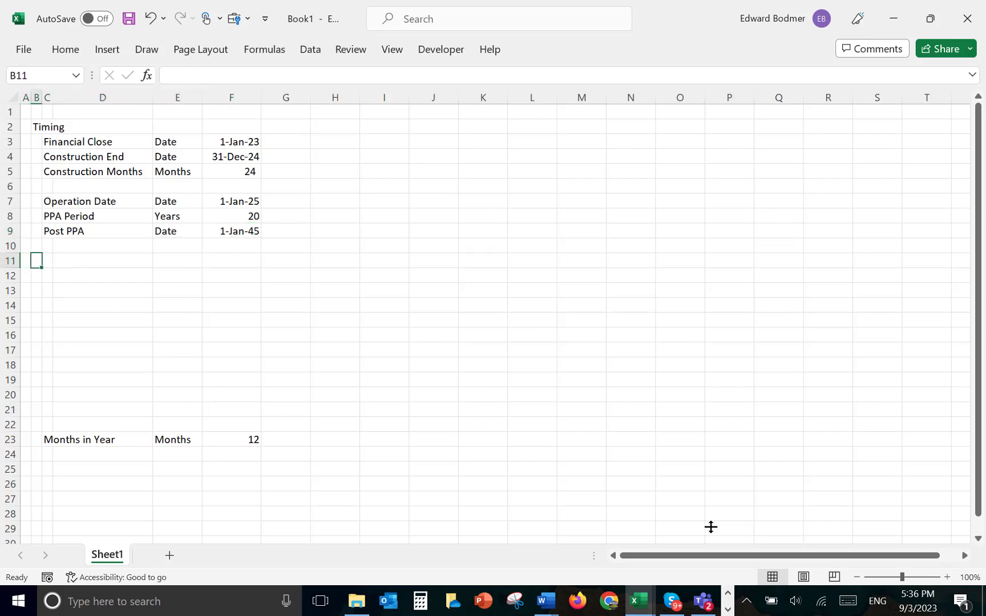
text(Construction)
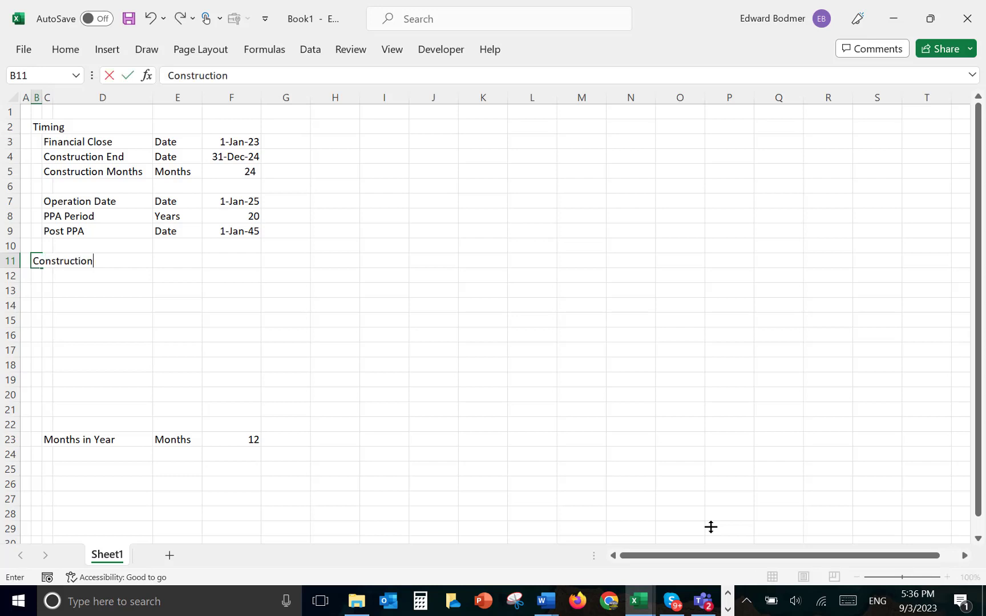
key(Right)
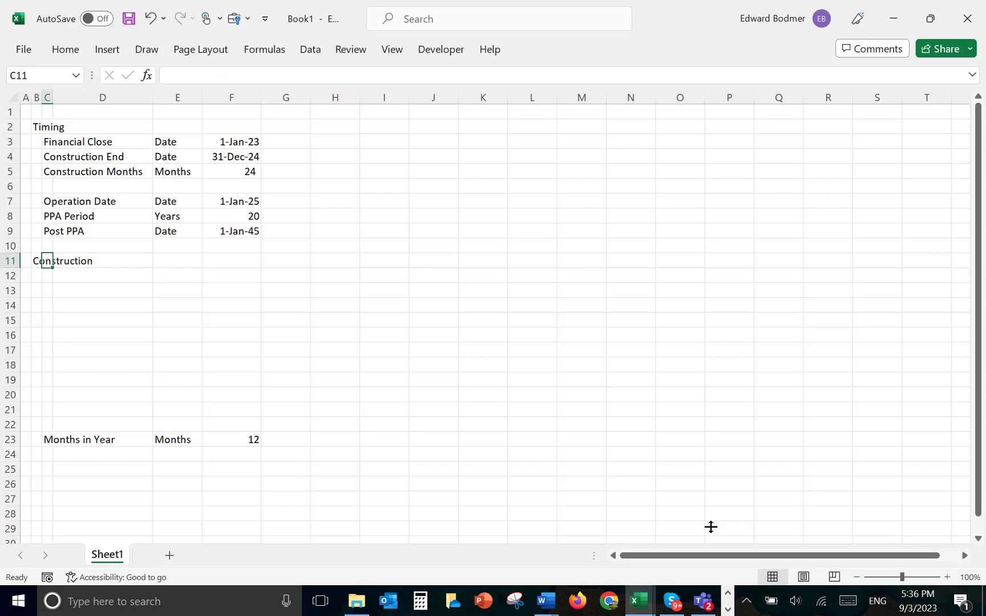
Enter the row label "Total Cost" in C12 under the Construction heading.
key(Down)
text(Total Coa)
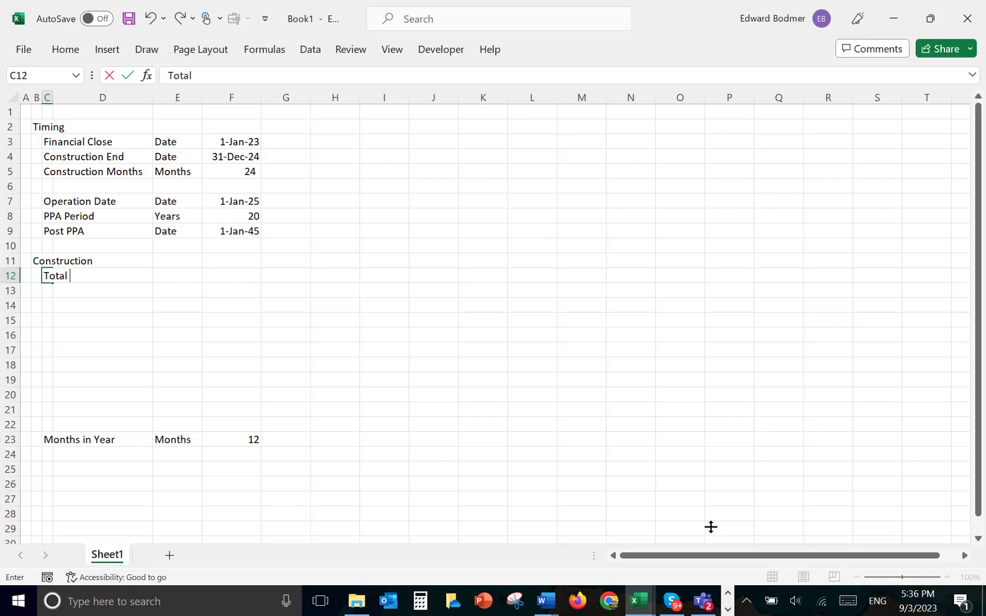
key(BackSpace)
text(st)
key(Return)
Enter the unit label EUR for the Total Cost row in E12 and select its value cell F12.
key(Up)
key(Right)
key(Right)
text(E)
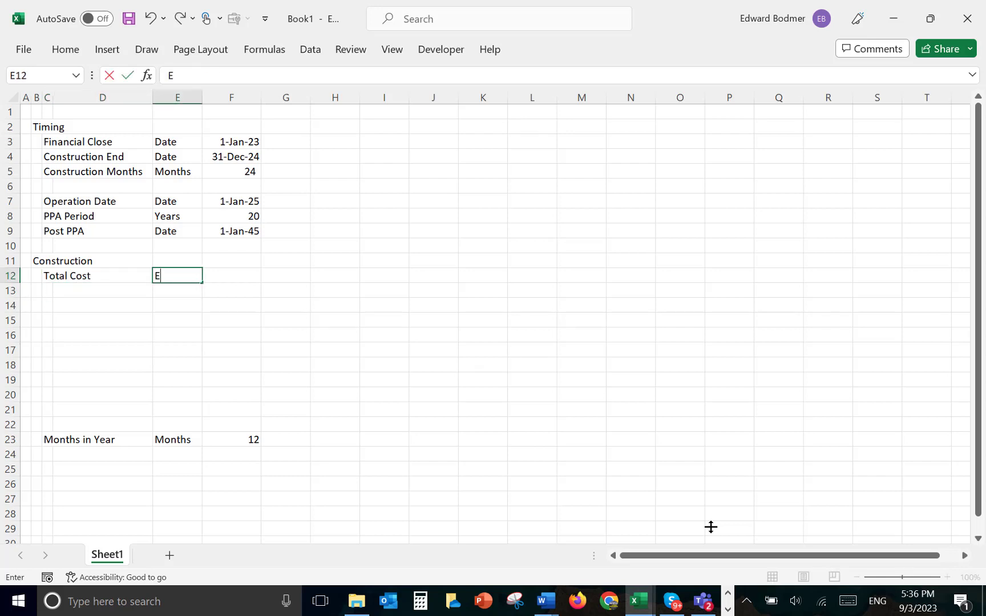
text(UR)
key(Return)
key(Up)
key(Right)
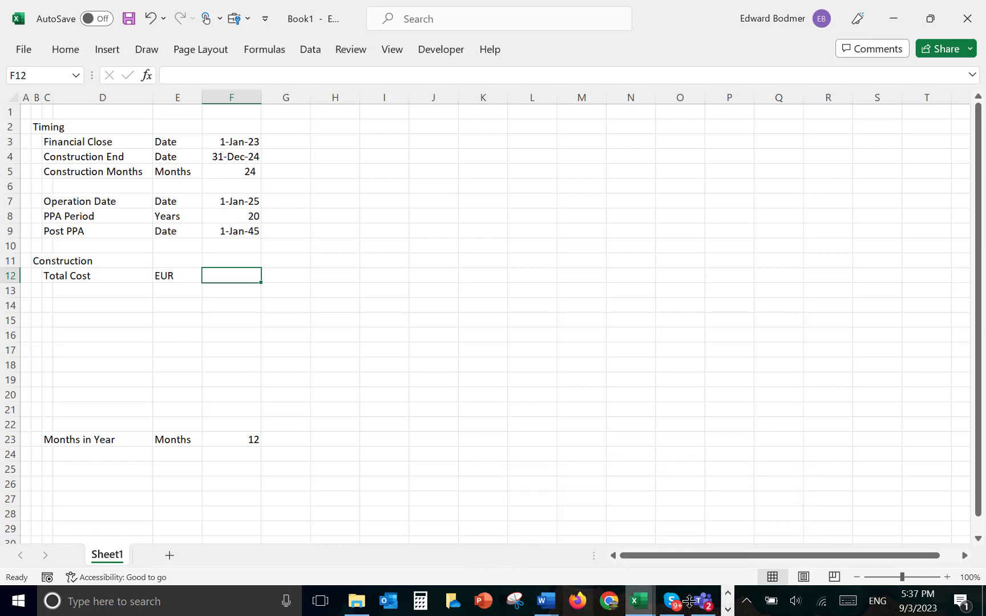
click(727, 609)
click(398, 601)
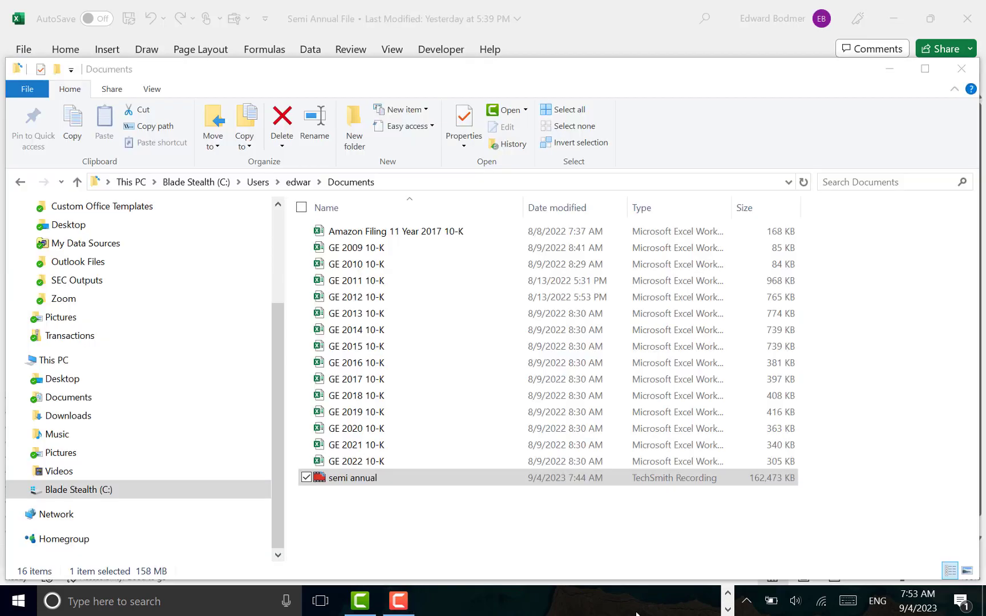
Switch to the Semi Annual File workbook in Excel.
click(728, 593)
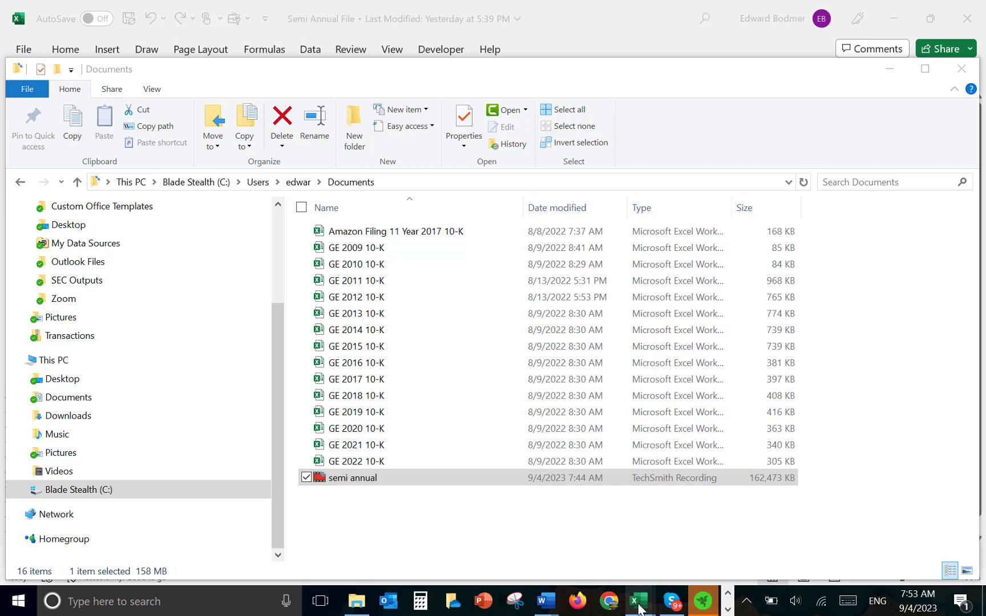
mouse_move(639, 606)
click(674, 550)
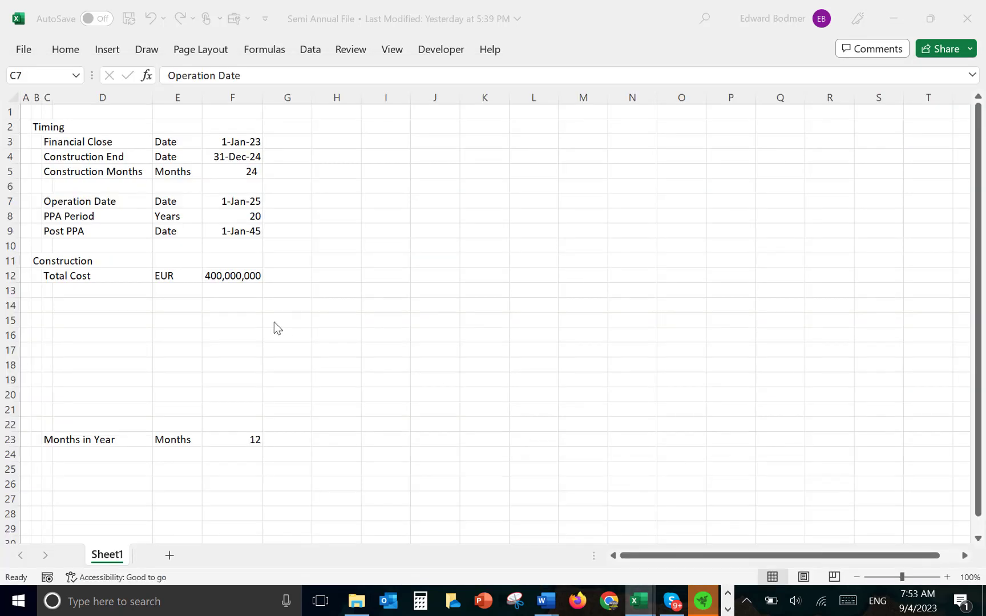
click(247, 294)
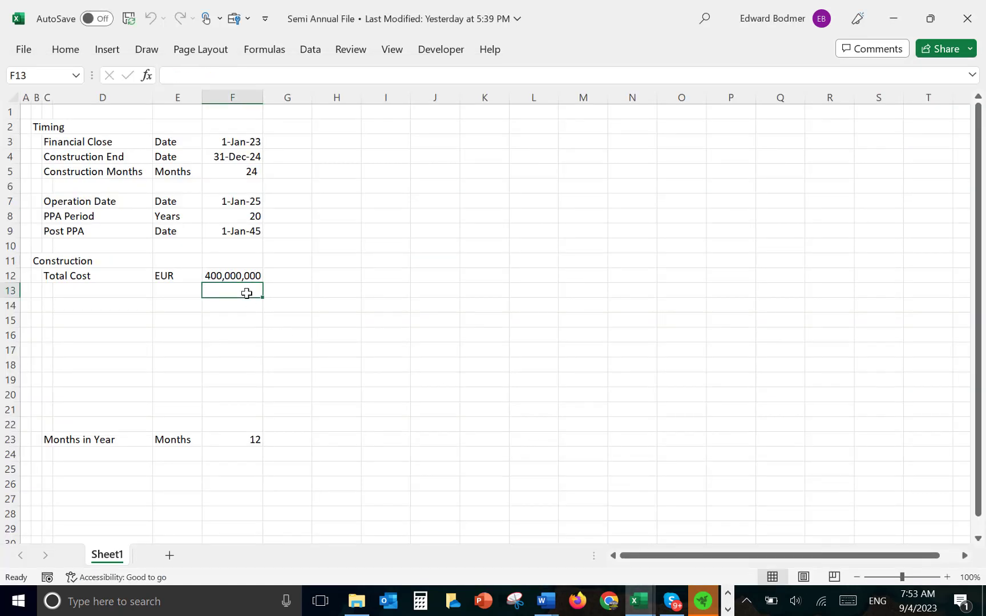
key(Up)
key(Left)
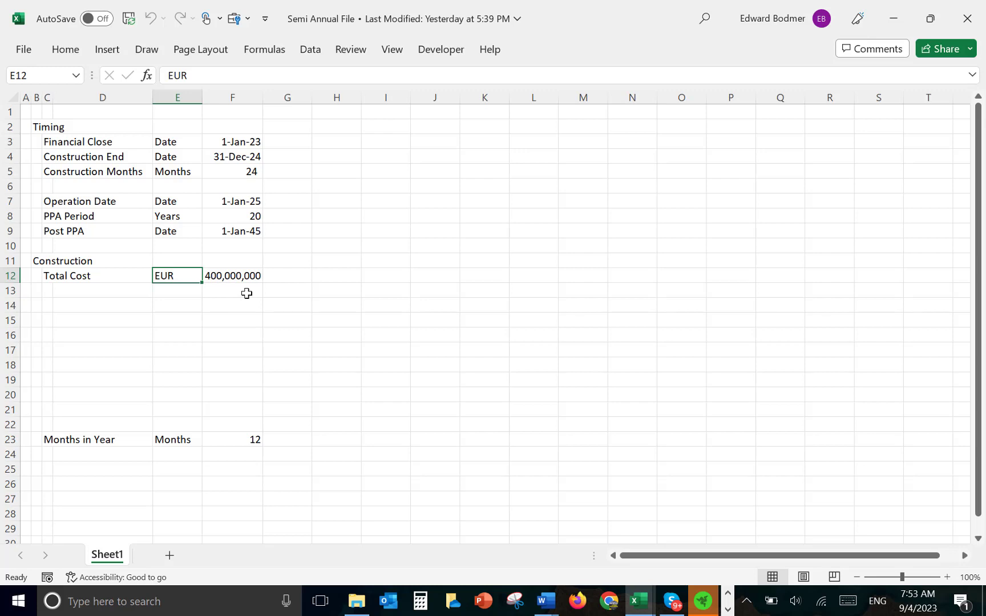
key(Down)
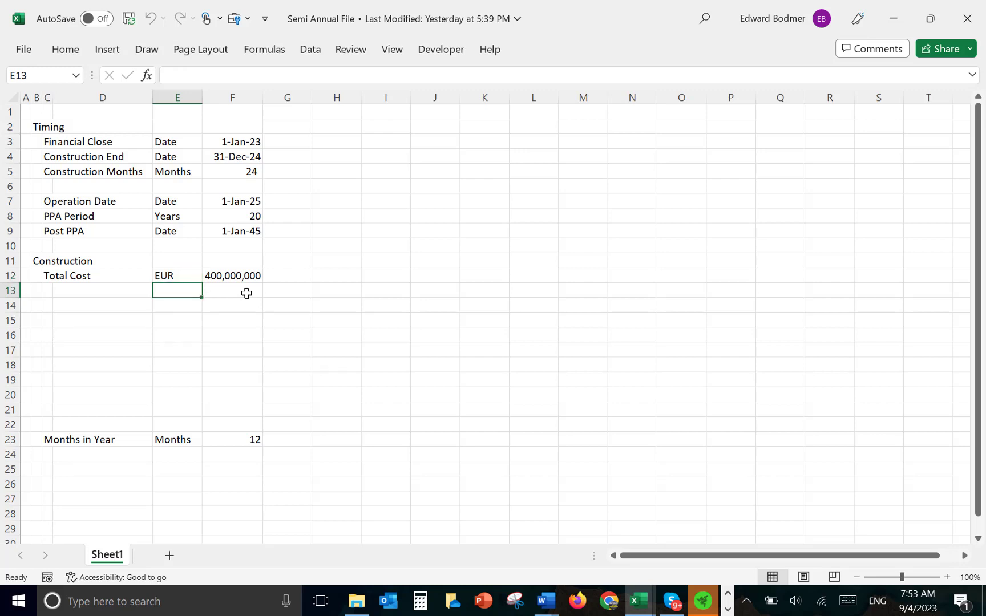
key(Left)
key(Left)
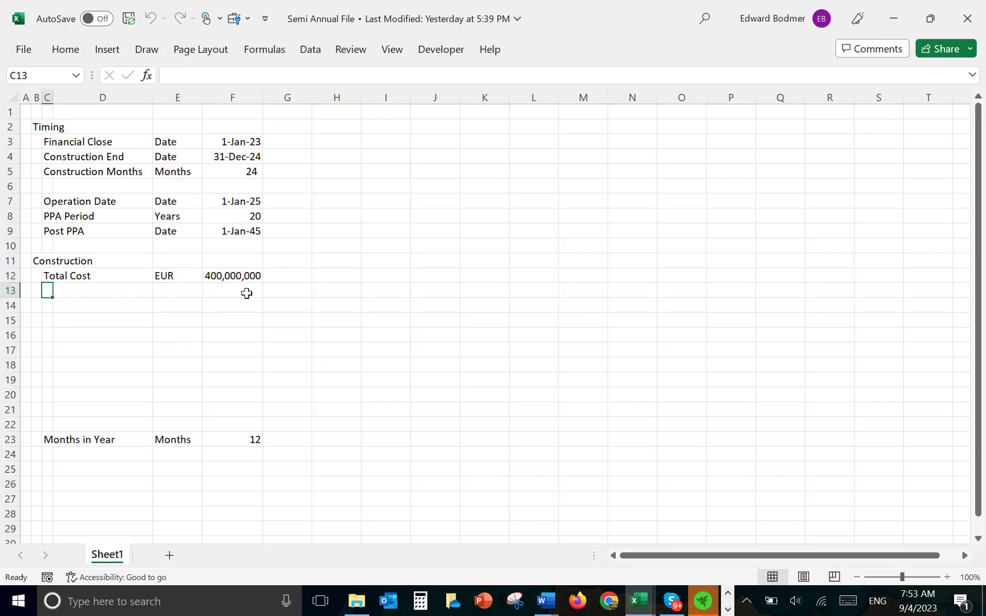
key(Down)
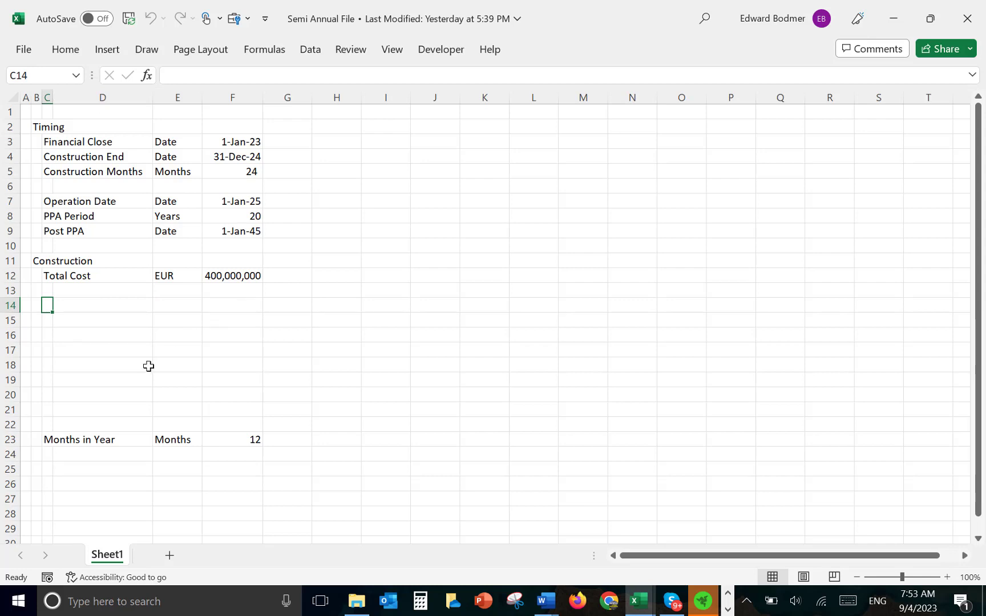
Rename the worksheet as InputC.
double_click(116, 563)
key(BackSpace)
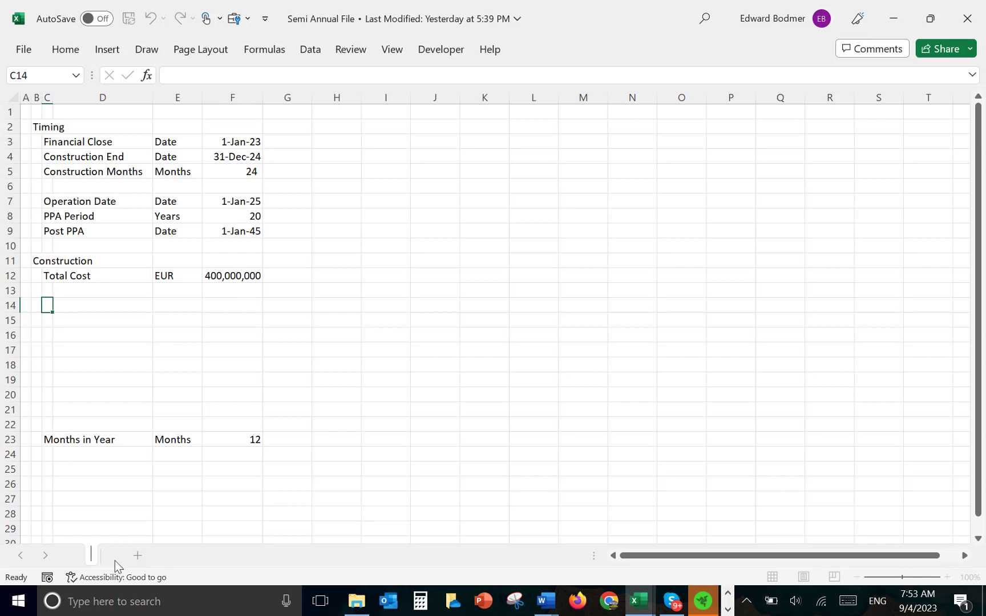
text(InputC)
key(Return)
click(200, 371)
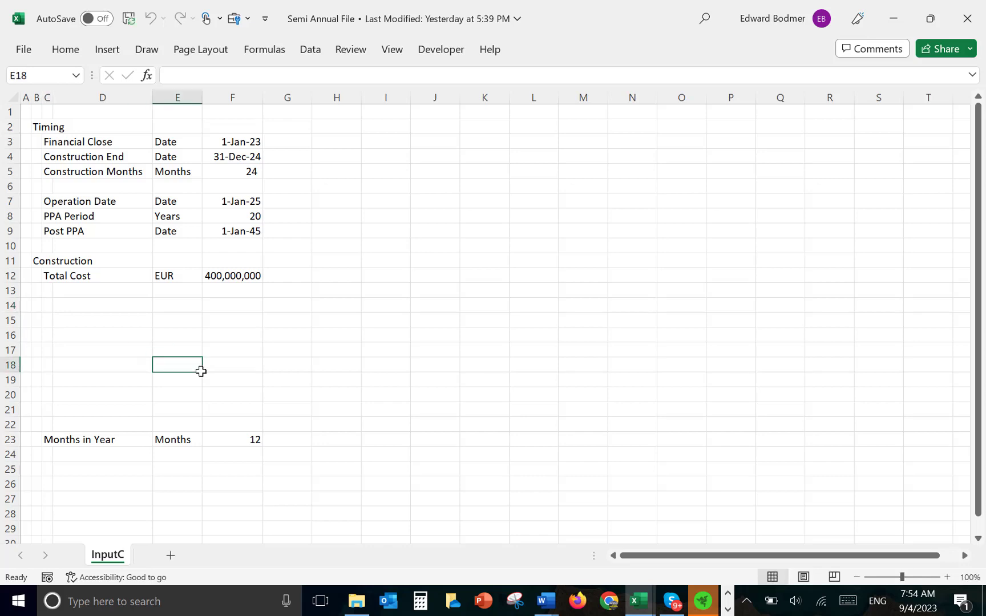
Enter the row label "Month" in C14, two rows below Total Cost.
key(Up)
key(Up)
key(Up)
key(Up)
key(Up)
key(Left)
key(Left)
key(Down)
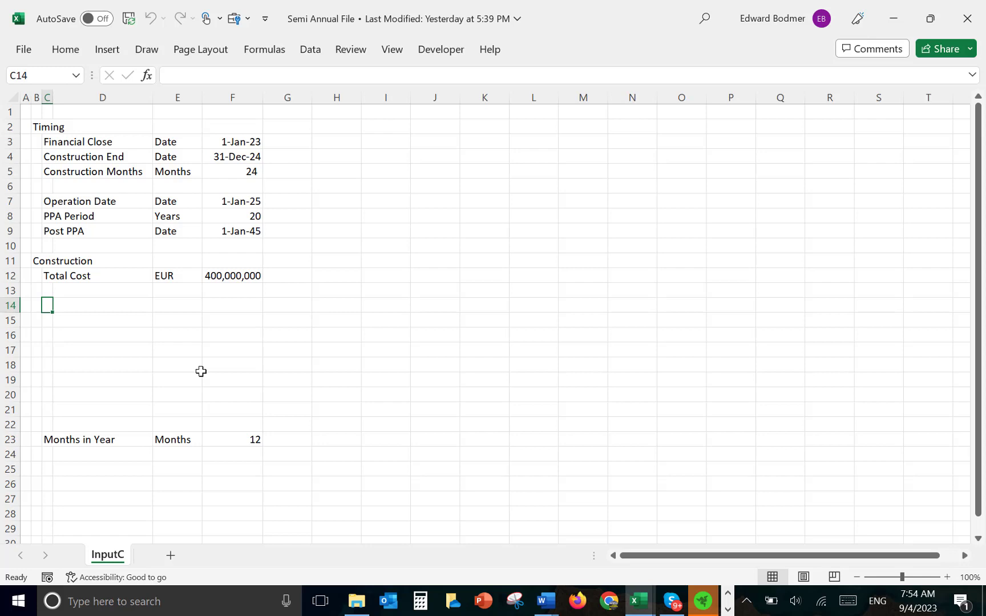
text(Month)
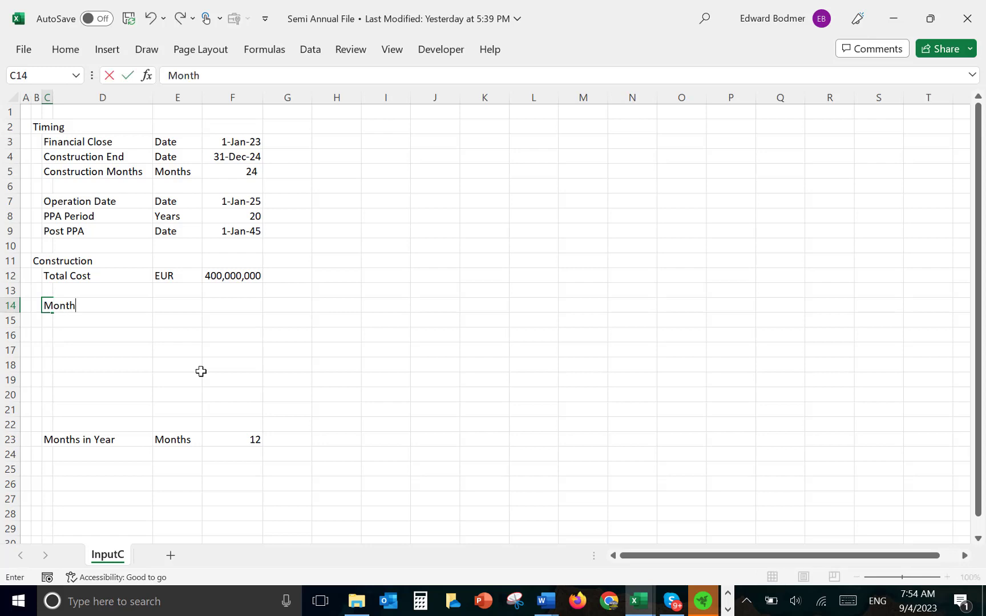
key(Right)
Enter 0 as the starting month number in F14.
key(Right)
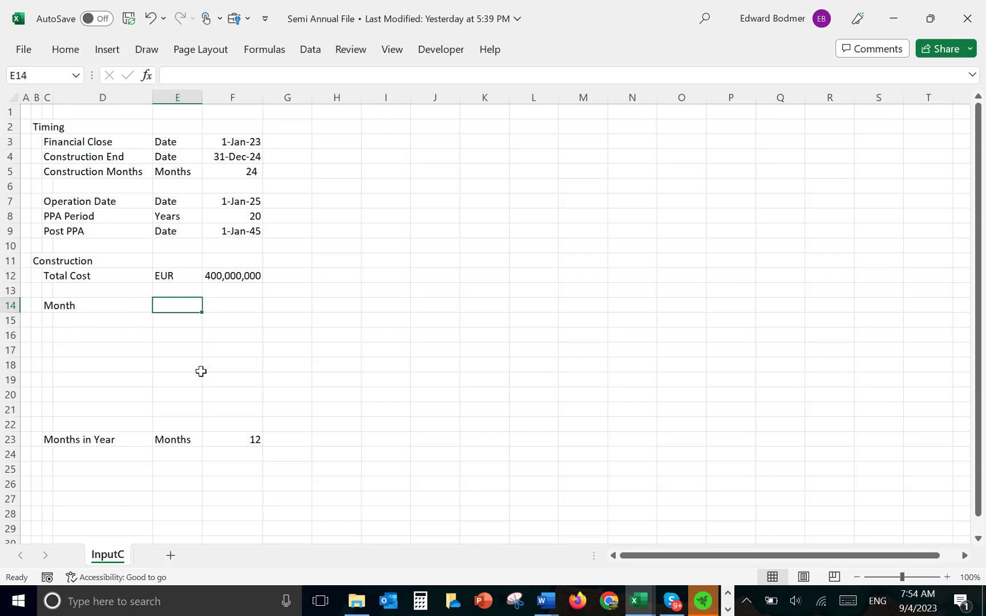
key(Right)
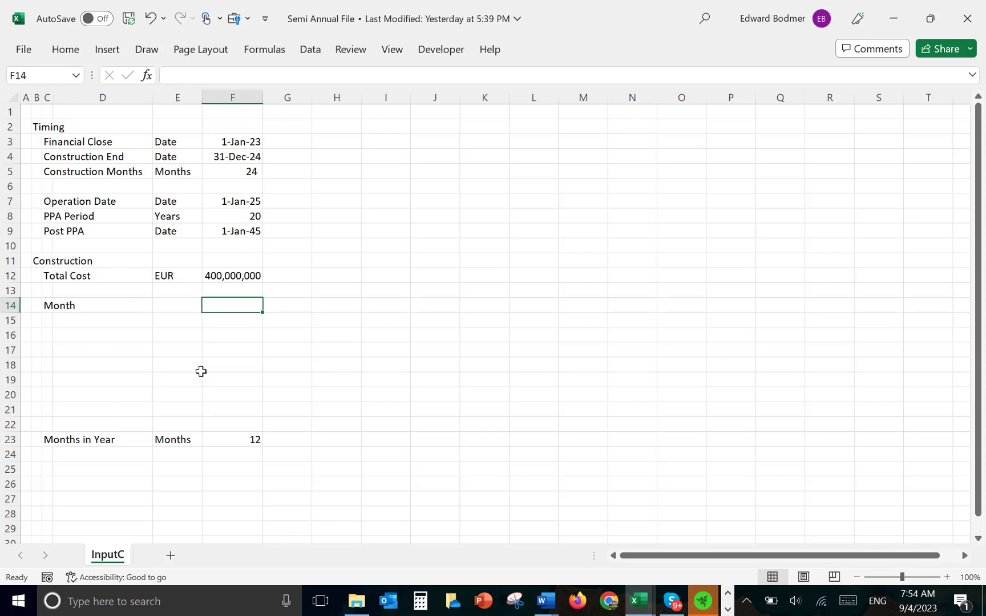
text(1)
key(Return)
key(Up)
text(0)
key(Return)
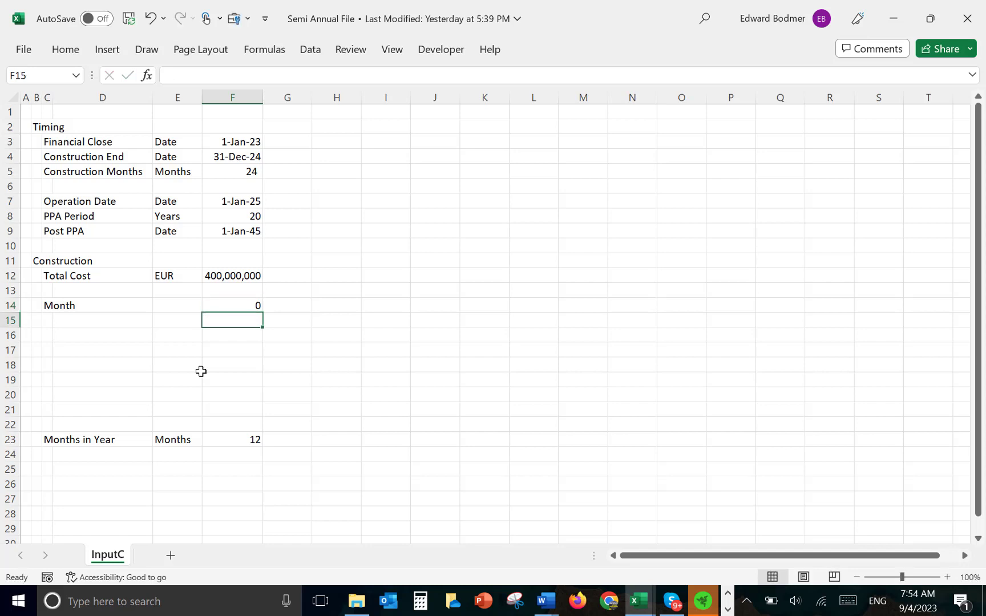
Fill a linear series along row 14 from F14 with step value 1 up to month 25.
key(Up)
key(alt+e)
key(i)
key(s)
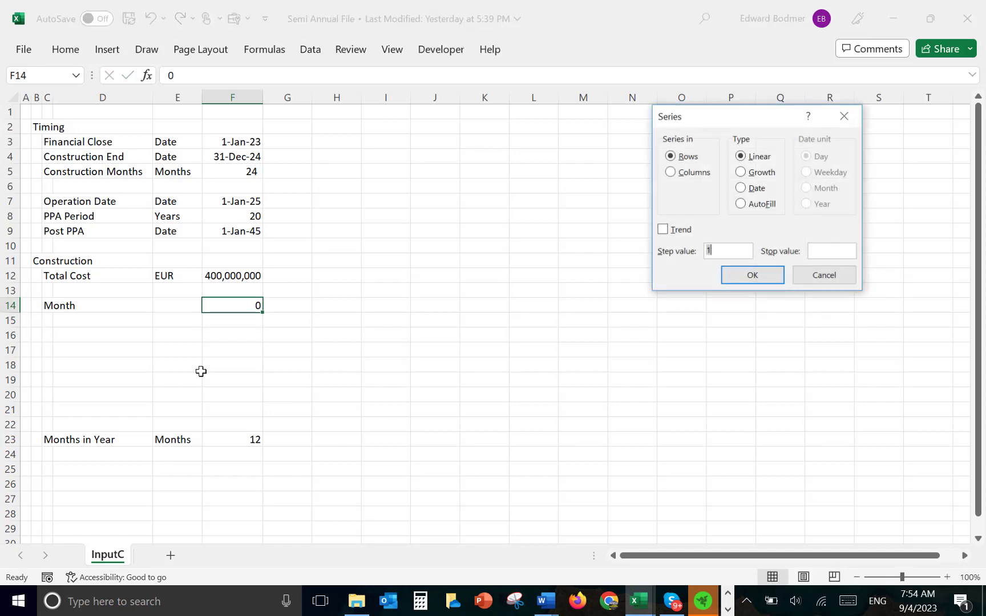
key(Tab)
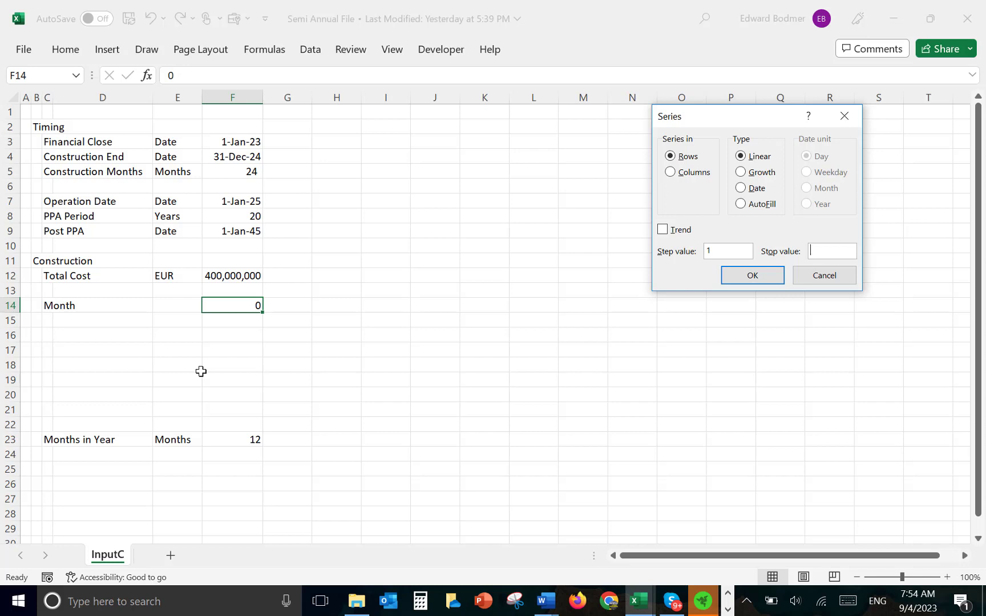
text(48)
key(Return)
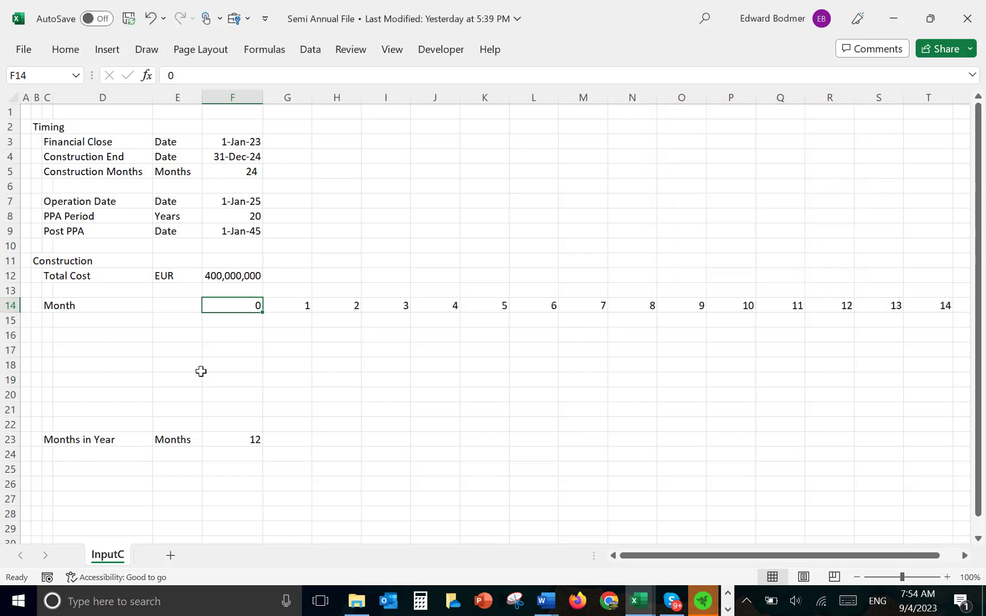
Cut the whole month number series from row 14 and paste it so that it starts in H14.
key(Down)
key(Left)
key(Left)
key(Left)
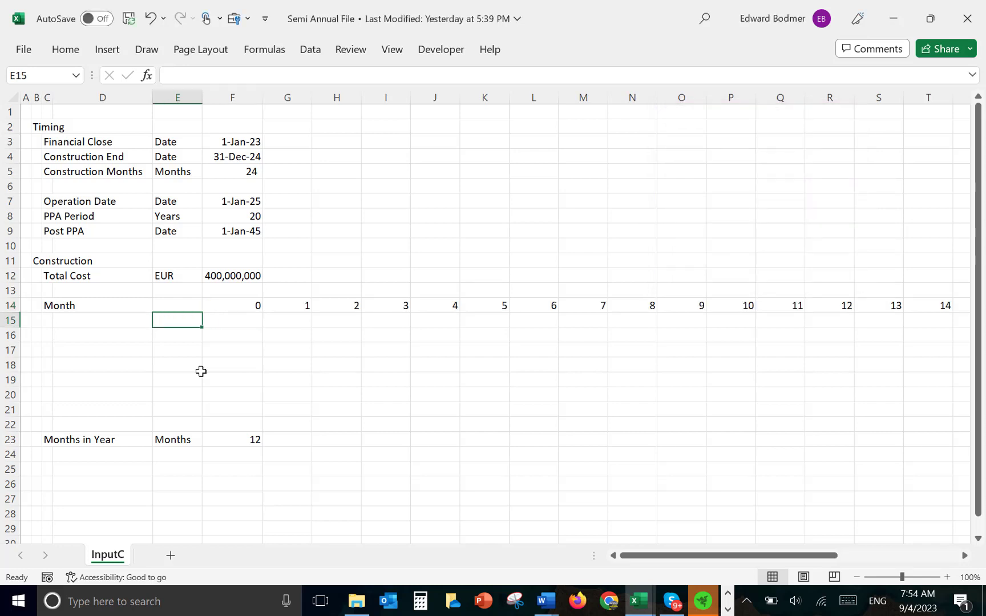
key(Right)
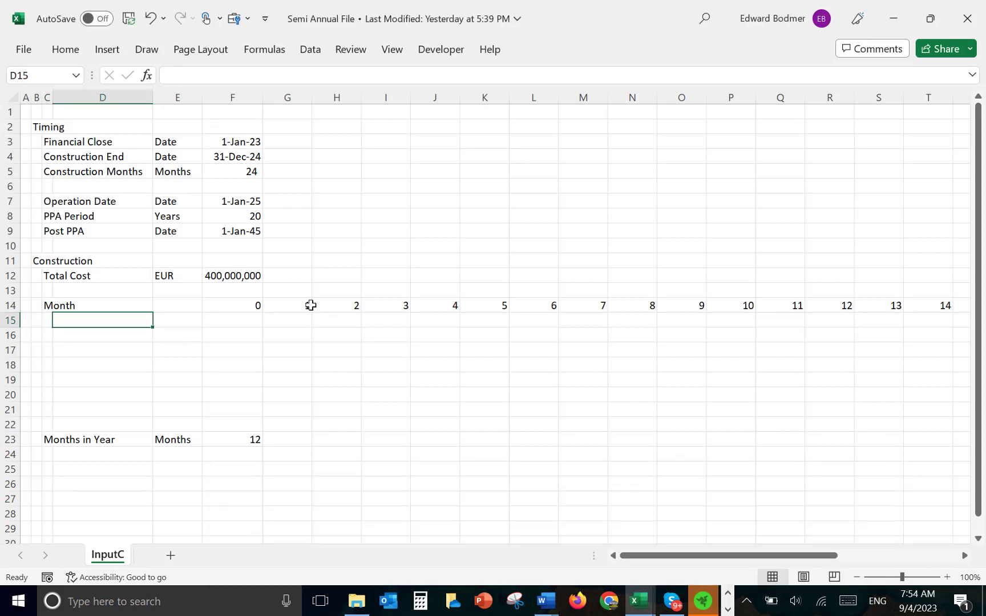
key(Up)
key(Right)
key(Right)
key(ctrl+shift+Right)
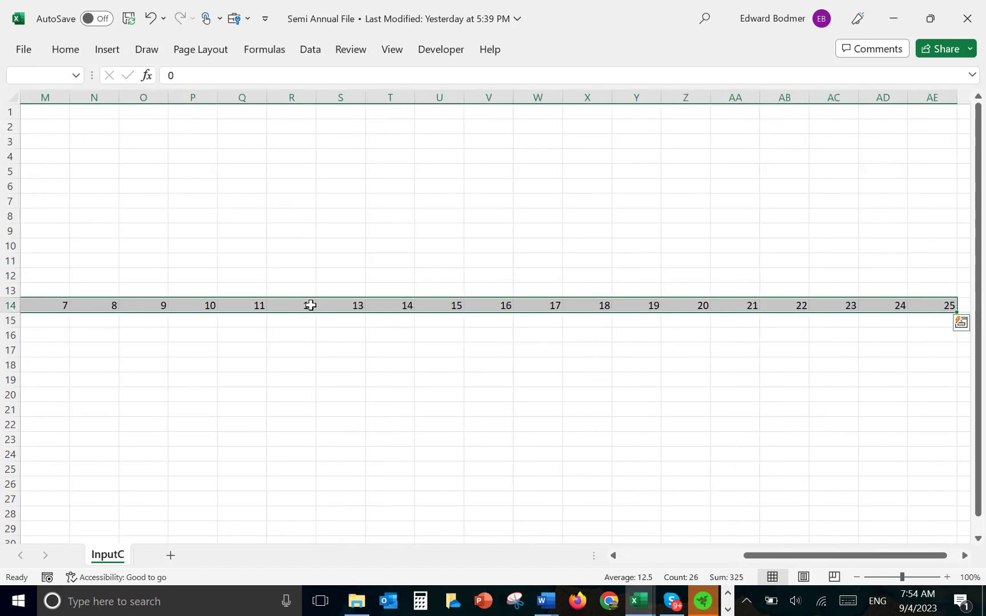
key(ctrl+x)
scroll(310, 305, left, 5)
click(310, 305)
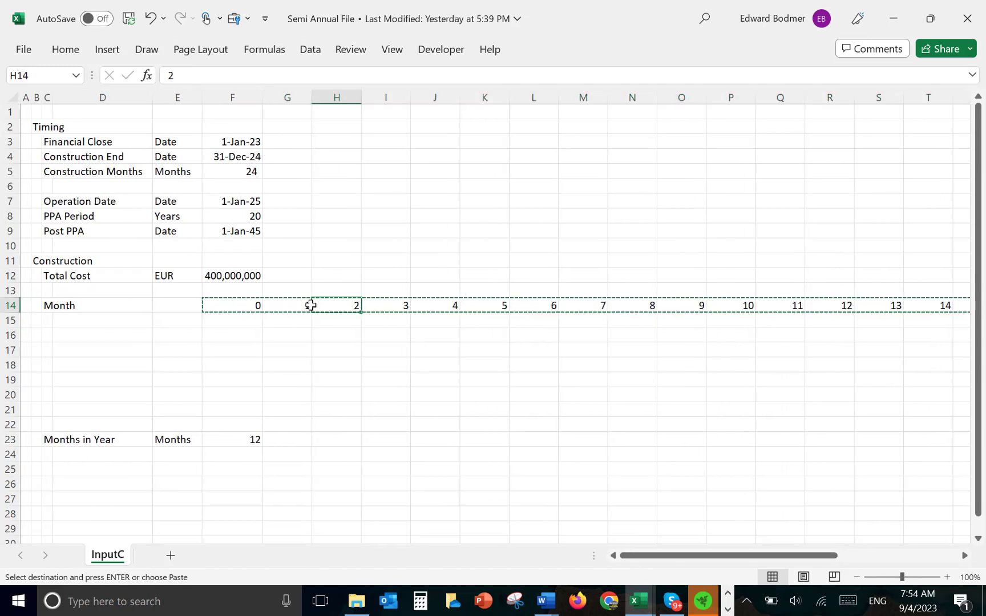
key(Return)
key(Left)
key(Left)
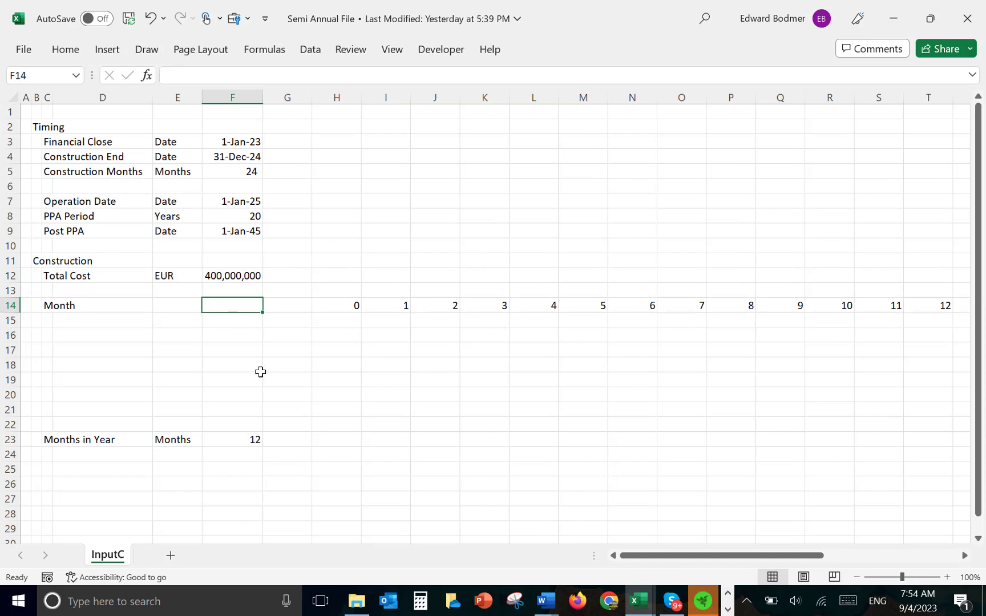
key(Right)
key(Right)
key(Down)
key(Up)
key(Up)
key(Left)
key(Up)
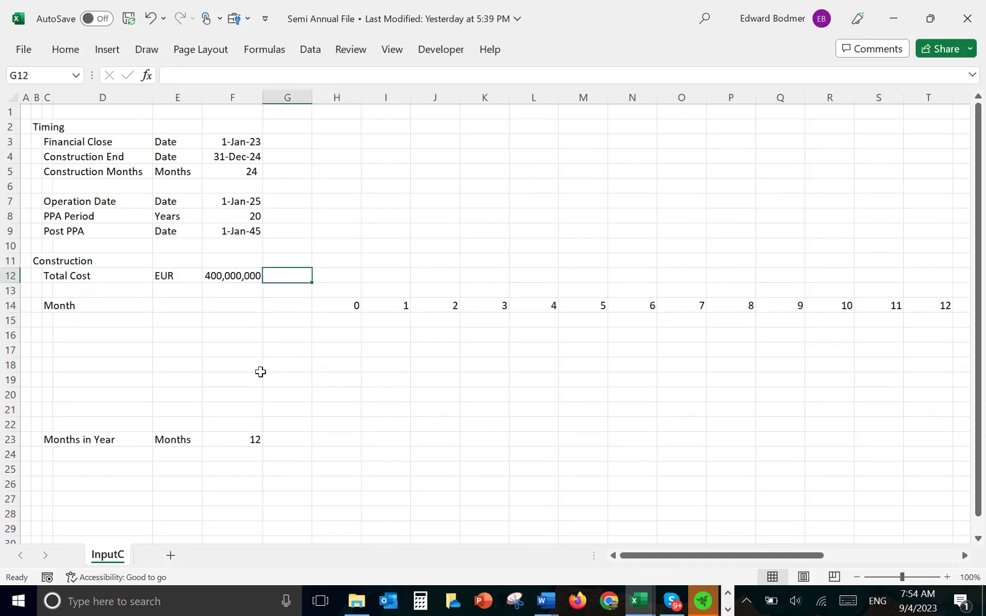
key(Left)
key(Down)
key(Down)
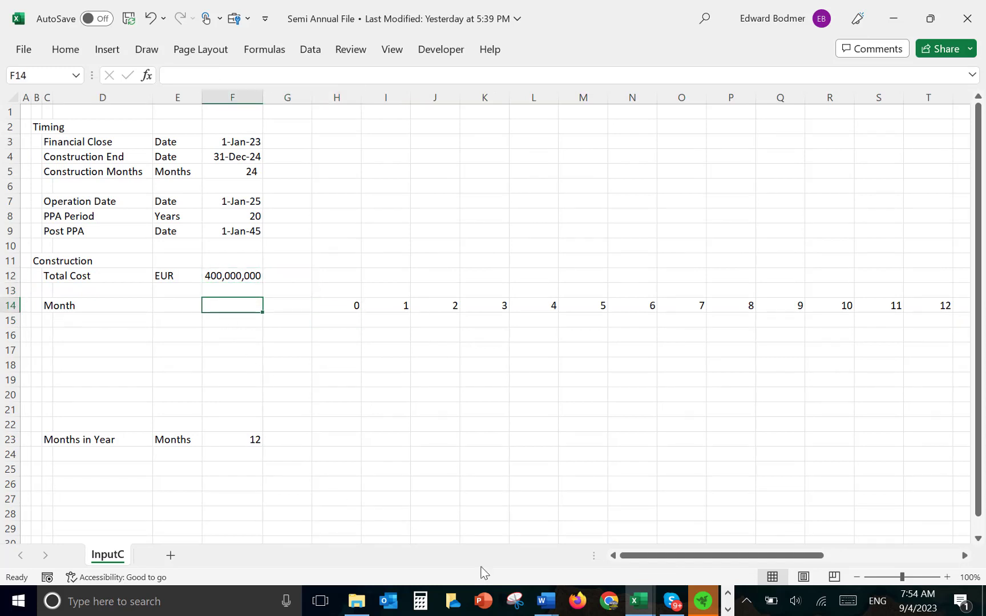
Switch to the Power Modeling Test v2 document in Word and examine the Cap Exp monthly spending profile.
mouse_move(545, 601)
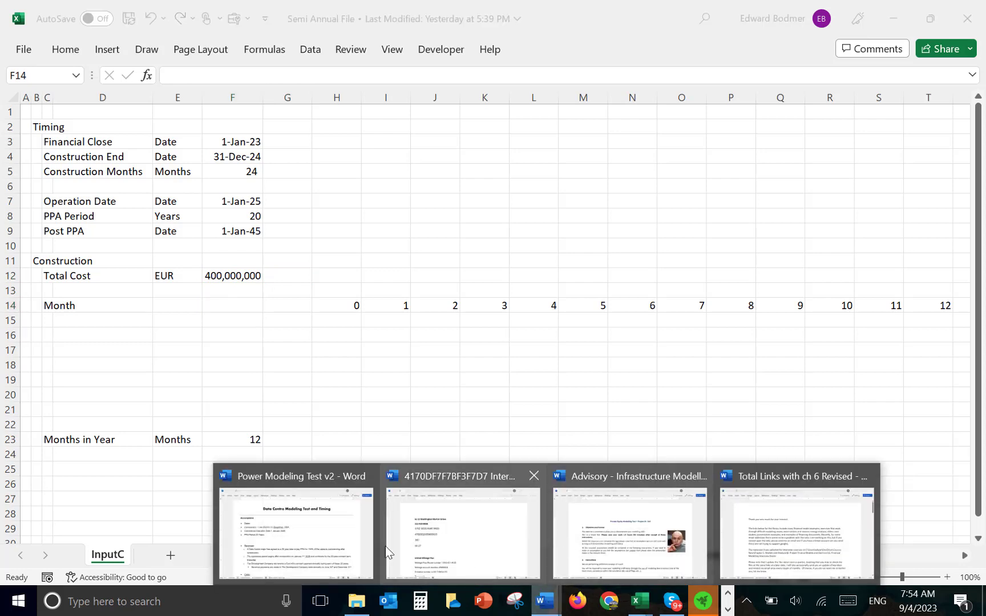
click(319, 542)
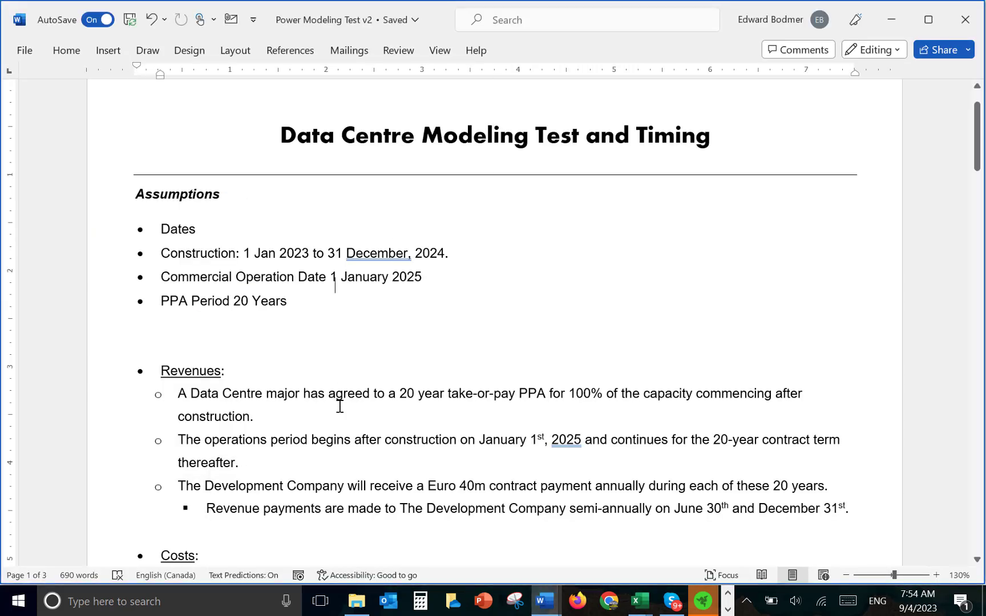
scroll(340, 406, down, 5)
scroll(340, 406, down, 1)
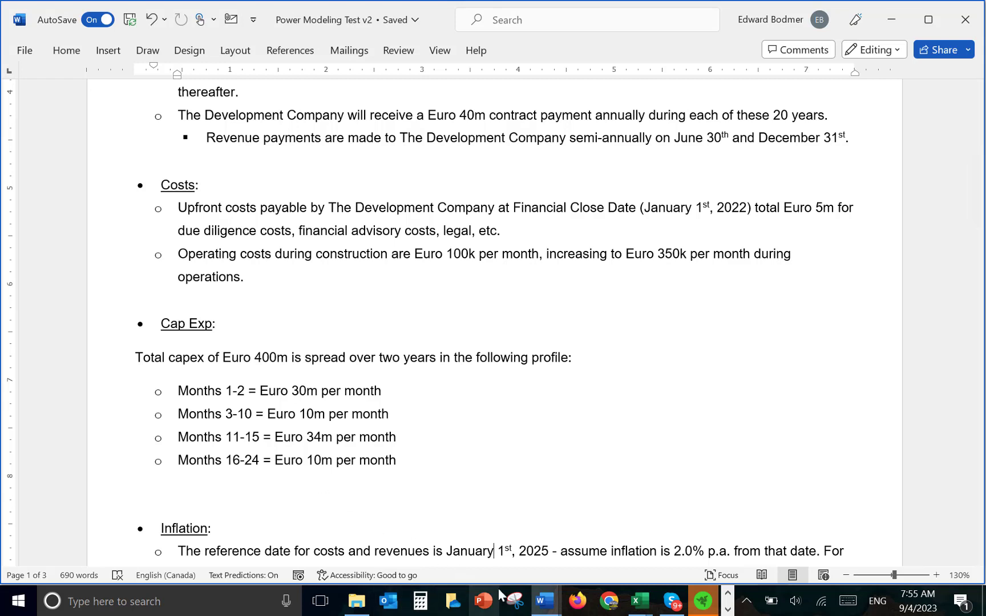
Switch to the Semi Annual File workbook in Excel and enter 34,000,000 in I15 as the month 1 spending.
click(640, 601)
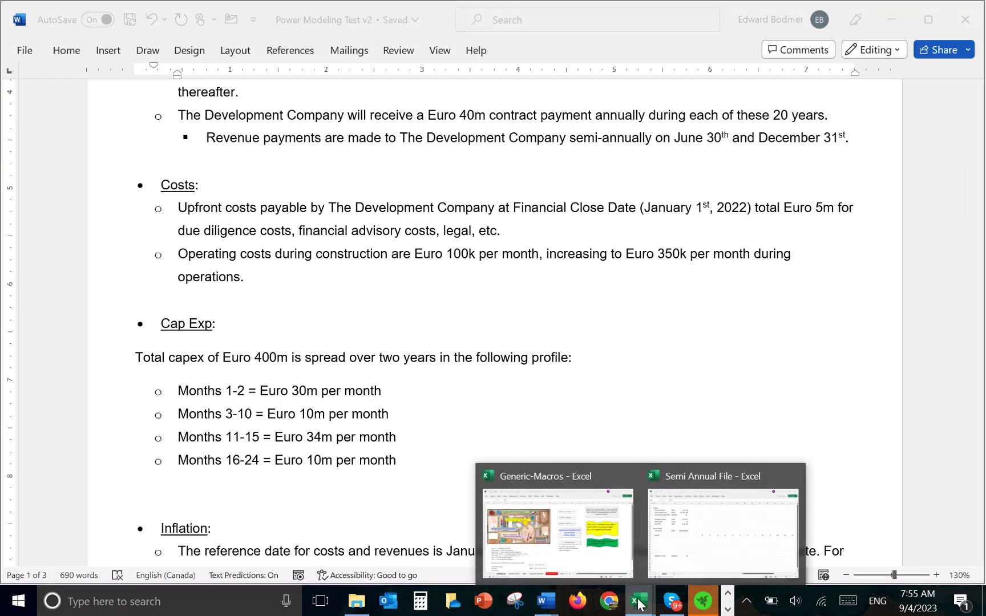
click(700, 537)
key(Right)
key(Down)
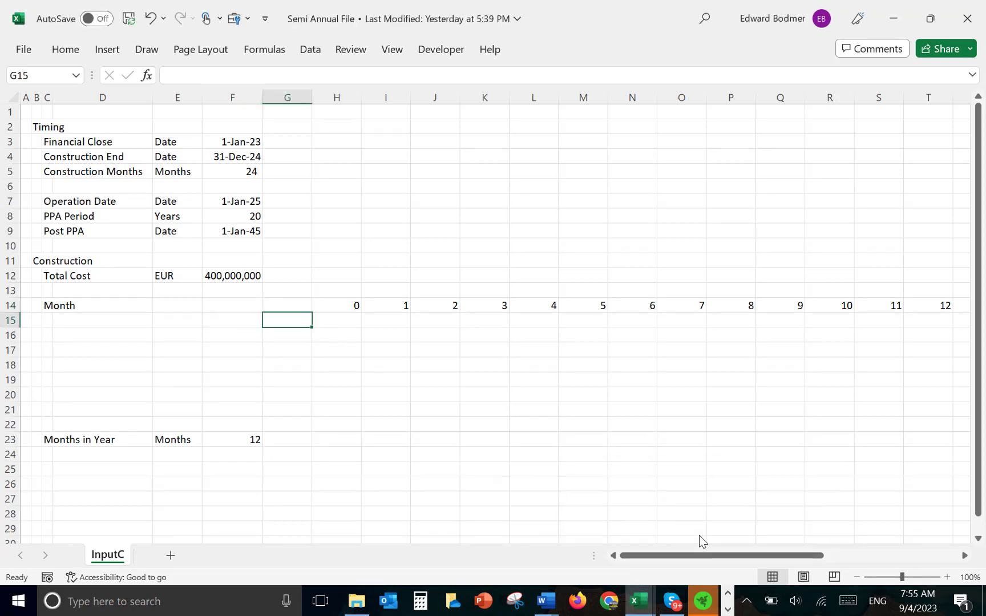
key(Right)
key(Right)
text(34,)
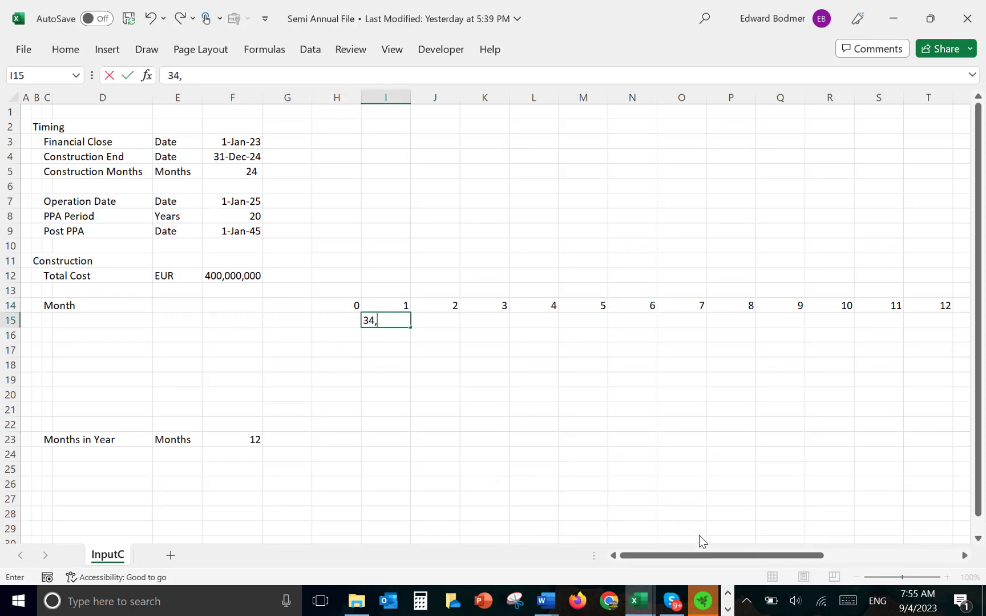
text(000,000)
key(Return)
key(Up)
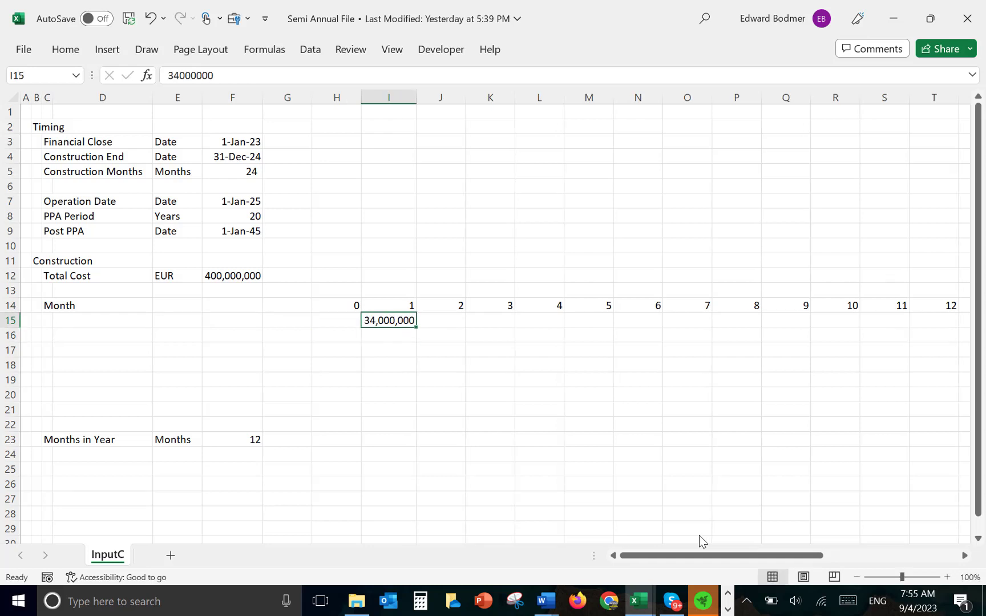
Fill the month 1 amount right along row 15 through month 25 and autofit the column widths.
key(ctrl+shift+r)
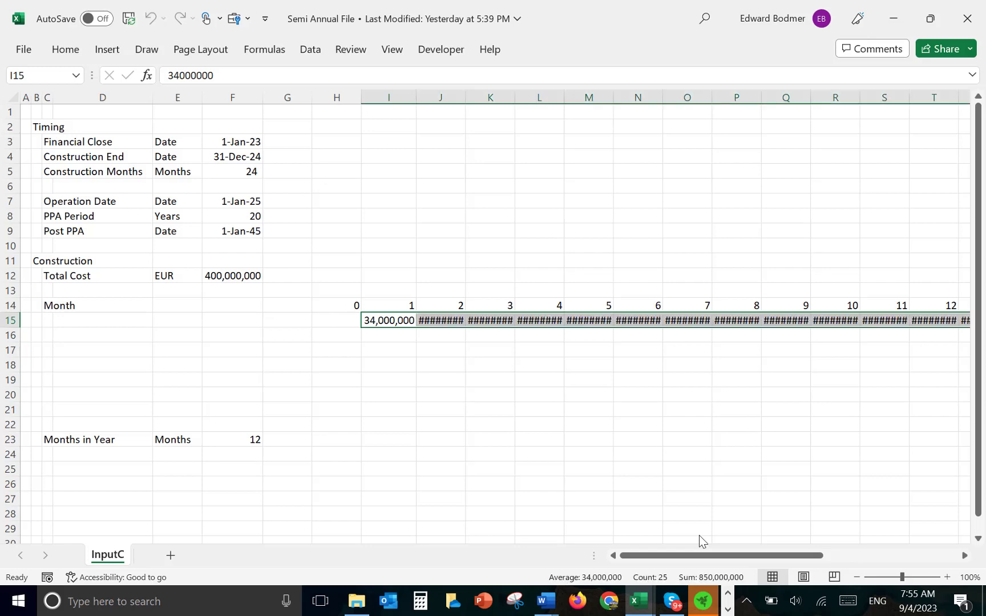
key(ctrl+shift+a)
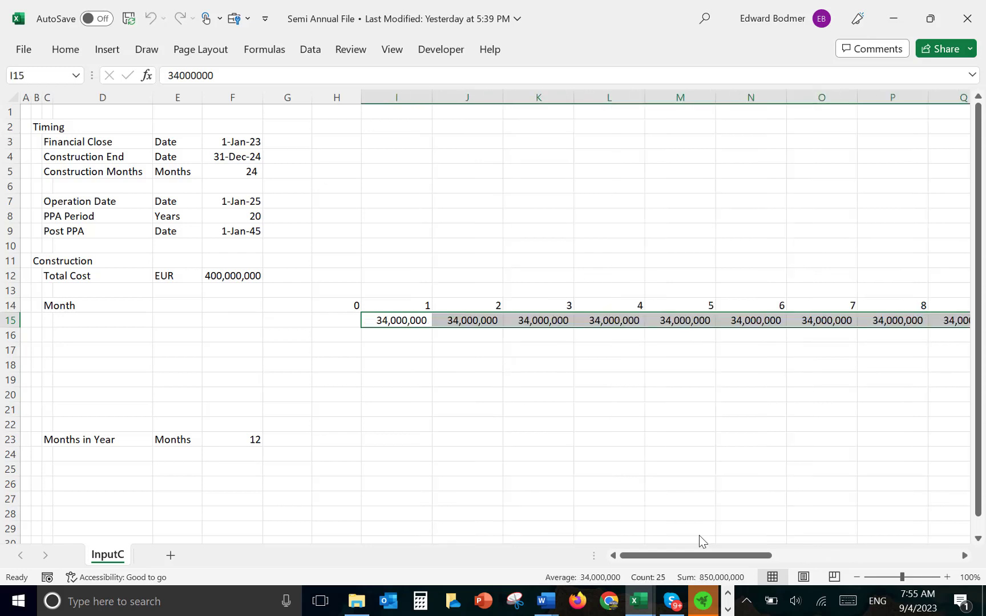
Move to month 3 in K15 and check the Cap Exp profile in the Power Modeling Test v2 document in Word.
key(Right)
key(Right)
key(Right)
key(Left)
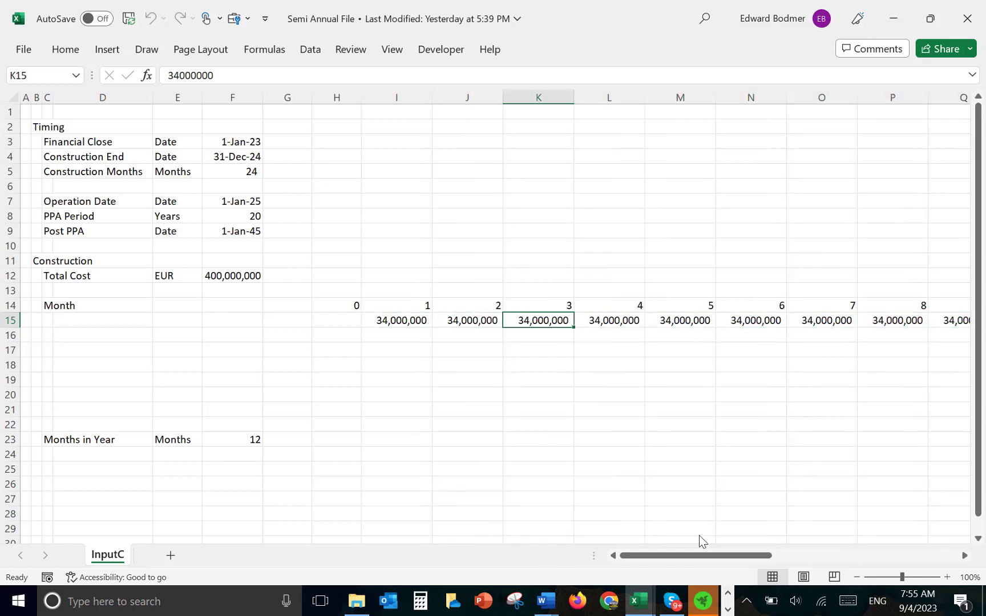
click(547, 601)
click(295, 532)
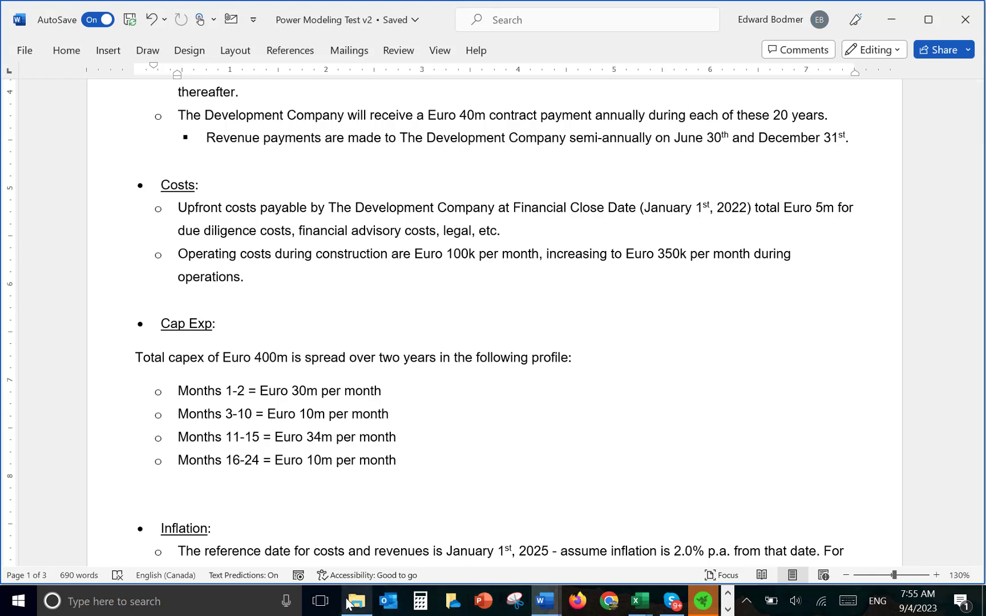
Back in the Semi Annual File workbook, enter 10,000,000 in K15 and fill it right through month 25.
click(643, 599)
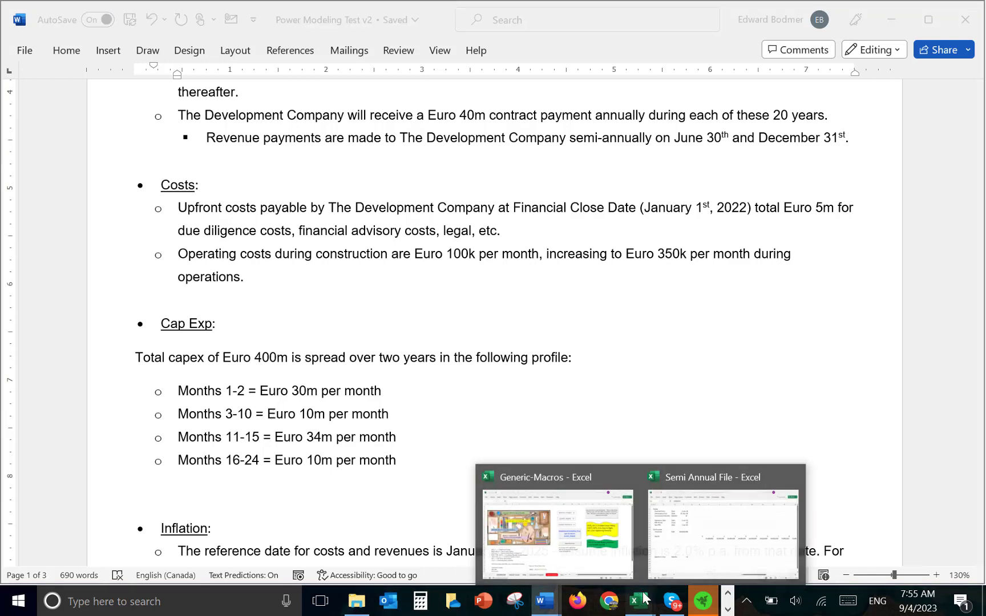
click(691, 545)
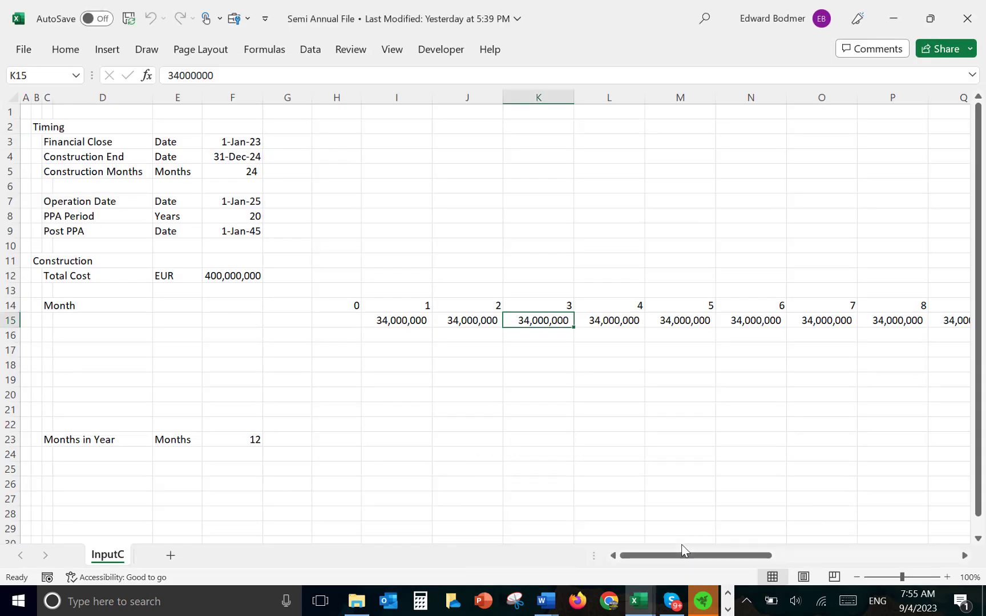
text(10,00)
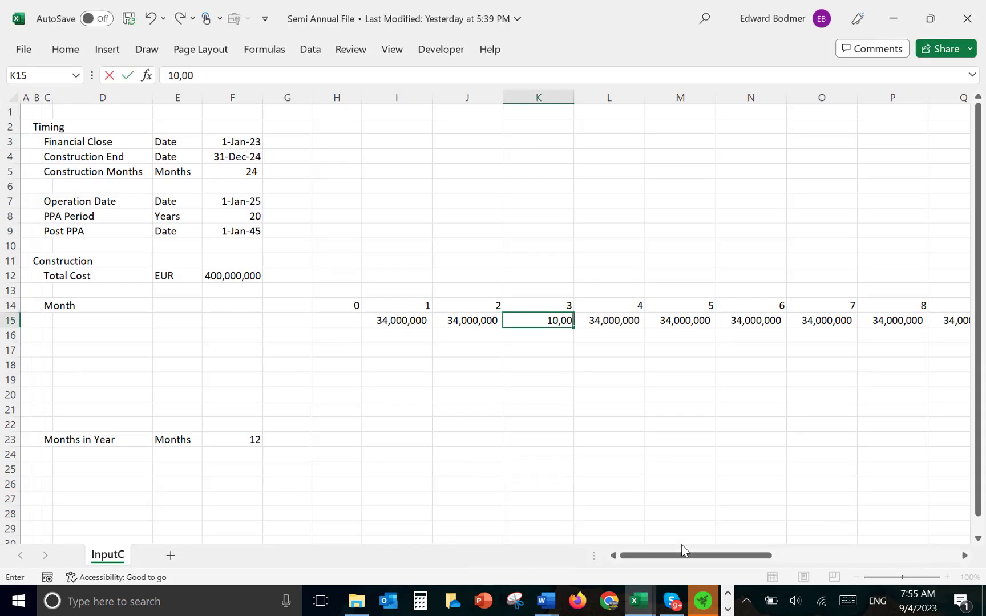
text(0,000)
key(Return)
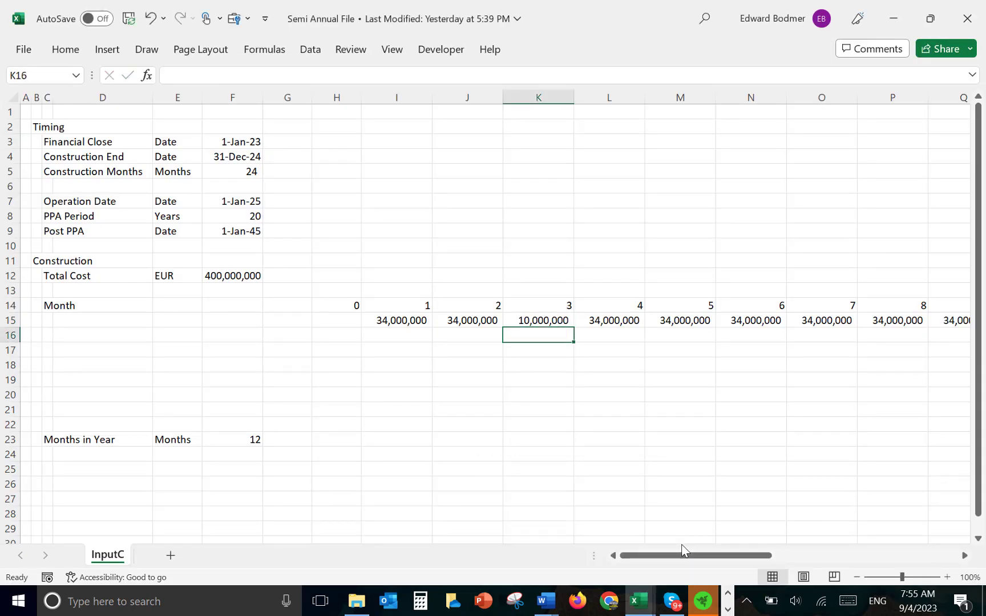
key(Up)
key(ctrl+shift+Right)
key(ctrl+r)
Move to month 11 in S15 and look up the months 11-15 spending in the Power Modeling Test v2 document in Word.
key(Right)
key(Right)
key(Right)
key(Right)
key(Right)
key(Right)
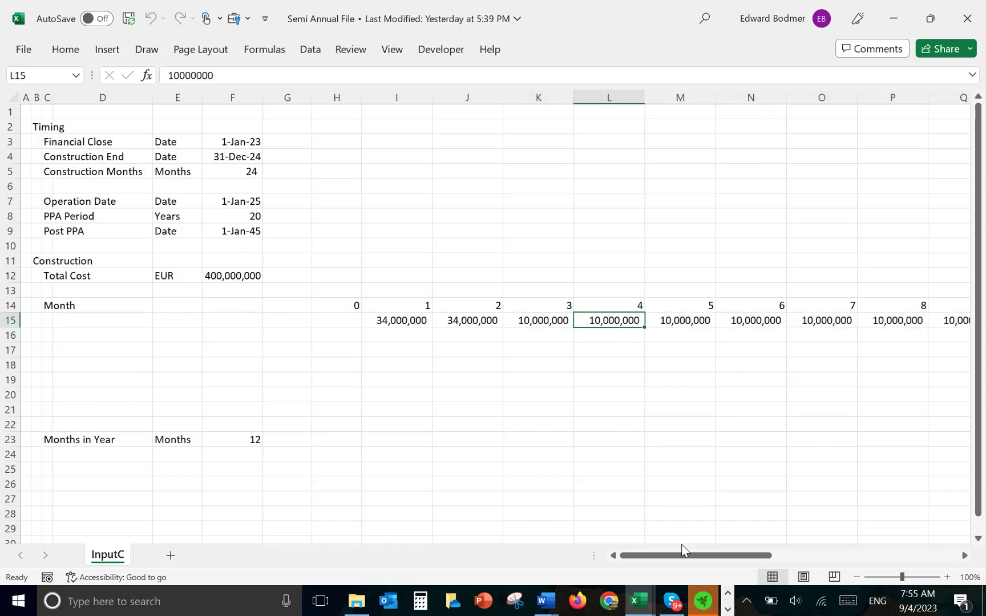
key(Right)
key(Right)
key(Right)
key(Right)
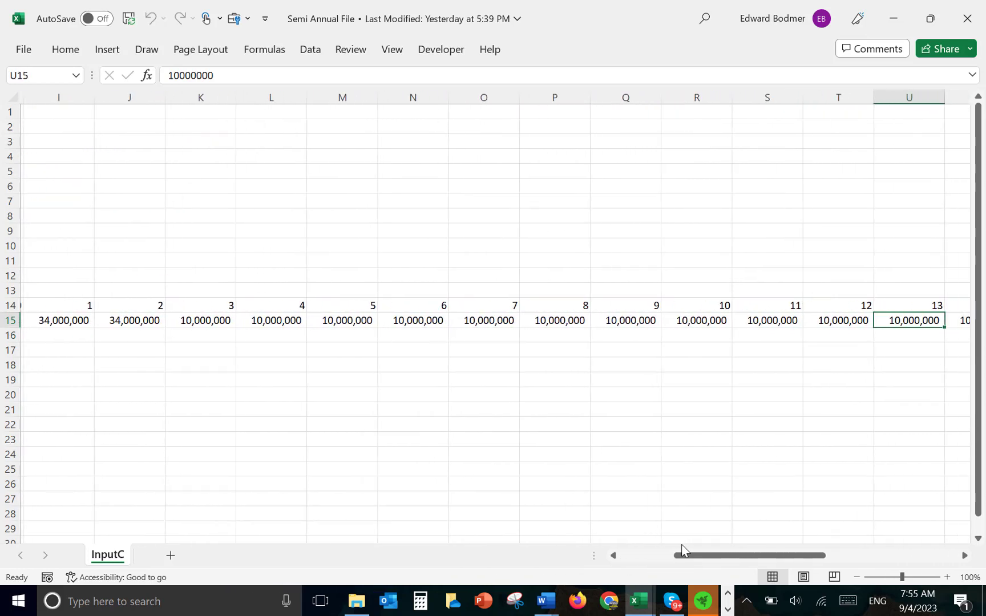
key(Left)
key(Left)
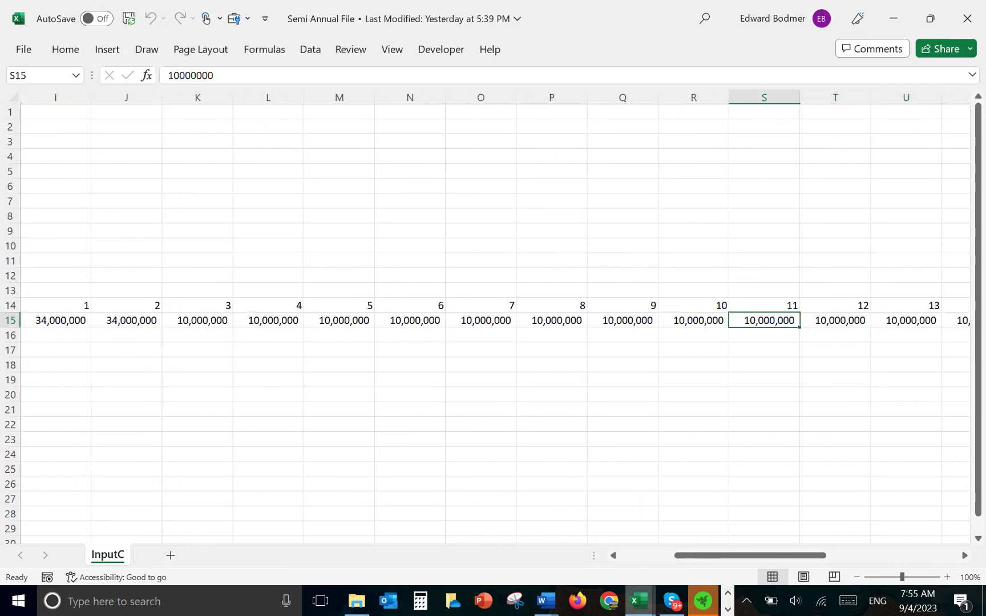
click(544, 601)
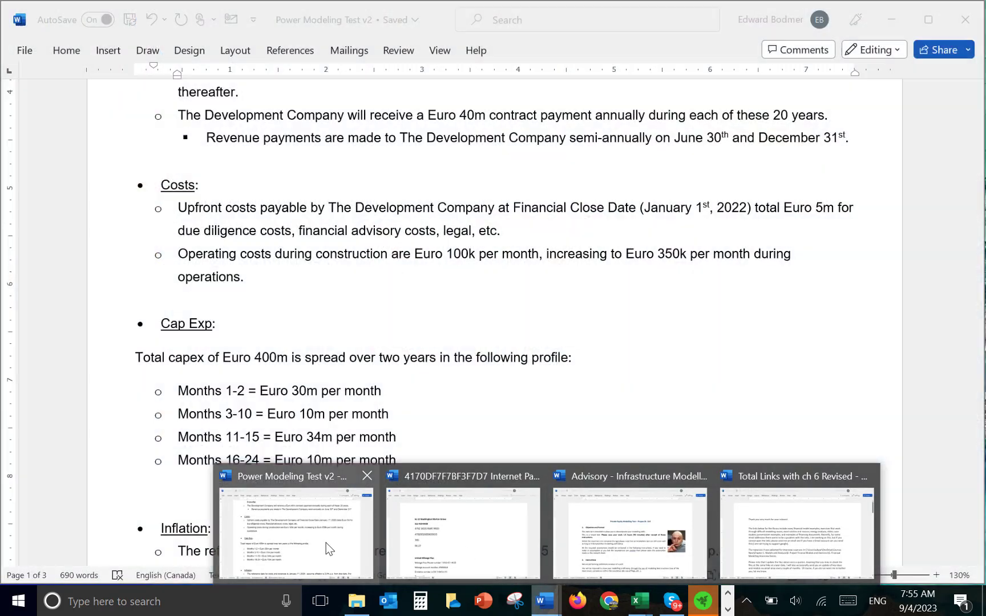
click(326, 542)
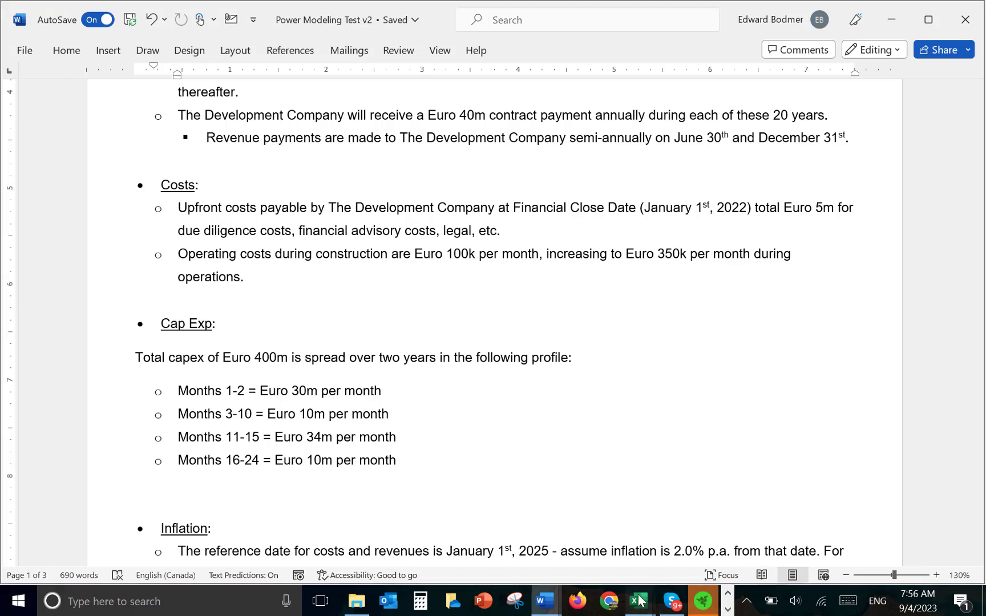
Return to the Semi Annual File workbook in Excel, enter 34,000,000 in S15 and fill it right through month 25.
mouse_move(640, 601)
click(713, 529)
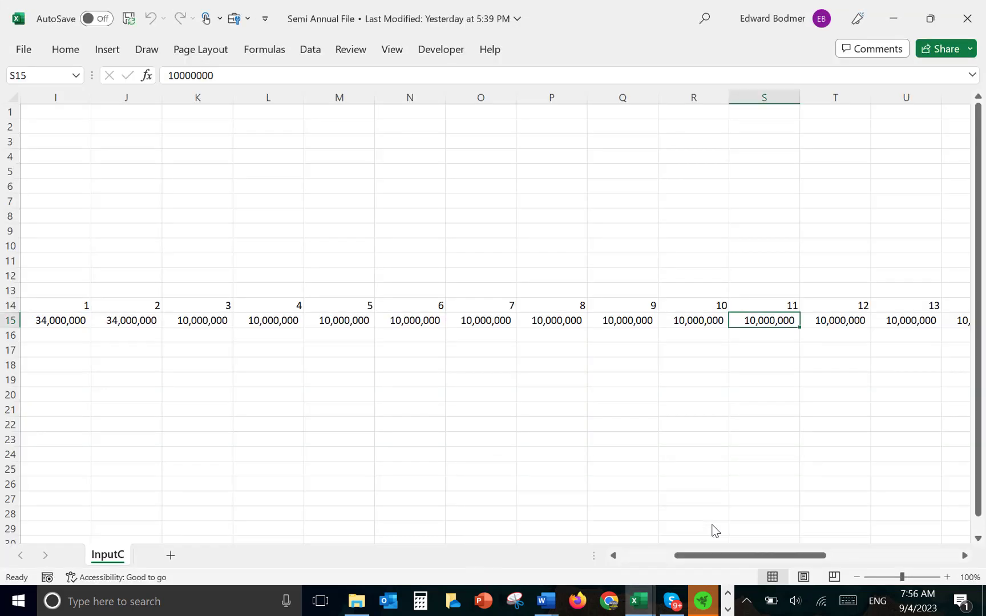
text(3)
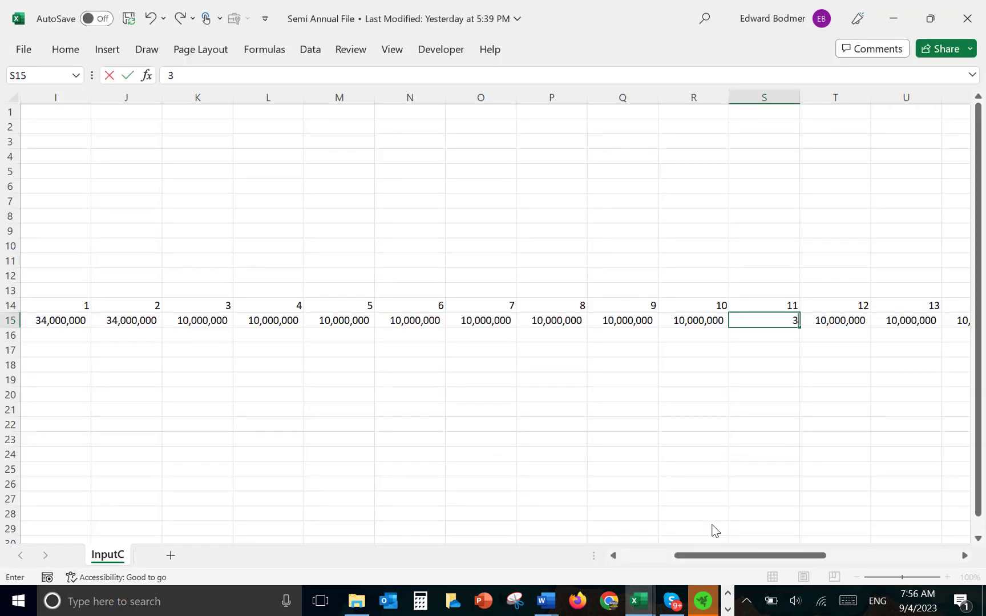
text(4,000,000)
key(Return)
key(Up)
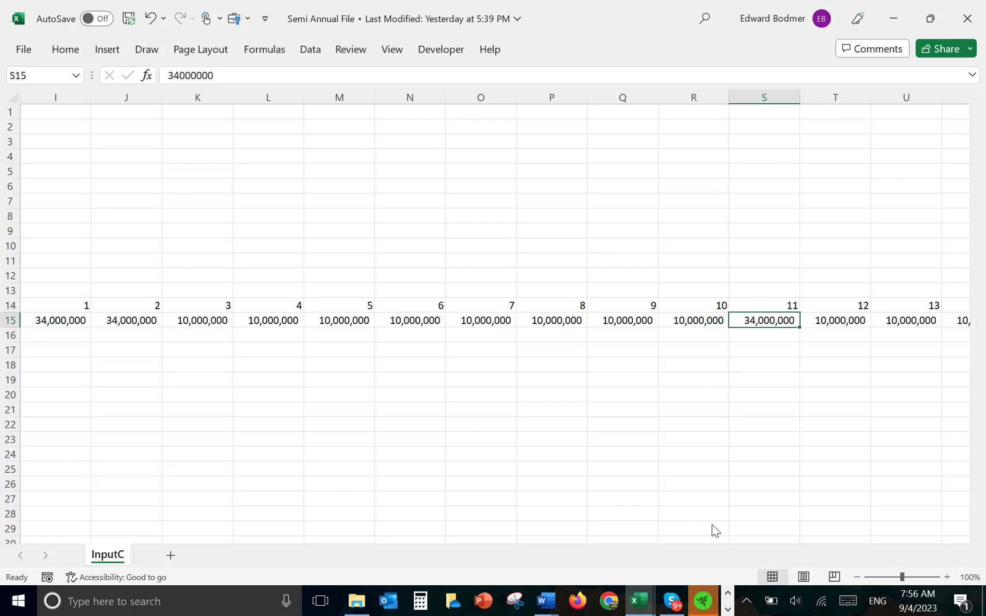
key(ctrl+shift+Right)
key(ctrl+r)
Move to month 16 in X15 and look up the months 16-24 spending in the Power Modeling Test v2 document in Word.
key(Right)
key(Right)
key(Right)
key(Right)
key(Right)
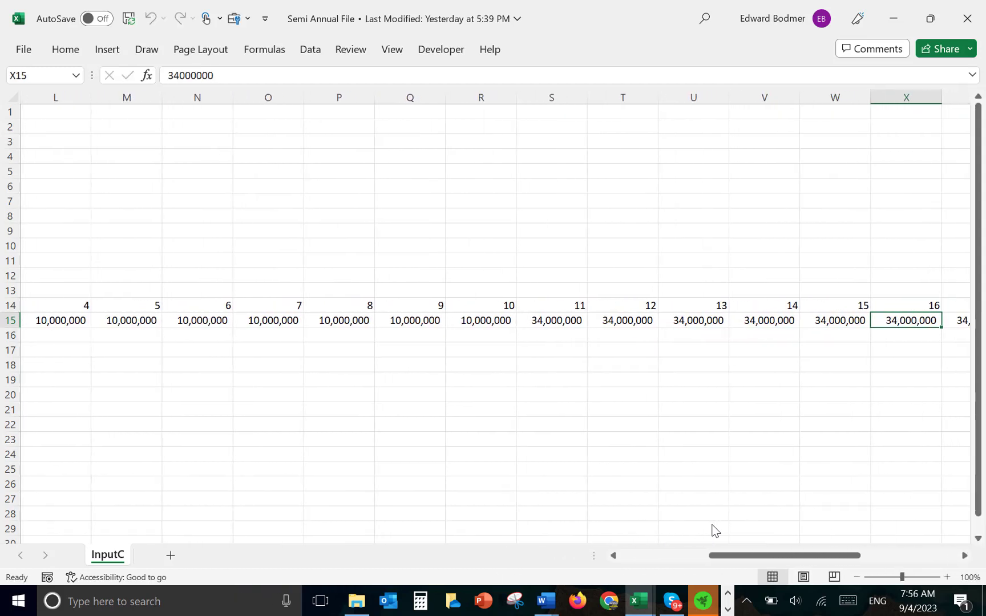
key(Right)
key(Left)
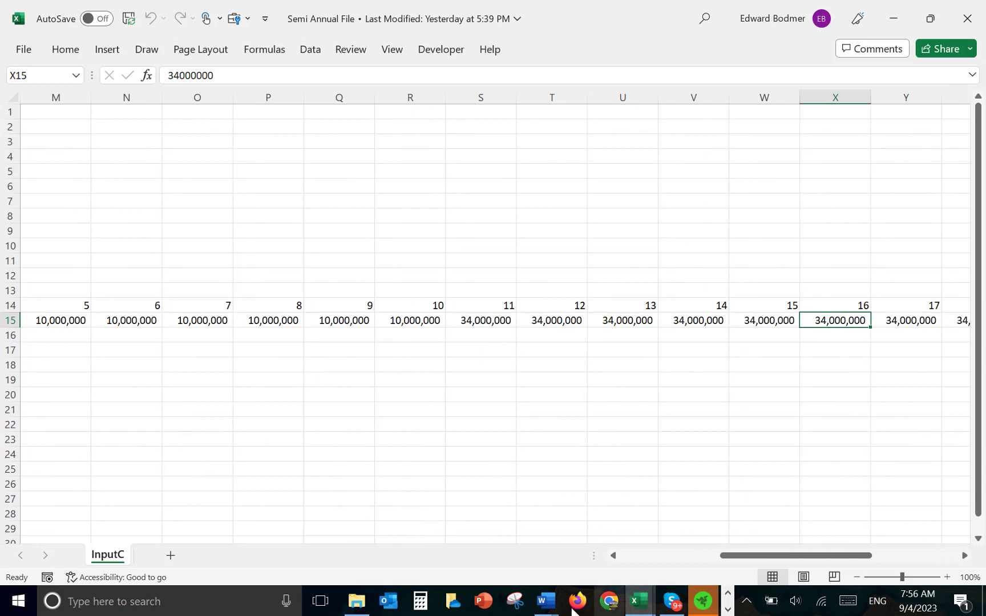
mouse_move(545, 607)
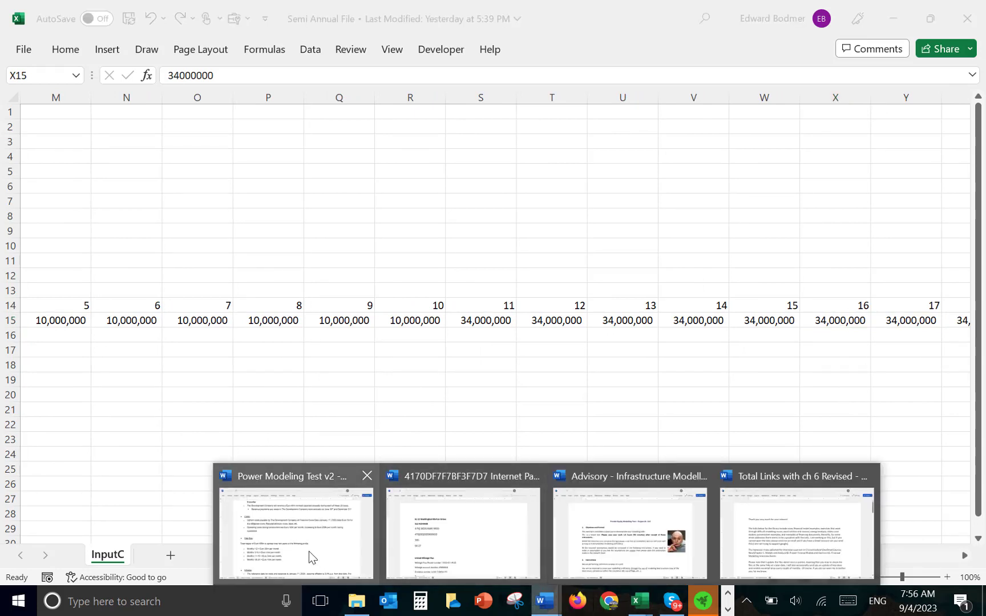
click(309, 552)
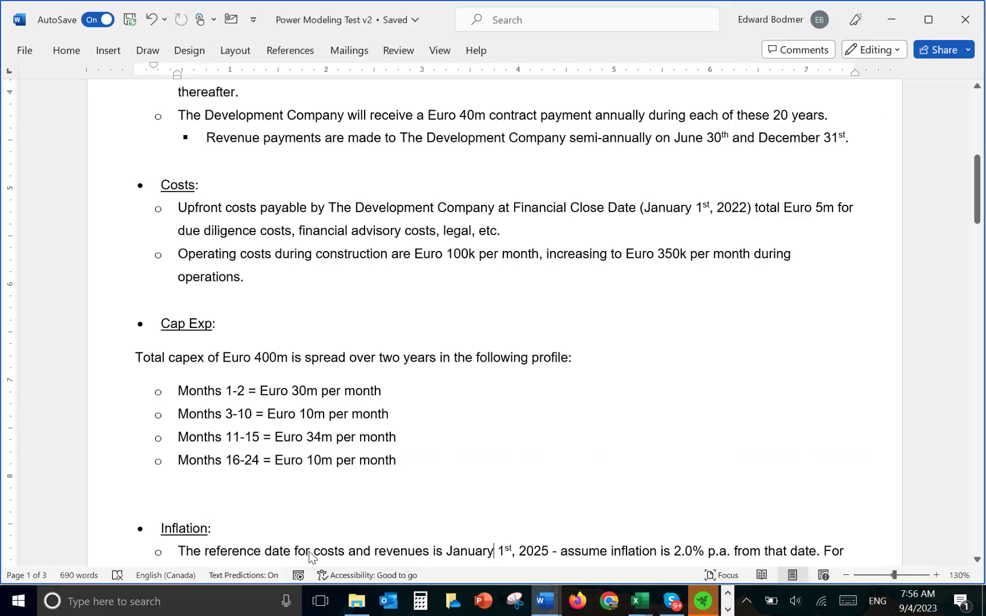
Switch back to the Semi Annual File workbook, enter 10,000,000 in X15 and fill it right through month 25.
click(647, 593)
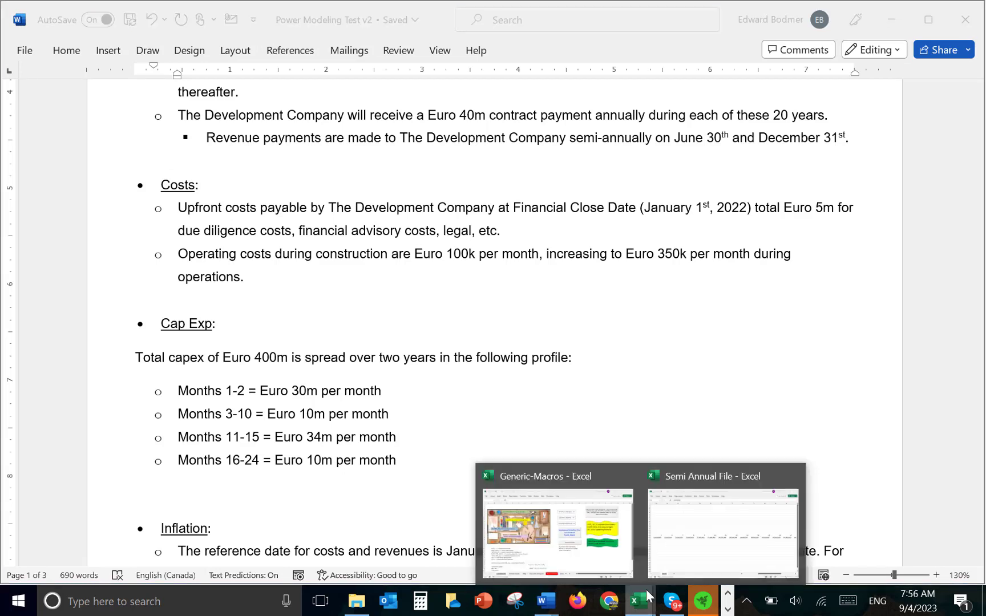
click(683, 567)
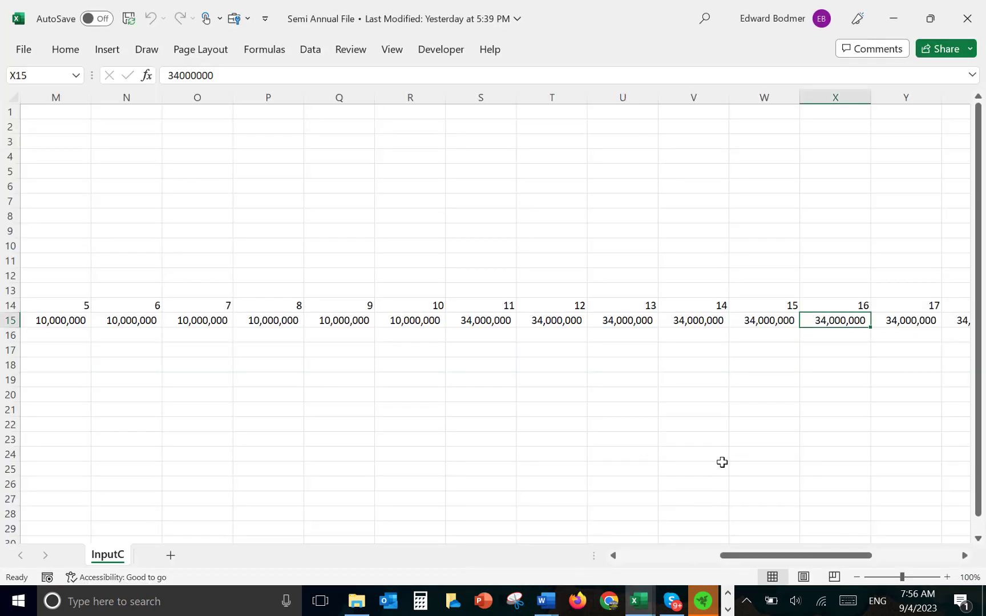
key(Right)
key(Left)
text(19,99)
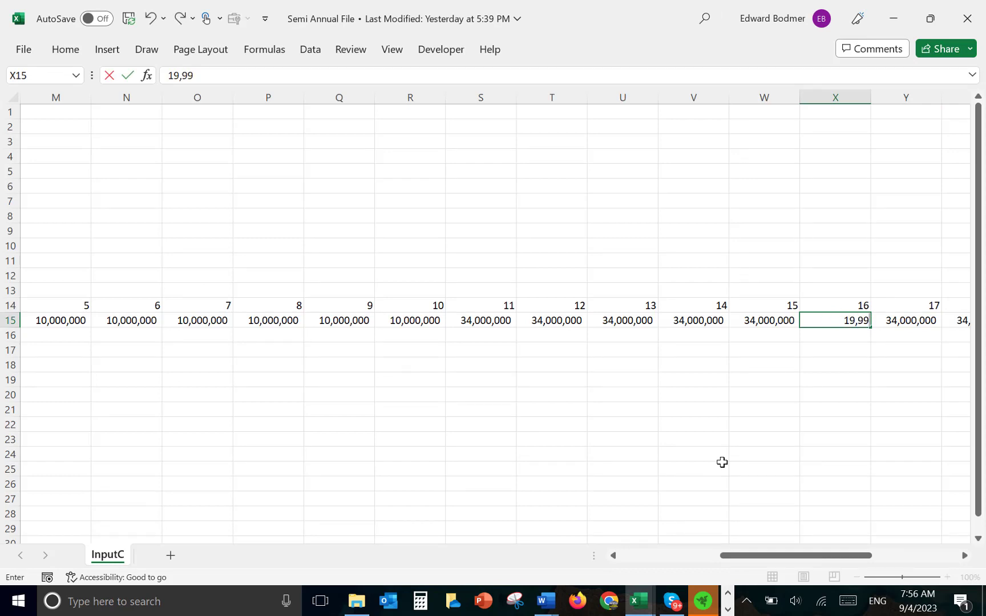
key(BackSpace)
key(BackSpace)
key(BackSpace)
text(0,000,000)
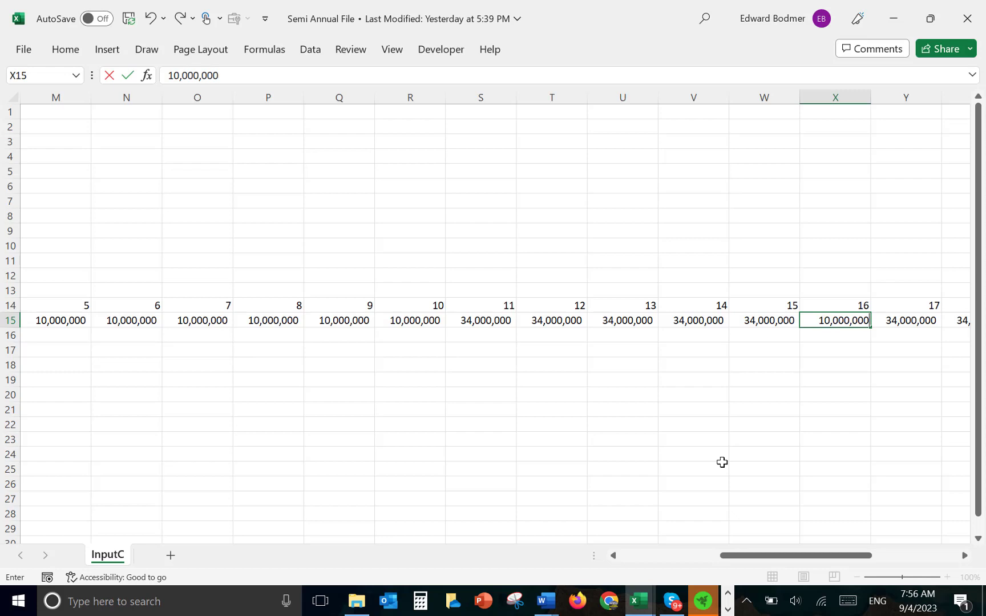
key(ctrl+Return)
key(ctrl+shift+r)
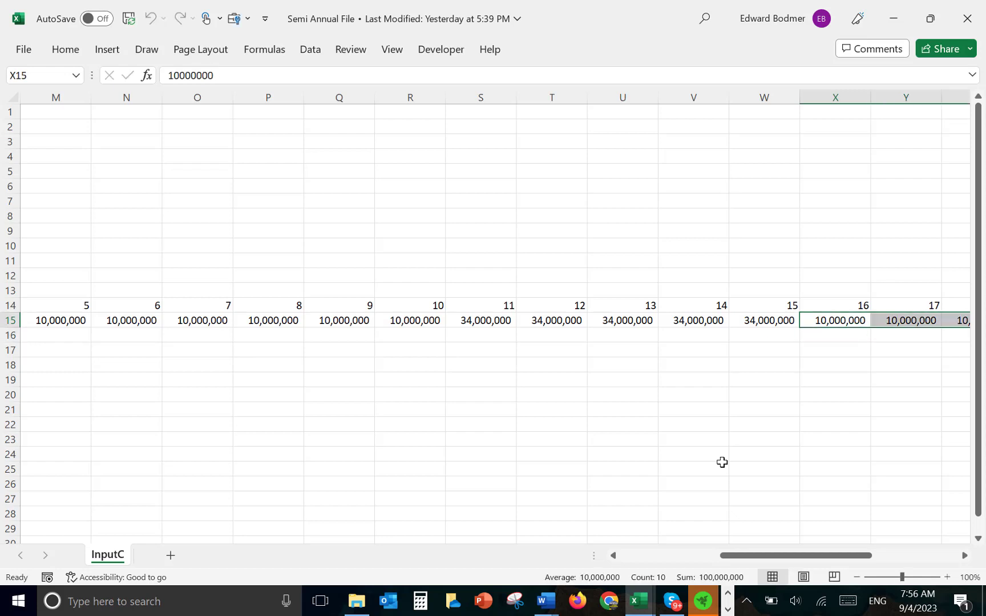
Set the month 25 spending in AG15 to 0.
key(Right)
key(Right)
key(Right)
key(Right)
key(Right)
key(Right)
key(Right)
key(Right)
key(Right)
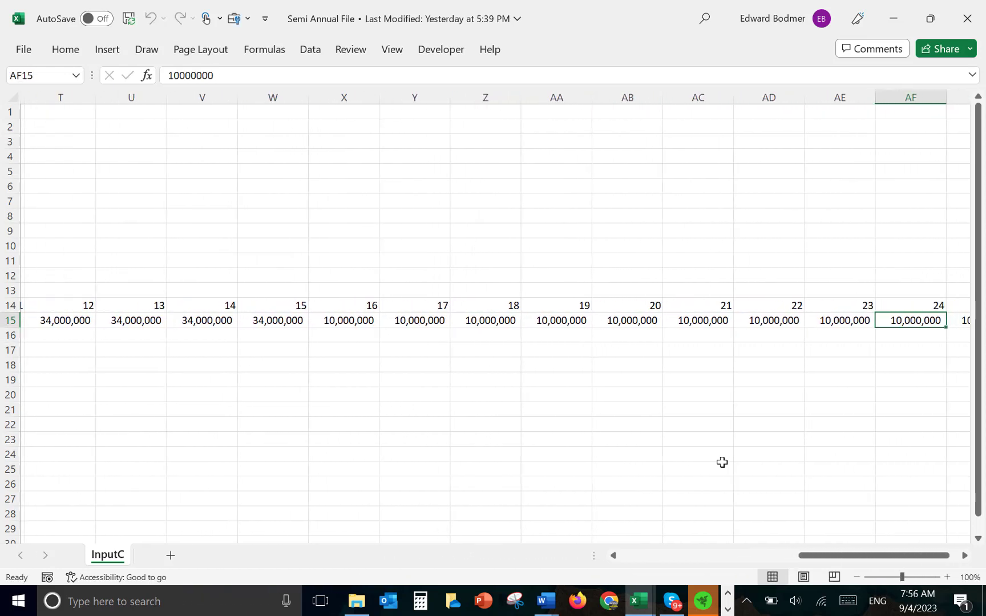
text(0)
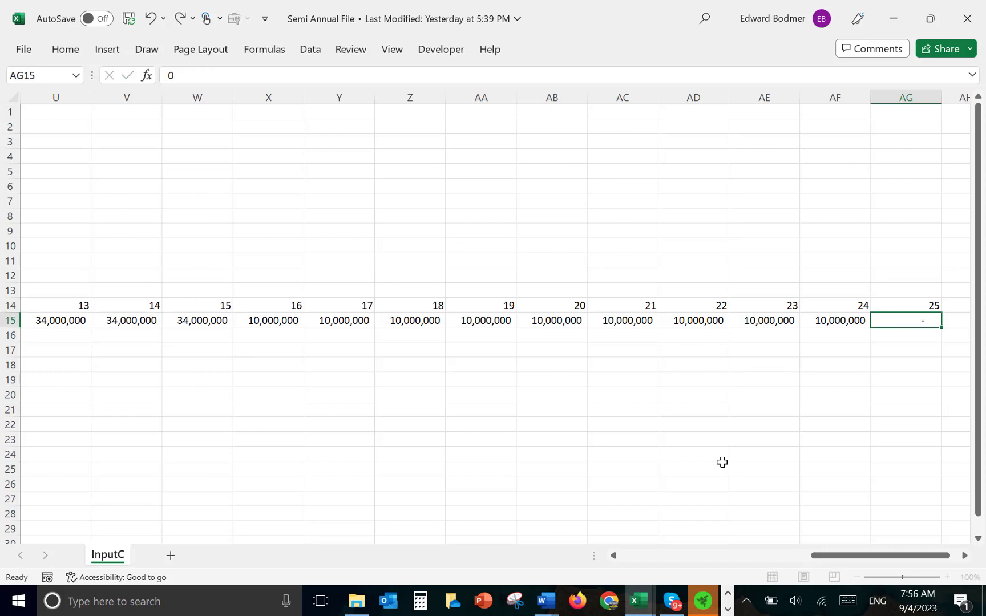
key(Return)
Label the monthly spending row by entering Construction in C15.
key(Up)
key(Left)
key(Left)
key(Left)
key(Left)
key(Left)
key(Left)
key(Left)
key(Left)
key(Left)
key(Left)
key(Left)
key(Left)
key(Left)
key(Left)
key(Left)
key(Left)
key(Left)
key(Left)
key(Left)
key(Left)
key(Left)
key(Left)
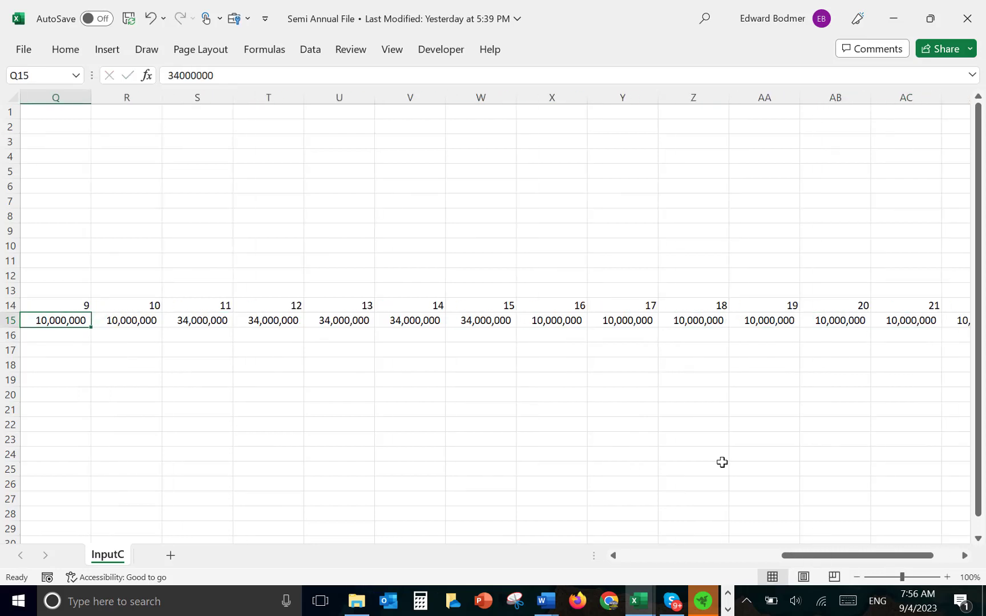
key(Right)
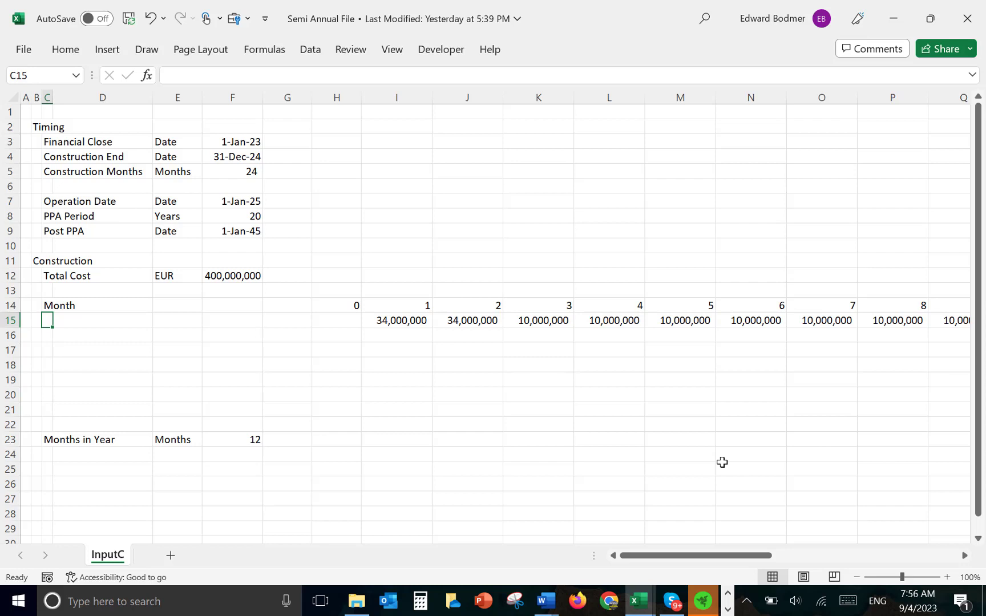
text(Const)
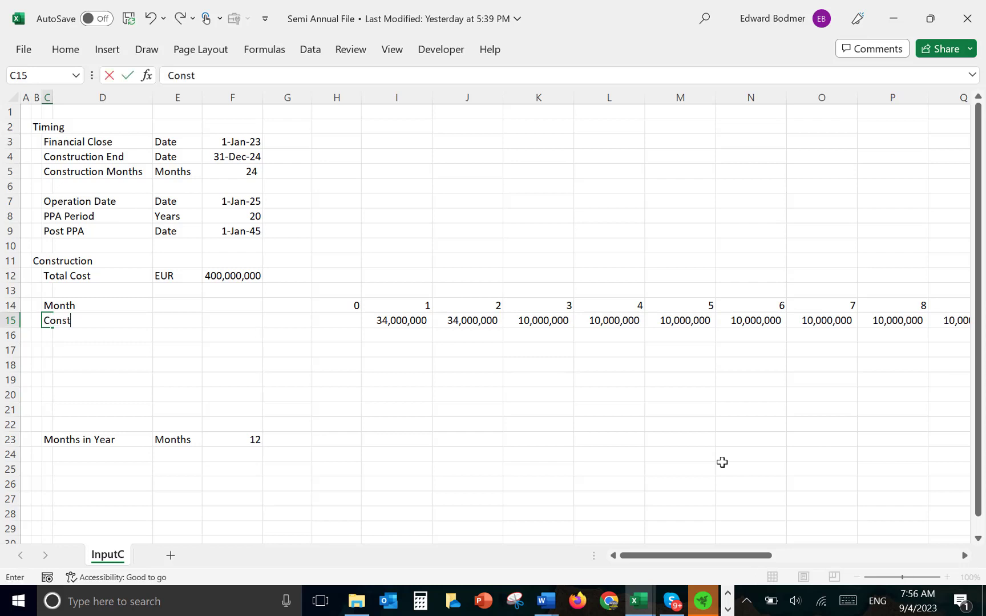
text(ruction)
key(Return)
key(Up)
key(Right)
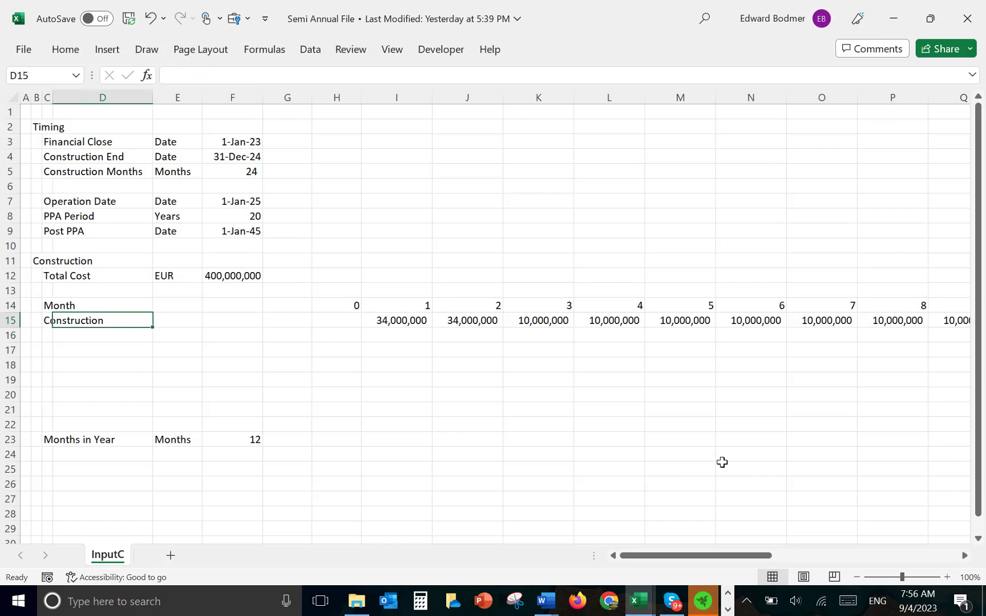
Enter EUR in E15 as the unit of the monthly Construction row.
key(Right)
text(EUR)
key(Return)
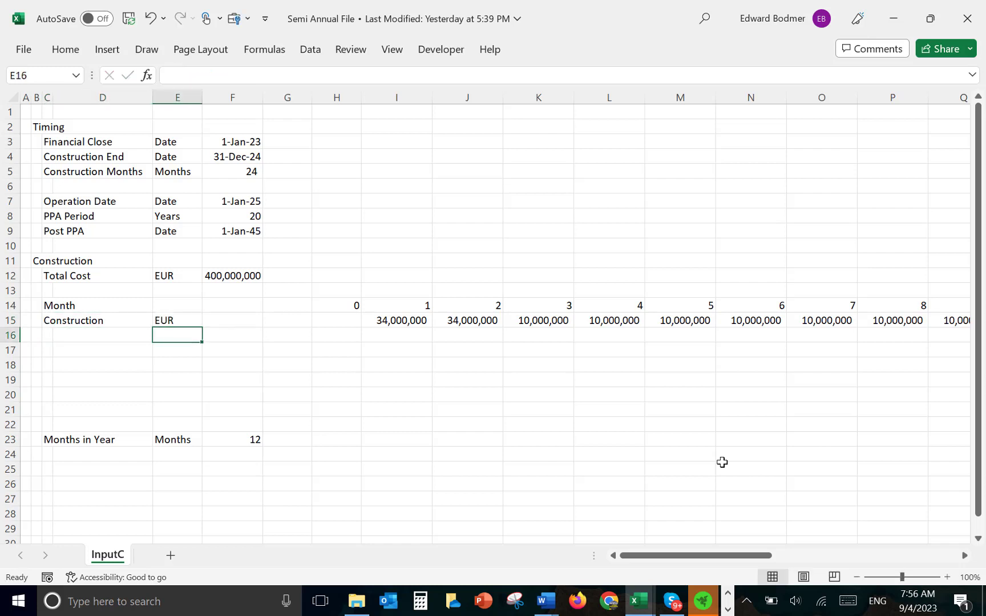
Total the monthly construction spending in F15 with =SUM(I15:XFD15) and widen column F to fit the value.
key(Up)
key(Right)
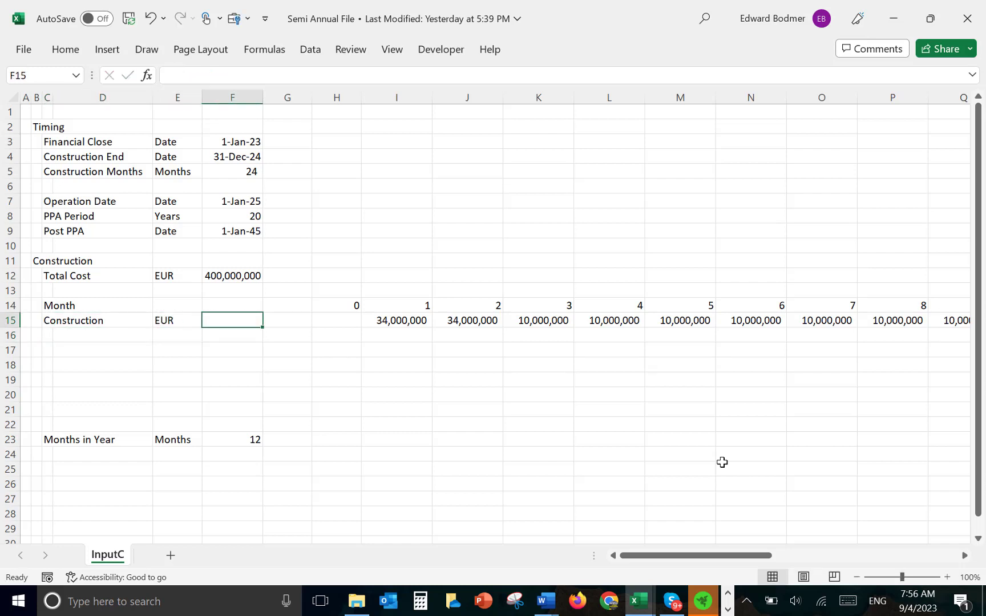
key(ctrl+shift+s)
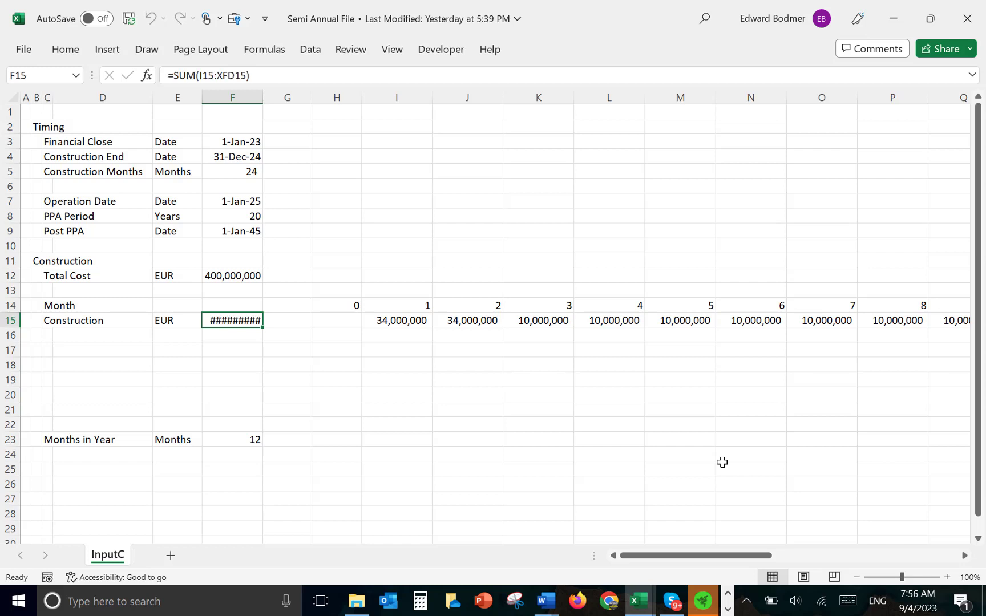
key(ctrl+shift+w)
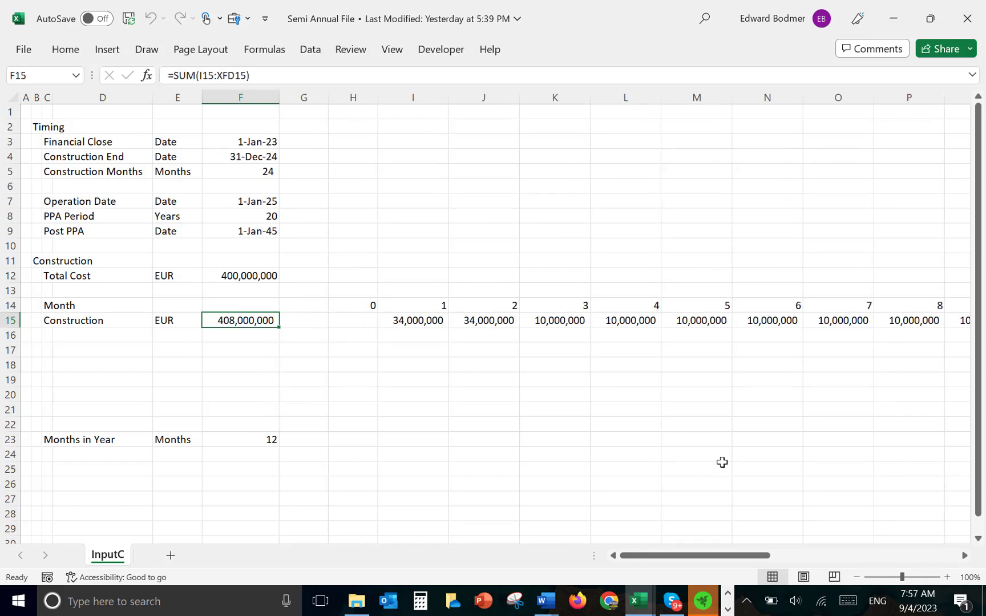
Examine the monthly spending values across row 15 and compare their total in F15 with the Total Cost.
key(Right)
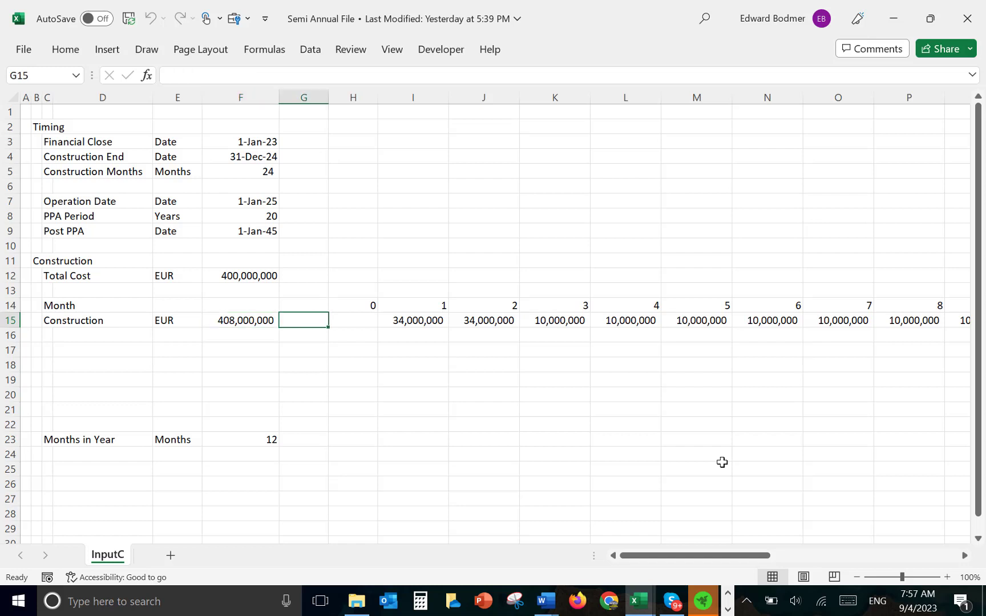
key(Left)
key(Right)
key(Left)
key(Right)
key(Right)
key(Right)
key(Right)
key(Left)
key(Right)
key(Right)
key(Right)
key(Right)
key(Right)
key(Right)
key(Right)
key(Right)
key(Right)
key(Right)
key(Right)
key(Right)
key(Right)
key(Right)
key(Right)
key(Right)
key(Right)
key(Right)
key(Right)
key(Right)
key(Right)
key(Right)
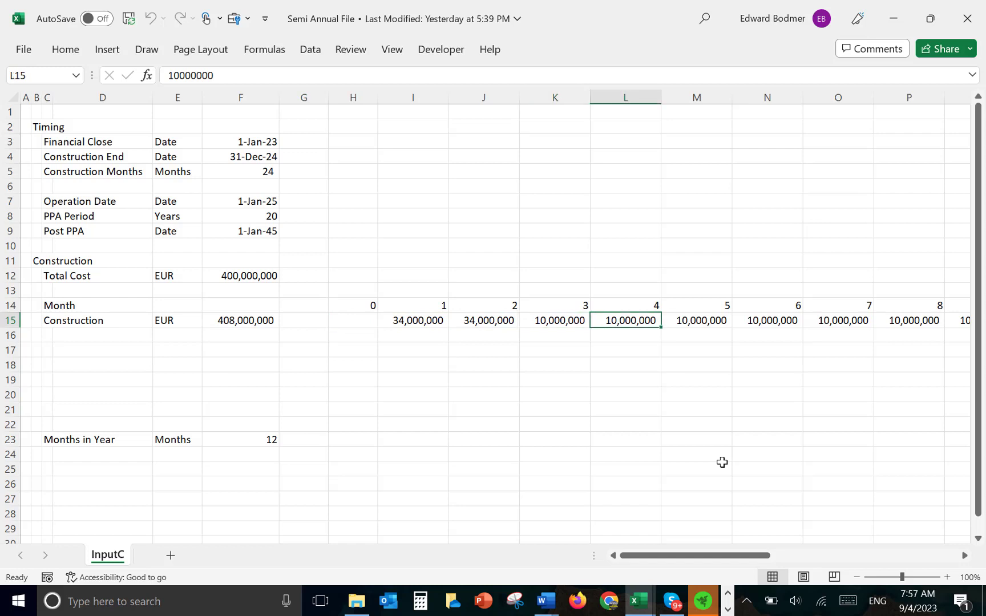
key(Left)
key(Left)
key(Left)
key(Left)
key(Left)
key(Left)
key(Left)
key(Left)
key(Left)
key(Left)
key(Left)
key(Left)
key(Left)
key(Left)
key(Left)
key(Left)
key(Left)
key(Left)
key(Left)
key(Left)
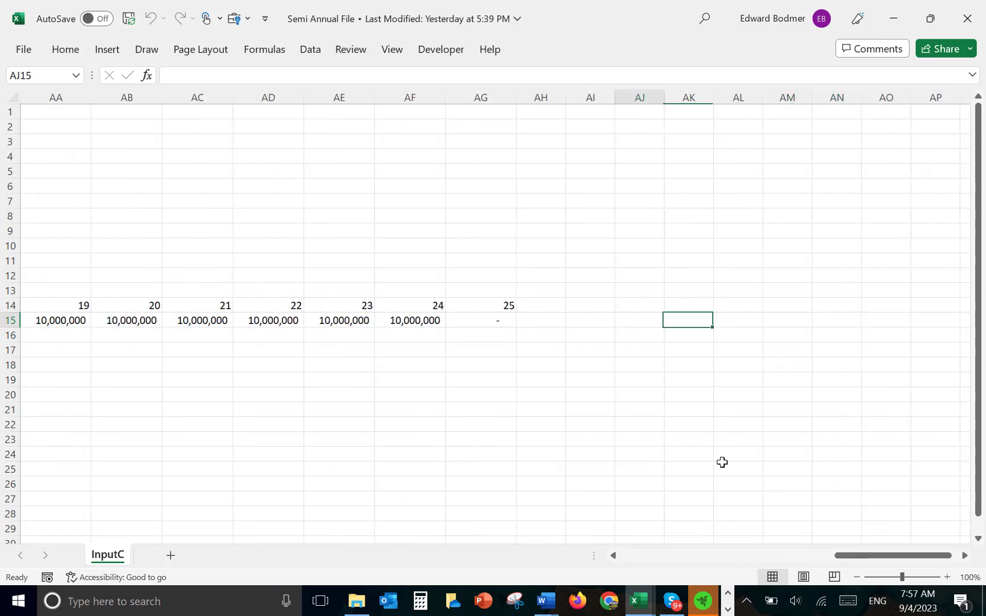
key(Right)
key(Left)
key(Left)
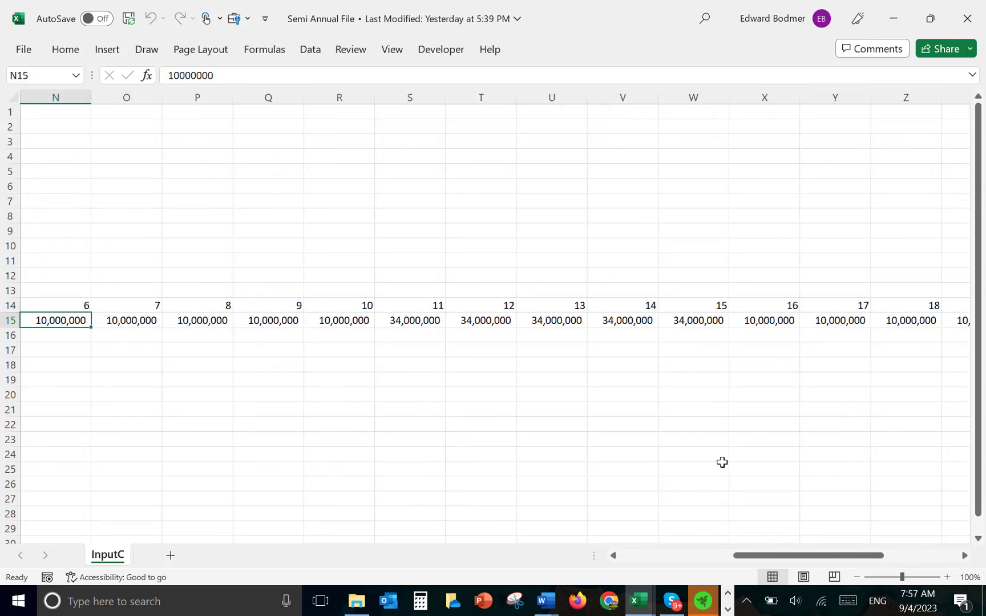
key(Right)
key(Right)
key(Right)
key(Right)
key(Right)
key(Right)
key(Right)
key(Right)
key(Right)
key(Right)
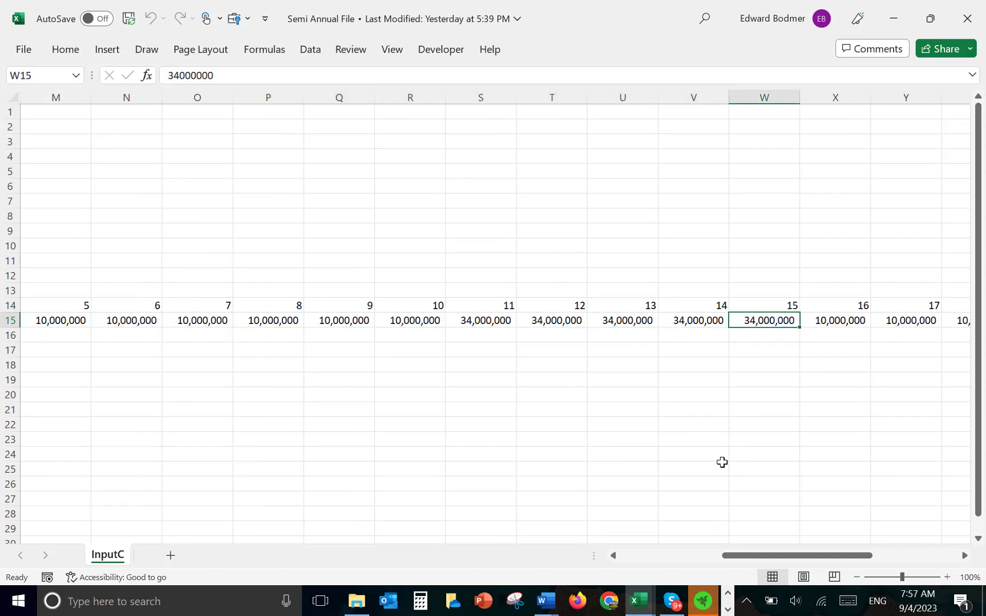
key(Left)
key(Left)
key(Left)
key(Left)
key(Left)
key(Left)
key(Left)
key(Left)
key(Left)
key(Left)
key(Left)
key(Left)
key(Left)
key(Left)
key(Left)
key(Left)
key(Left)
key(Left)
key(Left)
key(Left)
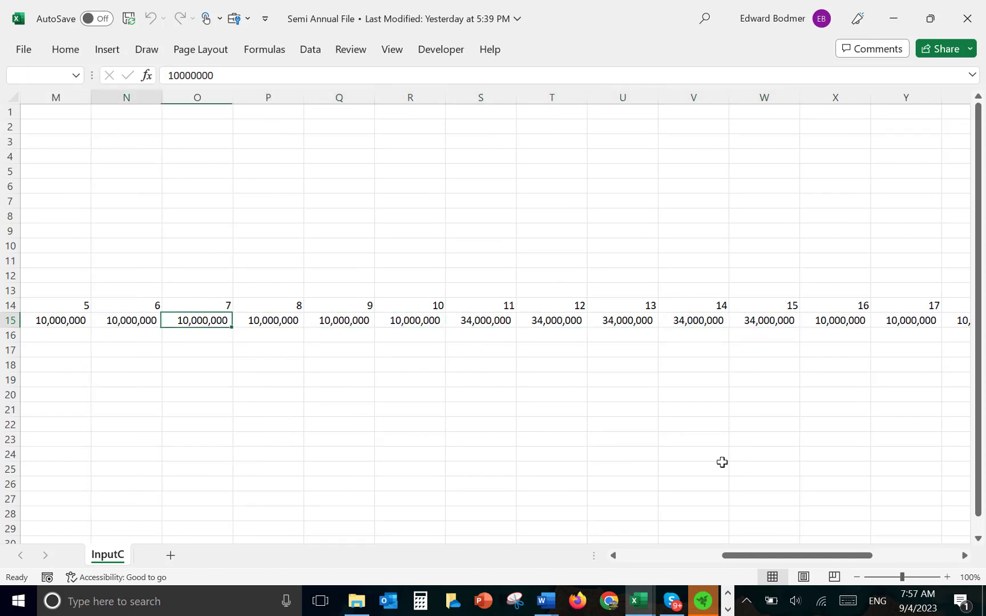
key(Right)
key(Right)
key(Right)
key(Right)
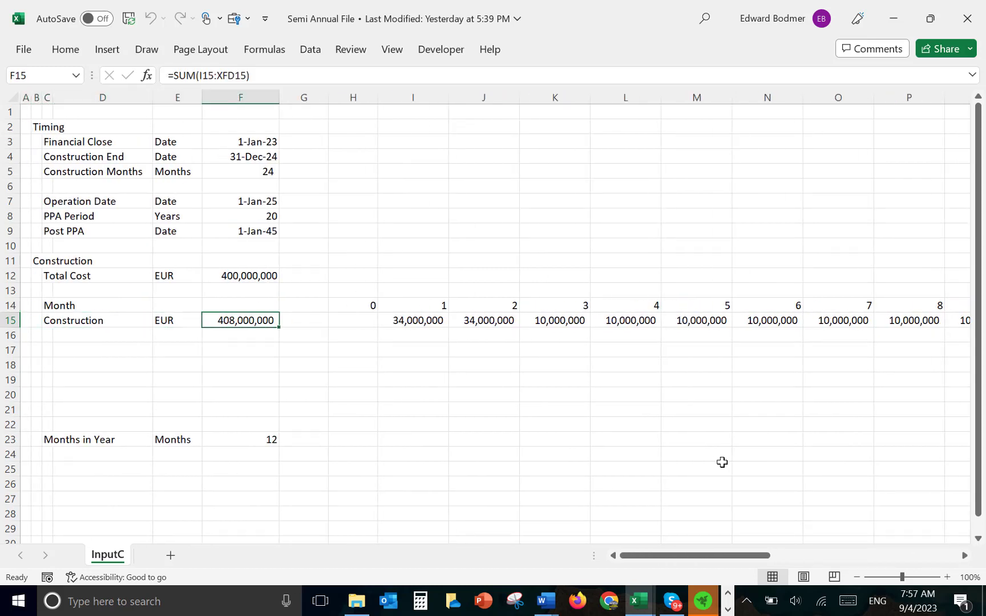
Switch to the Power Modeling Test v2 document in Word and reread the Cap Exp monthly spending profile.
click(547, 602)
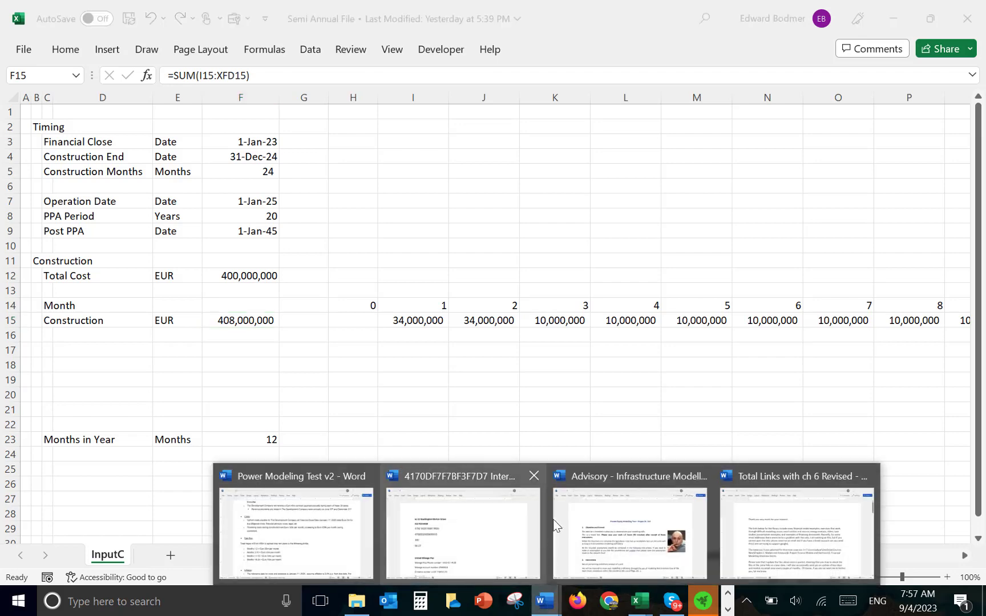
click(344, 545)
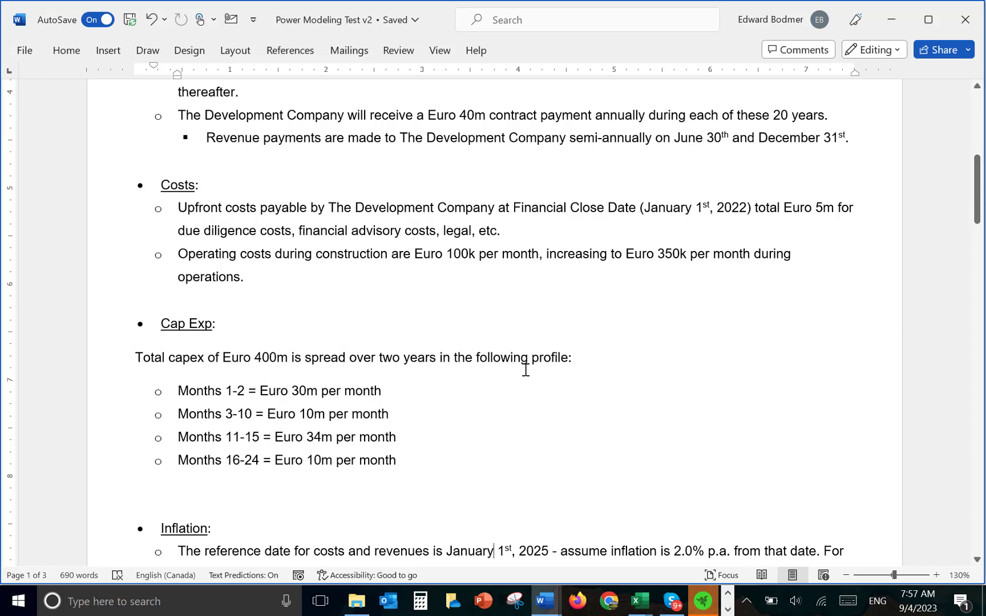
click(473, 495)
key(Down)
key(Down)
key(Down)
key(Down)
key(Down)
key(Down)
key(Down)
key(Down)
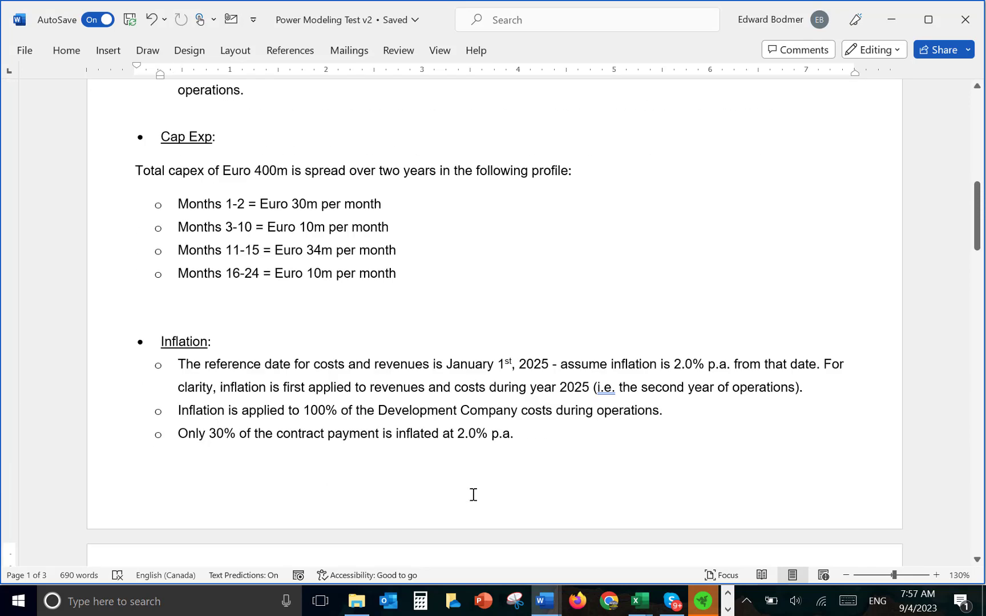
key(Up)
key(Up)
key(Up)
key(Up)
key(Up)
key(Up)
key(Up)
key(Up)
key(Up)
key(Up)
key(Up)
key(Up)
key(Up)
key(Up)
key(Up)
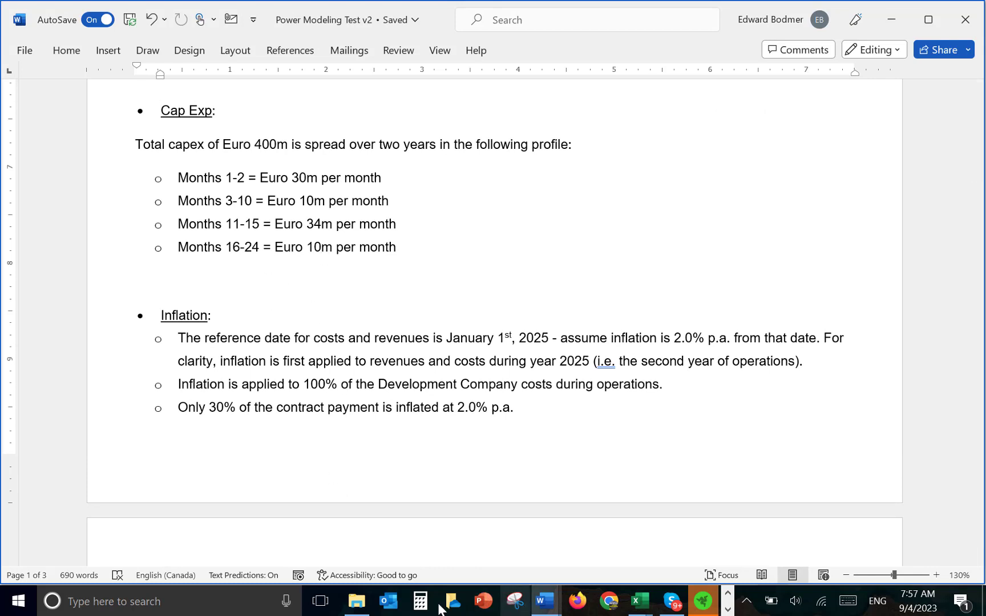
Switch back to the Semi Annual File workbook and check the row 15 spending month by month through month 25 against the brief.
click(639, 601)
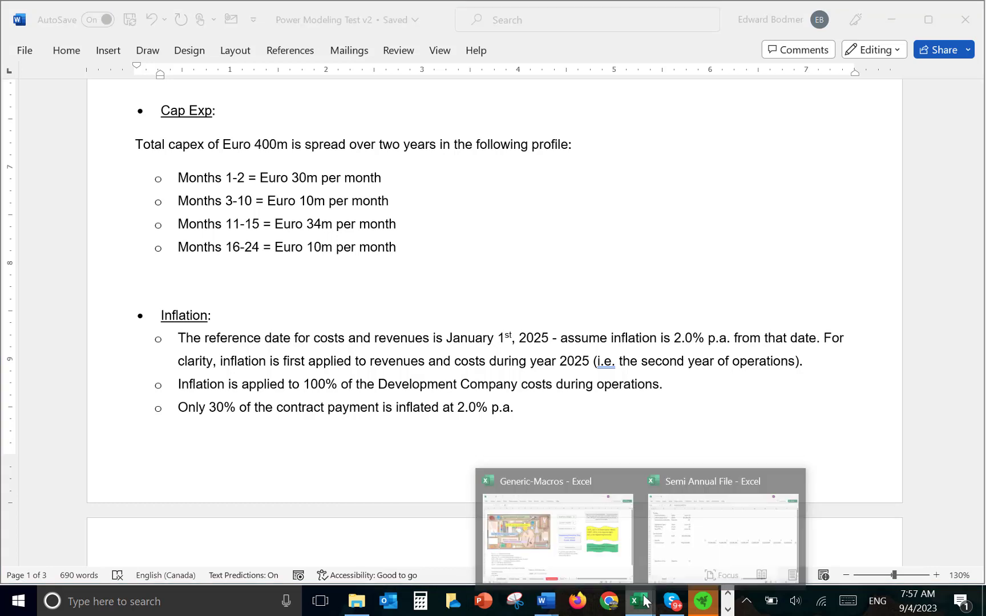
click(722, 544)
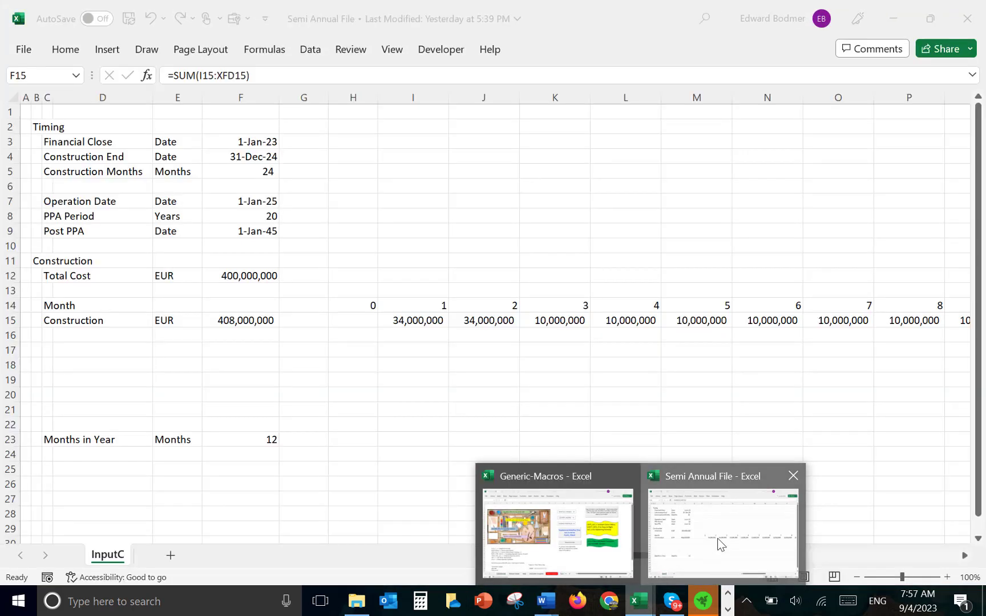
click(427, 329)
key(Up)
key(Right)
key(Right)
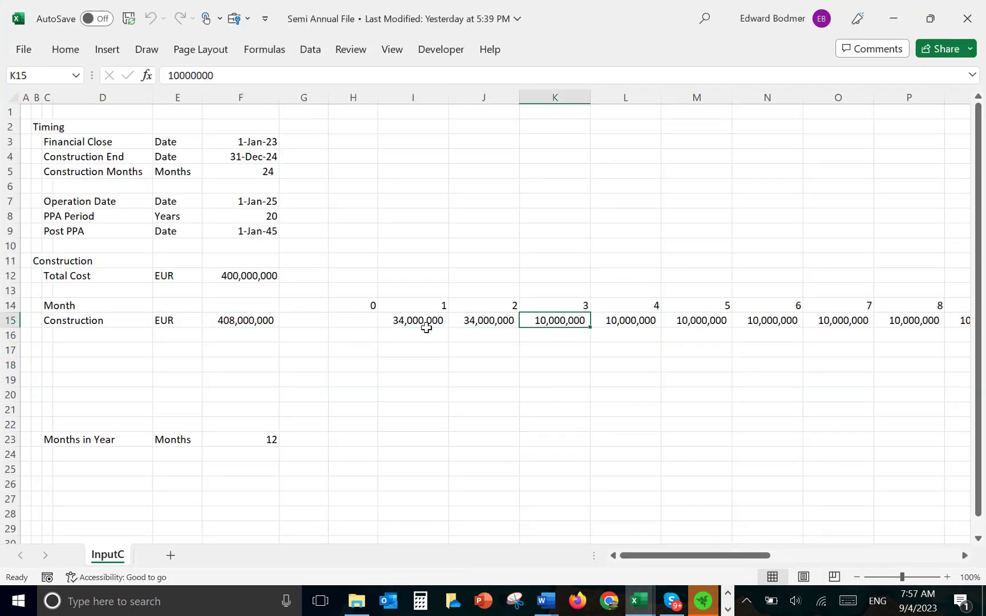
key(Right)
key(Right)
key(Right)
key(Right)
key(Right)
key(Right)
key(Right)
key(Right)
key(Right)
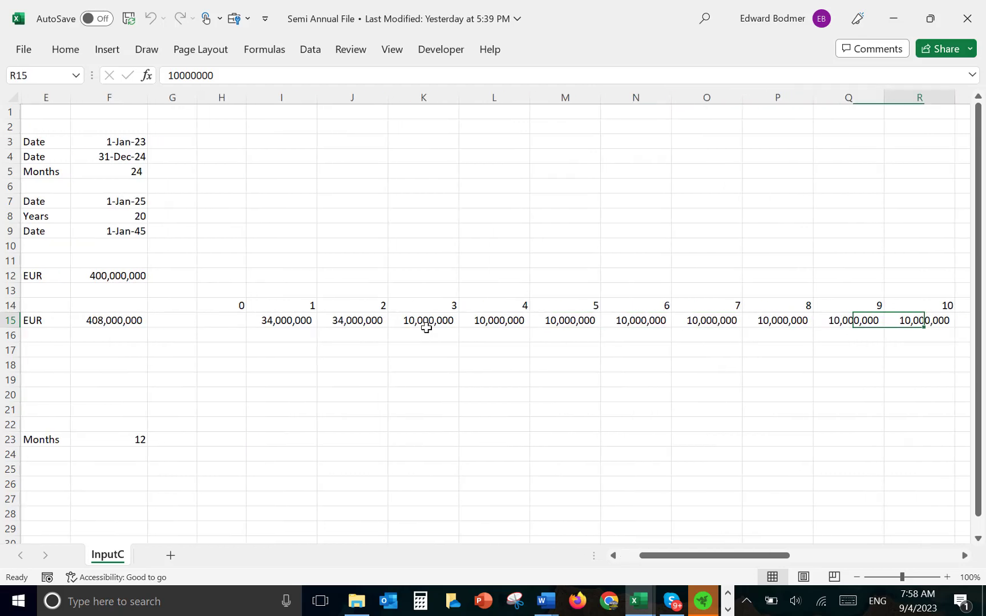
key(Right)
key(Right)
key(Right)
key(Right)
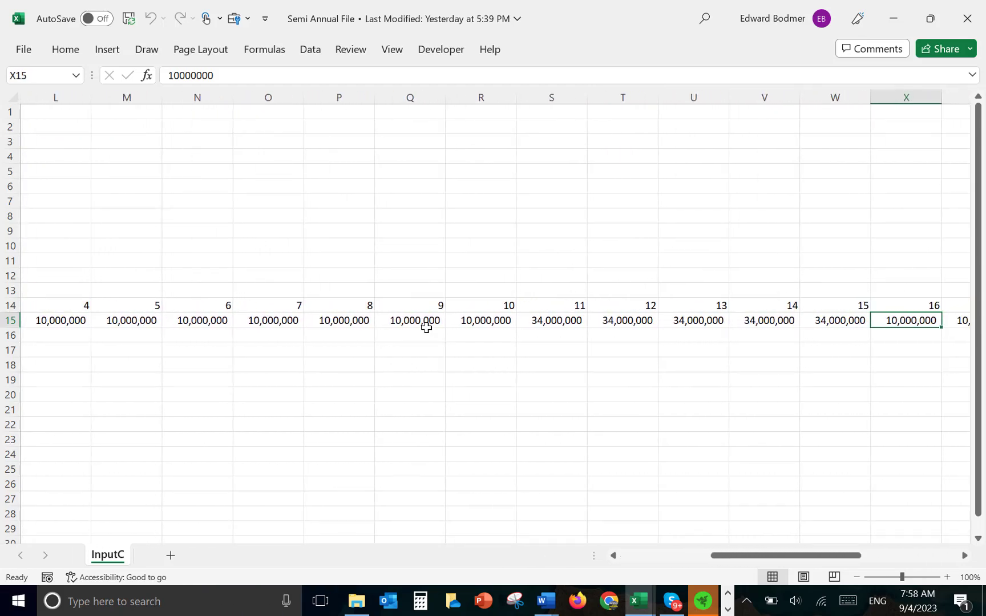
key(Right)
key(Right)
key(Right)
key(Right)
key(Right)
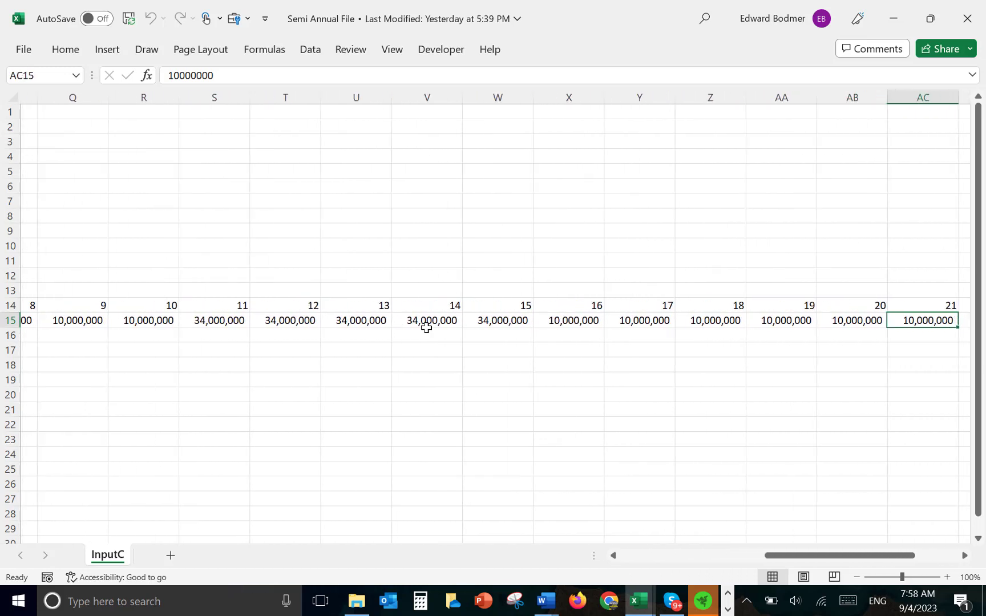
key(Right)
key(Right)
key(Right)
key(Right)
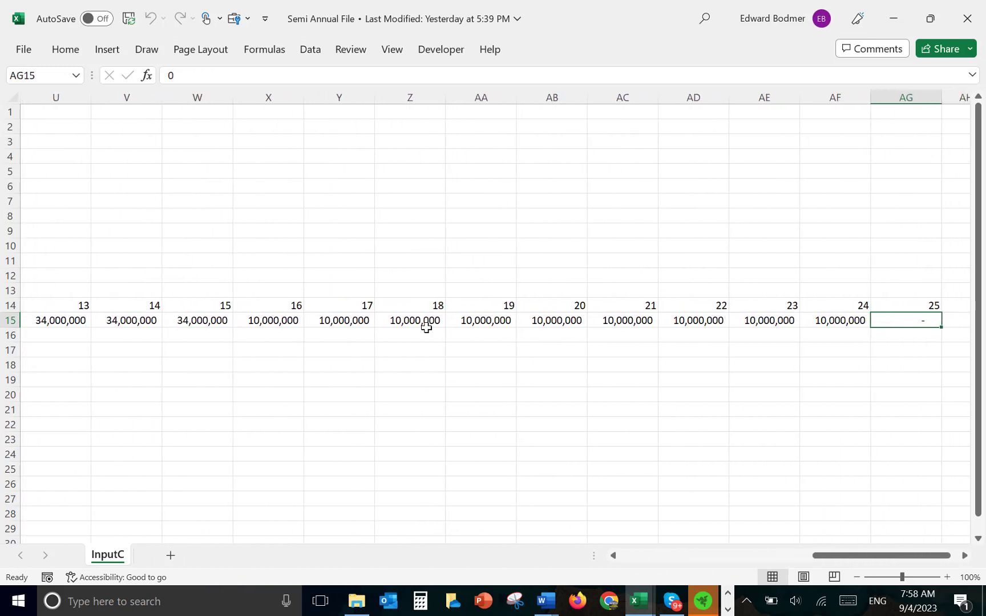
Format the Total Cost value in F12 with the same thousands-separated number format as the construction total in F15.
key(Left)
key(Left)
key(Left)
key(Left)
key(Left)
key(Left)
key(Left)
key(Left)
key(Left)
key(Left)
key(Left)
key(Left)
key(Left)
key(Left)
key(Left)
key(Left)
key(Left)
key(Left)
key(Left)
key(Left)
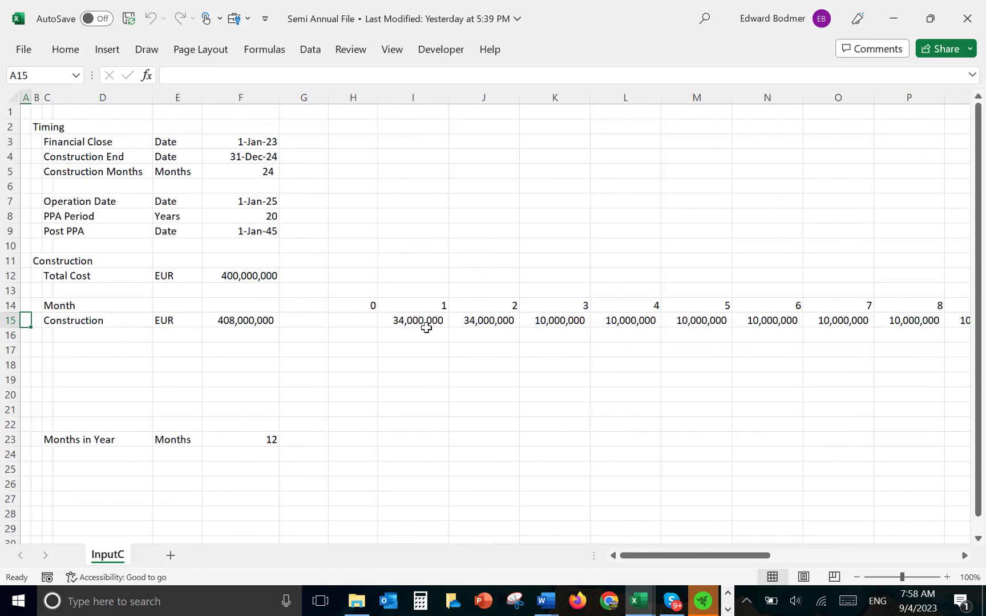
key(Up)
key(Up)
key(Up)
key(Up)
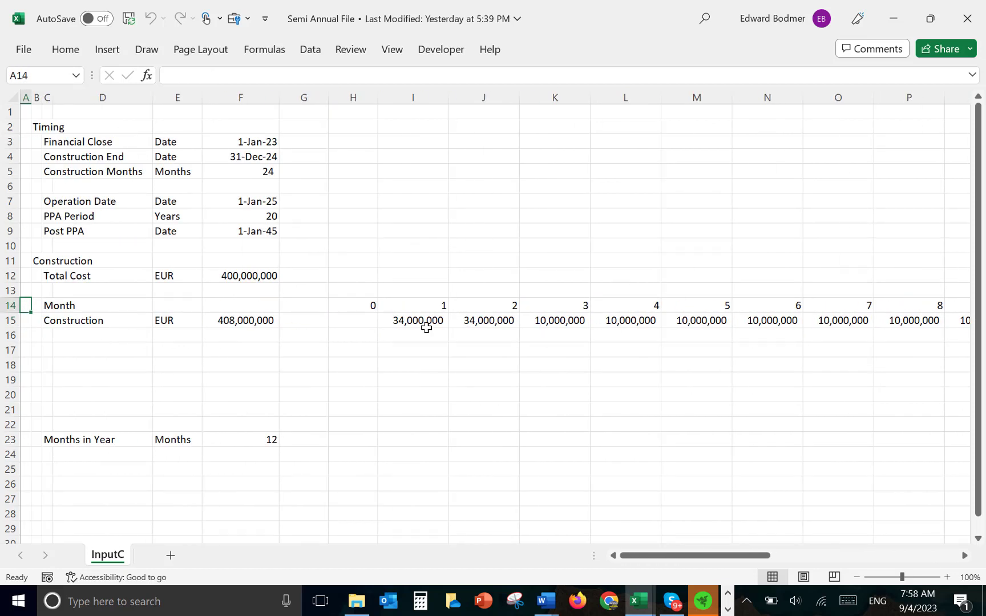
key(Down)
key(Right)
key(Right)
key(Right)
key(Right)
key(Right)
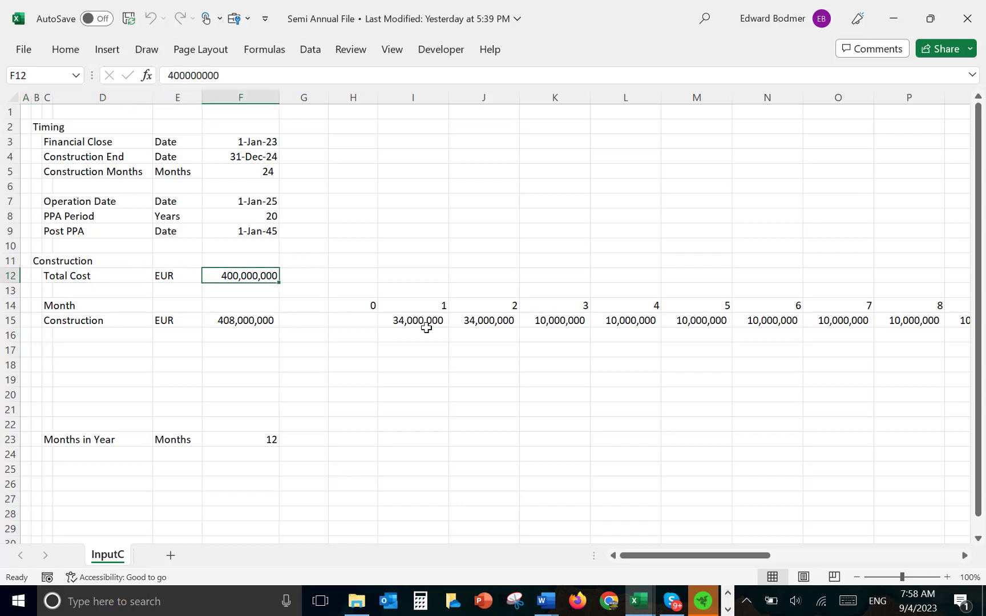
key(ctrl+shift+1)
key(Left)
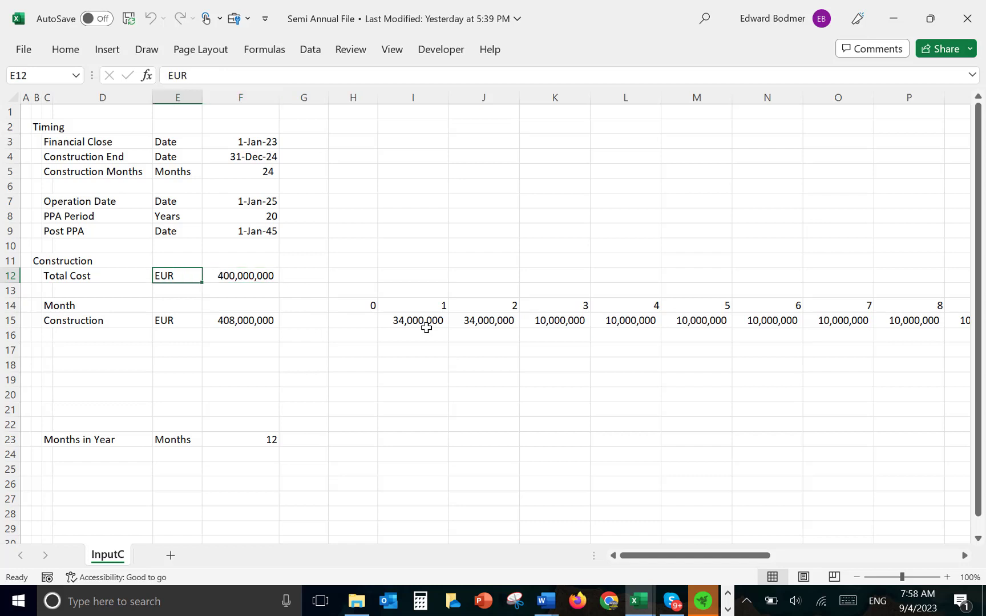
Switch to the Power Modeling Test v2 document in Word and read the Dates, Revenues and Costs assumptions.
key(Down)
key(Down)
key(Down)
key(Down)
key(Left)
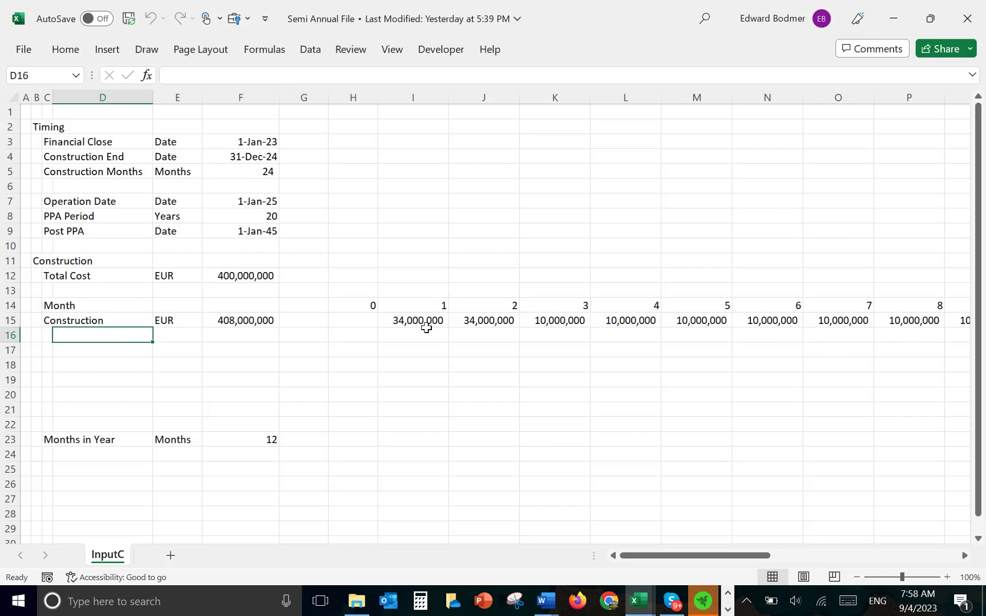
key(Down)
key(Left)
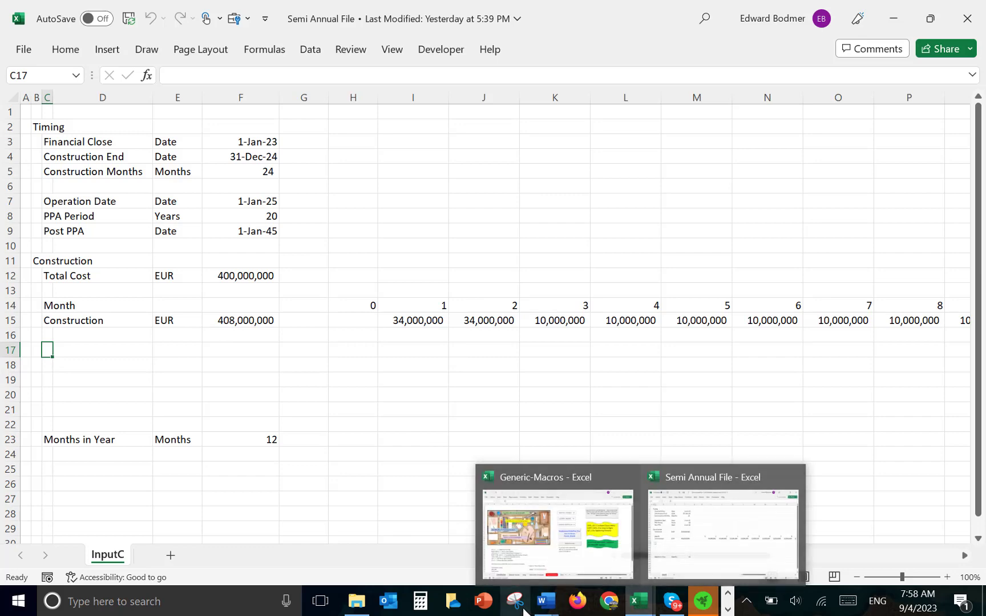
click(545, 605)
click(268, 537)
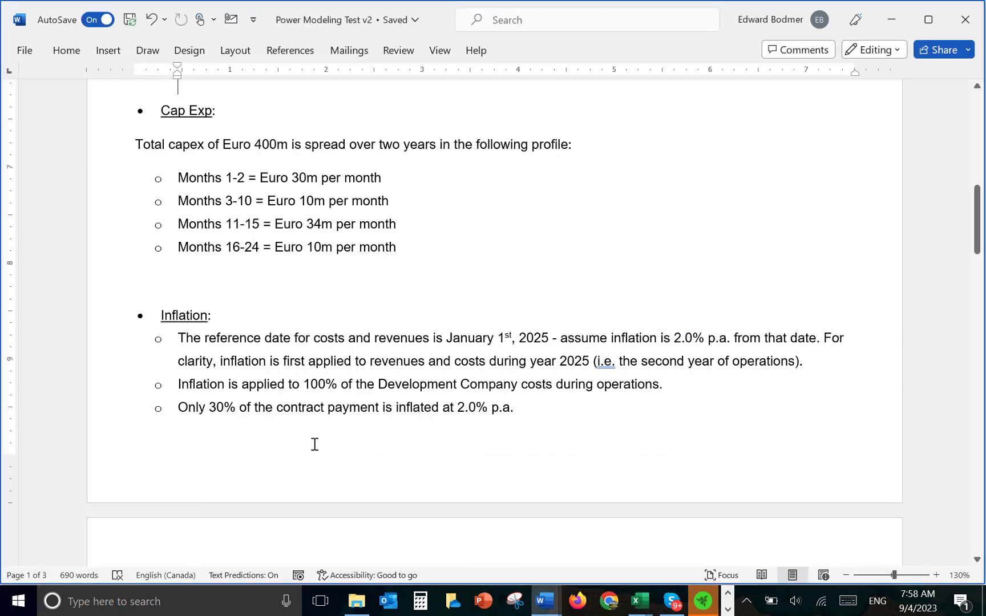
scroll(314, 444, up, 8)
scroll(314, 444, up, 3)
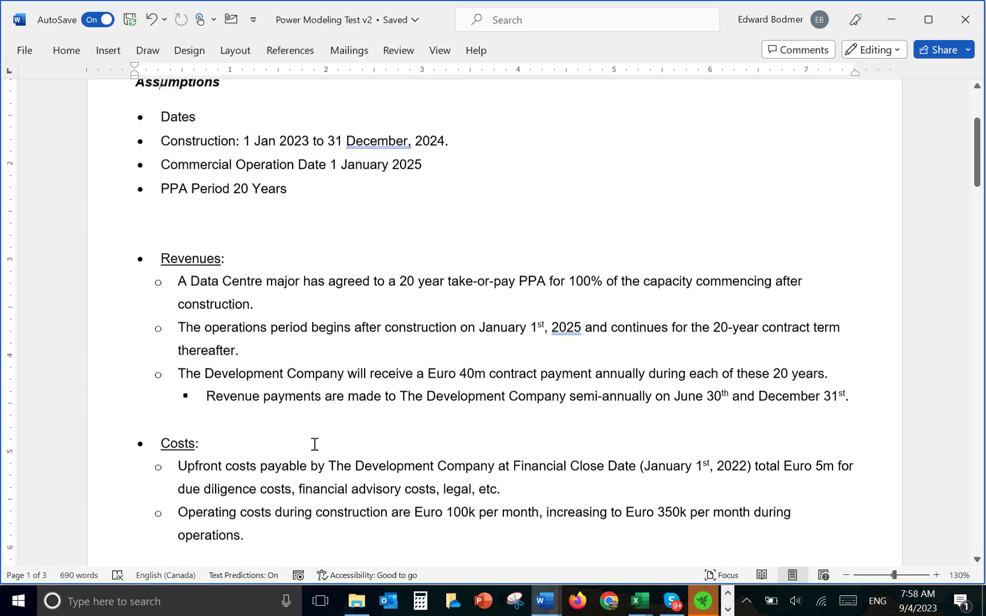
key(Down)
key(Down)
key(Down)
key(Down)
key(Down)
key(Down)
key(Down)
key(Down)
key(Down)
key(Down)
key(Down)
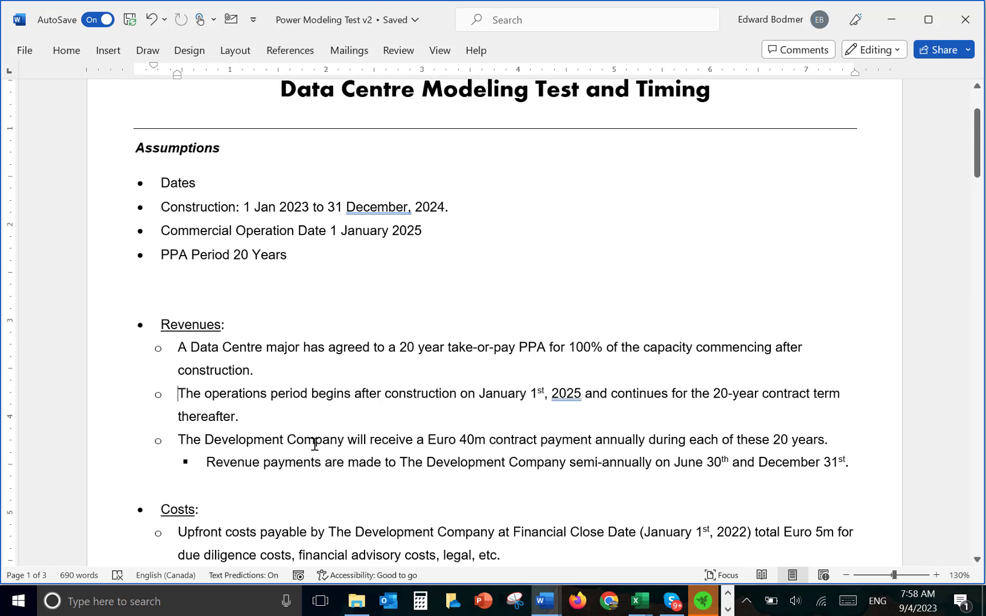
key(Up)
key(Down)
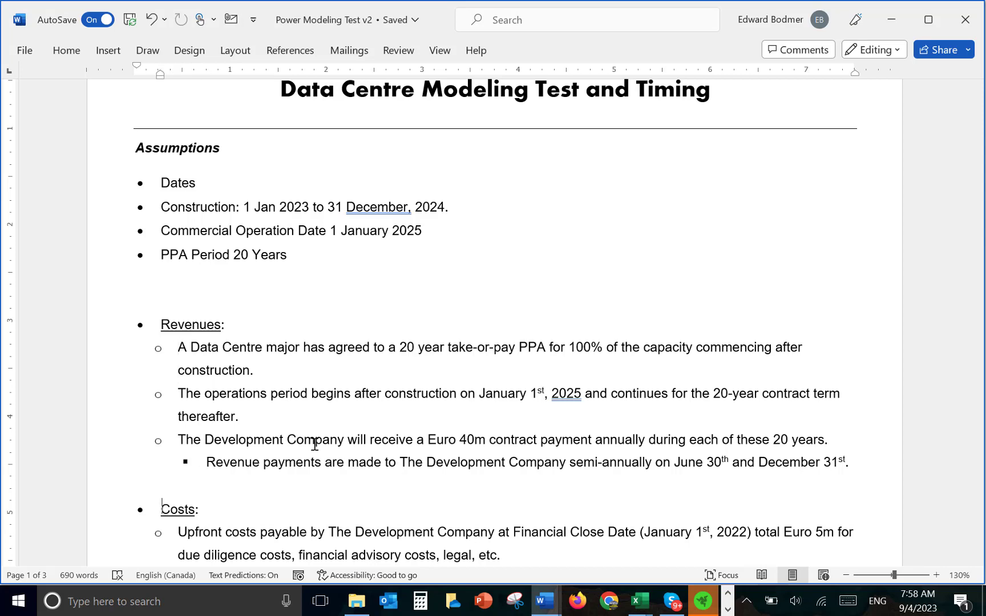
scroll(314, 444, down, 3)
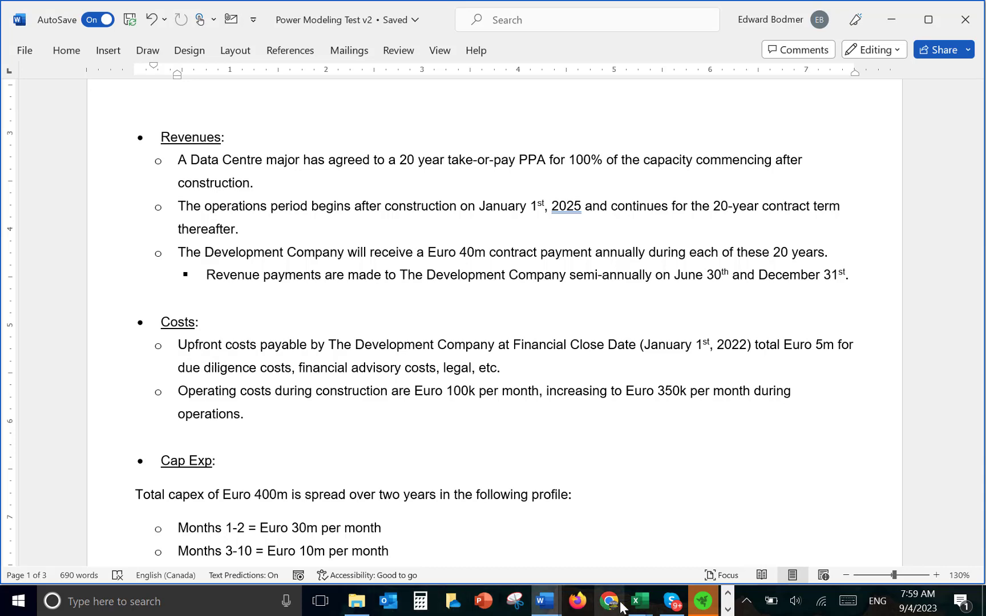
Switch back to the Semi Annual File workbook and label row 16 "Other Due Diligence" in C16 with the unit EUR in E16.
click(640, 601)
click(712, 534)
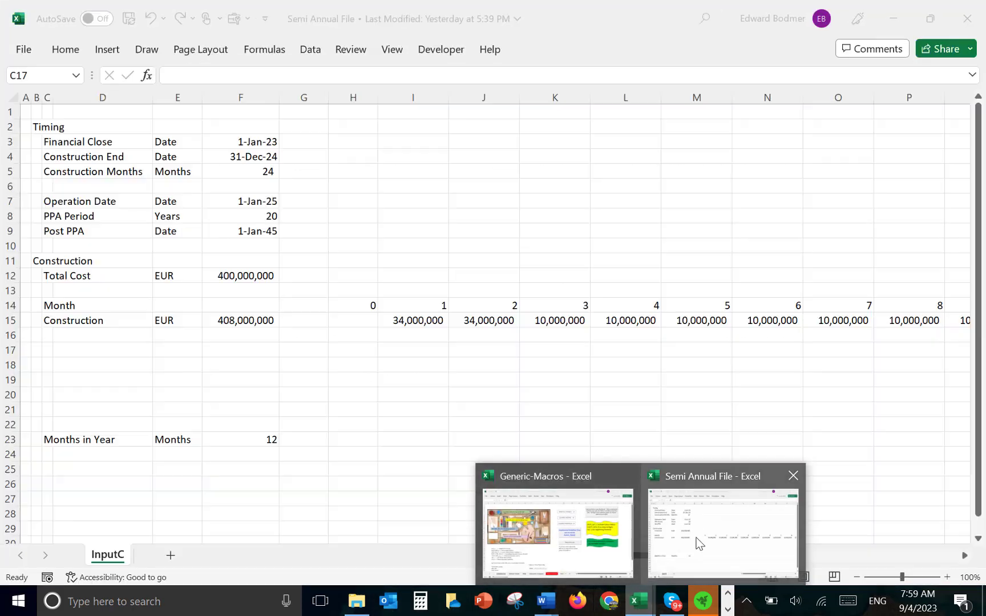
click(91, 347)
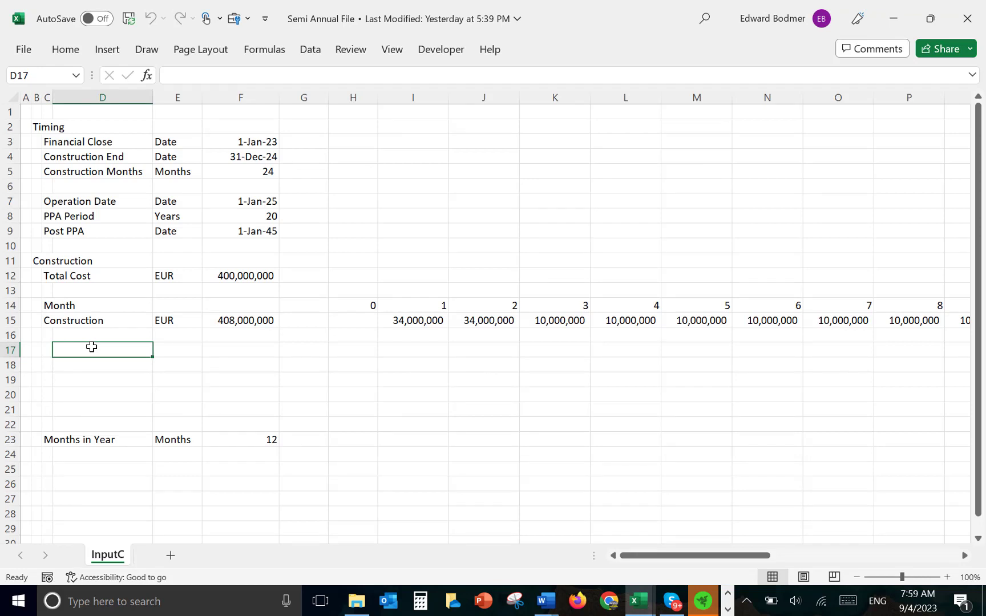
key(Left)
key(Up)
text(Other Du)
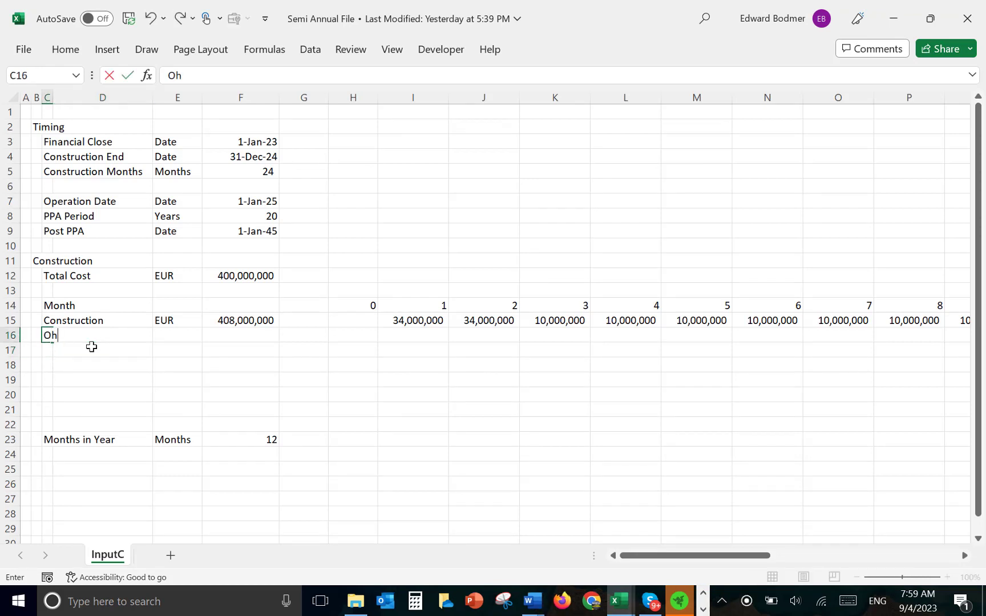
text(e Diligence)
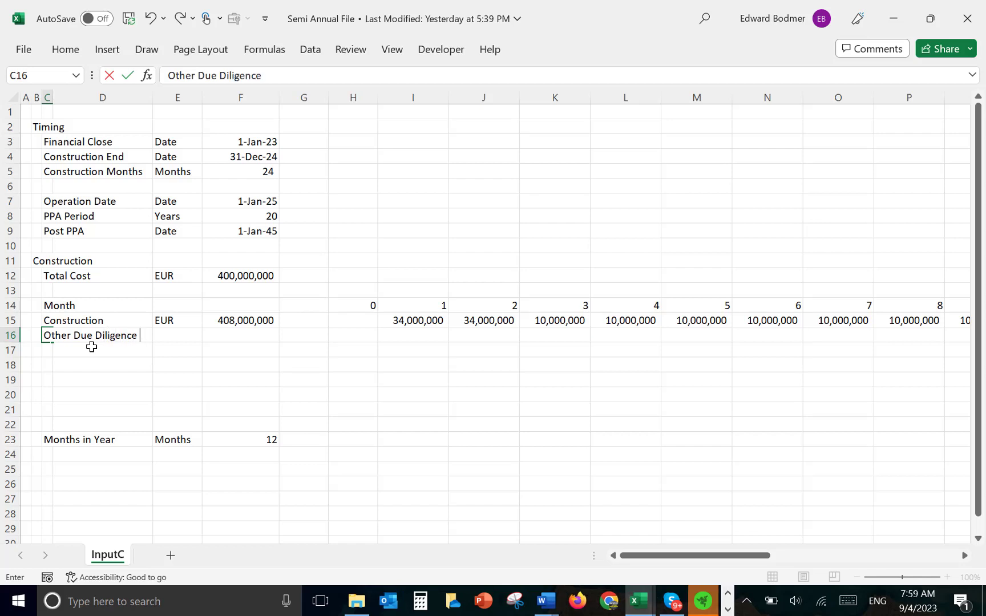
key(ctrl+Return)
key(Right)
key(Right)
text(EUR)
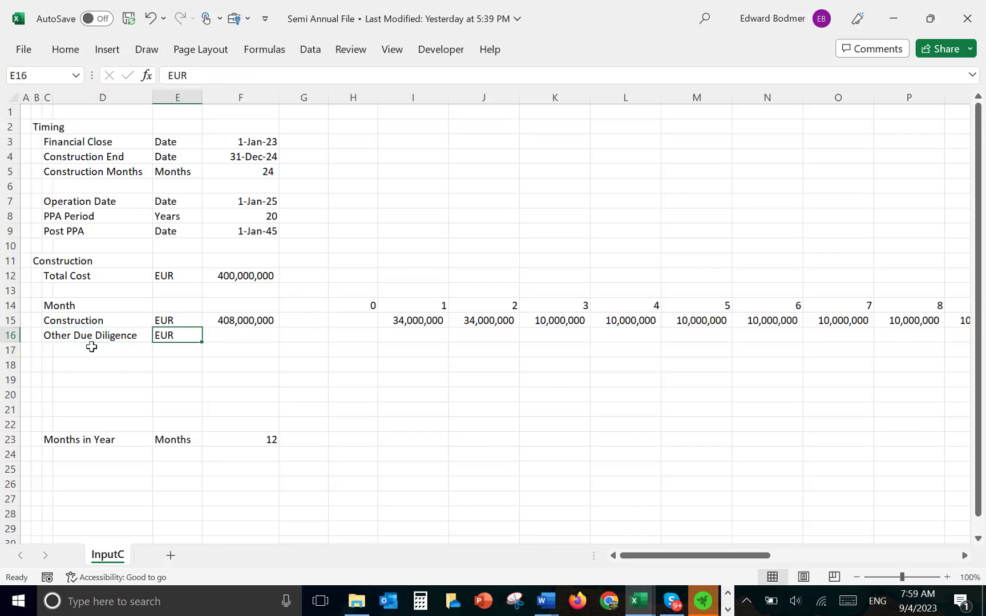
Enter 5,000,000 as the month 1 Other Due Diligence cost in I16.
key(Right)
key(Right)
key(Right)
key(Right)
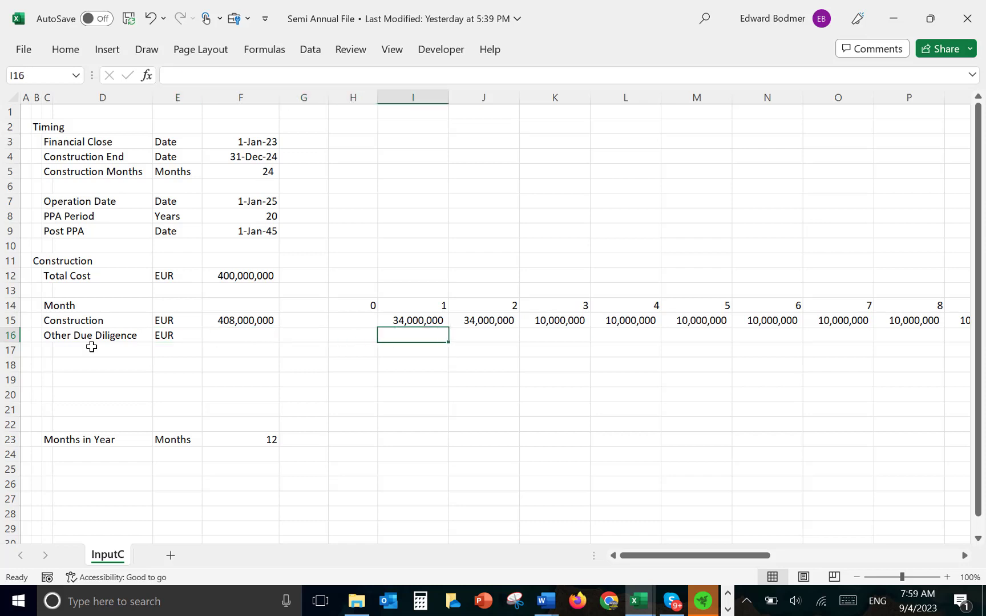
text(5,000,)
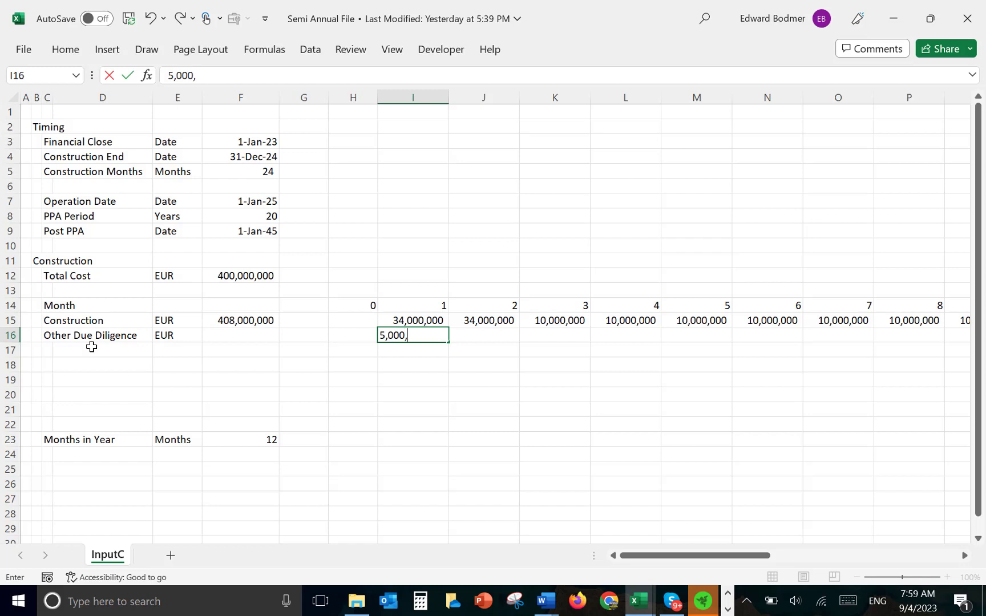
text(000)
key(Return)
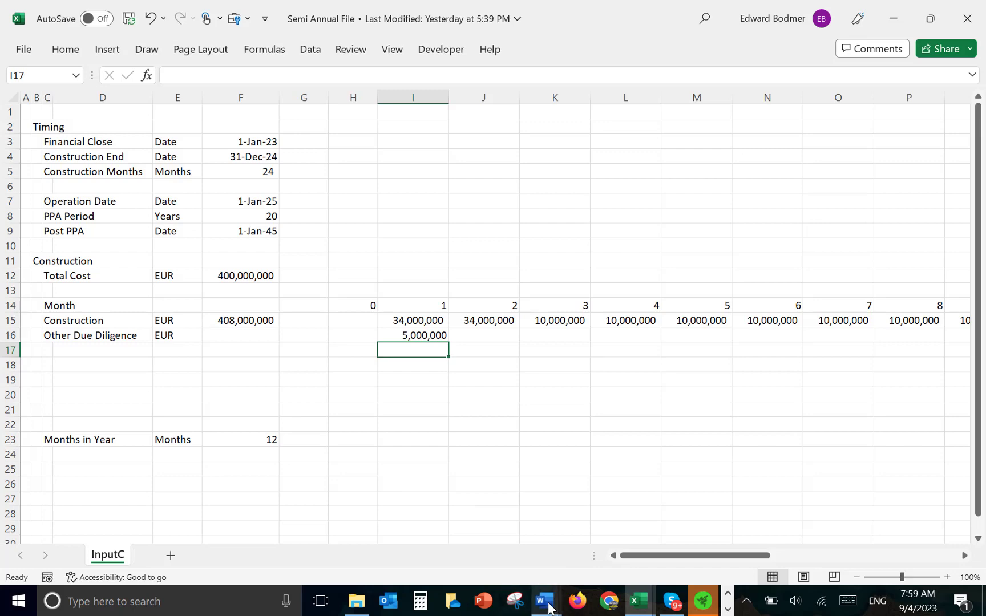
Reread the operating costs during construction in the Word brief and return to the Semi Annual File workbook.
mouse_move(547, 607)
click(293, 553)
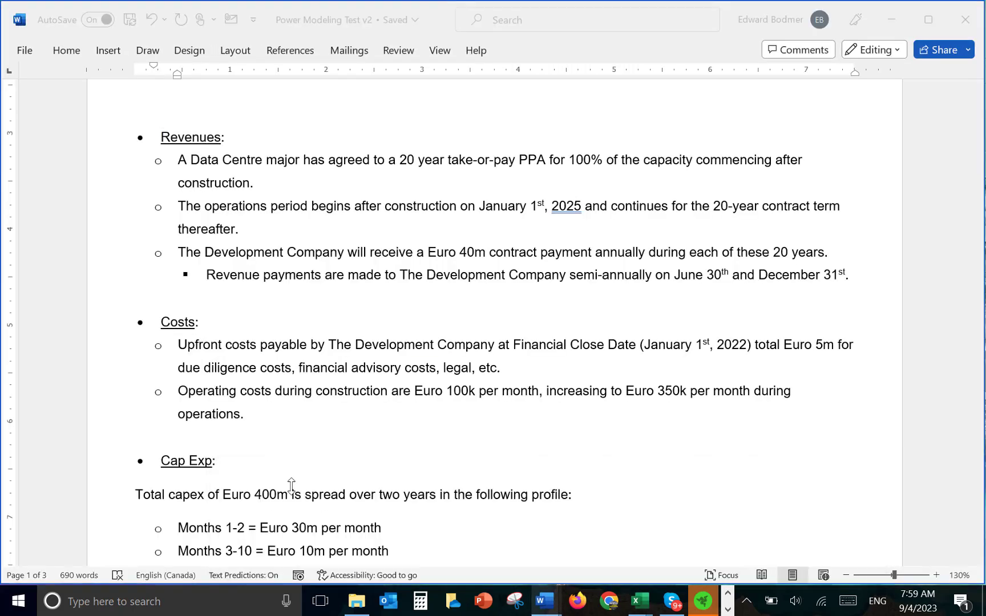
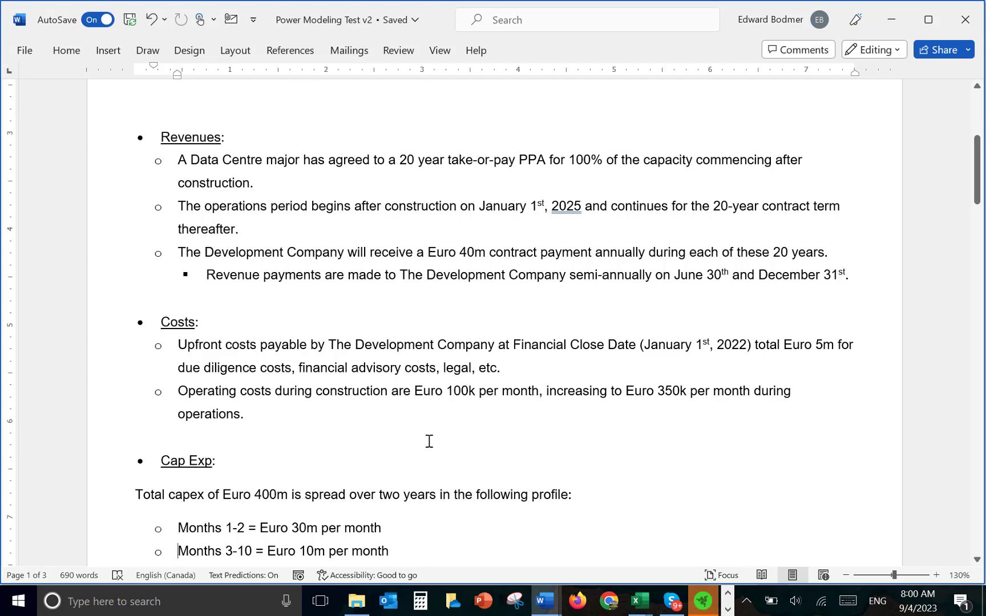
click(638, 604)
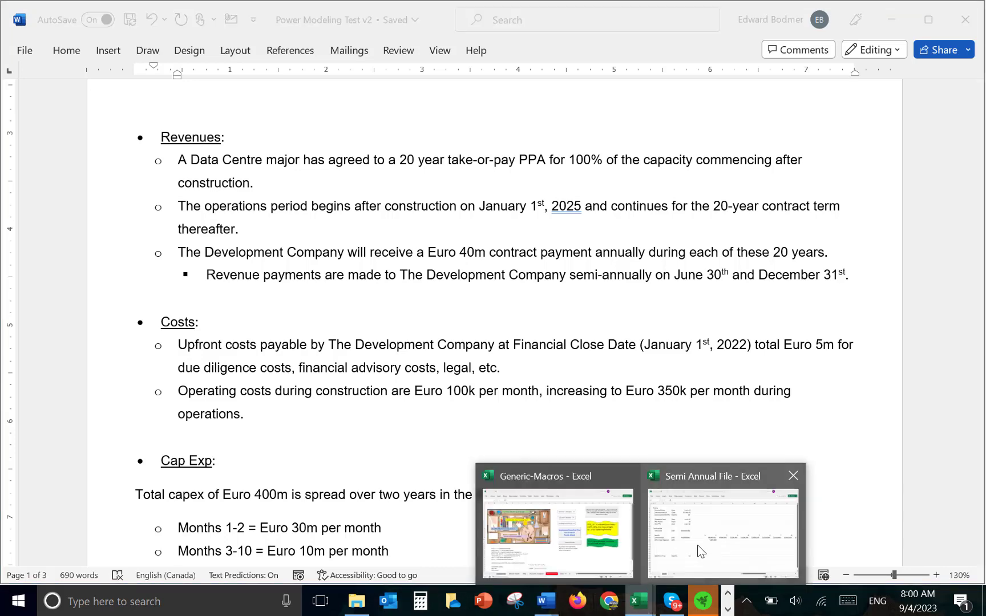
click(697, 544)
Label row 17 "Operating Cost During Construction" in C17 and widen column D so the label fits.
key(Left)
key(Left)
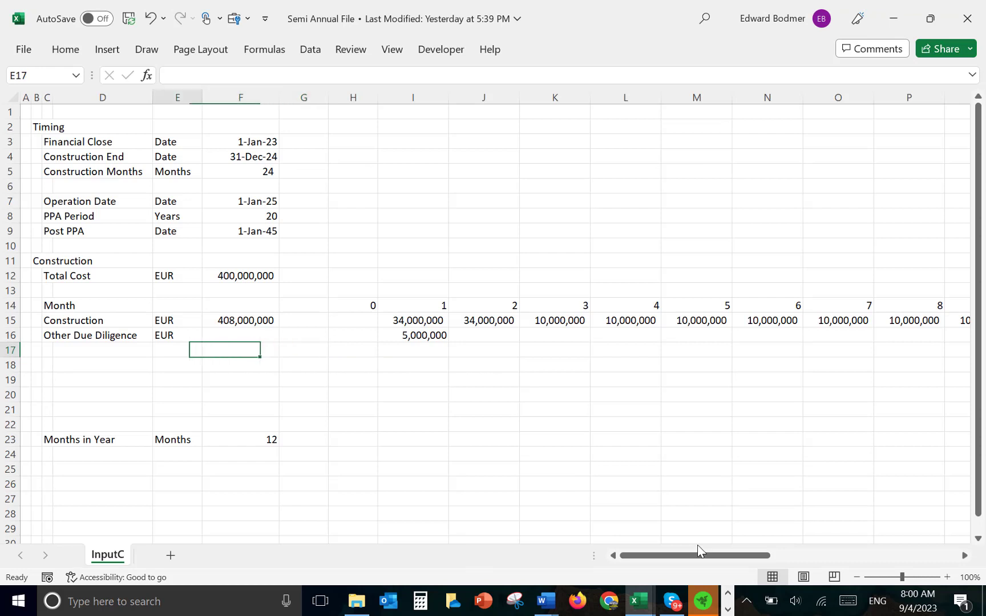
key(Left)
key(Left)
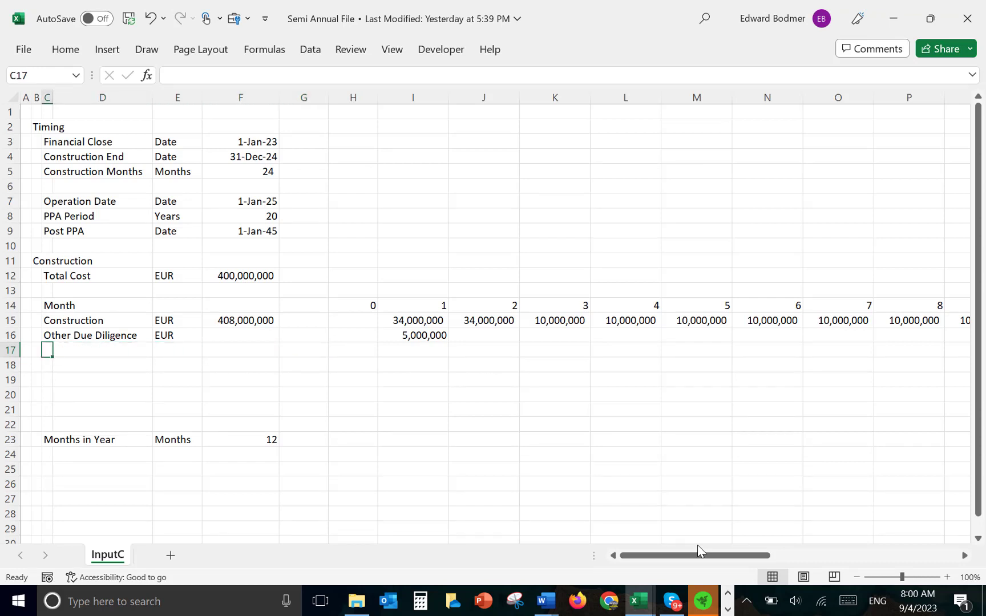
text(Operating C)
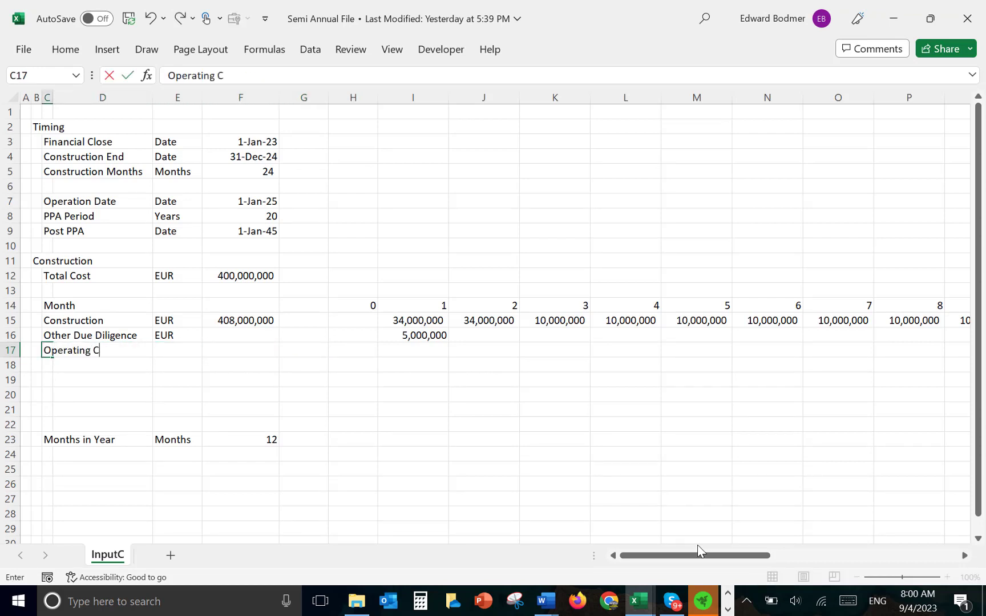
text(ost u)
key(BackSpace)
text(u)
key(BackSpace)
text(During )
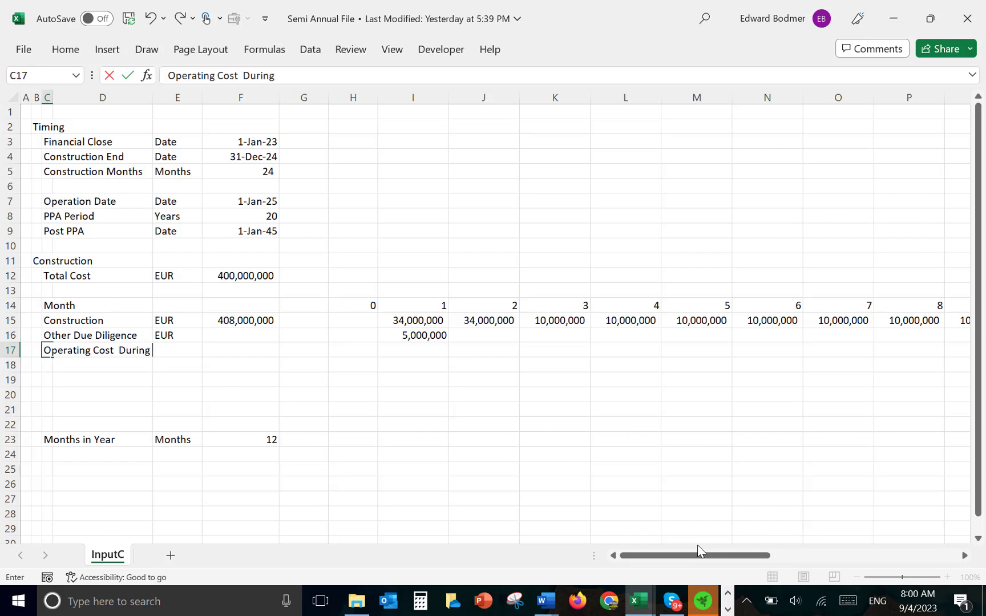
text(Construction)
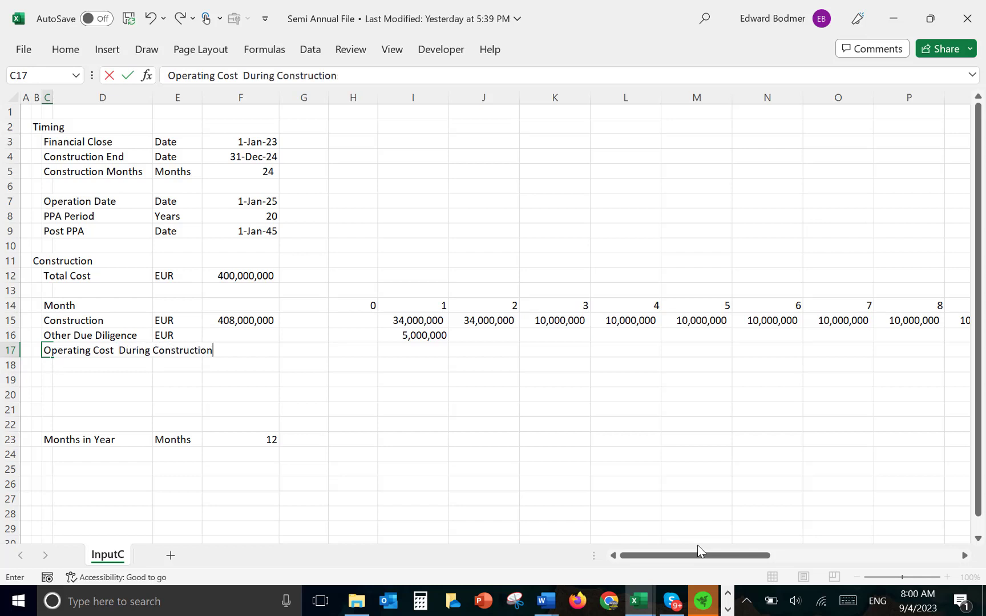
key(Return)
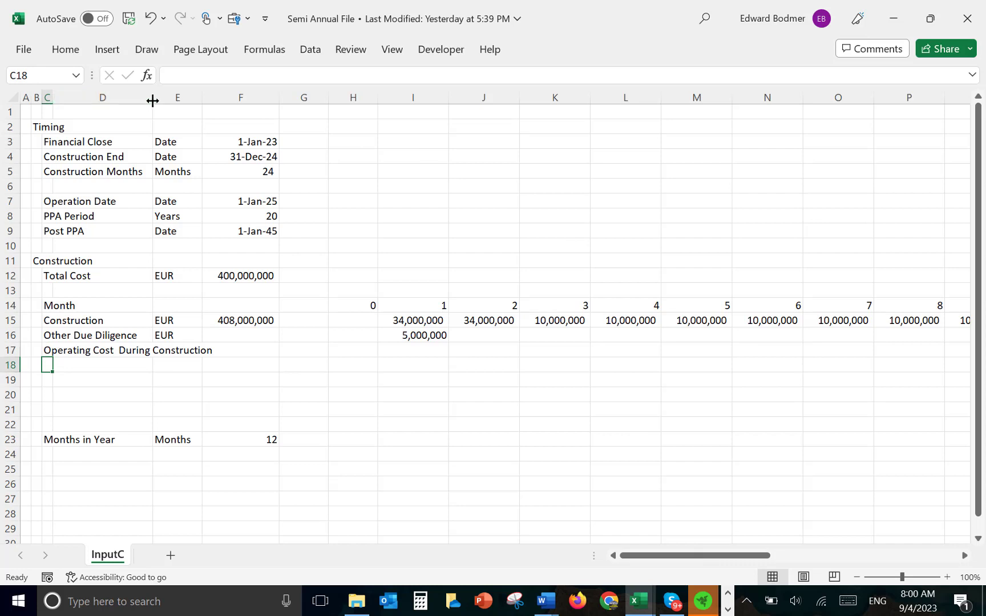
drag(152, 100, 247, 103)
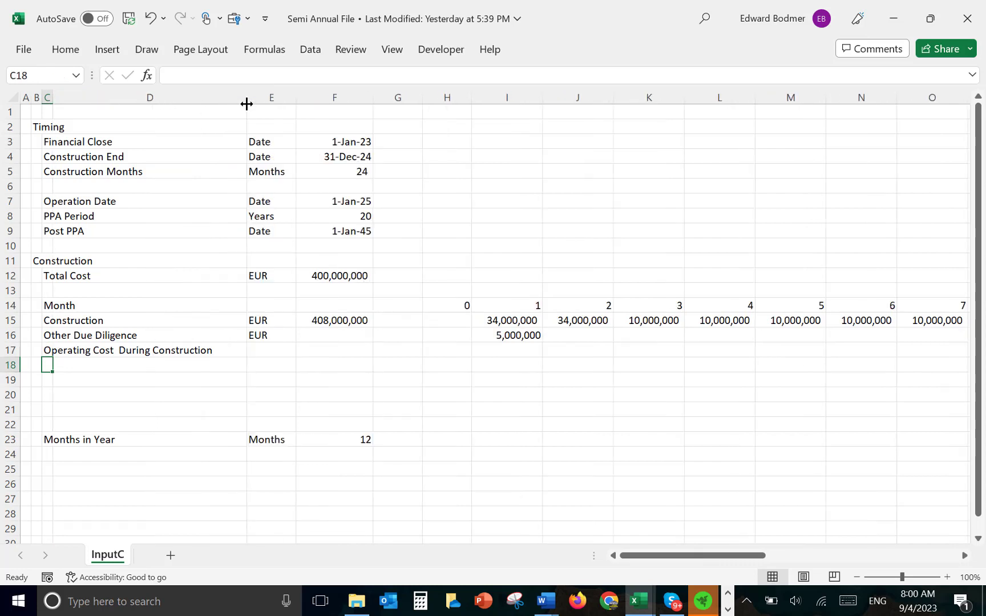
Enter EUR in E17 as the unit of the Operating Cost During Construction row.
key(Up)
key(Right)
key(Right)
key(Left)
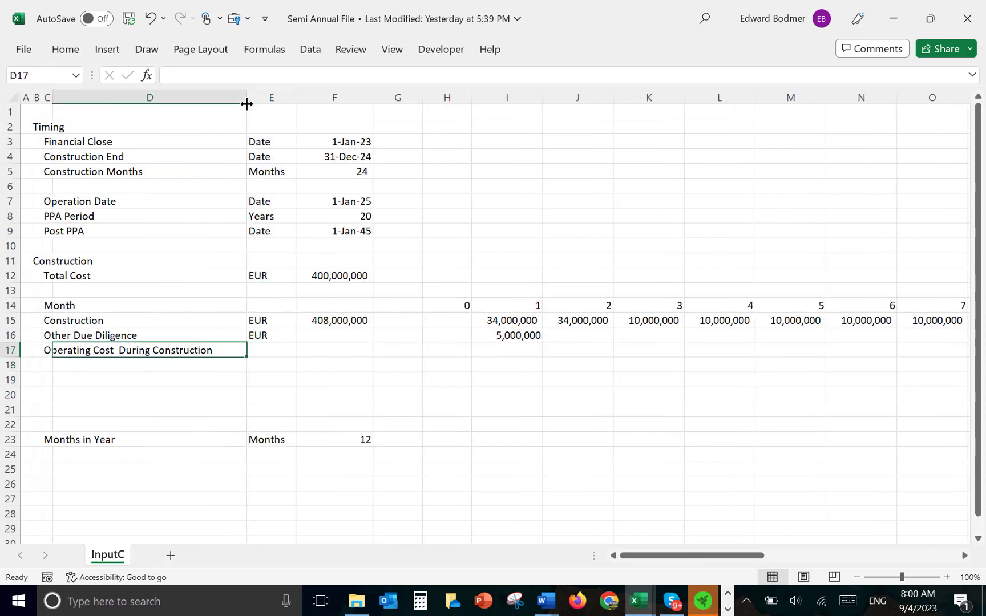
key(Left)
key(Right)
key(Right)
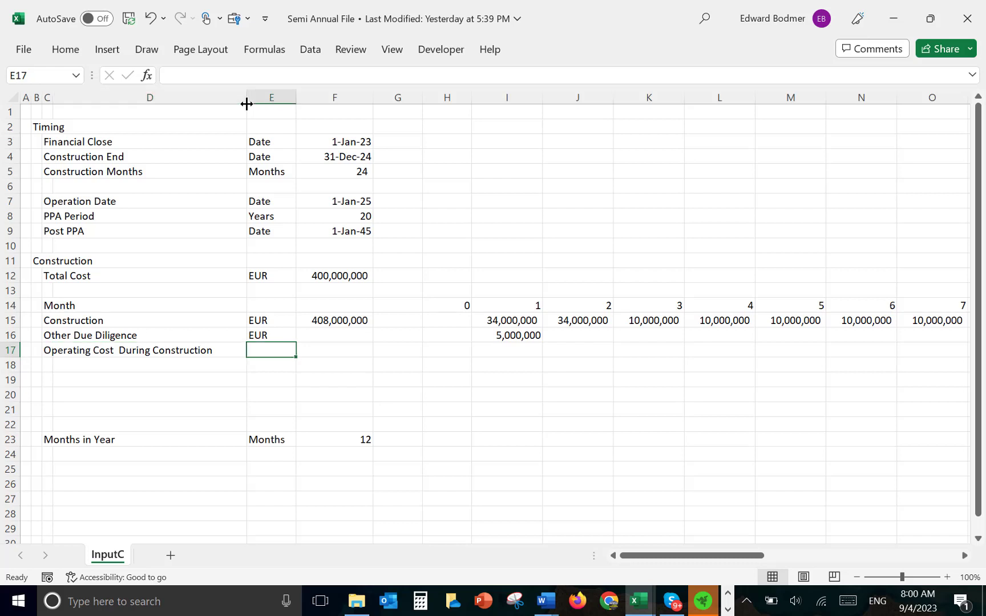
text(EUR)
Enter 10,000 as the month 1 operating cost in I17 and apply the thousands-separated number format.
key(Right)
key(Right)
key(Right)
key(Right)
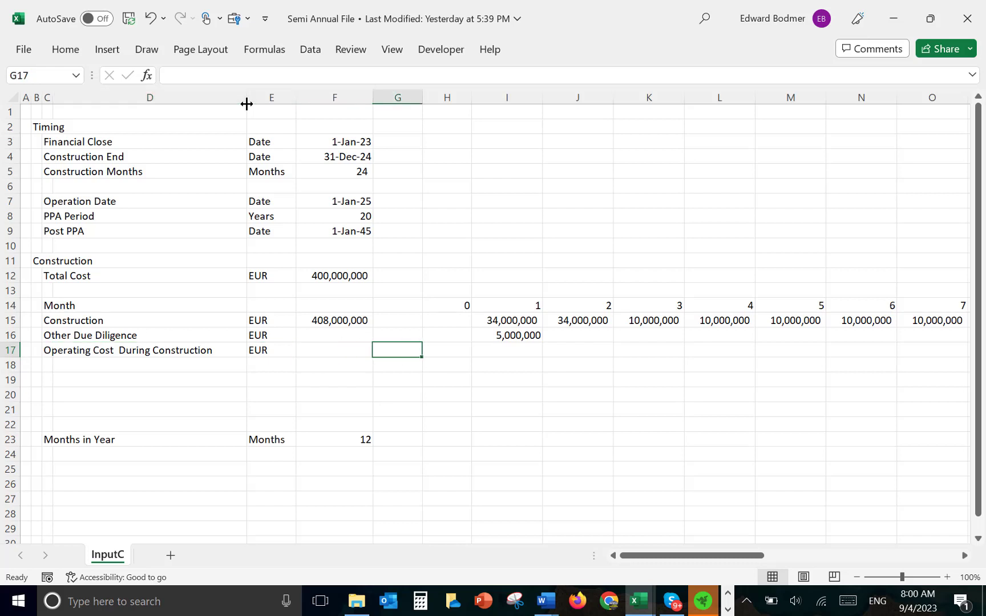
text(10)
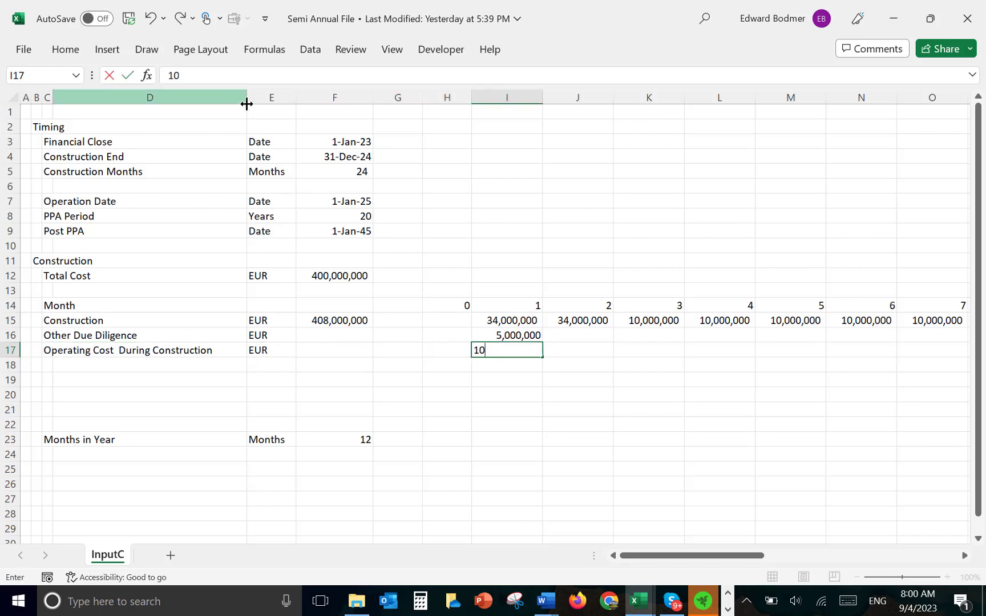
text(,000)
key(Return)
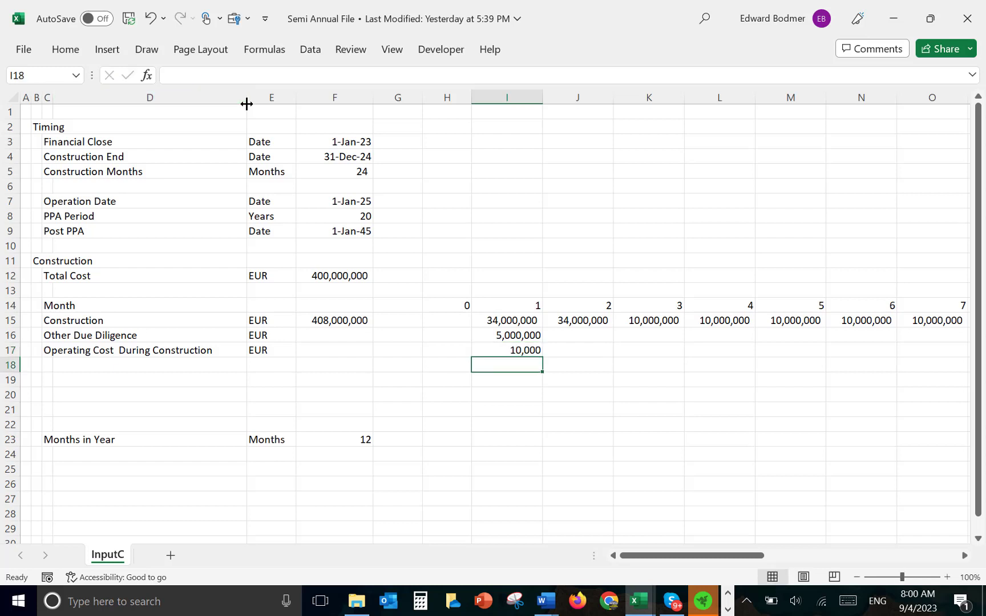
key(Up)
key(ctrl+shift+n)
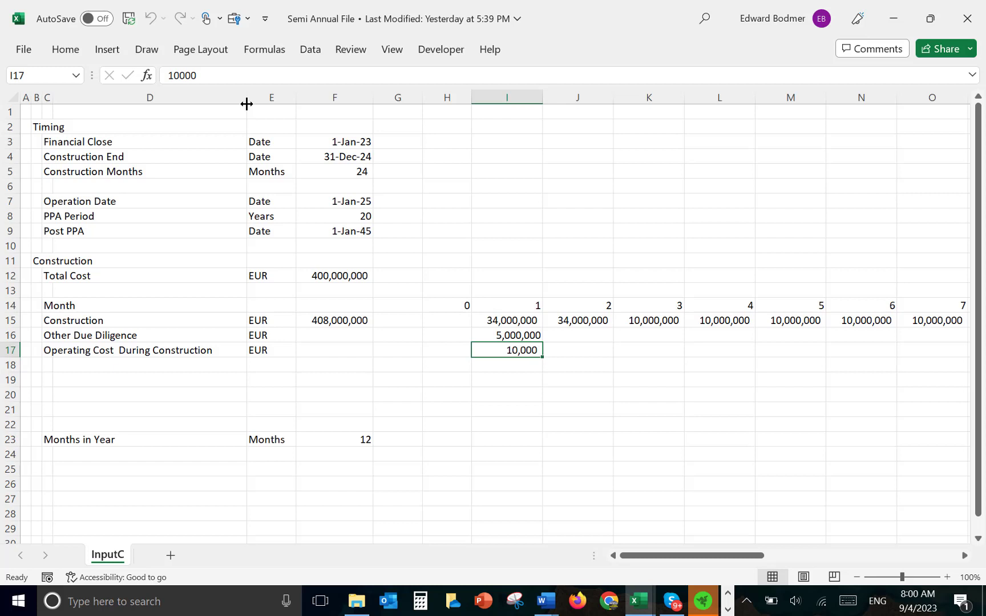
Copy the 10,000 operating cost across row 17 and apply the thousands-separated format to the due diligence cost in I16.
key(ctrl+shift+Right)
key(ctrl+r)
key(Up)
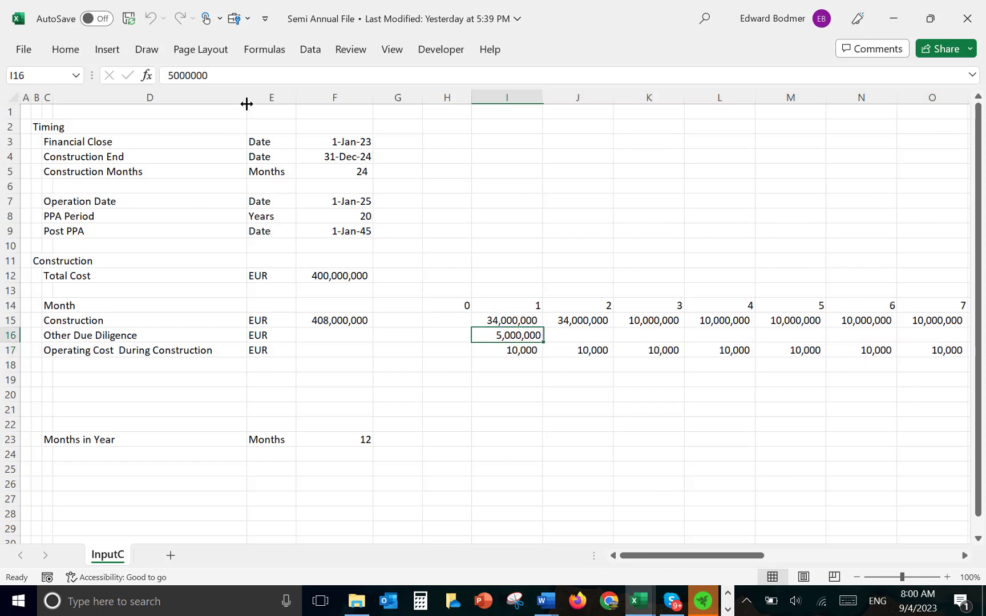
key(ctrl+shift+n)
Set the month 25 operating cost in AG17 to 0 and return to the start of row 17.
key(Down)
key(Right)
key(Right)
key(ctrl+Right)
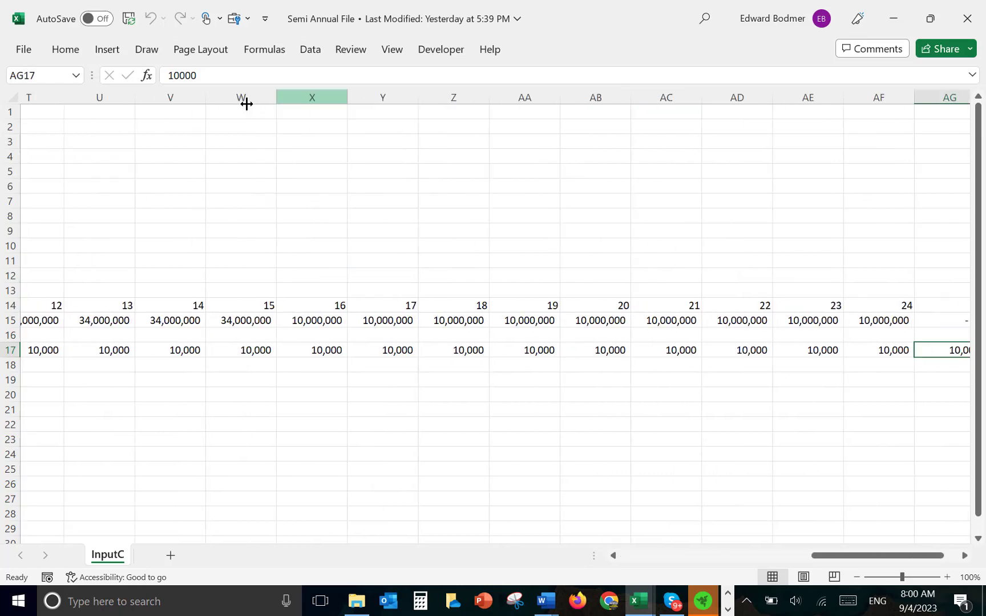
text(0)
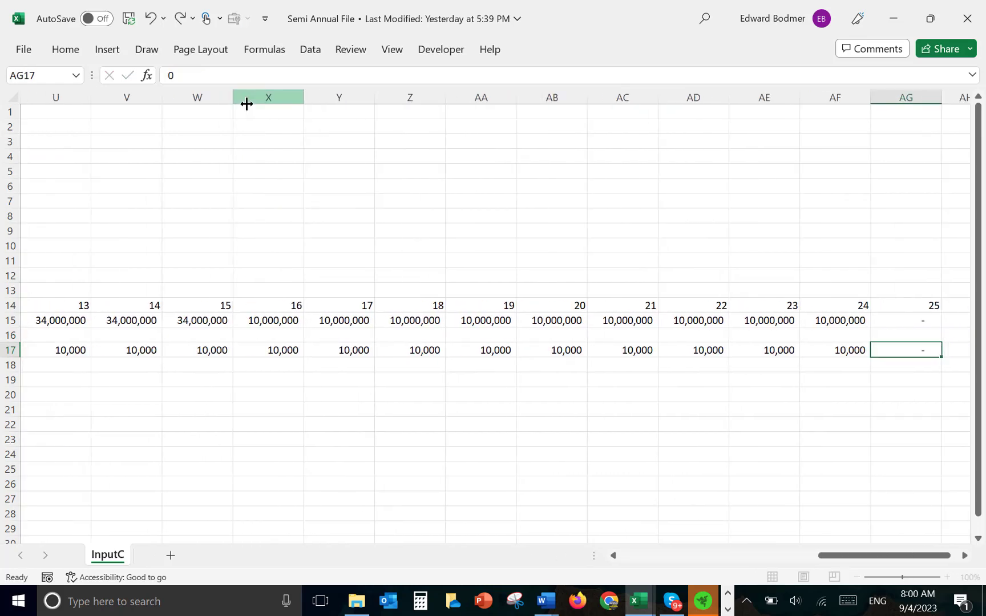
key(Left)
key(Left)
key(Left)
key(Left)
key(Left)
key(Left)
key(Left)
key(Left)
key(Left)
key(Left)
key(Left)
key(ctrl+Left)
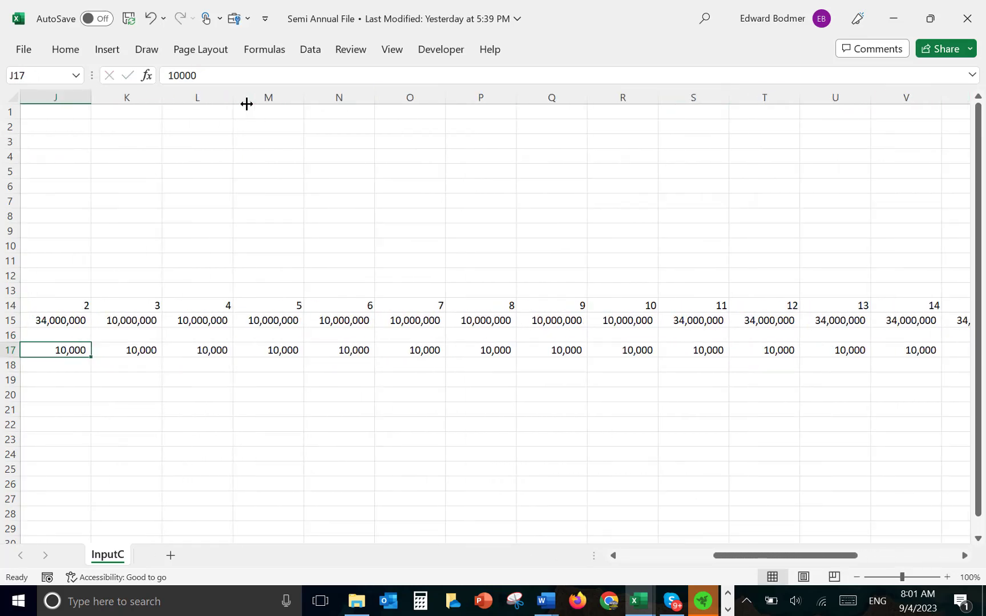
key(Home)
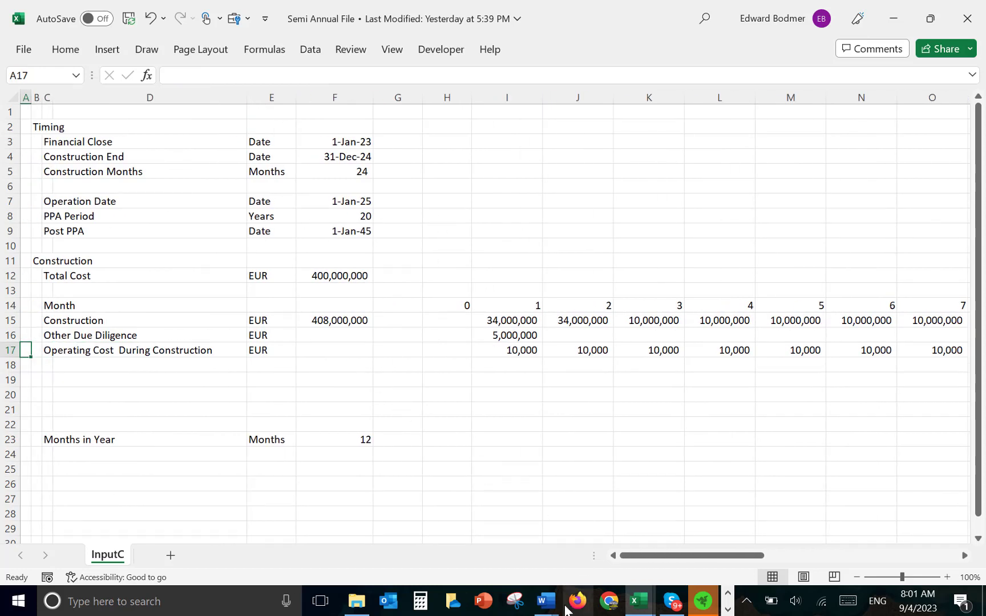
Recheck the monthly operating costs in the Power Modeling Test v2 Word brief and return to the Semi Annual File workbook.
click(545, 601)
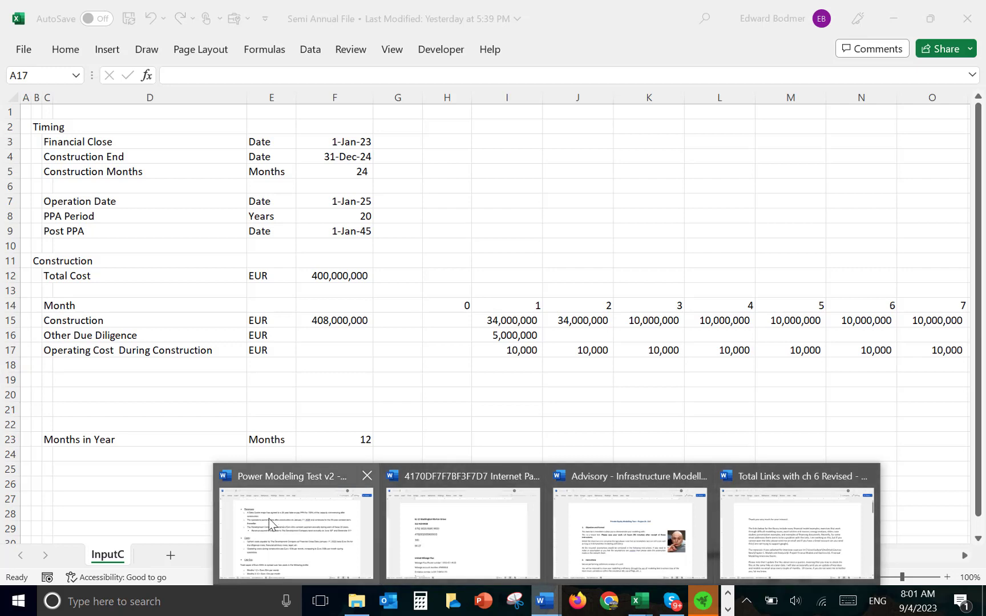
click(277, 529)
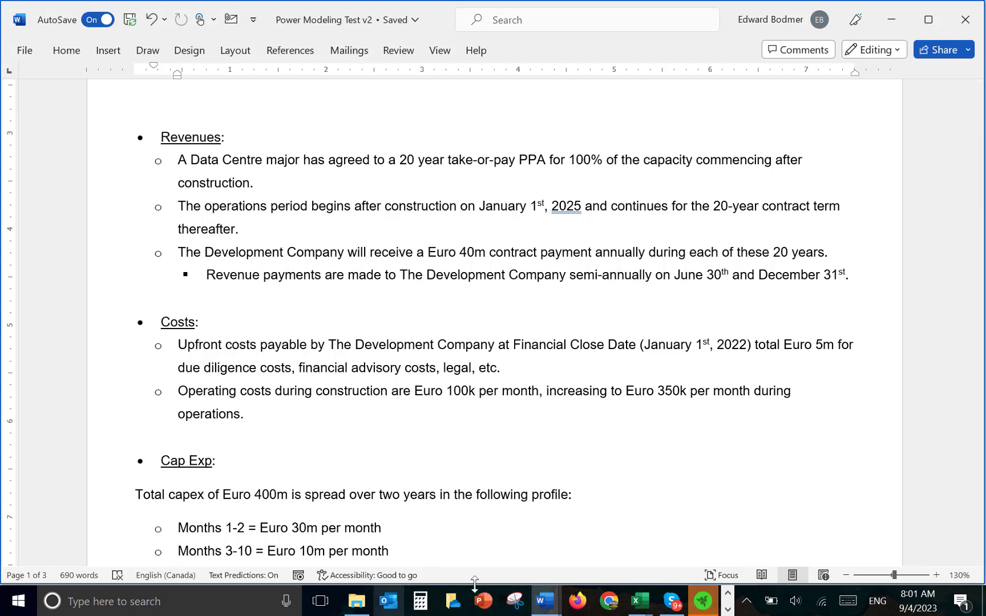
mouse_move(636, 605)
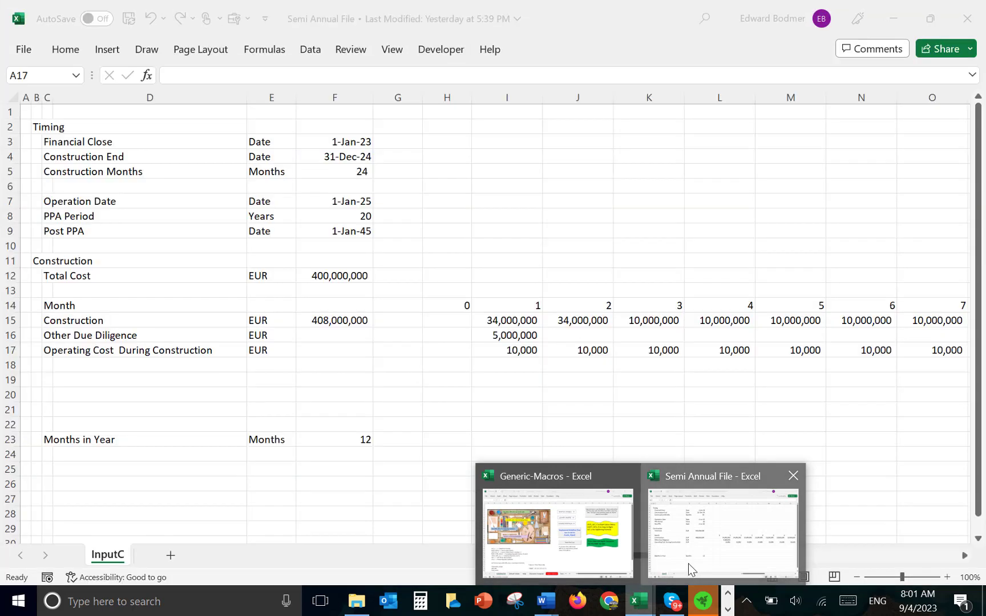
click(691, 568)
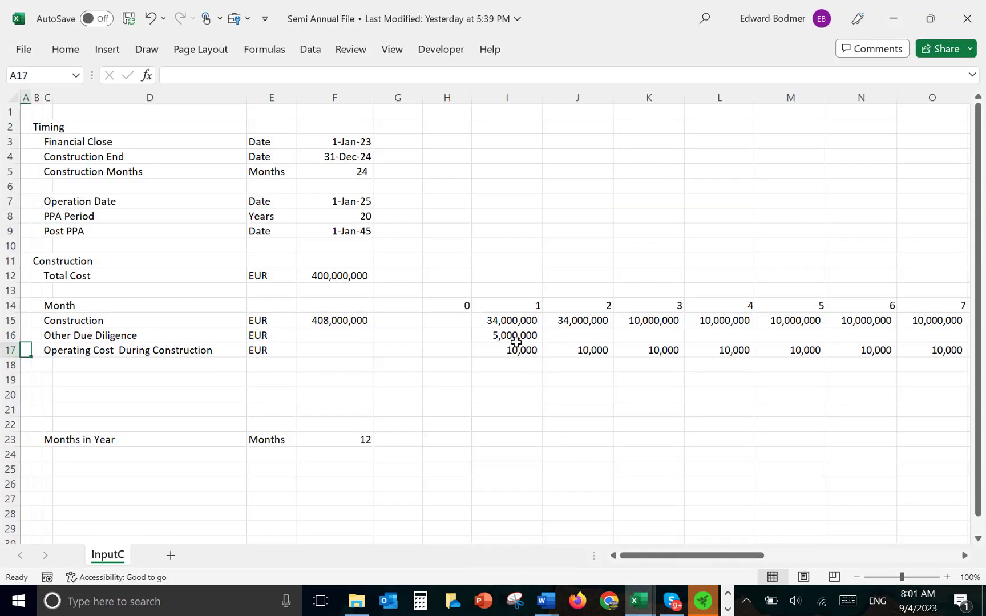
Set the month 1 operating cost in I17 to 100,000 and copy it across the monthly columns of row 17.
click(517, 337)
key(Down)
text(100)
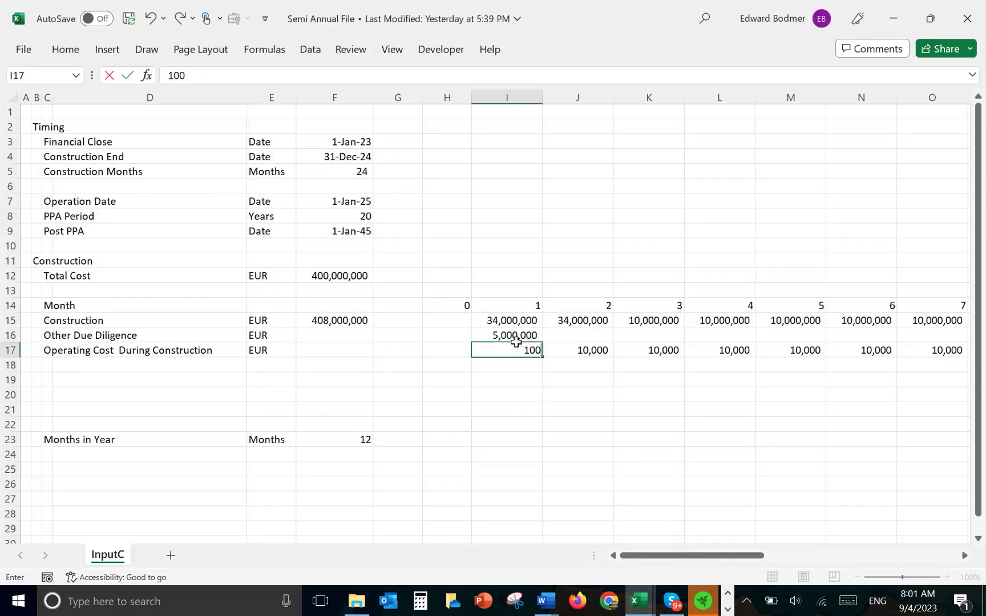
text(,000)
key(Return)
key(Up)
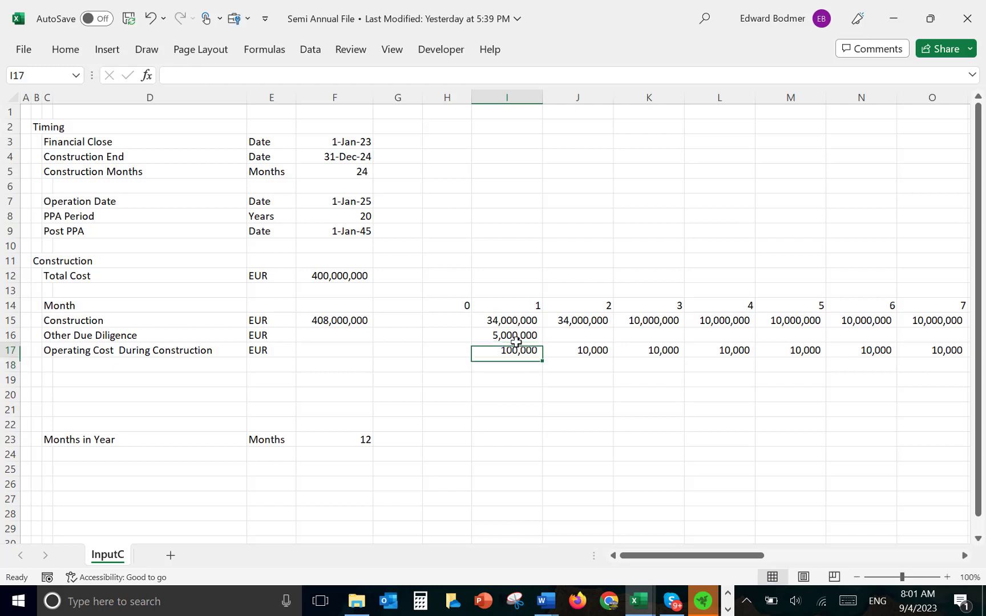
key(ctrl+alt+r)
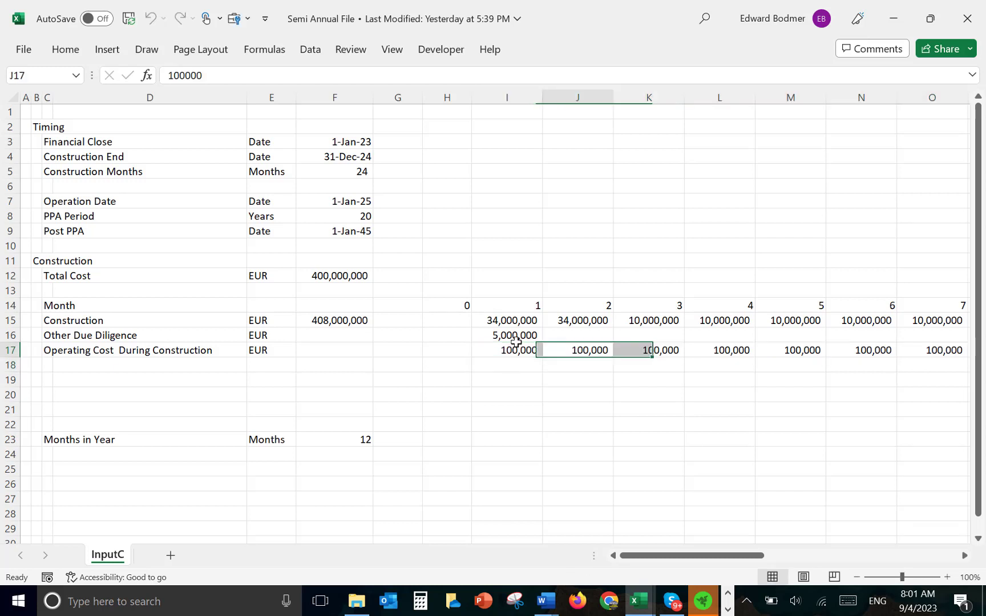
Enter 0 in AG17 for month 25 of the operating cost row and go back to the start of the row.
key(ctrl+Right)
text(0)
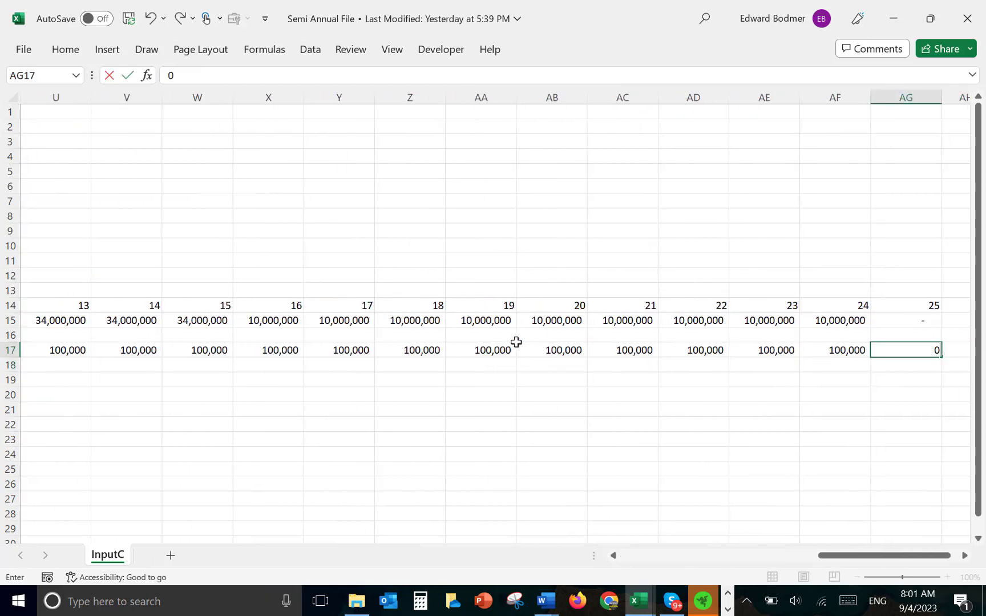
key(Return)
key(Up)
key(Left)
click(516, 342)
key(Left)
key(Left)
key(Left)
key(Left)
key(Left)
key(Left)
key(Left)
key(Left)
key(Left)
key(Left)
key(Left)
key(Left)
key(Left)
key(Left)
key(Left)
key(Left)
key(Left)
key(Left)
key(Left)
key(Left)
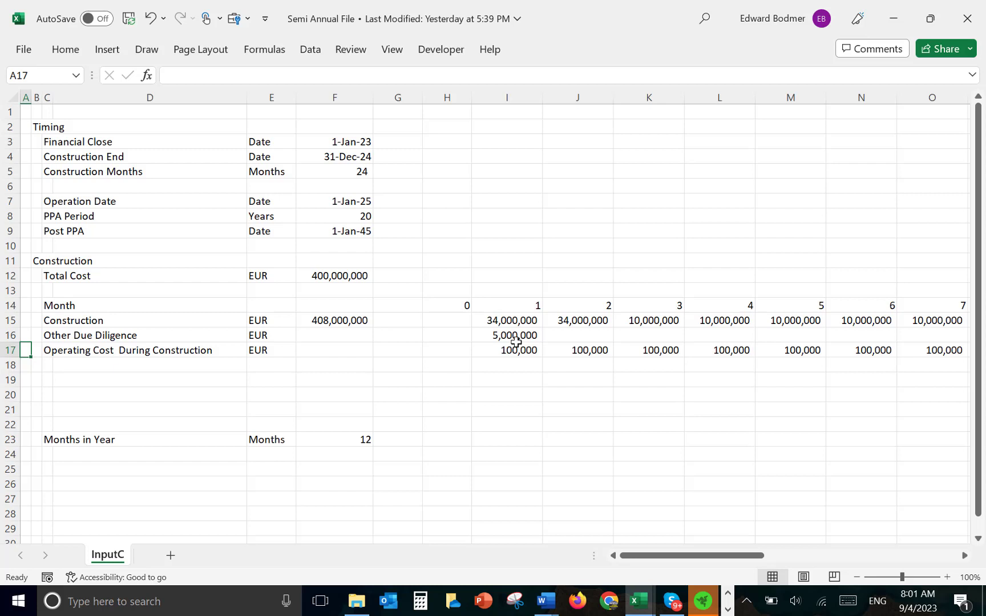
Insert two blank rows at row 19, below the construction inputs.
key(Down)
key(Down)
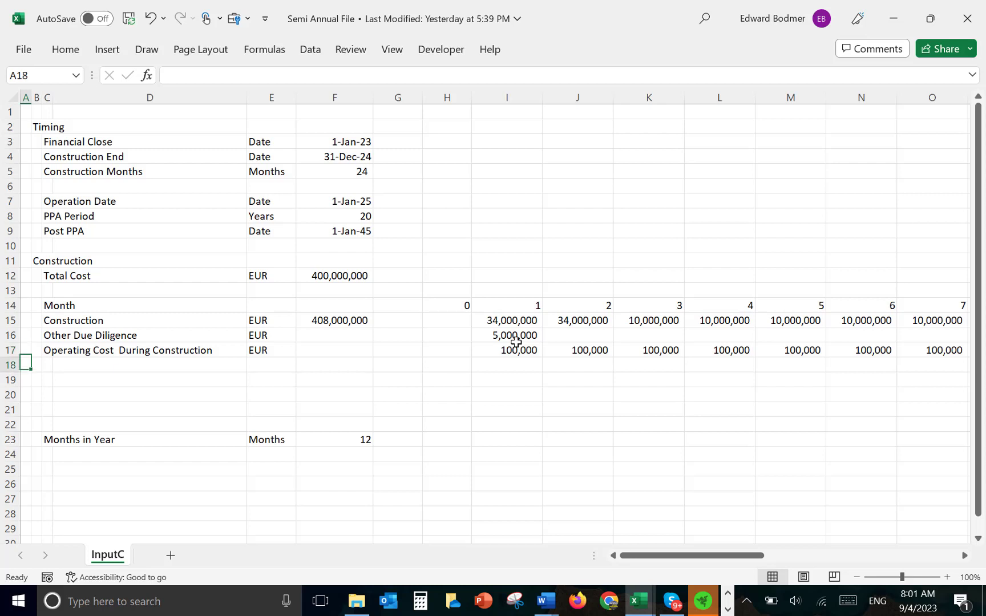
key(shift+space)
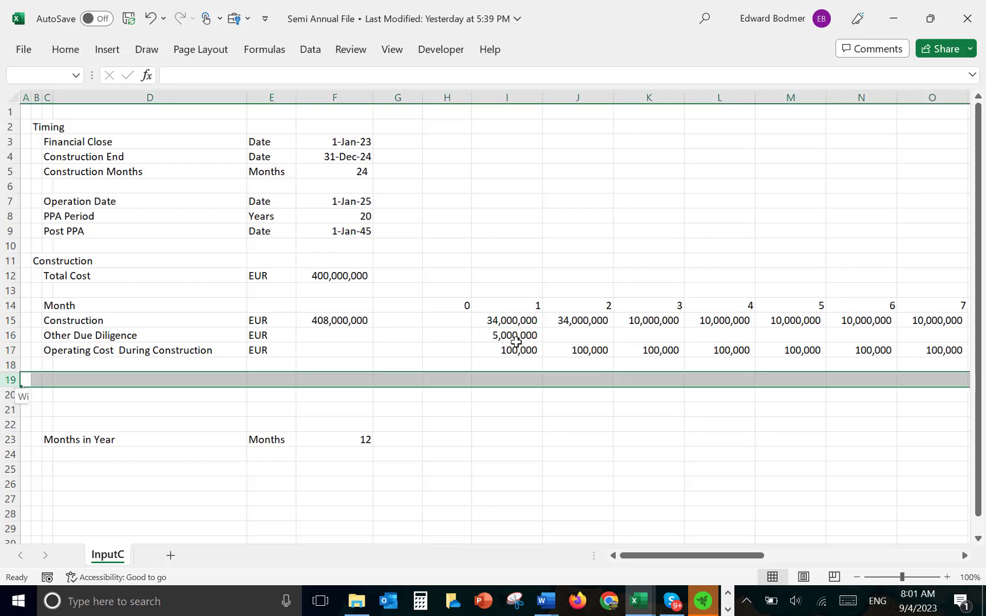
key(ctrl+shift+plus)
key(ctrl+shift+plus)
key(Right)
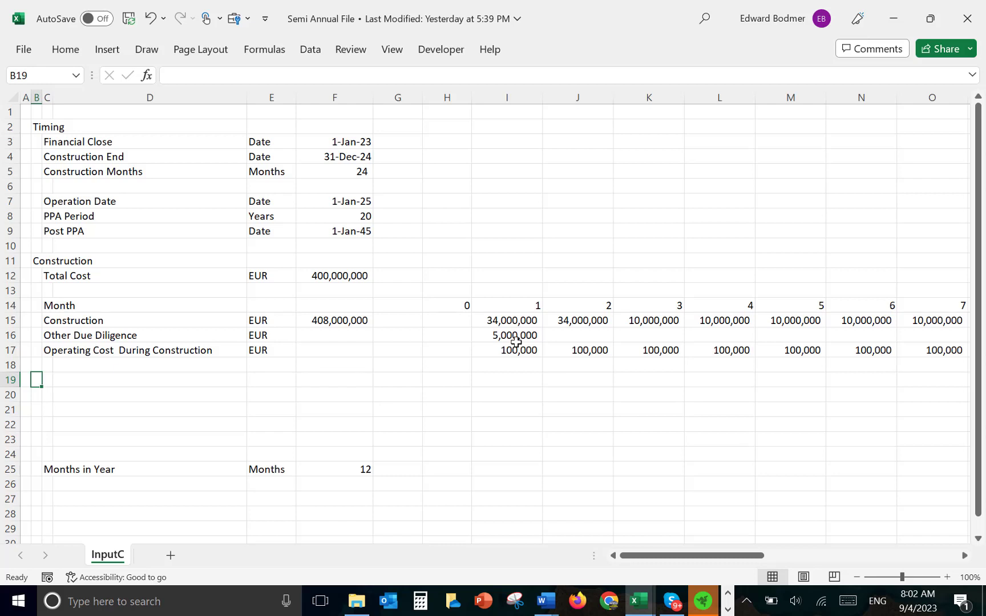
Add the section headings "Revenues" in B19 and "Operating Costs" in B22.
text(Revenues)
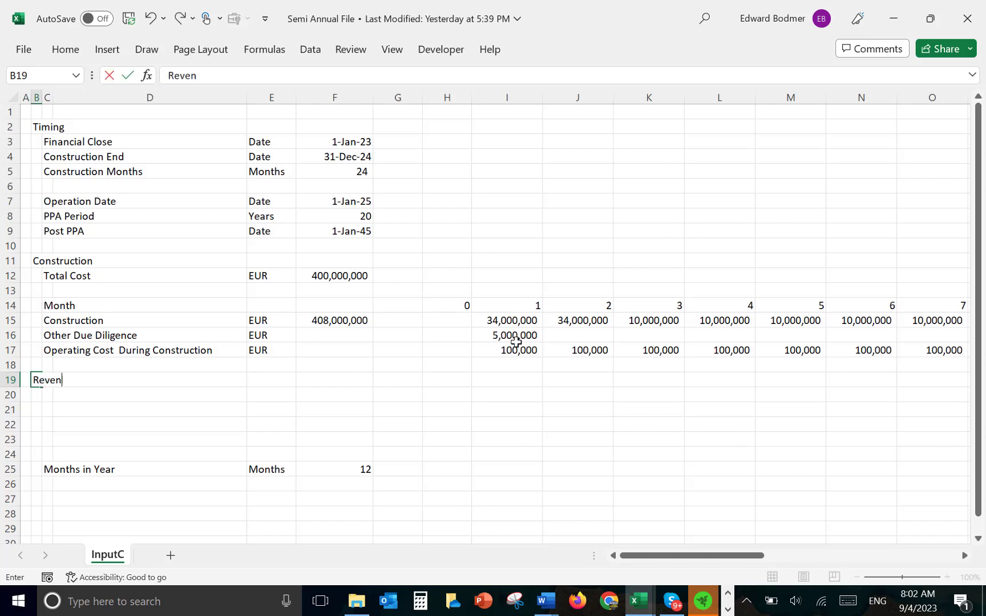
key(Return)
key(Down)
key(Down)
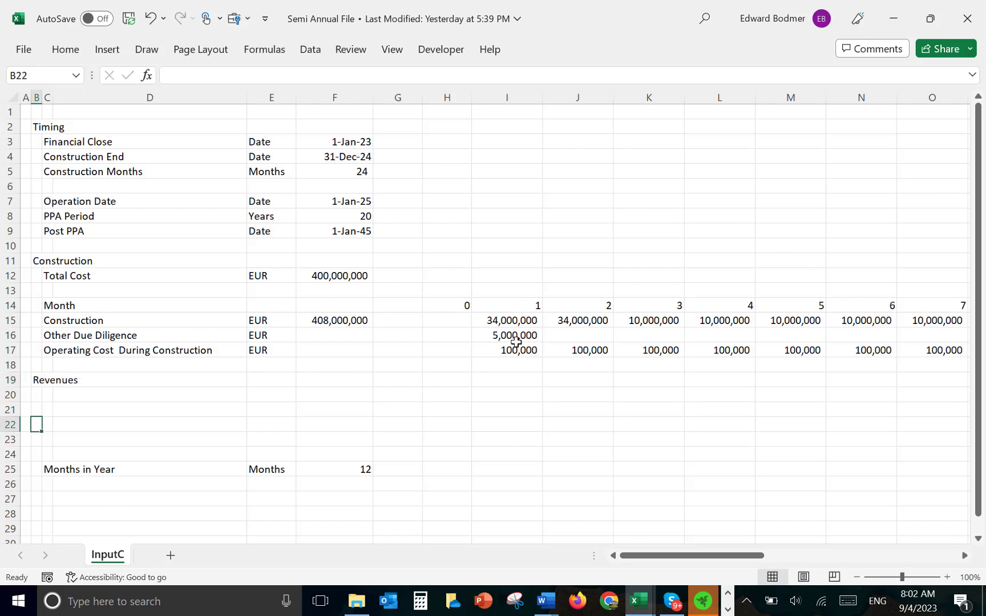
text(Operat)
key(BackSpace)
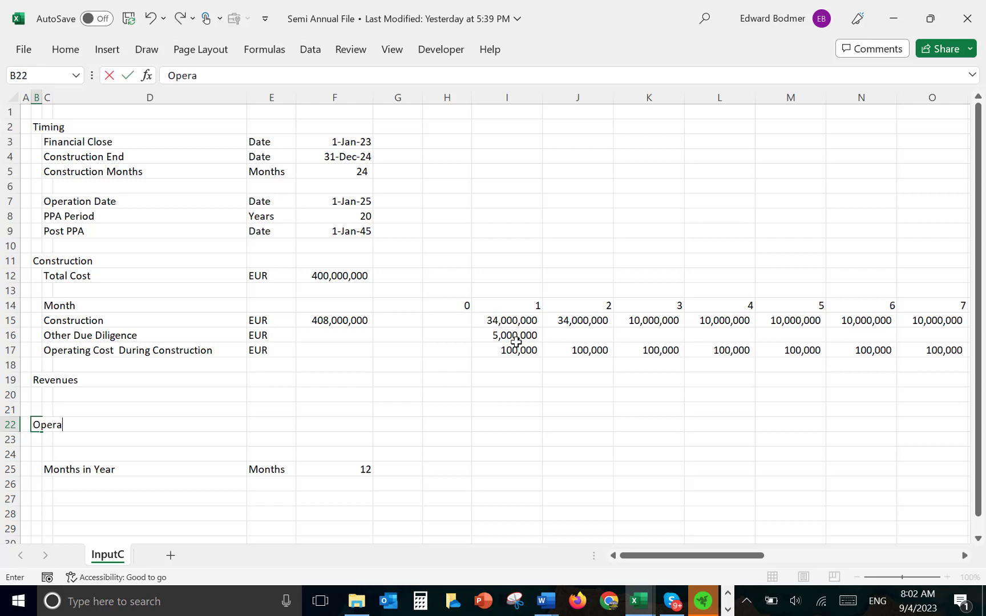
text(ting Costs)
Insert three blank rows at row 23, directly below the Operating Costs heading.
key(shift+space)
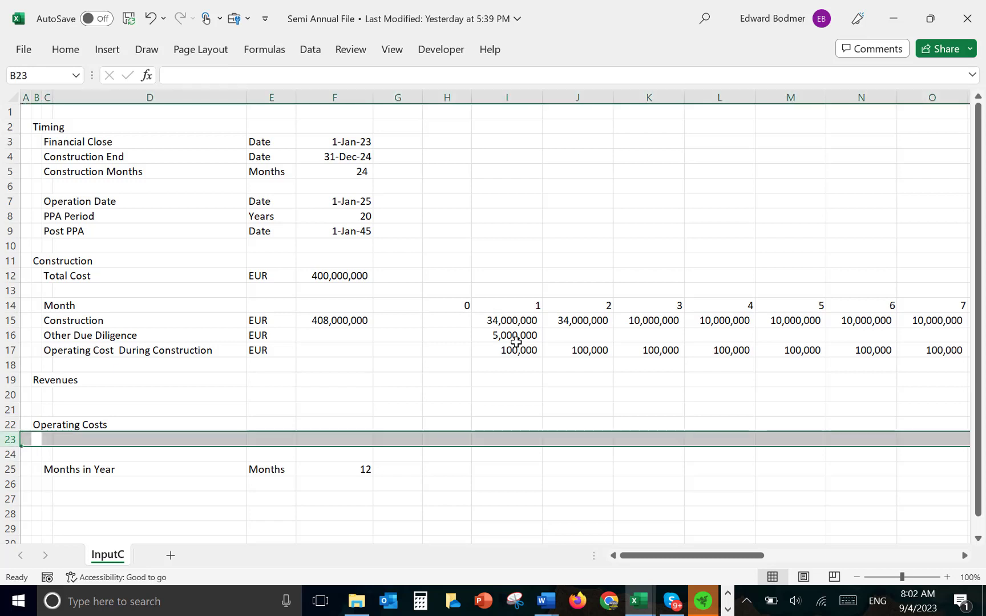
key(ctrl+shift+equal)
key(ctrl+shift+equal)
key(ctrl+shift+equal)
key(Right)
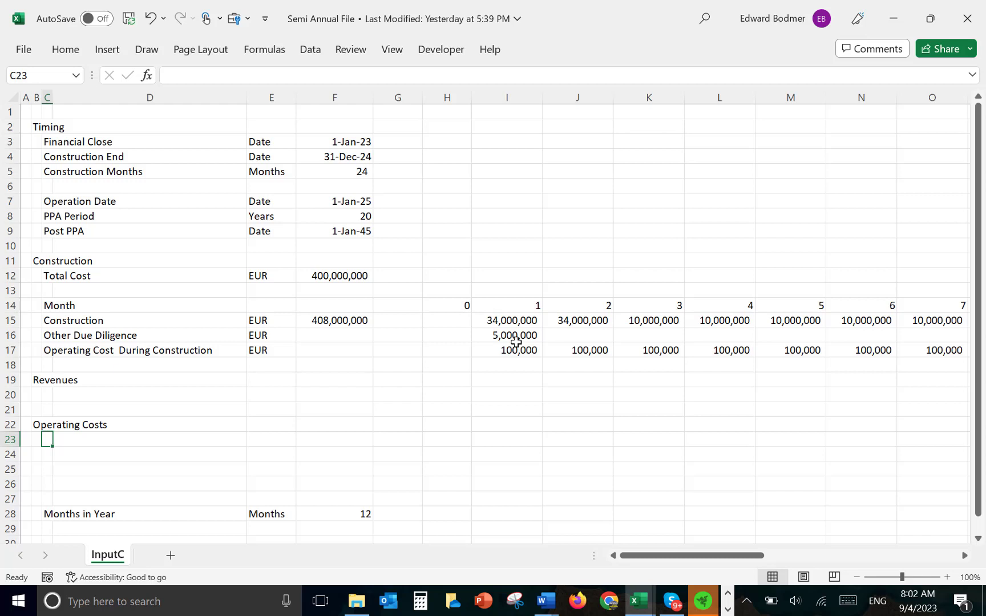
Label row 23 "Operating Cost per Month" in C23.
text(Operatin)
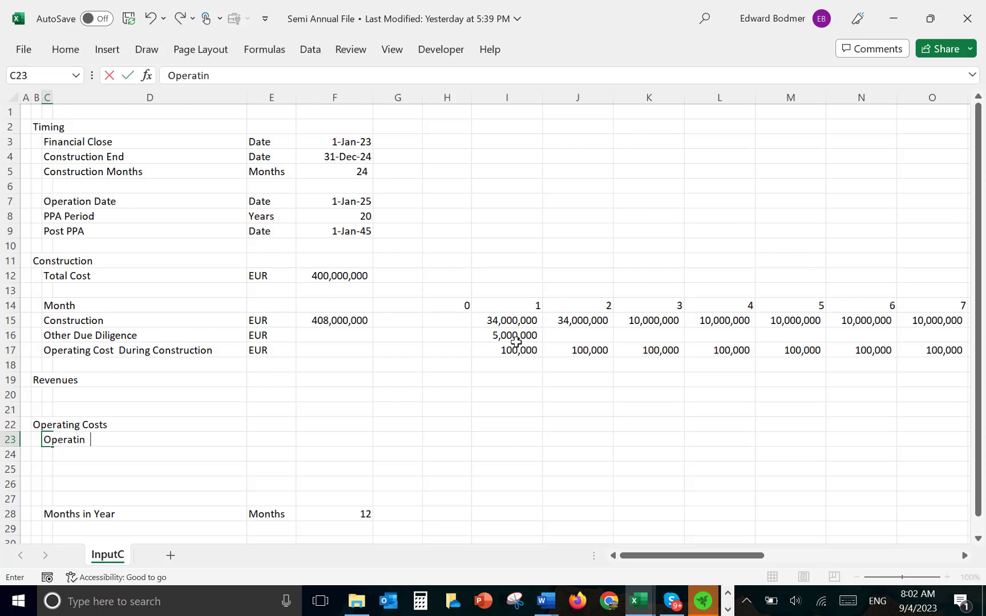
text(g Cost pwer)
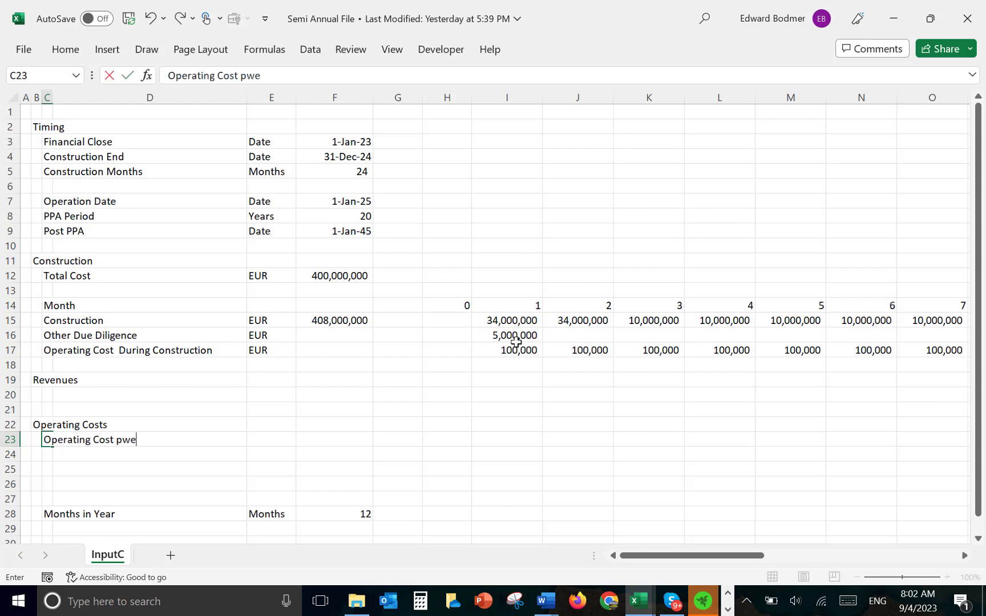
key(BackSpace)
key(BackSpace)
key(BackSpace)
key(BackSpace)
text(er Month)
key(Return)
key(Up)
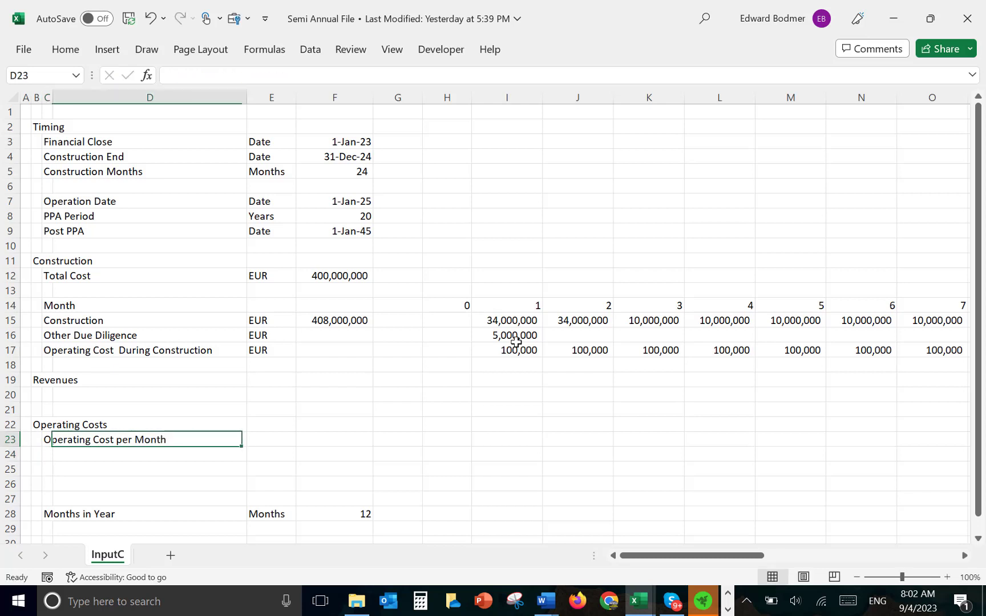
Enter EUR as the unit in E23 and 350,000 in F23 with the thousands-separated number format.
key(Right)
text(EUR)
key(Return)
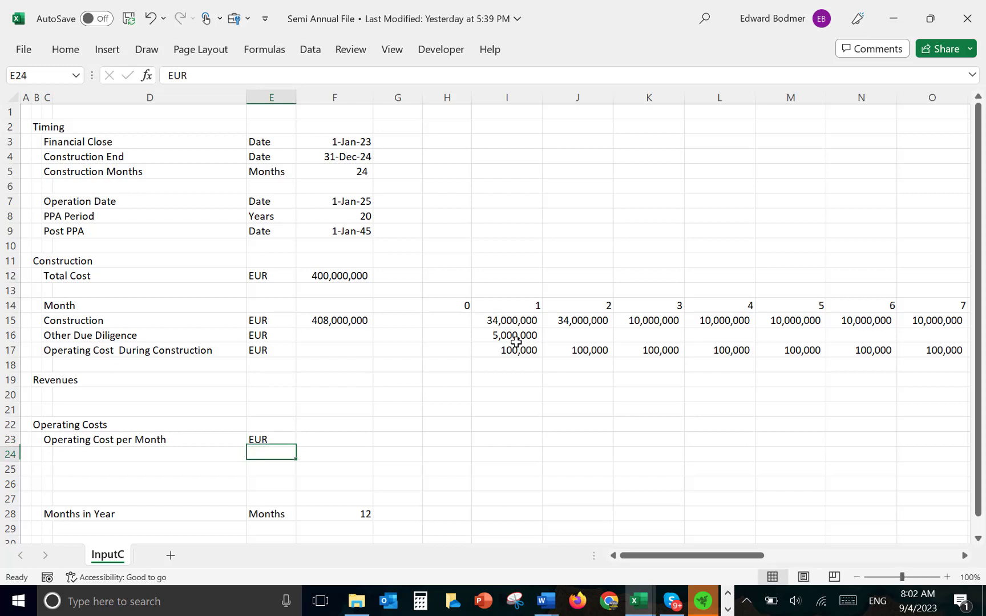
key(Up)
key(Right)
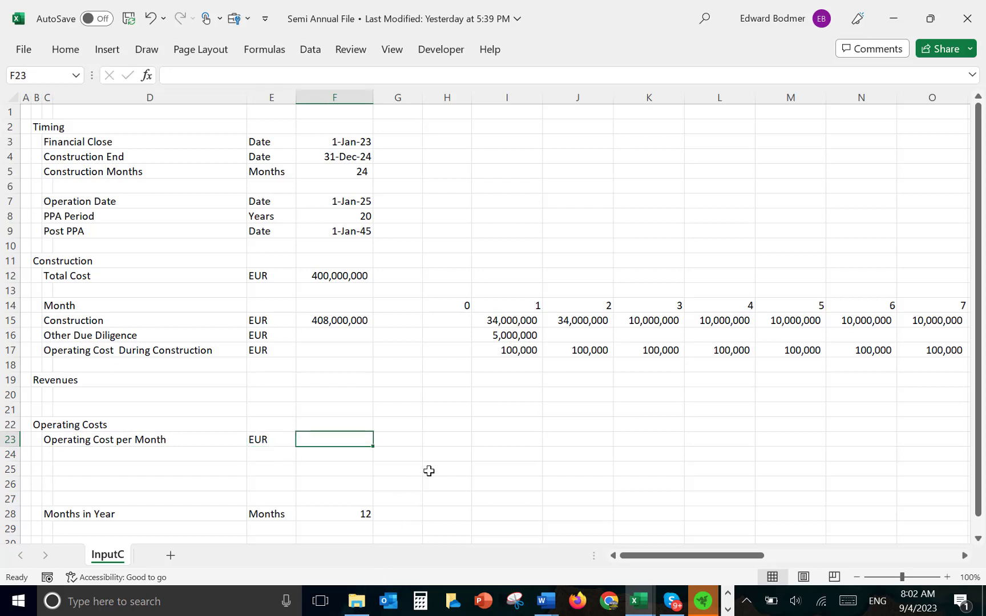
text(350,000)
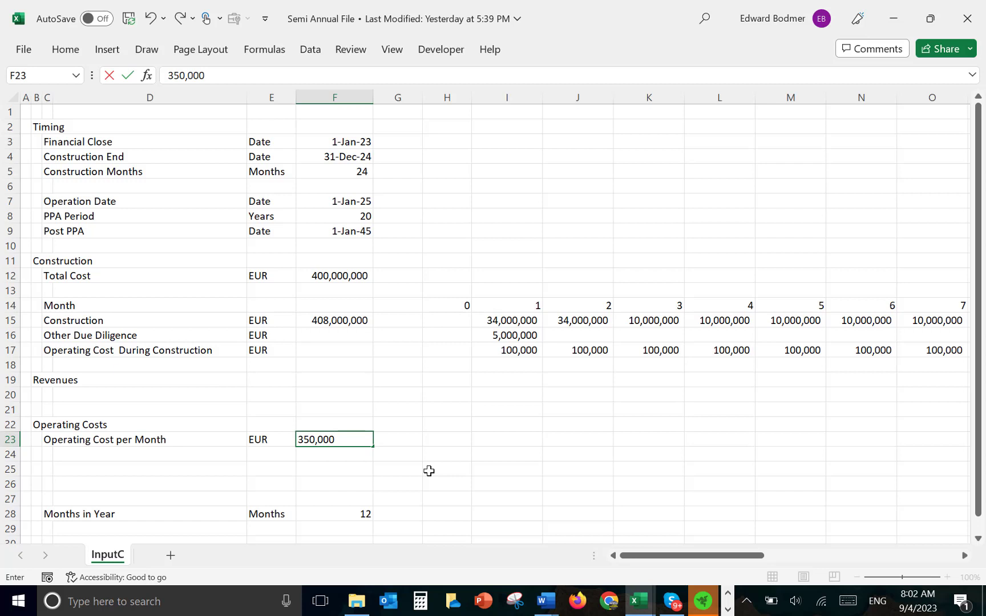
key(Return)
key(Up)
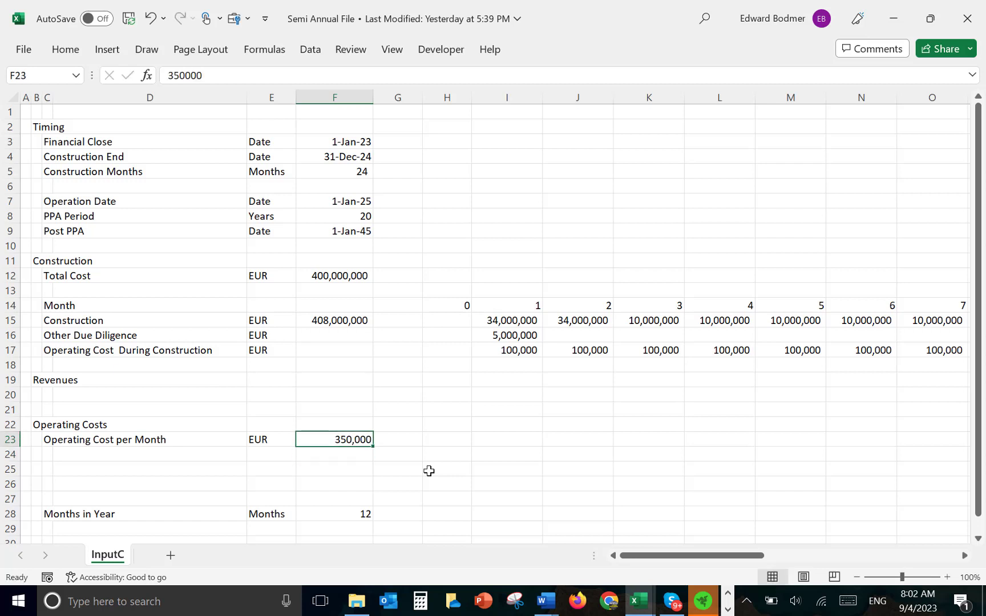
key(ctrl+shift+a)
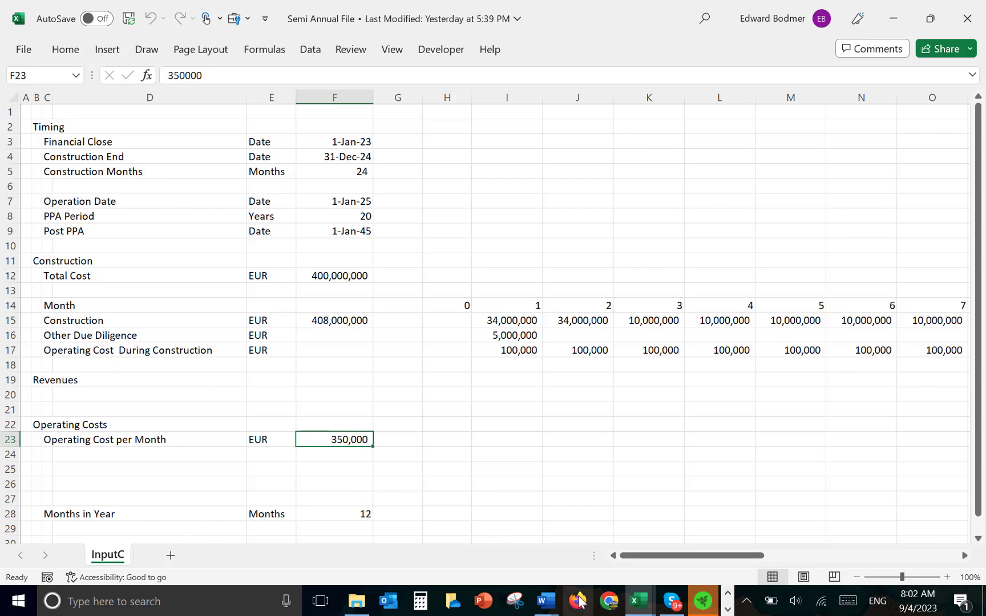
Switch to the Power Modeling Test v2 Word brief and read through its revenue, capex, inflation and debt assumptions.
click(652, 599)
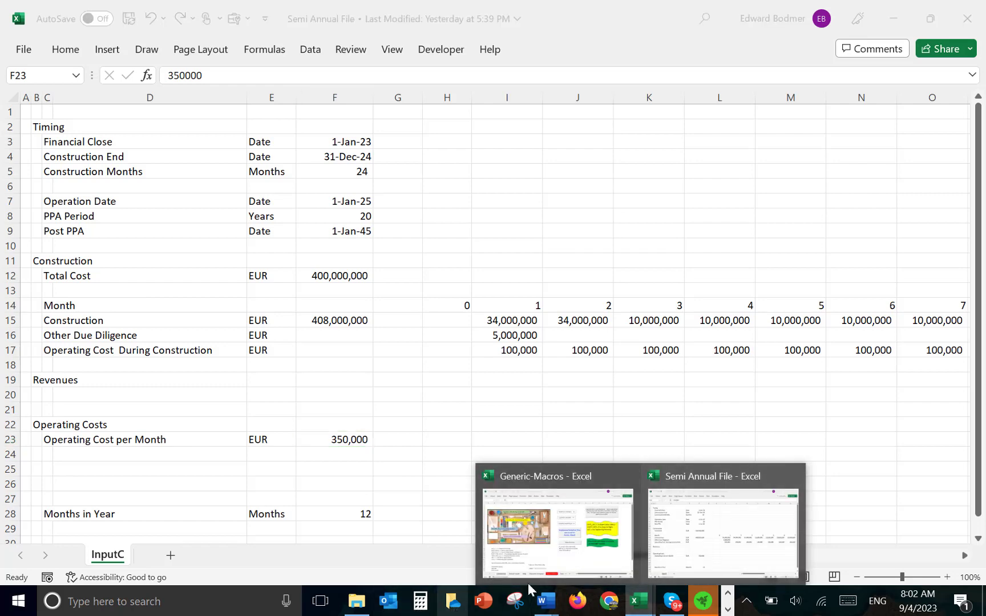
mouse_move(545, 599)
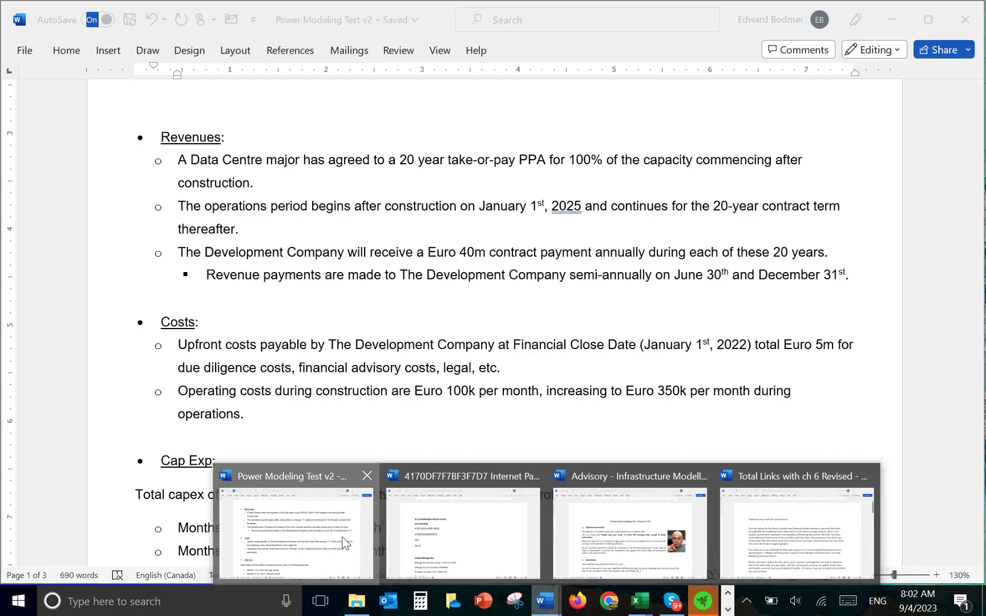
click(344, 542)
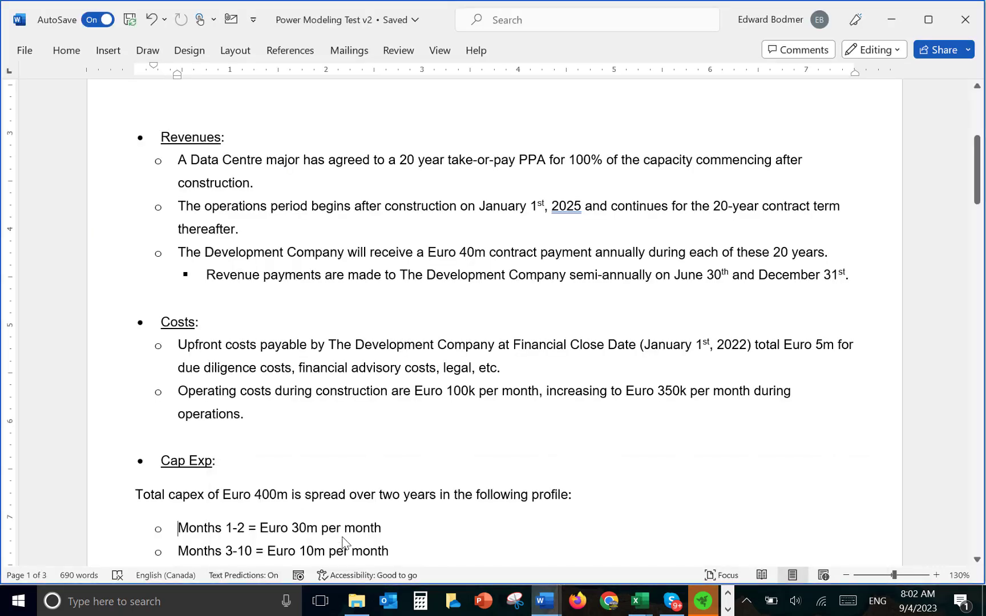
key(Up)
key(Up)
key(Up)
key(Up)
key(Up)
key(Up)
key(Up)
key(Up)
key(Up)
key(Up)
key(Up)
key(Up)
key(Down)
key(Down)
key(Down)
key(Down)
key(Down)
key(Down)
key(Down)
key(Down)
key(Down)
key(Down)
key(Down)
key(Down)
key(Down)
key(Down)
key(Down)
key(Down)
key(Down)
key(Down)
key(Down)
key(Down)
key(Down)
key(Down)
key(Down)
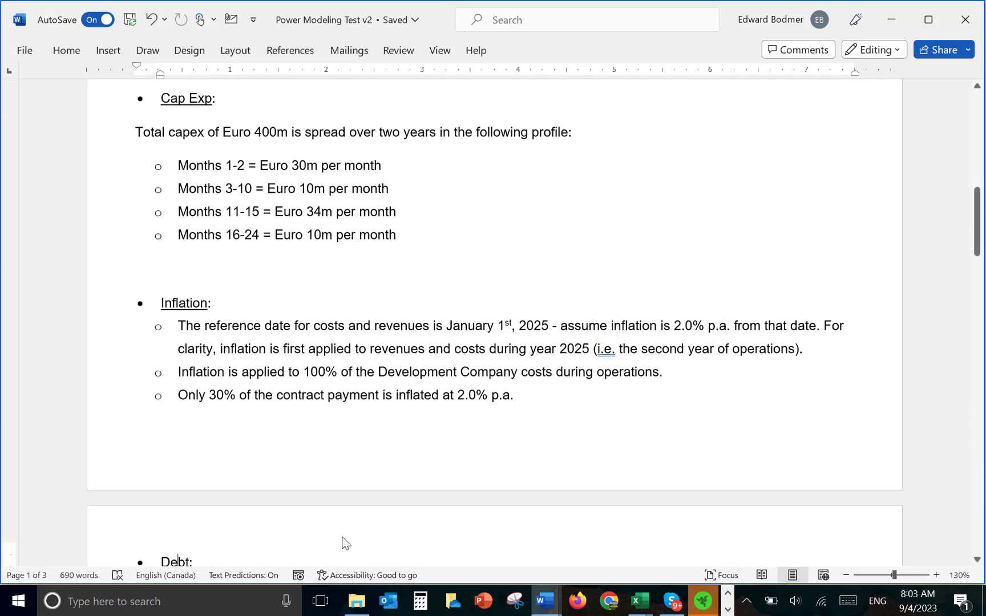
key(Down)
key(Down)
key(Down)
key(Down)
key(Down)
key(Down)
key(Down)
key(Down)
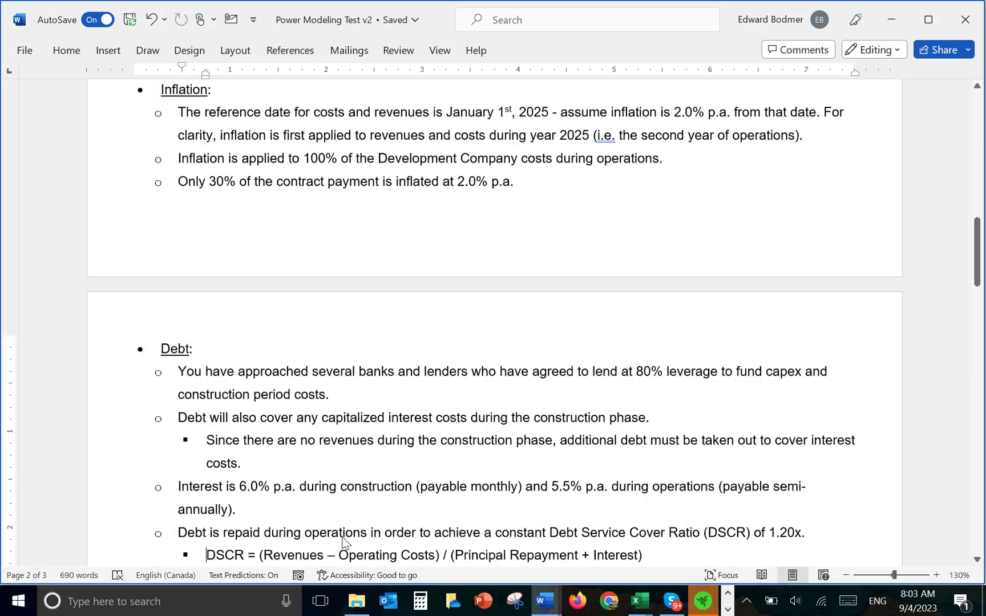
Go back through the brief to the Revenues section and read the contract payment terms.
key(Up)
key(Up)
key(Up)
key(Up)
key(Up)
key(Up)
key(Up)
key(Up)
key(Up)
key(Up)
key(Up)
key(Up)
key(Up)
key(Up)
key(Up)
key(Up)
key(Up)
key(Up)
key(Up)
key(Up)
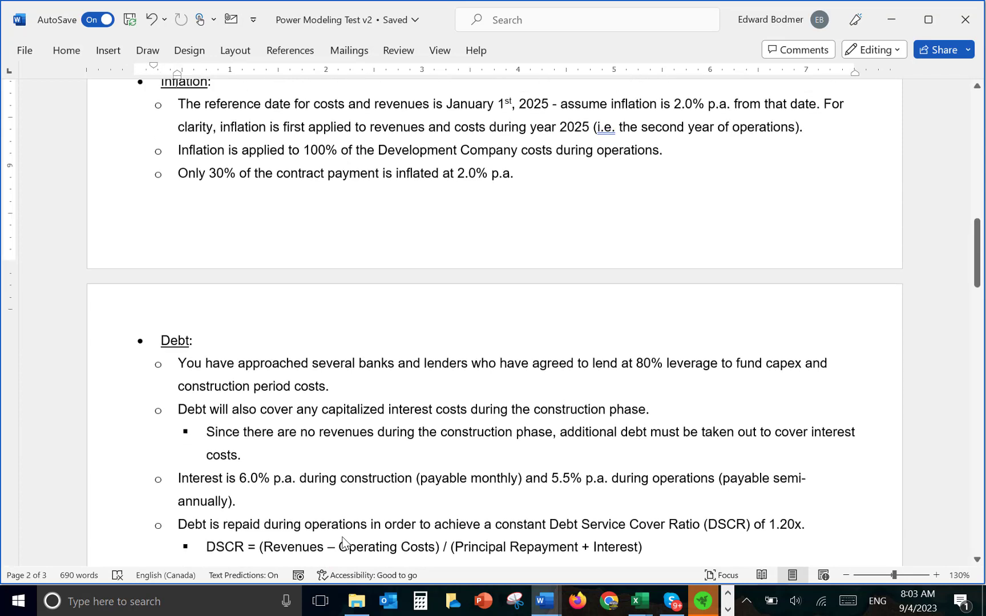
key(Up)
key(Up)
key(Up)
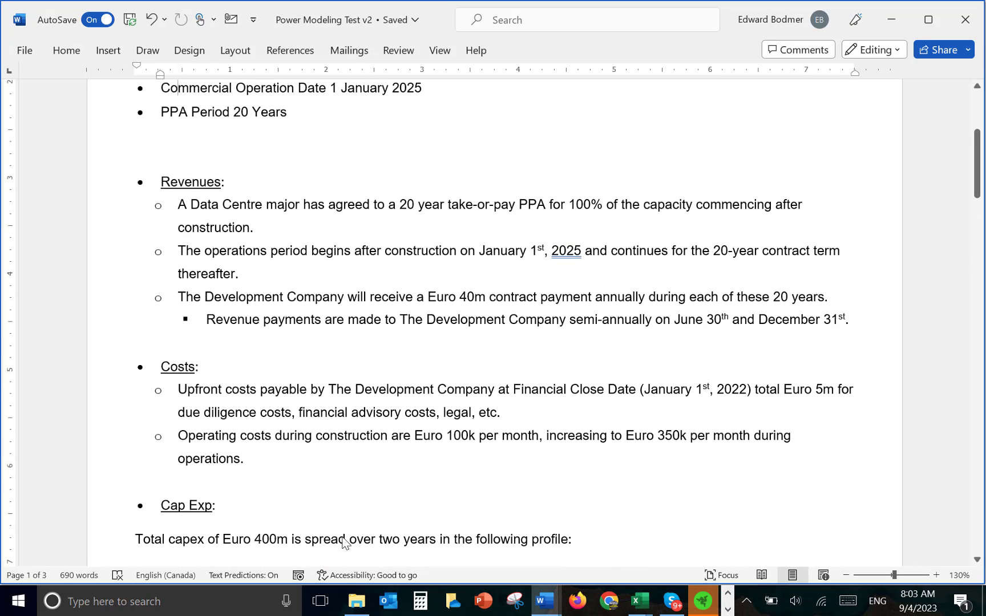
key(Down)
key(Down)
key(Down)
key(Down)
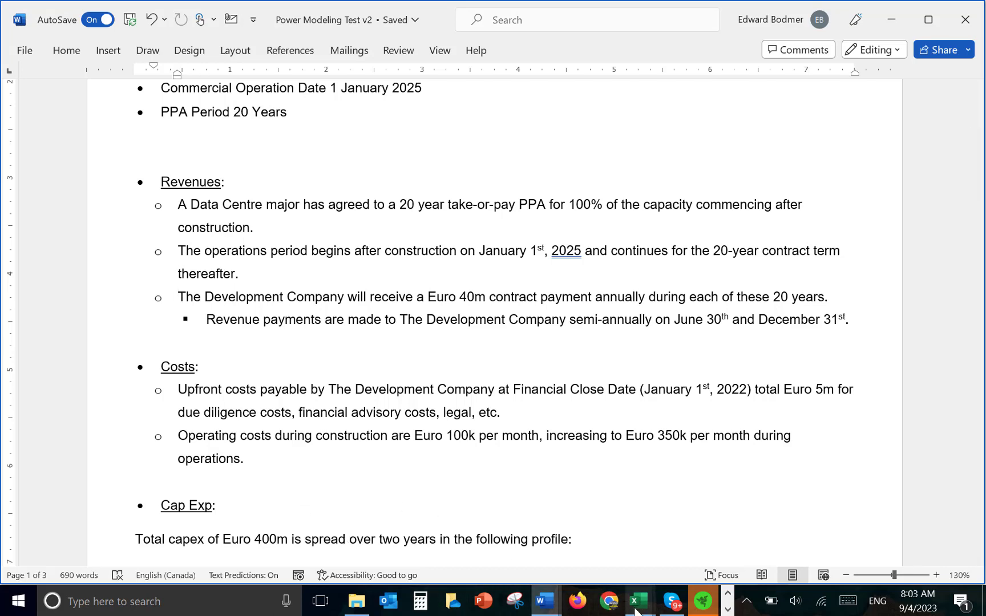
Switch to the Semi Annual File workbook in Excel and label C20 "Annual Payment" under the Revenues heading.
mouse_move(637, 609)
click(649, 548)
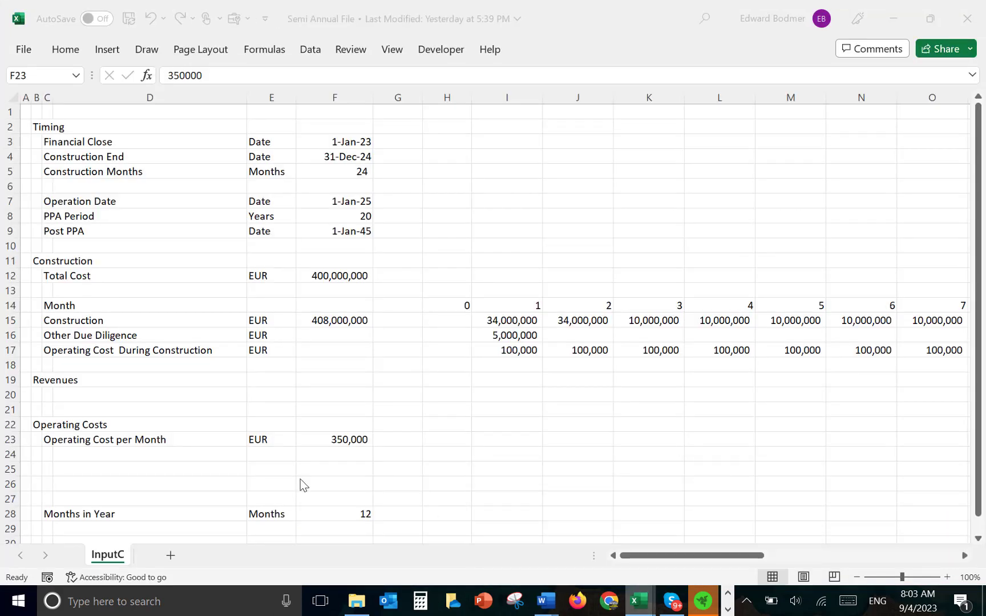
click(51, 409)
key(Up)
key(Up)
key(Down)
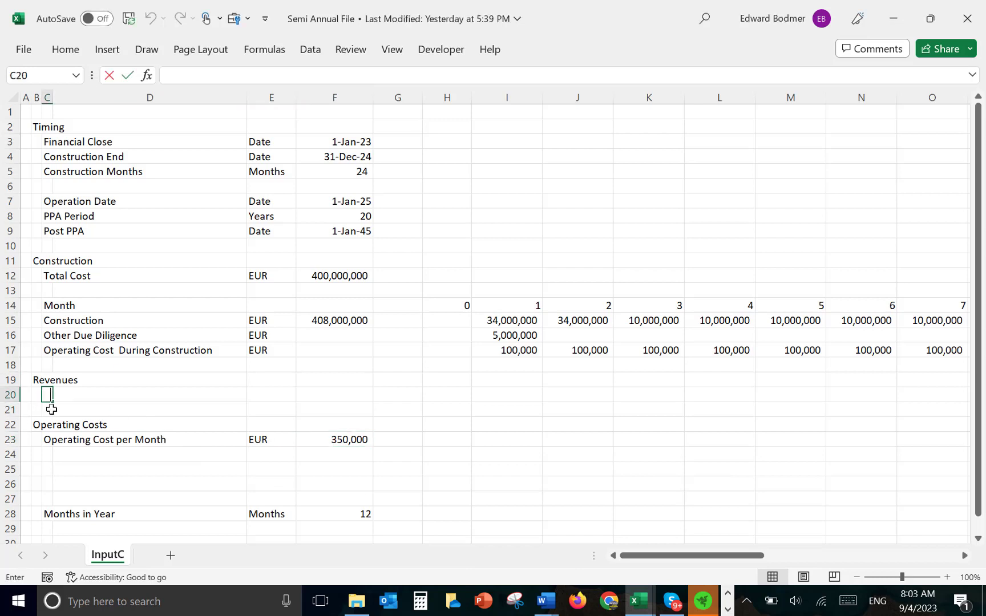
text(Annual Pay)
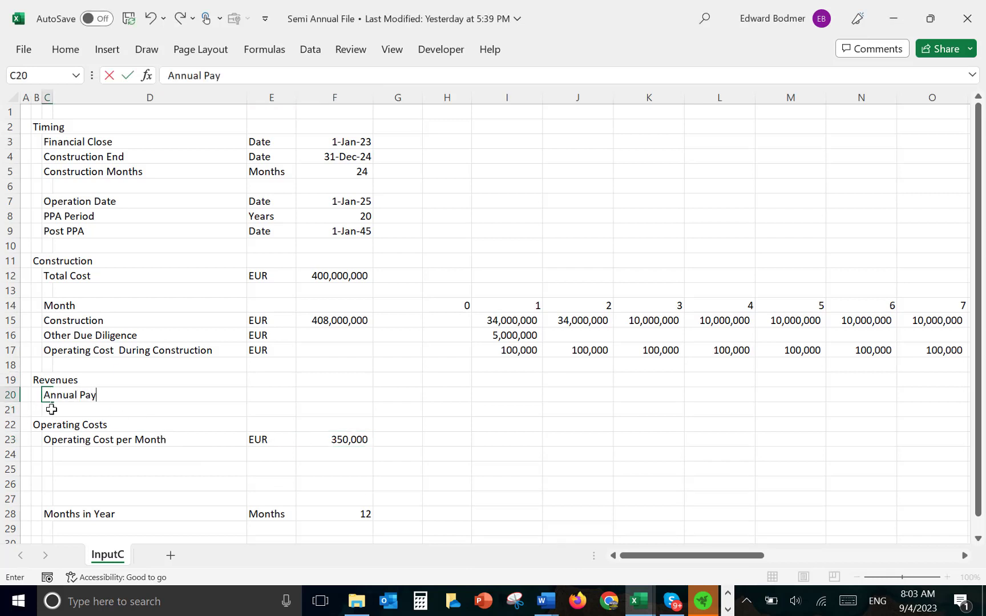
text(ment)
key(Return)
key(Up)
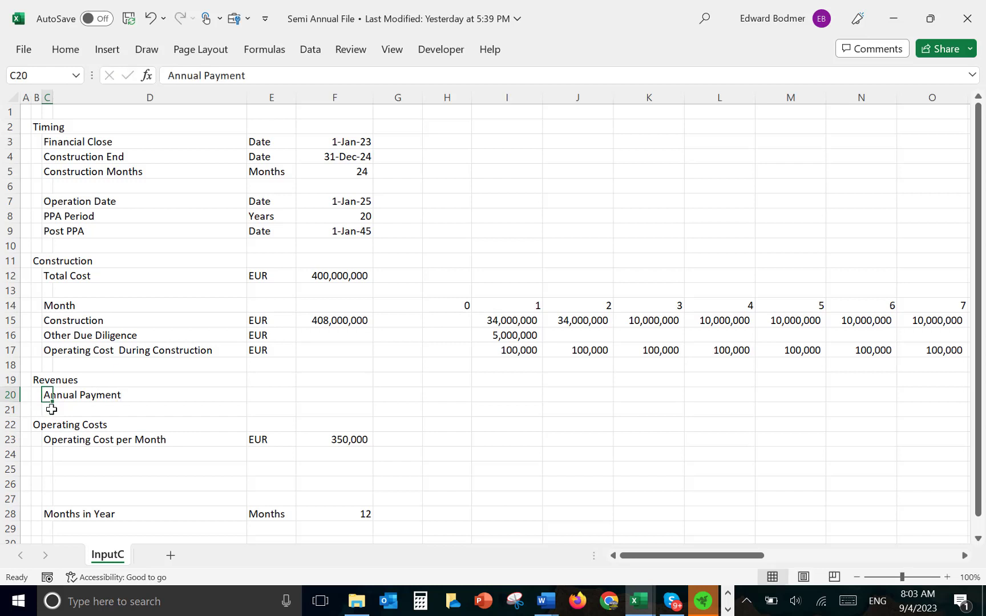
Change the unit of Operating Cost per Month in E23 to "EUR p.m.".
key(Right)
key(Down)
key(Down)
key(Down)
key(Right)
key(F2)
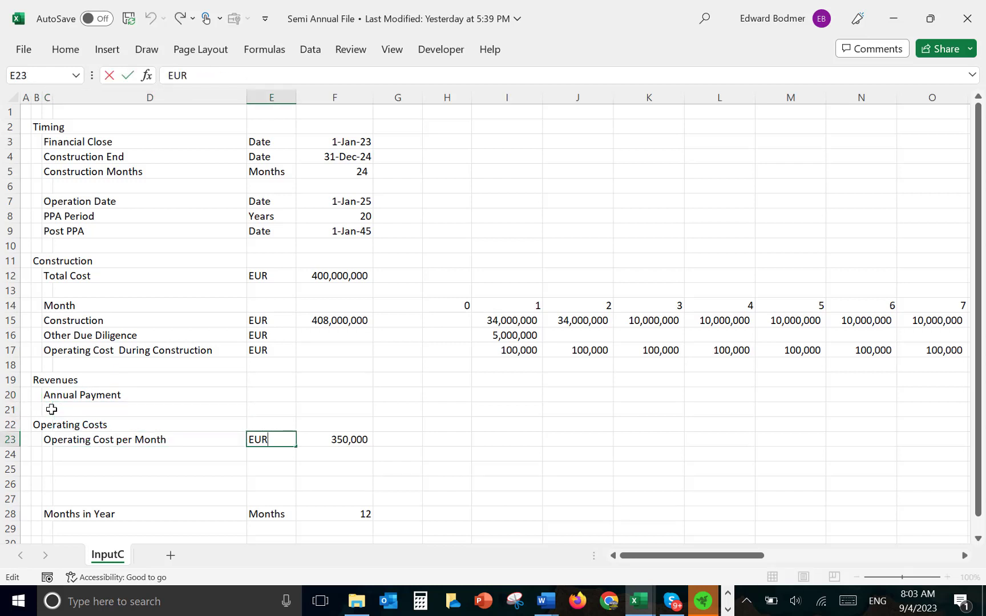
text(p.m.)
key(Return)
Enter "Eurp p.a." in E20 as the unit of the Annual Payment.
key(Up)
key(Up)
key(Up)
key(Up)
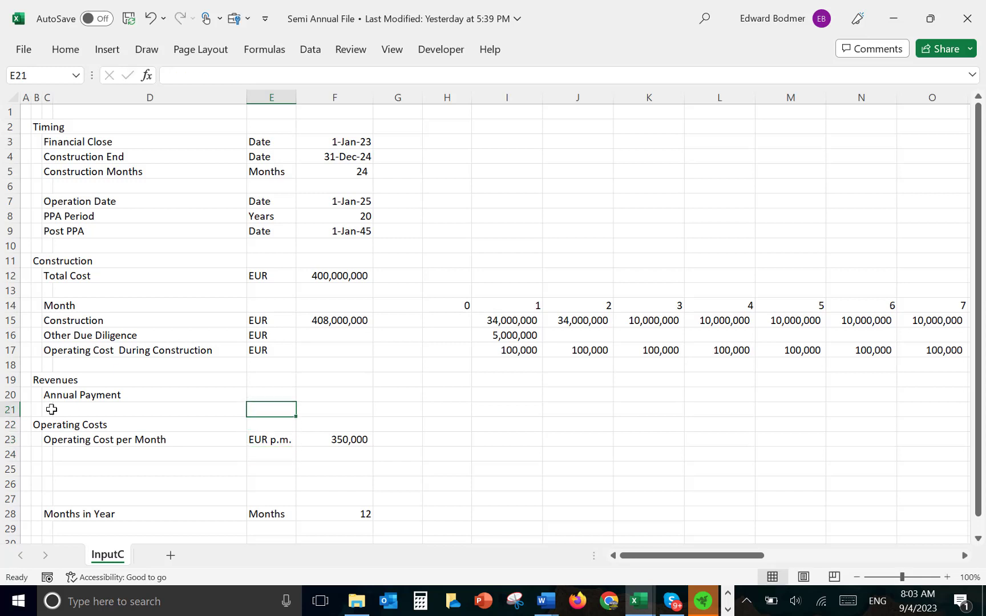
text(Eur)
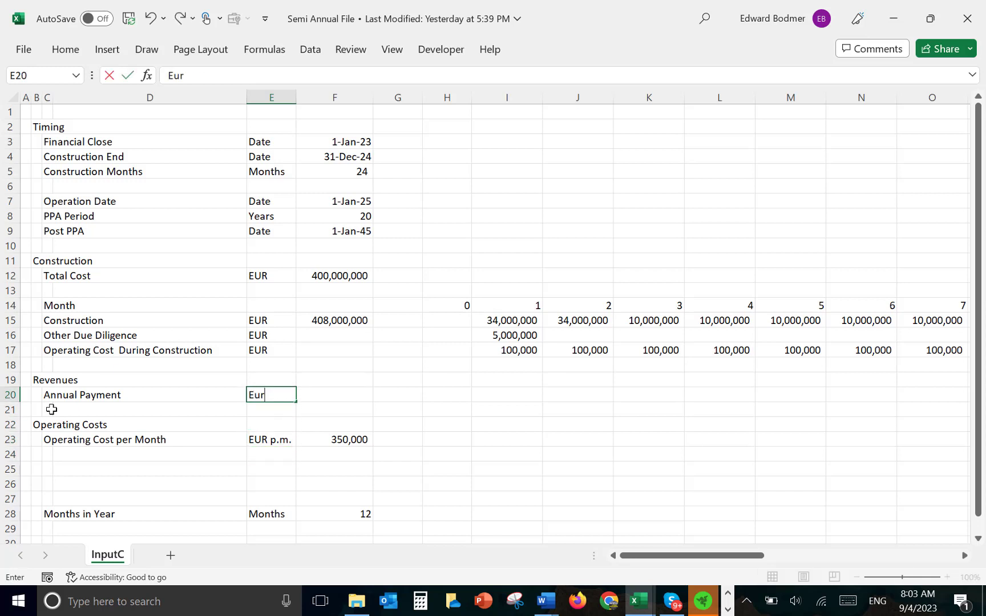
text(p p.a.)
key(Return)
key(Up)
key(Right)
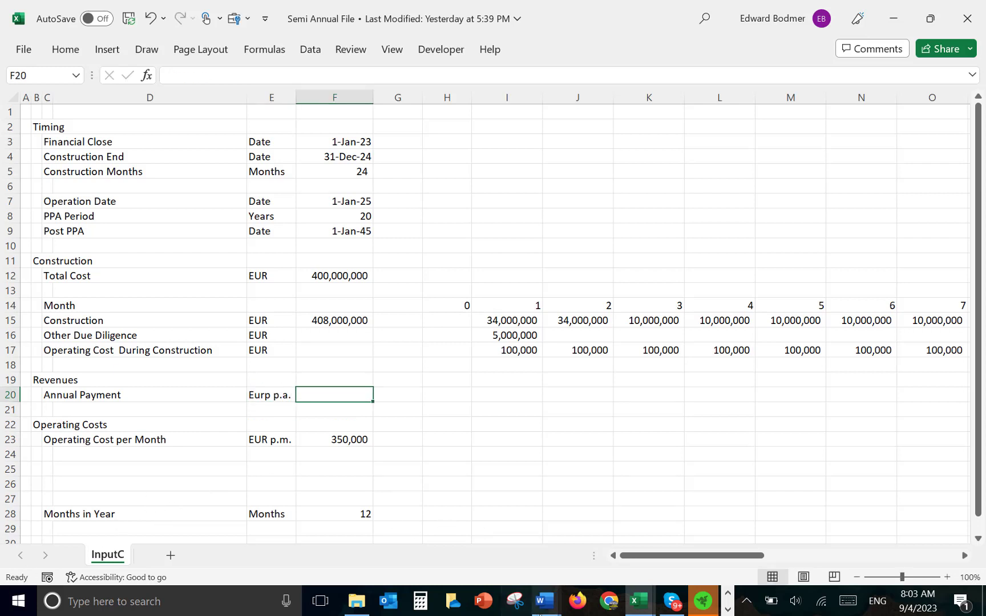
Check the contract payment in the Word brief, and enter 40,000,000 in F20 of the Excel workbook with the thousands-separated number format.
mouse_move(539, 610)
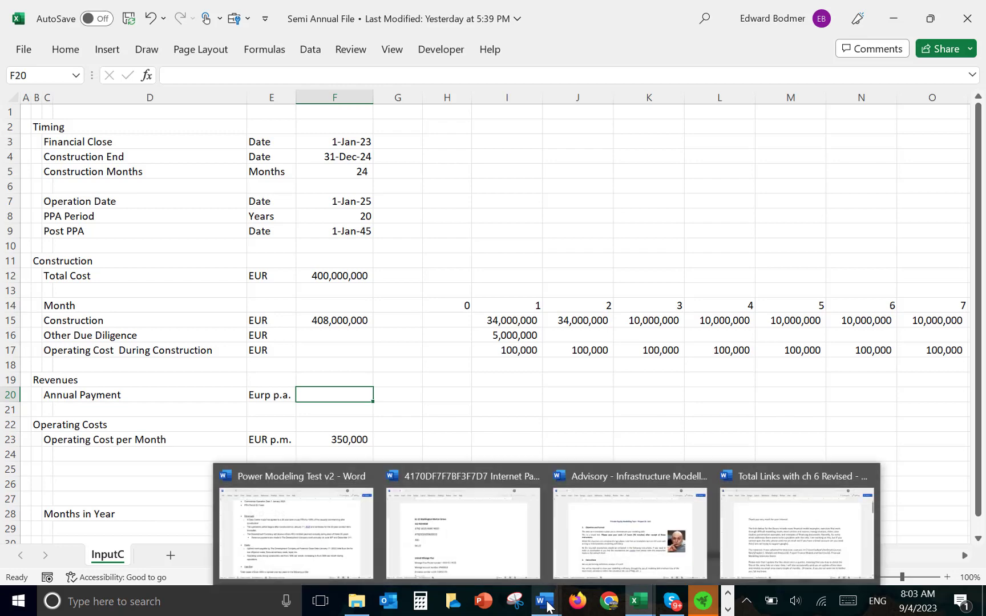
click(302, 552)
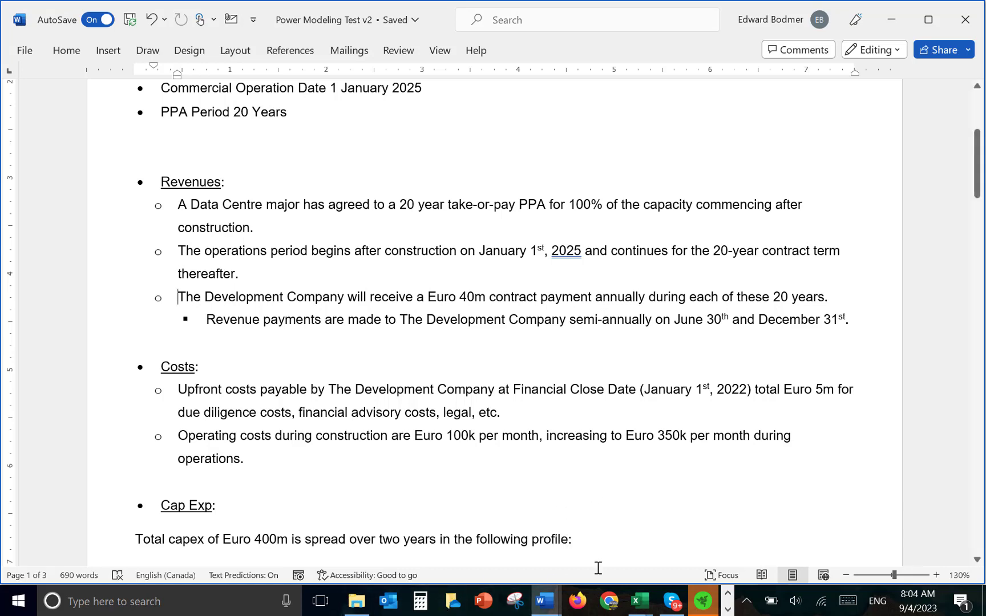
click(639, 601)
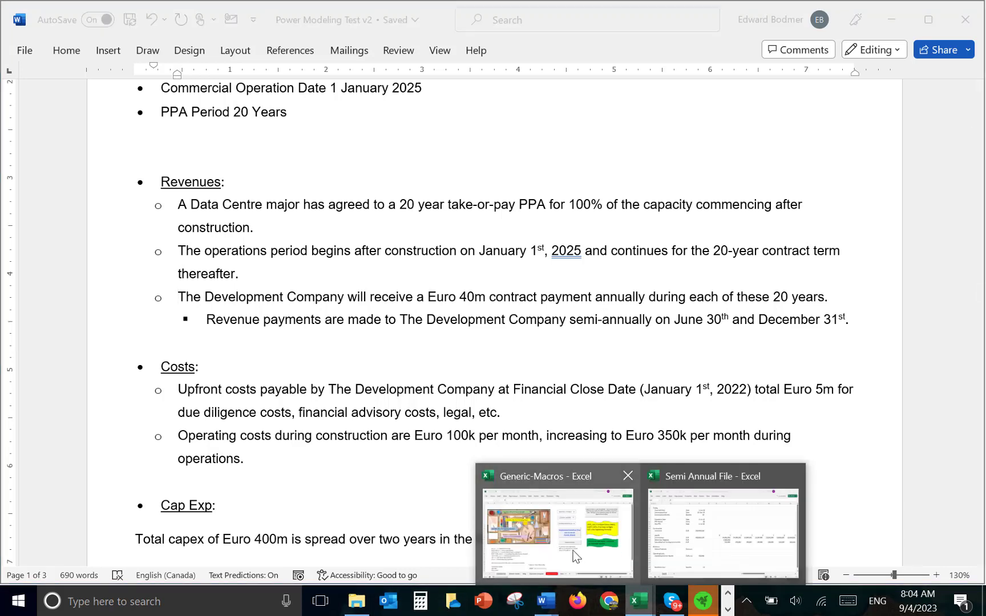
click(694, 524)
text(4)
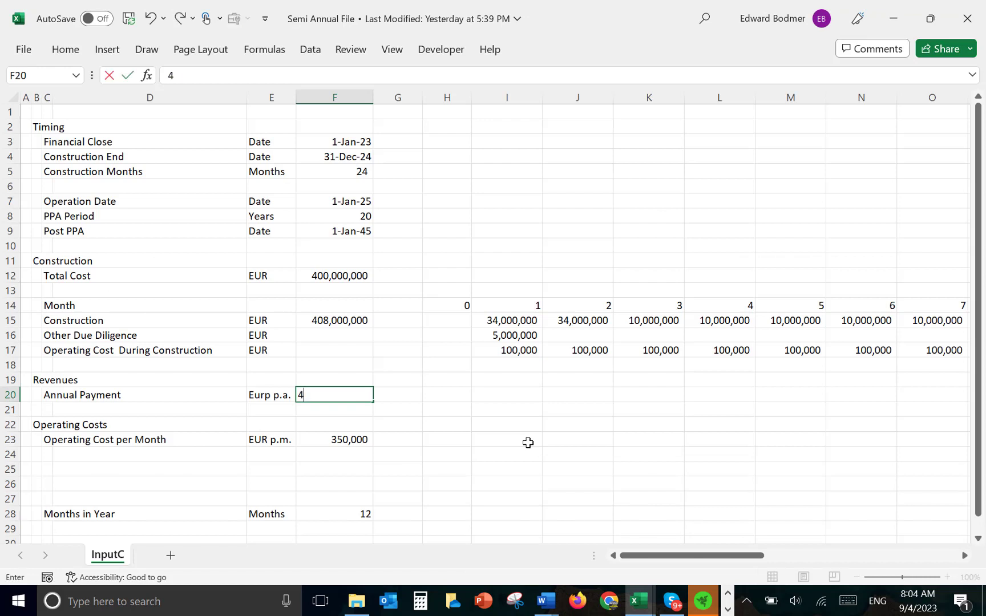
text(0,000,000)
key(Return)
key(Up)
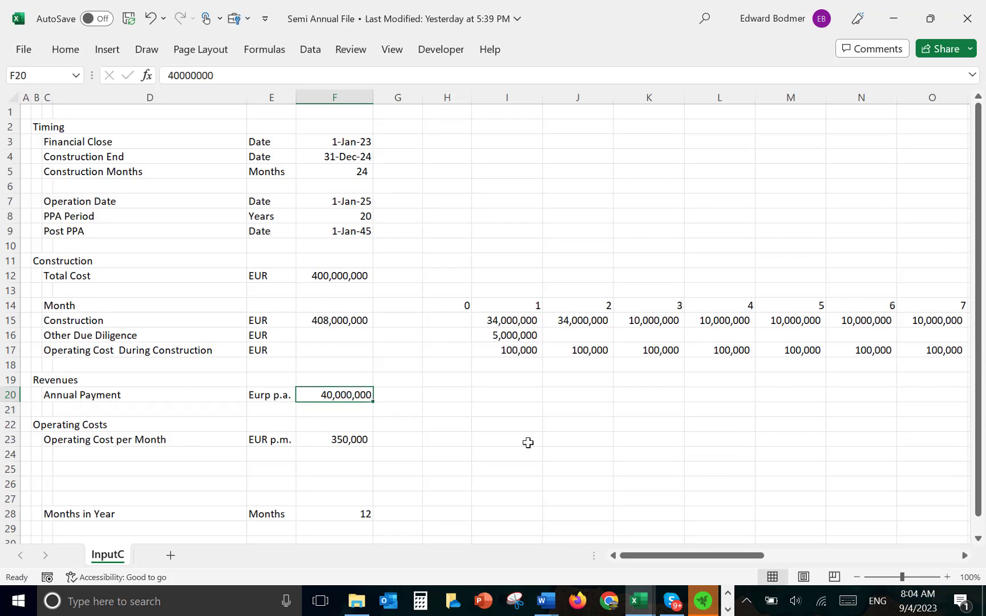
key(ctrl+shift+a)
Switch to the Power Modeling Test v2 Word brief and read the Inflation assumptions on reference date, rate and application.
mouse_move(544, 610)
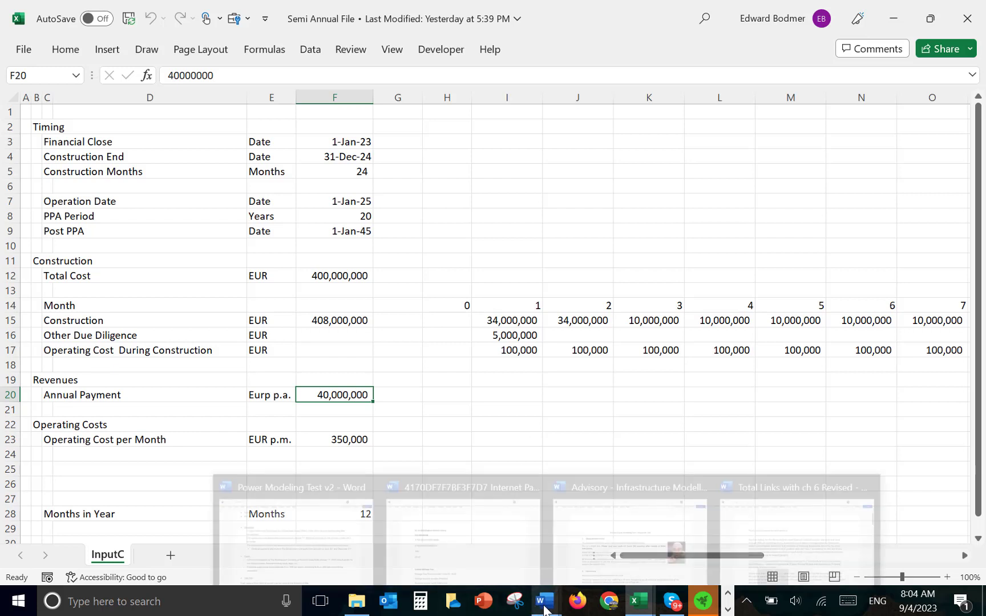
click(295, 551)
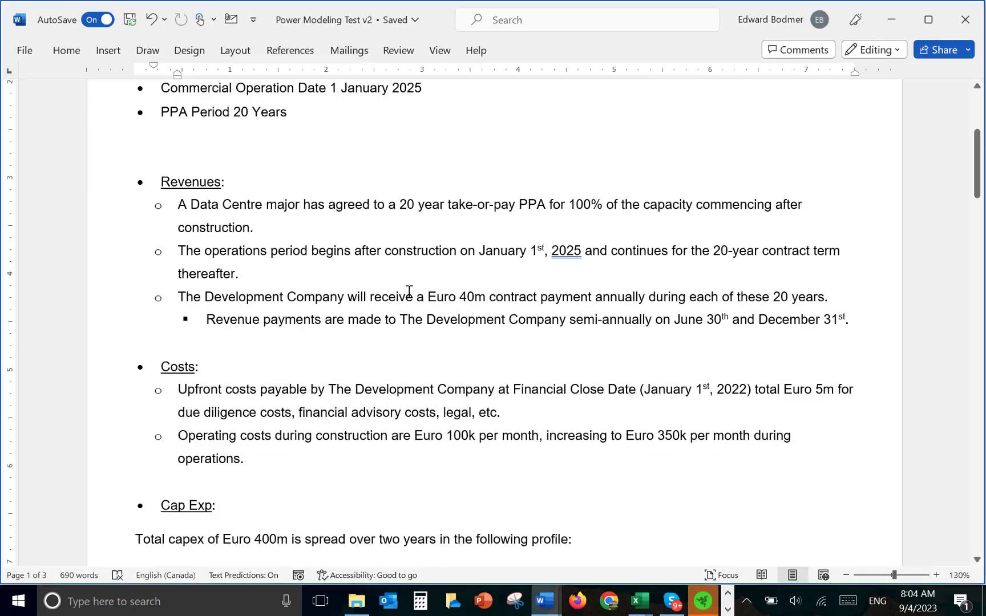
key(Down)
key(Down)
key(Down)
key(Down)
key(Down)
key(Down)
key(Down)
key(Down)
key(Down)
key(Down)
key(Down)
key(Down)
key(Down)
key(Down)
key(Down)
key(Down)
key(Down)
key(Down)
key(Down)
key(Down)
key(Down)
key(Down)
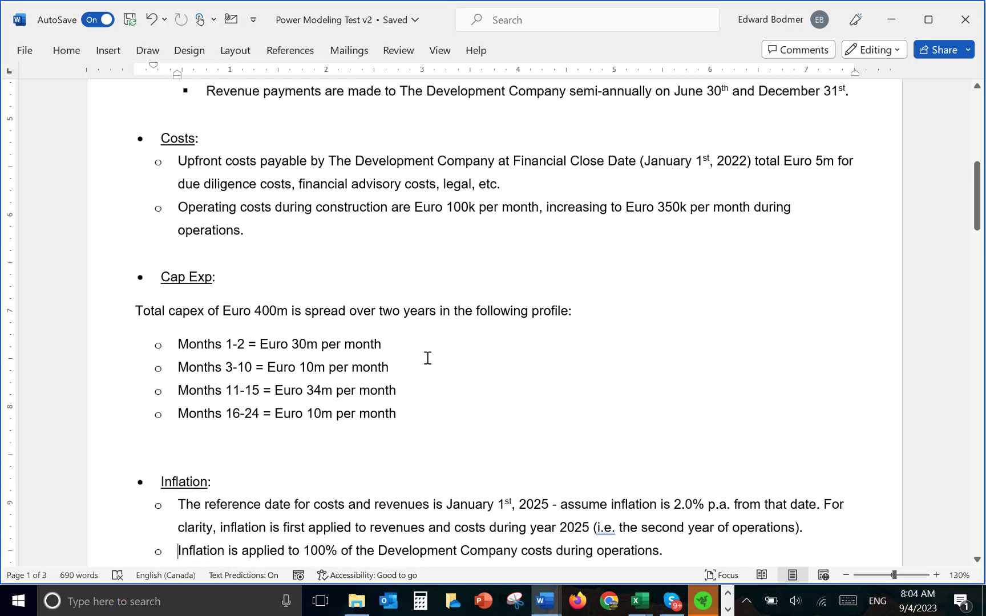
key(Up)
key(Up)
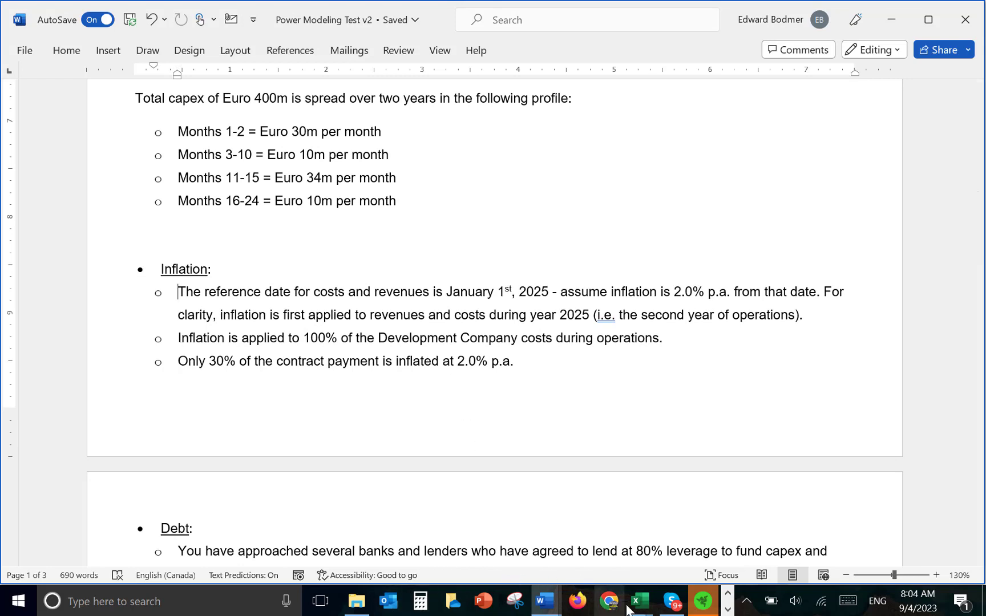
Return to the Semi Annual File workbook in Excel and insert two blank rows at row 25, below the operating cost inputs.
mouse_move(638, 603)
click(682, 552)
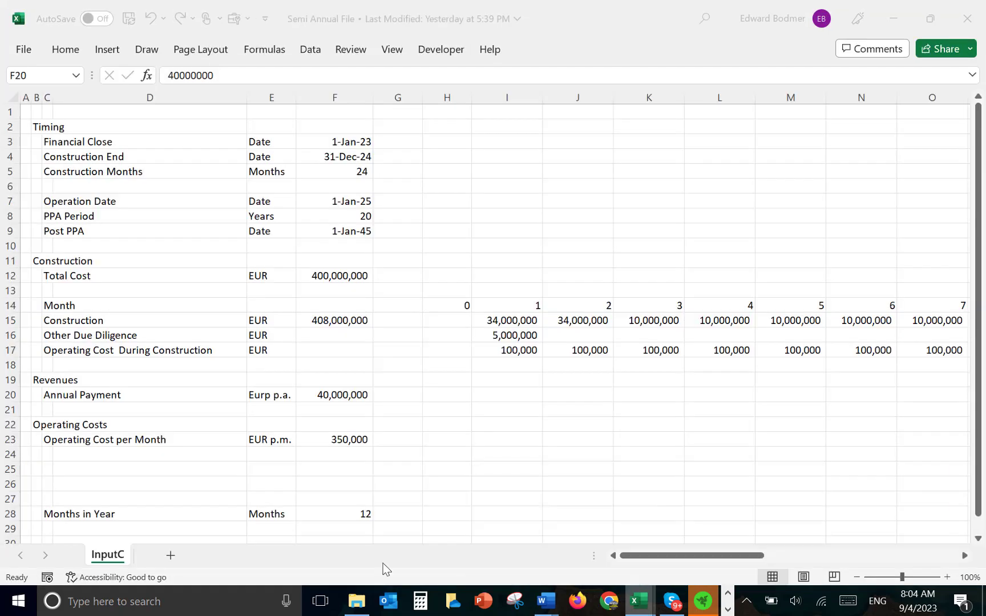
click(89, 471)
key(Left)
key(Left)
key(Up)
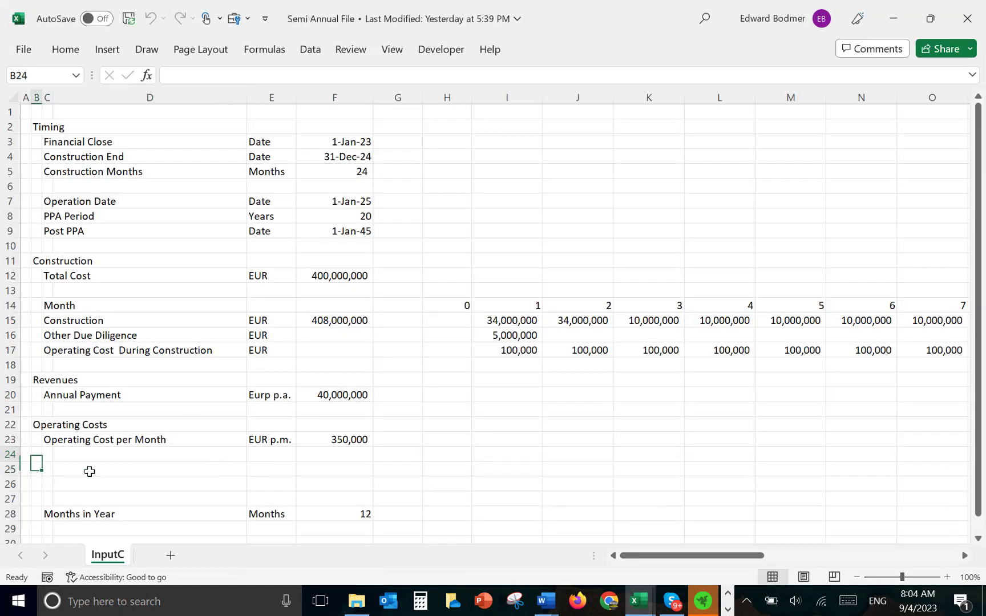
key(Up)
key(Up)
key(Up)
key(Up)
key(Up)
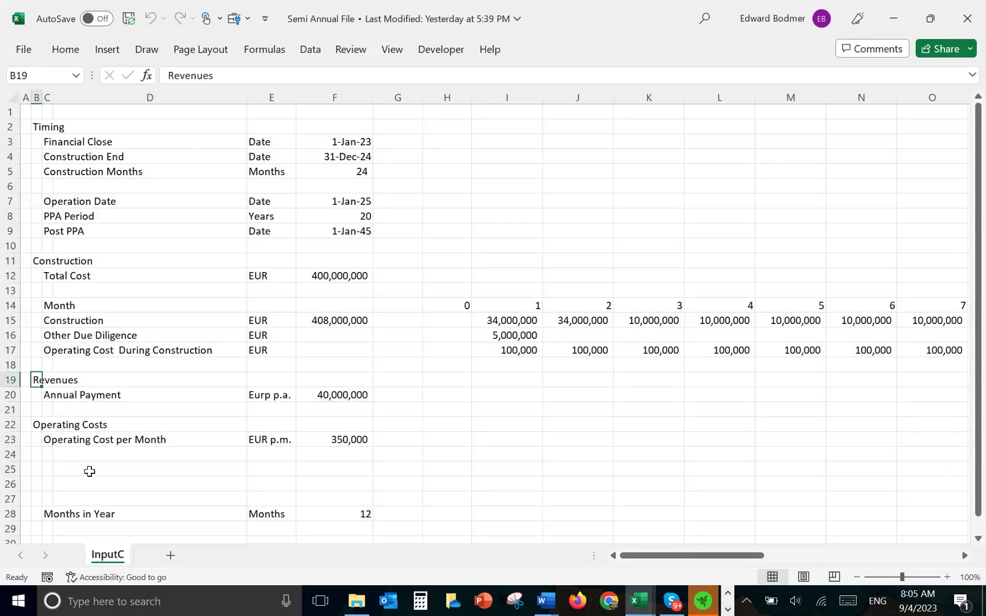
key(Down)
key(Down)
key(Down)
key(Down)
key(Down)
key(Down)
key(Down)
key(Down)
key(Up)
key(Up)
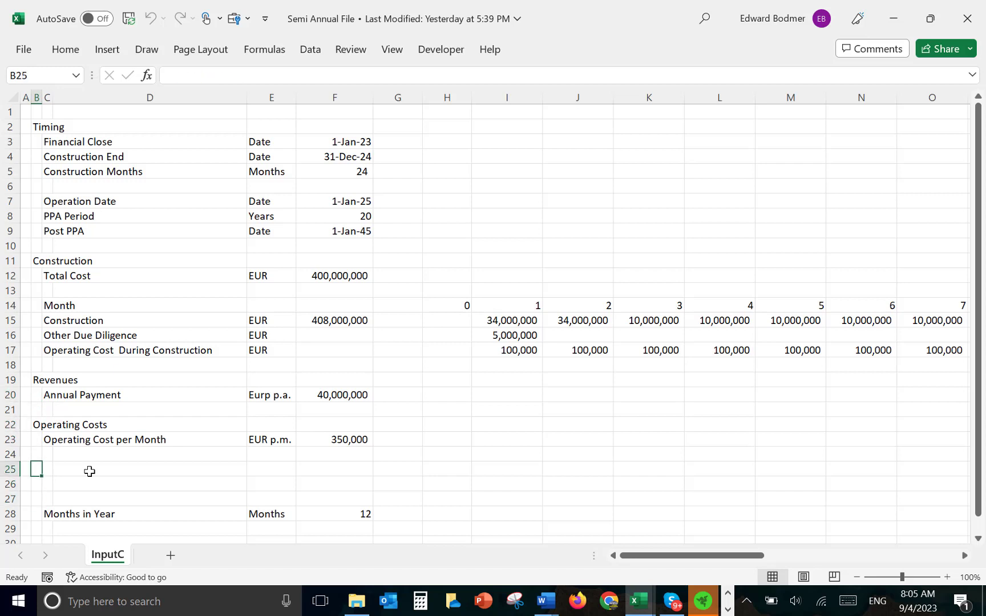
key(shift+space)
key(ctrl+shift+equal)
key(ctrl+shift+equal)
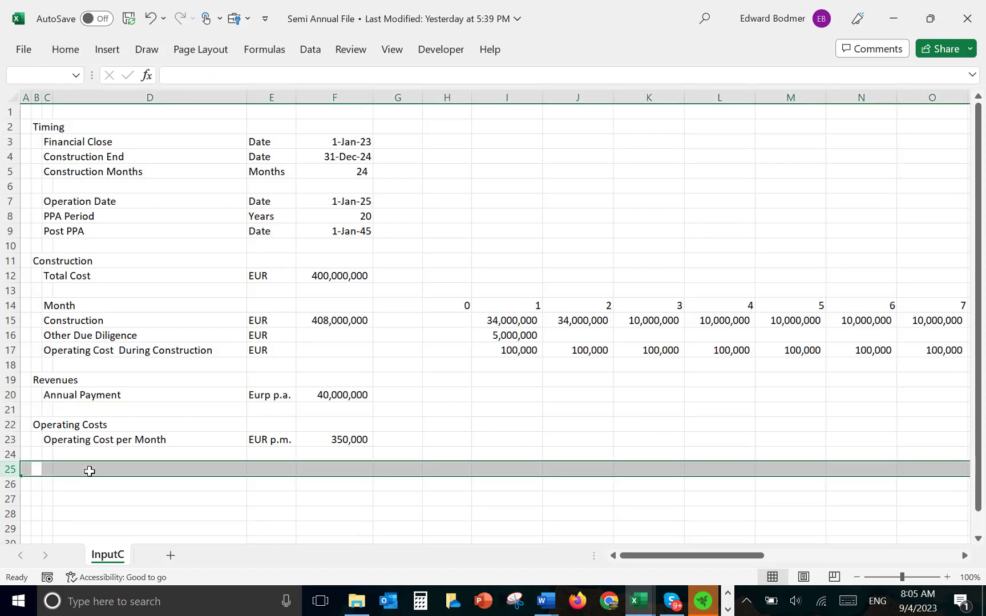
Add the section heading "Macro Economic Inputs" in B25.
key(Down)
key(Up)
text(Macr)
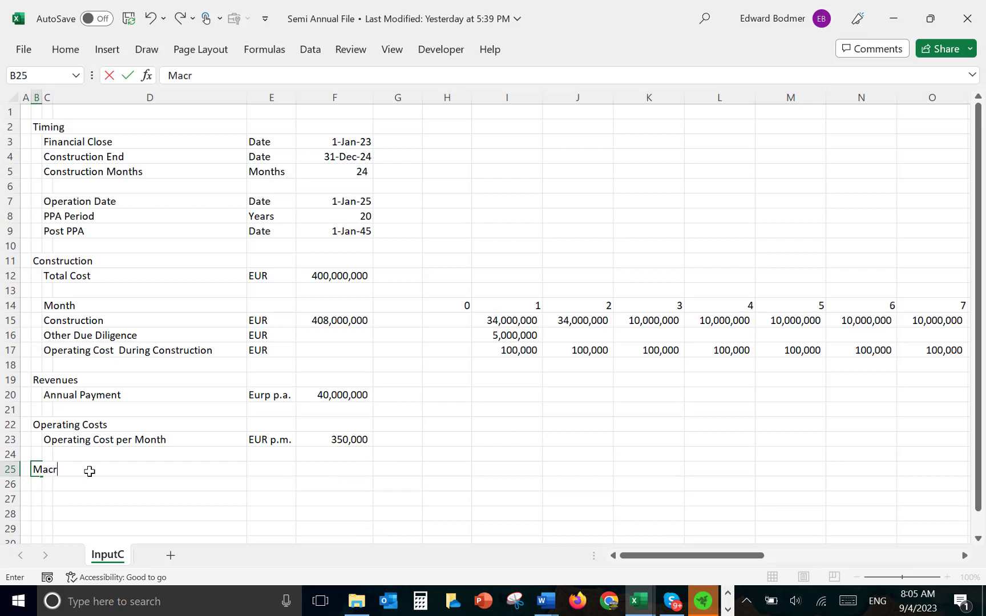
text(o Economic D)
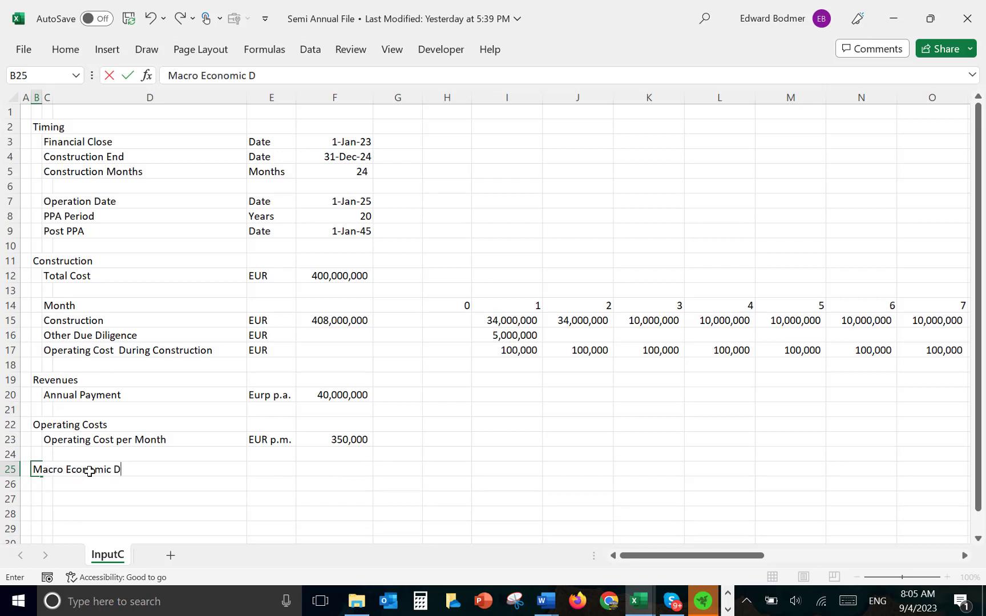
key(BackSpace)
text(Inputs)
key(Return)
key(Right)
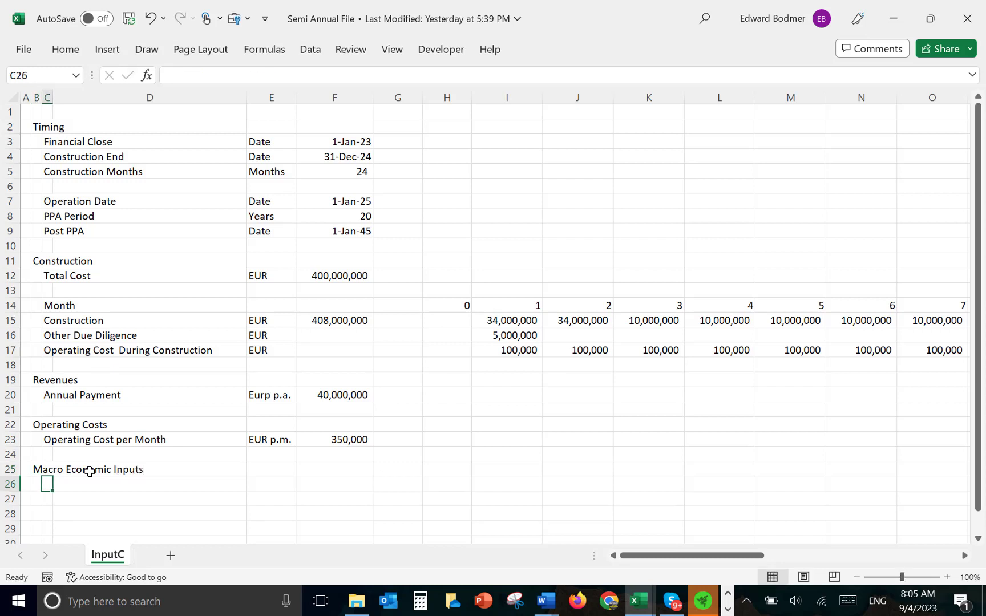
Label row 26 "Reference Inflation Date" in C26 and enter Date as its unit in E26.
text(Reference d)
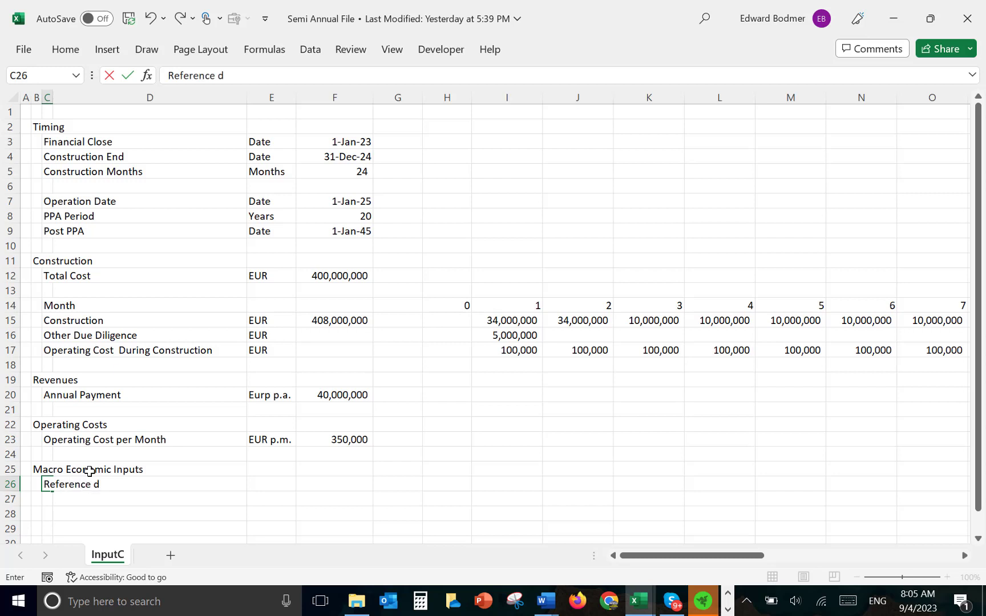
key(BackSpace)
text(Inflation Date)
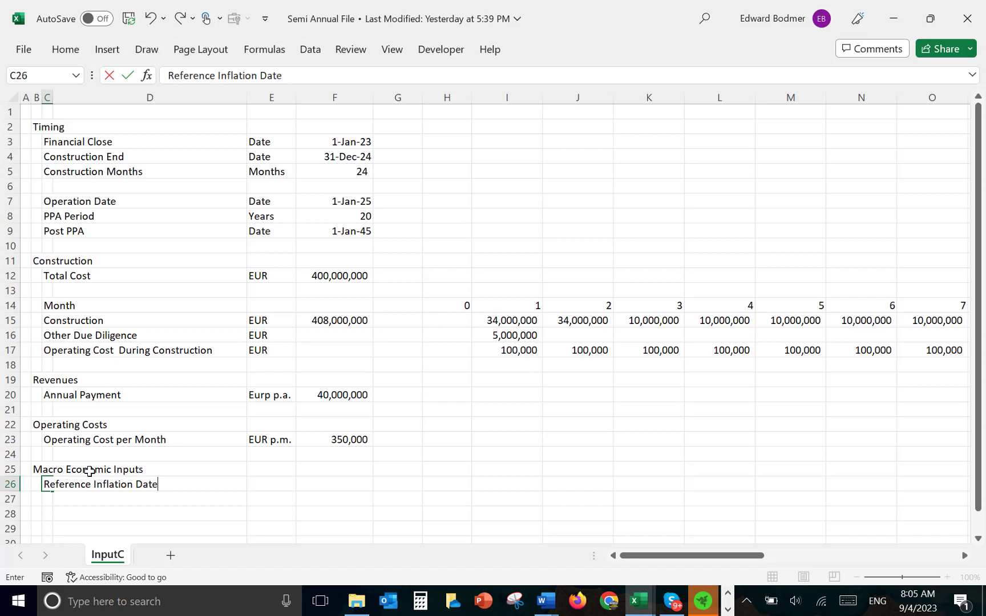
key(Return)
key(Up)
key(Right)
key(Right)
text(Datee)
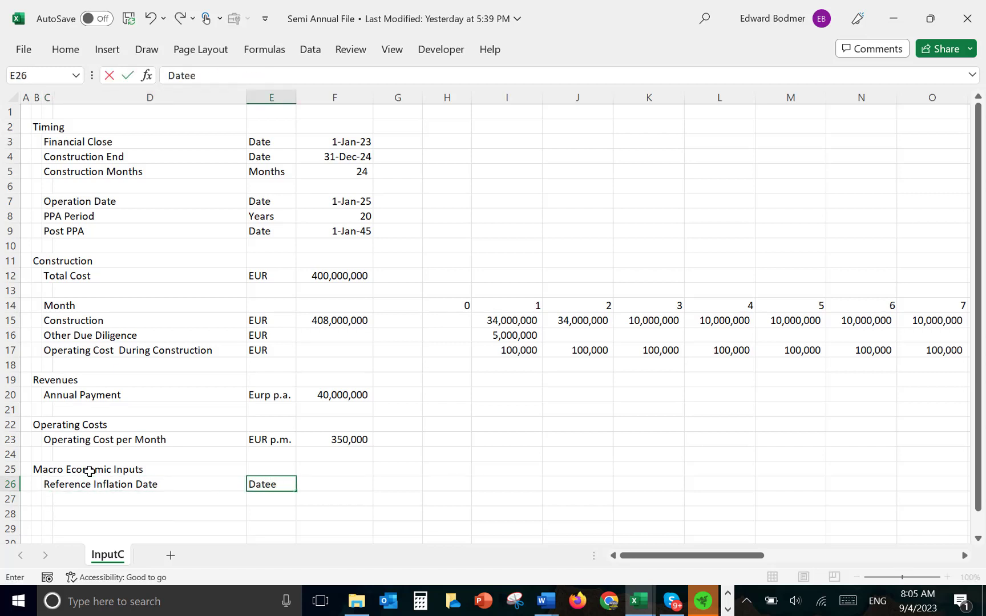
key(BackSpace)
key(Return)
key(Right)
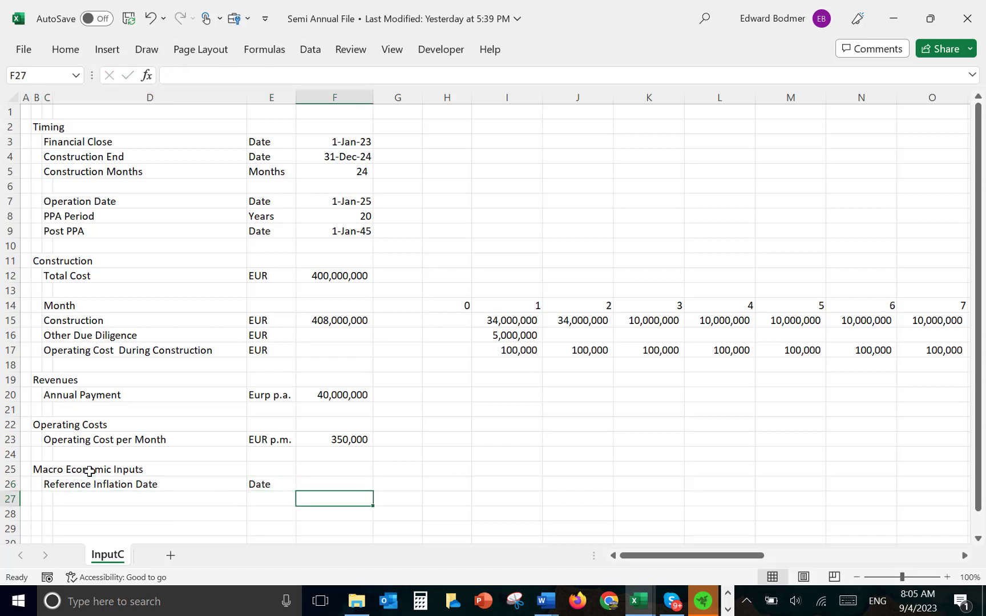
Copy the Operation Date from F7 into the Reference Inflation Date cell F26 as a value and format it as a date.
key(Up)
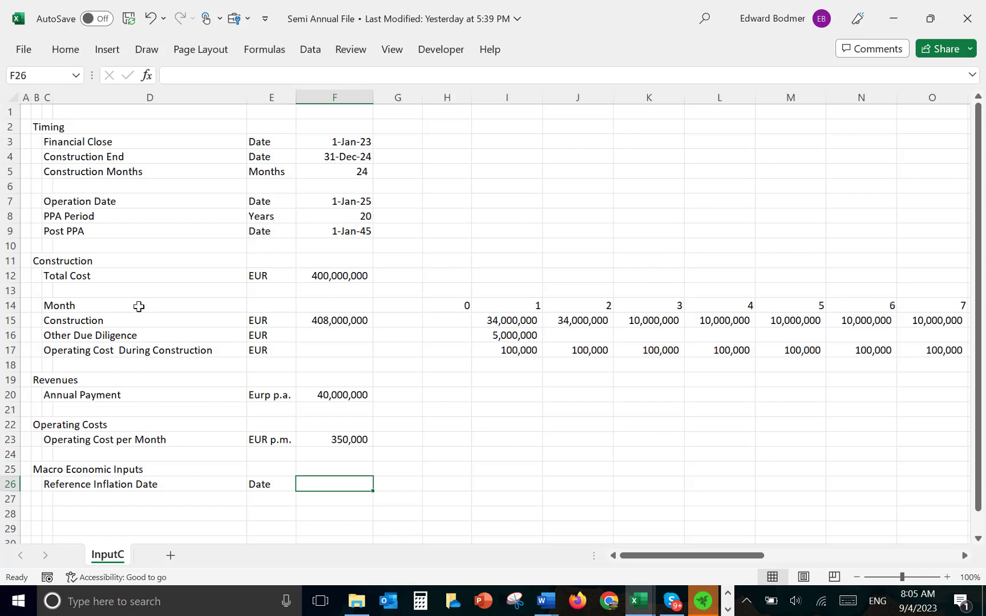
key(Up)
key(Up)
key(Up)
key(Up)
key(Up)
key(Up)
key(Up)
key(Up)
key(Up)
key(Up)
key(Up)
key(Up)
key(Up)
key(Up)
key(Up)
key(Up)
key(Up)
key(Up)
key(Up)
key(Up)
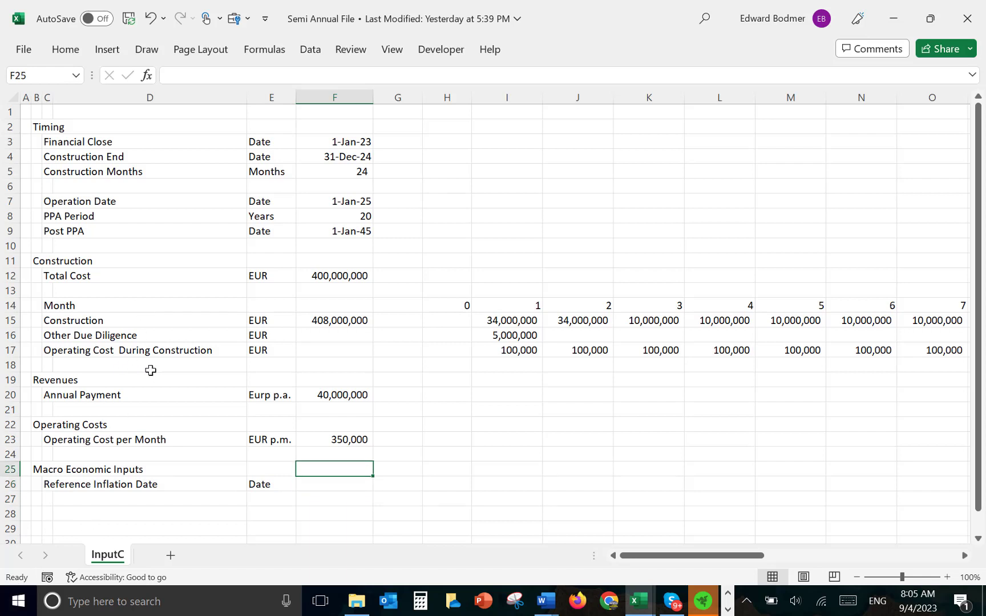
key(Down)
key(Down)
key(Down)
key(Down)
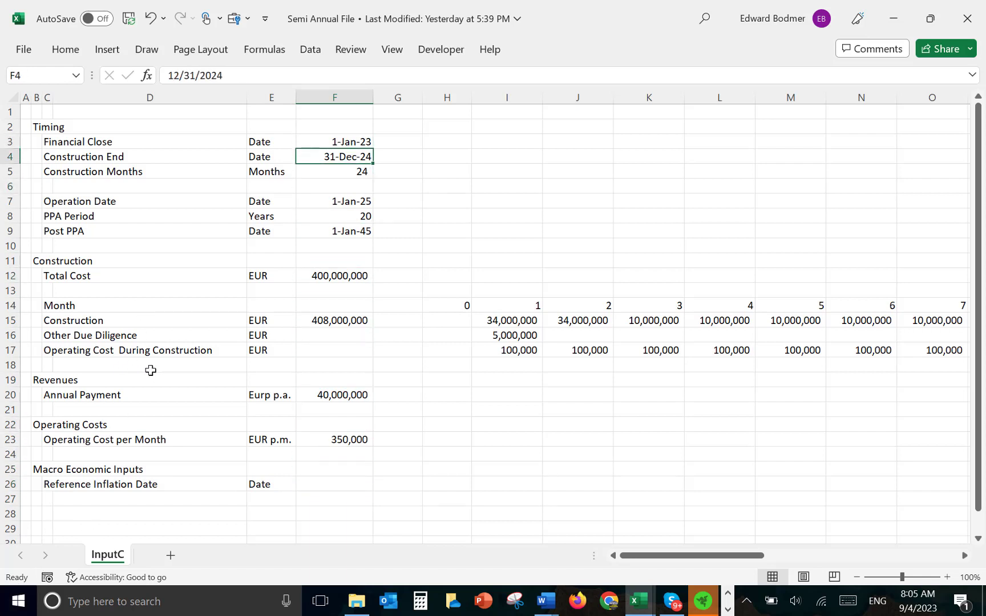
key(ctrl+c)
key(Down)
key(Down)
key(Down)
key(Down)
key(Down)
key(Down)
key(Down)
key(Down)
key(Down)
key(Down)
key(Down)
key(Down)
key(Down)
key(Down)
key(Down)
key(Down)
key(Down)
key(Down)
key(Down)
key(Down)
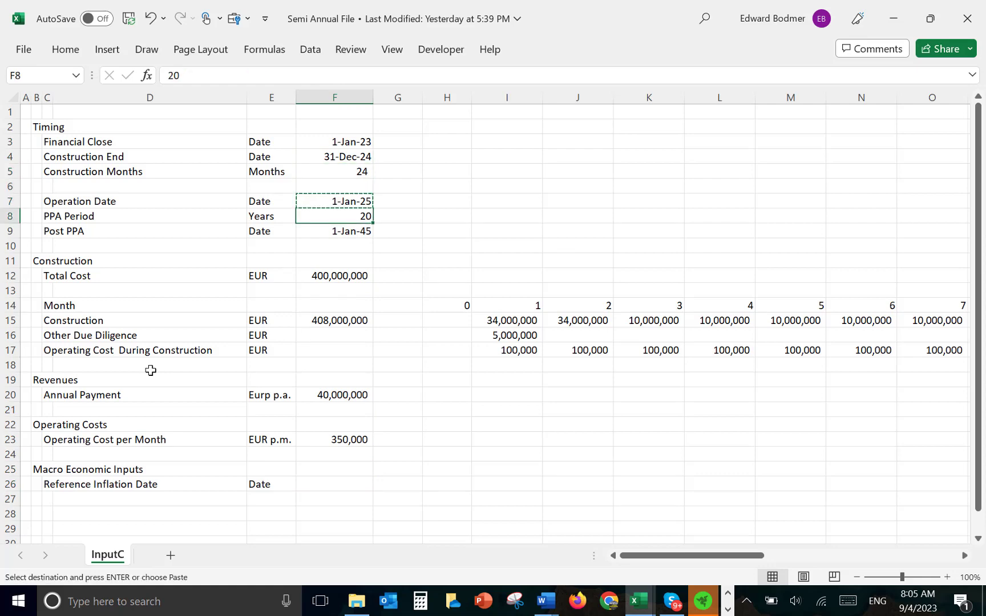
key(Up)
key(Up)
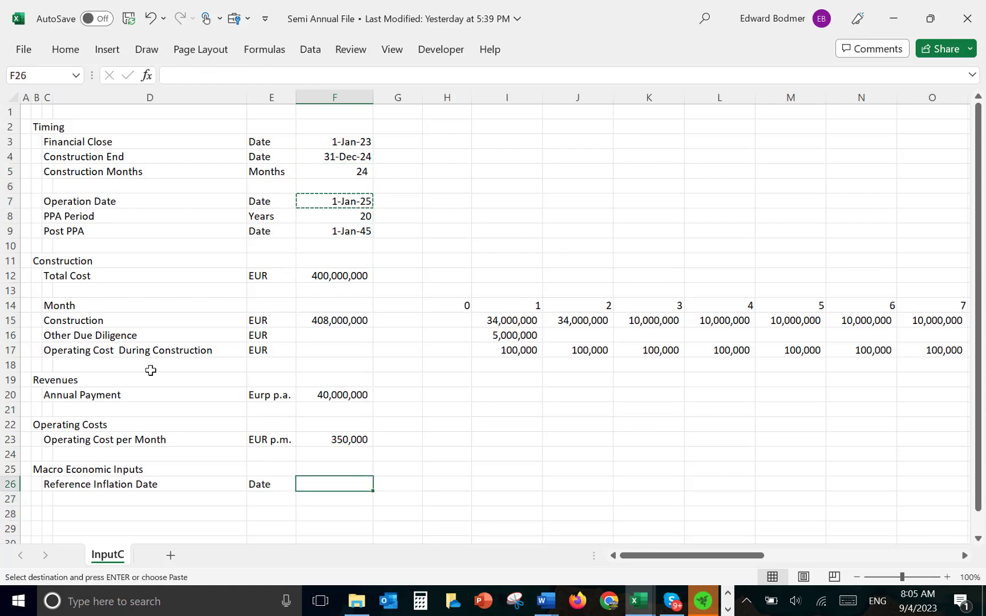
key(alt+e)
key(s)
key(v)
key(Return)
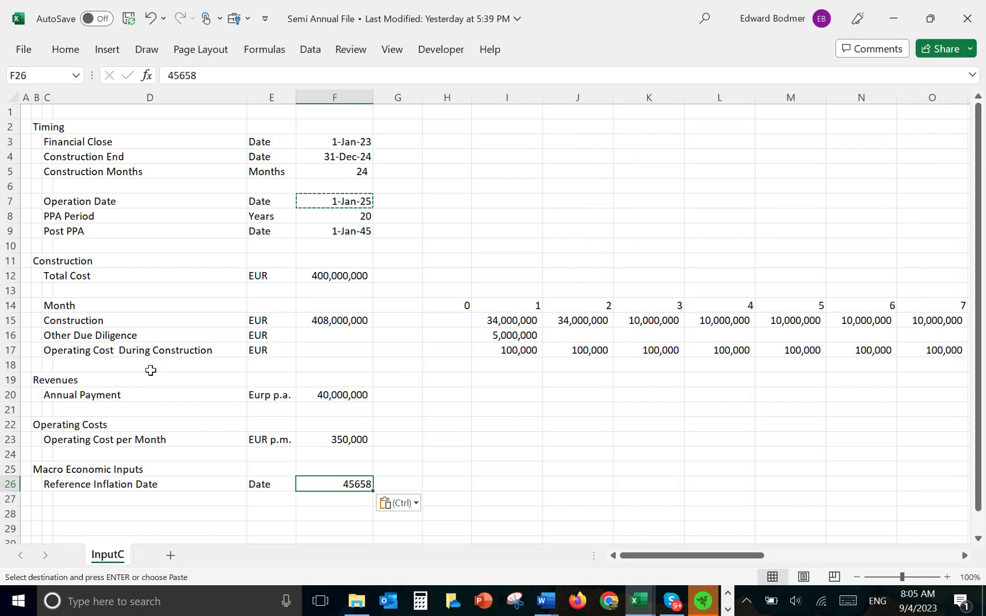
key(Escape)
key(ctrl+shift+3)
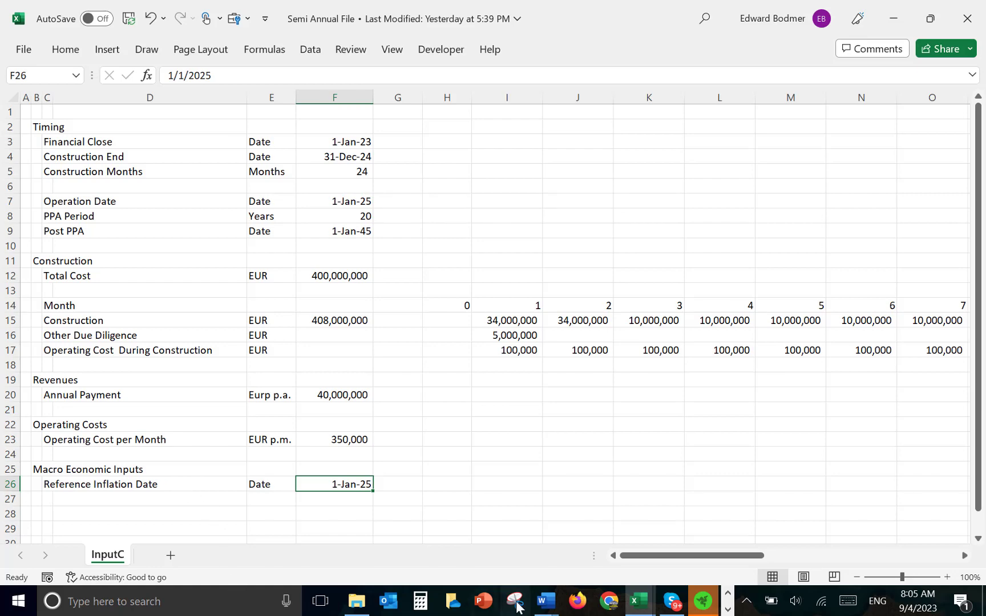
Switch to the Power Modeling Test v2 Word brief and set the year inflation is first applied to 2026.
click(549, 602)
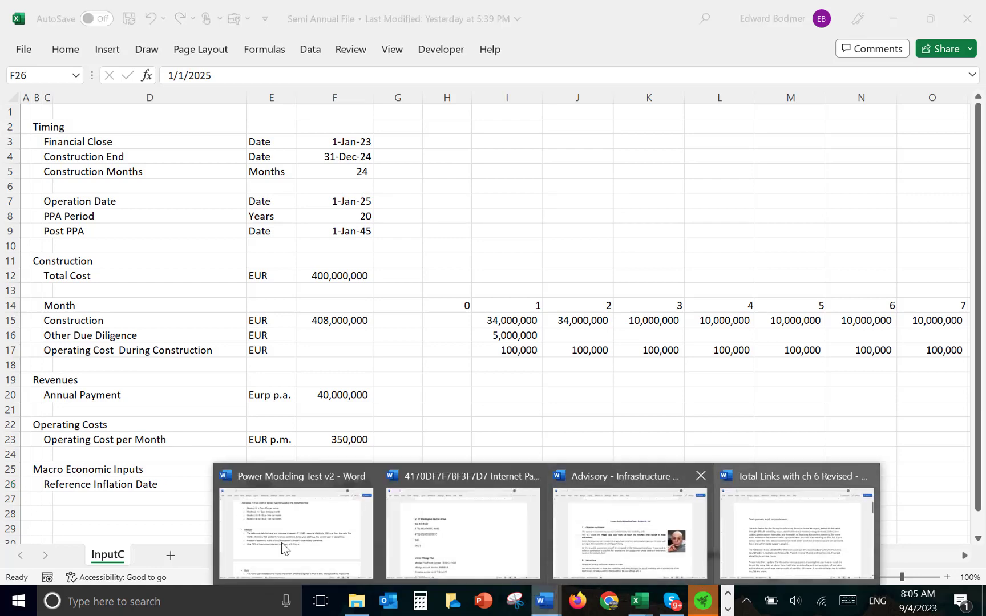
click(280, 542)
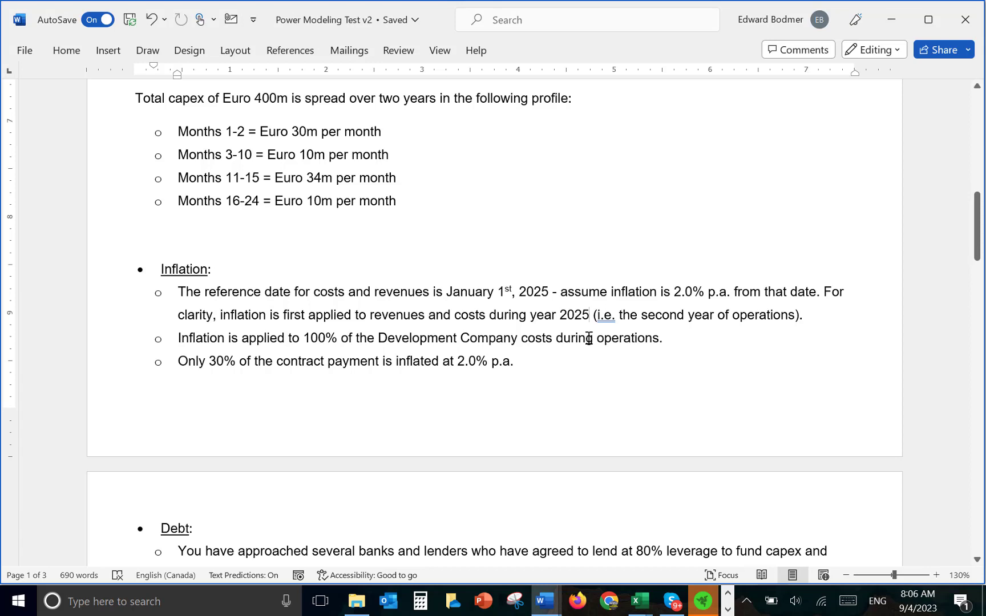
key(BackSpace)
text(6)
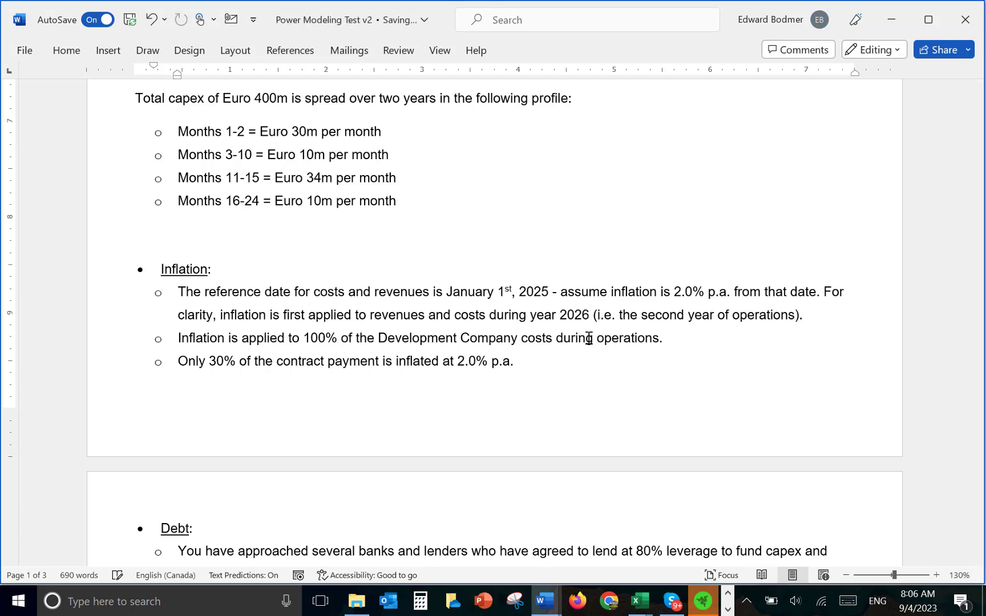
click(388, 427)
Return to the Semi Annual File workbook in Excel and label row 27 "Inflation Rate" in C27.
mouse_move(643, 600)
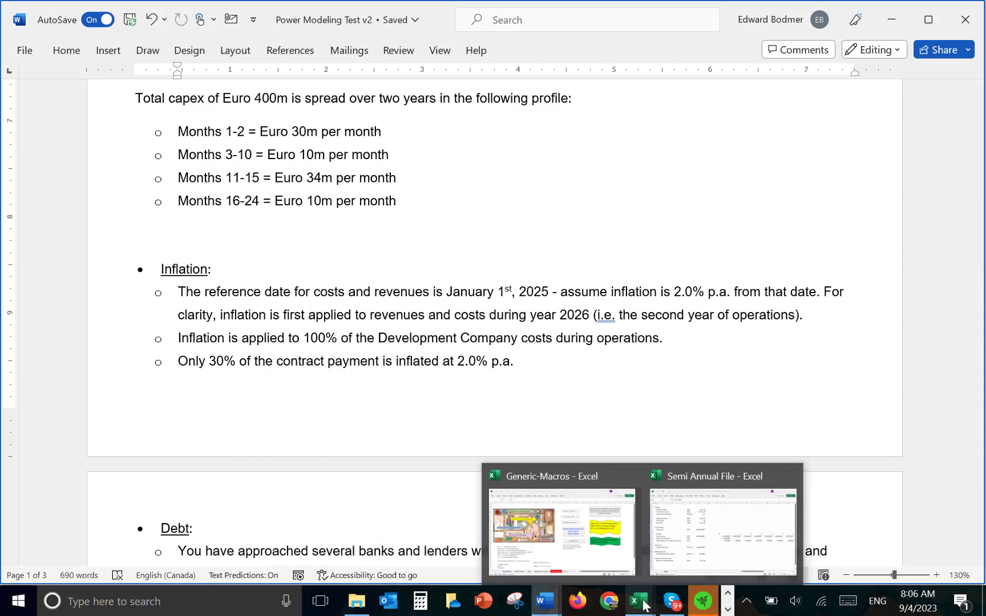
click(690, 542)
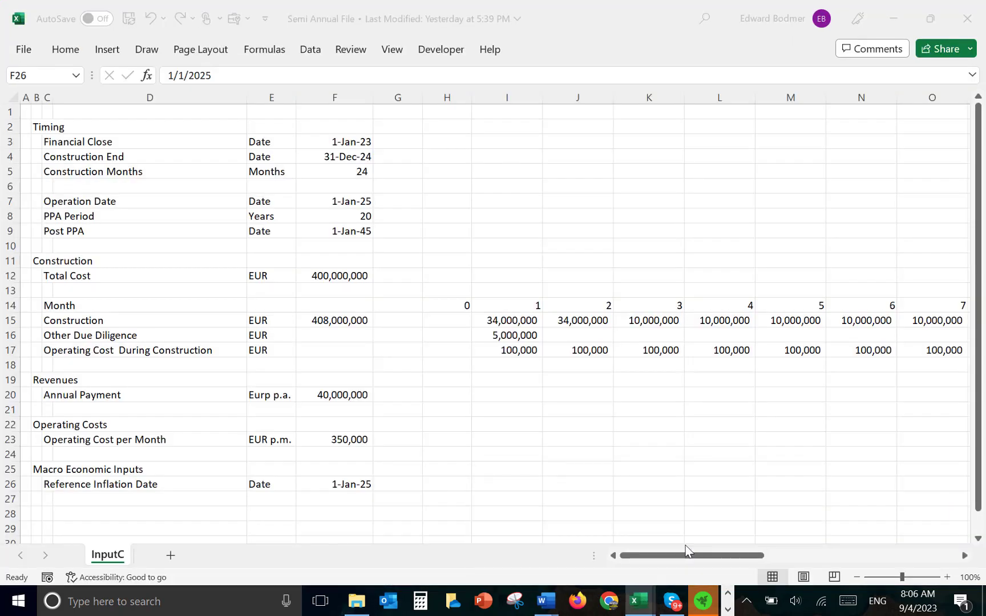
key(Down)
key(Down)
key(Down)
key(Down)
key(Down)
key(Up)
key(Up)
key(Up)
key(Up)
key(Left)
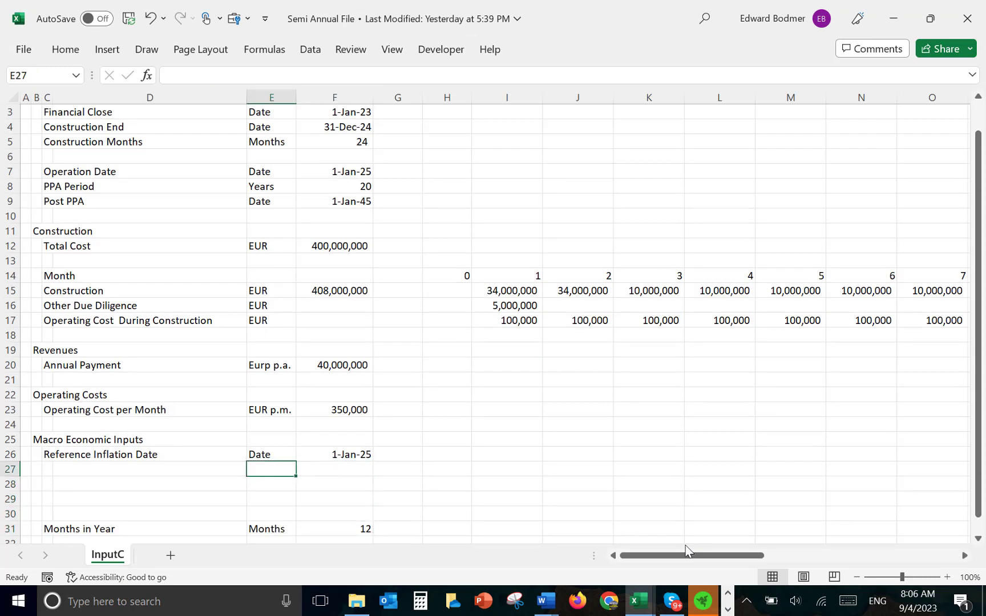
key(Left)
key(Left)
key(Left)
key(Right)
text(I)
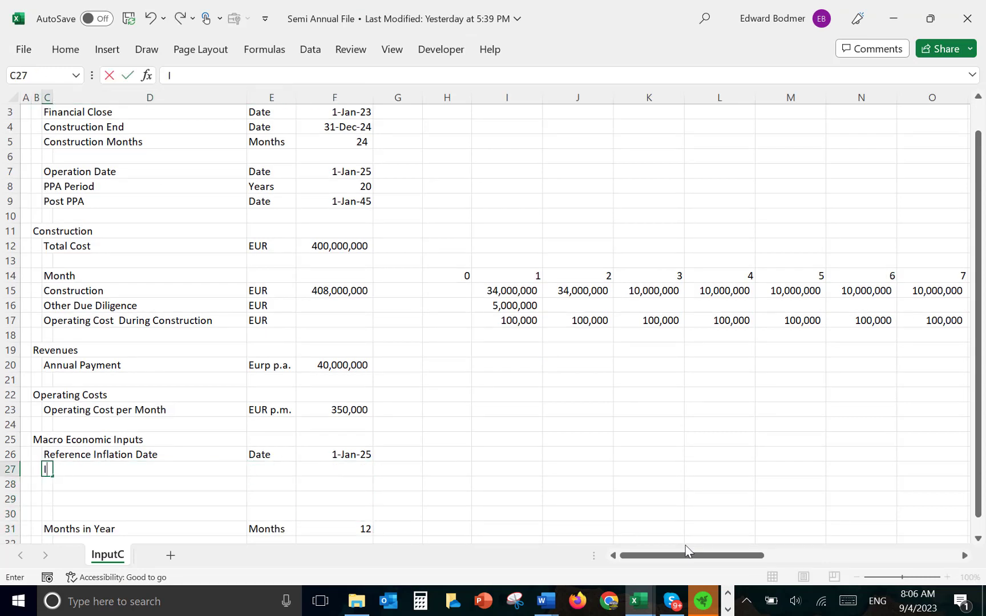
text(nflation Rate)
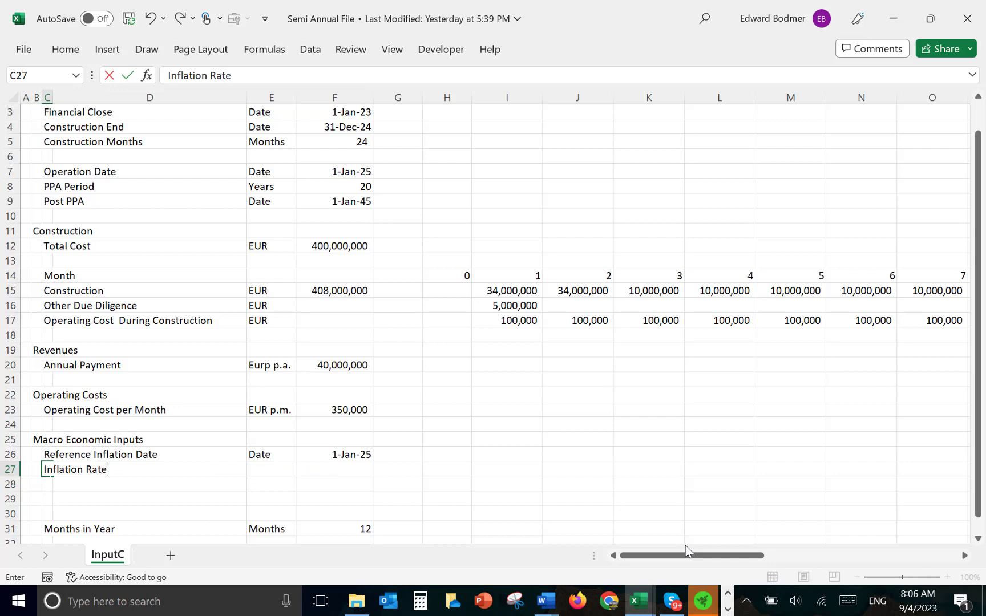
key(Return)
Enter % p.a. as the inflation rate's unit in E27 and 2% in F27, formatted as a percentage with two decimals.
key(Up)
key(Right)
key(Right)
text(%)
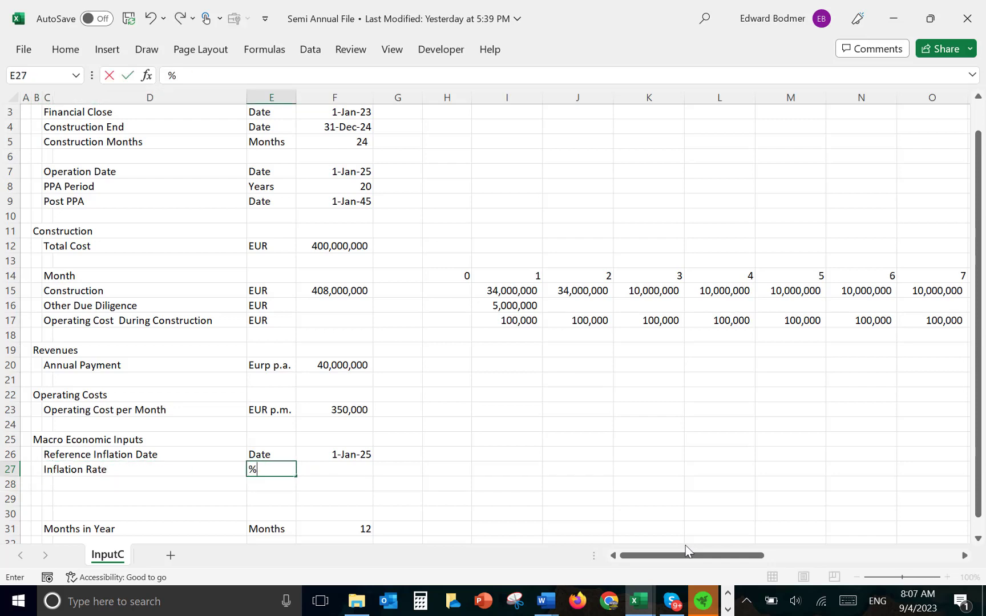
text( p.a.)
key(Right)
text(2%)
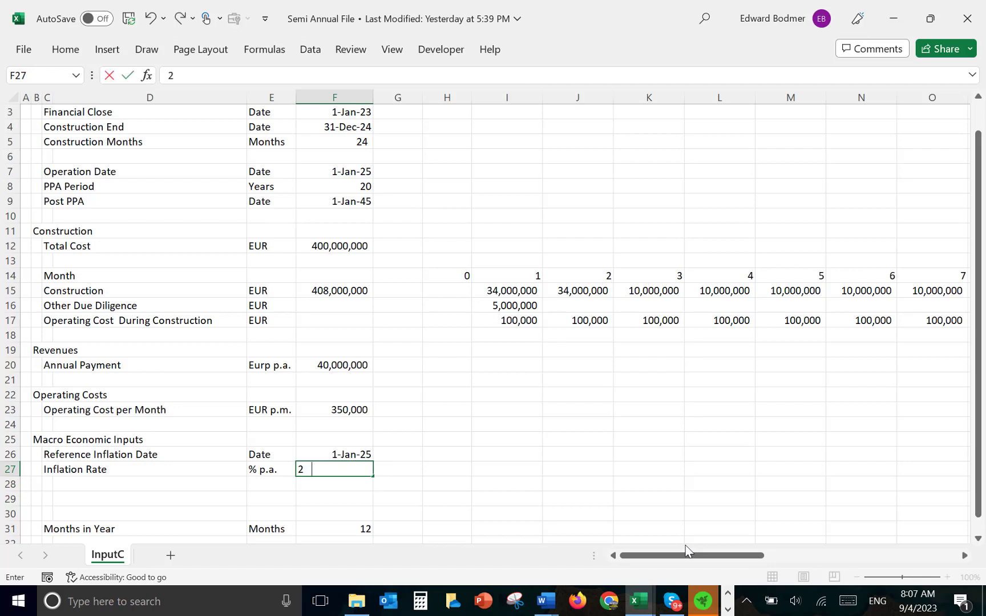
key(Return)
key(Up)
key(ctrl+shift+p)
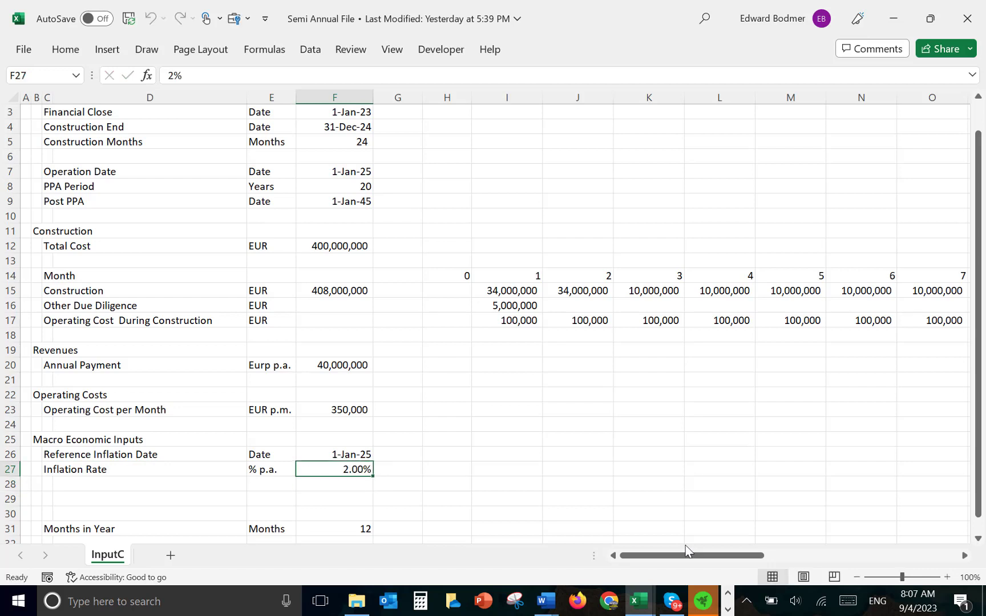
Insert a blank row at row 21, below Annual Payment in the Revenues section.
key(Up)
key(Up)
key(Up)
key(Up)
key(Up)
key(Up)
key(Up)
key(Left)
key(Left)
key(Left)
key(Down)
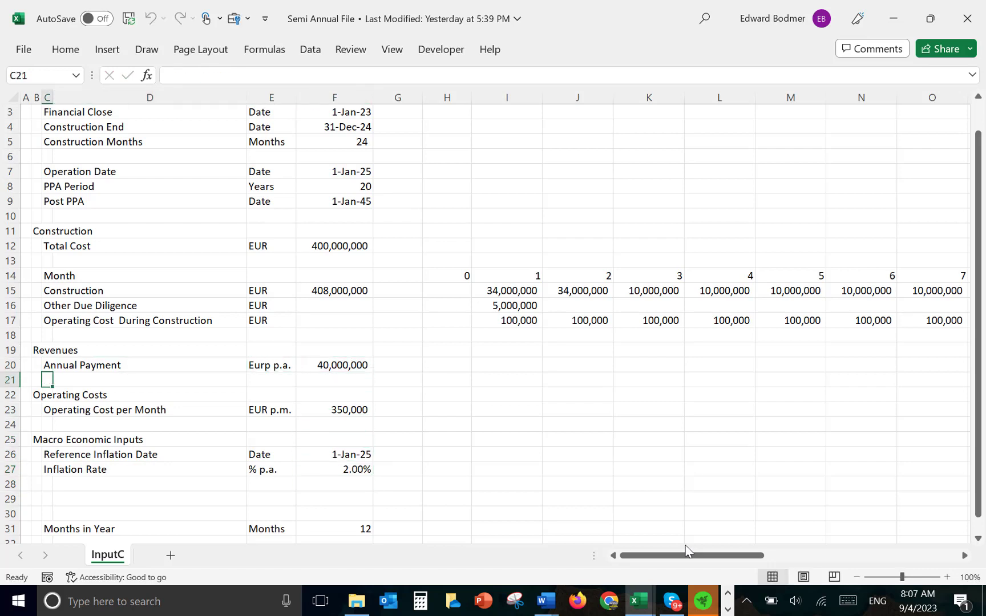
key(shift+space)
key(ctrl+shift+plus)
Label the new row "Percent of Payment Inflated" in C21.
key(Right)
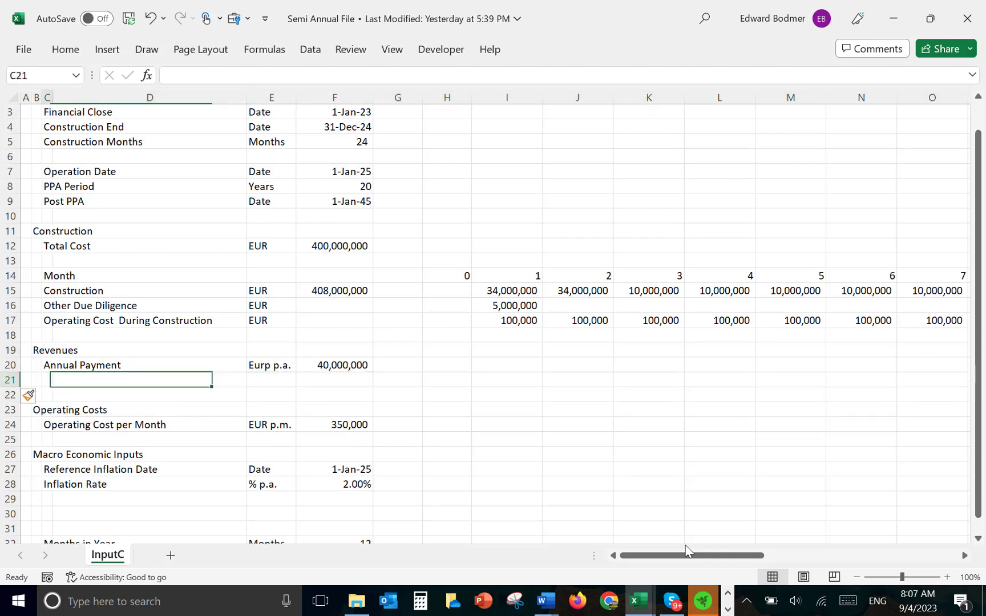
key(Left)
text(Perce)
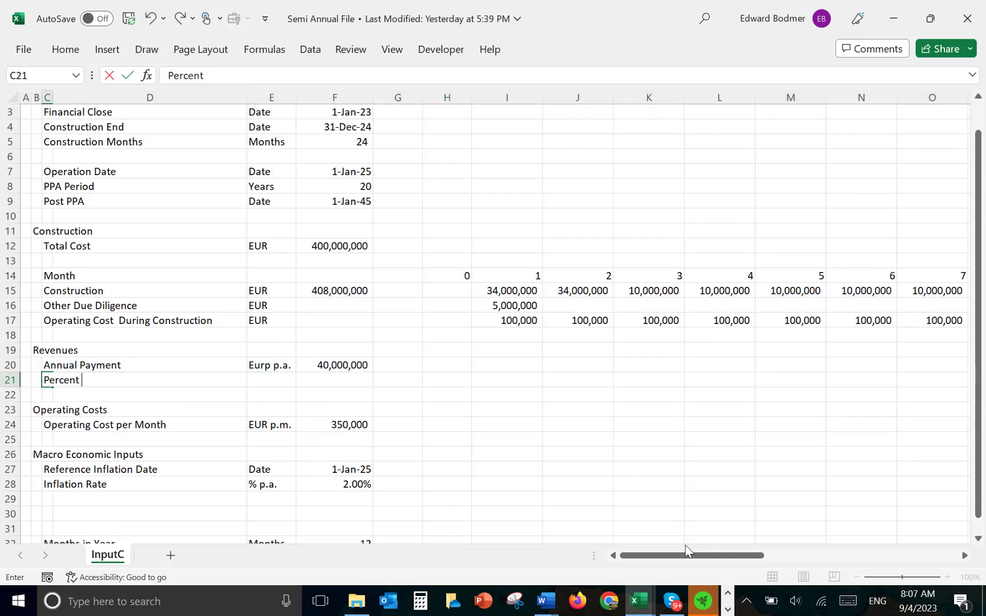
text(nt of Payment Inflation)
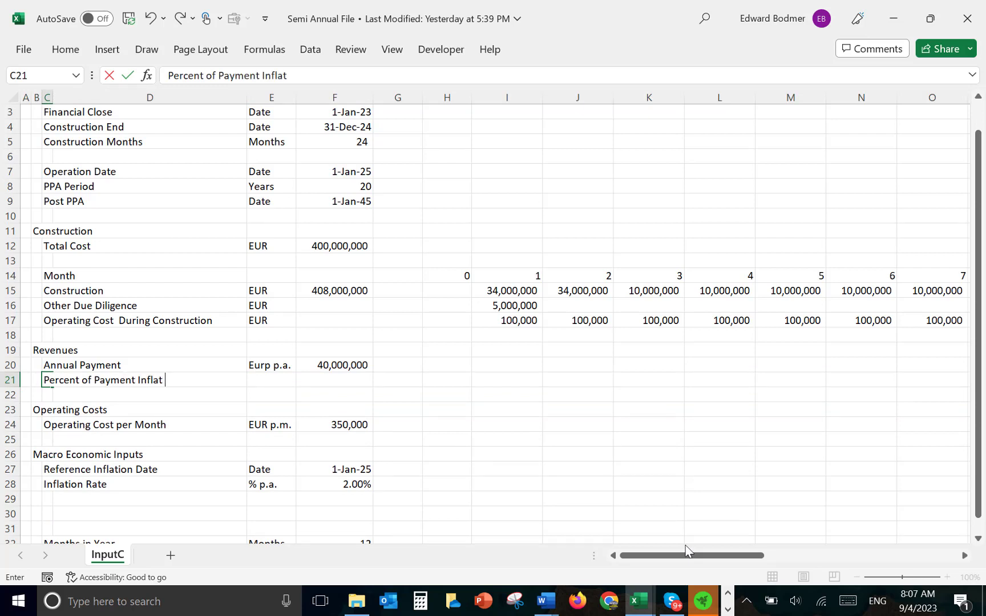
key(BackSpace)
key(BackSpace)
text(d)
key(Return)
Enter % as the unit in E21 and 30% in F21, formatted as a percentage with two decimals.
key(Up)
key(Right)
key(Right)
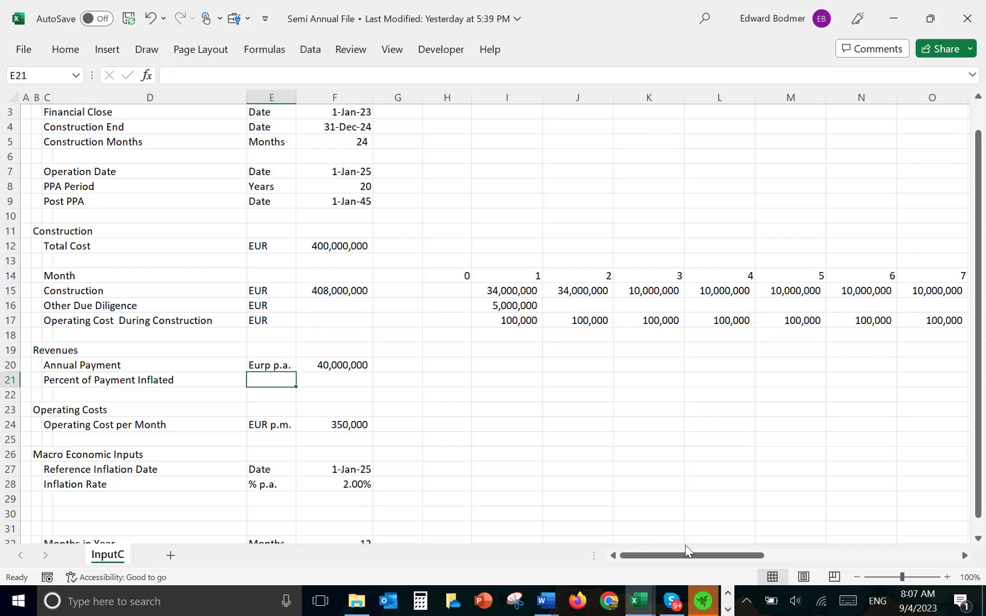
text(%)
key(Tab)
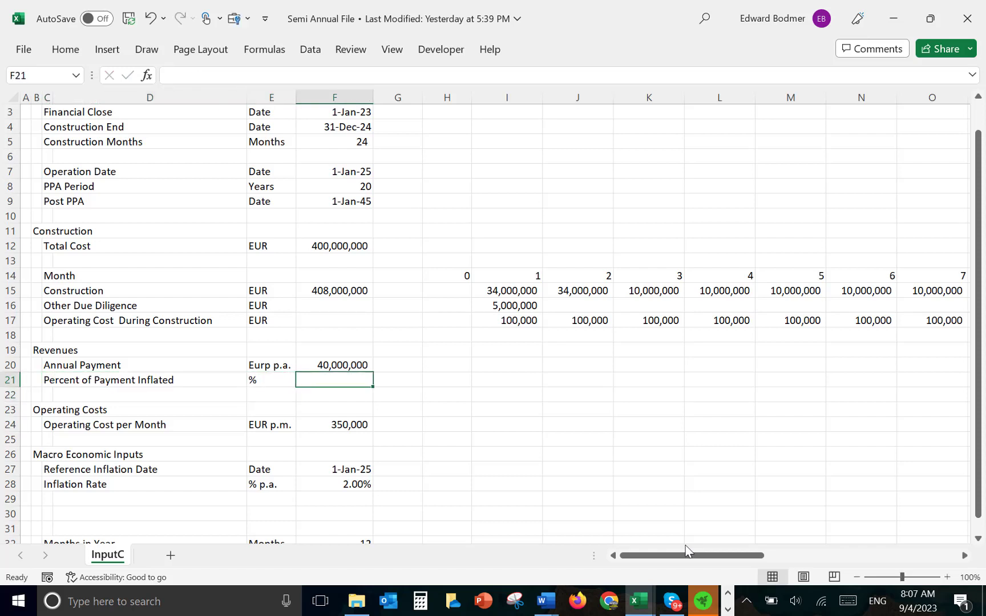
text(30%)
key(Return)
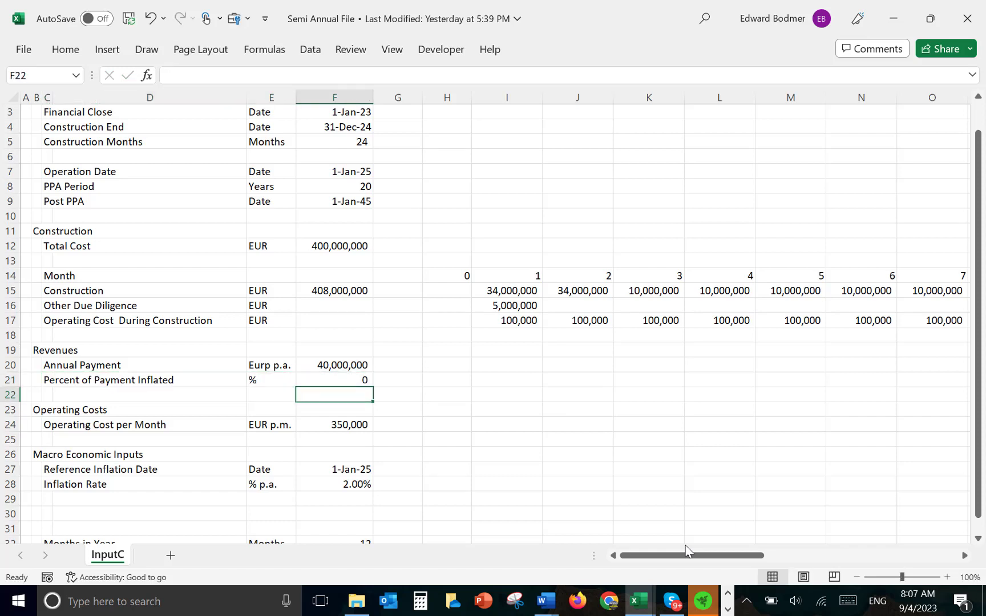
key(Up)
key(ctrl+shift+5)
Insert a blank row at row 25, below Operating Cost per Month, and select C25.
key(Down)
key(Down)
key(Down)
key(Down)
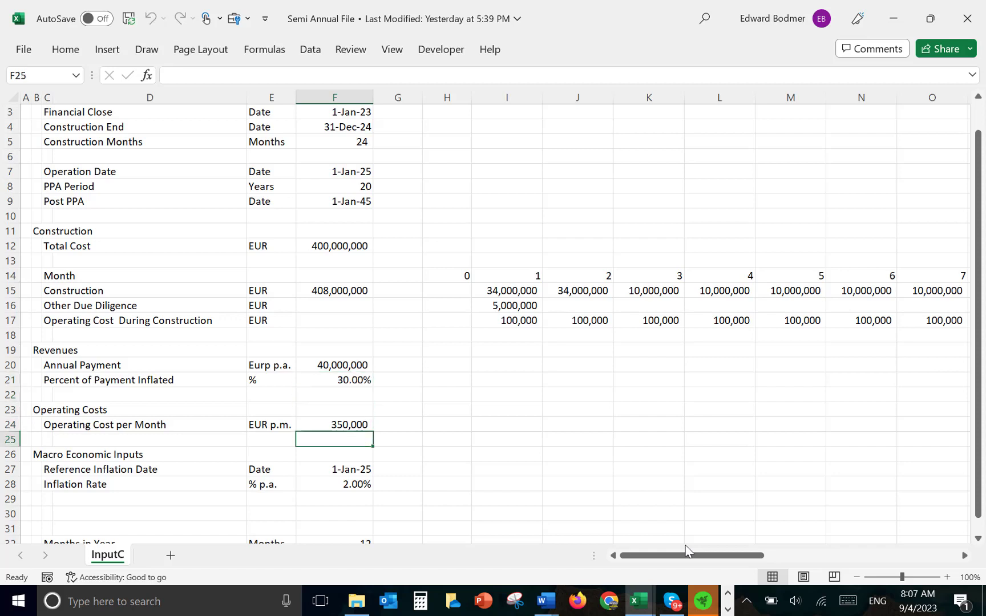
key(shift+space)
key(ctrl+shift+equal)
key(Home)
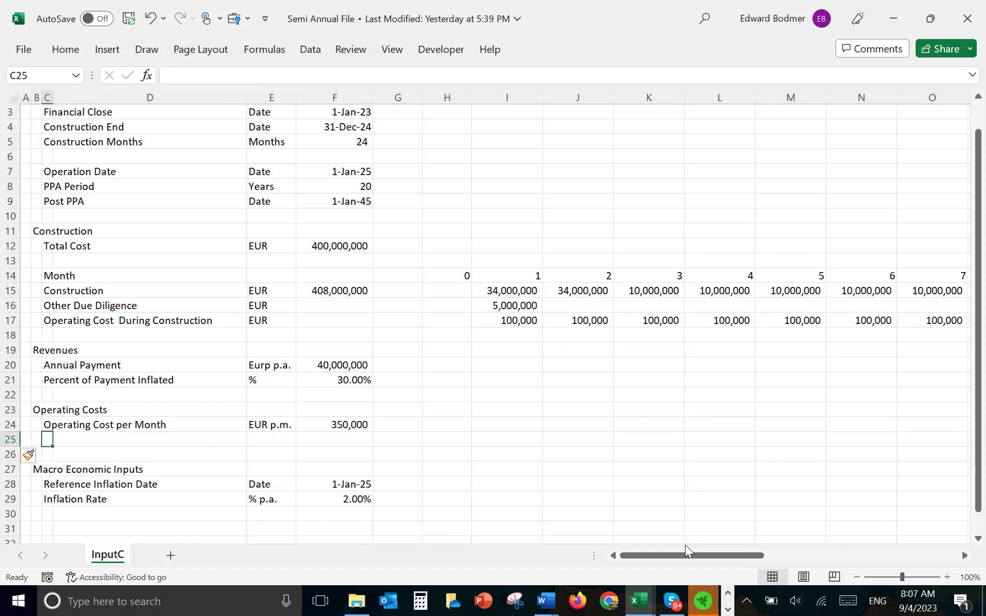
Label cell C25 under Operating Costs as "Percent Inflated".
text(Percent )
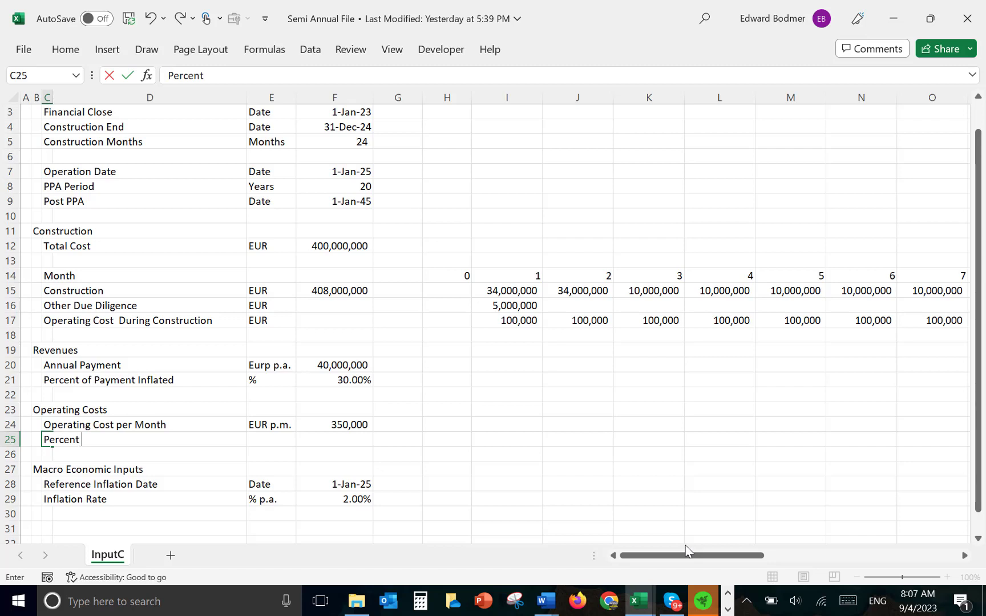
text(Inflatio)
key(BackSpace)
key(BackSpace)
text(ed)
key(ctrl+Return)
Give Percent Inflated the unit % and a value of 100%, formatted as a percentage with two decimals.
key(Right)
key(Right)
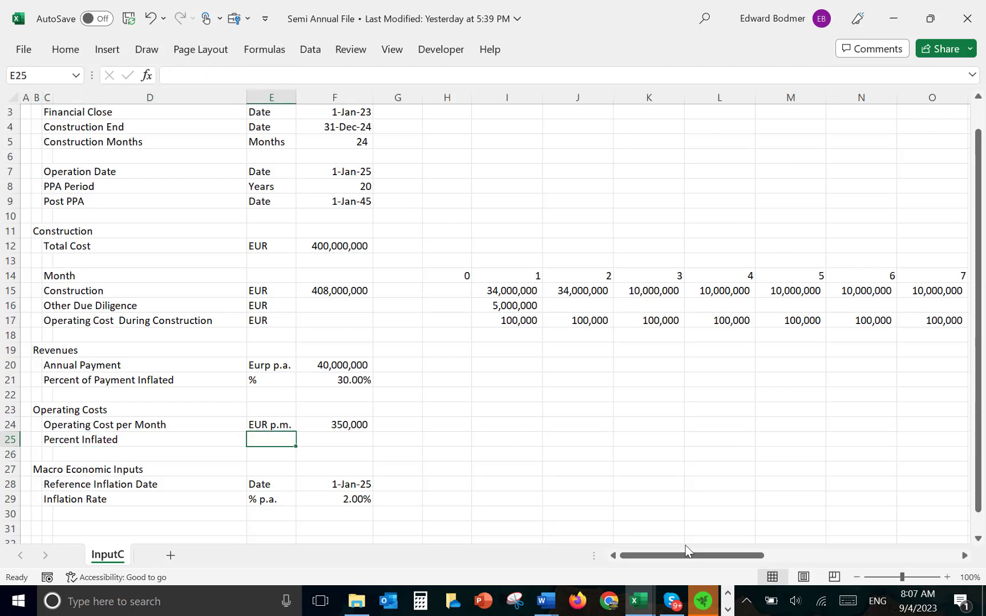
text(%)
key(Right)
text(100)
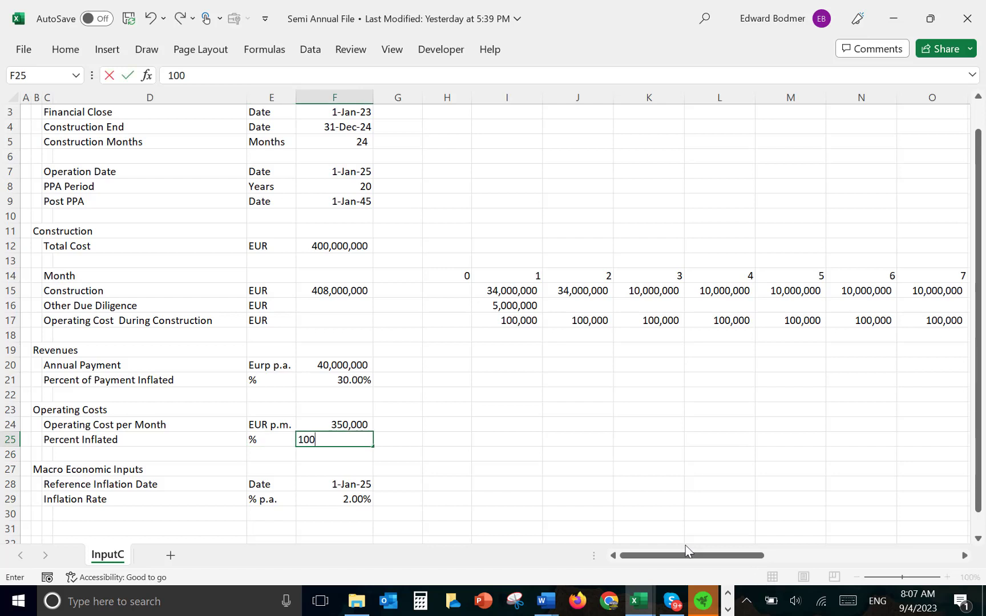
text(0%)
key(Return)
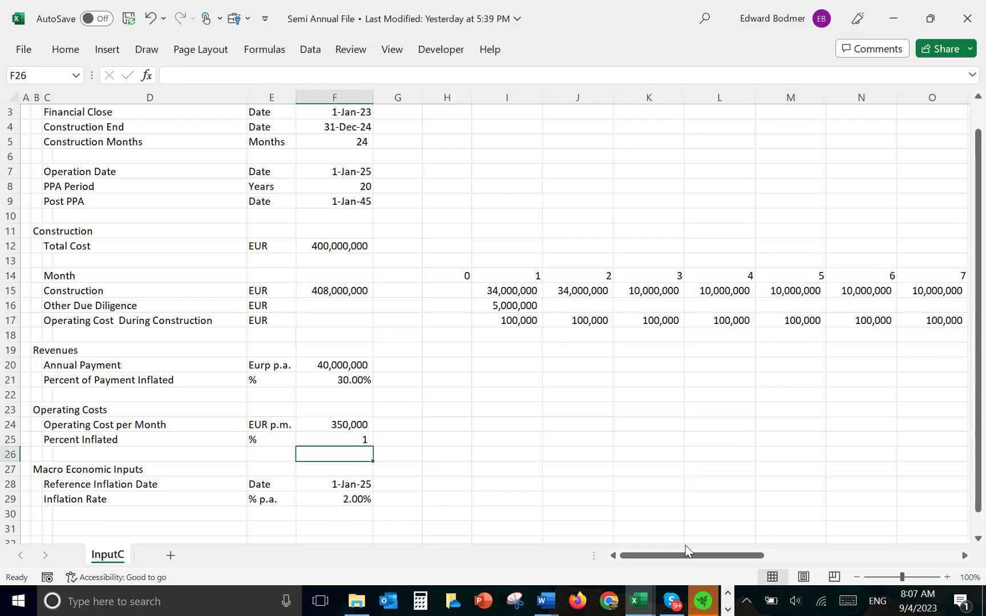
key(Up)
key(ctrl+shift+5)
Look over the input sections from the rows below Months in Year up to the construction timing inputs.
key(Down)
key(Down)
key(Down)
key(Down)
key(Down)
key(Down)
key(Down)
key(Down)
key(Down)
key(Down)
key(Down)
key(Down)
key(Down)
key(Up)
key(Up)
key(Up)
key(Up)
key(Up)
key(Up)
key(Up)
key(Up)
key(Up)
key(Up)
key(Left)
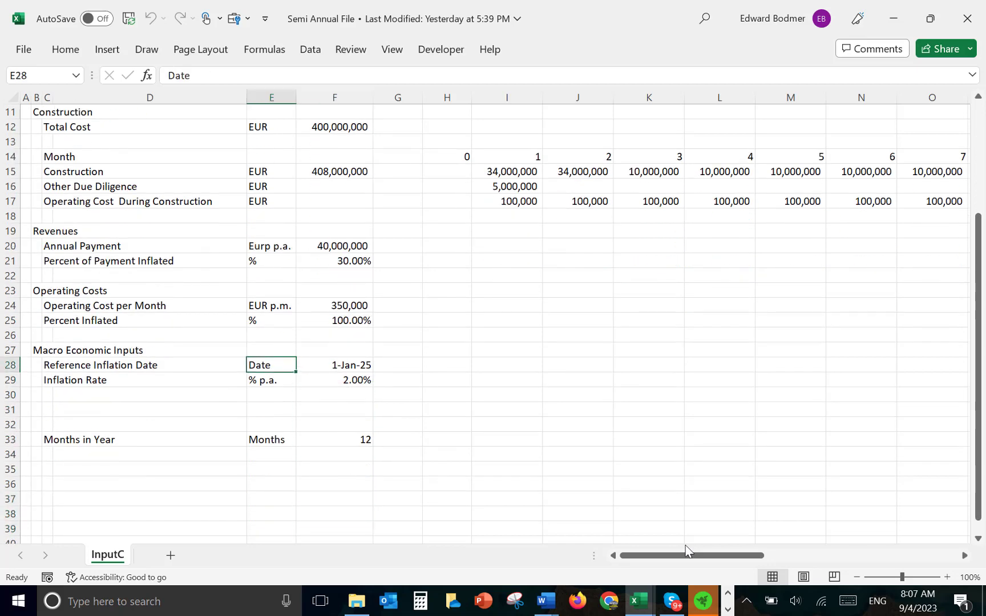
key(Home)
key(Down)
key(Down)
key(Up)
key(Up)
key(Up)
key(Right)
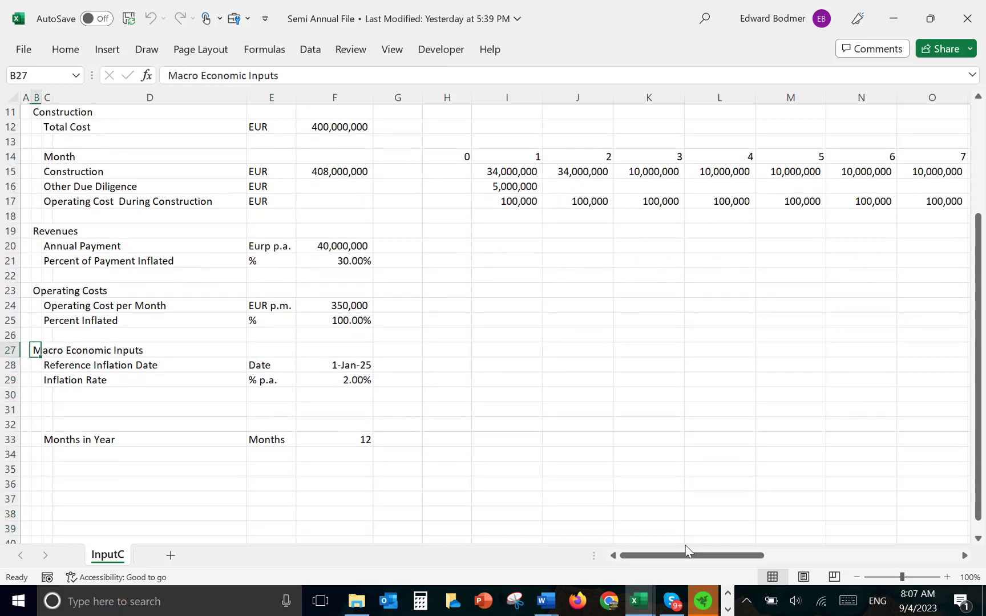
key(Up)
key(Up)
key(Up)
key(Up)
key(Up)
key(Up)
key(Up)
key(Up)
key(Up)
key(Up)
key(Up)
key(Up)
key(Up)
key(Up)
key(Up)
key(Up)
key(Up)
key(Up)
key(Up)
key(Up)
key(Up)
key(Up)
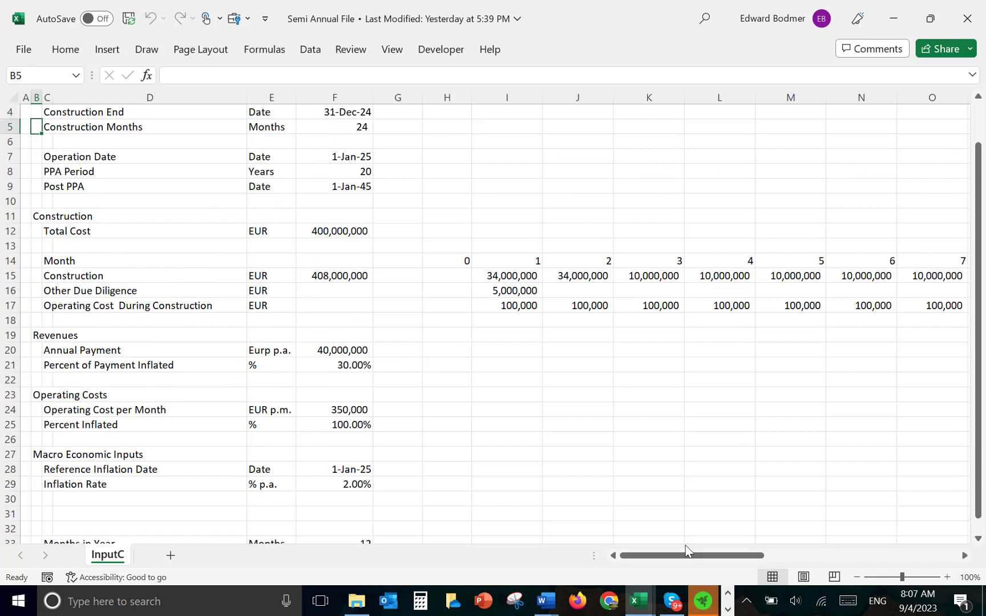
Try copying the heading cells B19:B25 into column C starting at C19, and undo the paste.
key(Down)
key(Down)
key(Down)
key(Down)
key(Down)
key(Down)
key(Down)
key(Down)
key(Down)
key(Down)
key(Down)
key(Down)
key(Down)
key(Down)
key(shift+Down)
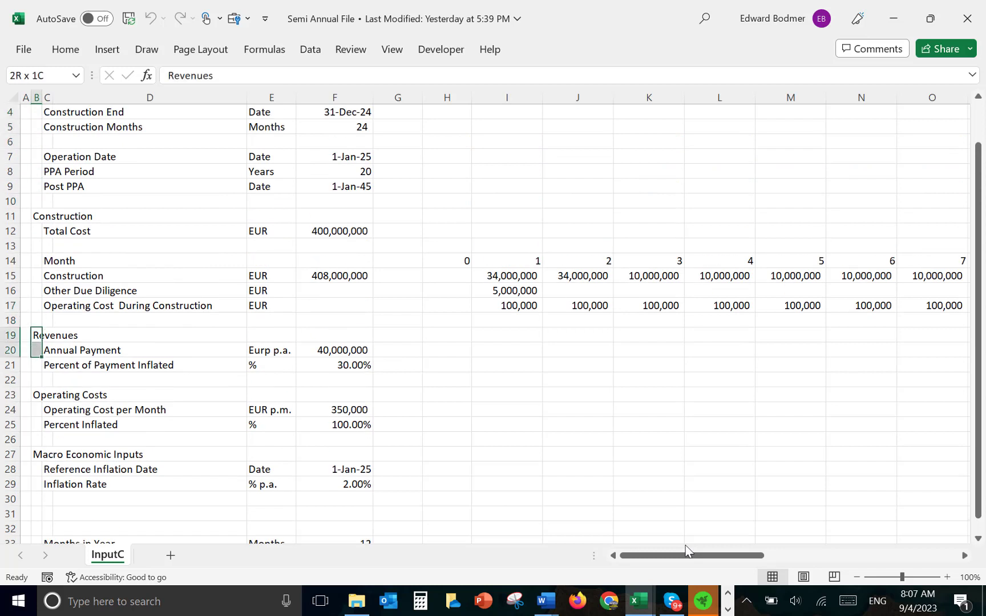
key(shift+Down)
key(shift+Down)
key(shift+Down)
key(shift+Down)
key(shift+Down)
key(shift+Down)
key(shift+Down)
key(shift+Down)
key(shift+Down)
key(shift+Up)
key(shift+Up)
key(shift+Up)
key(shift+Up)
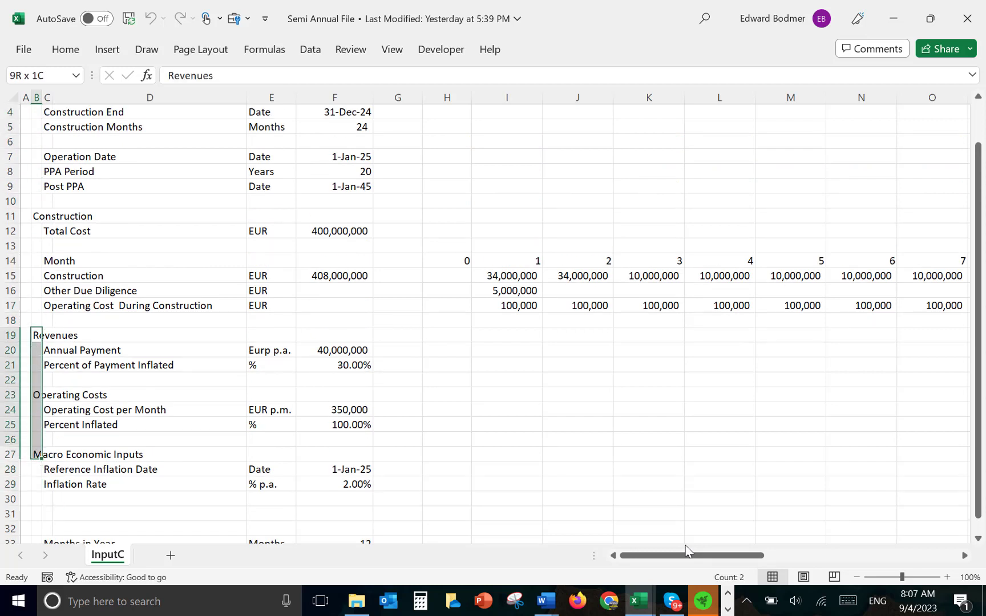
key(ctrl+c)
key(Right)
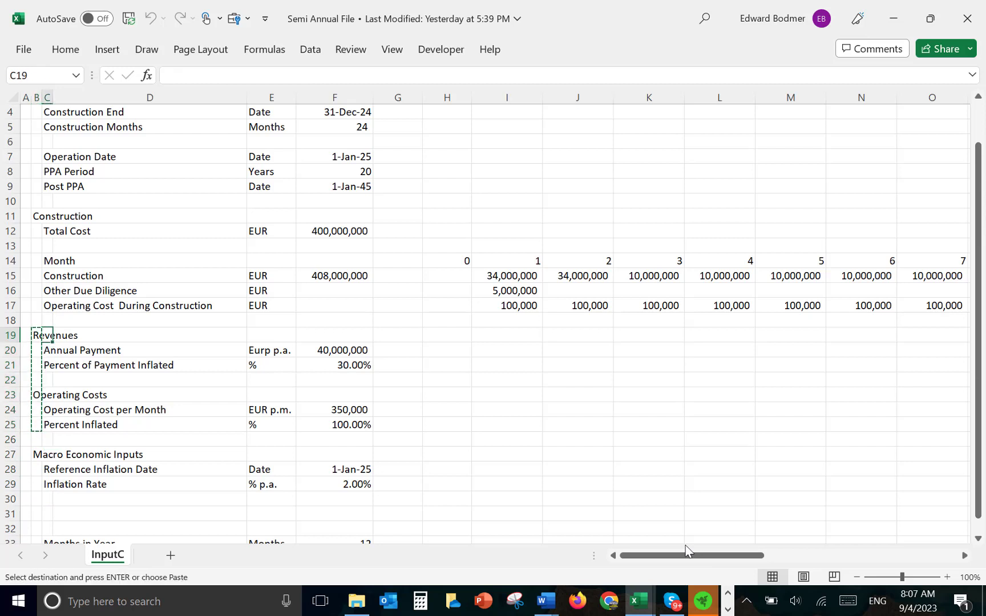
key(ctrl+v)
key(Left)
key(Right)
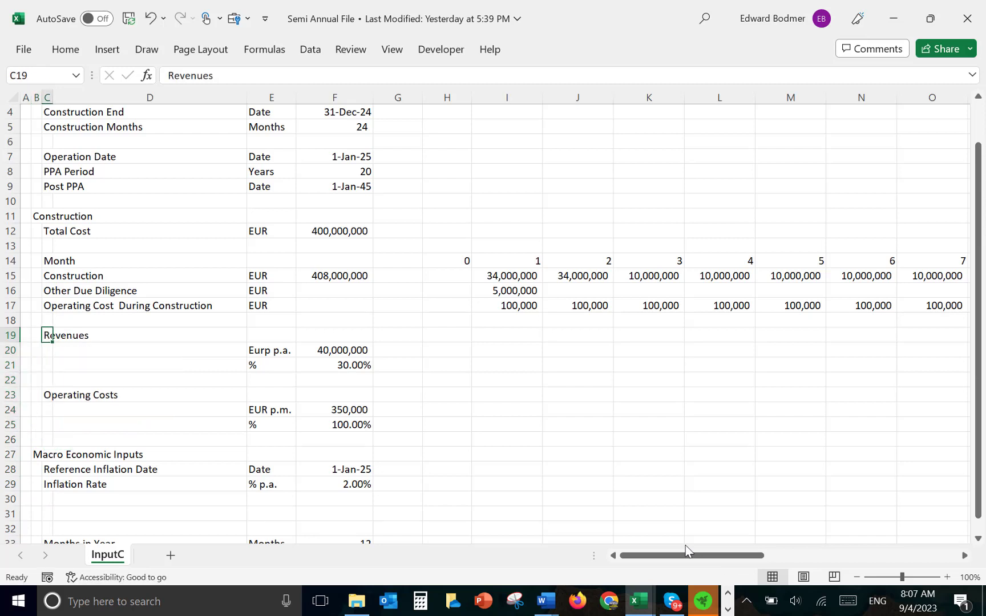
key(ctrl+z)
key(Escape)
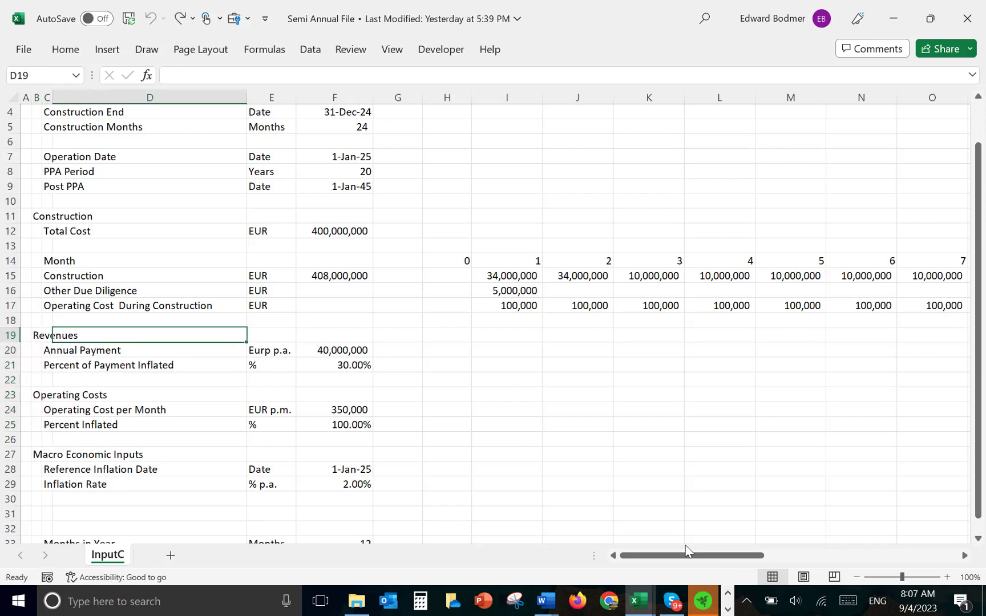
Insert four blank rows at row 31, below the Macro Economic Inputs section and above Months in Year.
key(Down)
key(Left)
key(Left)
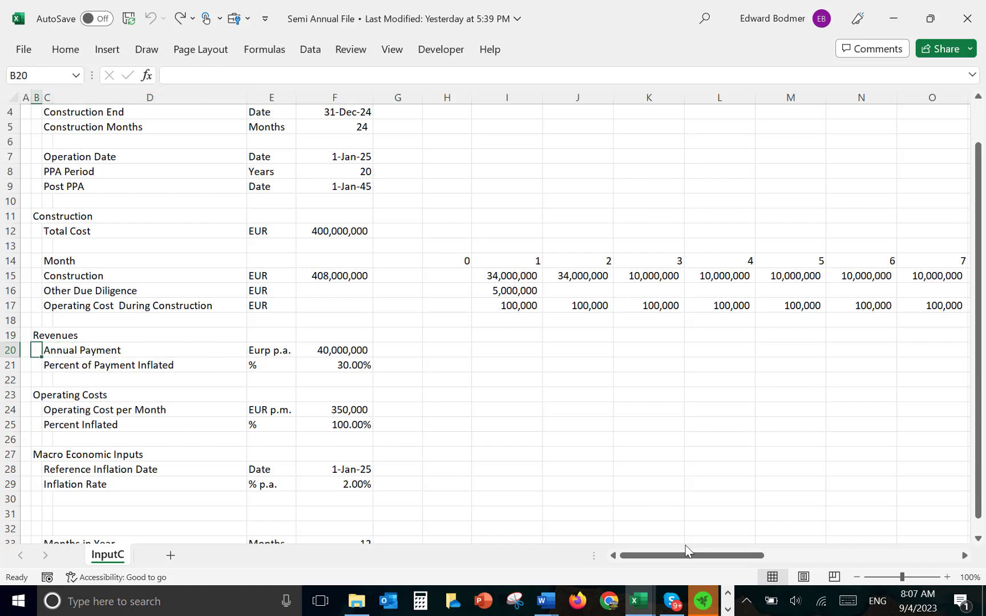
key(Down)
key(Down)
key(Down)
key(Down)
key(Down)
key(Down)
key(Down)
key(Down)
key(Down)
key(Down)
key(Down)
key(Down)
key(Down)
key(Down)
key(Down)
key(Down)
key(Down)
key(Down)
key(Down)
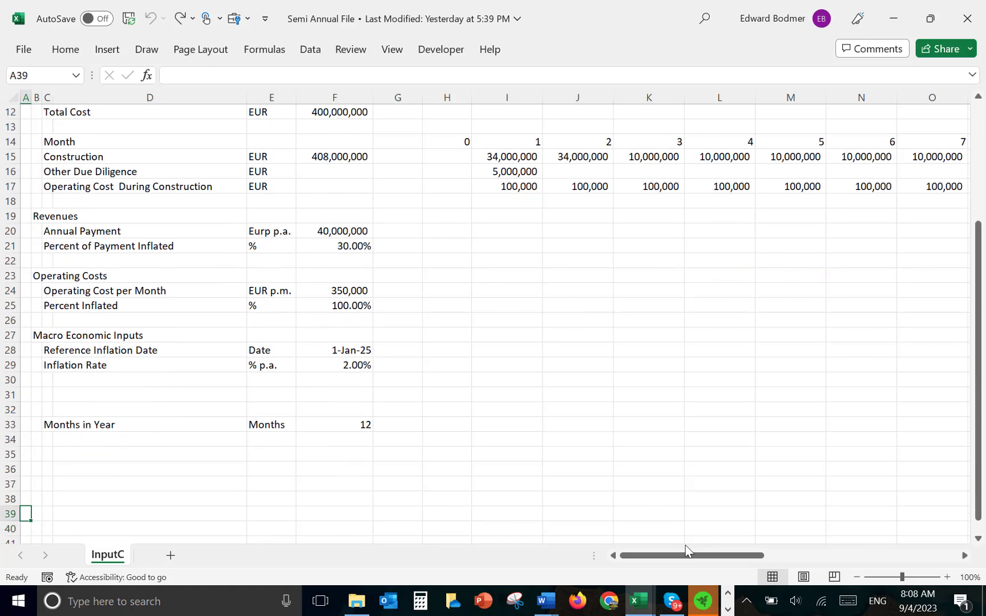
key(Up)
key(Up)
key(Up)
key(Up)
key(Up)
key(Up)
key(Up)
key(Up)
key(shift+space)
key(shift+Down)
key(shift+Down)
key(shift+Down)
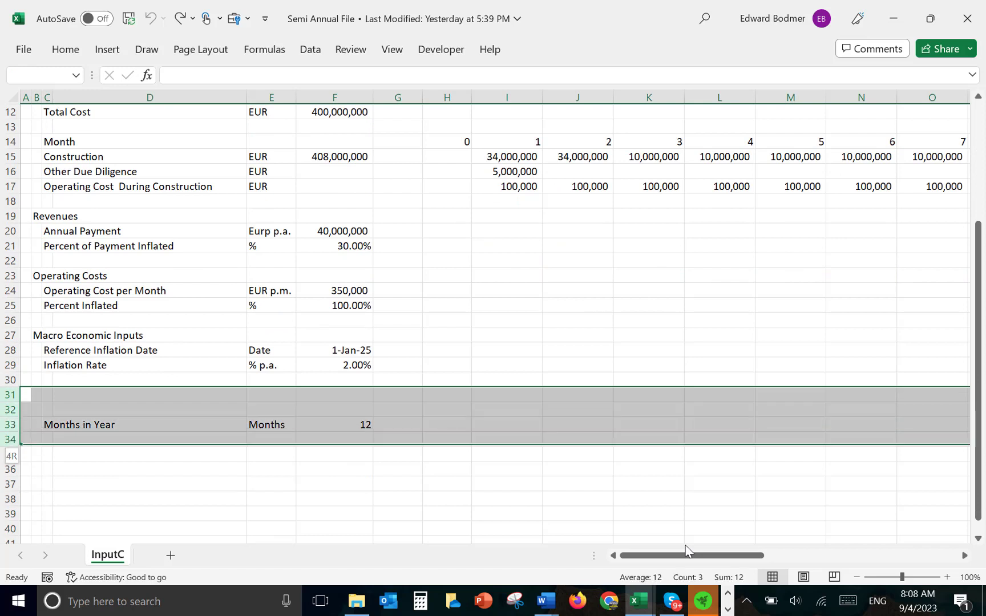
key(ctrl+shift+plus)
key(Right)
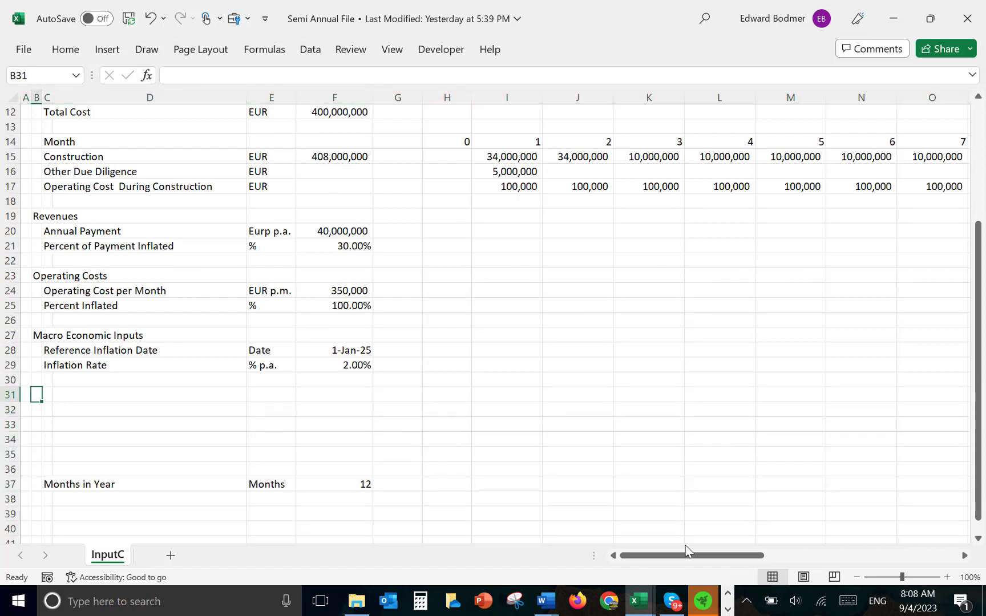
Enter the section heading "Financing" in B31 and the label "Debt Financing Percent" in C32.
text(Financing)
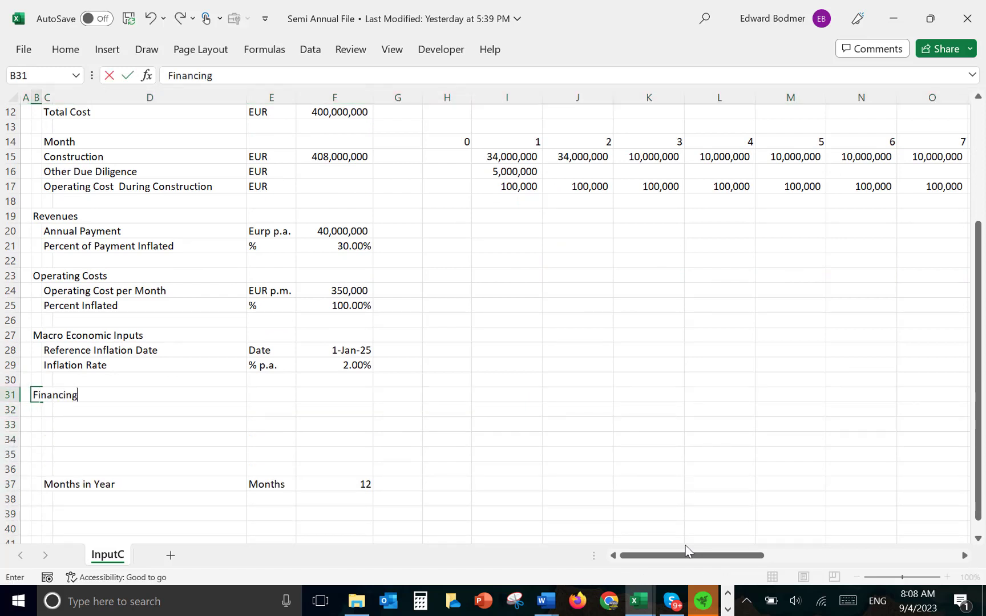
key(Return)
key(Right)
text(D)
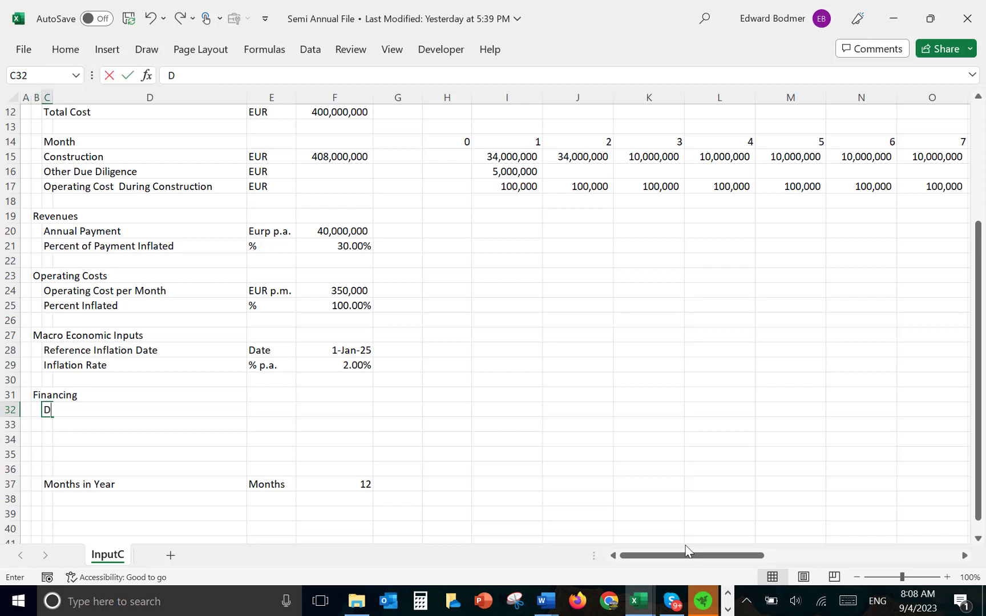
text(ebt Finan)
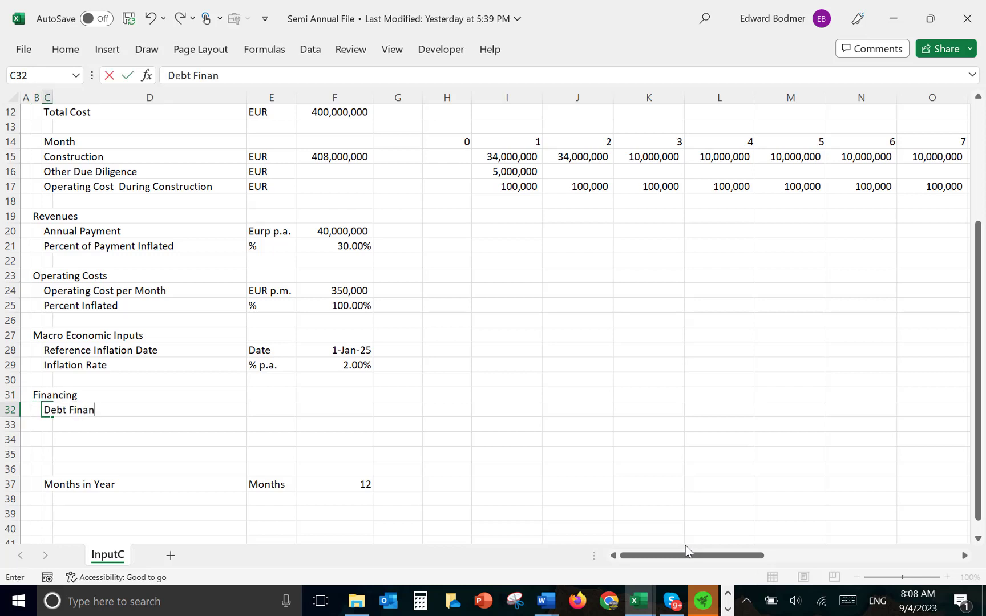
text(cing Percent)
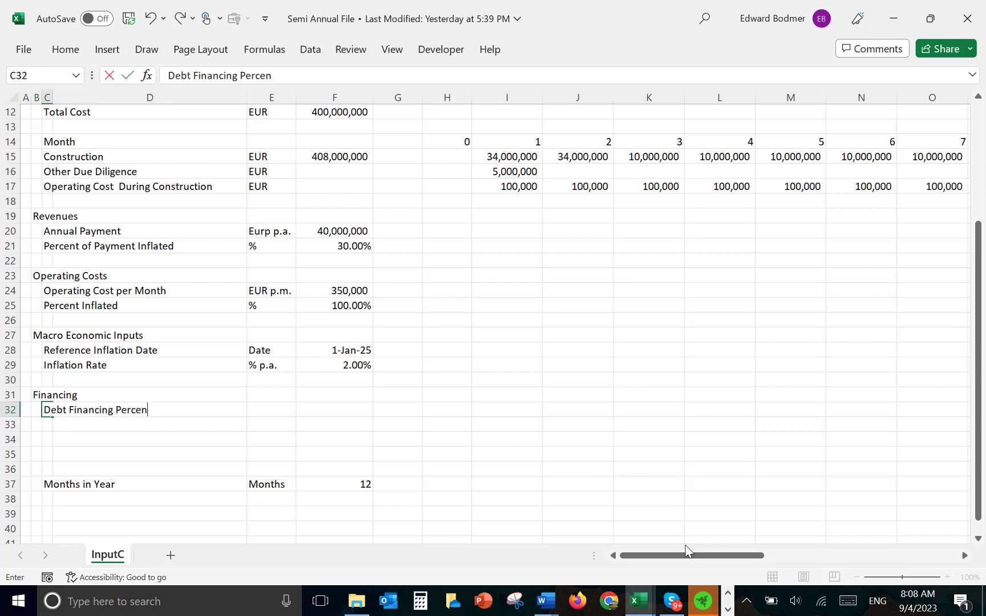
key(Return)
Enter % as the unit of Debt Financing Percent in E32 and 80% as its value in F32.
key(Up)
key(Right)
key(Right)
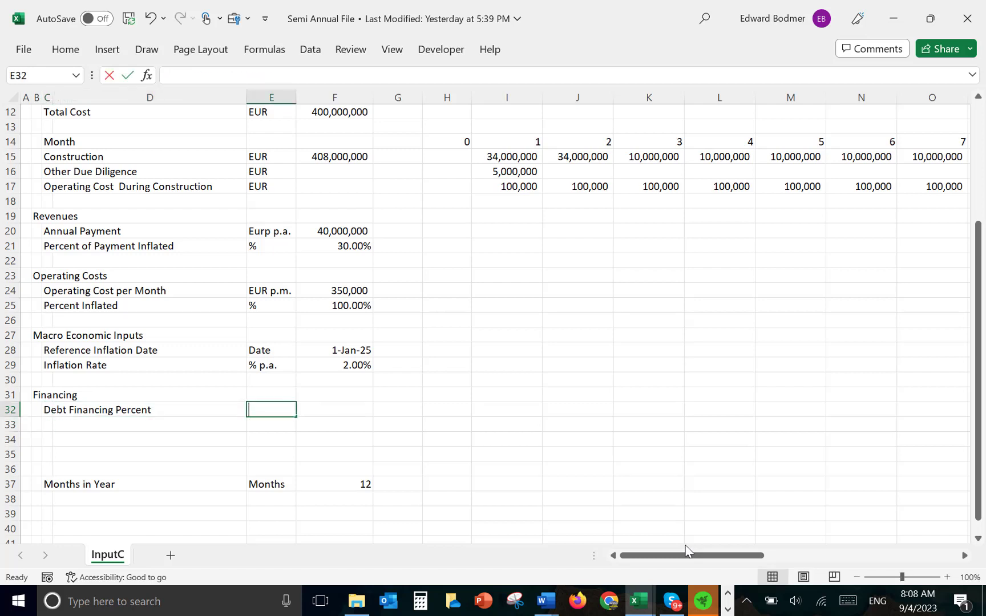
text(%)
key(Return)
key(Up)
key(Right)
text(80%)
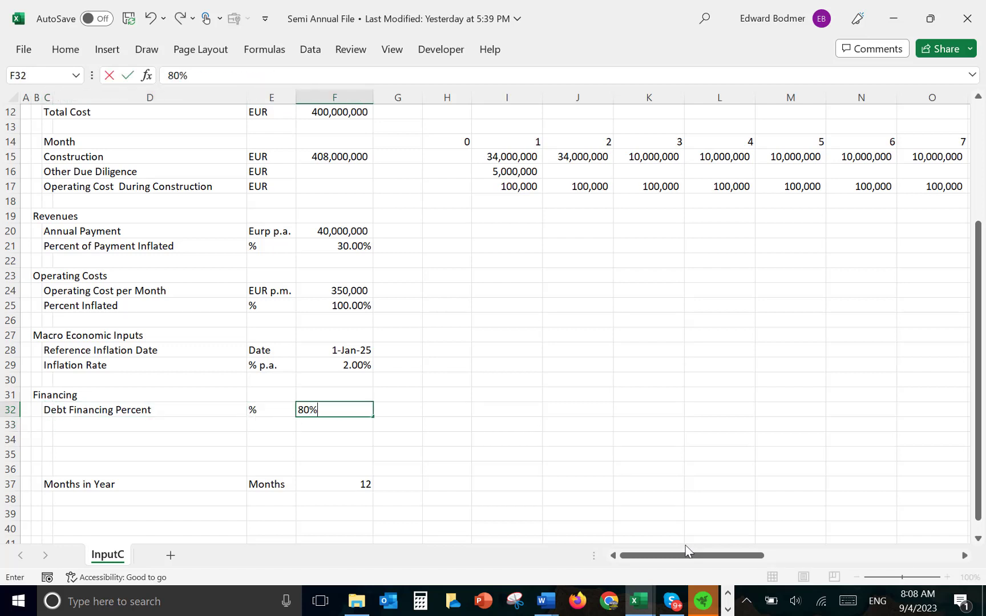
key(Return)
key(Left)
key(Up)
key(Right)
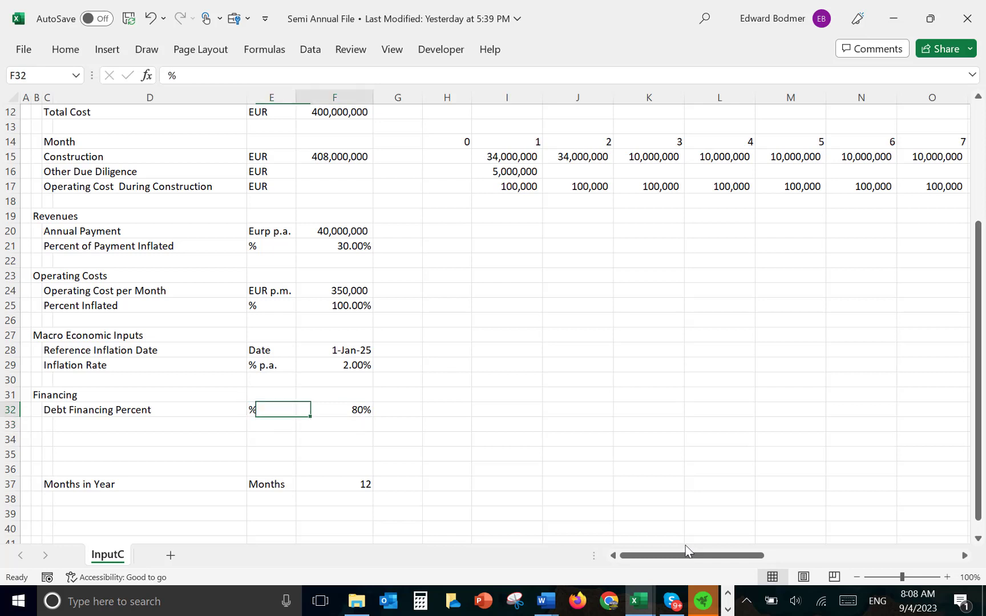
Format the Debt Financing Percent value as a two-decimal percentage and enter the label "Interest Rate During Construction" in C33.
key(ctrl+shift+5)
key(Down)
key(Left)
key(Left)
key(Left)
key(Left)
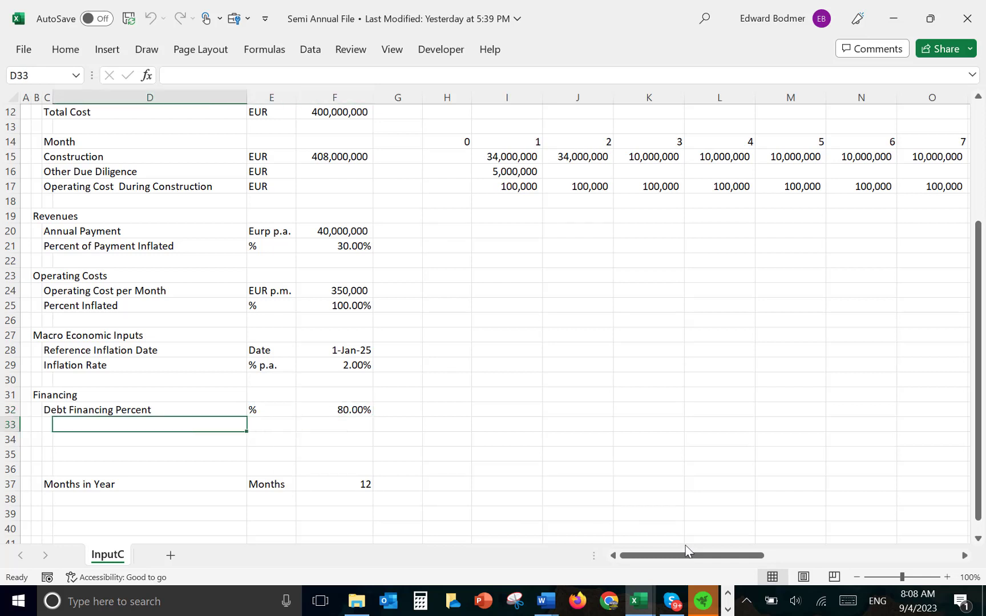
key(Right)
text(I)
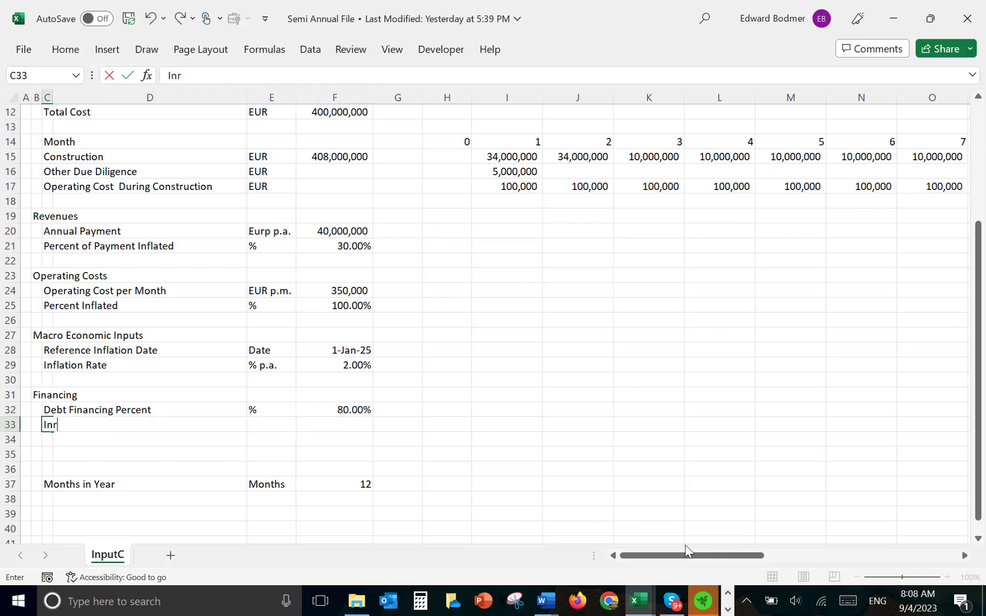
text(nterest Rate During )
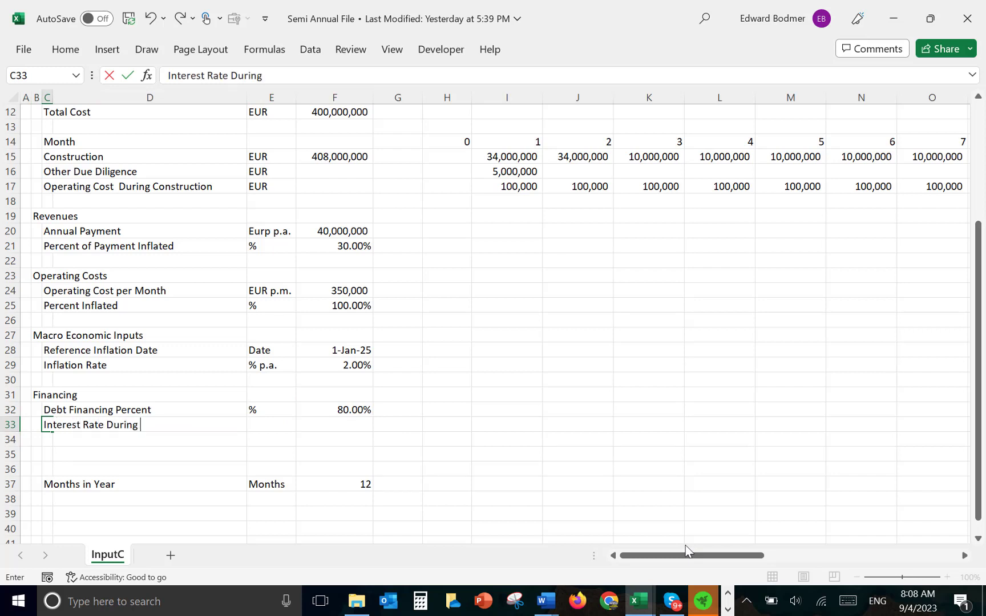
text(Construction)
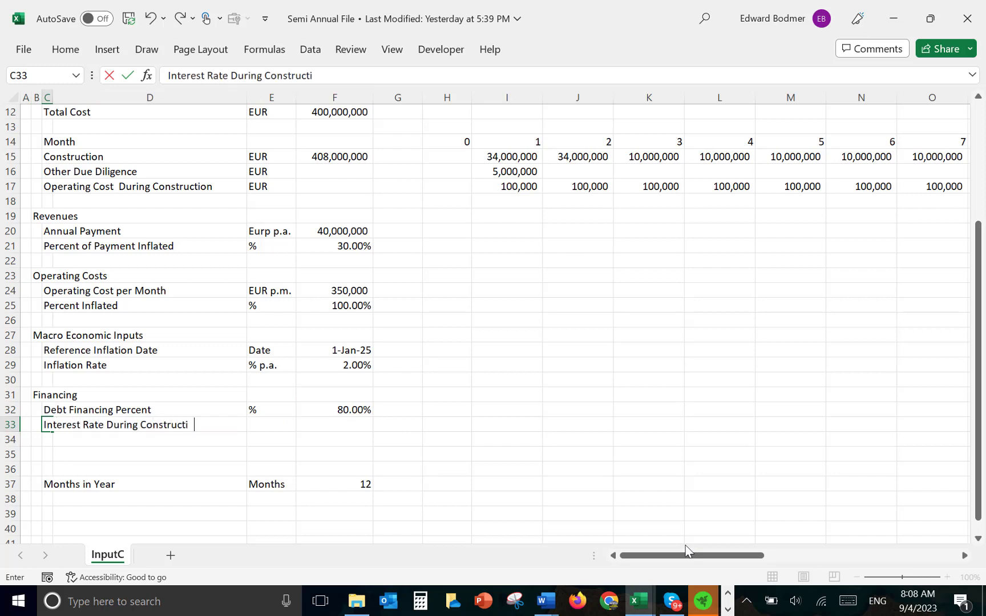
key(Return)
Enter "% p.a." in E33 as the unit of Interest Rate During Construction.
key(Up)
key(Right)
key(Right)
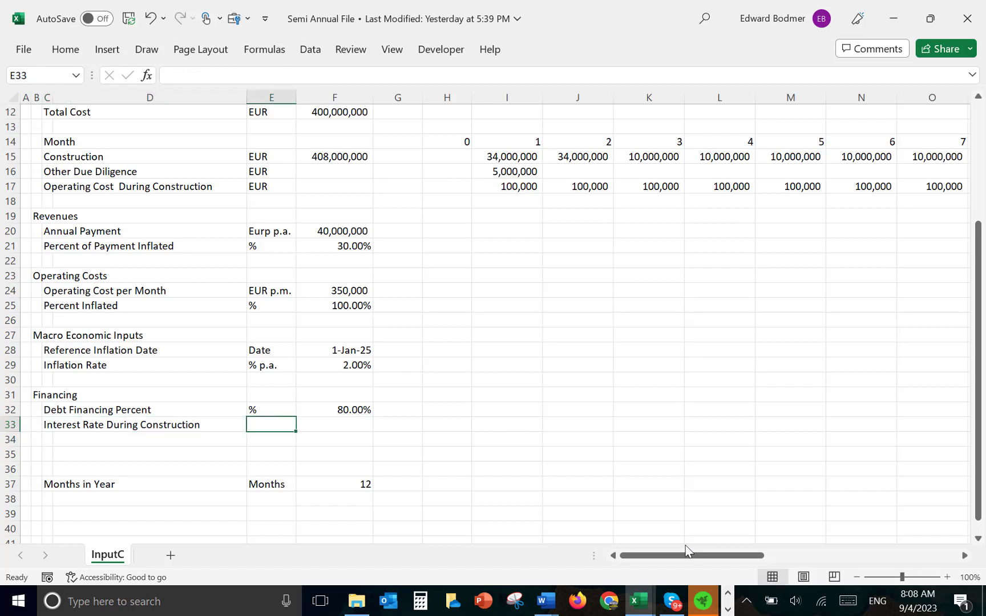
text(% p)
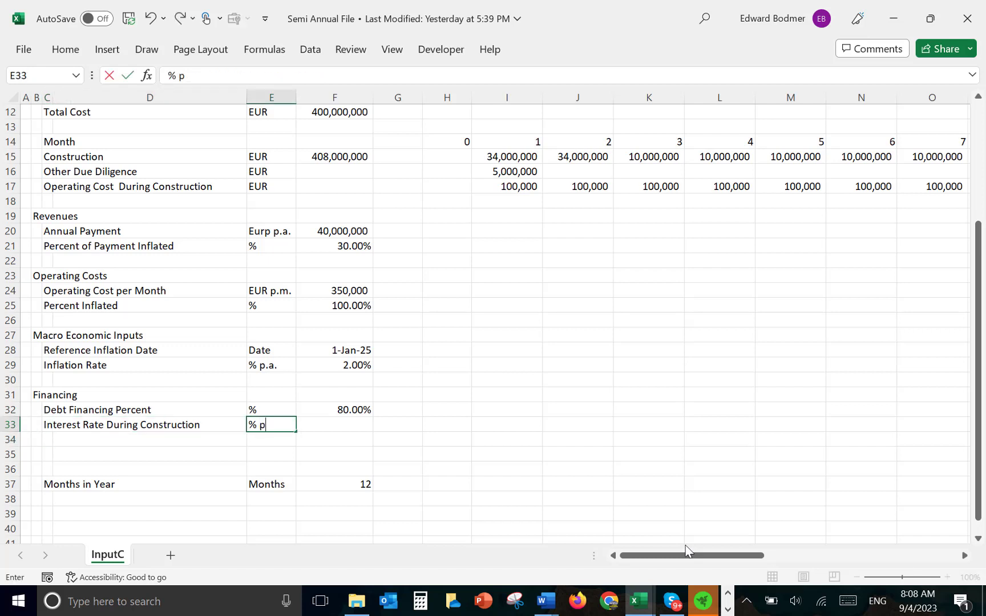
text(.a.)
key(Return)
Copy the label from C33 down to C34 and change its last word so it reads "Interest Rate During Operation".
key(Left)
key(Left)
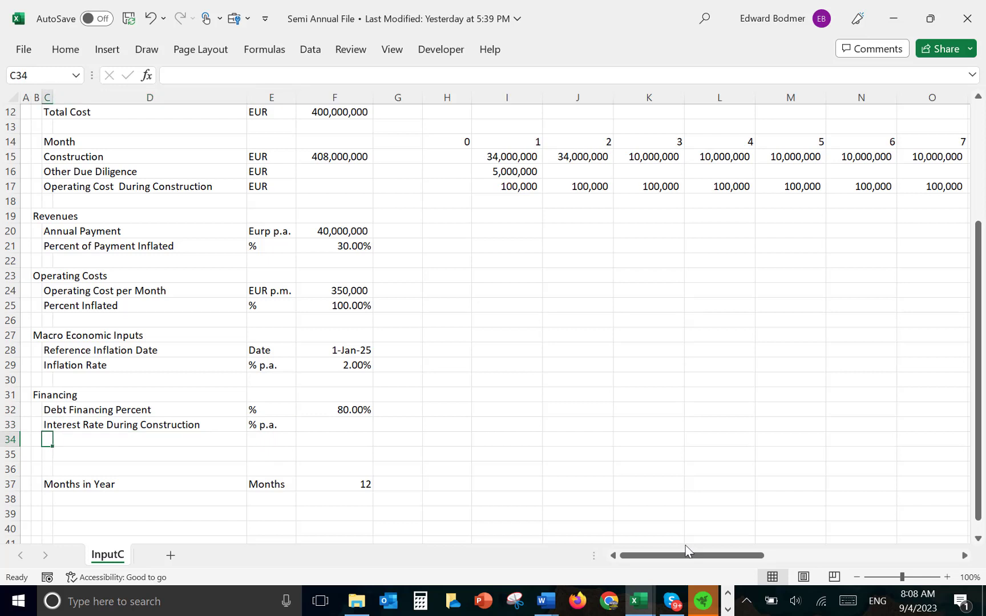
key(ctrl+d)
key(F2)
key(BackSpace)
key(BackSpace)
key(BackSpace)
key(BackSpace)
key(BackSpace)
key(BackSpace)
key(BackSpace)
key(BackSpace)
key(BackSpace)
key(BackSpace)
key(BackSpace)
key(BackSpace)
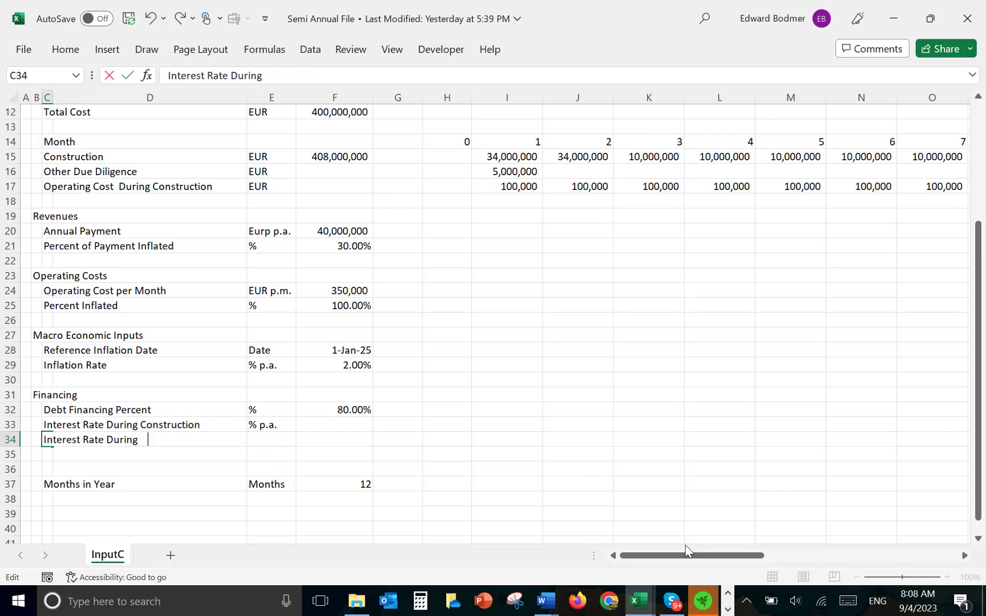
text(Operation)
key(Return)
Copy the "% p.a." unit down into E34 for Interest Rate During Operation.
key(Up)
key(Right)
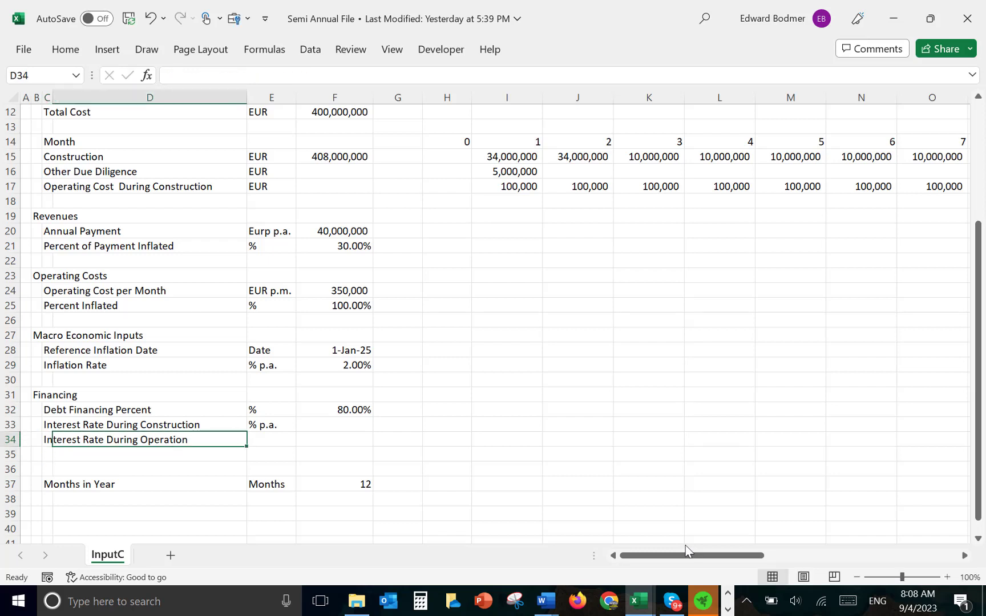
key(Right)
key(ctrl+d)
key(Return)
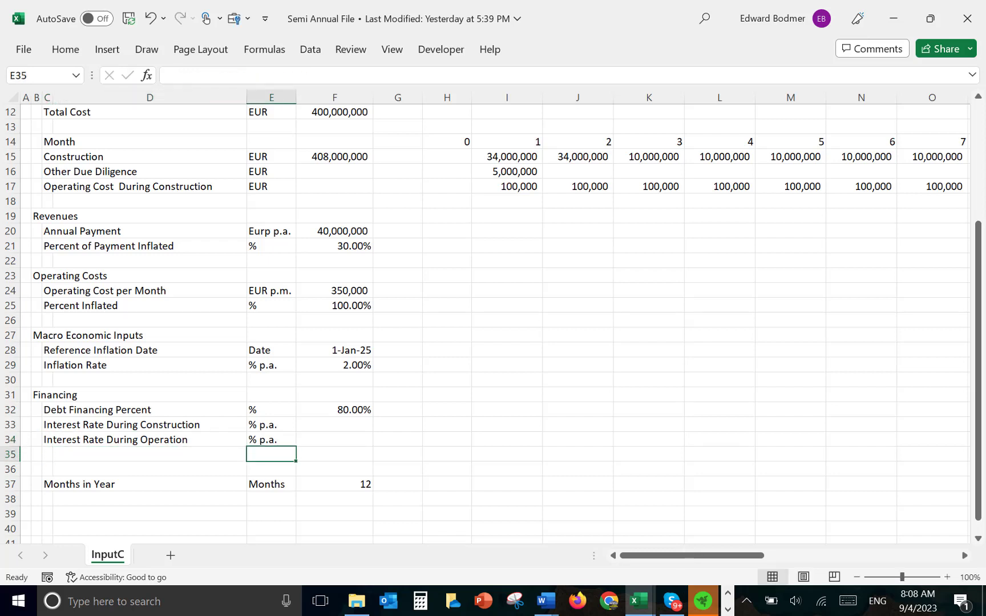
Switch to the Power Modeling Test v2 document in Word and read the Debt section for the interest rate and repayment assumptions.
click(546, 601)
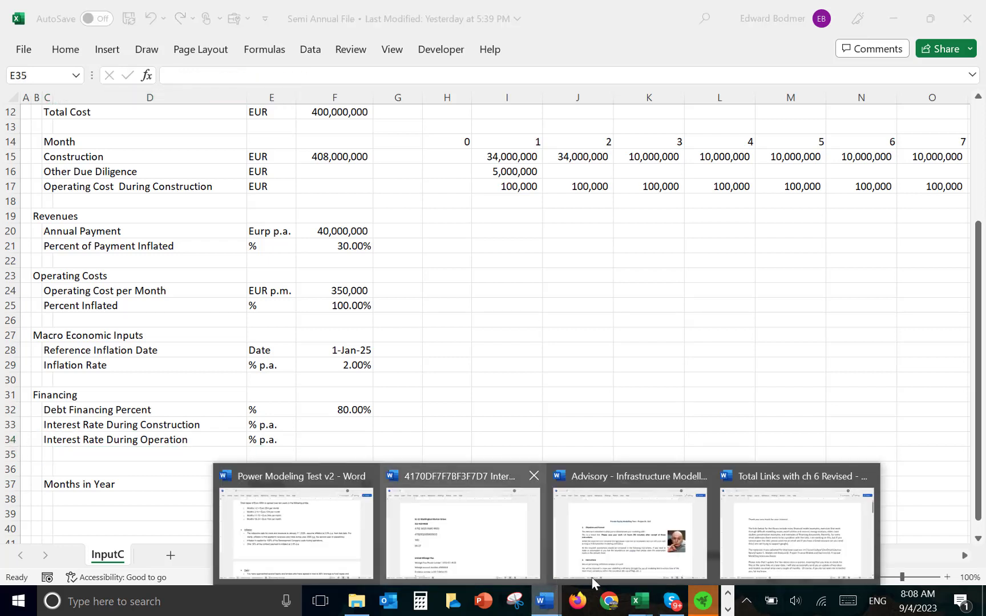
click(309, 542)
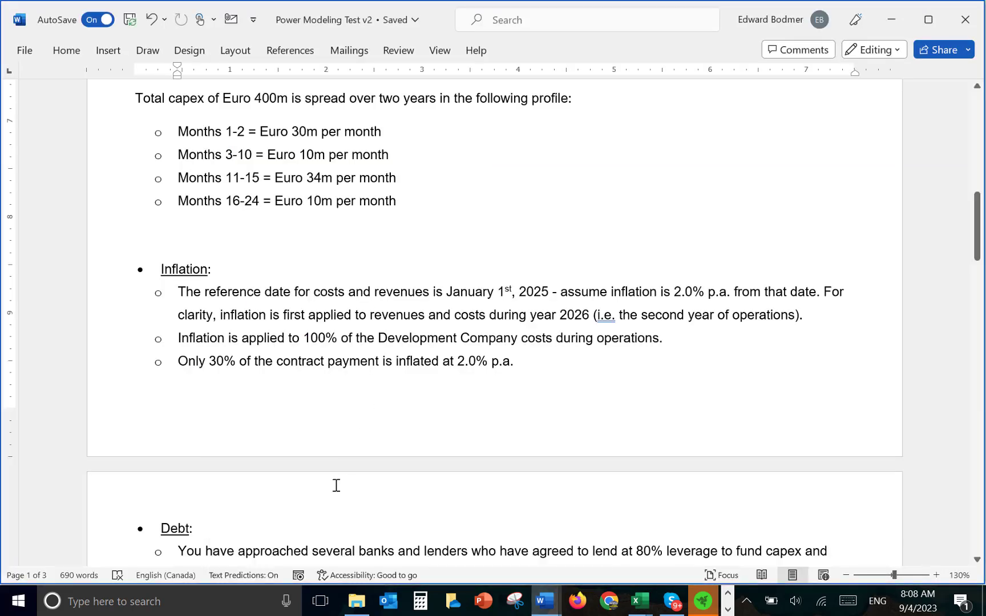
click(312, 500)
key(Down)
key(Down)
key(Down)
key(Down)
key(Down)
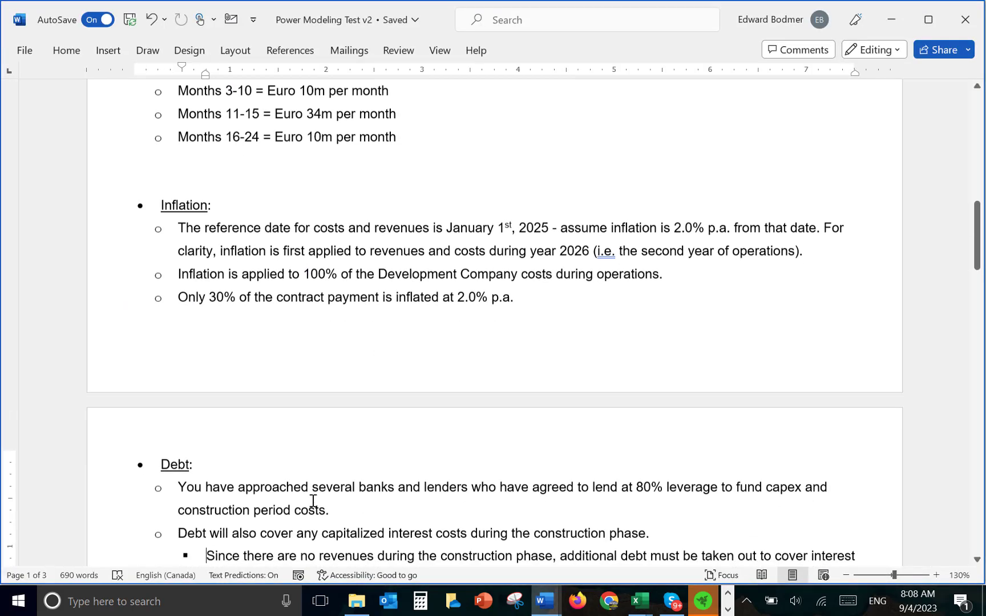
key(Down)
key(Down)
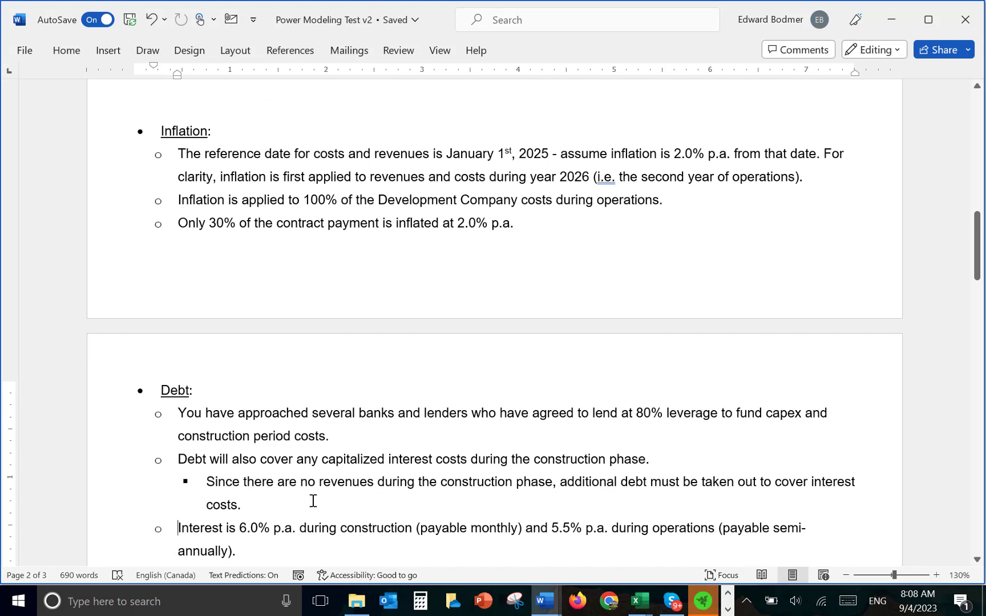
key(ctrl+Up)
key(ctrl+Up)
key(ctrl+Down)
key(ctrl+Down)
key(ctrl+Down)
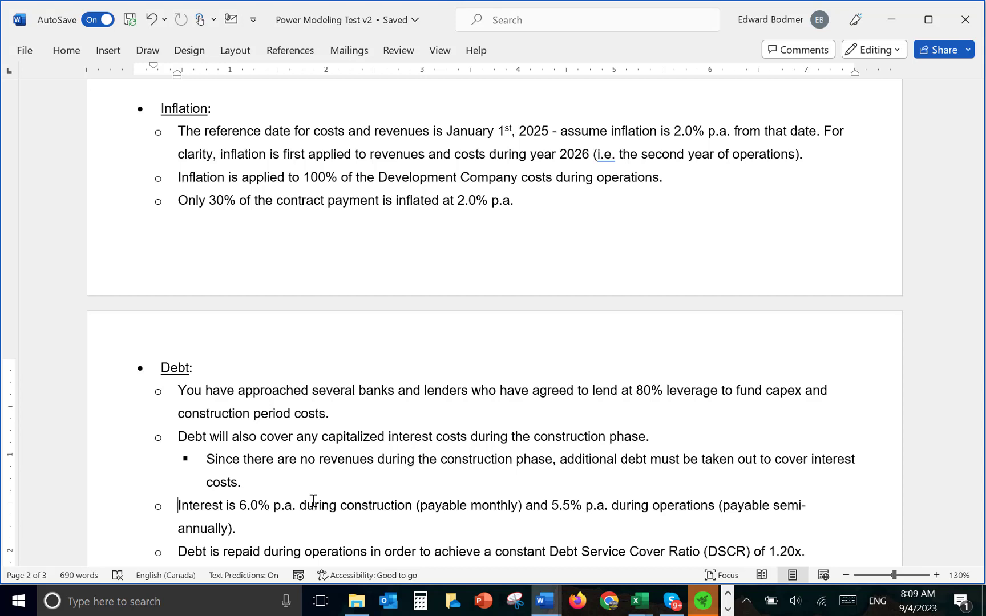
key(Down)
key(Down)
key(Down)
key(Up)
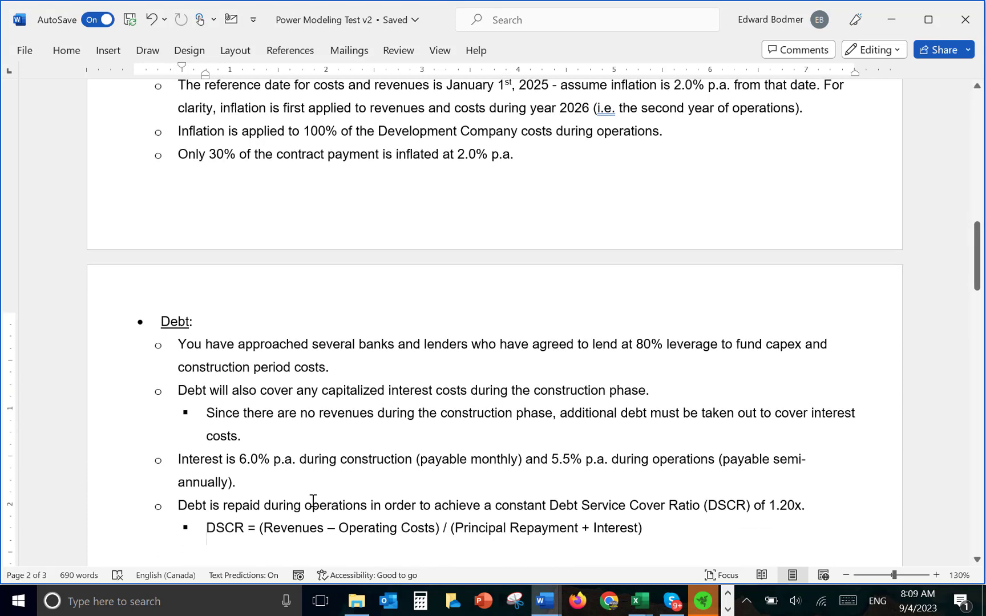
key(Down)
scroll(313, 501, down, 1)
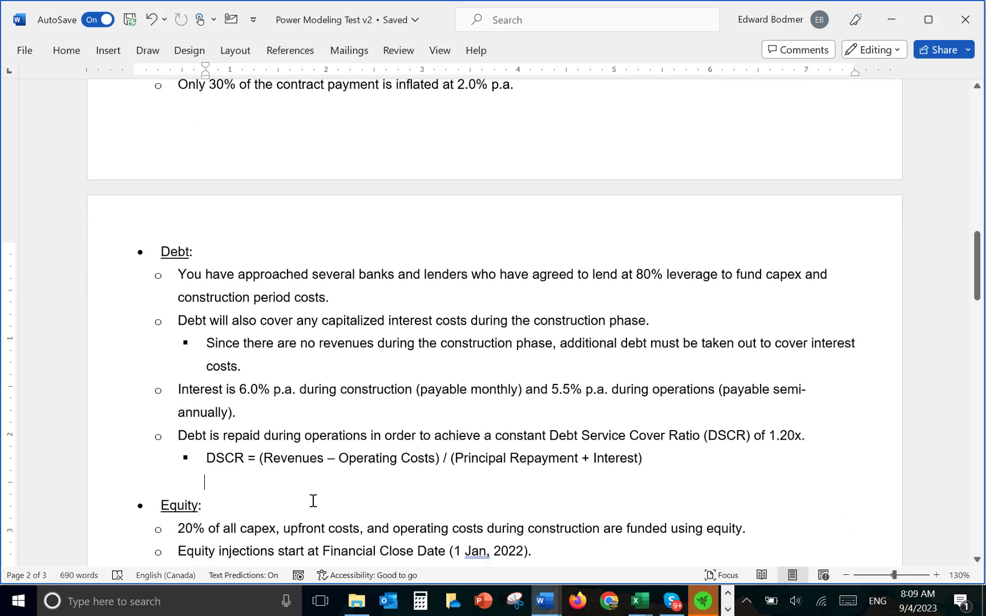
key(Up)
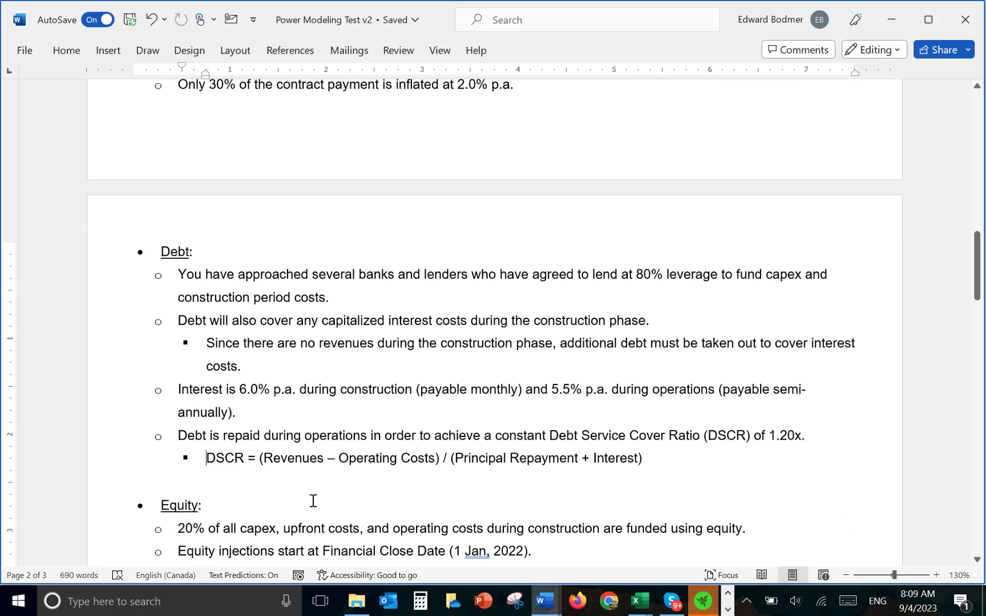
Return to the InputC sheet in Excel and enter 6.00% in F33 as the Interest Rate During Construction, formatted as a percentage.
click(641, 603)
click(684, 532)
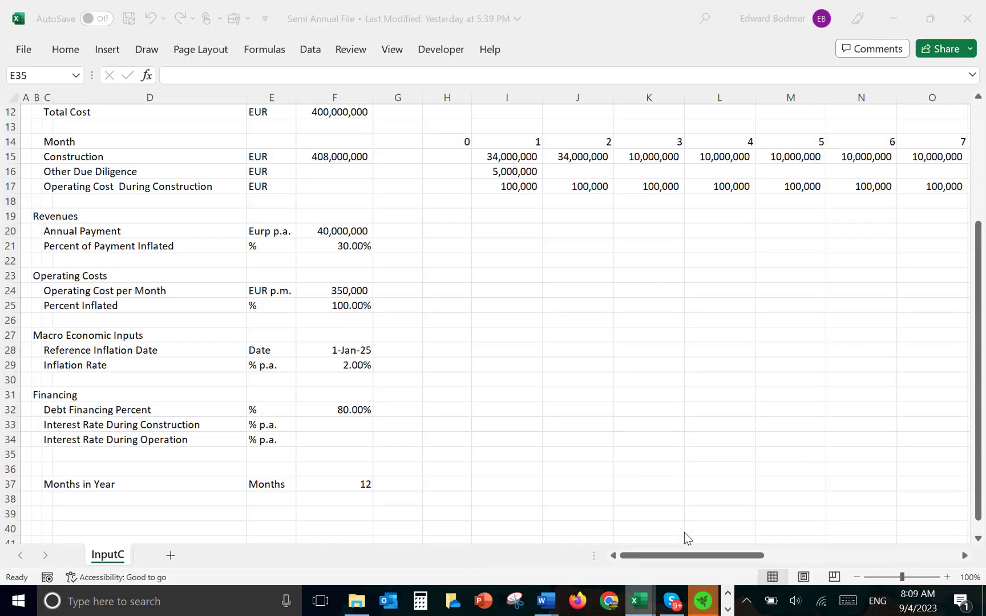
key(Up)
key(Up)
key(Right)
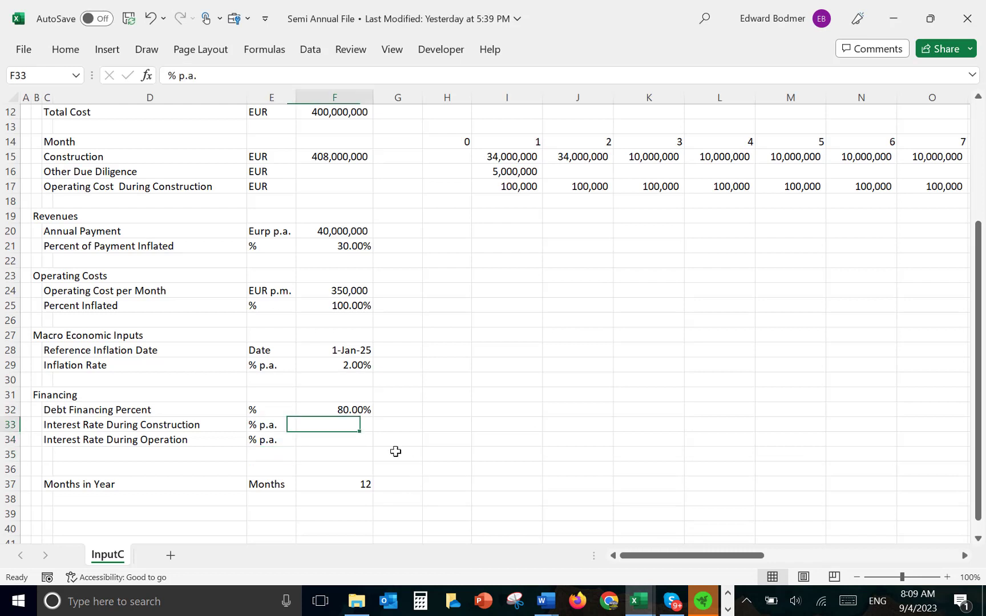
text(6)
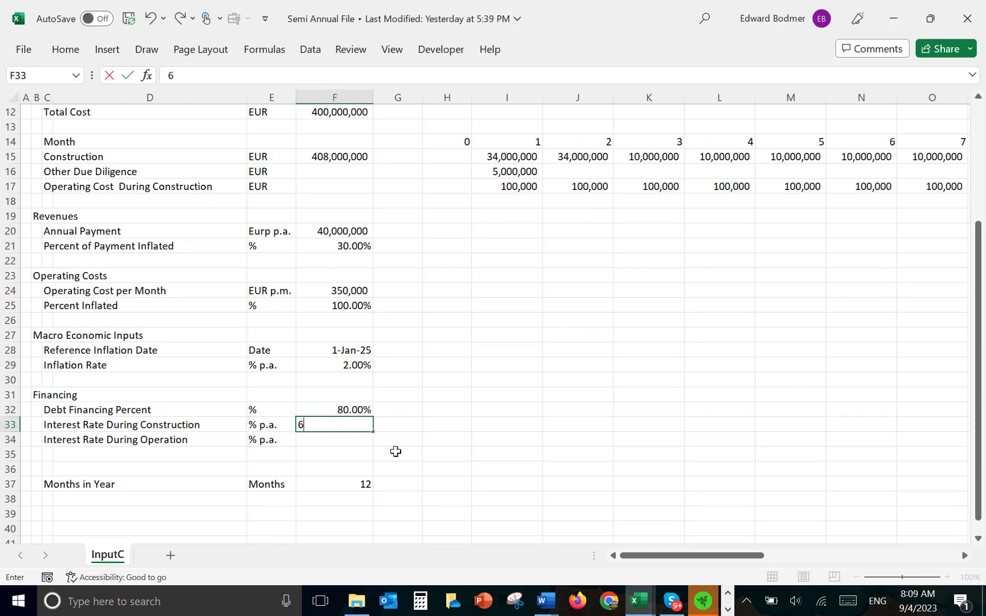
text(.00%)
key(Return)
key(Up)
key(ctrl+shift+5)
key(Down)
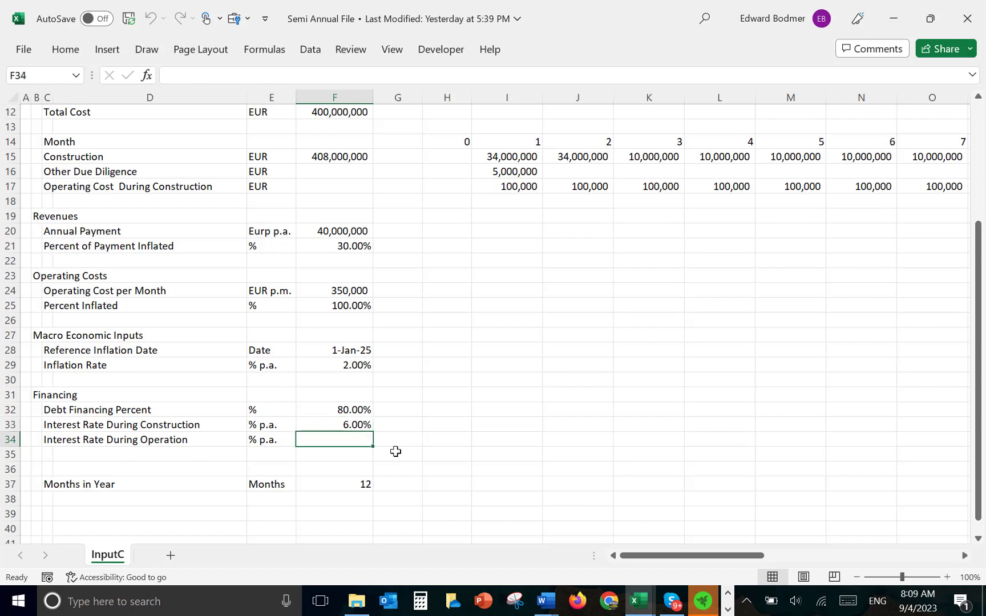
Enter 5.5% in F34 as the Interest Rate During Operation.
text(5.5%)
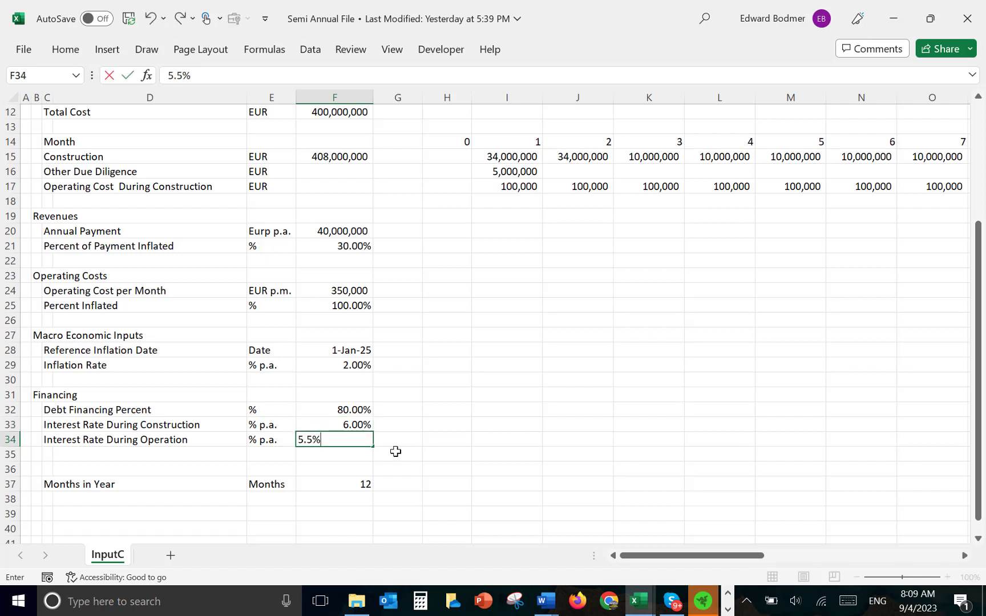
key(Return)
key(Up)
key(Down)
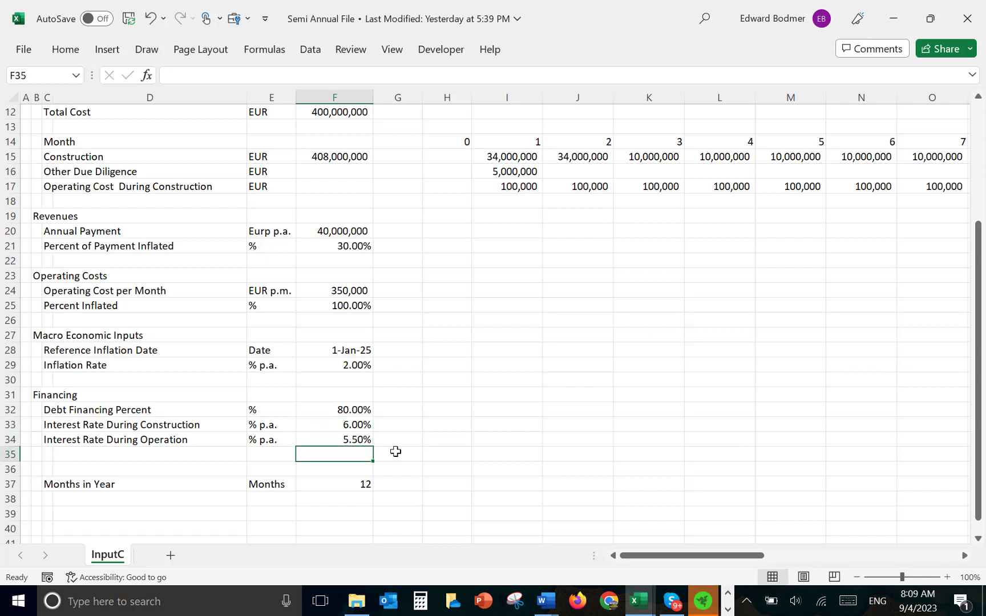
Insert two blank rows at row 36, between the Financing inputs and Months in Year.
key(Down)
key(shift+space)
key(ctrl+shift+equal)
key(ctrl+shift+equal)
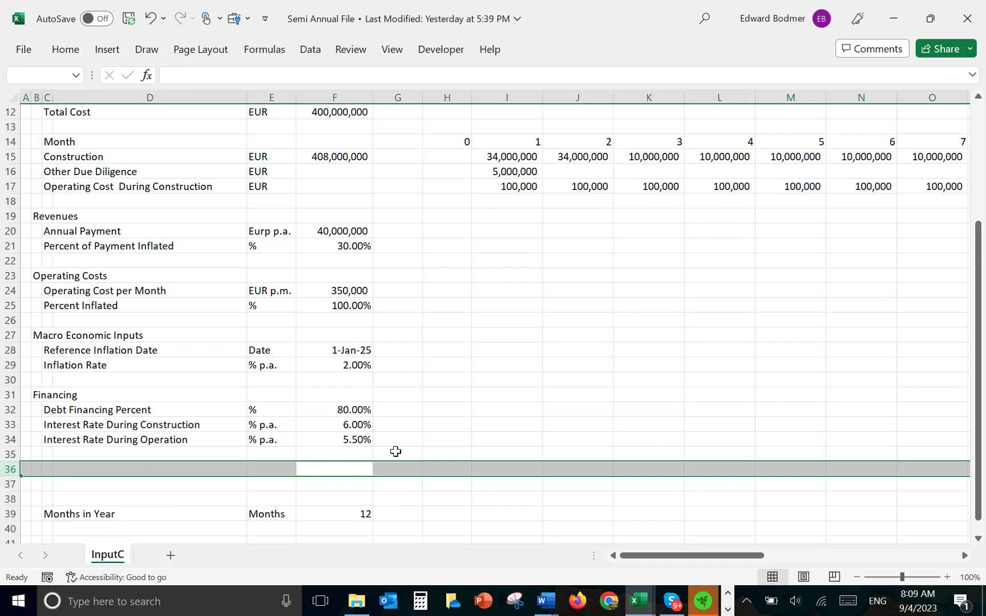
Enter the label "Target DSCR for Repayment" in C36, leaving row 35 blank above it.
key(Left)
key(Left)
key(Left)
text(Tare)
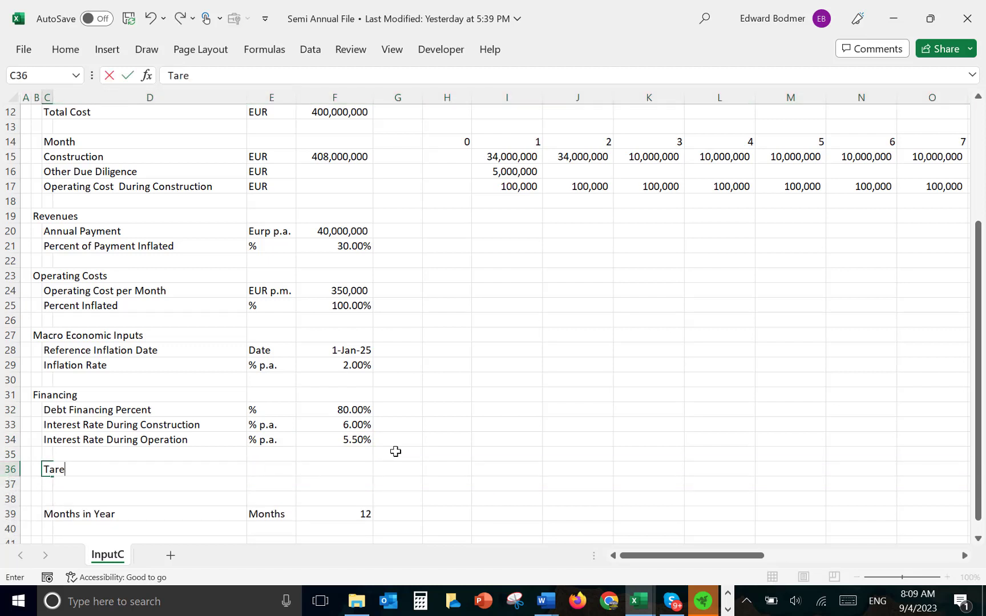
key(BackSpace)
text(get D)
key(BackSpace)
text(SCR fo)
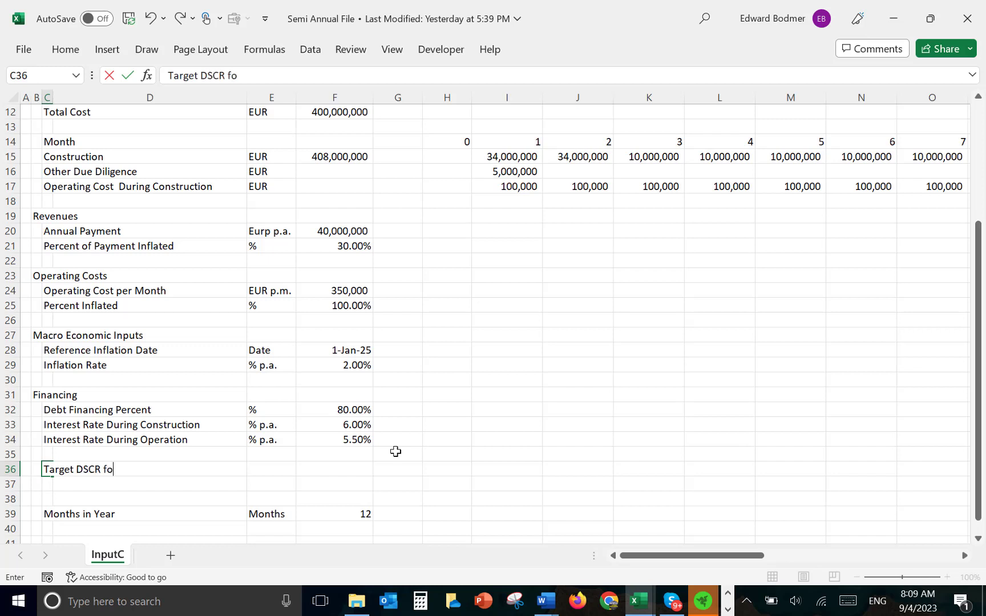
text(r Repayment)
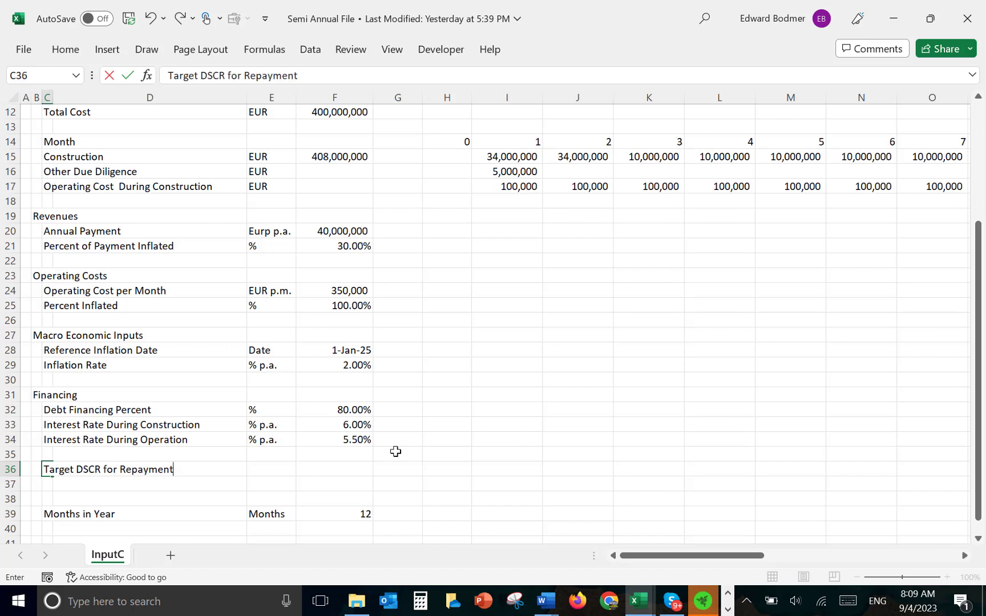
key(Return)
Enter x as the unit of Target DSCR for Repayment in E36 and 1.2 as its value in F36, formatted with two decimals.
key(Up)
key(Right)
key(Right)
text(x)
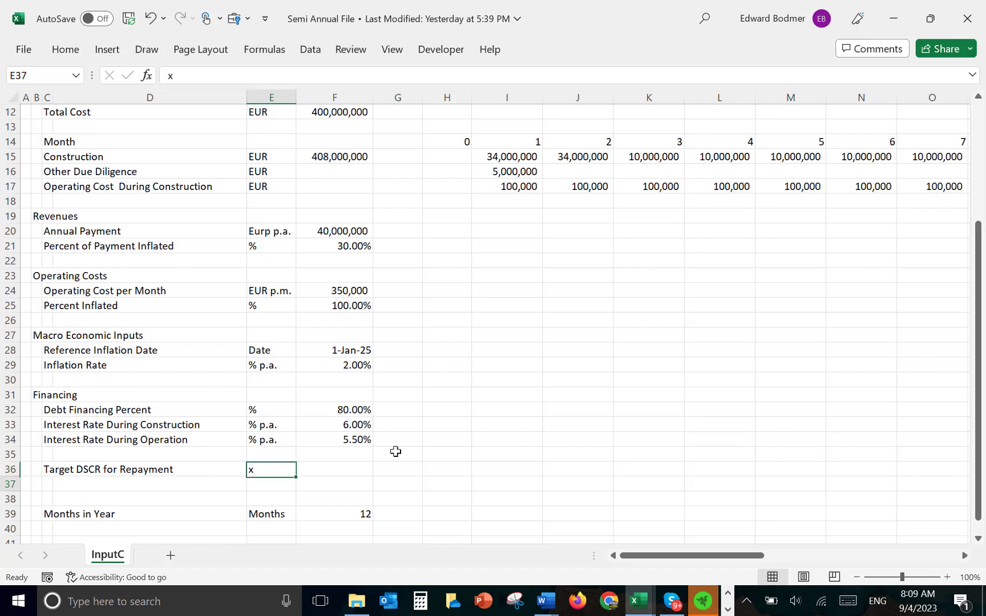
key(Right)
text(1.2%)
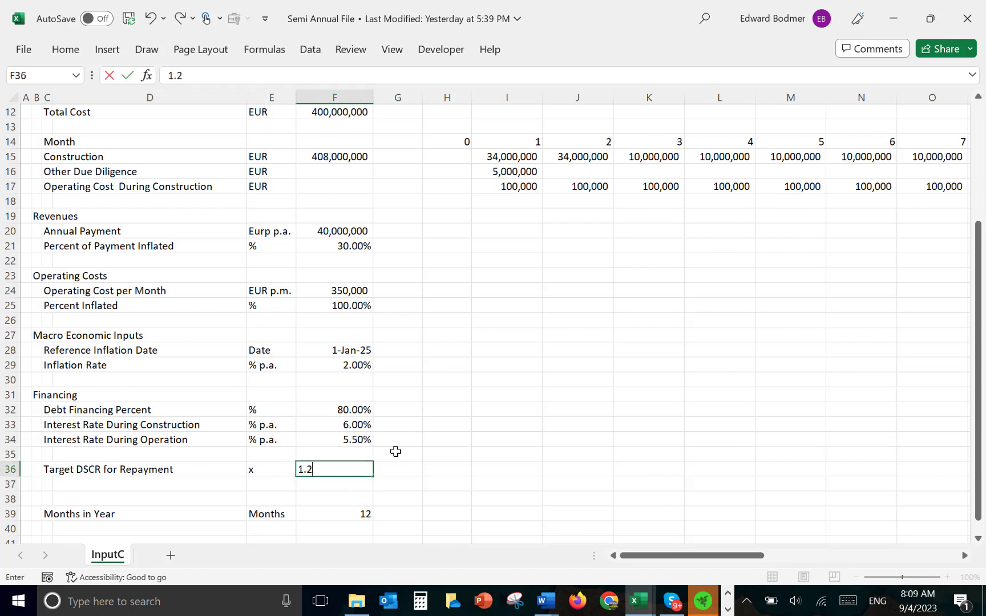
key(Return)
key(Up)
key(ctrl+shift+1)
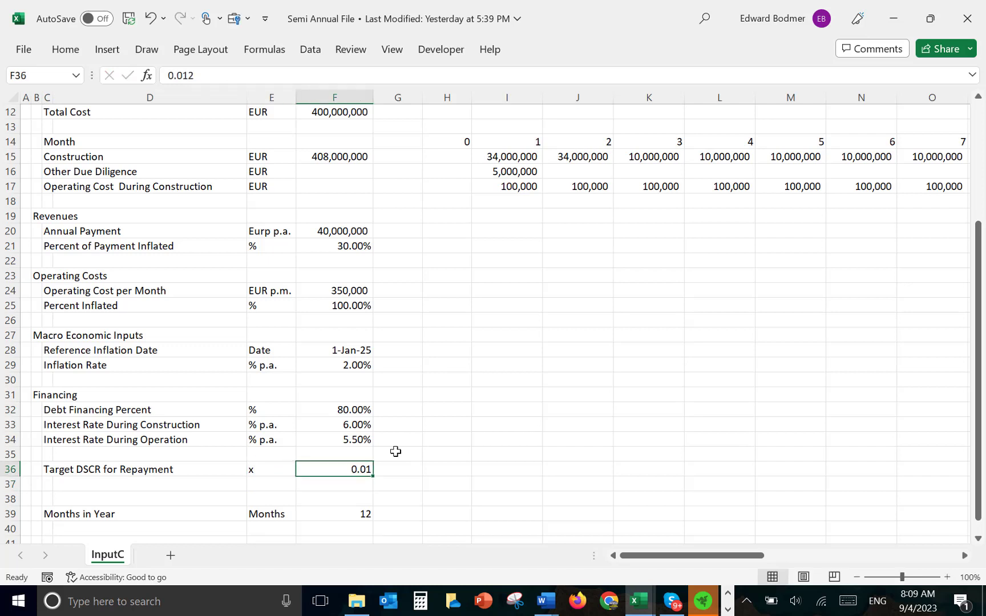
text(1.2)
key(Return)
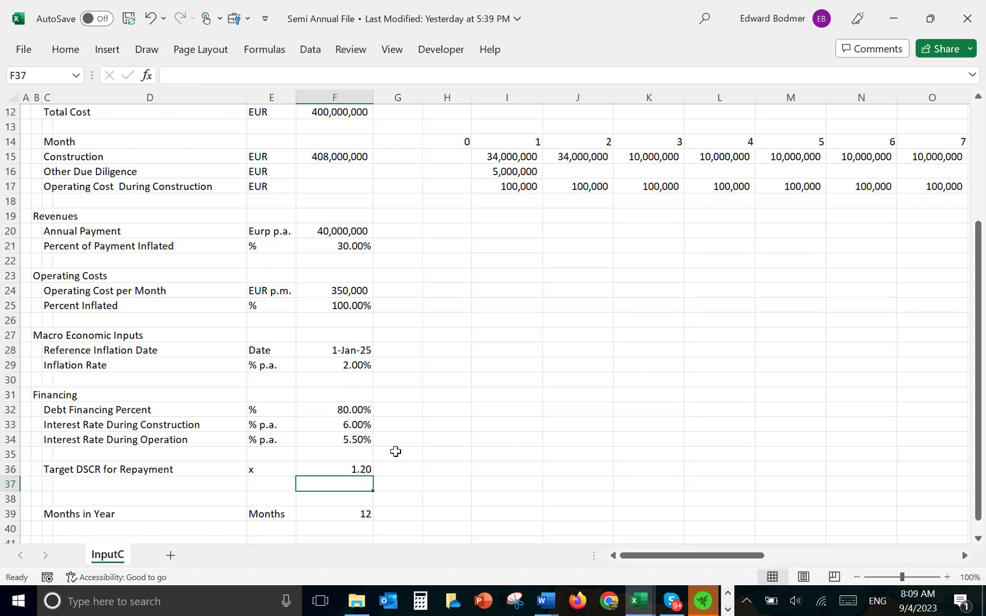
key(Up)
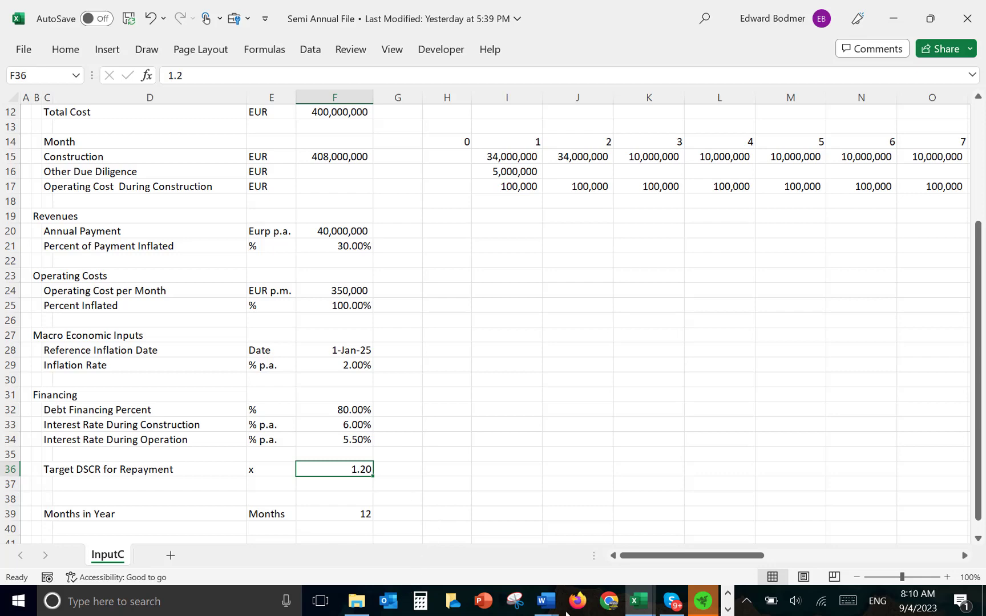
Switch to the Power Modeling Test v2 Word document and review the Debt, Equity and Instructions sections of the case.
mouse_move(548, 603)
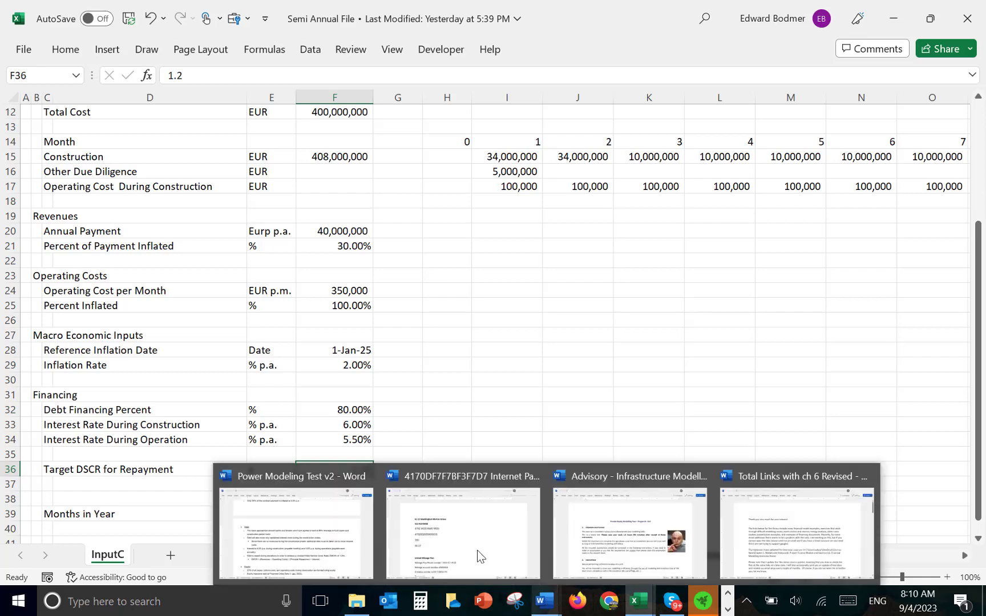
click(286, 552)
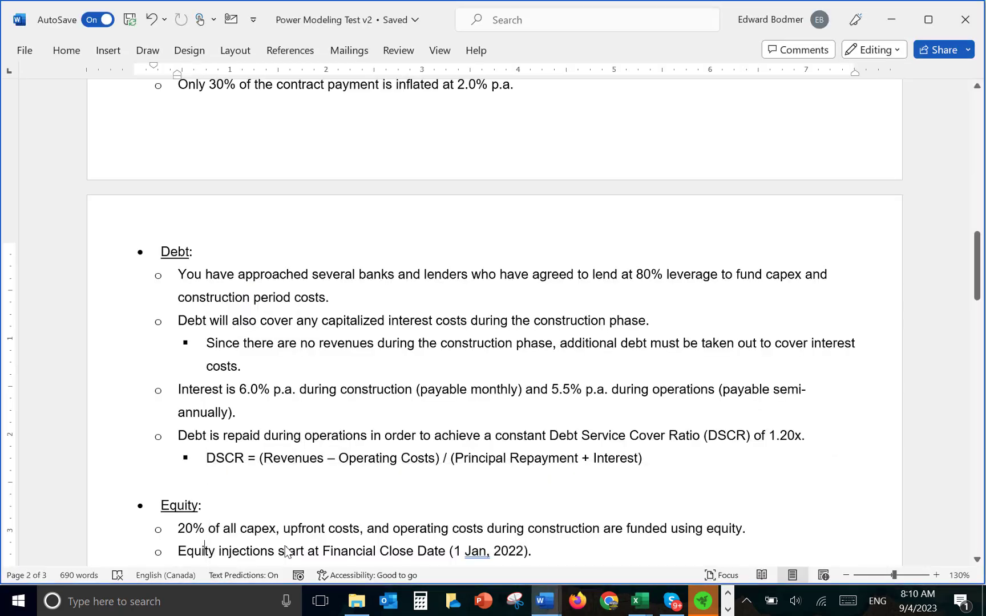
scroll(287, 551, down, 1)
key(Up)
key(Up)
key(Up)
key(Up)
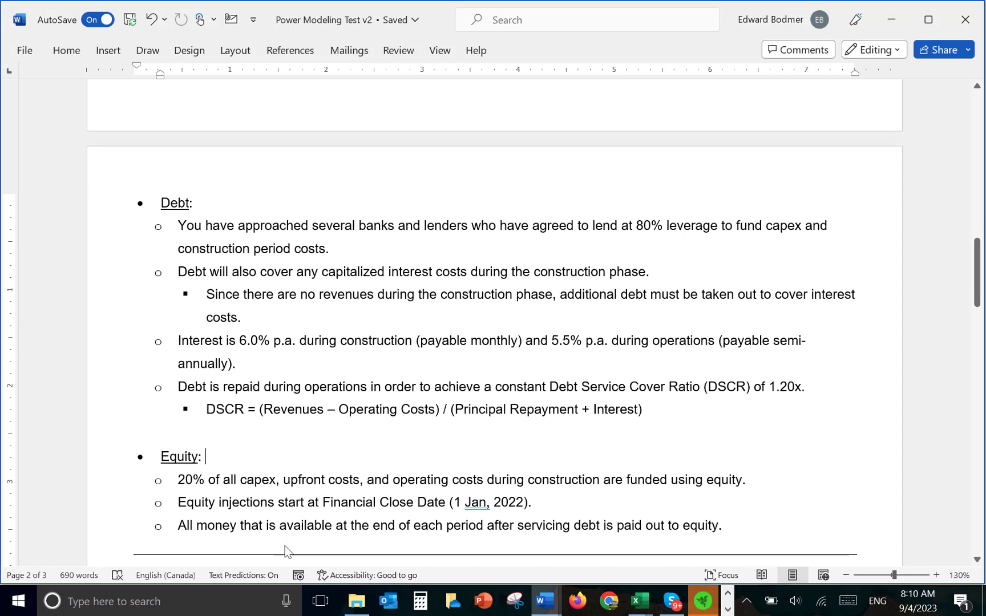
key(Down)
key(Down)
key(Down)
key(Down)
key(Down)
key(Down)
key(Down)
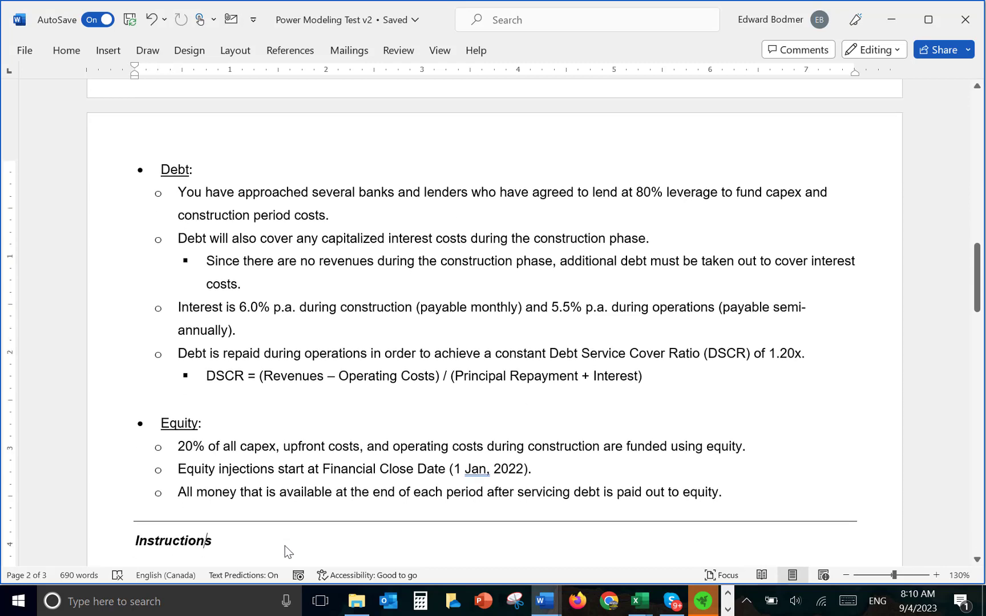
key(Down)
key(Down)
key(Down)
key(Down)
key(Down)
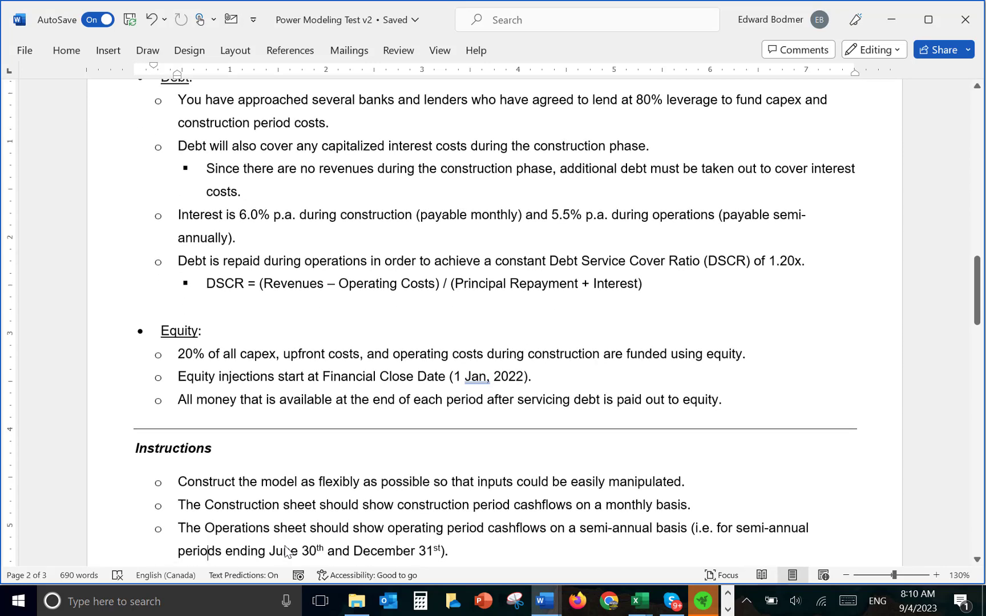
key(Down)
key(Up)
key(Up)
key(Up)
key(Up)
key(Up)
key(Up)
key(Up)
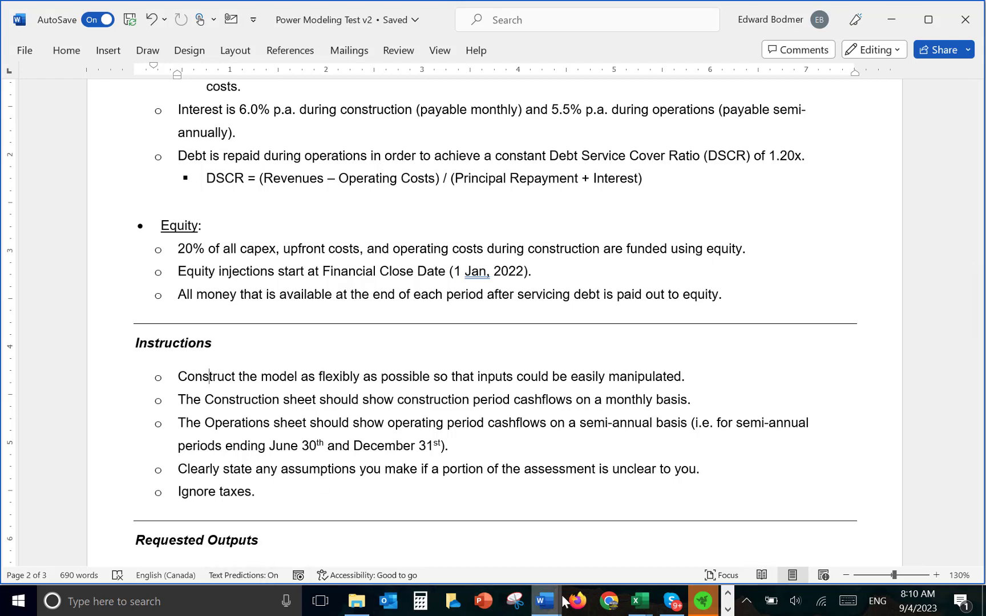
Switch to the Semi Annual File workbook in Excel and colour the InputC sheet with the Format Options macro's preset settings.
click(640, 603)
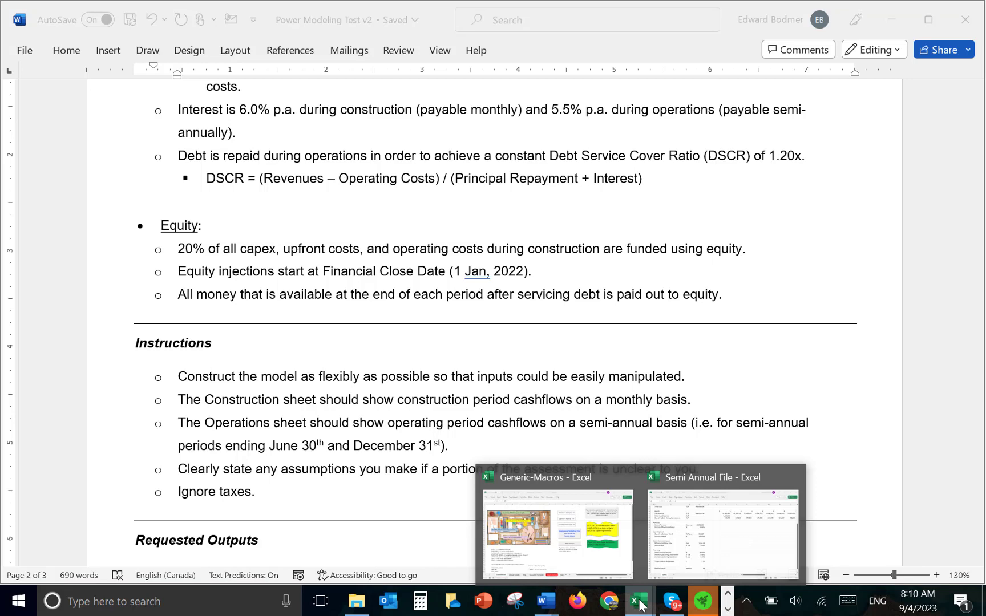
click(696, 540)
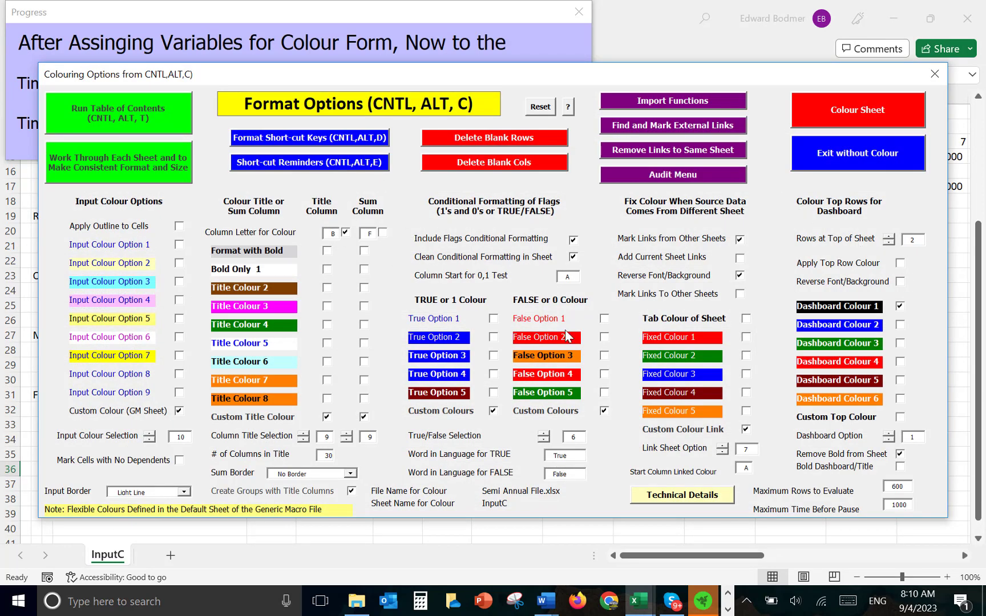
click(895, 113)
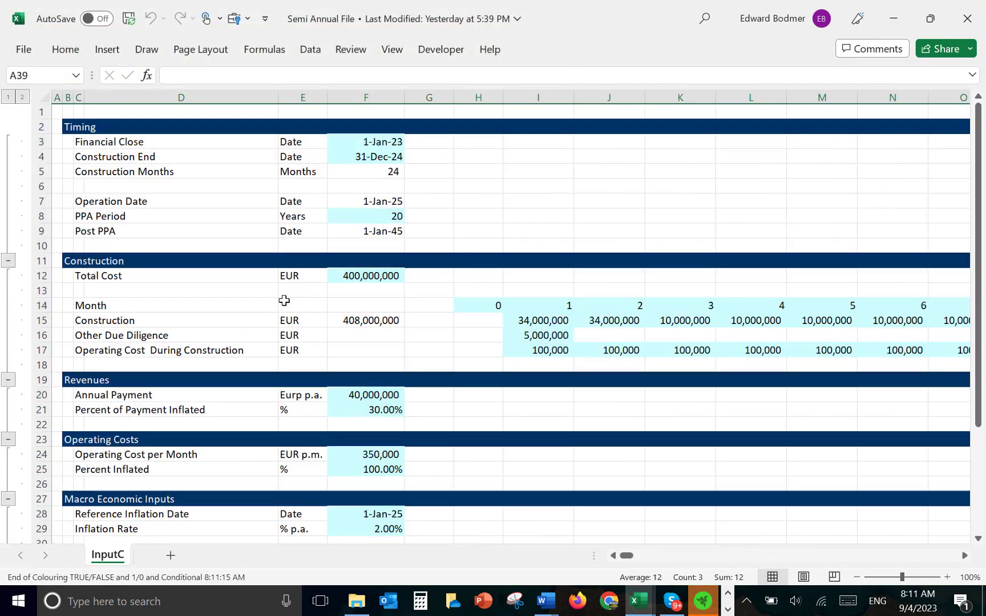
Examine the colour formatting of the section headings and input cells on InputC, from Revenues up to Timing.
click(312, 340)
key(Down)
key(Down)
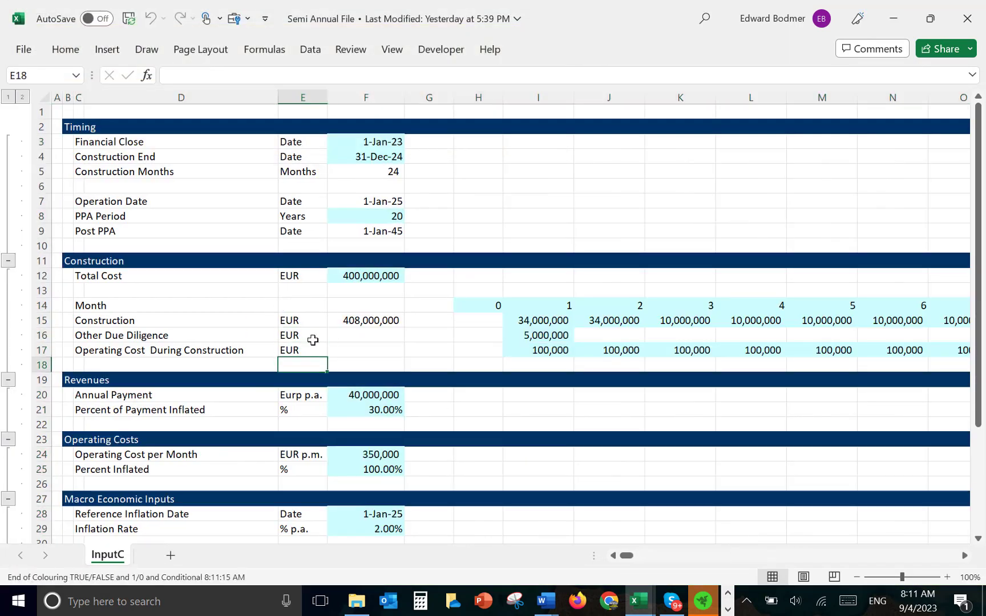
key(Left)
key(Left)
key(Down)
key(Left)
key(Down)
key(Down)
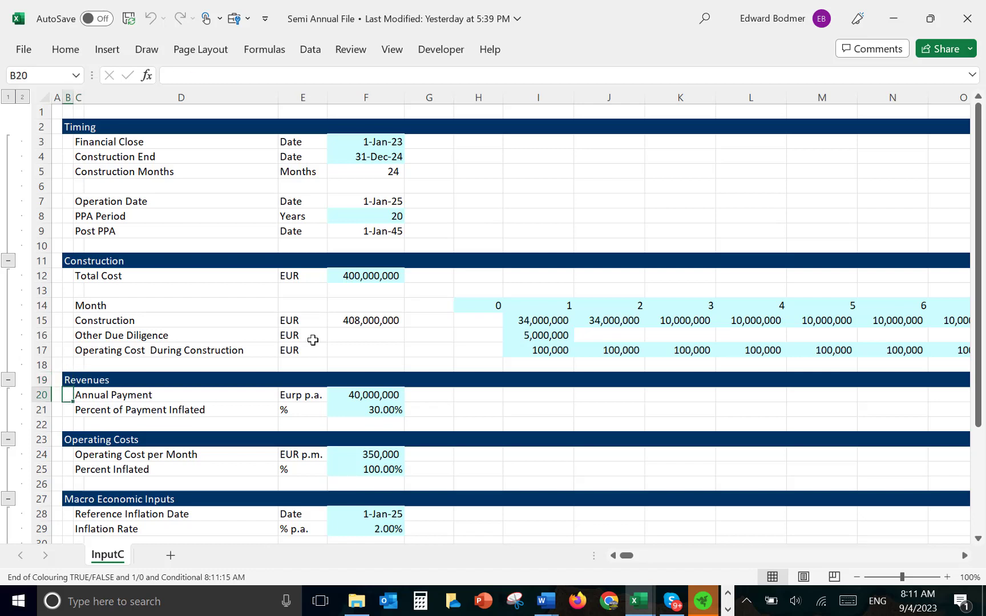
key(Up)
key(Up)
key(Up)
key(Up)
key(Up)
key(Up)
key(Up)
key(Up)
key(Up)
key(Up)
key(Up)
key(Up)
key(Up)
key(Up)
key(Up)
key(Up)
key(Up)
key(Up)
key(Up)
key(Up)
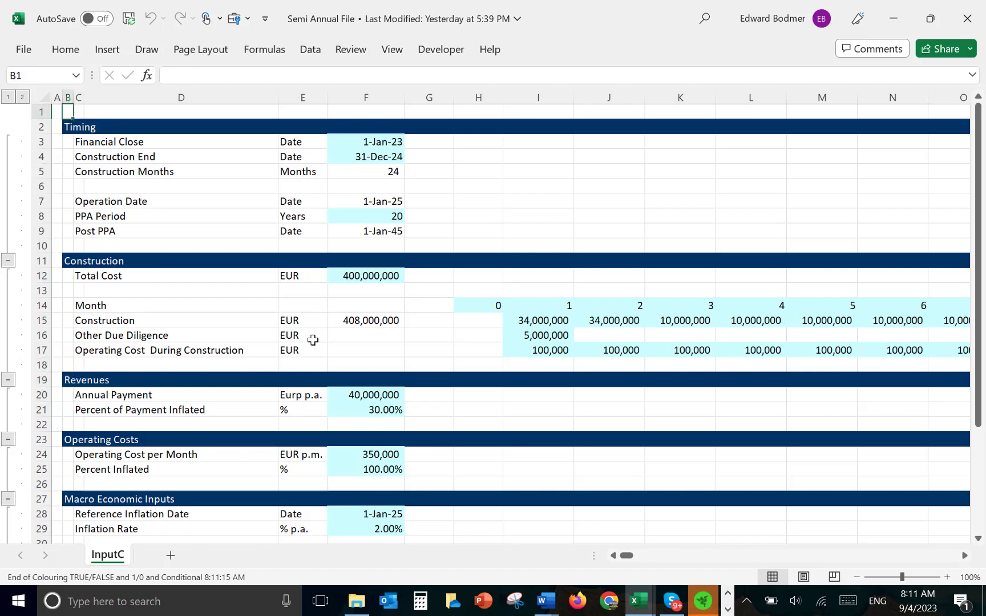
Hide the gridlines on the InputC sheet.
key(Down)
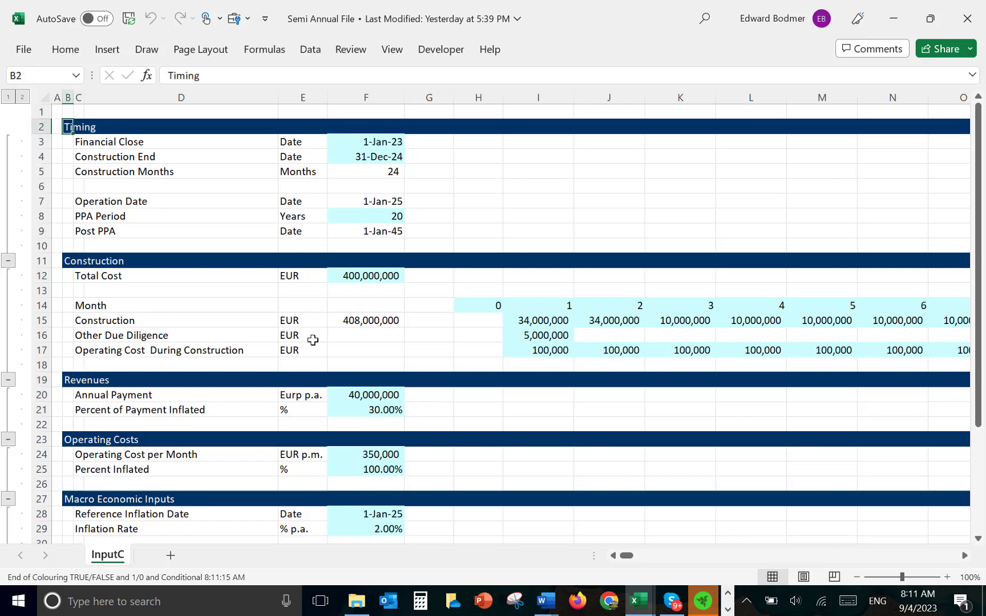
click(392, 49)
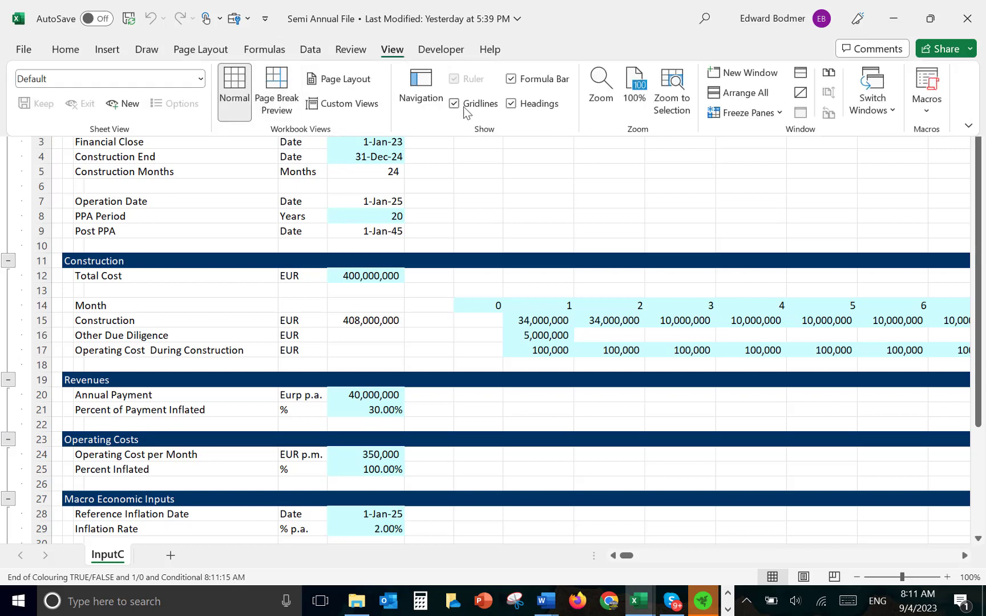
click(454, 104)
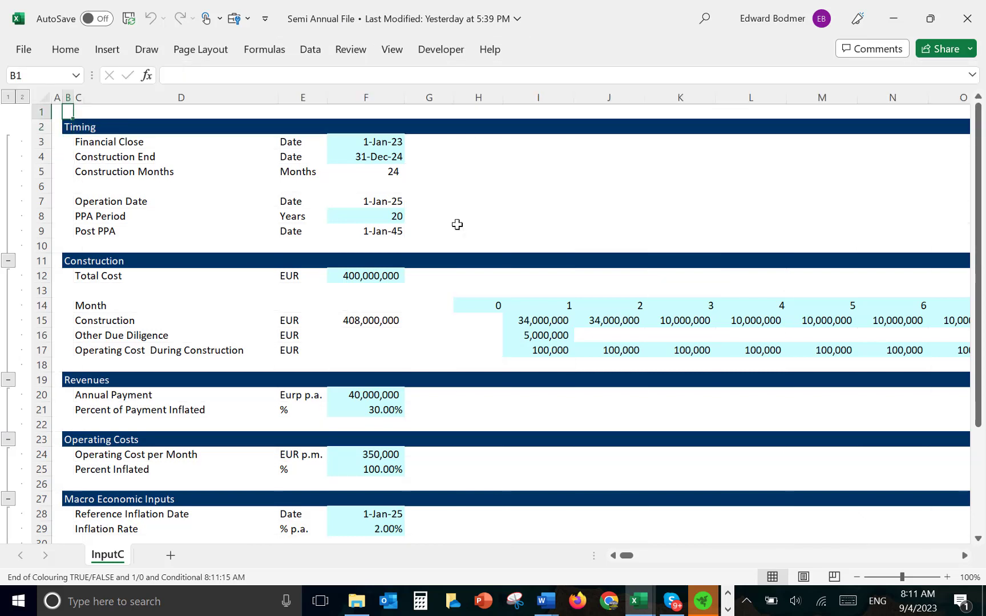
Look over the formatted InputC sheet from the Timing section down past the Financing and Months in Year inputs.
key(Down)
key(Down)
key(Down)
key(Down)
key(Down)
key(Down)
key(Down)
key(Down)
key(Down)
key(Down)
key(Down)
key(Down)
key(Down)
key(Down)
key(Down)
key(Down)
key(Down)
key(Down)
key(Down)
key(Down)
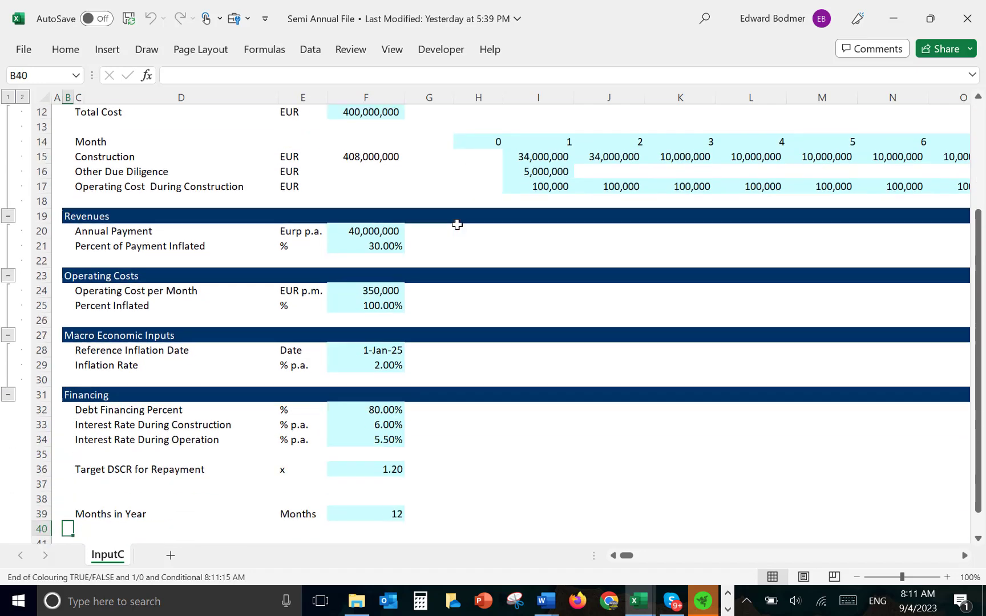
key(Up)
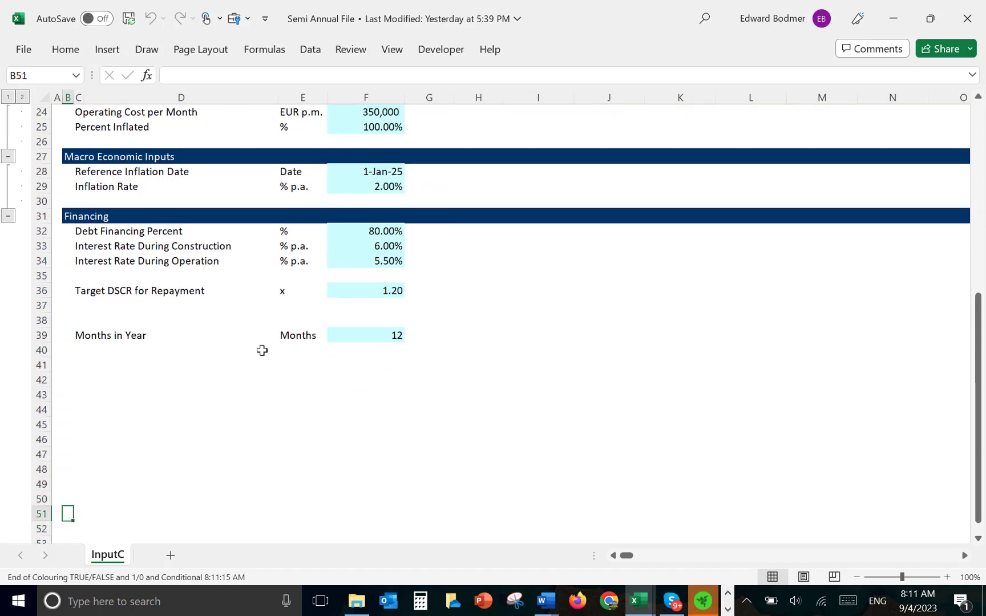
Add a new worksheet after InputC and rename it Model.
click(172, 555)
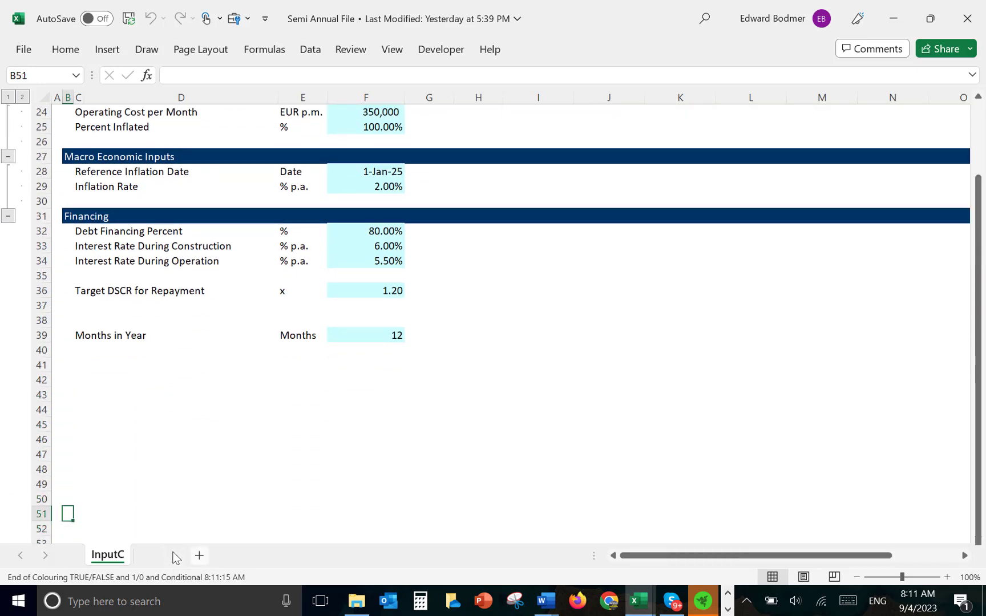
double_click(158, 556)
key(BackSpace)
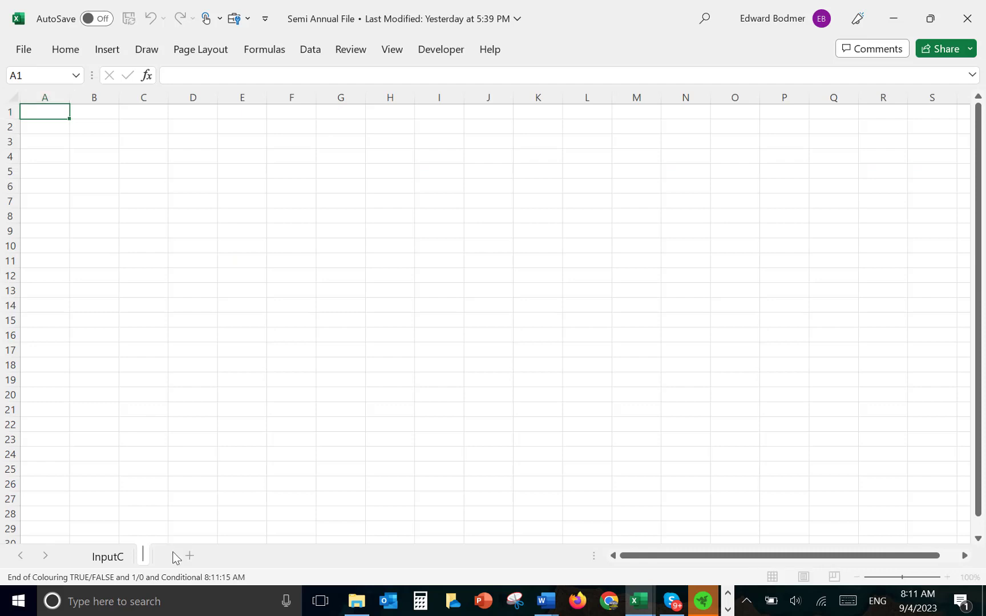
text(Model)
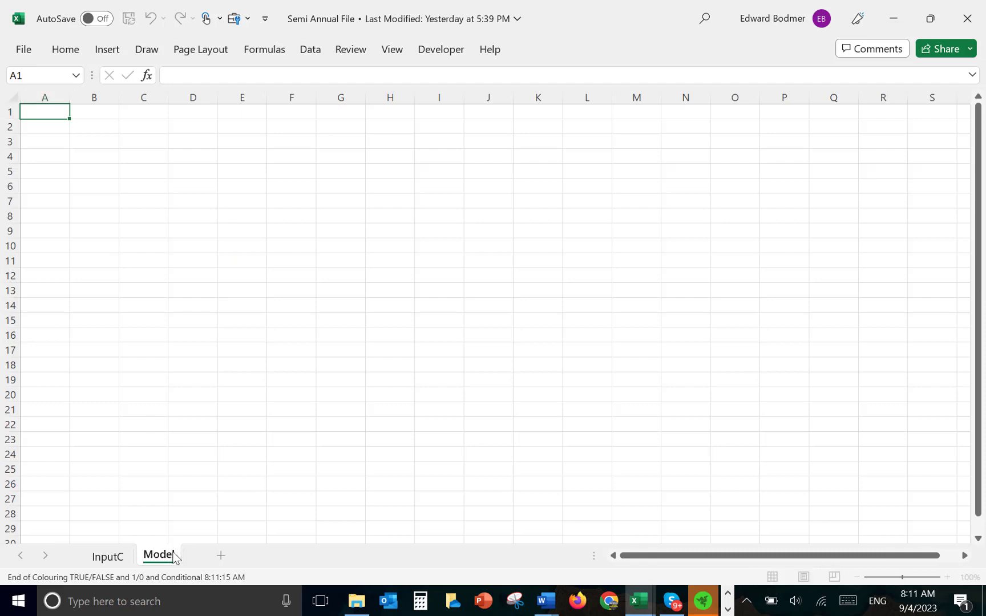
key(Return)
Narrow columns A to C of the Model sheet into slim indent columns.
click(112, 189)
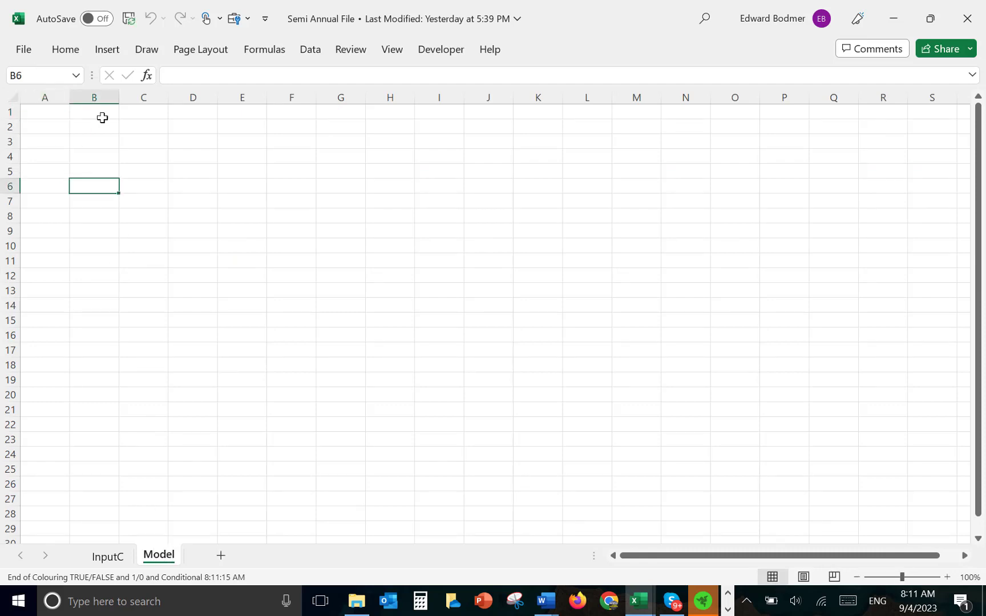
drag(142, 94, 29, 98)
click(105, 152)
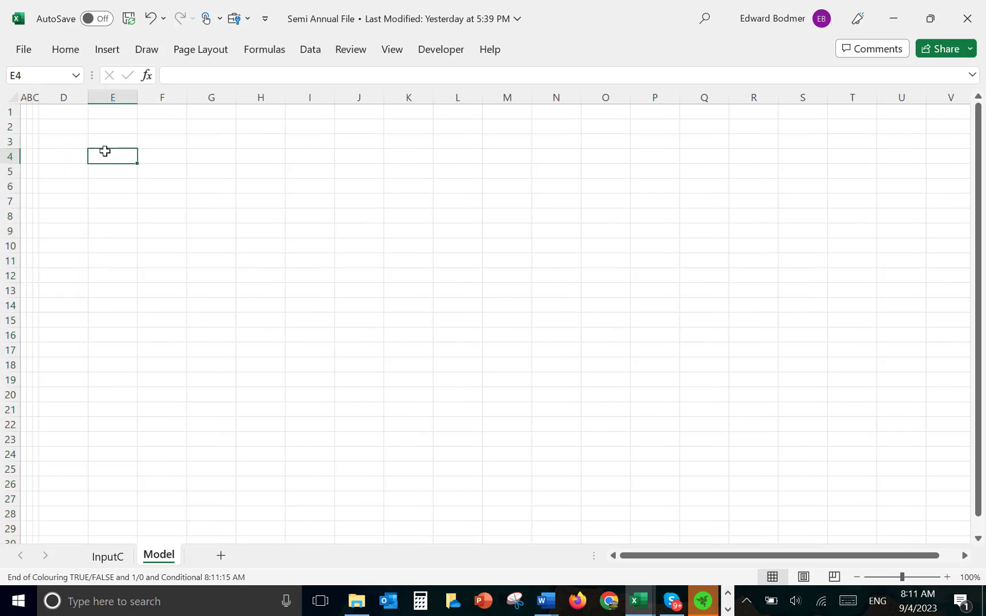
Enter the section heading "Timing" in B2 of the Model sheet.
key(Left)
key(Left)
key(Left)
key(Up)
key(Up)
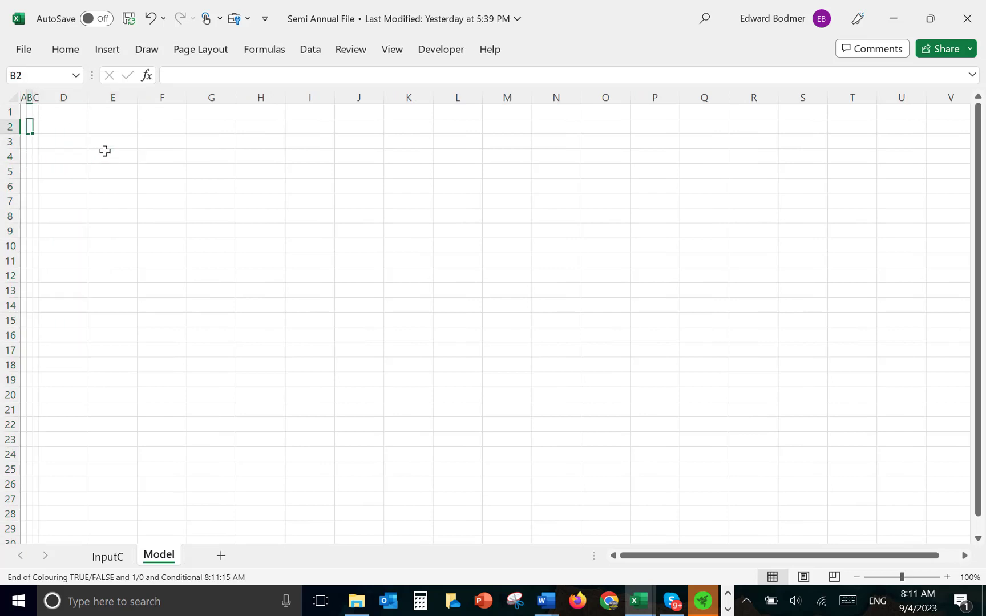
text(Timing)
key(Return)
Enter the labels "Period" in C3 and "Pre-COD" in C4 under the Timing heading.
key(Right)
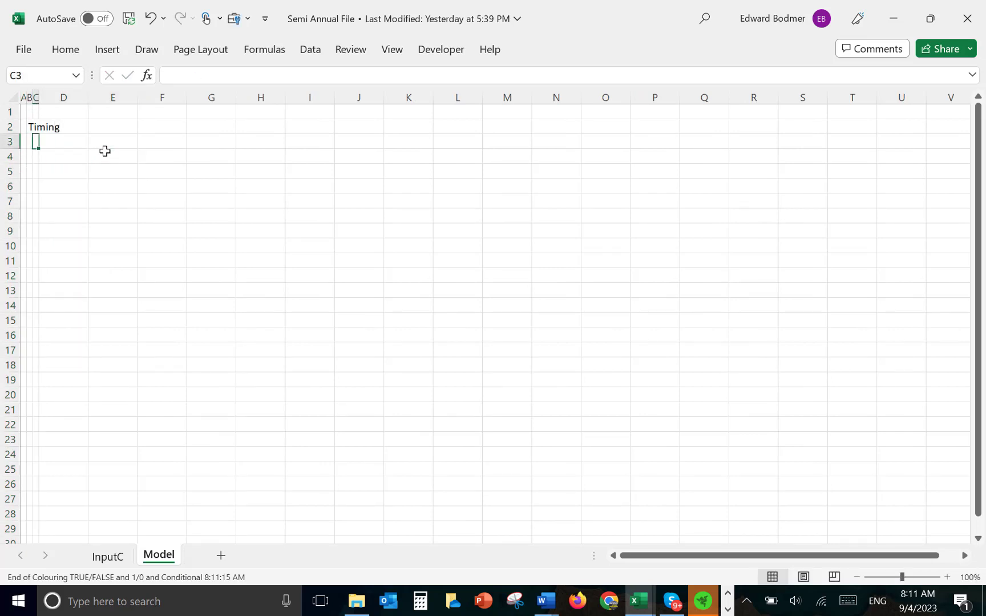
text(Eriod)
key(BackSpace)
key(BackSpace)
key(BackSpace)
key(BackSpace)
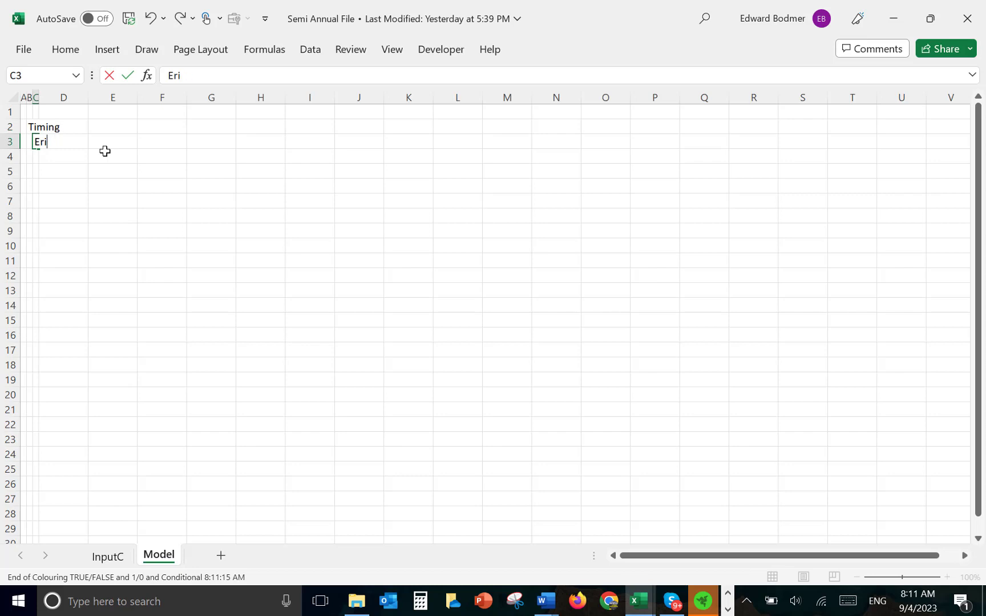
key(BackSpace)
text(Period)
key(Return)
text(Pre-COD)
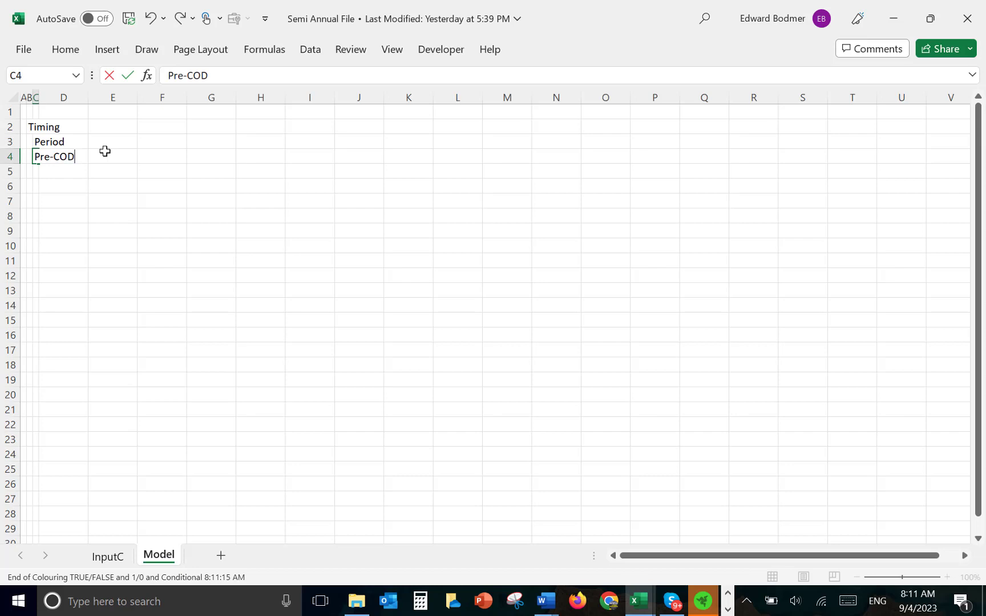
key(Return)
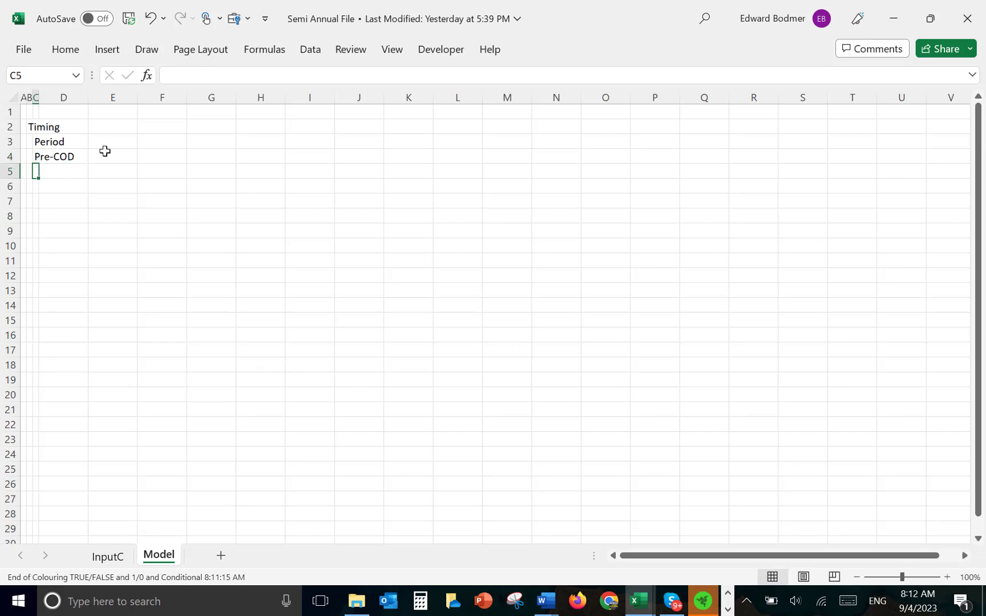
Enter the labels "Months in Period" in C5 and "Start of Period" in C6.
text(Month )
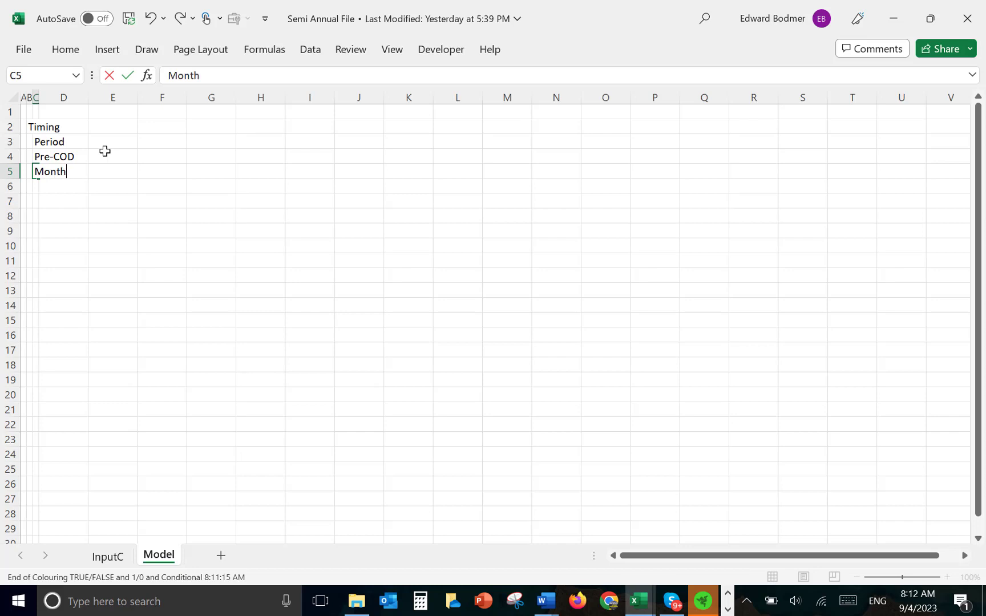
text(s in Period)
key(Return)
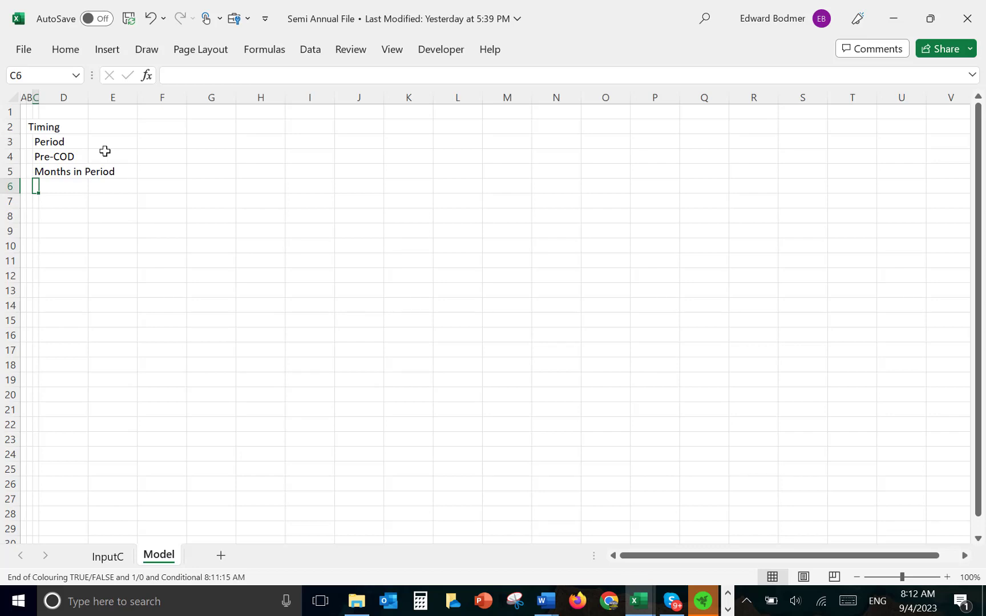
text(Sta)
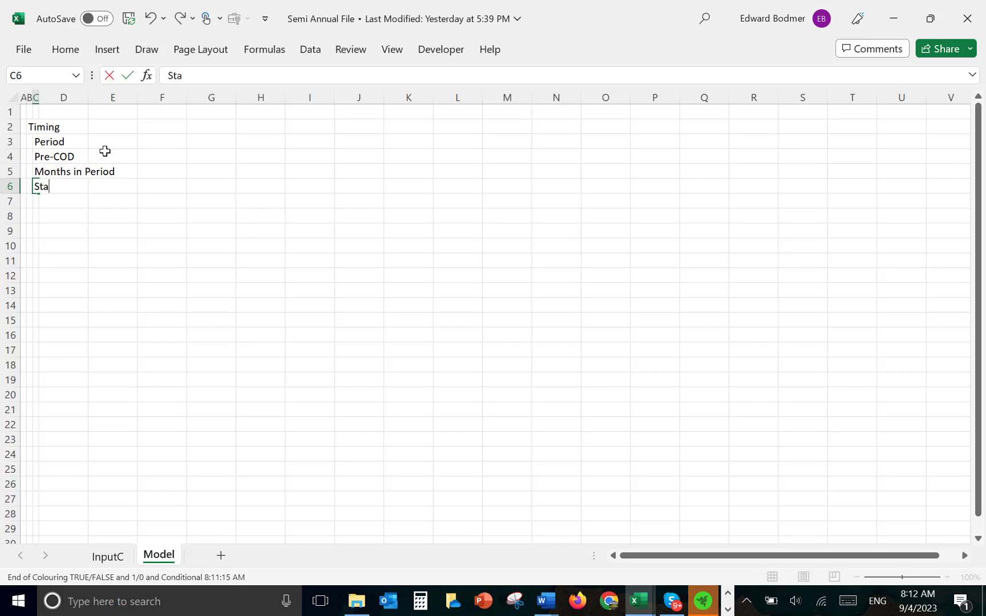
text(rt of Period)
key(Return)
Enter the labels "End of Period" in C7 and "PPA Period" in C8.
text(E)
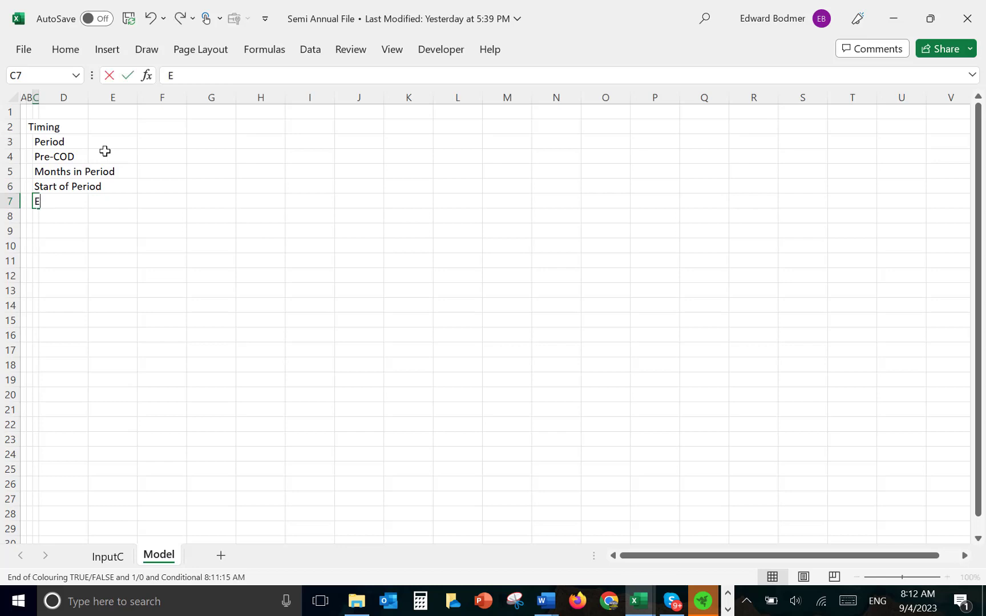
text(nd of Period)
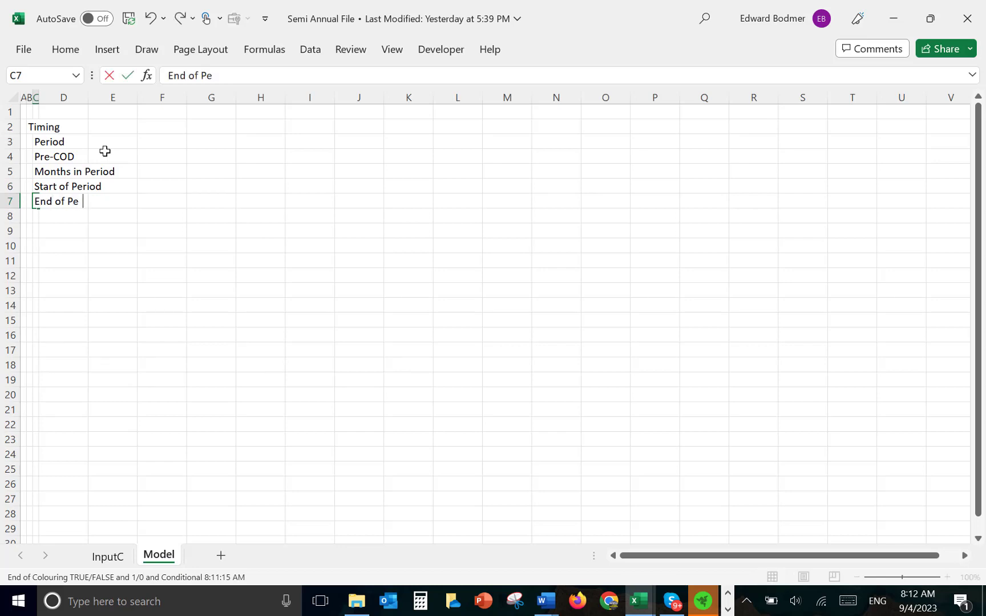
key(Return)
text(PPA )
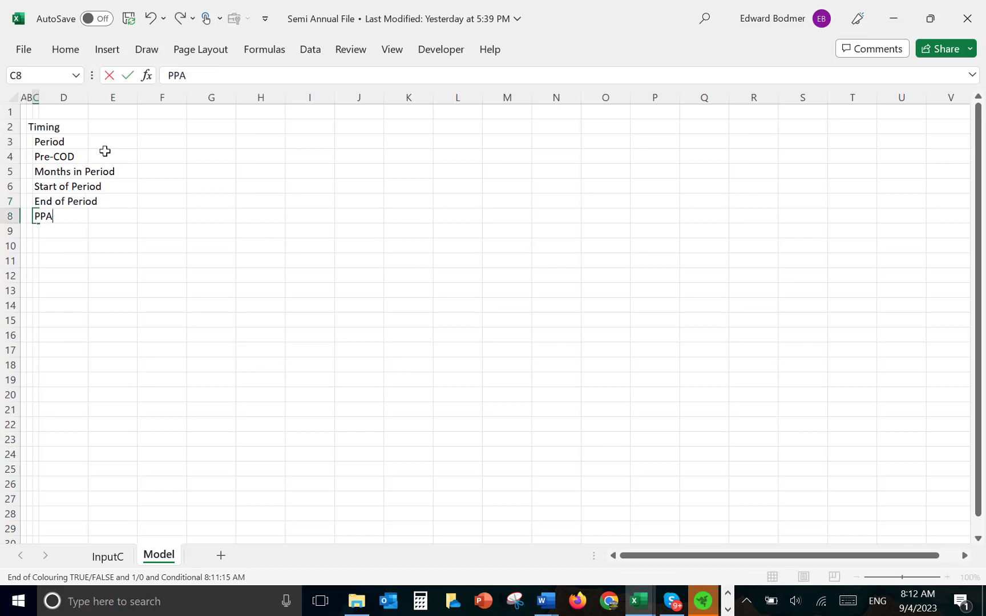
text(Period)
key(Return)
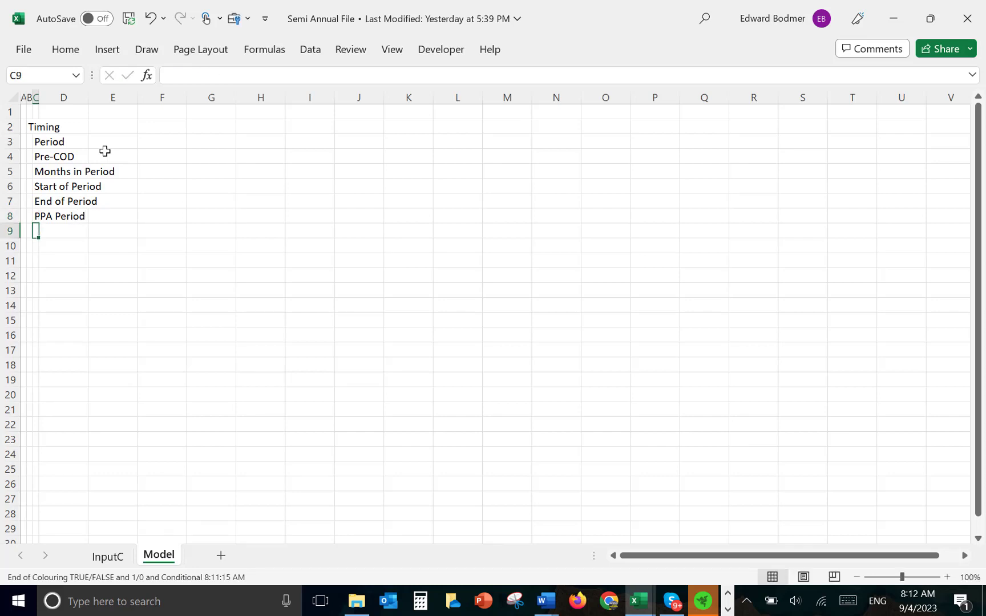
Widen column D of the Model sheet to about three times its width to make room for the row labels.
drag(84, 98, 185, 100)
key(Up)
key(Up)
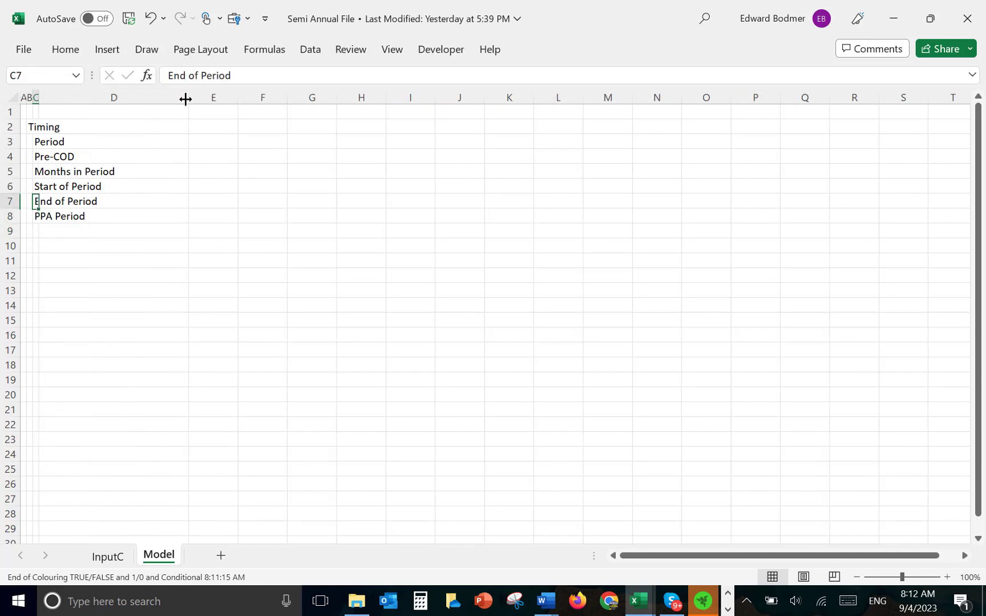
Enter 0 in H3 as the first period number in the Period row.
key(Up)
key(Up)
key(Up)
key(Up)
key(Right)
key(Right)
key(Right)
key(Left)
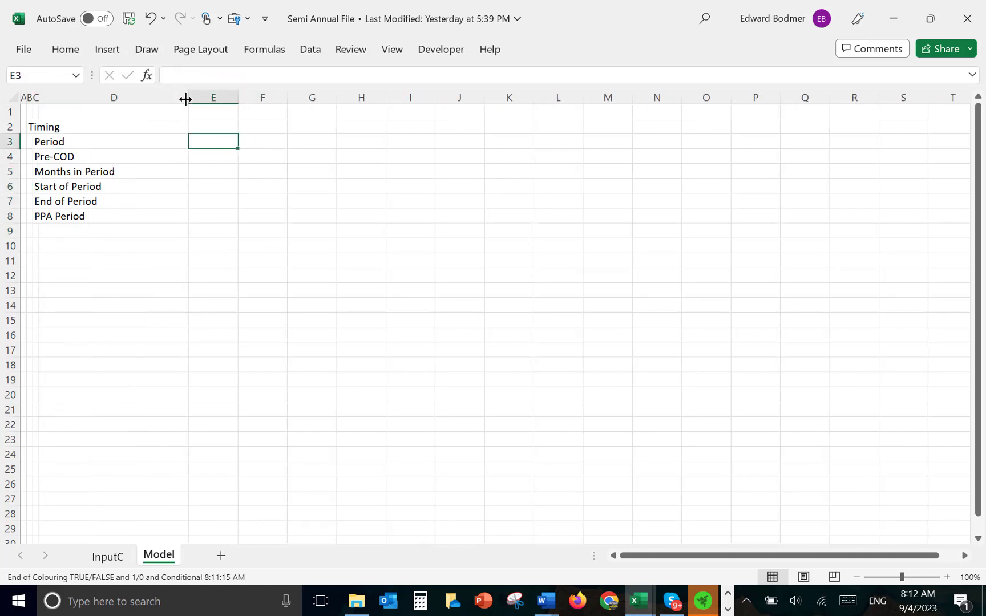
key(Right)
key(Right)
key(Right)
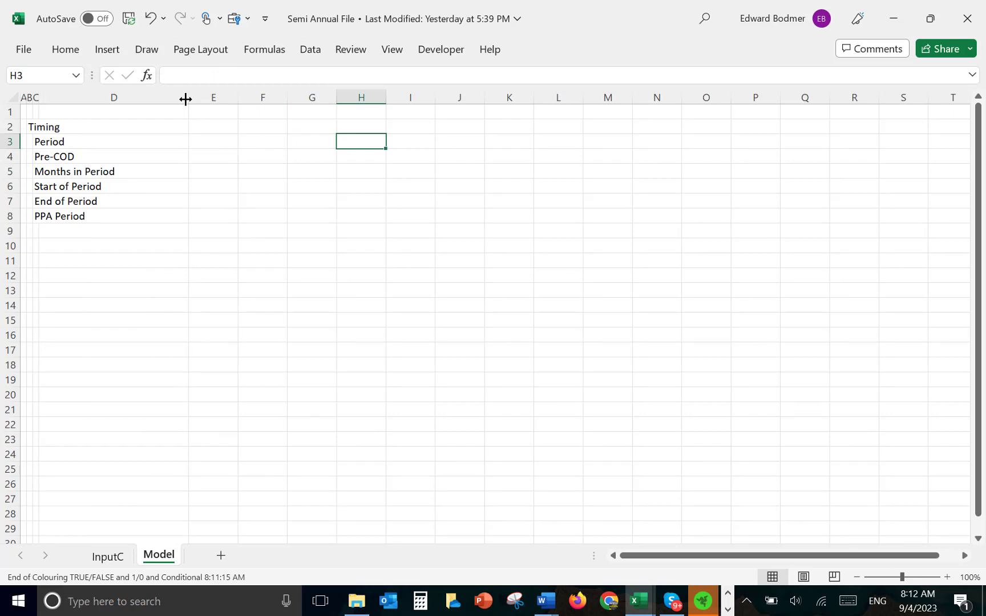
text(0)
key(Return)
key(Up)
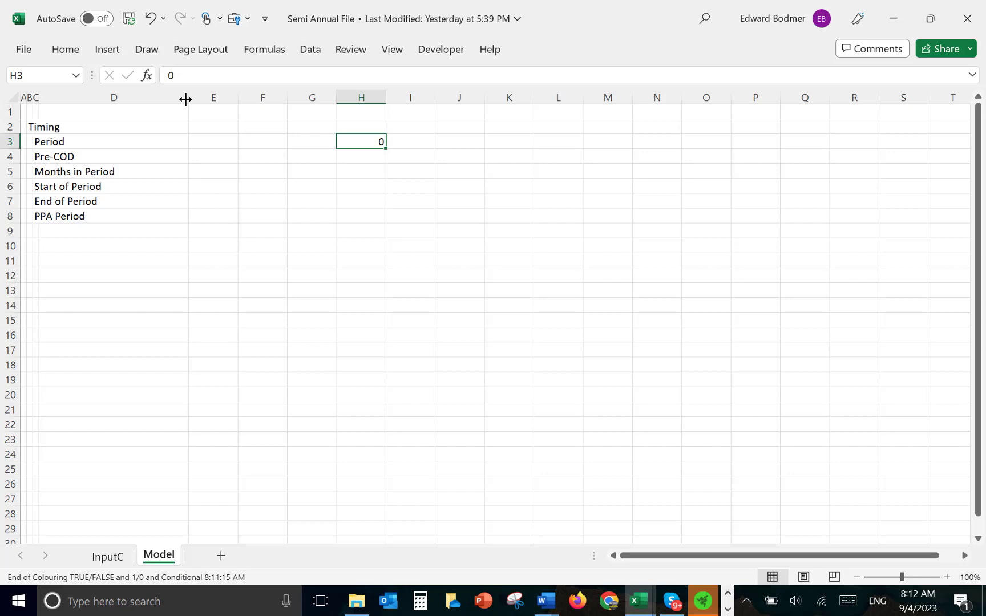
Fill the Period row from H3 with a linear series in steps of 1 up to 60.
key(alt)
key(e)
key(i)
key(s)
key(Tab)
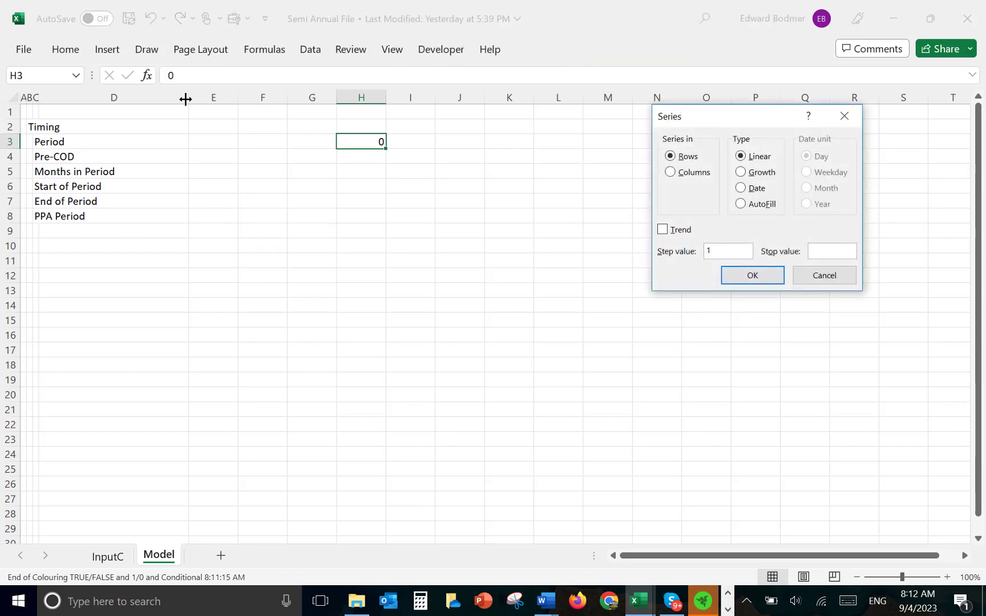
key(Return)
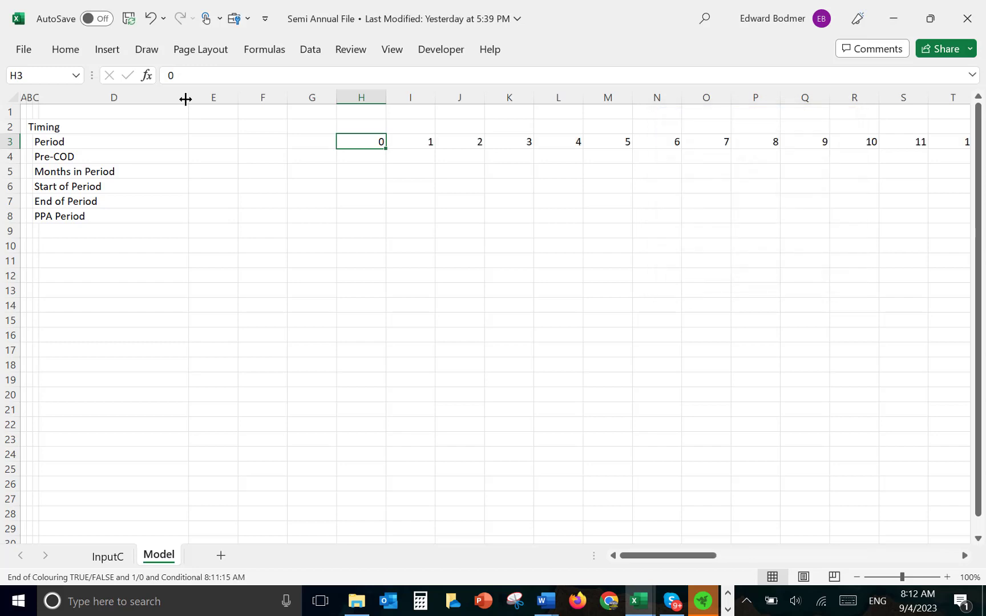
Enter "Flag" in E4 as the unit of the Pre-COD row.
key(Down)
key(Left)
key(Left)
key(Left)
key(Left)
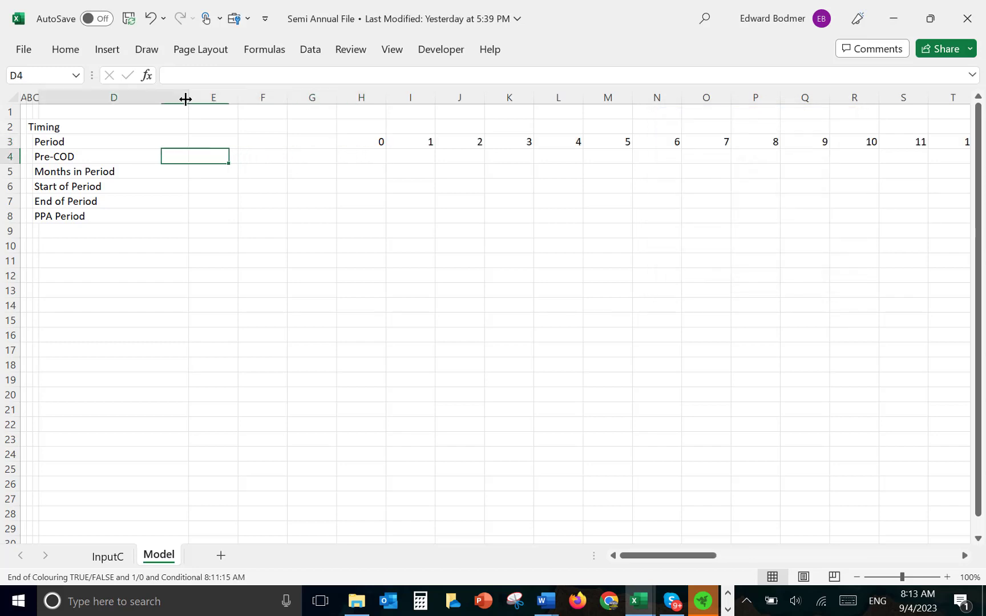
key(Right)
key(Up)
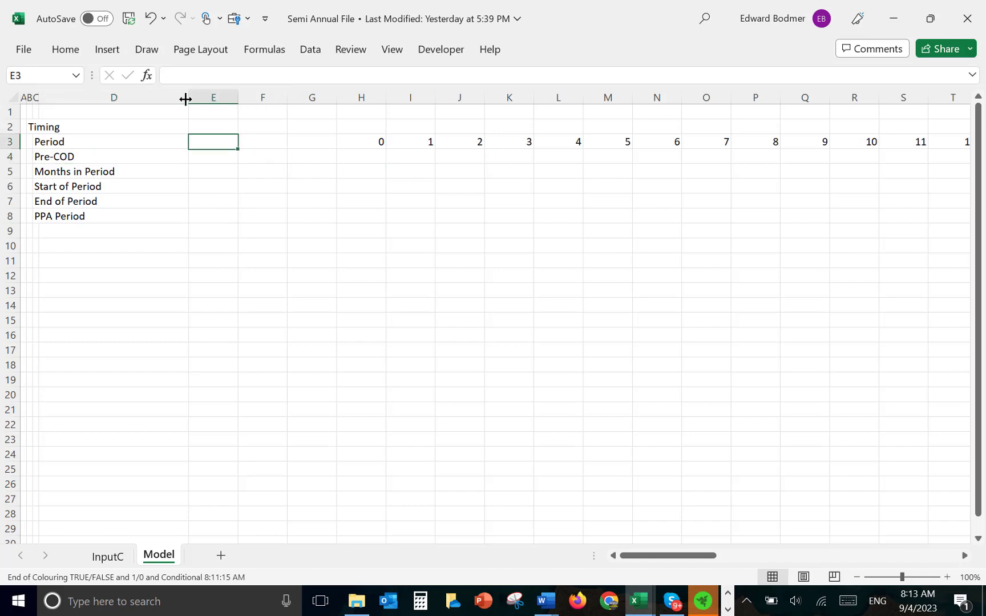
key(Down)
text(Flag)
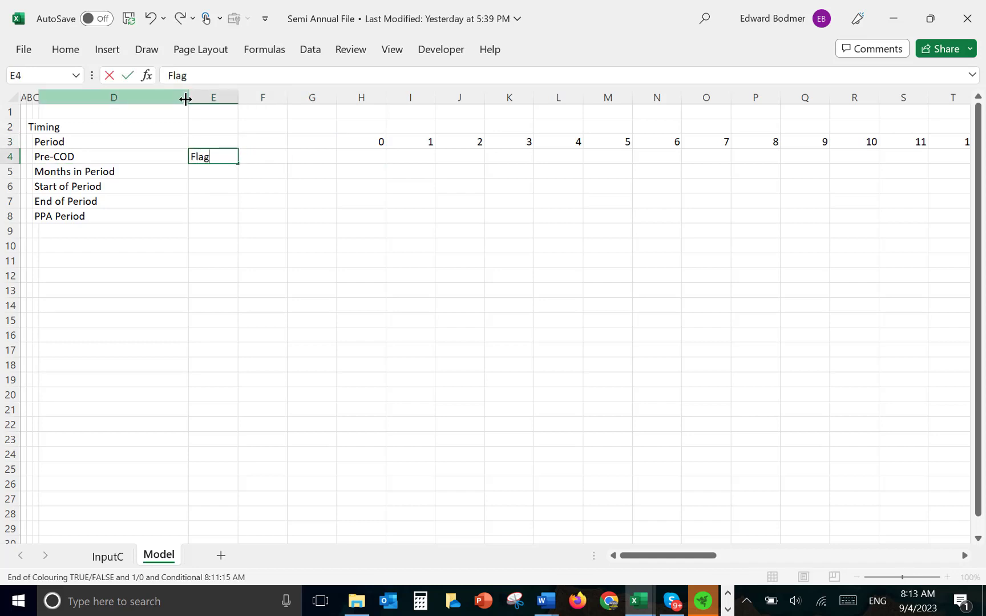
key(Return)
Link F4 of the Pre-COD row to the Construction Months value in F5 of the InputC sheet.
key(Up)
key(Right)
text(=)
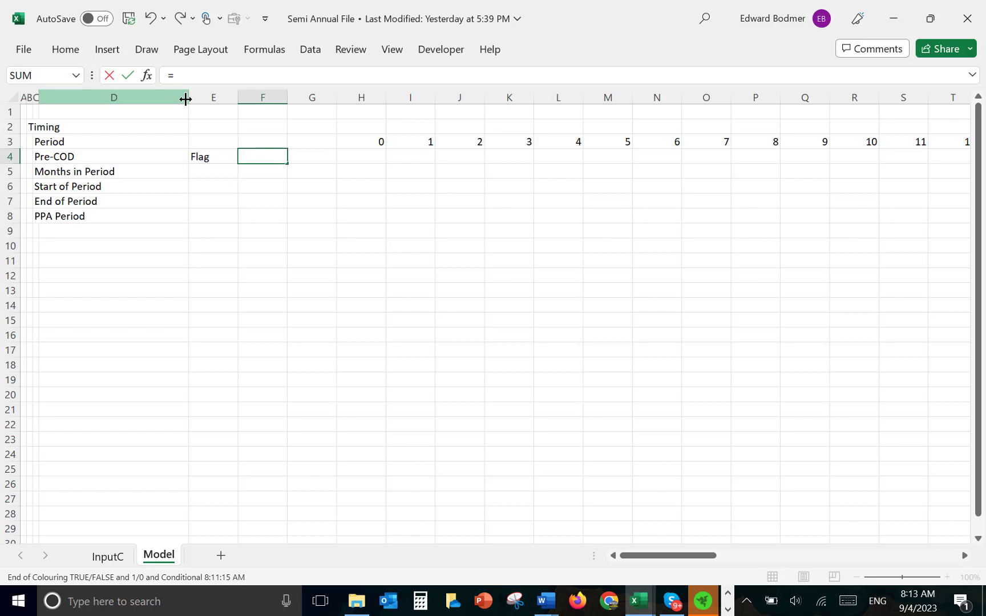
key(ctrl+Page_Up)
key(ctrl+Up)
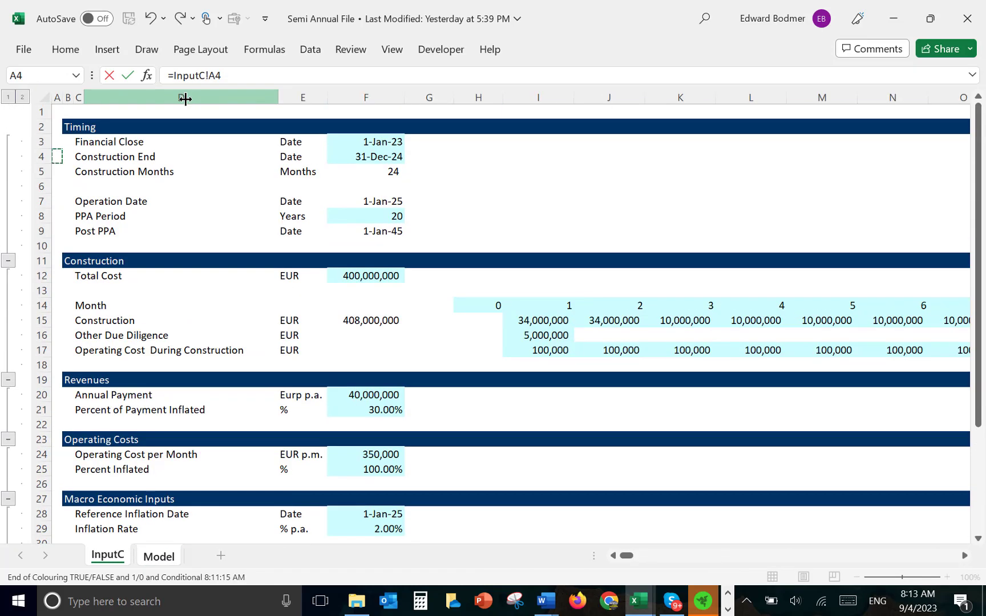
click(369, 169)
key(ctrl+Page_Down)
key(Return)
key(Right)
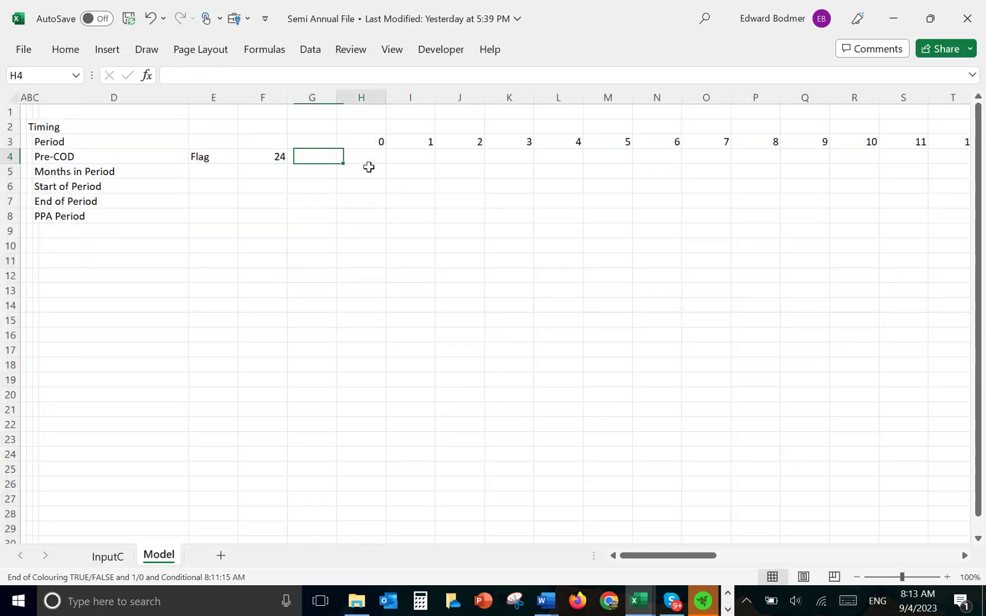
key(Right)
text(=)
key(Up)
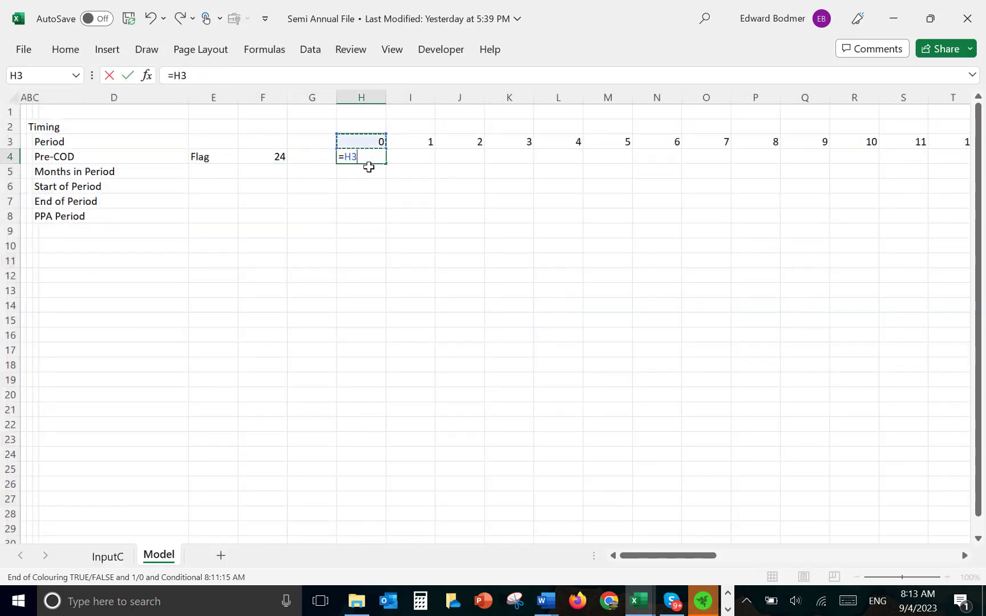
key(Escape)
Set the first period in H3 to 1 and refill the Period row in steps of 1 up to 60.
key(Up)
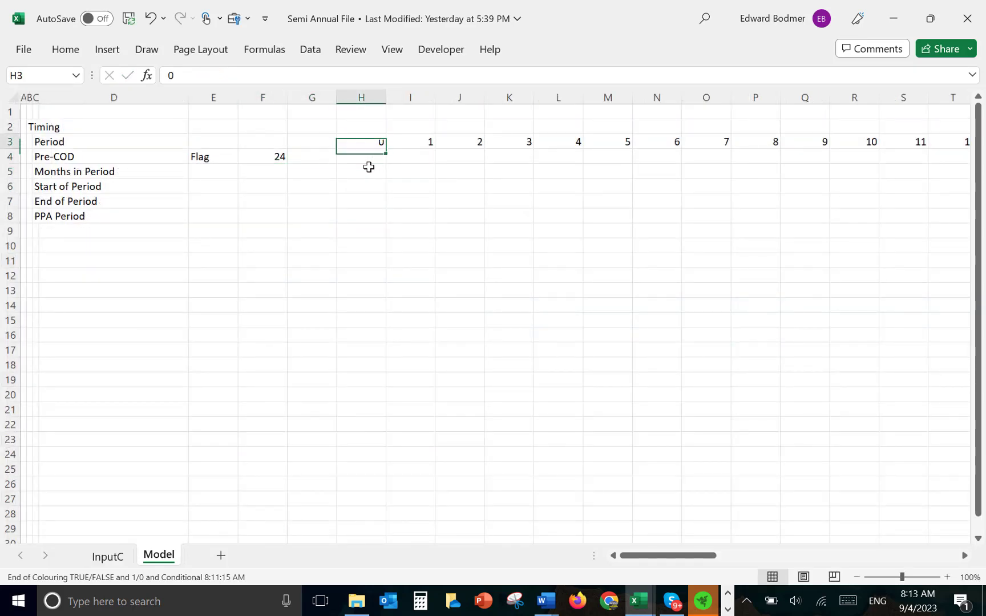
text(1)
key(Return)
key(Up)
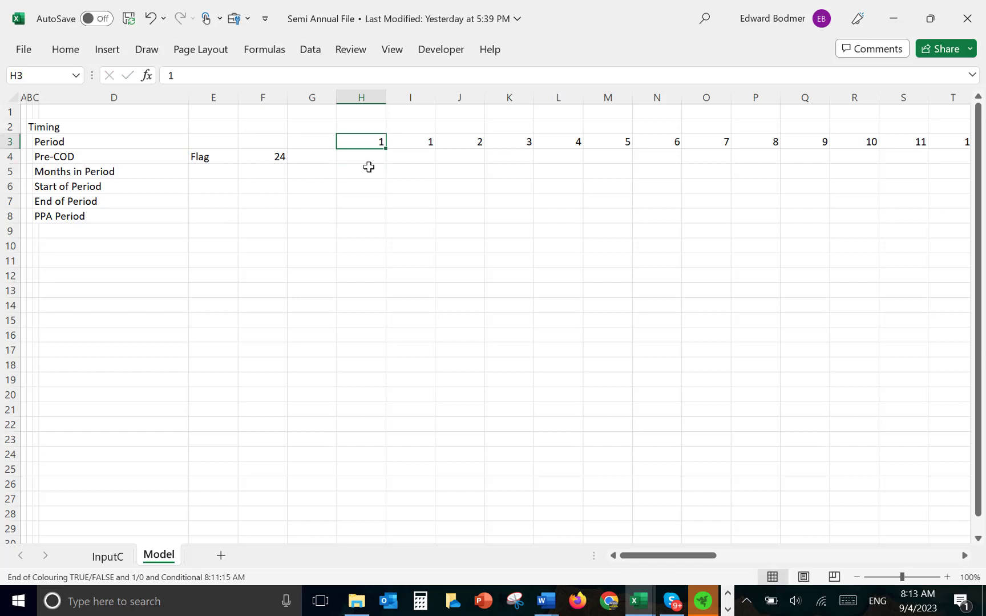
key(alt)
key(e)
key(i)
key(s)
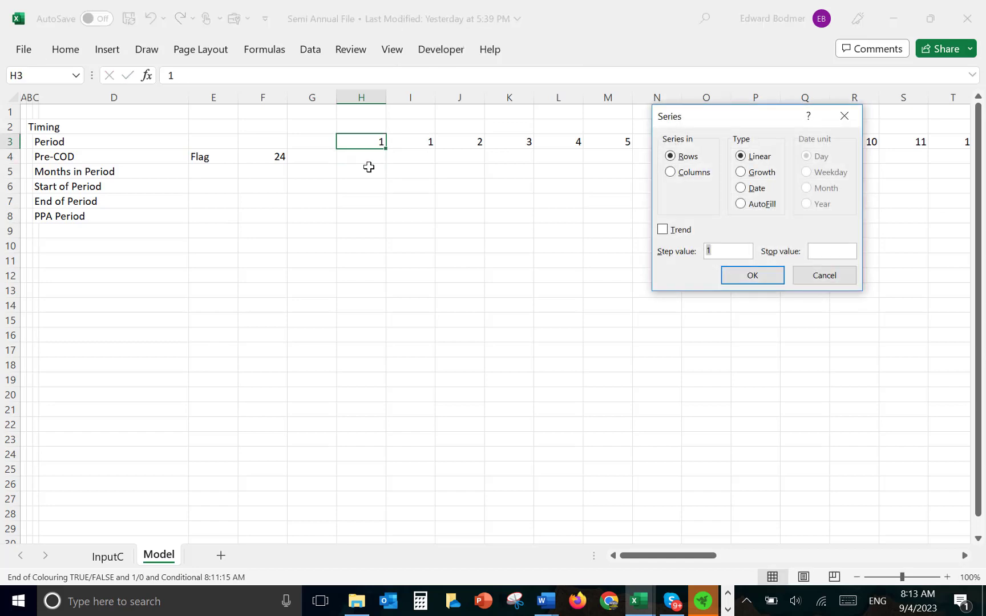
key(Tab)
key(Return)
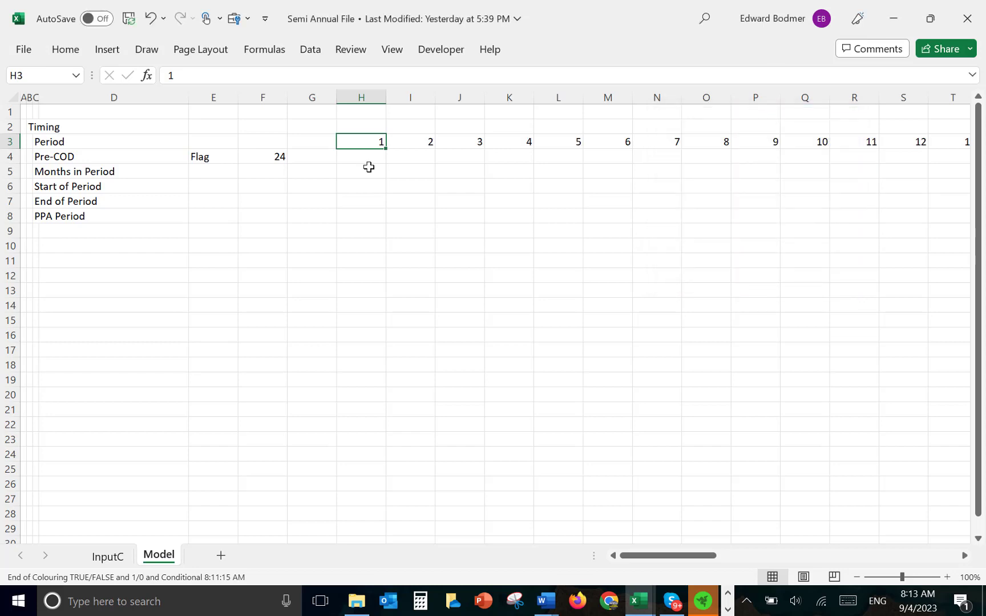
Delete the duplicate 60 in BP3 at the end of the Period row.
key(ctrl+Right)
key(Left)
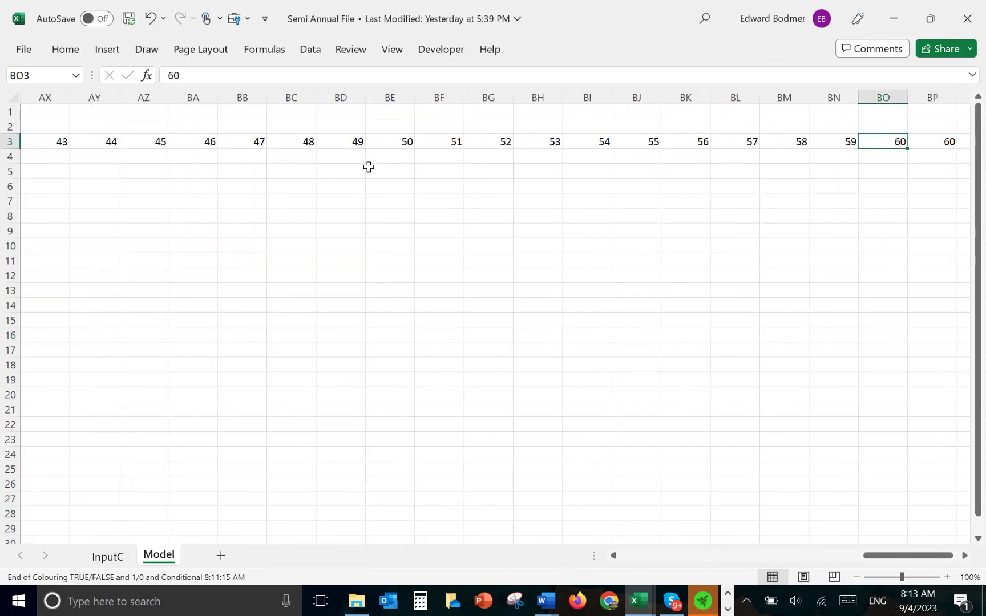
key(Right)
key(Delete)
key(Left)
Enter the Pre-COD test =H3<=$F$4 in H4.
key(ctrl+Left)
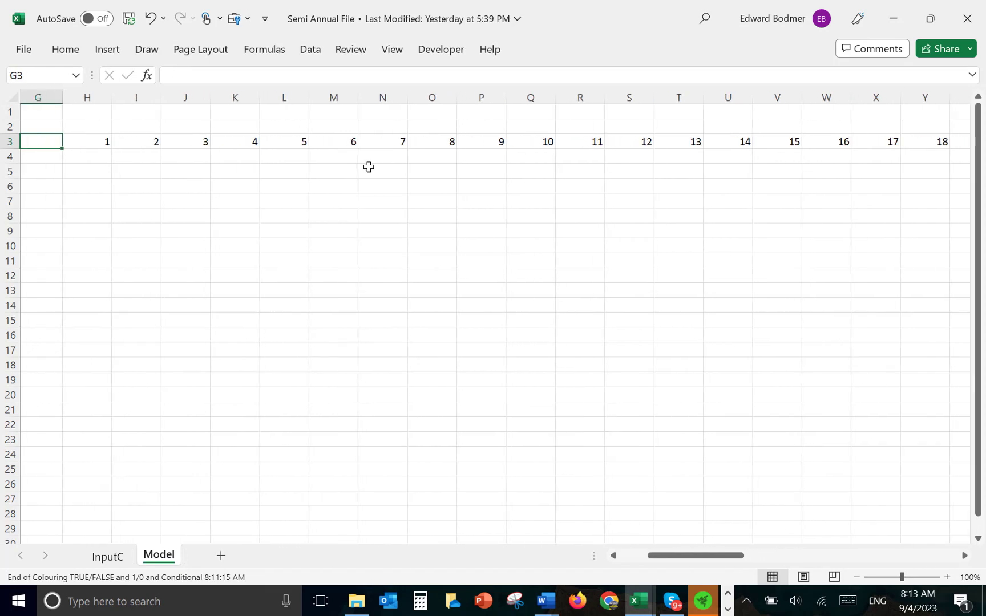
key(ctrl+Left)
key(Down)
key(Right)
key(Right)
key(Right)
key(Right)
key(Right)
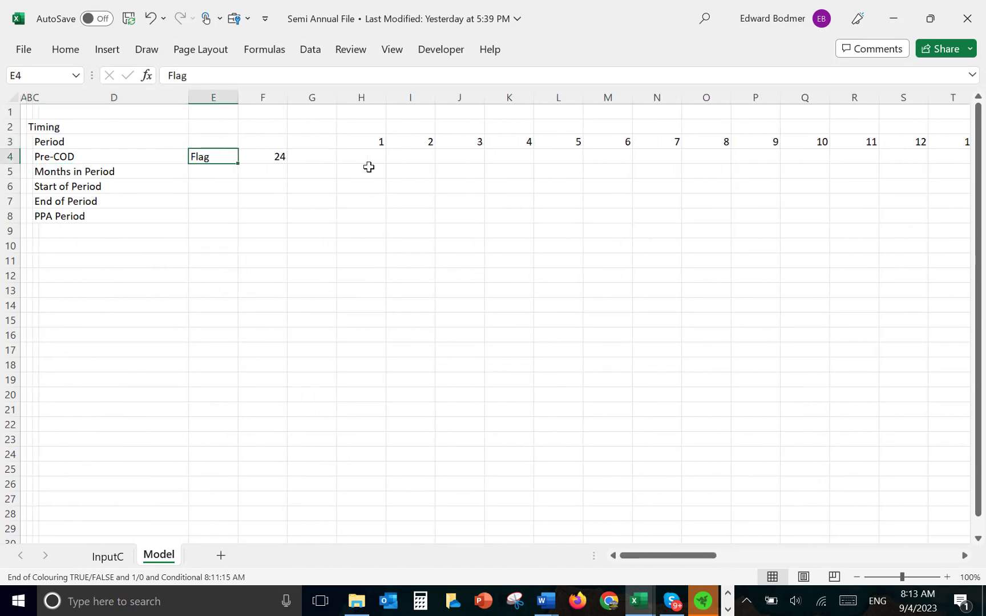
text(=)
key(Up)
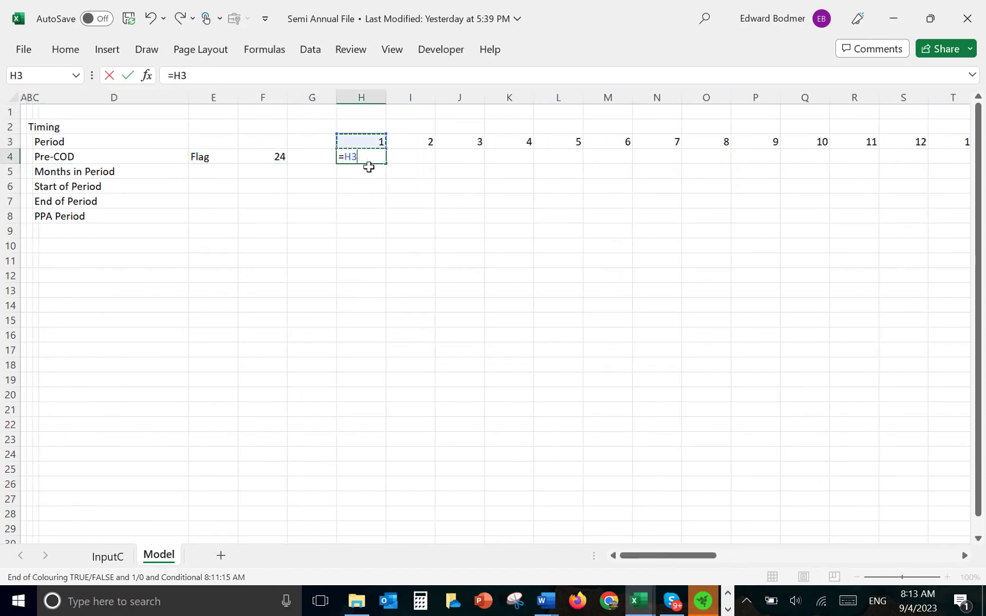
text(<=)
key(Left)
key(Left)
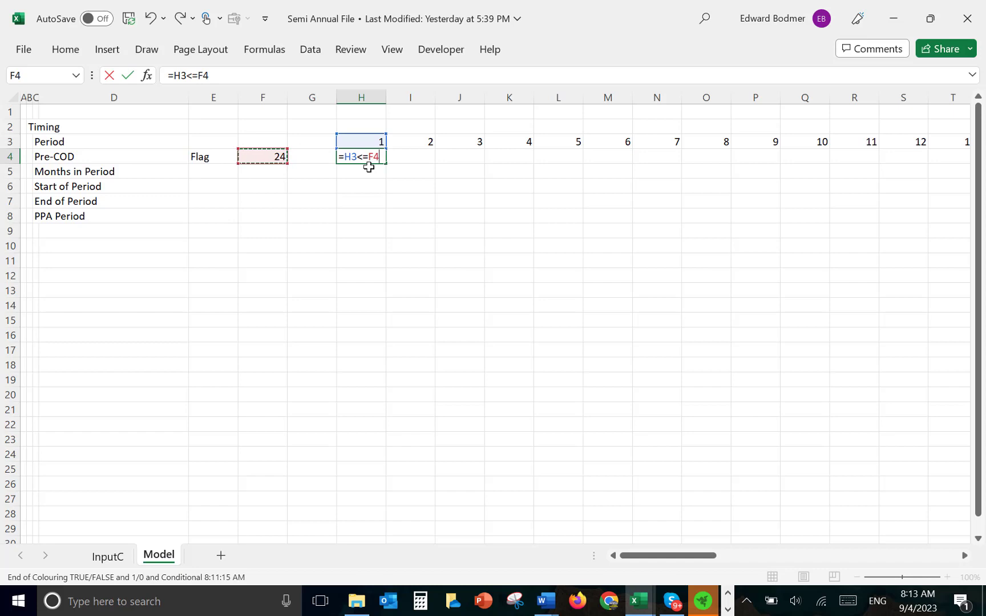
key(F4)
key(Return)
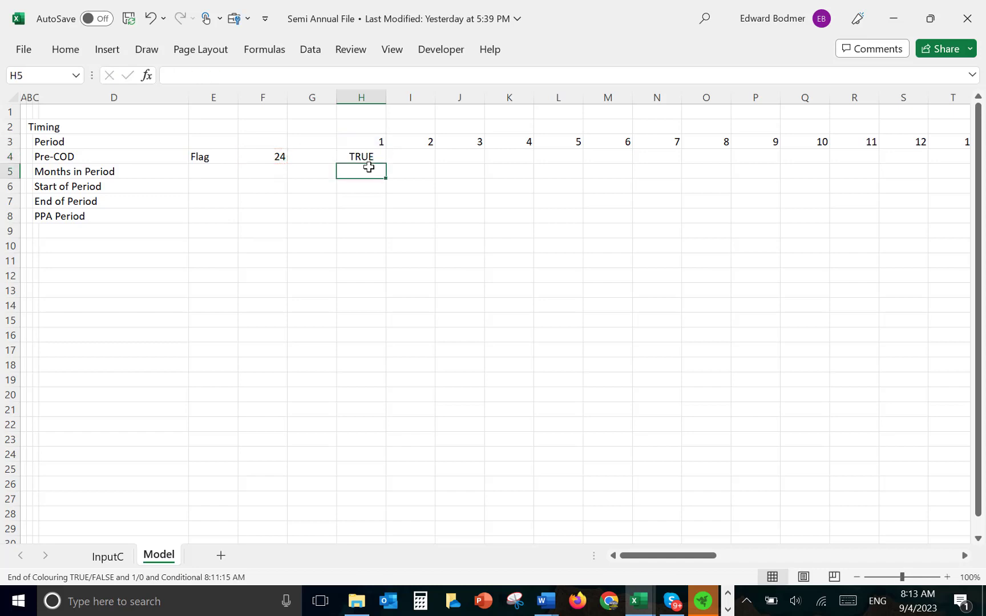
Convert the H4 test to the numeric flag =(H3<=$F$4)*1 and copy it across the Pre-COD row.
key(Up)
key(ctrl+shift+t)
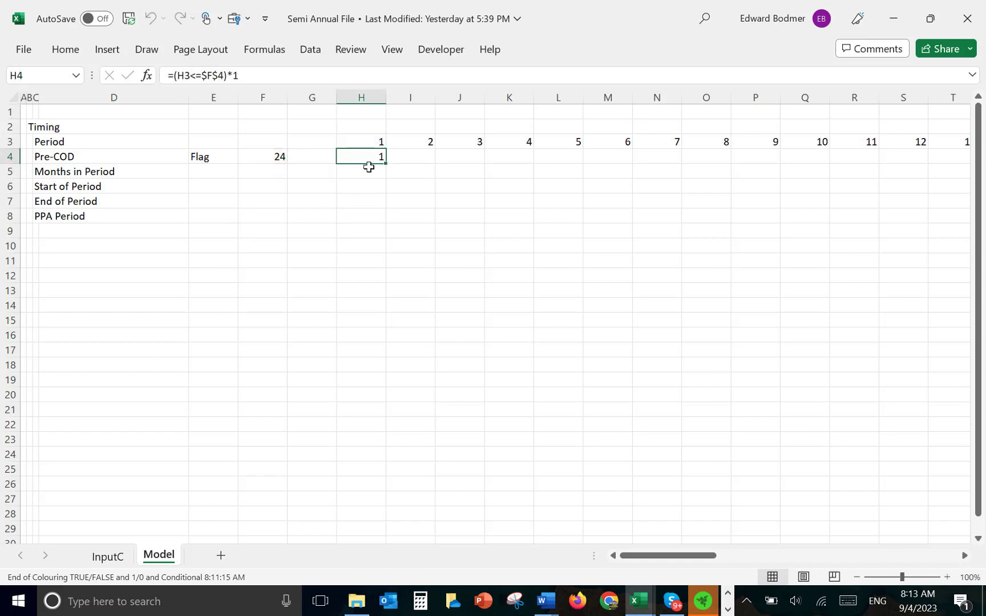
key(ctrl+shift+r)
Examine the Pre-COD flags along row 4 to check where they switch off relative to the construction months.
key(Right)
key(Right)
key(Right)
key(Right)
key(Right)
key(Right)
key(Right)
key(Right)
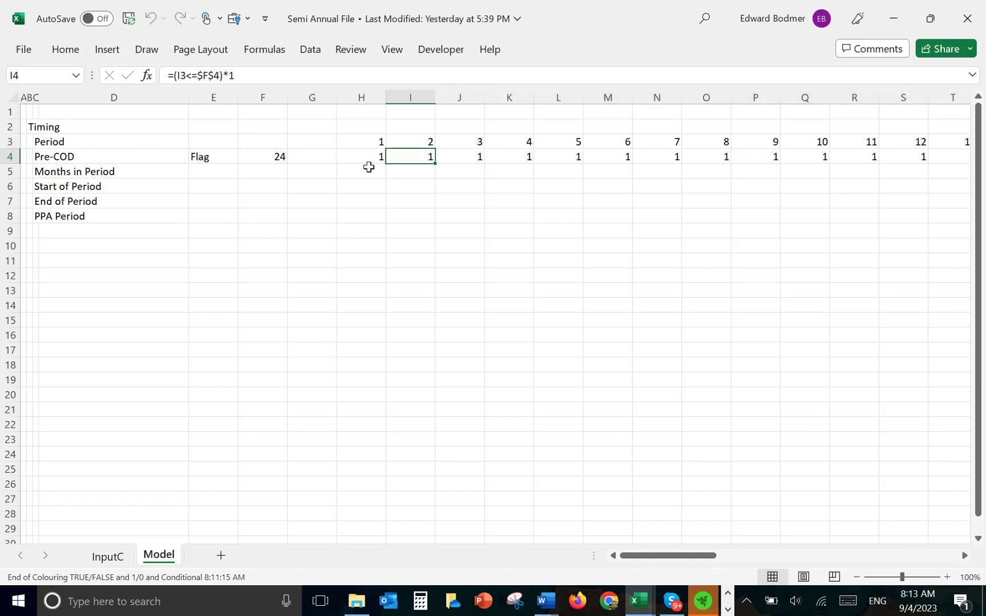
key(Right)
key(Right)
key(Right)
key(Right)
key(Right)
key(Right)
key(Right)
key(Right)
key(Right)
key(Right)
key(Right)
key(Right)
key(Right)
key(Right)
key(Right)
key(Right)
key(Right)
key(Right)
key(Right)
key(Right)
key(Left)
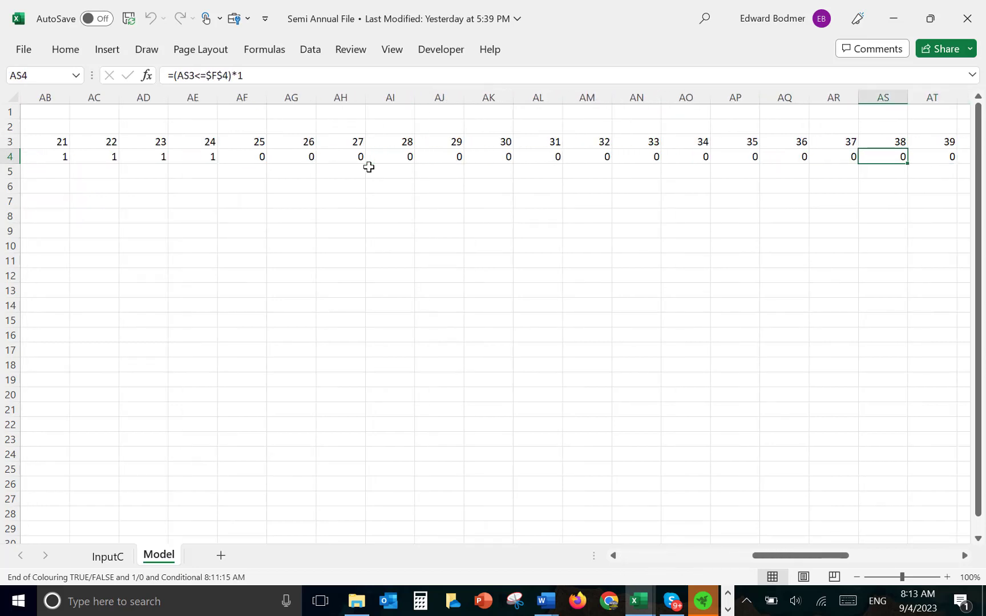
Enter "Months" in E5 as the unit of the Months in Period row.
key(ctrl+Left)
key(Home)
key(Down)
key(Right)
key(Right)
key(Right)
key(Right)
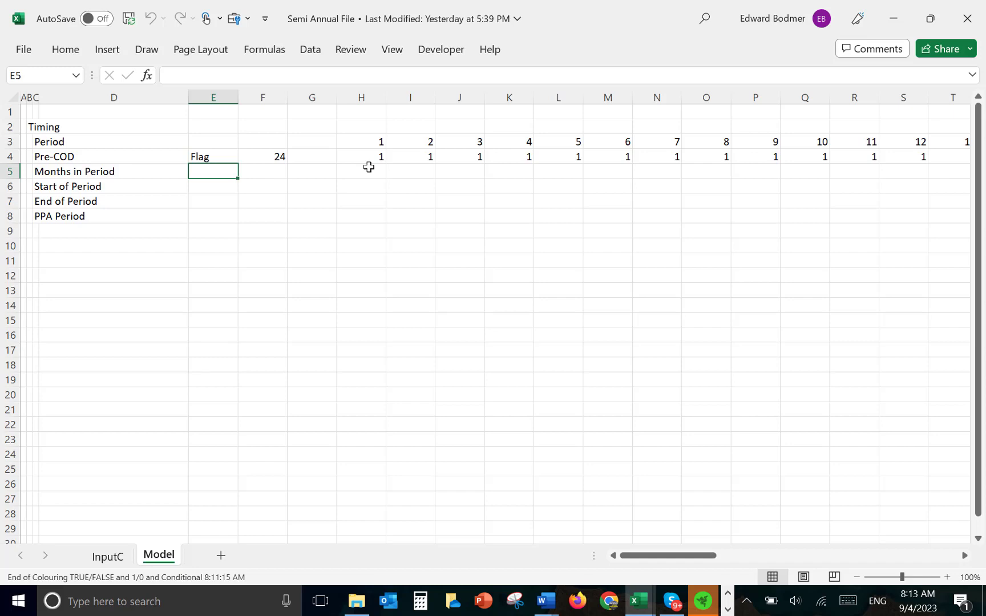
text(F)
key(BackSpace)
key(BackSpace)
text(M)
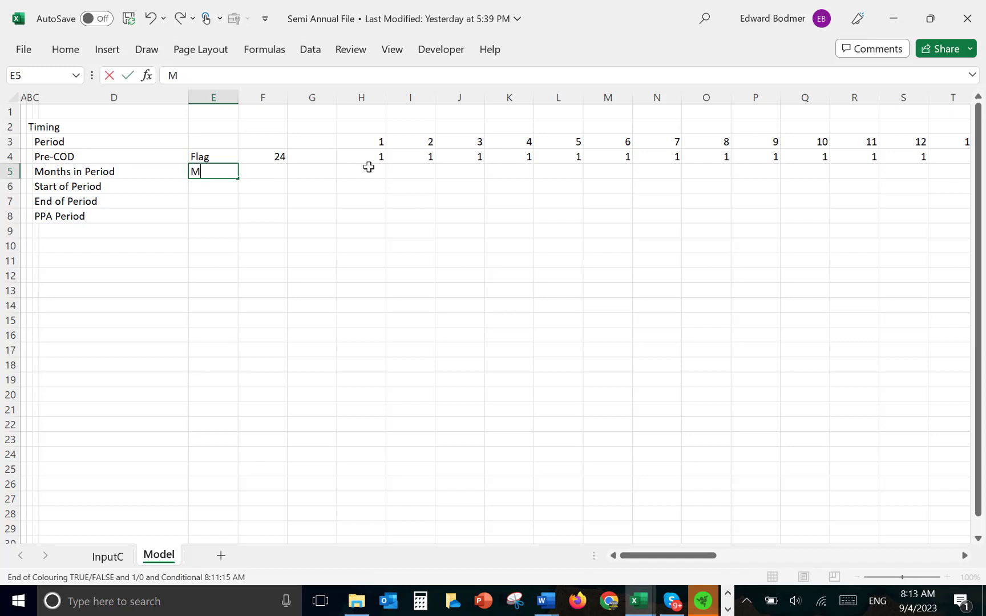
text(onths)
key(Return)
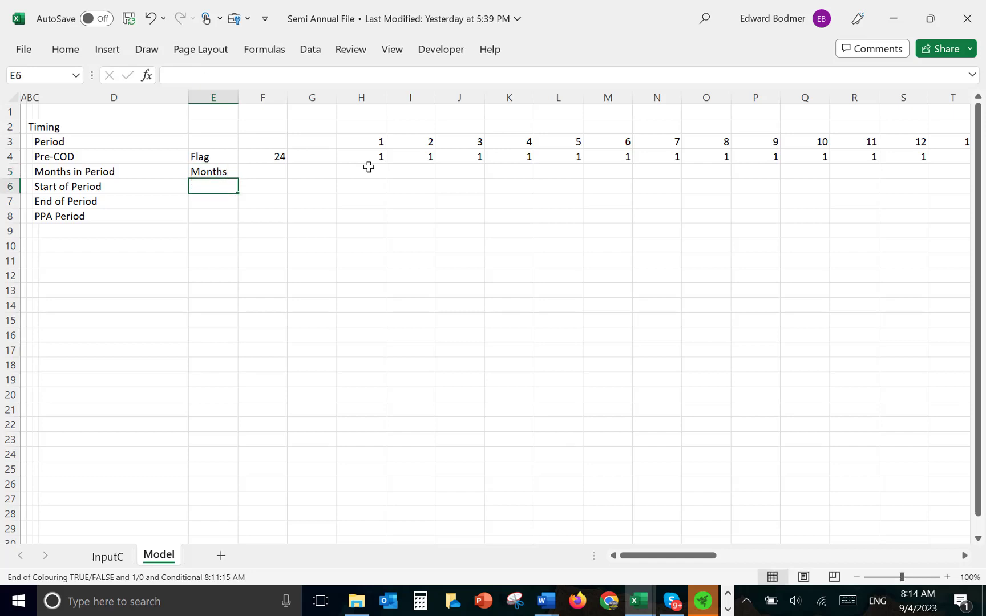
Enter 1 in F5 as the number of months in a pre-COD period.
key(Up)
key(Right)
text(1)
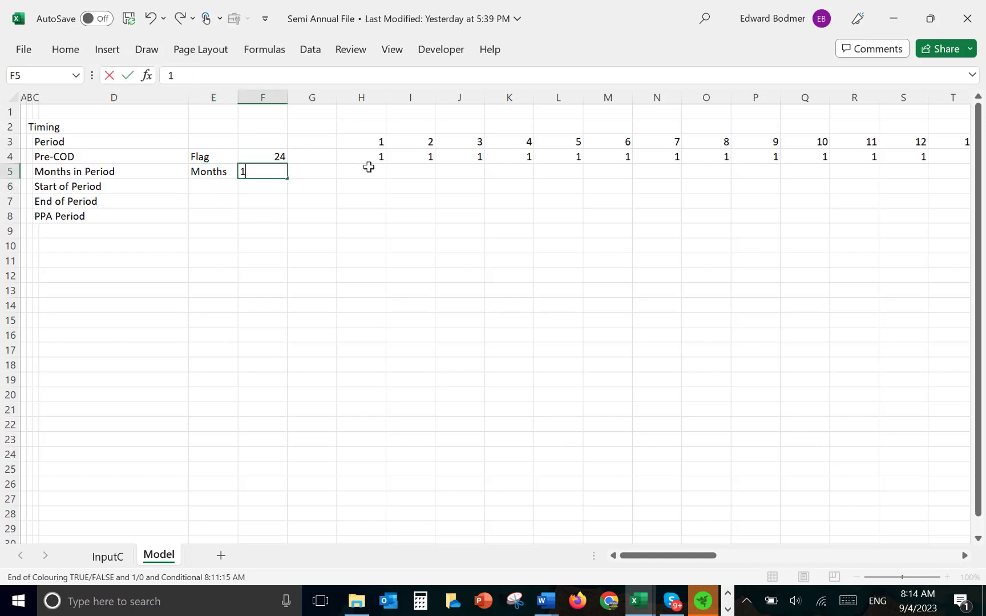
key(Return)
key(Up)
key(Right)
key(Left)
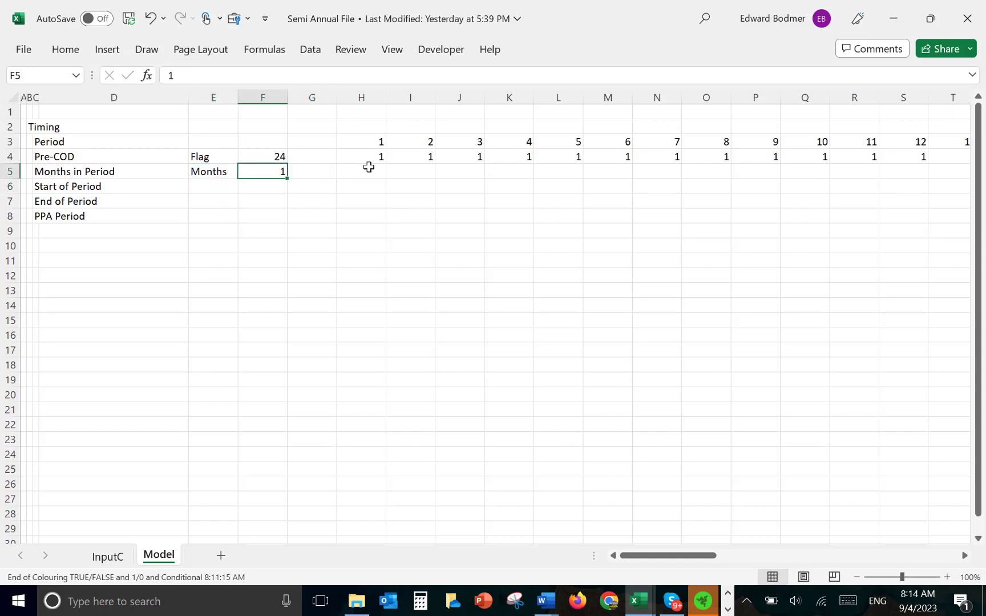
Insert two blank rows above the Construction heading on the InputC sheet.
key(ctrl+Page_Up)
key(Page_Down)
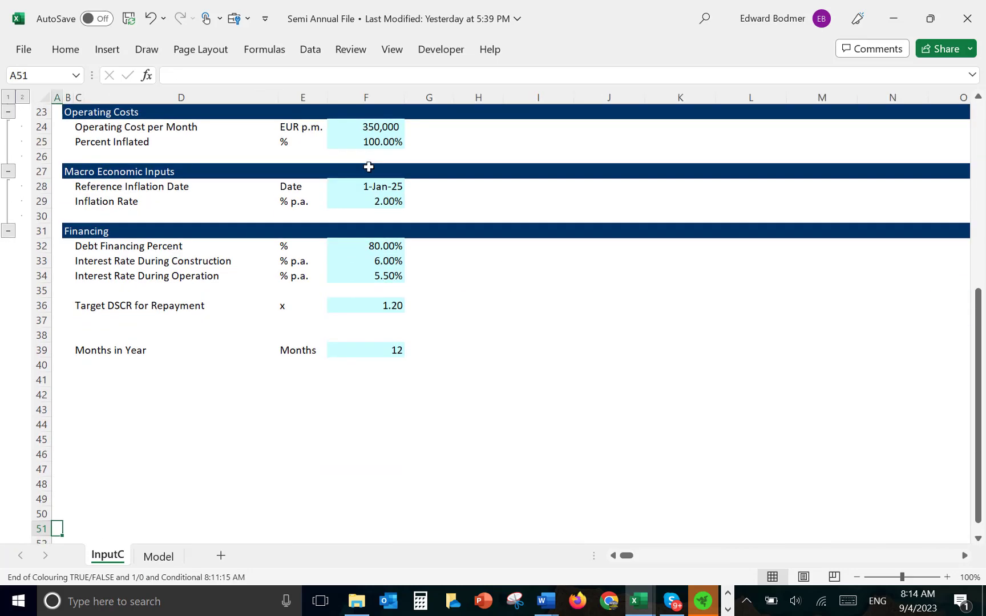
key(Page_Up)
key(Down)
key(Down)
key(Up)
key(Up)
key(Up)
key(Up)
key(Up)
key(Up)
key(Up)
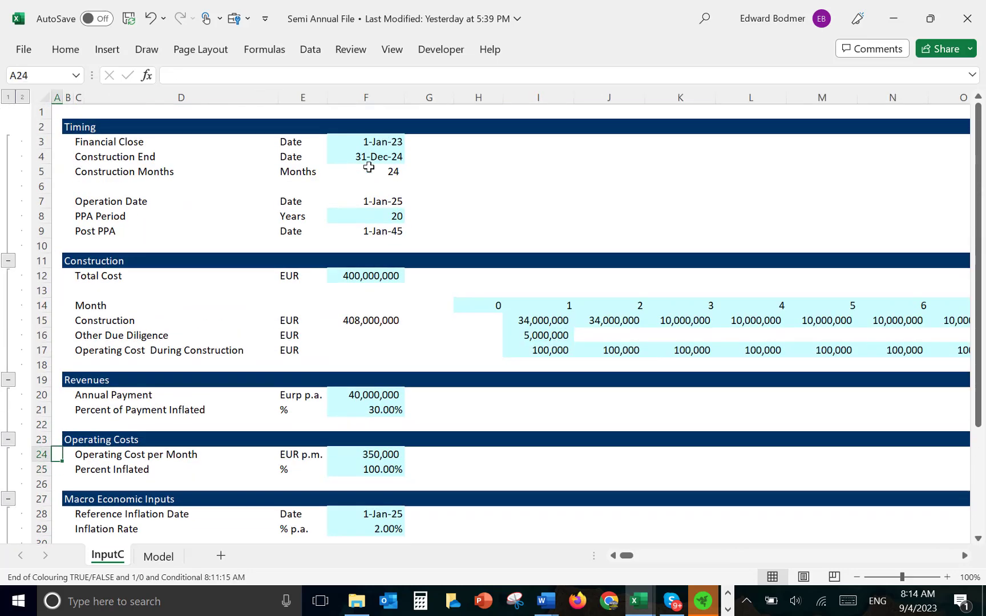
key(Up)
key(Up)
key(Up)
key(Up)
key(Up)
key(Up)
key(Up)
key(Up)
key(shift+space)
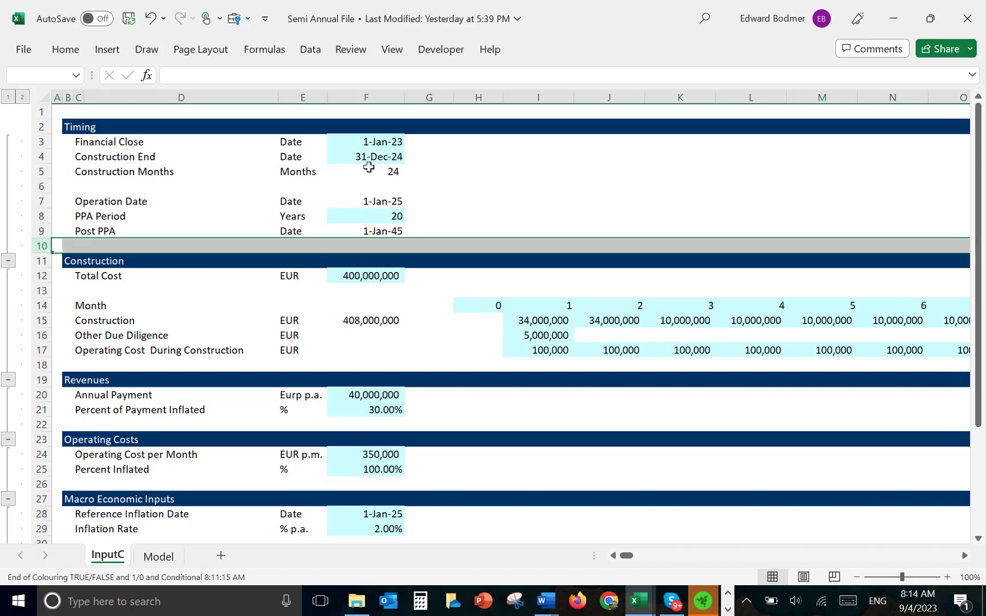
key(Down)
key(shift+space)
key(ctrl+shift+plus)
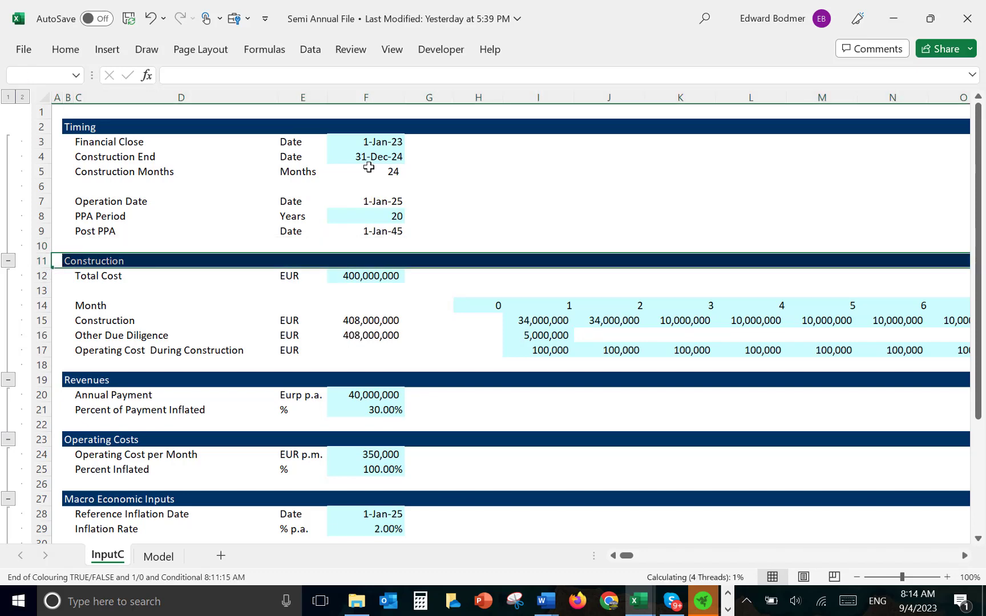
key(ctrl+shift+plus)
key(Right)
key(Right)
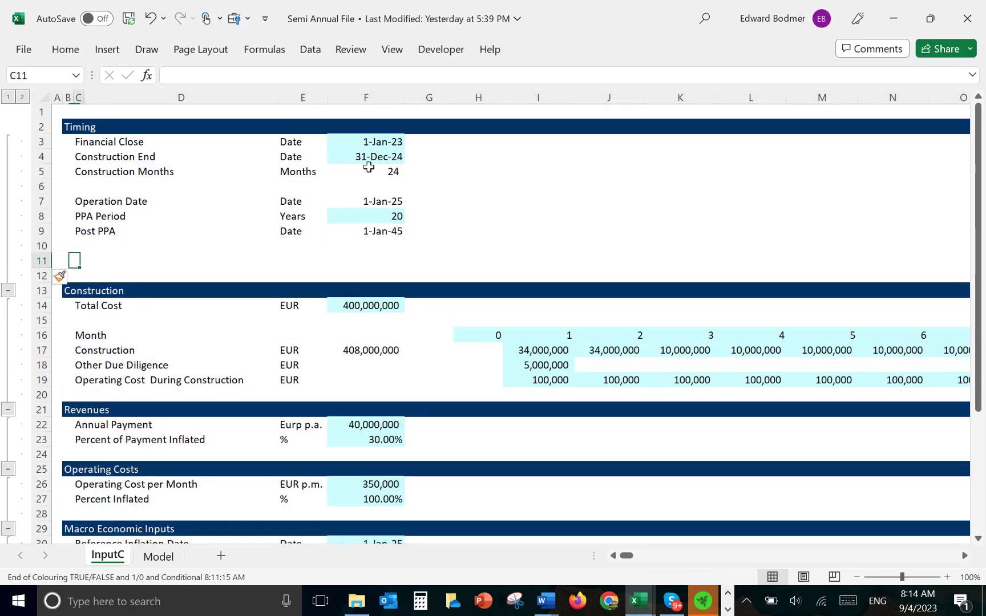
Enter the label "Months Pre-COD" in C11 of the InputC Timing section.
text(Month)
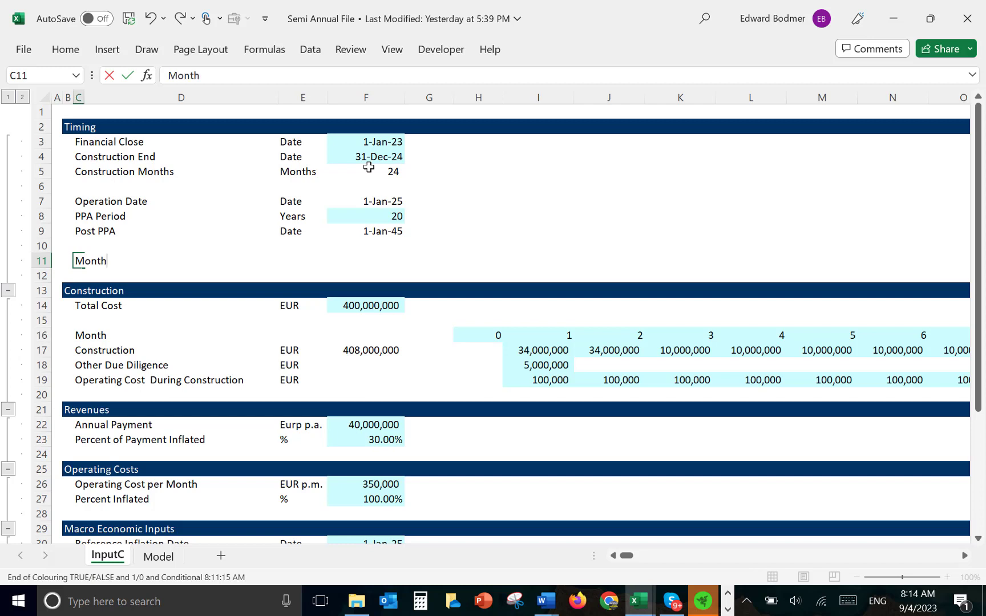
text(s Pre-COD)
key(Return)
Insert another blank row below the Months Pre-COD row, above the Construction heading.
key(shift+space)
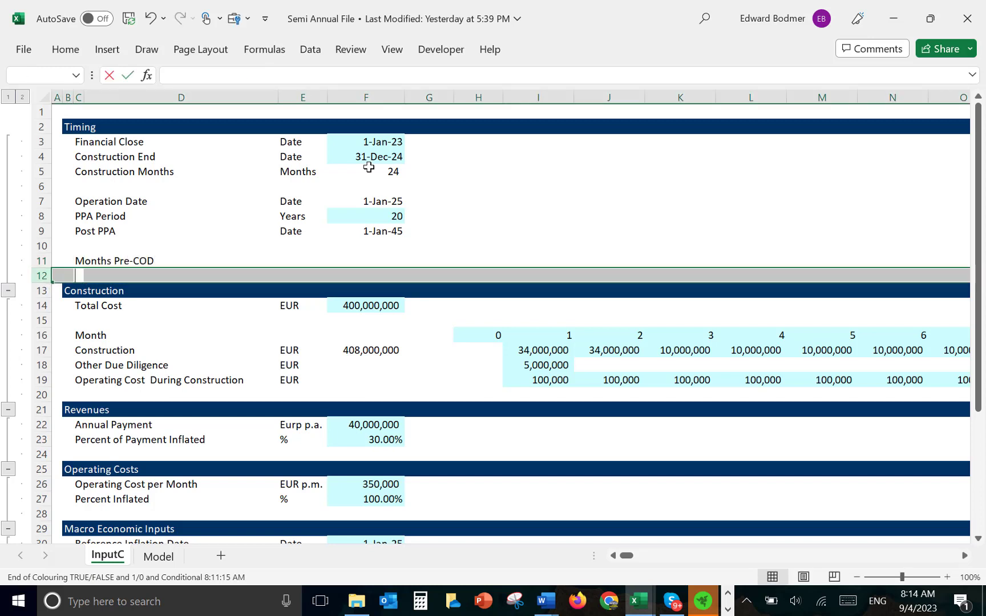
text(+)
key(Escape)
key(ctrl+shift+plus)
key(Right)
key(Left)
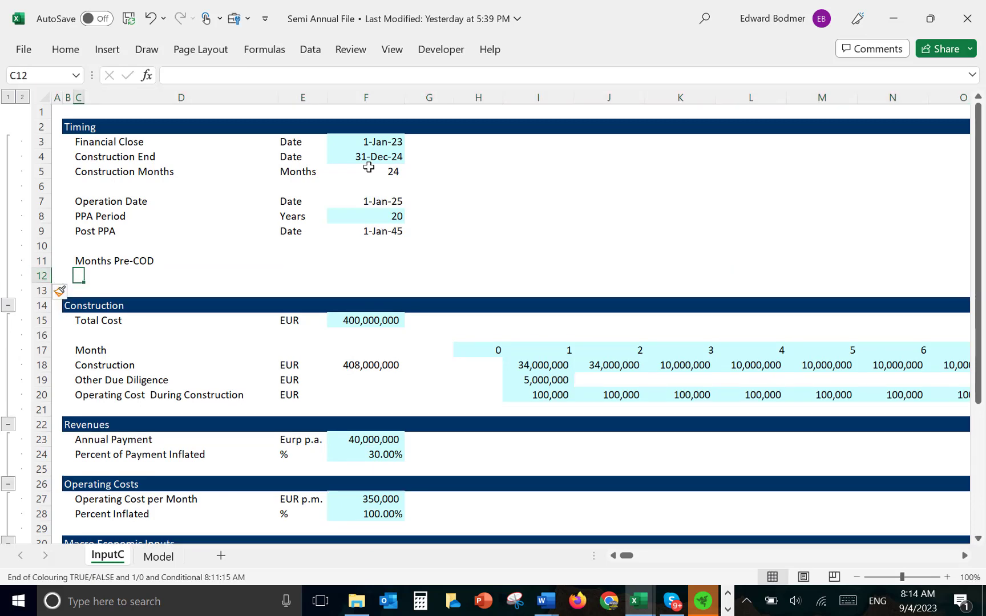
Copy the Months Pre-COD label down to C12 and change it to "Months Post-COD".
key(ctrl+d)
key(F2)
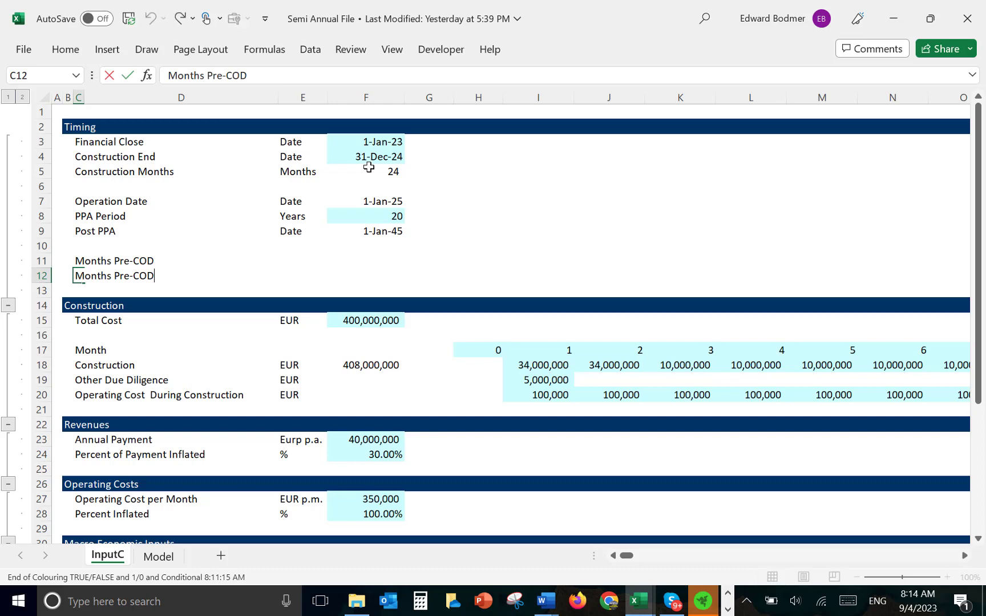
key(BackSpace)
key(BackSpace)
key(BackSpace)
key(BackSpace)
key(BackSpace)
key(BackSpace)
text(ost-COD)
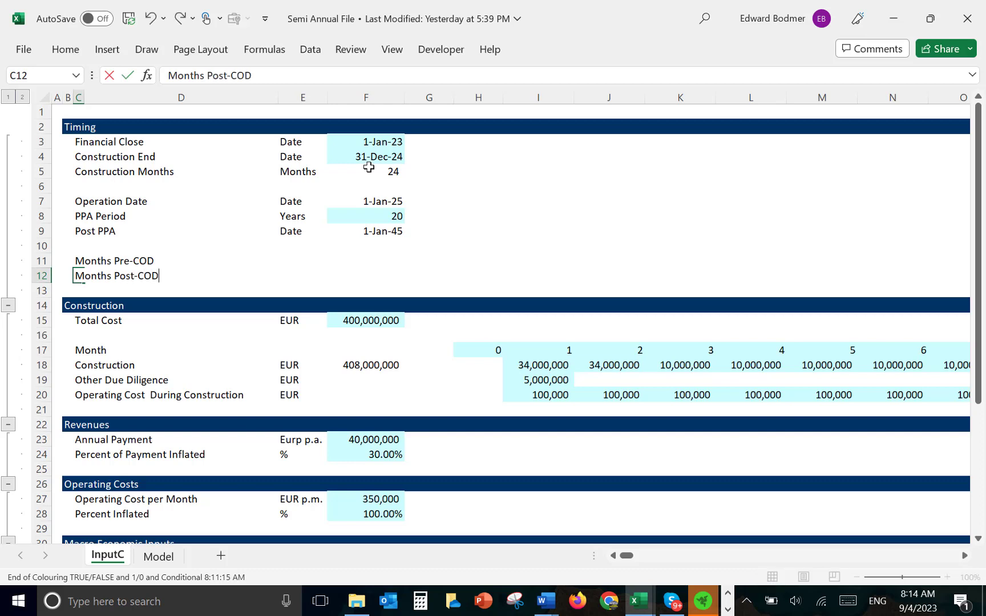
key(Return)
Enter "Months" as the unit in E11 and E12 for the pre-COD and post-COD rows.
key(Up)
key(Right)
key(Up)
key(Right)
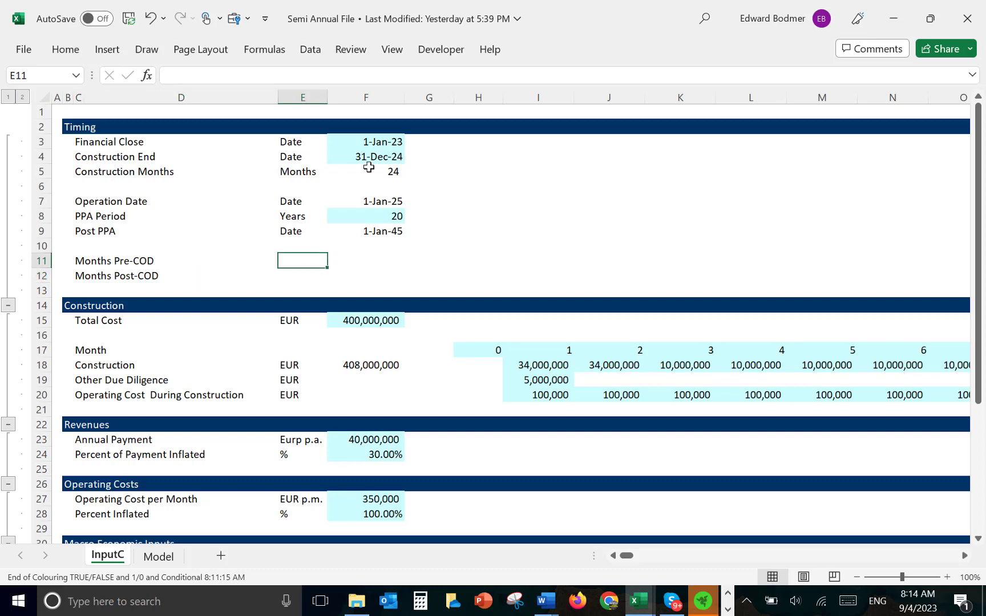
text(Months)
key(Return)
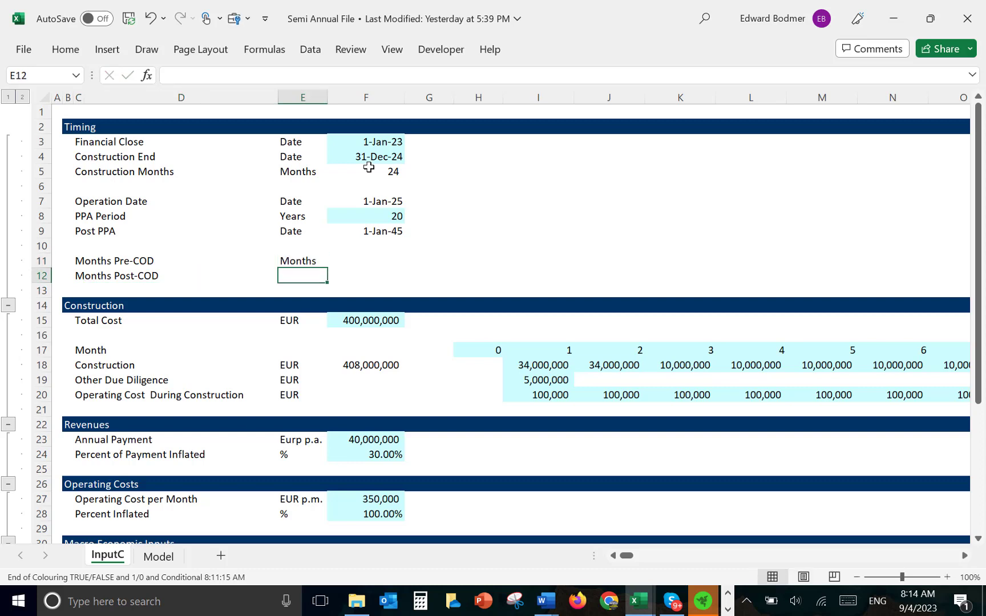
text(Months)
key(Up)
Set Months Pre-COD to 1 in F11 and Months Post-COD to 6 in F12.
key(Right)
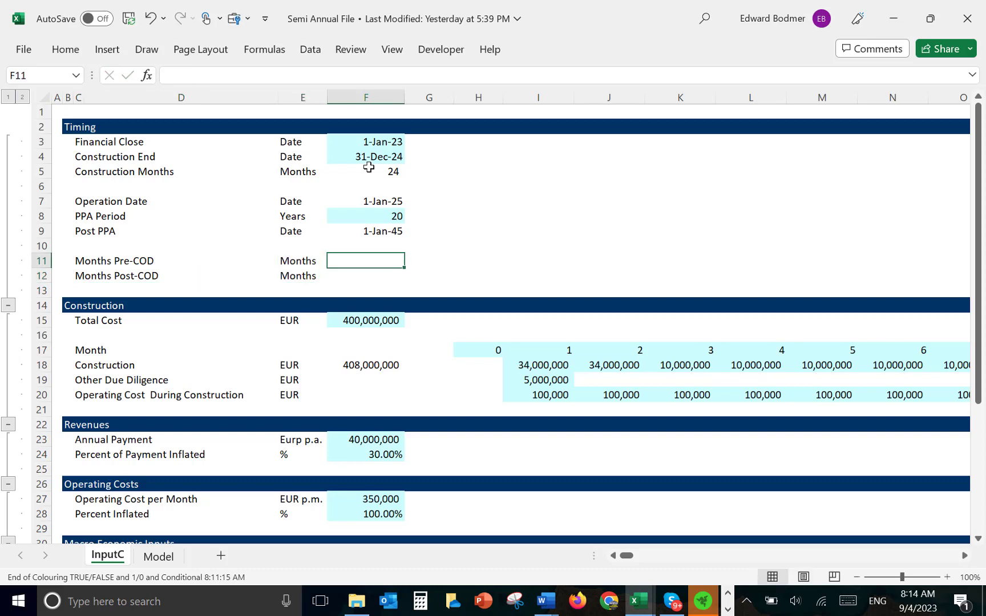
text(1)
key(Return)
text(6)
key(Return)
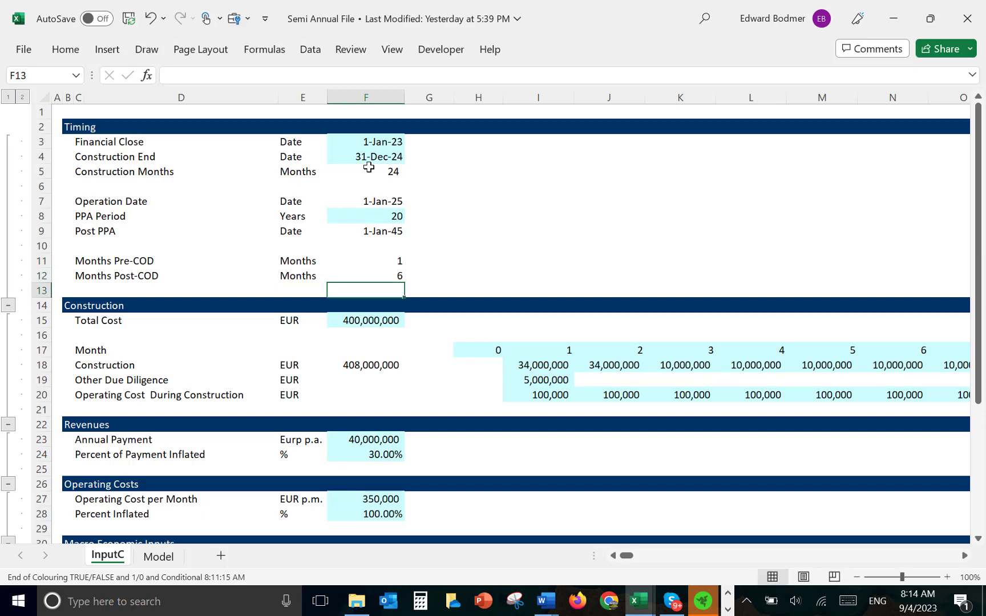
key(Up)
Link F5 on the Model sheet to the Months Pre-COD input with =InputC!F11.
key(ctrl+Page_Down)
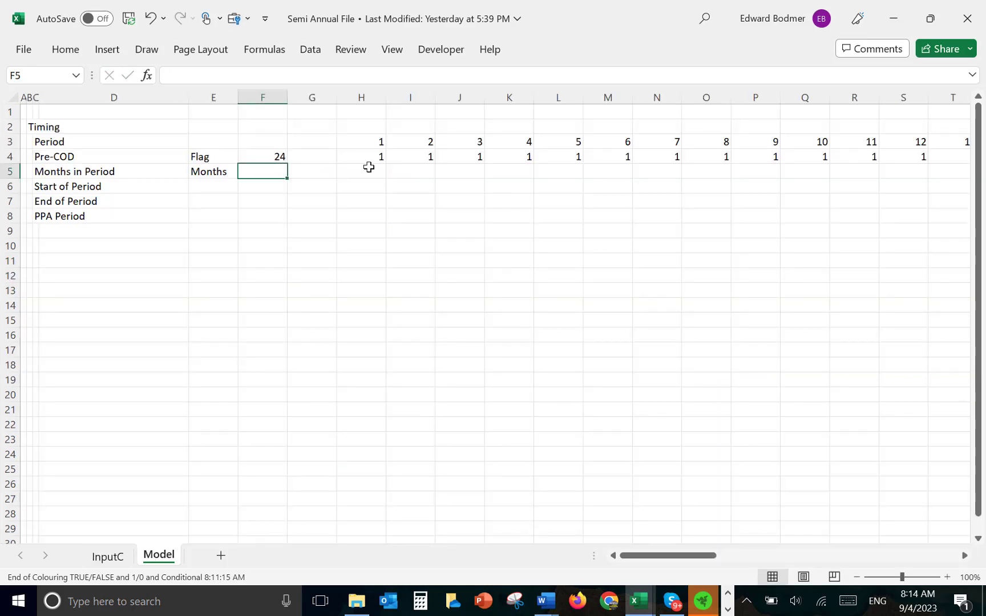
text(=)
key(ctrl+Page_Up)
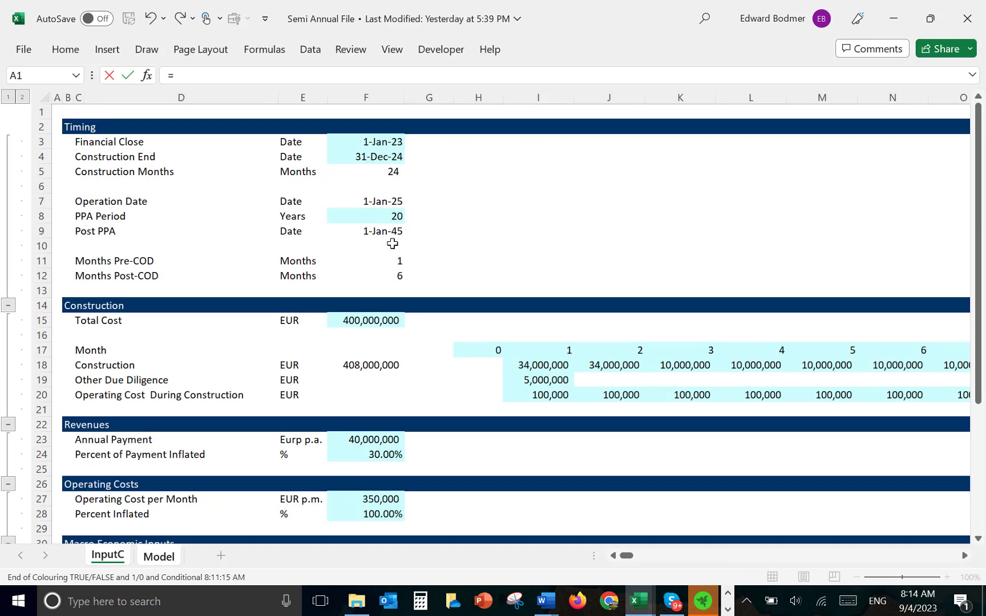
click(387, 263)
key(Return)
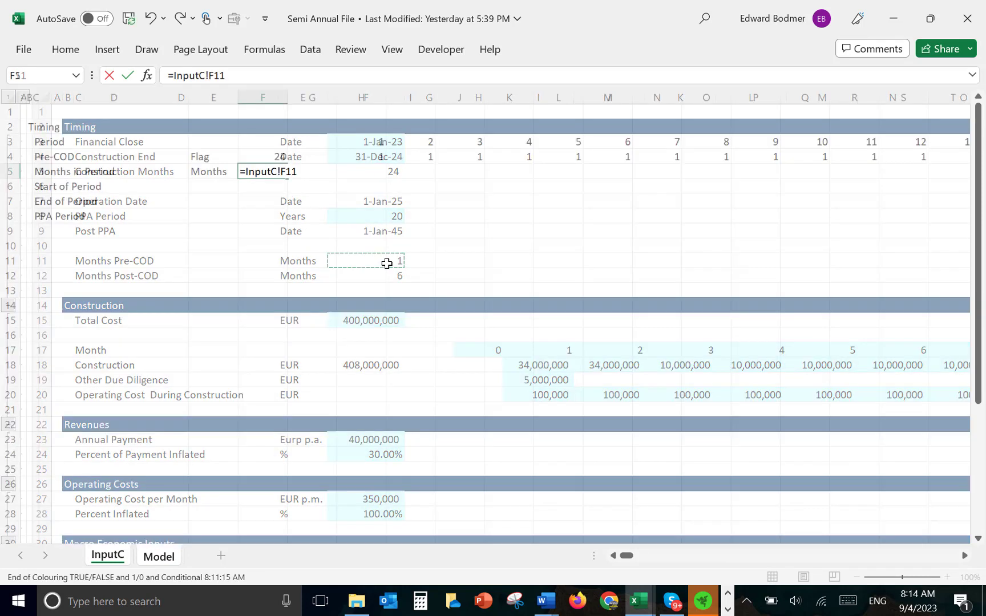
Link G5 on the Model sheet to the Months Post-COD input with =InputC!F12.
key(Up)
key(Right)
text(=)
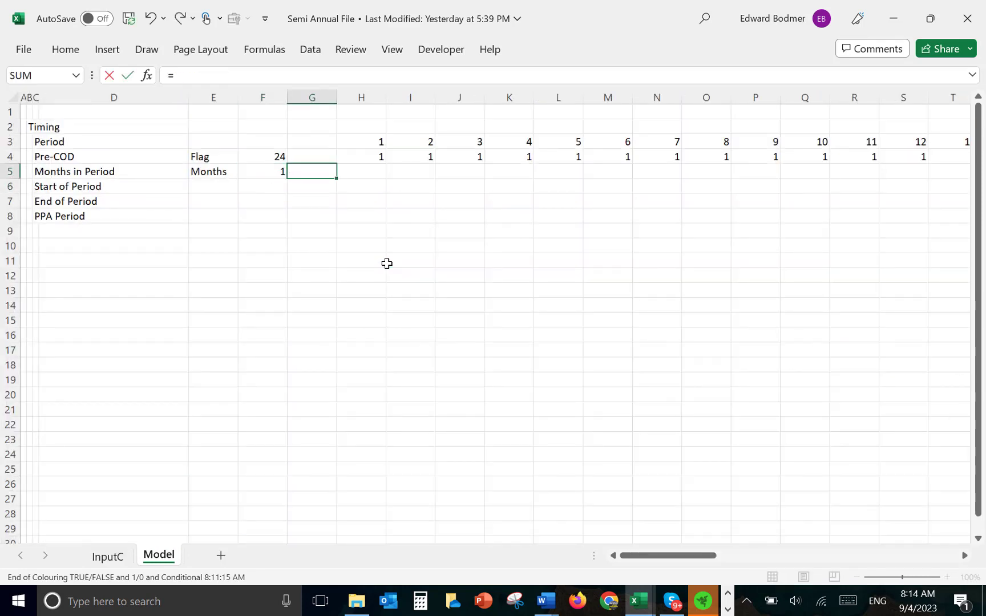
key(ctrl+Page_Up)
click(385, 271)
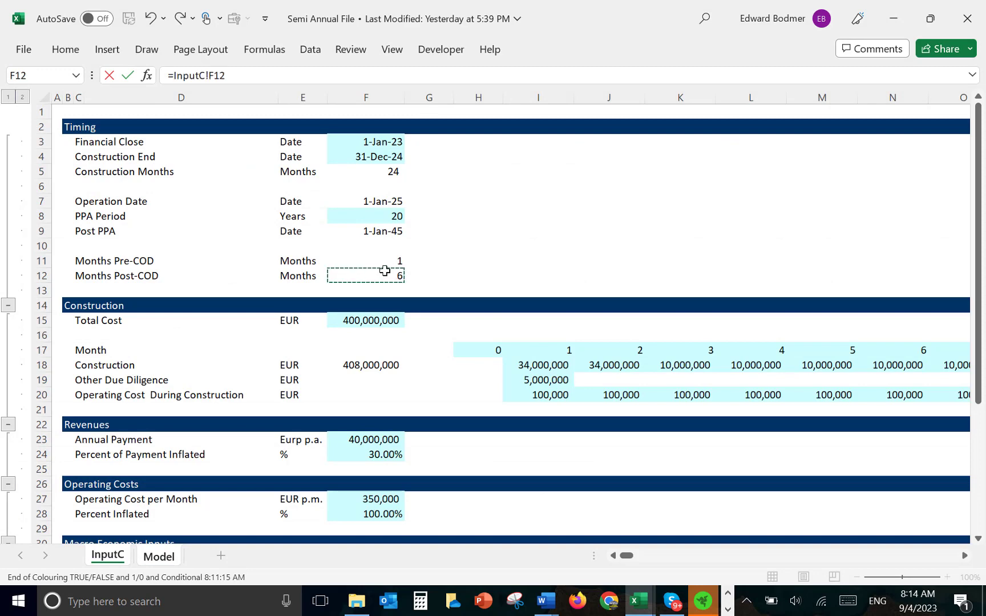
key(Return)
Insert a blank column at H, before the first period column of the Model sheet.
key(Right)
key(Up)
key(ctrl+space)
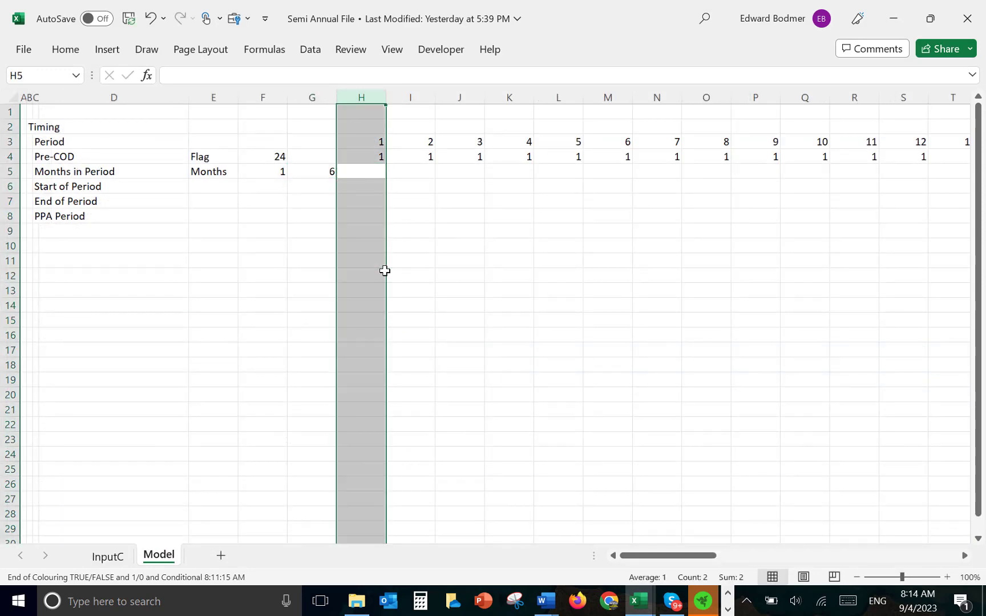
key(ctrl+shift+plus)
Enter the column heading "Sum" in H1.
key(Up)
key(Up)
key(Up)
key(Up)
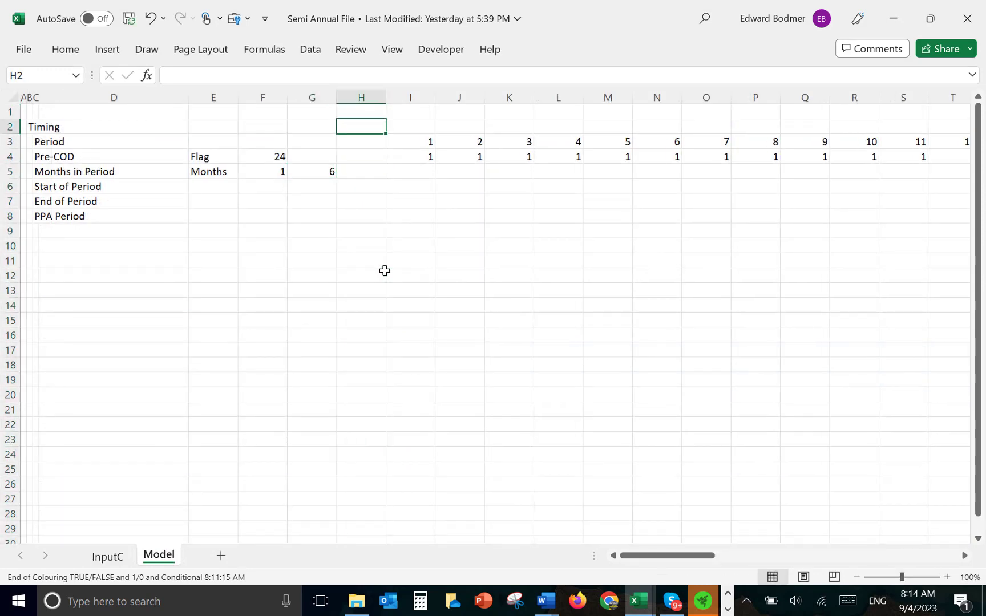
text(Sum)
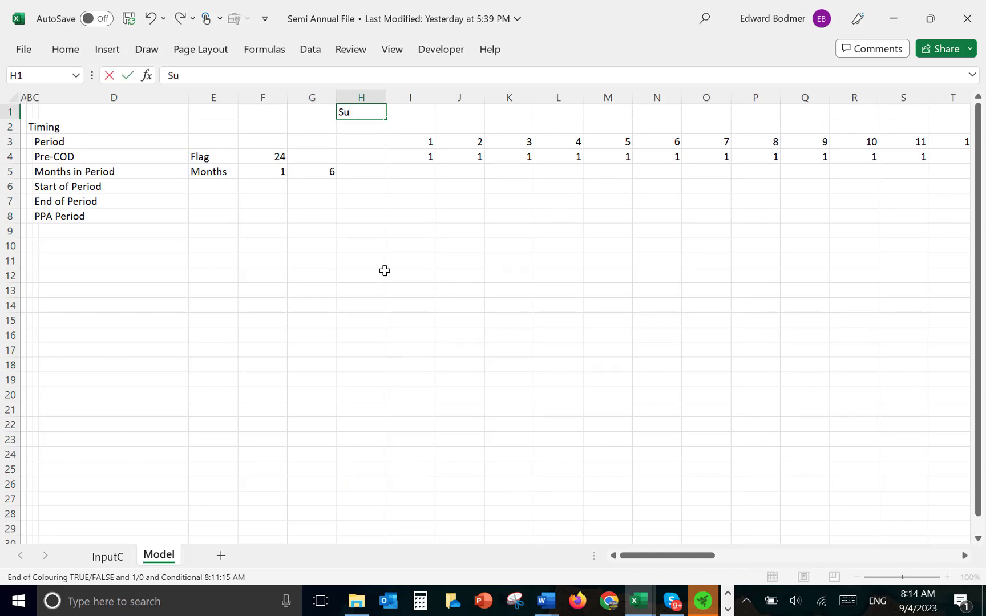
Enter the heading "Driver" in F1 and copy it across to G1.
key(Left)
key(Left)
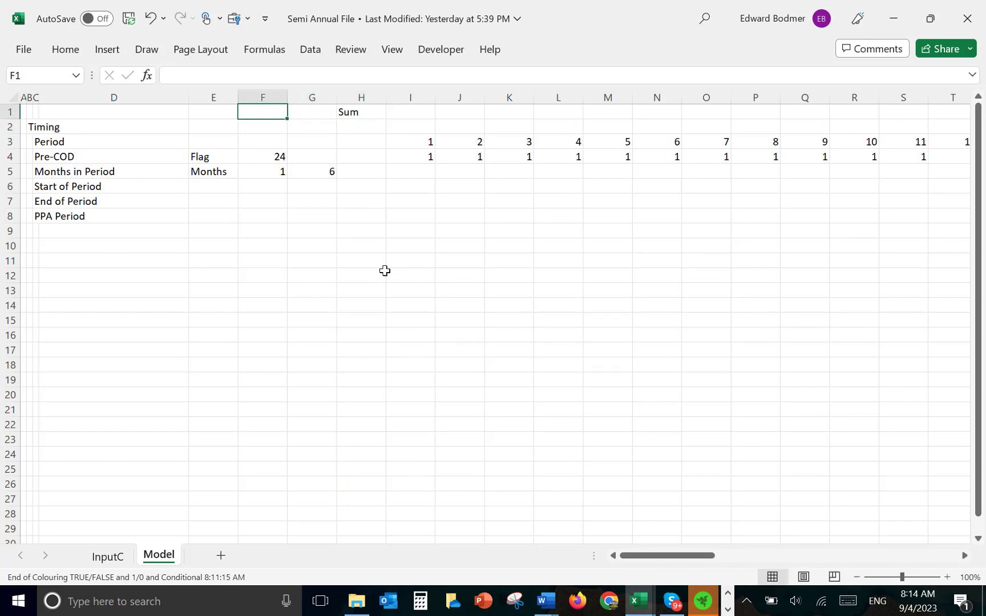
text(Driver)
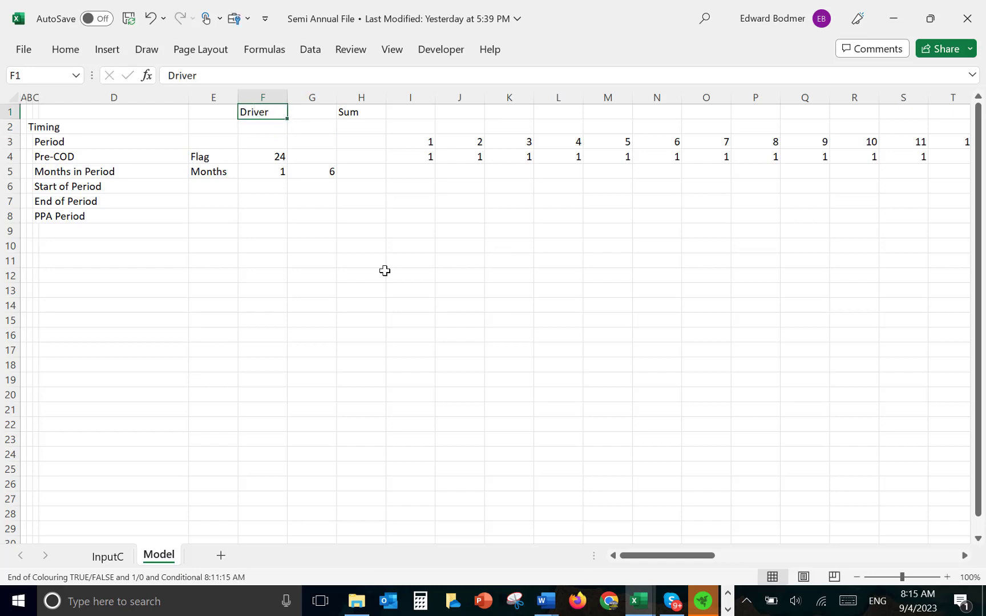
key(shift+Right)
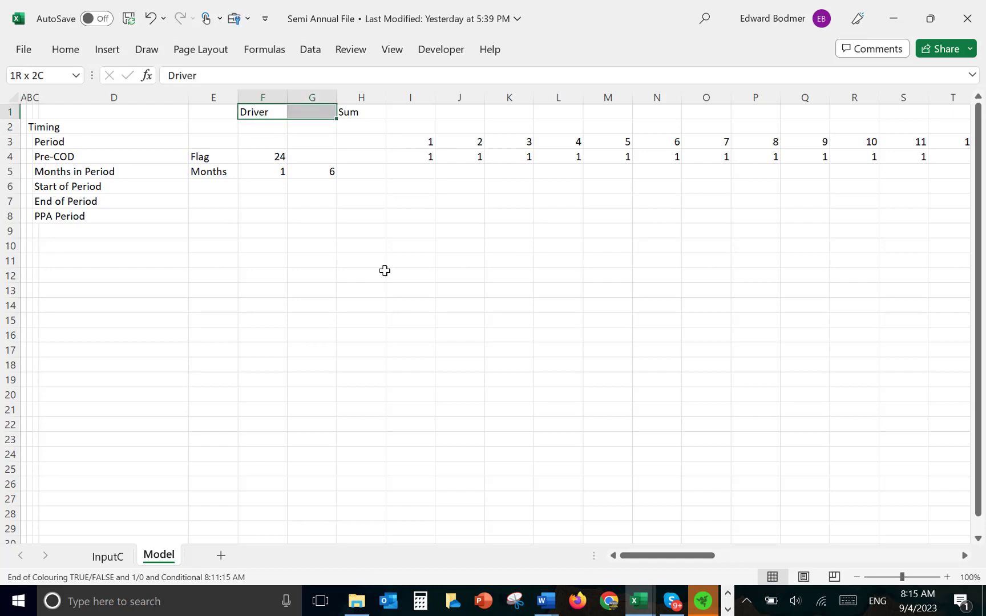
key(ctrl+r)
key(Down)
key(Down)
key(Down)
key(Down)
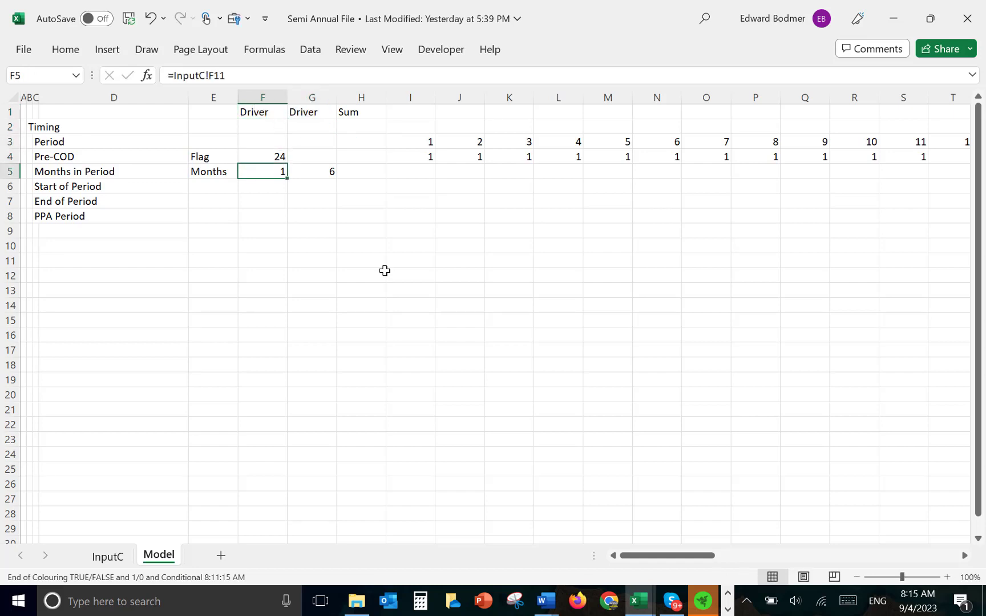
key(Left)
key(Left)
key(Right)
key(Right)
key(Right)
key(Right)
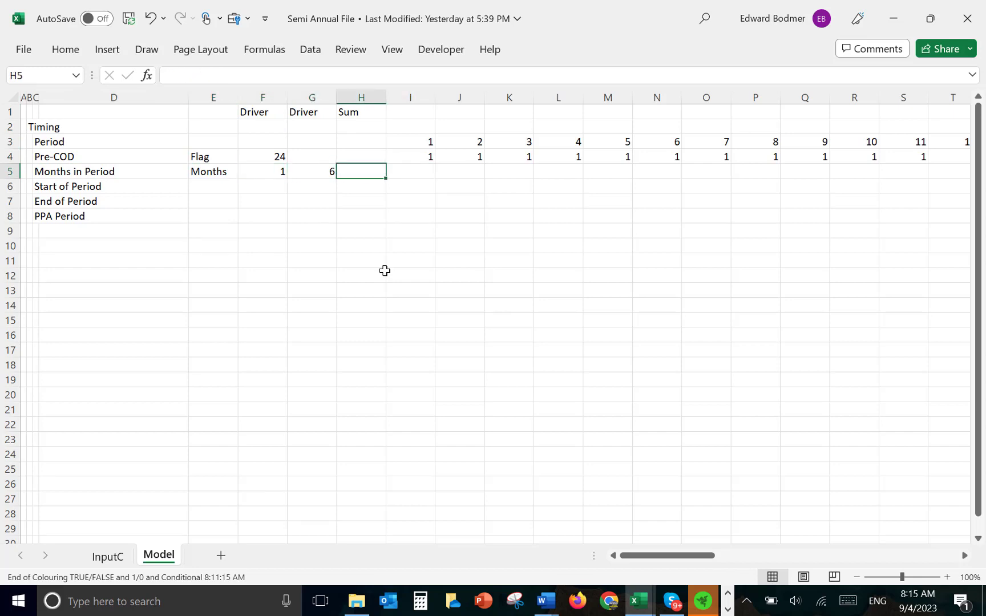
key(Right)
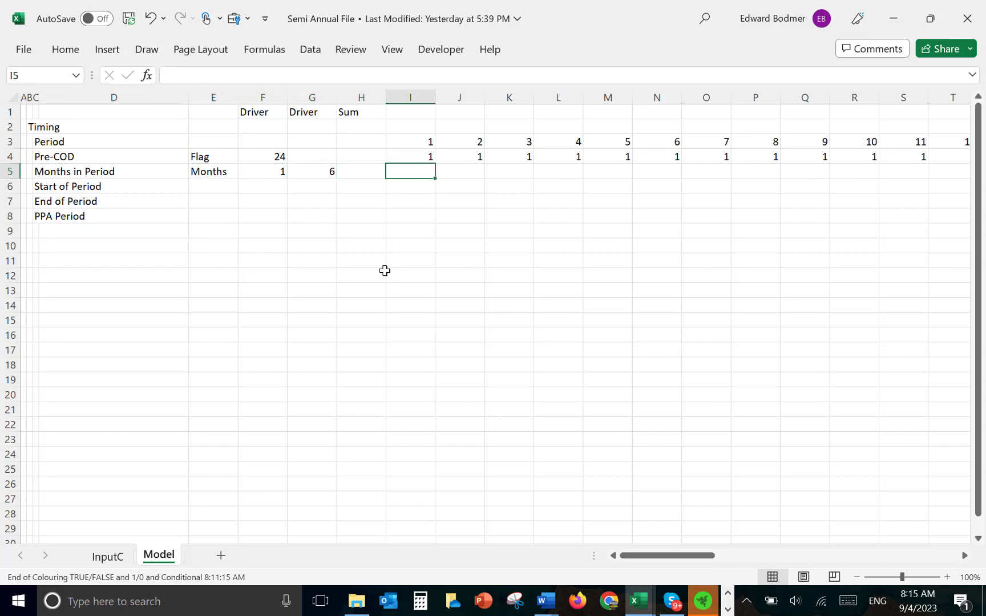
key(ctrl+space)
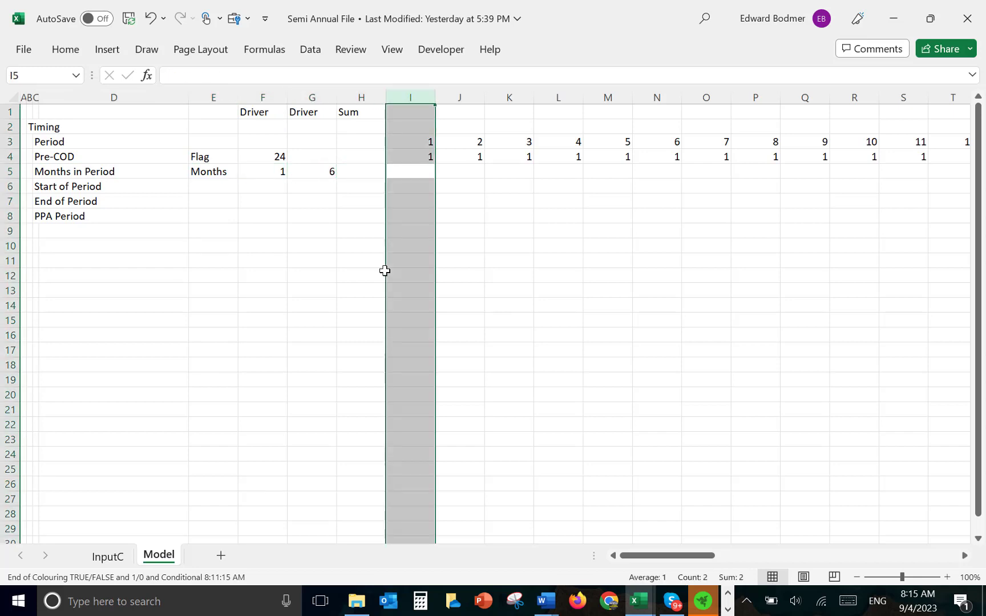
key(Delete)
key(Left)
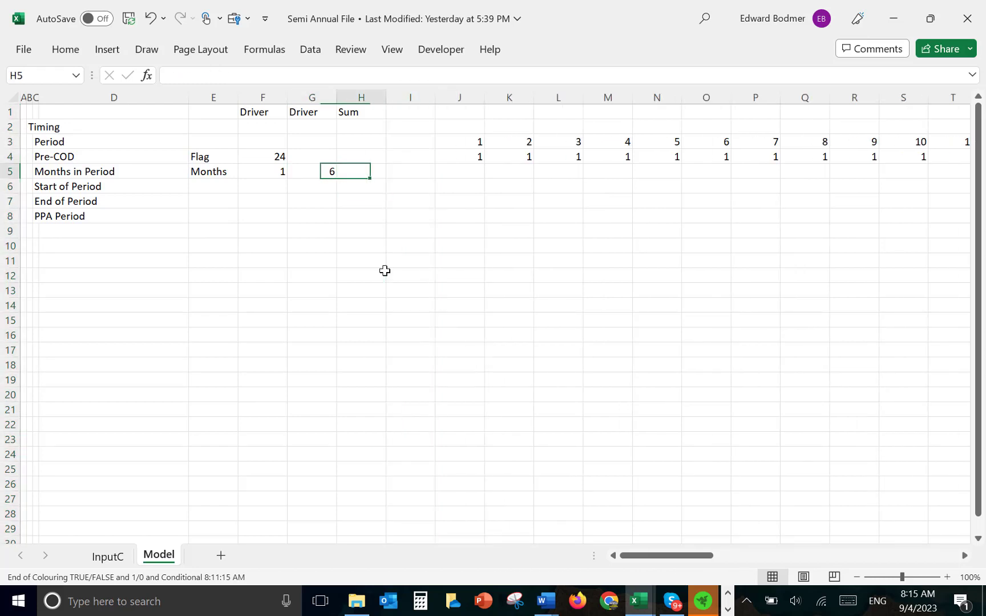
key(Right)
key(ctrl+space)
key(ctrl+z)
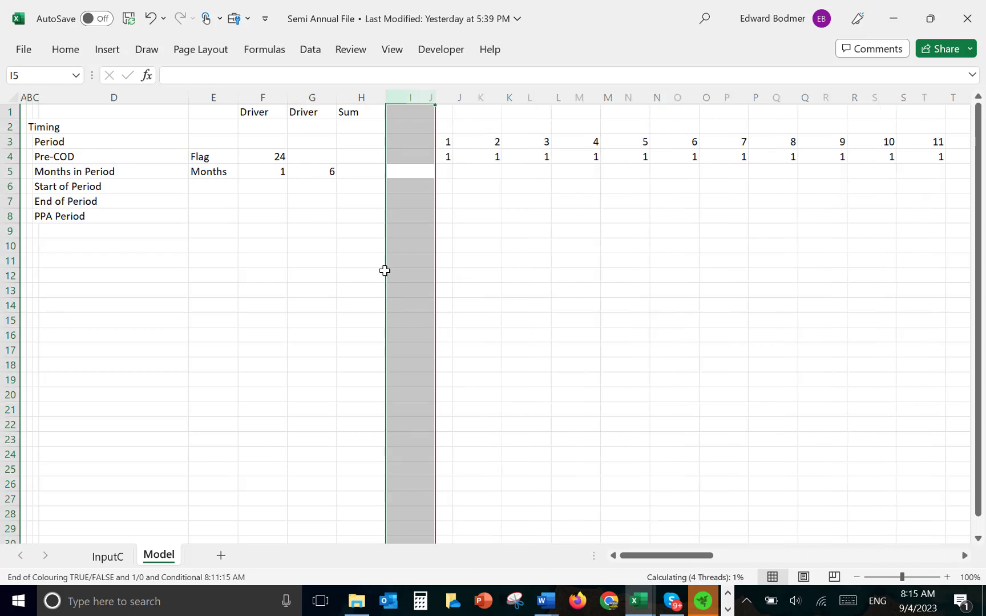
key(Left)
key(Left)
key(Right)
key(Right)
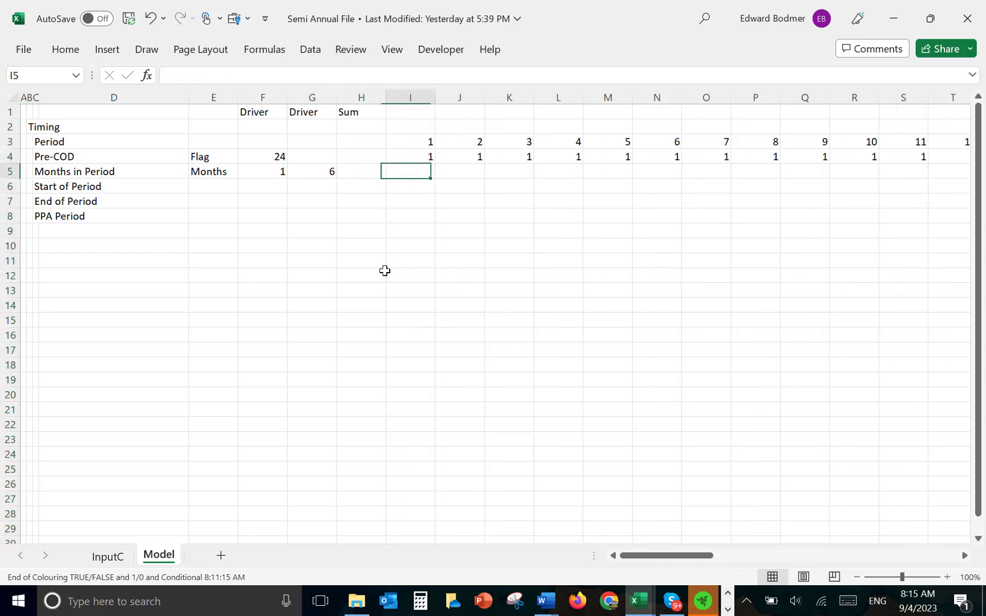
Enter =IF(I4,$F$5,$G$5) in I5 to choose the months per period from the Pre-COD flag.
key(Right)
key(Left)
text(=if()
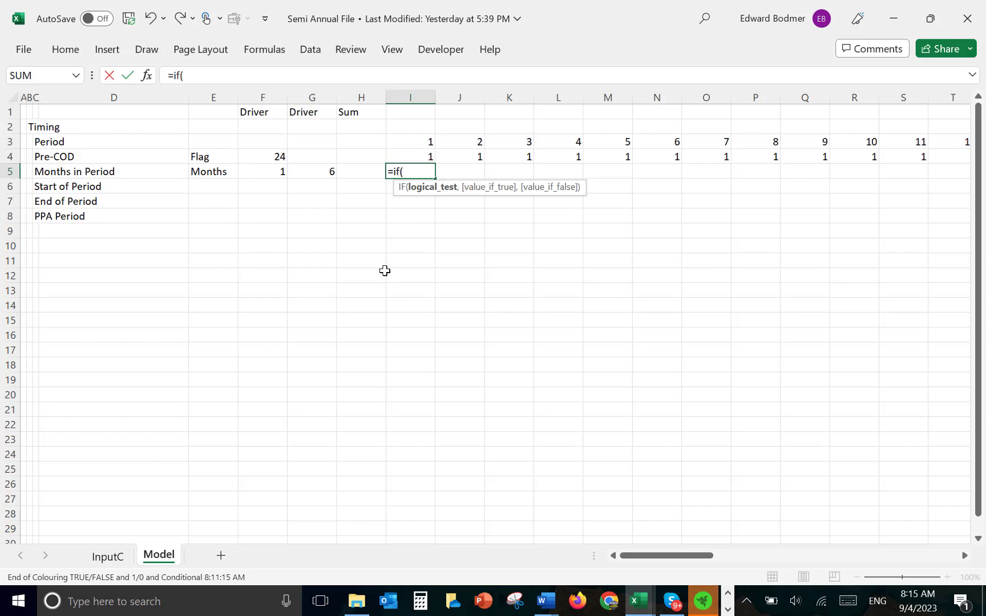
key(Up)
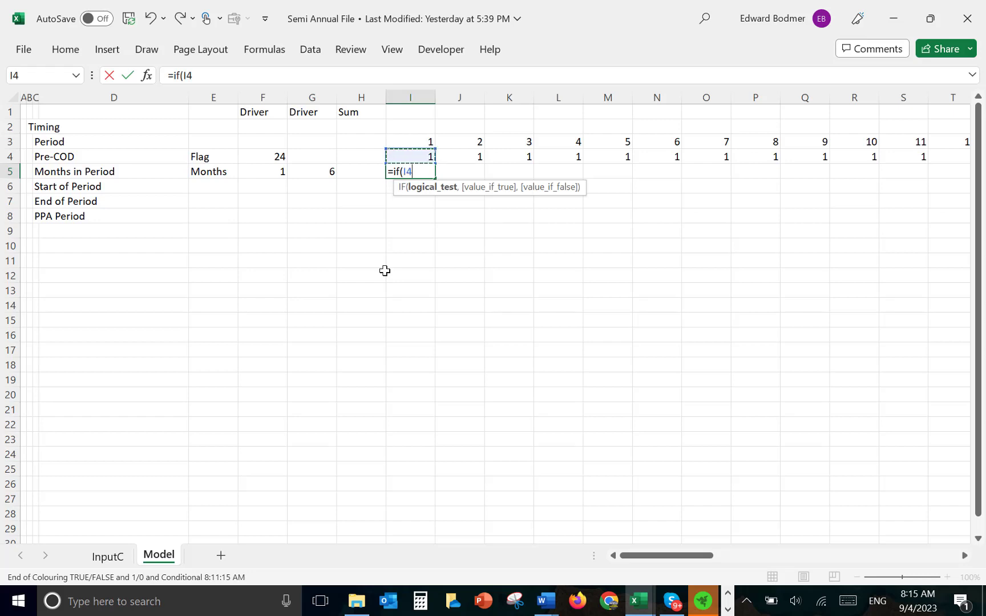
text(,)
key(Left)
key(Left)
key(Left)
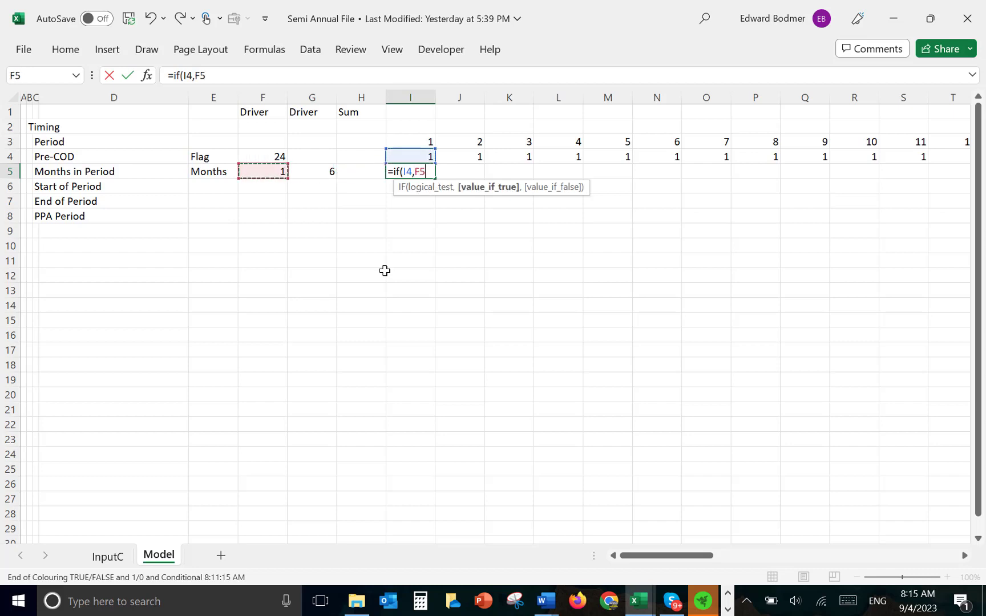
key(F4)
text(,)
key(F4)
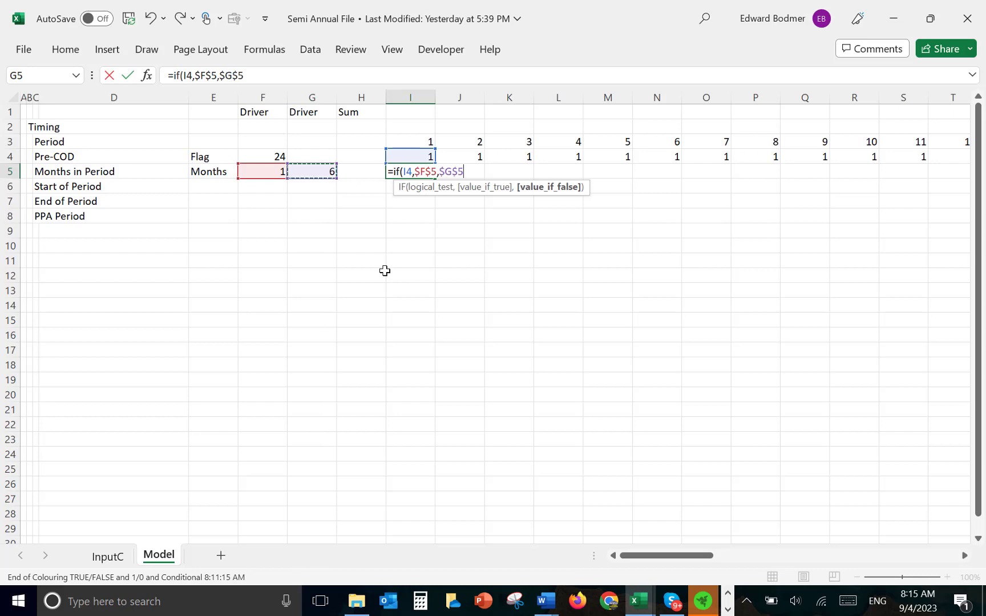
key(Return)
key(Up)
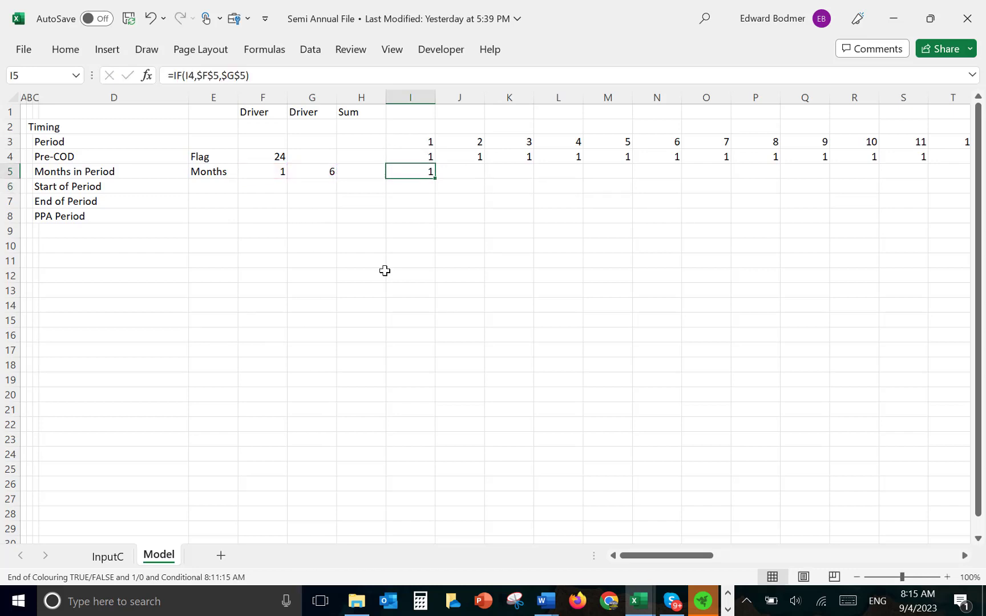
Fill the Months in Period formula from I5 across all the period columns.
key(ctrl+shift+r)
key(Left)
key(Right)
Examine the Months in Period values along row 5 to check how they switch when the Pre-COD flags end.
key(Right)
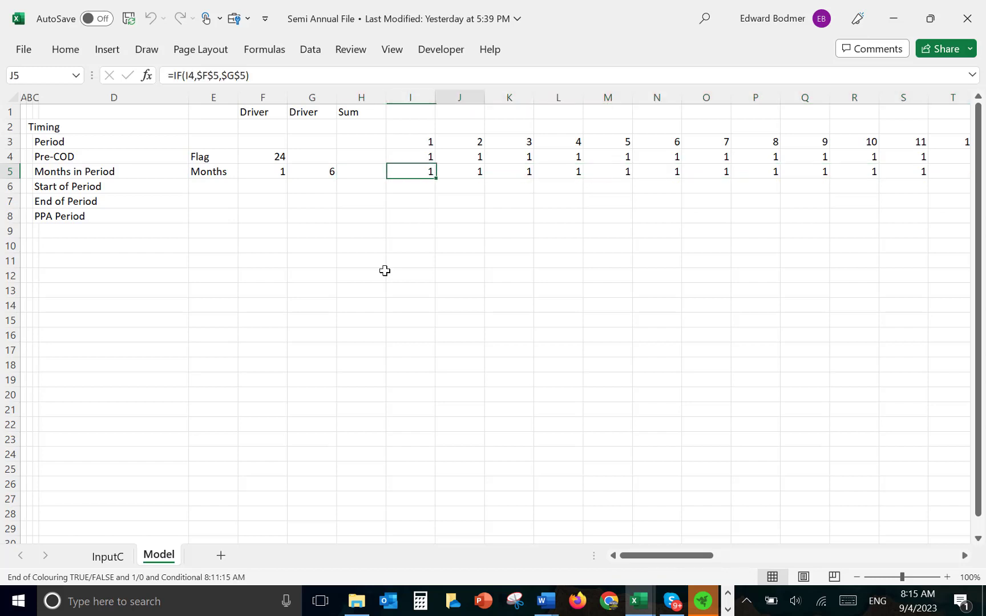
key(Right)
key(Right)
key(Right)
key(Right)
key(Right)
key(Right)
key(Right)
key(Right)
key(Right)
key(Right)
key(Right)
key(Right)
key(Right)
key(Right)
key(Right)
key(Right)
key(Right)
key(Right)
key(Right)
key(Right)
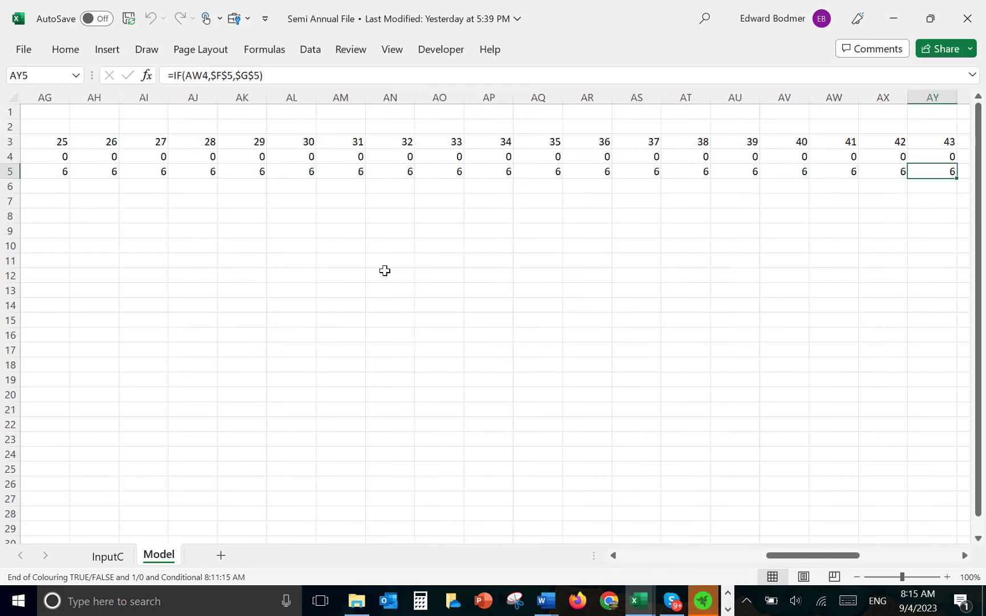
key(Right)
key(Right)
key(Right)
key(Right)
key(ctrl+Left)
key(ctrl+Left)
key(ctrl+Left)
key(ctrl+Left)
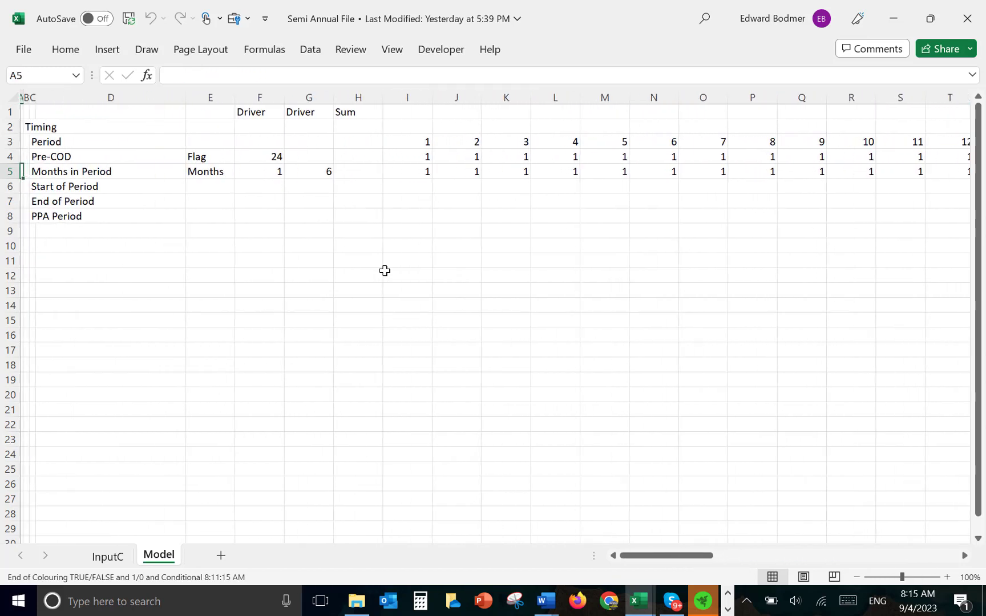
Insert an empty column between the Sum column and the first period column.
key(Right)
key(Right)
key(Right)
key(Right)
key(Right)
key(Right)
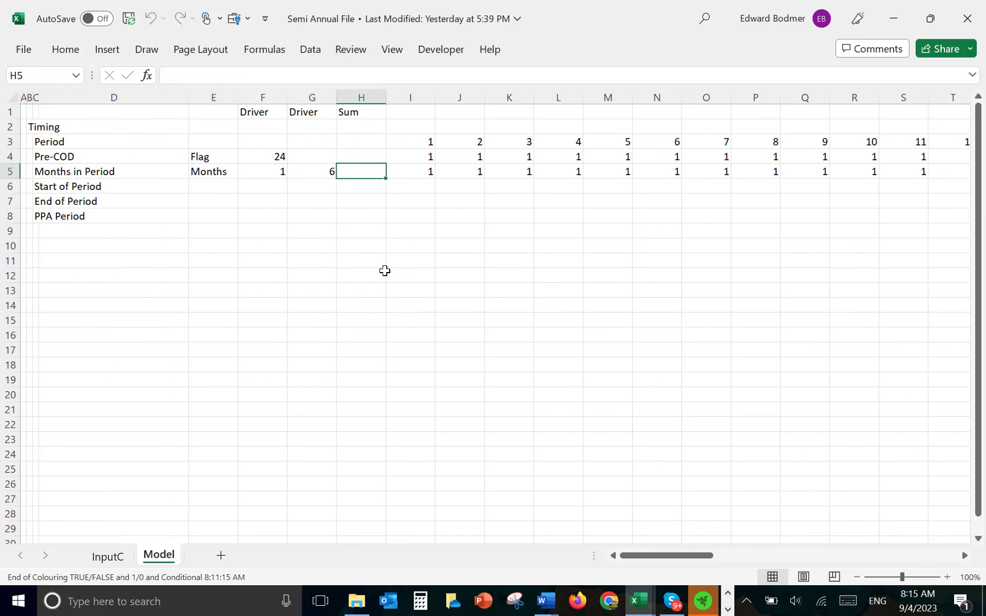
key(ctrl+space)
key(ctrl+shift+plus)
Enter =InputC!F3-1 in I7 to set the opening End of Period date to the day before Financial Close.
key(Left)
key(Down)
key(Down)
key(Right)
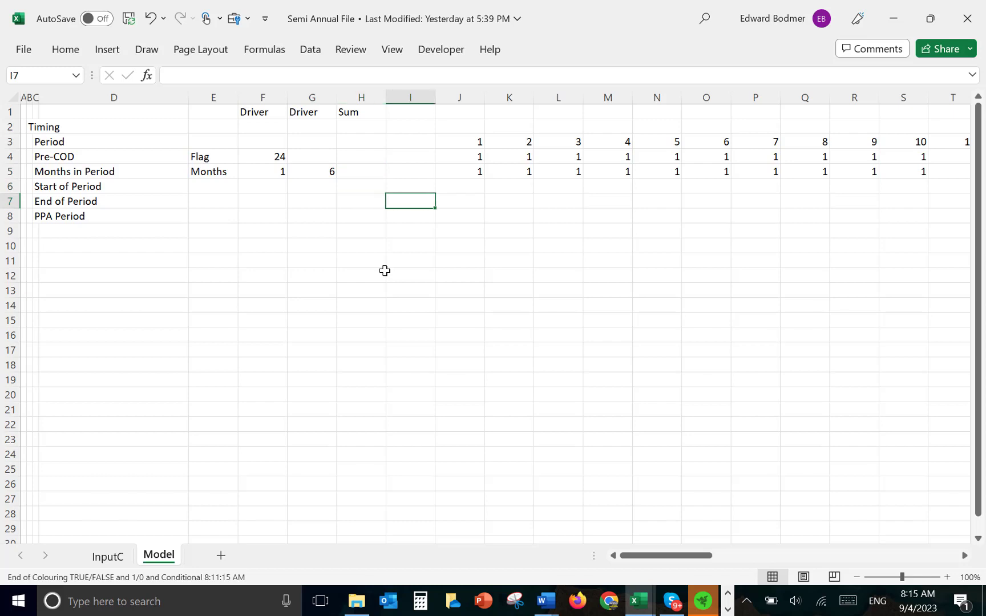
text(=)
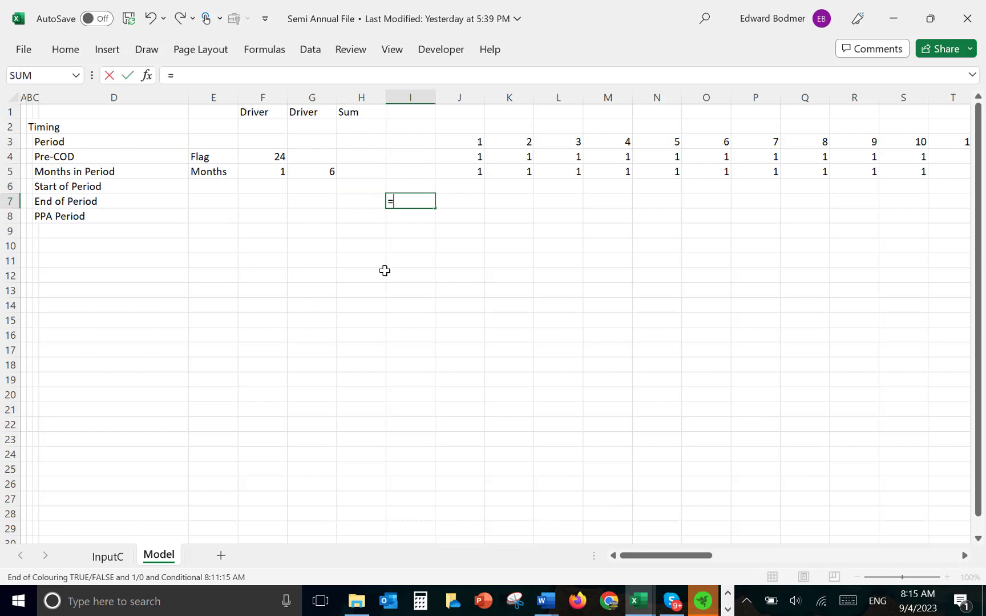
key(ctrl+Page_Up)
click(346, 135)
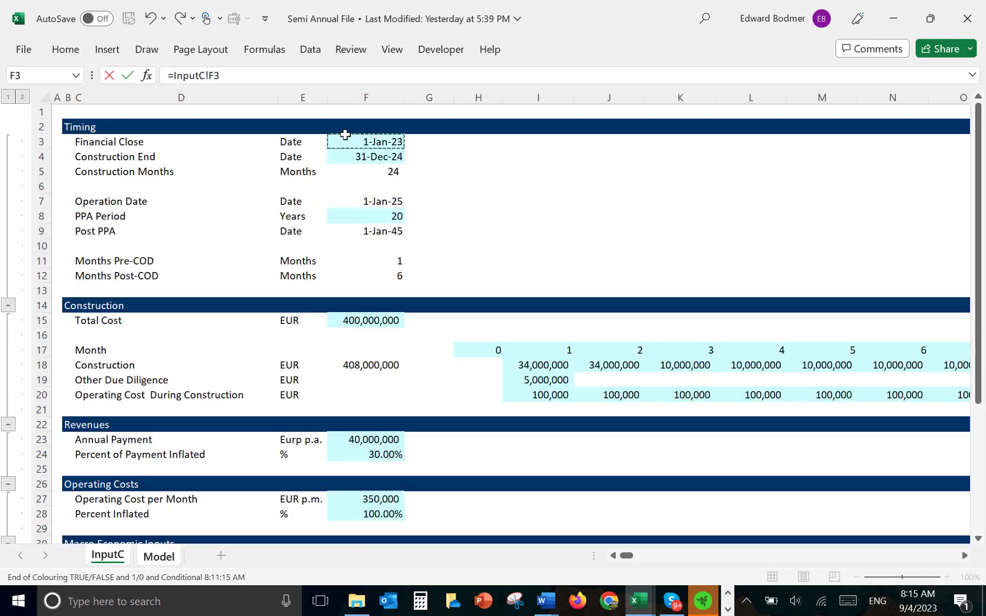
text(-1)
key(Return)
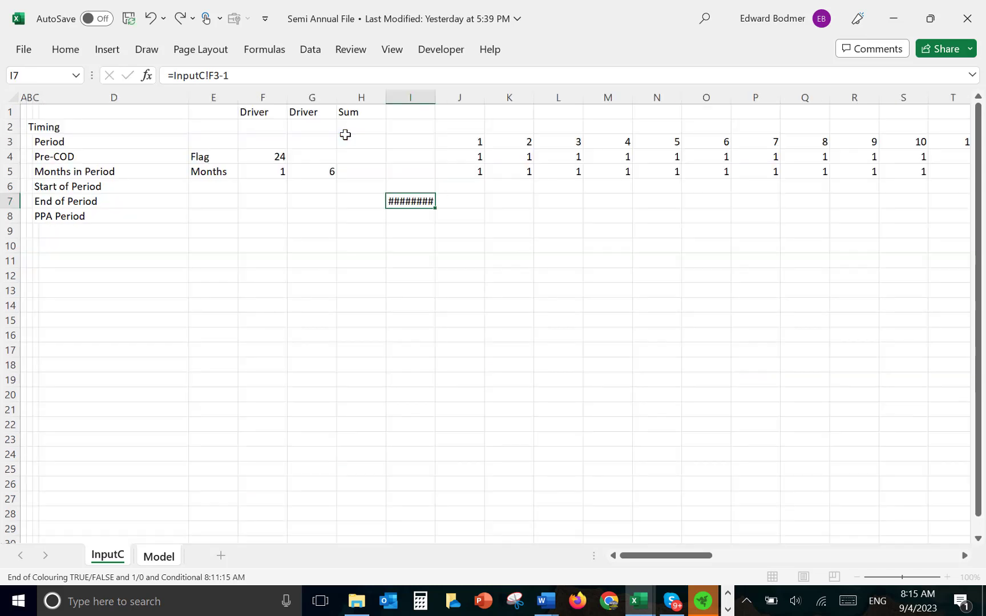
Enter =I7+1 in J6 so the Start of Period is the day after the previous period's end.
key(Up)
key(Right)
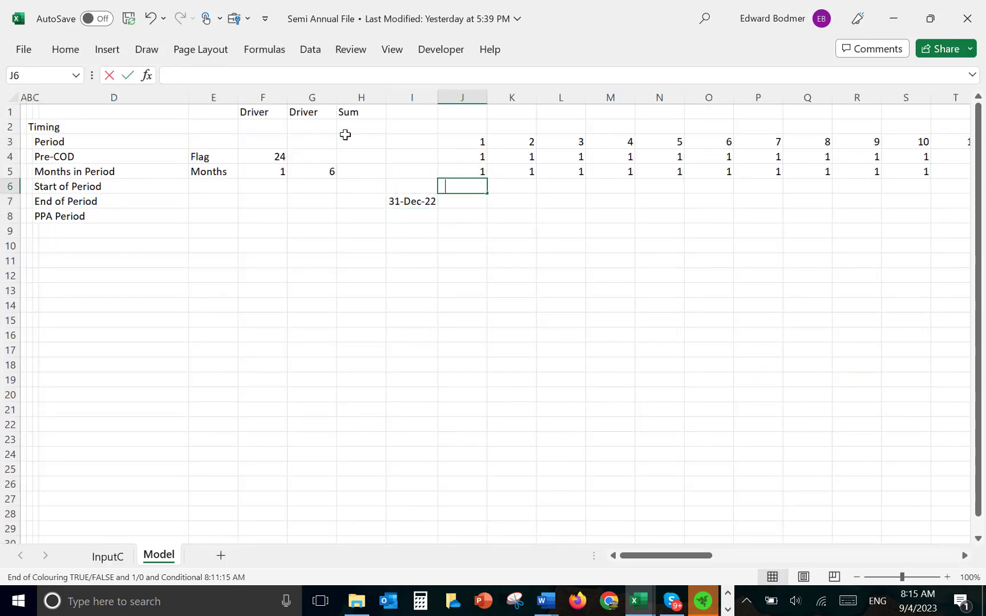
text(=)
key(Down)
key(Left)
text(+)
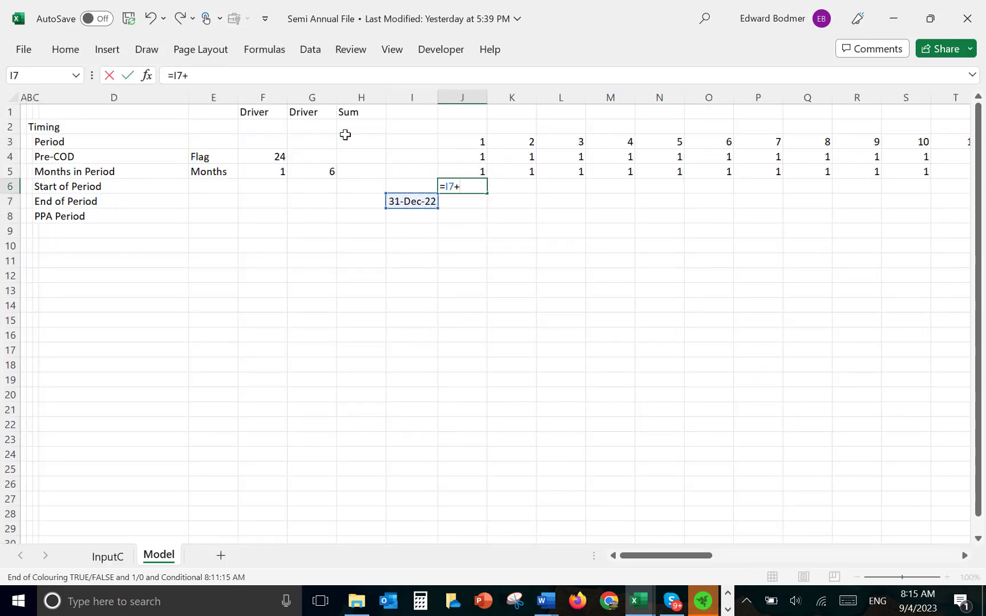
key(Return)
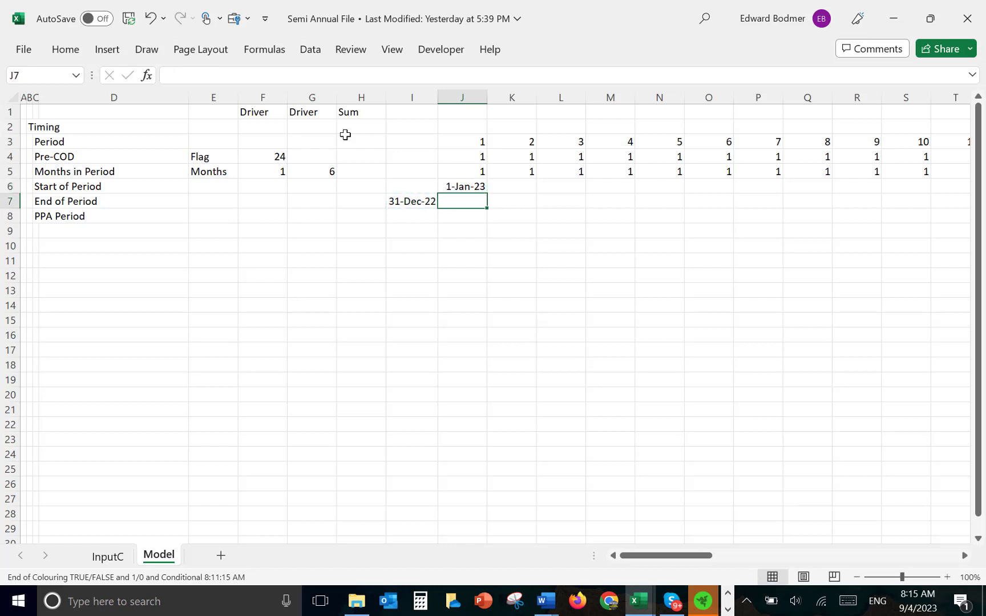
Enter =EDATE(J6,J5) in J7 for the End of Period and format the cell as a date.
text(=)
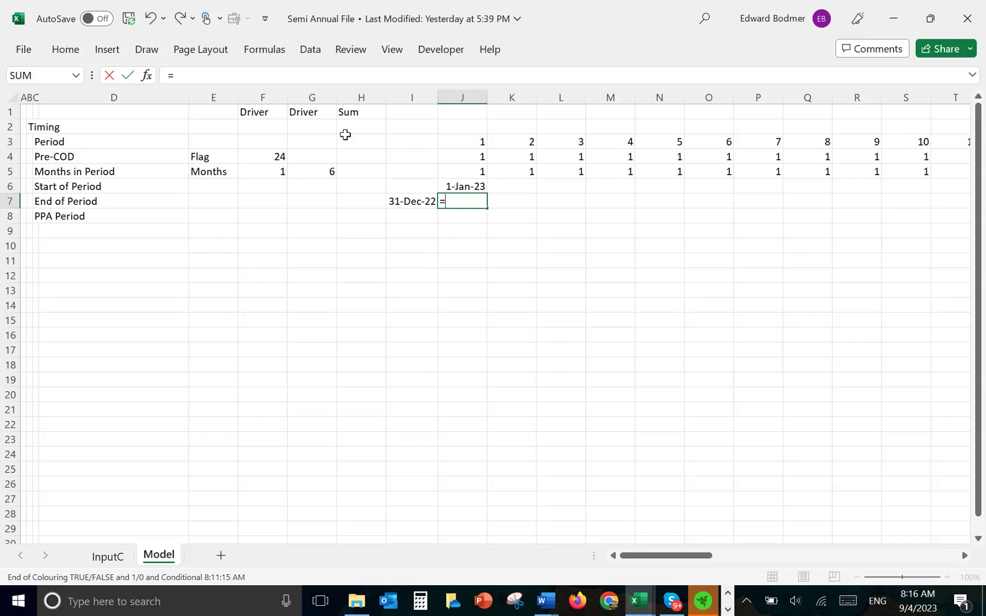
text(ed)
key(Tab)
key(Up)
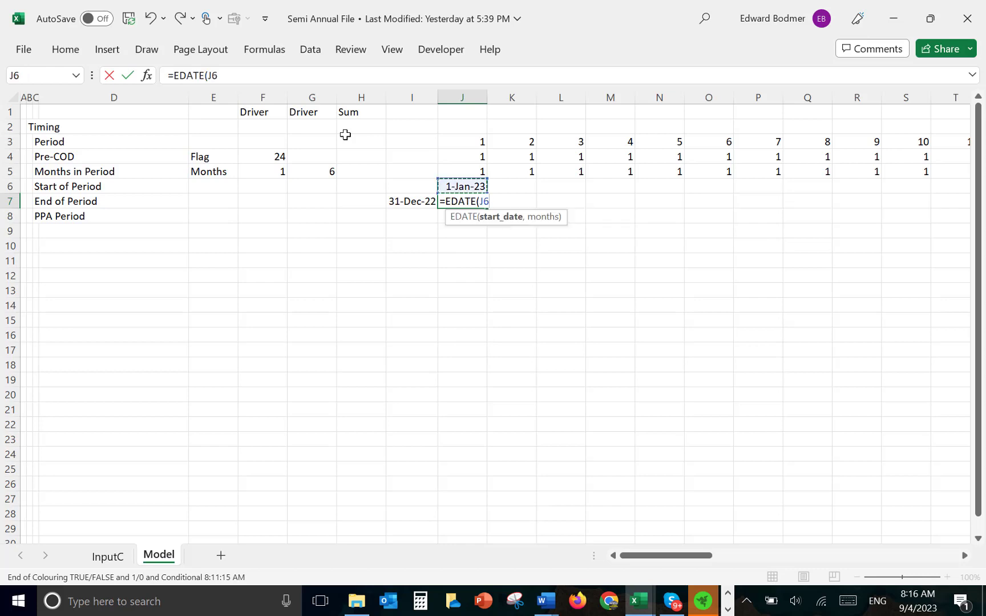
text(,)
key(Up)
key(Up)
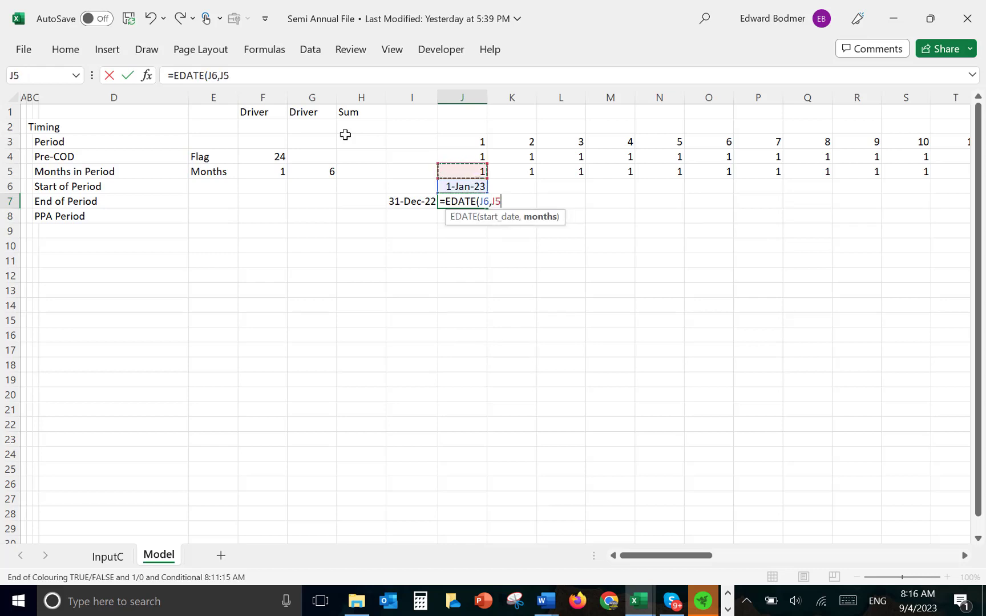
text())
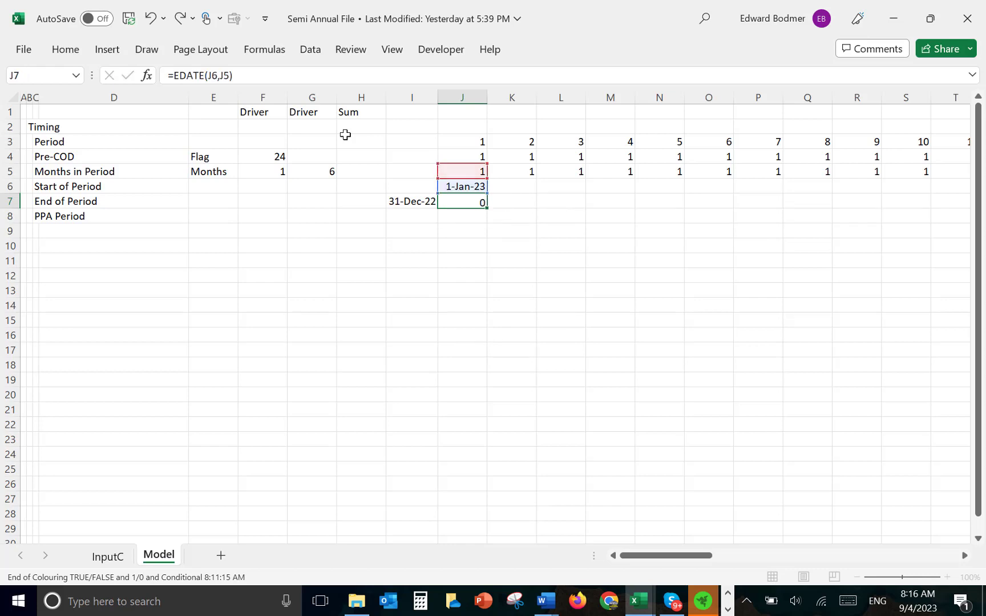
key(Return)
key(Up)
key(ctrl+shift+3)
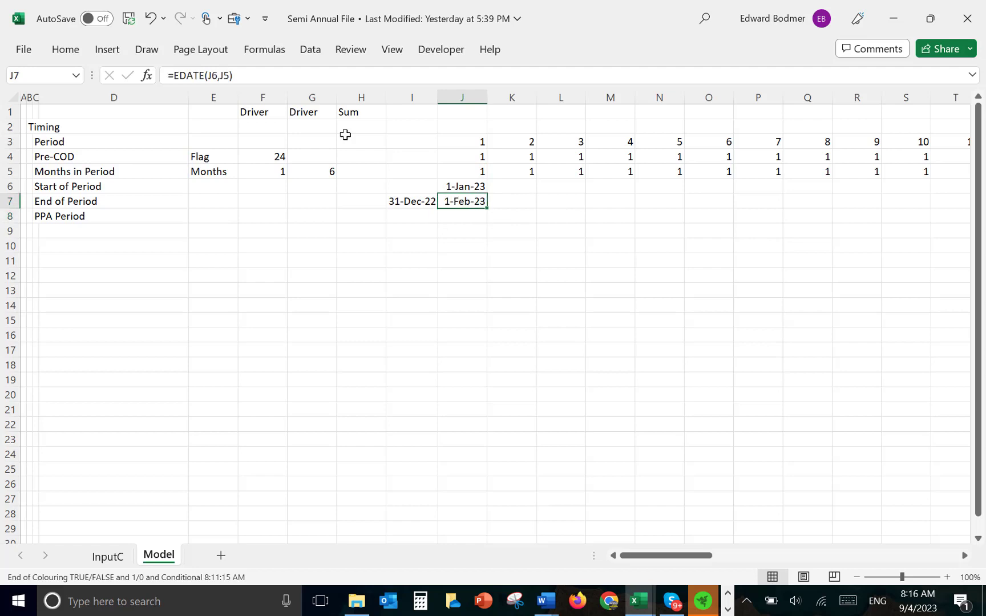
Subtract one day from the End of Period formula in J7, making it =EDATE(J6,J5)-1.
key(F2)
text(-1)
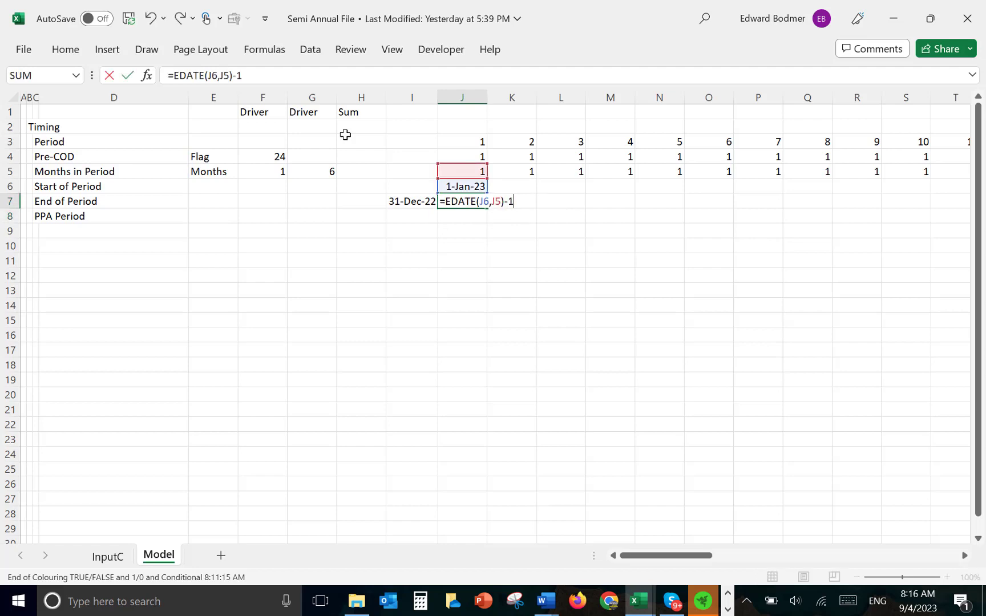
key(Return)
Fill the Start of Period and End of Period formulas from J6:J7 across all the period columns.
key(Up)
key(Up)
key(shift+Down)
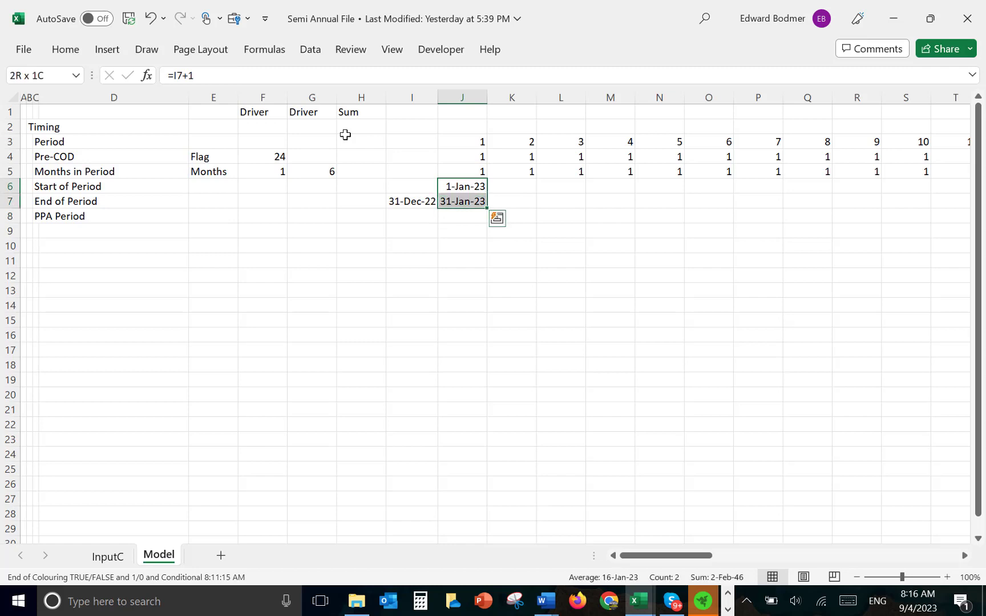
key(ctrl+shift+r)
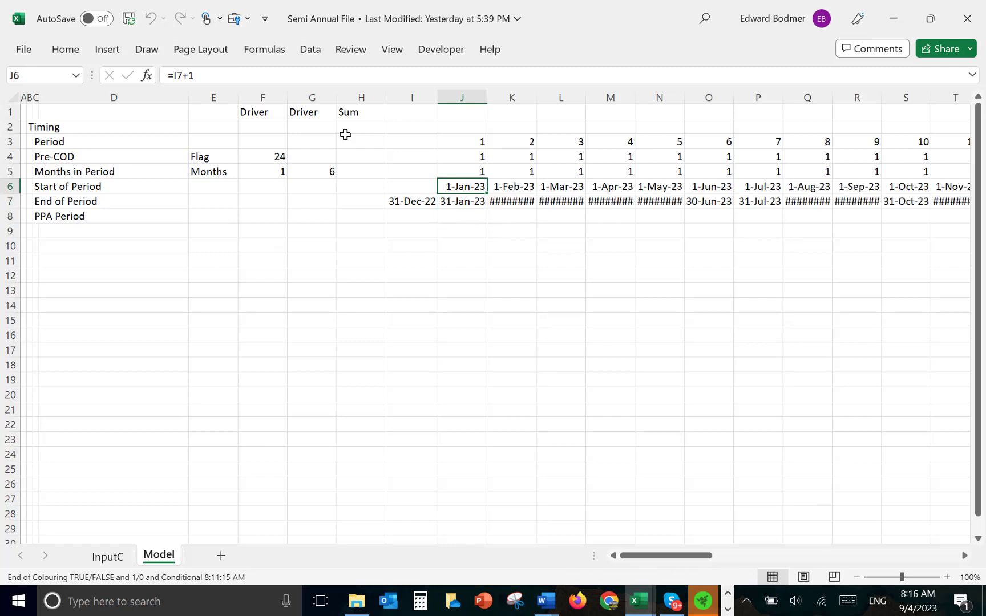
Widen all the period columns from J to BQ so the full dates fit.
key(ctrl+shift+Right)
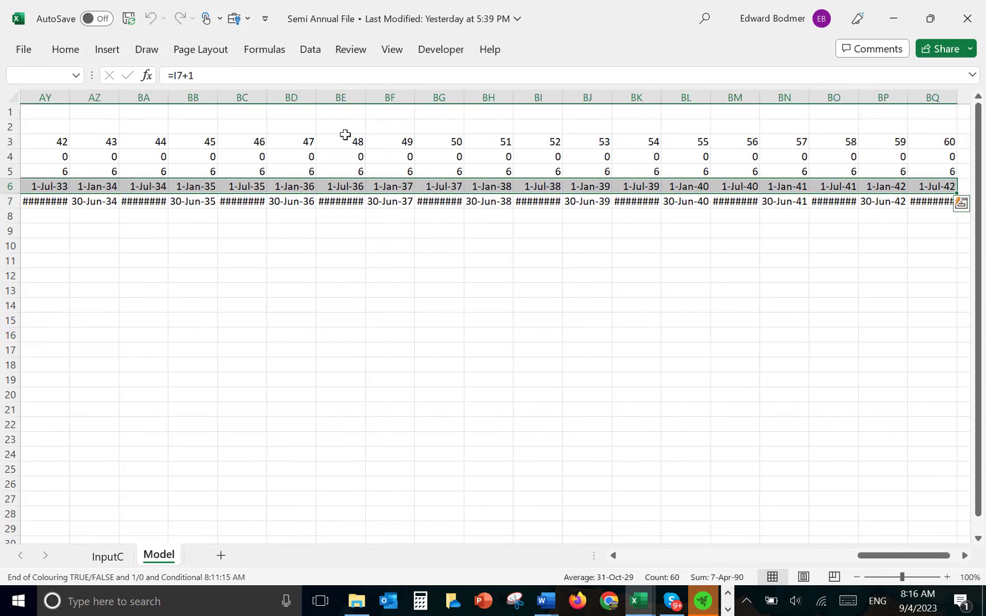
key(ctrl+space)
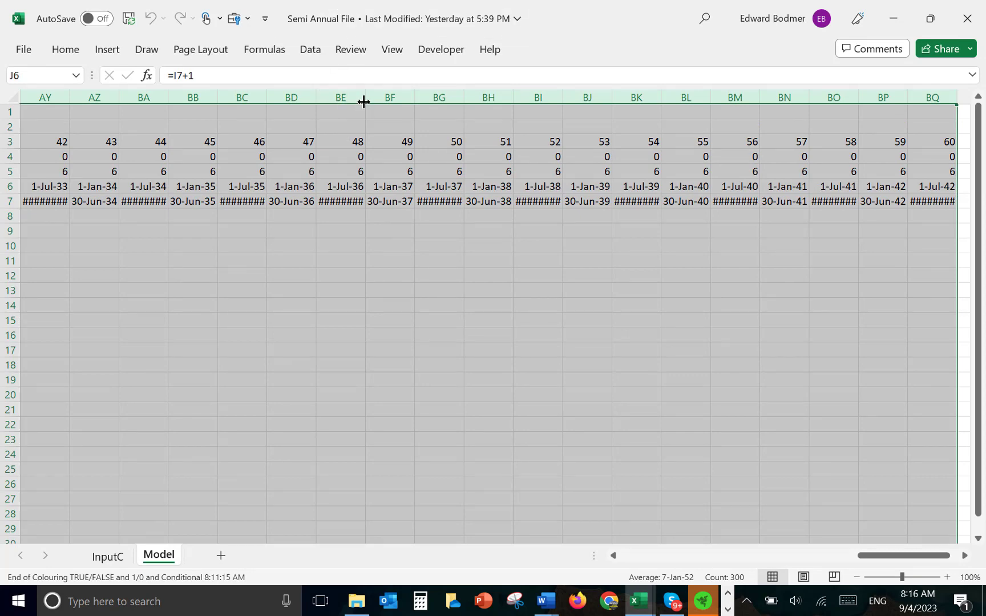
drag(365, 100, 369, 102)
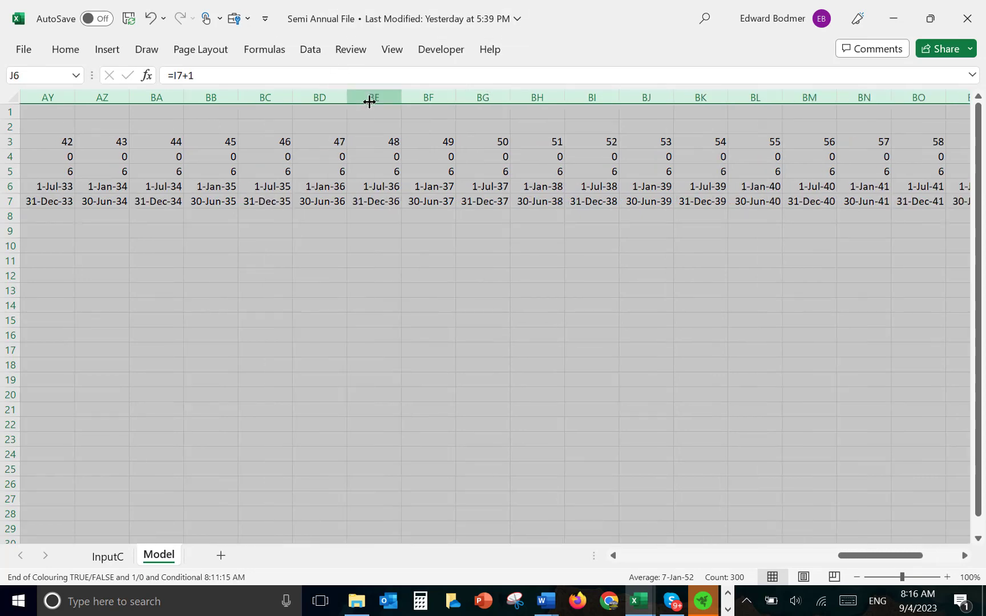
Examine the start and end dates along rows 6 and 7 up to the change from monthly to semi-annual periods.
key(Left)
key(Left)
key(Left)
key(Left)
key(Left)
key(Left)
key(Left)
key(Left)
key(Left)
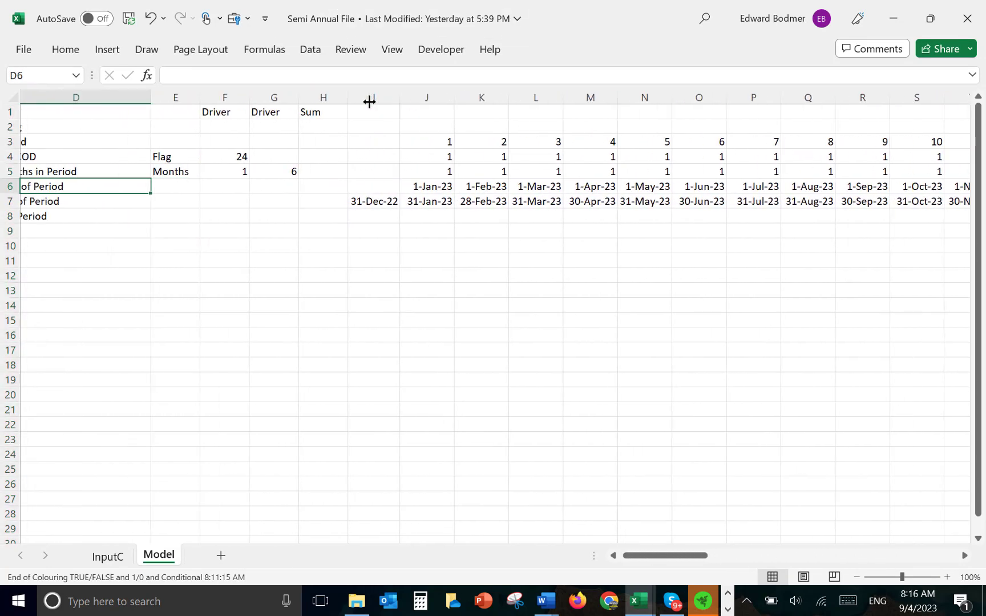
key(Right)
key(Right)
key(Right)
key(Right)
key(Right)
key(Right)
key(Right)
key(Right)
key(Right)
key(Right)
key(Right)
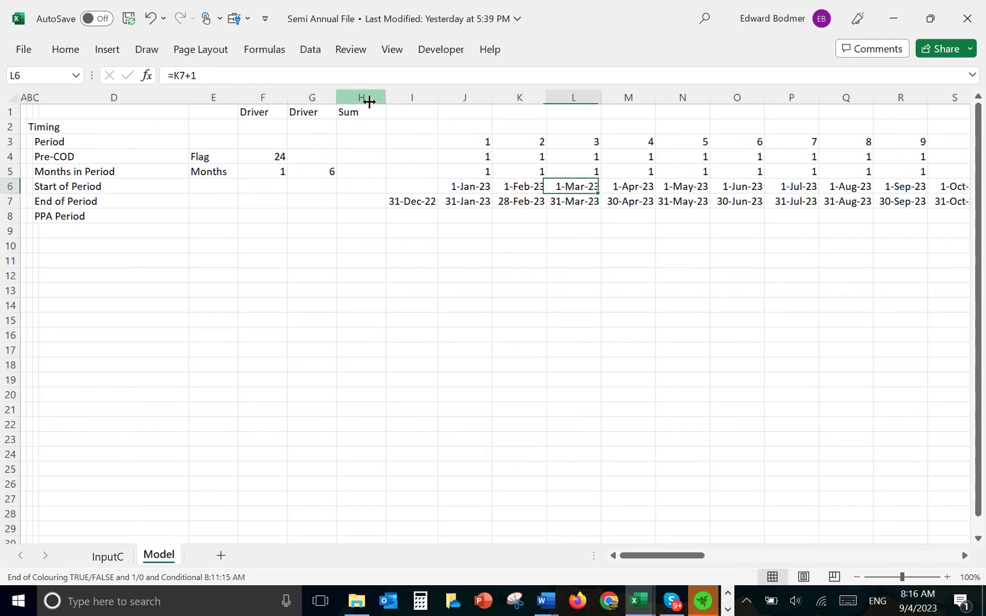
key(Right)
key(Right)
key(Right)
key(Right)
key(Right)
key(Right)
key(Right)
key(Right)
key(Right)
key(Right)
key(Right)
key(Right)
key(Right)
key(Right)
key(Right)
key(Right)
key(Right)
key(Right)
key(Right)
key(Right)
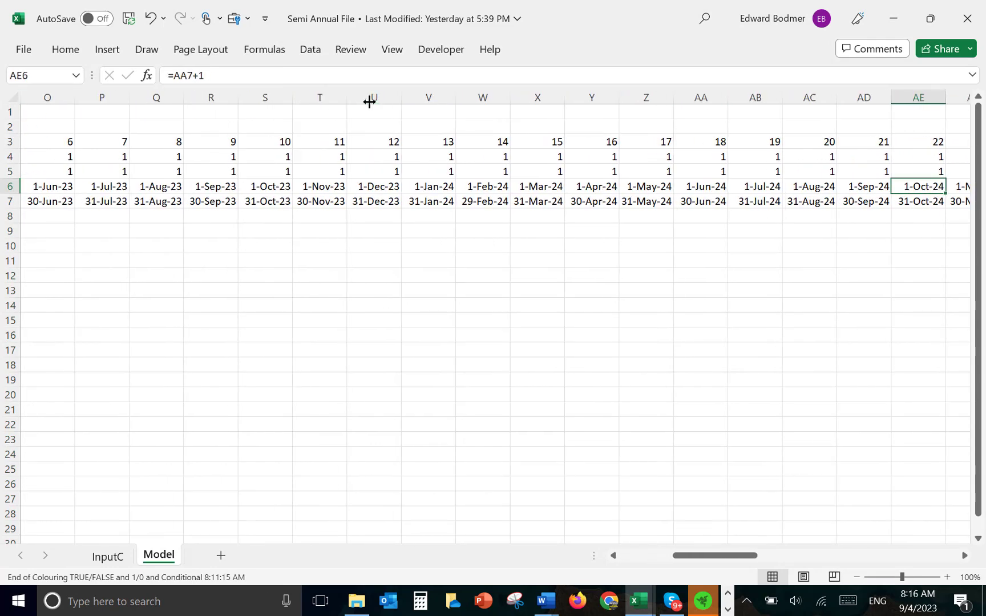
key(Right)
key(Right)
key(Right)
key(Right)
key(Left)
key(Left)
key(Left)
key(Left)
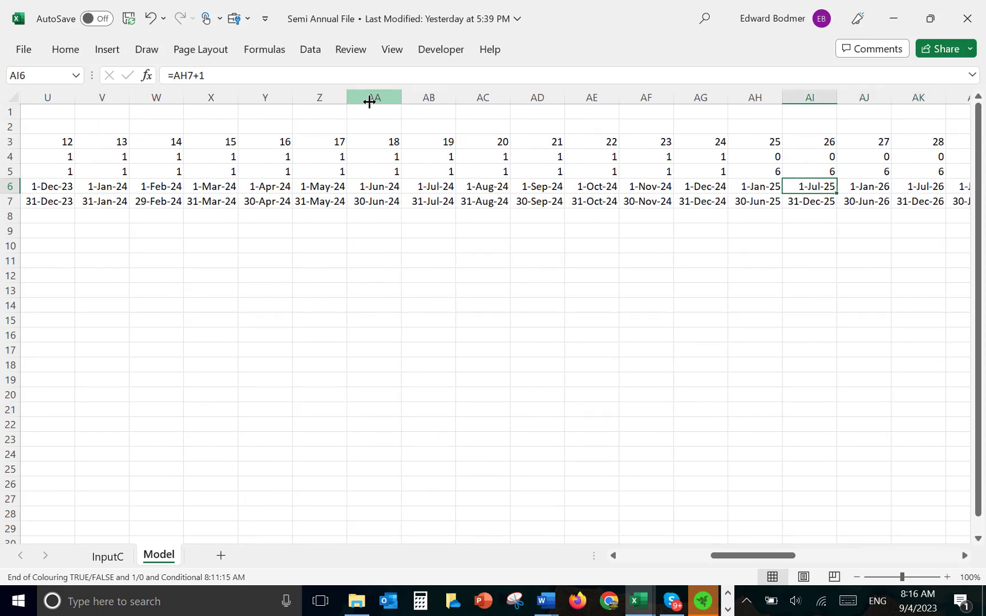
key(Down)
key(Right)
key(Up)
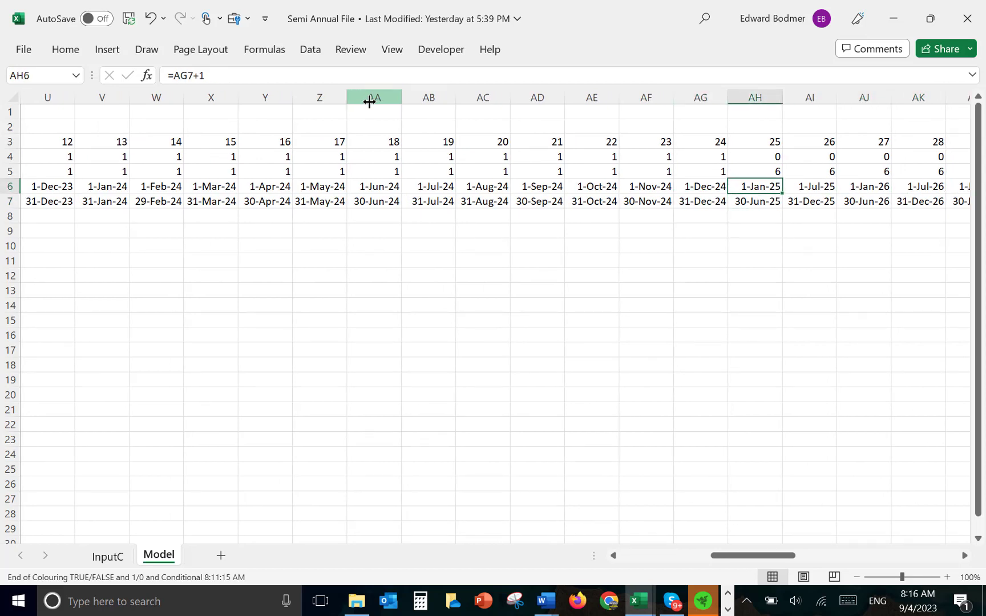
Compare the Operation Date on the InputC sheet with the start date of the first post-COD period in AH6.
key(ctrl+Page_Up)
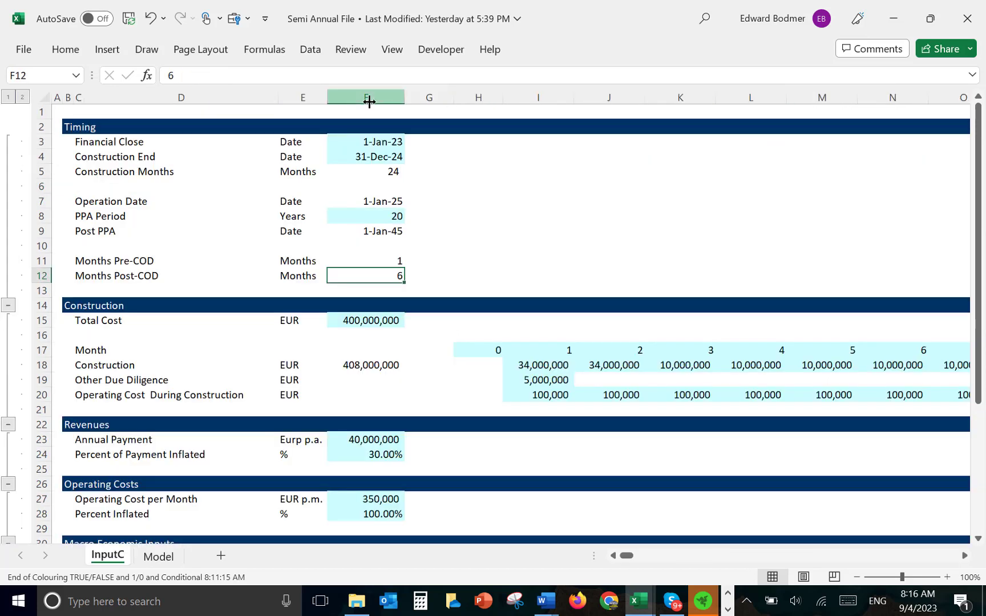
key(Up)
key(Up)
key(Up)
key(Up)
key(Up)
key(Up)
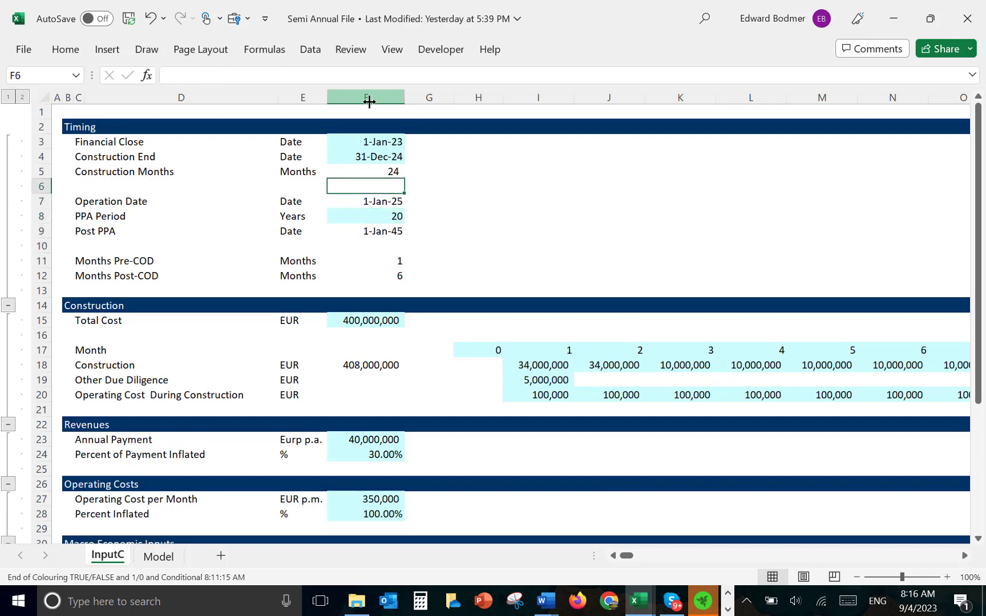
key(Down)
key(ctrl+Page_Down)
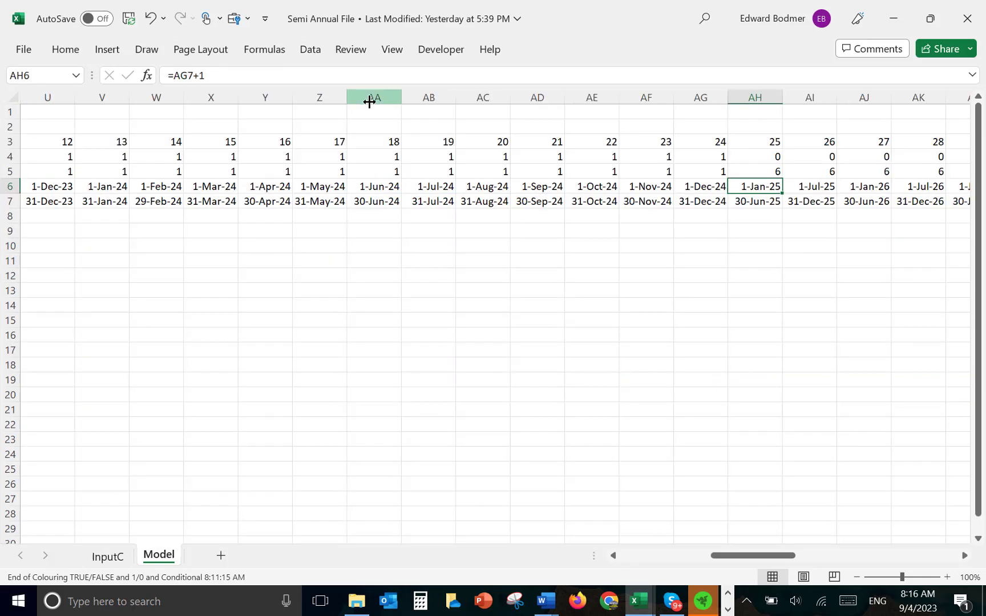
Enter the unit "Date" in E6 and E7 for Start of Period and End of Period.
key(Down)
key(Down)
key(ctrl+Left)
key(Left)
key(Left)
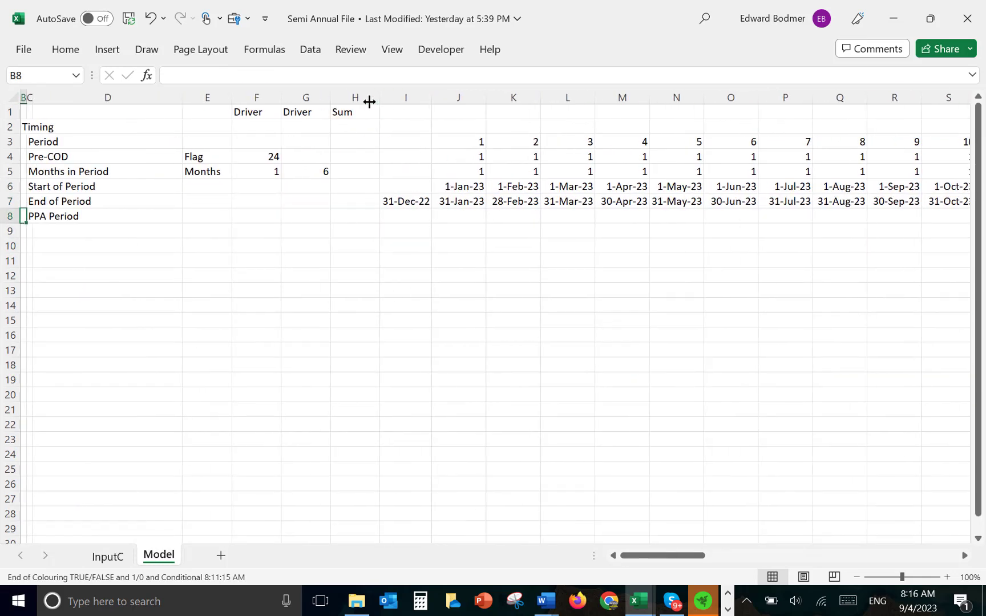
key(Up)
key(Right)
key(Right)
key(Down)
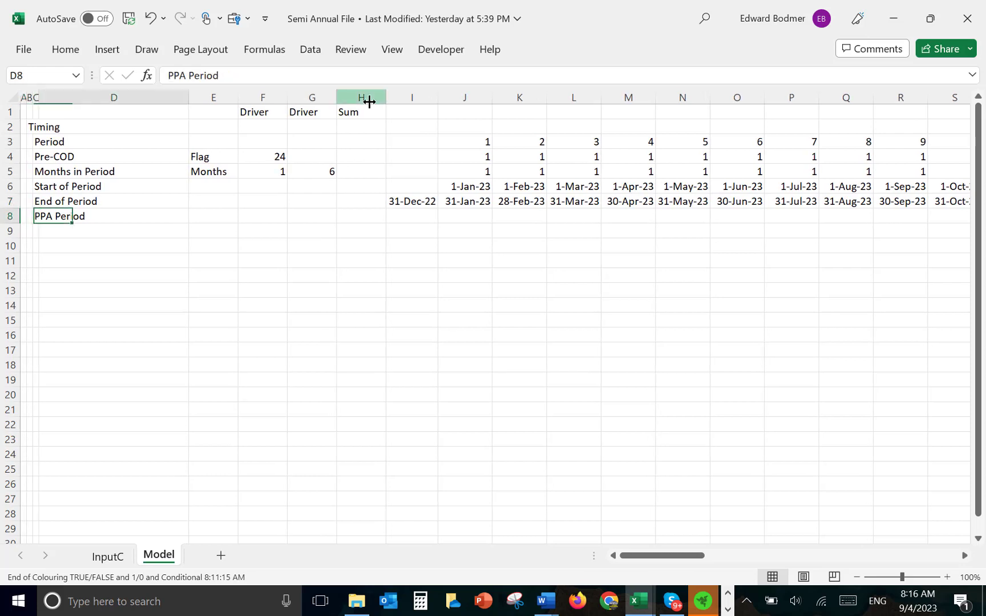
key(Up)
key(Up)
key(Right)
key(Right)
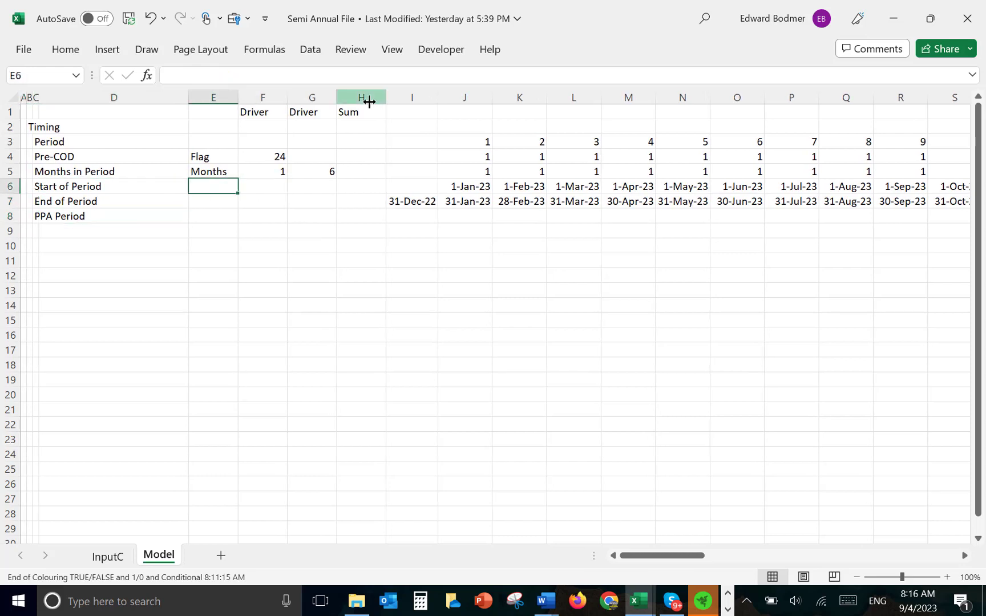
text(Date)
key(Return)
text(Da)
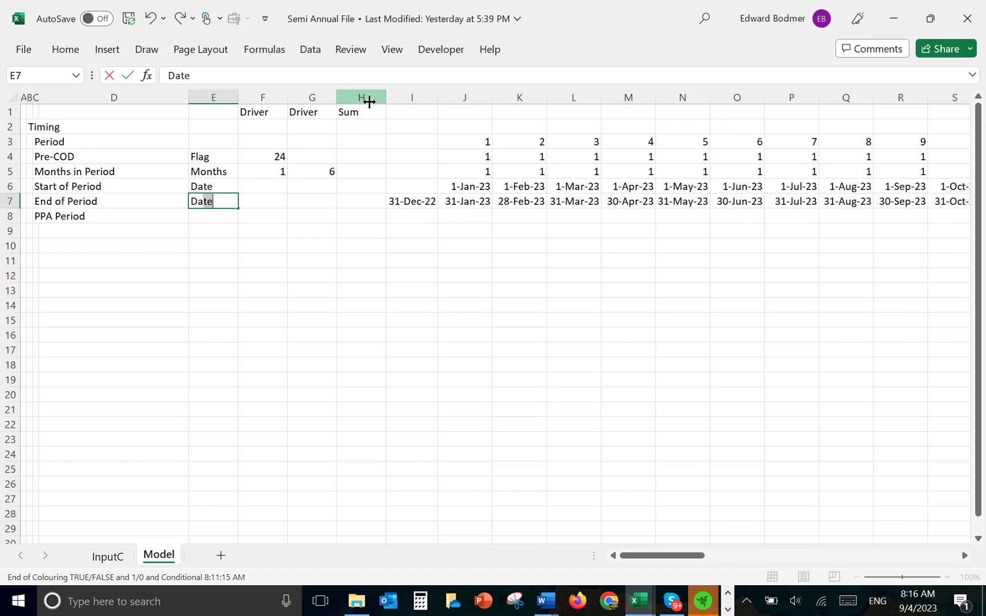
text(te)
key(Return)
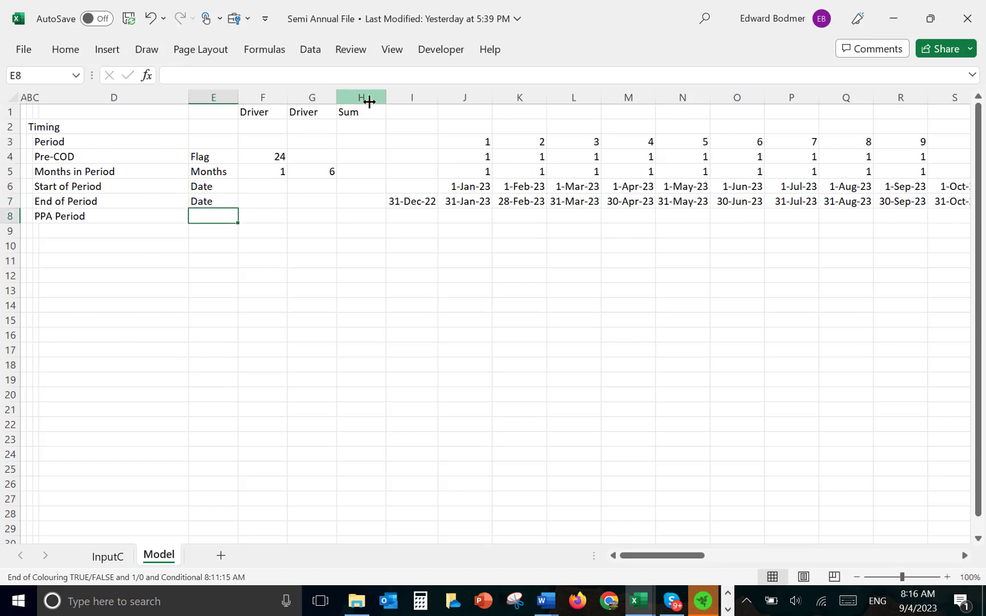
Enter the unit "Flag" in E8 for the PPA Period row.
text(flag)
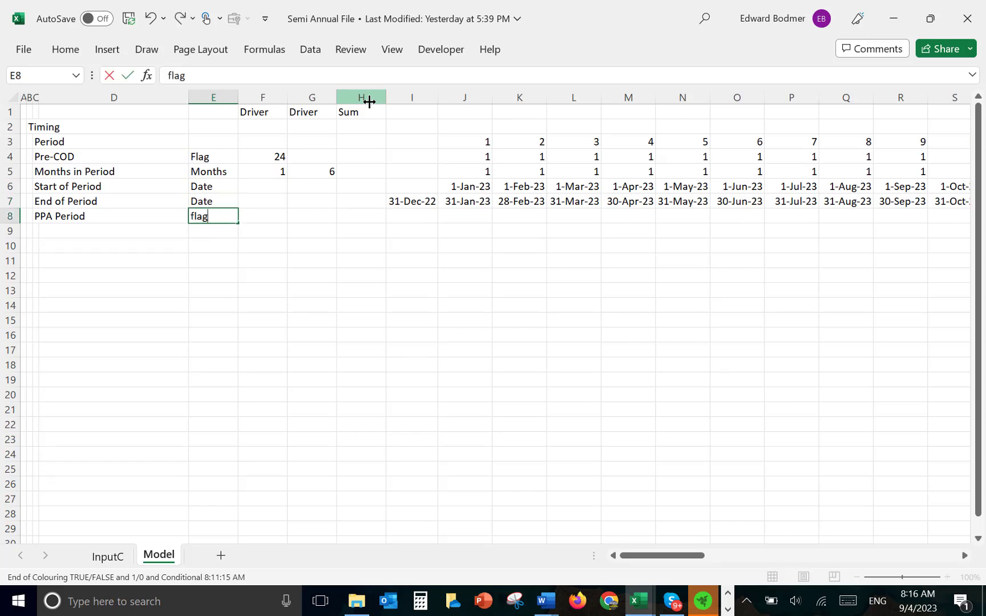
key(BackSpace)
key(BackSpace)
key(BackSpace)
text(F)
key(Return)
Link the first PPA Period driver in F8 to the Operation Date in F7 on the InputC sheet.
key(Up)
key(Right)
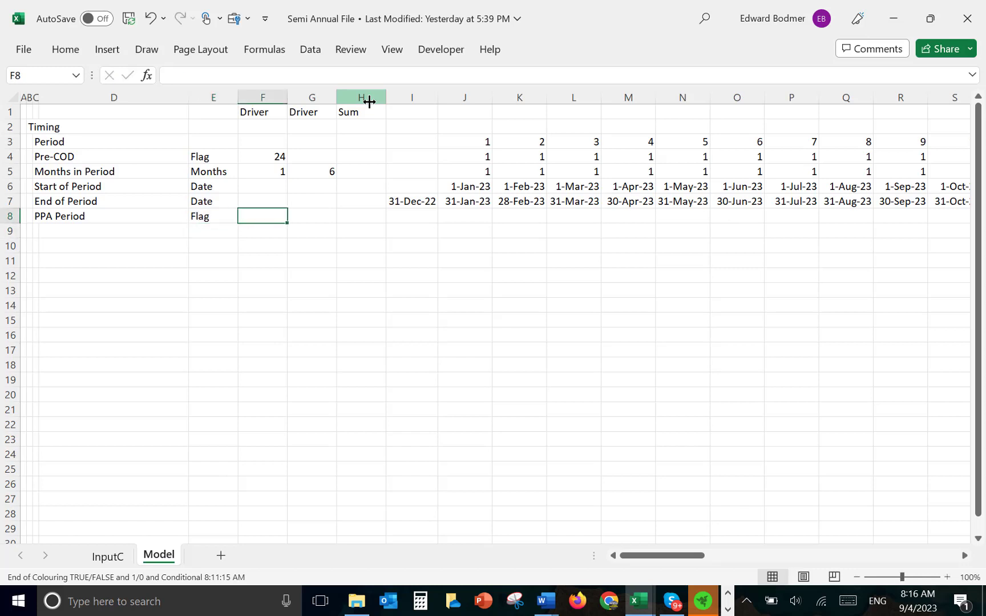
text(=)
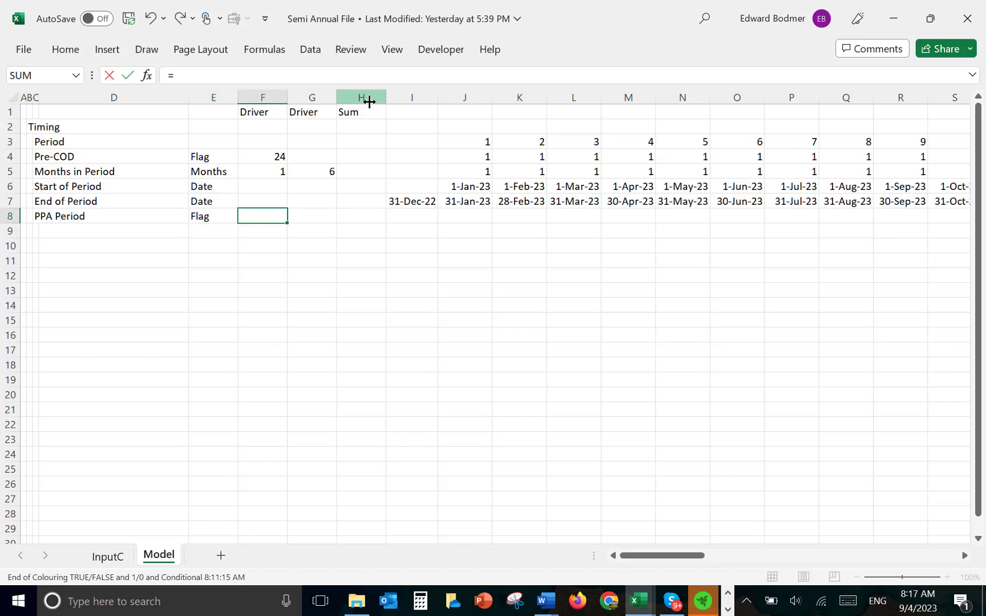
key(ctrl+Page_Up)
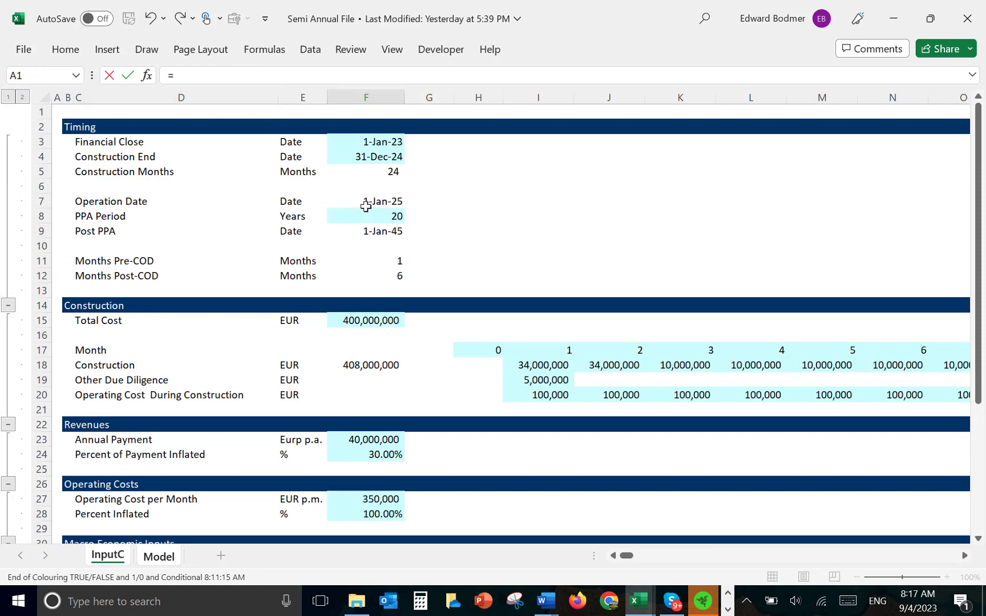
click(366, 204)
key(Return)
key(Up)
Link the second PPA Period driver in G8 to the Post PPA date in F9 on the InputC sheet.
key(Right)
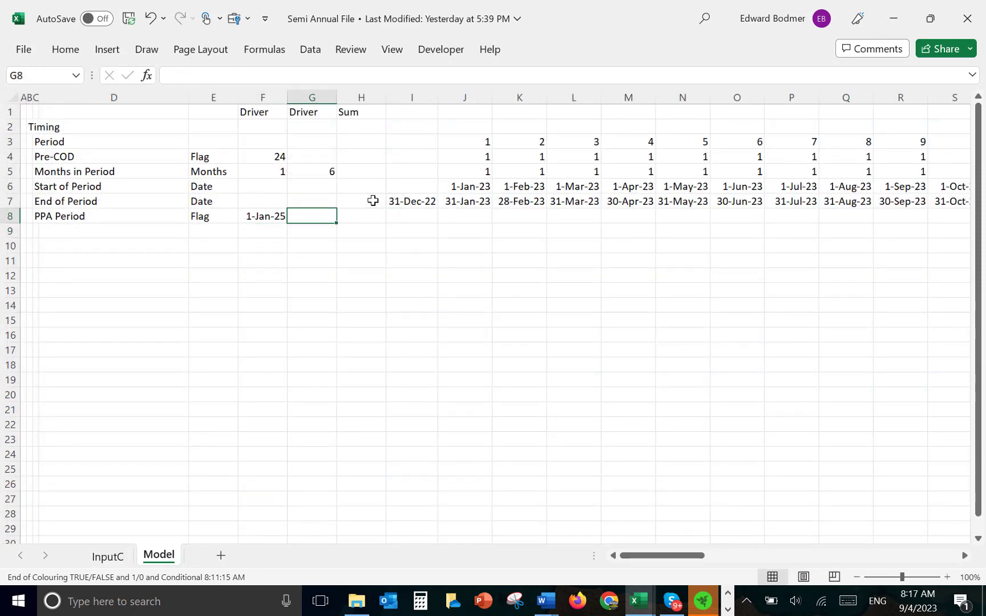
text(=)
key(ctrl+Page_Up)
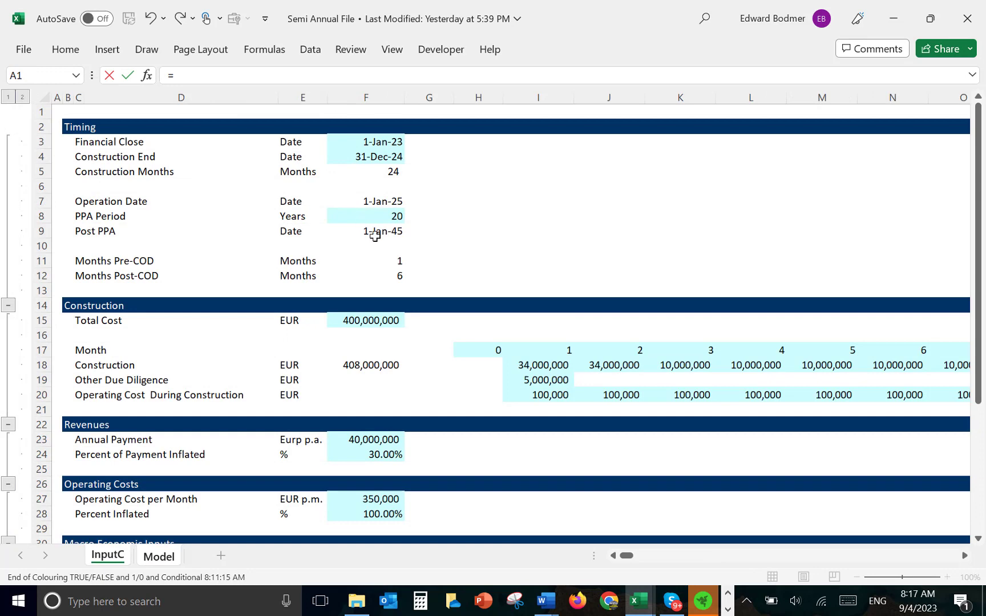
click(374, 235)
key(Return)
key(Up)
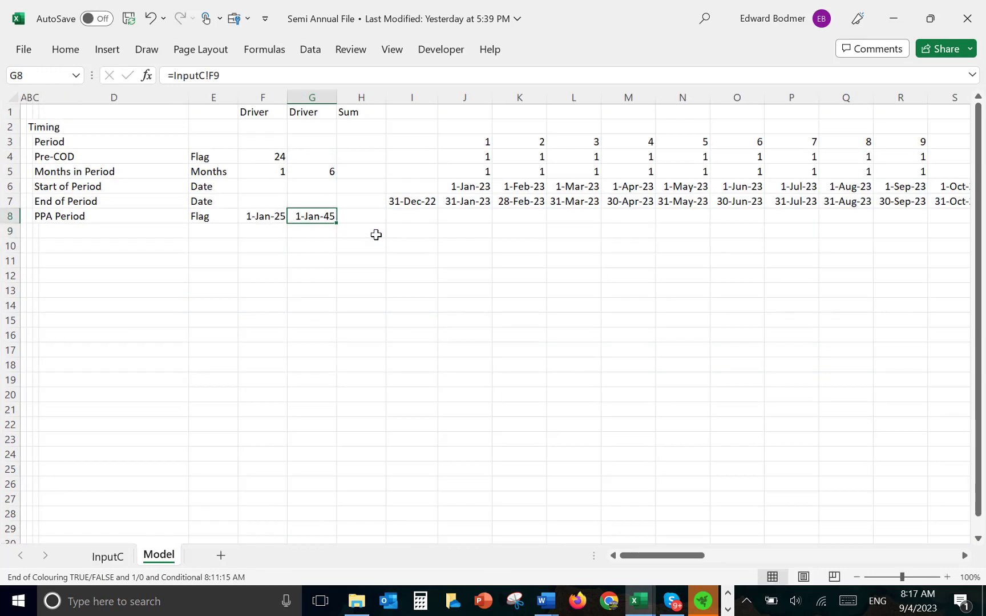
Enter the PPA Period flag formula =AND(J6>=$F$8,J6<G8) in J8, testing the period's start date against both drivers.
key(Right)
key(Right)
key(Right)
key(F2)
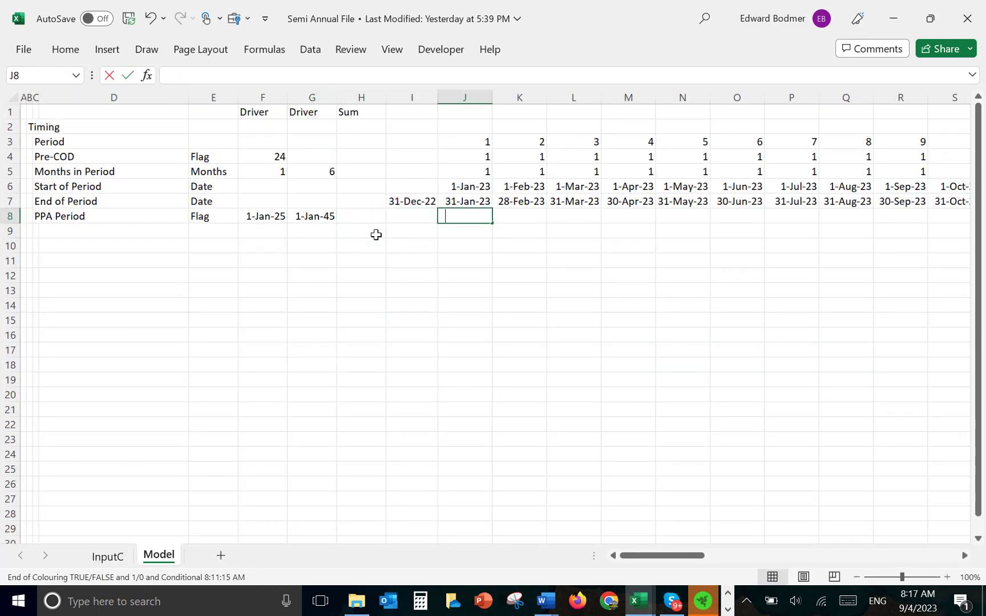
text(=and()
key(Up)
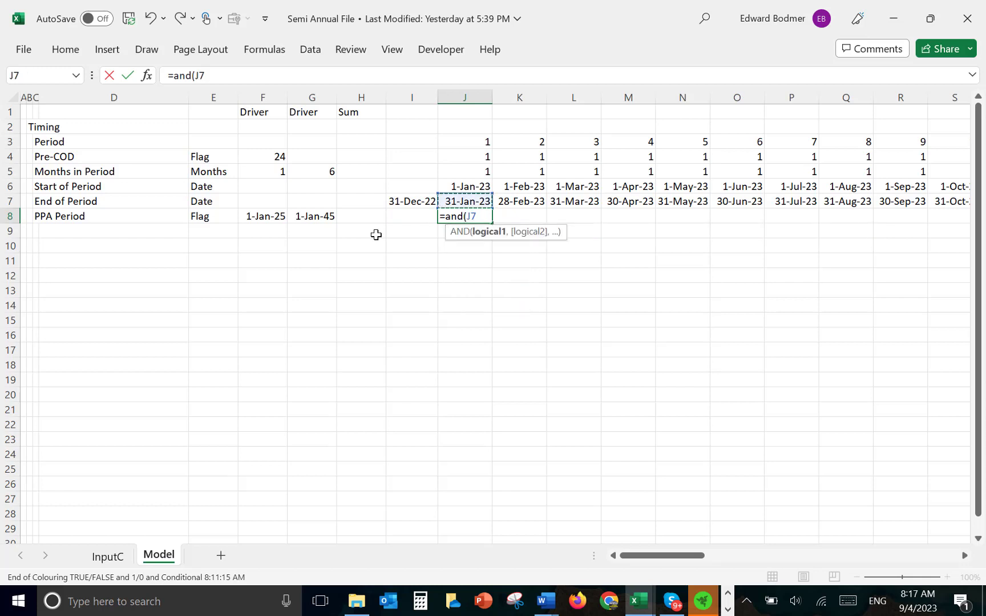
key(Up)
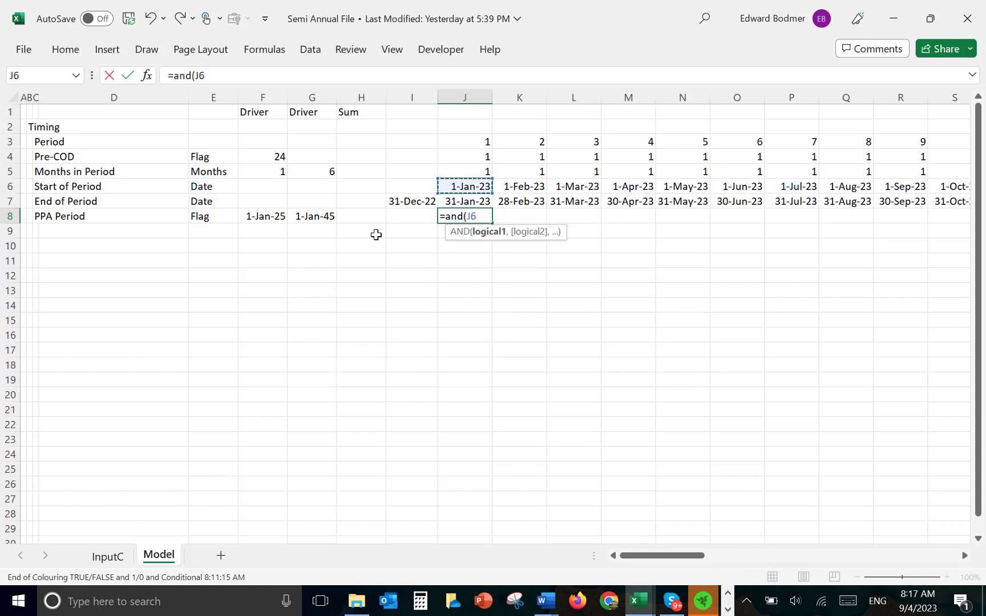
text(>)
key(Left)
key(Left)
key(Left)
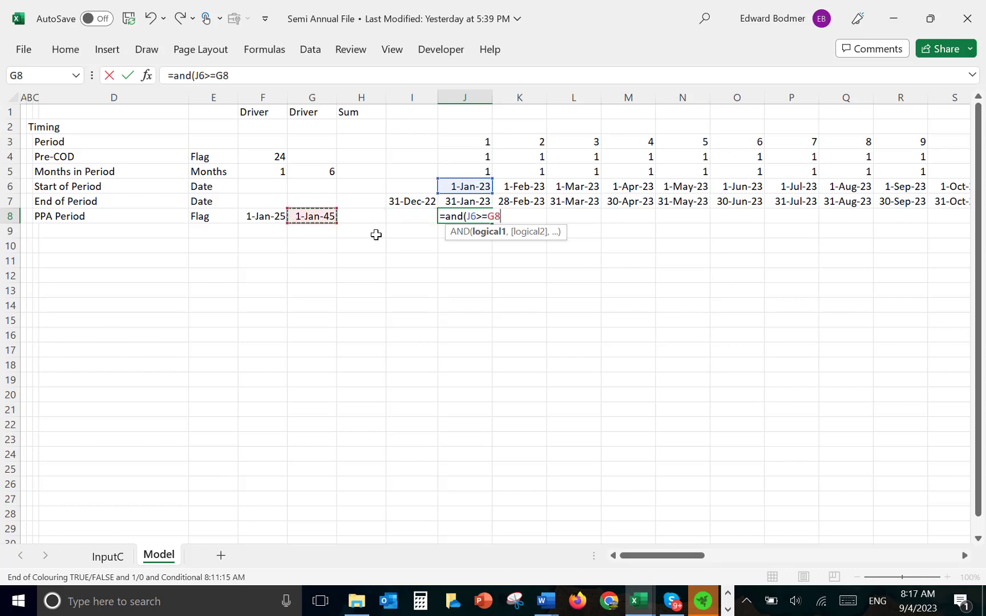
key(F4)
text(,)
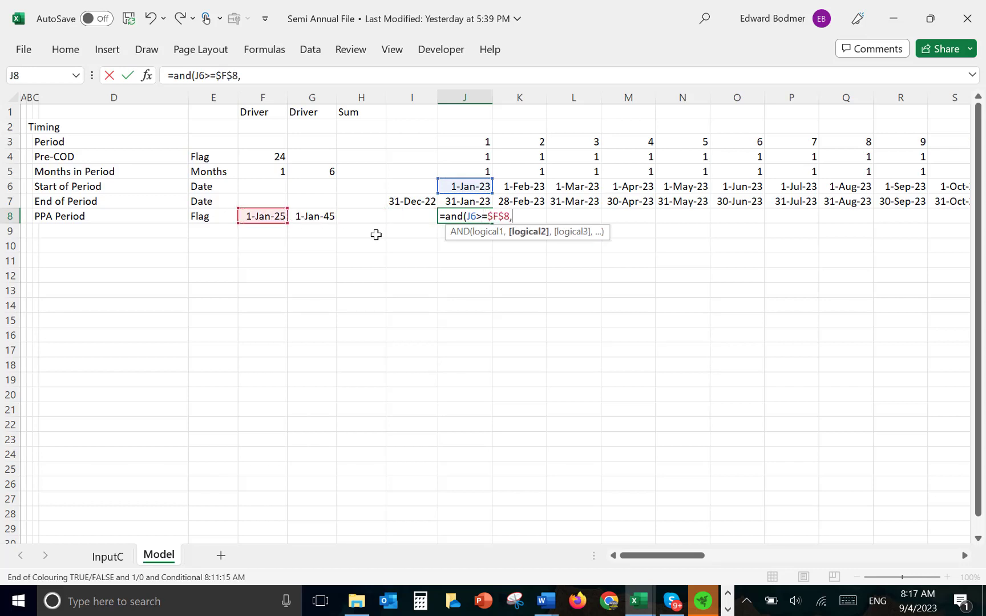
key(Up)
key(Up)
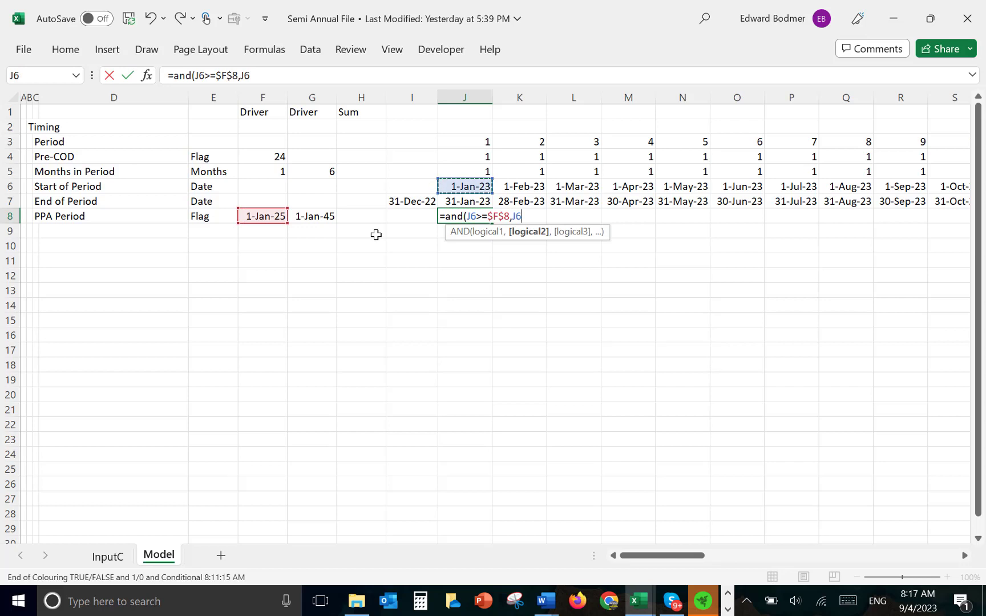
text(<)
key(Left)
key(Left)
key(Left)
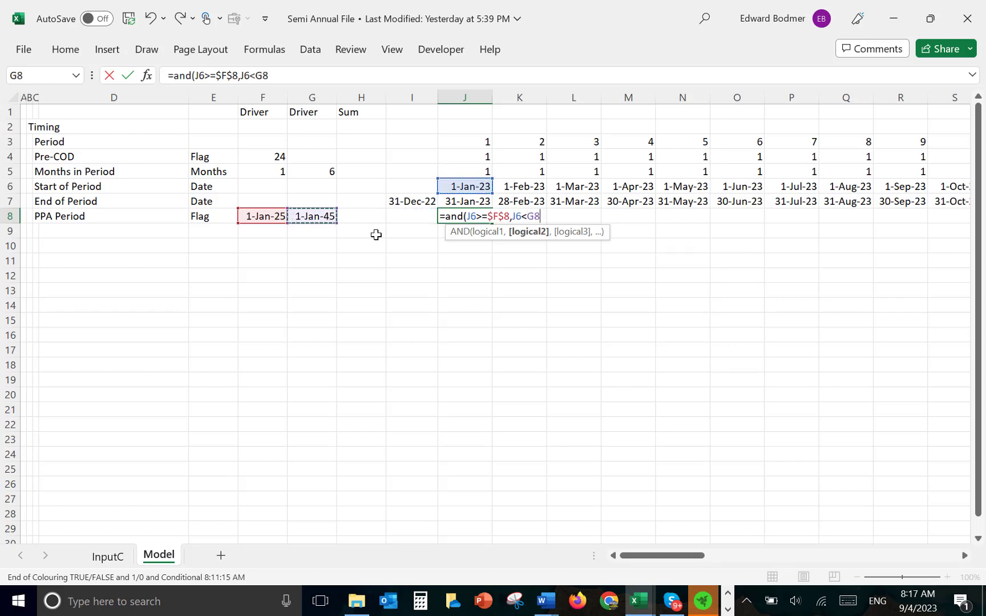
text())
key(ctrl+Return)
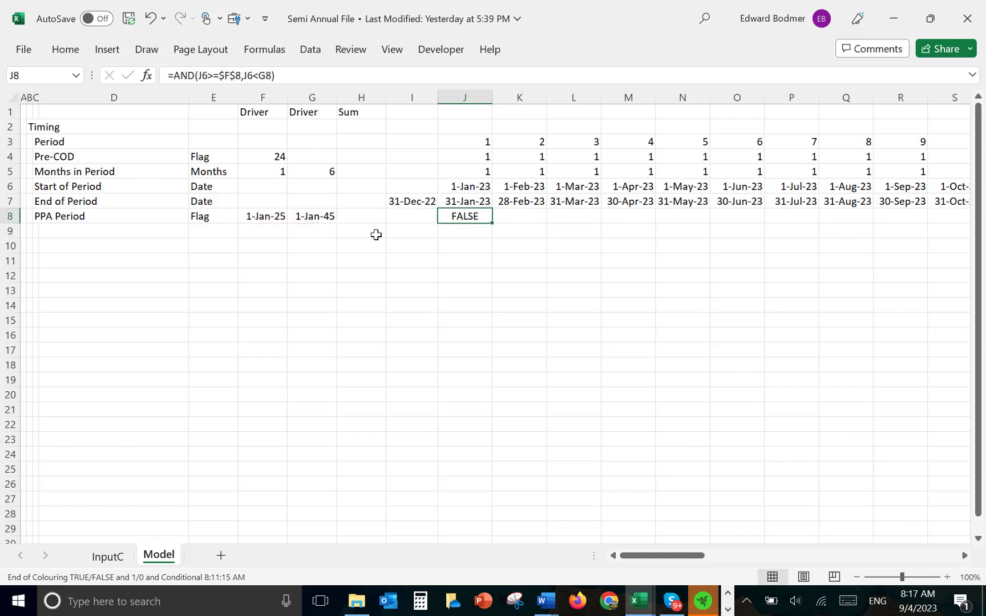
Convert the J8 flag to 1/0 by multiplying by 1, copied across all periods, and total the row in H8.
key(ctrl+shift+t)
key(ctrl+shift+r)
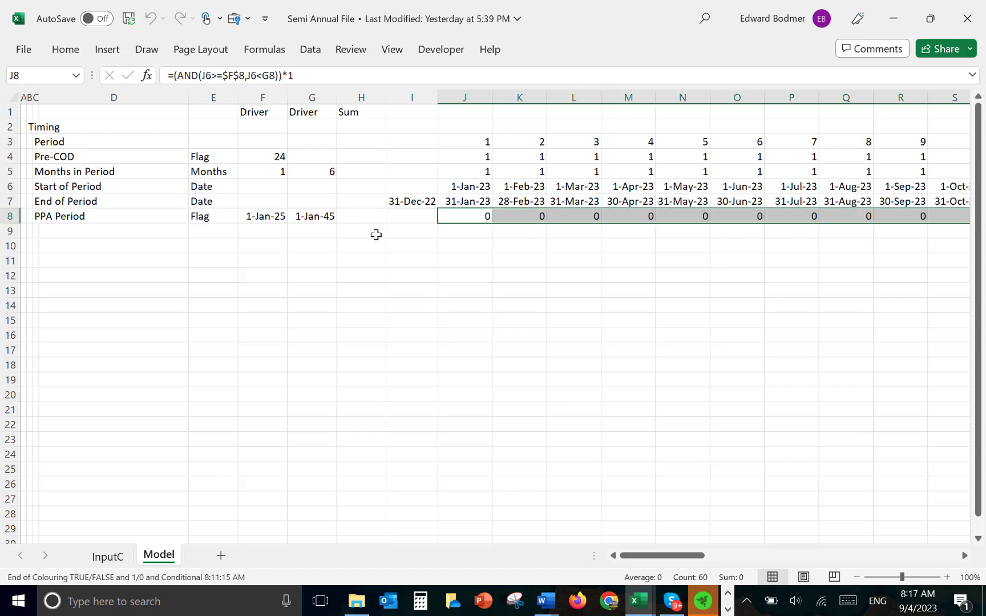
key(Left)
key(Left)
key(ctrl+shift+s)
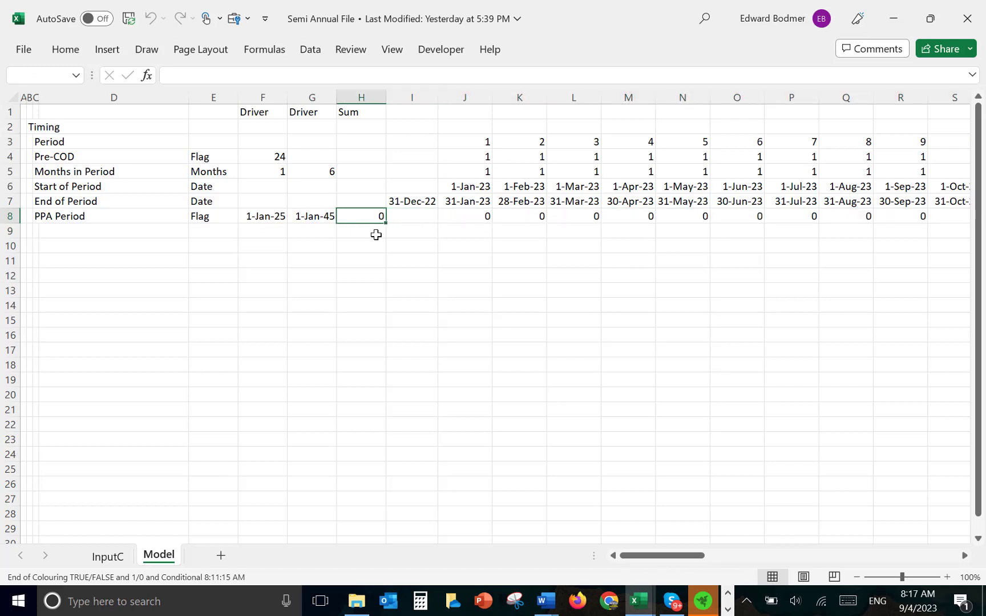
Make the G8 reference in J8 absolute as $G$8 and copy the formula across all periods.
key(Left)
key(Right)
key(Right)
key(Right)
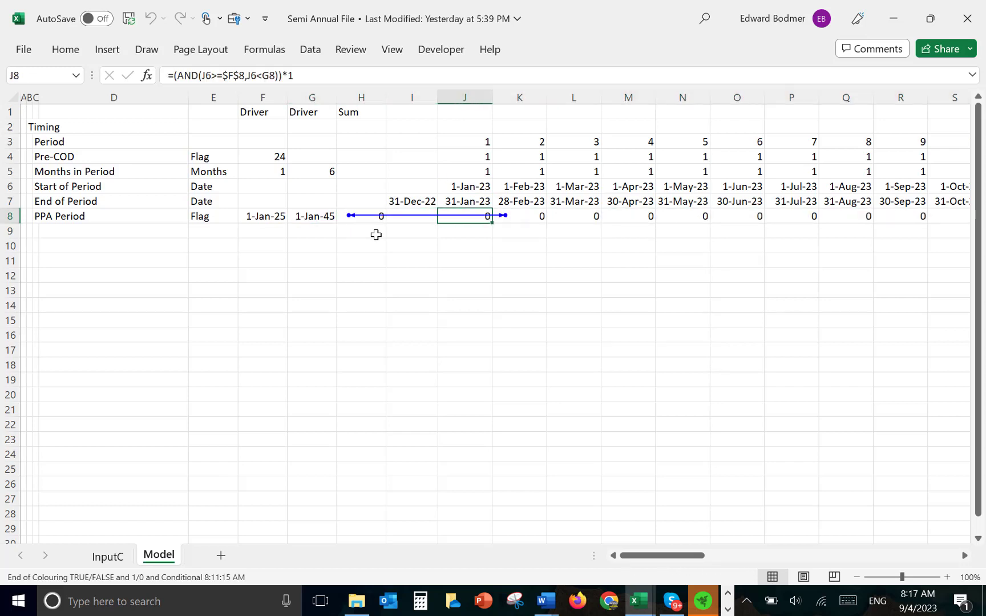
key(F2)
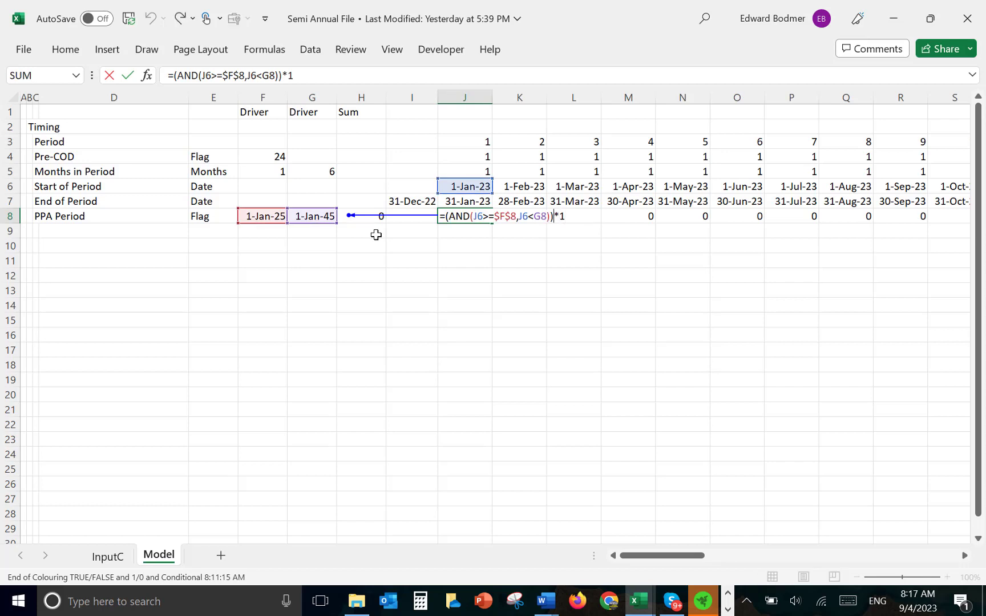
key(Left)
key(Left)
key(F4)
key(ctrl+Return)
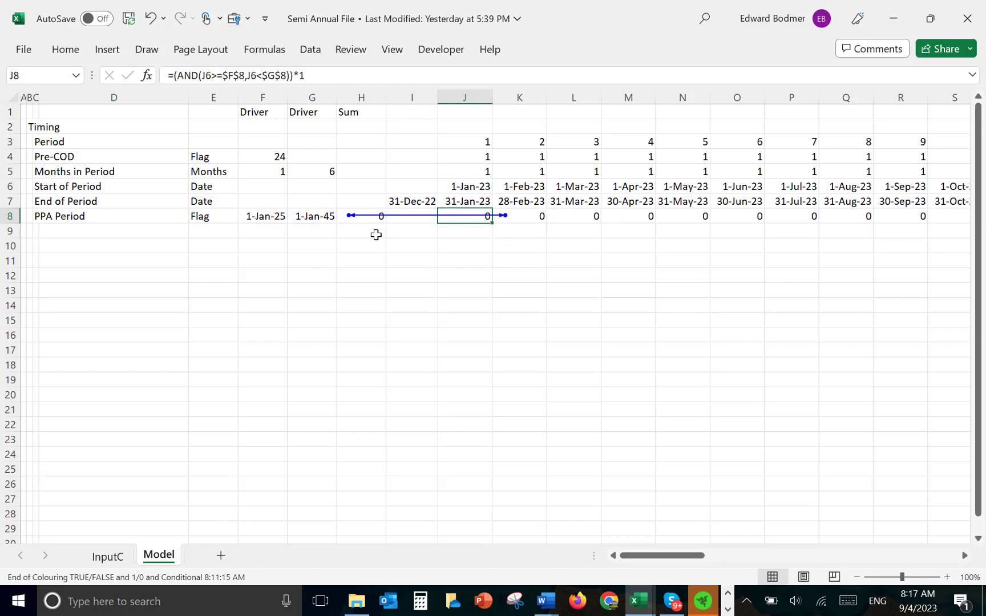
key(ctrl+shift+Right)
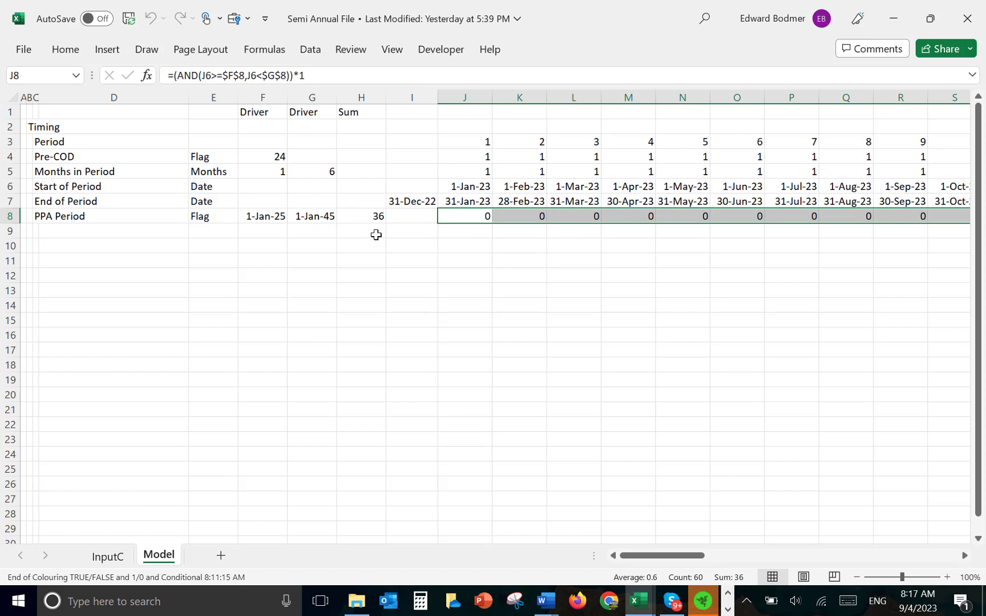
Check the PPA Period total in H8 against the drivers and the flag formula in J8.
key(Left)
key(Left)
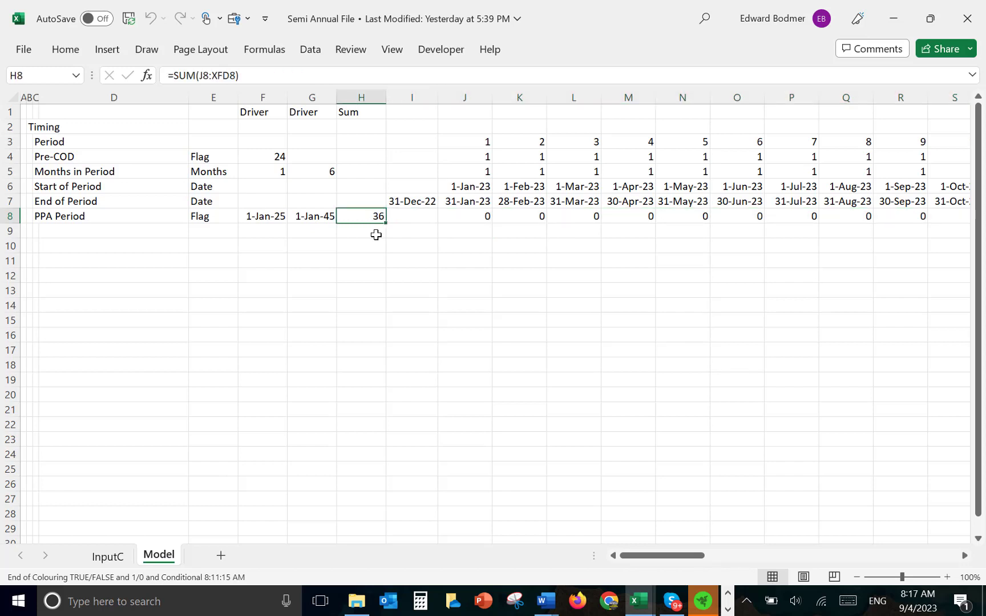
key(Left)
key(Left)
key(Right)
key(Right)
key(Right)
key(Right)
key(F2)
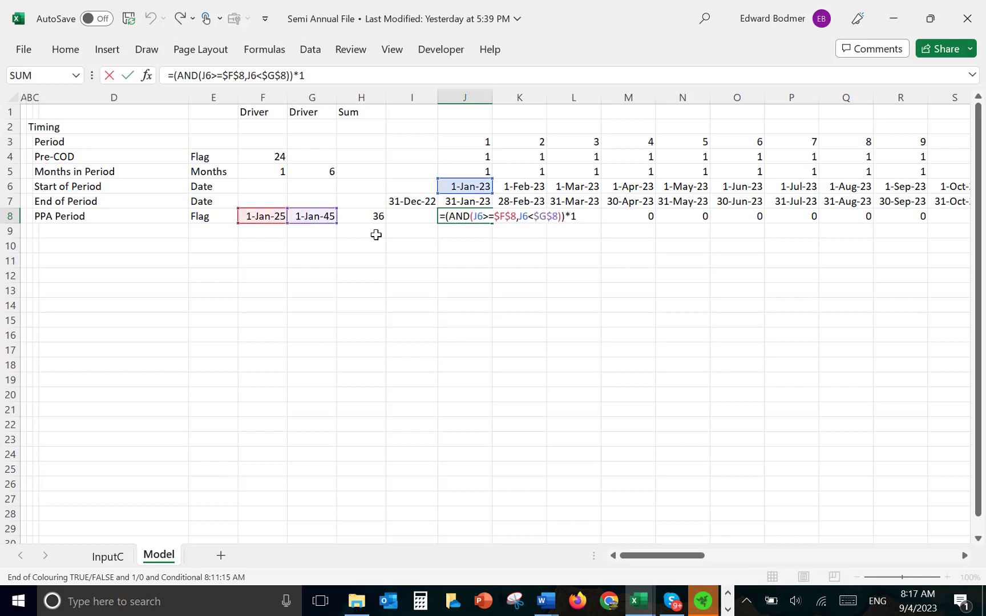
key(Escape)
key(Left)
key(Left)
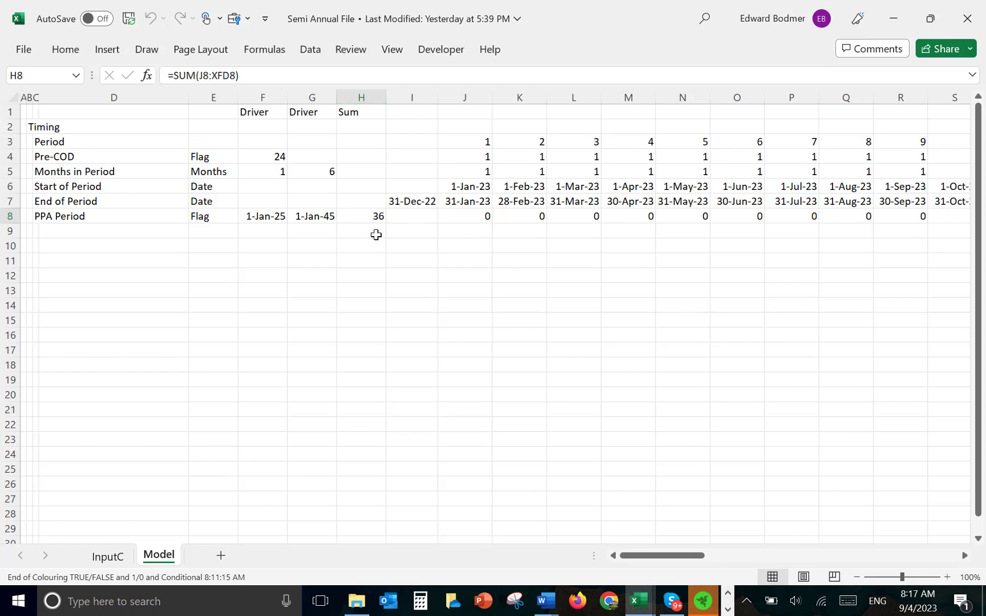
Inspect the formula behind the Post PPA date in F9 on the InputC sheet.
key(ctrl+Page_Up)
key(Down)
key(Down)
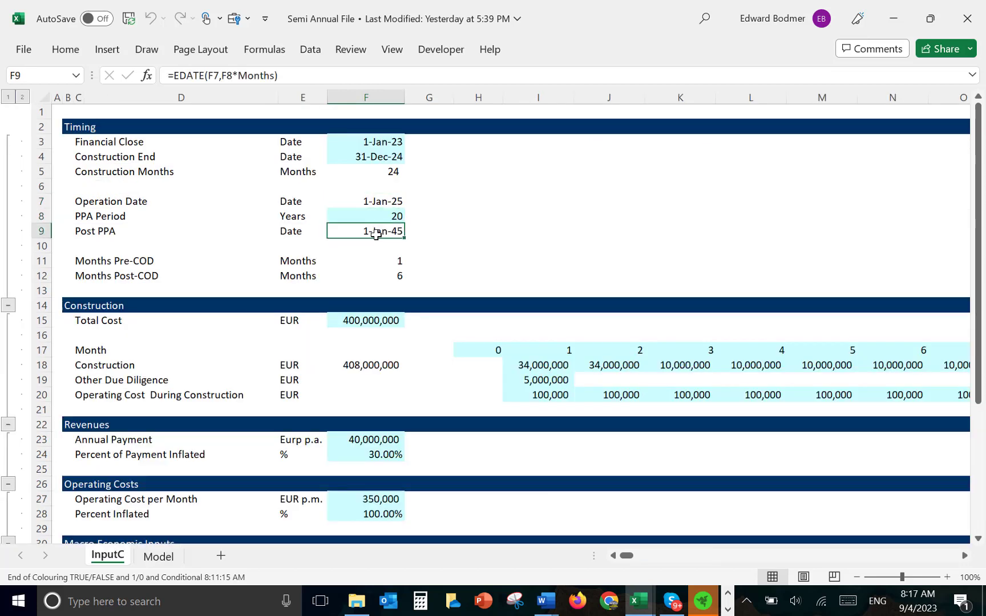
key(F2)
key(Escape)
key(ctrl+Page_Down)
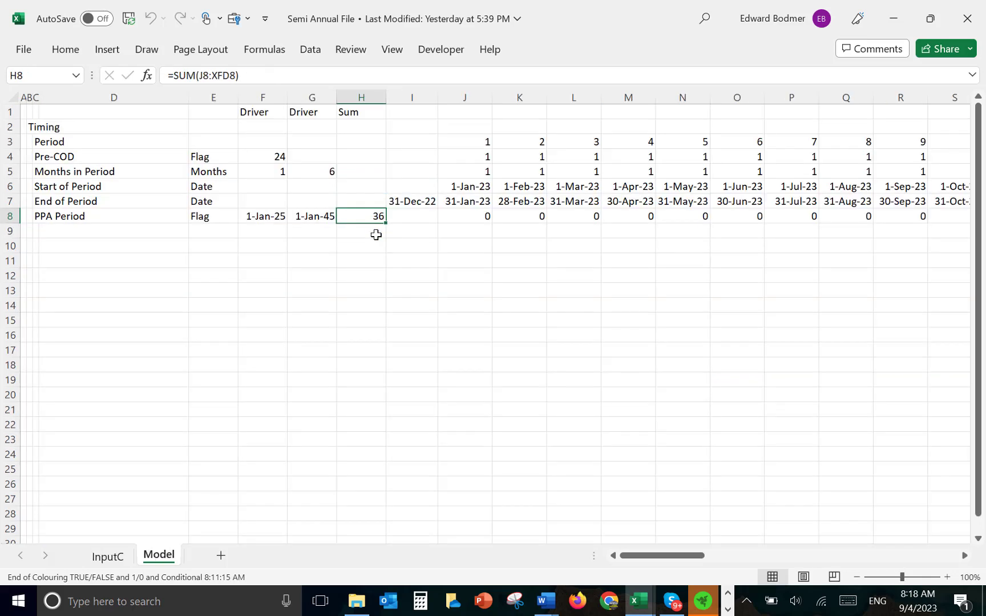
Add a row total for the Pre-COD flags in H4 on the Model sheet.
key(Up)
key(Up)
key(Up)
key(Down)
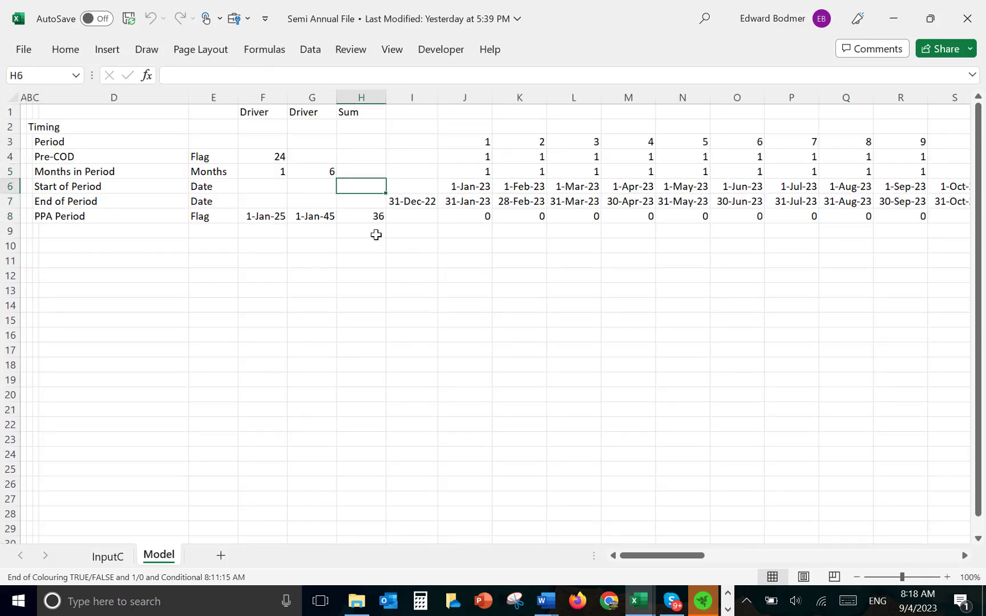
key(Up)
key(Up)
key(ctrl+alt+s)
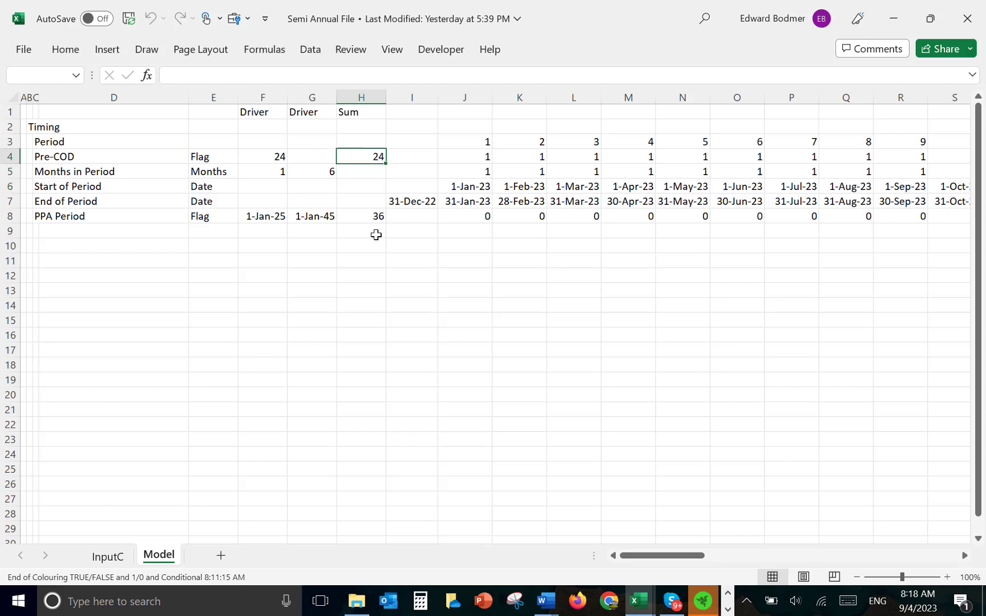
Examine the end dates and PPA flags along the timeline up to the last modelled period in column BQ.
key(Down)
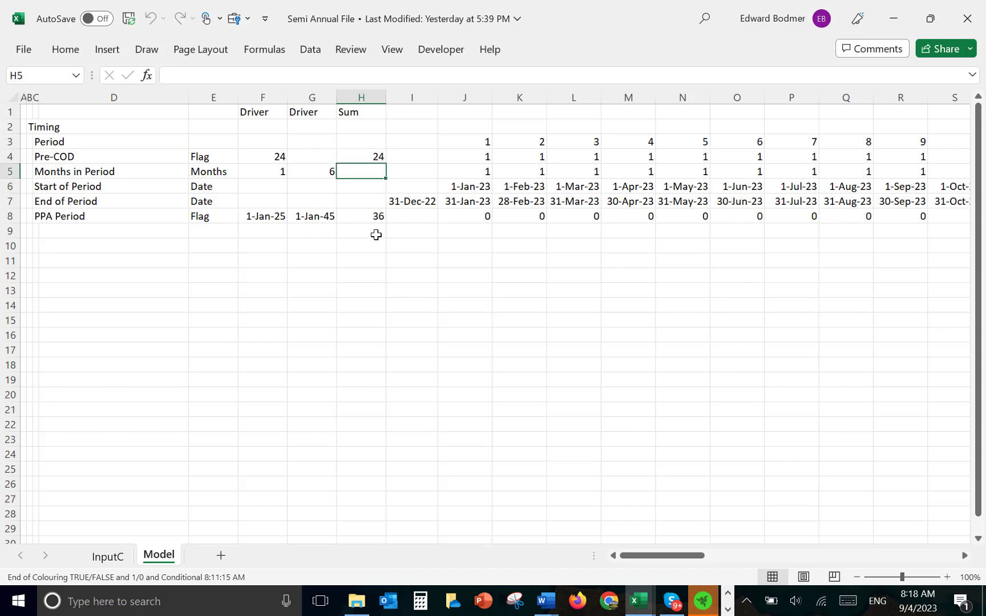
key(Down)
key(Down)
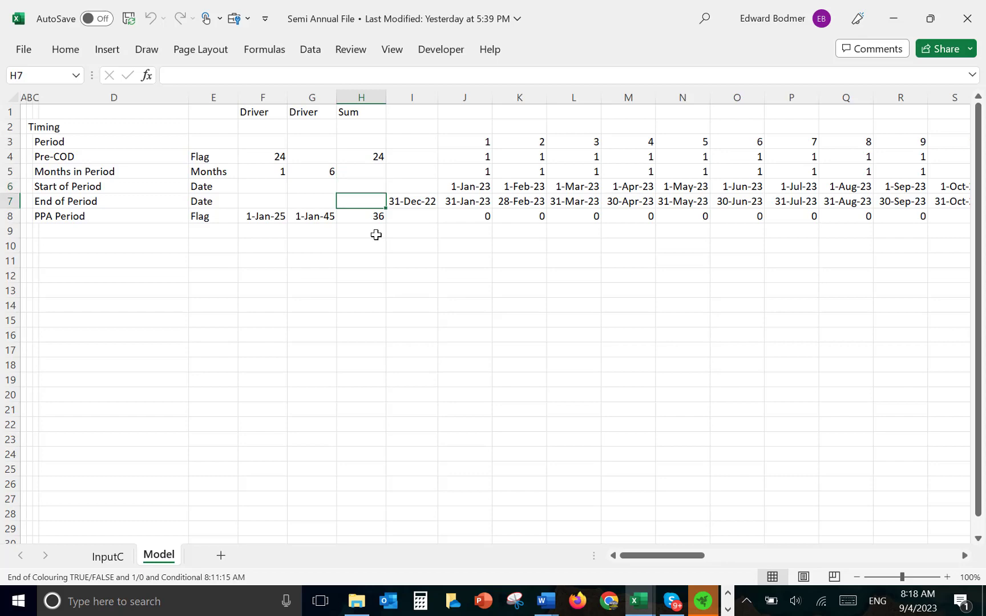
key(Right)
key(Right)
key(Right)
key(Right)
key(Right)
key(Right)
key(Right)
key(Right)
key(Right)
key(Right)
key(Right)
key(Right)
key(Right)
key(Right)
key(Right)
key(Right)
key(Right)
key(Right)
key(Right)
key(Right)
key(Right)
key(Right)
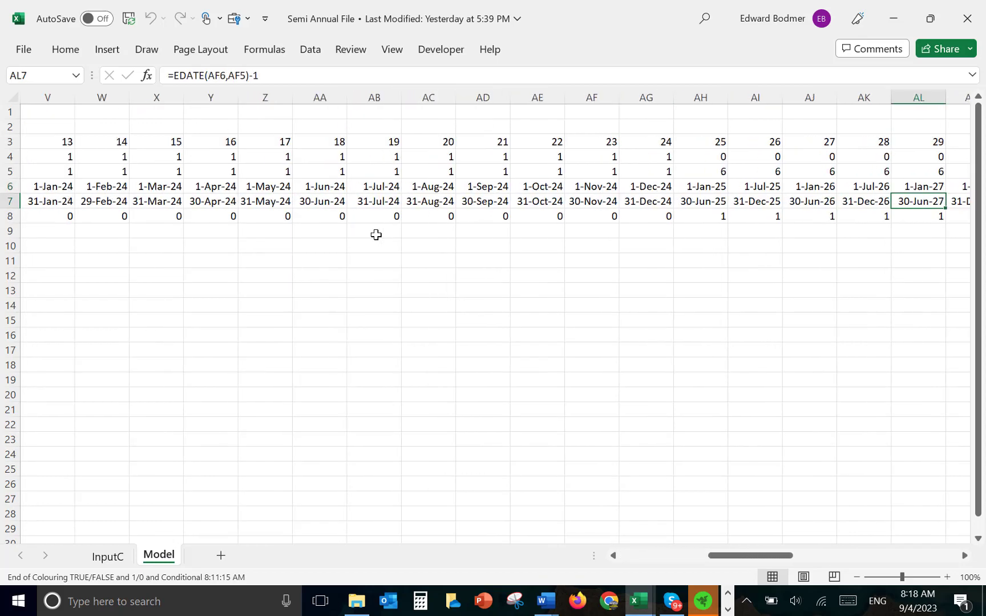
key(Right)
key(Right)
key(Right)
key(Right)
key(Right)
key(Right)
key(Right)
key(Right)
key(Right)
key(Right)
key(Right)
key(Right)
key(Right)
key(Right)
key(Right)
key(Right)
key(Right)
key(Right)
key(Right)
key(Right)
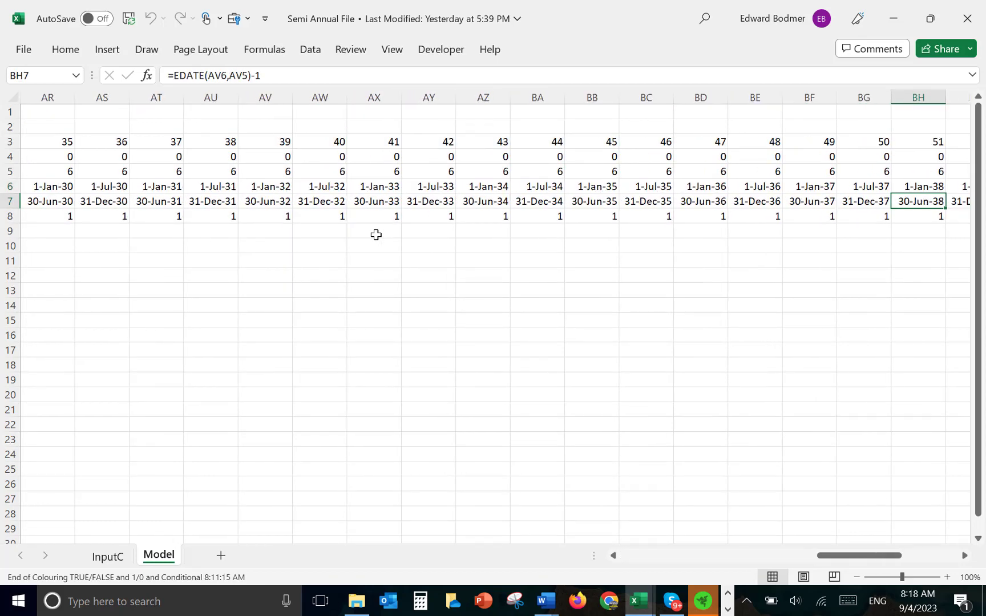
key(Left)
key(Left)
key(Left)
key(Left)
key(Left)
key(Left)
key(Left)
key(Left)
key(Left)
key(Left)
key(Left)
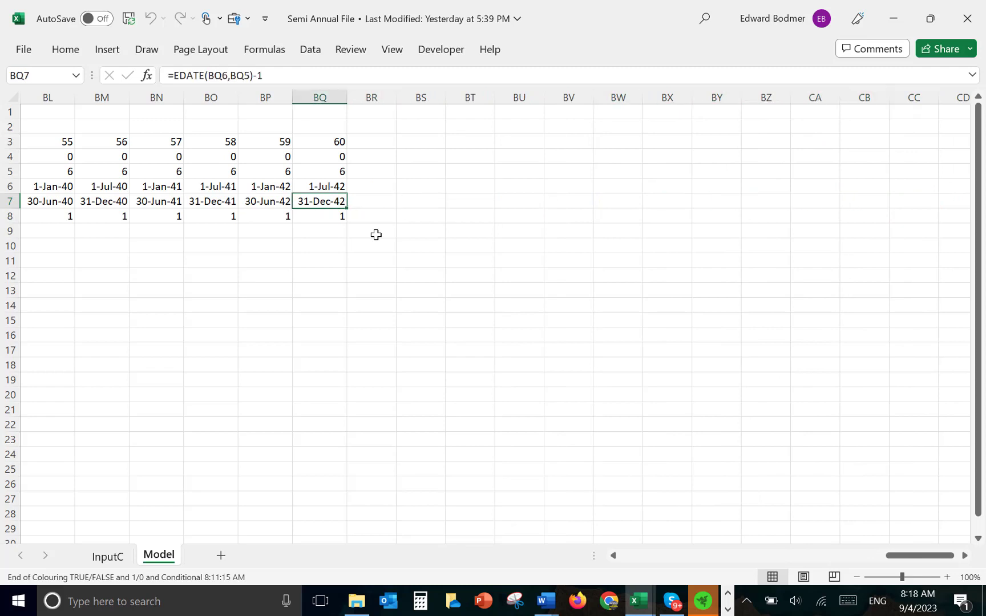
Extend the timeline by filling the whole column BQ across to column CW on the Model sheet.
key(ctrl+space)
key(shift+Right)
key(shift+Right)
key(shift+Right)
key(shift+Right)
key(shift+Right)
key(shift+Right)
key(shift+Right)
key(shift+Right)
key(shift+Right)
key(shift+Right)
key(shift+Right)
key(shift+Right)
key(shift+Right)
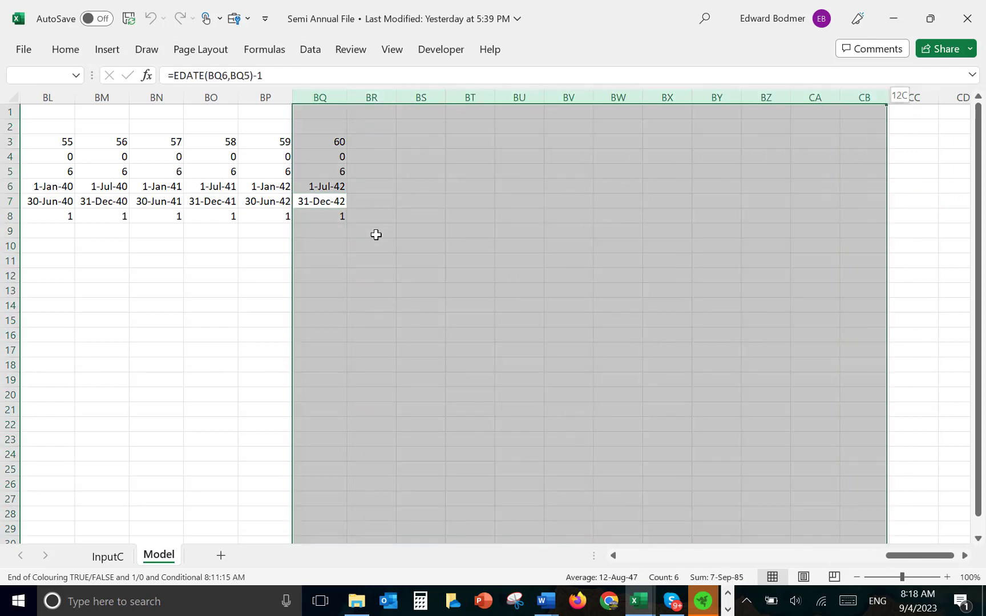
key(shift+Right)
key(shift+Right)
key(shift+Right)
key(shift+Right)
key(shift+Right)
key(shift+Right)
key(shift+Right)
key(shift+Right)
key(shift+Right)
key(shift+Right)
key(shift+Right)
key(shift+Right)
key(shift+Right)
key(shift+Right)
key(shift+Right)
key(shift+Right)
key(shift+Right)
key(shift+Right)
key(shift+Right)
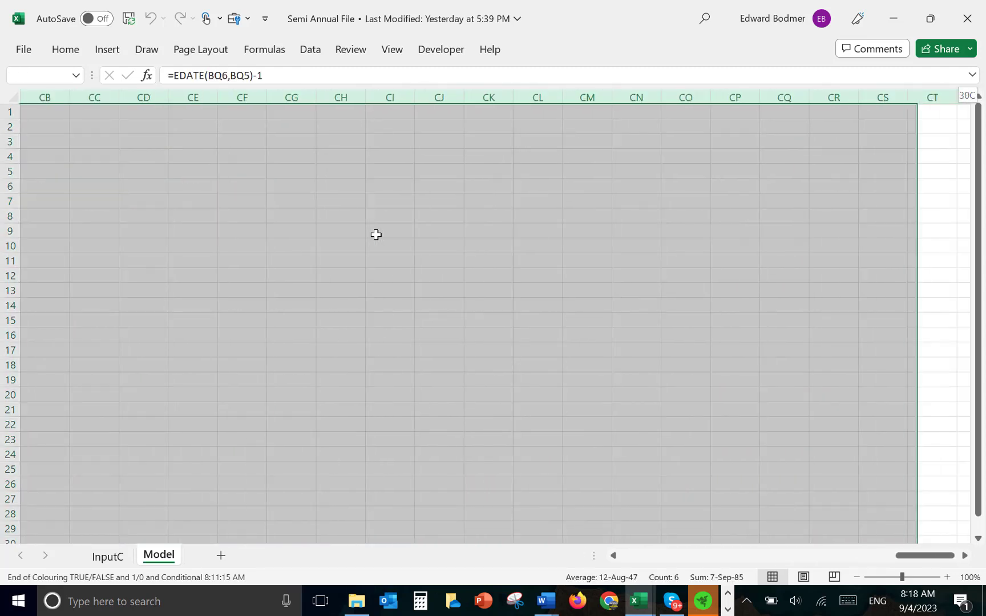
key(ctrl+r)
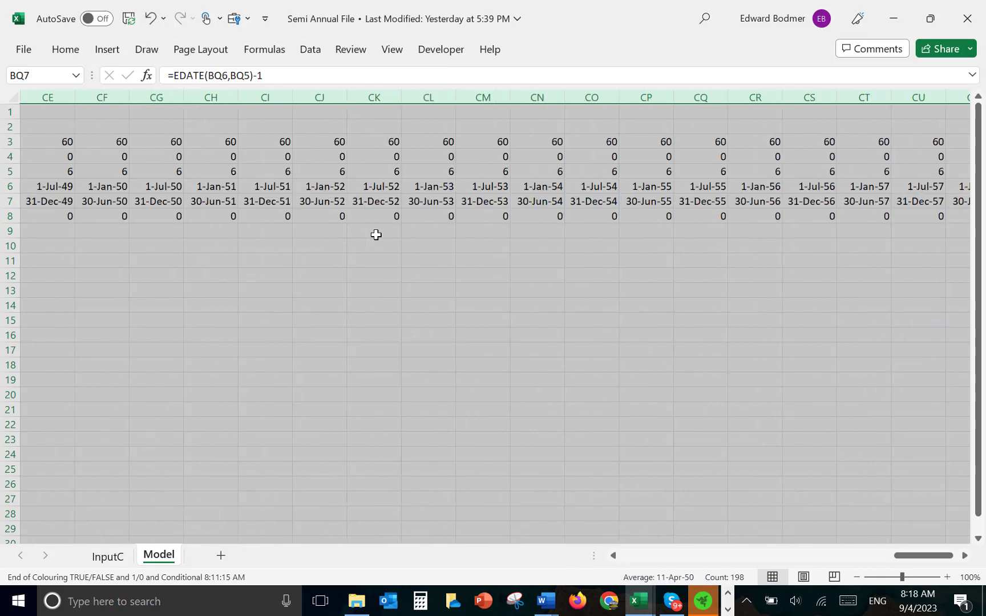
Refill the Period row from J3 as a linear series with step value 1 and stop value 150.
key(Right)
key(Left)
key(Left)
key(Up)
key(Up)
key(Up)
key(Up)
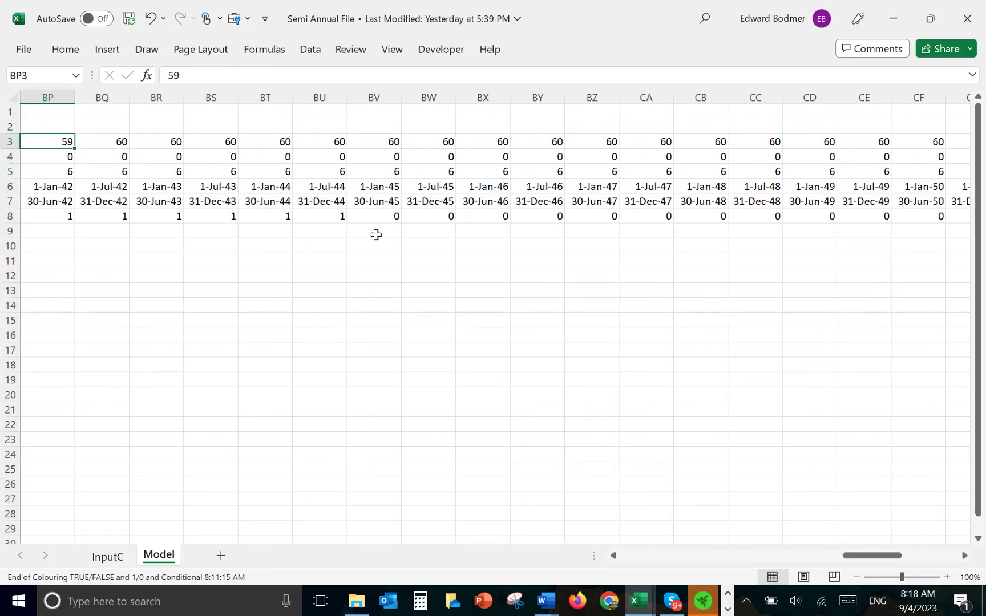
key(ctrl+Left)
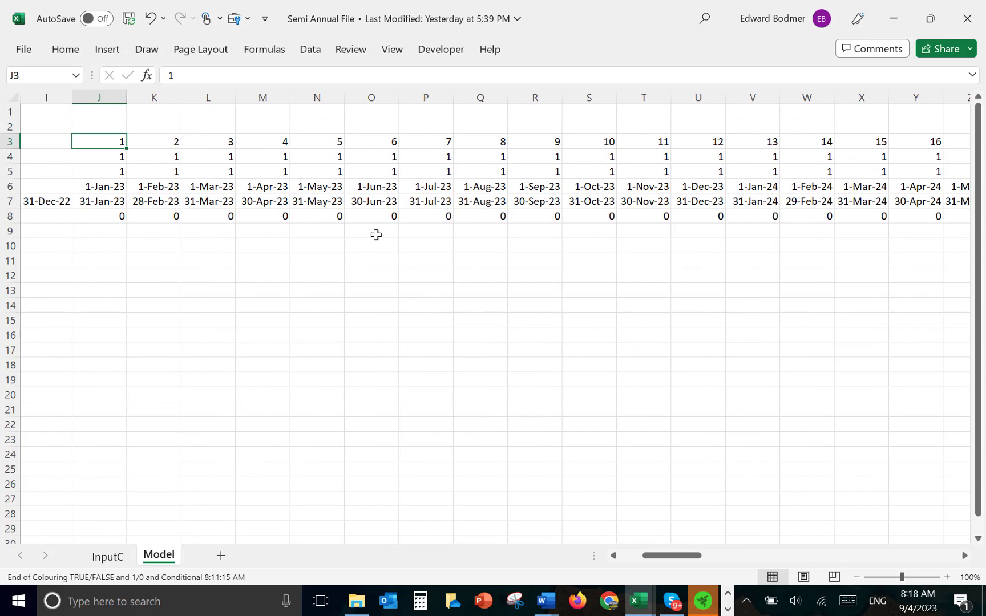
key(Home)
key(Right)
key(Right)
key(Right)
key(Right)
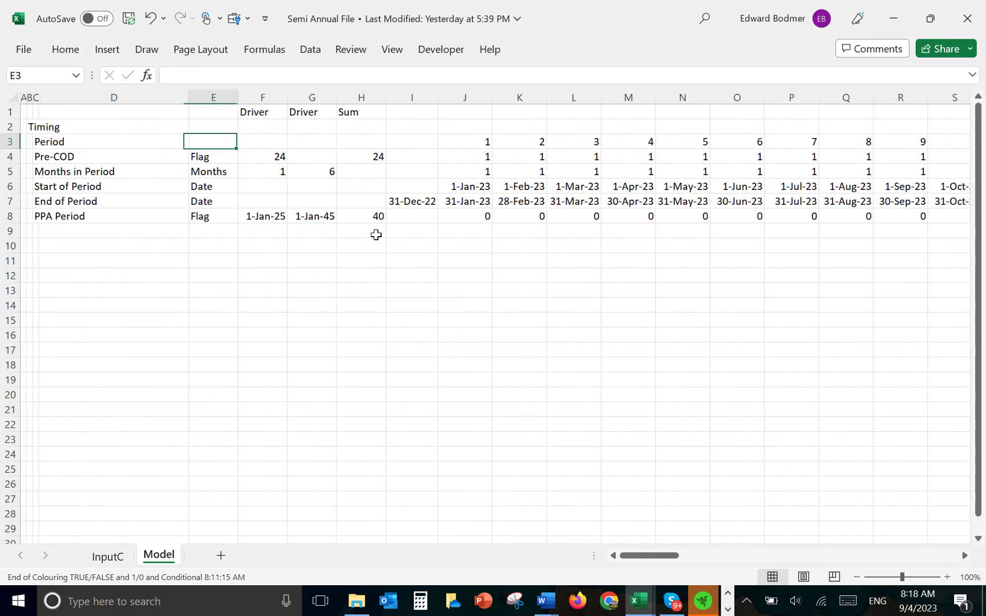
key(Right)
key(Right)
key(Right)
key(Right)
key(Right)
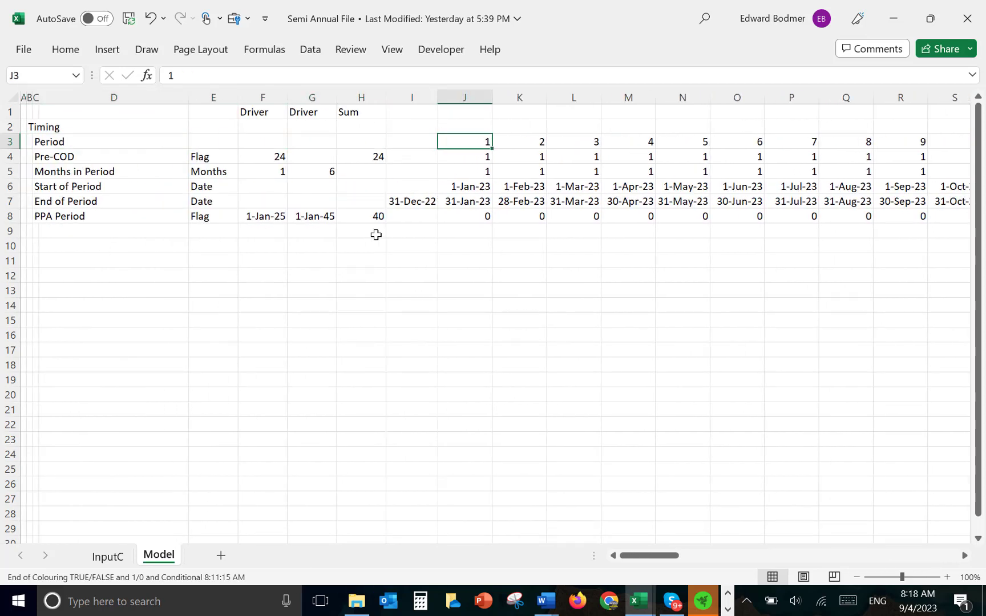
key(alt+e)
key(i)
key(s)
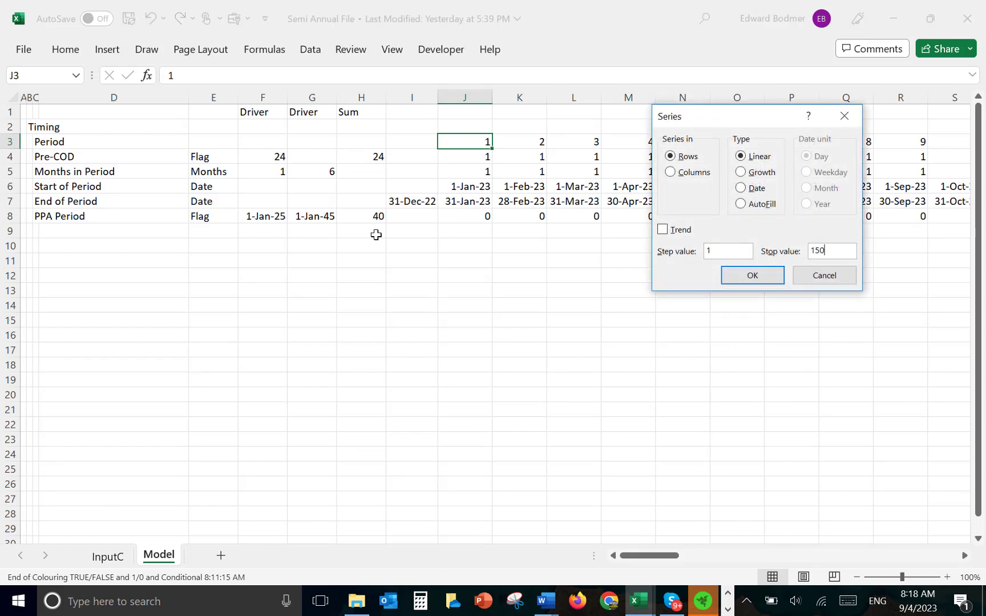
key(Return)
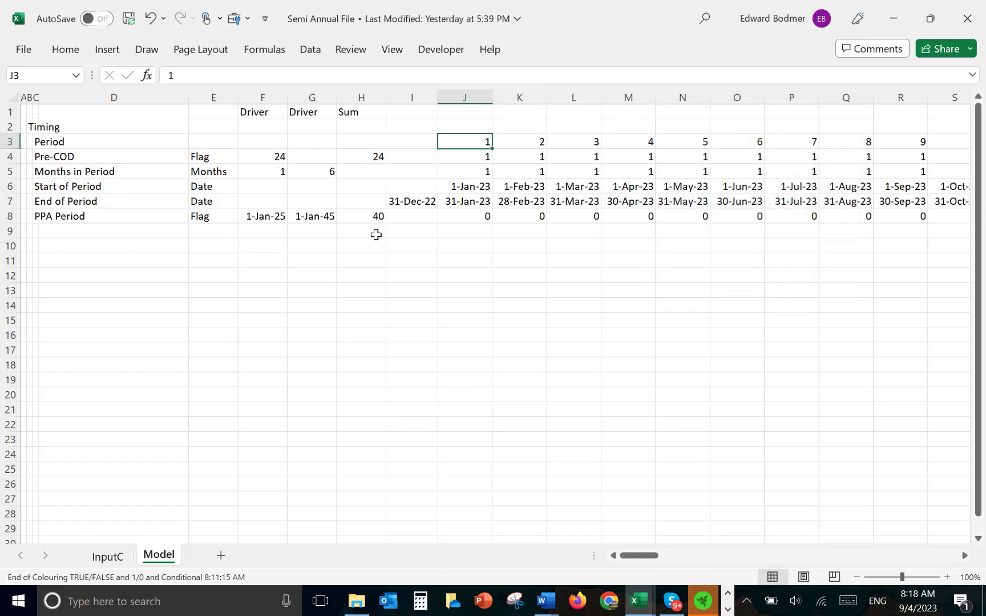
Fill the formulas in CW4:CW8 across to the last numbered period, 150, in column FC.
key(ctrl+Right)
key(Left)
key(Left)
key(Left)
key(Left)
key(Left)
key(Left)
key(Left)
key(Left)
key(Left)
key(Left)
key(Left)
key(Left)
key(Left)
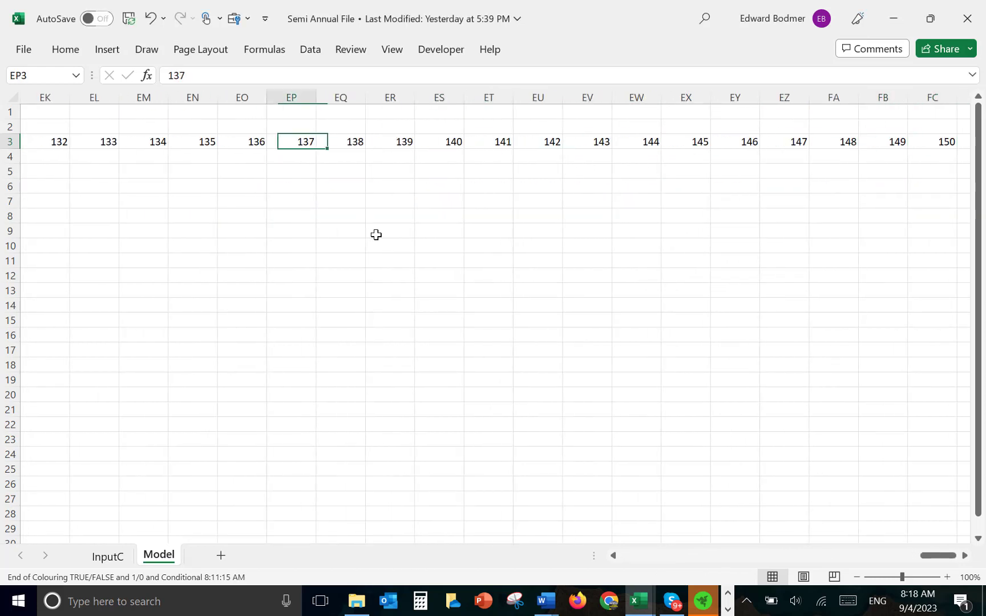
key(Left)
key(Left)
key(Left)
key(Left)
key(Left)
key(Left)
key(Left)
key(Left)
key(Left)
key(Left)
key(Left)
key(Left)
key(Left)
key(Left)
key(Left)
key(Left)
key(Left)
key(Left)
key(Left)
key(Left)
key(Down)
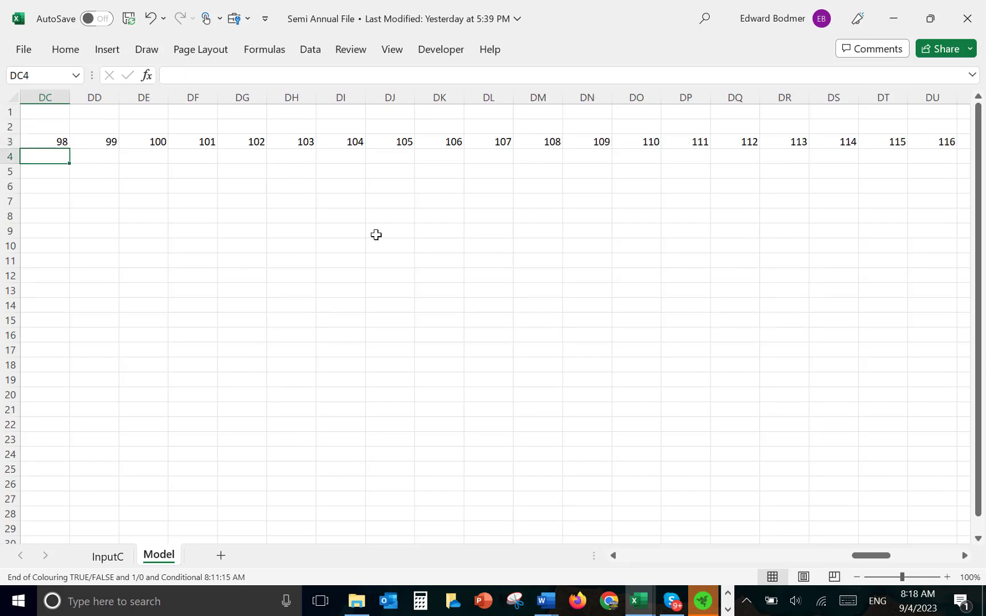
key(ctrl+Left)
key(shift+Down)
key(shift+Down)
key(shift+Down)
key(shift+Down)
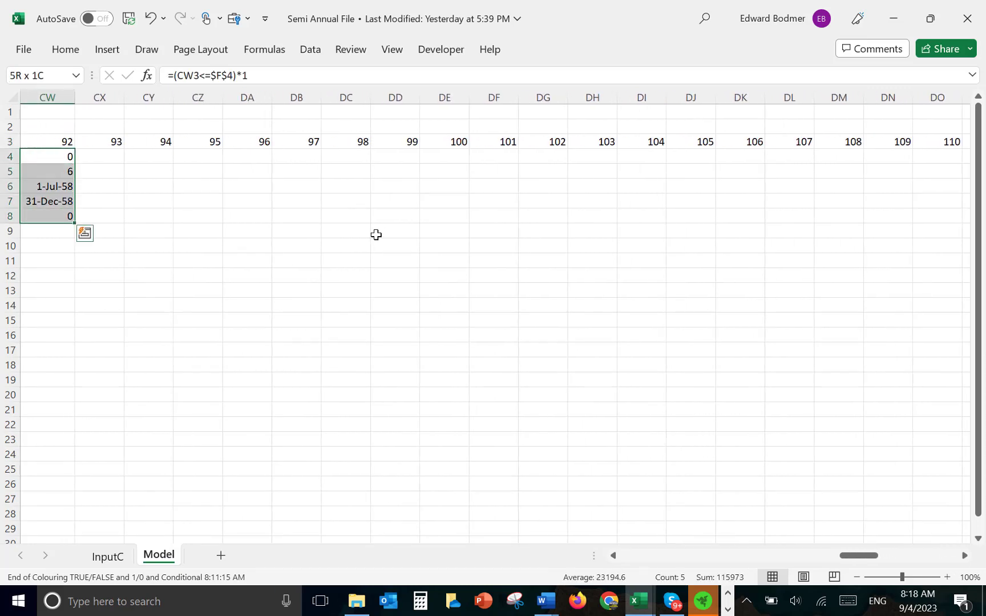
key(ctrl+shift+r)
Widen the timeline columns from CV through FC enough to fit the full end-of-period dates.
key(Left)
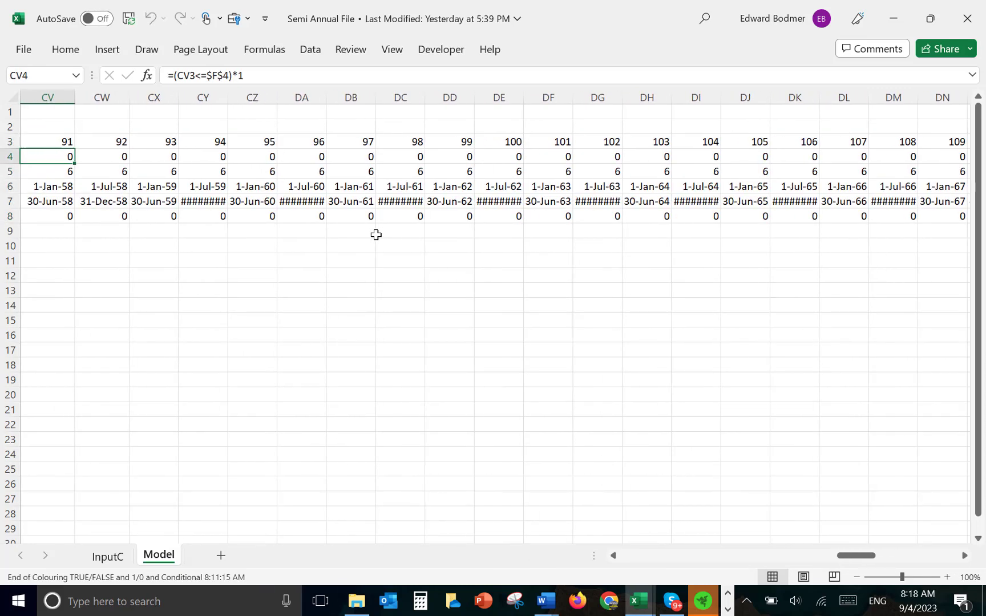
key(Left)
key(Right)
key(Down)
key(Down)
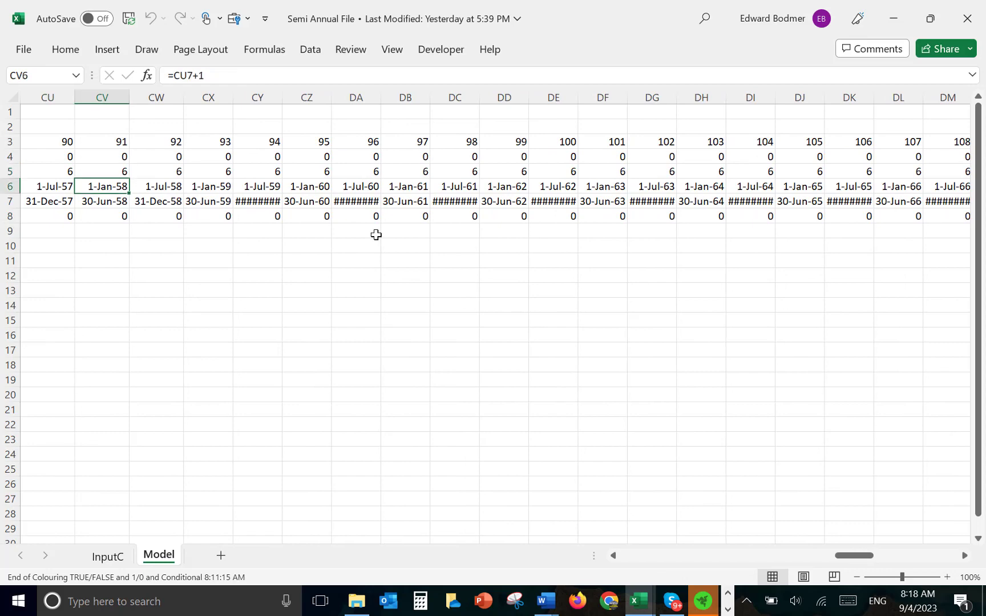
key(ctrl+shift+Right)
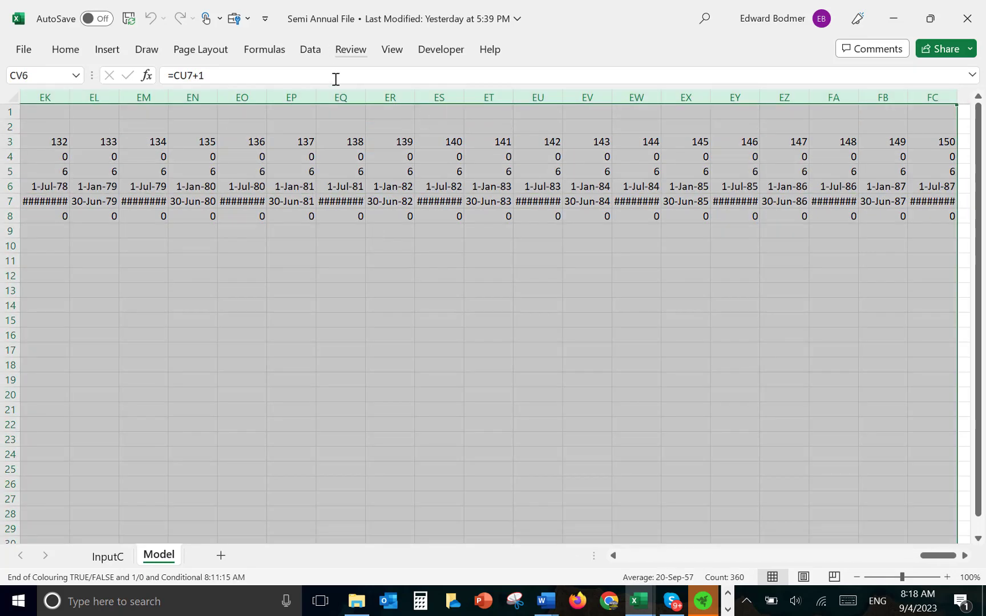
drag(360, 97, 373, 94)
Freeze the panes at cell I9, locking the Timing rows 1 to 8 and columns A to H.
key(Left)
key(Left)
key(Left)
key(Left)
key(Left)
key(Left)
key(Left)
key(Left)
key(Left)
key(Left)
key(Left)
key(Left)
key(Left)
key(Left)
key(Left)
key(Left)
key(Left)
key(Left)
key(Left)
key(Left)
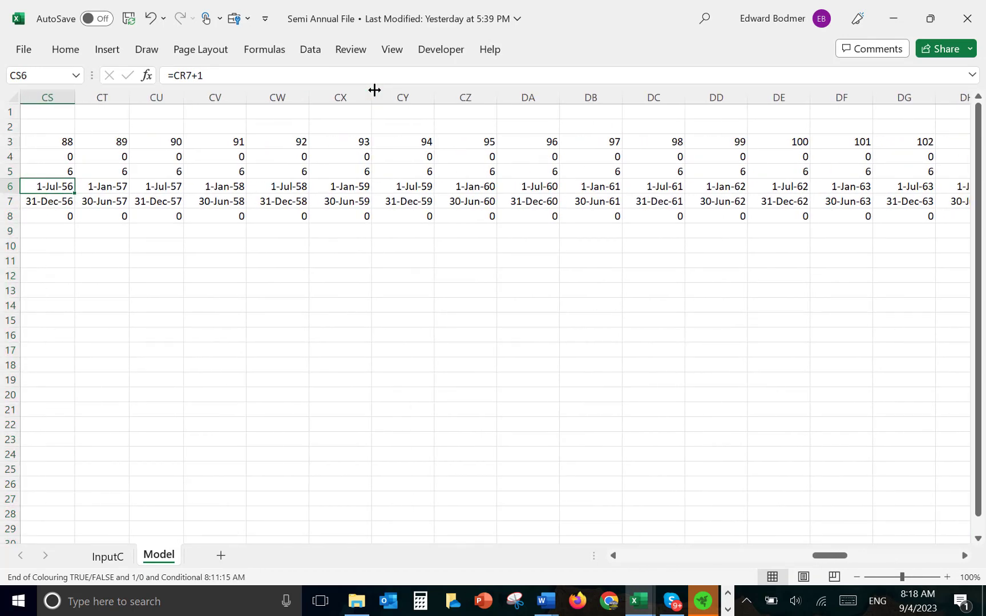
key(ctrl+Left)
key(Home)
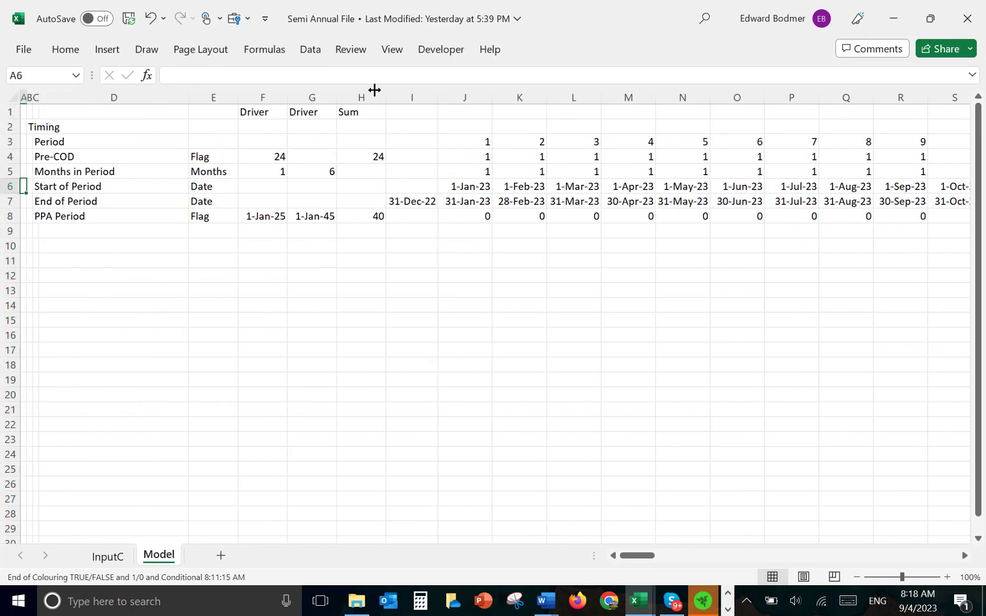
key(Down)
key(Down)
key(Down)
key(Down)
key(Right)
key(Right)
key(Up)
key(Right)
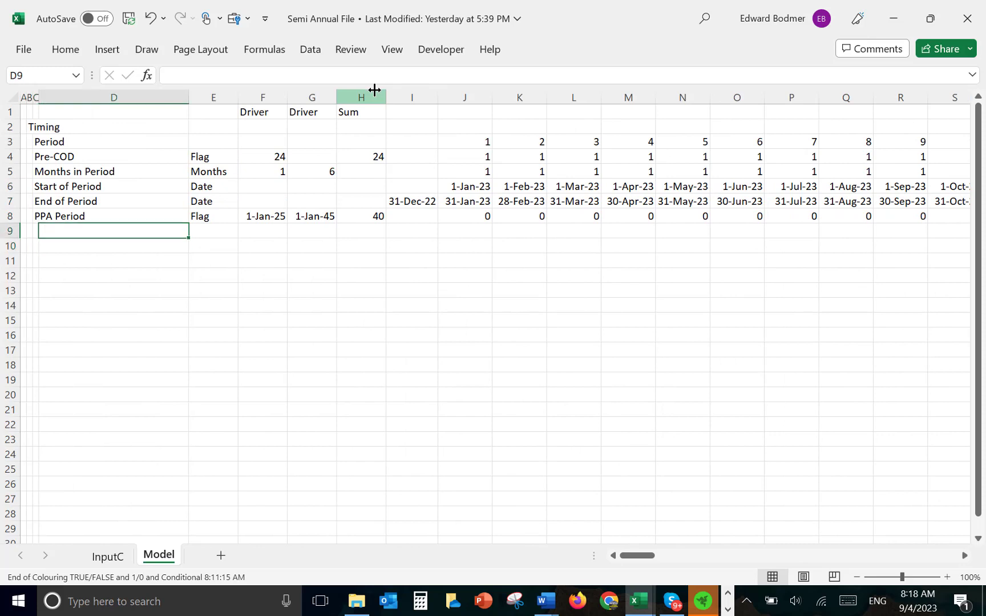
key(Right)
key(Right)
key(Right)
key(Right)
key(Right)
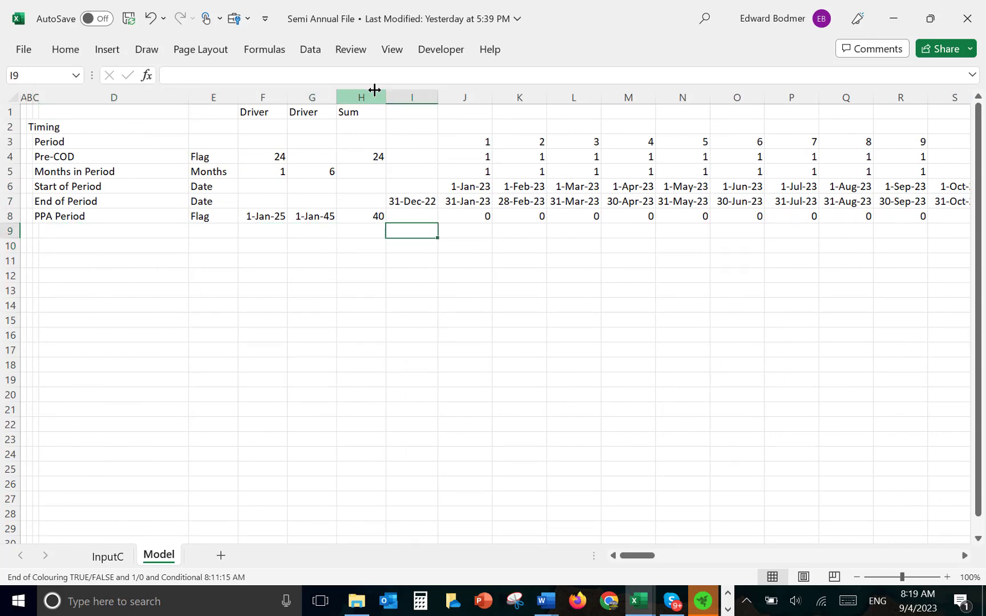
key(alt+w)
key(f)
key(f)
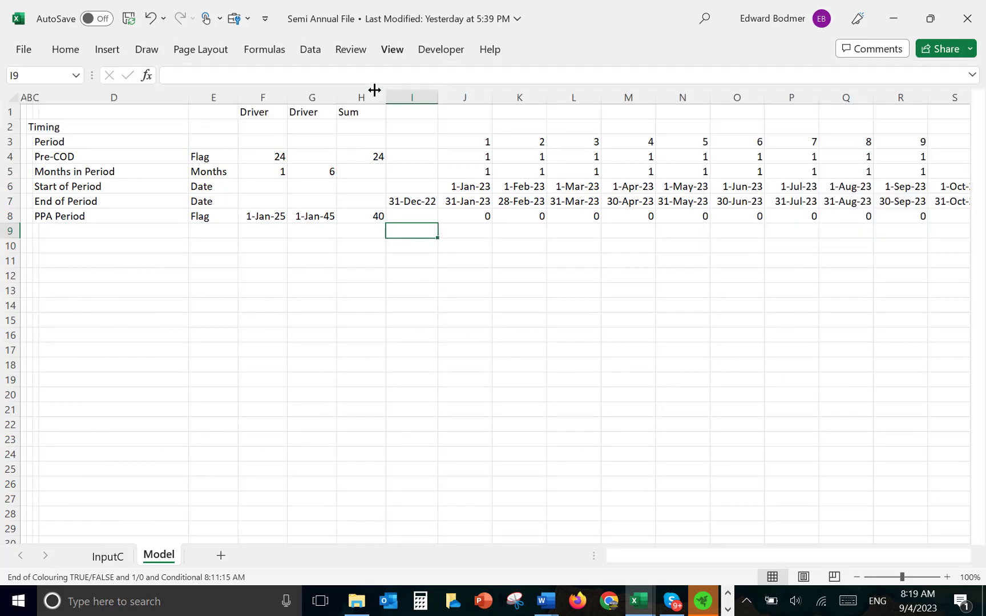
Enter the section heading "Cap Exp" in B10, below the Timing section.
key(Left)
key(Left)
key(Down)
key(Left)
key(Left)
key(Left)
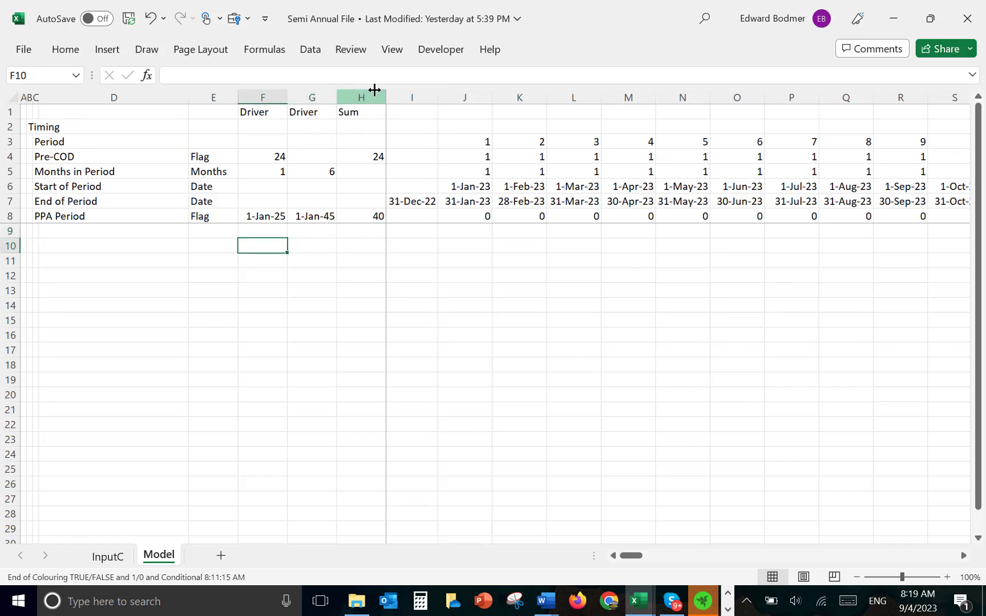
key(Left)
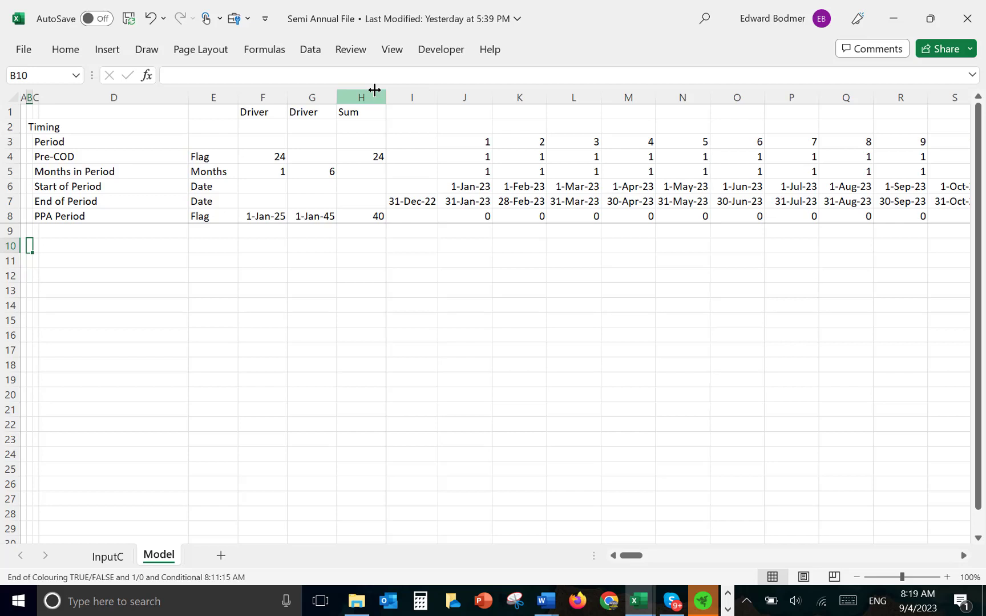
text(Cap)
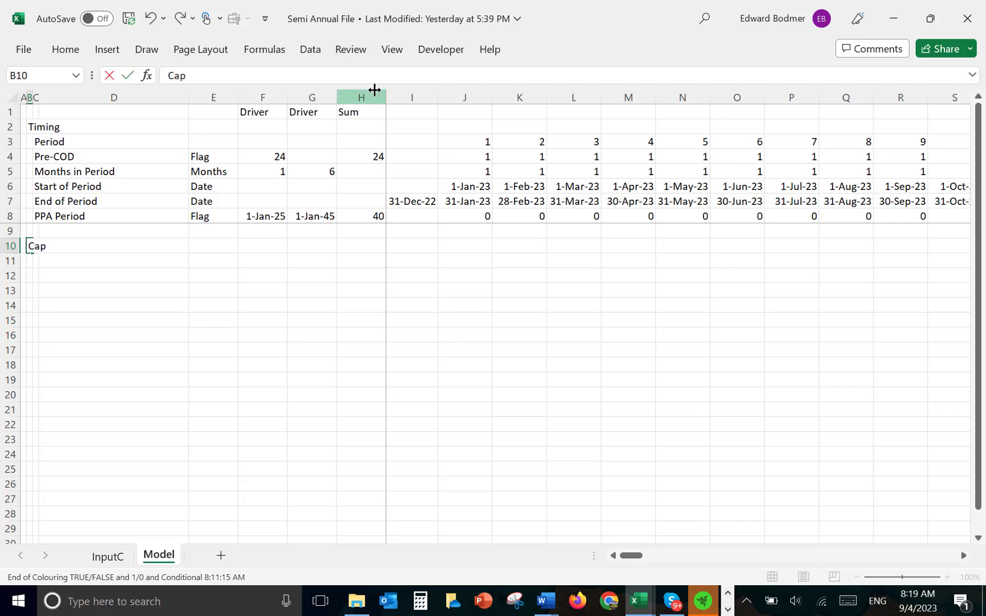
text( E xp)
key(Return)
Enter the row label "Construction Period" in C11 under the Cap Exp heading and go to its unit cell E11.
key(Right)
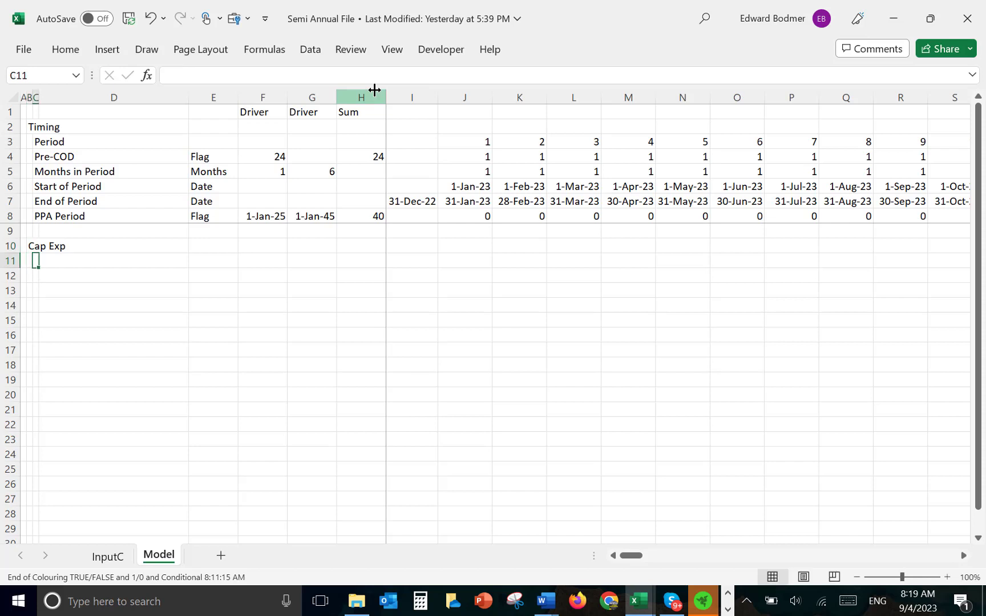
text(Consu)
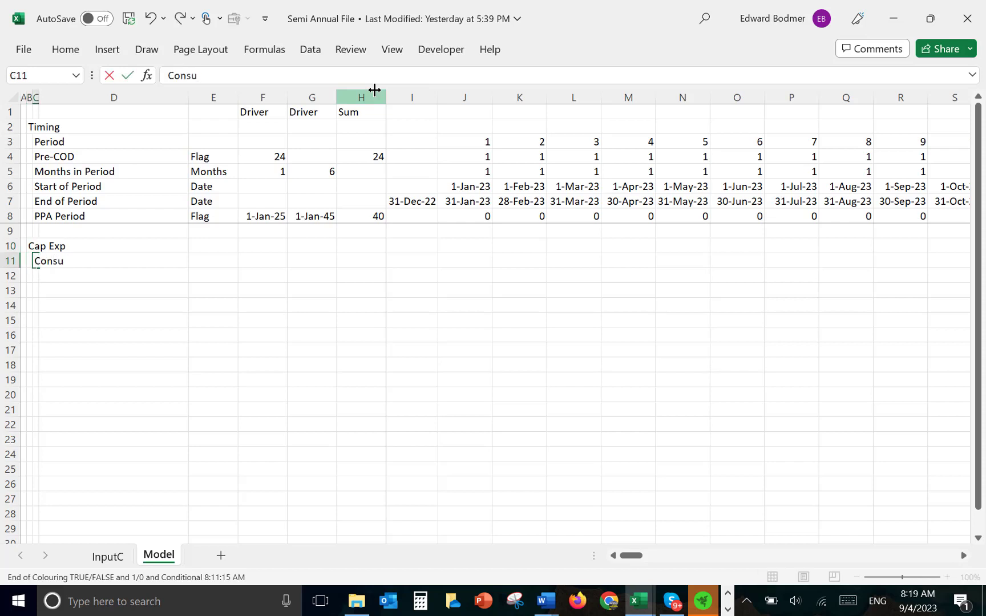
key(BackSpace)
text(truction Period)
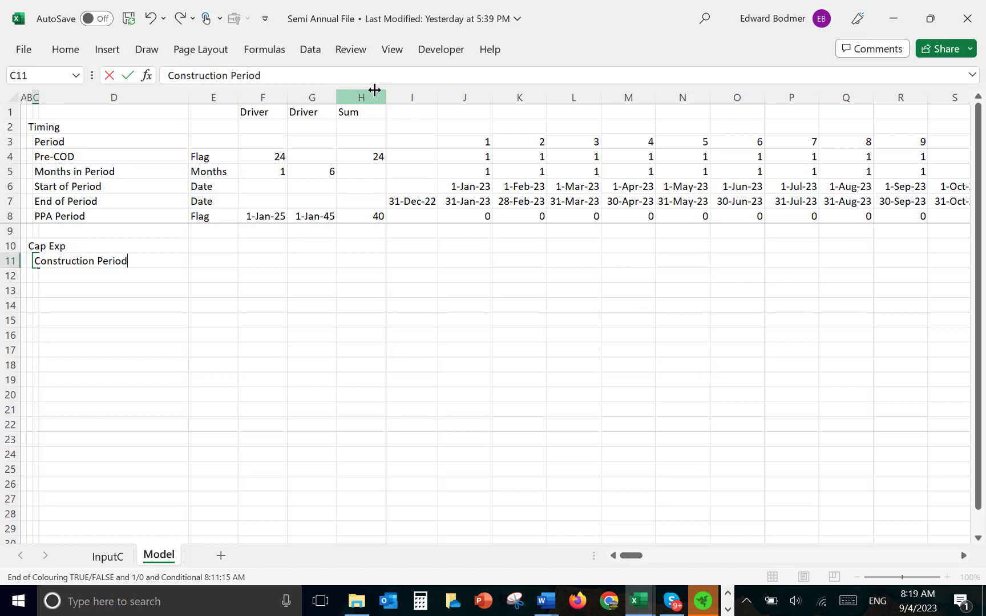
key(Return)
key(Up)
key(Right)
key(Right)
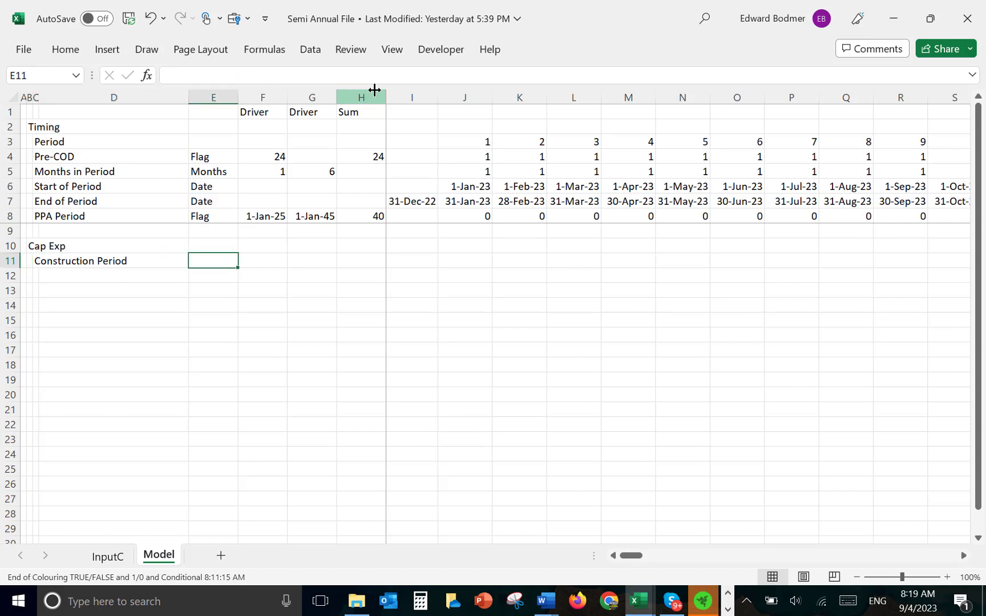
Enter "Period" as the unit of the Construction Period row in E11.
text(Period)
key(Return)
key(Up)
key(Right)
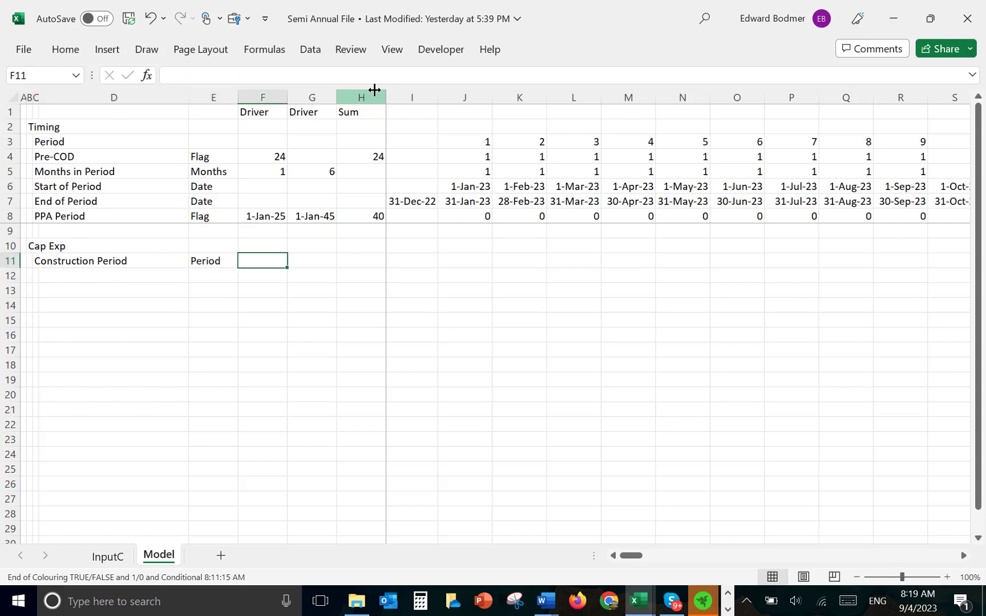
key(Right)
key(Right)
key(Right)
key(Right)
text(=)
key(Left)
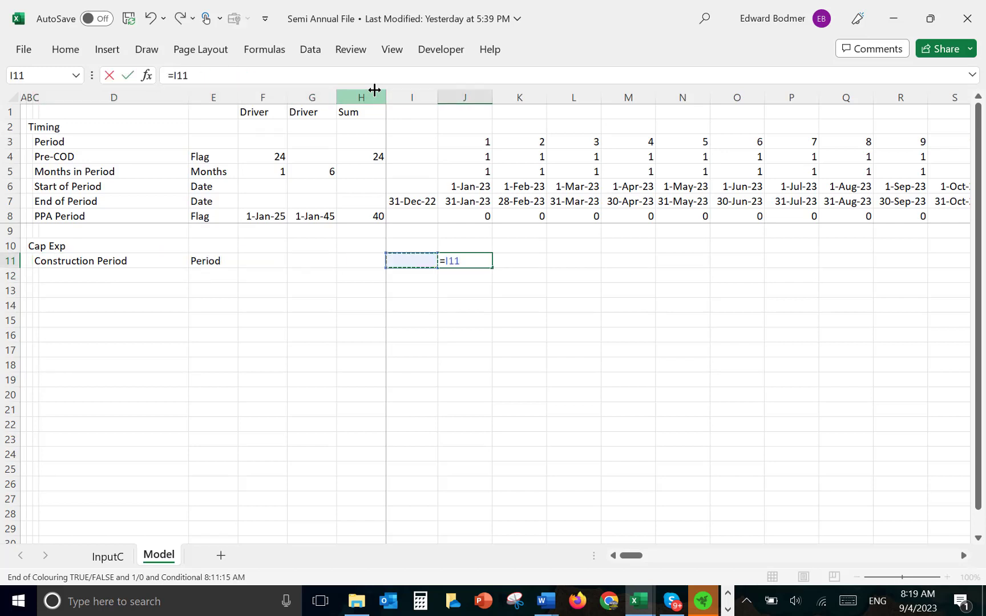
text(+)
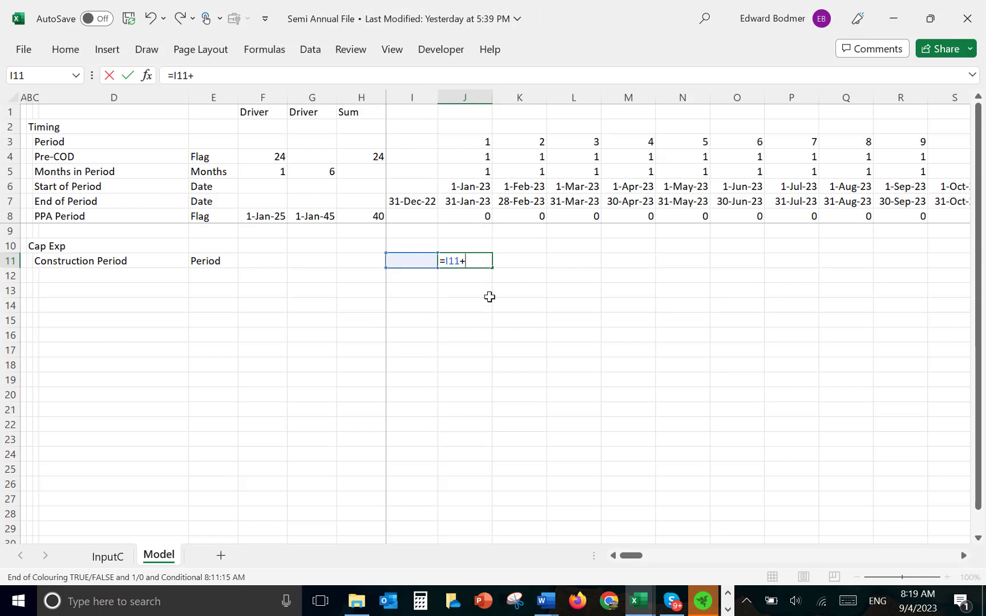
key(BackSpace)
key(BackSpace)
key(BackSpace)
key(BackSpace)
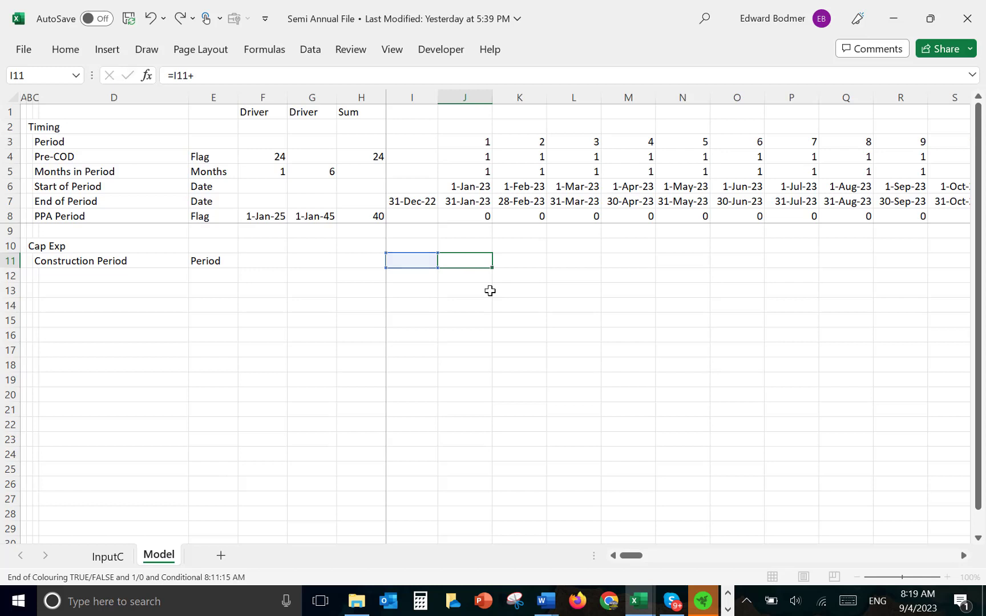
key(Escape)
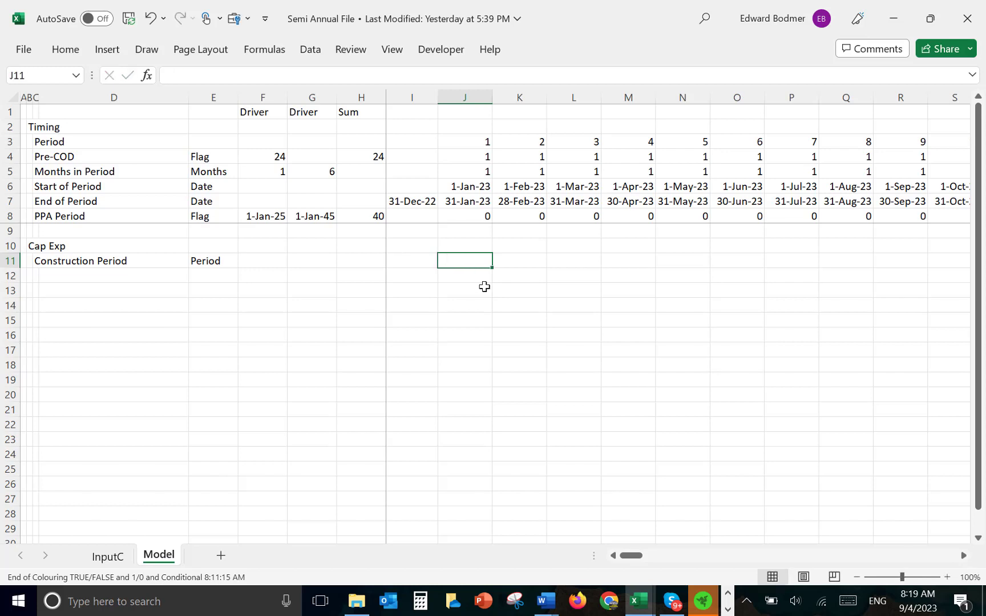
text(=)
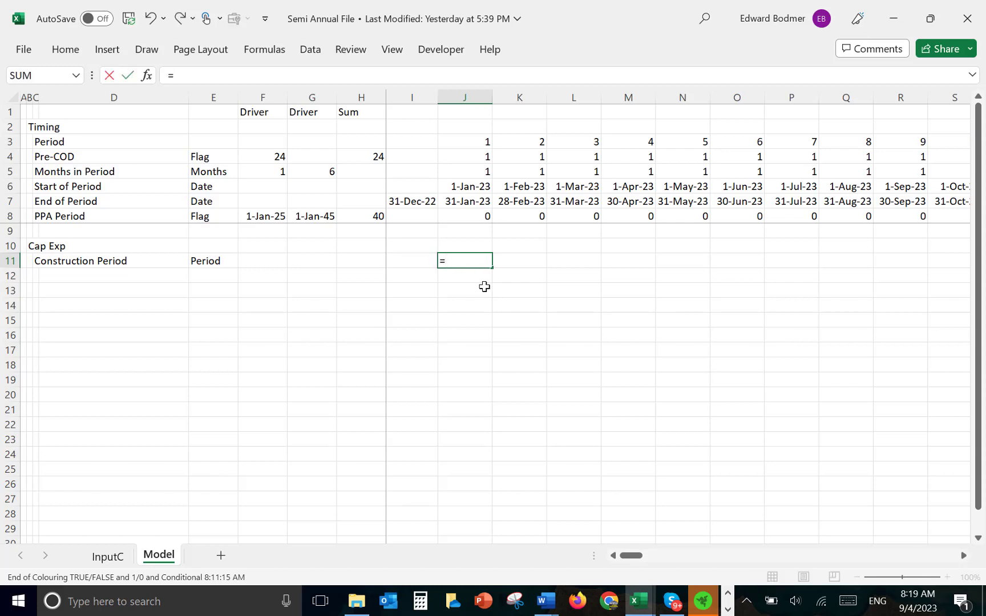
key(Up)
key(Up)
key(Up)
key(Up)
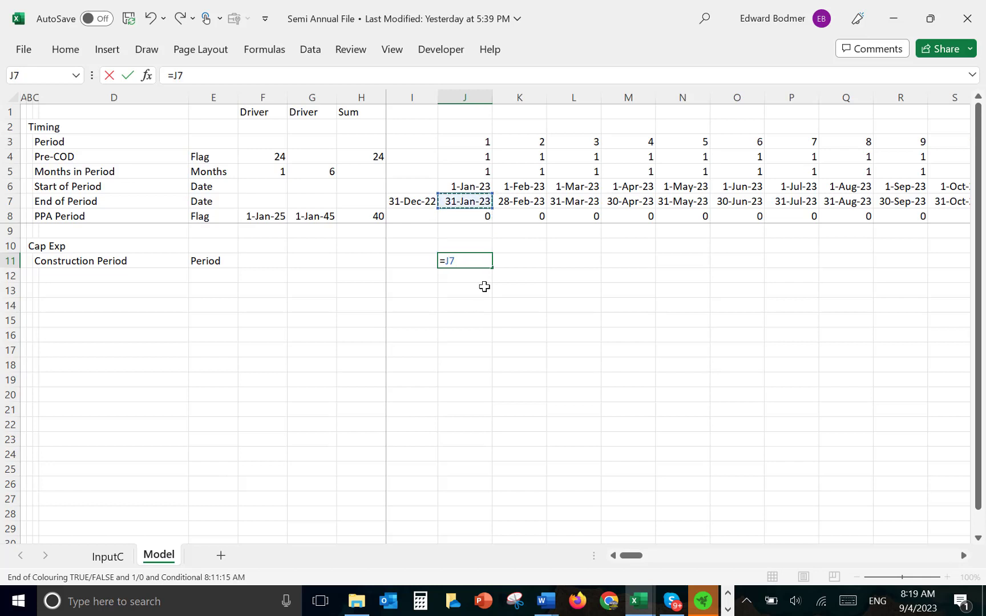
key(Return)
Replace the Construction Period row label in C11 with "Cap Exp".
key(Left)
key(Left)
key(Left)
key(Left)
key(Left)
key(Left)
key(Left)
key(Left)
key(Left)
key(Up)
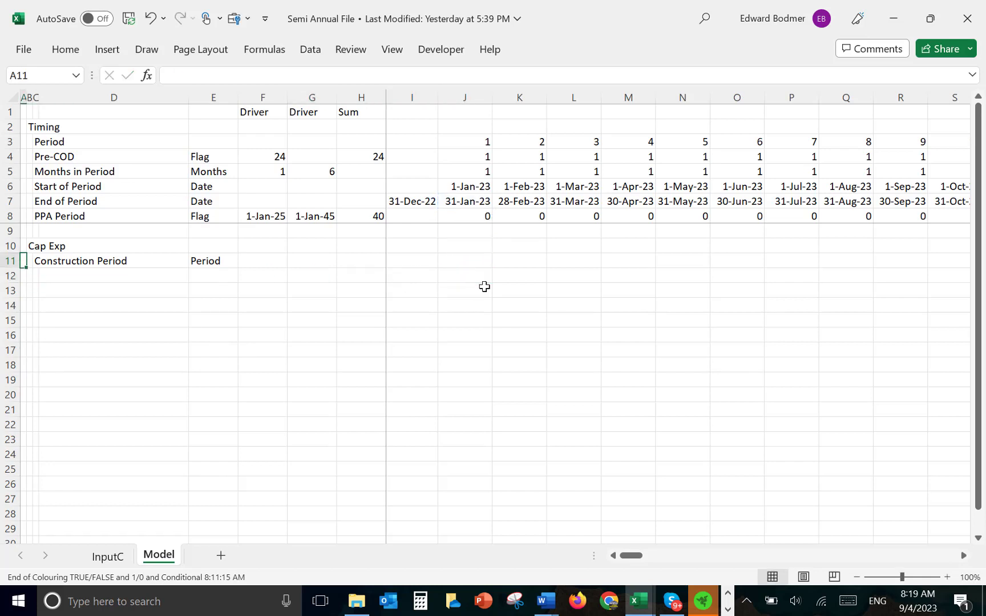
key(Right)
key(Right)
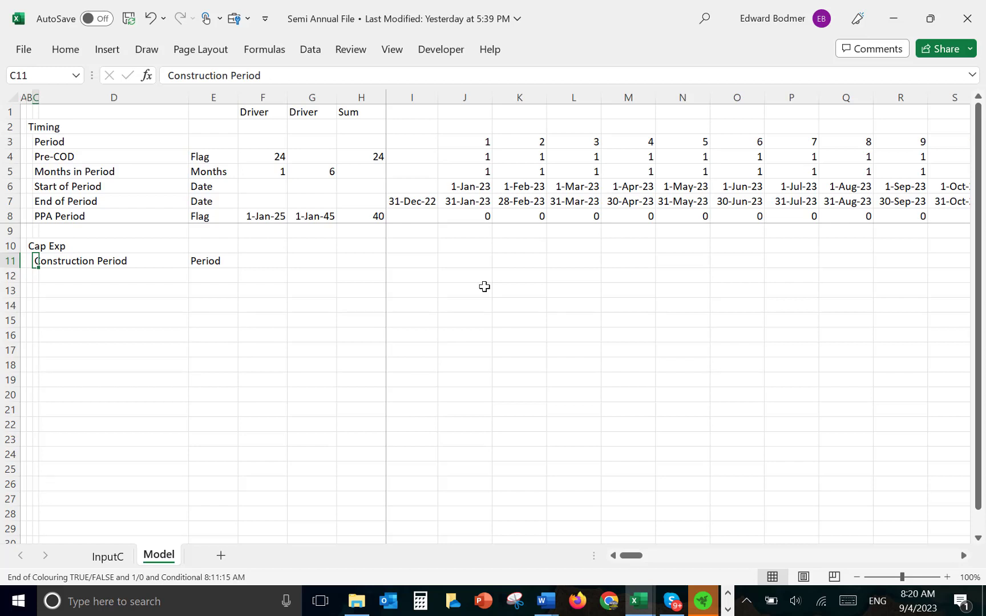
text(Cap)
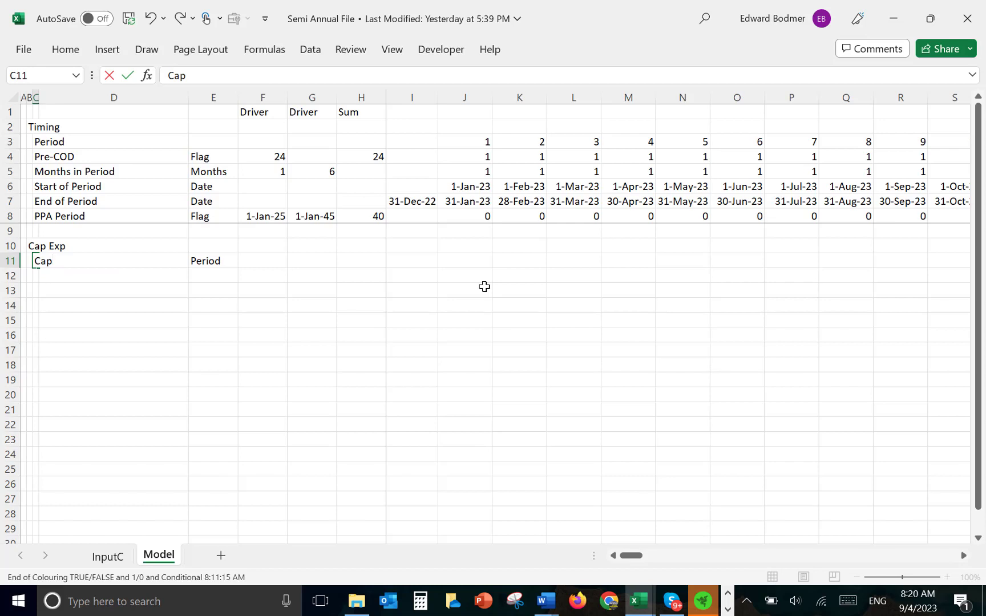
text( Exp)
key(Return)
key(Up)
Set the Cap Exp row's unit in E11 to "Euro" and go to its first timeline cell J11.
key(Right)
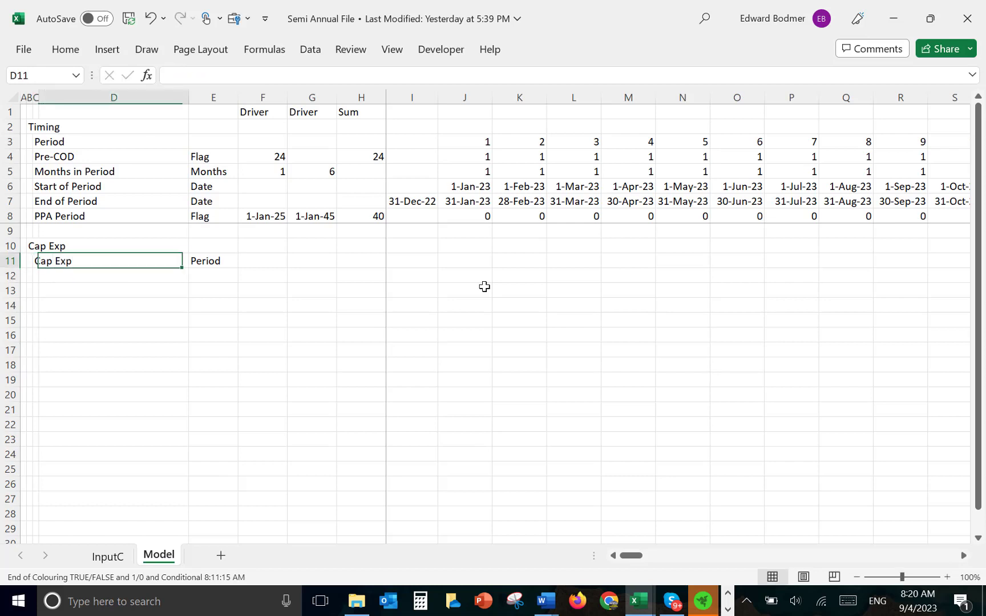
key(Right)
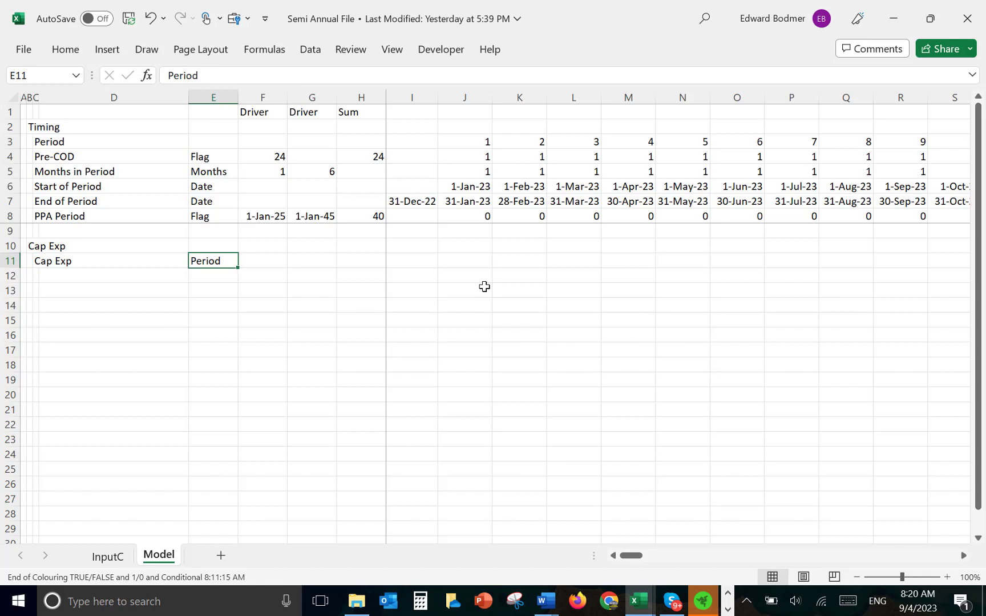
text(Eur)
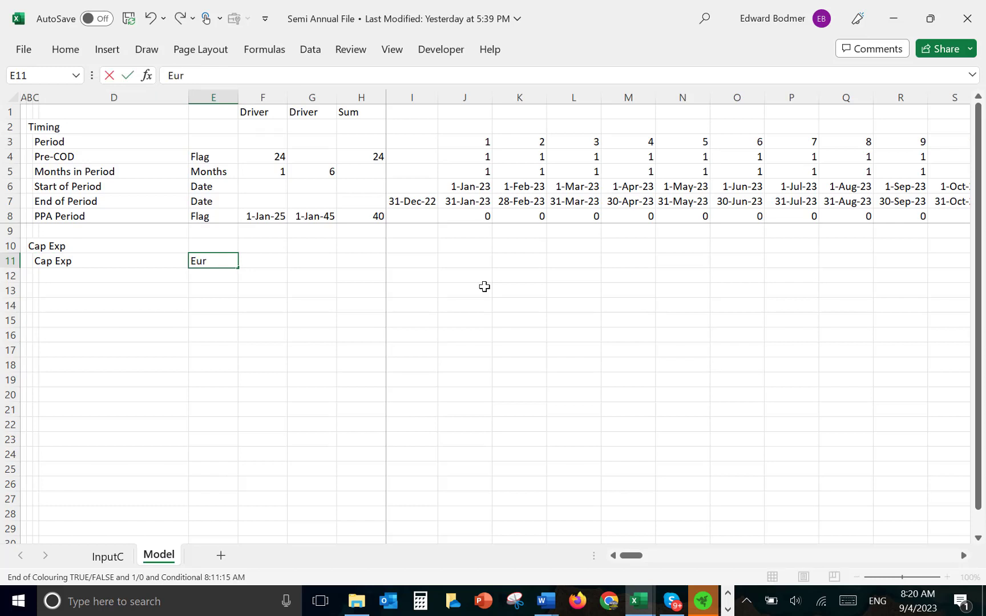
text(o)
key(Return)
key(Up)
key(Right)
key(Right)
key(Right)
key(Right)
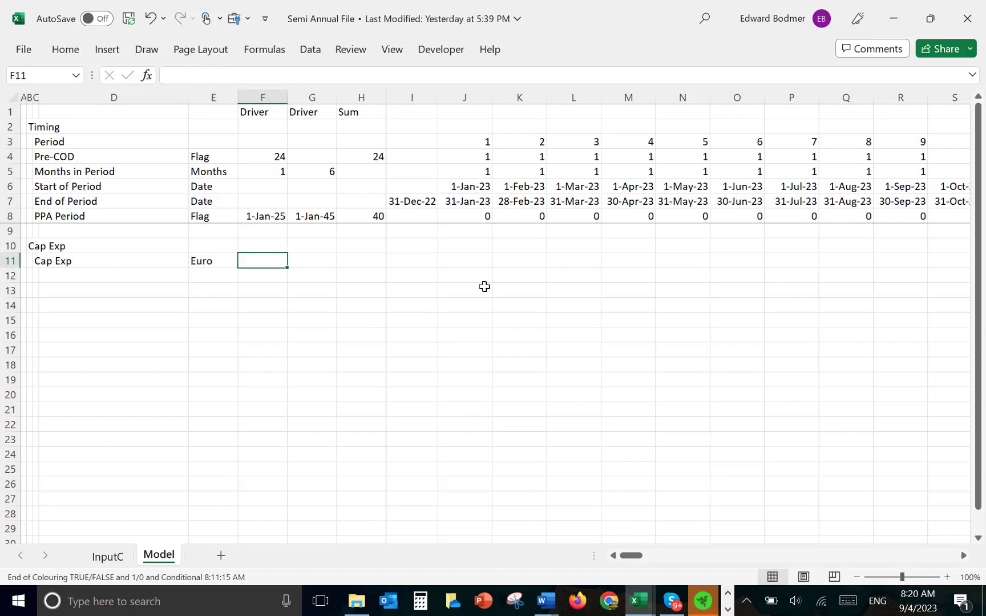
key(Right)
text(=)
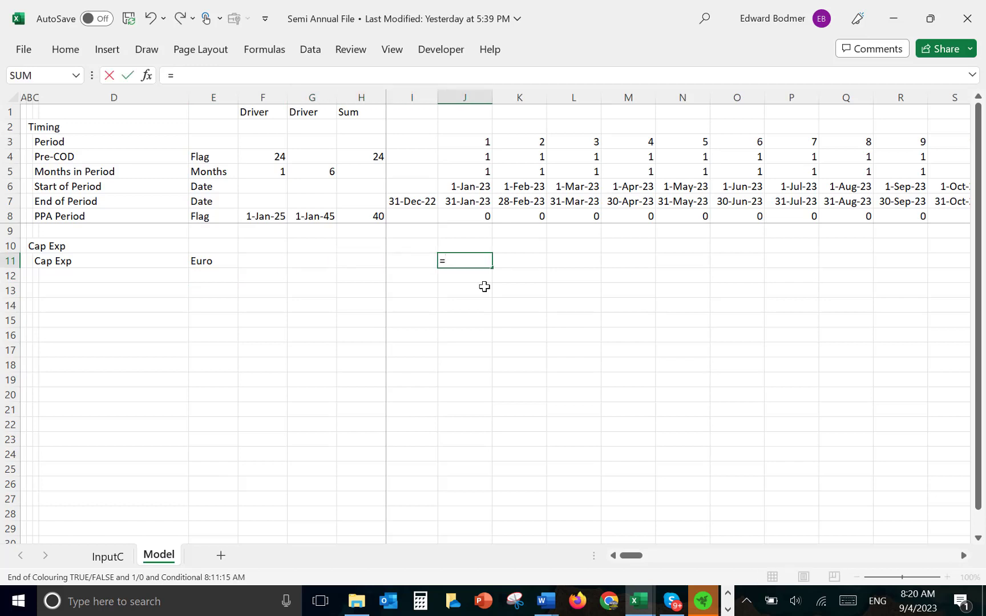
text(loo)
key(Tab)
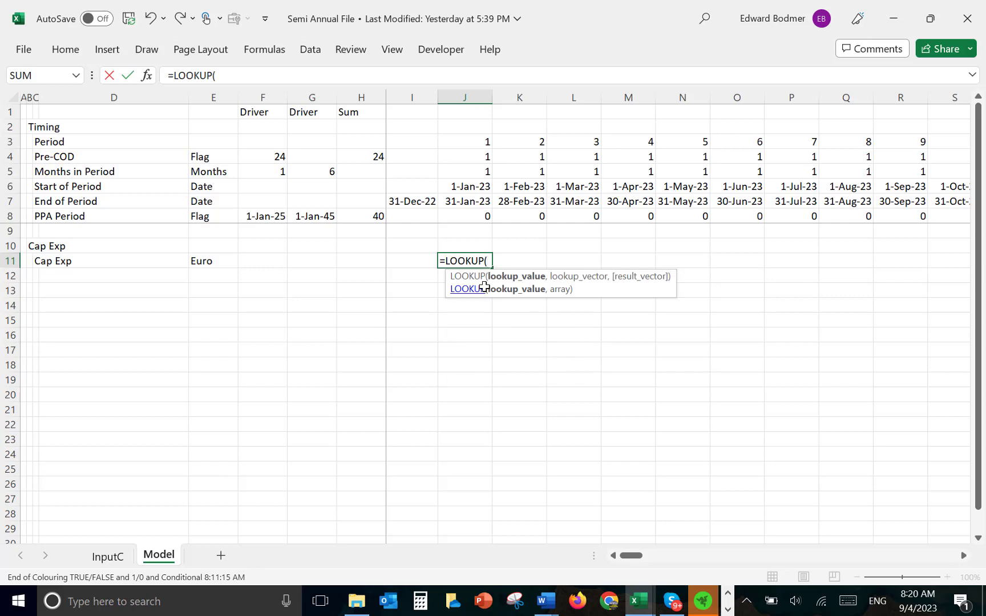
key(Escape)
Enter =XLOOKUP(J3,InputC!17:17,InputC!18:18,0,1) in J11 of the Model sheet and format the cell with thousands separators.
text(=xl)
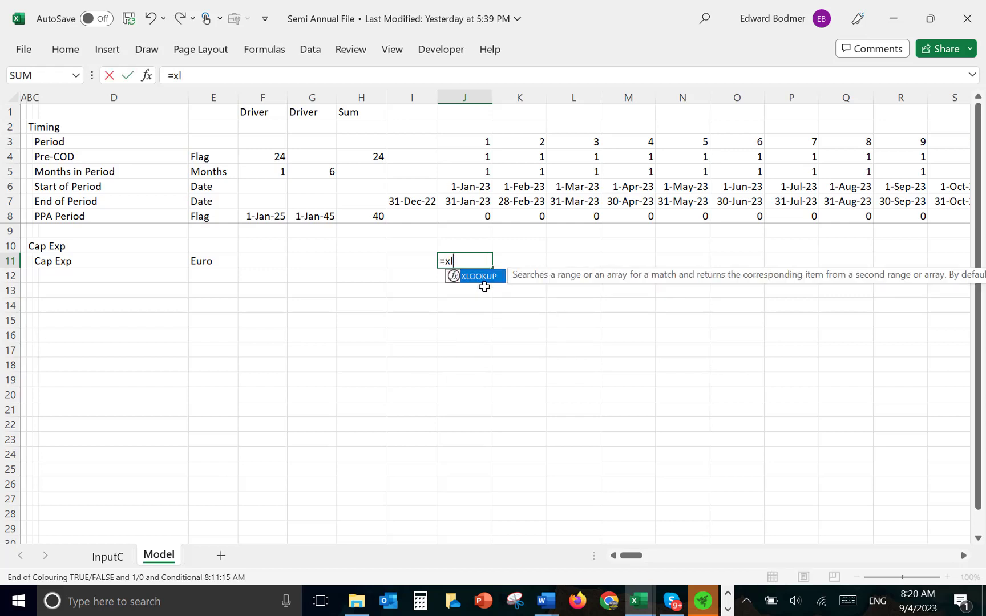
key(Tab)
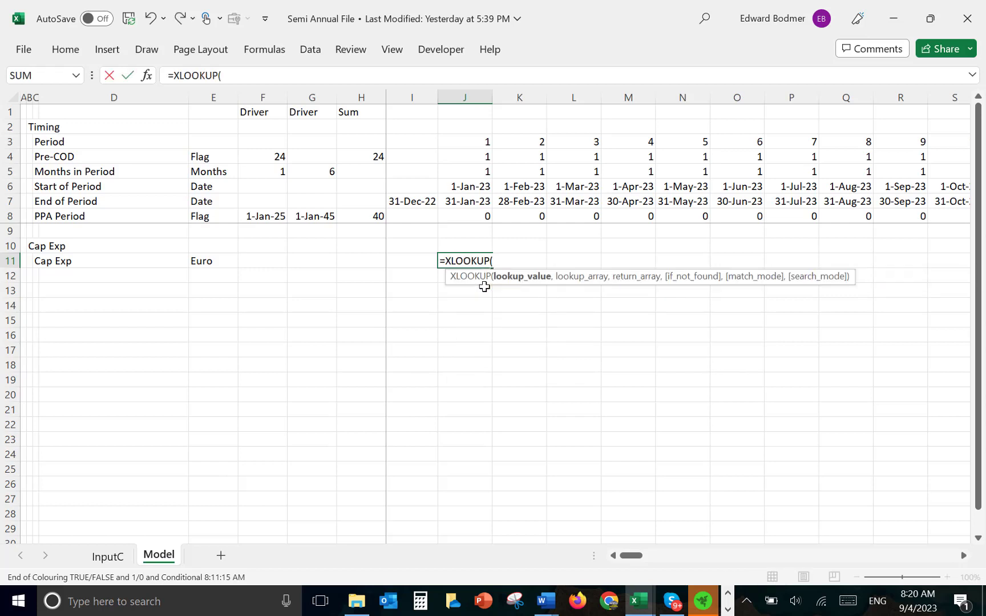
click(487, 140)
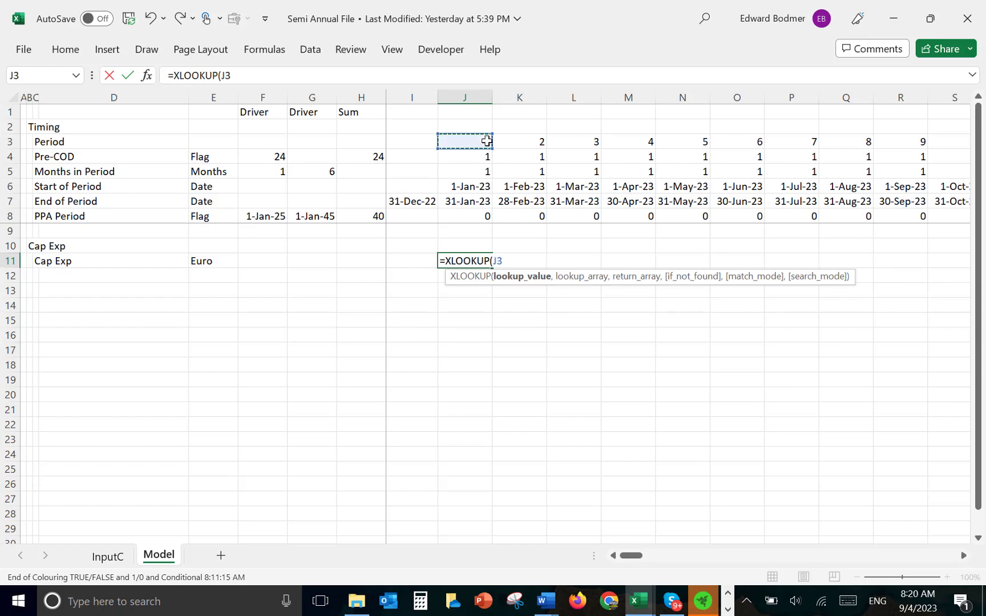
text(,)
key(ctrl+Page_Up)
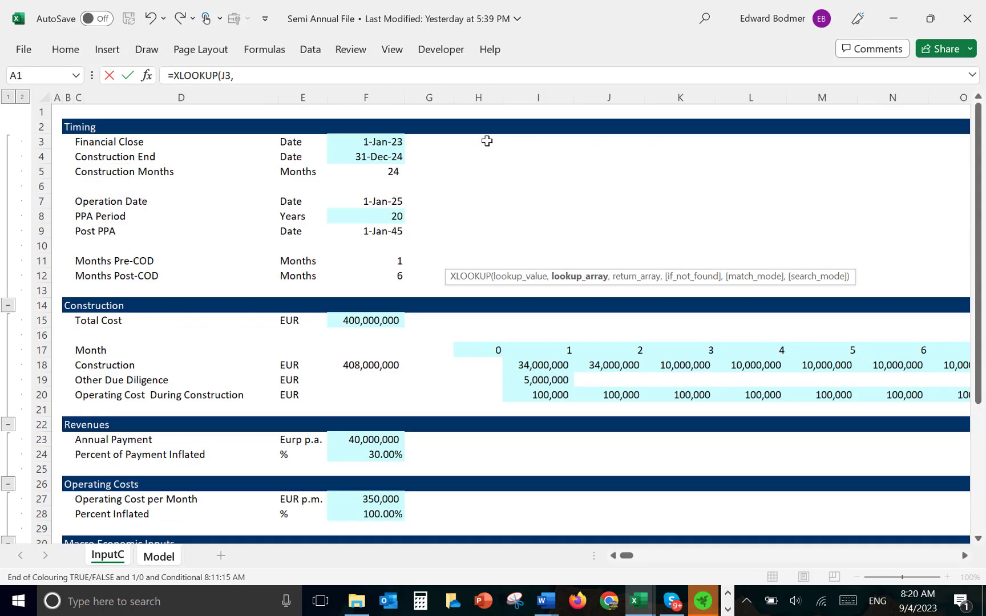
click(46, 355)
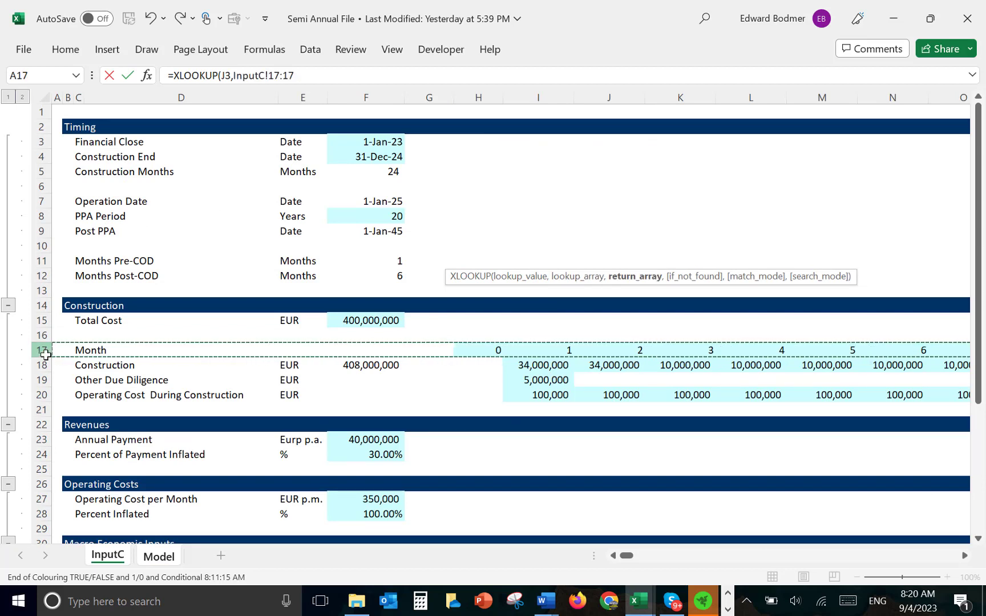
text(,)
click(43, 366)
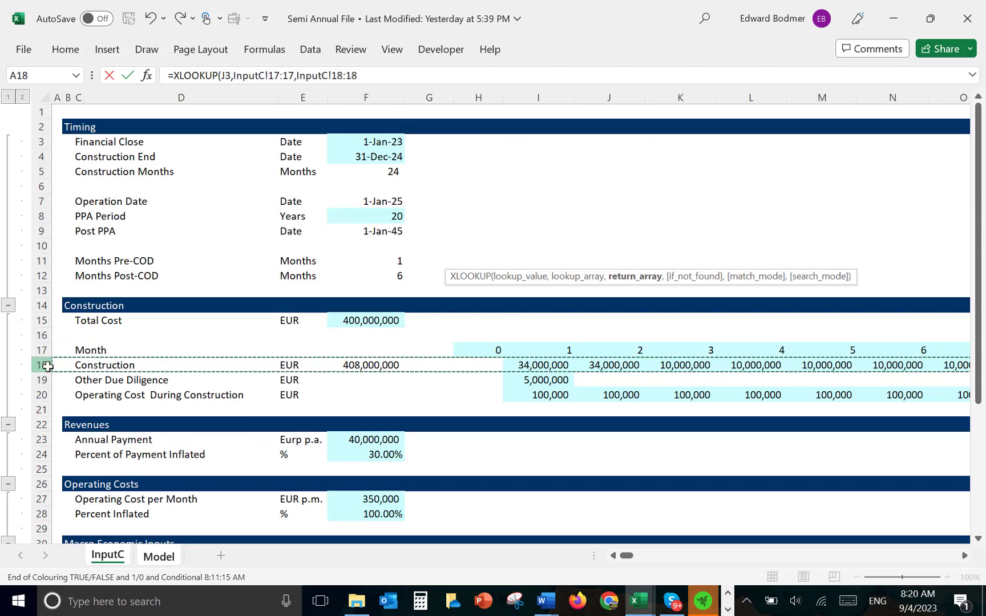
text(,)
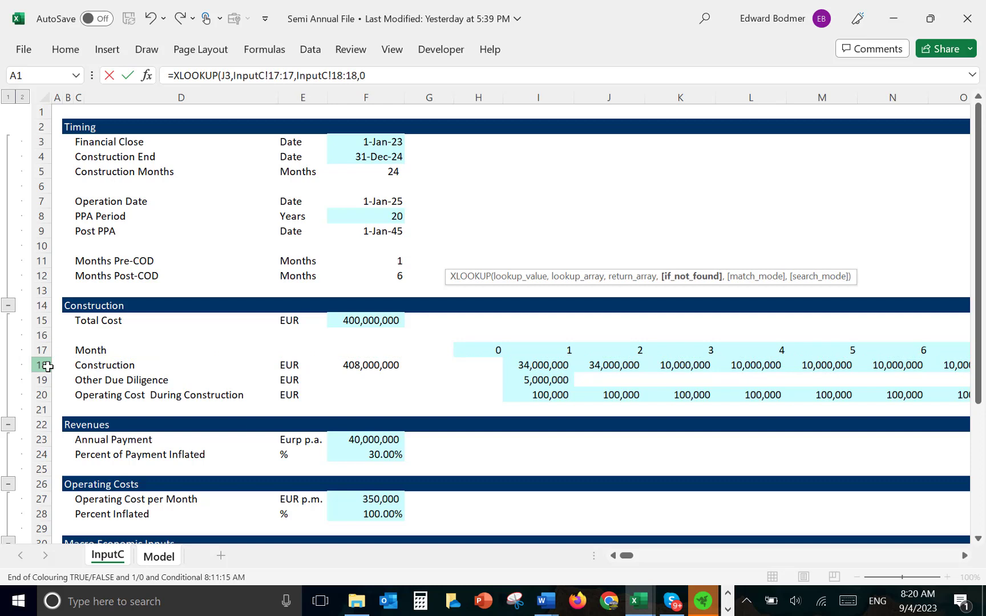
text(0,)
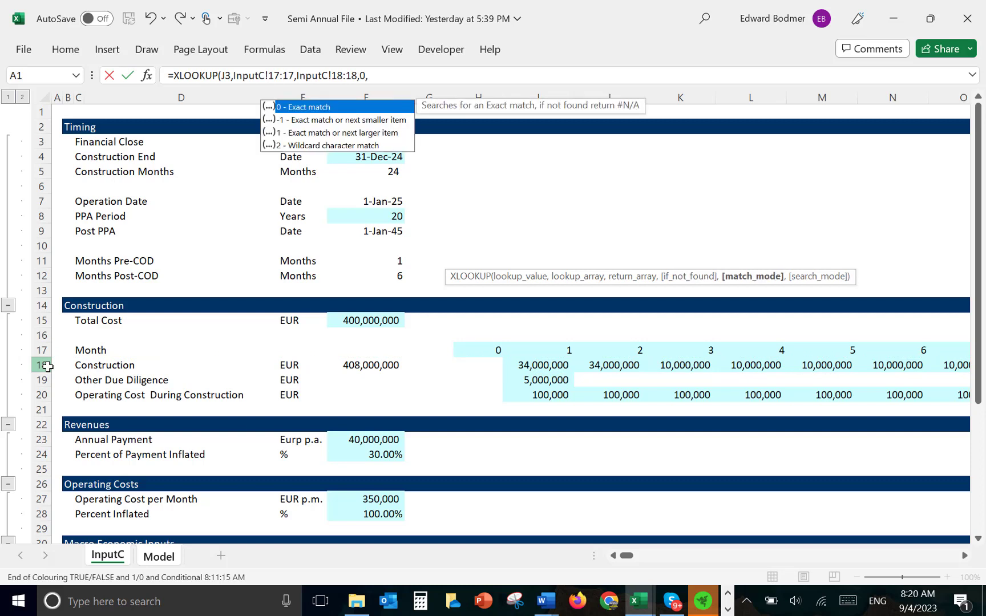
text(1)
key(Return)
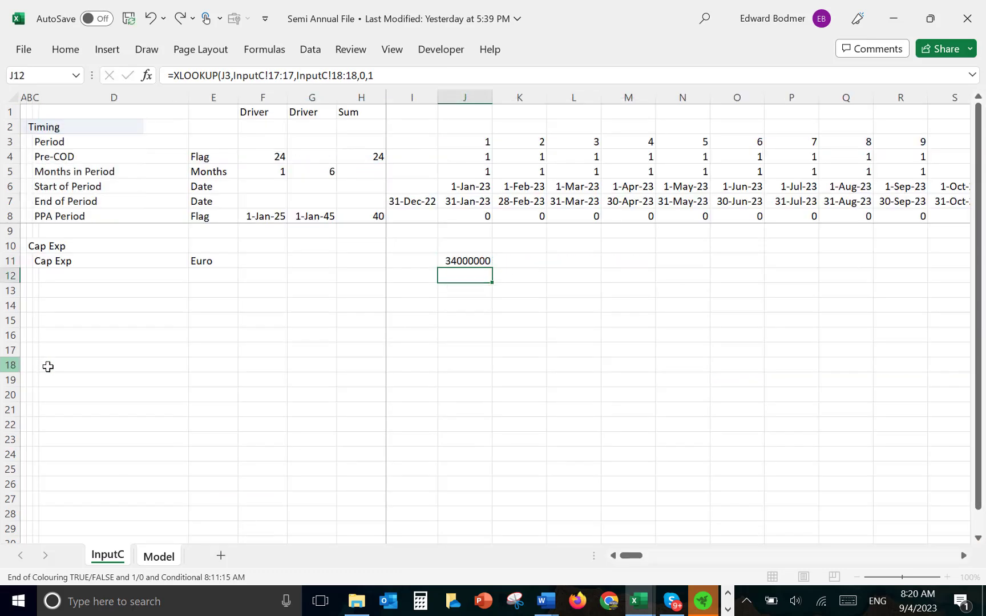
key(Up)
key(ctrl+shift+1)
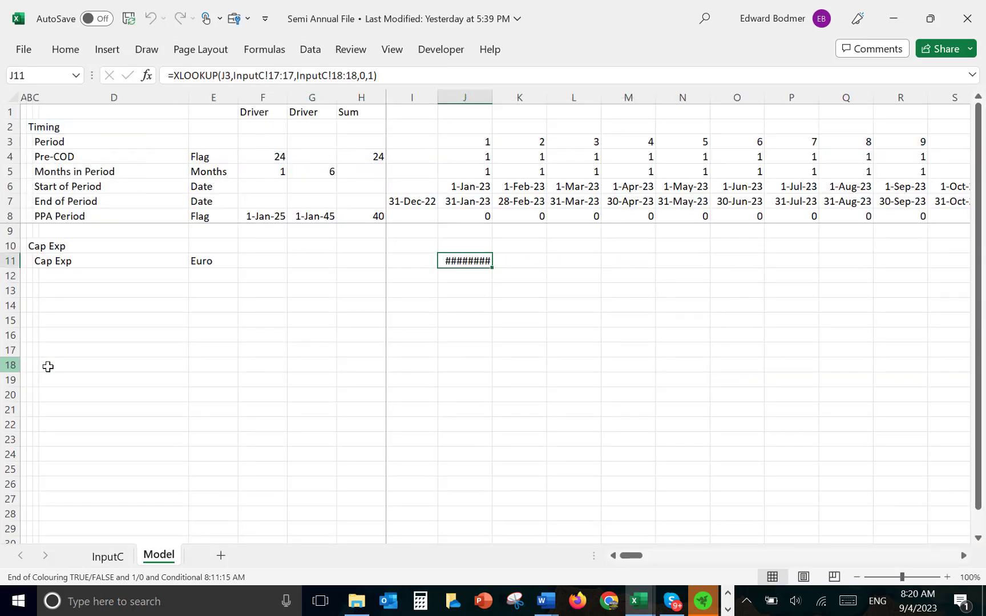
Copy the Cap Exp formula from J11 across the timeline to column FC and widen columns J through FC enough to show the amounts.
key(ctrl+shift+r)
key(ctrl+space)
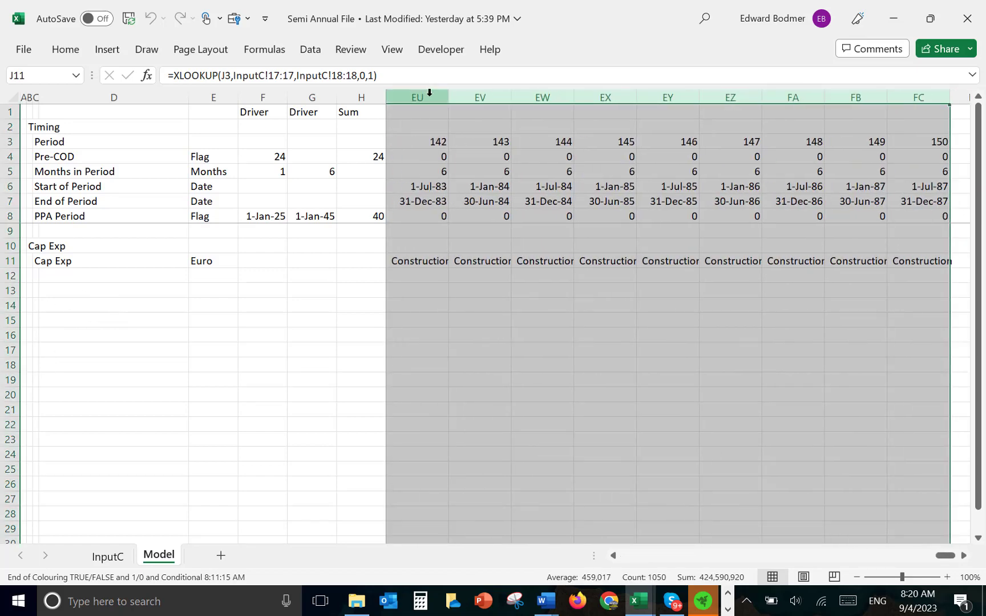
drag(444, 101, 464, 101)
Examine the Cap Exp row across the construction periods and around the transition from period 24 into the PPA periods.
key(Left)
key(Left)
key(Right)
key(Right)
key(Right)
key(Right)
key(Right)
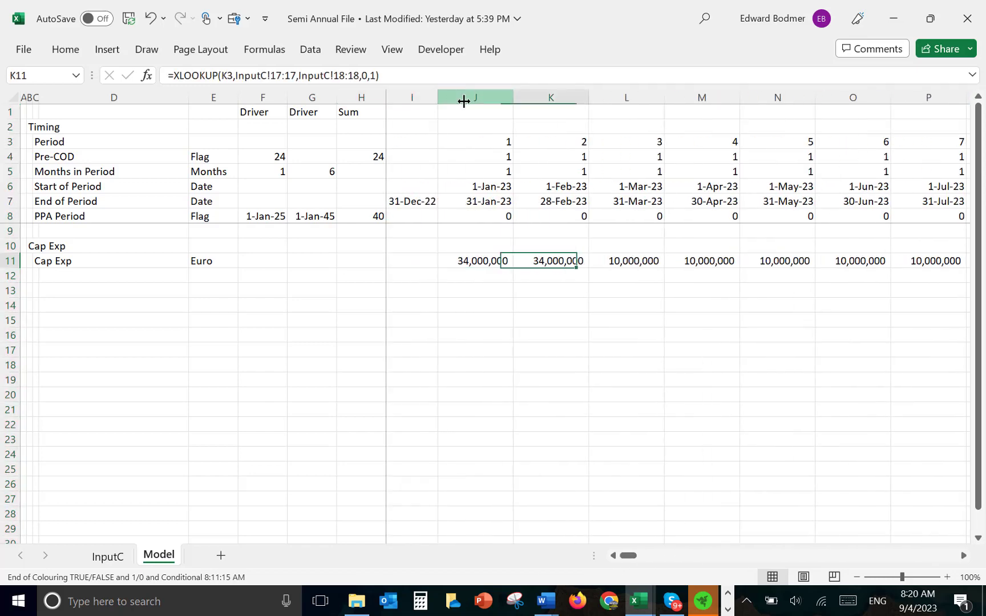
key(Right)
key(Right)
key(Right)
key(Right)
key(Right)
key(Right)
key(Right)
key(Right)
key(Right)
key(Right)
key(Right)
key(Right)
key(Right)
key(Right)
key(Right)
key(Right)
key(Right)
key(Right)
key(Right)
key(Right)
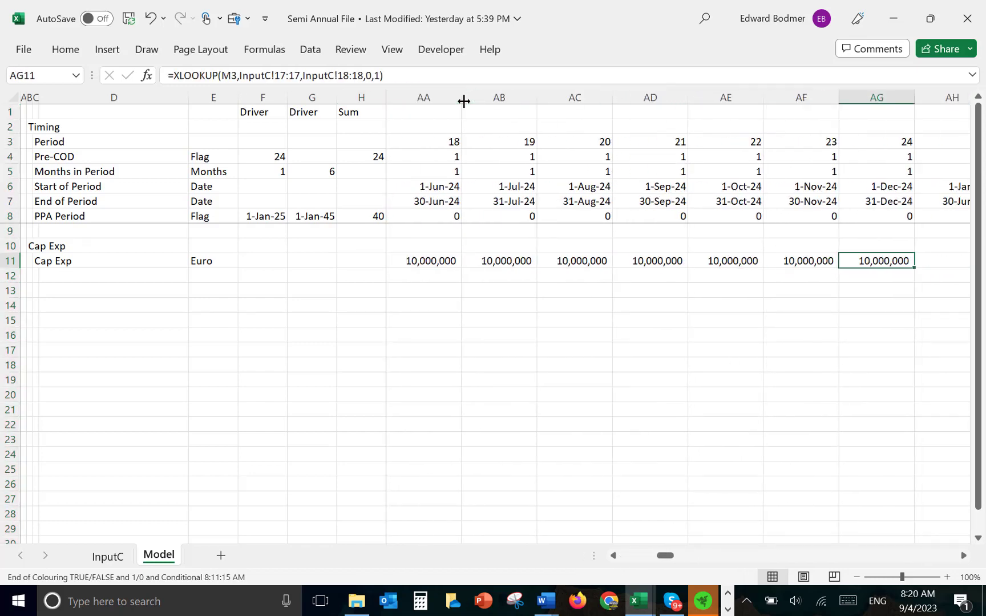
key(Right)
key(Right)
key(Left)
key(Left)
key(Left)
key(Left)
key(Left)
key(Left)
key(Left)
key(Left)
key(Left)
key(Left)
key(Left)
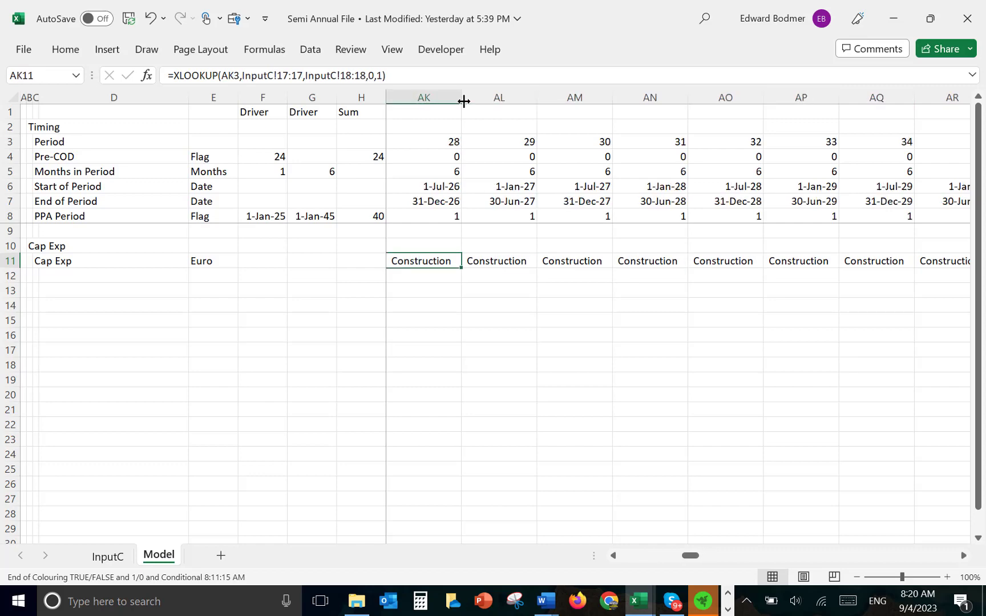
key(Right)
key(Left)
key(Left)
key(Left)
key(Left)
key(Left)
key(Right)
key(Right)
key(Right)
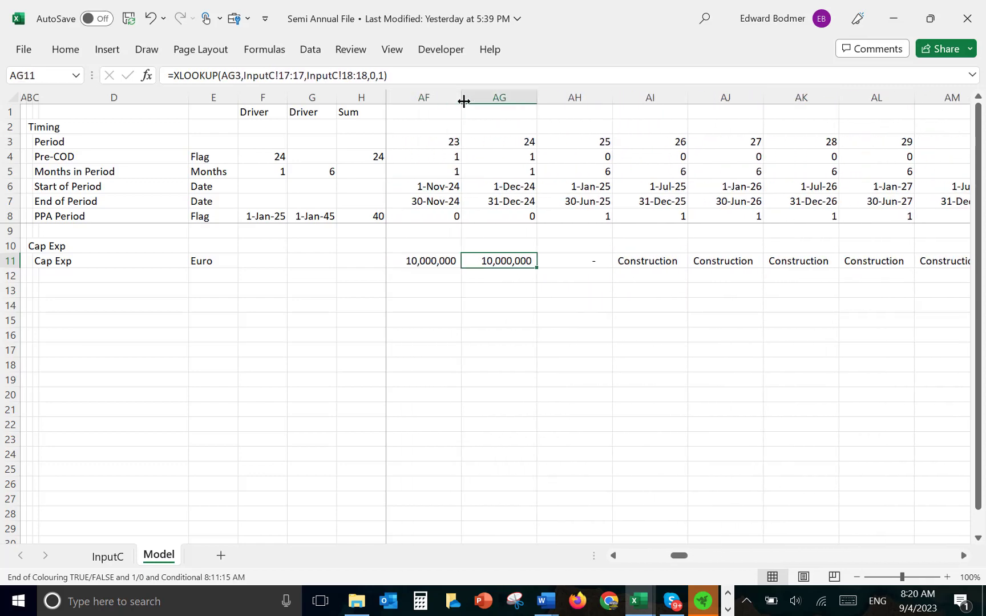
key(Left)
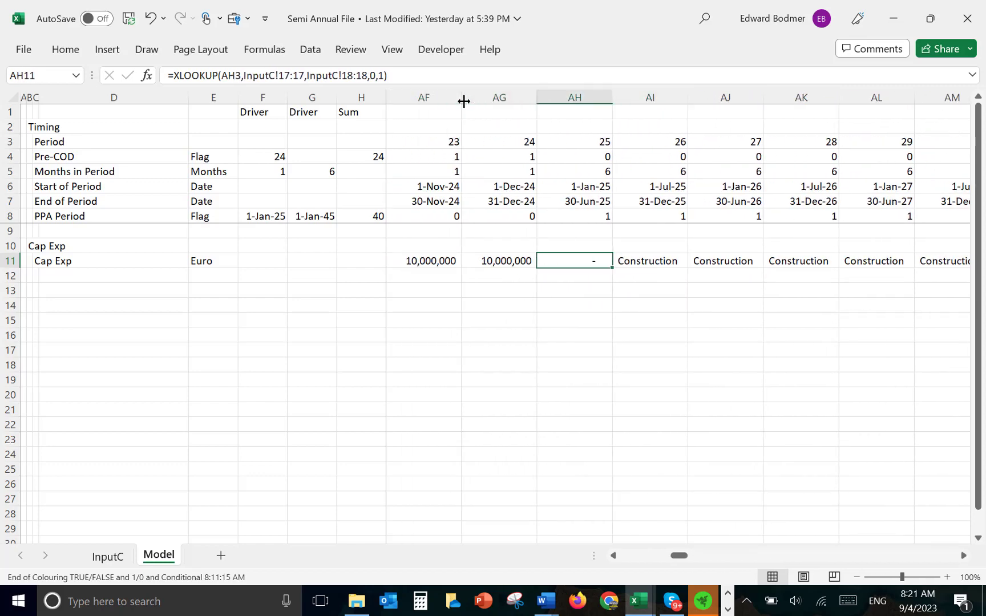
Replace the Cap Exp formula in J11 with =LOOKUP(J3,InputC!17:17,InputC!18:18) and copy it across the timeline.
key(ctrl+Left)
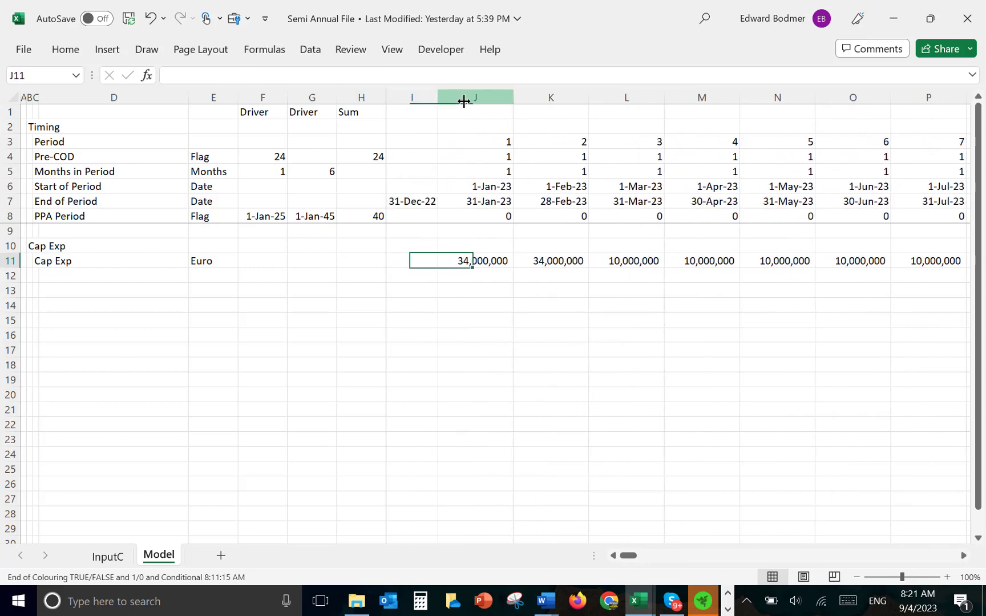
text(=LOOKUP()
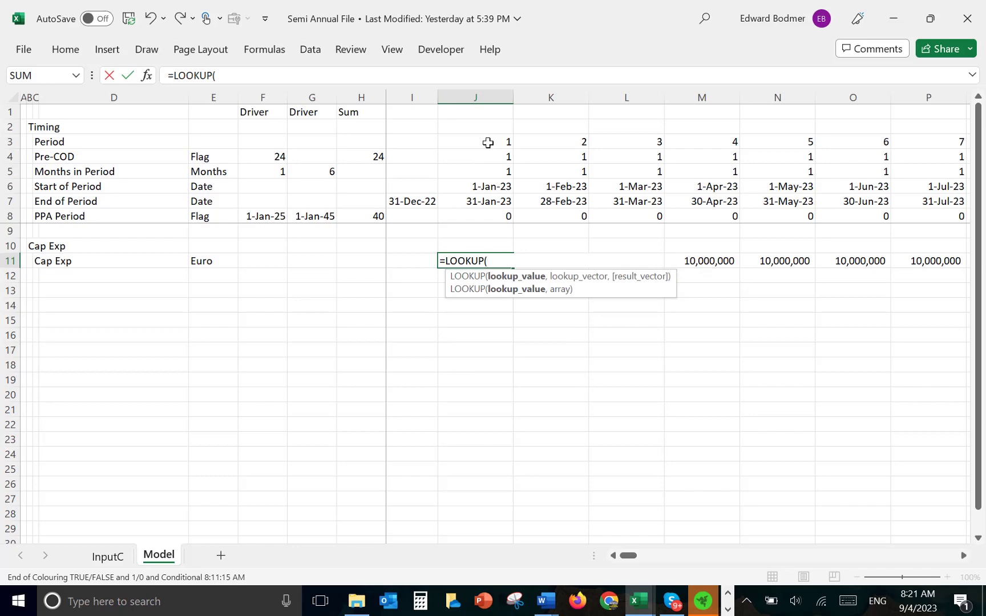
click(489, 141)
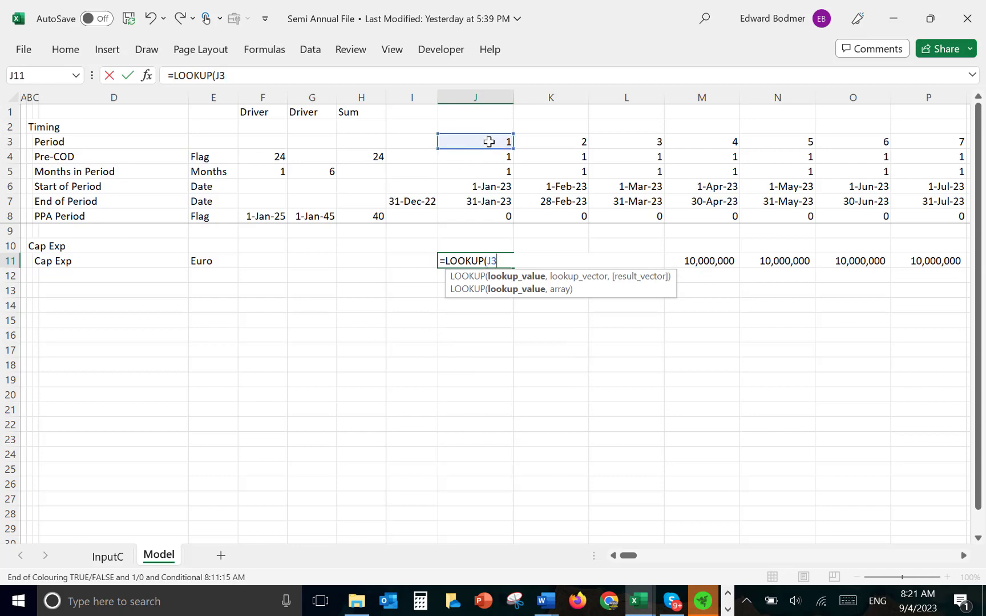
text(,)
key(ctrl+Page_Up)
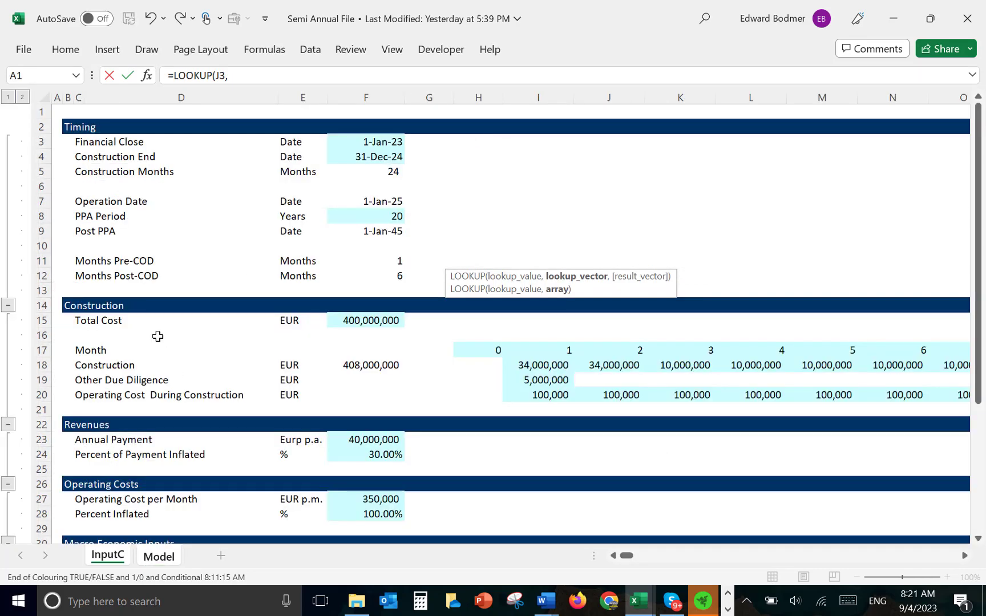
click(48, 345)
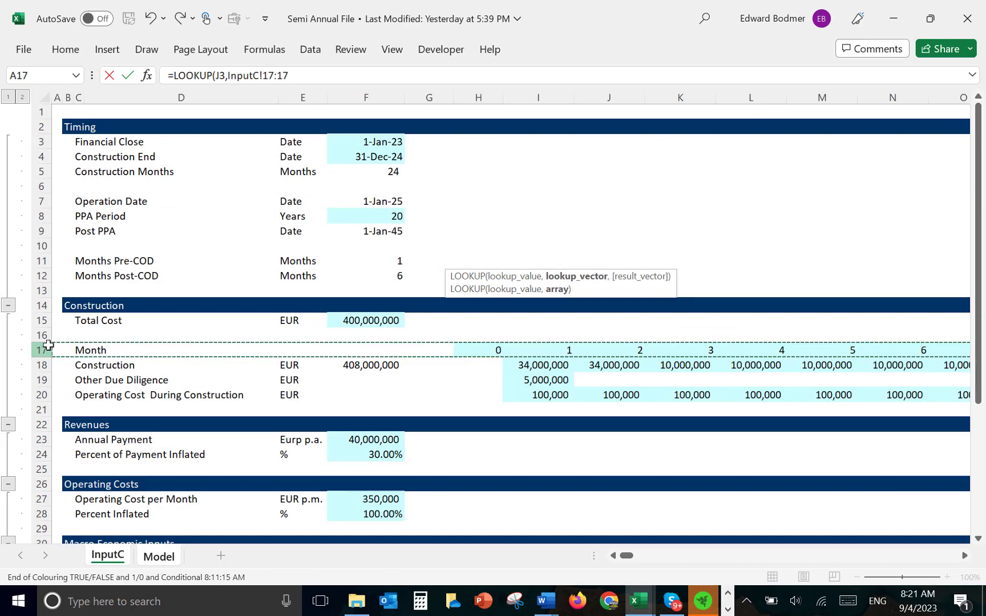
text(,)
click(45, 364)
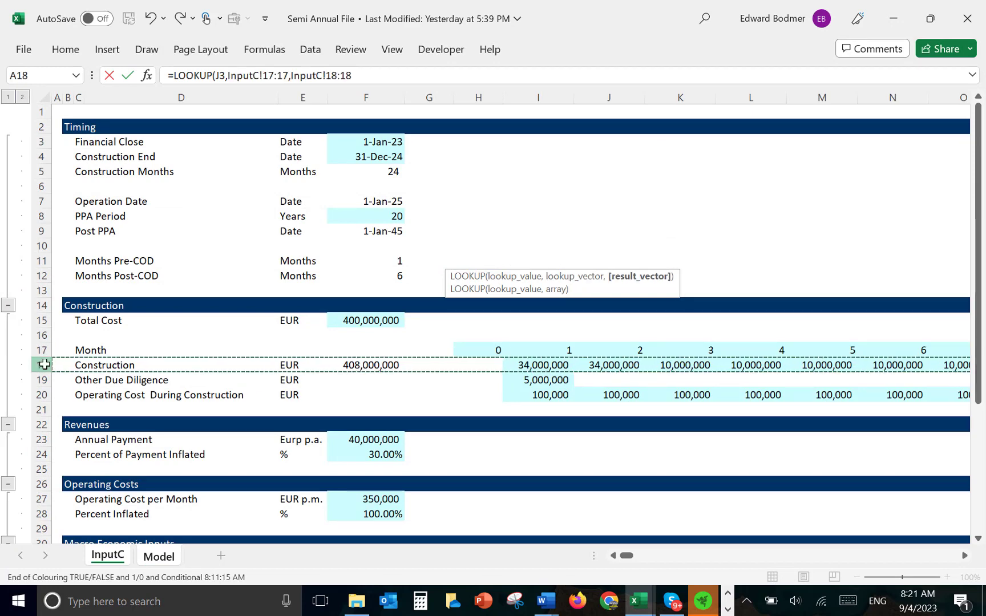
key(ctrl+Page_Down)
key(Return)
key(Up)
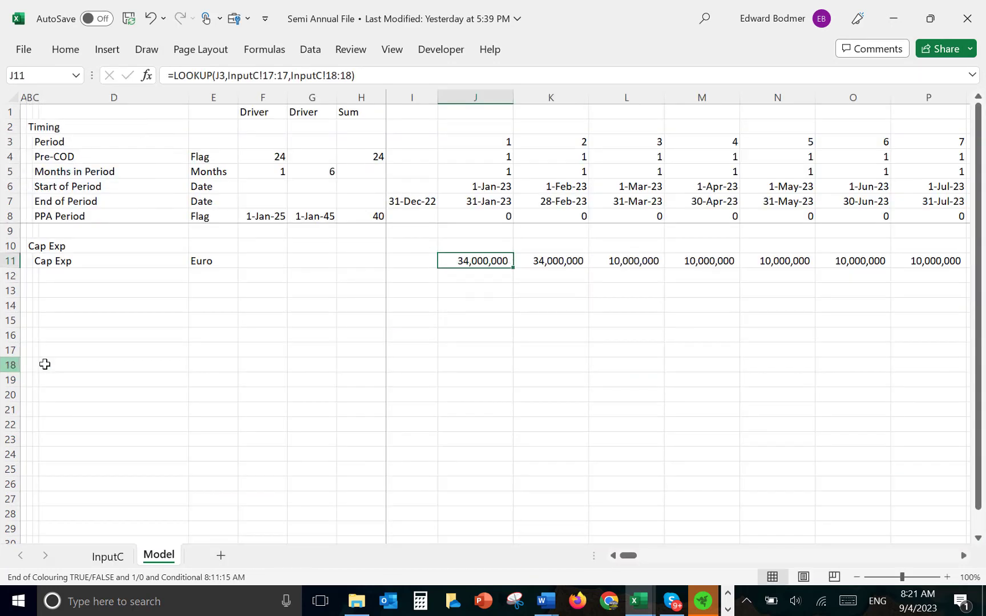
key(ctrl+shift+Right)
Examine the Cap Exp row through the construction periods and into the PPA periods.
key(Right)
key(Right)
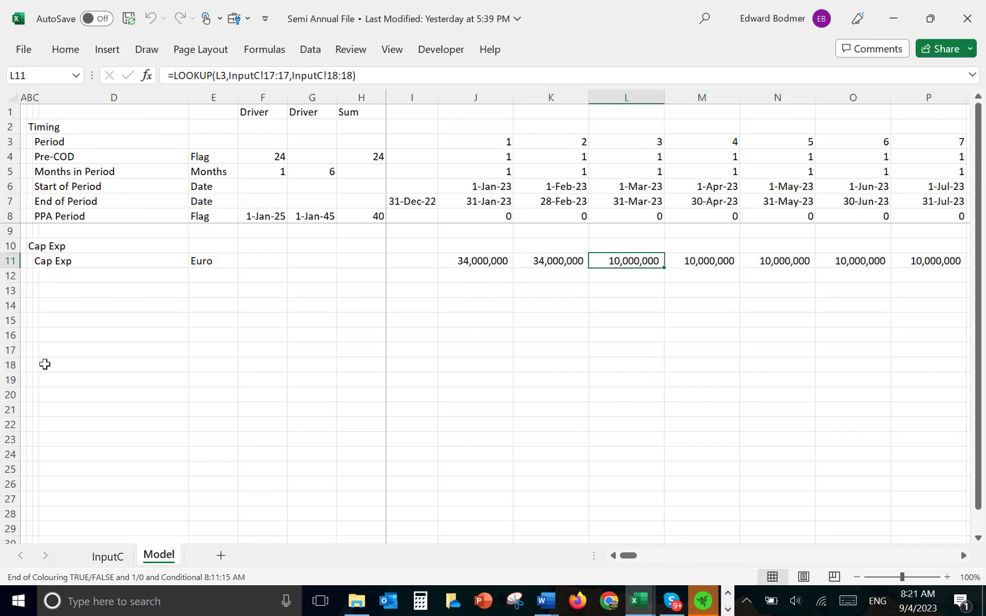
key(Right)
key(Right)
key(Right)
key(Right)
key(Right)
key(Right)
key(Right)
key(Right)
key(Right)
key(Right)
key(Right)
key(Right)
key(Right)
key(Right)
key(Right)
key(Right)
key(Right)
key(Right)
key(Right)
key(Right)
key(Right)
key(Right)
key(Right)
key(Right)
key(Right)
key(Right)
key(Right)
key(Right)
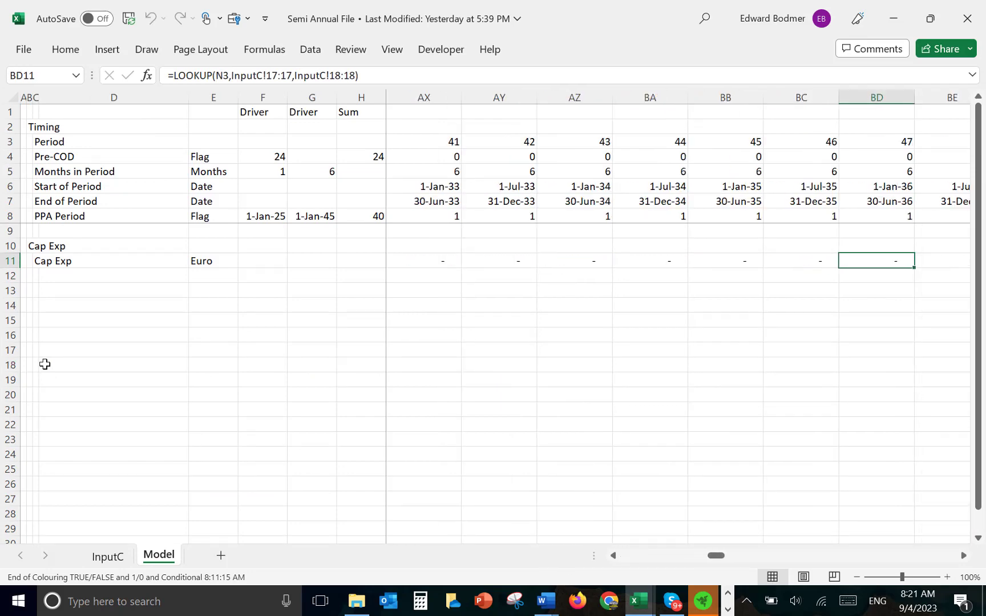
key(Left)
key(Left)
key(Left)
key(Left)
key(Left)
key(Left)
key(Left)
key(Left)
key(Left)
key(Left)
key(Left)
key(Left)
key(Left)
key(Left)
key(Left)
key(Left)
key(Left)
key(Left)
key(Left)
key(Left)
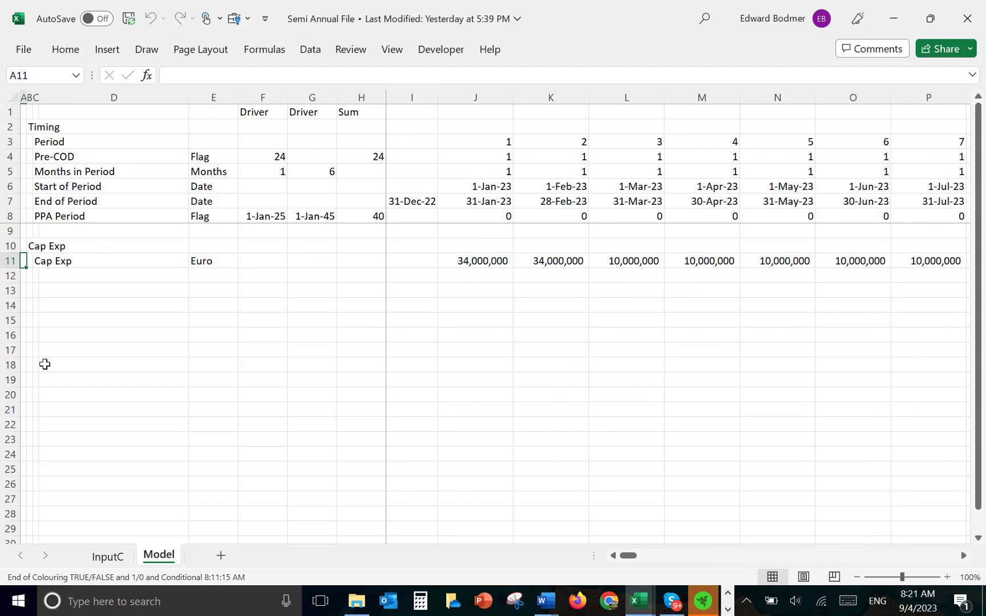
Total the Cap Exp row in H11 with =SUM(J11:XFD11) and widen column H enough to show the amount.
key(Right)
key(Right)
key(Right)
key(Right)
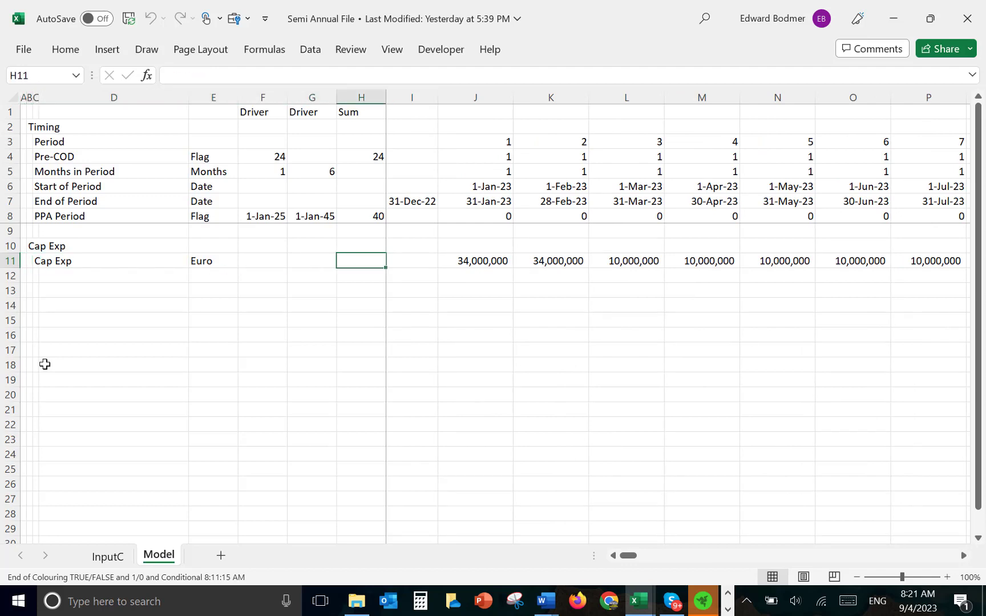
key(ctrl+alt+s)
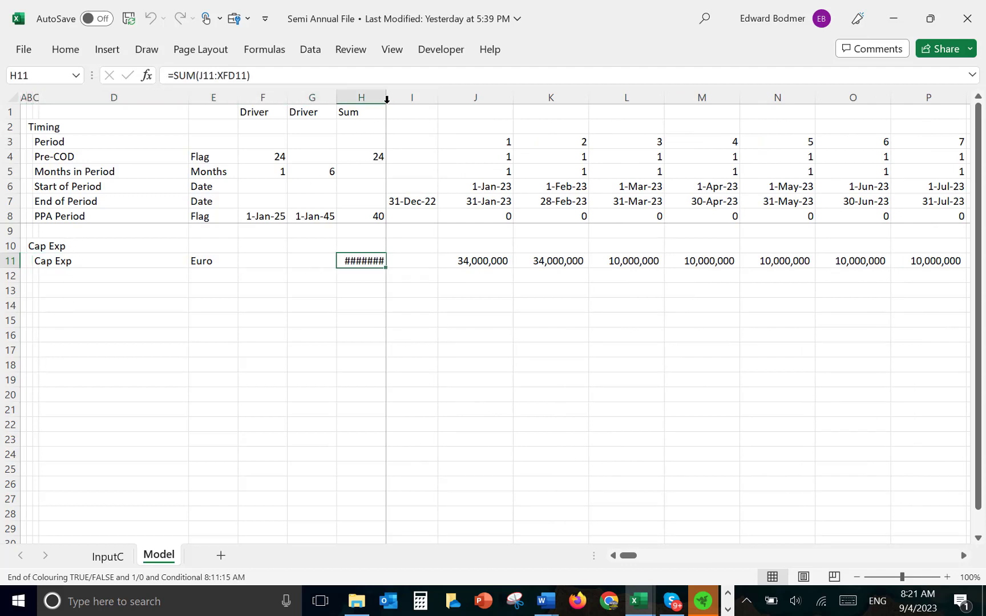
drag(382, 100, 415, 103)
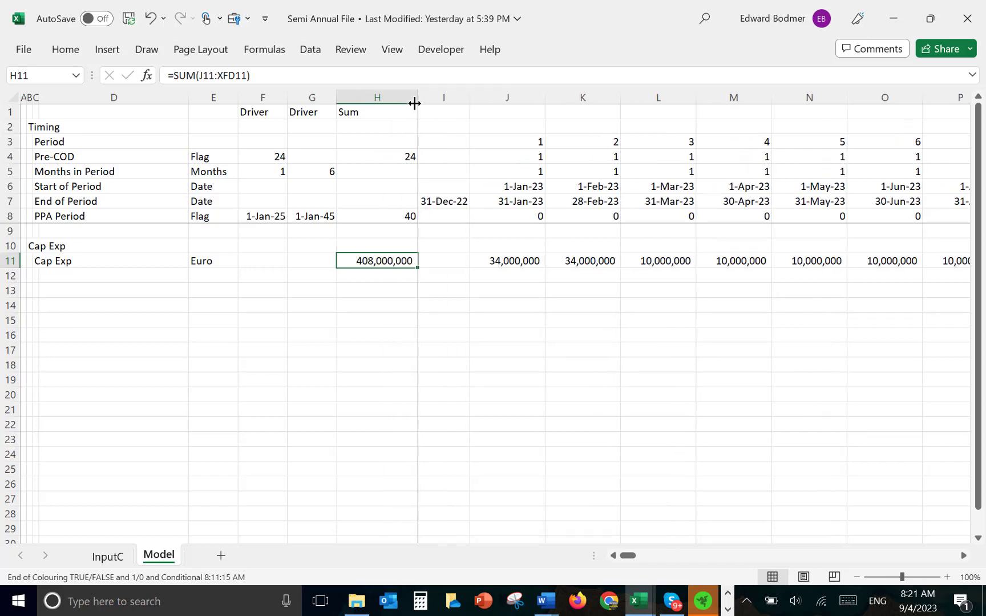
Centre the Driver, Driver and Sum headings in F1:H1.
drag(256, 113, 366, 112)
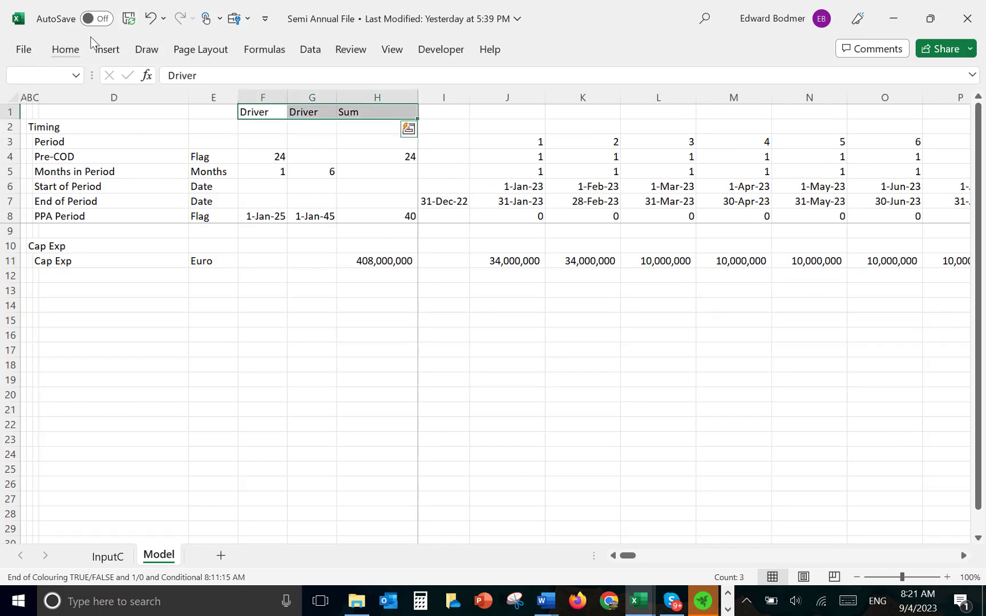
click(60, 49)
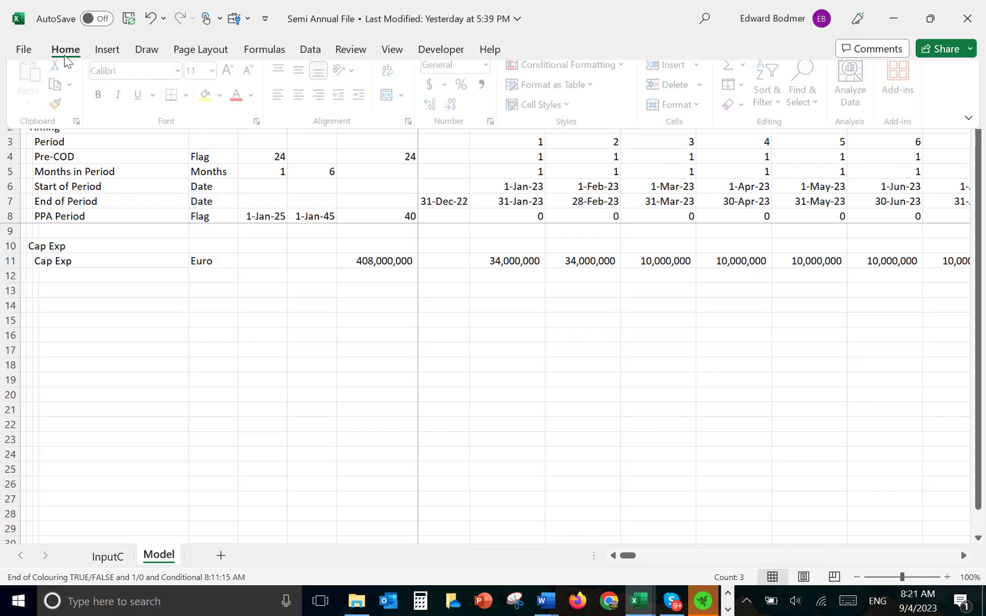
click(301, 105)
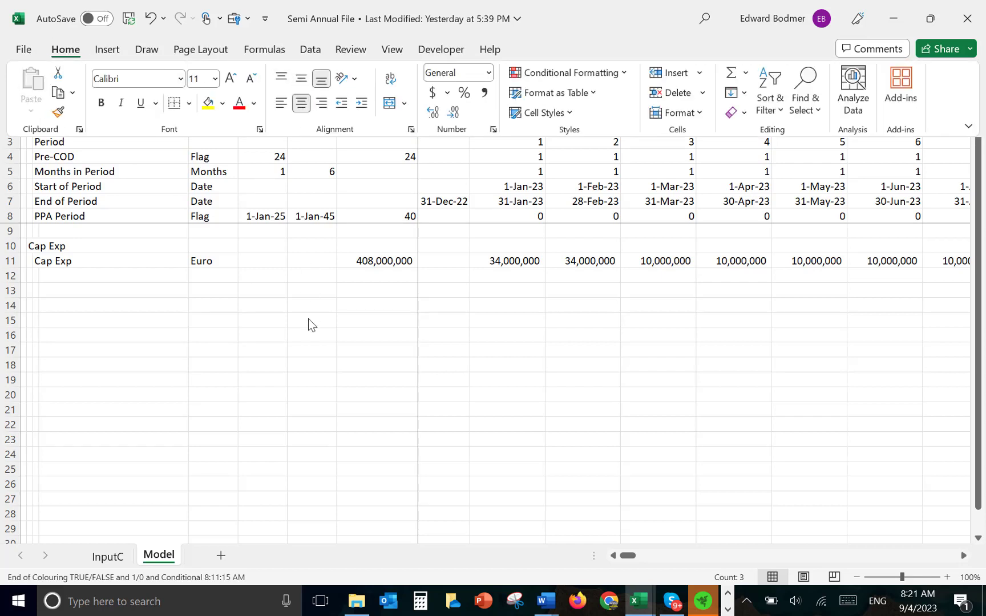
key(ctrl+F1)
Label row 12 "U-front Costs" in C12 and set its unit in E12 to "Euro".
key(Left)
key(Left)
key(Left)
key(Down)
key(Down)
key(Down)
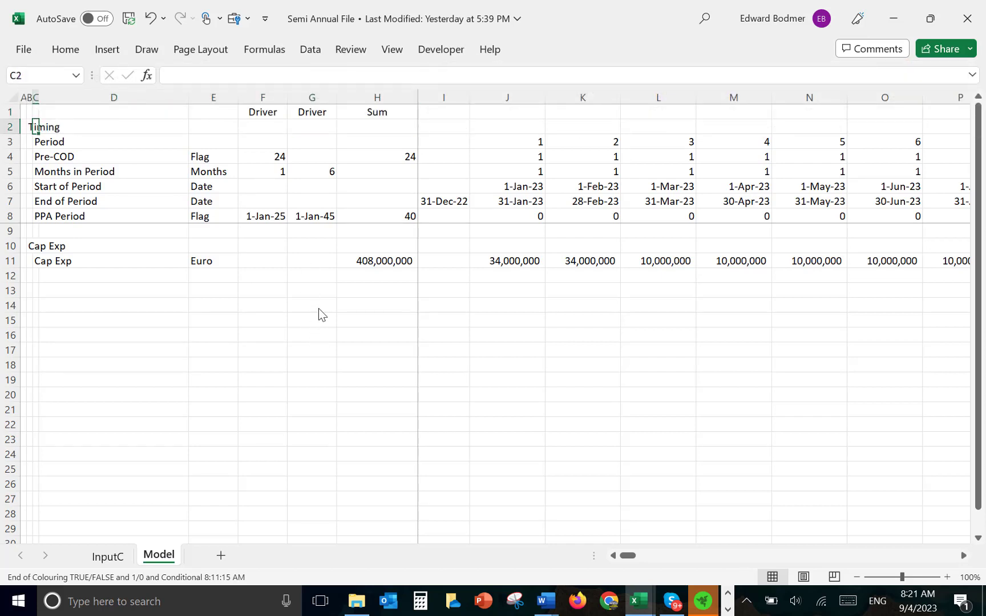
key(Down)
key(Down)
key(Down)
key(Down)
key(Down)
key(Down)
key(Down)
key(Down)
key(Down)
key(Up)
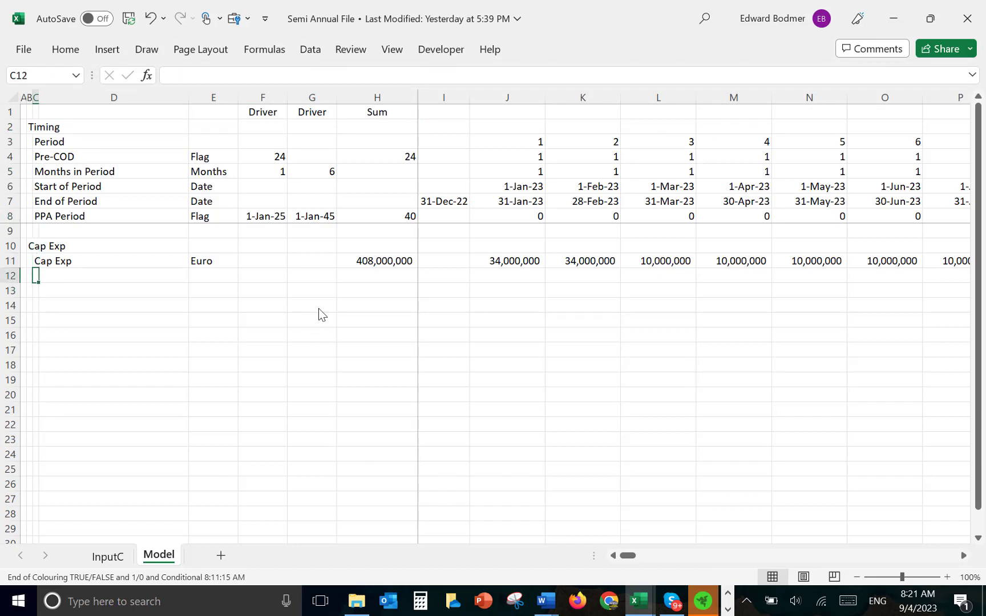
text(U-from)
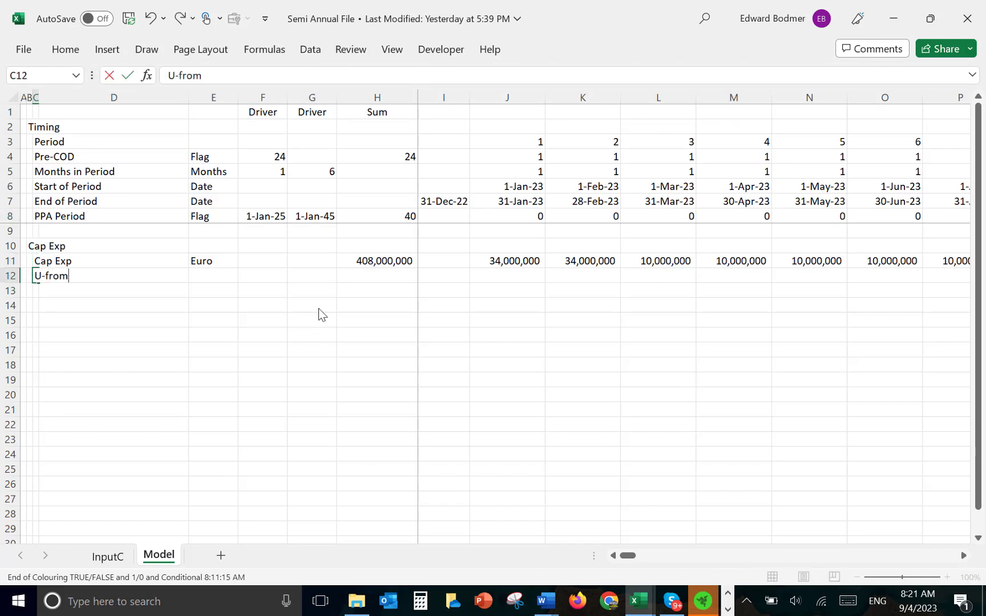
text(n)
key(BackSpace)
key(BackSpace)
text(nt Cos)
key(Tab)
text(Euro)
key(Tab)
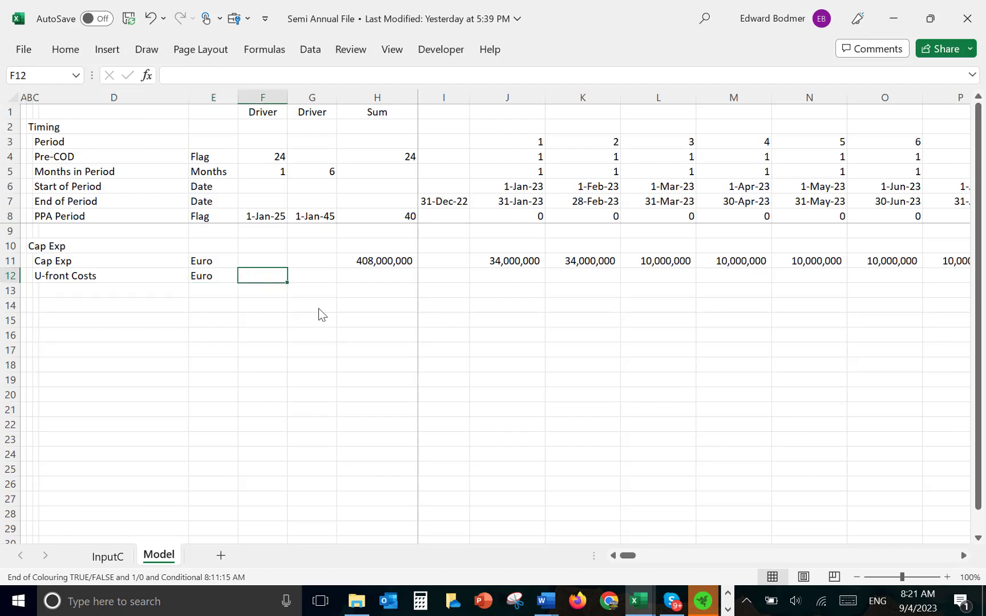
text(=)
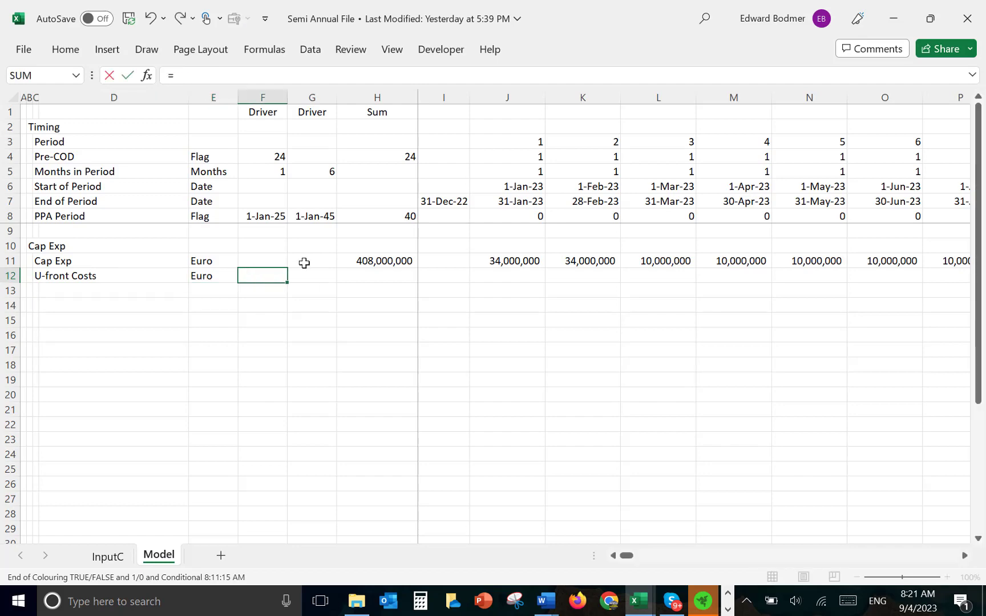
key(ctrl+Page_Up)
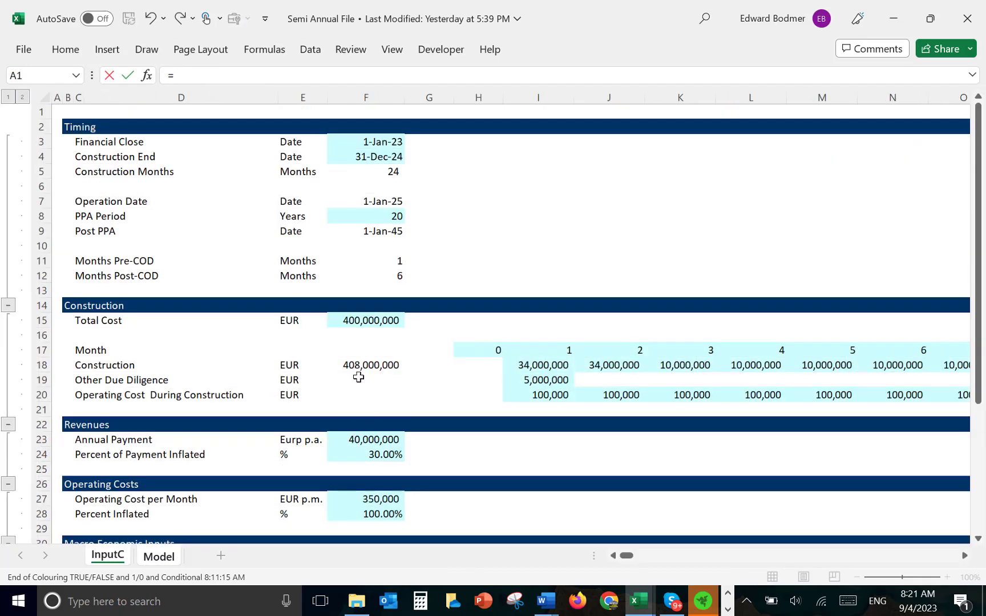
key(Escape)
Enter =LOOKUP(J3,InputC!17:17,InputC!19:19) in J12 to bring in the other due diligence costs.
key(Right)
key(Right)
key(Right)
key(Right)
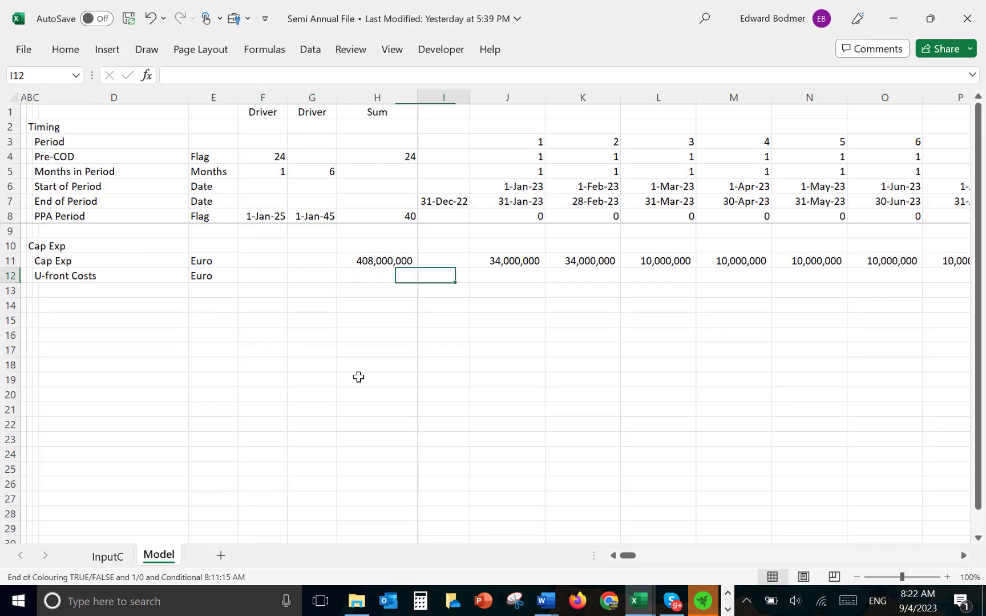
text(=loo)
key(Tab)
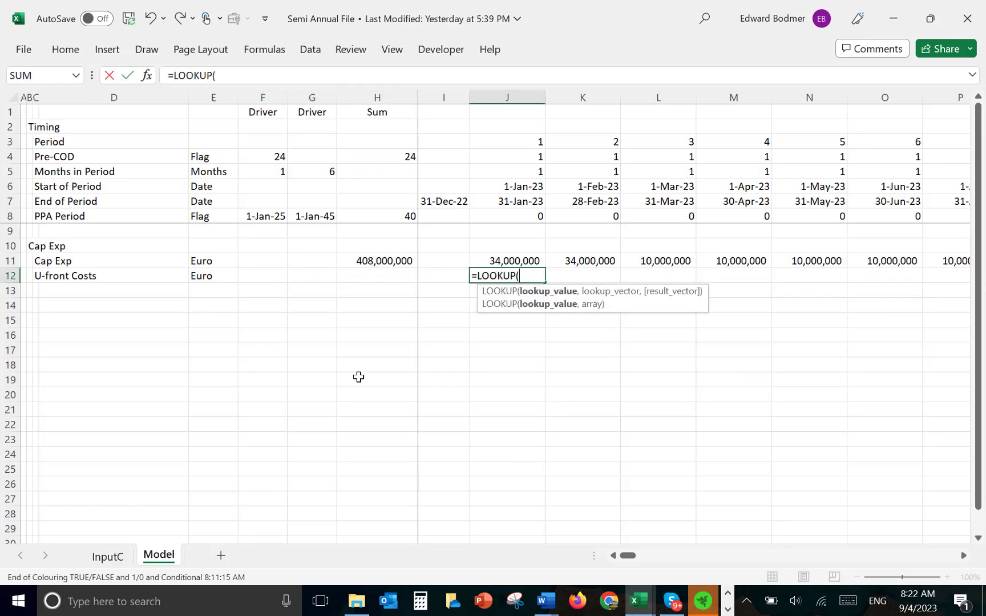
click(522, 146)
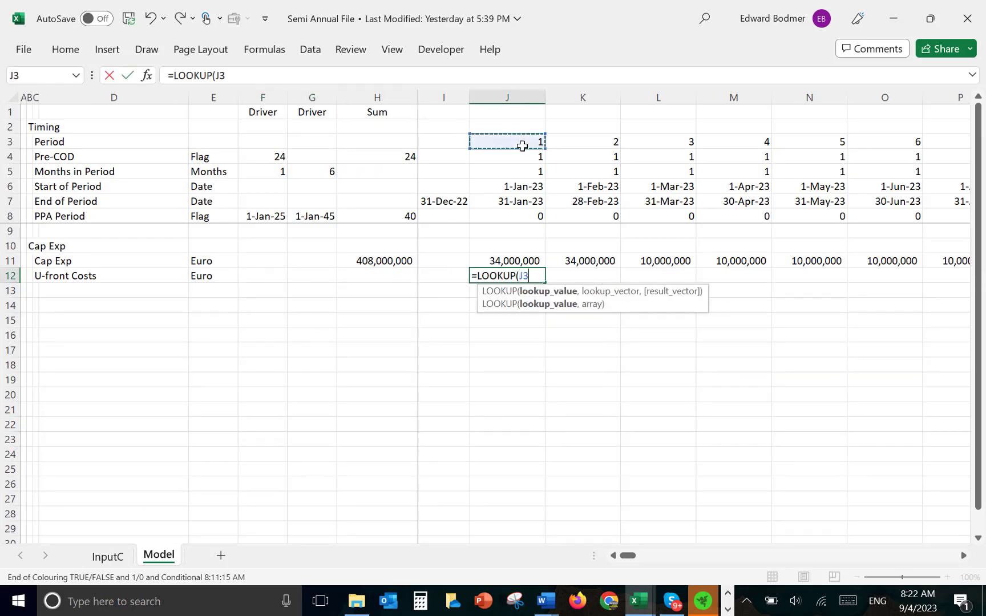
text(,)
key(ctrl+Page_Up)
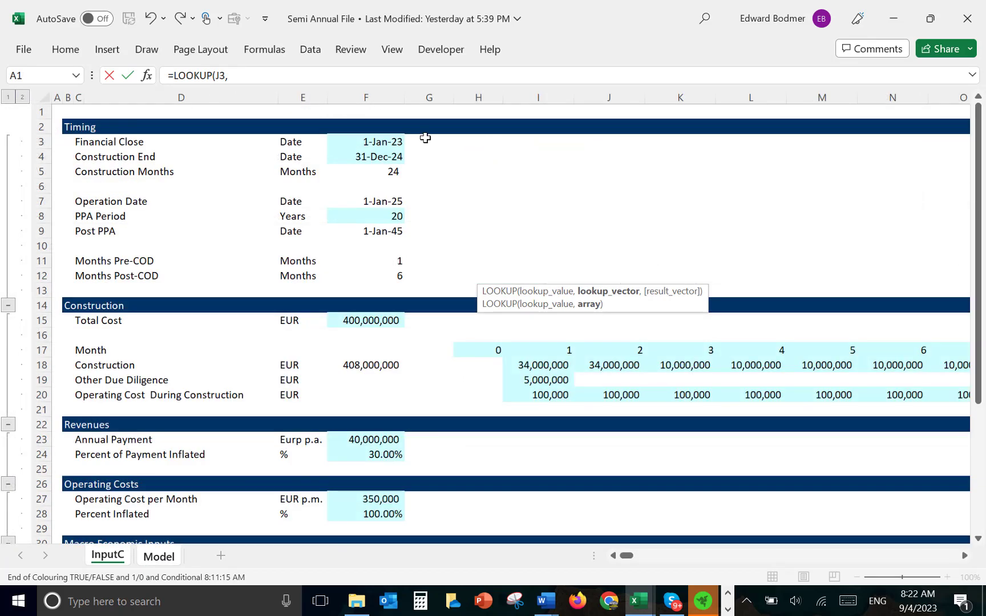
click(40, 353)
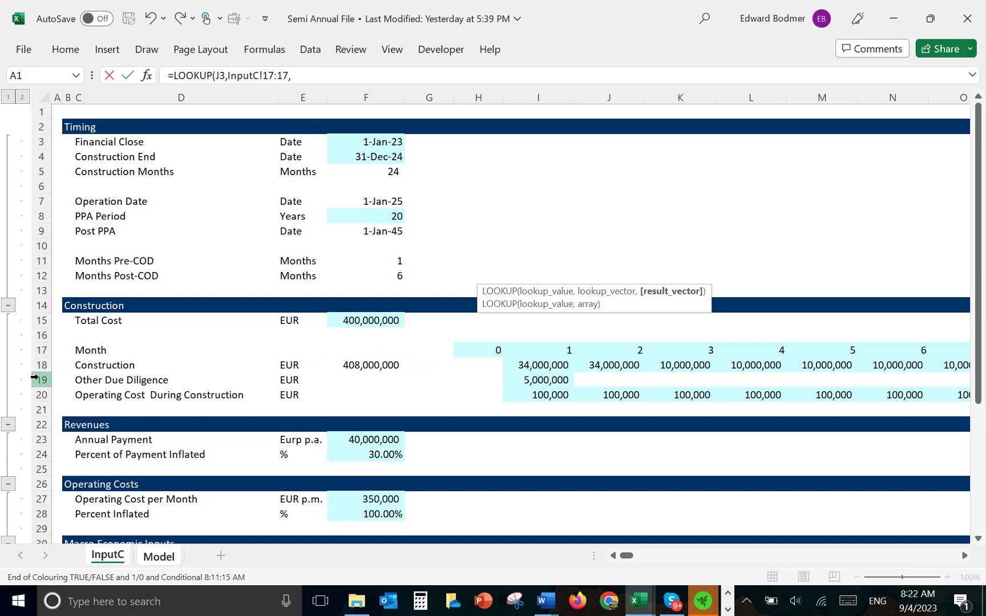
click(39, 380)
key(Return)
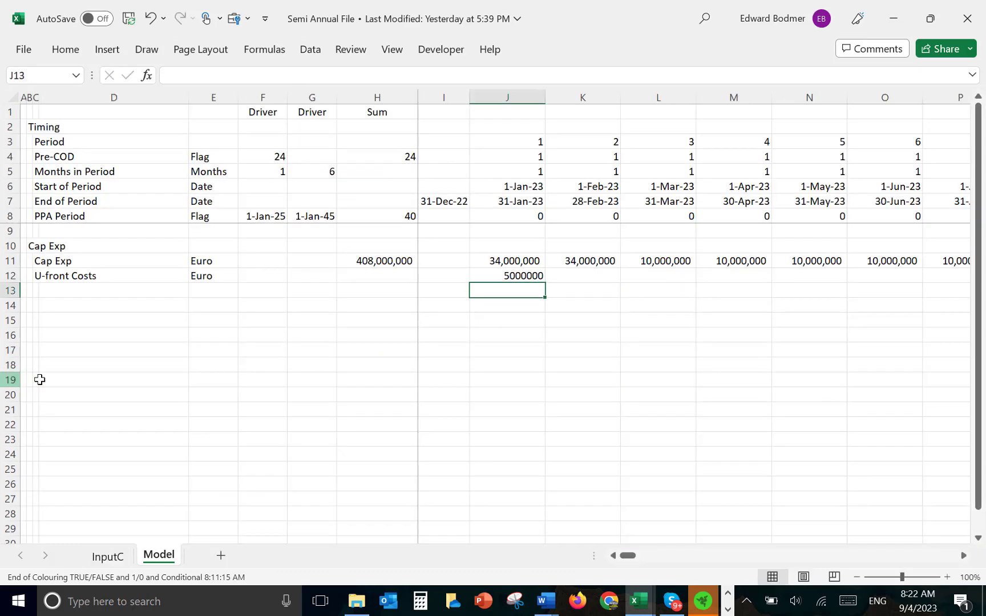
Format J12 with thousands separators and copy its formula across the timeline.
key(Up)
key(ctrl+shift+a)
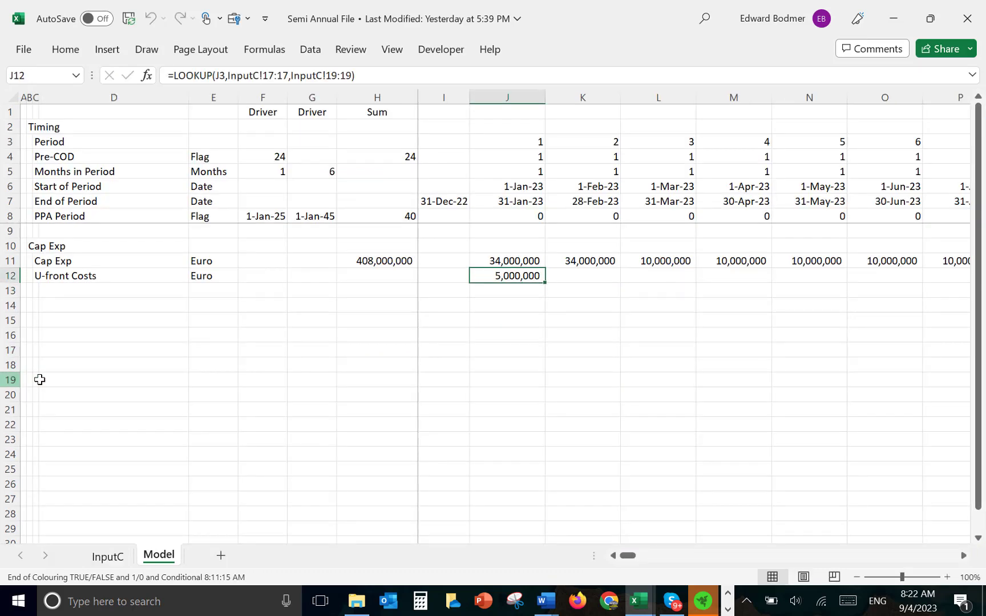
key(ctrl+shift+r)
Widen column I slightly, between the Sum column and the first period.
key(Left)
key(Down)
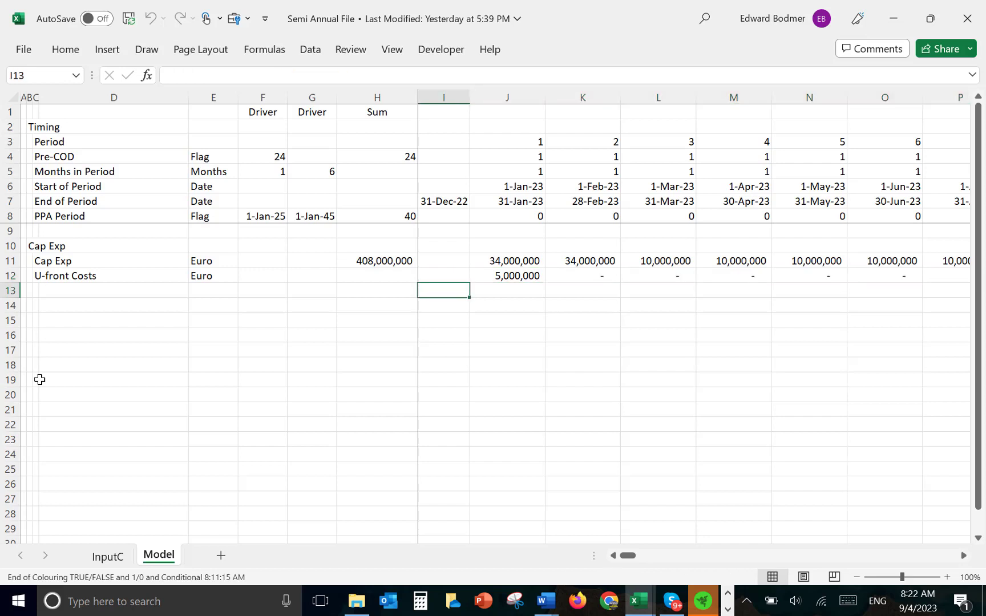
key(Left)
key(Left)
key(Up)
key(Right)
key(Right)
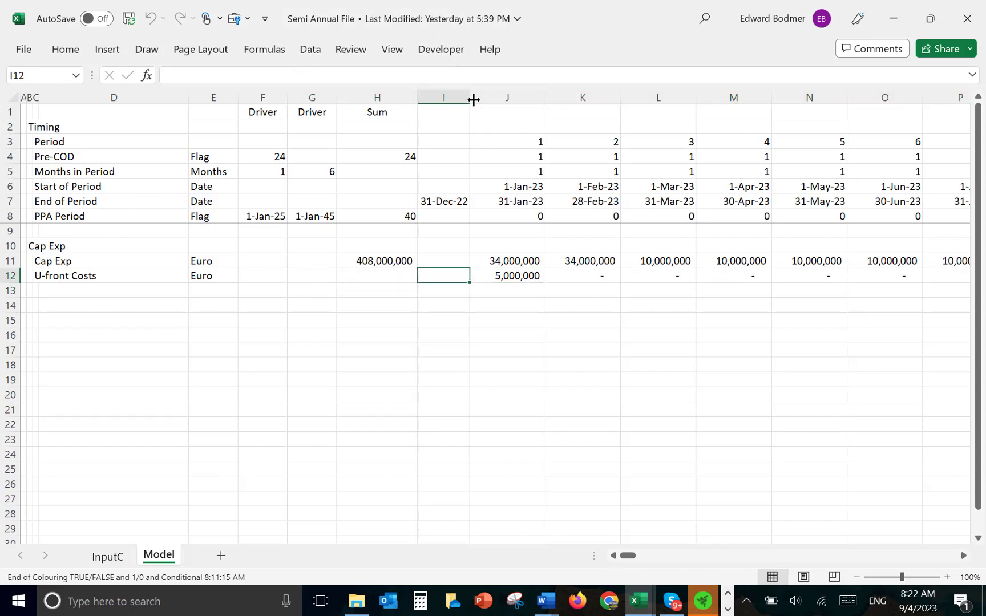
drag(474, 100, 489, 101)
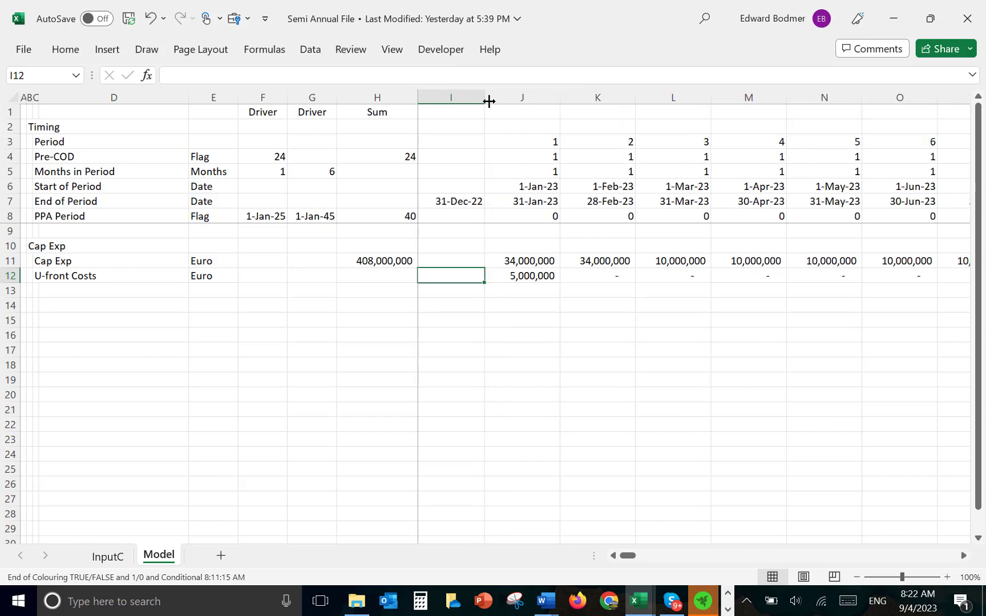
Correct the row 12 label in C12 to "Up-front Costs".
key(Left)
key(Down)
key(Left)
key(Left)
key(Left)
key(Left)
key(Left)
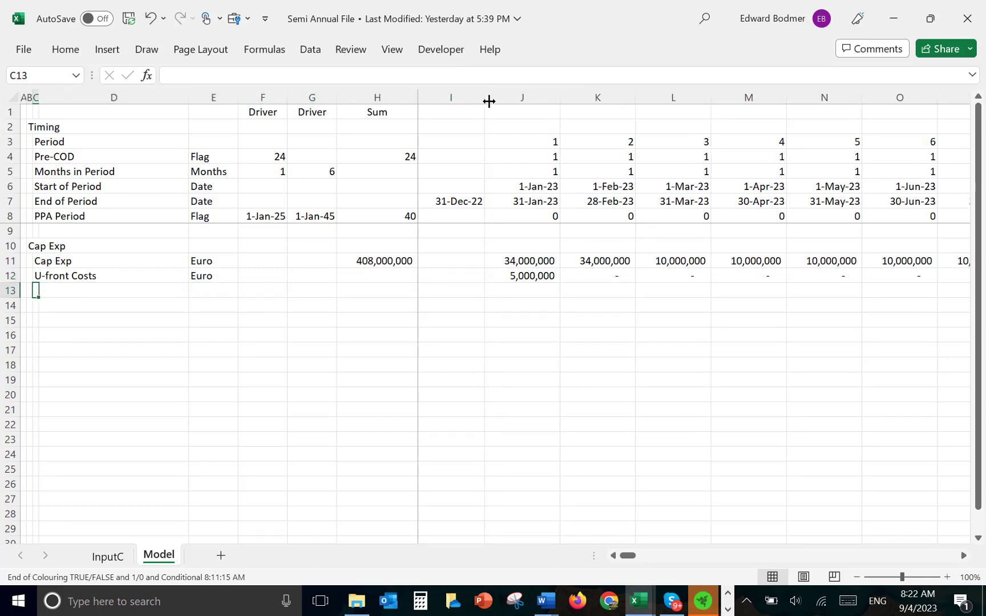
key(Up)
key(F2)
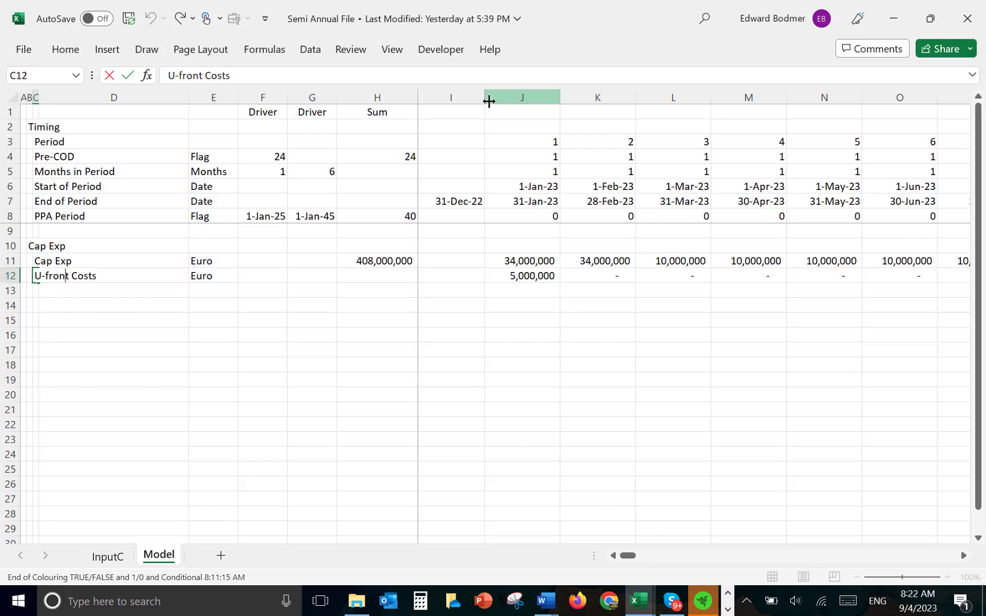
text(p)
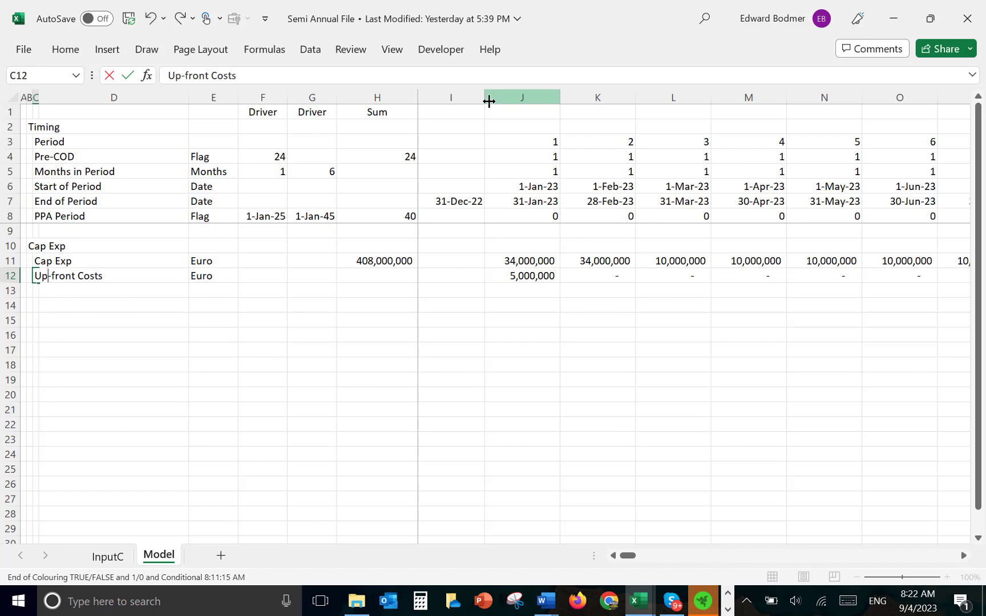
key(Return)
Label row 13 "Operating Expese During Construction" in C13 and widen column D enough to fit the full label.
text(Op)
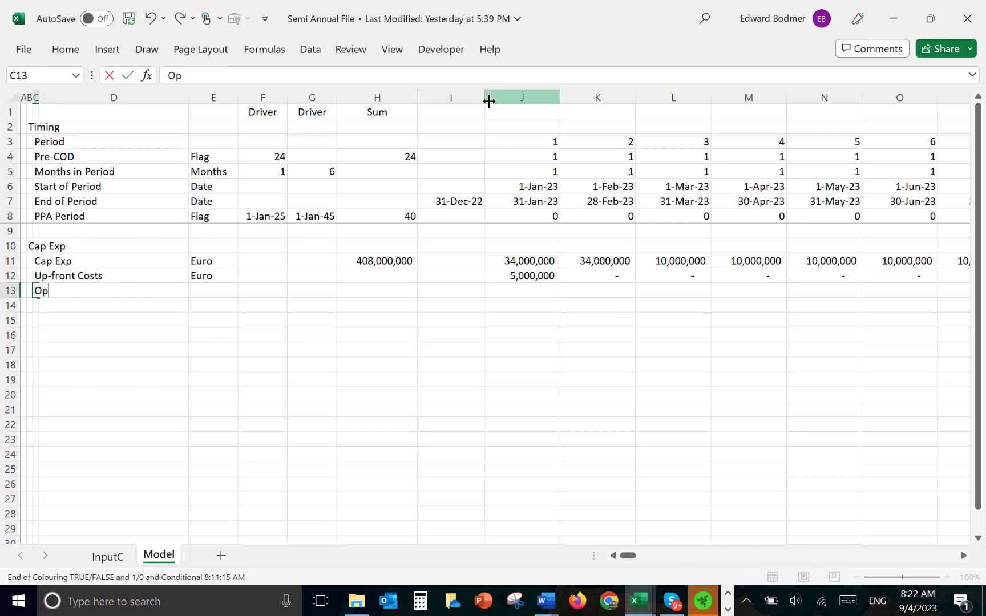
text(erating Expese)
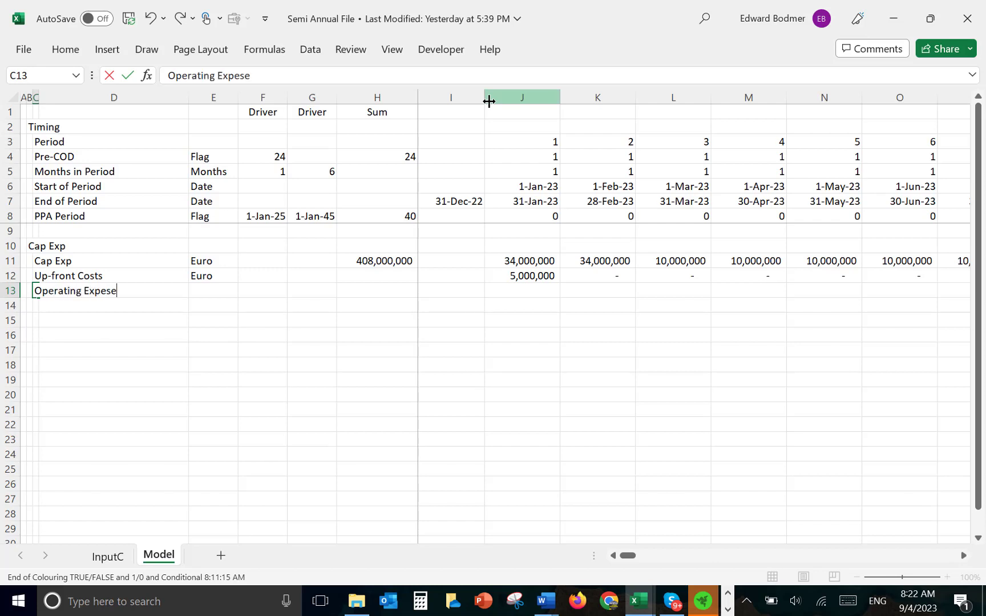
text( During Constrc)
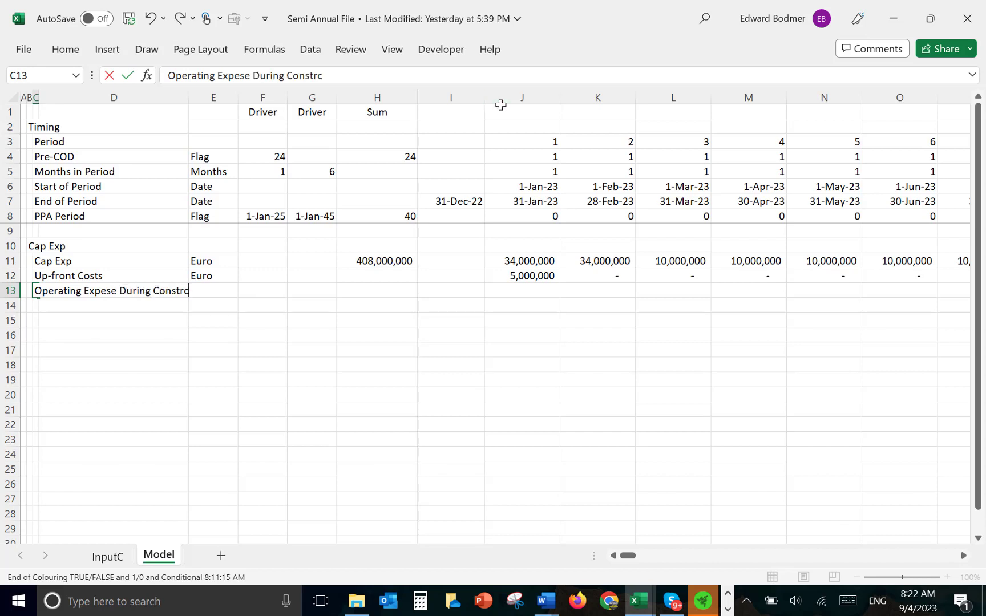
text(ction)
key(Return)
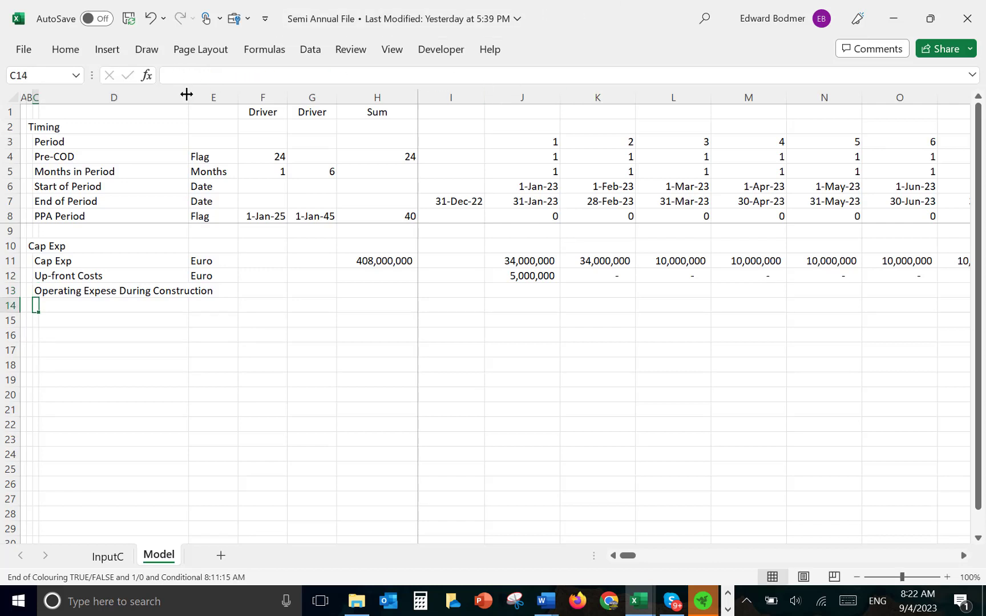
drag(189, 97, 234, 100)
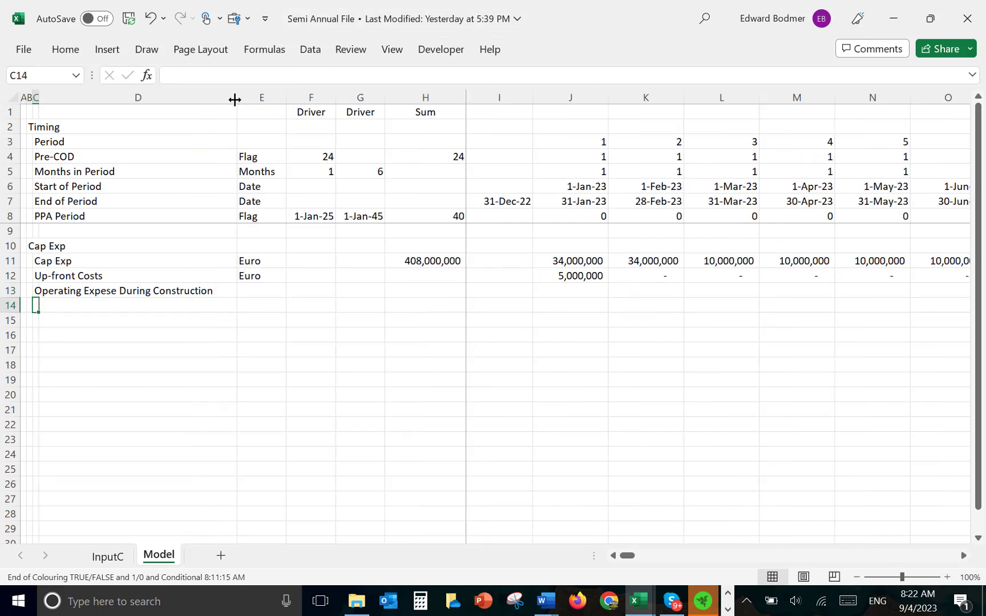
Set the unit of the operating expense row to "Euro" in E13.
key(Up)
key(Right)
key(Right)
key(Right)
key(Left)
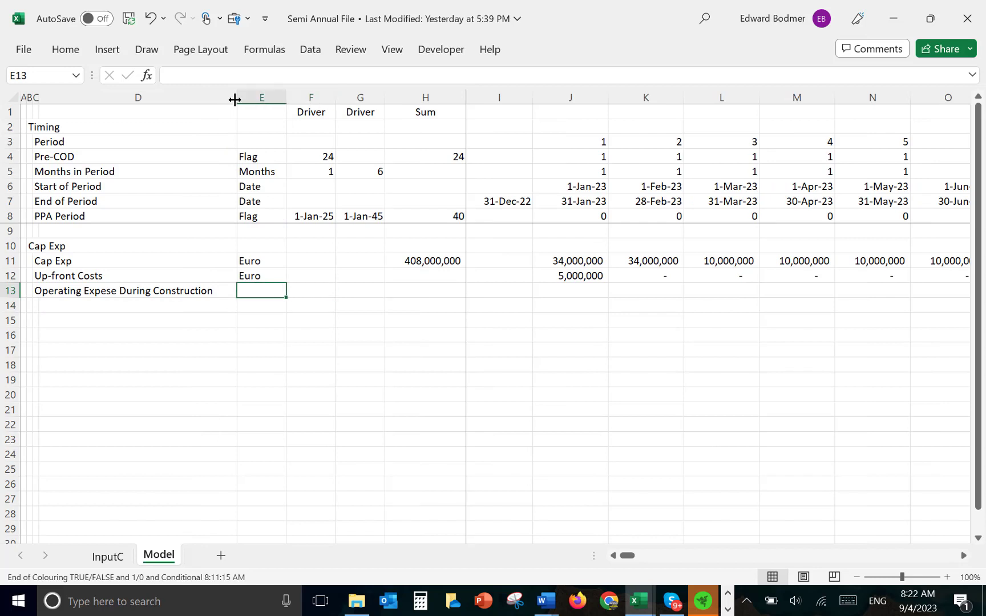
text(Euro)
Enter =LOOKUP(J3,InputC!17:17,InputC!20:20) in J13 to bring in the operating cost during construction.
key(Right)
key(Right)
key(Right)
key(Right)
key(Right)
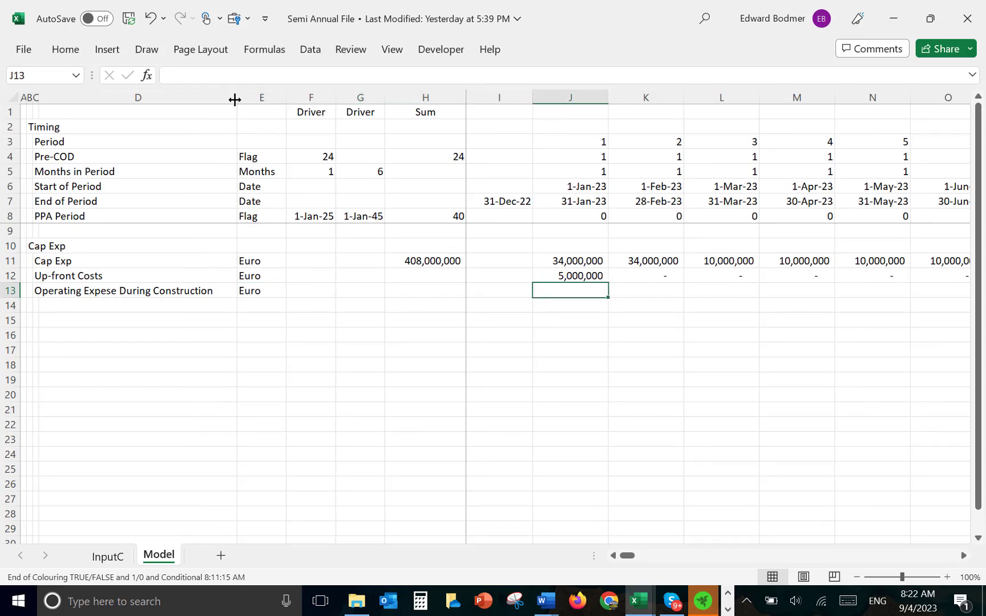
text(=loo)
key(Tab)
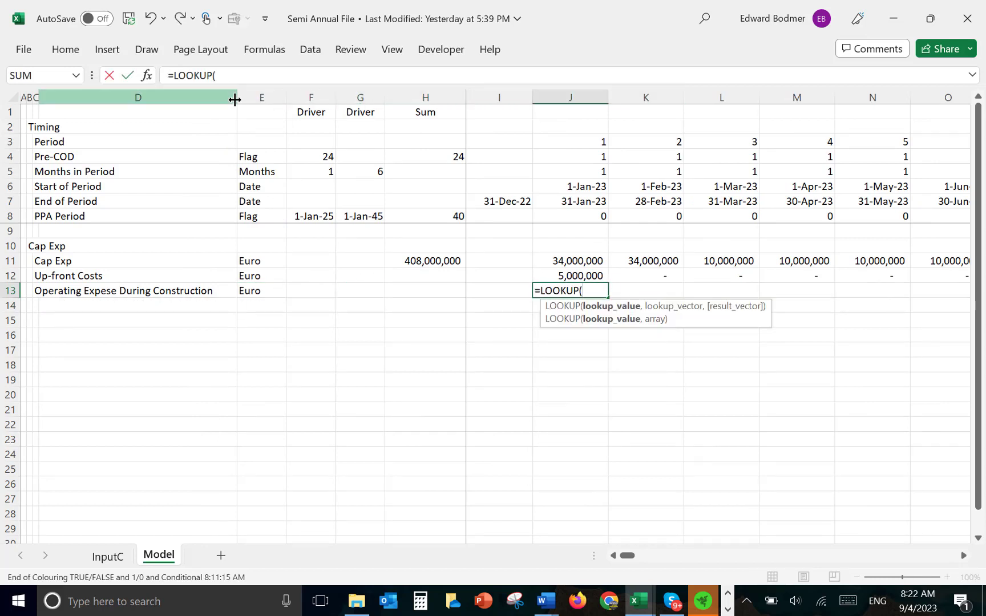
click(553, 145)
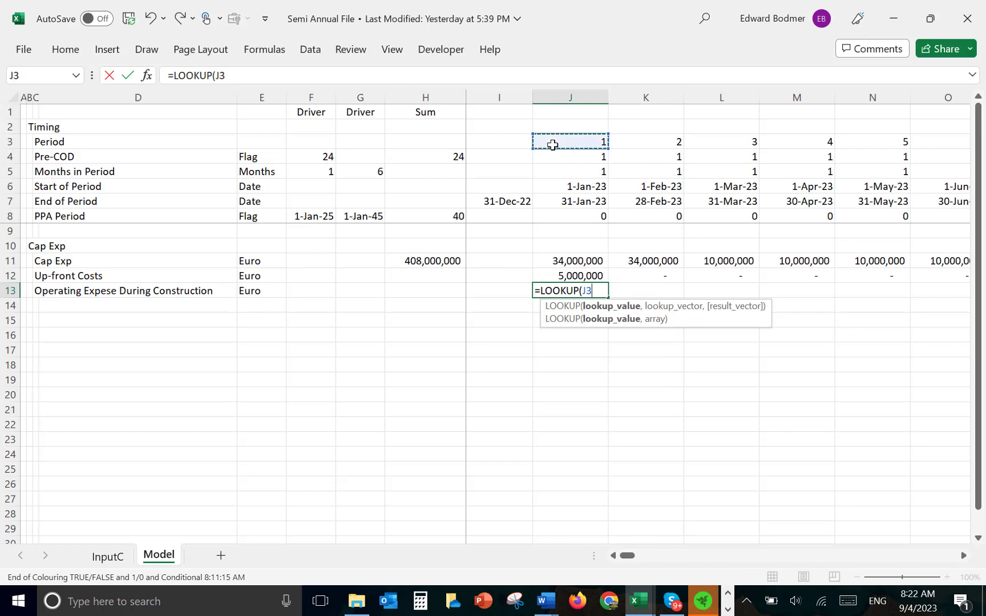
text(,)
key(ctrl+Page_Up)
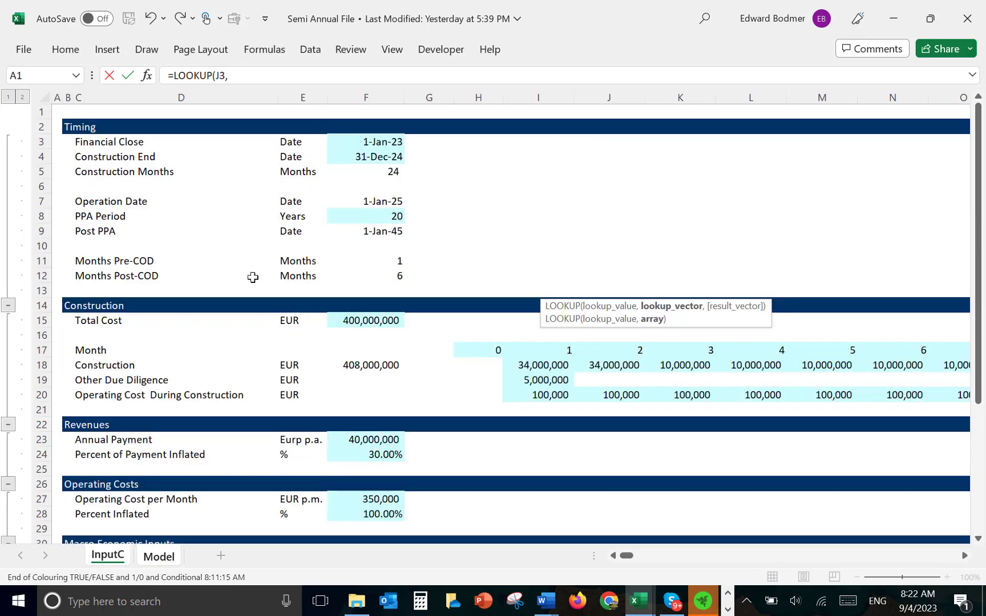
click(39, 349)
text(,)
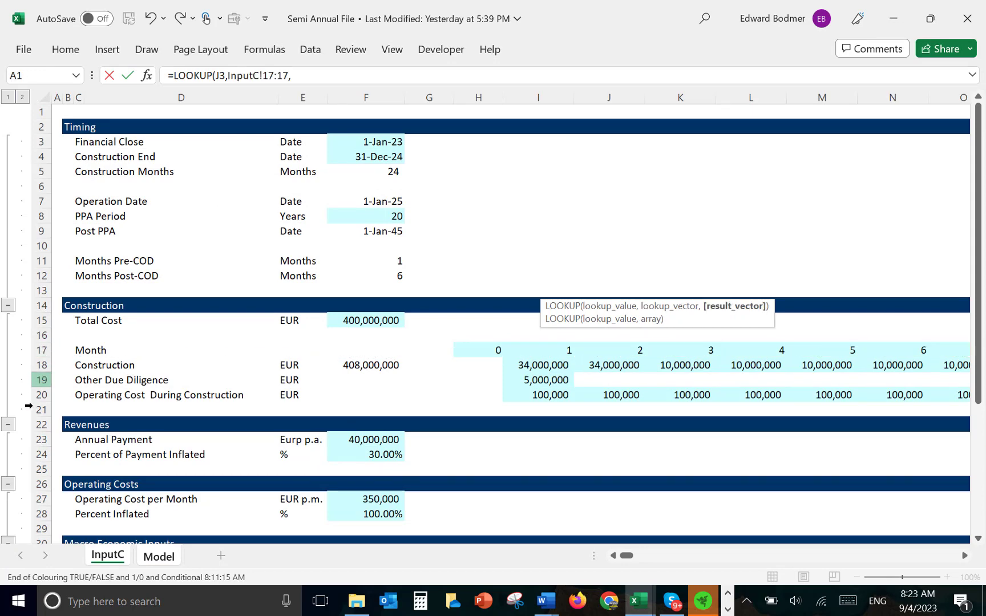
click(41, 396)
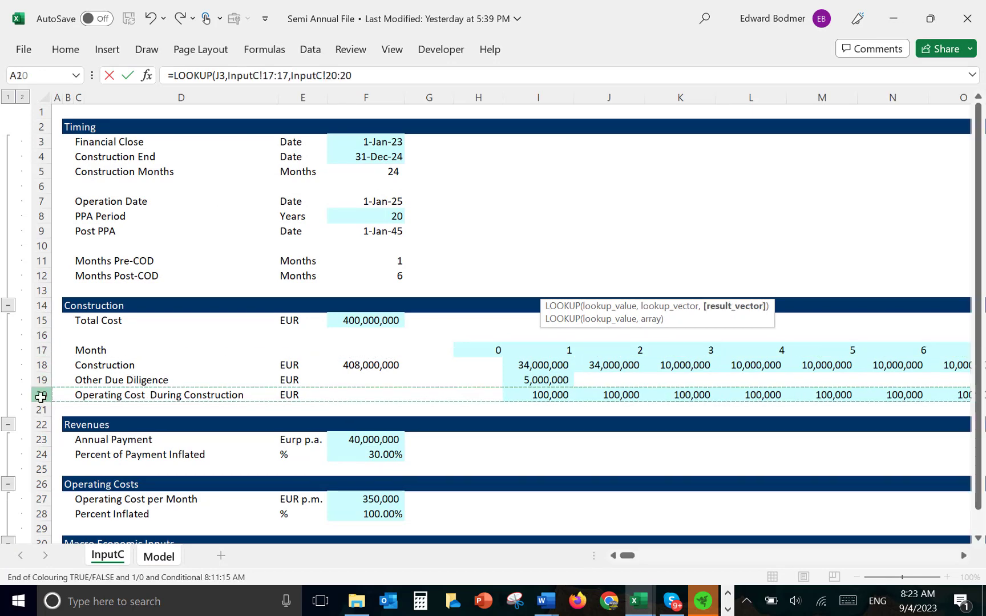
key(Return)
Format J13 with thousands separators and copy its formula across the timeline.
key(Up)
key(ctrl+shift+a)
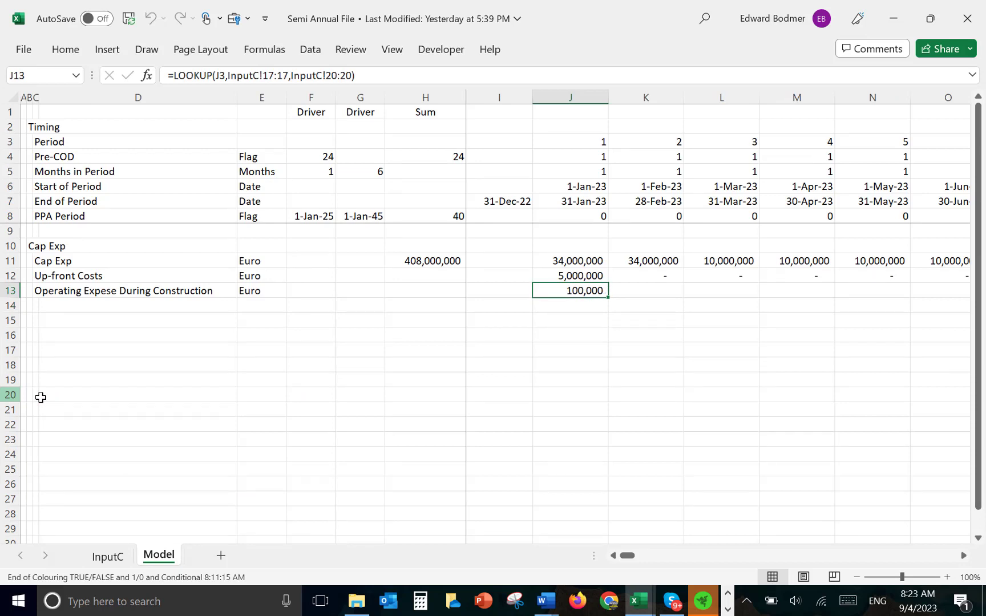
key(ctrl+shift+r)
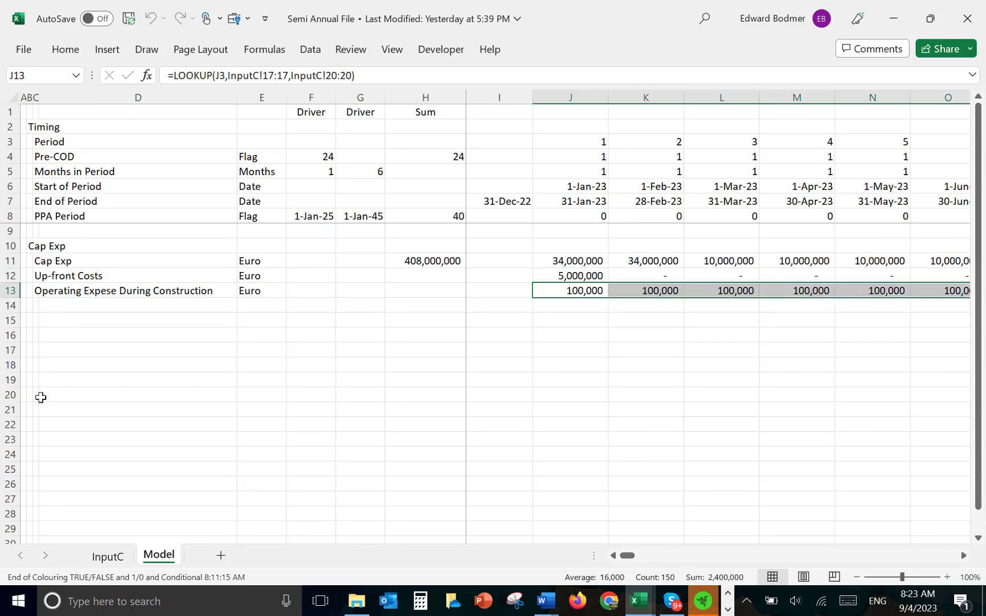
Examine the looked-up operating expenses in row 13 around the end of construction and the start of operations.
key(Right)
key(Right)
key(Right)
key(Right)
key(Right)
key(Right)
key(Right)
key(Right)
key(Right)
key(Right)
key(Right)
key(Right)
key(Right)
key(Right)
key(Right)
key(Right)
key(Right)
key(Right)
key(Right)
key(Right)
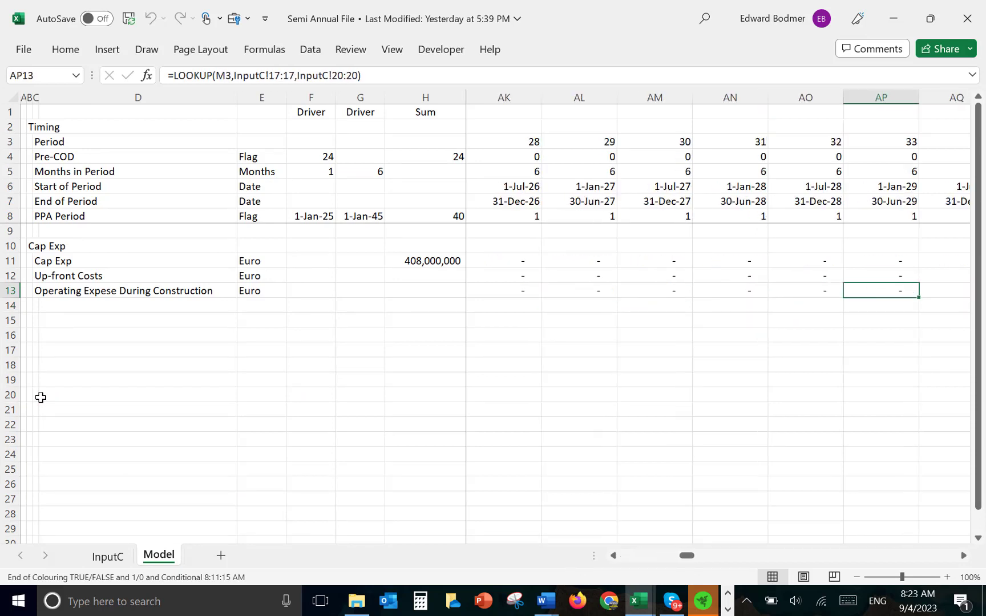
key(Right)
key(Left)
key(Left)
key(Left)
key(Left)
key(Left)
key(Left)
key(Left)
key(Left)
key(Left)
key(Left)
key(Left)
key(Left)
key(Right)
key(Right)
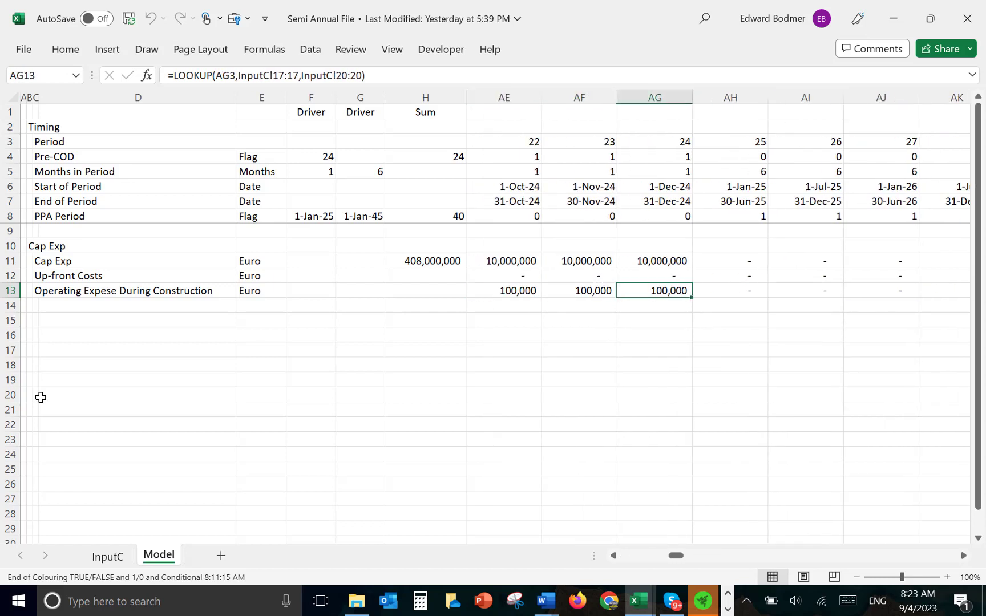
key(Right)
key(Up)
key(Up)
key(Down)
key(Down)
key(Left)
key(Left)
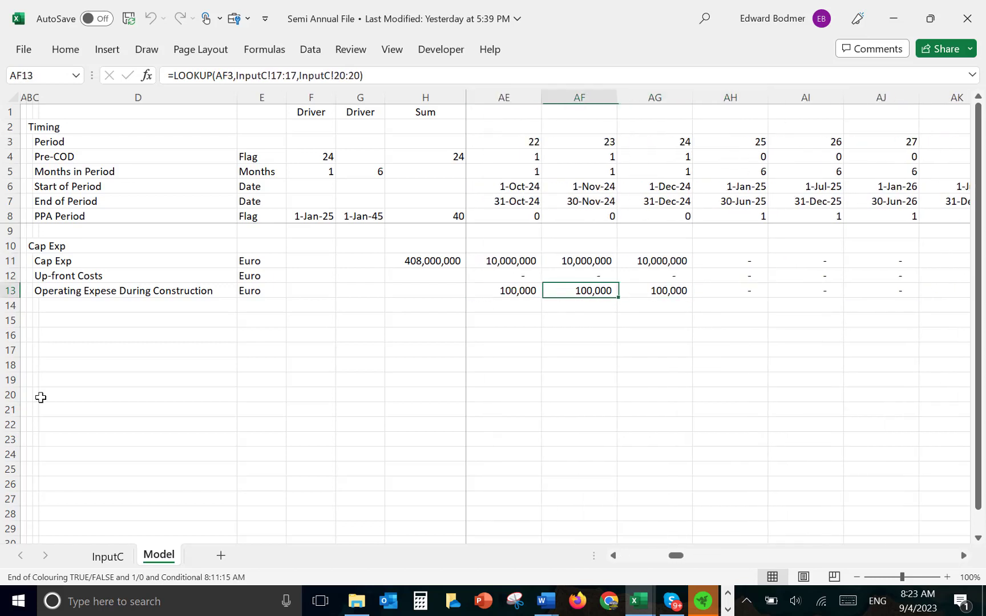
Label row 14 "Total Construction Expenditure" in D14 and copy the "Euro" unit down into E14.
key(Left)
key(Left)
key(Left)
key(Left)
key(Left)
key(Left)
key(Left)
key(Left)
key(Left)
key(Left)
key(Left)
key(Left)
key(Left)
key(Left)
key(Left)
key(Left)
key(Left)
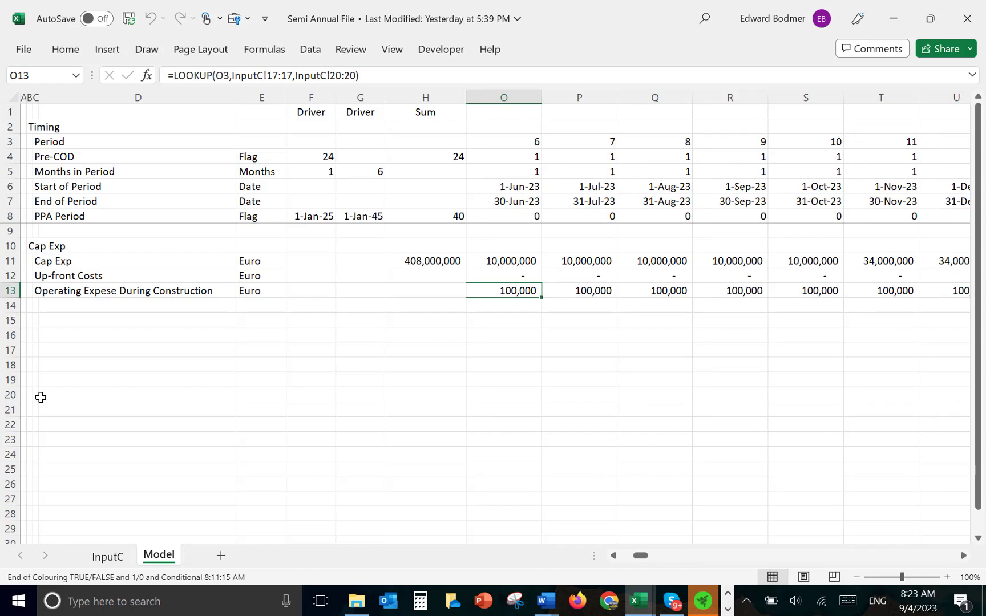
key(Left)
key(Left)
key(Left)
key(Left)
key(Left)
key(Left)
key(Left)
key(Left)
key(Left)
key(Left)
key(Left)
key(Left)
key(Left)
key(Down)
key(Right)
key(Right)
key(Right)
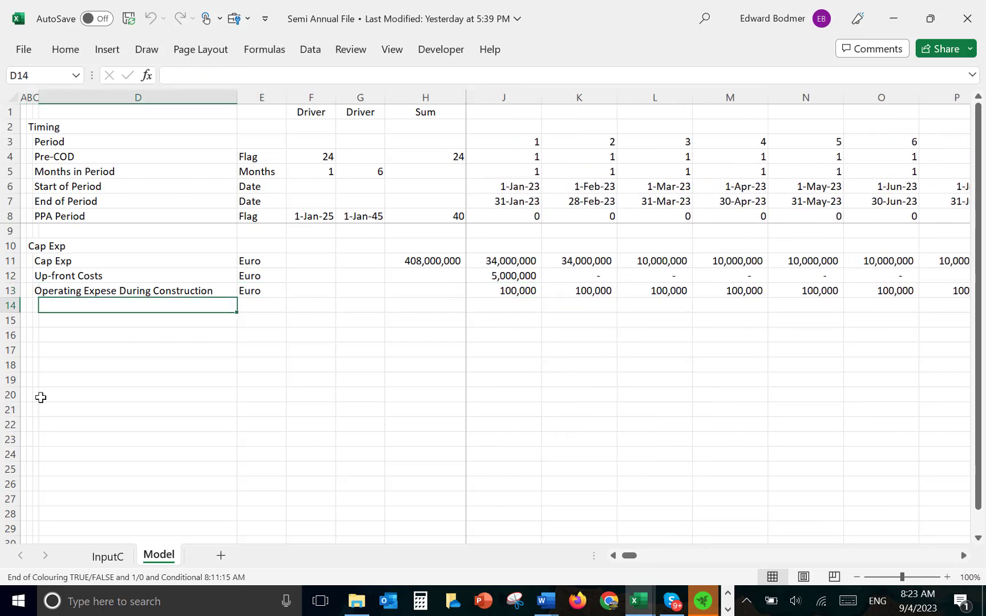
text(total)
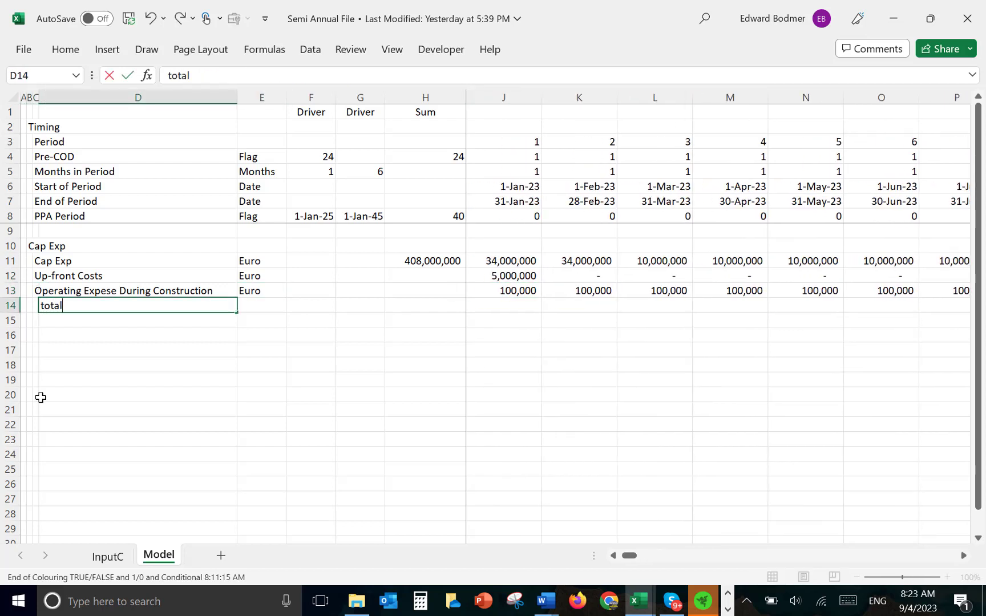
key(BackSpace)
key(BackSpace)
key(BackSpace)
key(BackSpace)
key(BackSpace)
text(Total Construction)
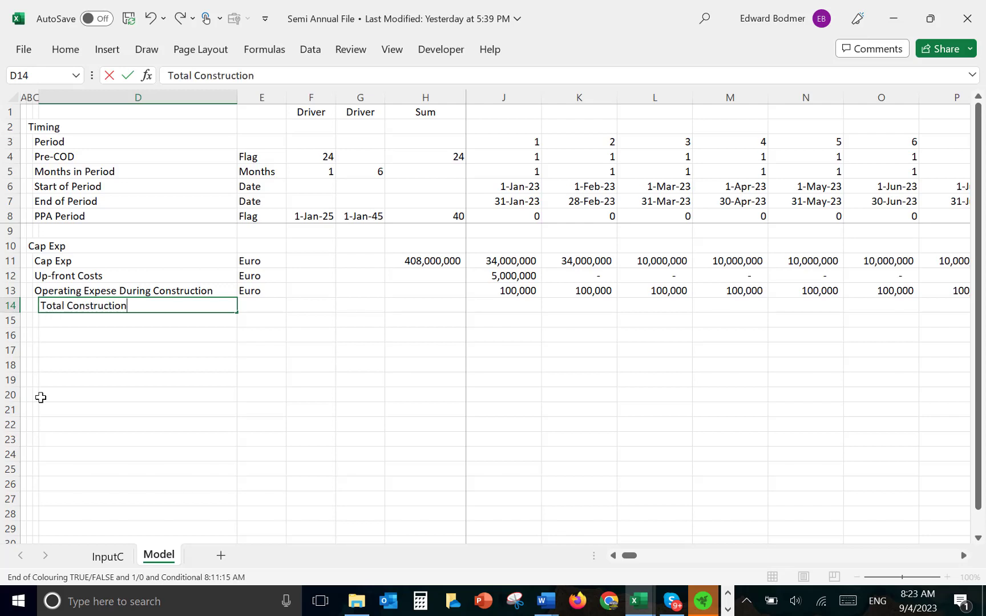
text( Expenditure)
key(Return)
key(Up)
key(Right)
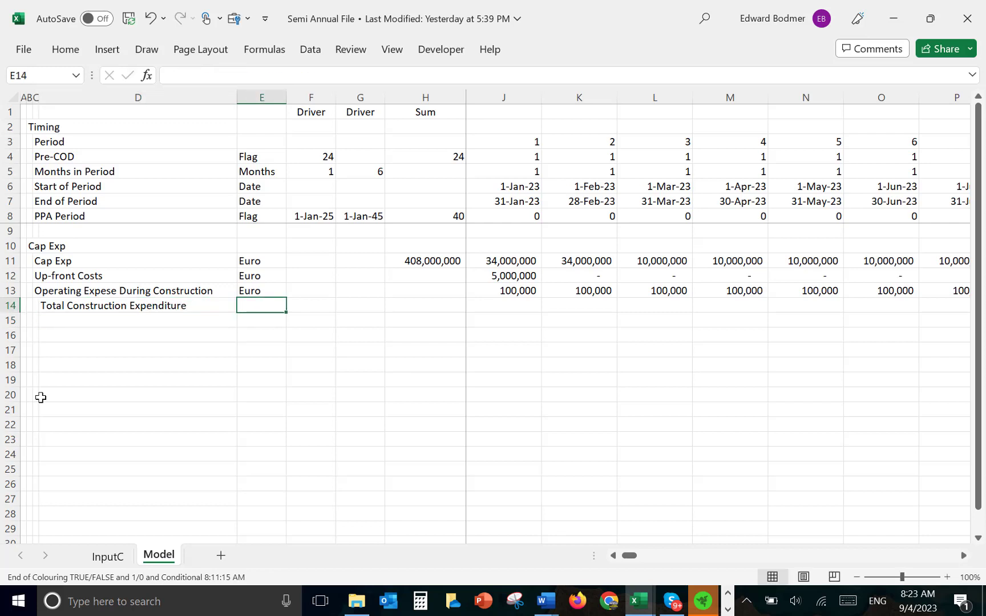
key(ctrl+d)
Enter =SUM(J11:J13) in J14 to total the construction expenditure and copy the formula across the timeline.
key(Right)
key(Right)
key(Right)
key(Right)
key(Right)
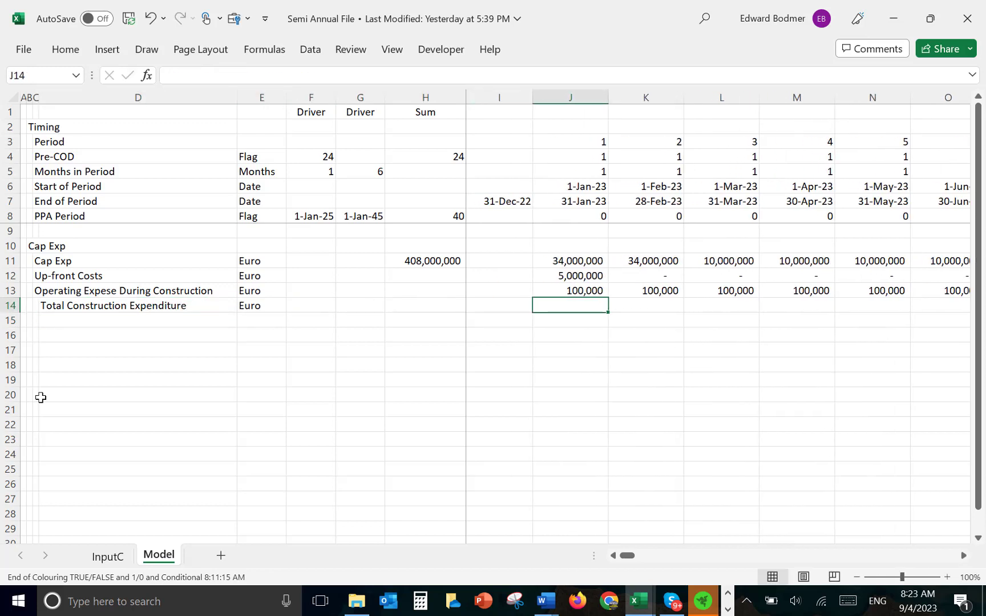
key(alt+=)
key(Return)
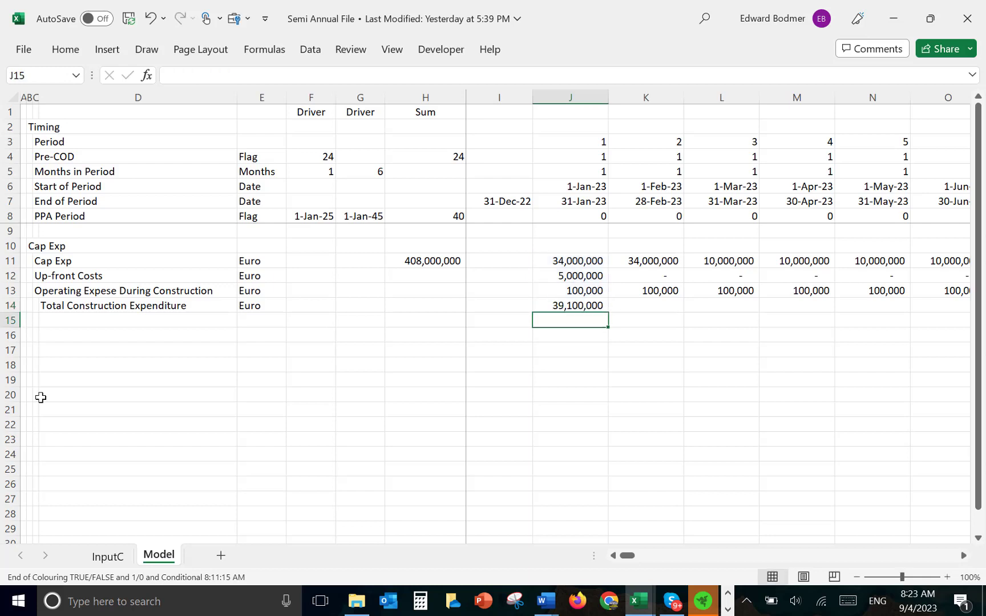
key(Up)
key(ctrl+shift+Right)
key(ctrl+r)
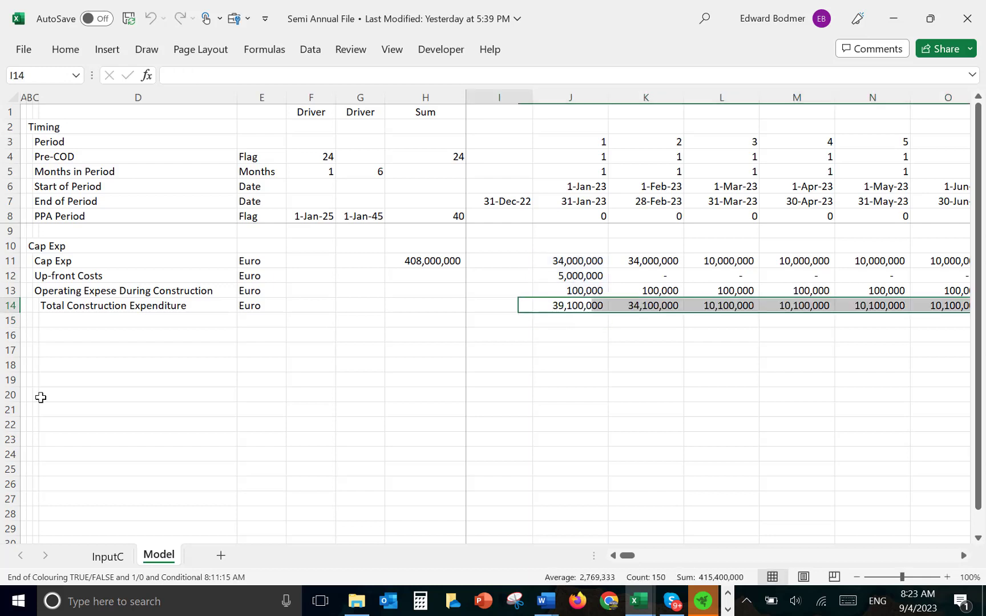
Add total-line borders above and below the Total Construction Expenditure row from D14 through FC14.
key(Left)
key(Home)
key(Right)
key(Right)
key(ctrl+shift+Right)
key(ctrl+shift+Right)
key(ctrl+shift+Right)
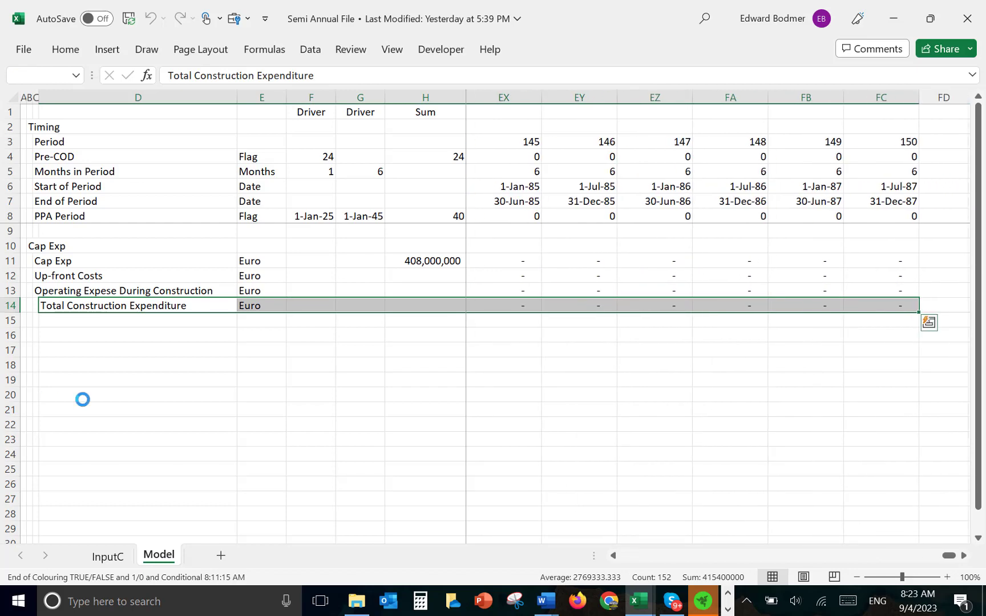
key(Right)
key(Right)
key(Right)
key(Right)
key(Right)
key(Right)
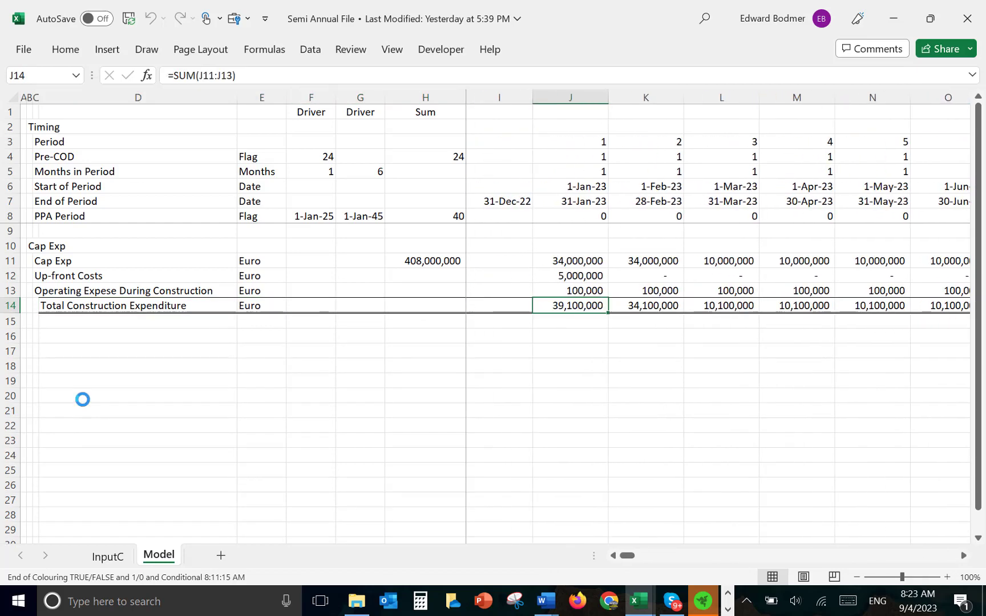
Rename the Cap Exp line label in C11 to "Construction Expenditure".
key(Down)
key(Down)
key(Left)
key(Left)
key(Left)
key(Left)
key(Left)
key(Left)
key(Left)
key(Left)
key(Left)
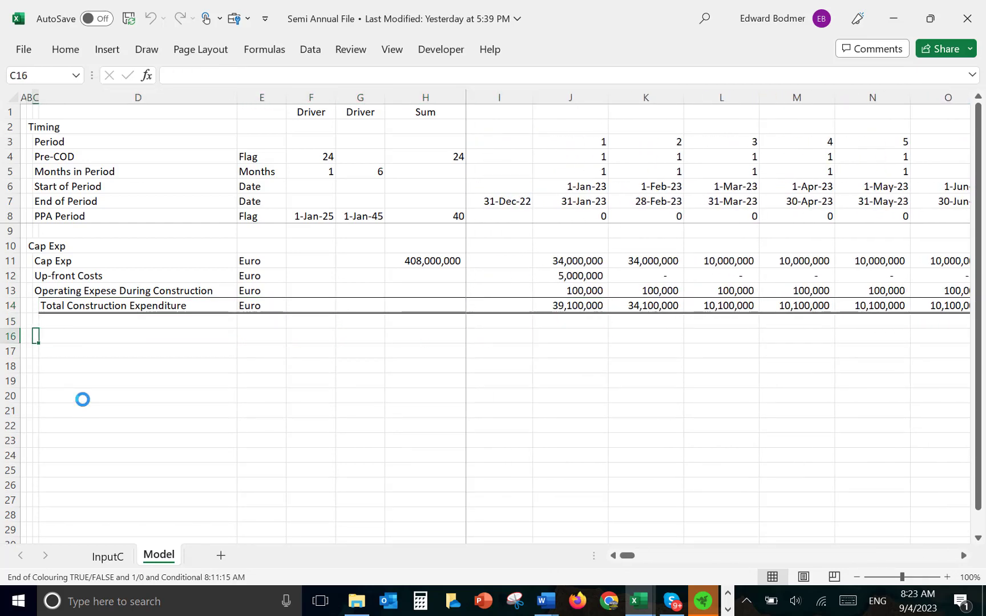
key(Up)
key(Up)
key(Up)
key(Up)
key(Up)
key(Up)
key(Up)
key(Up)
key(Up)
key(Up)
key(Up)
key(Up)
key(Up)
key(Up)
key(Up)
key(Down)
key(Down)
key(Down)
key(Down)
key(Down)
key(Down)
key(Down)
key(Down)
key(Down)
key(Down)
key(Down)
key(Down)
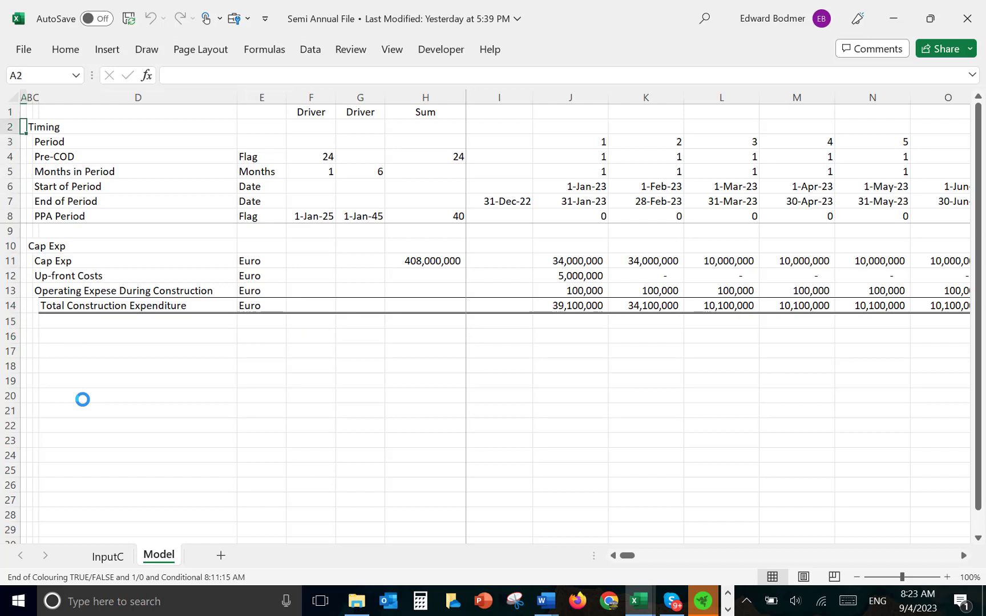
key(Up)
key(Up)
key(Right)
key(Right)
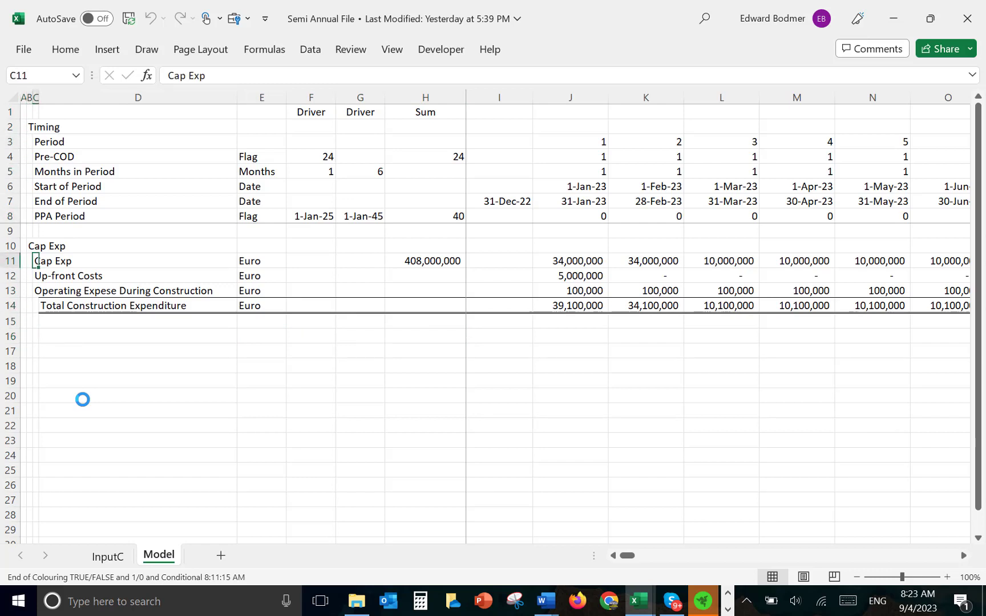
text(Construcin)
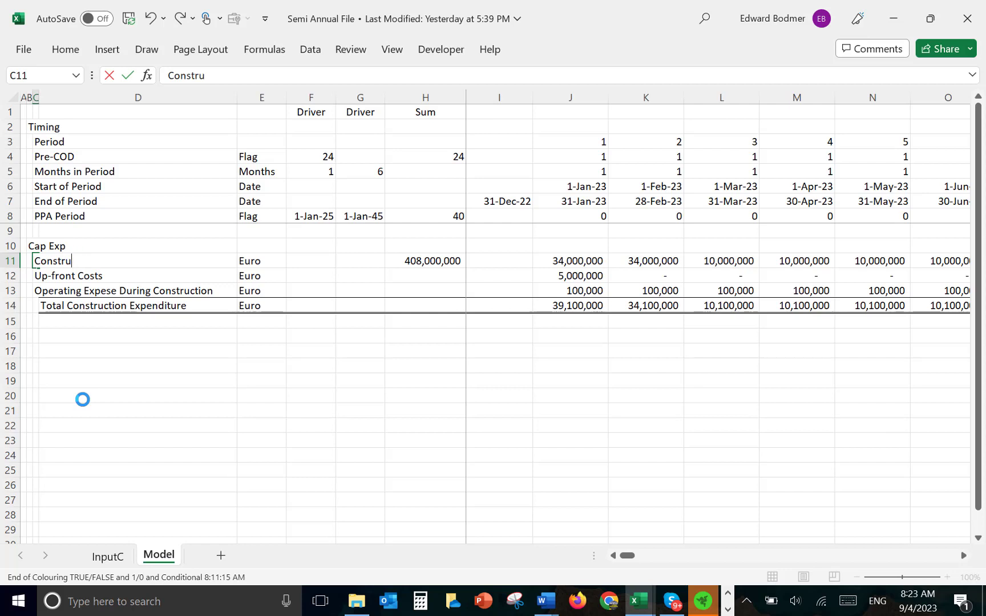
text(ction Exp)
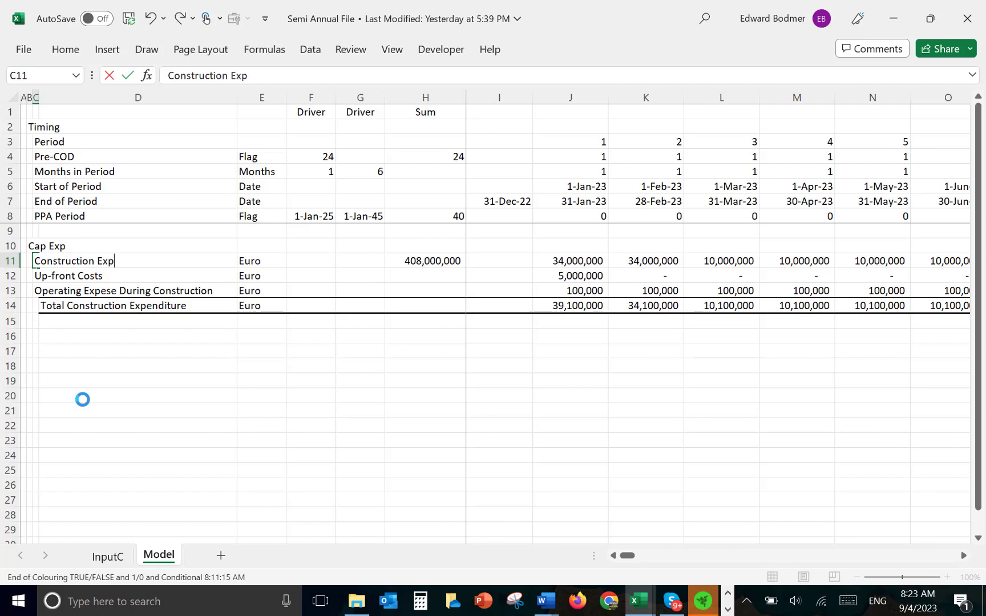
text(enditure)
key(Return)
Colour the Model sheet with the format macro's Colour Sheet option, keeping the current colouring options.
key(Return)
key(Down)
key(Down)
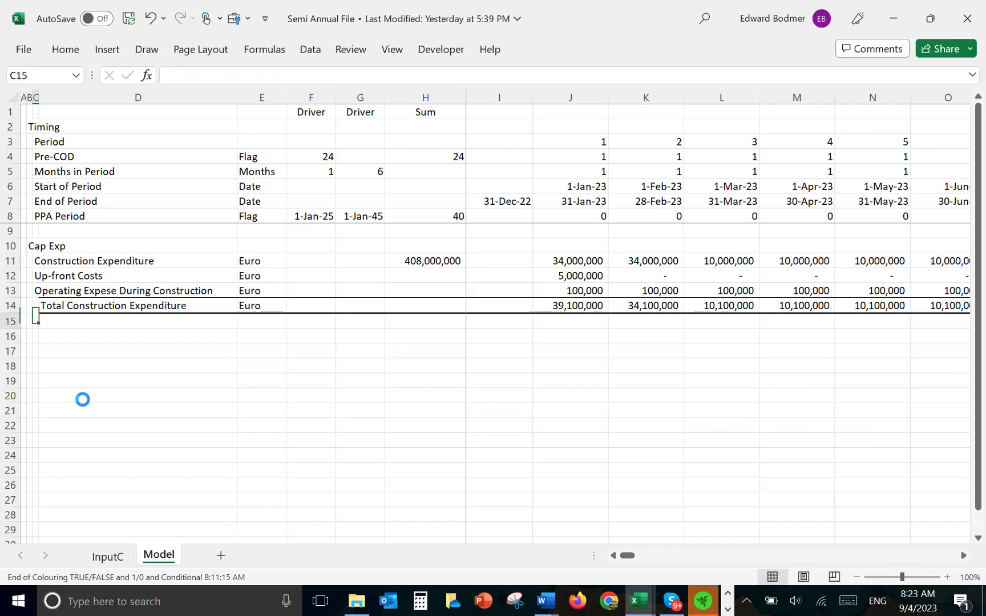
key(Down)
key(Left)
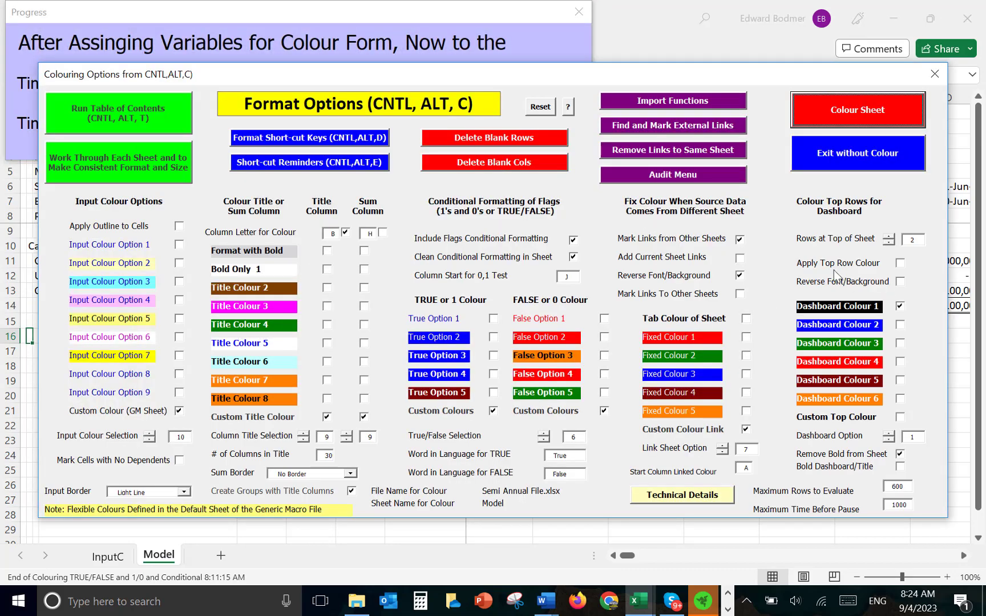
click(842, 113)
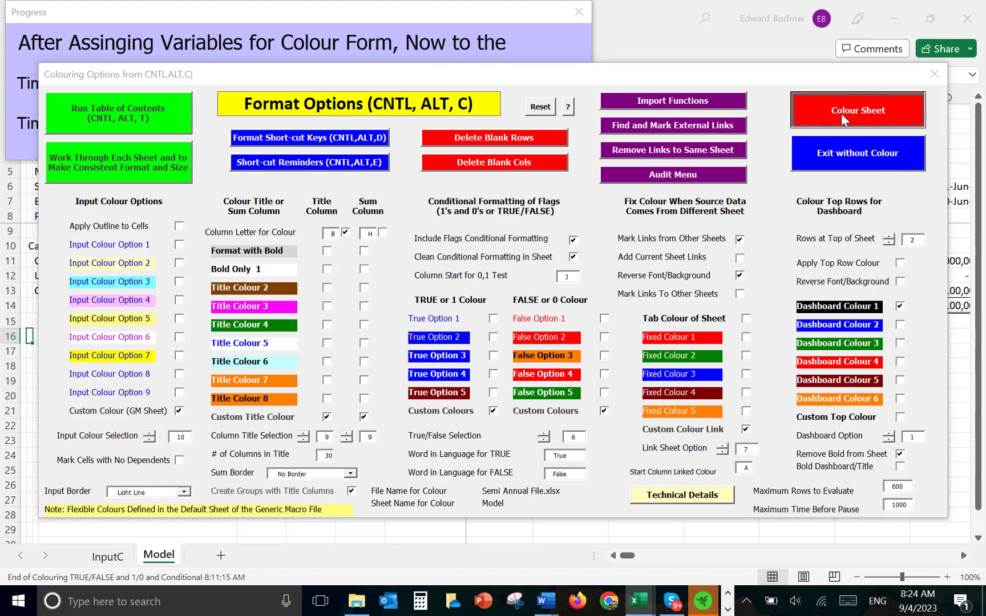
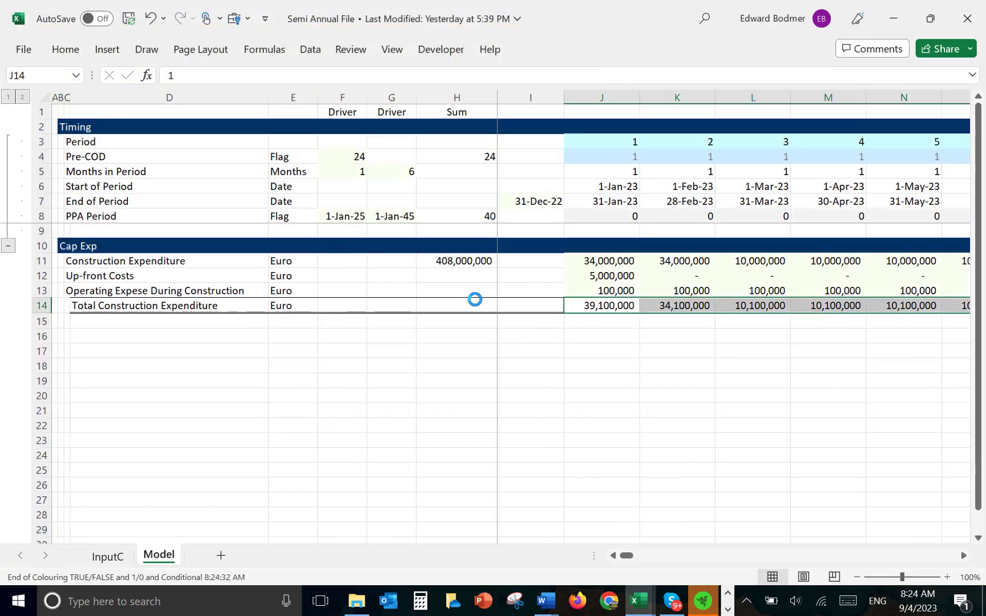
click(351, 371)
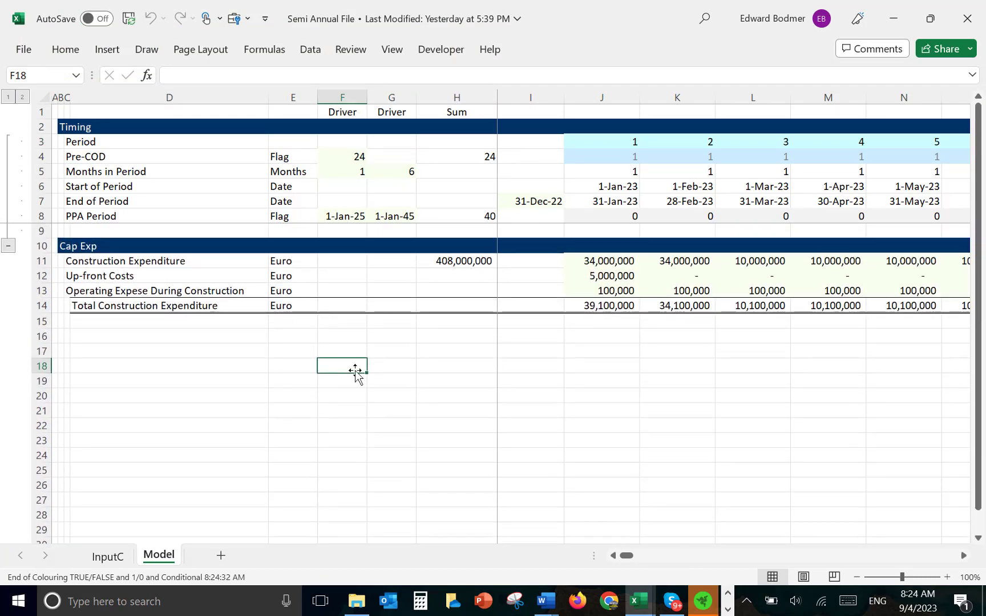
Examine the coloured Pre-COD flags in row 4 along the timeline, from construction into the semi-annual operating periods.
click(584, 148)
key(Right)
key(Right)
key(Right)
key(Right)
key(Right)
key(Right)
key(Right)
key(Right)
key(Right)
key(Right)
key(Right)
key(Right)
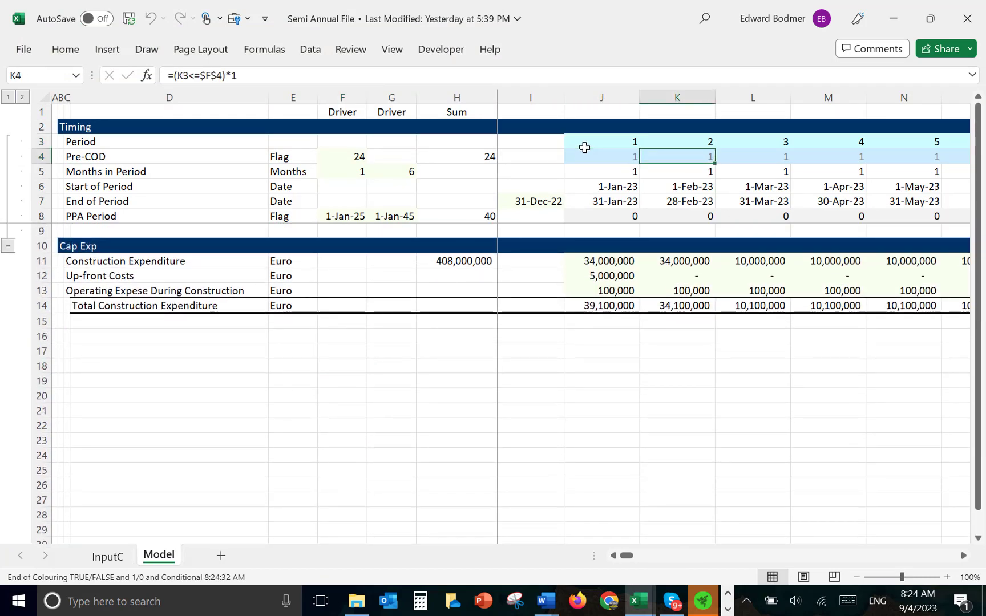
key(Right)
key(Right)
key(Right)
key(Right)
key(Right)
key(Right)
key(Right)
key(Right)
key(Right)
key(Right)
key(Right)
key(Right)
key(Right)
key(Right)
key(Right)
key(Right)
key(Right)
key(Right)
key(Right)
key(Right)
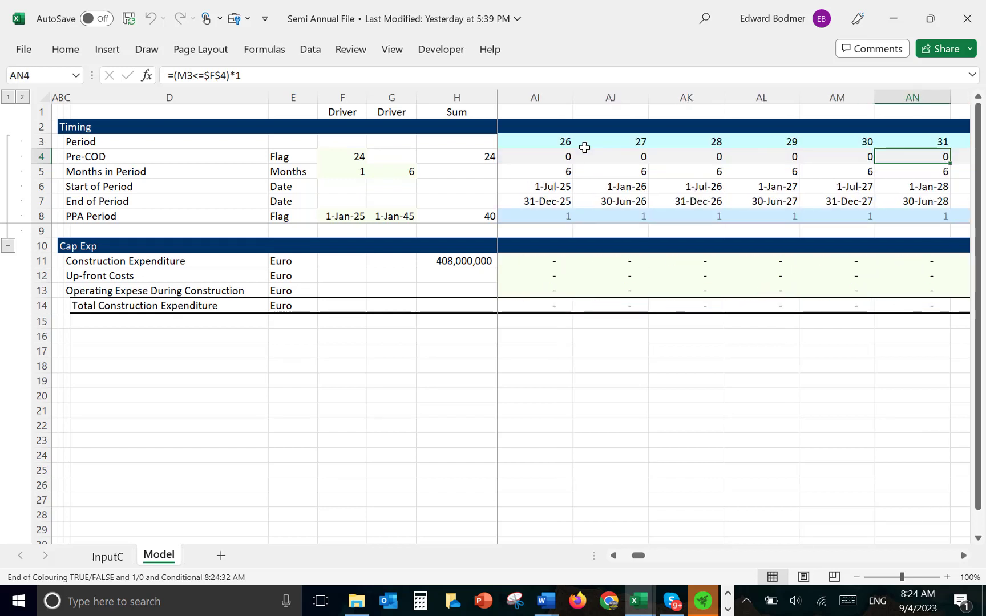
key(Down)
key(Down)
key(Down)
key(Down)
key(Down)
key(Down)
key(Down)
key(Down)
key(Down)
key(Down)
key(Down)
key(Down)
key(Down)
key(Down)
key(Down)
key(Down)
key(Down)
key(Down)
key(Left)
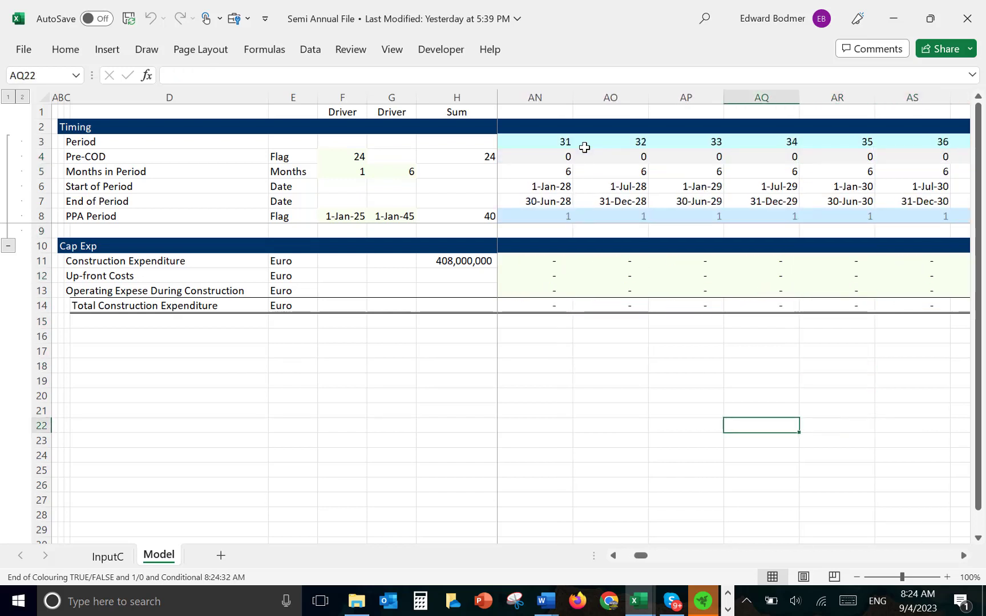
key(Up)
key(Up)
key(Up)
key(Up)
key(Up)
key(Up)
key(Up)
key(Up)
key(Up)
key(Up)
key(Up)
key(Left)
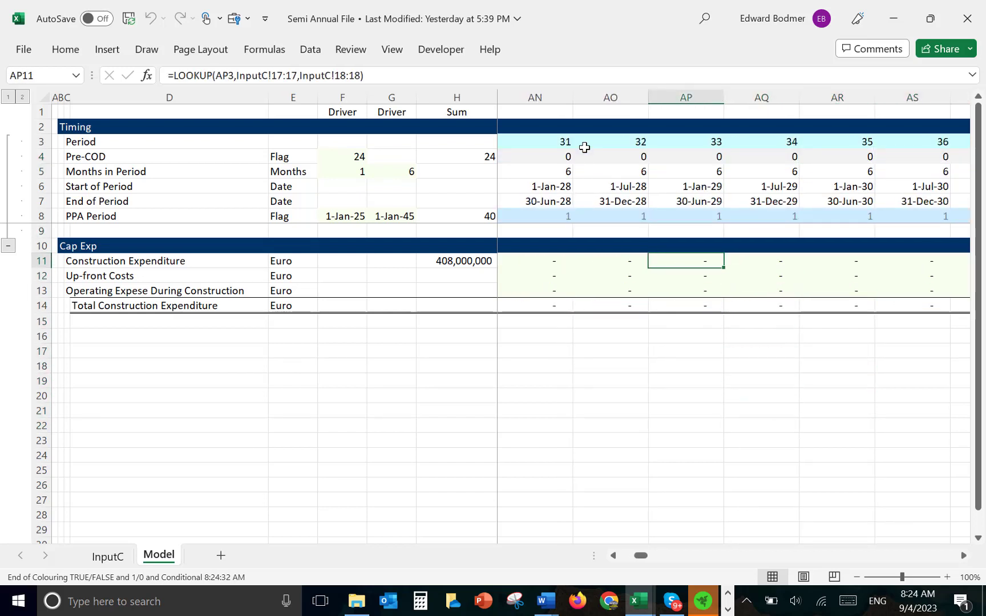
Go back to the start of the timeline and select cell B16, two rows below Total Construction Expenditure.
key(ctrl+Left)
key(Left)
key(Left)
key(Left)
key(Down)
key(Left)
key(Left)
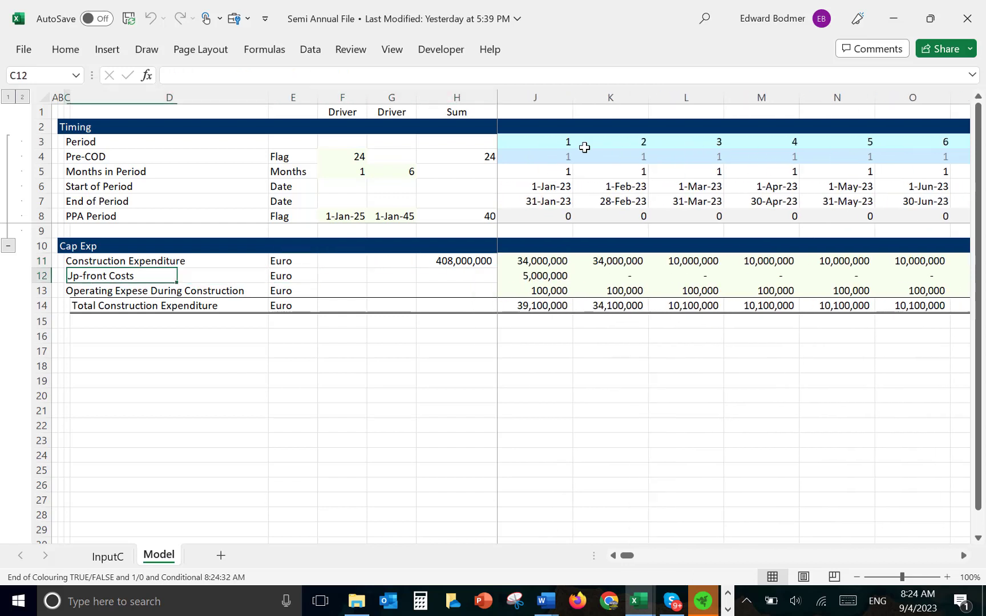
key(Down)
key(Down)
key(Down)
key(Down)
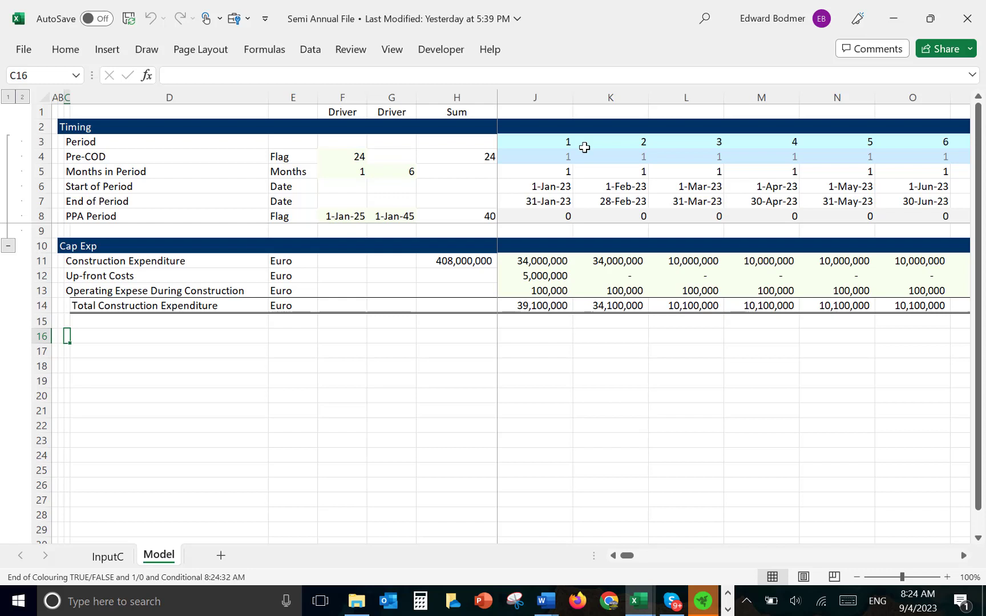
key(Left)
text(Oper)
key(BackSpace)
key(BackSpace)
key(BackSpace)
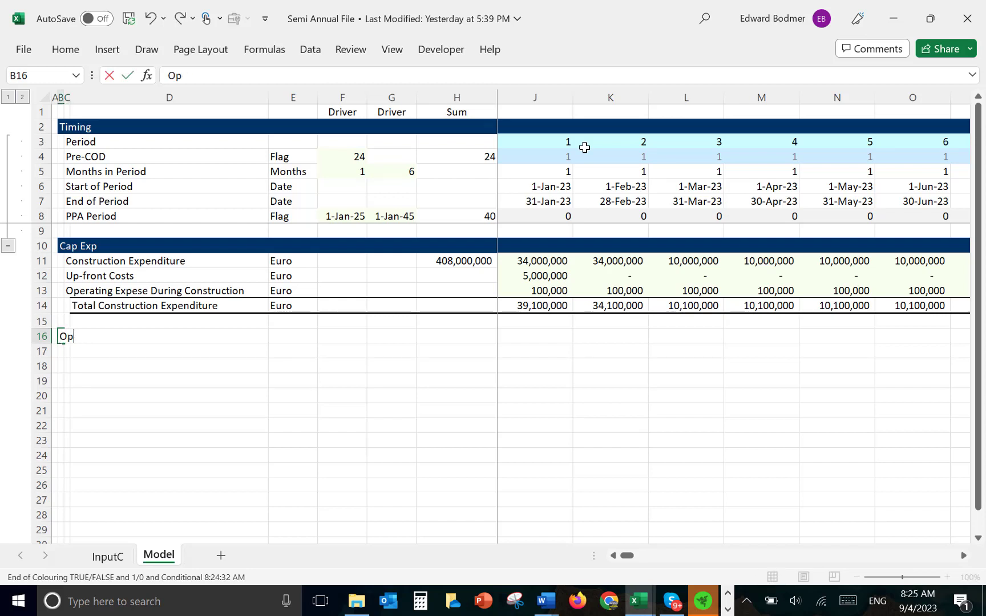
text(pe)
key(Escape)
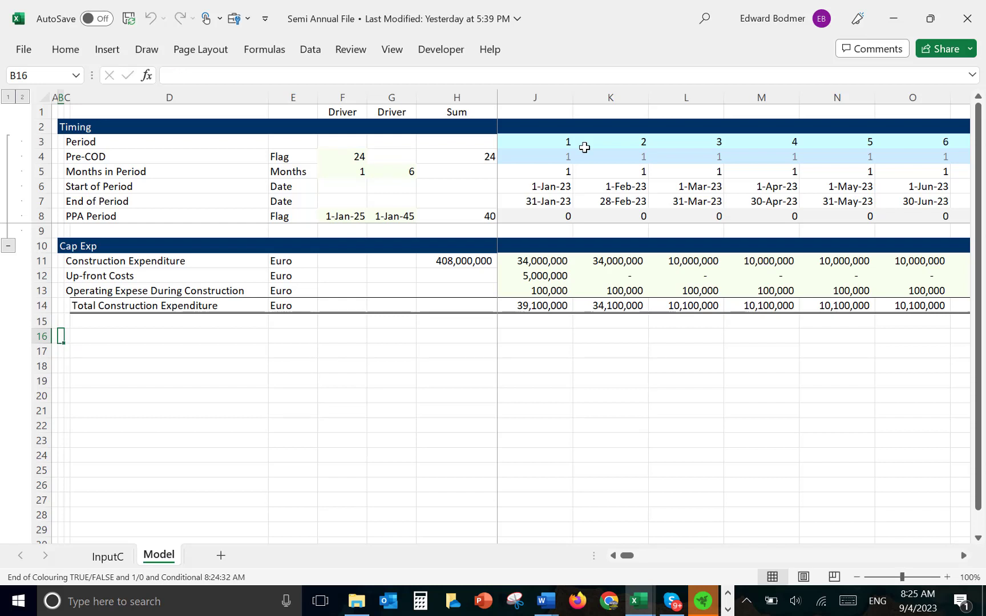
Enter the section heading "Operating Expense and Revenues" in cell B16.
text(M)
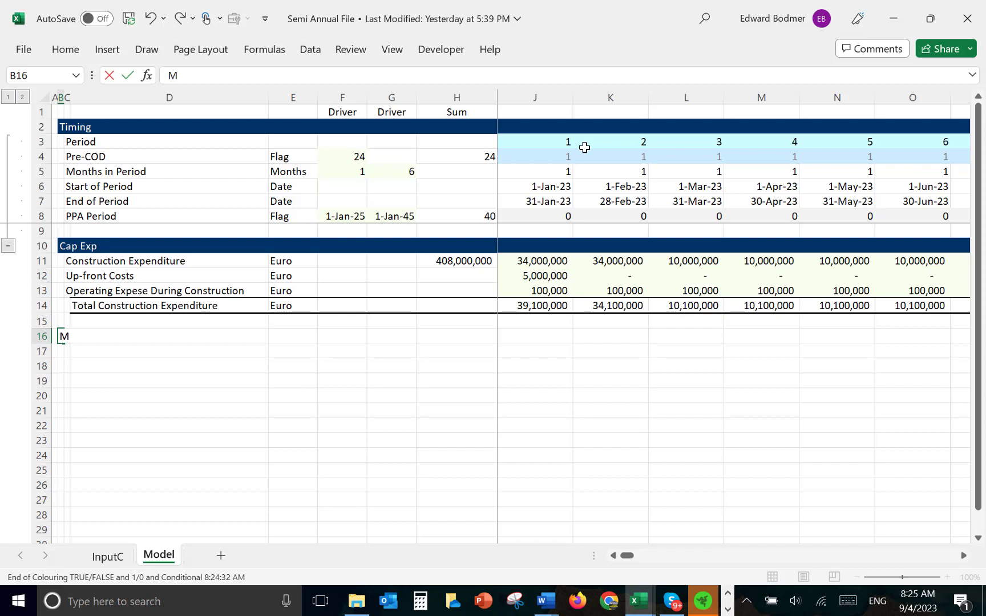
key(BackSpace)
text(Operatin)
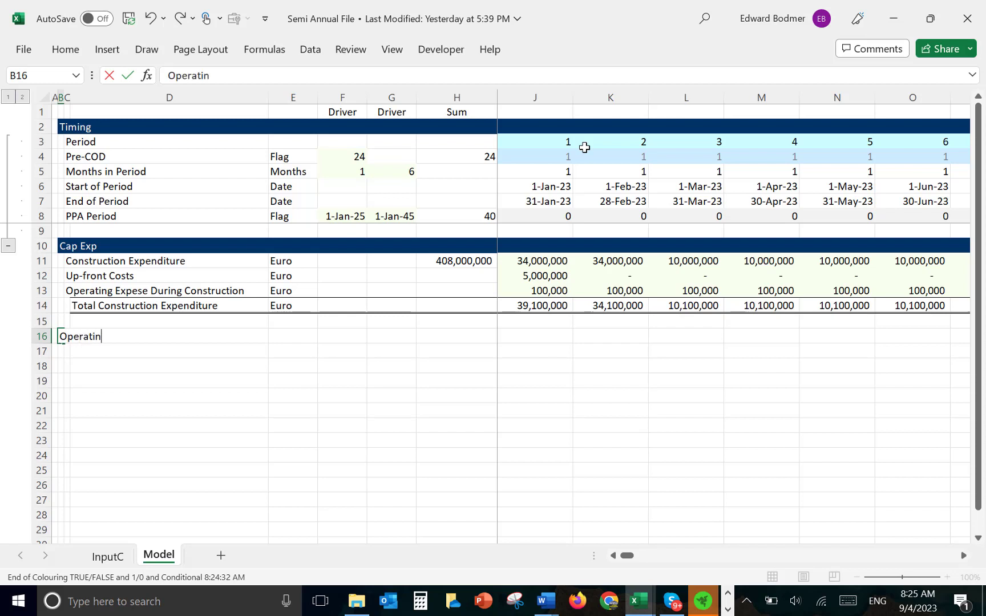
key(BackSpace)
key(BackSpace)
text(i)
key(BackSpace)
key(BackSpace)
key(BackSpace)
text(rating Expense and Rev)
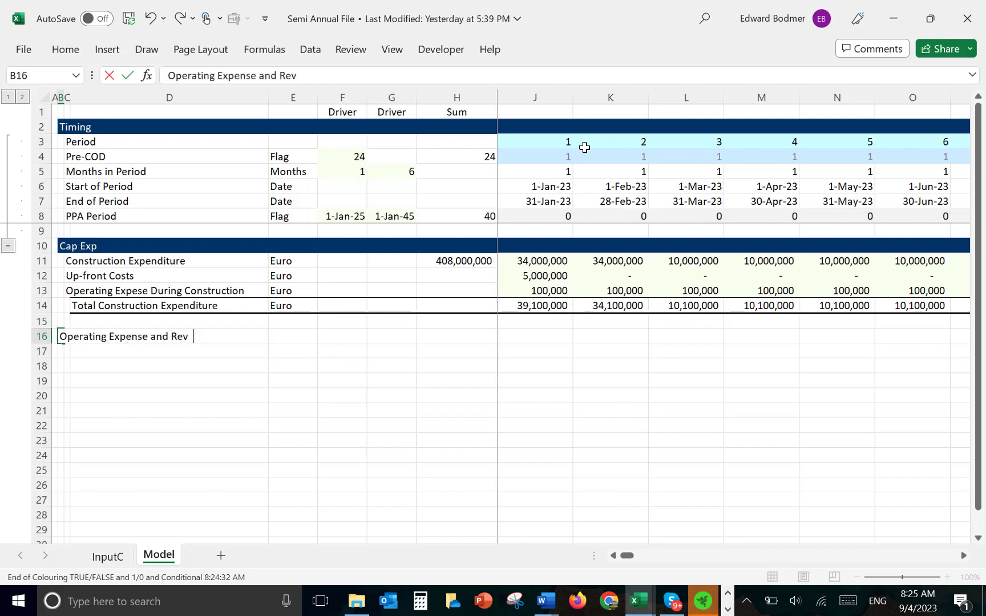
text(enues)
key(Return)
Label the first row under the Operating Expense and Revenues heading "Inflation Flag" in cell C17.
key(Right)
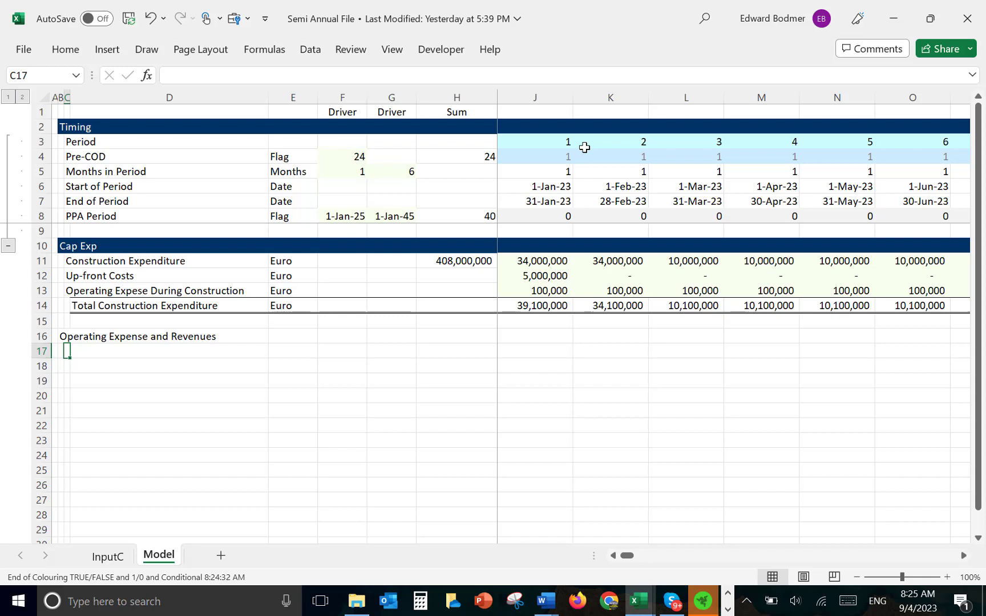
text(Inf)
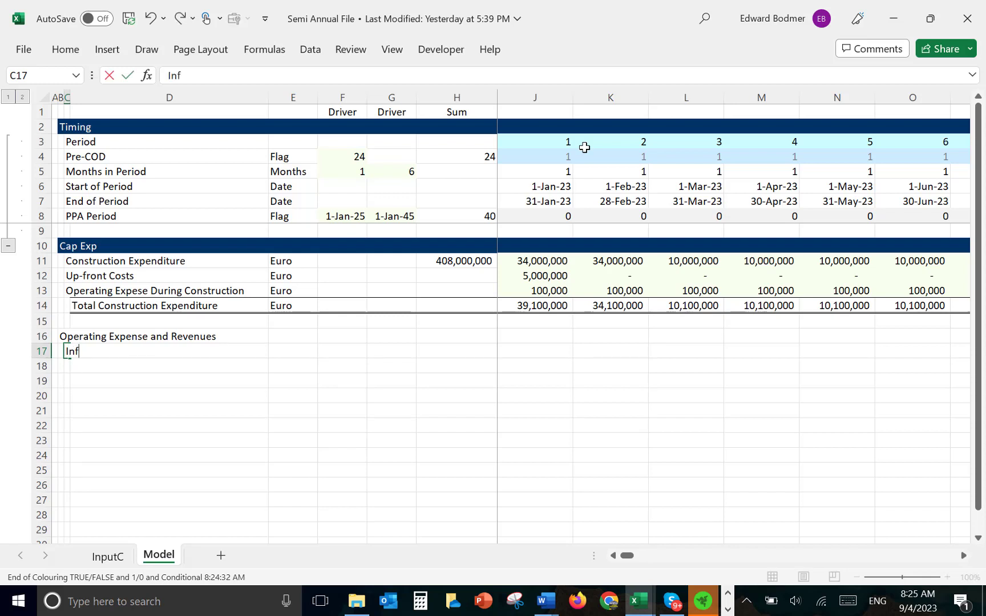
text(alaion)
key(BackSpace)
key(BackSpace)
key(BackSpace)
key(BackSpace)
key(BackSpace)
key(BackSpace)
key(BackSpace)
key(BackSpace)
text(Inflation Flag)
key(Return)
Enter "Flag" as the unit of the Inflation Flag row in cell E17.
key(Up)
key(Right)
key(Right)
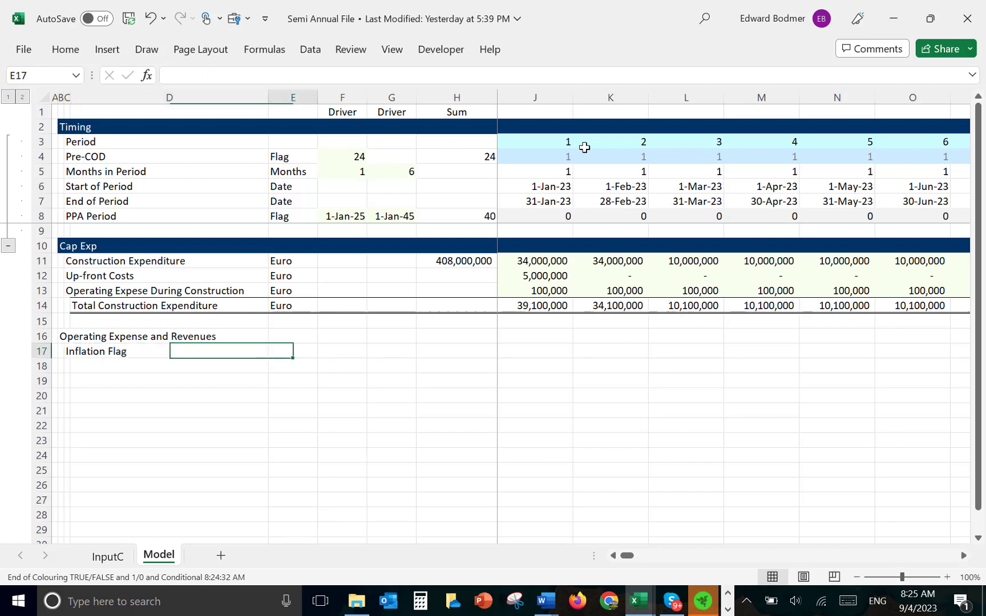
text(Falg)
key(Return)
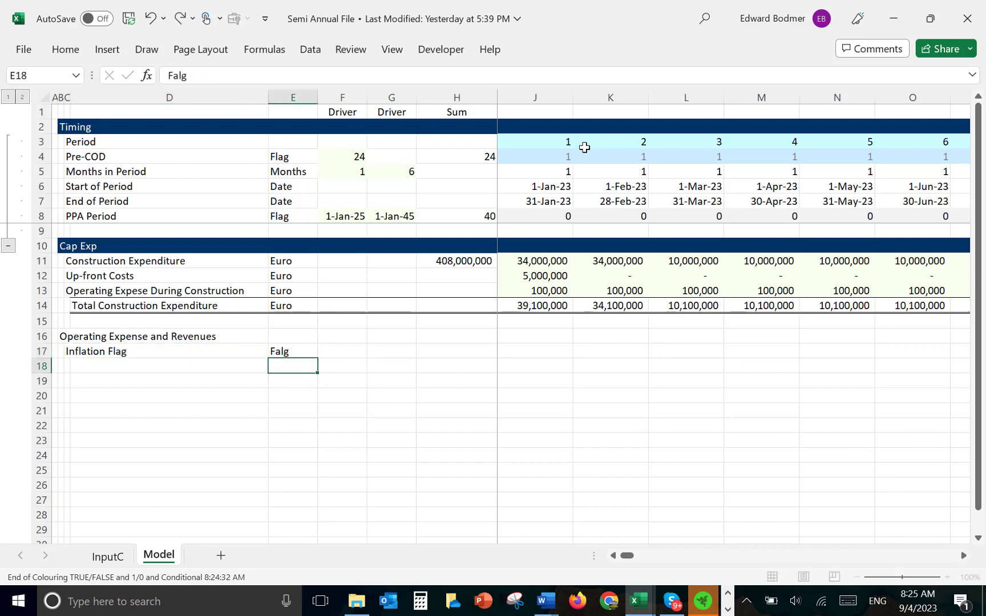
key(Up)
key(Right)
key(Left)
text(Flag)
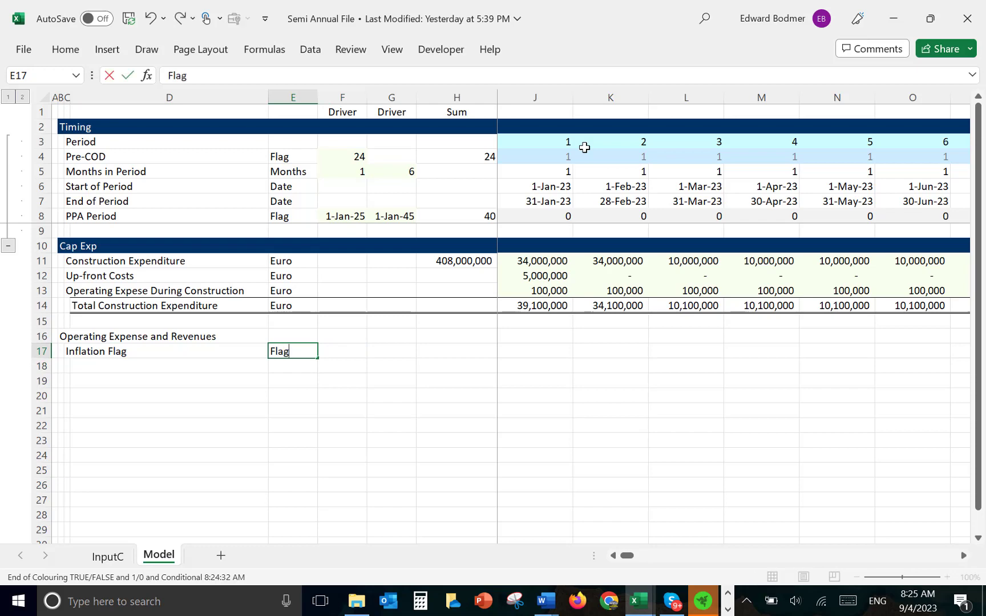
key(Return)
Link the Inflation Flag's first driver cell F17 to the Reference Inflation Date on the InputC sheet with =InputC!F31.
key(Up)
key(Right)
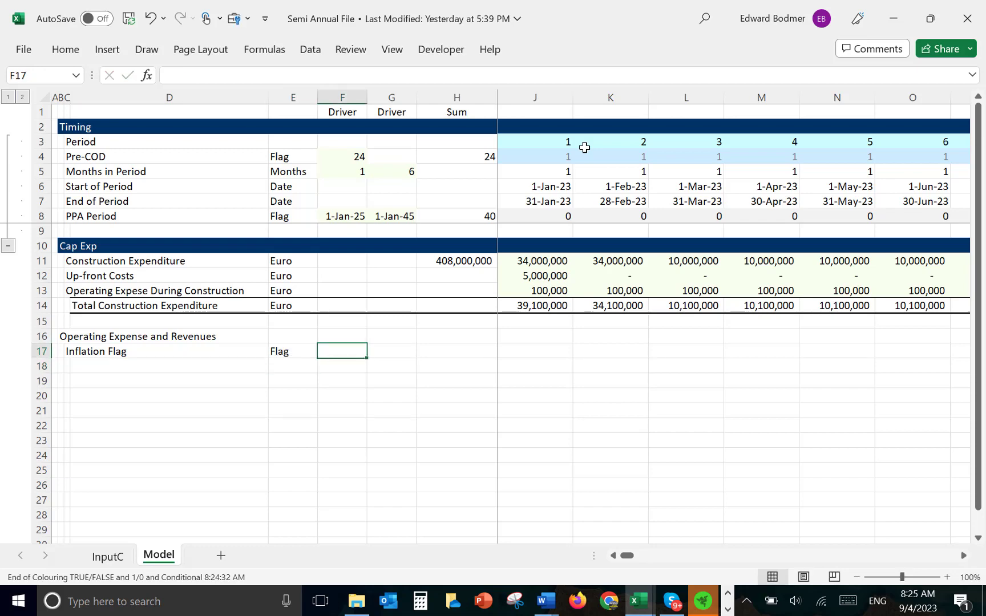
text(=)
key(ctrl+Page_Up)
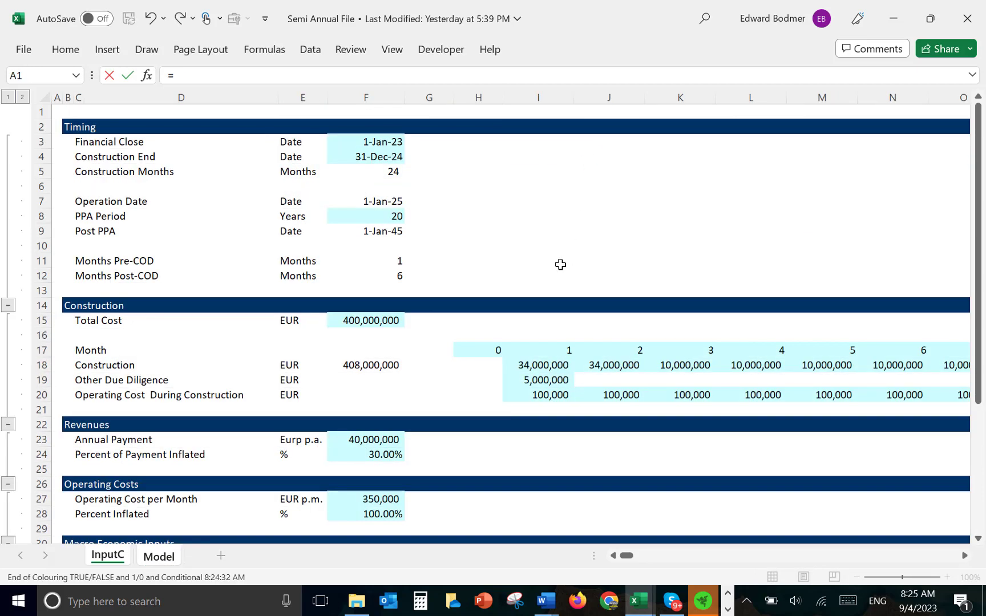
click(386, 371)
key(Down)
key(Down)
key(Down)
key(Down)
key(Down)
key(Down)
key(Down)
key(Down)
key(Down)
key(Down)
key(Down)
key(Down)
key(Down)
key(Down)
key(Down)
key(Down)
key(Down)
key(Down)
key(Down)
key(Down)
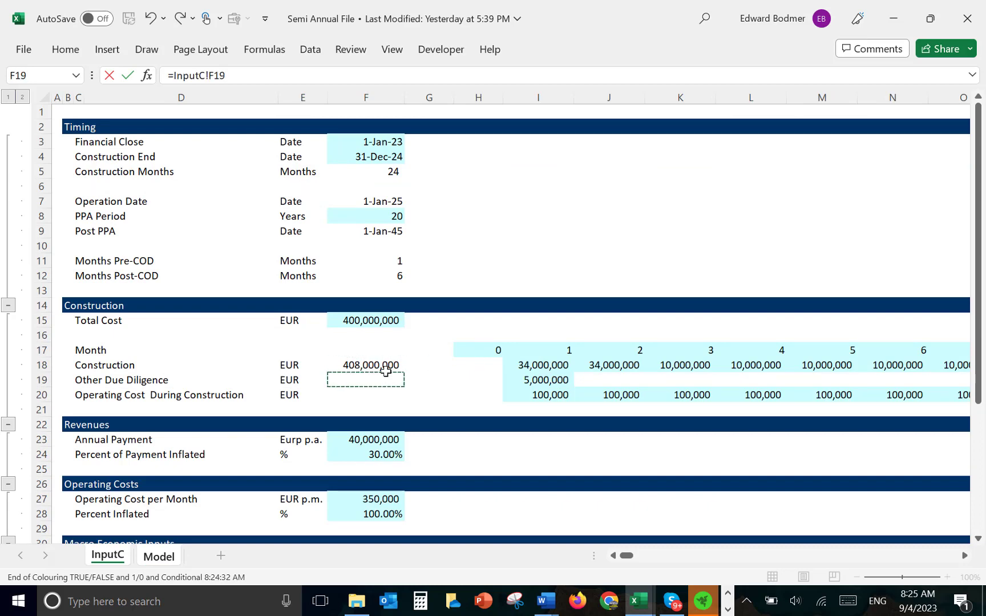
key(Up)
key(Up)
key(Up)
key(Up)
key(Up)
key(Up)
key(Up)
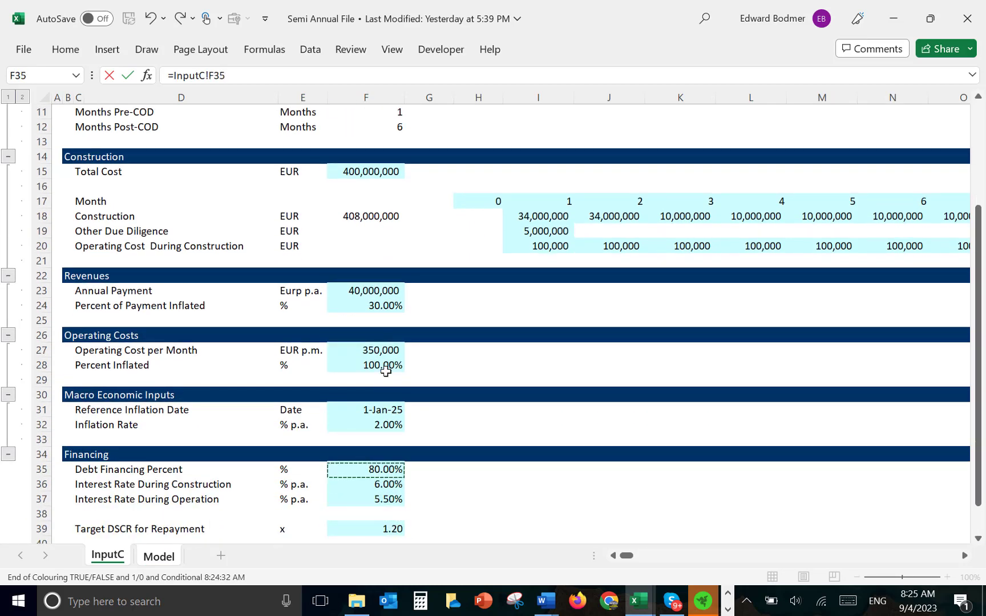
key(Return)
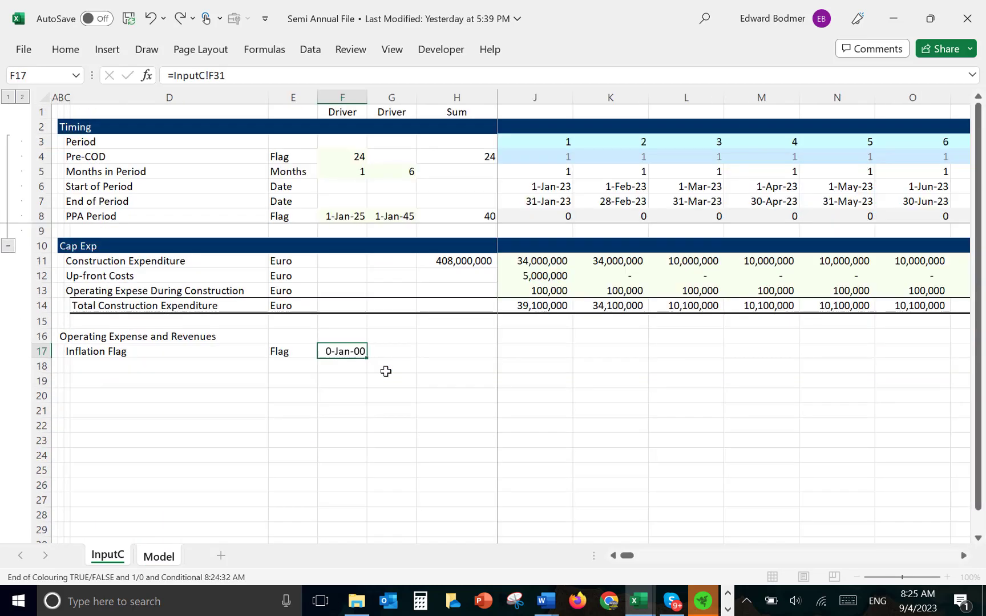
Enter the flag formula =(J6>=$F$17)*1 in J17, comparing Start of Period with the driver date, and copy it across all periods.
key(Up)
key(Right)
key(Right)
key(Right)
key(Right)
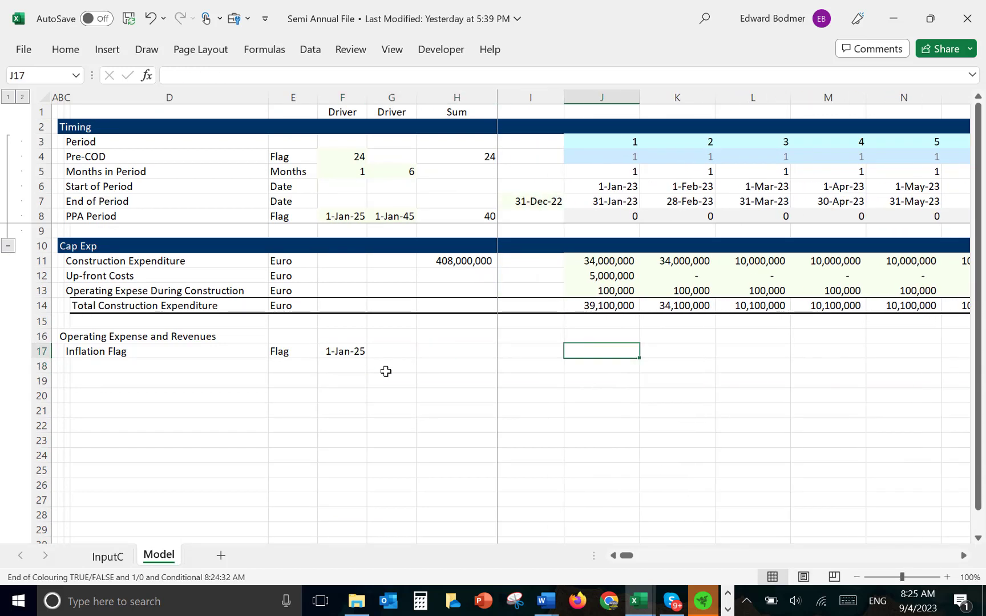
text(=)
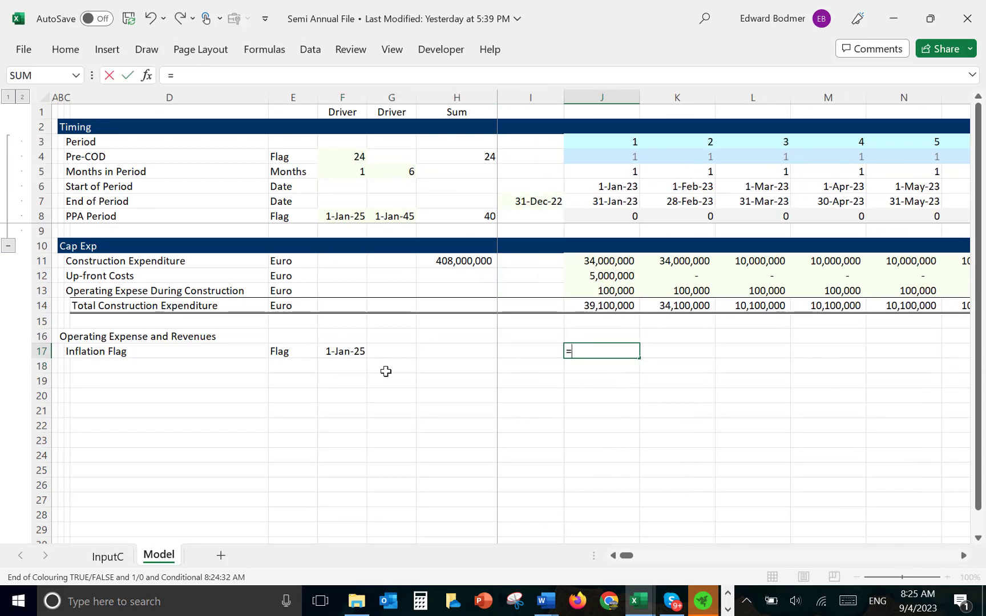
click(615, 189)
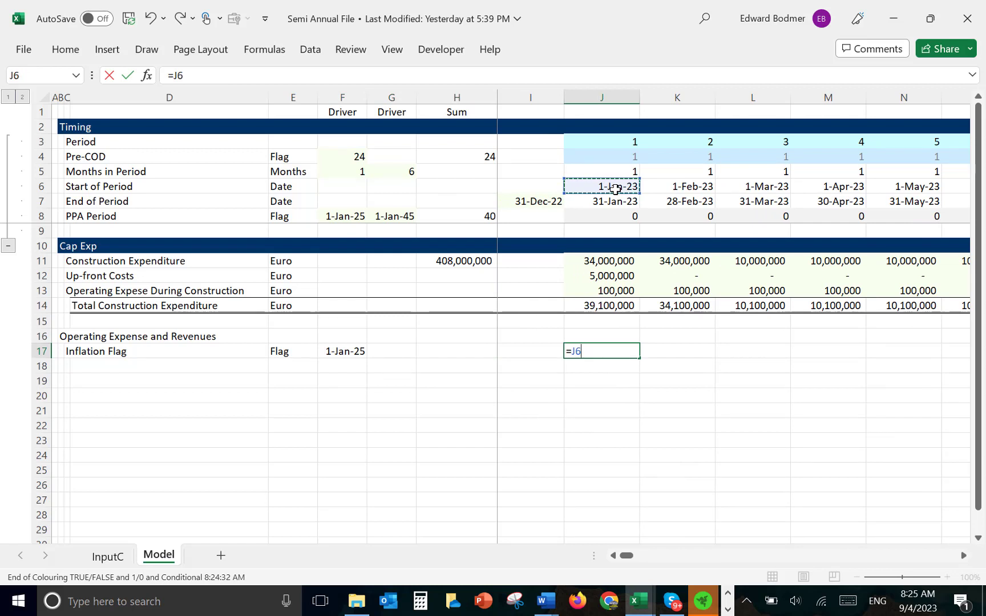
text(>=)
key(Left)
key(Left)
key(Left)
key(Left)
key(Left)
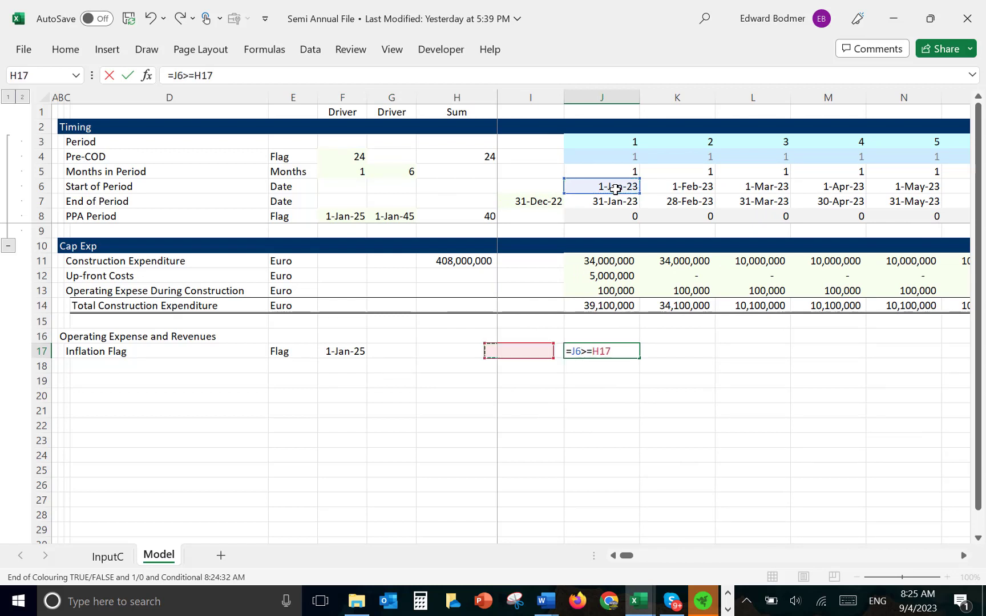
key(Right)
key(F4)
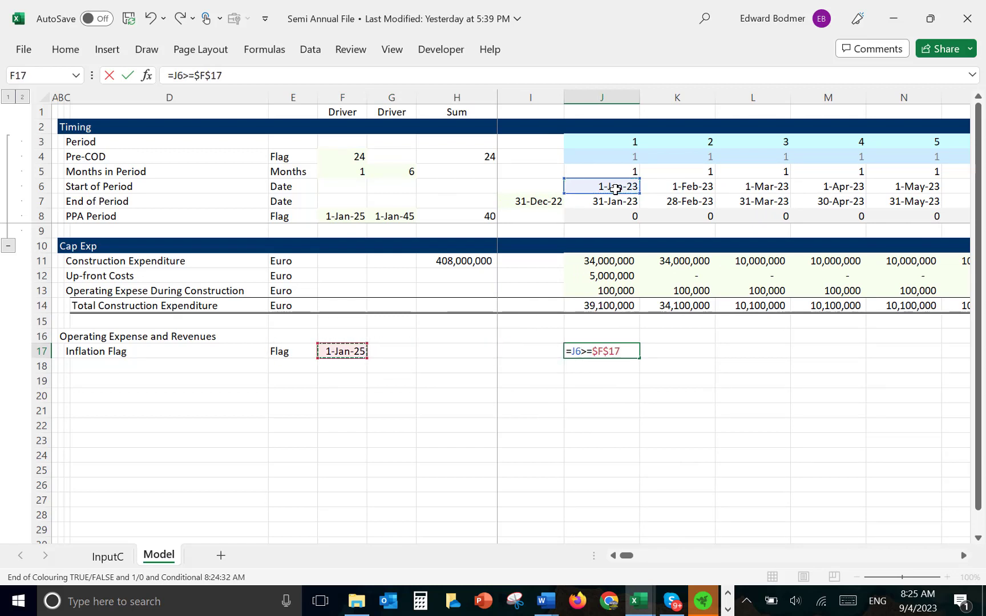
key(Return)
key(Up)
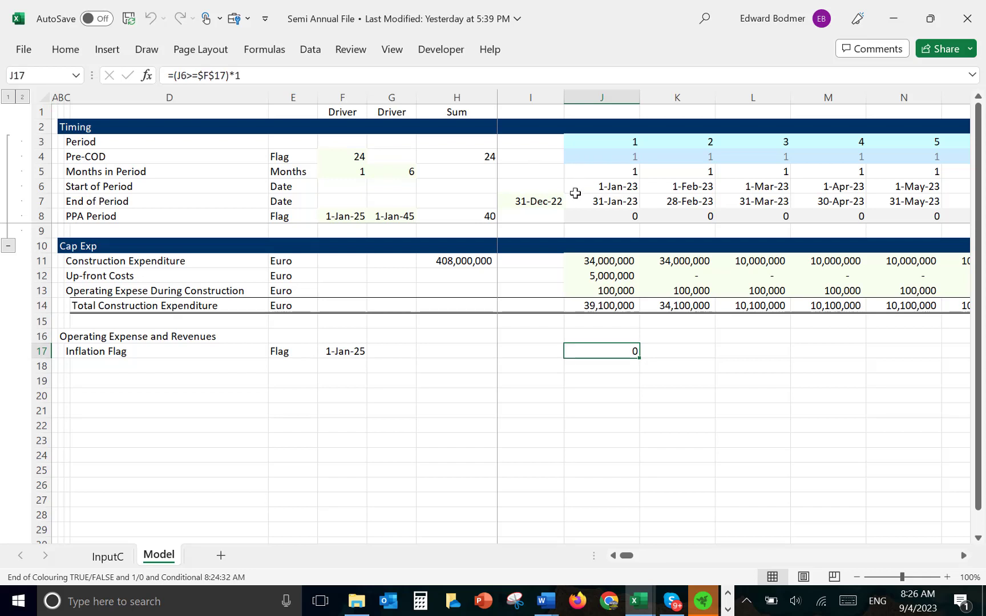
key(ctrl+shift+r)
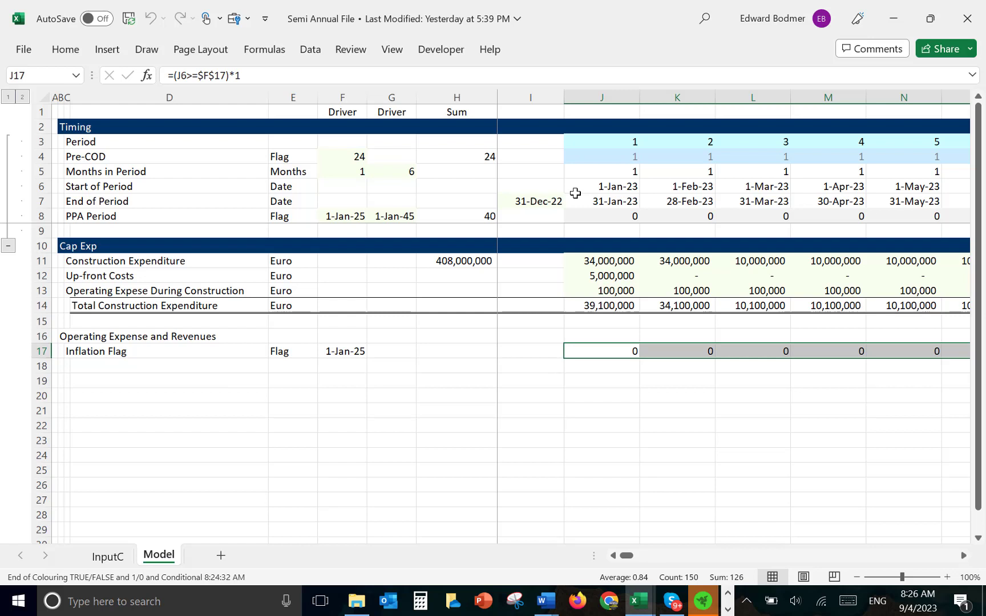
Examine the Inflation Flag row across the periods to check where the flag switches on relative to the 1-Jan-25 driver date.
key(Right)
key(Right)
key(Right)
key(Right)
key(Right)
key(Right)
key(Right)
key(Right)
key(Right)
key(Right)
key(Right)
key(Right)
key(Right)
key(Right)
key(Right)
key(Right)
key(Right)
key(Right)
key(Right)
key(Right)
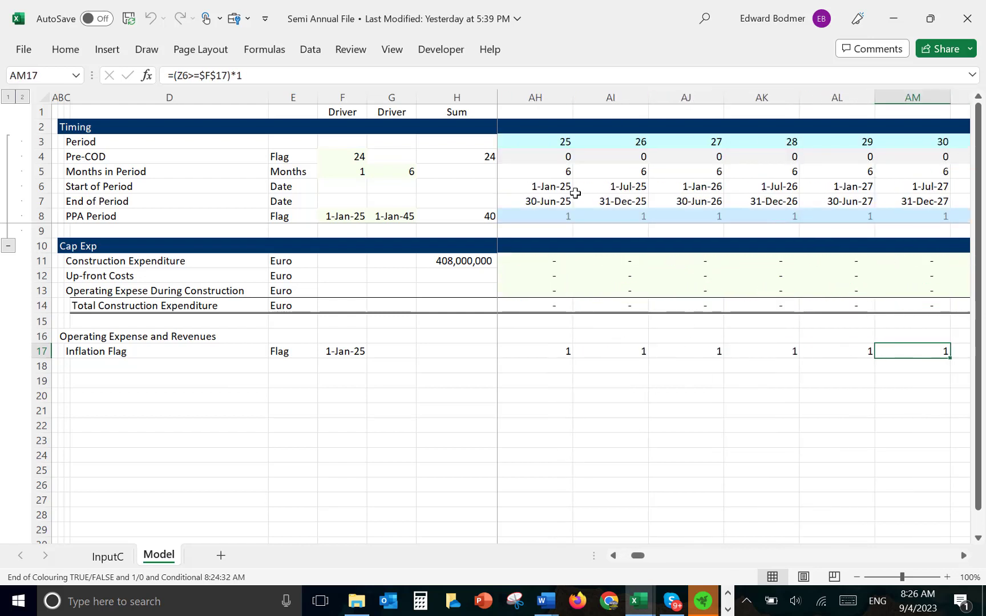
Review the Inflation Flag values on both sides of the switch from monthly to six-month periods, ending back at the row's label.
key(Right)
key(Right)
key(Right)
key(Left)
key(Left)
key(Left)
key(Left)
key(Left)
key(Left)
key(Left)
key(Left)
key(Left)
key(Left)
key(Left)
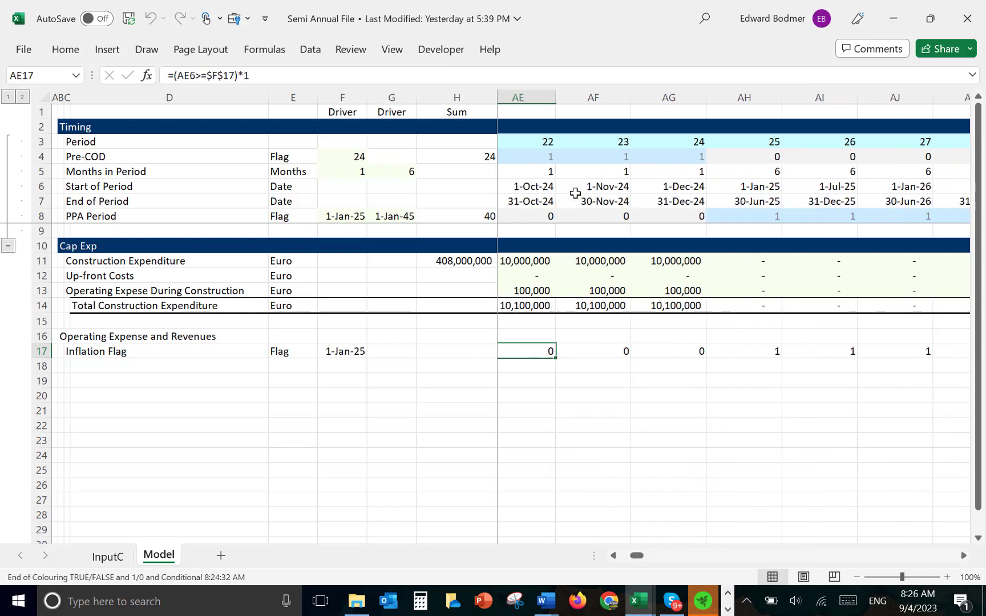
key(ctrl+Left)
key(ctrl+Left)
key(Left)
key(Left)
key(Left)
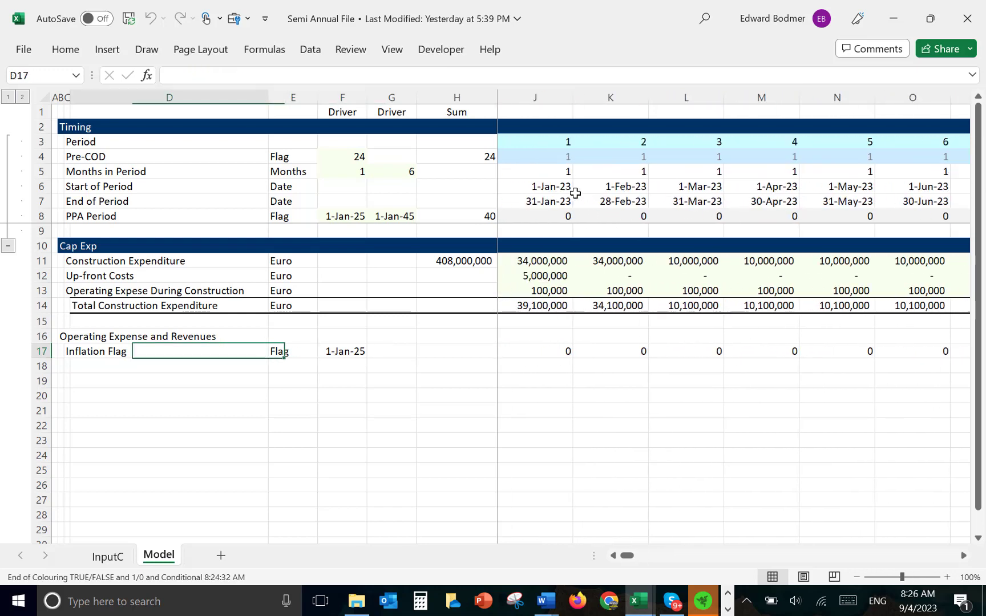
key(Down)
key(Right)
key(Left)
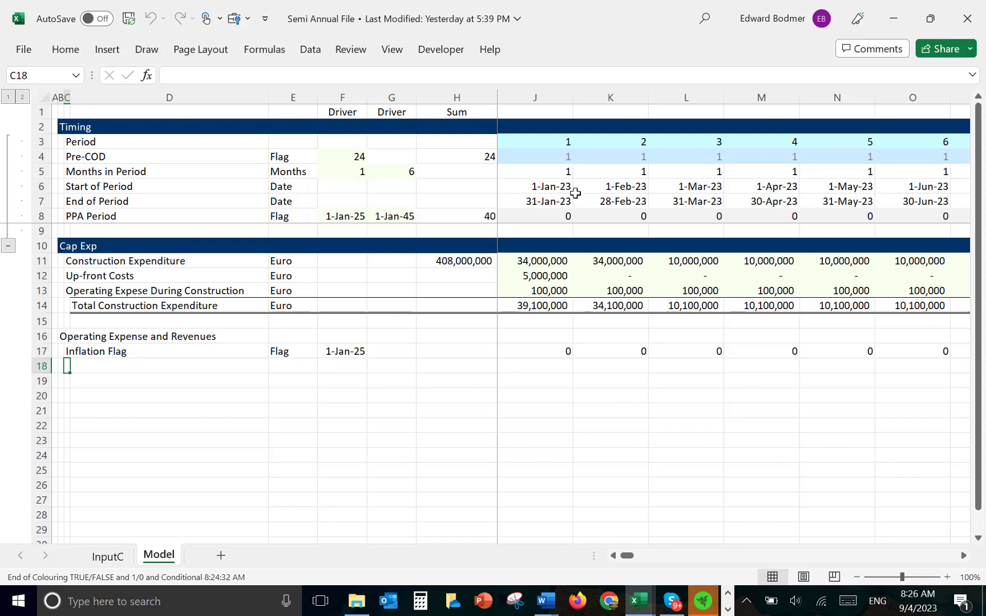
key(Up)
key(Right)
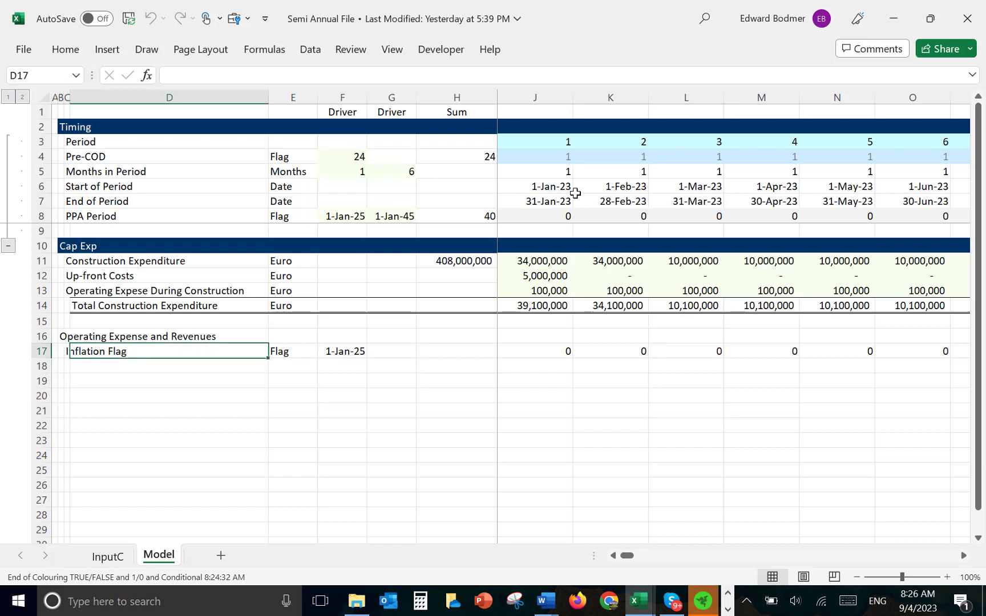
Compare the Inflation Flag with the Start of Period dates from the first period into 2030, focusing on the columns around 1-Jan-25.
key(Right)
key(Right)
key(Right)
key(Right)
key(Right)
key(Right)
key(Right)
key(Right)
key(Right)
key(Right)
key(Right)
key(Right)
key(Right)
key(Right)
key(Right)
key(Right)
key(Right)
key(Right)
key(Right)
key(Right)
key(Right)
key(Right)
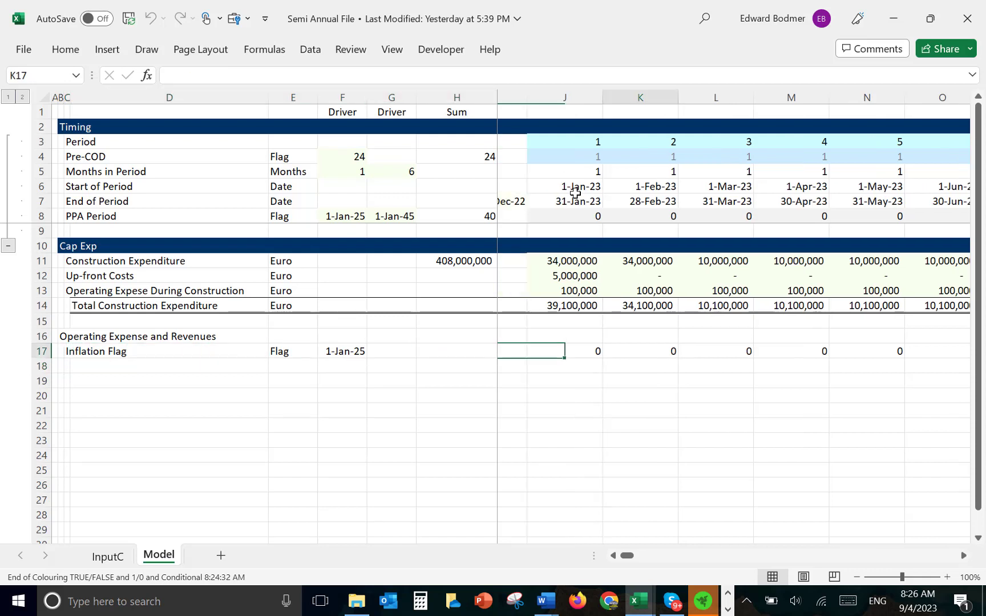
key(Right)
key(Right)
key(Right)
key(Right)
key(Right)
key(Right)
key(Right)
key(Right)
key(Right)
key(Right)
key(Right)
key(Right)
key(Right)
key(Right)
key(Right)
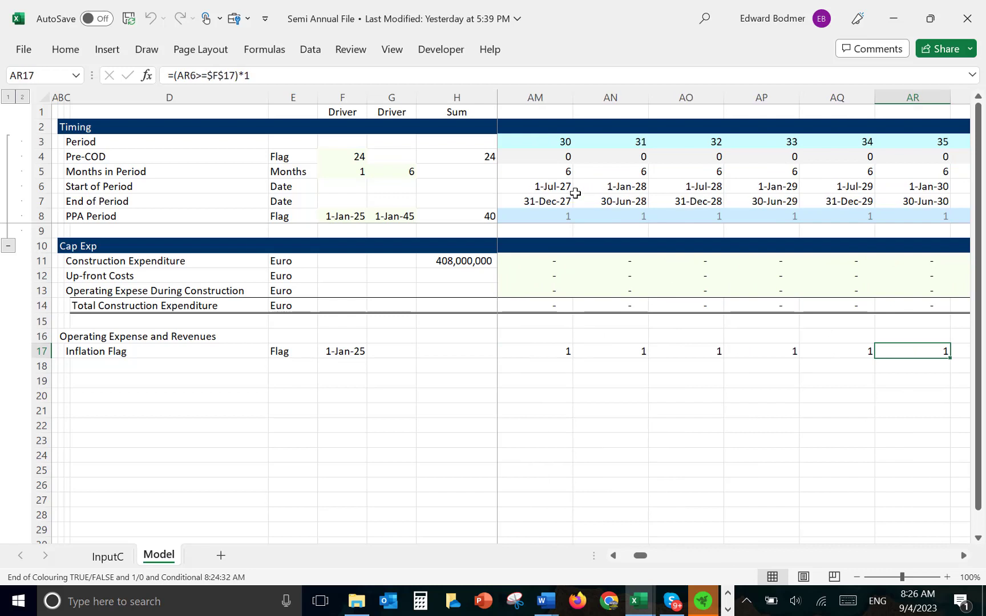
key(Left)
key(Left)
key(Left)
key(Left)
key(Left)
key(Left)
key(Left)
key(Left)
key(Left)
key(Left)
key(Left)
key(Left)
key(Left)
key(Right)
key(Right)
key(Right)
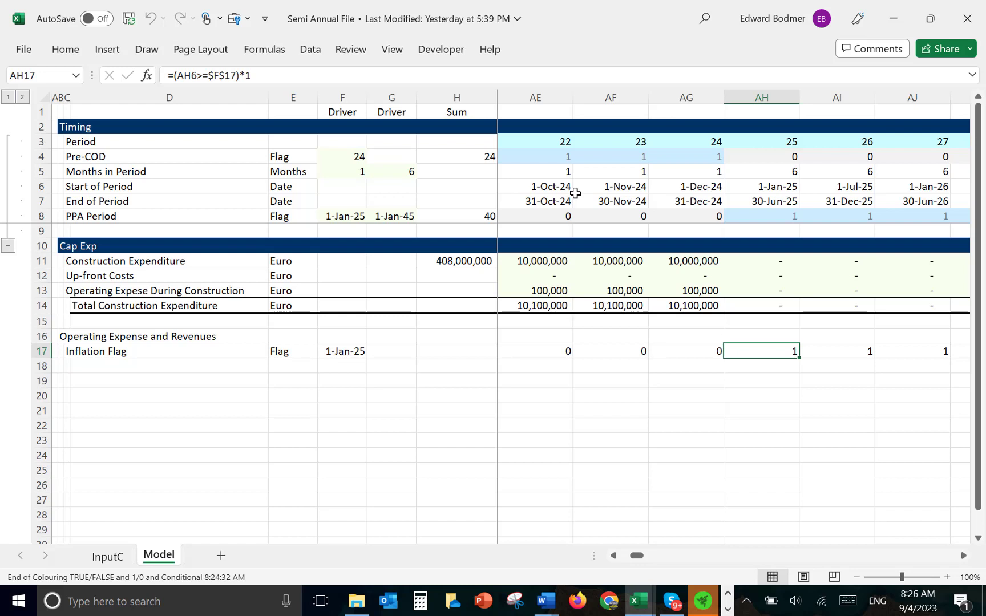
key(Right)
key(Right)
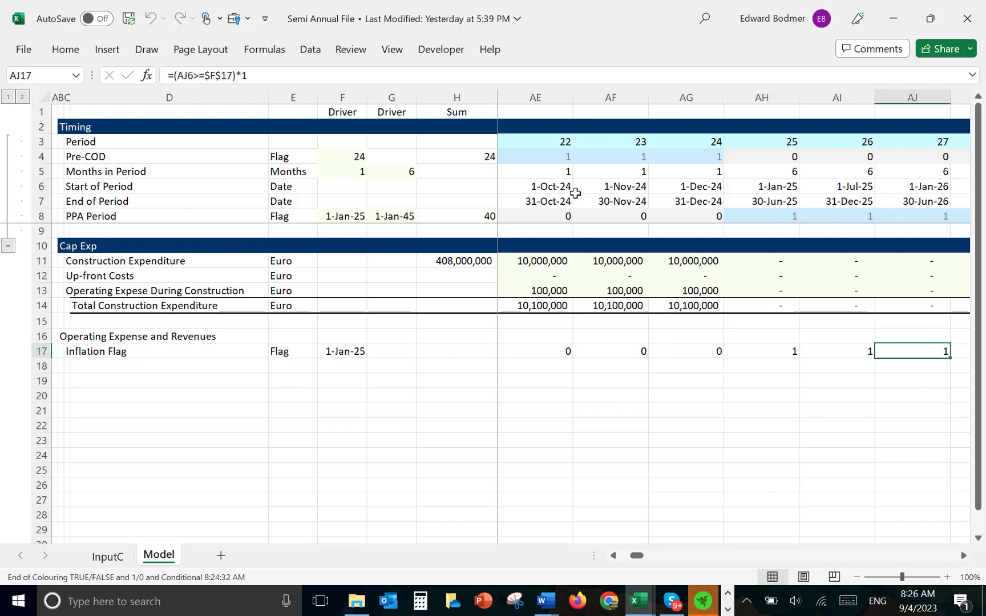
key(Left)
key(Left)
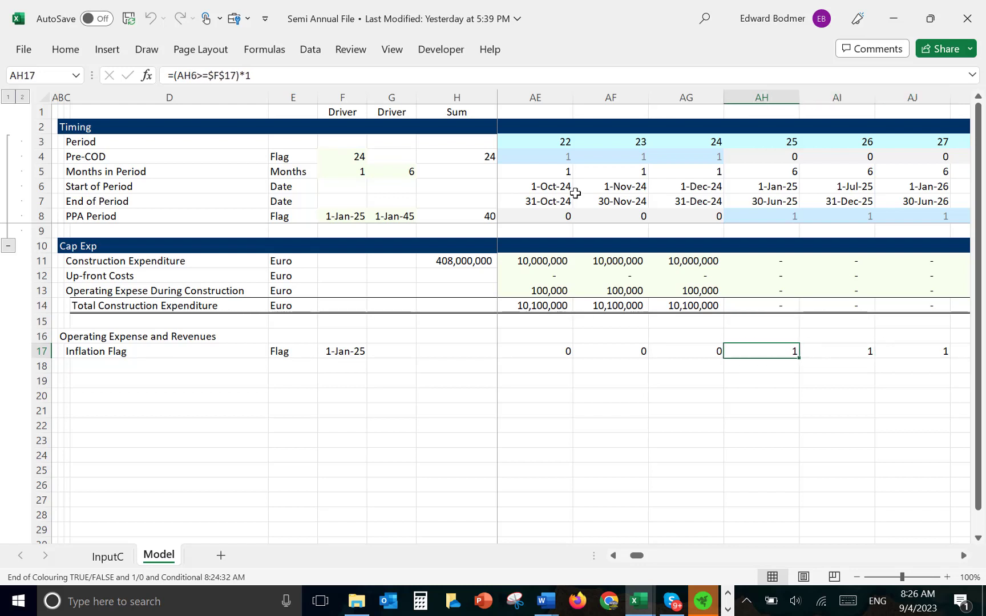
Change the Inflation Flag formula in J17 to a strict comparison, =(J6>$F$17)*1, and copy it across all periods.
key(ctrl+Left)
key(Left)
key(Left)
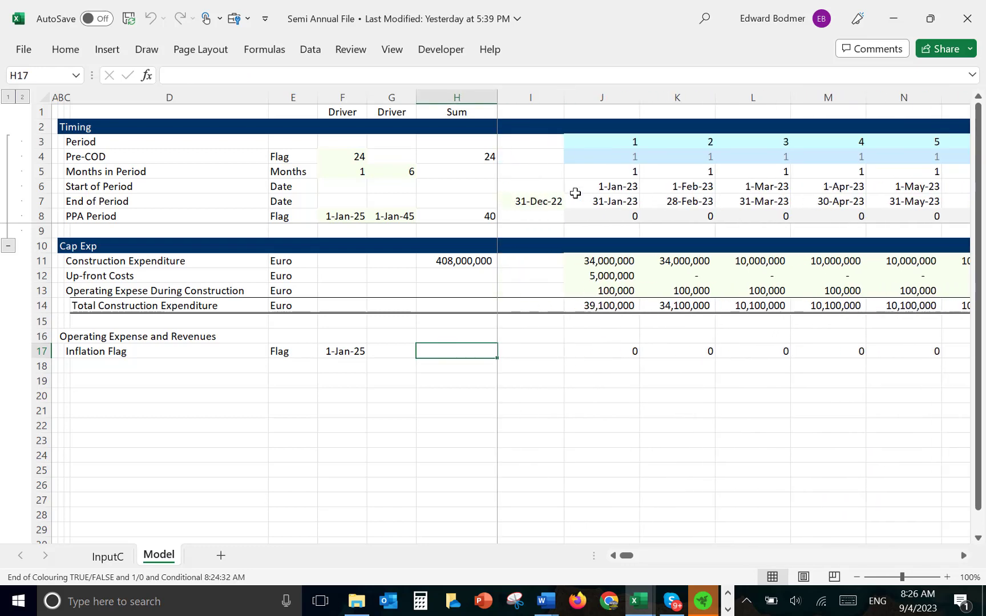
key(Right)
key(Right)
key(F2)
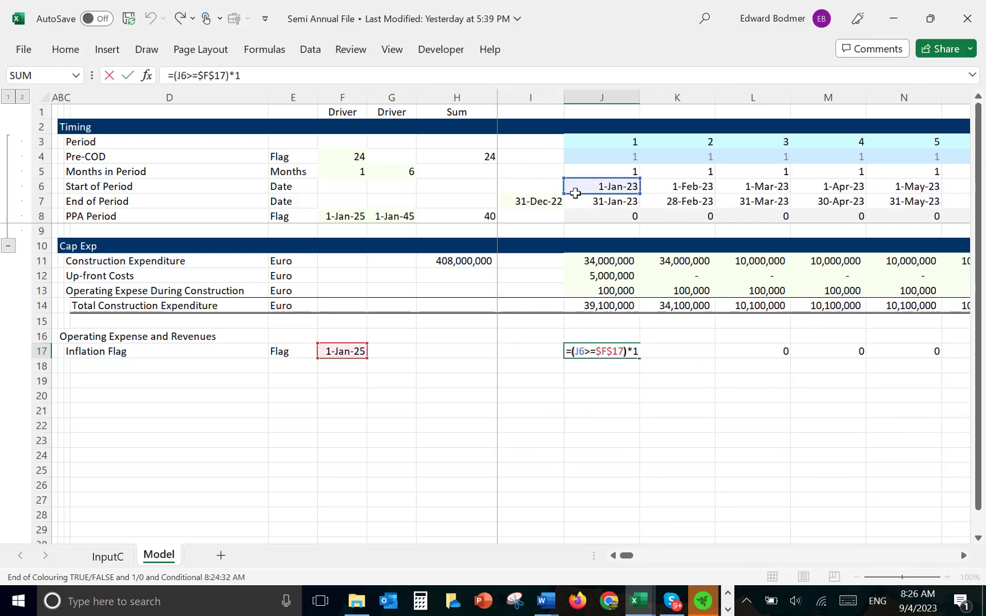
key(BackSpace)
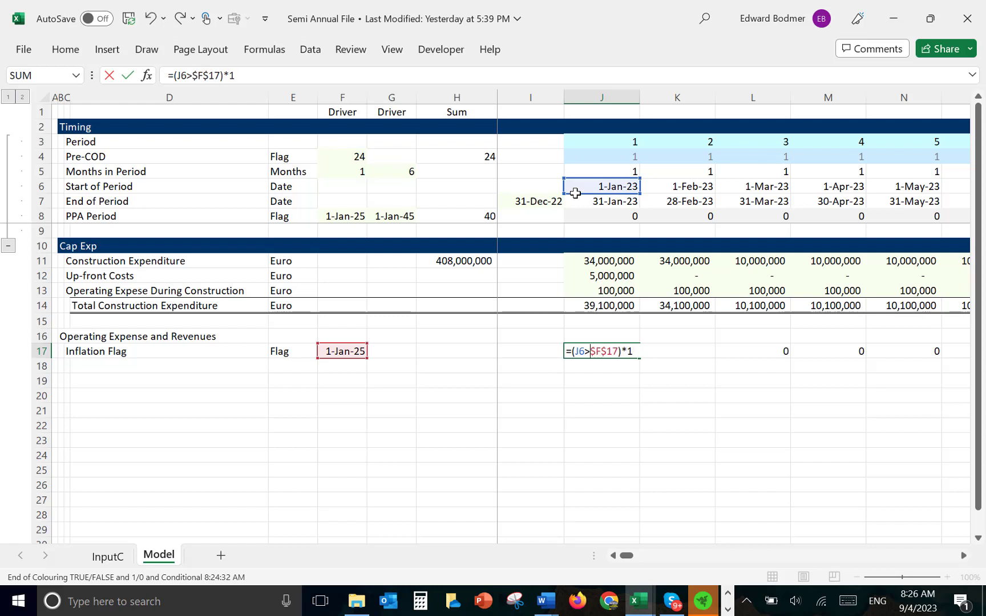
key(Return)
key(Up)
key(ctrl+shift+Right)
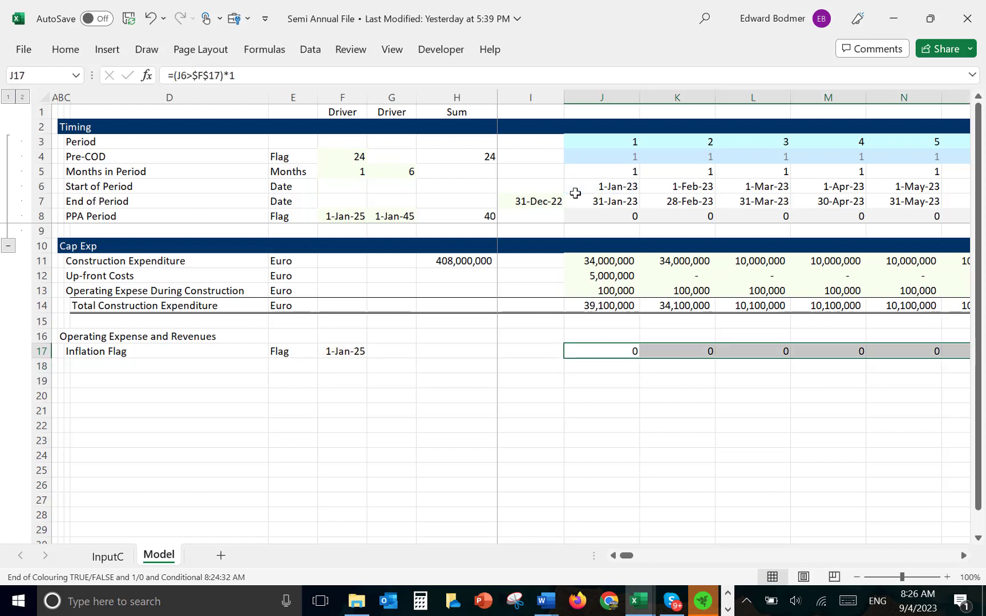
Label the row below the Inflation Flag "Month of Infation" in cell C18.
key(Down)
key(Left)
key(Left)
key(Left)
key(Left)
key(Left)
key(Left)
key(Left)
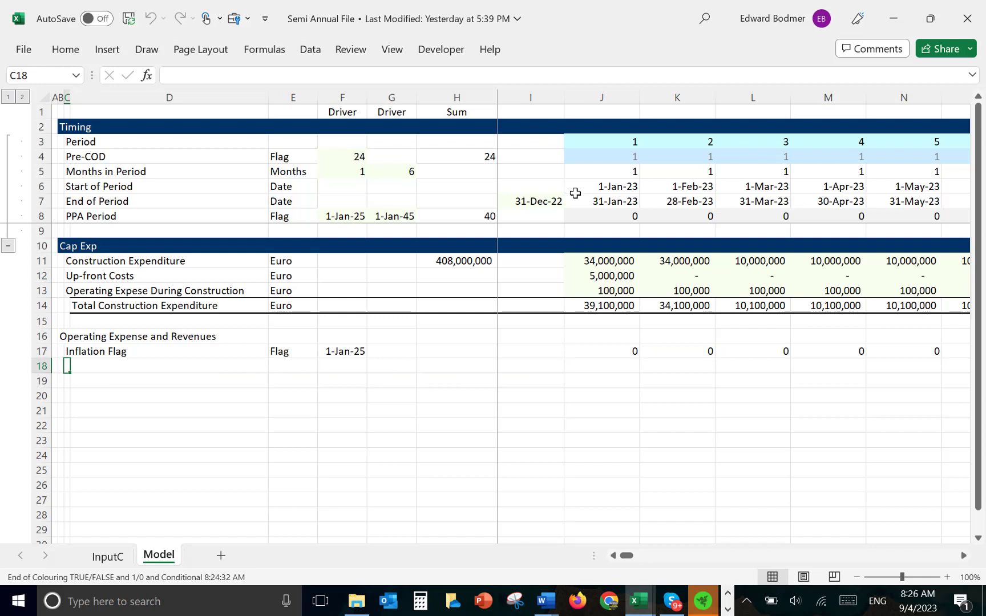
text(Month of )
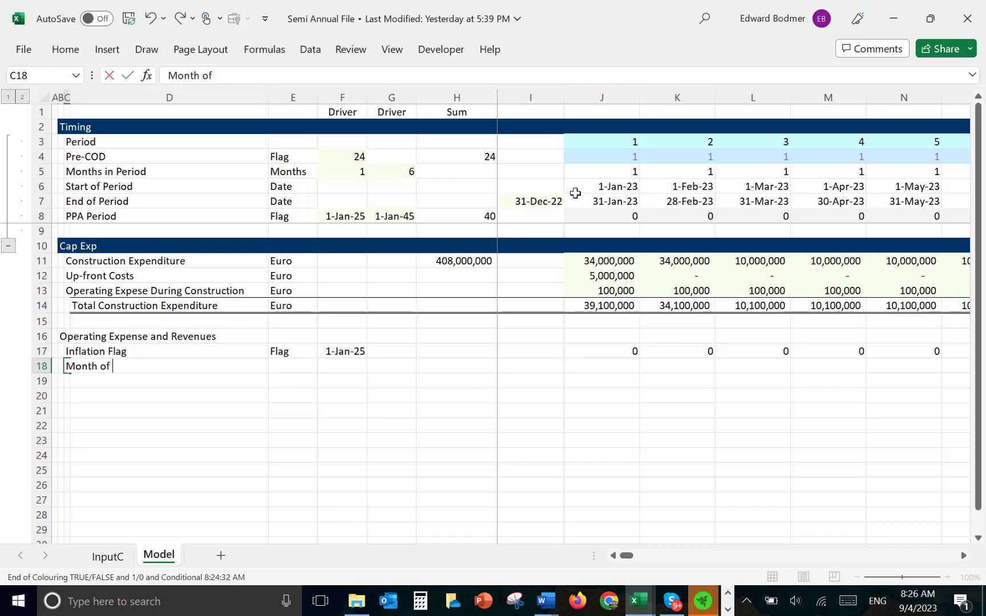
text(Infation)
key(ctrl+Return)
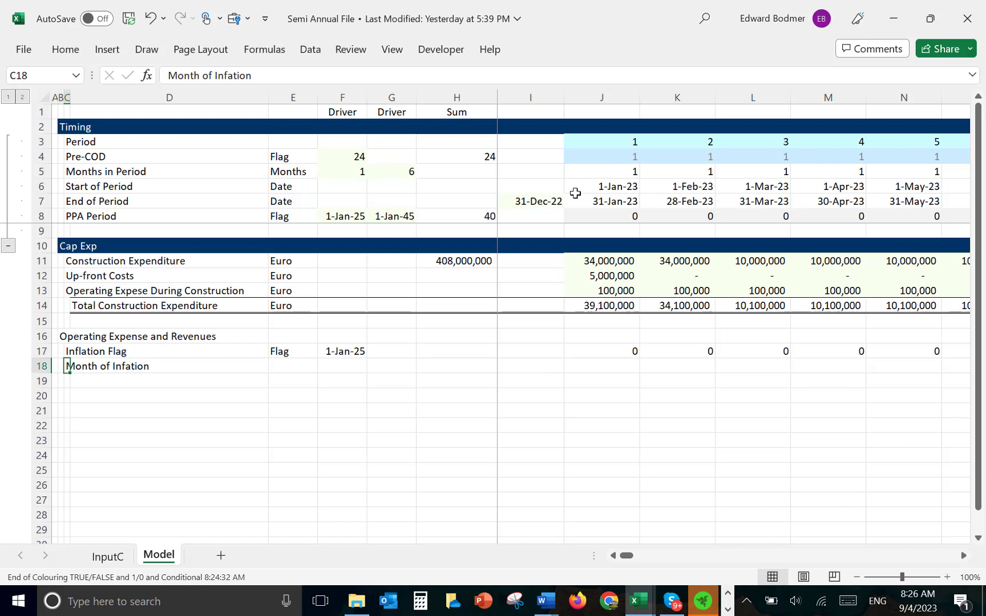
Enter "Flag" as the unit of the Month of Infation row in cell E18.
key(Right)
key(Right)
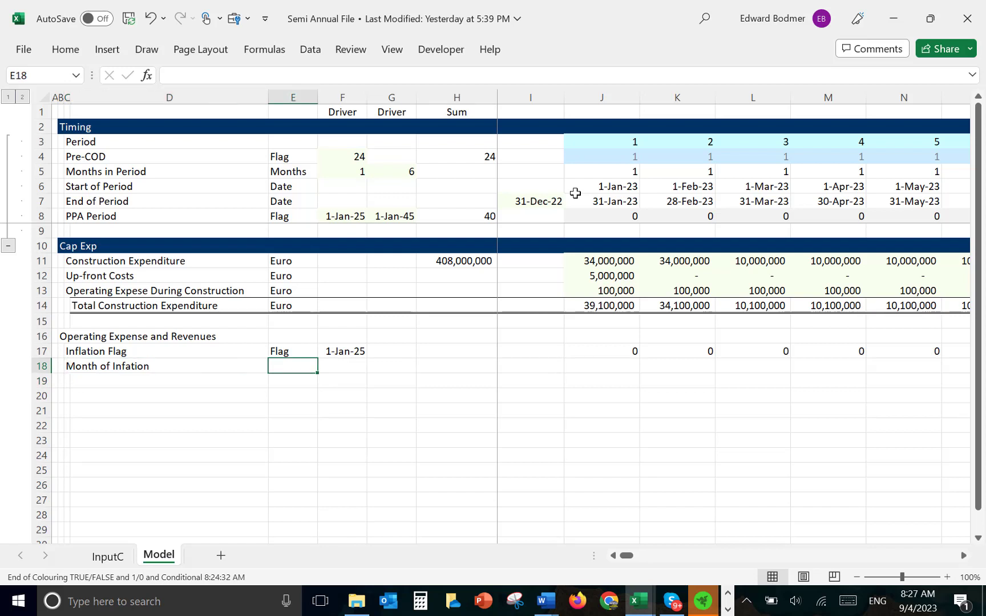
text(Flag)
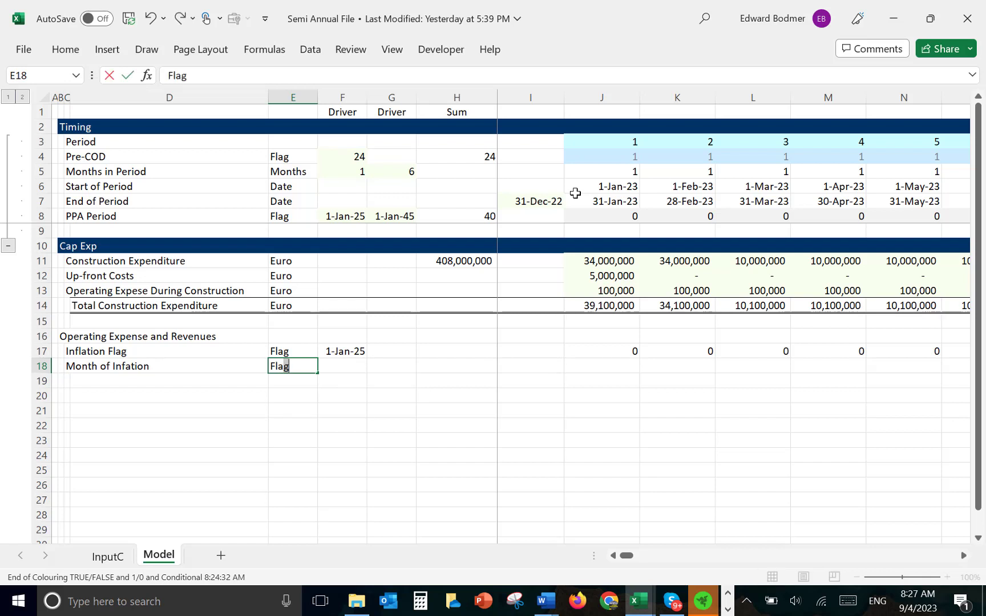
key(Return)
key(Up)
key(Right)
text(=)
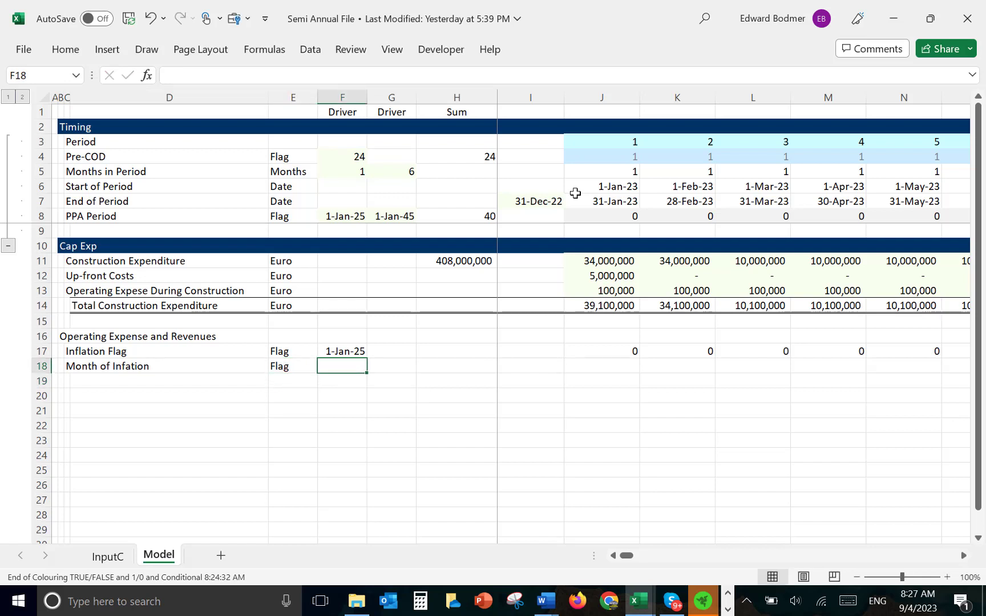
text(mont)
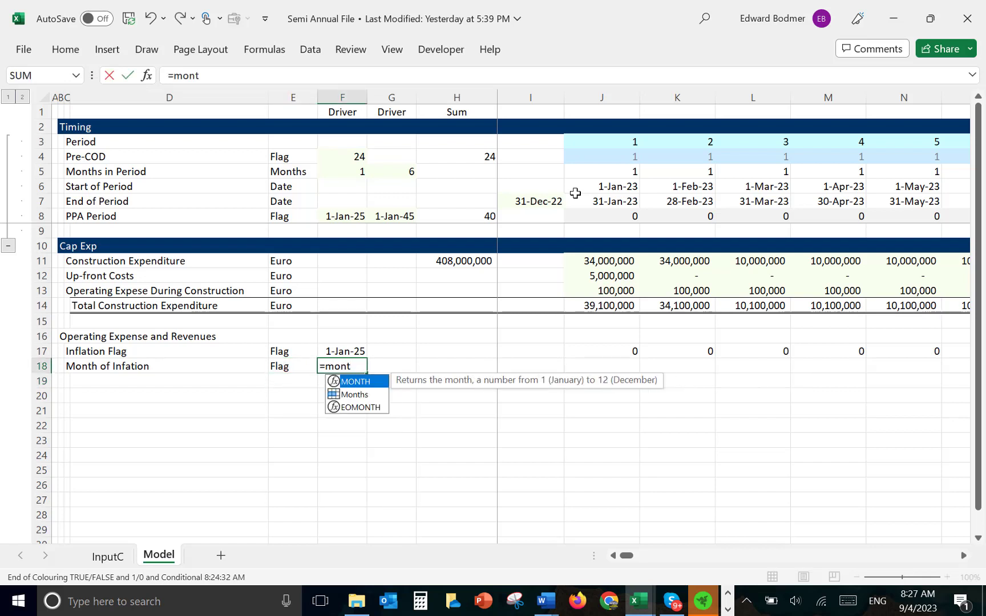
key(Escape)
key(Escape)
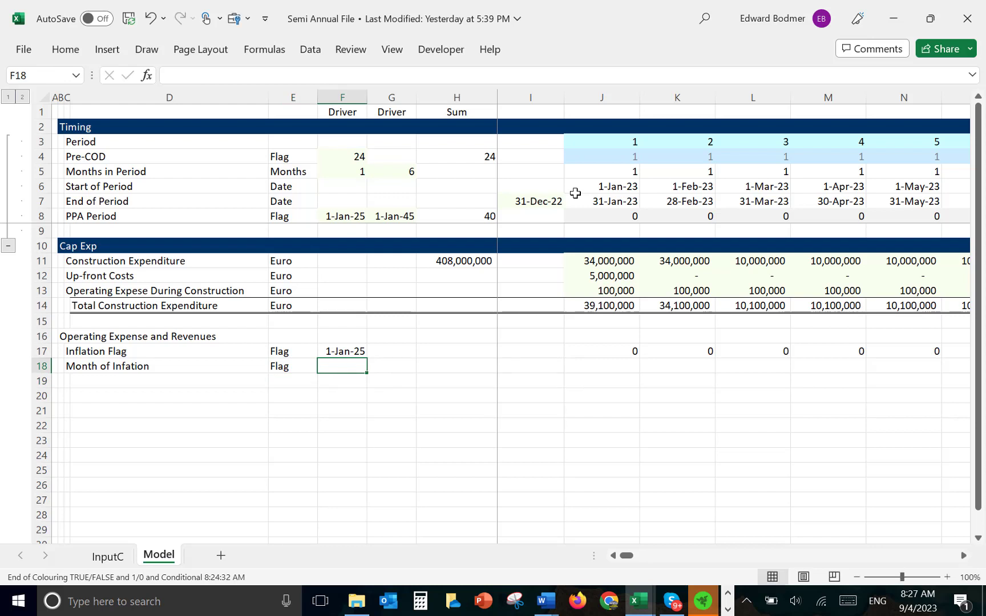
Calculate the inflation month in driver cell F18 from the PPA Period's start date with =MONTH(F8).
text(=MON)
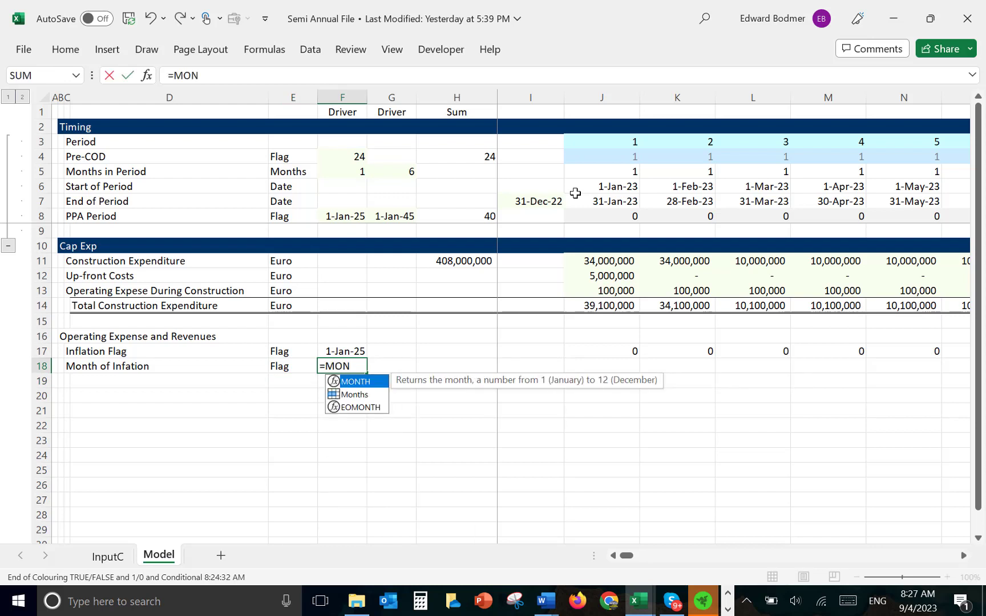
text(TH()
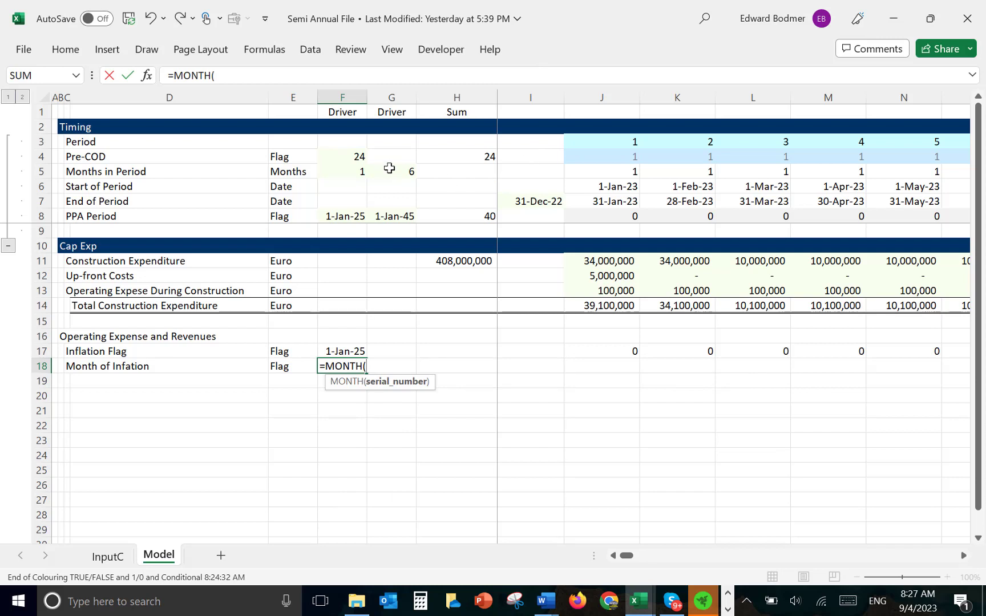
click(351, 214)
text())
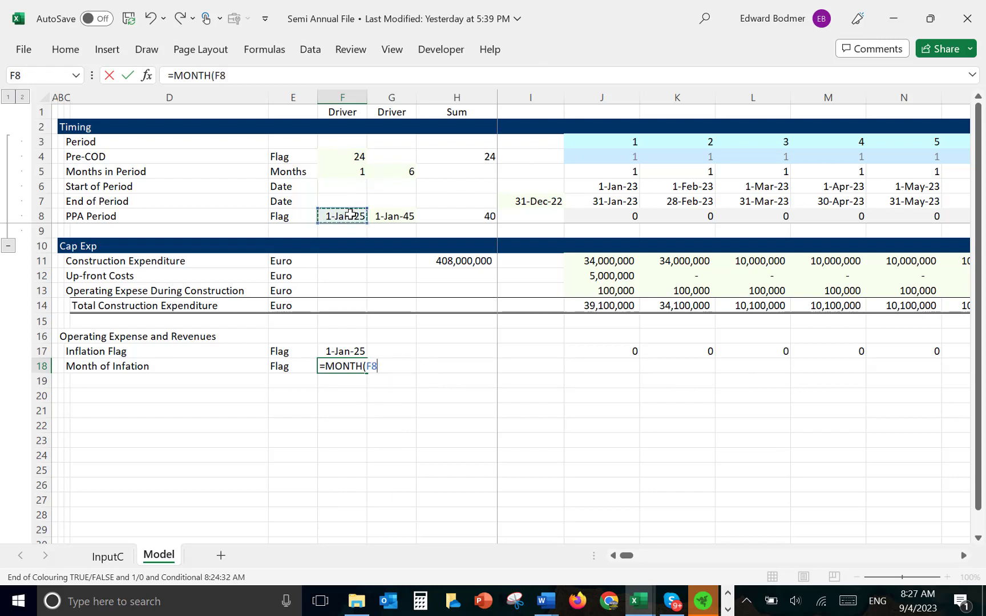
key(Return)
key(Up)
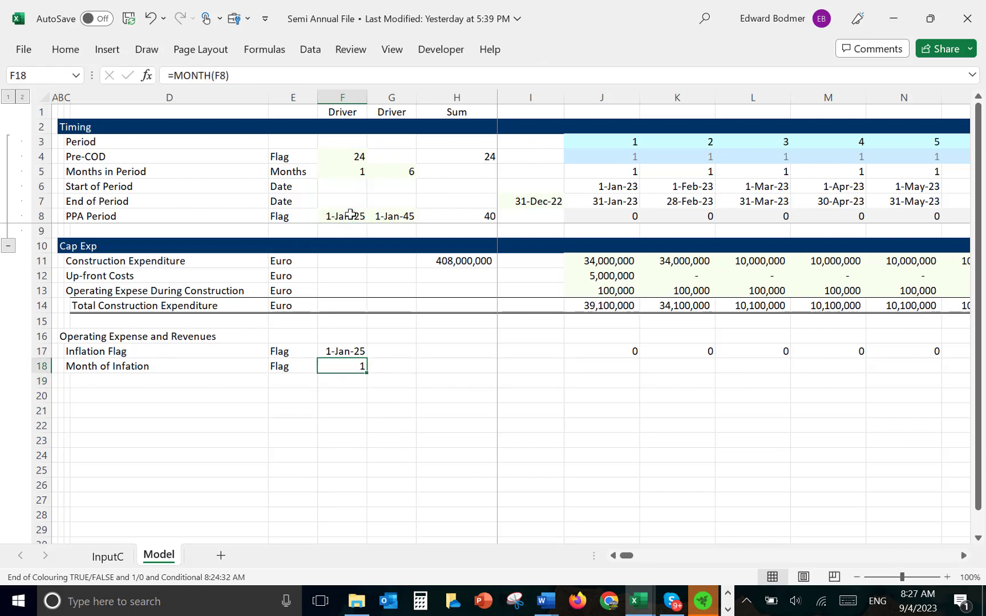
Insert a blank row above the Month of Infation row.
key(Left)
key(Left)
key(Left)
key(Left)
key(Left)
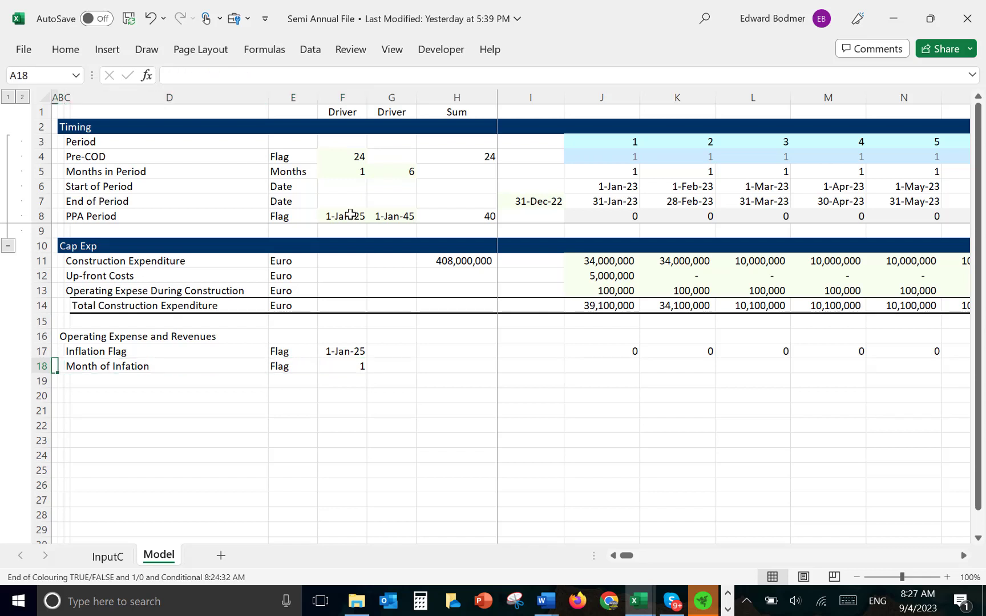
key(shift+space)
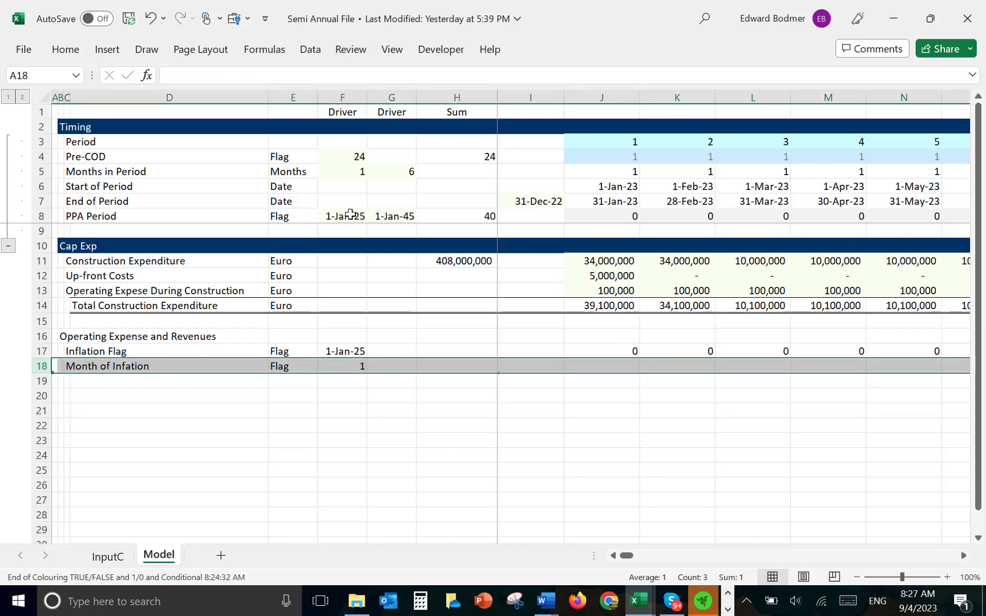
key(ctrl+shift+plus)
Label the new blank row "Month" in cell C18.
key(Right)
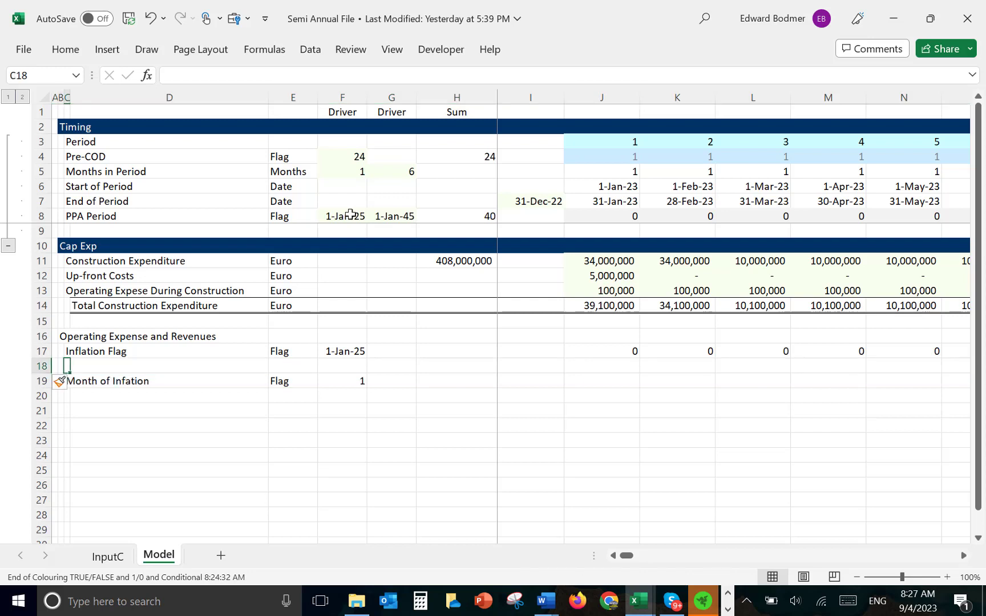
text(mONH)
key(BackSpace)
key(BackSpace)
key(BackSpace)
key(BackSpace)
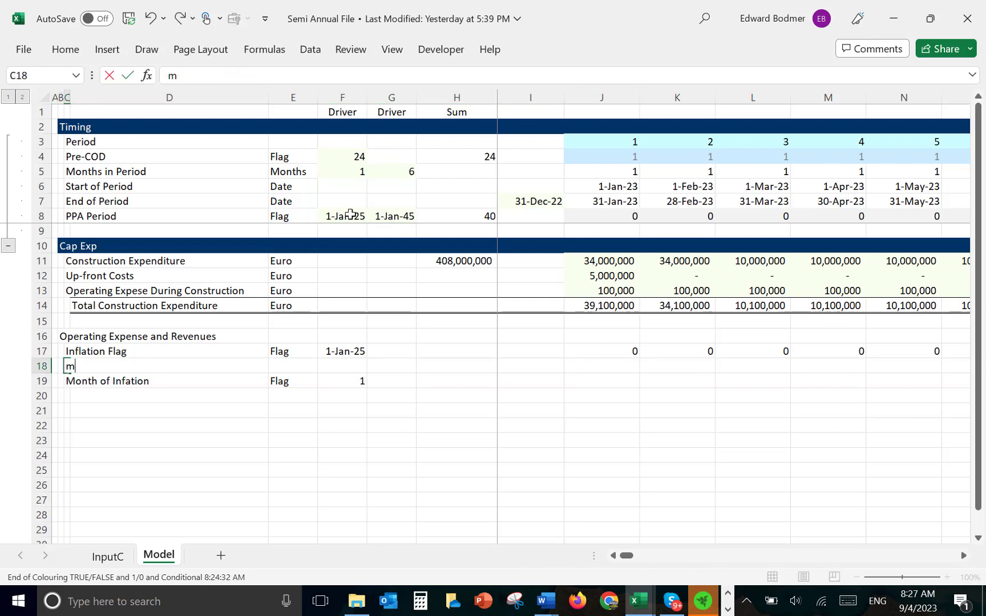
text(Month)
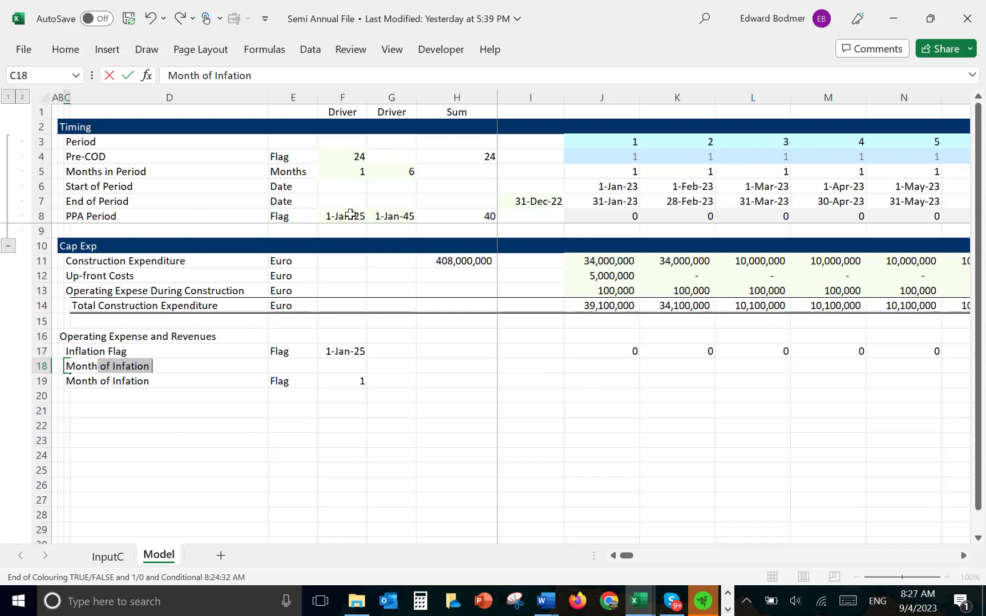
key(Delete)
key(ctrl+Return)
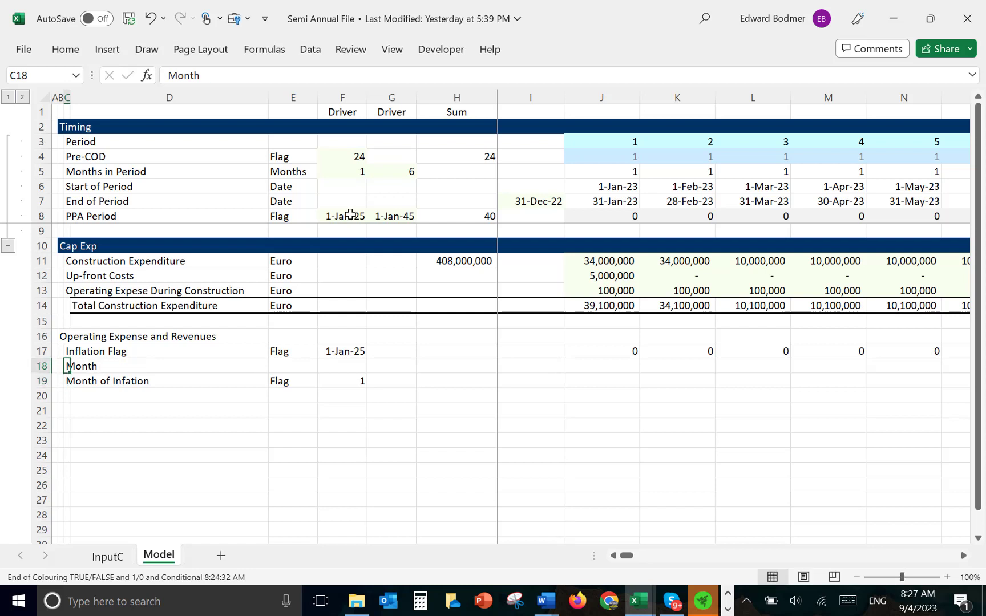
Enter "Month" as the unit of the Month row in cell E18.
key(Right)
key(Right)
key(Right)
key(Right)
key(Left)
key(Left)
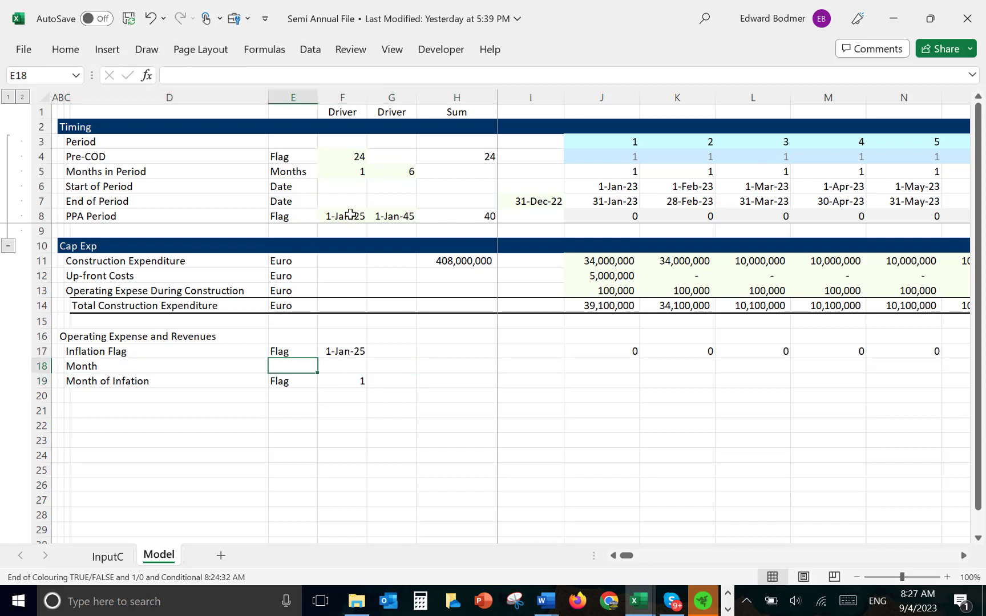
text(Month)
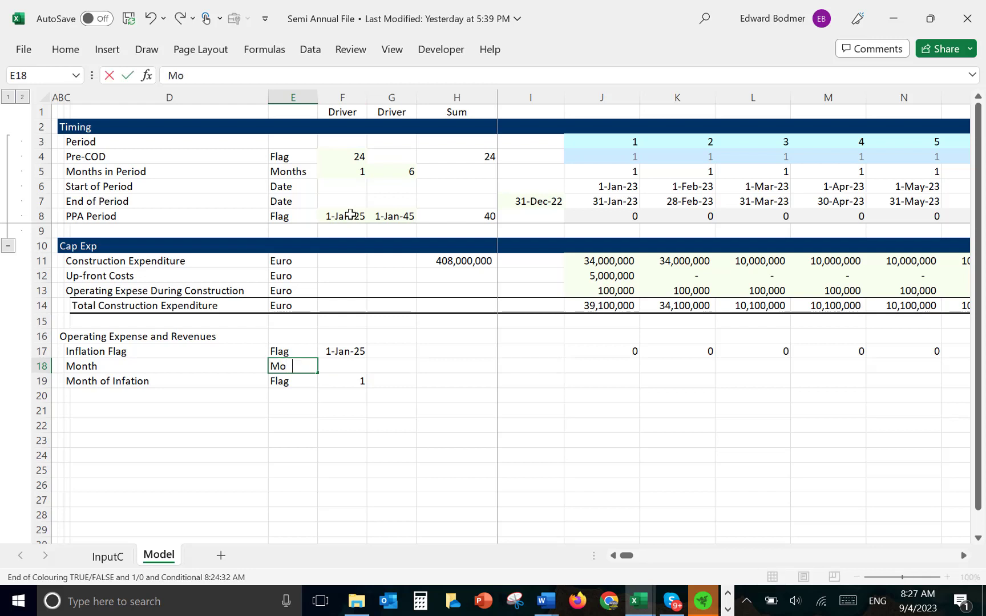
key(Return)
Calculate each period's month in the Month row with =MONTH(J6) in J18 and copy it across all periods.
key(Up)
key(Right)
key(Right)
key(Right)
key(Right)
key(Right)
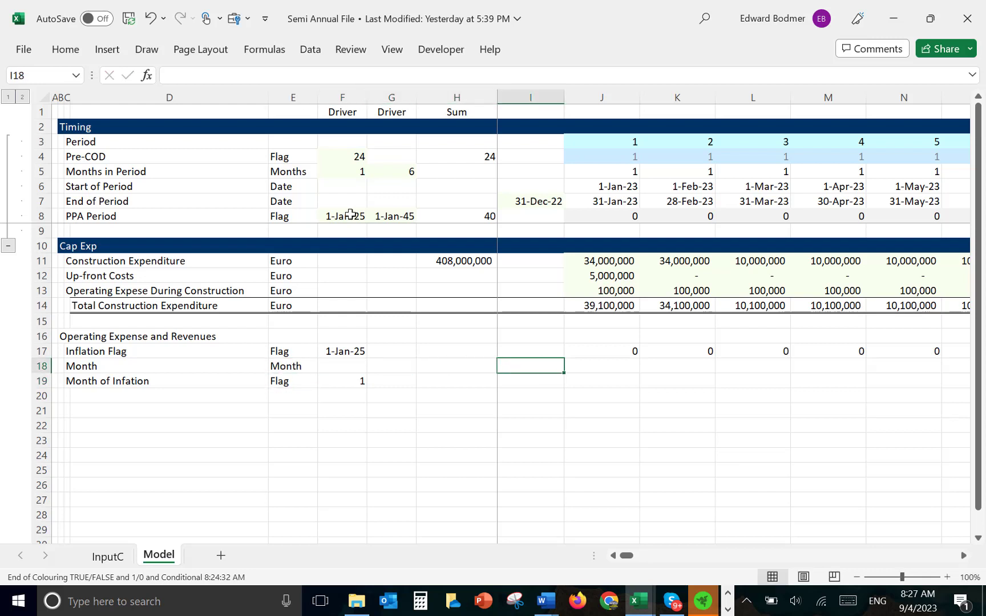
text(=mon)
key(Tab)
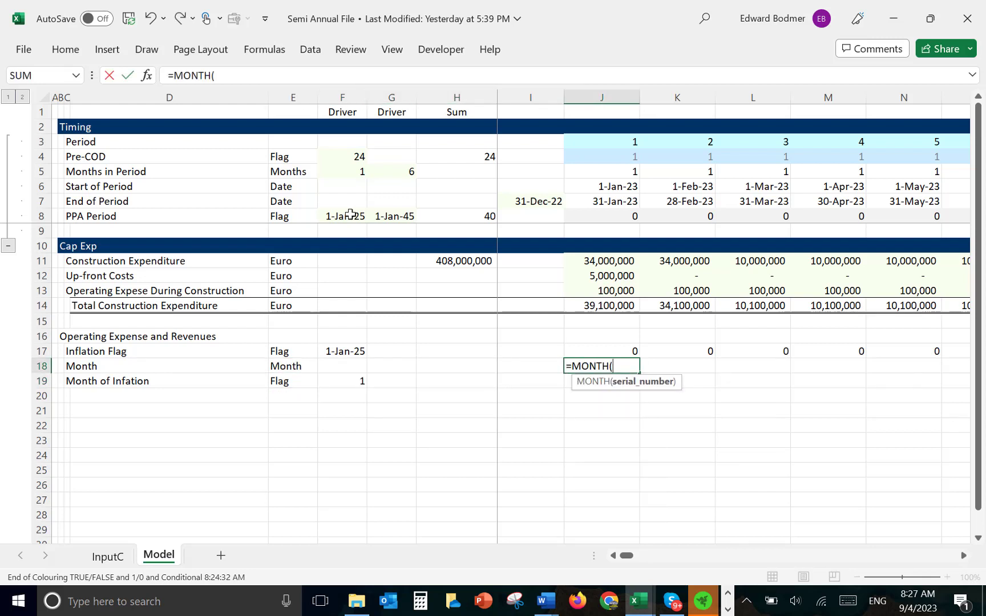
click(602, 187)
key(ctrl+Return)
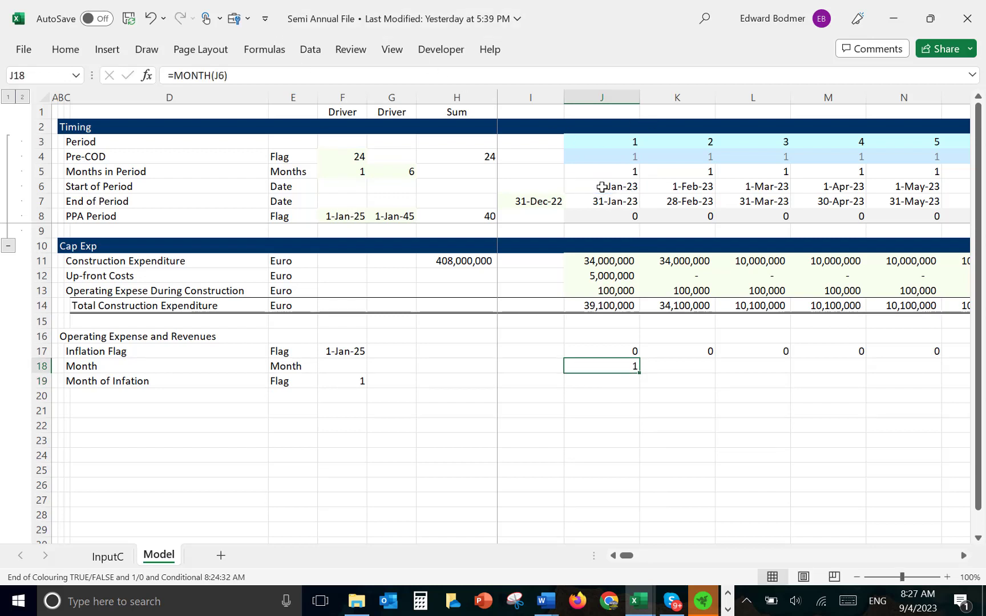
key(ctrl+shift+r)
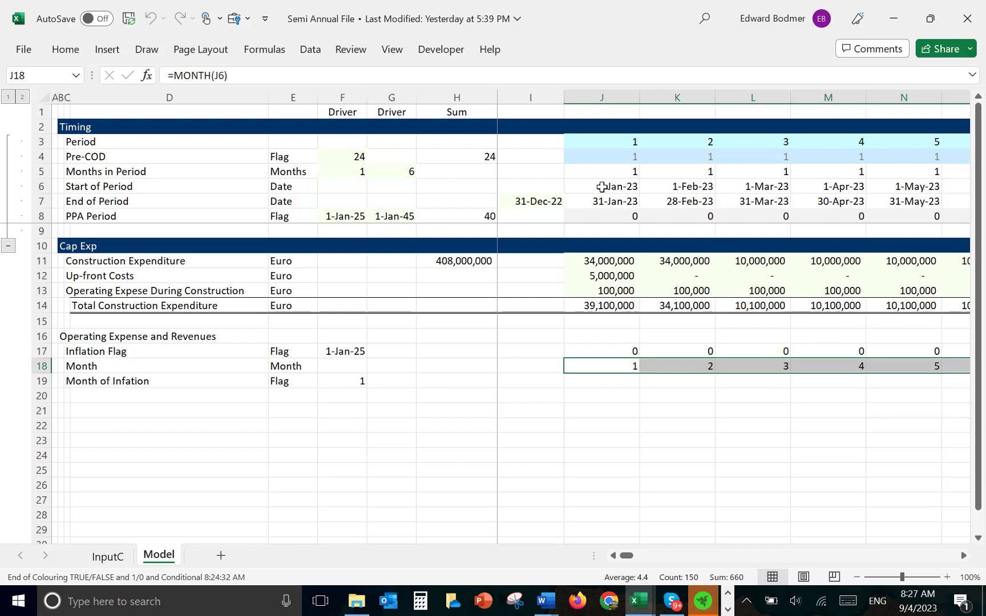
Fill the Month of Infation row with a 1/0 flag using =AND(J17,J18=$F$19) in J19, copied across all periods.
key(Down)
key(Left)
key(Left)
key(Left)
key(Left)
key(Left)
key(Right)
key(Right)
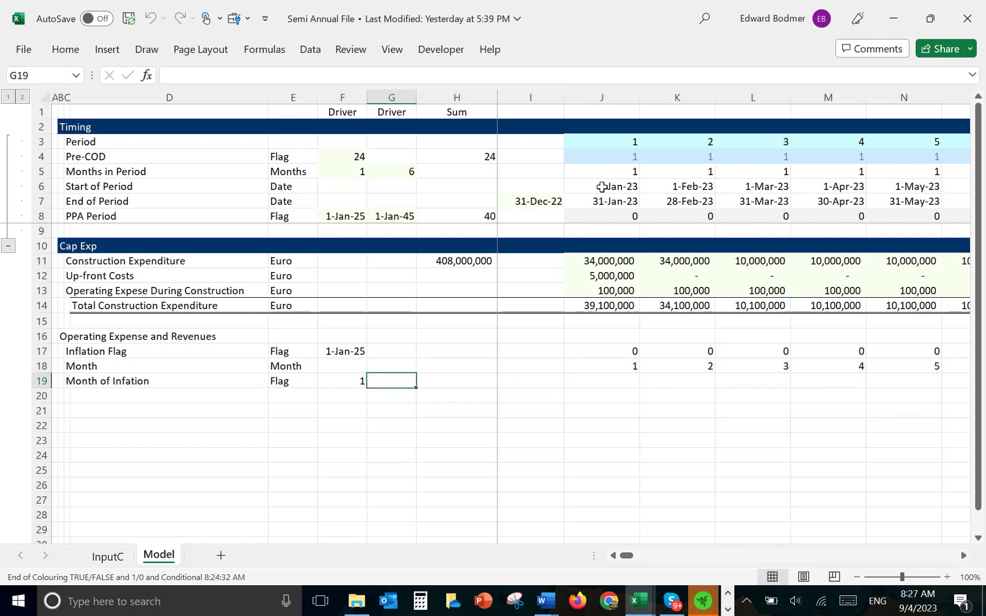
key(Right)
key(Right)
key(Right)
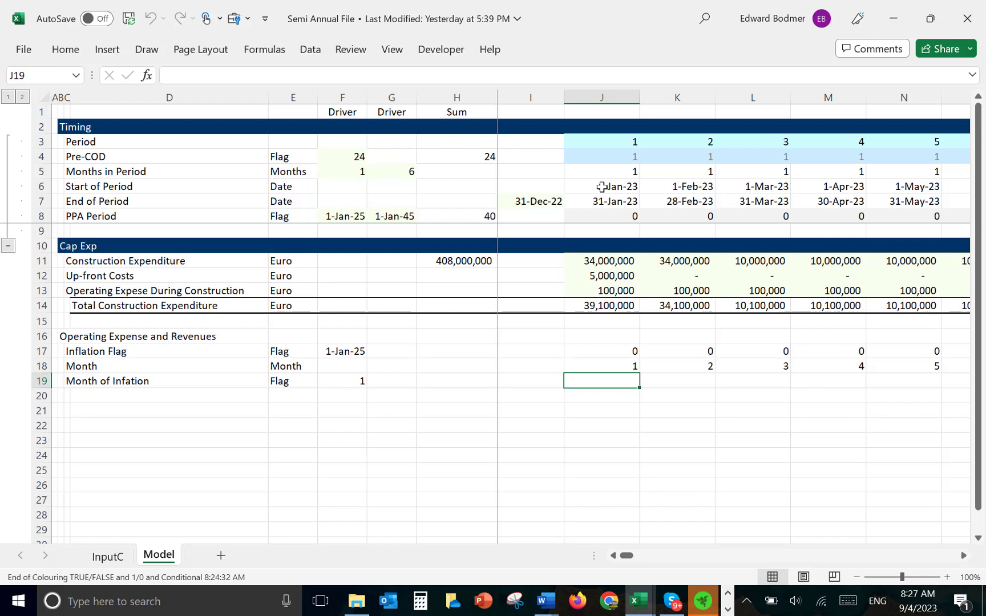
key(Up)
key(Up)
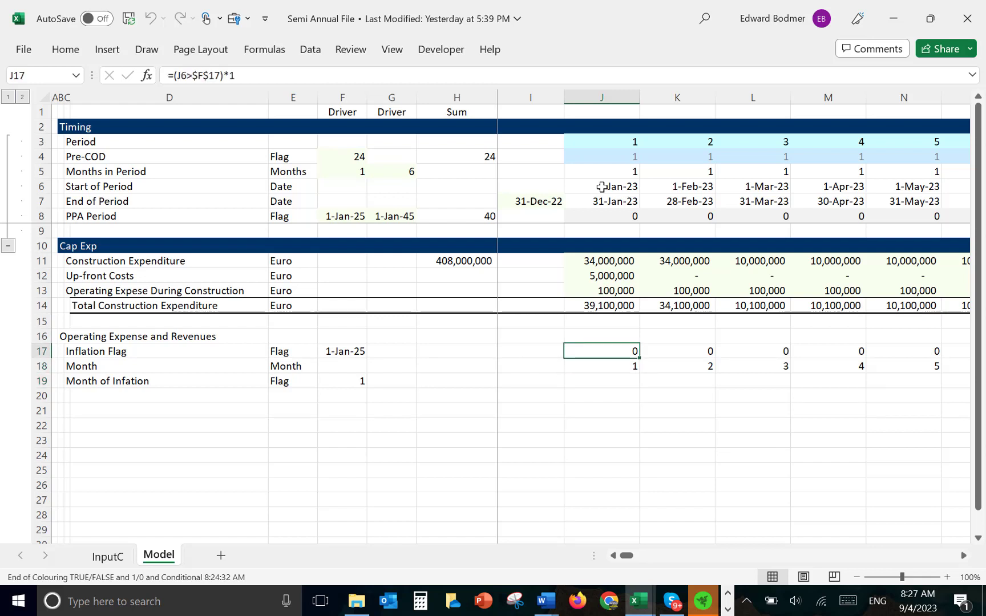
key(Down)
key(Down)
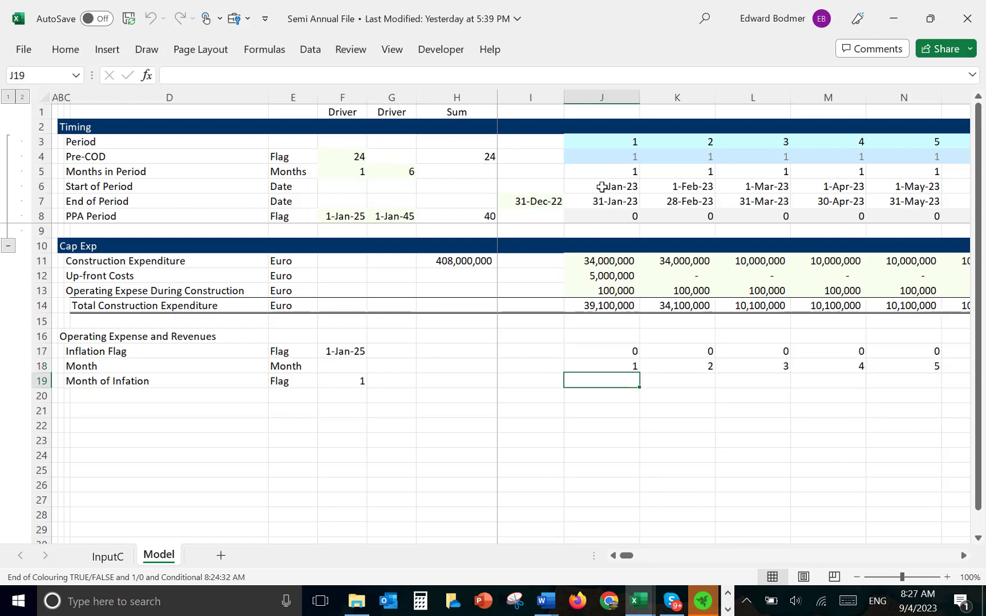
text(=)
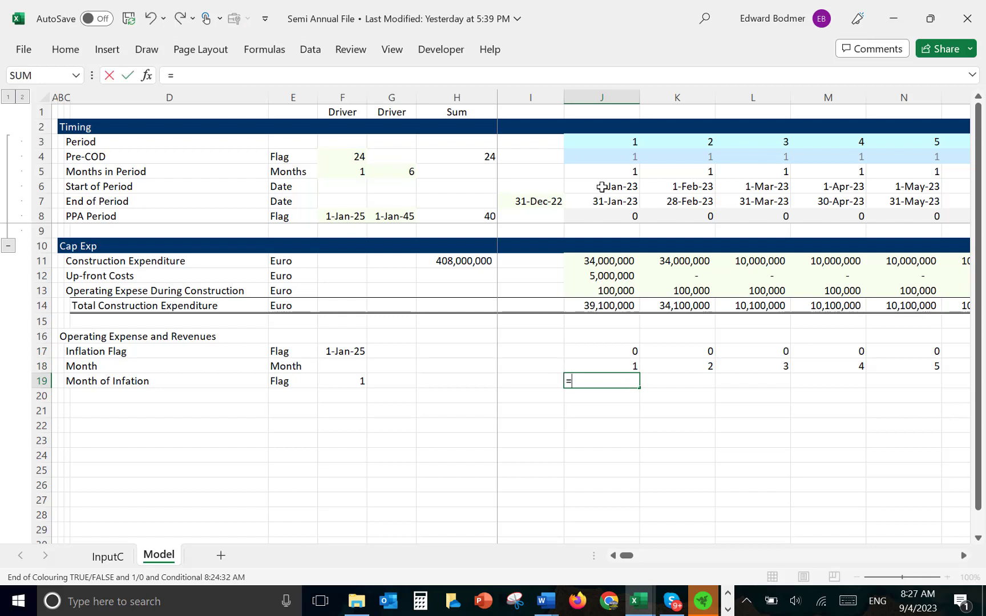
text(and()
key(Up)
key(Up)
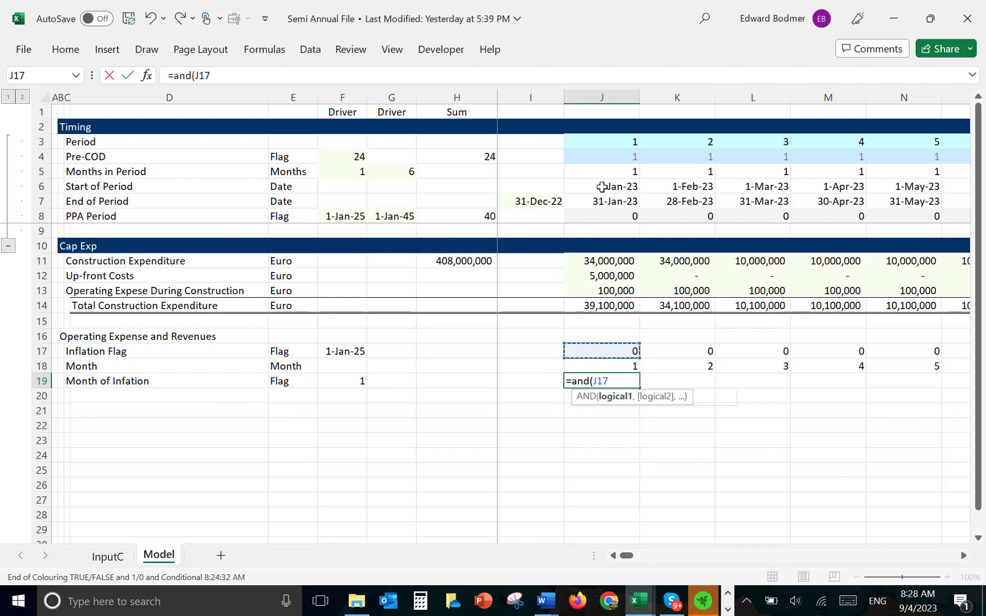
text(,)
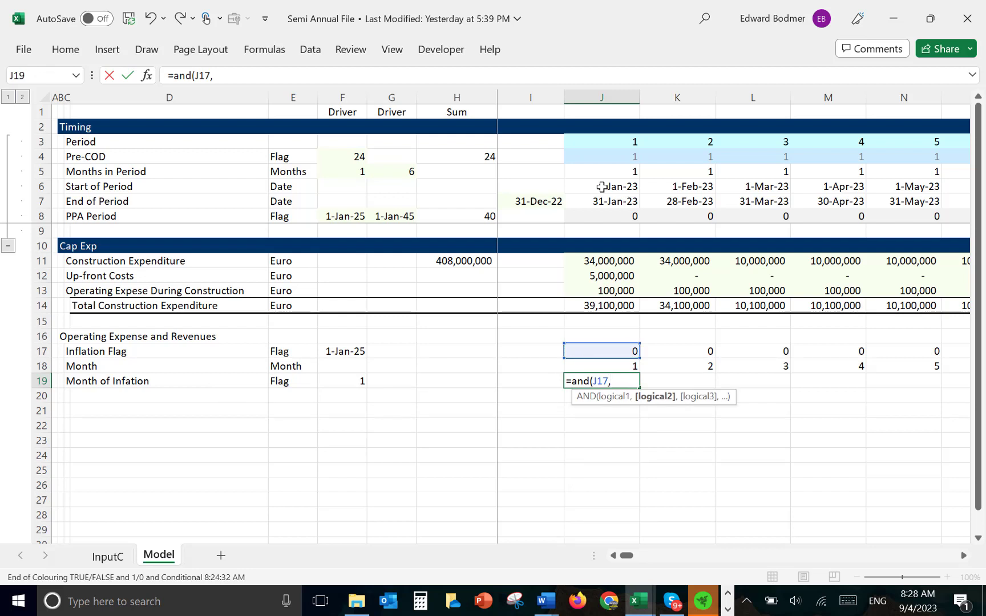
key(Up)
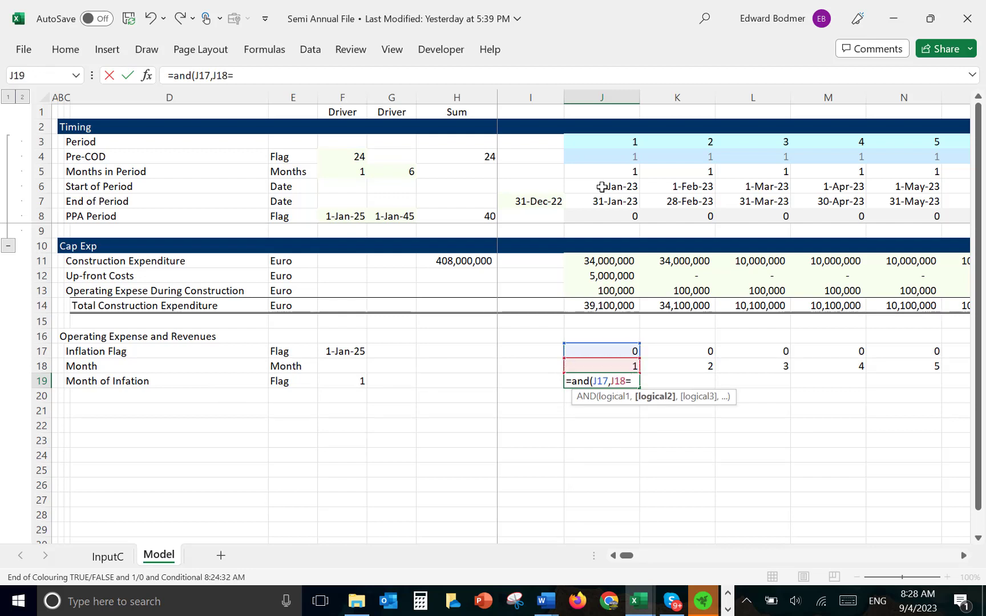
text(=)
key(Left)
key(Left)
key(Left)
key(Left)
key(F4)
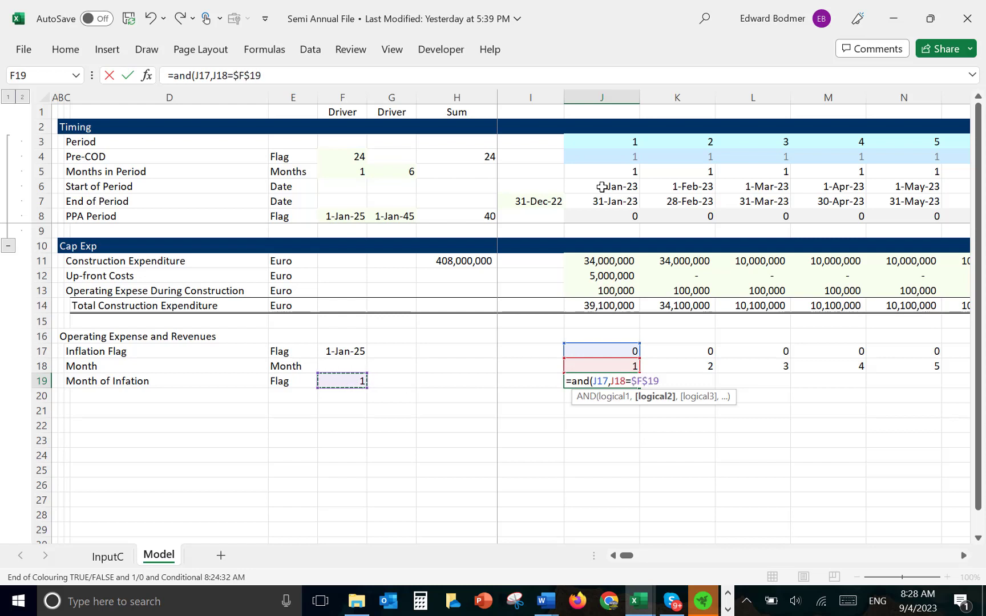
key(Return)
key(Up)
key(ctrl+shift+r)
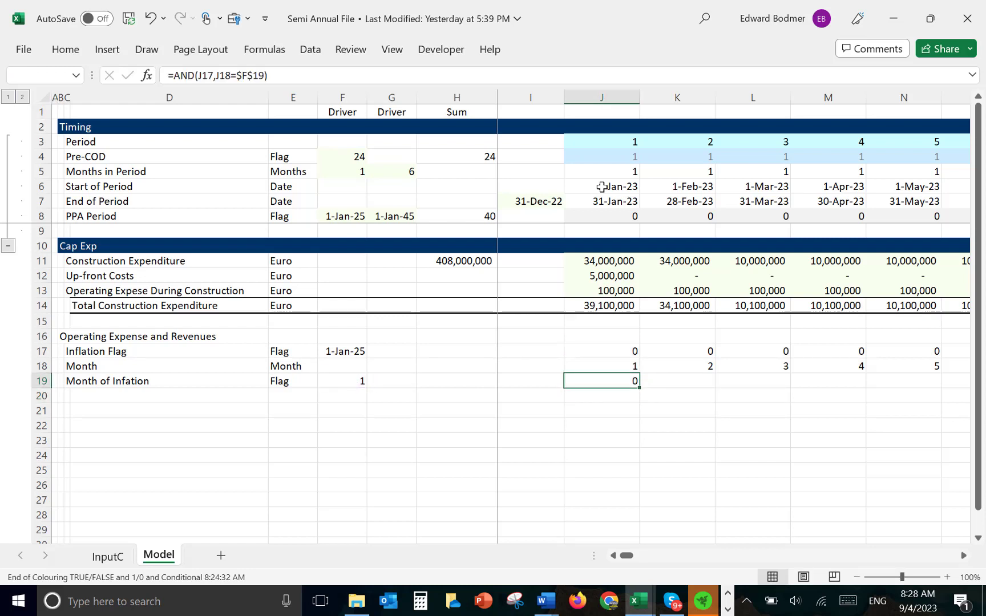
Examine the Month of Infation flags across the timeline, through the switch to semi-annual periods and the years after it.
key(Right)
key(Right)
key(Right)
key(Right)
key(Right)
key(Right)
key(Right)
key(Right)
key(Right)
key(Right)
key(Right)
key(Right)
key(Right)
key(Right)
key(Right)
key(Right)
key(Right)
key(Right)
key(Right)
key(Right)
key(Right)
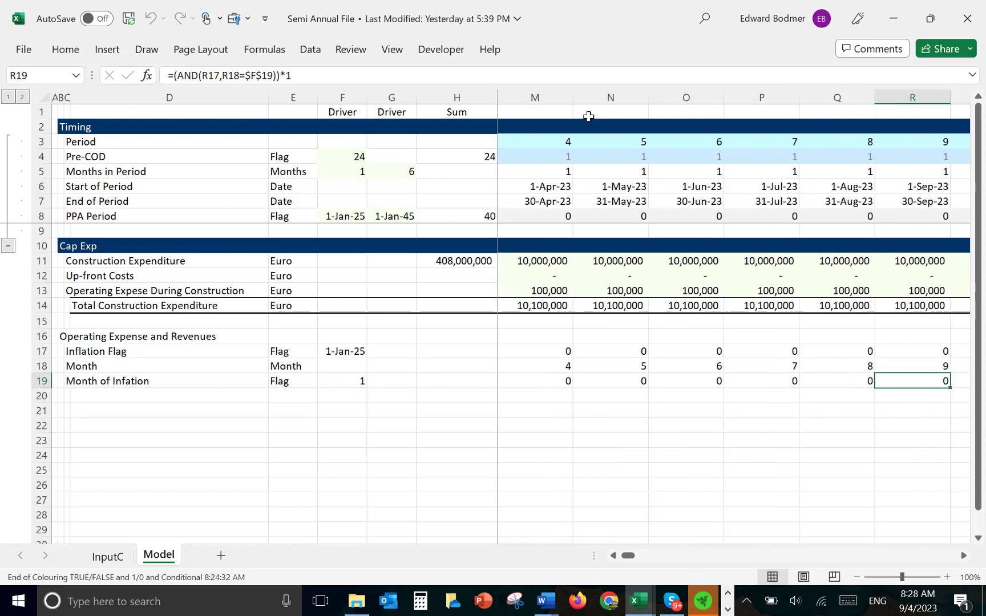
key(Right)
key(Right)
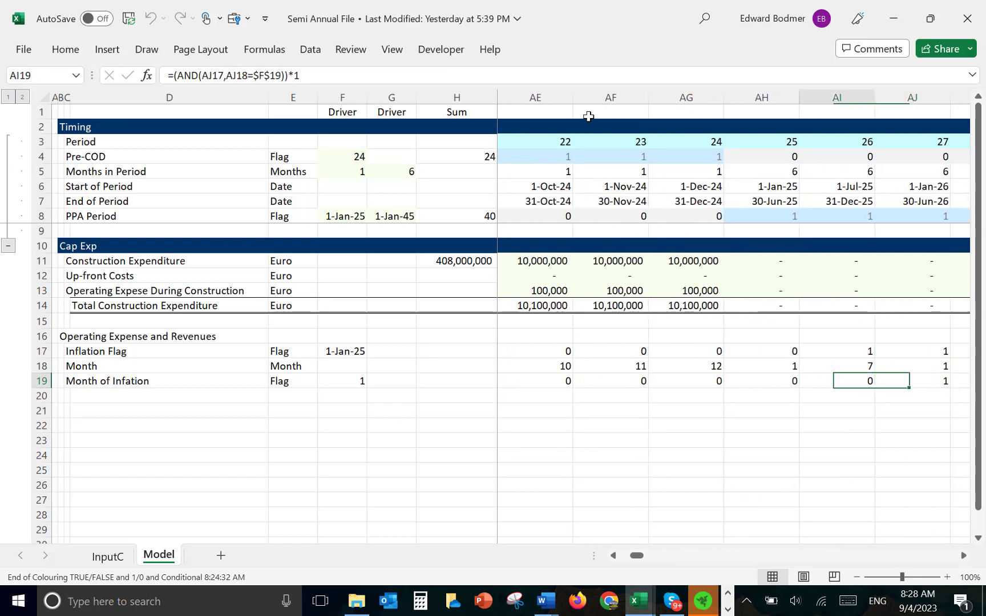
key(Right)
key(Right)
key(Right)
key(Right)
key(Right)
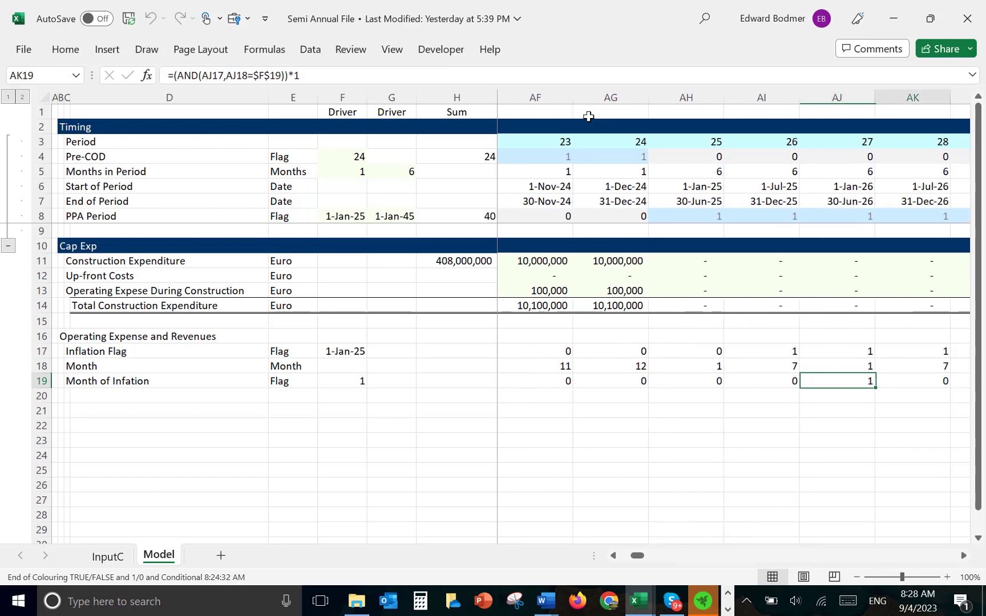
key(Right)
key(Right)
key(Right)
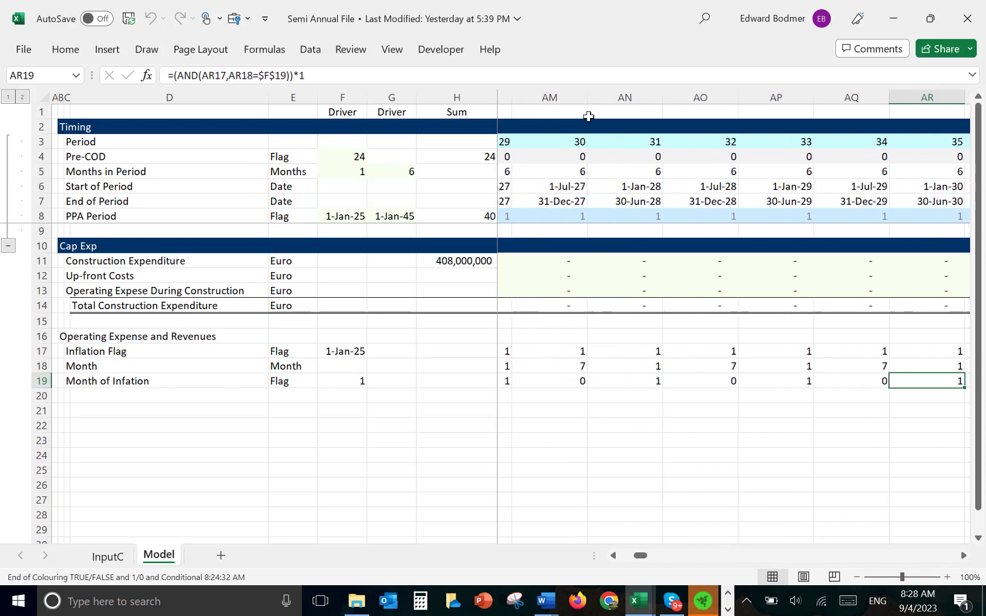
Label the row below Month of Infation "Annual Inflation Rate Applied" in cell C20.
key(Left)
key(Left)
key(ctrl+Left)
key(ctrl+Left)
key(Left)
key(Left)
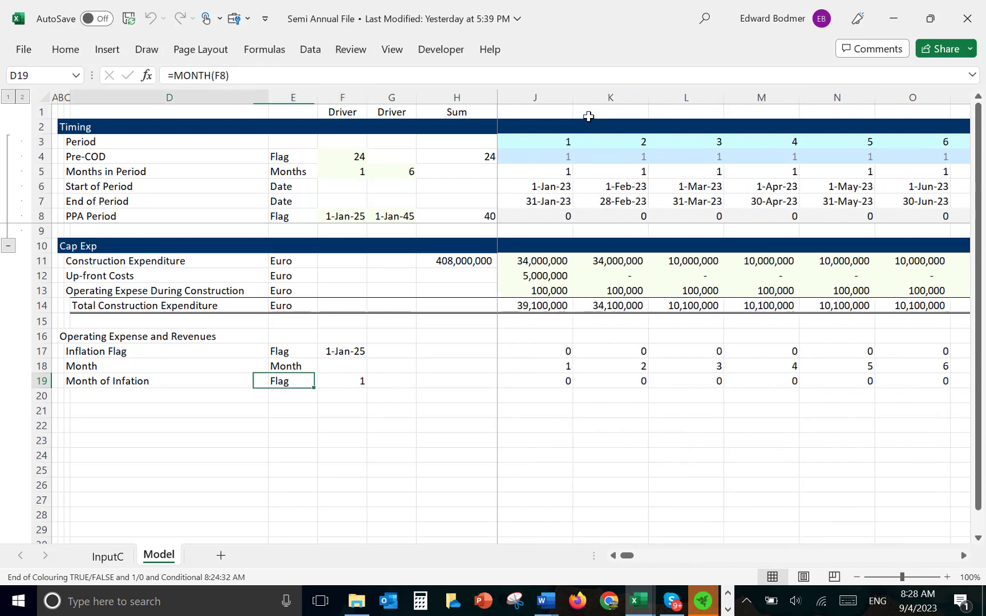
key(Home)
key(Down)
key(Right)
key(Right)
text(=)
key(BackSpace)
text(Ann)
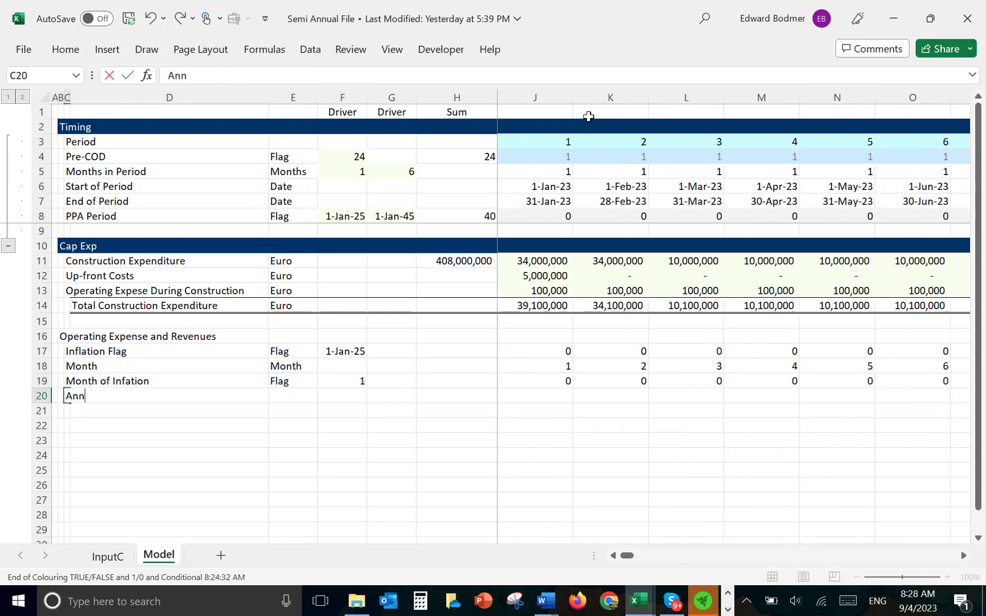
text(ual Inflation Rate)
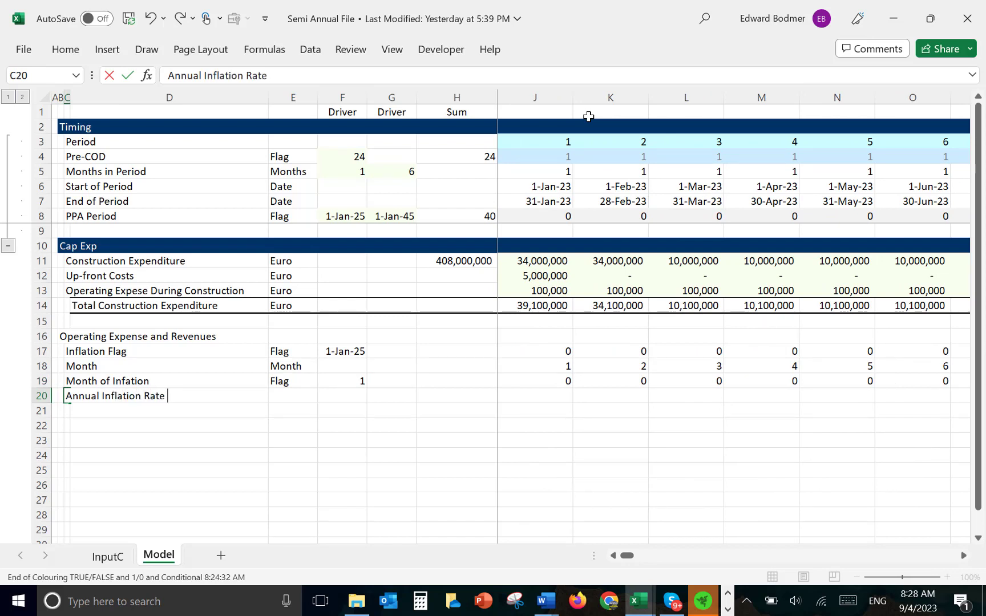
text( Applied)
key(Return)
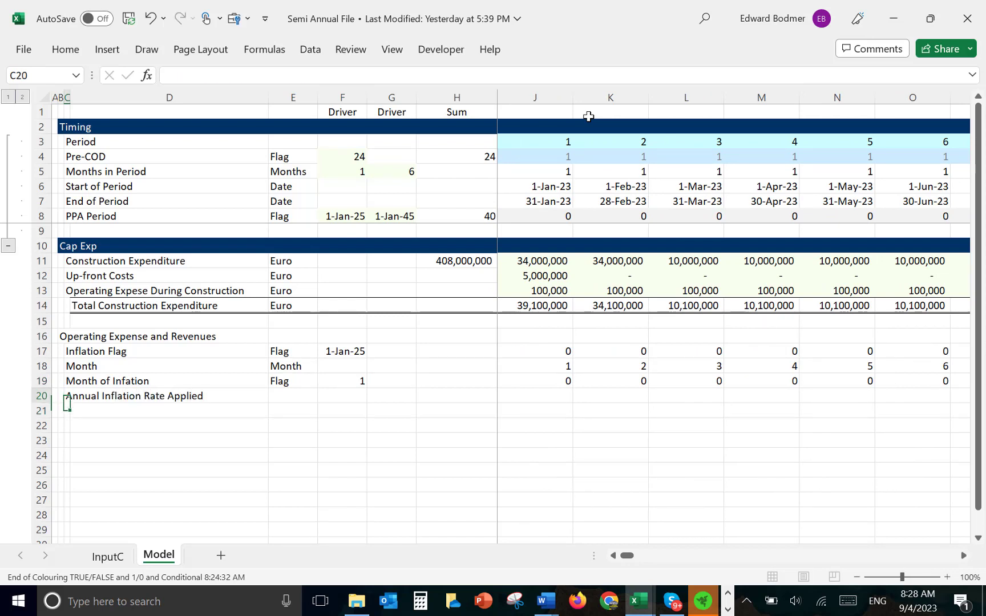
Enter "% p.a." as the unit of the Annual Inflation Rate Applied row in cell E20.
key(Up)
key(Right)
key(Right)
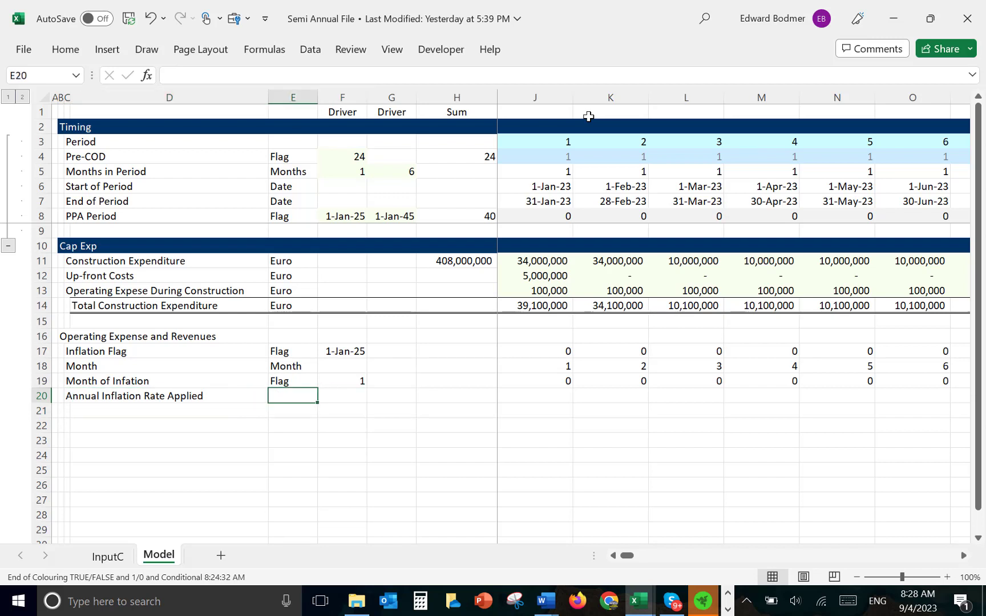
text(%)
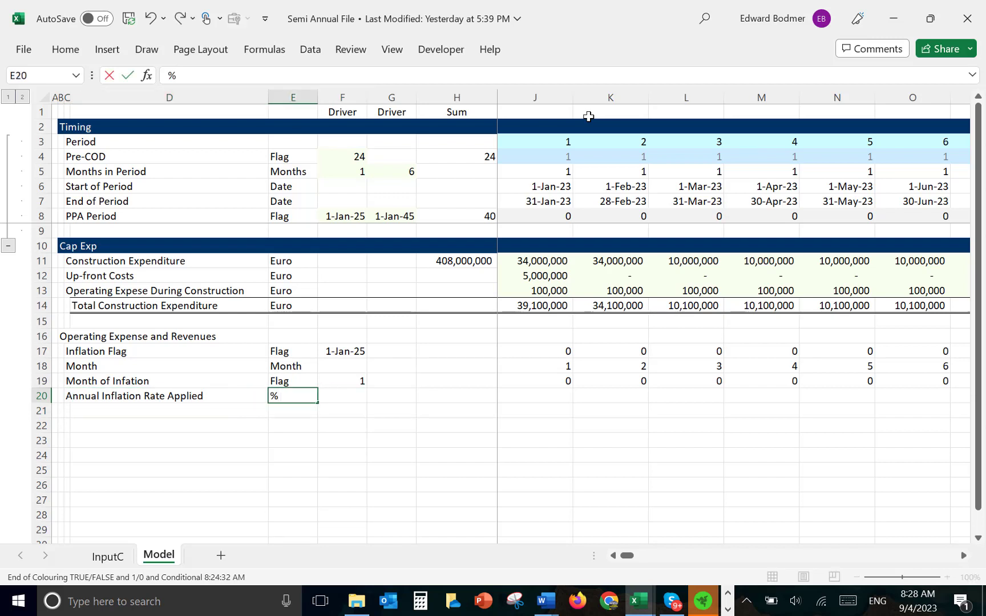
text( p.a.)
key(Return)
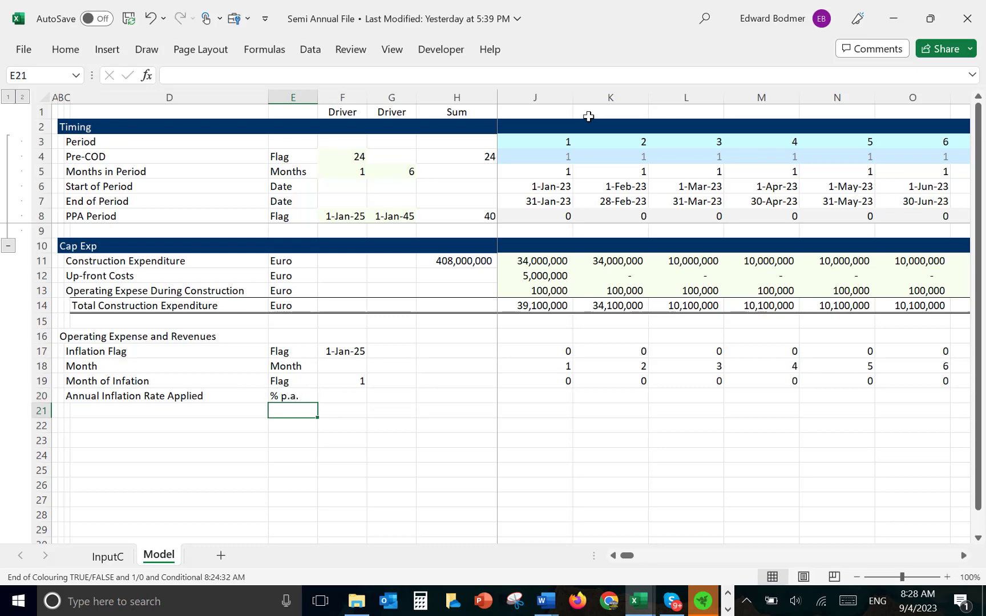
Link the Annual Inflation Rate Applied driver in F20 to the Inflation Rate input with =InputC!F32.
key(Up)
key(Right)
text(=)
key(ctrl+Page_Up)
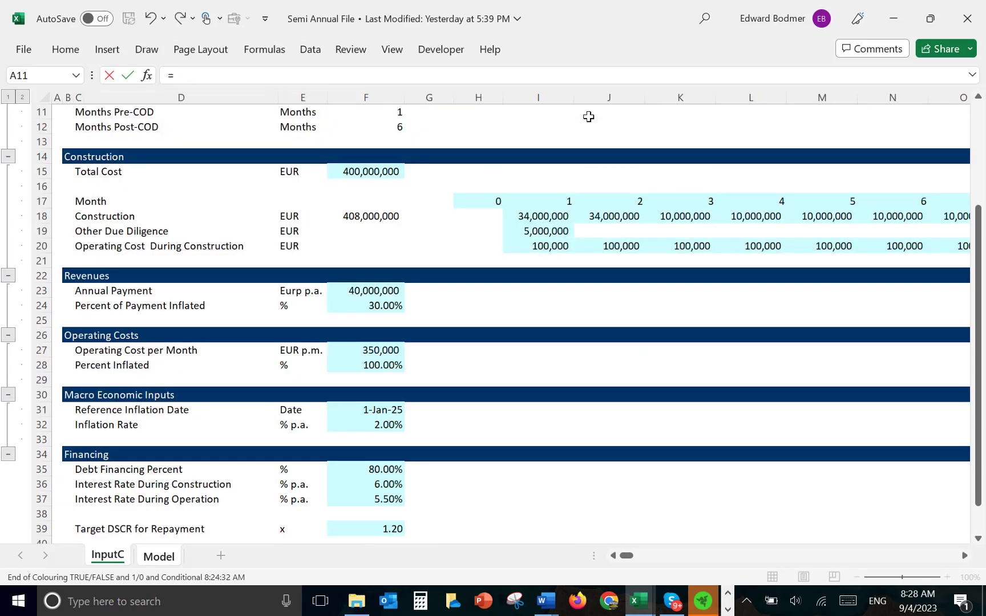
click(385, 365)
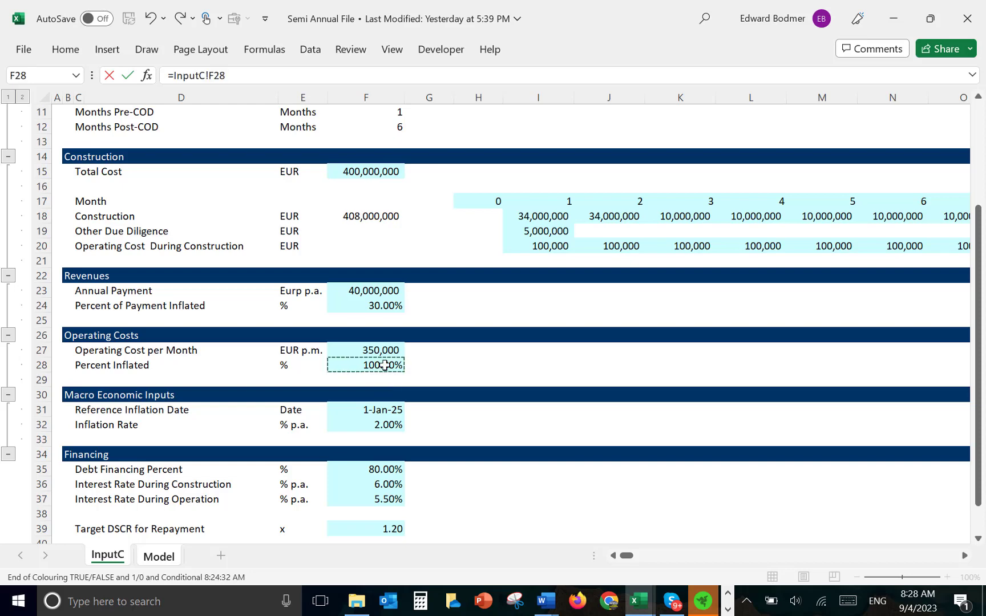
key(Down)
key(Down)
key(Down)
key(Down)
key(Down)
key(Down)
key(Down)
key(Down)
key(Down)
key(Down)
key(Down)
key(Down)
key(Down)
key(Down)
key(Down)
key(Down)
key(Down)
key(Down)
key(Down)
key(Down)
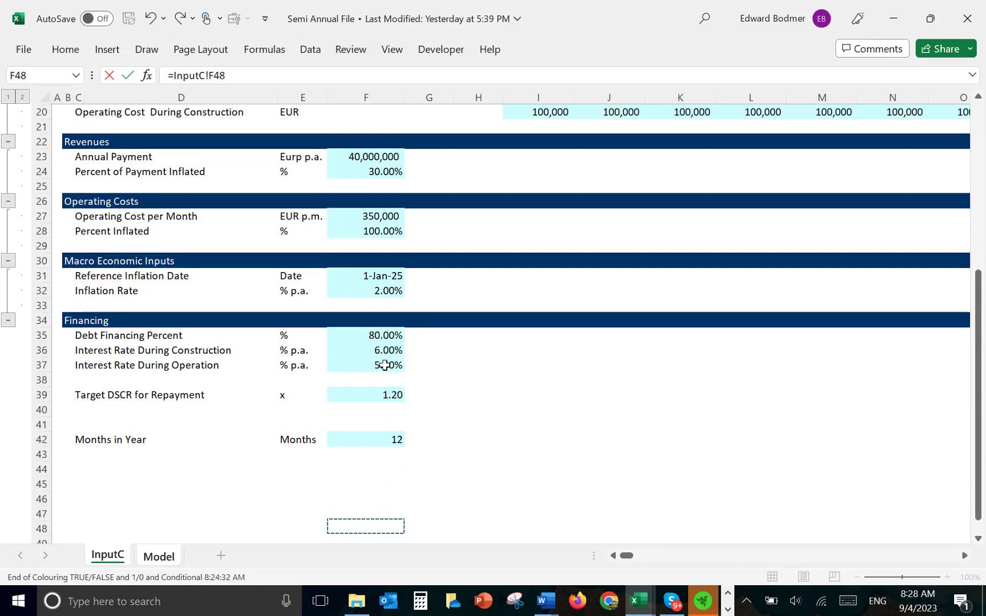
key(Up)
key(Up)
key(Up)
key(Up)
key(Up)
key(Up)
key(Up)
key(Up)
key(Up)
key(Up)
key(Up)
key(Up)
key(Up)
key(Up)
key(Up)
key(Up)
key(Up)
key(Up)
key(Up)
key(Up)
key(Up)
key(Up)
key(Up)
key(Up)
key(Up)
key(Up)
key(Up)
key(Up)
key(Up)
key(Up)
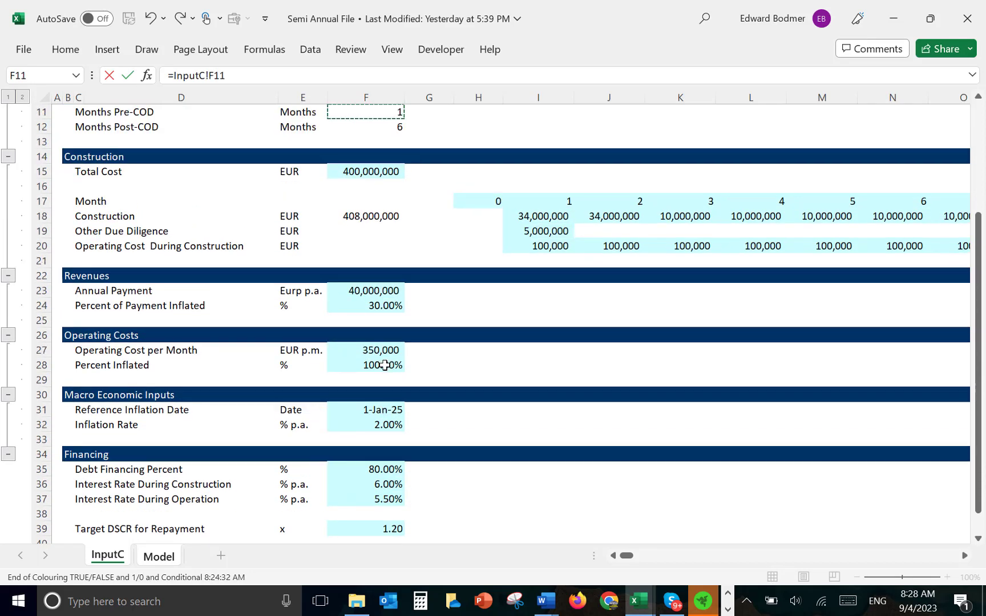
key(Down)
key(Down)
key(Down)
key(Down)
key(Down)
key(Down)
key(Down)
key(Down)
key(Down)
key(Down)
key(Down)
key(Down)
key(Down)
key(Down)
key(Down)
key(Down)
key(Down)
key(Down)
key(Down)
key(Down)
key(Down)
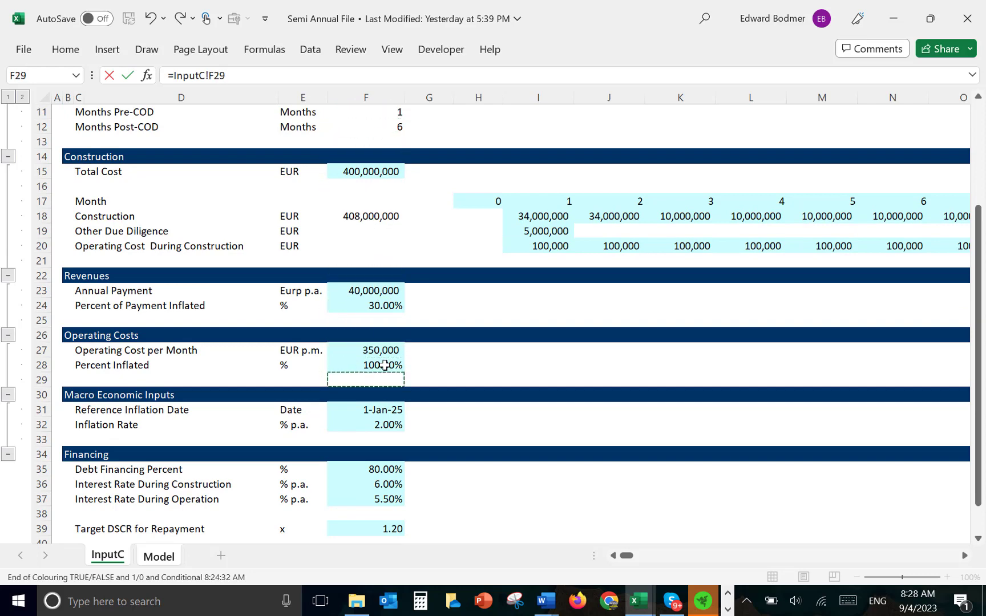
key(Return)
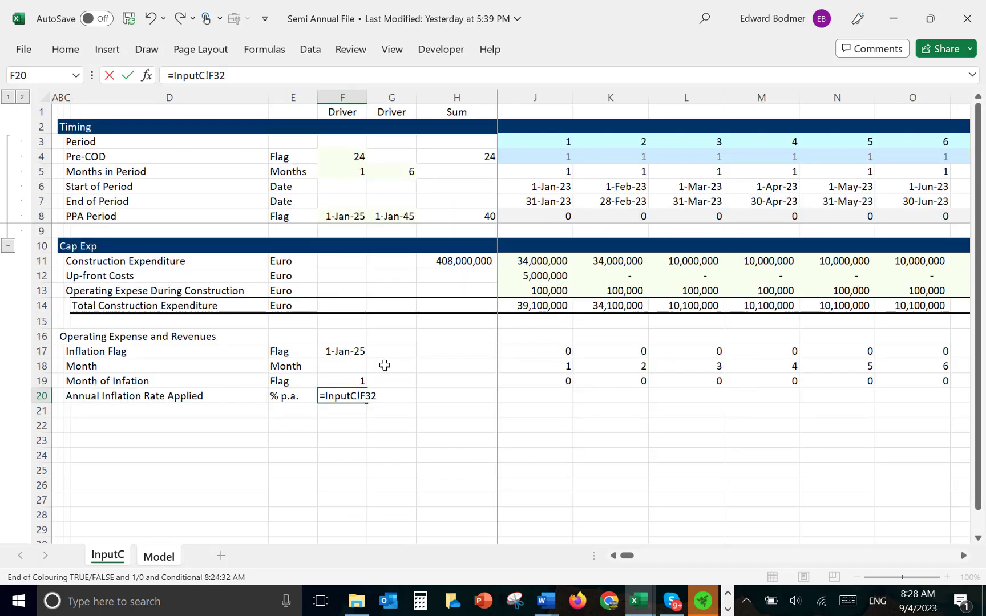
Calculate the first period's applied inflation rate in J20 with =J19*$F$20.
key(Up)
key(Right)
key(Right)
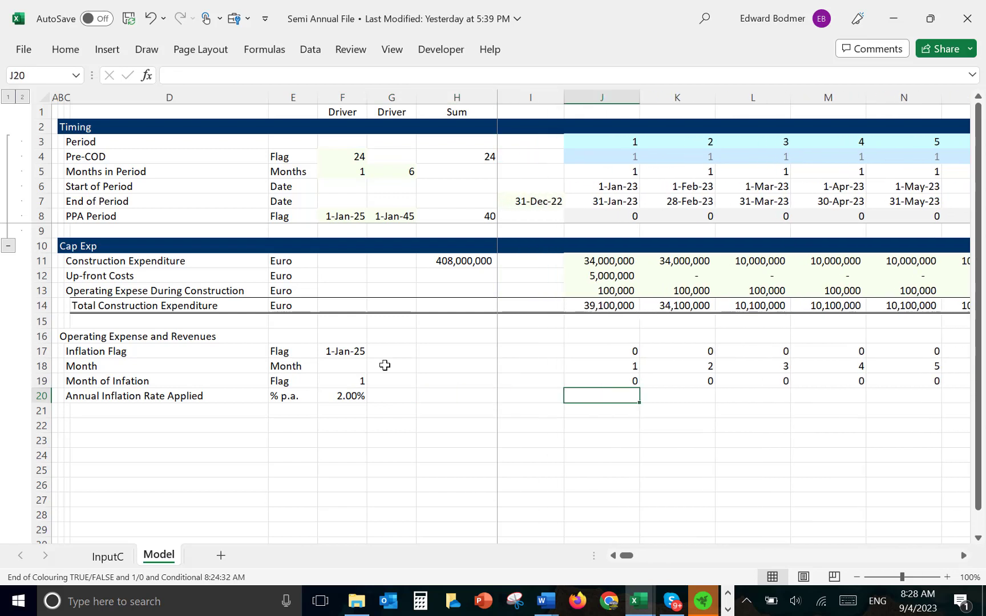
text(=)
key(Up)
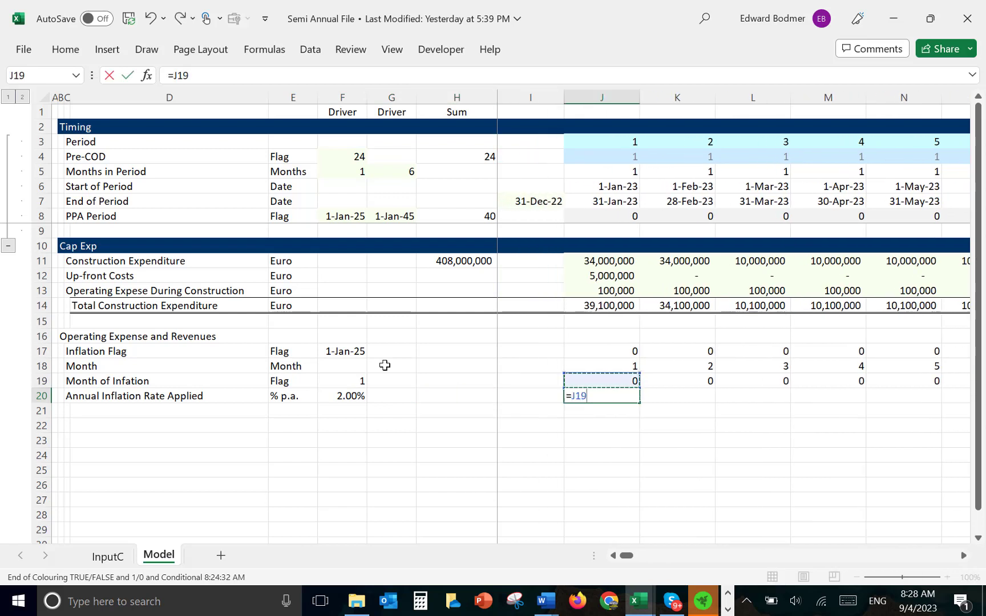
text(*)
key(Left)
key(Left)
key(Left)
key(Left)
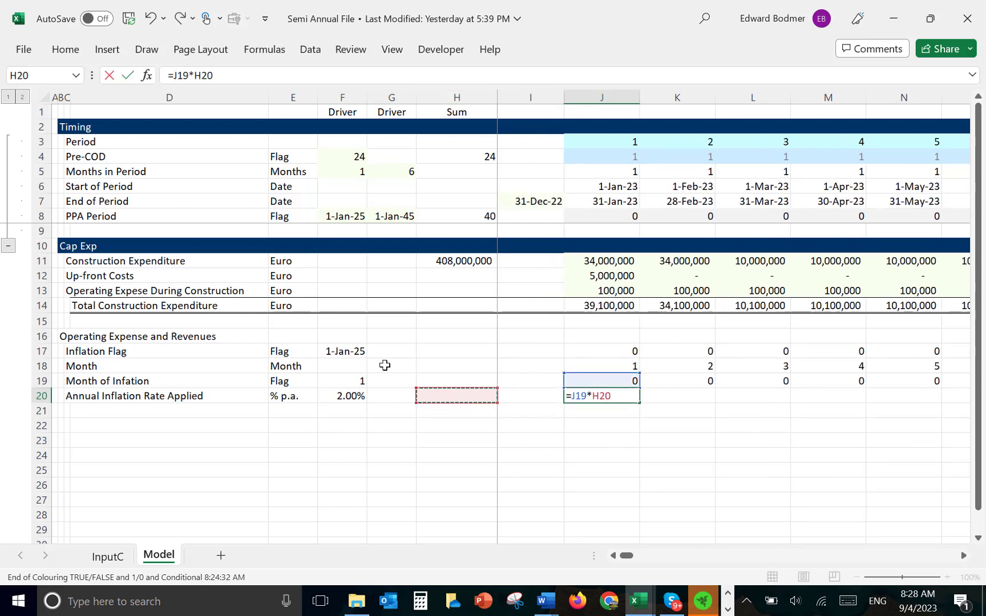
key(F4)
key(Return)
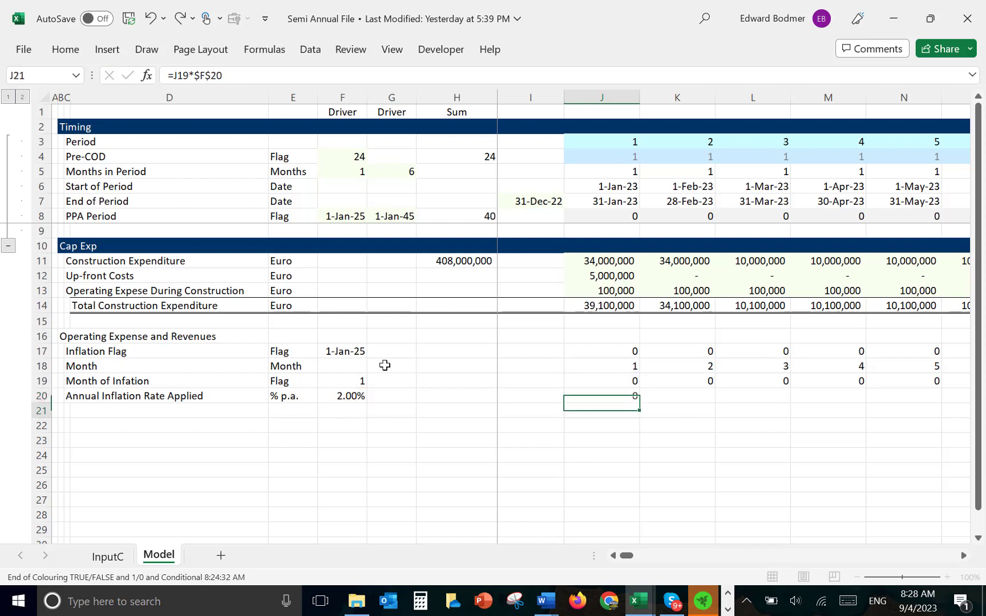
Format J20 as a percentage with two decimals and copy it across all periods.
key(Up)
key(ctrl+shift+5)
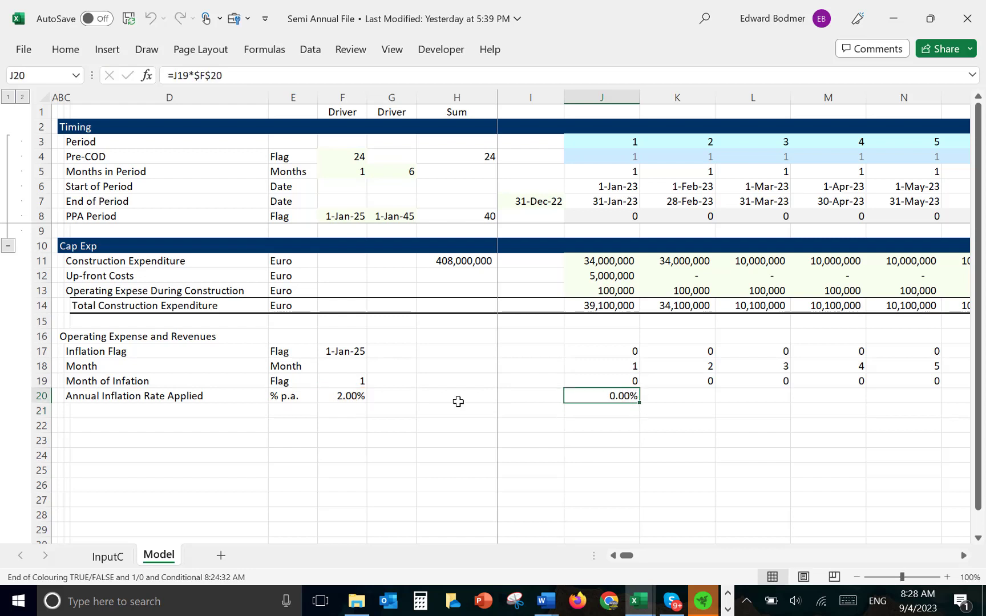
key(ctrl+shift+r)
Label the row below Annual Inflation Rate Applied "Infllation Index" in cell C21.
key(Down)
key(Left)
key(Left)
key(Left)
key(Left)
key(Left)
key(Left)
key(Left)
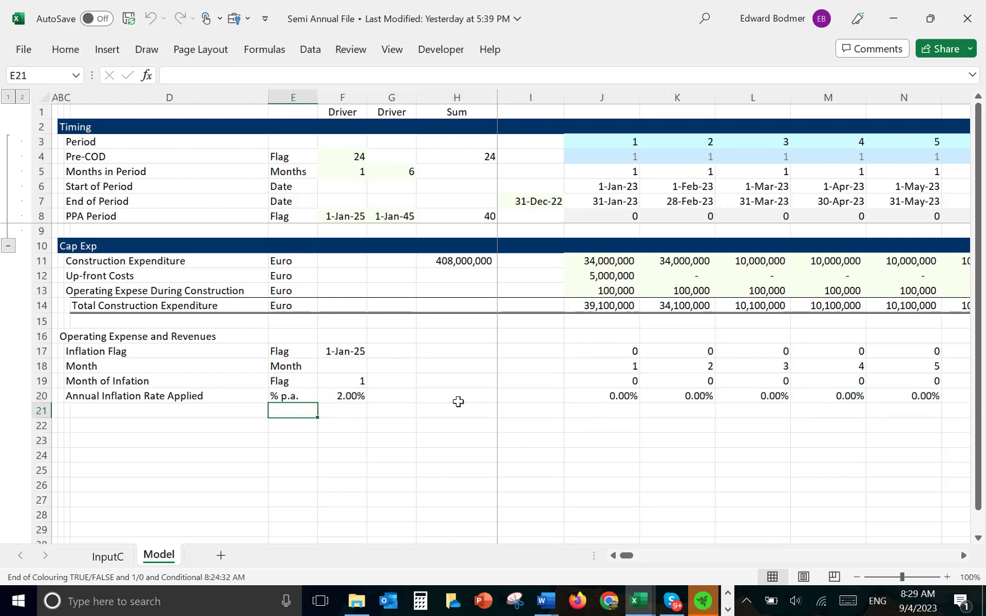
text(Inflaation)
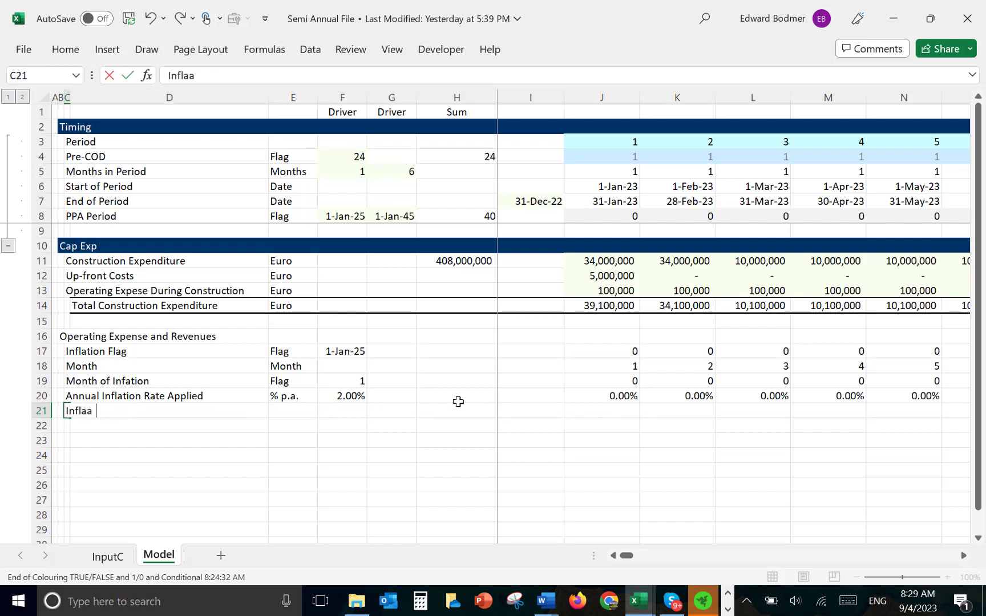
key(BackSpace)
key(BackSpace)
key(BackSpace)
key(BackSpace)
key(BackSpace)
text(lation Index)
key(Return)
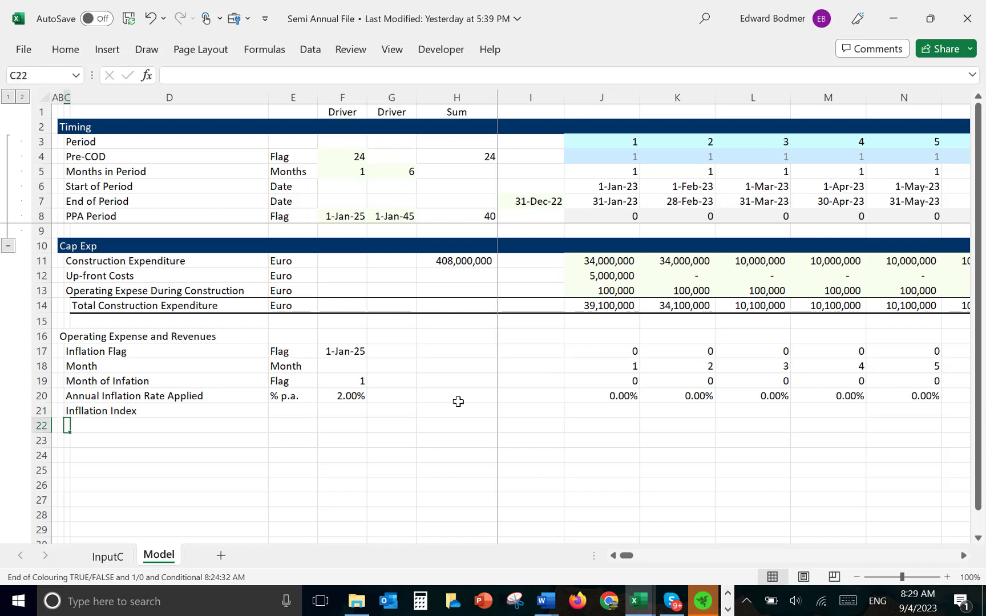
Enter "Index" as the unit of the inflation index row in cell E21.
key(Up)
key(Right)
text(Ind)
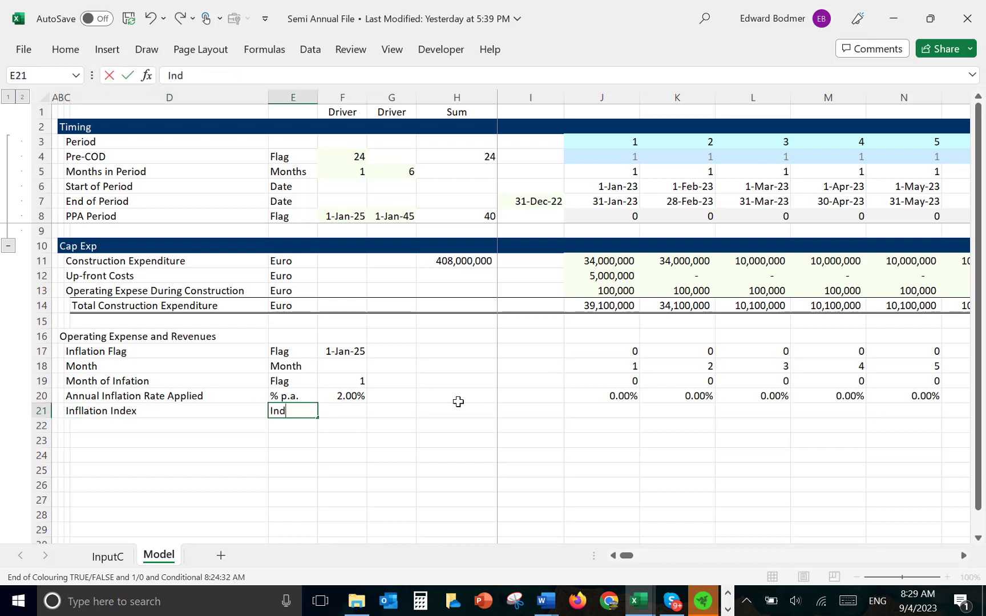
key(Return)
Try calculating the first period's inflation index in J21 with =J19*J20.
key(Up)
key(Right)
key(Right)
key(Right)
key(Right)
key(Right)
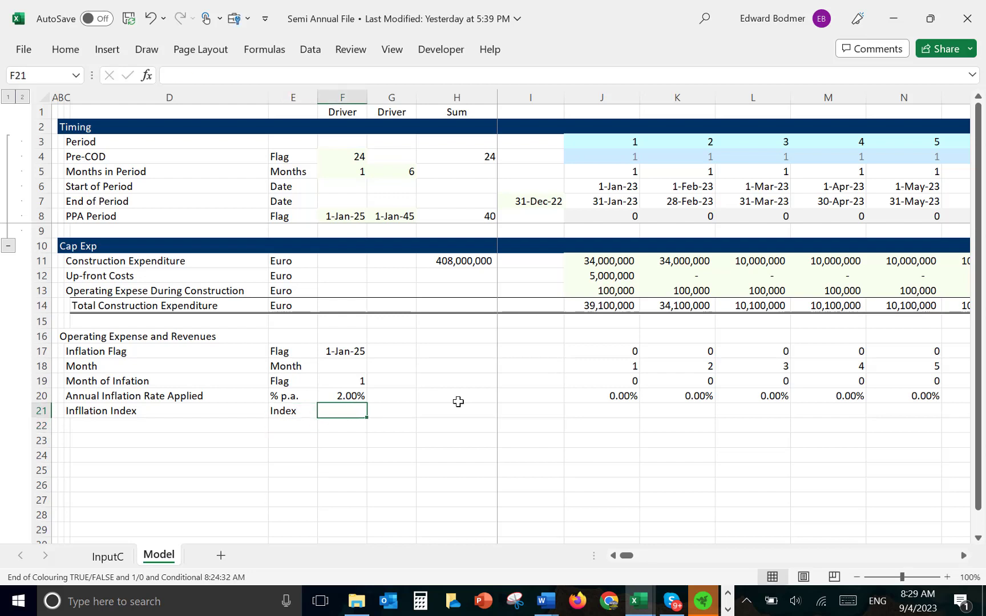
text(=)
key(Up)
key(Up)
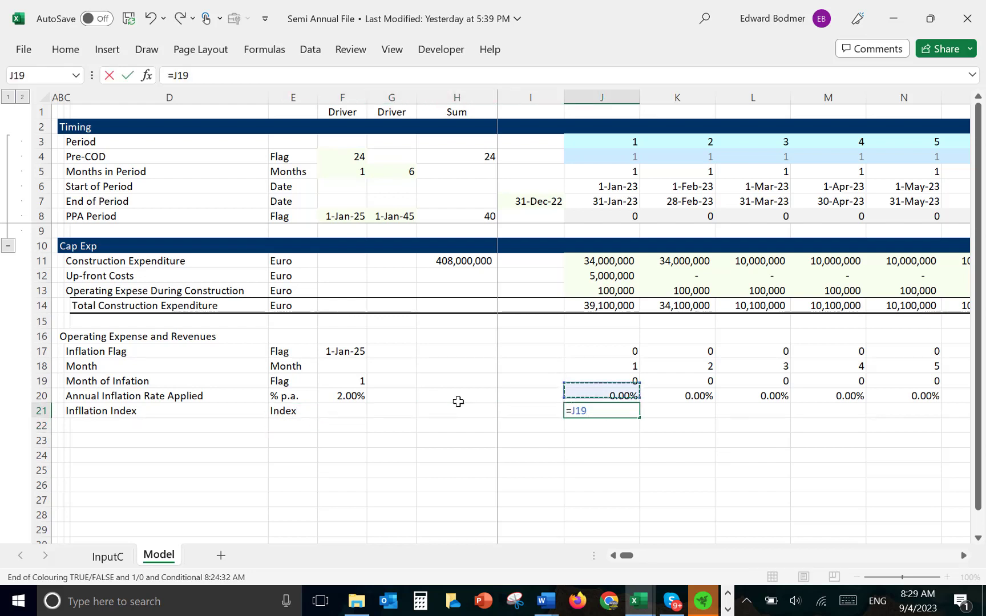
text(*)
key(Up)
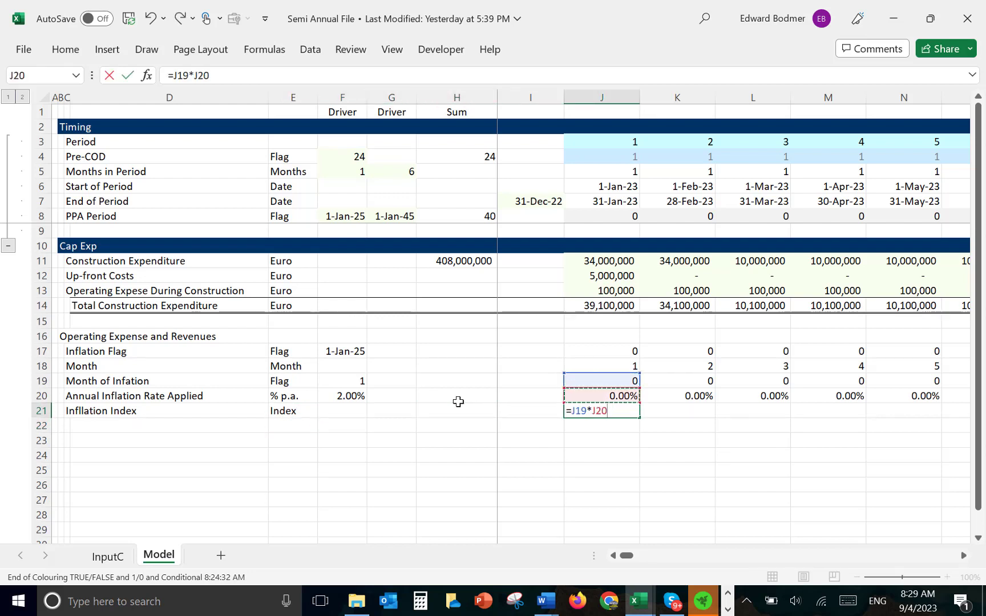
key(ctrl+Return)
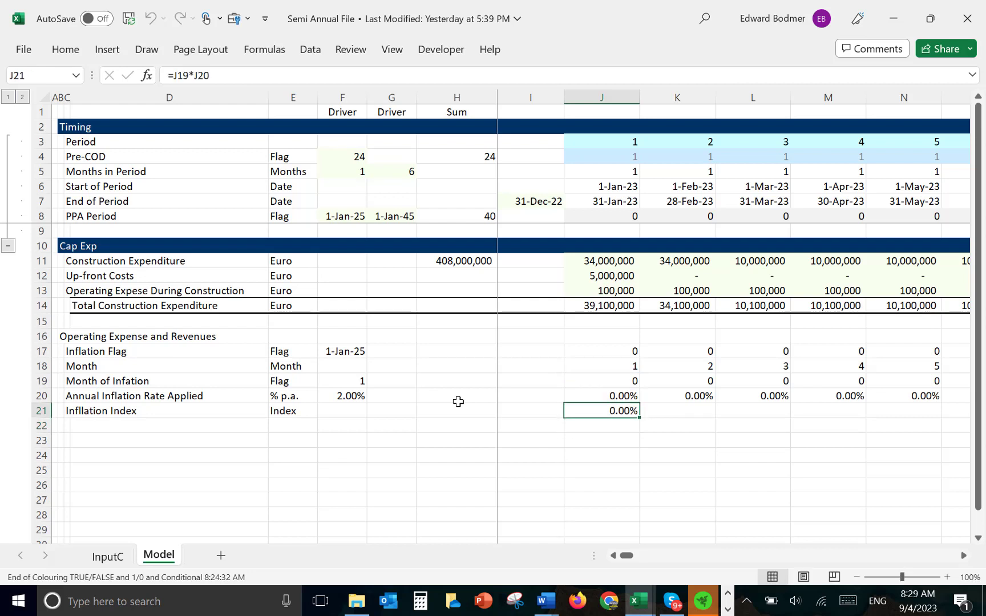
Format J21 as a number with two decimals and copy the cell across all periods.
key(ctrl+shift+a)
key(ctrl+shift+r)
Enter 1 as the opening value of the inflation index in I21, just before the first period.
click(458, 402)
key(Right)
key(Down)
key(Right)
key(Right)
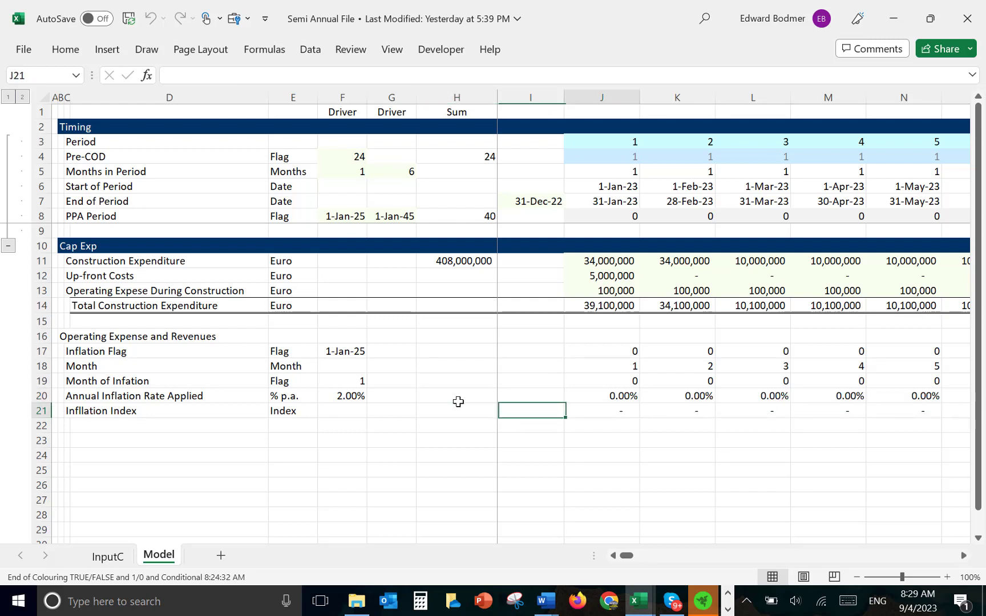
key(Left)
key(Left)
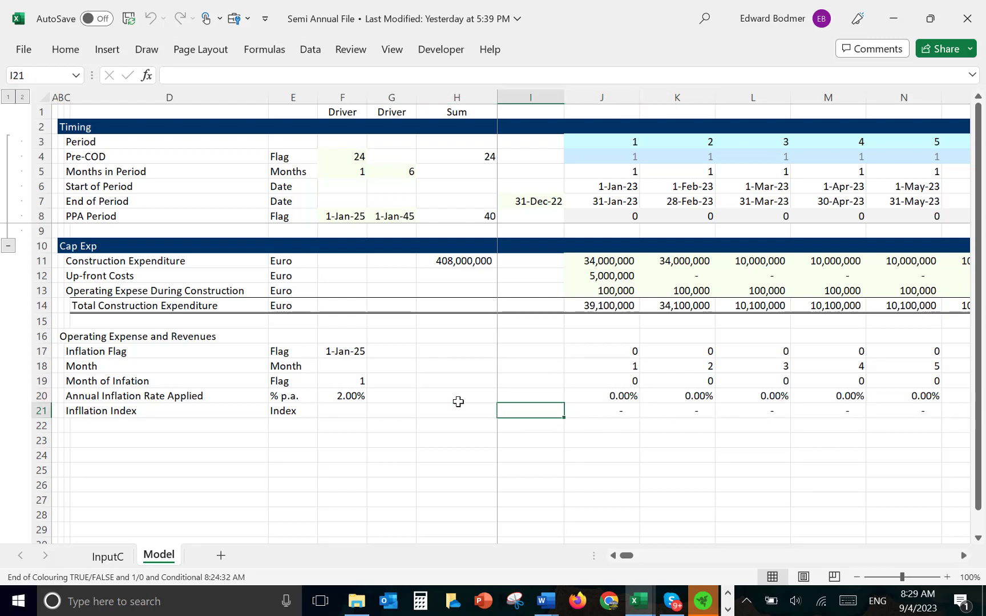
text(1)
key(Return)
Replace the inflation index formula in J21 with =I21*(1+J20) and copy it across all periods.
key(Up)
key(Right)
text(=)
key(Left)
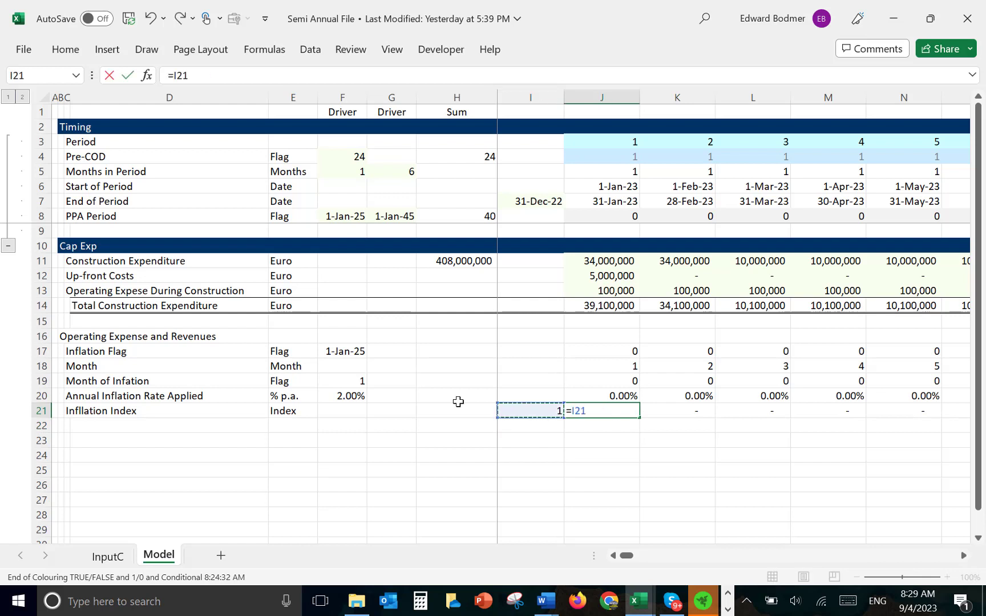
text(*)
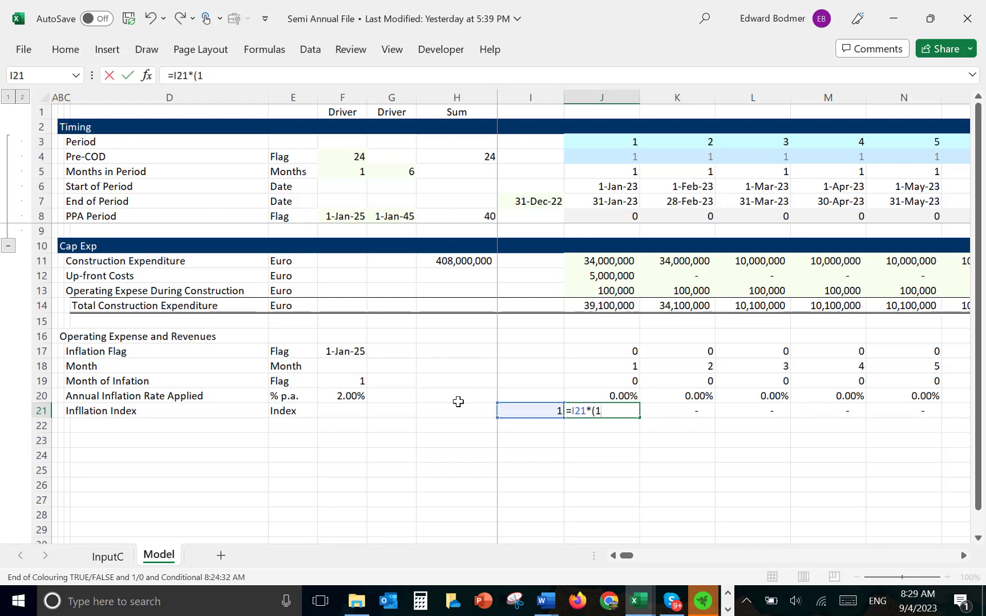
text((1+)
key(Up)
key(Return)
key(Return)
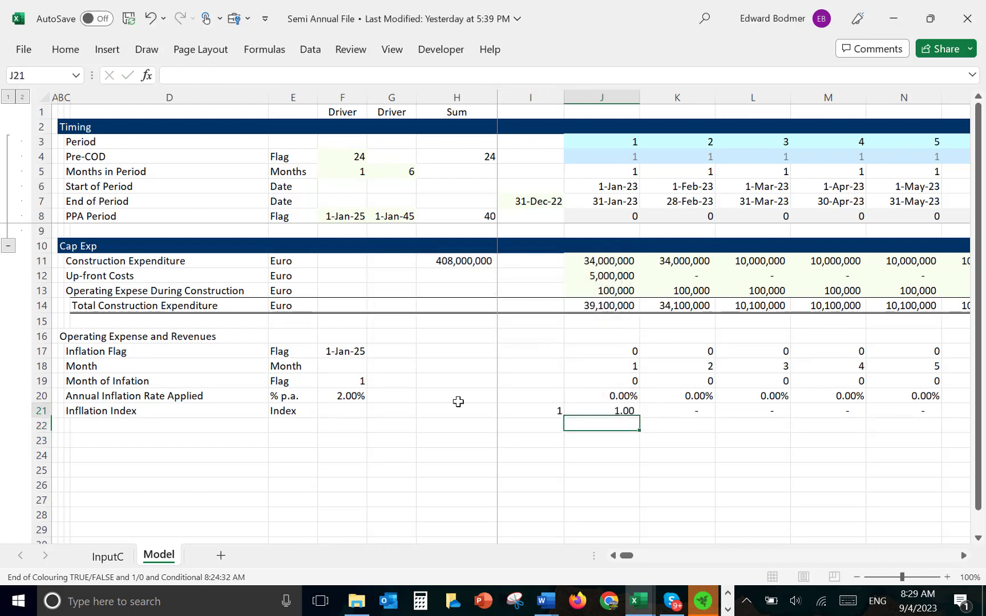
key(Up)
key(ctrl+shift+Right)
key(ctrl+r)
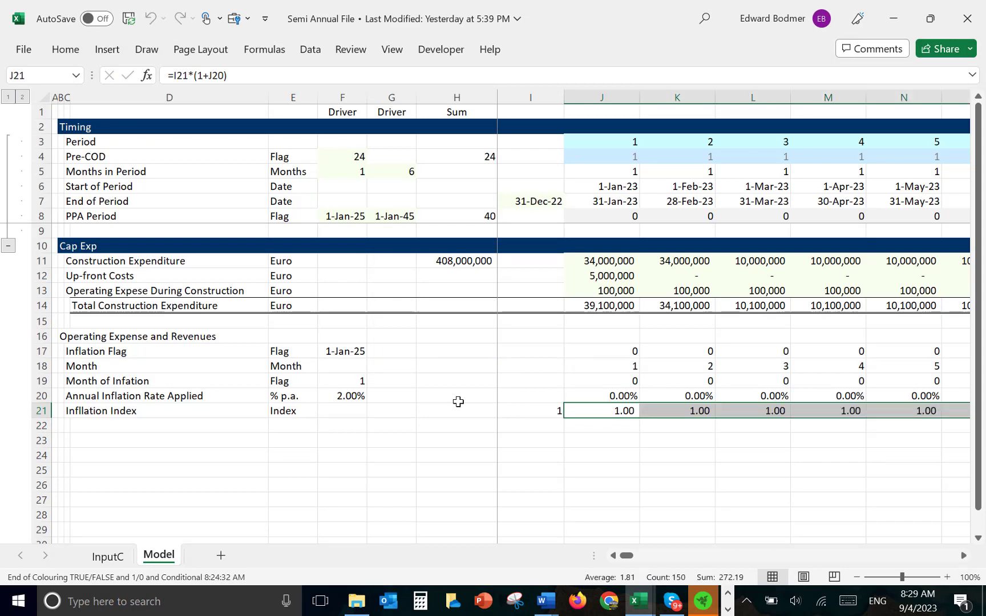
Examine the inflation index in row 21 across the construction and semi-annual operating periods.
key(Right)
key(Right)
key(Right)
key(Right)
key(Right)
key(Right)
key(Right)
key(Right)
key(Right)
key(Right)
key(Right)
key(Right)
key(Right)
key(Right)
key(Right)
key(Right)
key(Right)
key(Right)
key(Right)
key(Right)
key(Right)
key(Right)
key(Right)
key(Right)
key(Right)
key(Right)
key(Right)
key(Right)
key(Right)
key(Right)
key(Right)
key(Right)
key(Right)
key(Right)
key(Right)
key(Right)
key(Right)
key(Right)
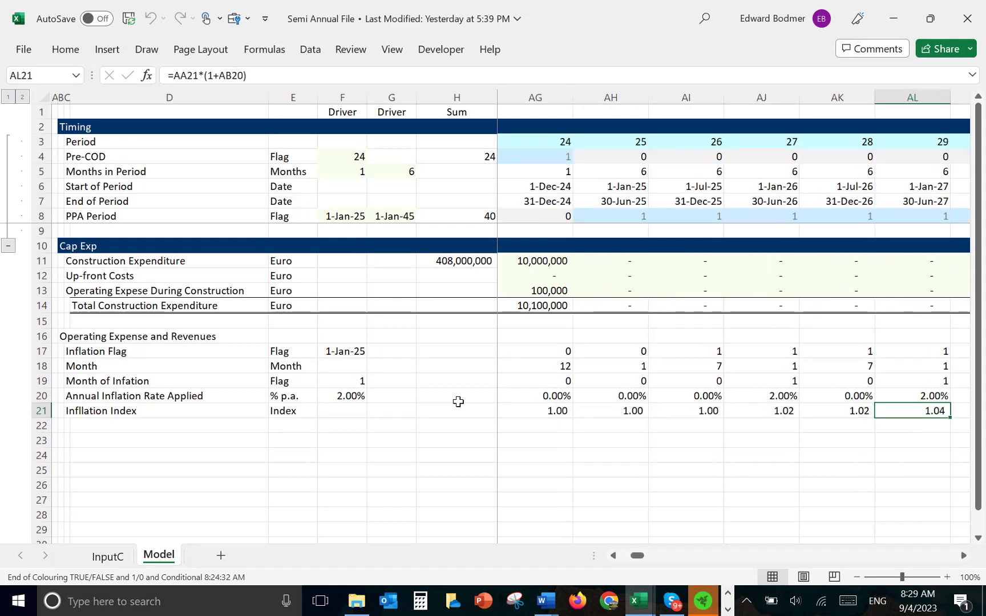
key(Left)
key(Left)
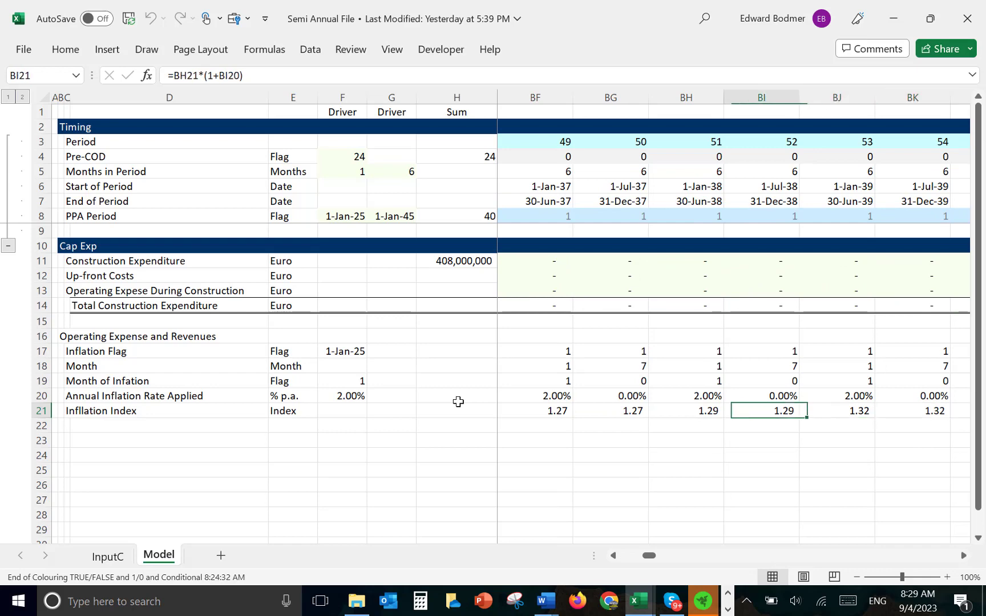
key(Left)
key(Left)
key(Right)
key(Right)
key(Right)
key(Left)
key(ctrl+Left)
key(ctrl+Left)
key(ctrl+Left)
key(ctrl+Left)
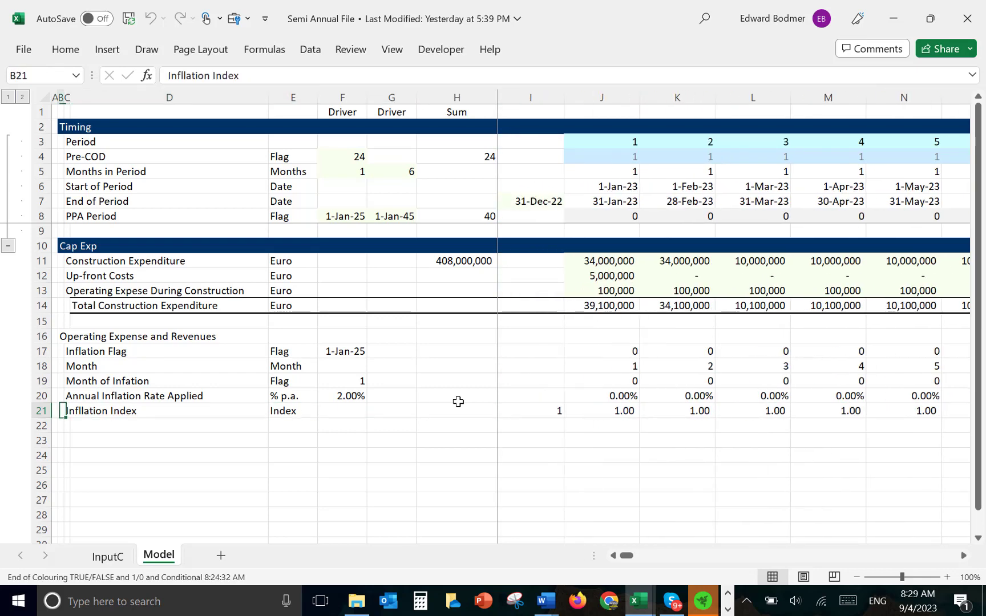
Add the subheading Revenues in C23, one blank row below the inflation index.
key(Down)
key(Down)
key(Down)
key(Down)
key(Down)
key(Down)
key(Up)
key(Up)
key(Up)
key(Up)
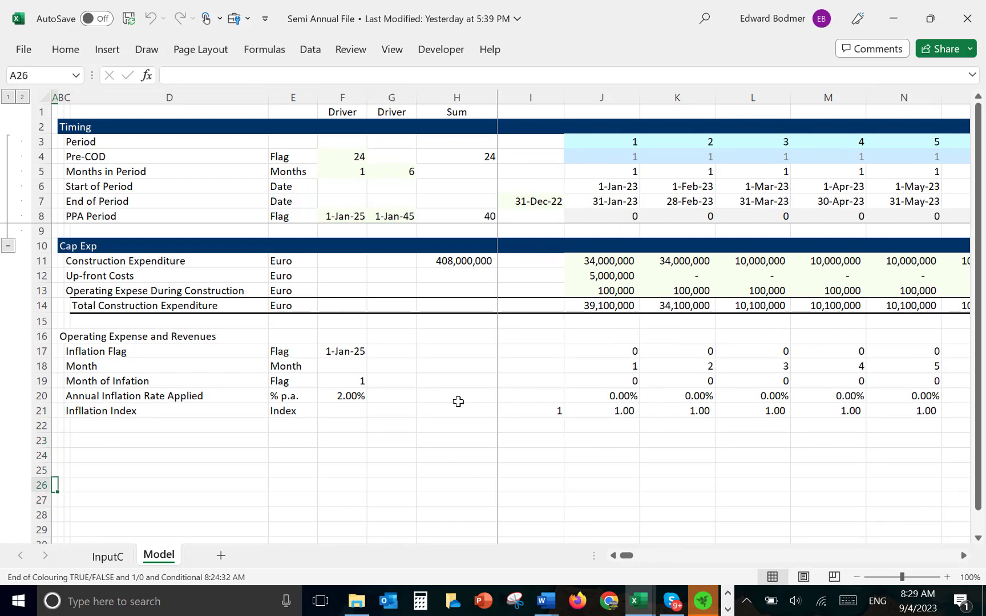
key(Right)
key(Up)
key(Up)
key(Up)
key(Up)
key(Up)
key(Up)
key(Up)
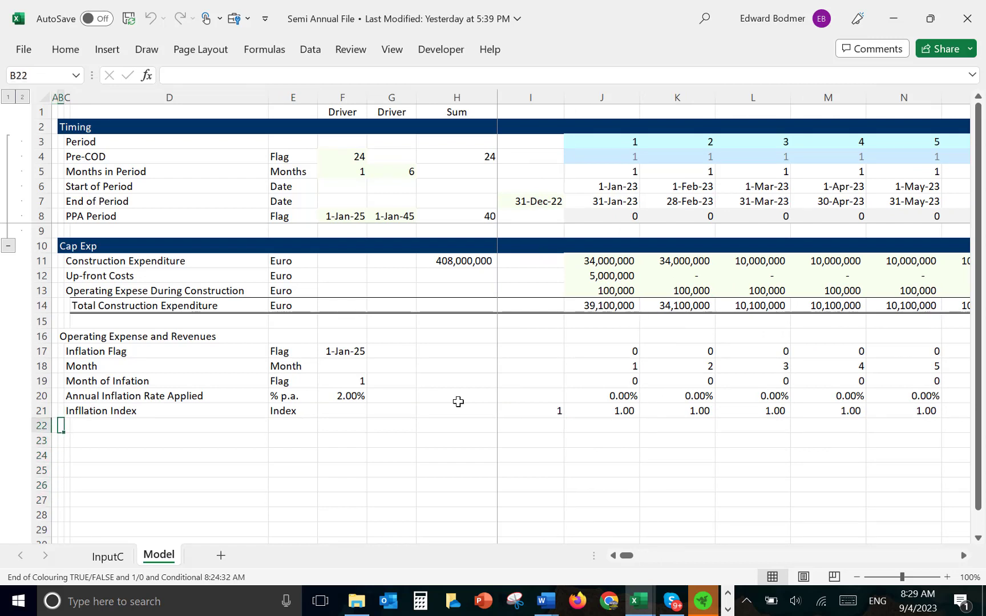
key(Down)
key(Down)
key(Down)
key(Down)
key(Down)
key(Down)
key(Down)
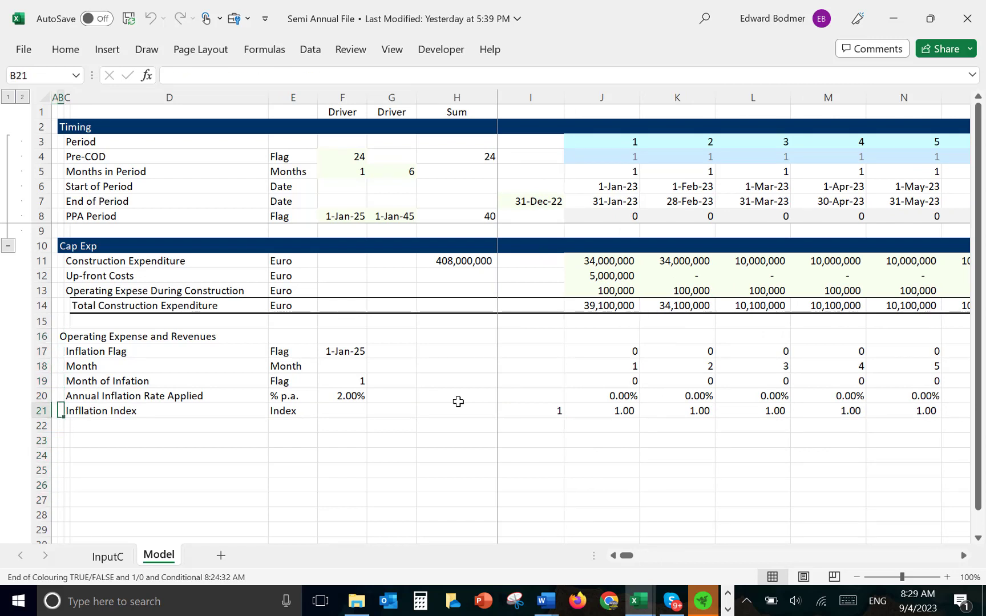
key(Right)
text(Rev)
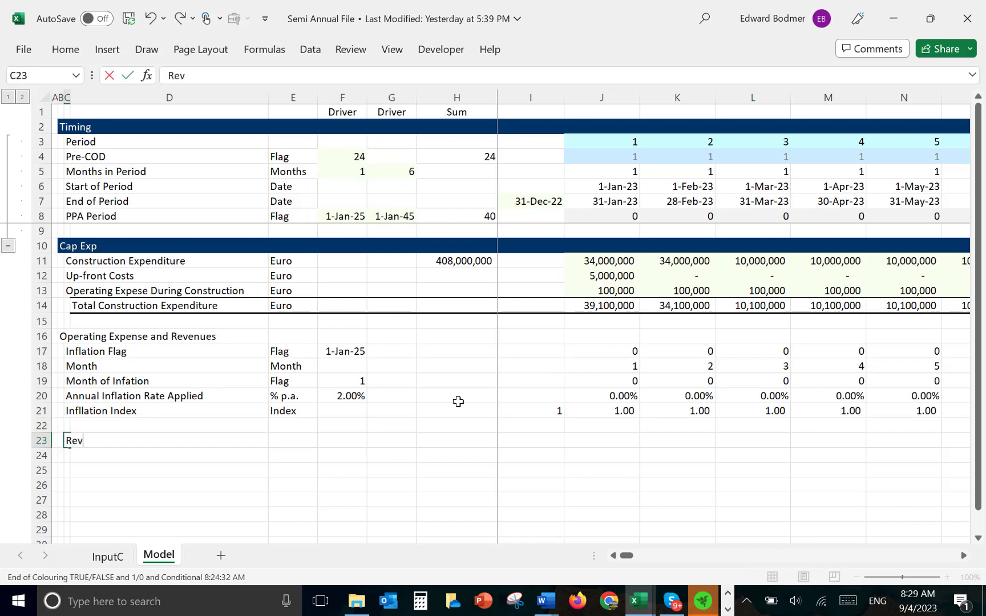
text(enues)
key(Return)
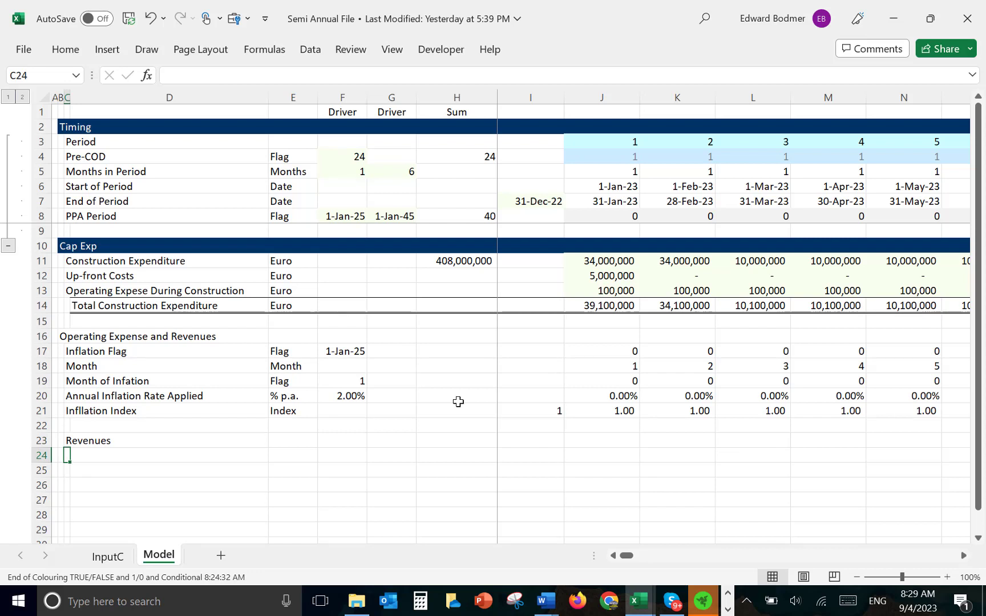
Label D24, under the Revenues subheading, as Revenues without Inflation.
key(Right)
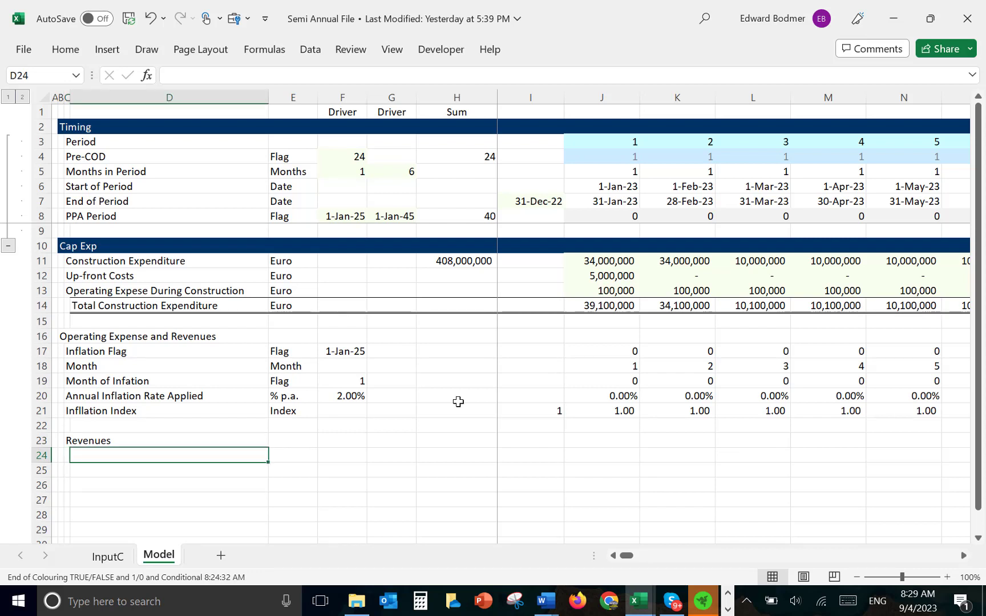
text(Revenues)
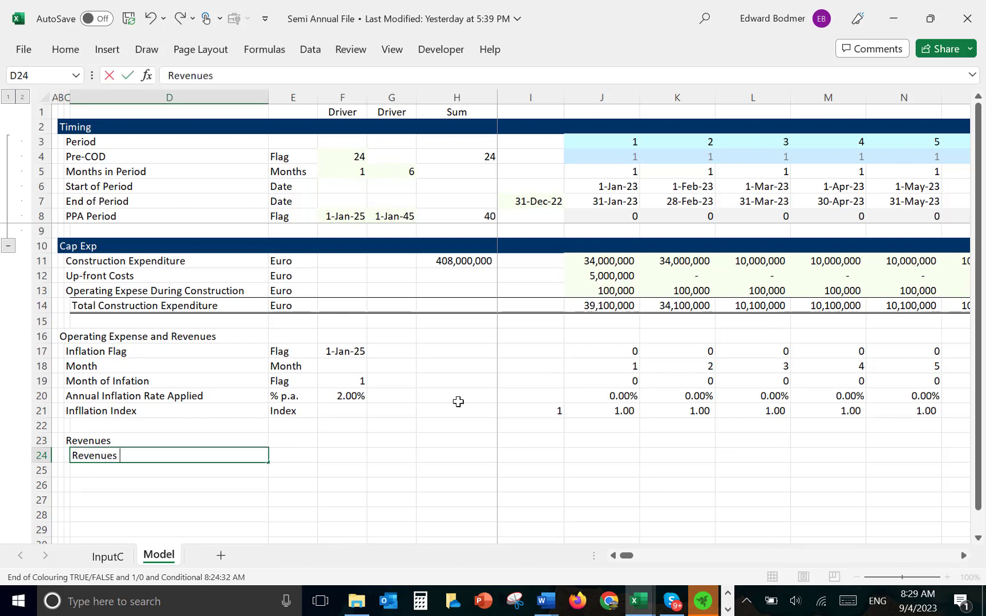
text( without Inf)
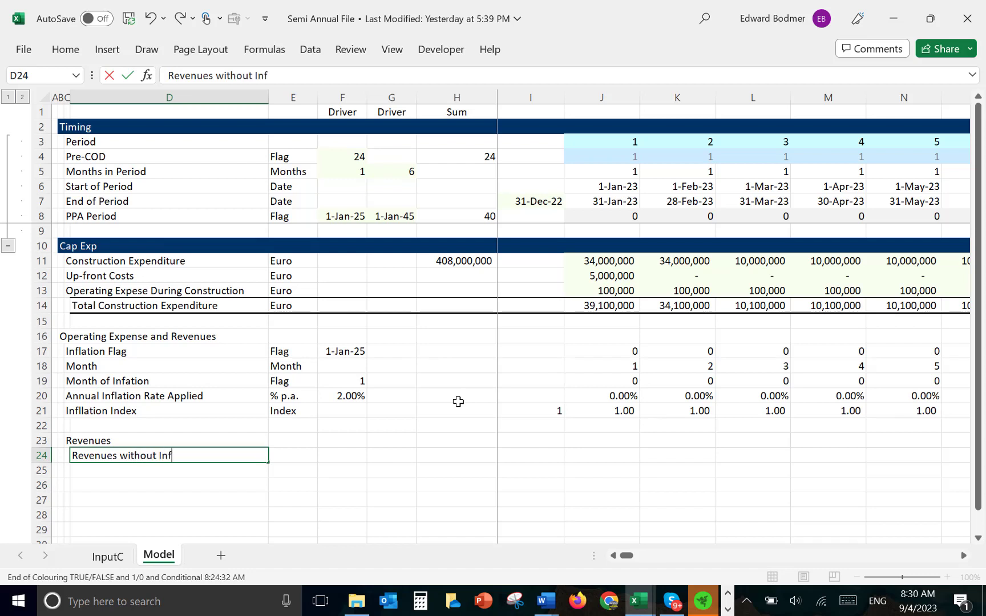
text(lation)
key(Return)
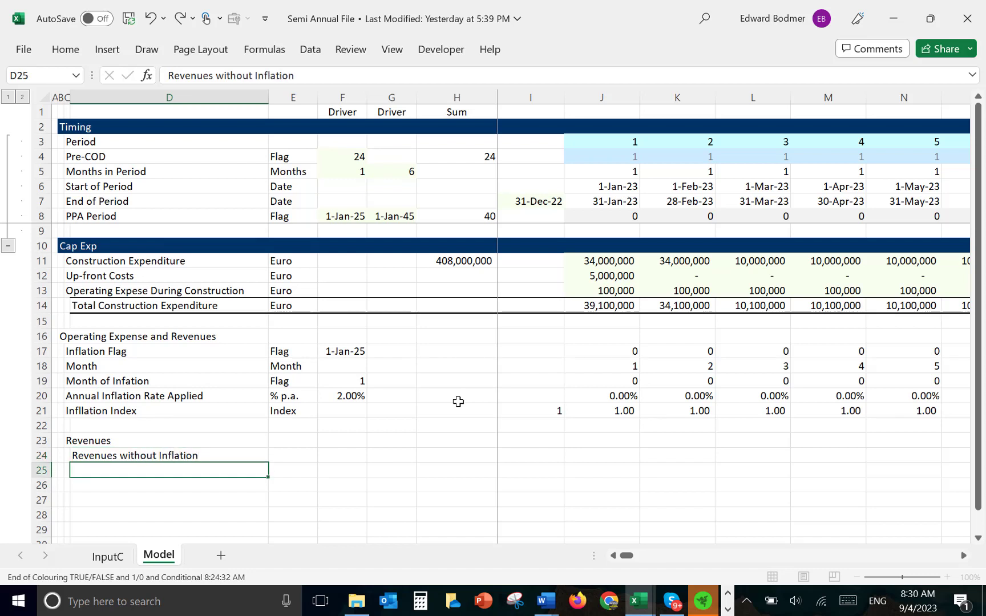
Enter Euro p.s. as the unit of the Revenues without Inflation row in E24.
key(Up)
key(Right)
text(Eur)
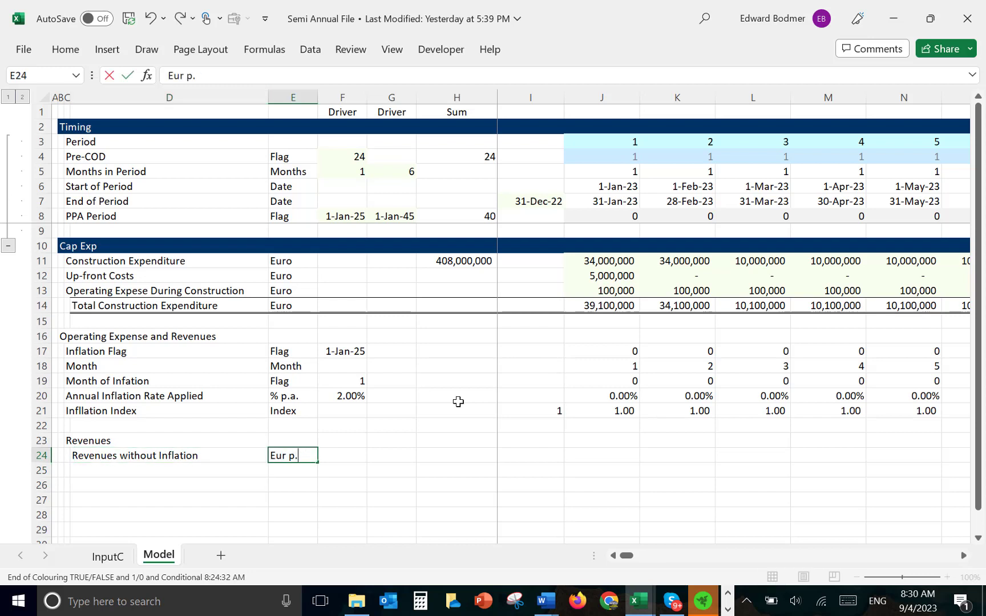
key(ctrl+Return)
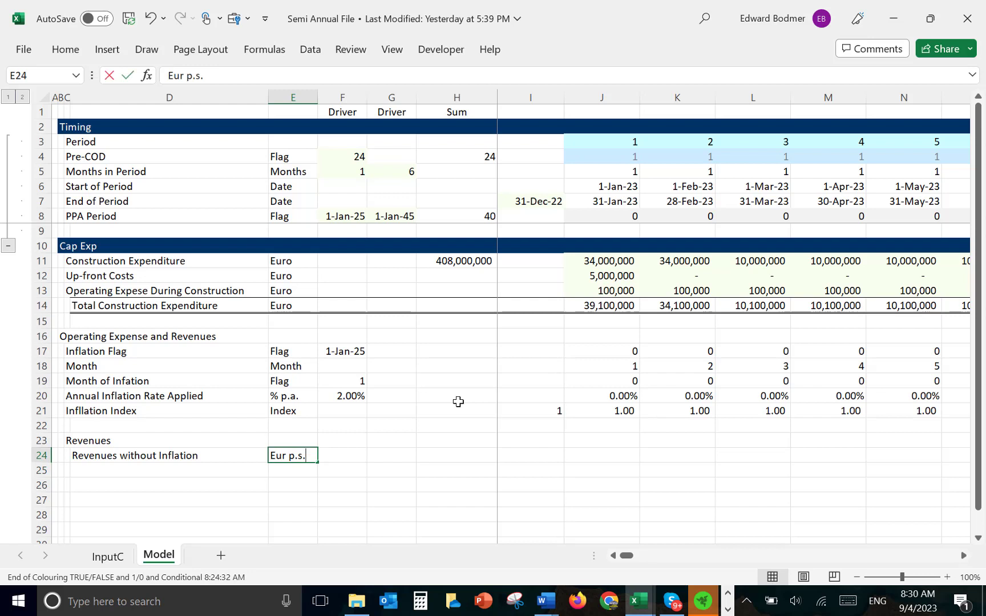
key(Left)
key(Left)
key(Left)
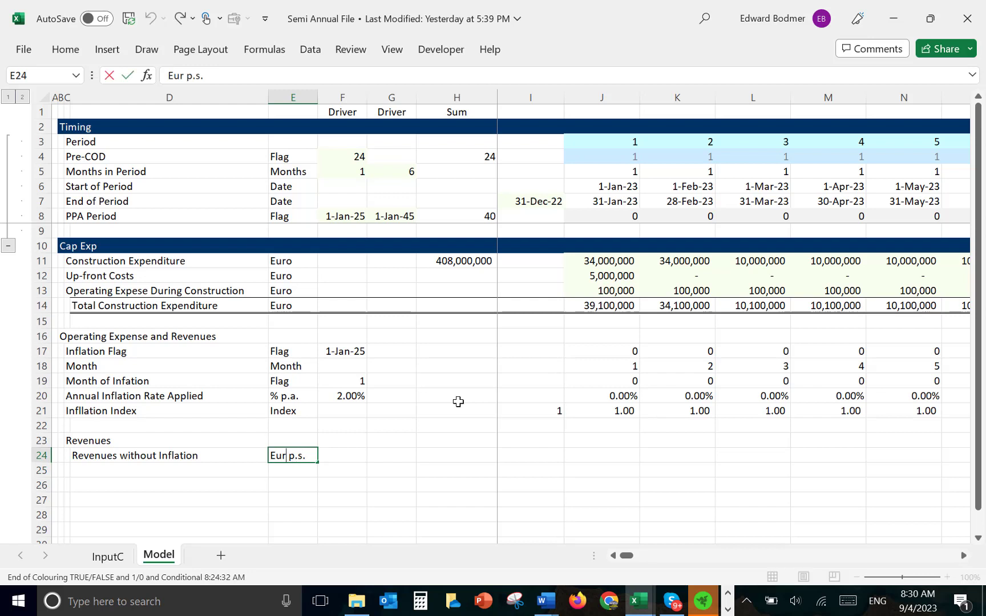
text(o)
key(Tab)
Link the driver in F24 to half the annual payment with =InputC!F23/2 and format it with thousands separators.
text(=)
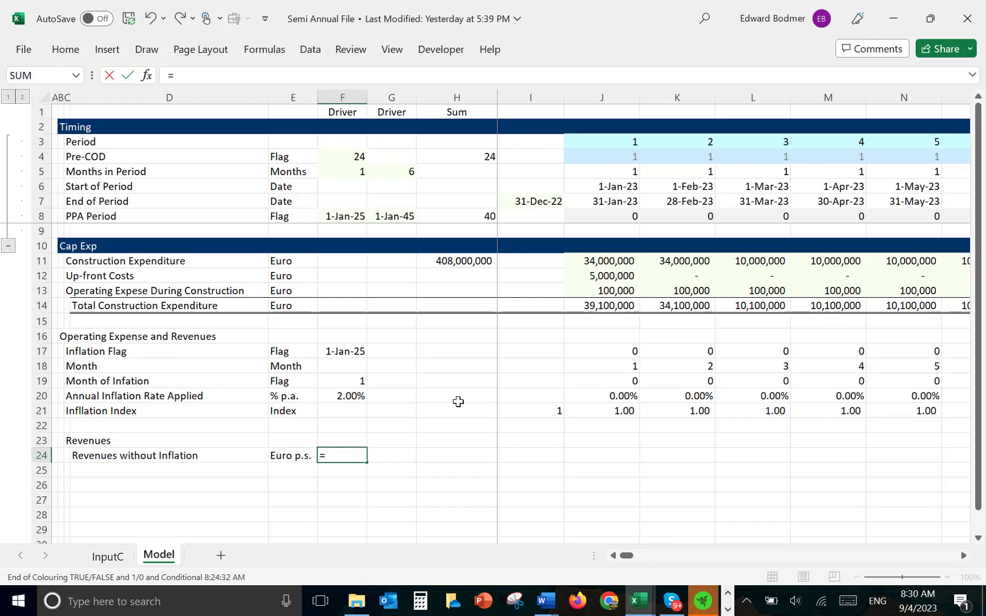
key(ctrl+Page_Up)
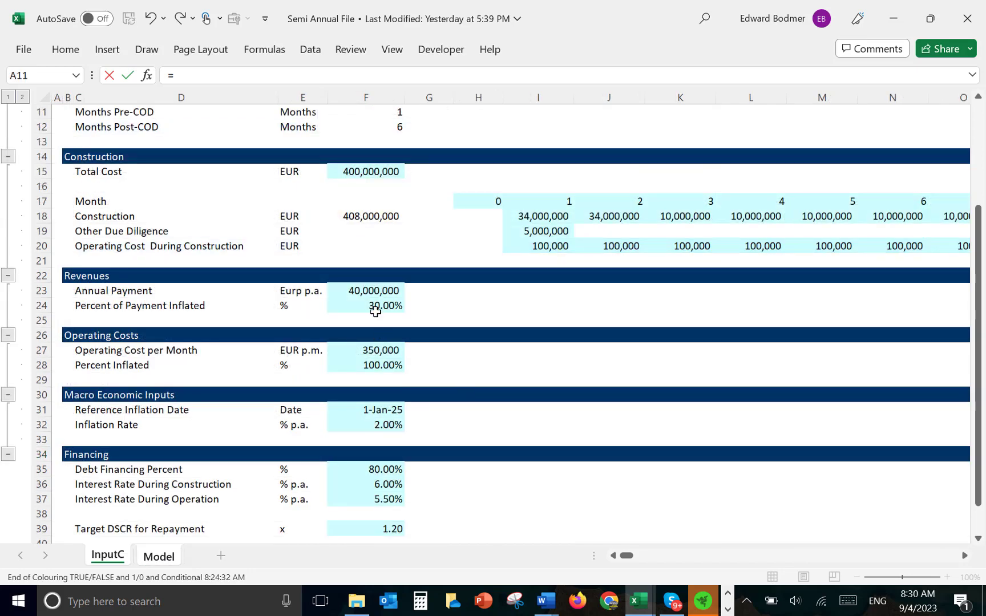
click(363, 292)
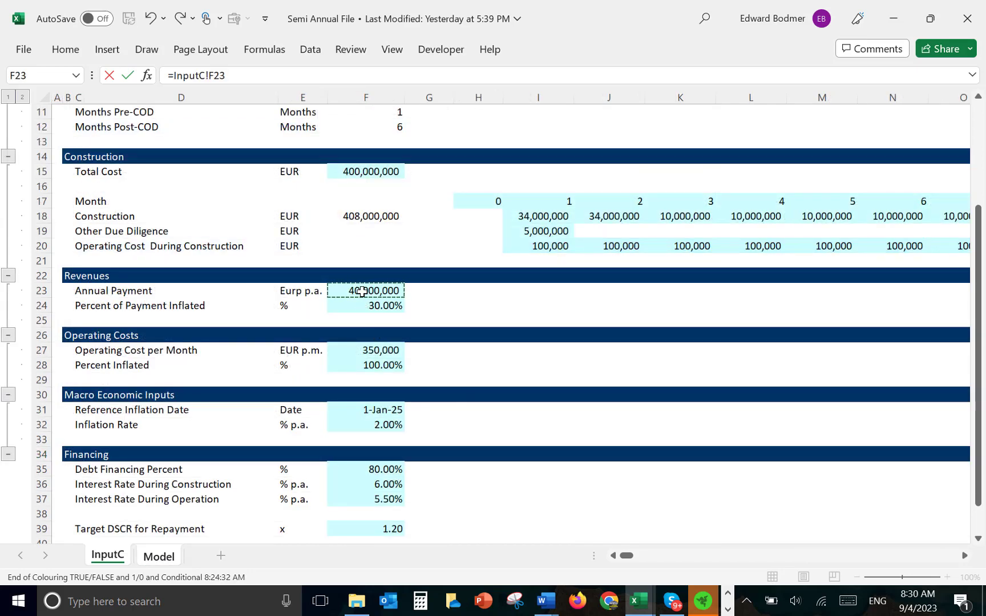
text(/2)
key(Return)
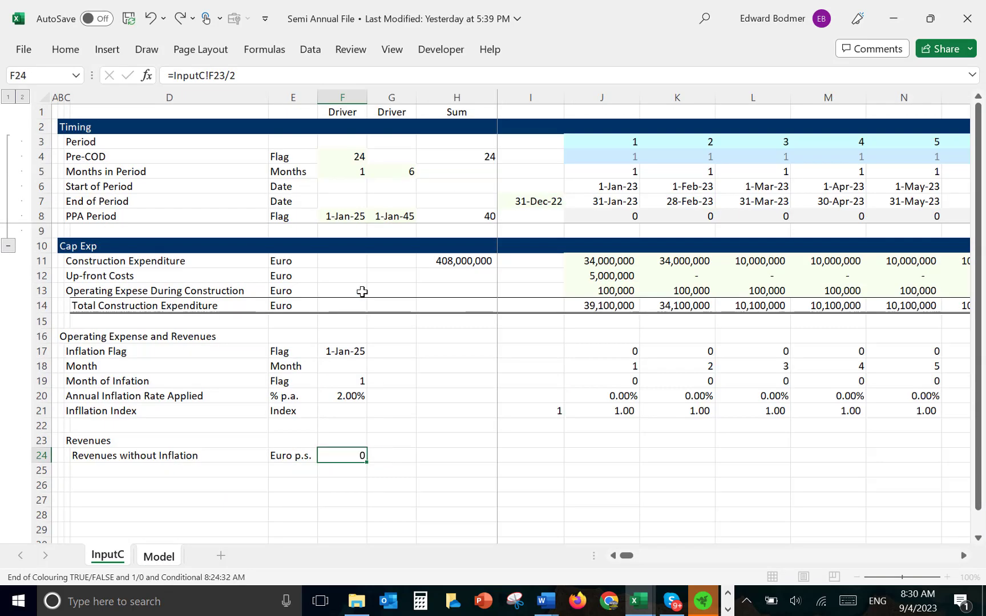
key(ctrl+shift+a)
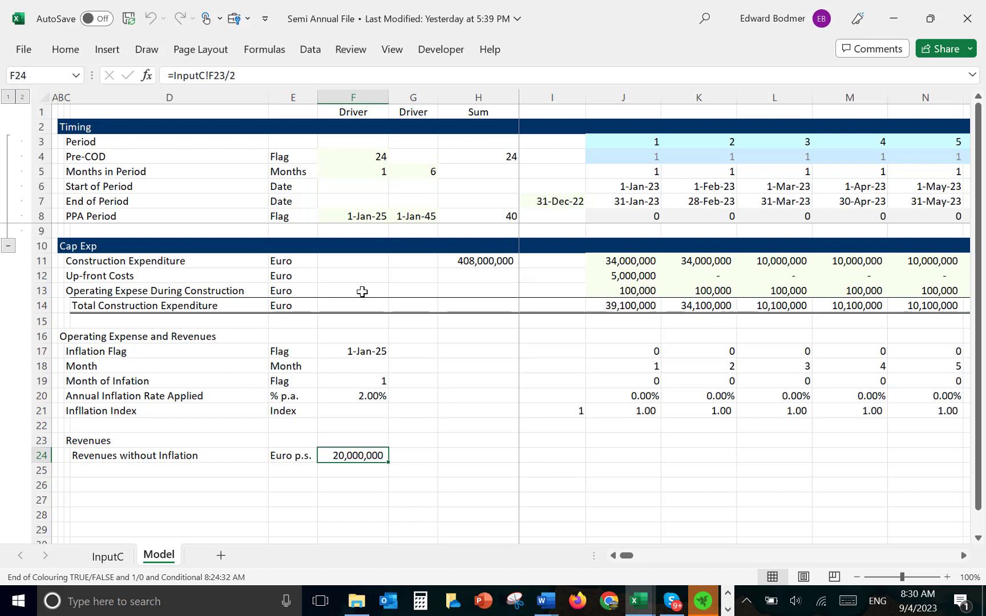
Calculate revenues without inflation in J24 with =$F$24*J8, using the PPA period flag, and copy it across all periods.
key(Right)
key(Right)
key(Right)
key(Right)
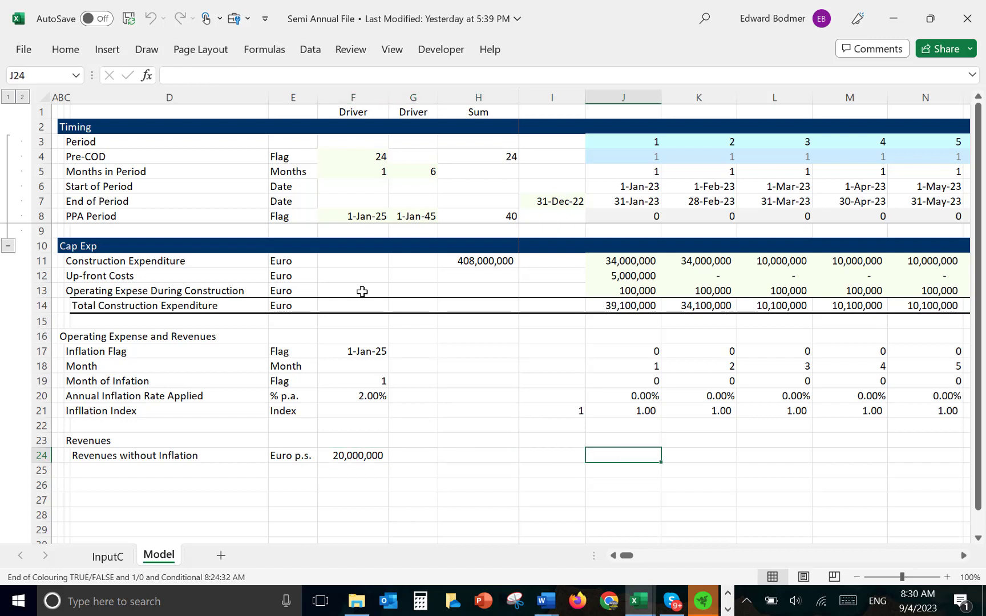
text(=)
key(Left)
key(Left)
key(Left)
key(Left)
key(F4)
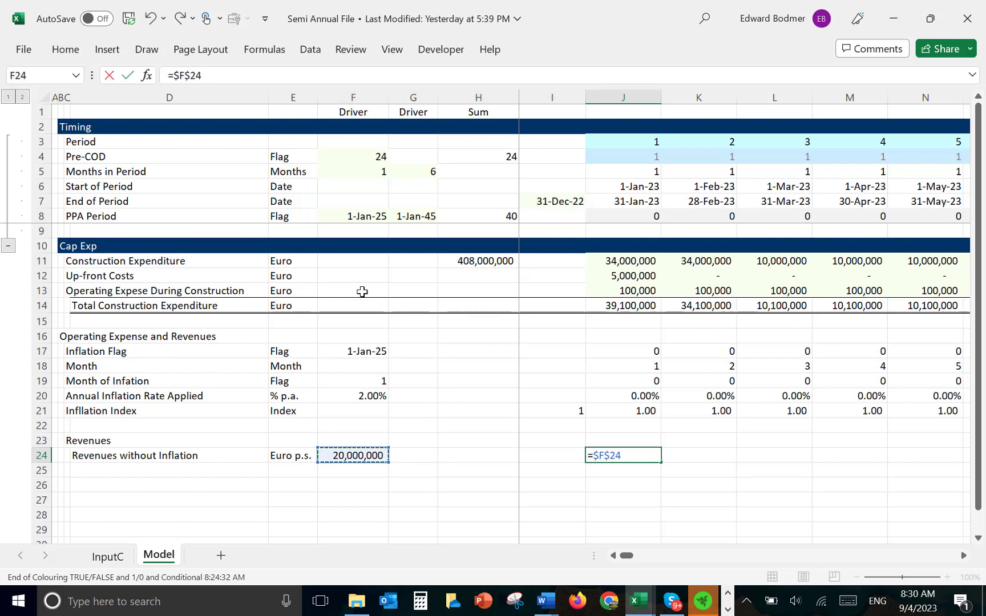
text(*)
click(622, 213)
key(ctrl+Return)
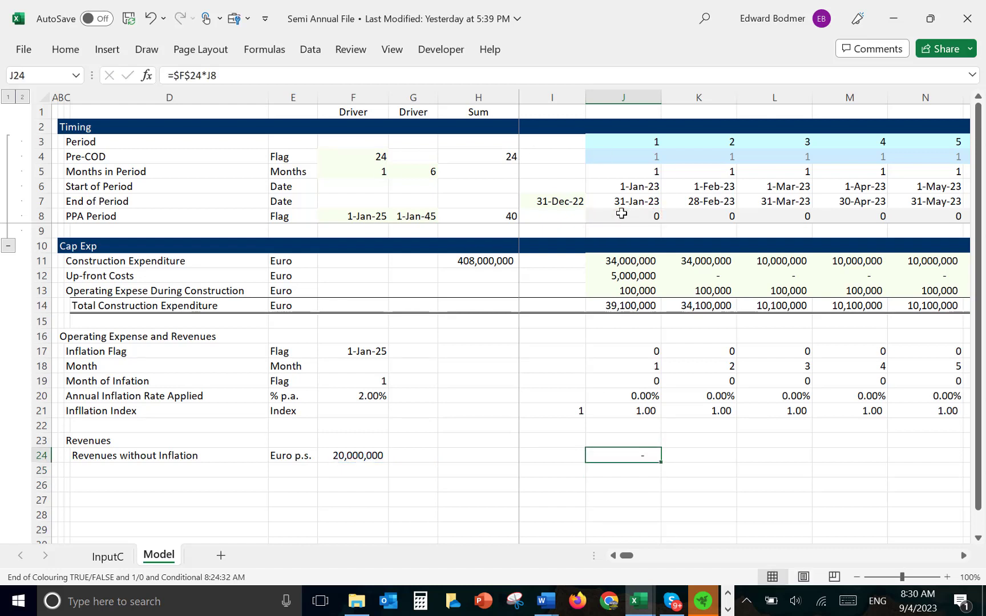
key(ctrl+shift+Right)
key(ctrl+r)
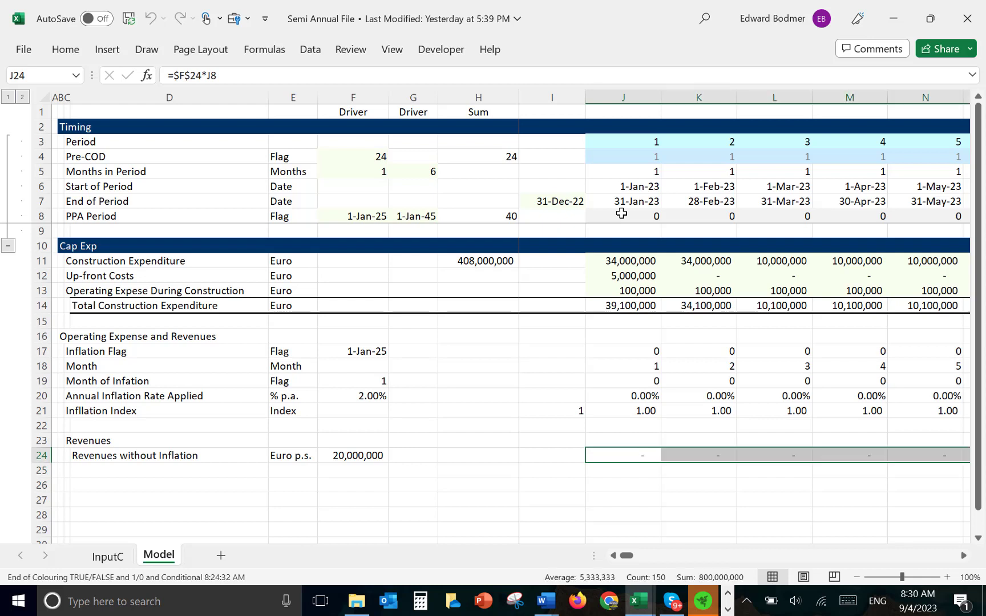
Label row 25 as Revenues subject to Inflation in D25, with the unit Euro p.s. in E25.
key(Left)
key(Down)
key(Left)
key(Left)
key(Left)
key(Left)
key(Left)
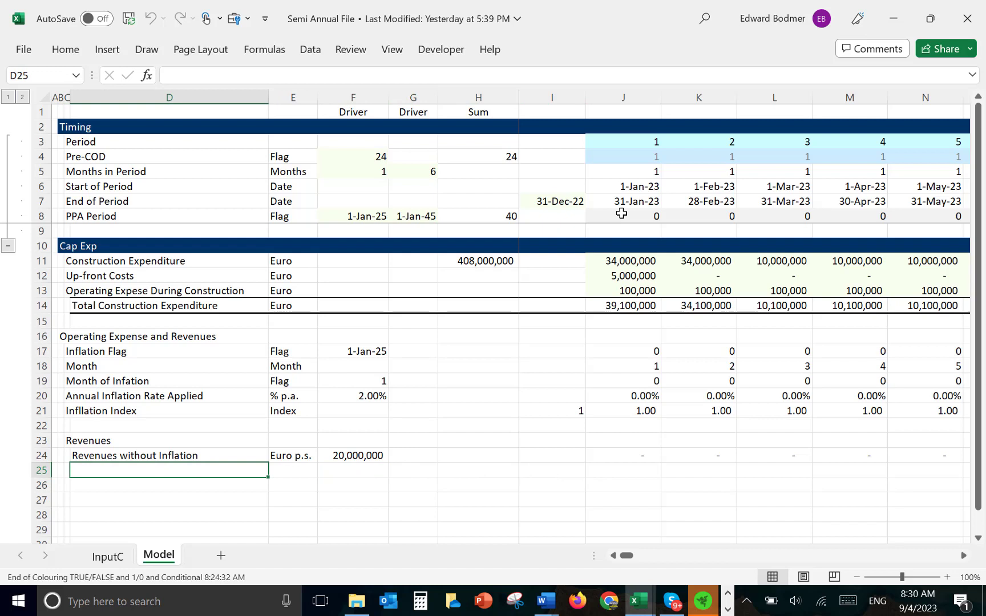
text(Reveues)
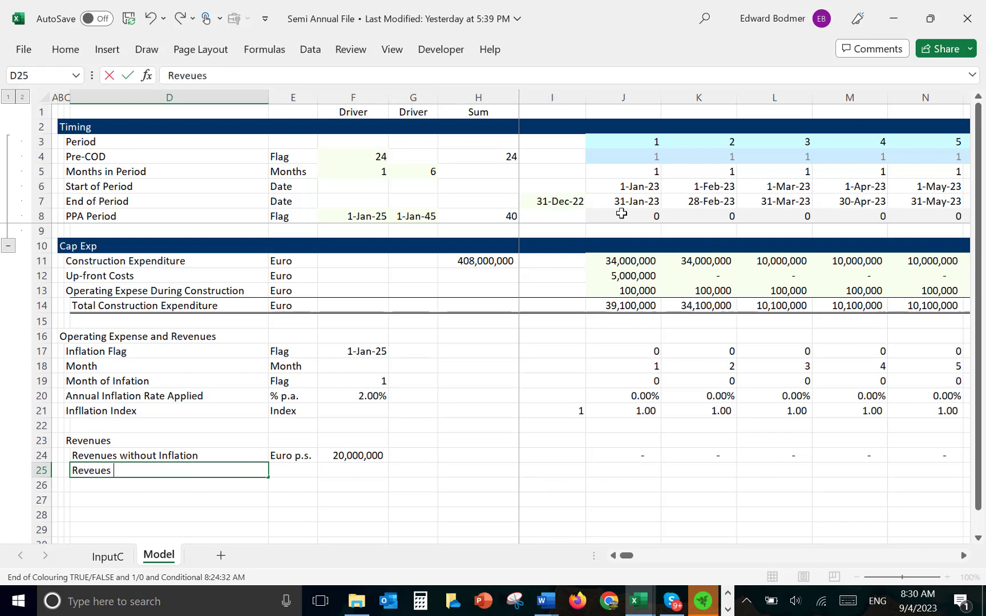
key(BackSpace)
key(BackSpace)
key(BackSpace)
text(enuse)
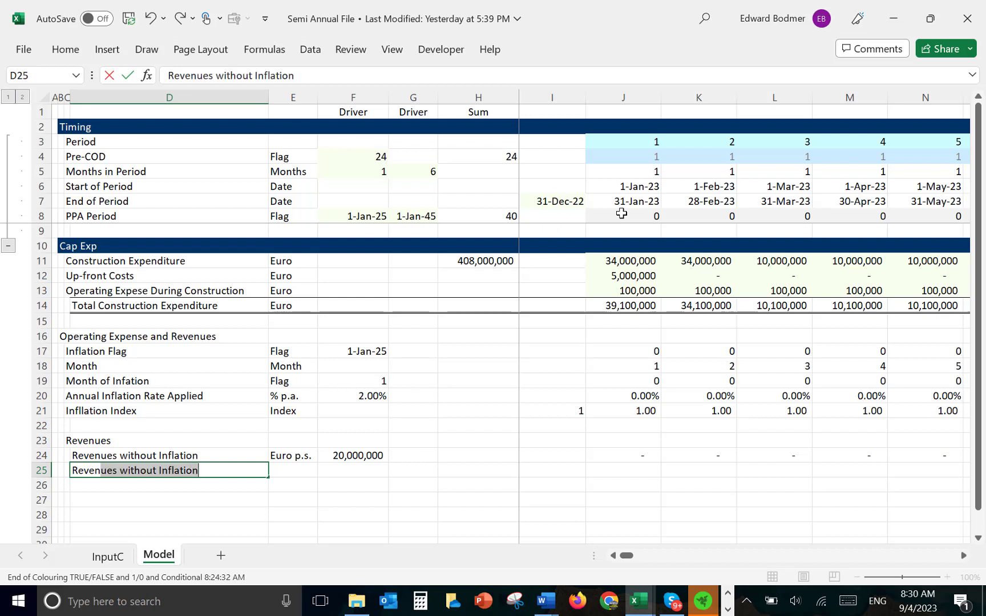
key(BackSpace)
key(BackSpace)
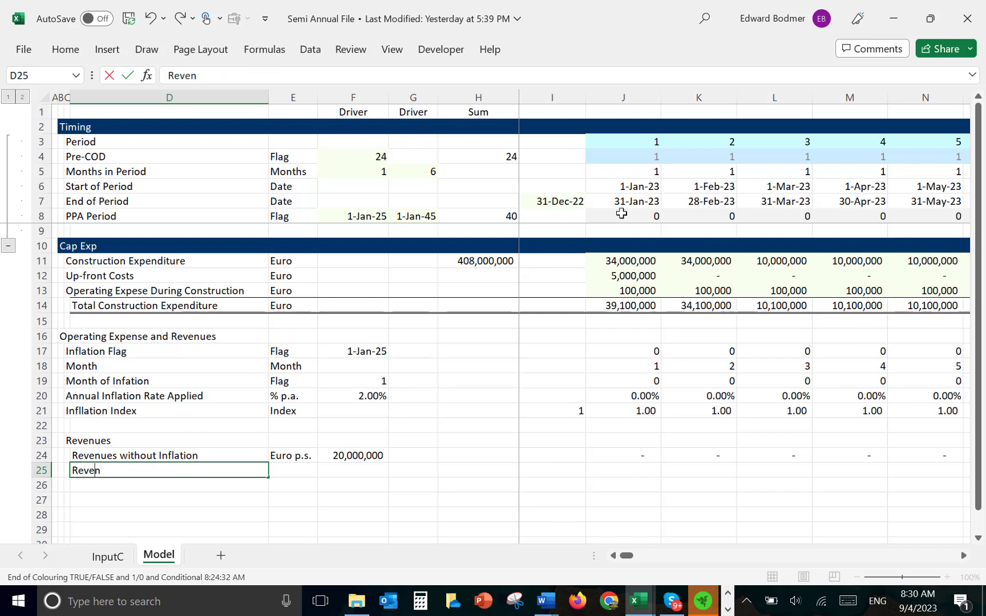
text(nues )
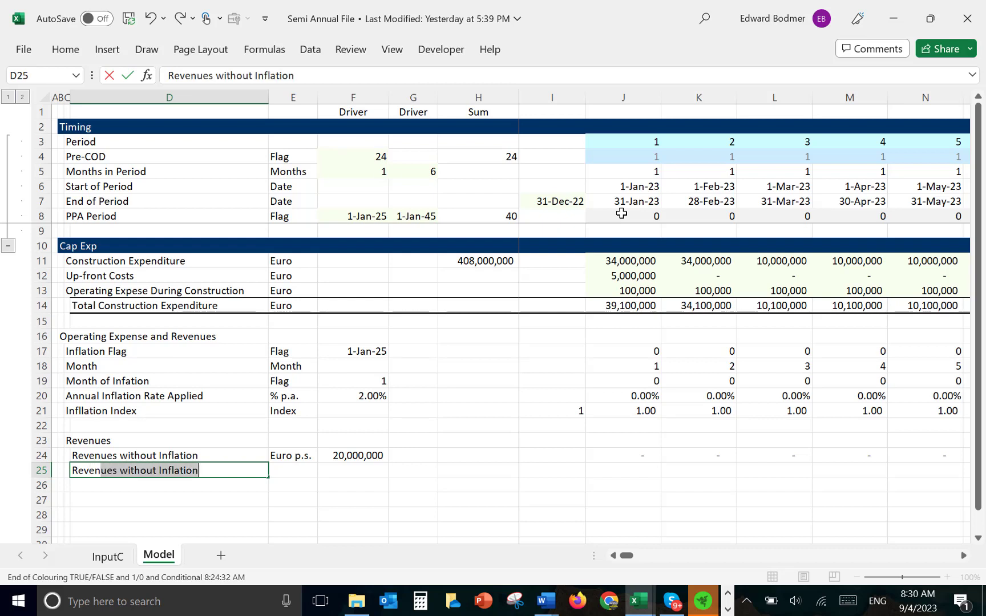
text(su)
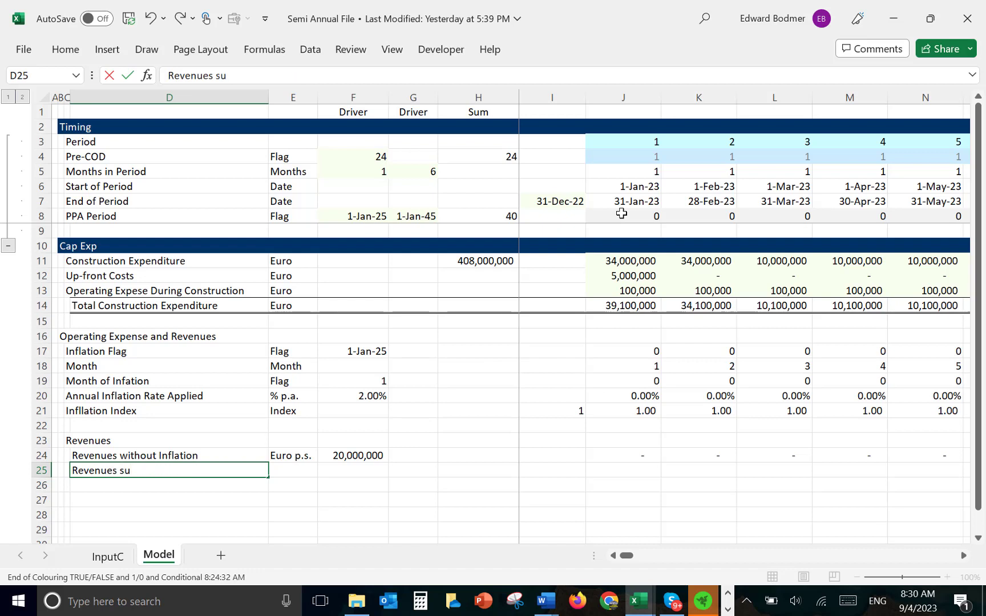
text(bject to Inflation)
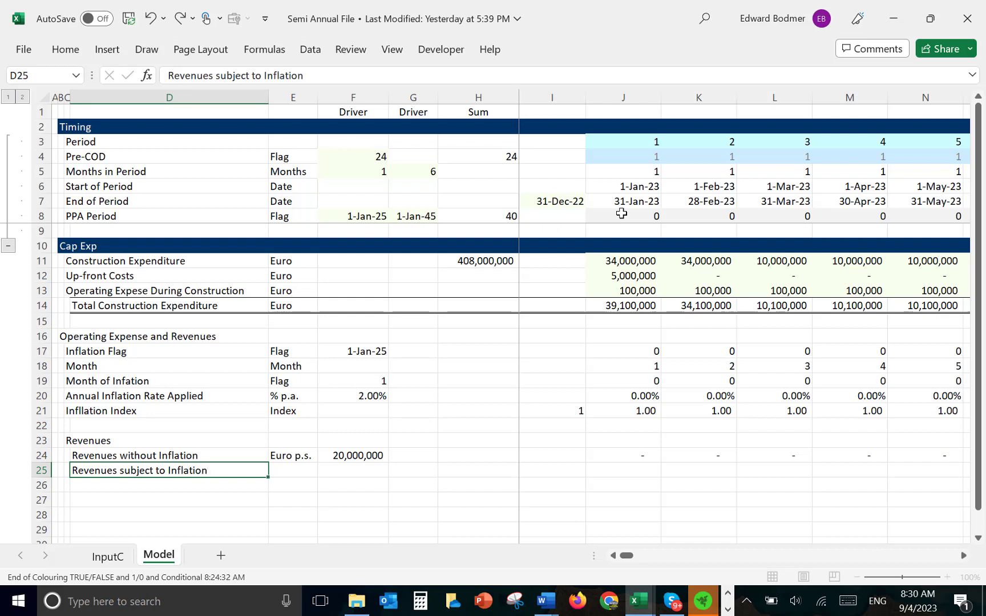
key(Tab)
text(Euro p.s.)
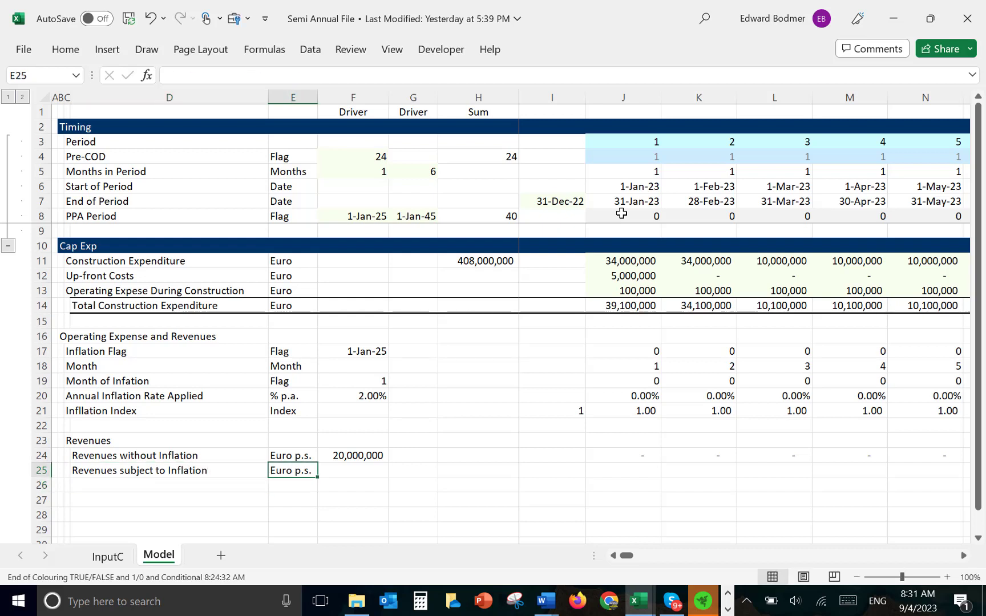
Link the driver in F25 to the percent of payment inflated with =InputC!F24.
key(Tab)
text(=)
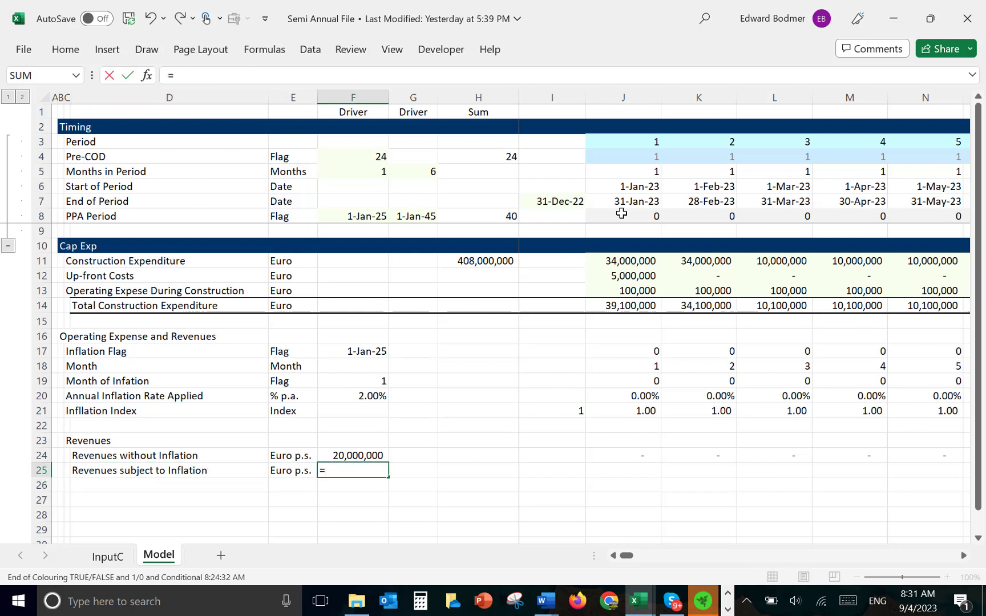
key(ctrl+Page_Up)
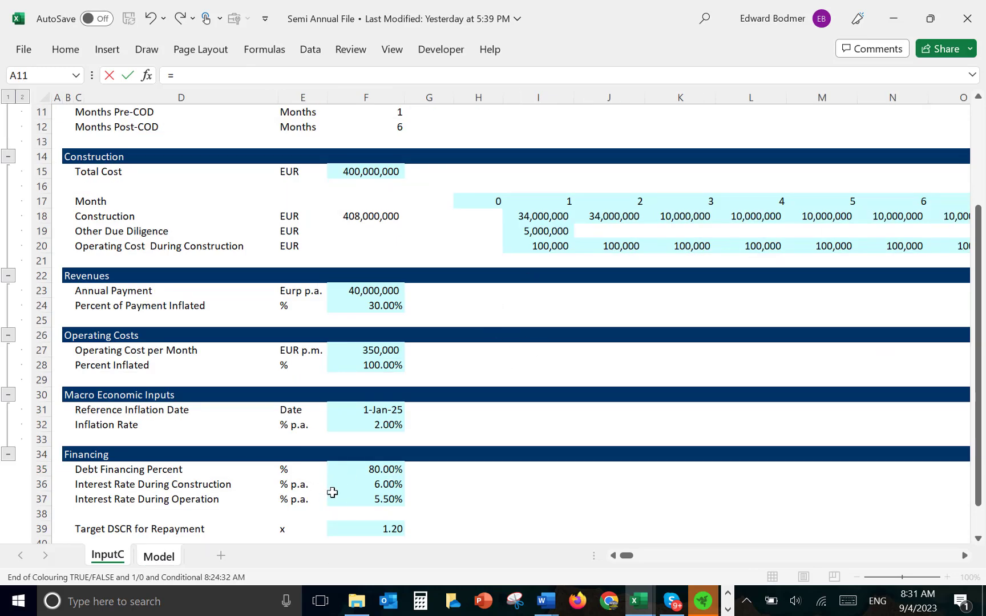
click(371, 310)
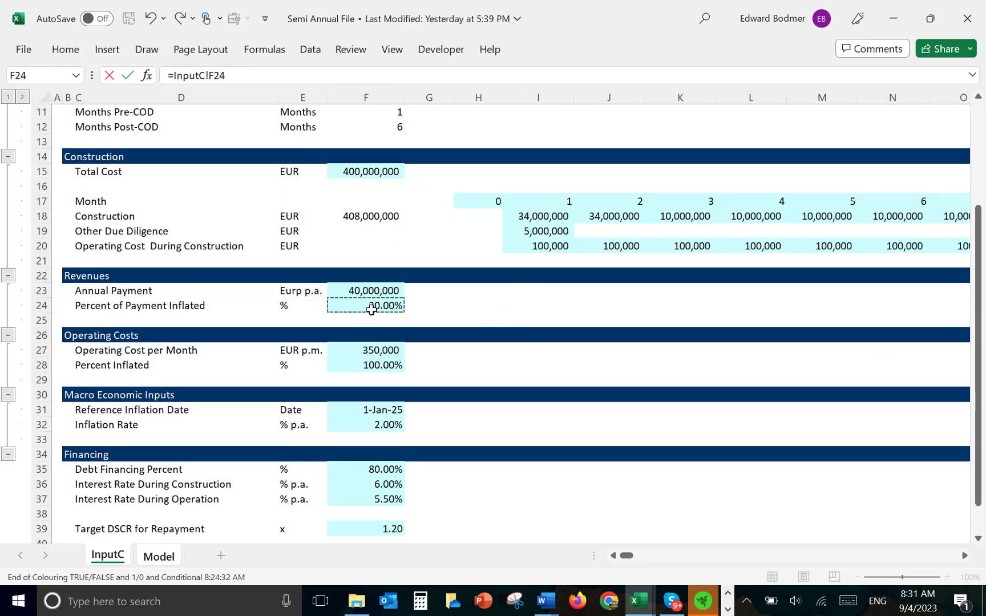
key(Return)
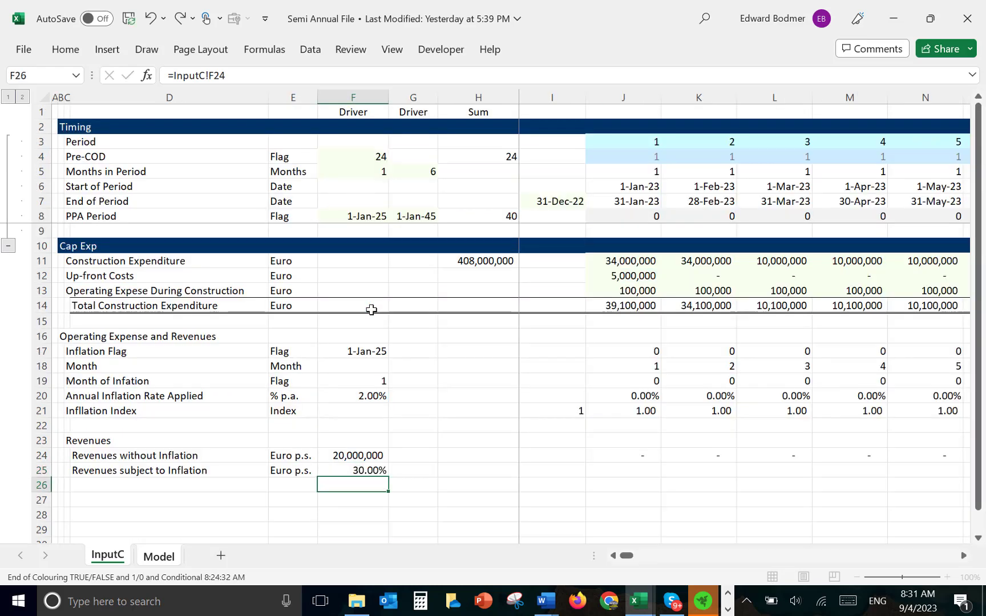
Calculate revenues subject to inflation in J25 with =$F$25*J24 and copy it across all periods.
key(Up)
key(Right)
key(Right)
key(Right)
key(Right)
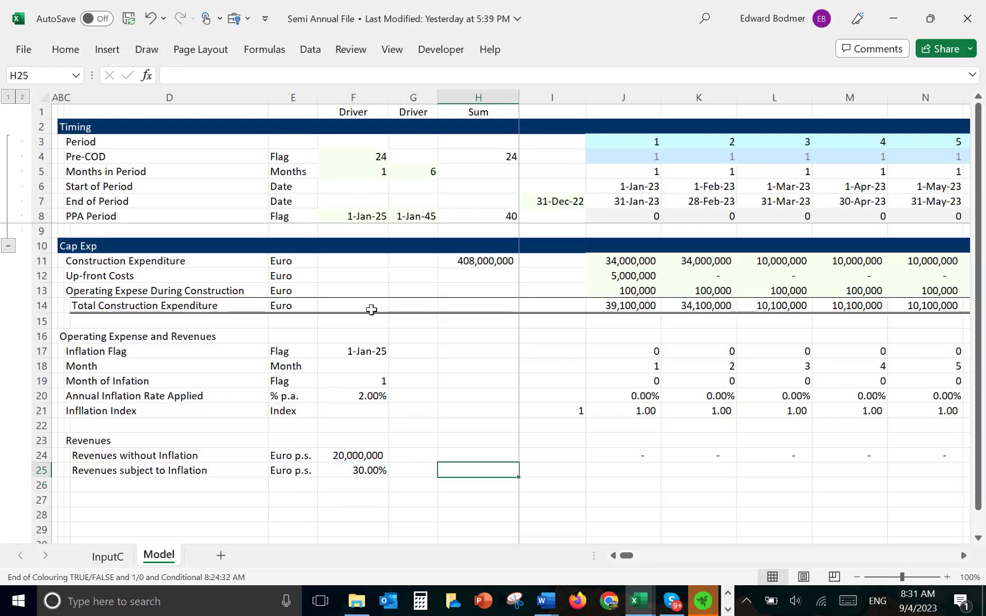
text(=)
key(Left)
key(Left)
key(Left)
key(Left)
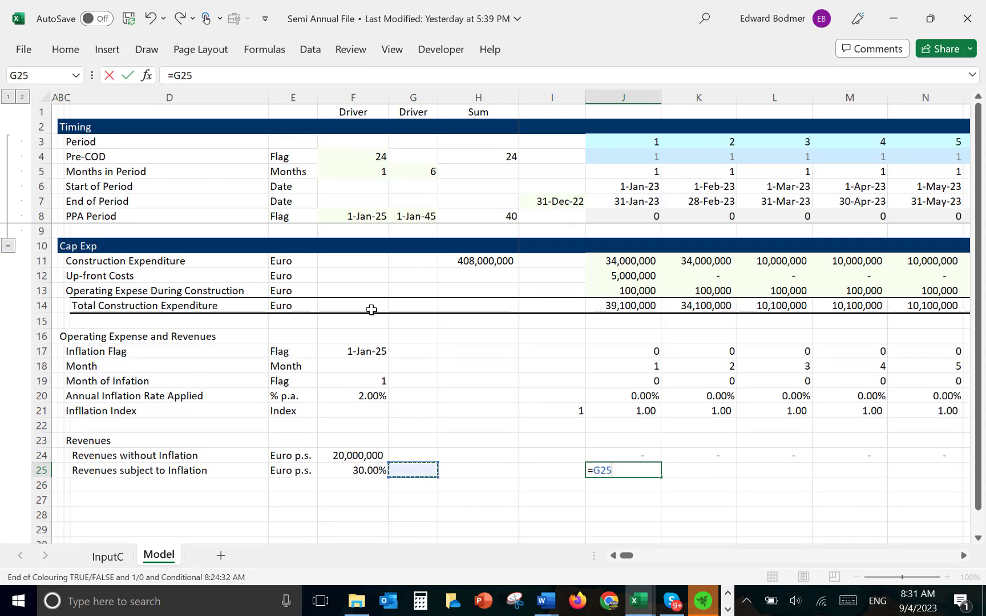
key(F4)
text(*)
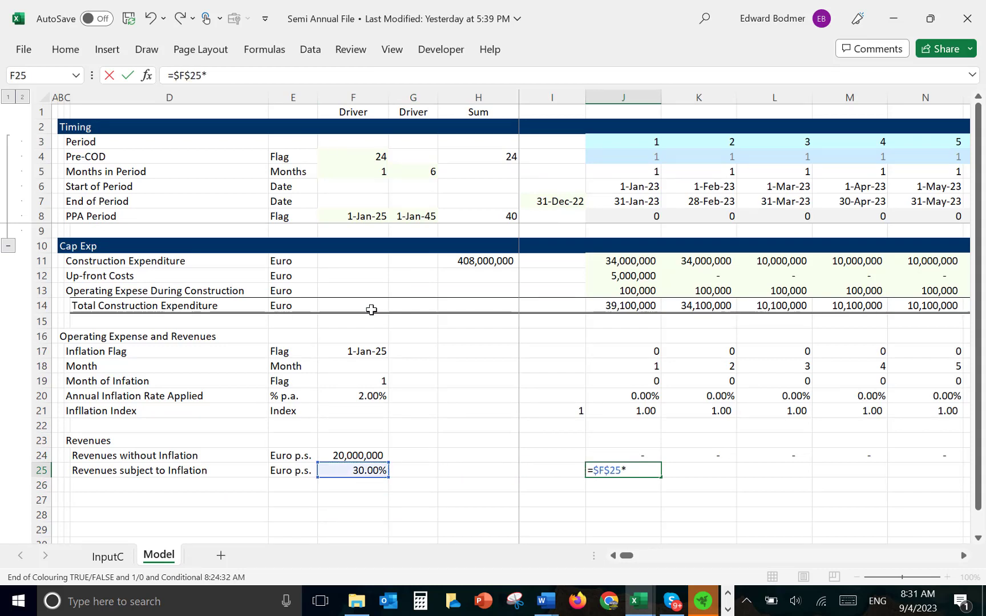
key(Up)
key(Return)
key(Up)
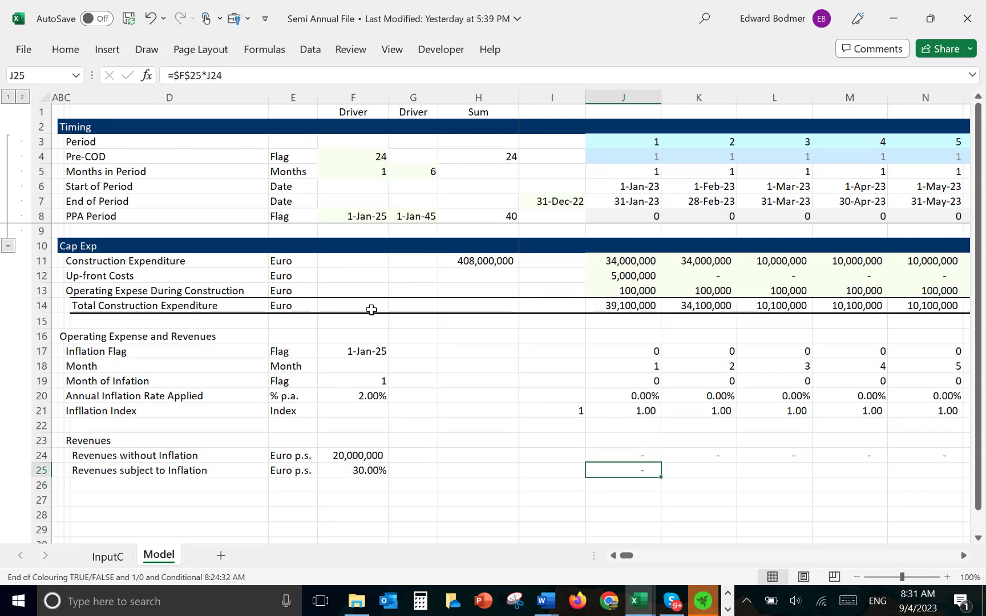
key(ctrl+shift+Right)
key(ctrl+r)
Label row 26 as Revenues not subject to Inflation in D26, with the unit Euro p.s. in E26.
key(Left)
key(Left)
key(Left)
key(Left)
key(Left)
key(Left)
key(Left)
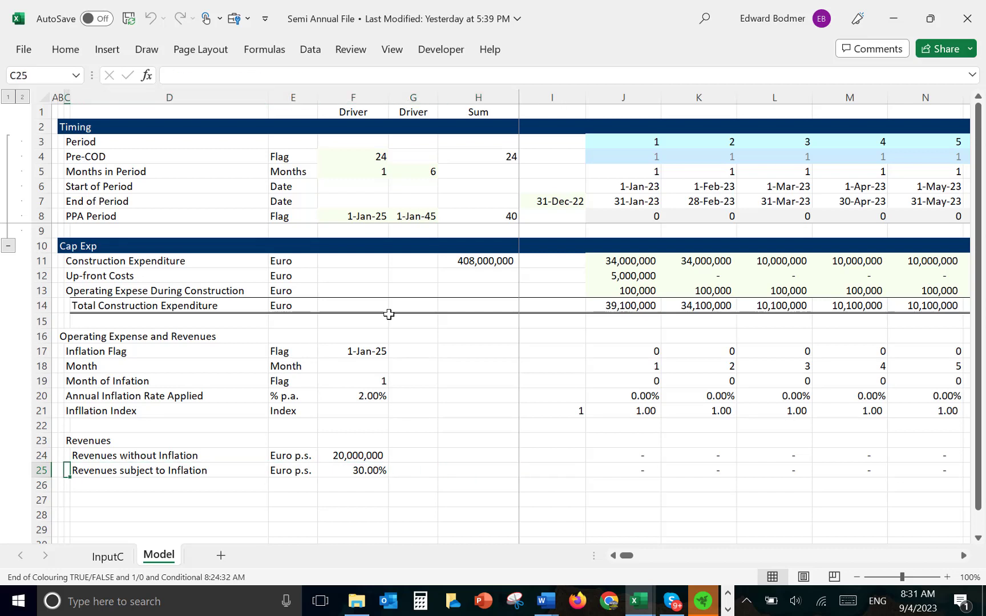
key(Down)
key(Right)
key(ctrl+d)
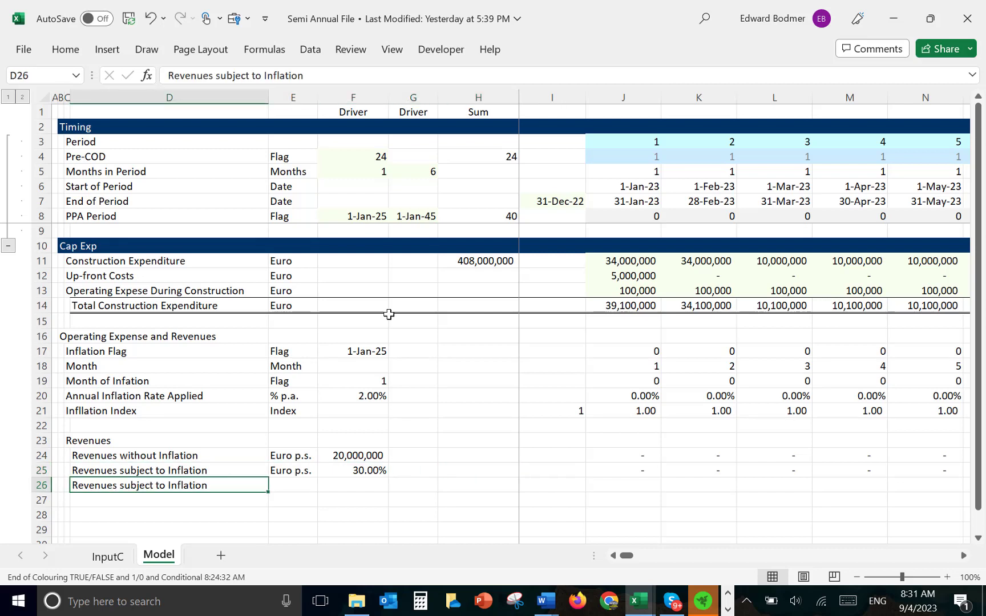
key(F2)
key(Left)
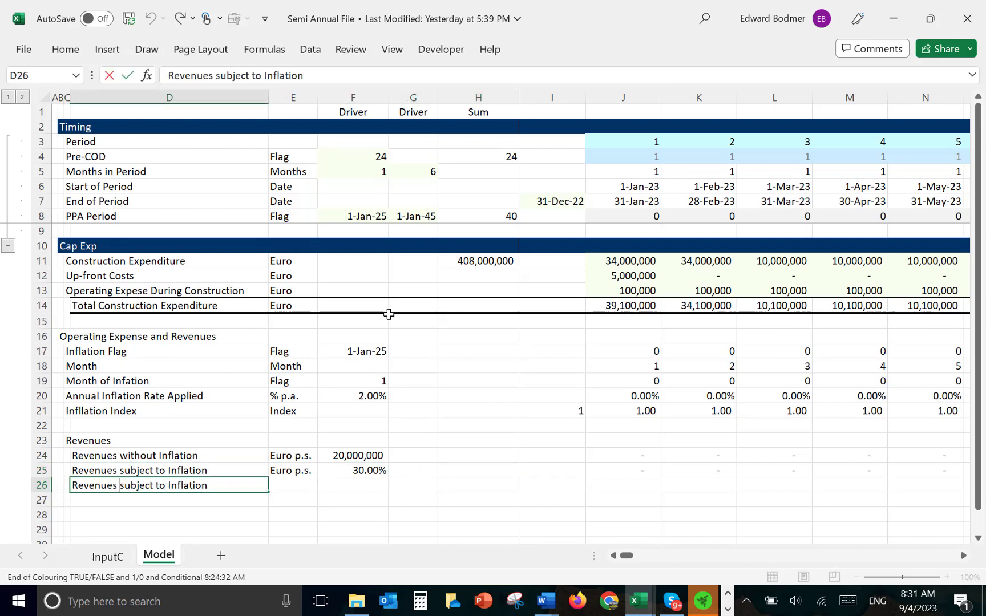
text(not)
key(Return)
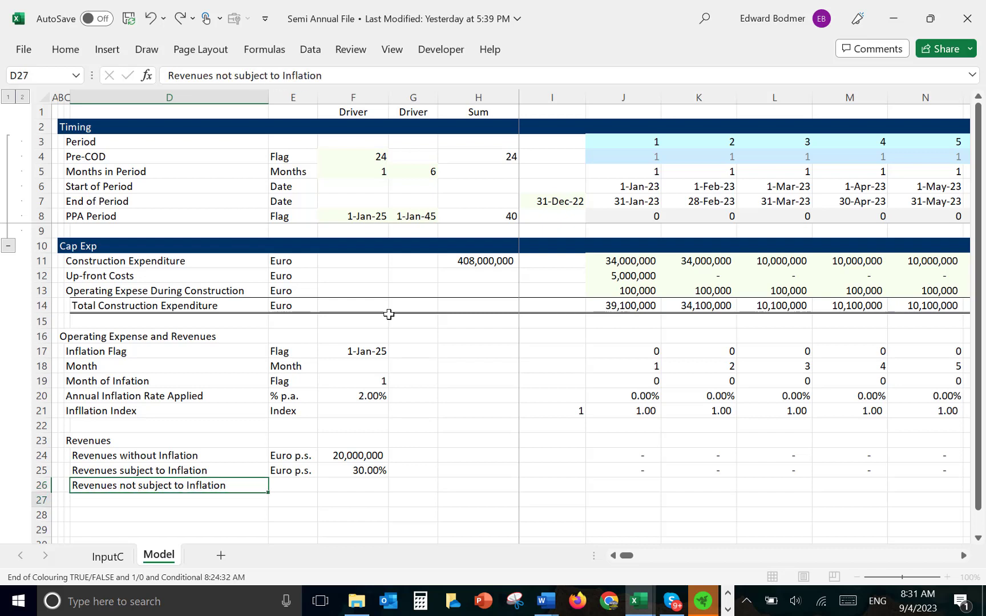
key(Up)
key(Right)
key(ctrl+d)
Calculate revenues not subject to inflation in J26 with =J24-J25 and copy it across all periods.
key(Right)
key(Right)
key(Right)
key(Right)
key(Right)
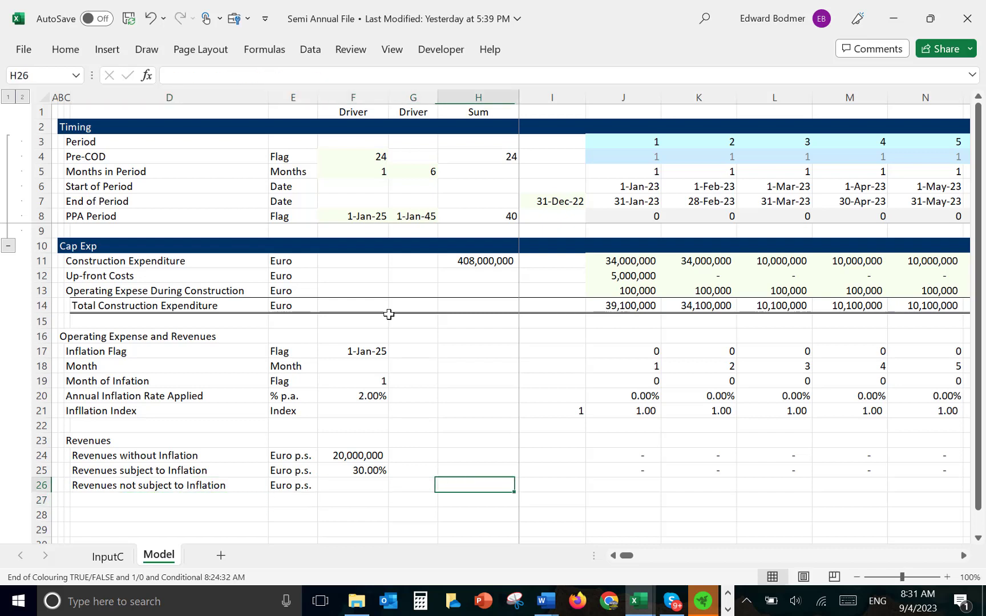
text(=)
key(Up)
key(Up)
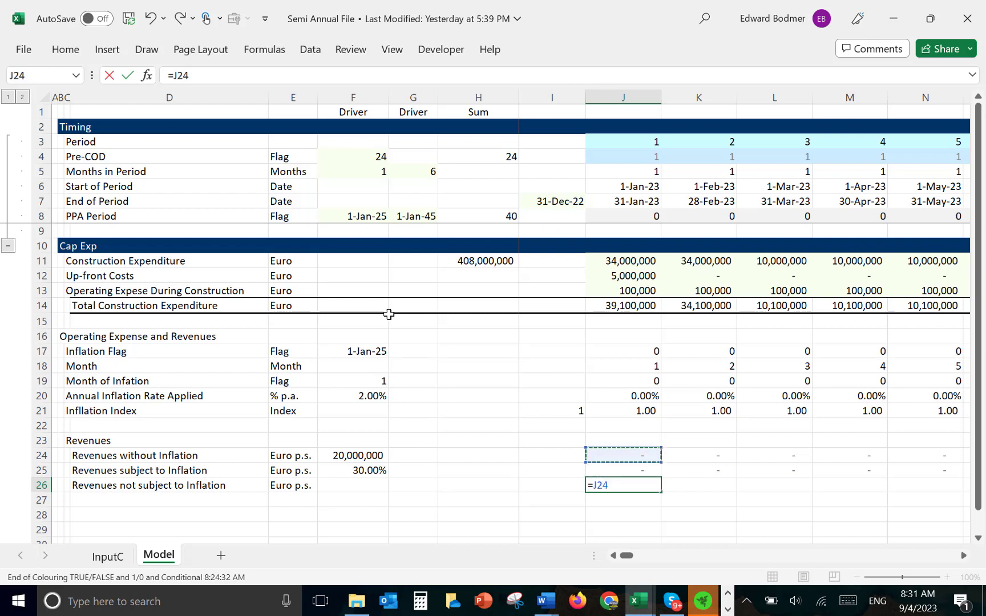
text(-)
key(Up)
key(Return)
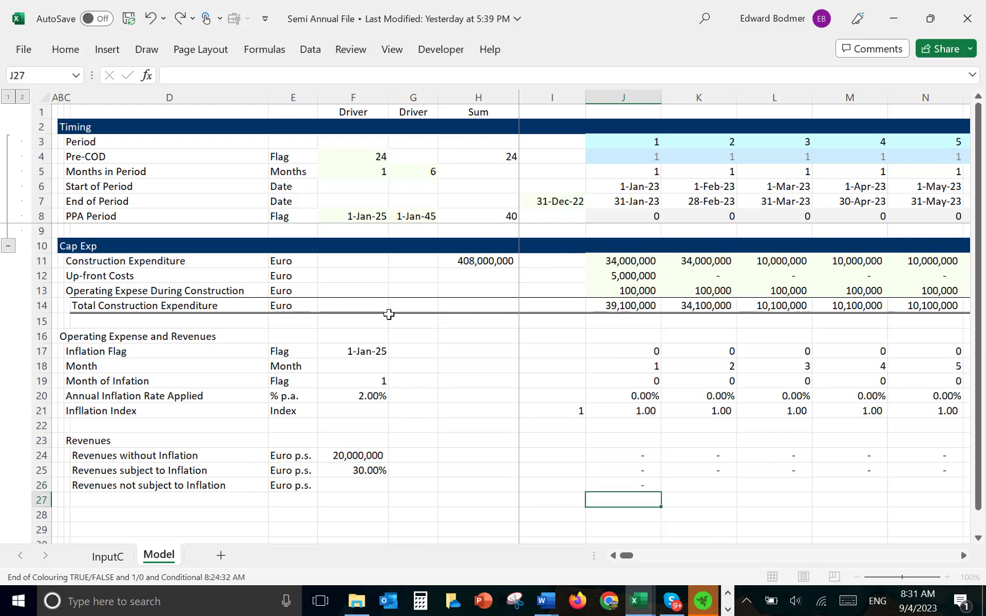
key(Up)
key(shift+Right)
key(shift+Right)
key(shift+Right)
key(shift+Right)
key(ctrl+r)
Label row 28 as Inflated Revenues in D28, leaving row 27 blank.
key(Down)
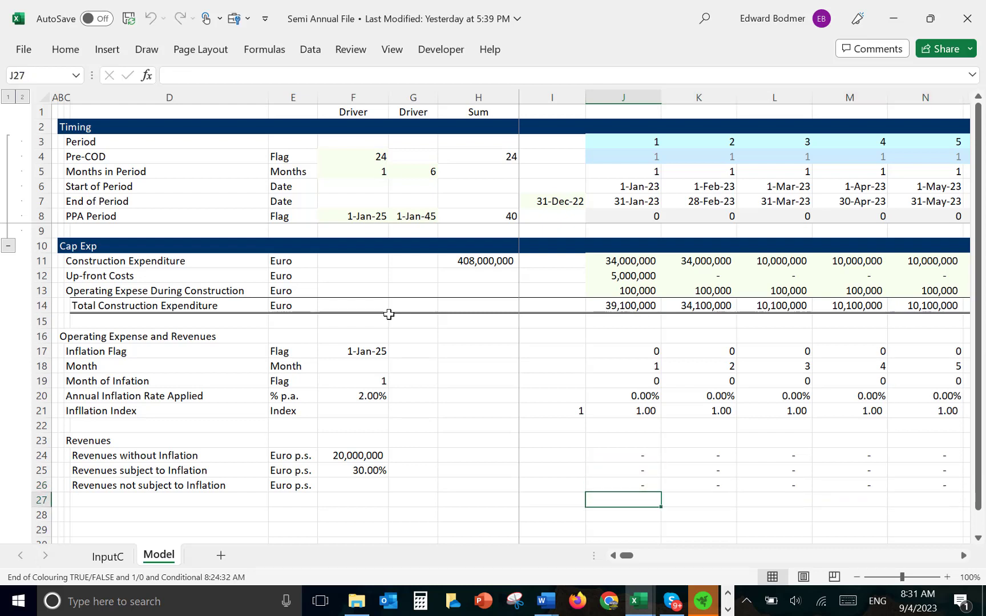
key(Left)
key(Left)
key(Left)
key(Left)
key(Left)
key(Left)
key(Left)
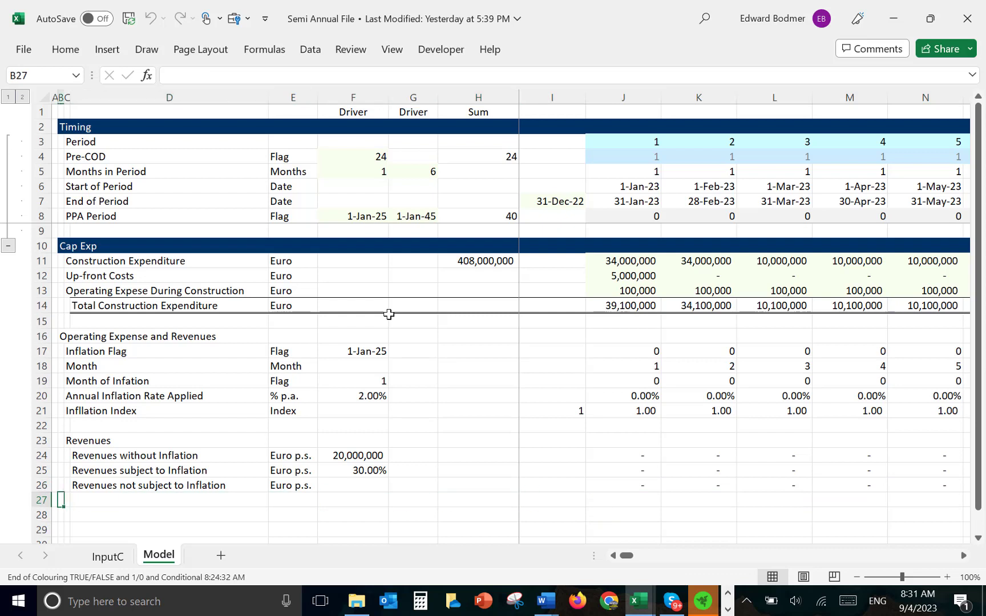
key(Down)
key(Right)
text(I)
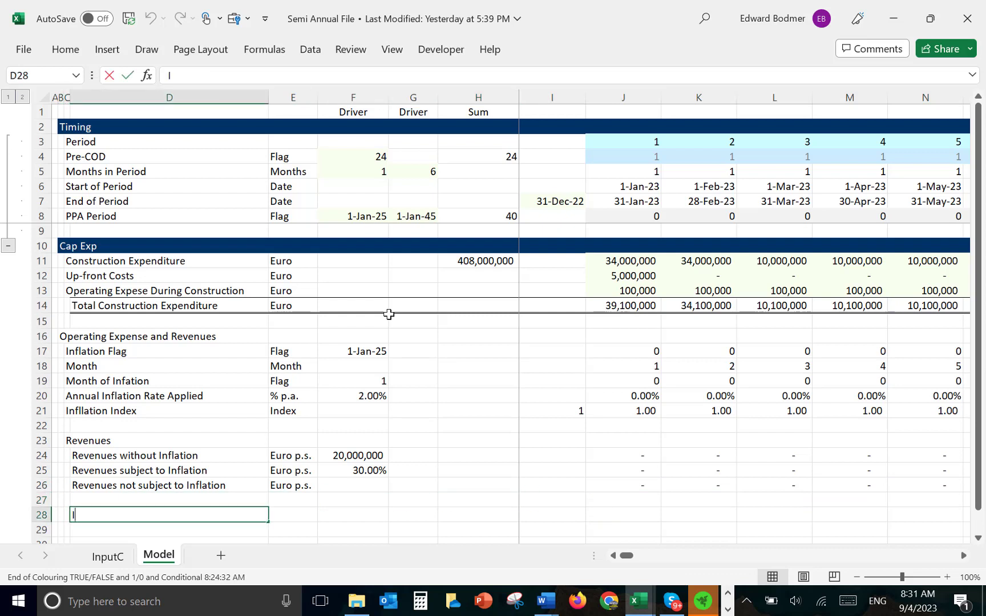
text(nflated Rave)
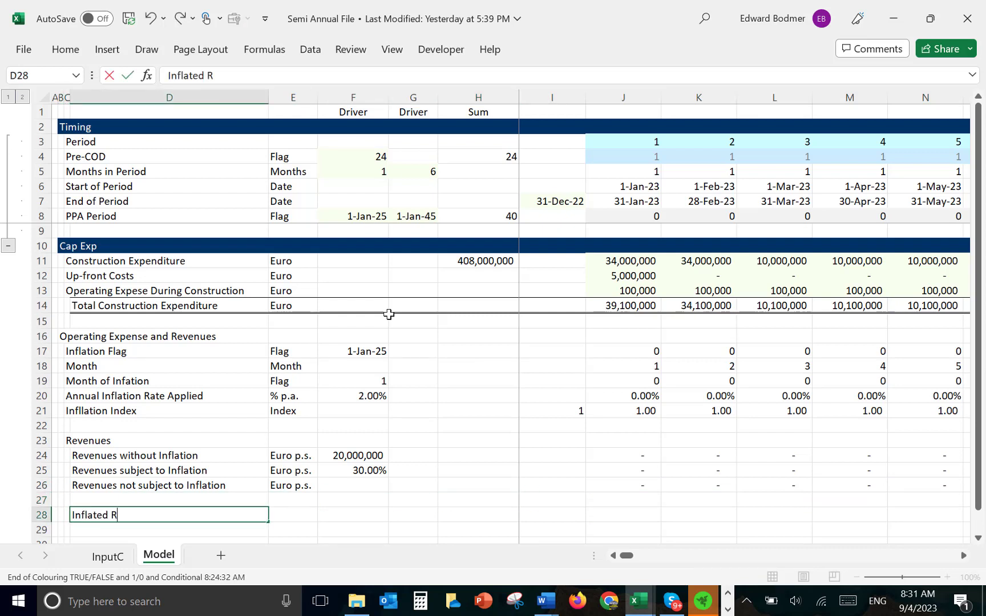
key(BackSpace)
key(BackSpace)
key(BackSpace)
text(venues)
key(Return)
Copy the Euro p.s. unit from E26 to E28 for the Inflated Revenues row.
key(Up)
key(Right)
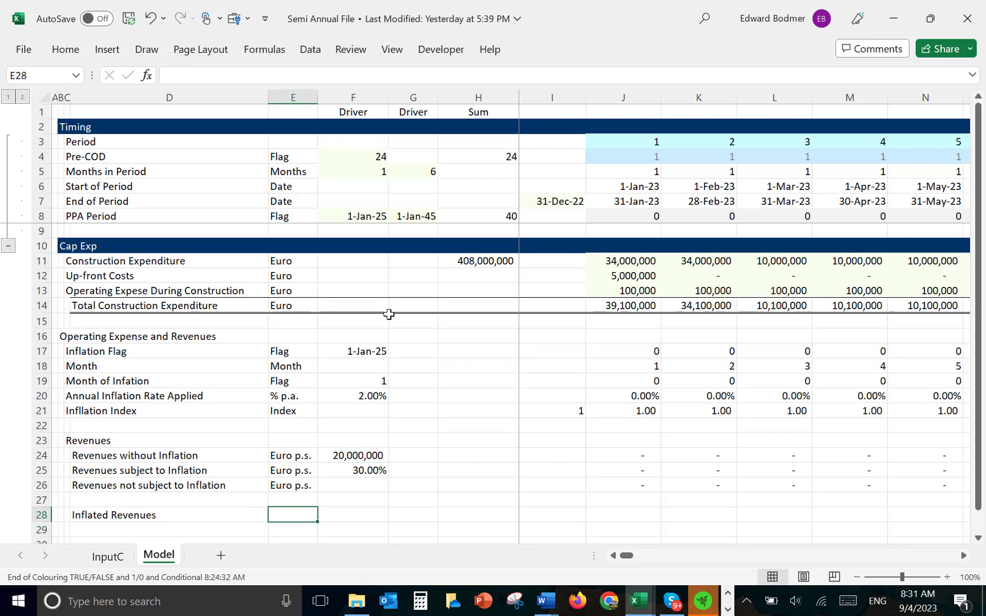
key(Up)
key(Up)
key(ctrl+c)
key(Down)
key(Down)
key(ctrl+v)
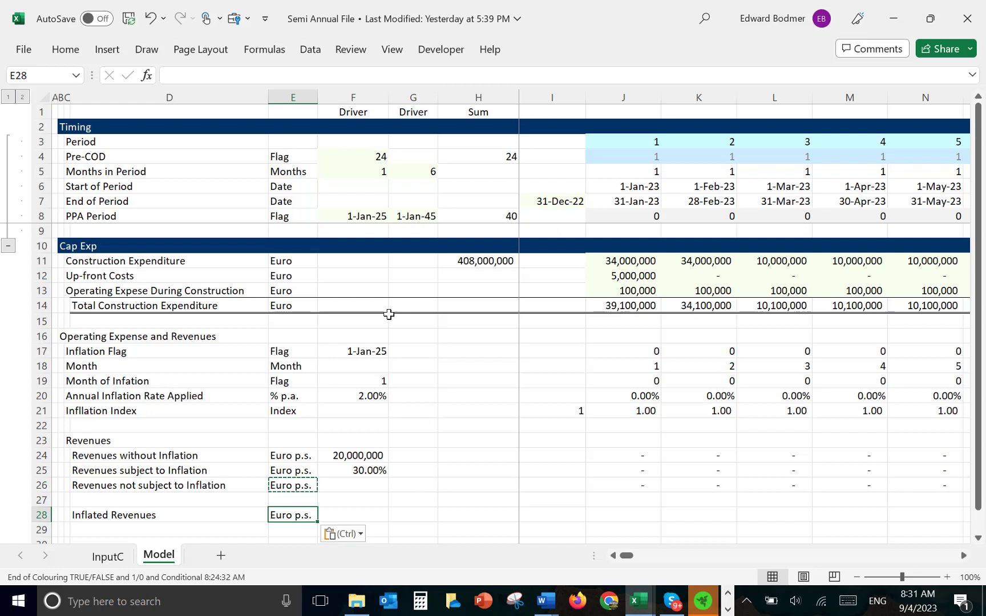
key(Escape)
Calculate inflated revenues in J28 with =J25*J21, using the inflation index, and copy it across all periods.
key(Right)
key(Right)
key(Right)
key(Right)
key(Right)
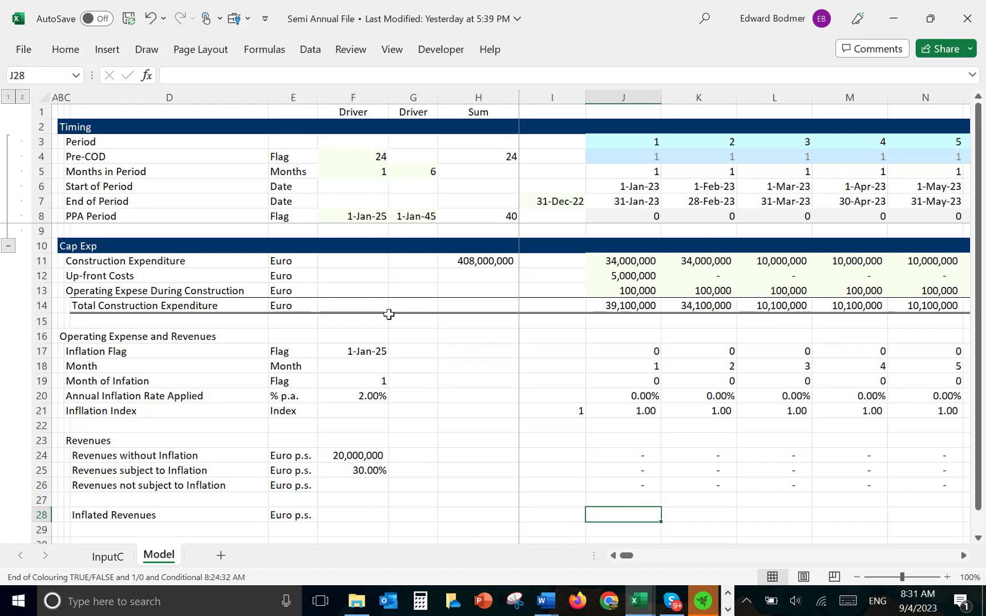
text(=)
key(Up)
key(Up)
key(Up)
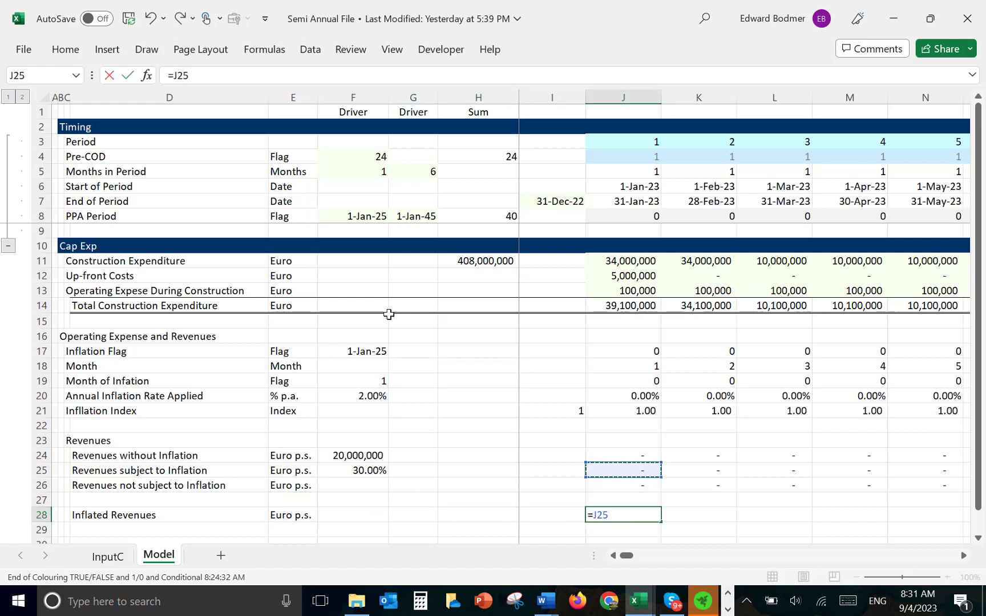
text(*)
key(Up)
key(Up)
key(Up)
key(Up)
key(Up)
key(Up)
key(Up)
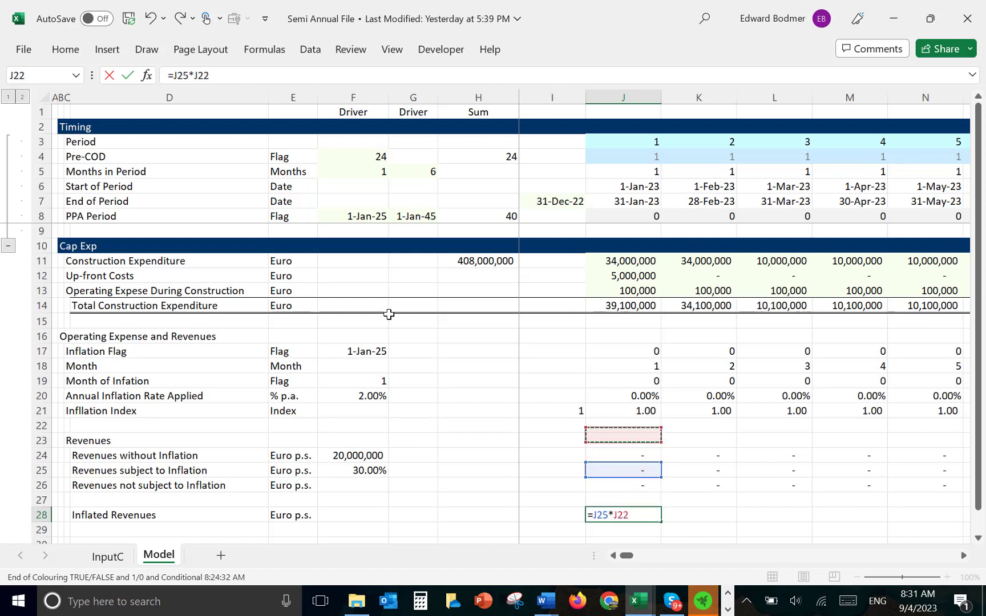
key(ctrl+Return)
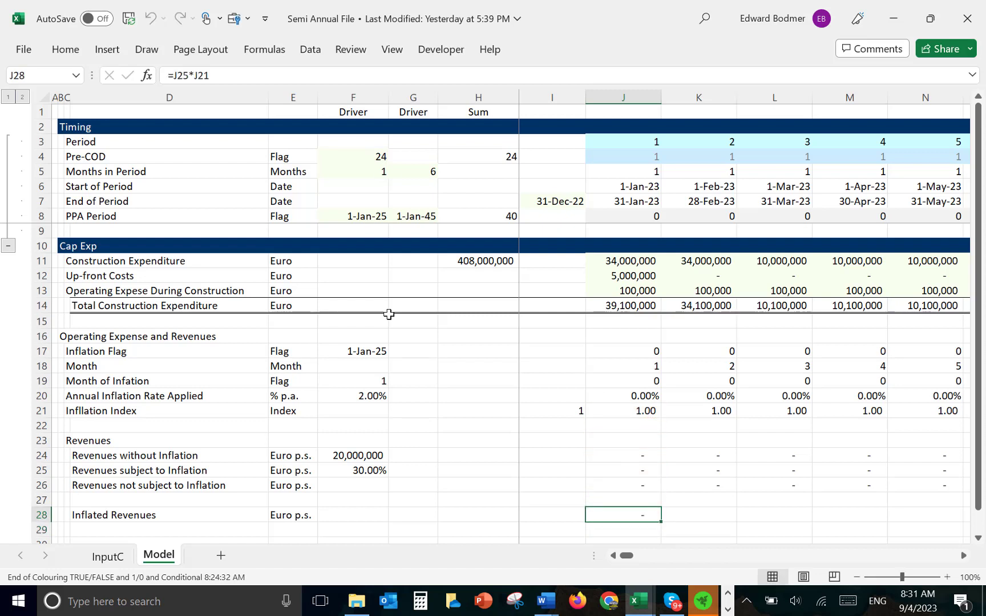
key(ctrl+shift+Right)
key(ctrl+r)
Label row 29 as Total Revenues in D29, with the unit Euro p.s. in E29.
key(Down)
key(Left)
key(Left)
key(Left)
key(Left)
key(Left)
key(Left)
key(Left)
key(Left)
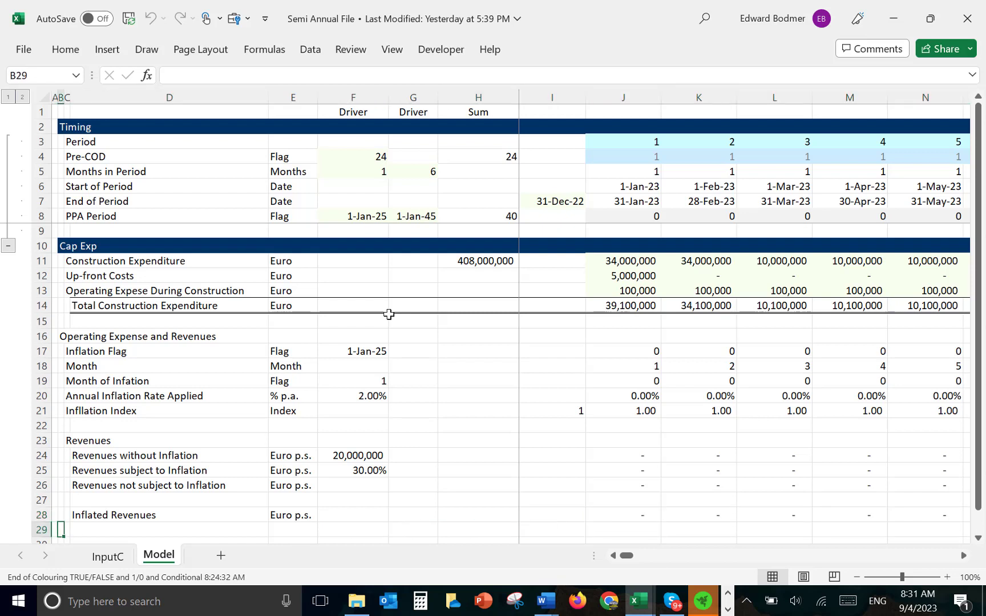
key(Right)
key(Right)
text(Total )
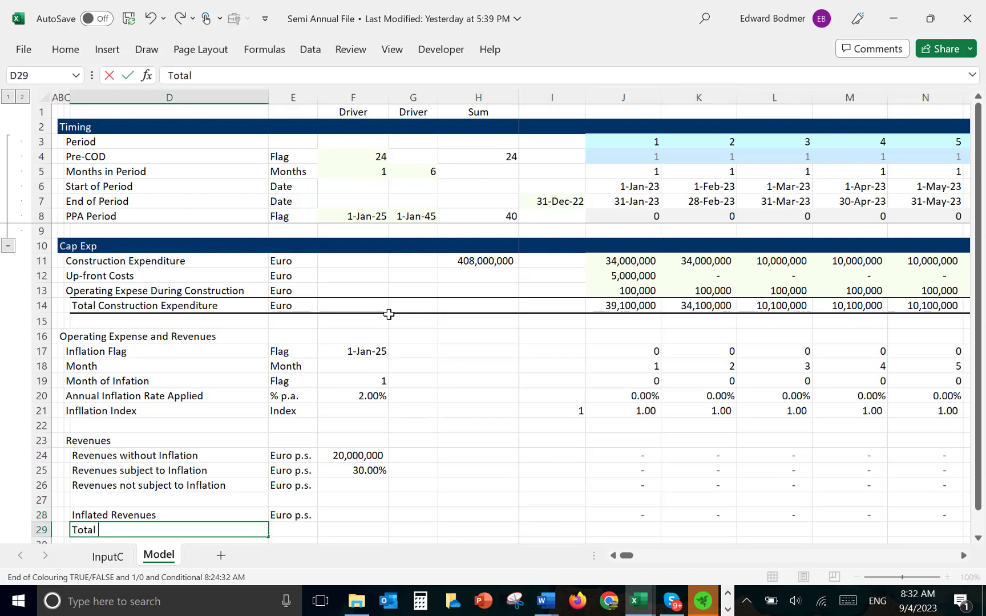
text(Revenues)
key(Return)
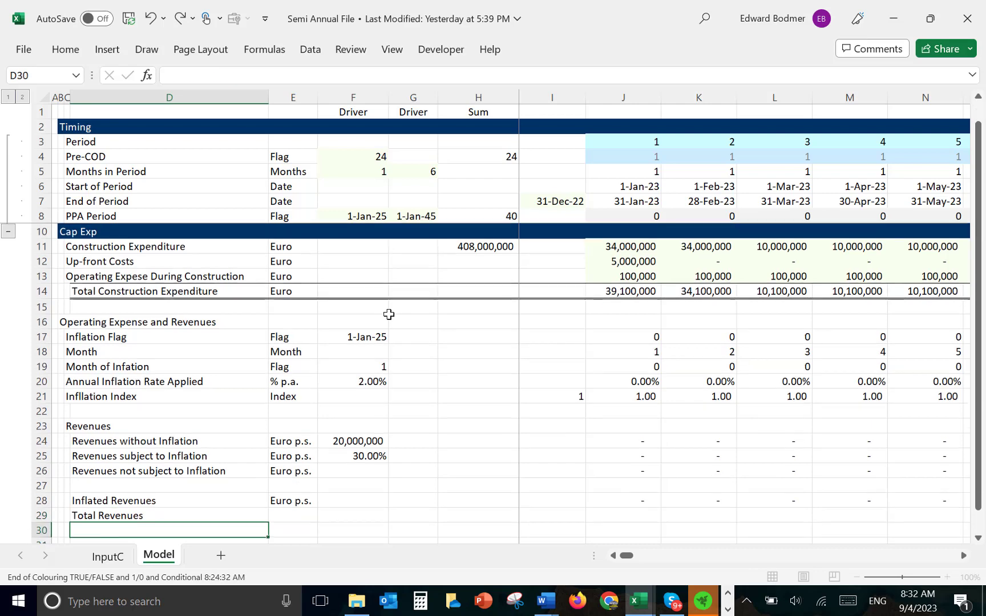
key(Up)
key(Right)
key(ctrl+d)
Calculate total revenues in J29 with =J28+J26 and copy it across all periods.
key(Right)
key(Right)
key(Right)
key(Right)
key(Right)
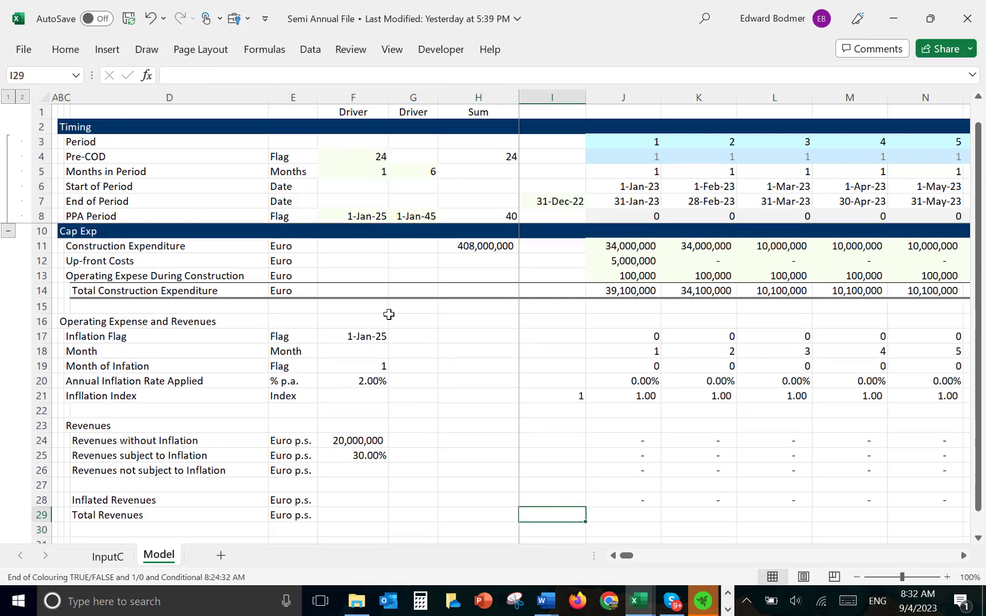
text(=)
key(Up)
text(+)
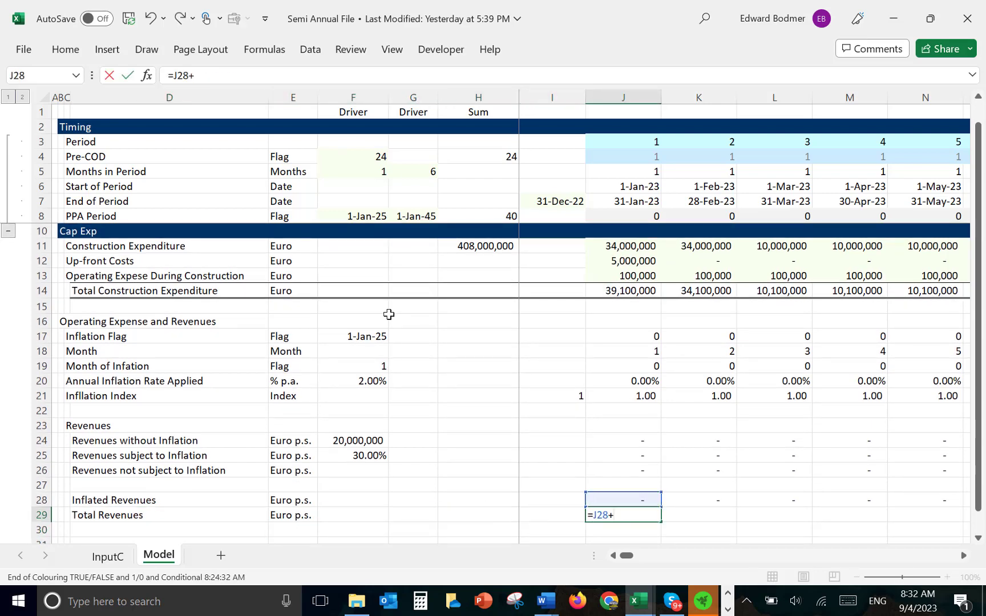
key(Up)
key(Up)
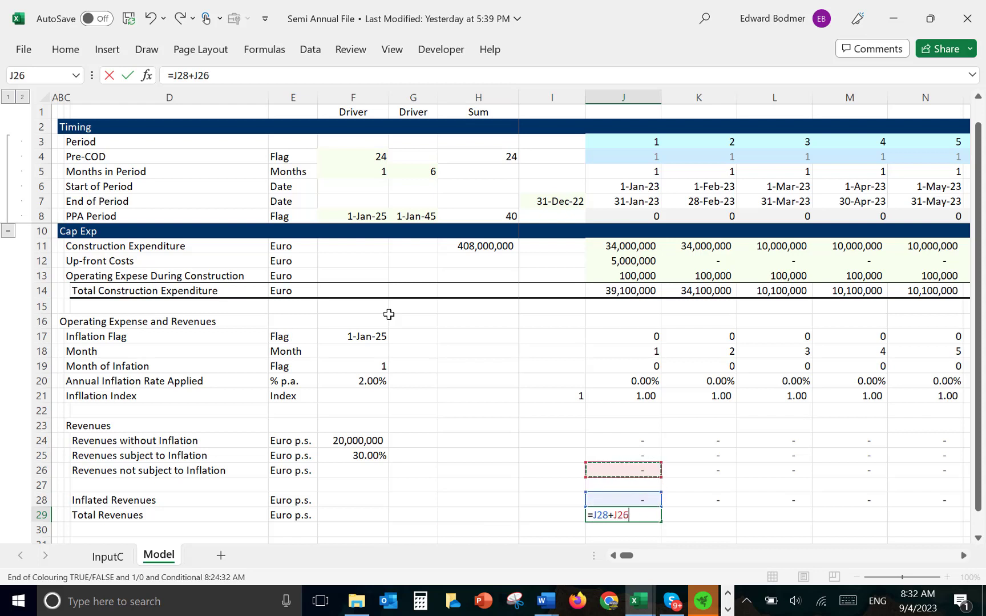
key(ctrl+Return)
key(ctrl+shift+Right)
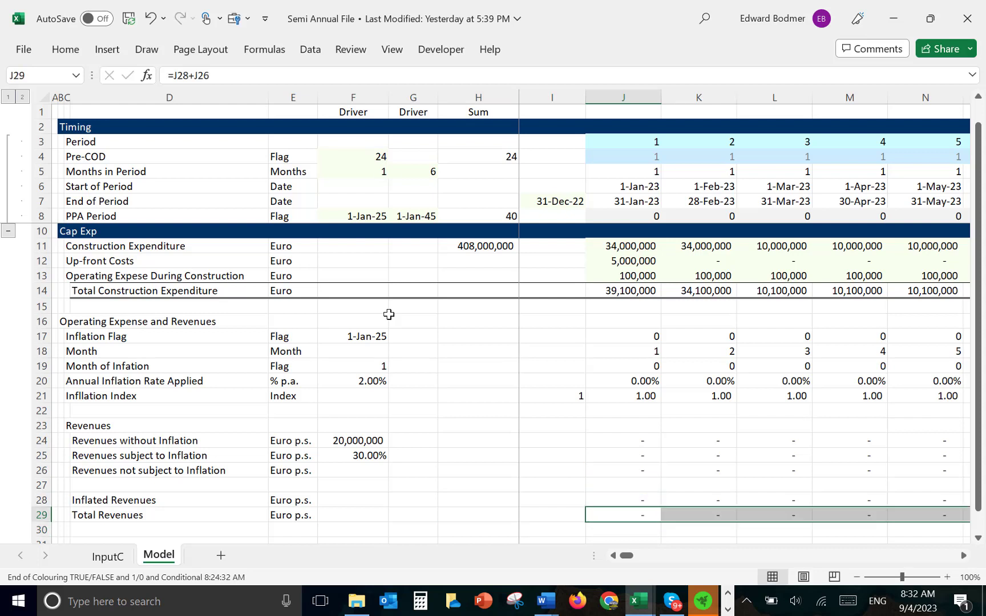
key(ctrl+r)
Format the Total Revenues row from D29 to the last period with a single top border and a double bottom border.
key(Left)
key(Left)
key(Left)
key(Left)
key(Left)
key(Left)
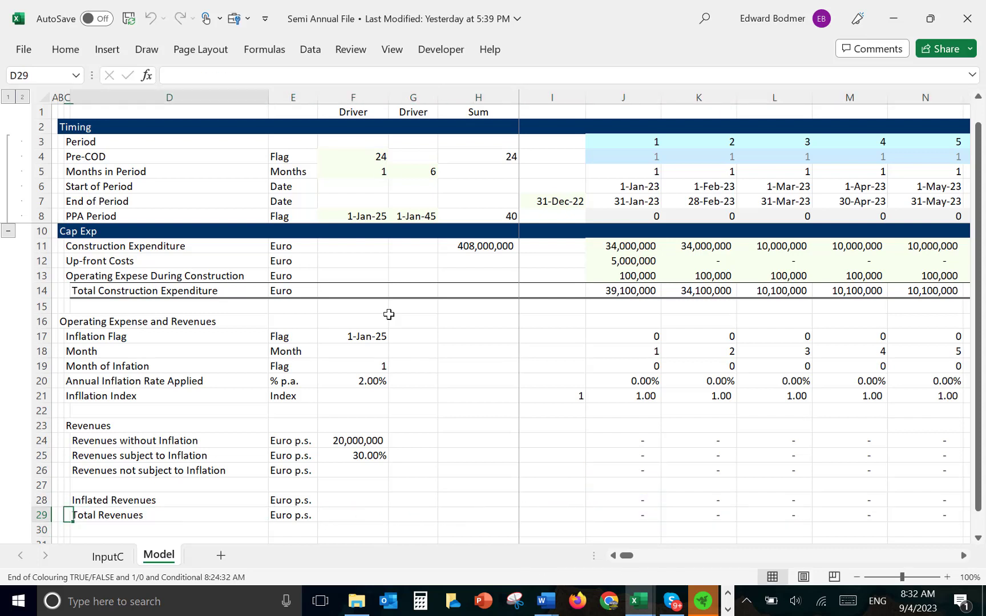
key(shift+Right)
key(ctrl+shift+Right)
key(ctrl+shift+Right)
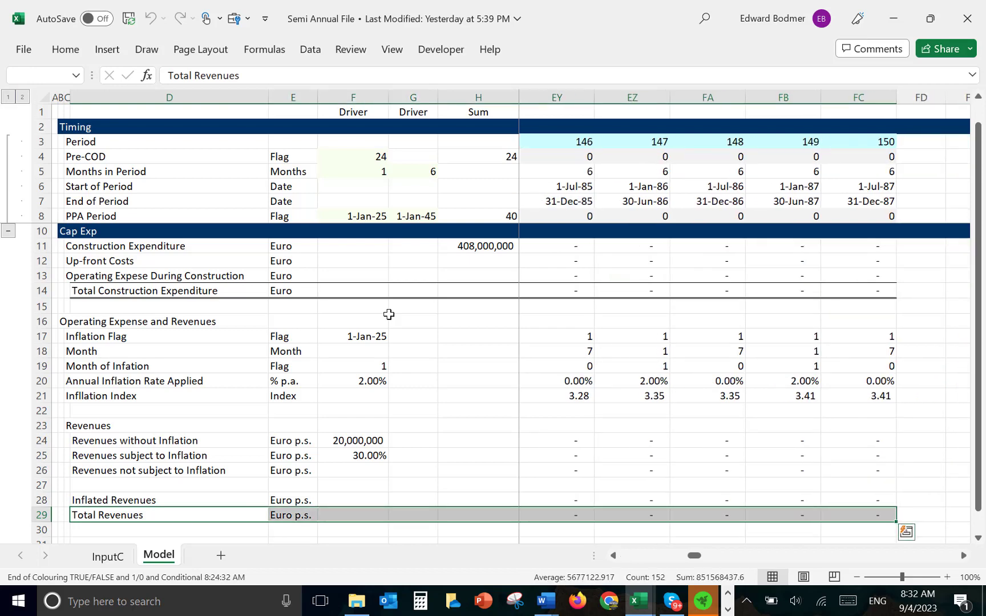
key(Left)
key(Right)
key(Right)
key(Right)
key(Right)
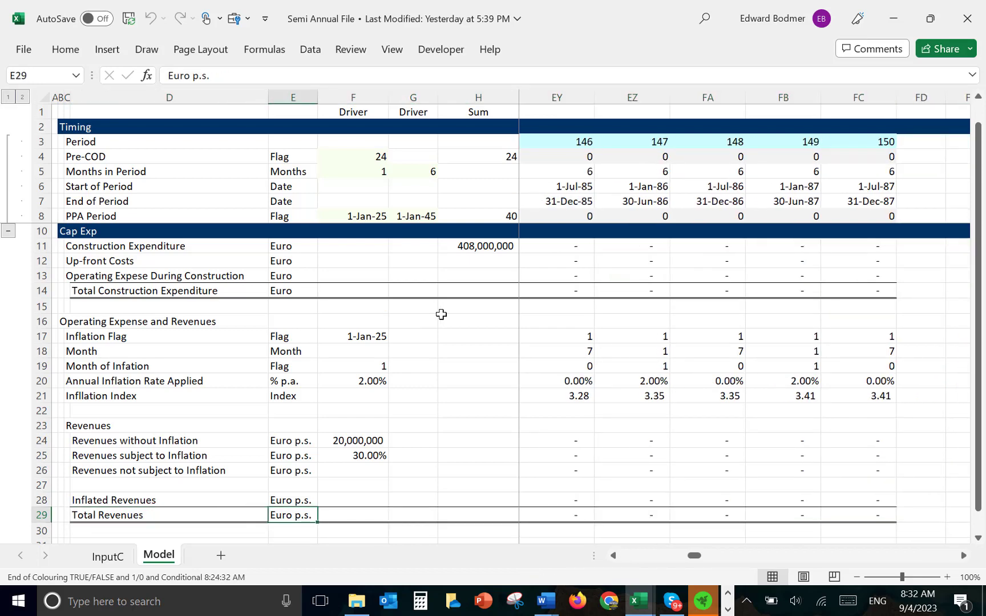
Examine the inflated and total revenues in rows 28 and 29 around the start of the PPA period.
key(Right)
key(Right)
key(Right)
key(Right)
key(Right)
key(Right)
key(Right)
key(Right)
key(Right)
key(Right)
key(Right)
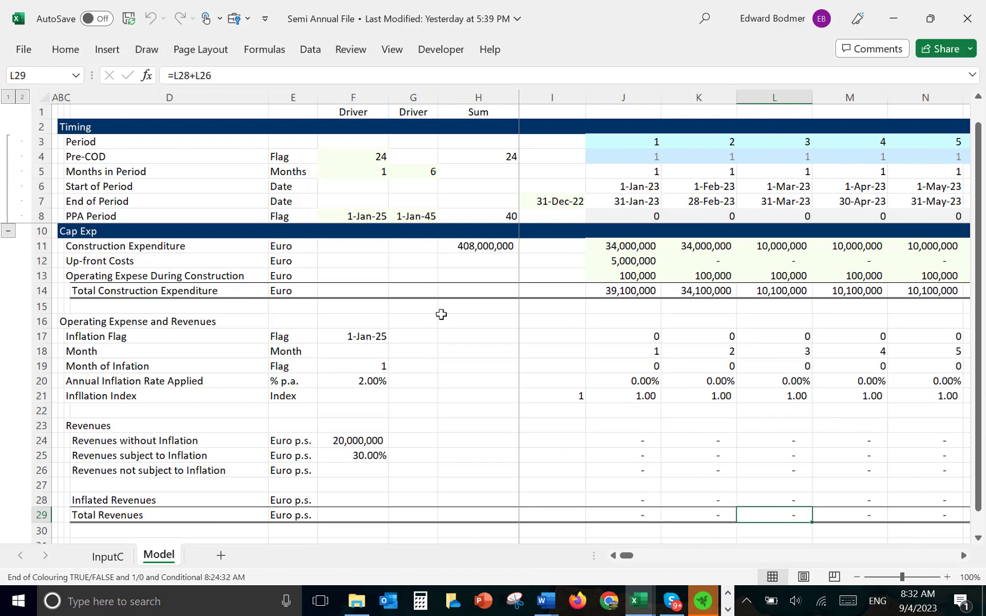
key(Right)
key(Right)
key(Right)
key(Right)
key(Right)
key(Right)
key(Right)
key(Right)
key(Right)
key(Right)
key(Right)
key(Right)
key(Right)
key(Right)
key(Right)
key(Right)
key(Right)
key(Right)
key(Right)
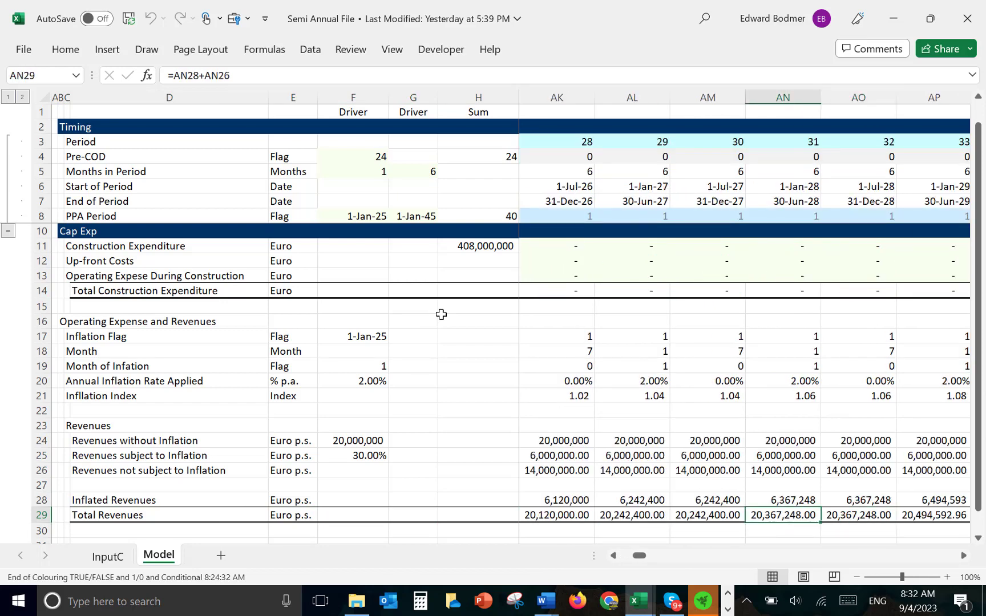
key(Left)
key(Left)
key(Left)
key(Left)
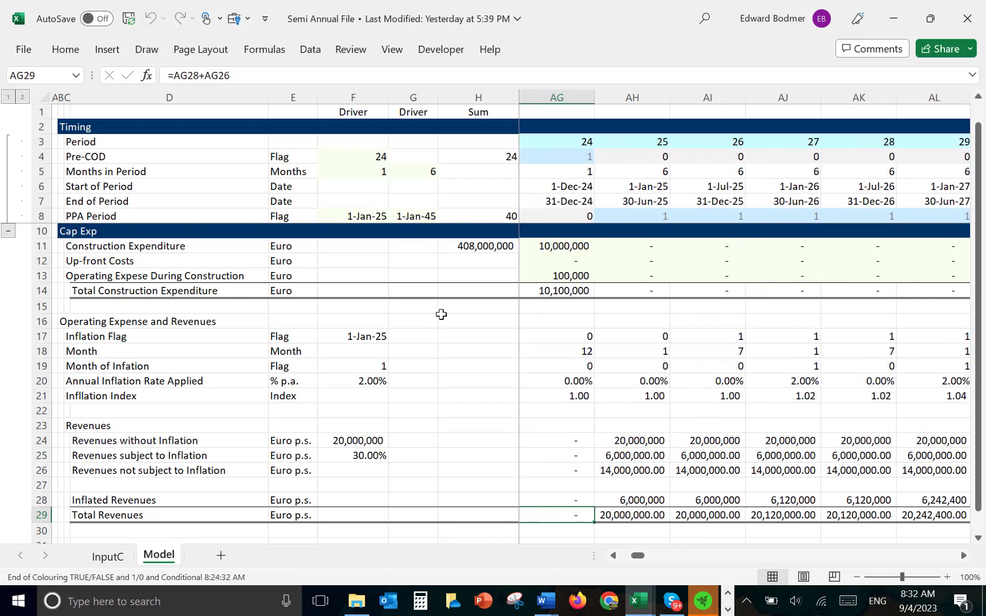
key(Right)
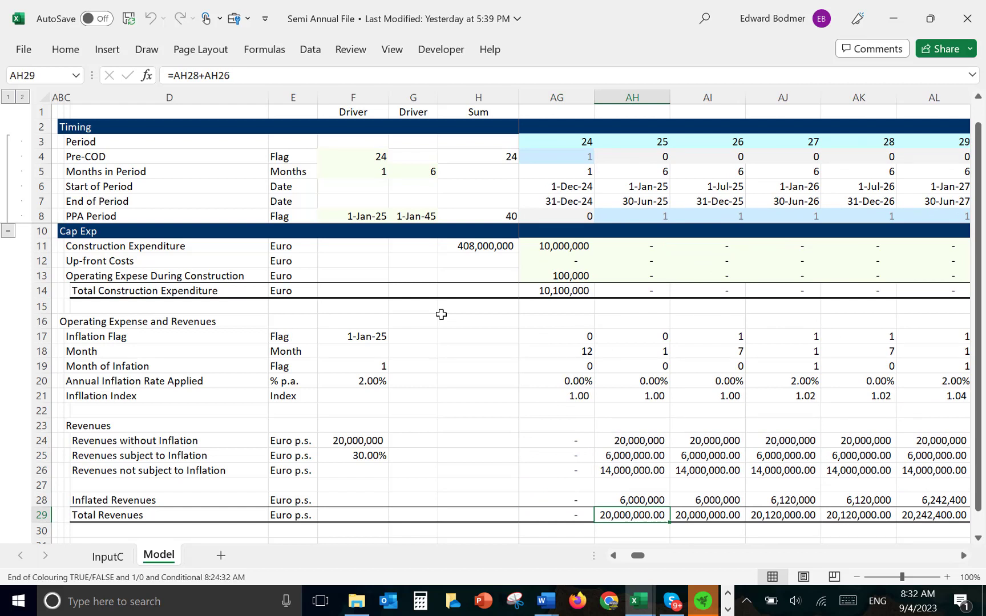
key(Up)
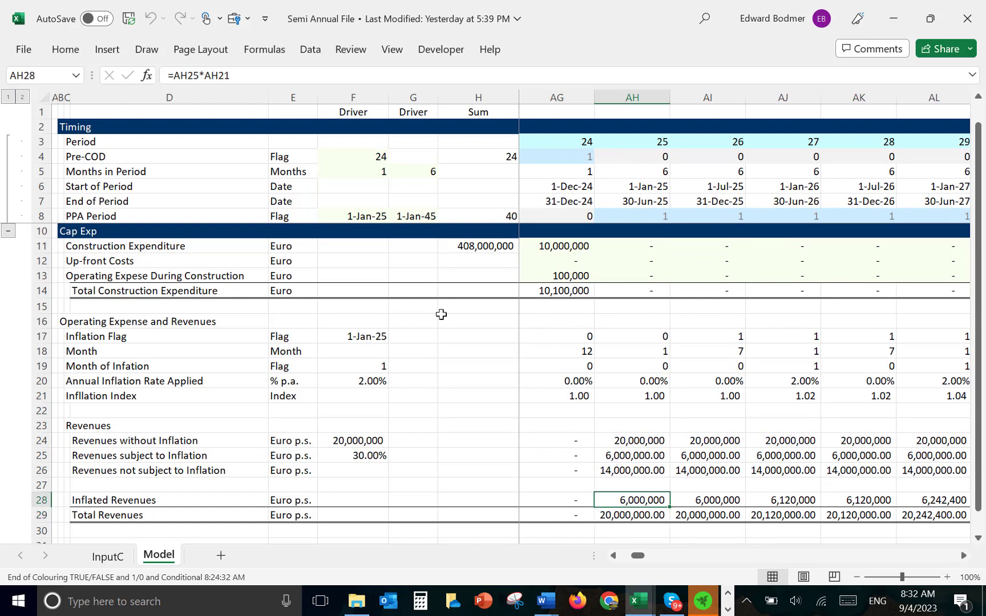
key(Down)
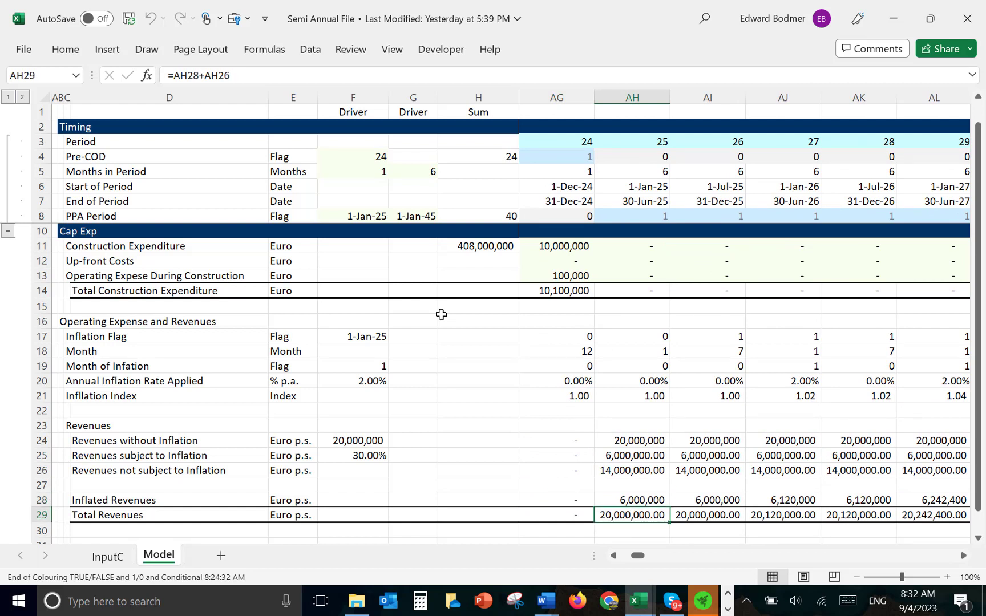
key(Up)
key(Up)
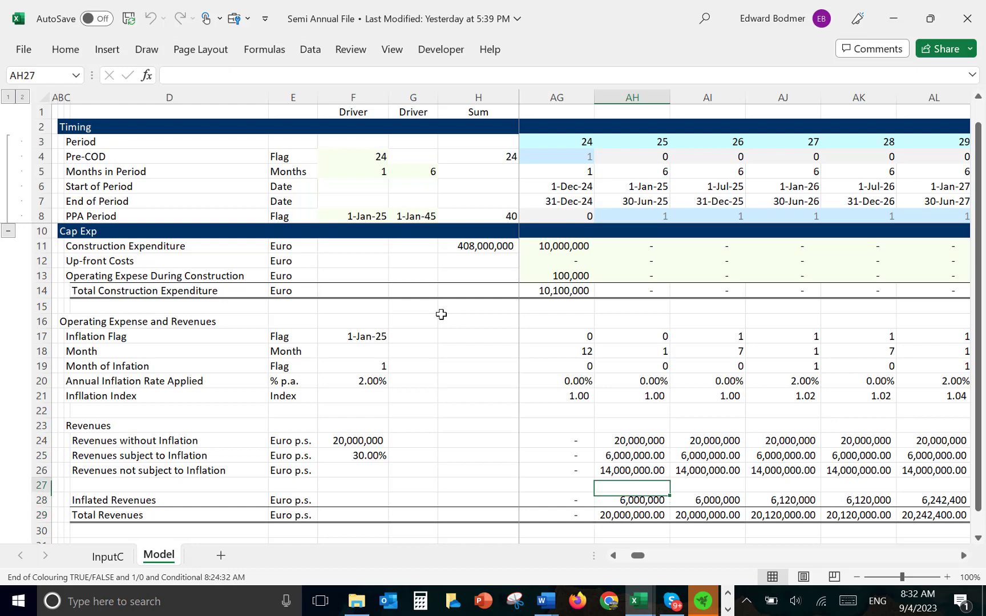
key(Up)
key(Down)
key(Down)
key(Down)
Review the Total Revenues row across the operating periods through and beyond the end of the PPA.
key(Right)
key(Right)
key(Right)
key(Right)
key(Right)
key(Right)
key(Right)
key(Right)
key(Right)
key(Right)
key(Right)
key(Right)
key(Right)
key(Right)
key(Right)
key(Right)
key(Right)
key(Right)
key(Right)
key(Right)
key(Right)
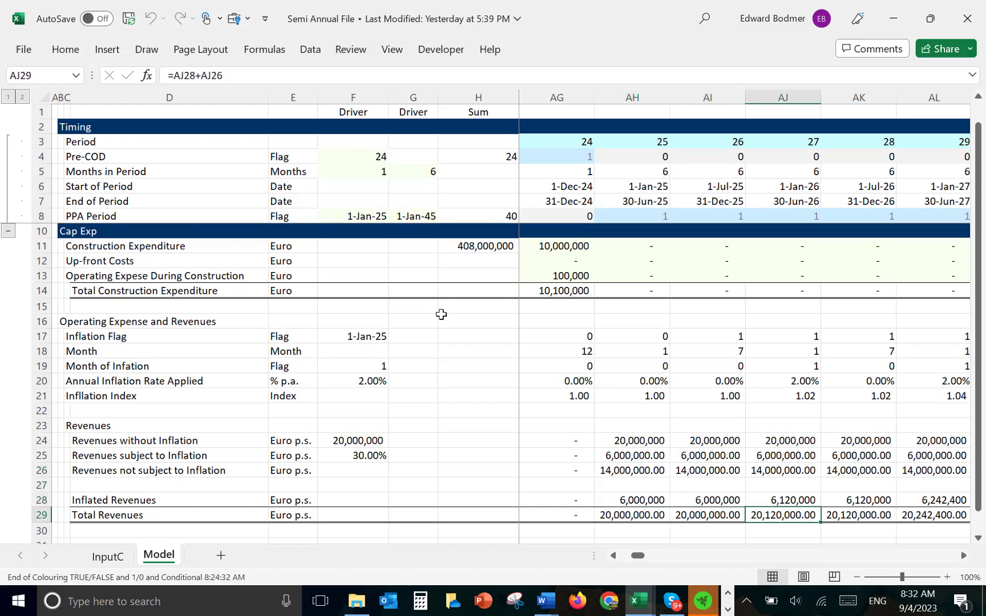
key(Right)
key(Right)
key(Right)
key(Right)
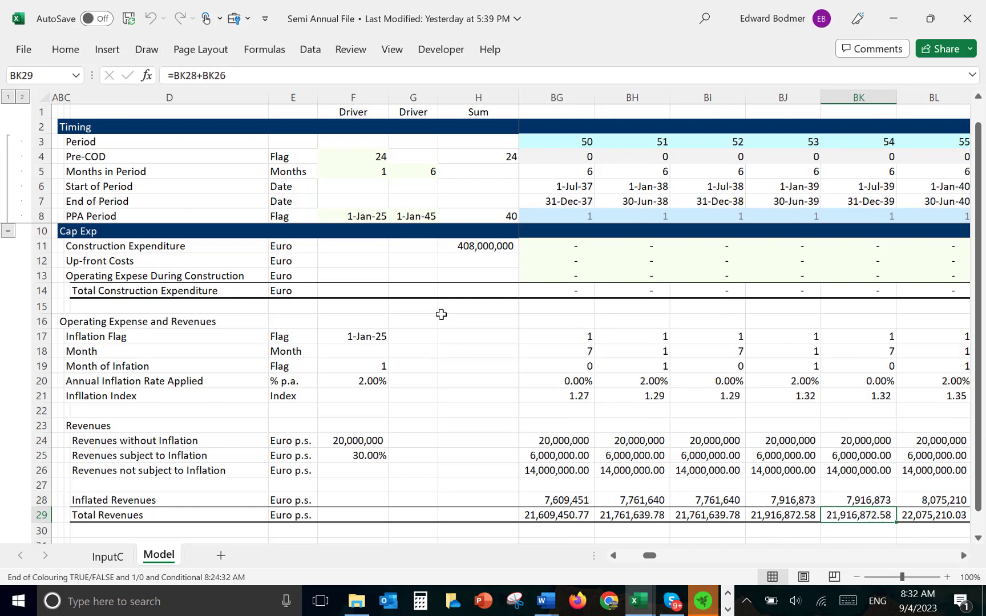
key(Right)
key(Right)
key(Right)
key(Right)
key(Right)
key(Right)
key(Right)
key(Right)
key(Right)
key(Right)
key(Right)
key(Right)
key(Right)
key(Right)
key(Right)
key(Right)
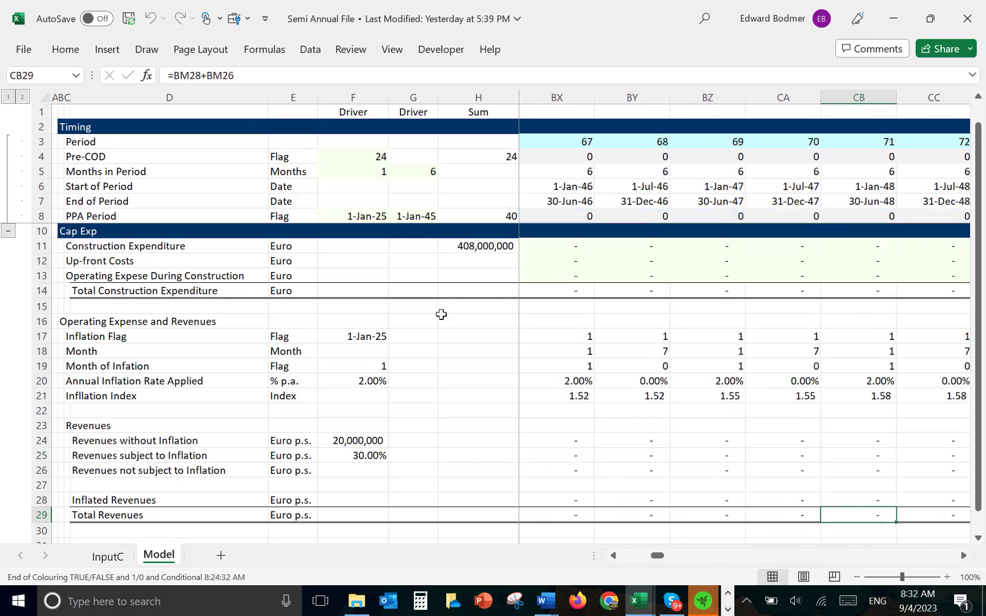
key(Left)
key(Left)
key(Left)
key(Left)
key(Left)
key(Left)
key(Left)
key(Left)
key(Left)
key(Left)
key(Left)
key(Left)
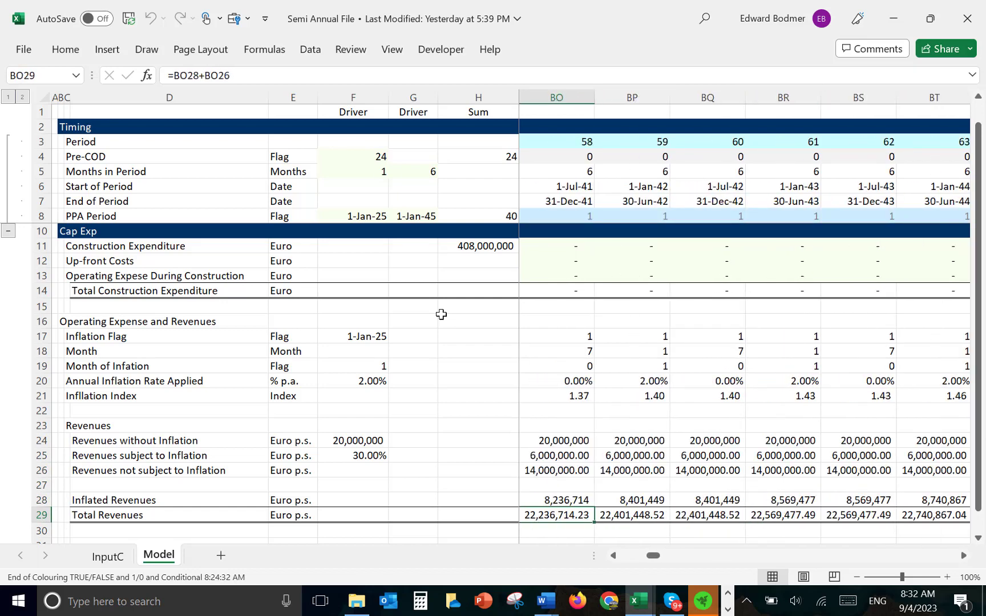
Add the heading Operating Expenses in C31, below the revenues block.
key(ctrl+Left)
key(Left)
key(Left)
key(Left)
key(Left)
key(Left)
key(Left)
key(Left)
key(Left)
key(Left)
key(Down)
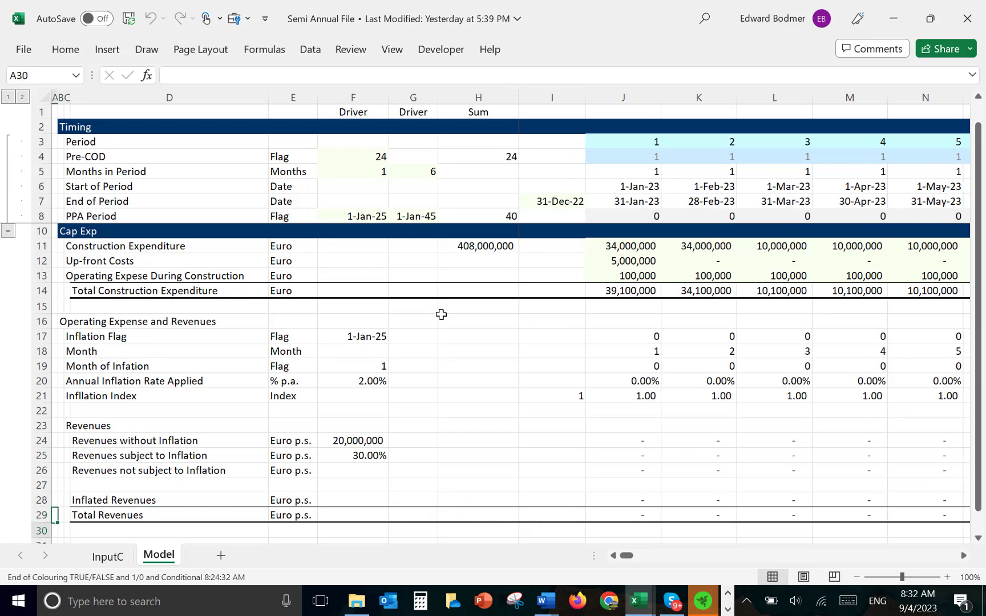
key(Down)
key(Down)
key(Down)
key(Up)
key(Up)
key(Right)
key(Right)
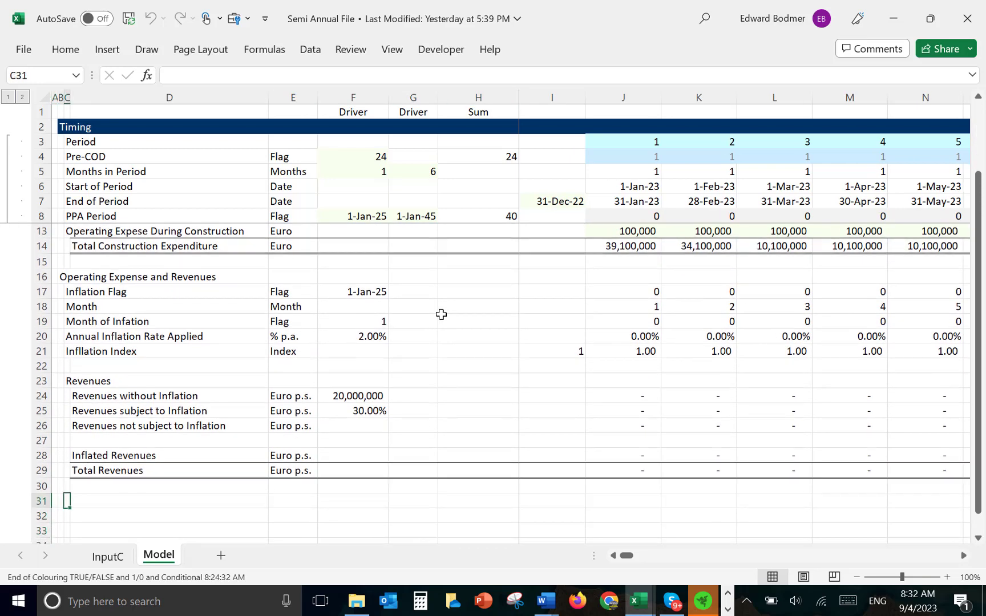
text(Operati)
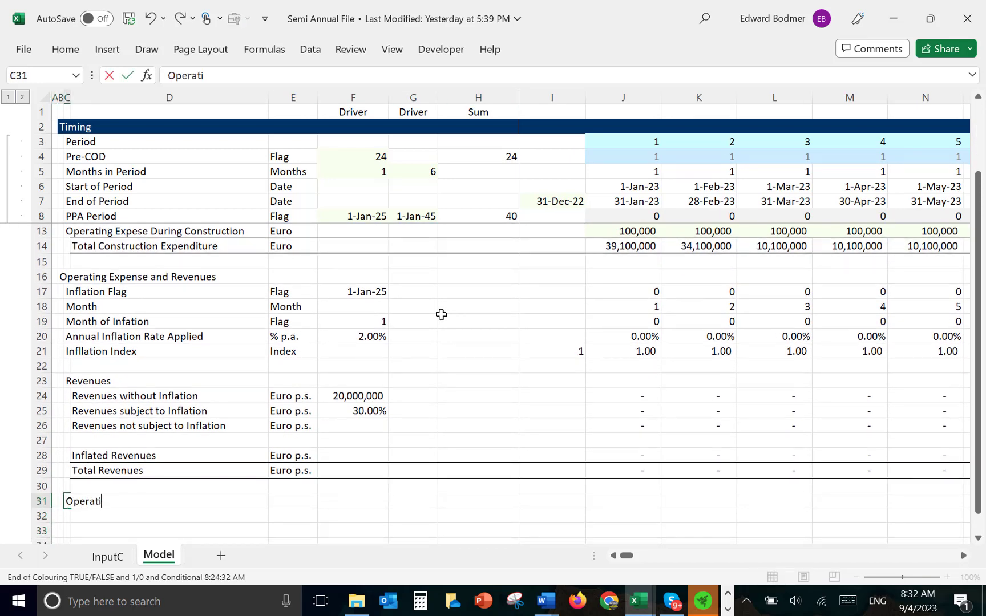
text(ng Expenses)
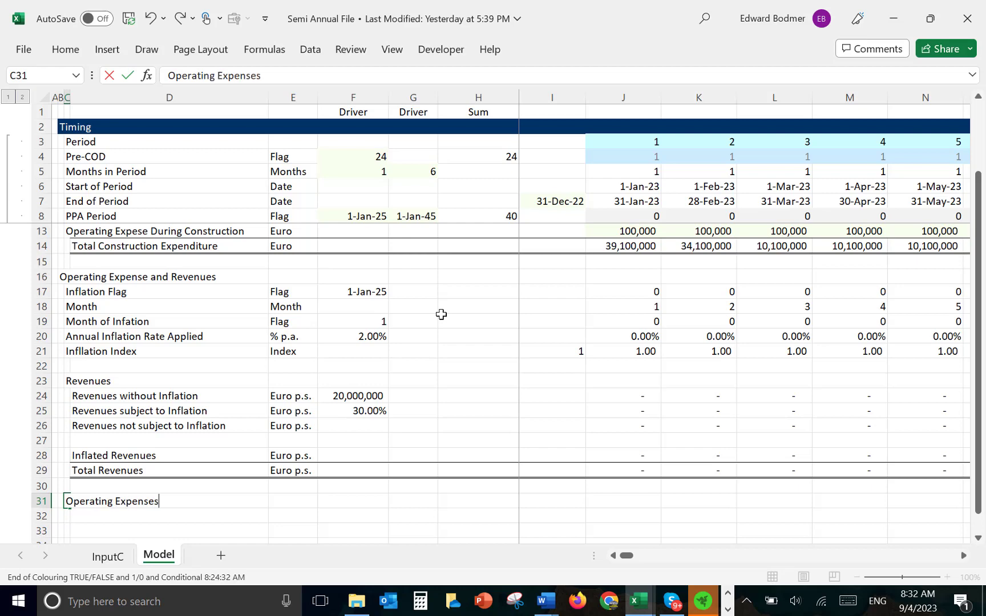
key(Return)
key(Right)
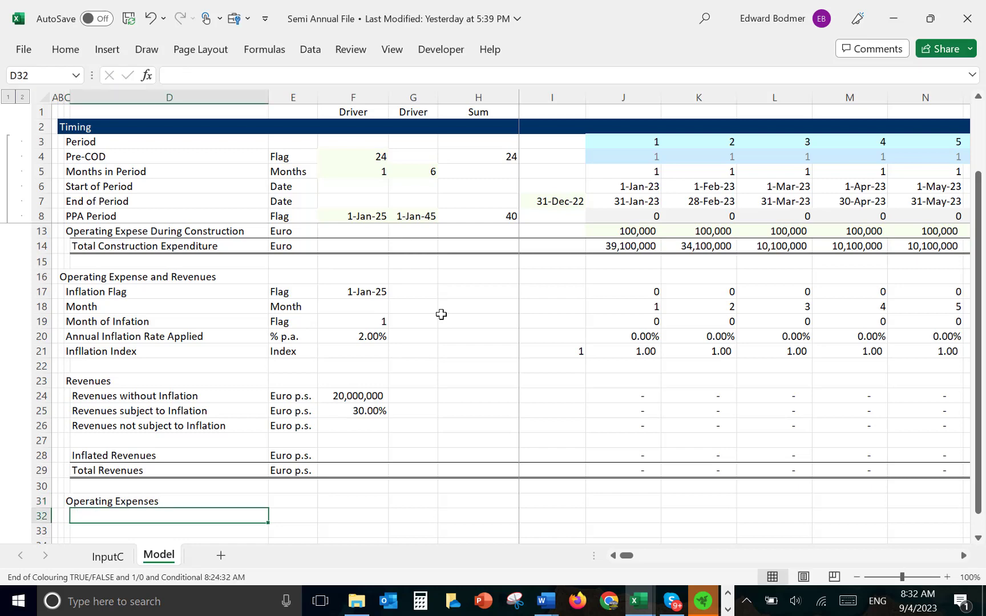
Check the operating cost per month and percent inflated inputs on the InputC sheet, then return to the Model sheet.
key(ctrl+Page_Up)
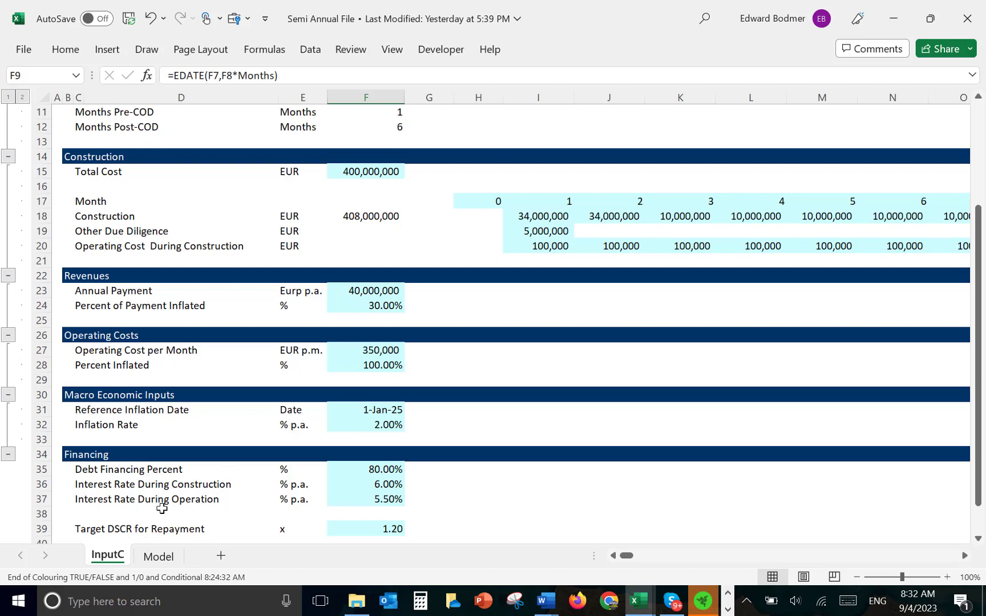
click(215, 423)
key(Up)
key(Up)
key(Up)
key(Up)
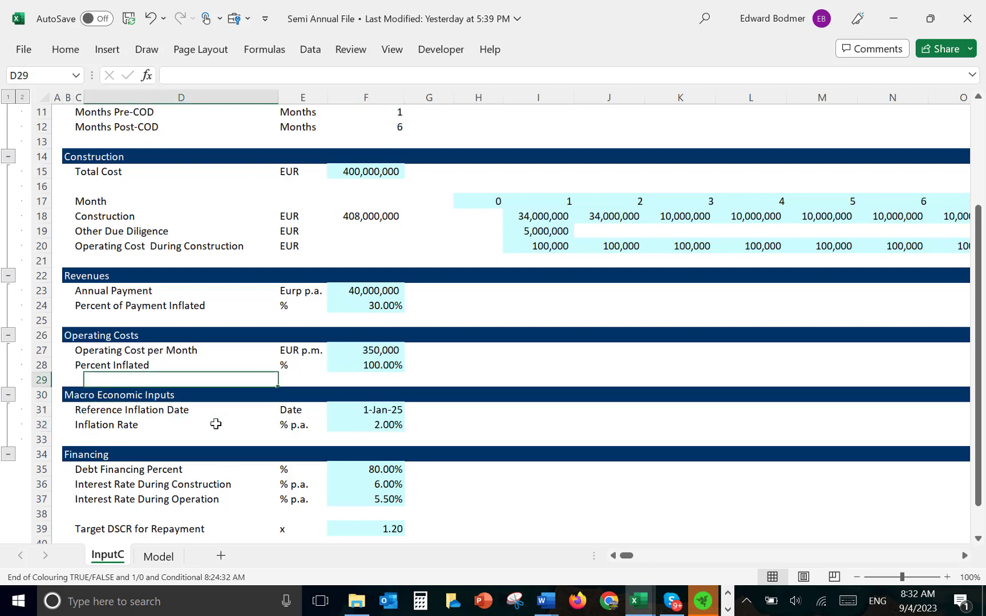
key(Right)
key(Right)
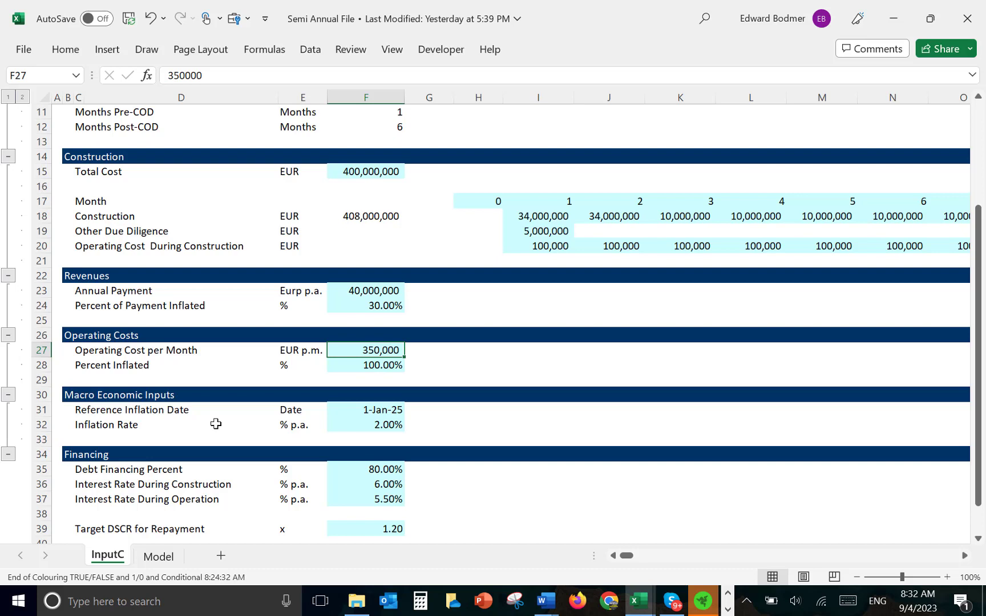
key(Down)
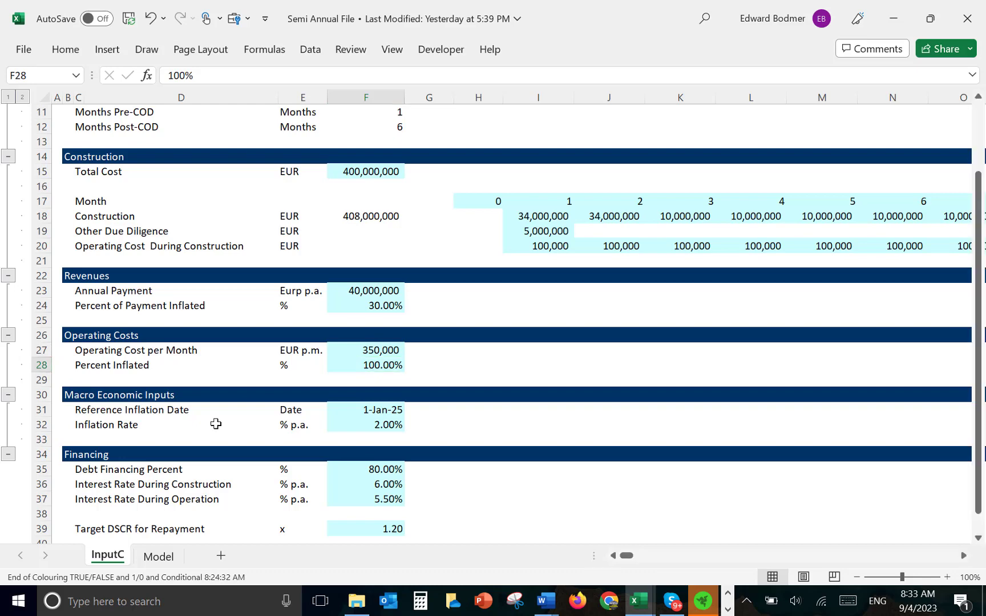
key(ctrl+Page_Down)
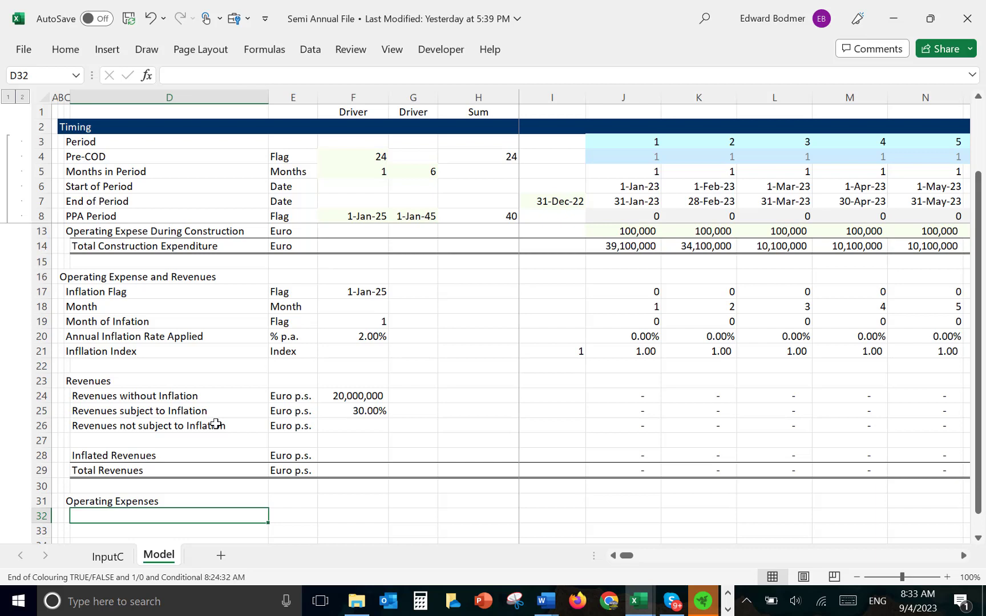
Label row 32 as Operation Cost without Inflation in D32.
text(Op)
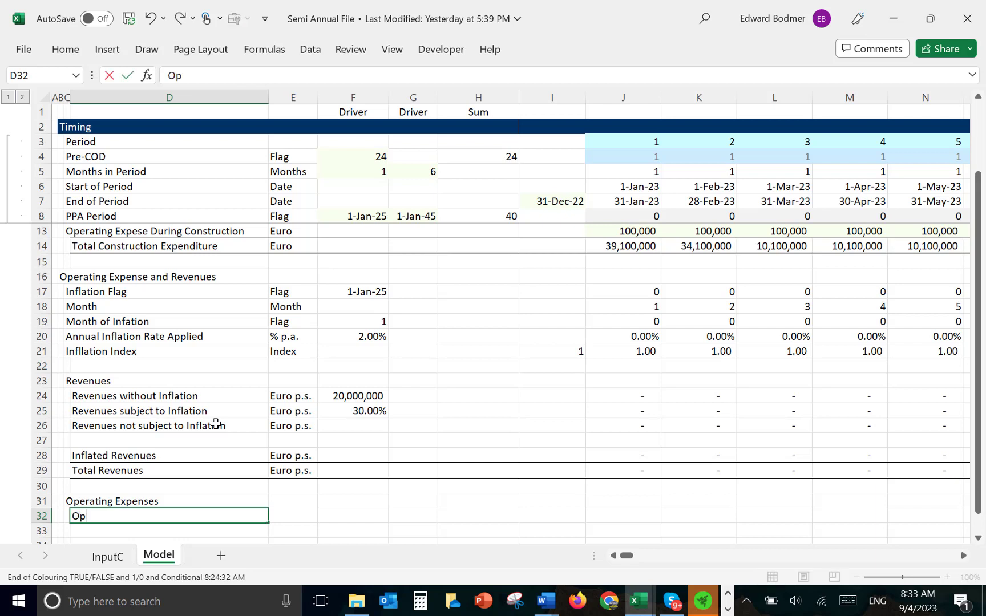
text(eratin on Cost without )
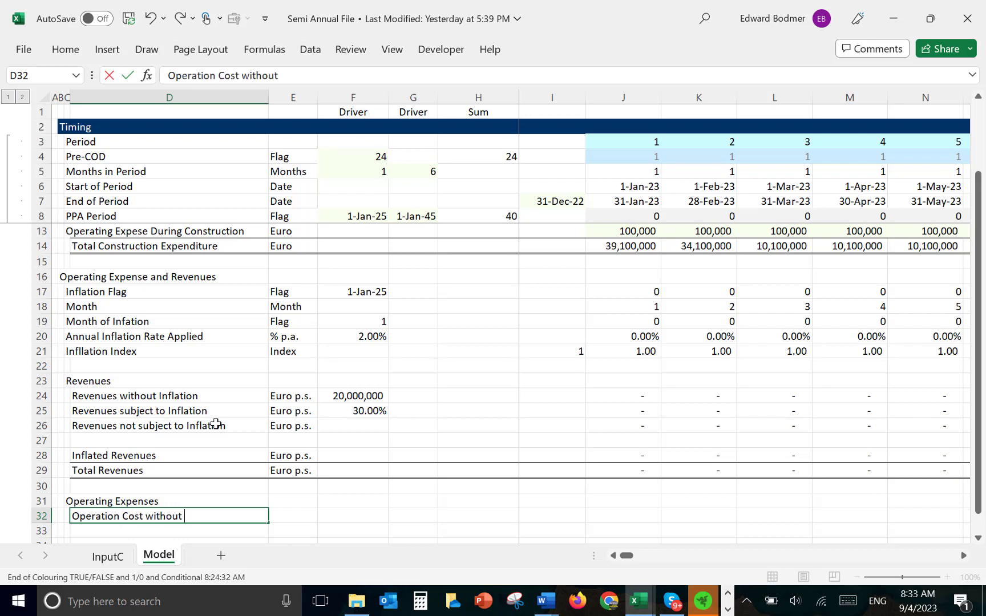
text(Inflation)
key(Return)
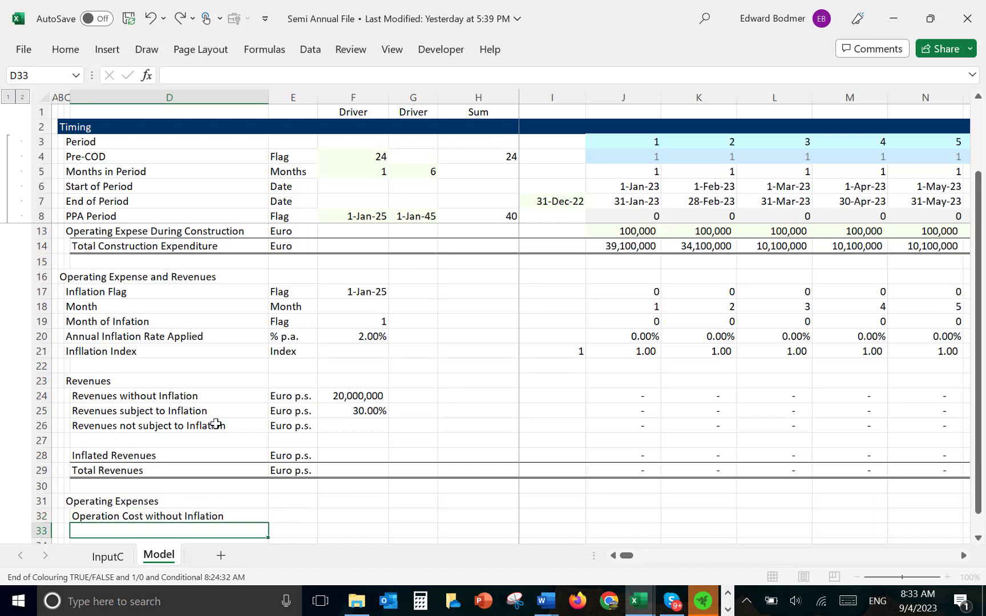
Copy the unit Euro p.s. from E26 into E32 for the operation cost row.
key(Up)
key(Right)
key(Up)
key(Up)
key(Up)
key(Up)
key(Up)
key(Up)
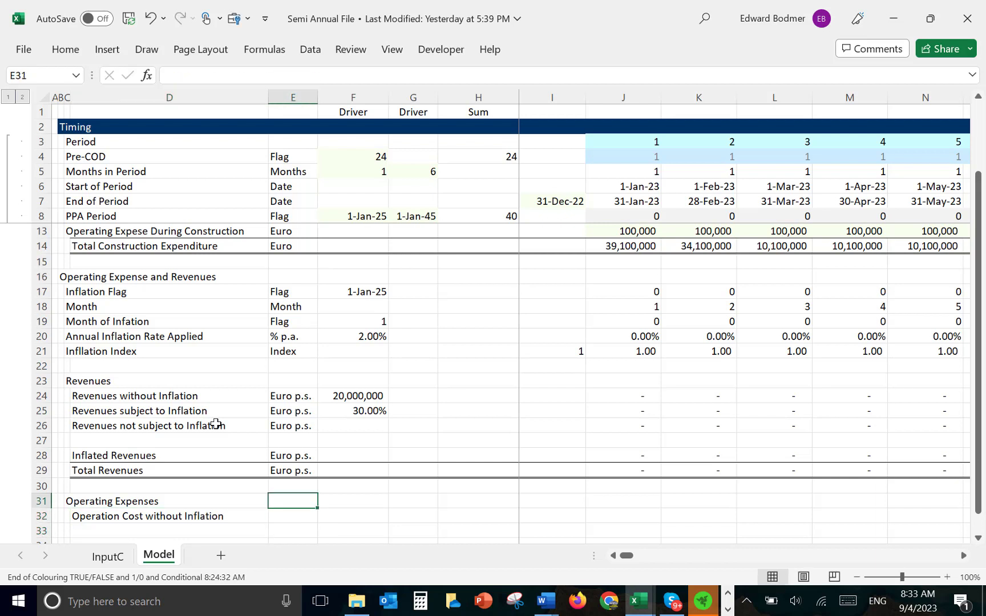
key(ctrl+c)
key(Down)
key(Down)
key(Down)
key(Down)
key(Down)
key(Down)
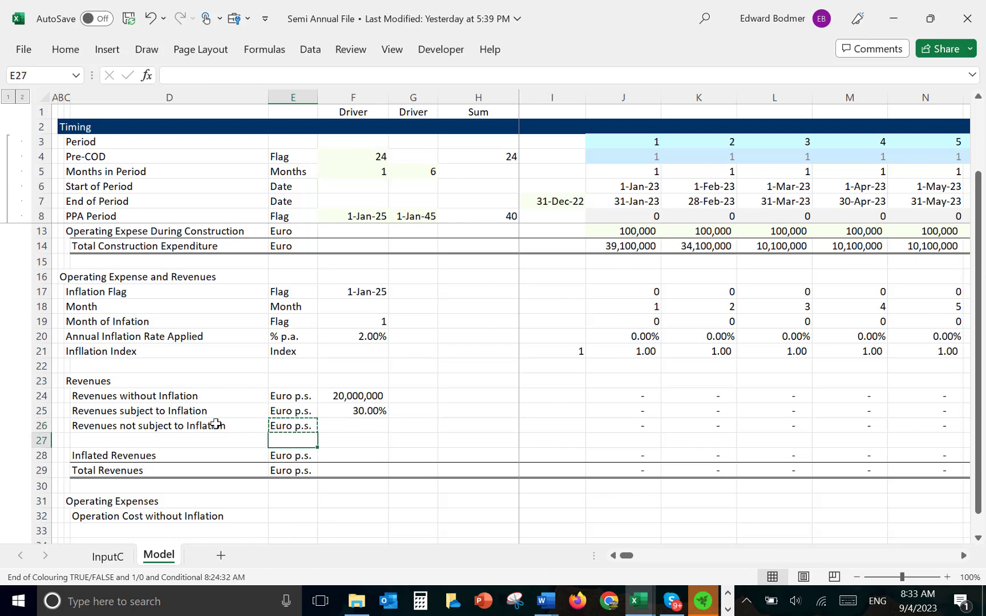
key(ctrl+v)
key(Escape)
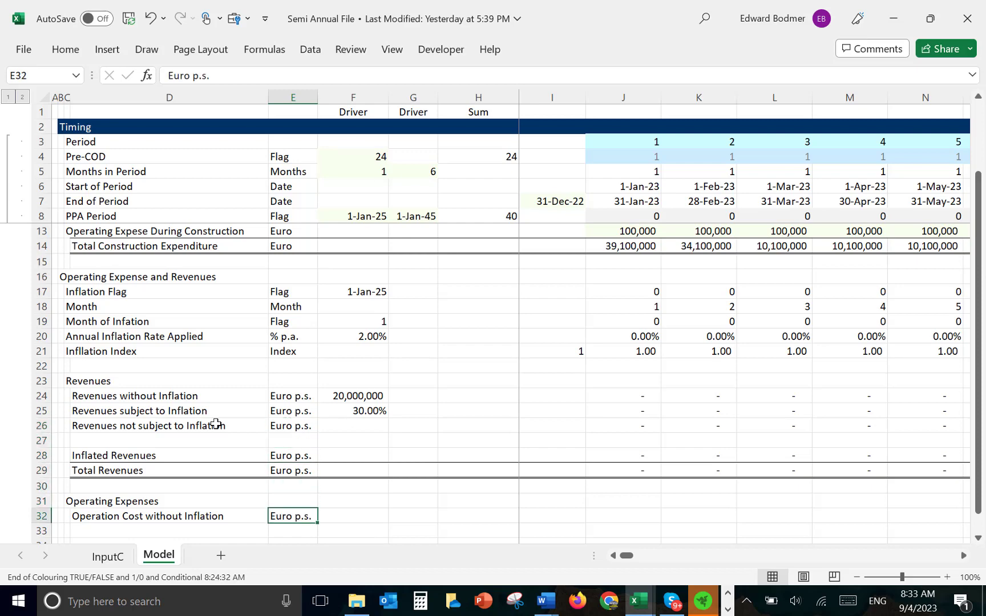
Enter =InputC!F27*6 in F32 as the semi-annual operation cost and format it with thousands separators and no decimals.
key(Right)
key(Right)
key(Down)
key(Down)
key(Up)
key(Up)
key(Left)
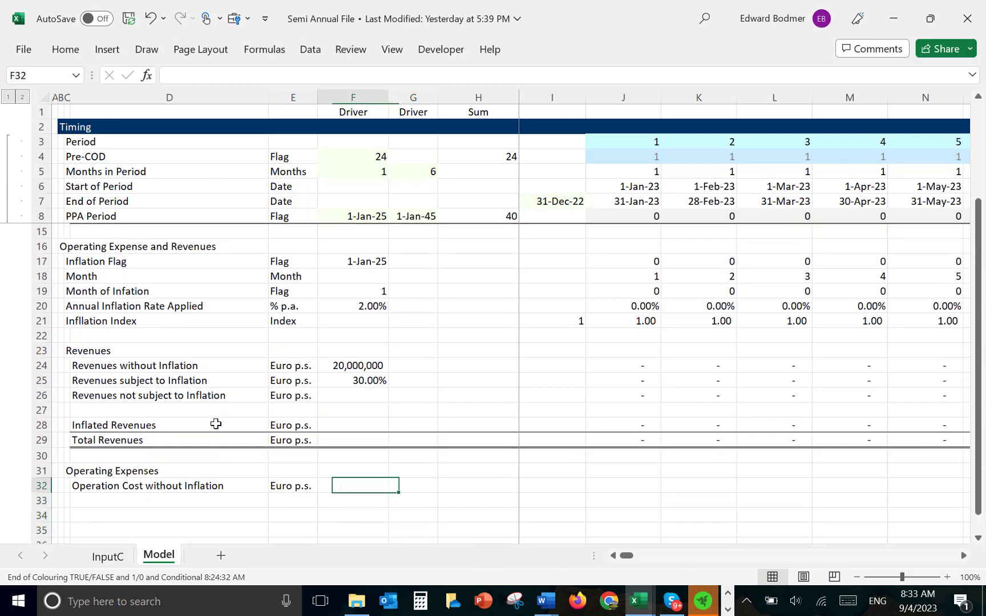
text(=)
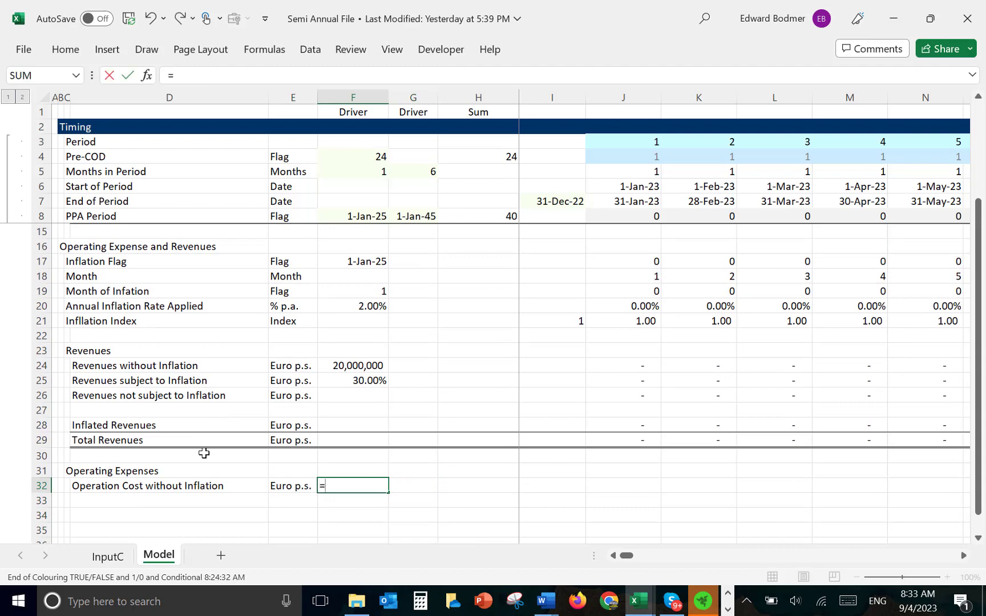
key(ctrl+Page_Up)
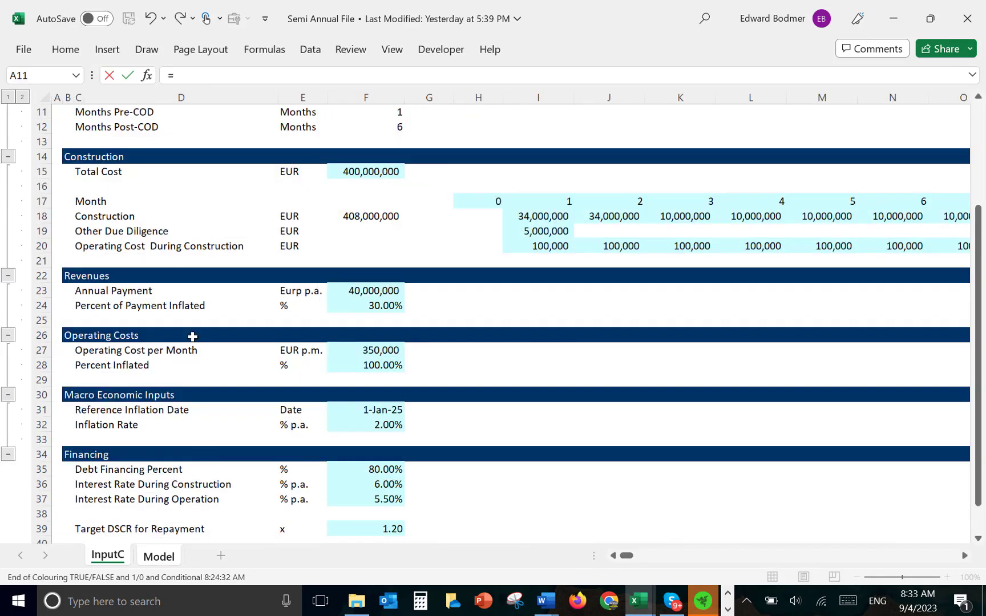
click(380, 350)
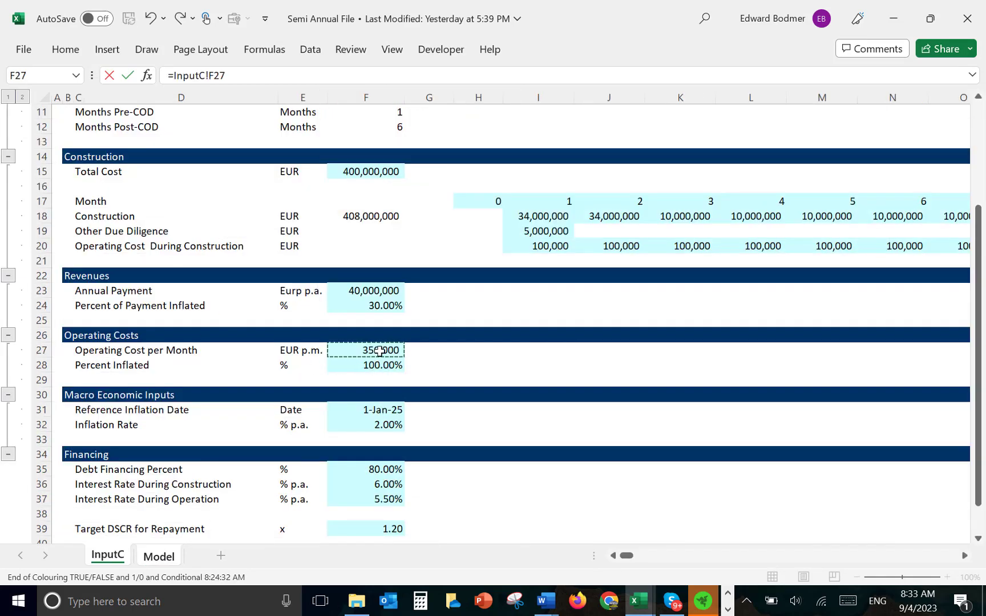
text(*)
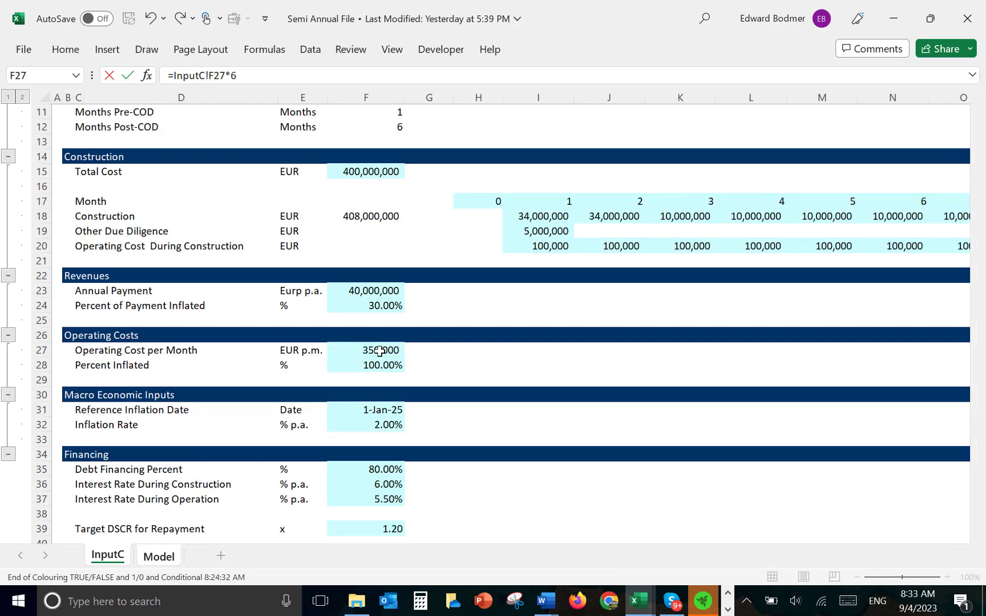
key(Return)
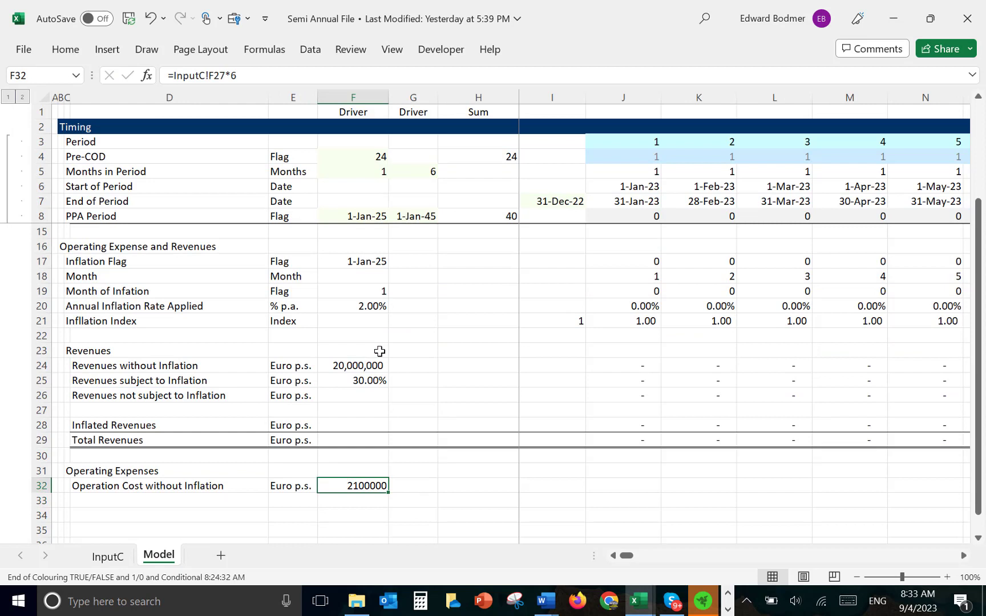
key(ctrl+shift+n)
Calculate the operation cost without inflation in J32 as =$F$32*J8 and fill it across all periods.
key(Right)
key(Right)
key(Right)
key(Right)
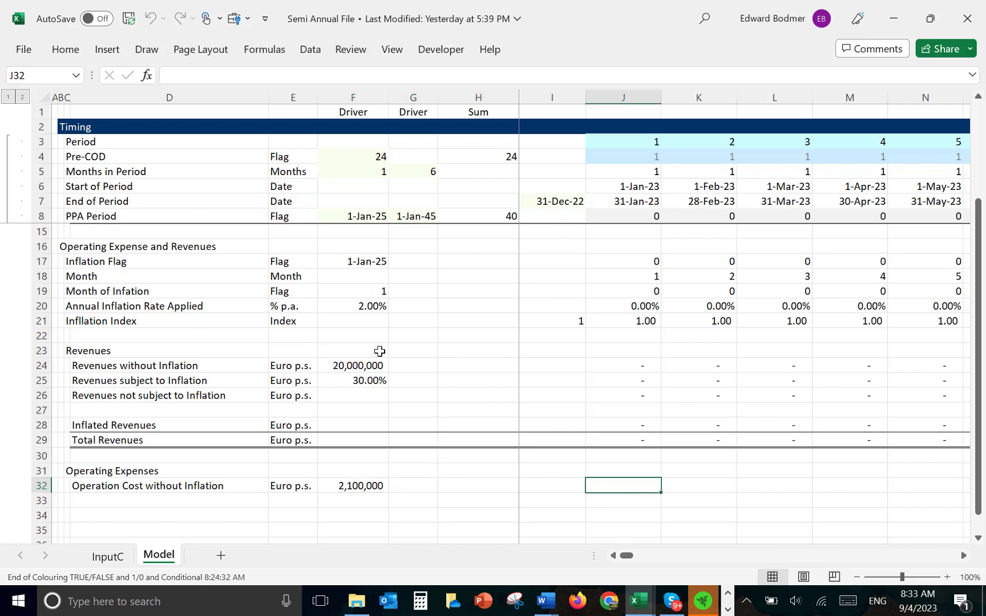
text(=)
key(Left)
key(Left)
key(Left)
key(Left)
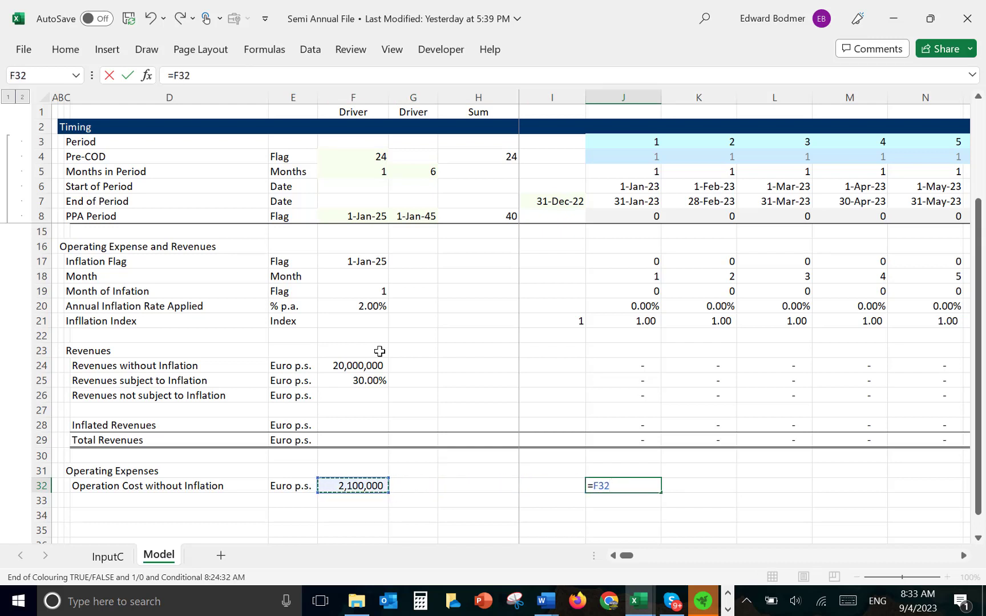
key(F4)
text(*)
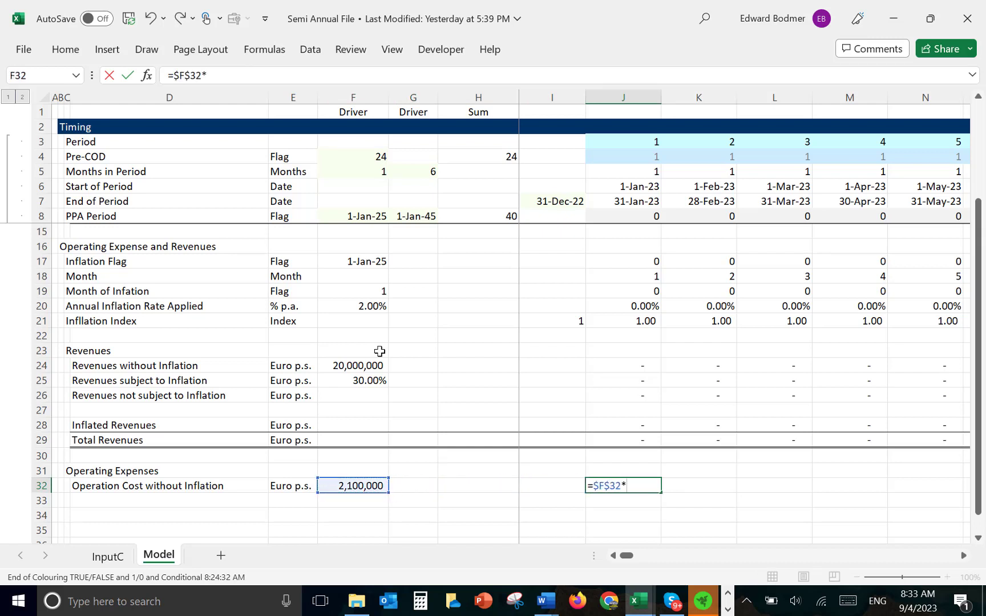
click(643, 213)
key(Return)
key(Up)
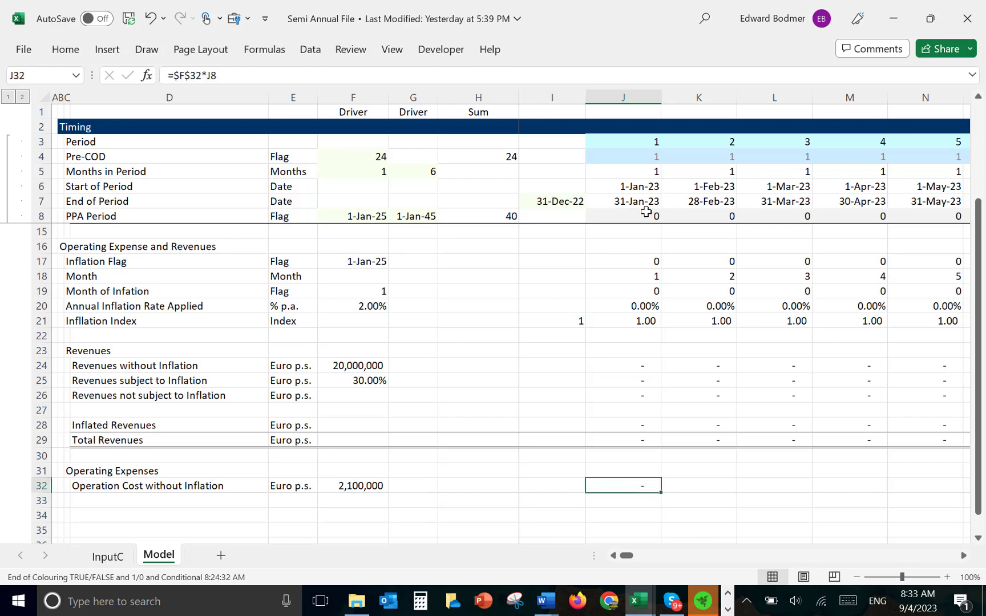
key(ctrl+shift+Right)
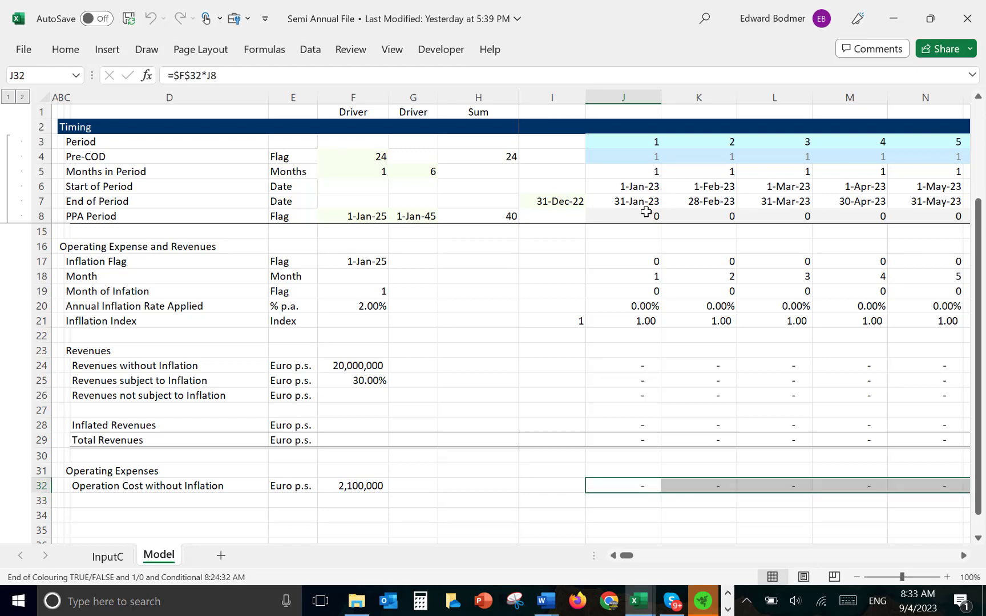
Label row 33 as Operation Cost with Inflation in D33 and copy the unit Euro p.s. into E33.
key(Down)
key(Down)
key(Down)
key(Down)
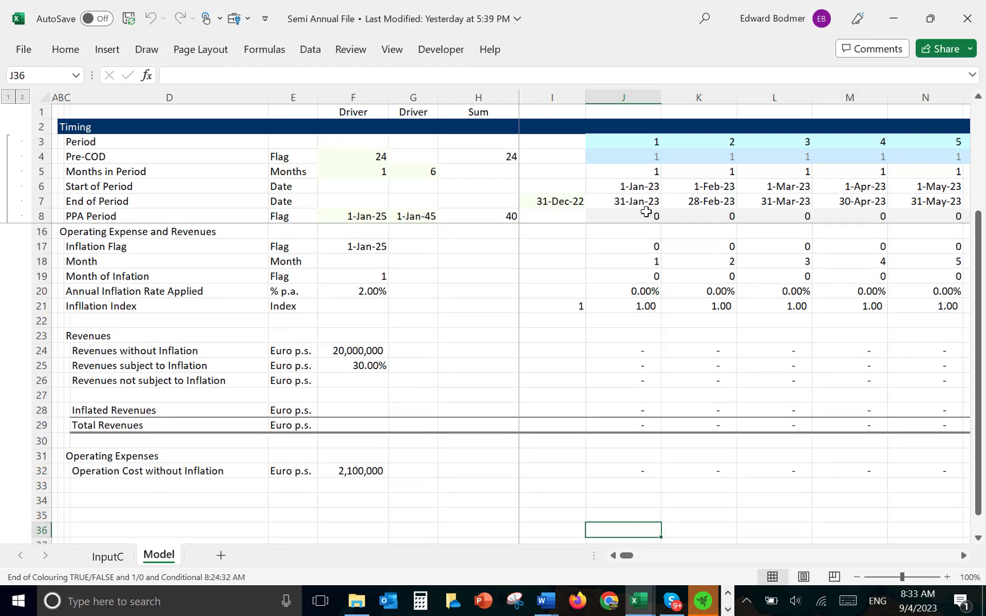
key(Up)
key(Up)
key(Up)
key(Left)
key(Left)
key(Left)
key(Left)
key(Left)
key(Left)
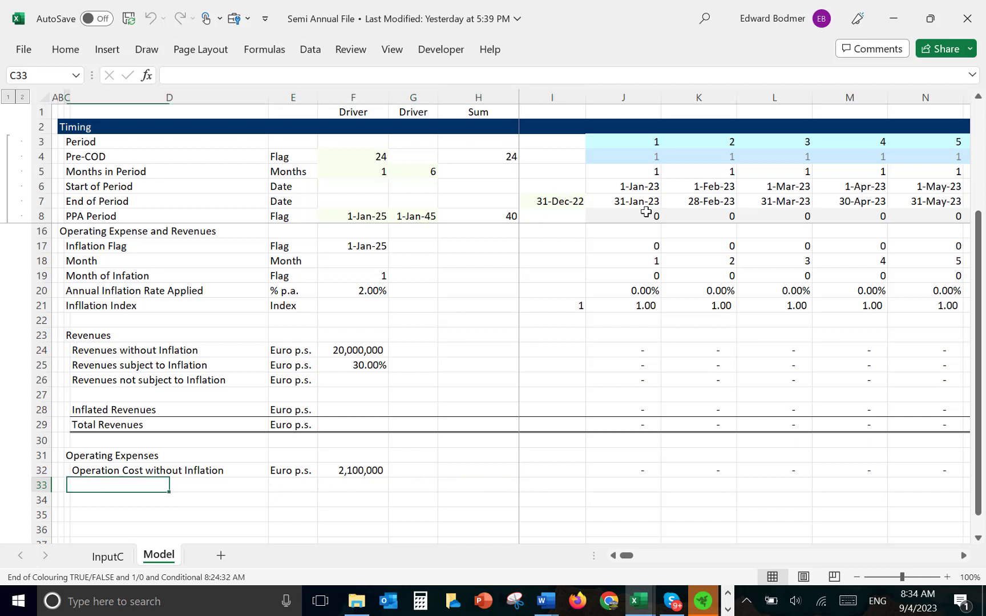
key(ctrl+apostrophe)
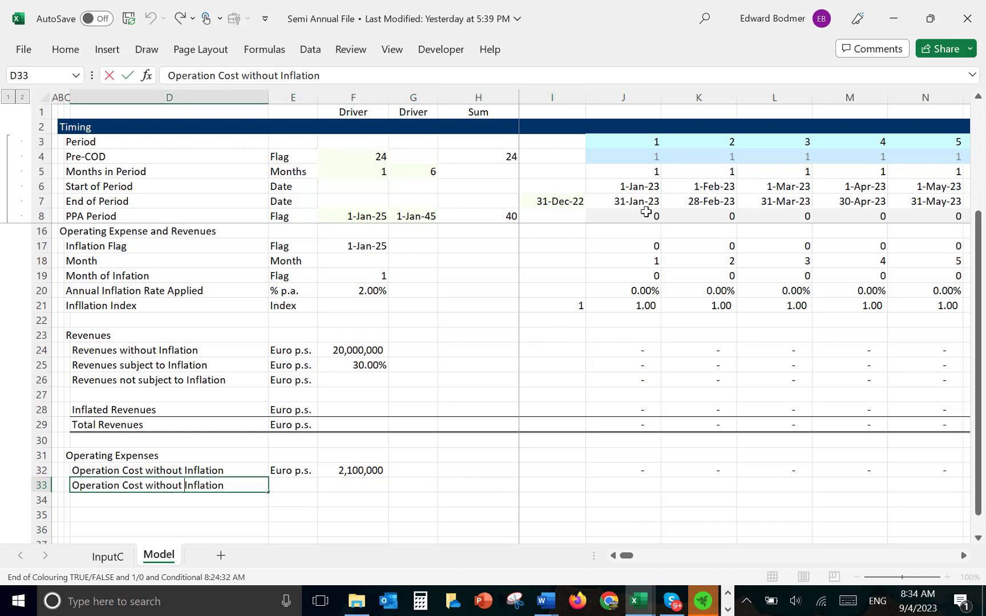
key(BackSpace)
key(BackSpace)
key(BackSpace)
key(BackSpace)
key(Return)
key(Up)
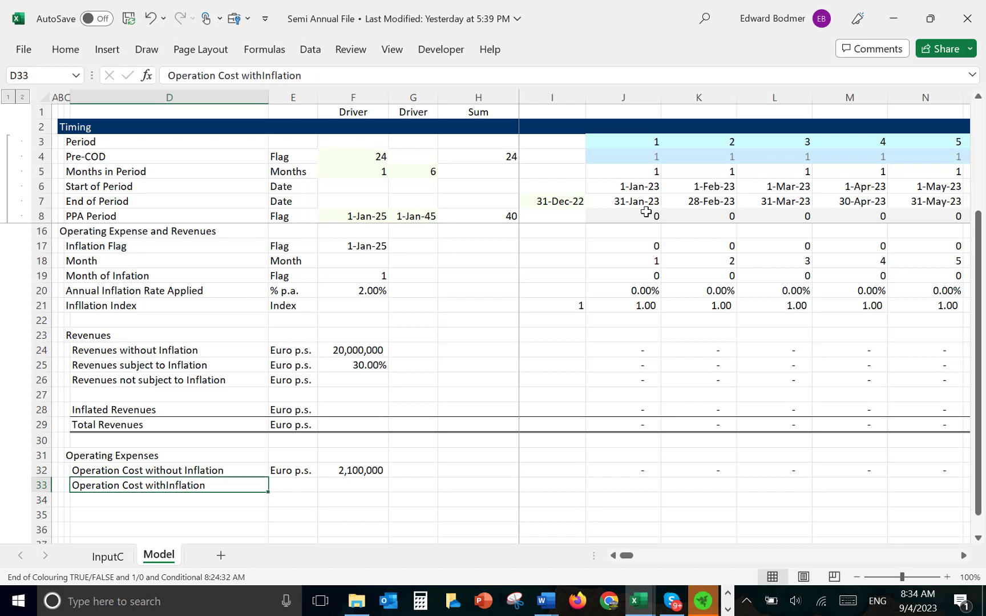
key(F2)
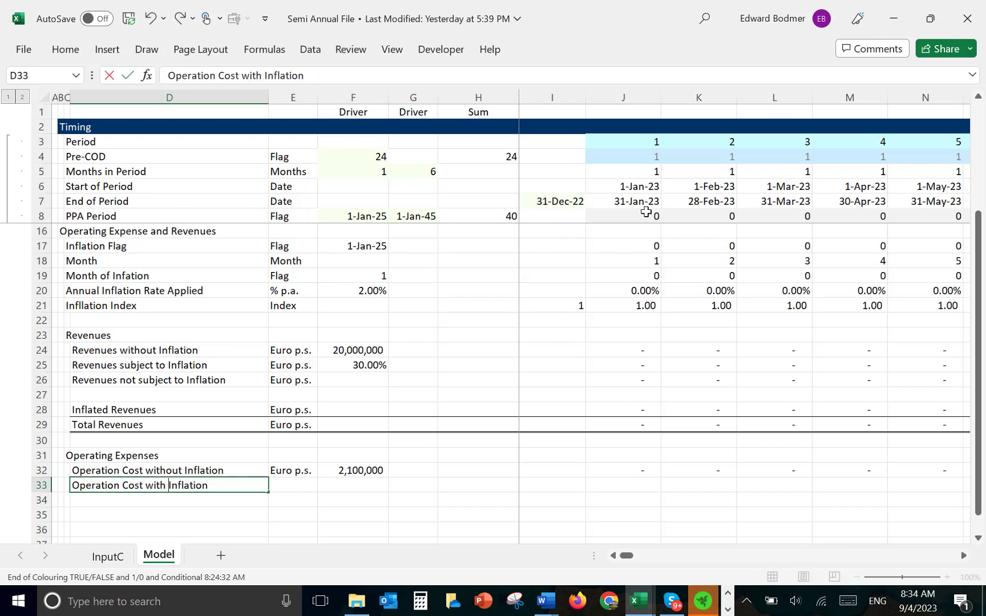
key(Return)
key(Up)
key(Right)
key(ctrl+d)
Calculate the operation cost with inflation in J33 as =J32*J21 and fill it across all periods.
key(Right)
key(Right)
key(Right)
key(Right)
key(Right)
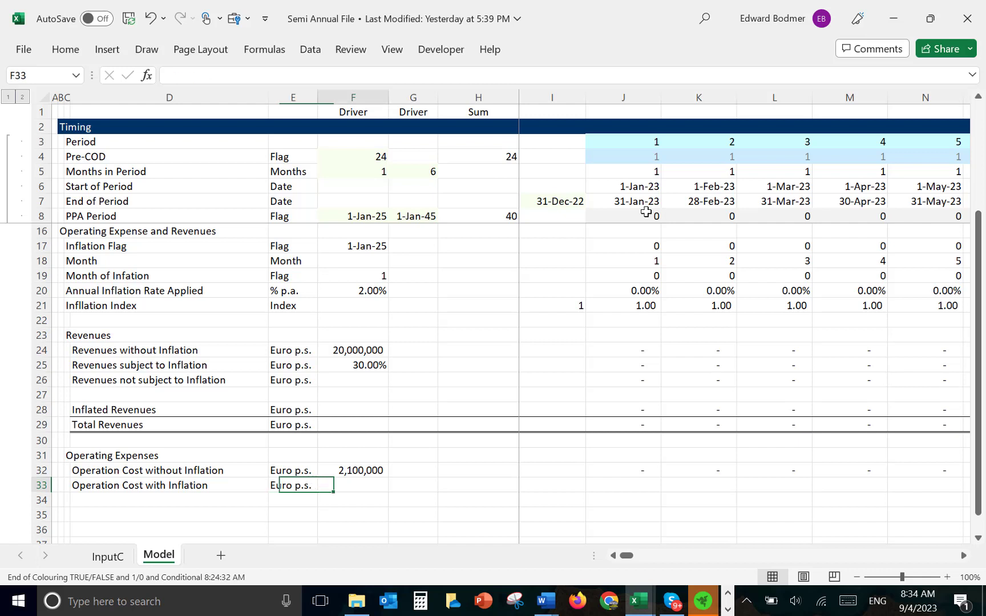
text(=)
key(Up)
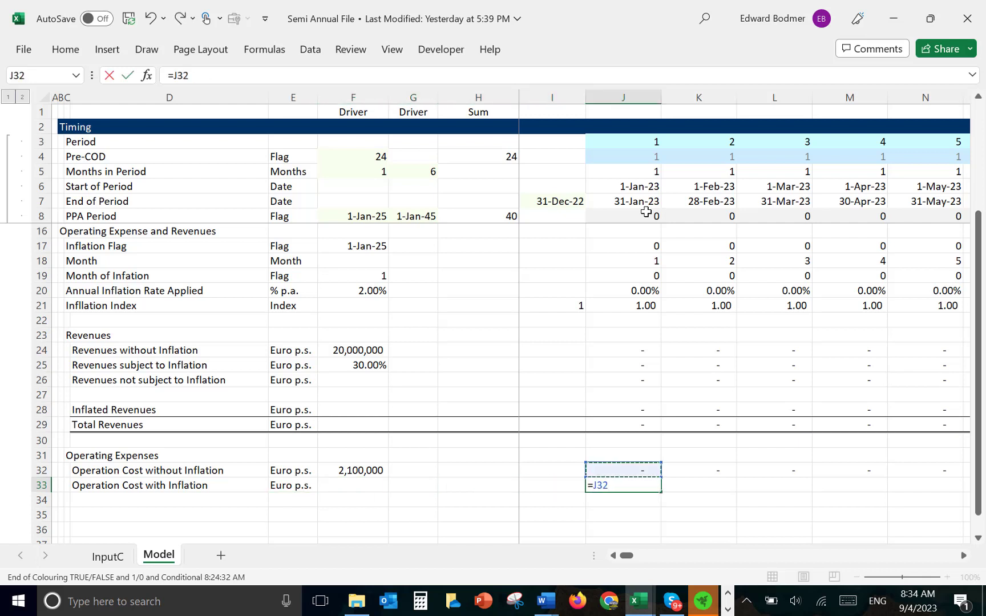
text(*)
key(Up)
key(Up)
key(Up)
key(Up)
key(Up)
key(Up)
key(Up)
key(Up)
key(Up)
key(Up)
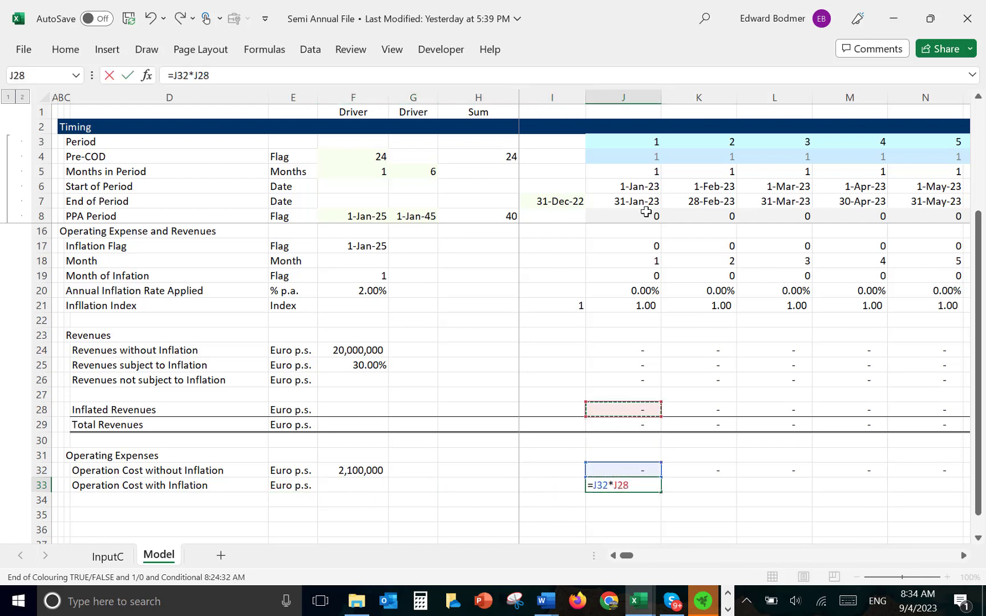
key(Up)
key(Up)
key(Return)
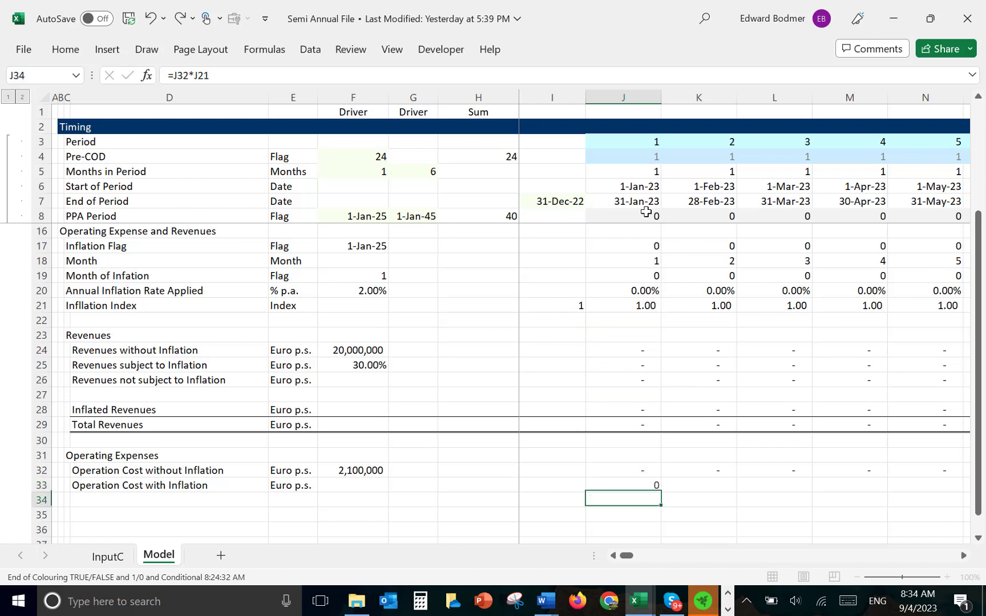
key(Up)
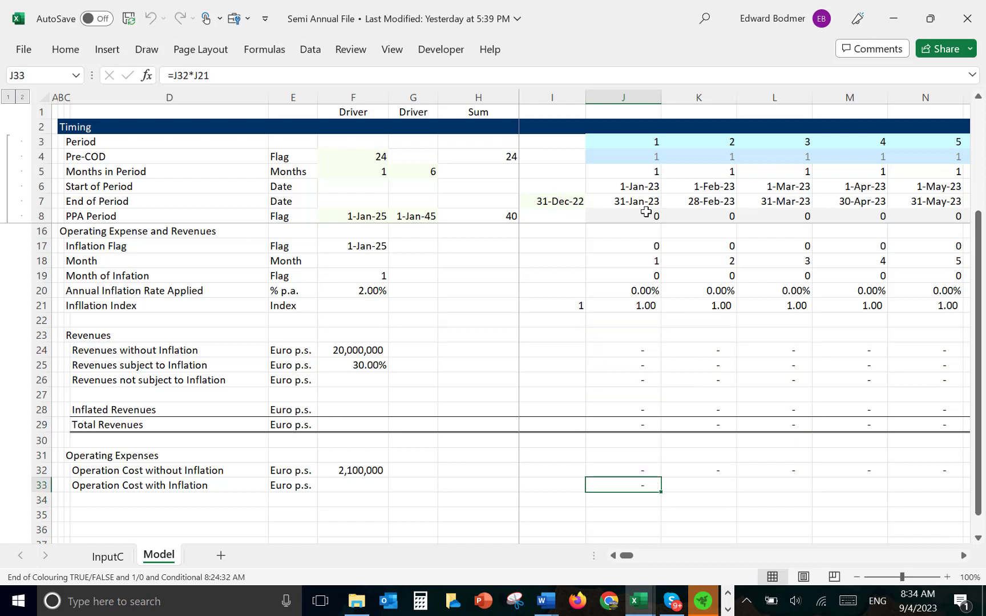
key(ctrl+shift+Right)
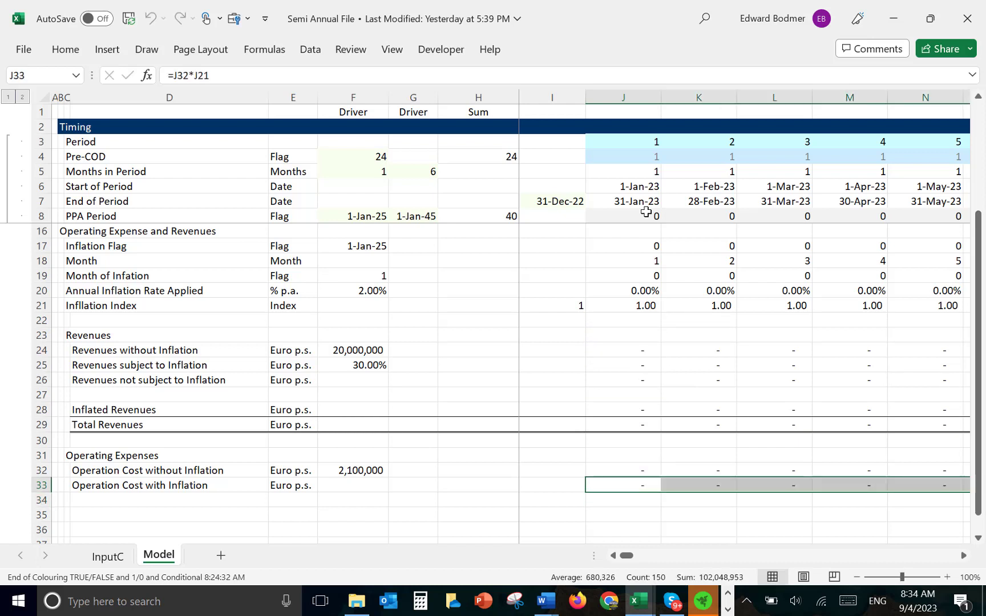
Add row sums over all periods in H33 and H32 for the two operation cost rows.
key(Left)
key(Left)
key(Left)
key(Right)
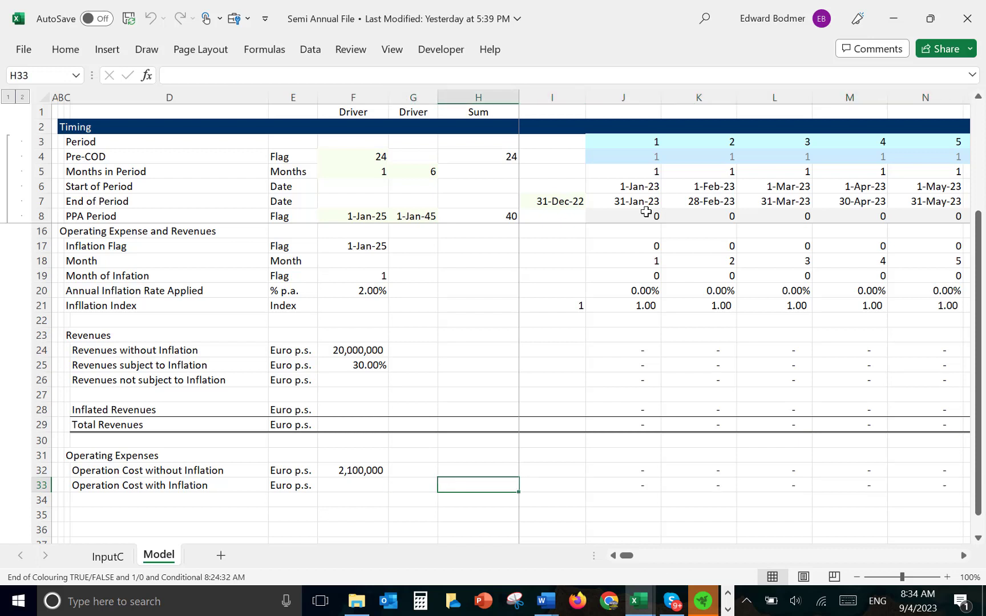
key(ctrl+shift+s)
key(Up)
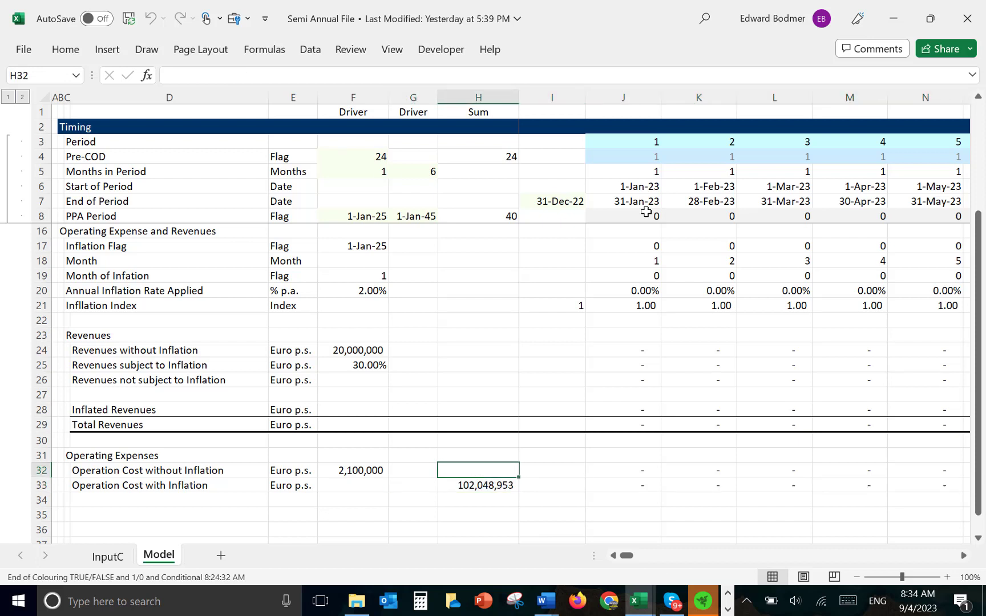
key(ctrl+shift+s)
Add row sums over all periods in H29 for Total Revenues and H28 for Inflated Revenues.
key(Up)
key(Up)
key(Up)
key(ctrl+shift+s)
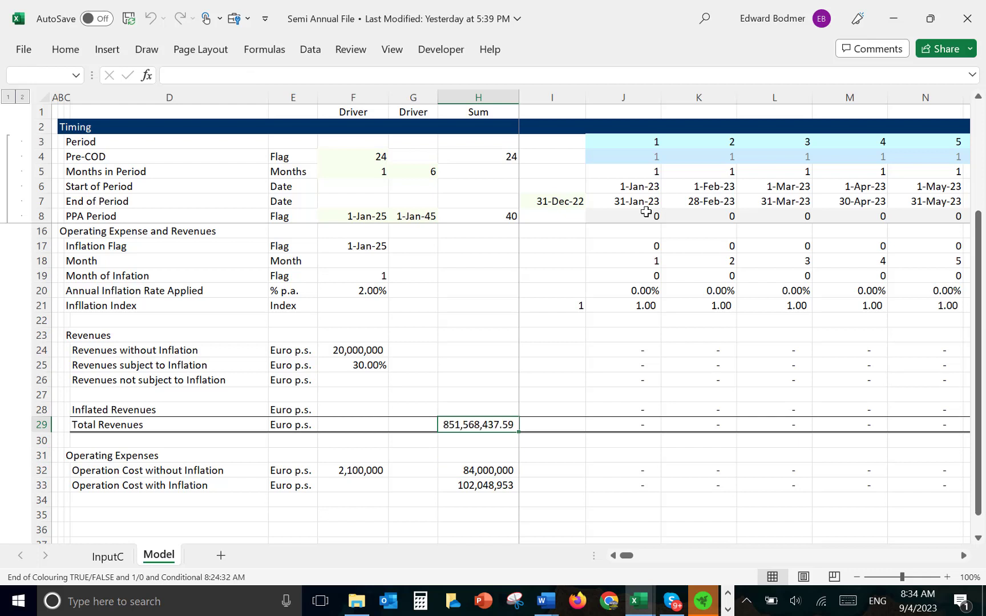
key(Up)
key(Up)
key(Down)
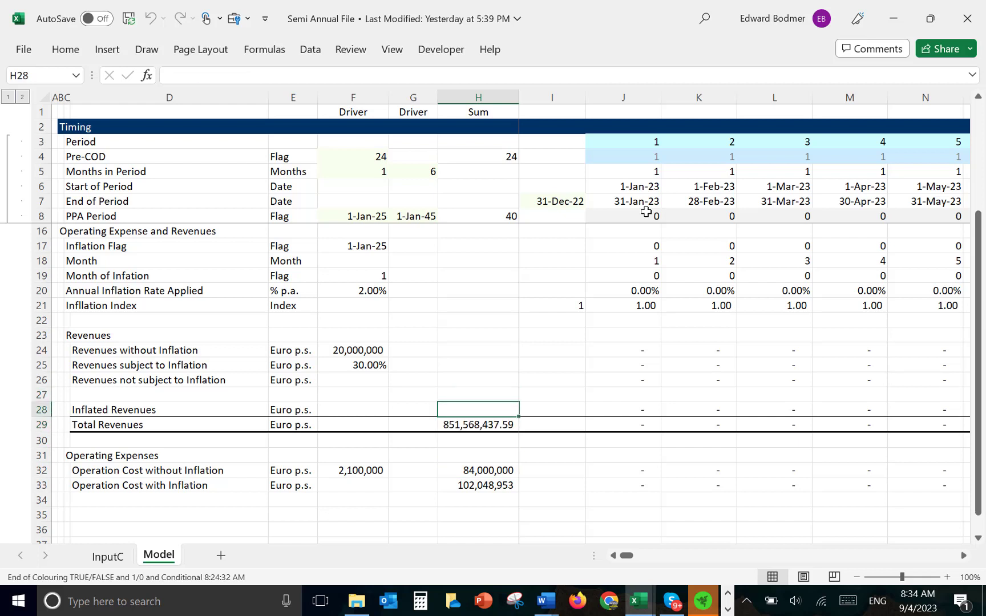
key(ctrl+shift+s)
Add row sums over all periods in H26, H25 and H24 for the remaining revenue rows.
key(Up)
key(Up)
key(Up)
key(Down)
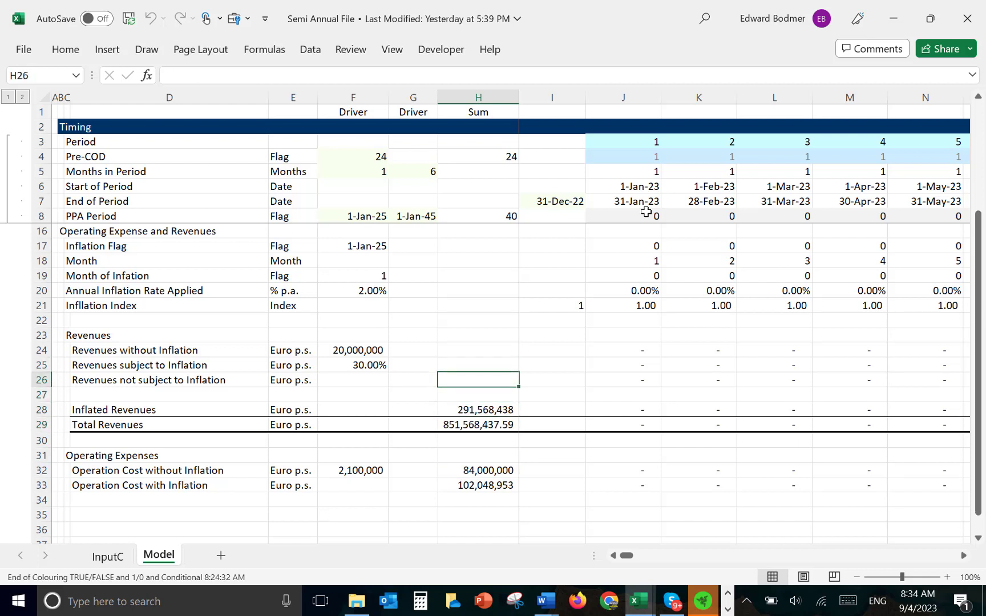
key(ctrl+shift+s)
key(Up)
key(Up)
key(Down)
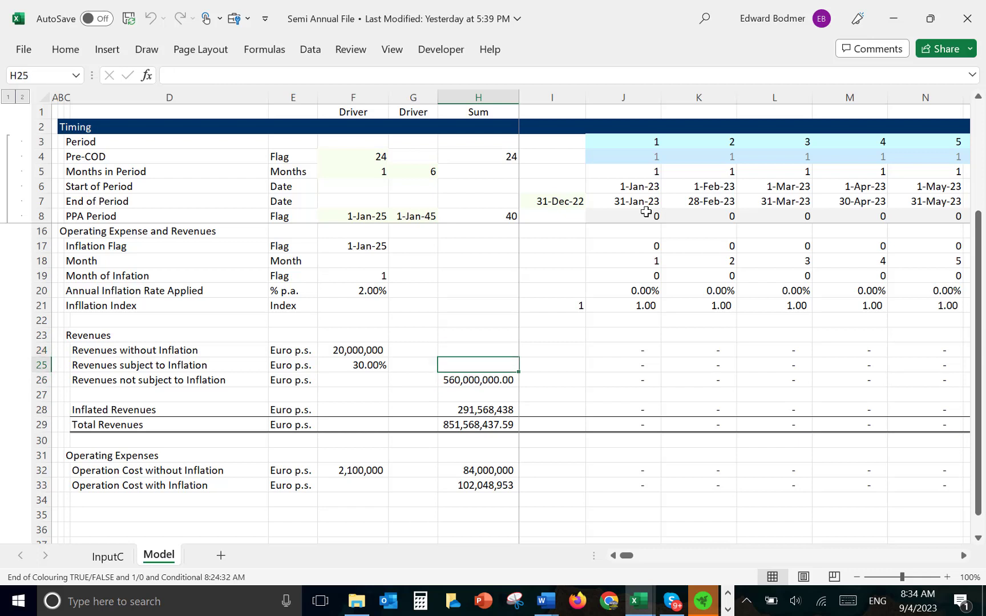
key(ctrl+shift+s)
key(Up)
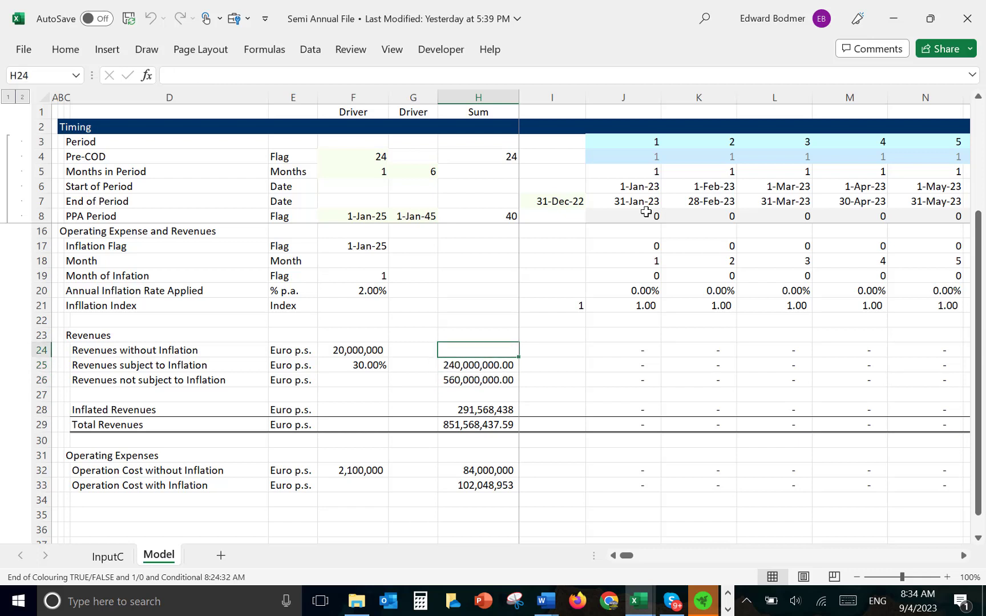
key(ctrl+shift+s)
Format the Total Revenues row from H29 through the last period with thousands separators and no decimals.
key(Down)
key(Down)
key(Down)
key(Down)
key(Down)
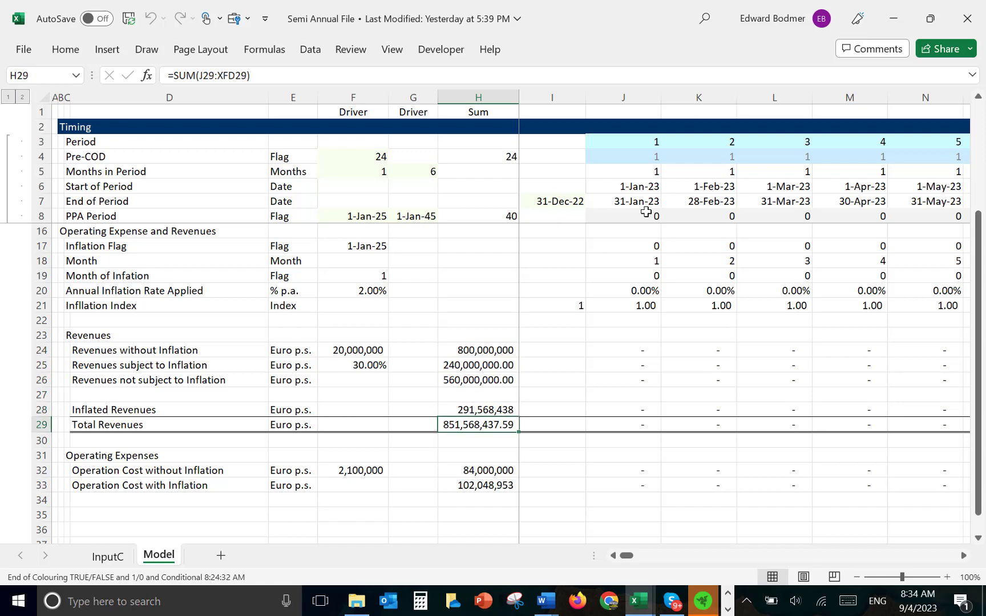
key(shift+Right)
key(shift+Right)
key(ctrl+shift+Right)
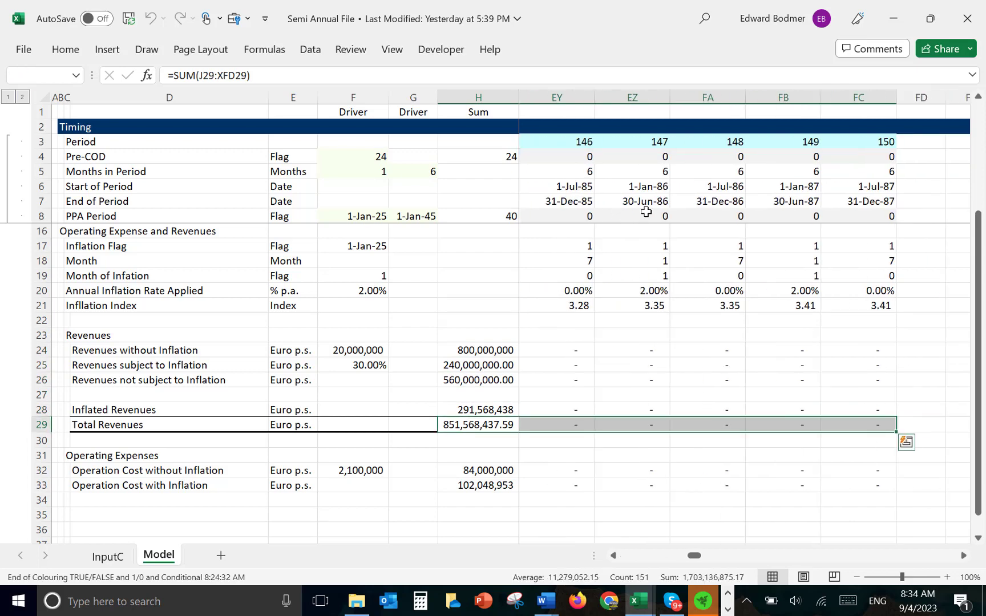
key(ctrl+shift+Left)
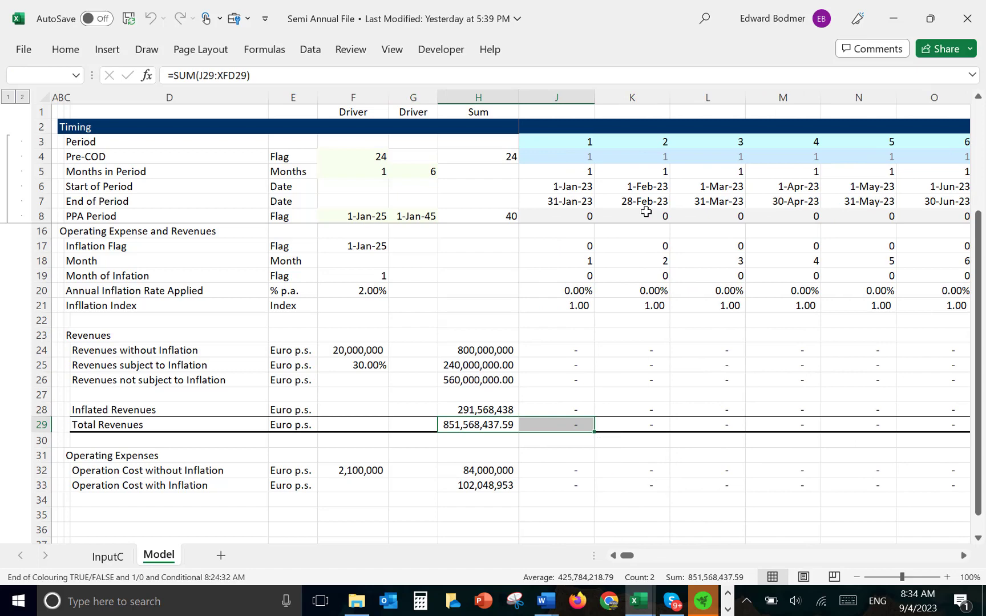
key(ctrl+shift+Right)
key(ctrl+shift+1)
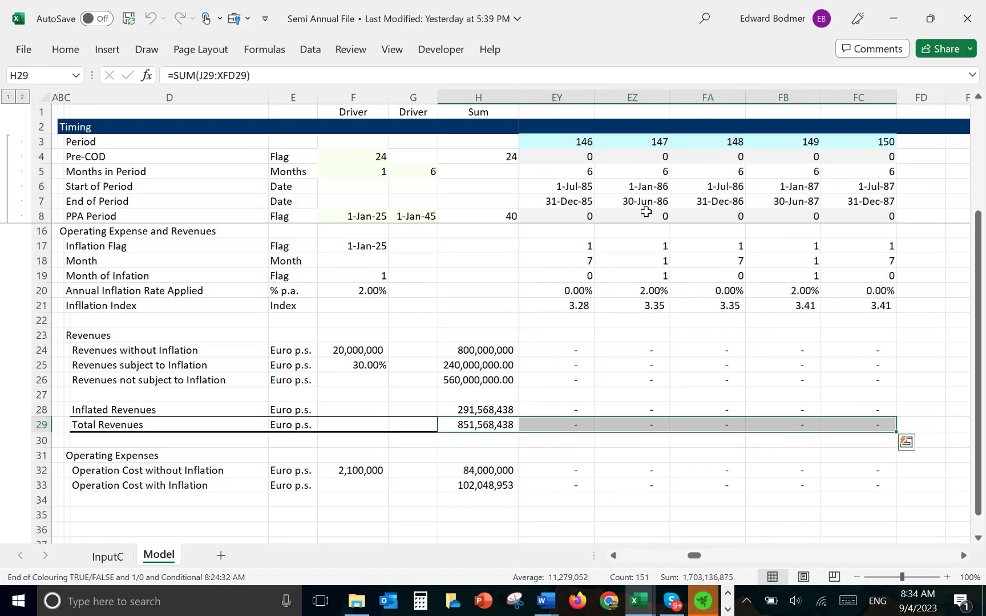
Examine the sums in column H for the revenue and operation cost rows.
key(Left)
key(Up)
key(Down)
key(Down)
key(Down)
key(Down)
key(Right)
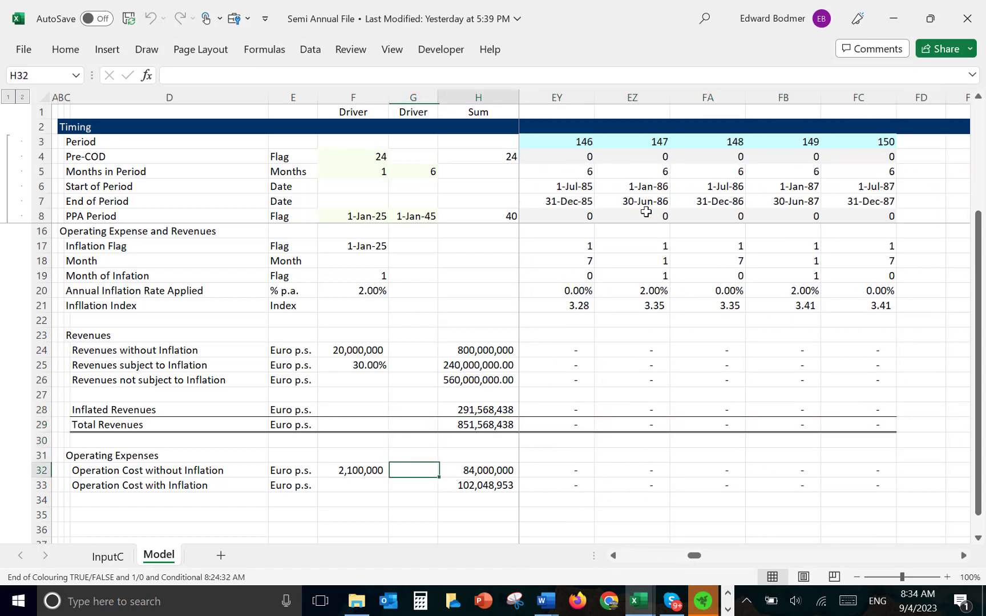
key(Up)
key(Up)
key(Up)
key(Up)
key(Down)
key(Down)
key(Down)
key(Down)
key(Down)
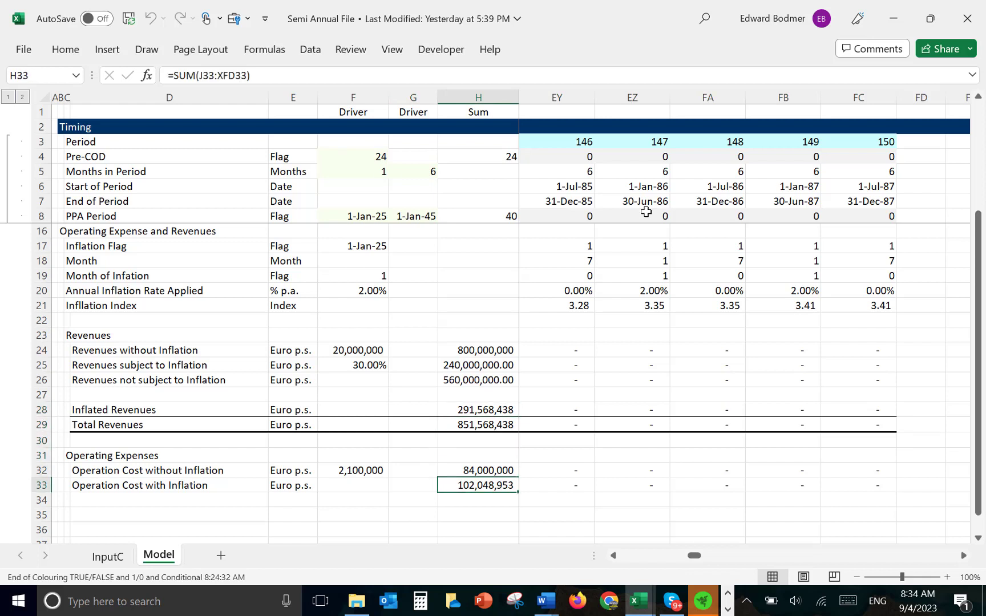
Enter the section heading "Free Cash Flow and Project IRR" in B35, below the operating expenses.
key(Right)
key(Right)
key(Left)
key(Left)
key(Down)
key(Down)
key(Left)
key(Left)
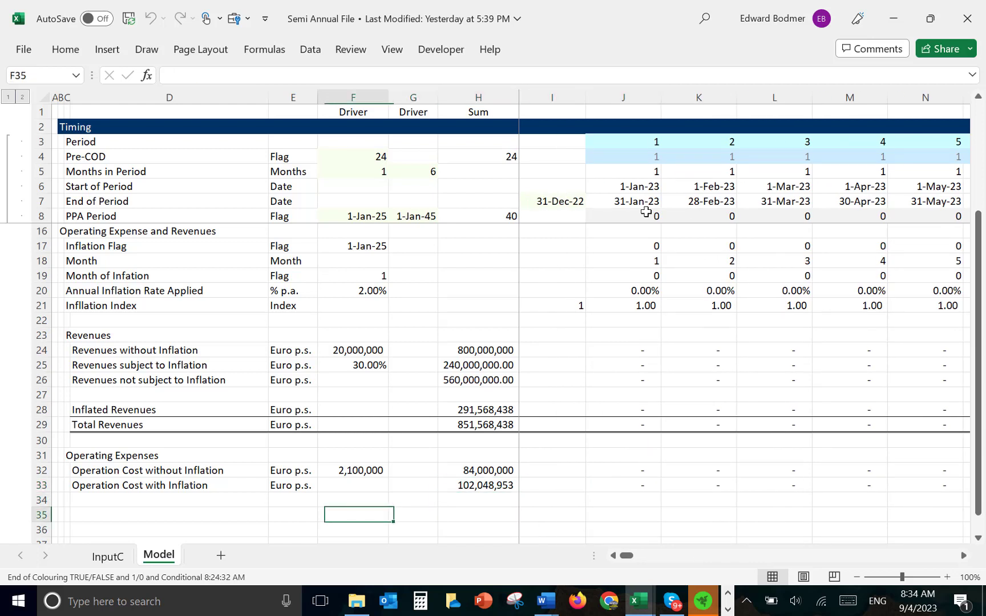
key(Left)
key(Left)
key(Left)
key(Up)
key(Up)
key(Up)
key(Up)
key(Up)
key(Up)
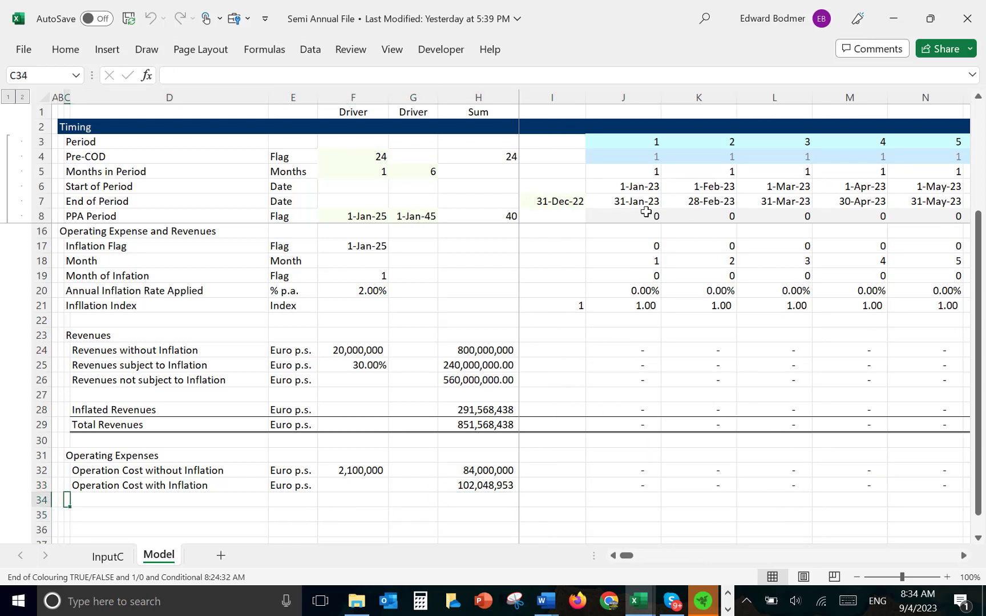
key(Down)
key(Down)
key(Down)
key(Down)
key(Down)
key(Down)
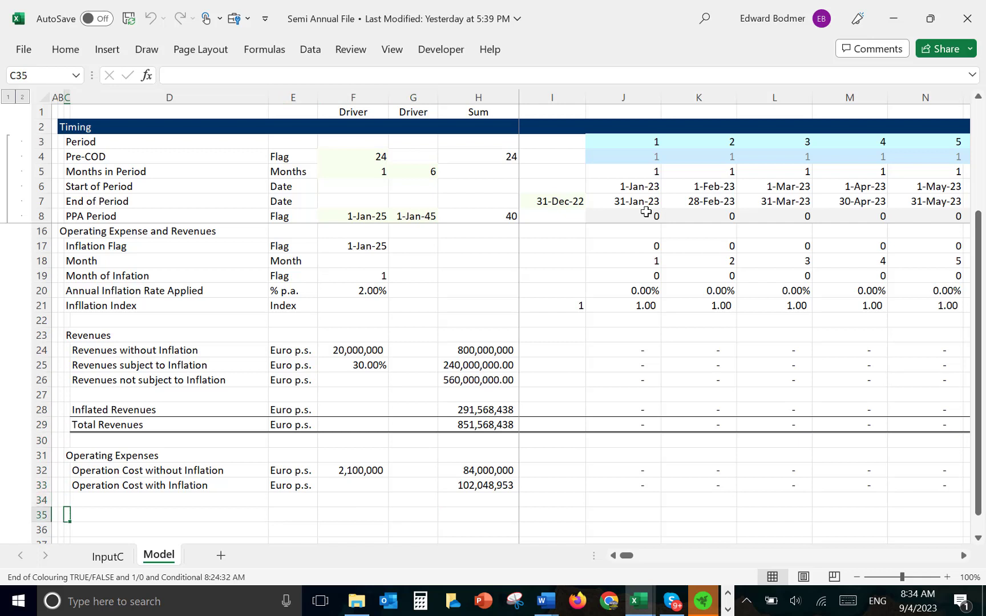
key(Left)
text(F)
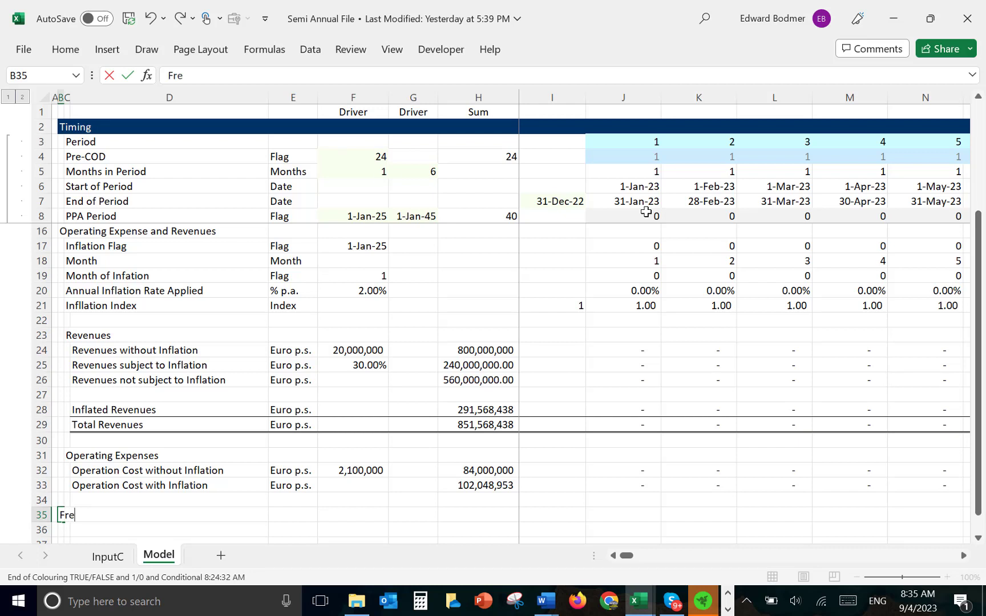
text(ree Cash Flow and Pro)
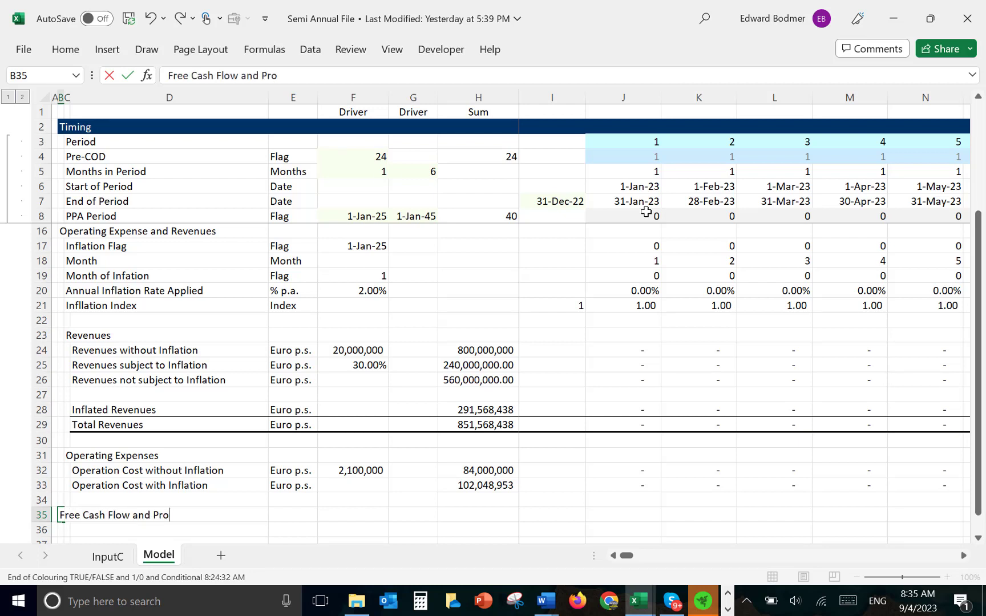
text(ject IRR)
key(Return)
key(Up)
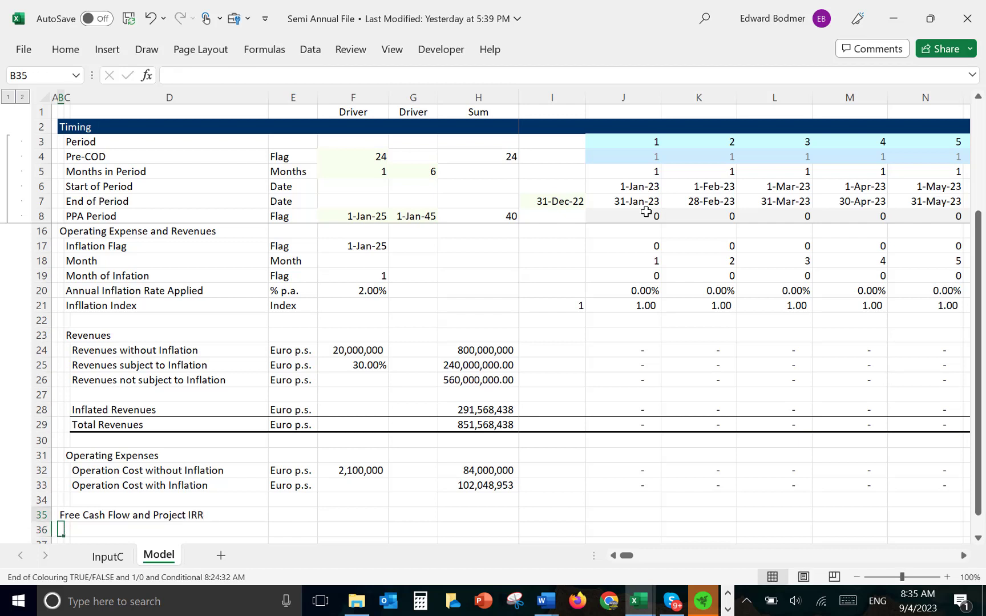
key(Right)
key(Right)
key(Right)
key(Up)
key(Up)
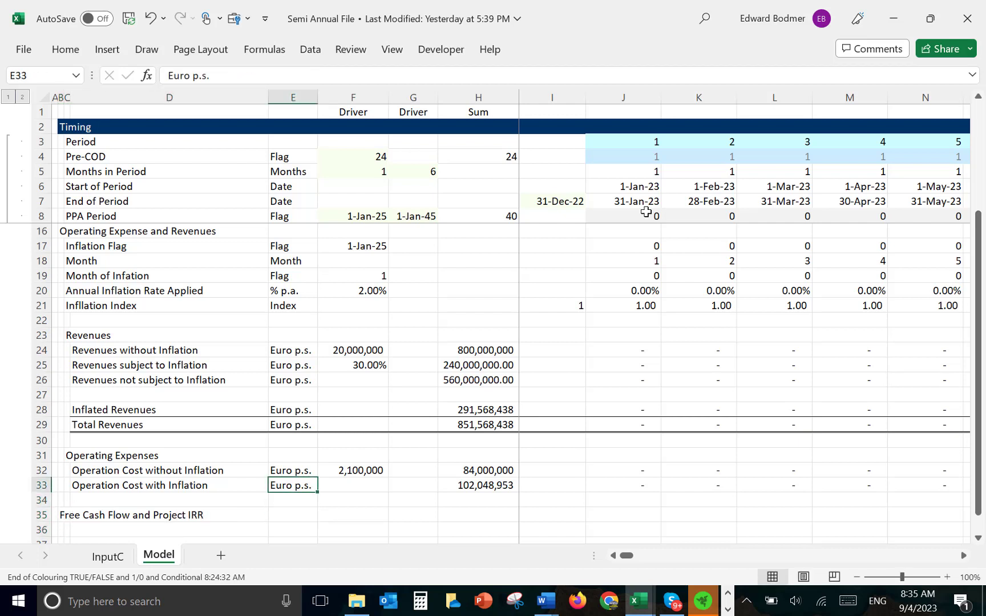
key(ctrl+c)
key(Down)
key(Down)
key(ctrl+v)
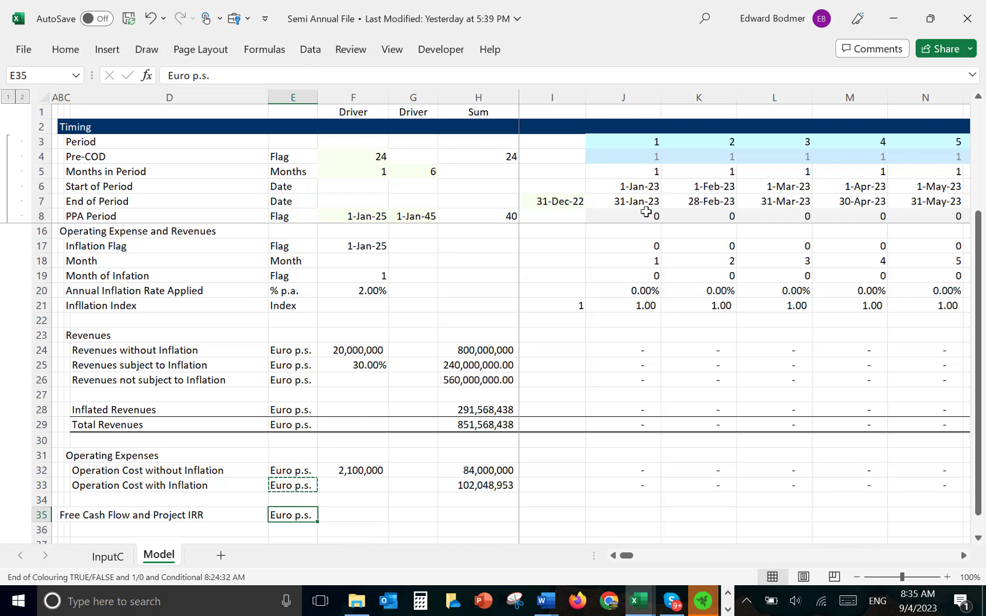
key(Escape)
key(Delete)
key(Down)
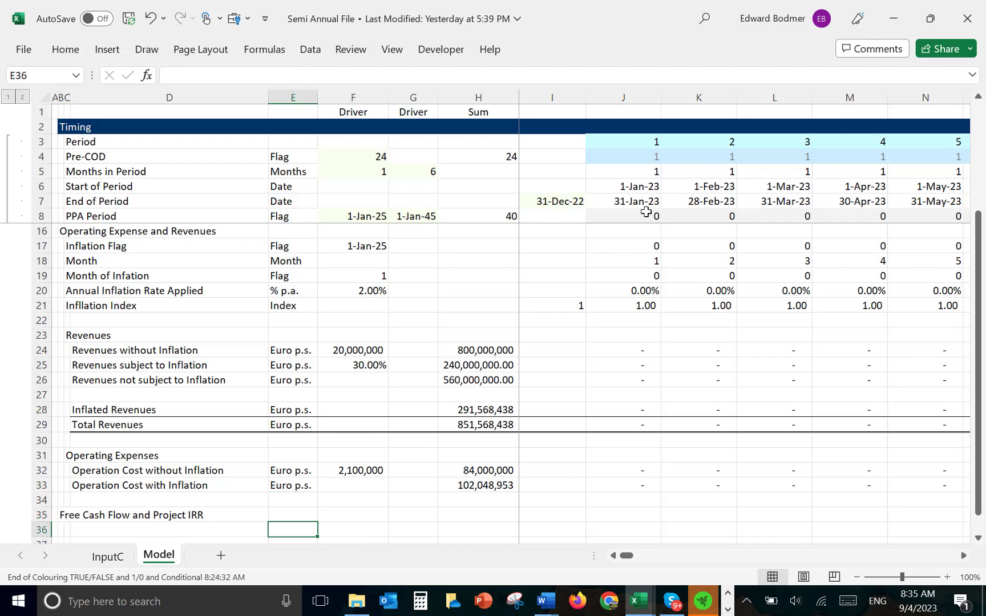
Copy the unit "Euro p.s." from the Operation Cost with Inflation row into E36.
key(Up)
key(Up)
key(Up)
key(ctrl+c)
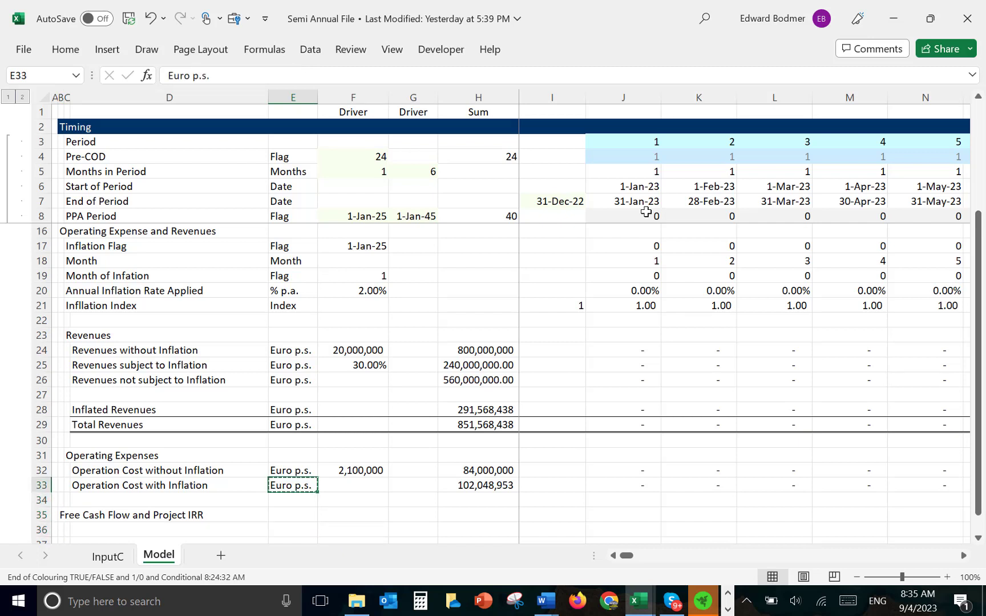
key(Down)
key(Down)
key(Down)
key(ctrl+v)
key(Left)
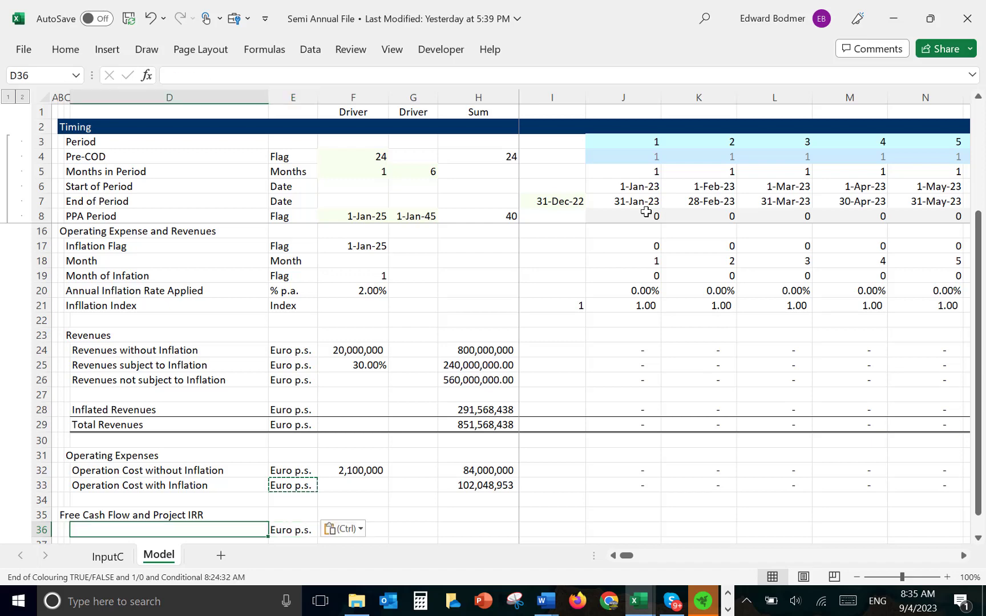
Label the first free cash flow row "EBTIDA" in D36.
key(Down)
key(Down)
key(Up)
key(Up)
key(Left)
key(Left)
key(Right)
key(Right)
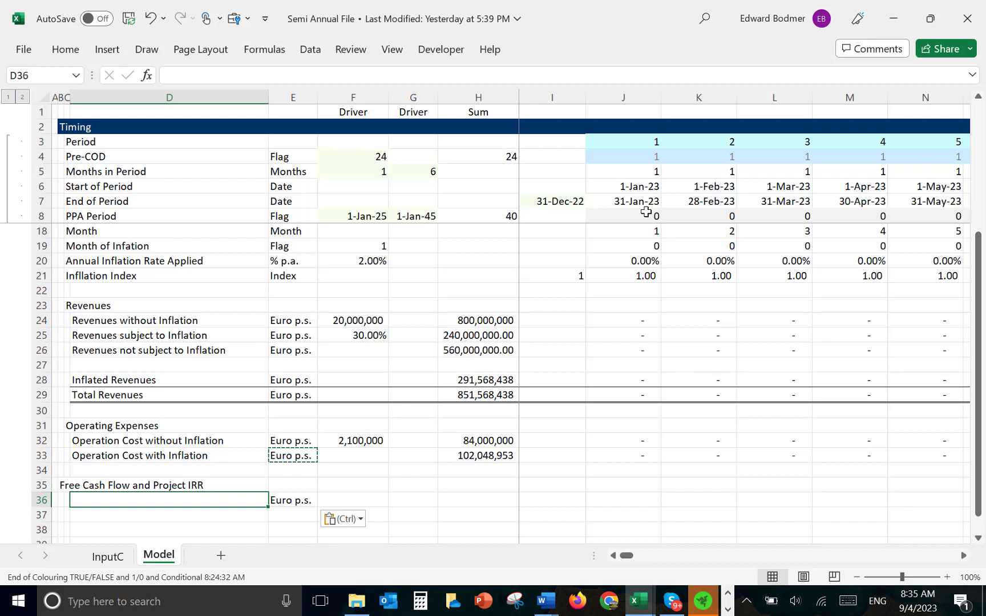
text(EBT)
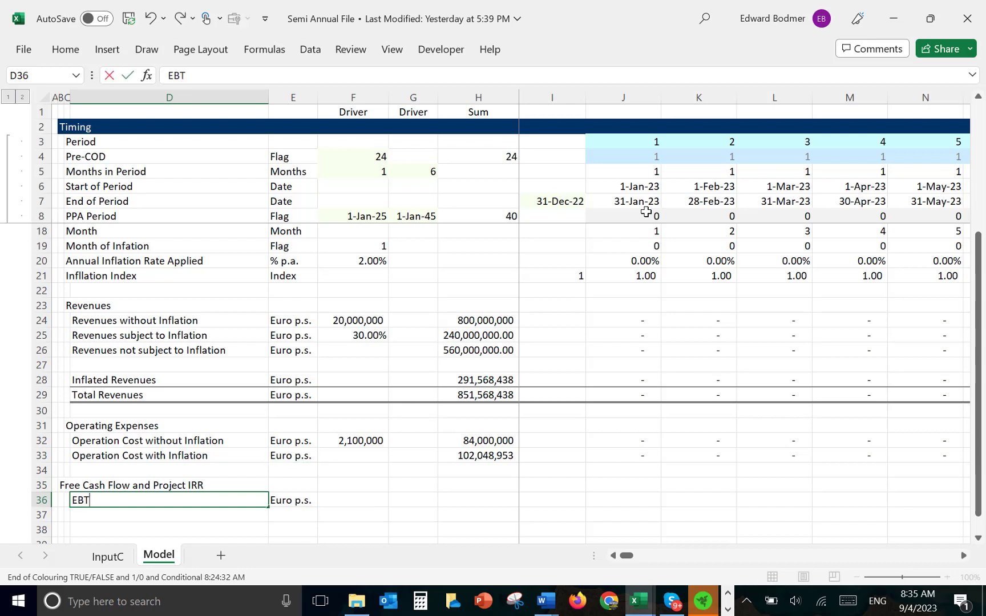
text(IDD)
key(BackSpace)
text(A)
key(Return)
Label row 37 "Less: Cap Exp" in D37 and fill the unit "Euro p.s." down into E37.
text(Less)
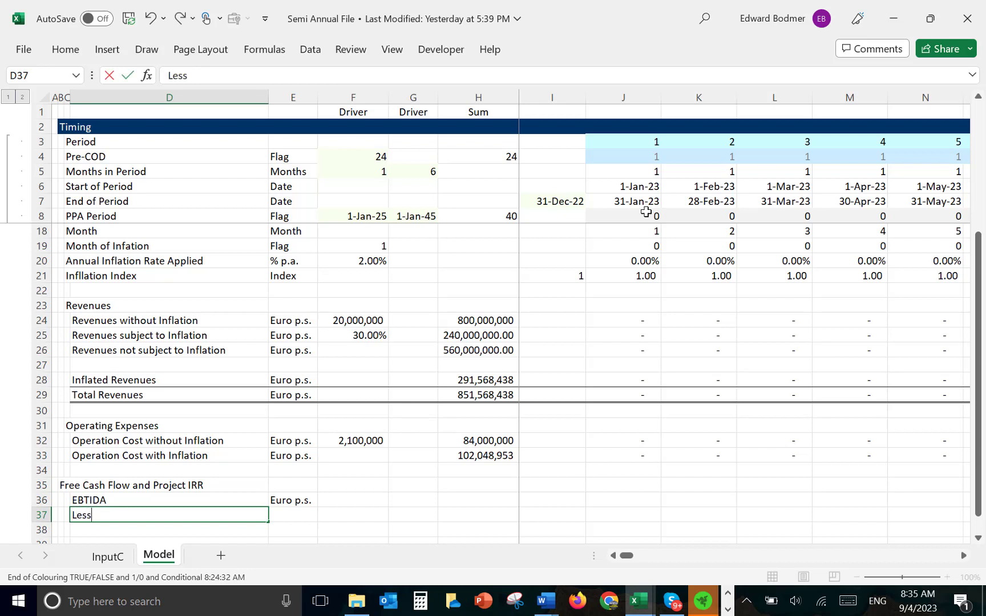
text(: Cap Expe)
key(Tab)
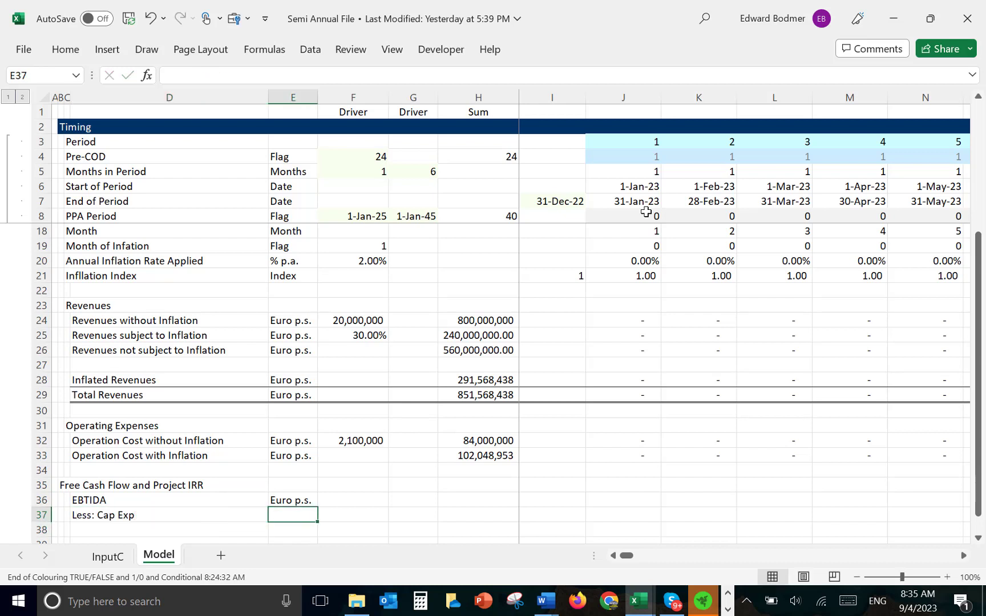
key(ctrl+d)
Label row 38 "FCFF" in D38 and fill the unit "Euro p.s." down into E38.
key(Down)
key(Down)
key(Down)
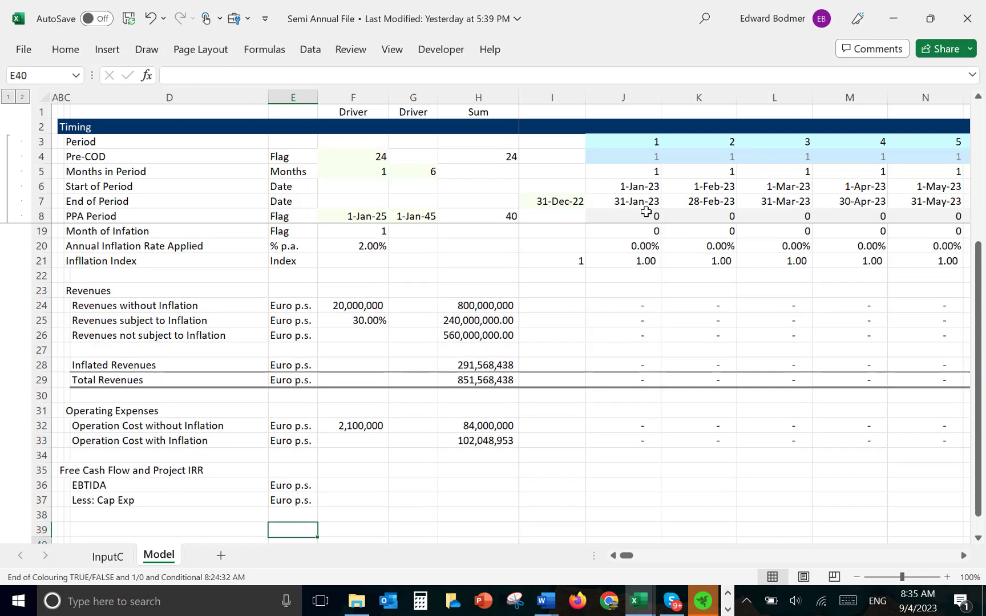
key(Up)
key(Left)
key(Up)
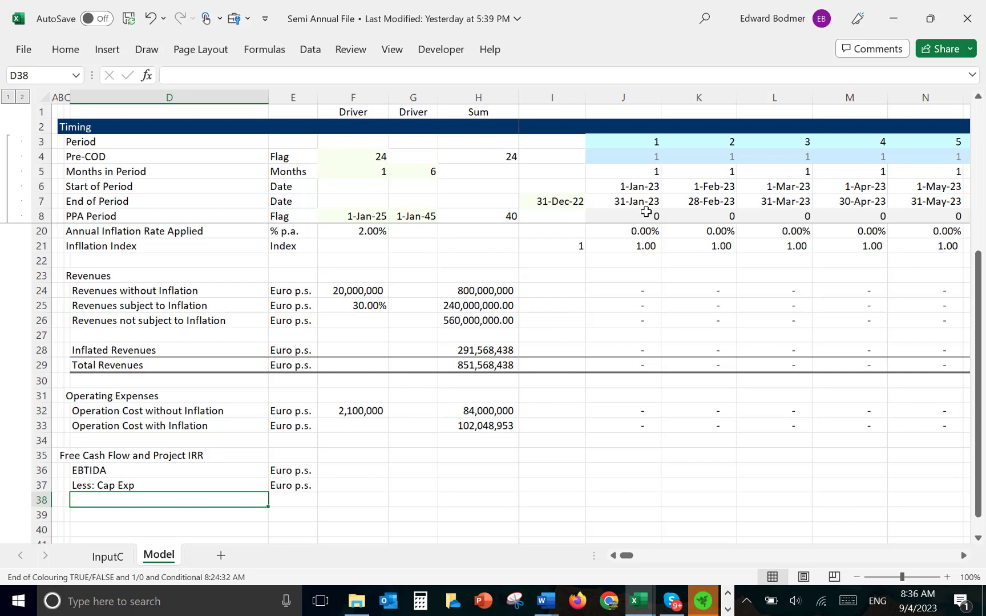
text(FCFF)
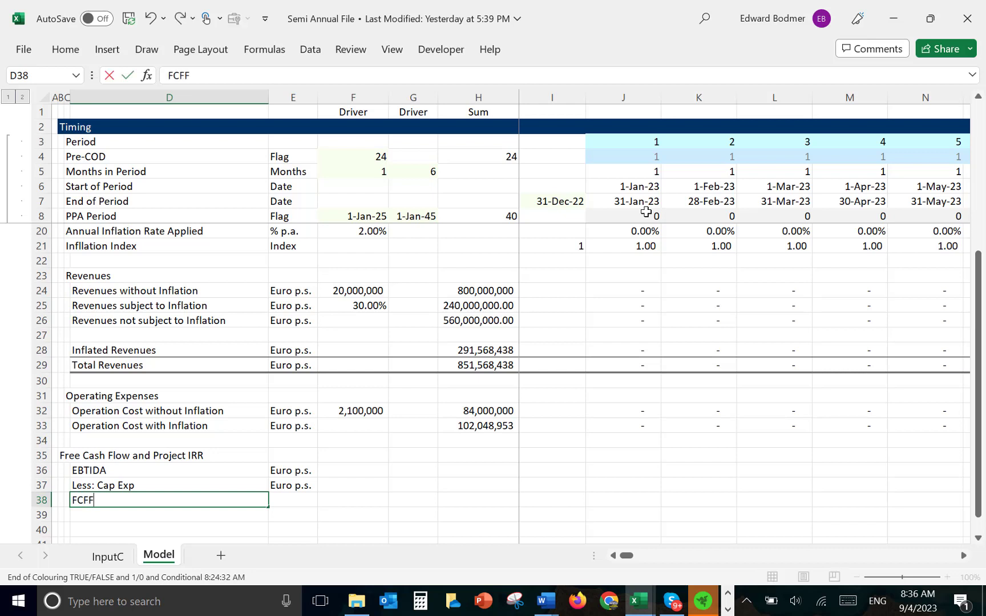
key(Return)
key(Up)
key(Right)
key(Right)
key(Right)
key(Right)
key(Right)
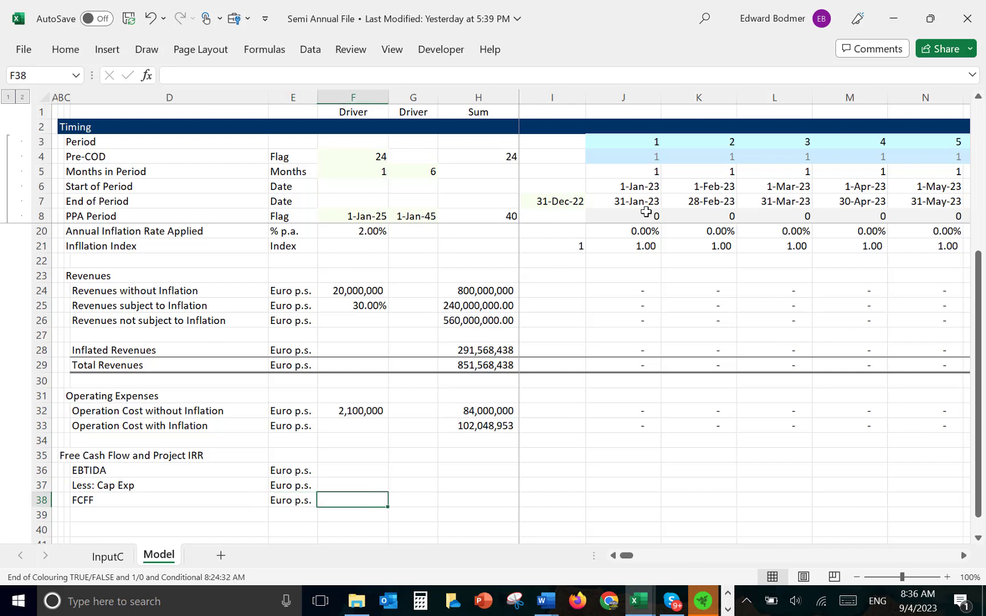
Calculate EBTIDA for the first period in J36 as Total Revenues minus Operation Cost with Inflation, =J29-J33.
key(Up)
key(Up)
key(Right)
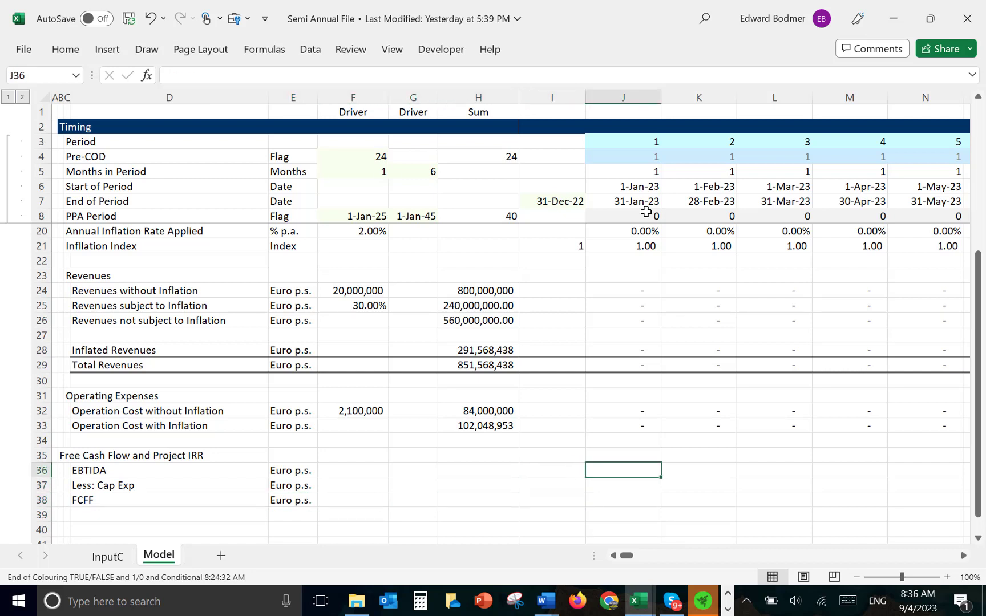
text(=)
key(Up)
key(Up)
key(Up)
key(Up)
key(Up)
key(Up)
key(Up)
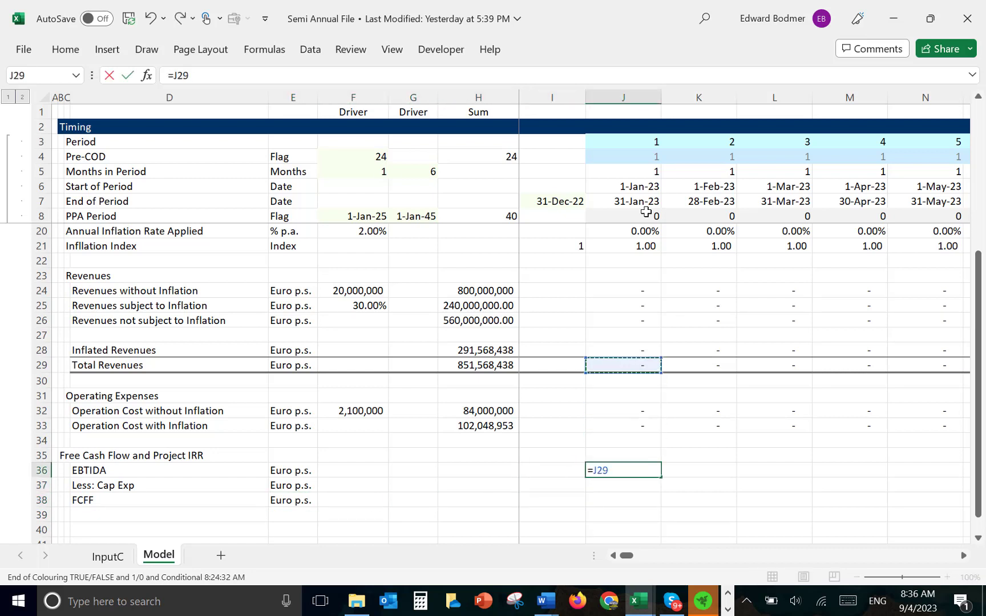
text(-)
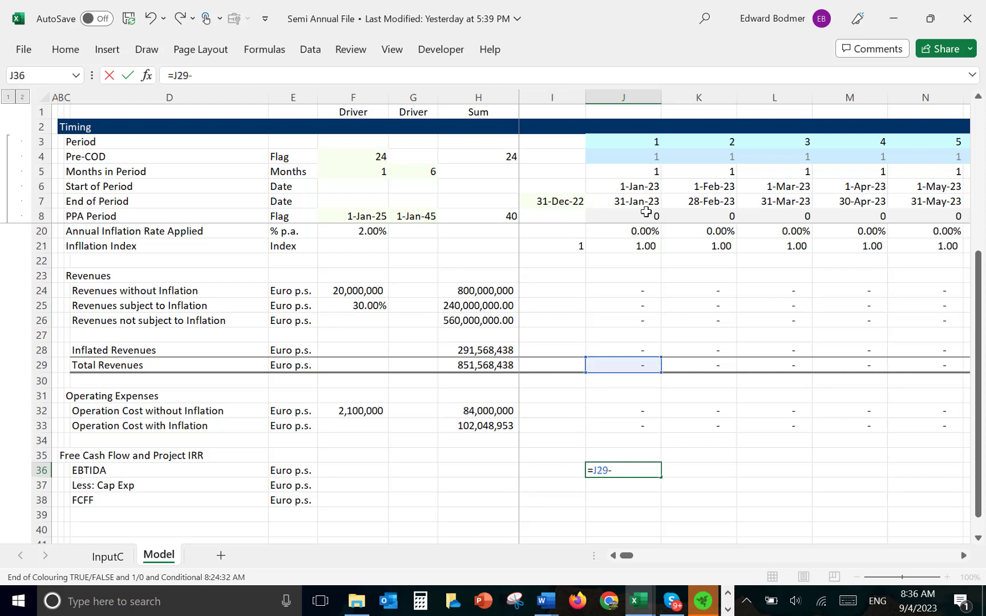
key(Up)
key(Up)
key(Up)
key(Return)
Apply the total-row borders to the Operation Cost with Inflation row from D33 through the last period.
key(Up)
key(Up)
key(Up)
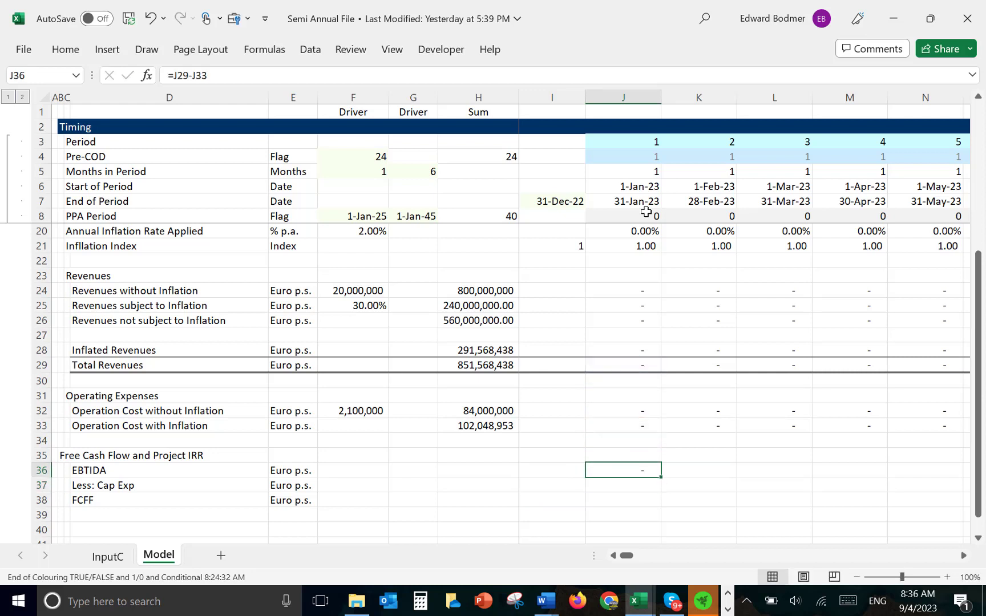
key(Left)
key(Up)
key(Left)
key(Left)
key(Left)
key(Left)
key(Left)
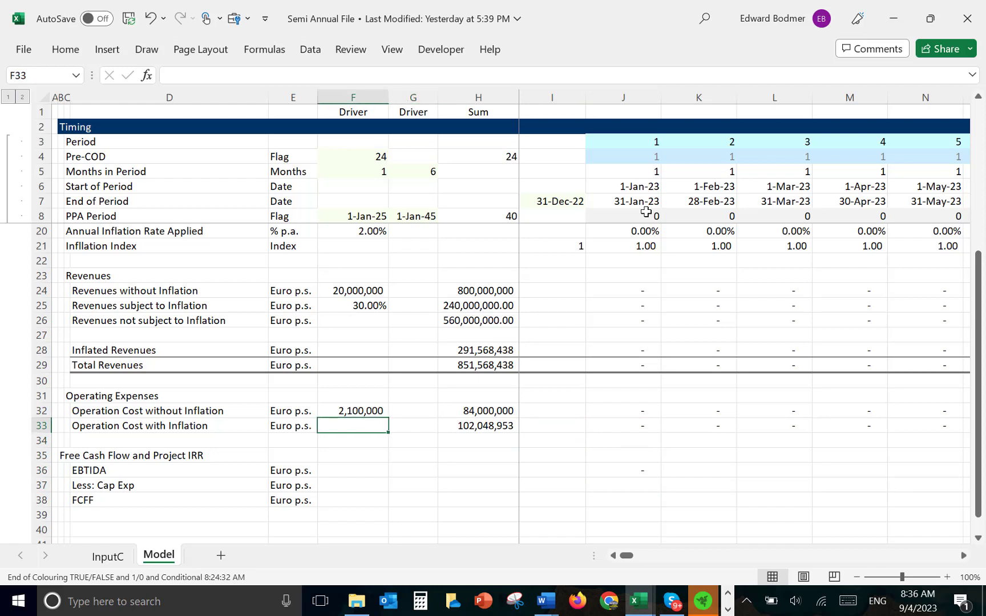
key(ctrl+shift+Right)
key(ctrl+shift+Right)
key(ctrl+shift+Right)
key(ctrl+shift+Right)
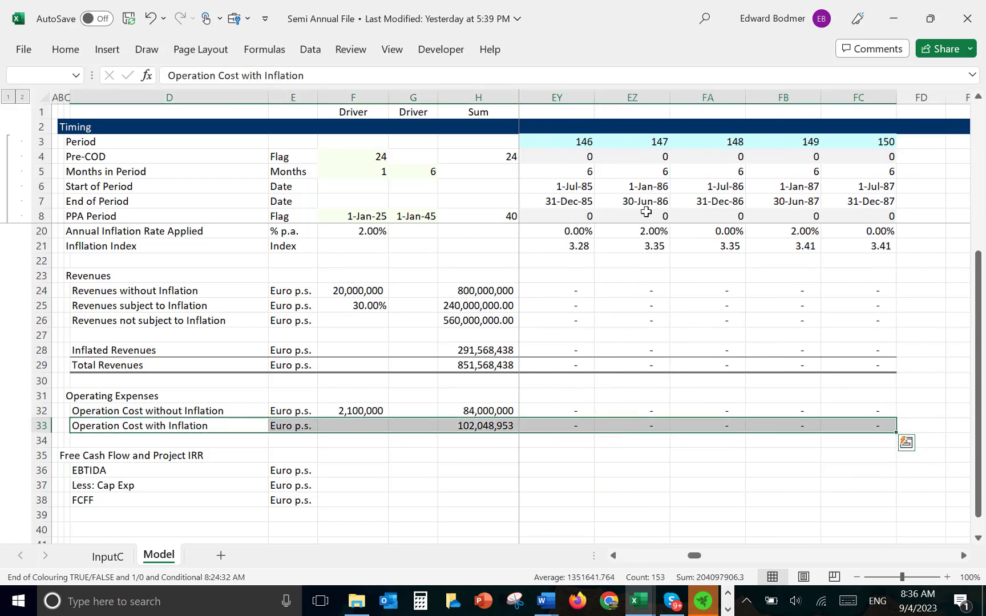
key(ctrl+shift+t)
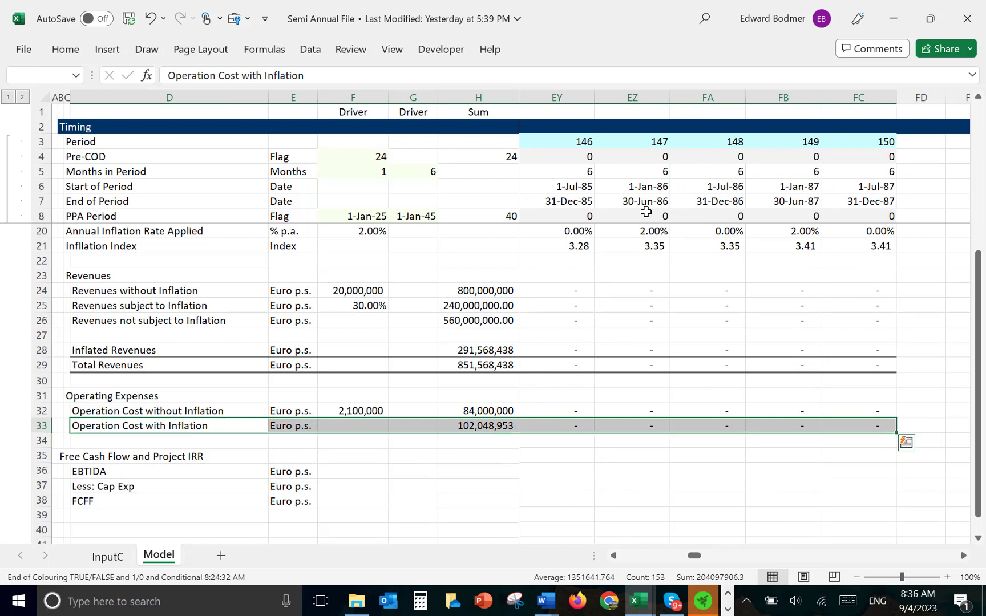
Link the first-period Less: Cap Exp cell J37 to Total Construction Expenditure with =J14.
key(Down)
key(Down)
key(Down)
key(Right)
key(Right)
key(Right)
key(Right)
key(Right)
key(Right)
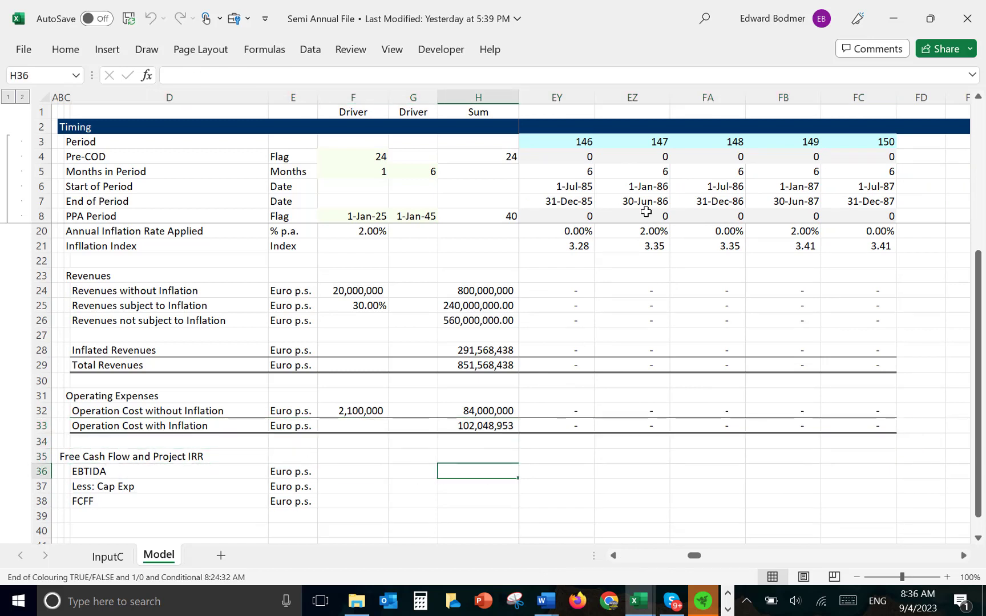
key(Left)
key(Down)
key(Right)
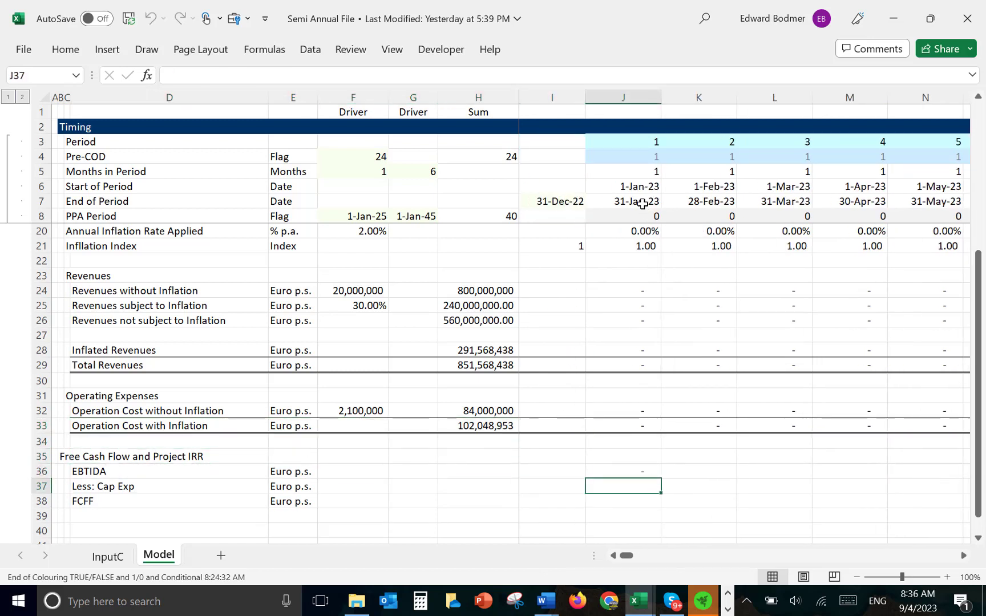
text(=)
key(Up)
key(Up)
key(Up)
key(Up)
key(Up)
key(Up)
key(Up)
key(Up)
key(Up)
key(Up)
key(Up)
key(Up)
key(Up)
key(Up)
key(Up)
key(Up)
key(Up)
key(Up)
key(Up)
key(Up)
key(Up)
key(Up)
key(Up)
key(Up)
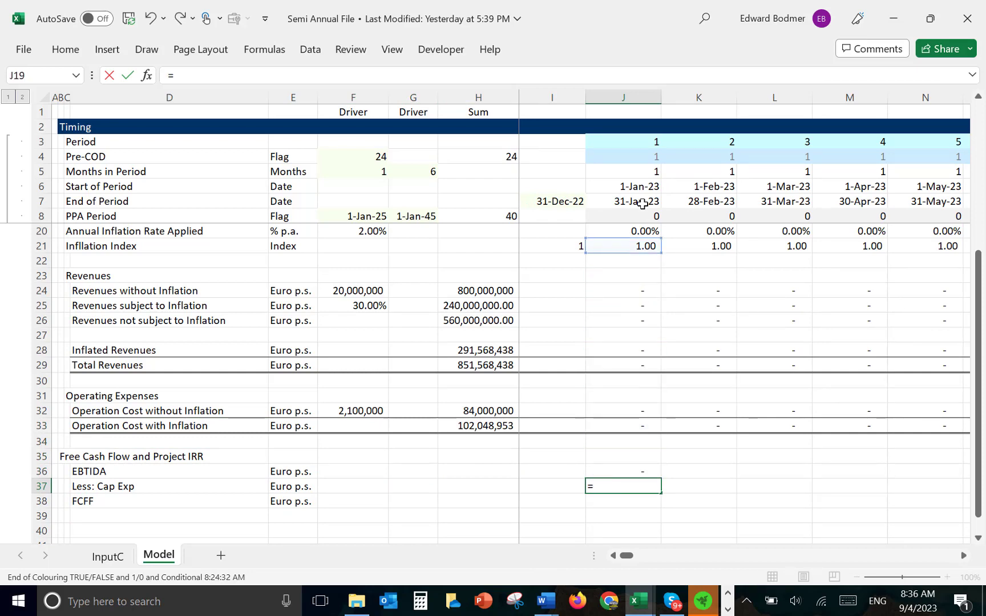
key(Down)
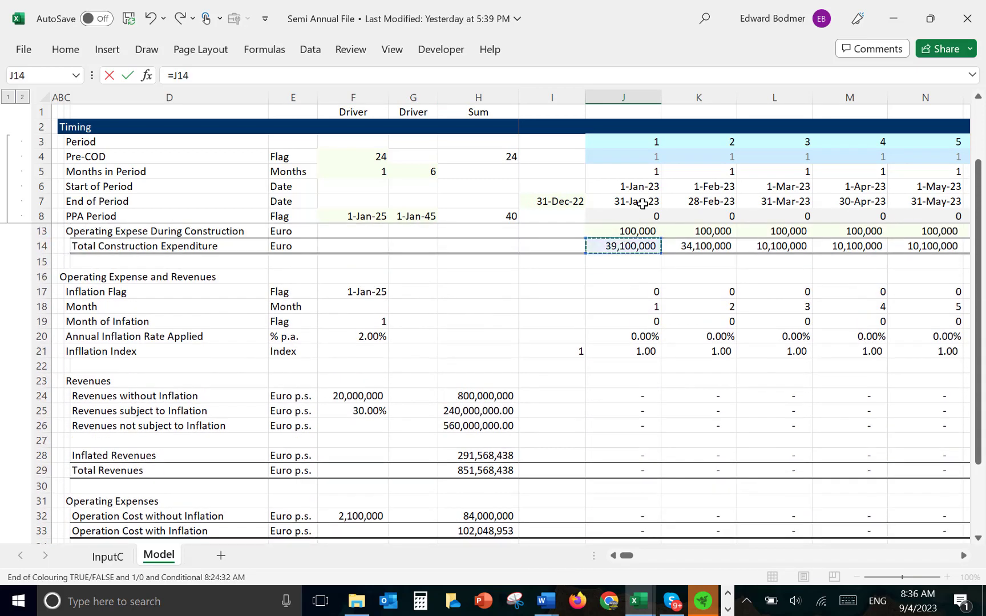
key(Return)
Calculate FCFF for the first period in J38 as EBTIDA minus Cap Exp, =J36-J37.
key(Down)
key(Up)
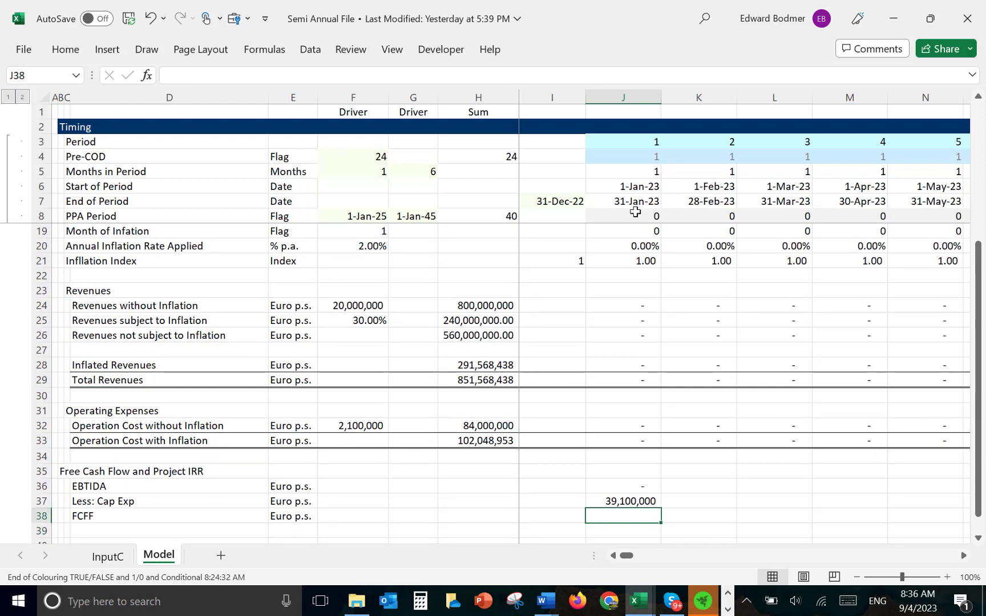
text(=)
key(Up)
key(Up)
text(-)
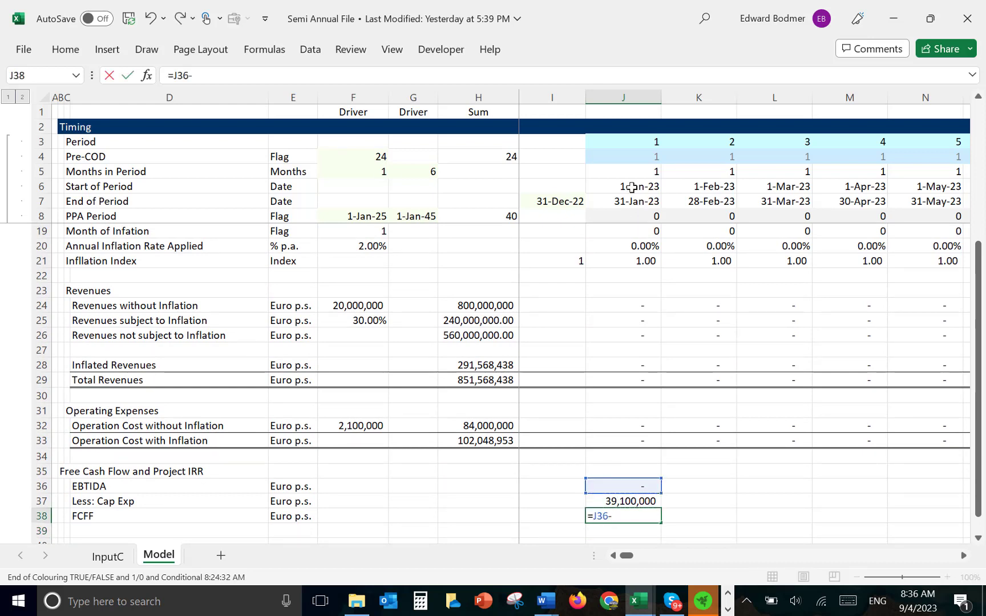
key(Up)
key(Return)
Fill the first-period EBTIDA, Less: Cap Exp and FCFF formulas in J36:J38 across to the last period.
key(Up)
key(Up)
key(Up)
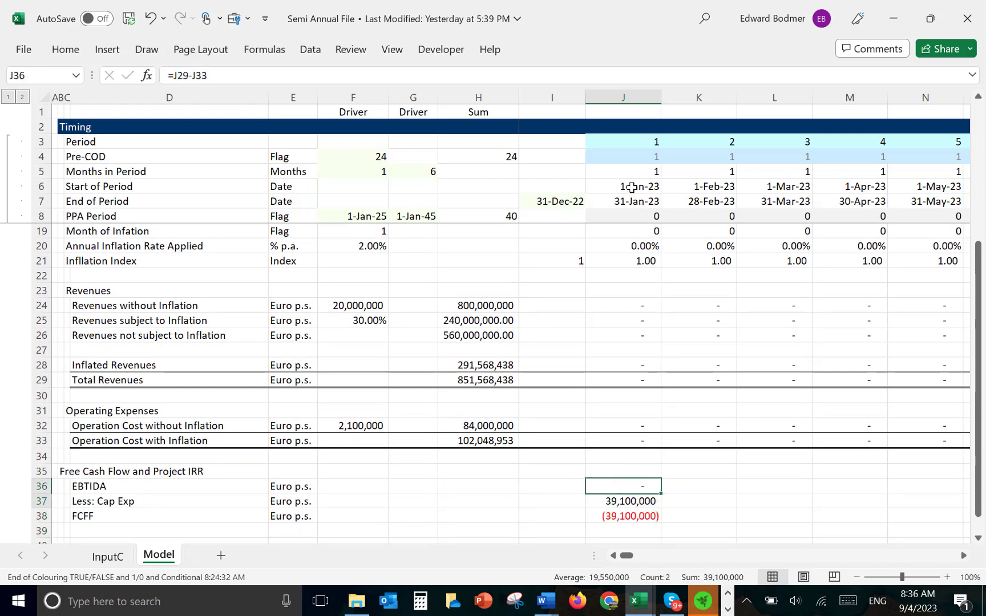
key(shift+Down)
key(shift+Down)
key(ctrl+shift+r)
key(Down)
key(Down)
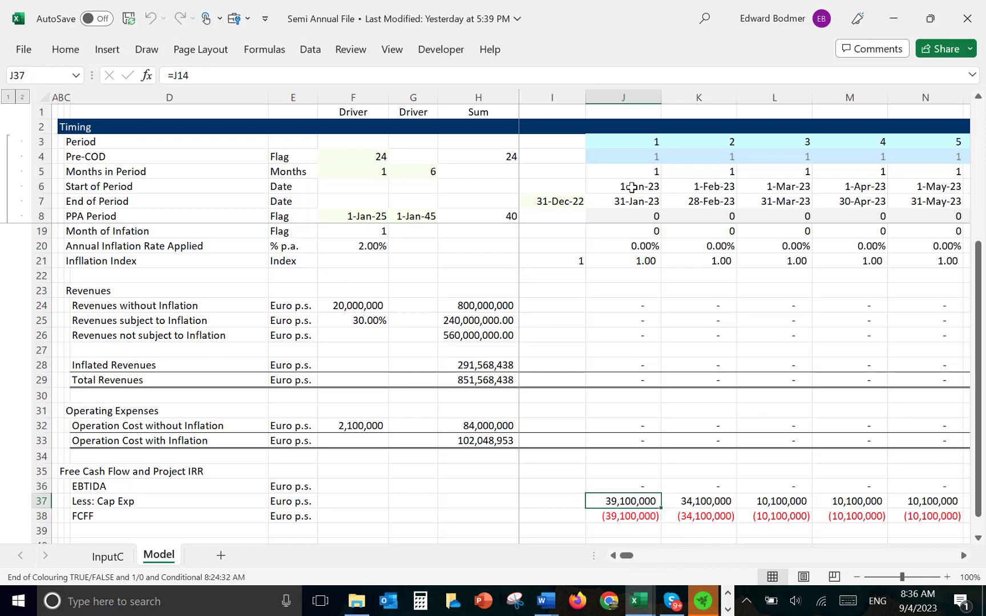
Apply the total-row borders to the FCFF row from D38 through the last period.
key(Left)
key(ctrl+Left)
key(ctrl+Left)
key(ctrl+Left)
key(Right)
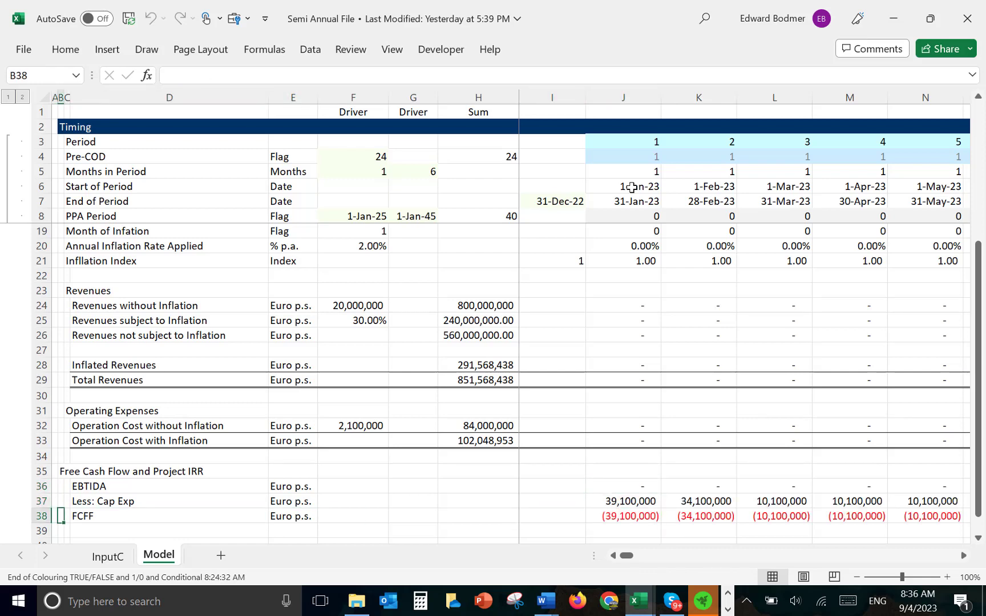
key(Right)
key(Right)
key(shift+Right)
key(ctrl+shift+Right)
key(ctrl+shift+Right)
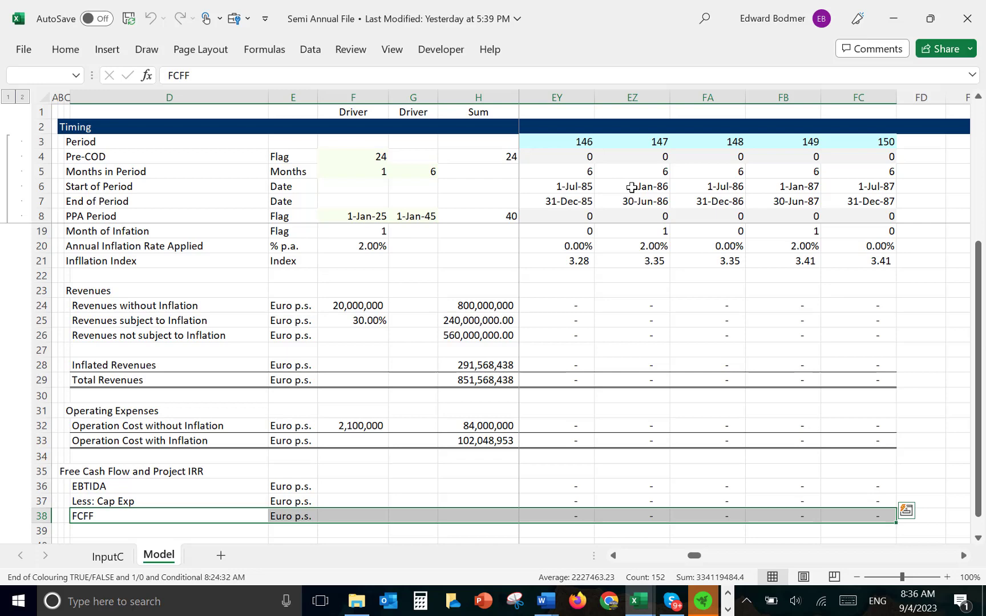
key(ctrl+shift+t)
key(Down)
key(Down)
key(Right)
key(Right)
key(Right)
key(Right)
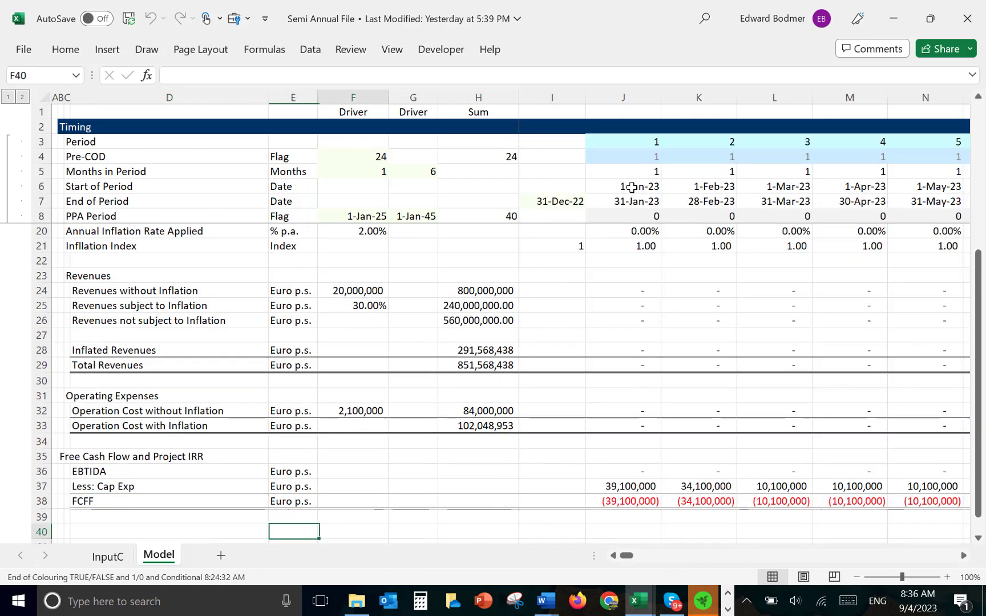
key(Right)
key(Down)
key(Down)
key(Up)
key(Up)
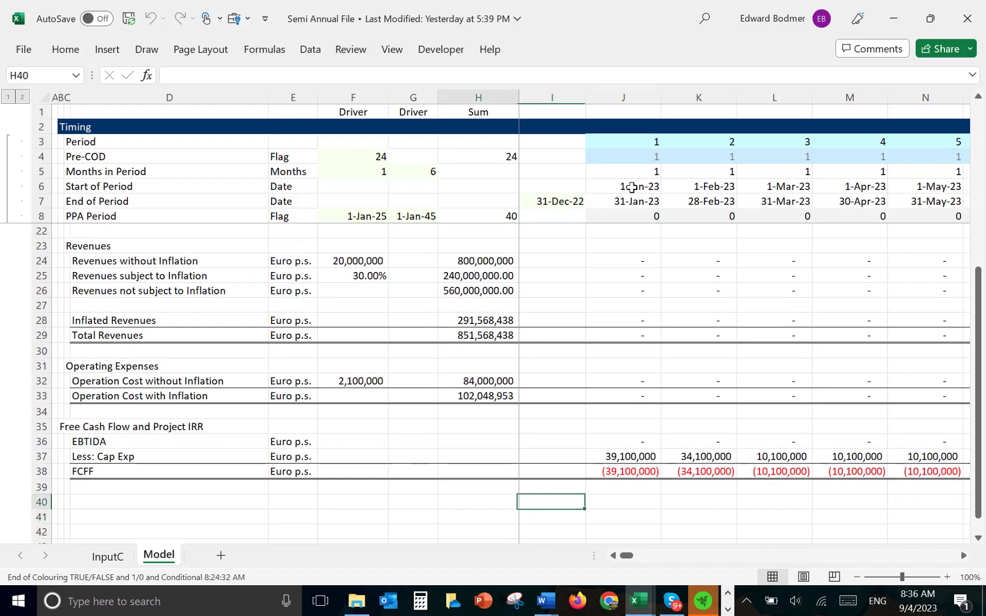
Label row 40 "Project IRR" in D40, below the FCFF row.
key(Left)
key(Left)
key(Left)
key(Left)
key(Left)
key(Left)
key(Right)
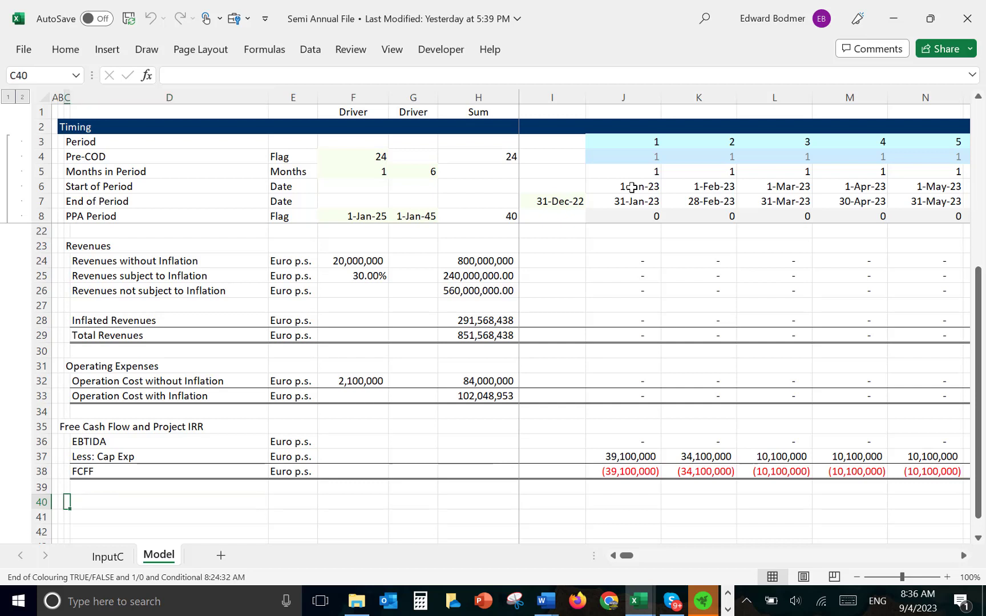
text(Prj)
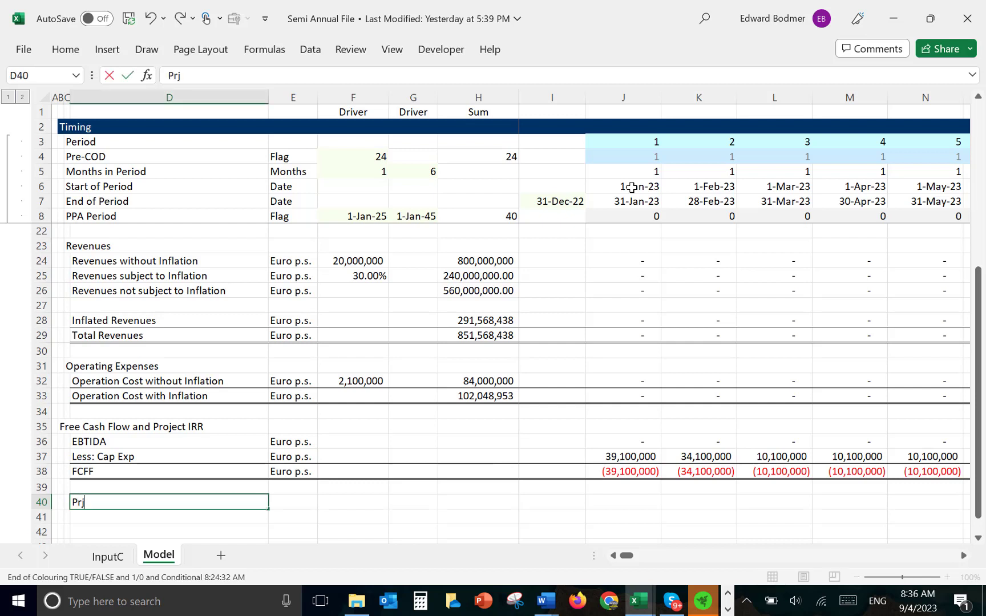
key(BackSpace)
text(je)
key(BackSpace)
key(BackSpace)
key(BackSpace)
text(oje ct)
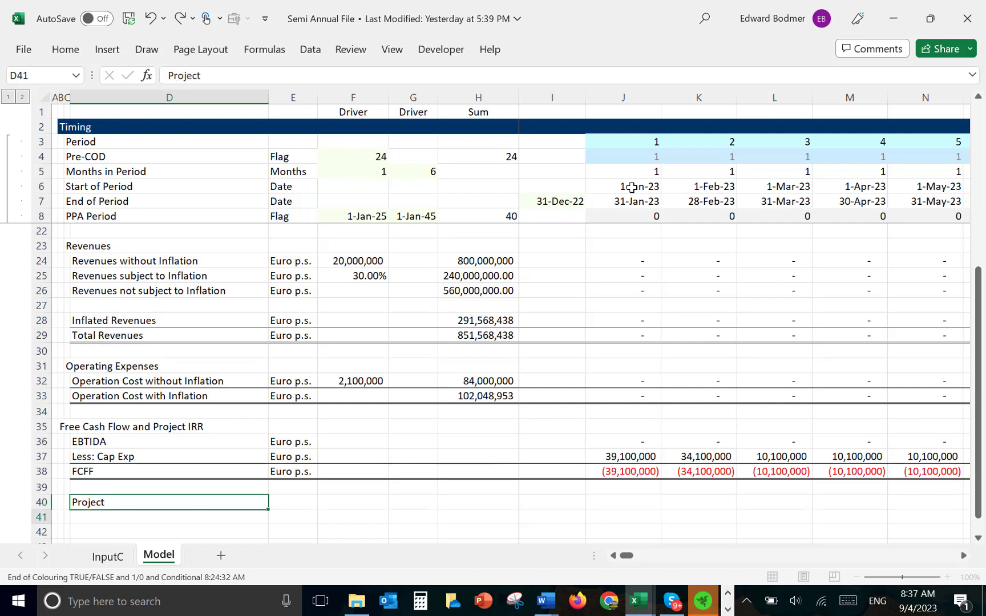
key(Tab)
key(shift+Tab)
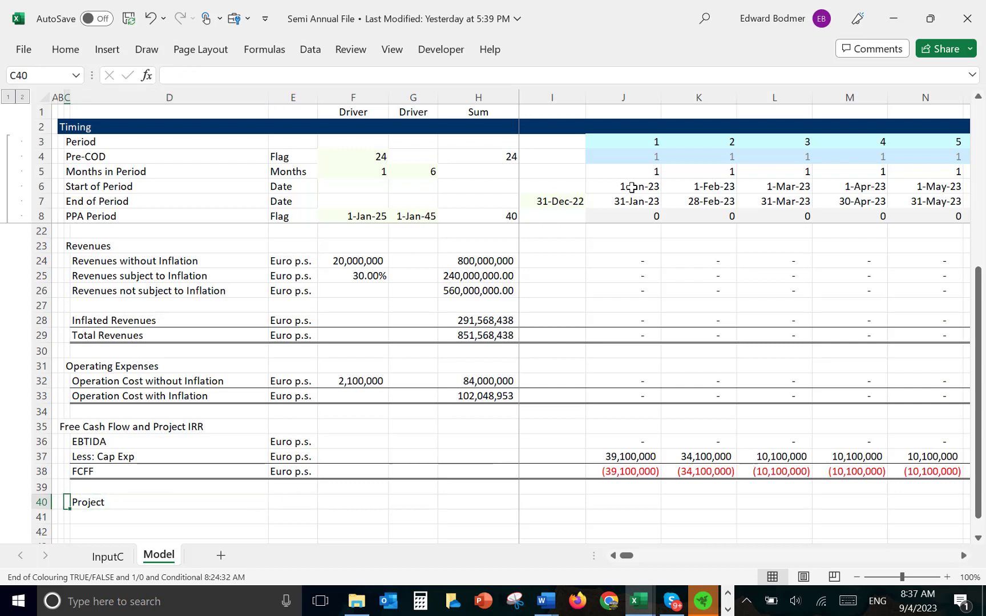
key(F2)
text(IRR)
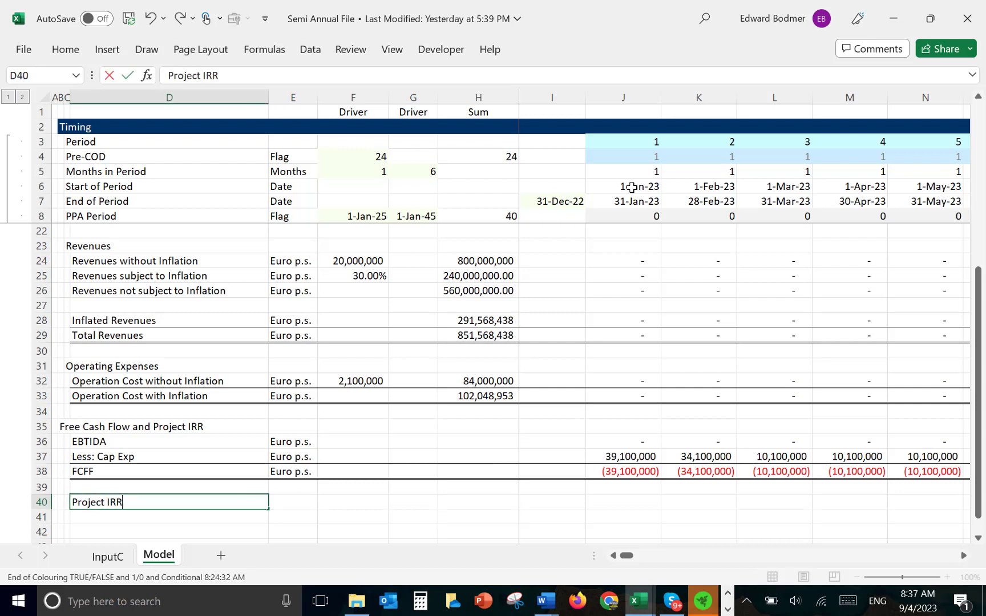
Enter "IRR" as the unit of the Project IRR row in E40.
key(Tab)
text(IRR)
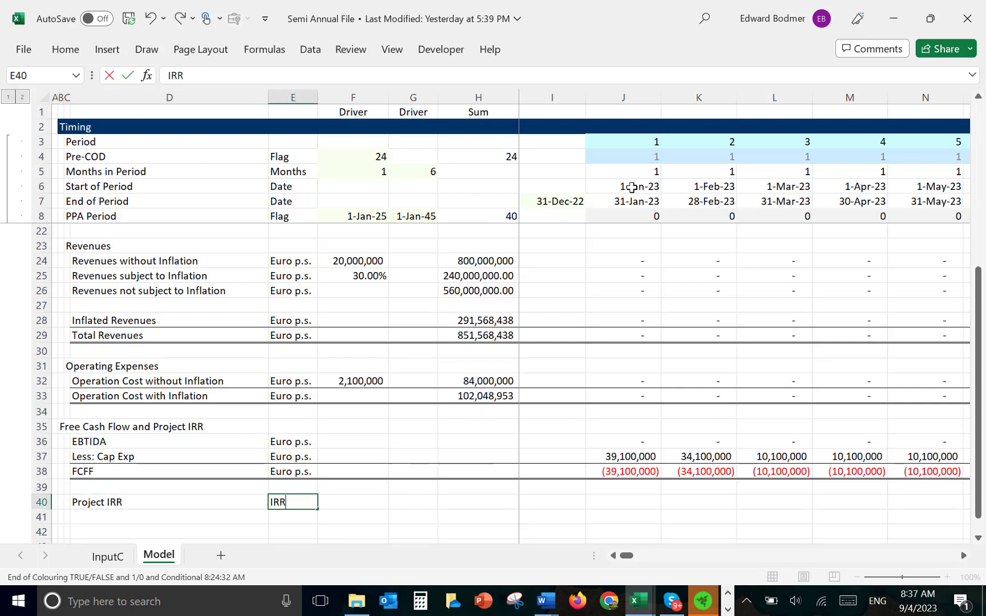
key(Return)
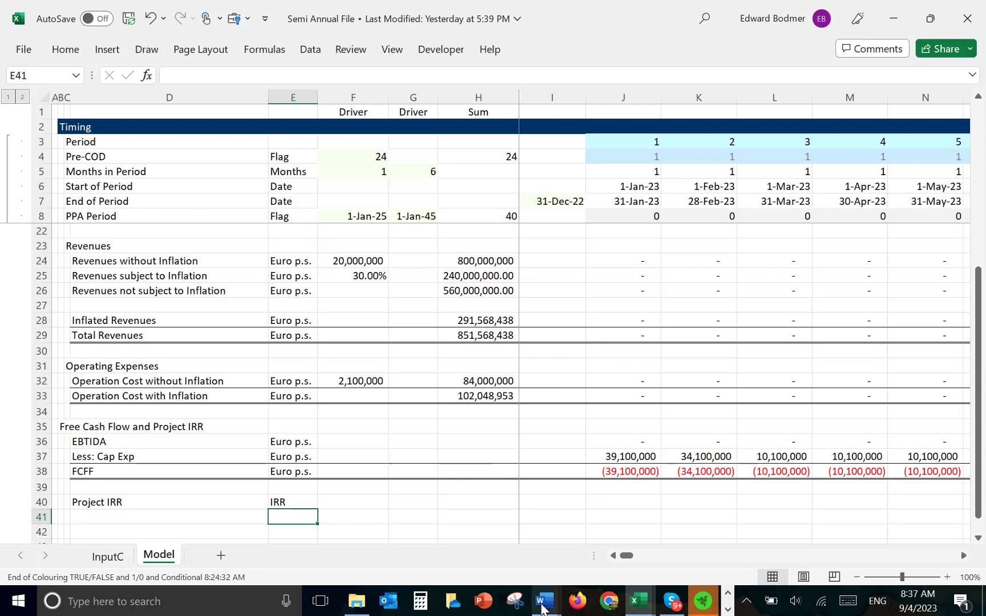
Switch to the Power Modeling Test v2 document in Word and review the Requested Outputs section on IRRs.
mouse_move(548, 583)
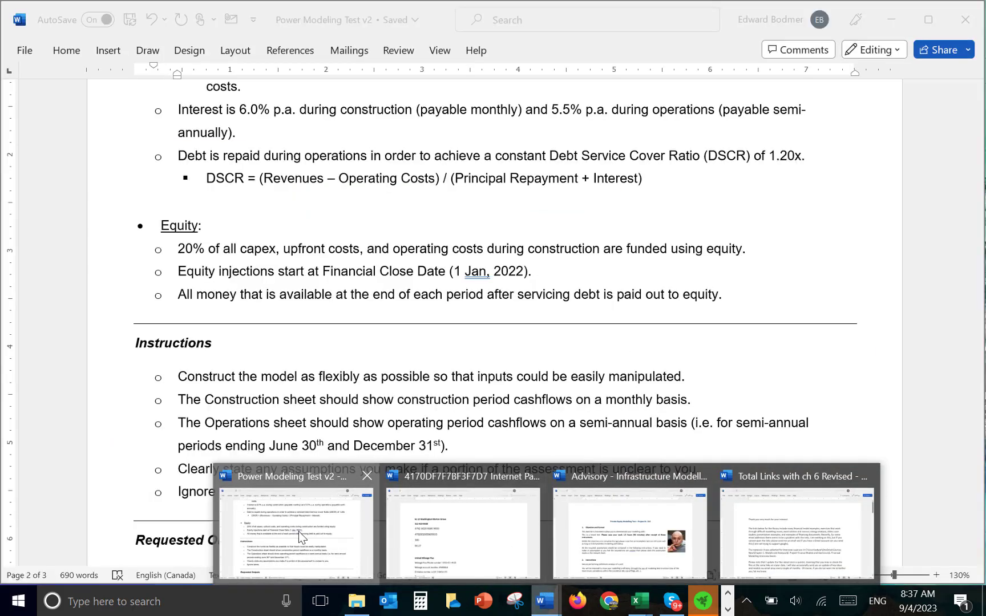
click(298, 532)
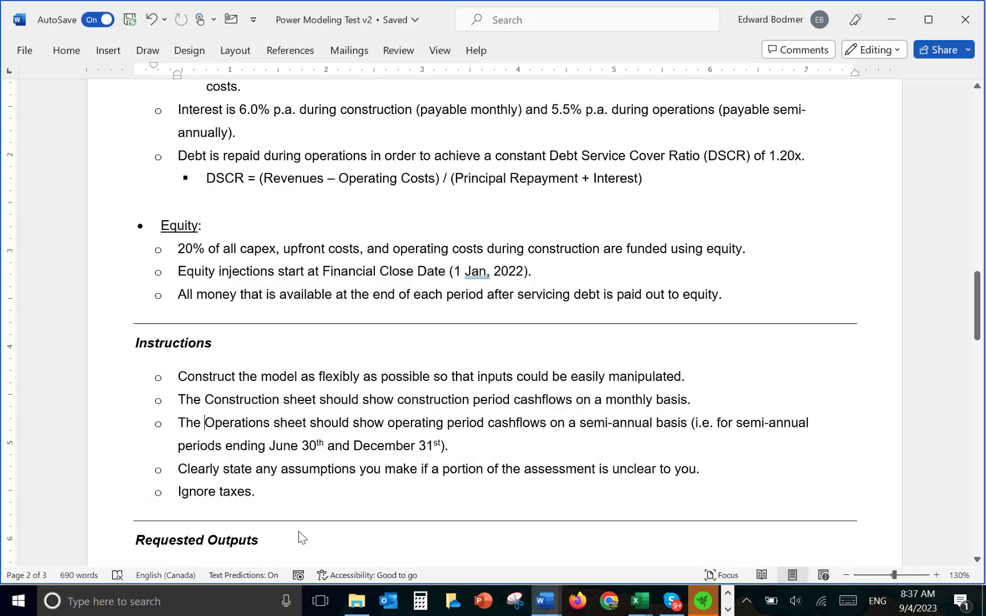
scroll(298, 532, down, 5)
key(Down)
key(Down)
key(Up)
key(Up)
key(Up)
key(Up)
key(Up)
key(Up)
key(Up)
key(Up)
key(Up)
key(Up)
key(Up)
key(Up)
key(Up)
key(Up)
key(Up)
key(Up)
key(Up)
key(Up)
key(Up)
key(Up)
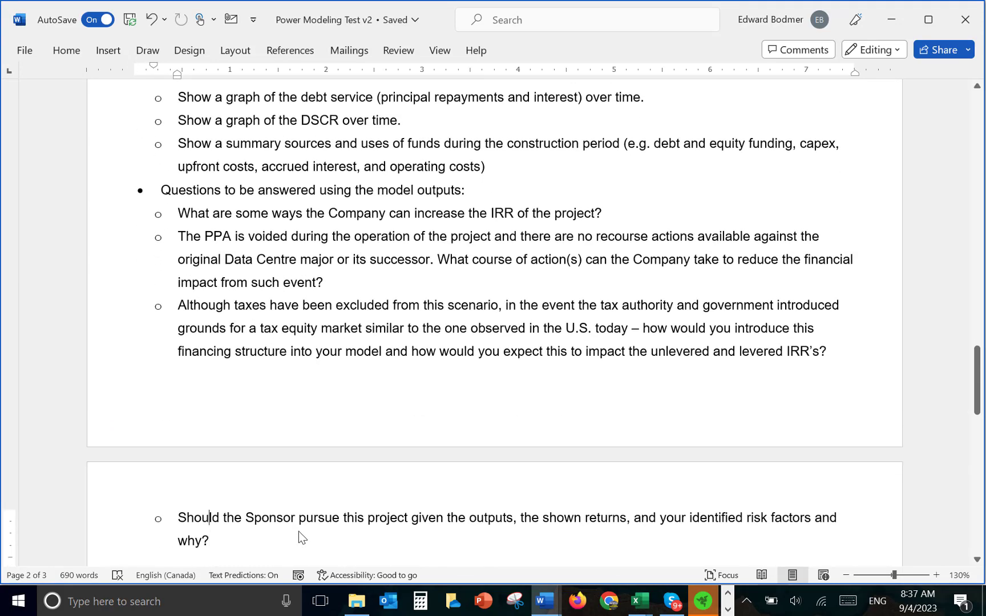
key(Down)
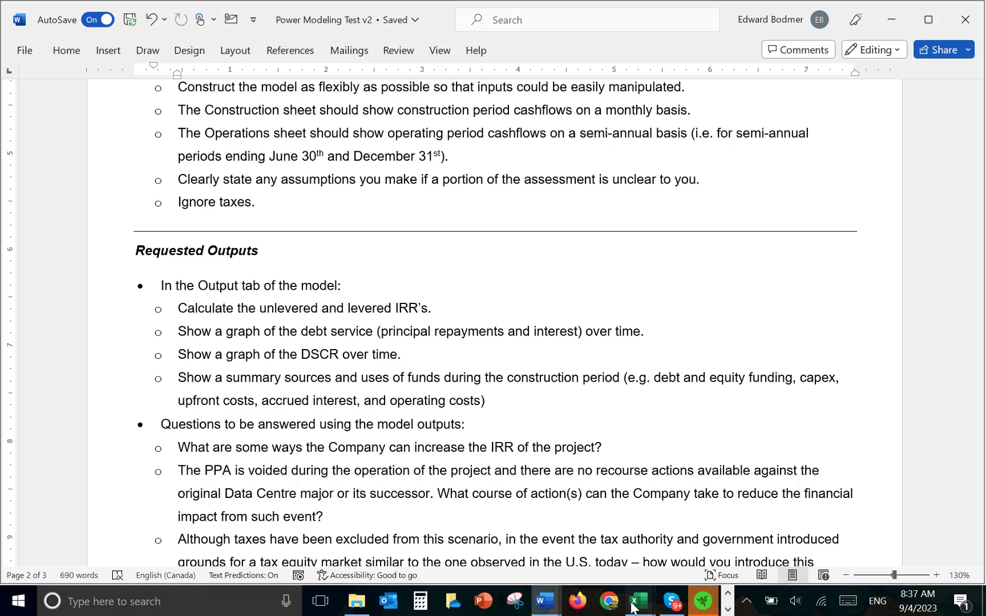
Return to the Semi Annual File workbook in Excel and calculate the Project IRR in F40 with =XIRR(J38:FC38,J7:FC7).
mouse_move(634, 608)
click(698, 542)
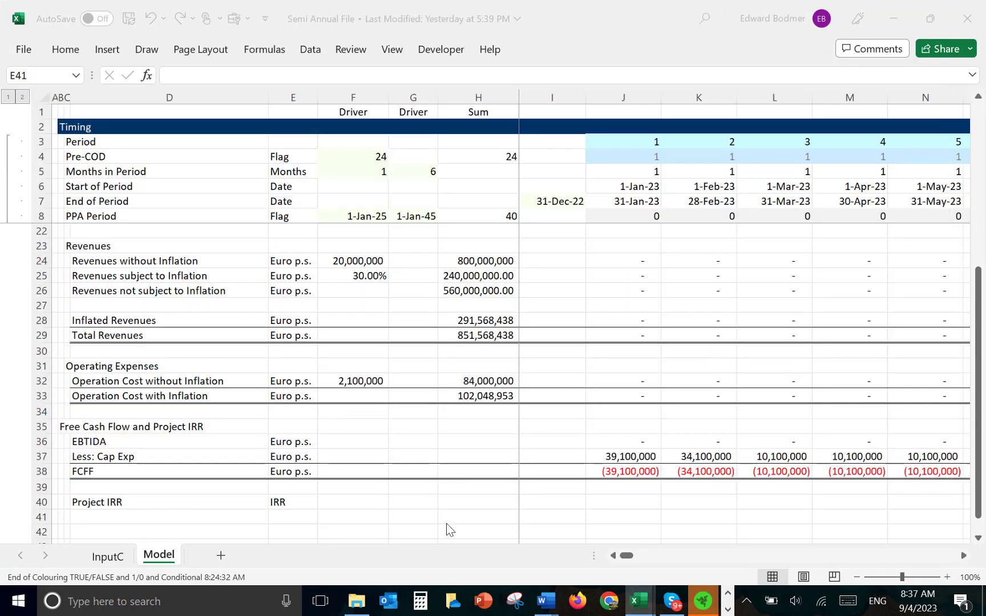
click(329, 483)
key(Down)
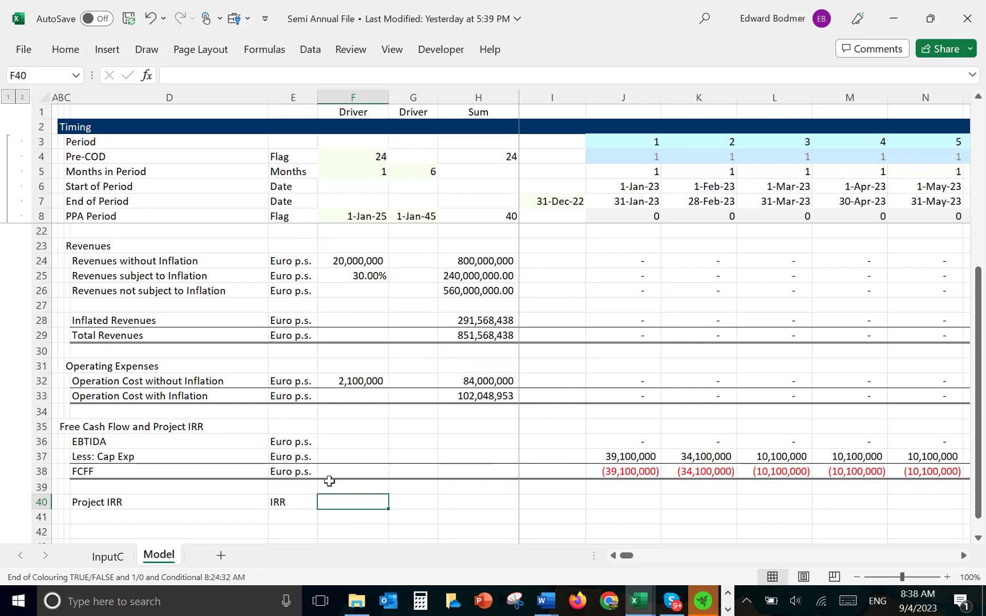
text(=x)
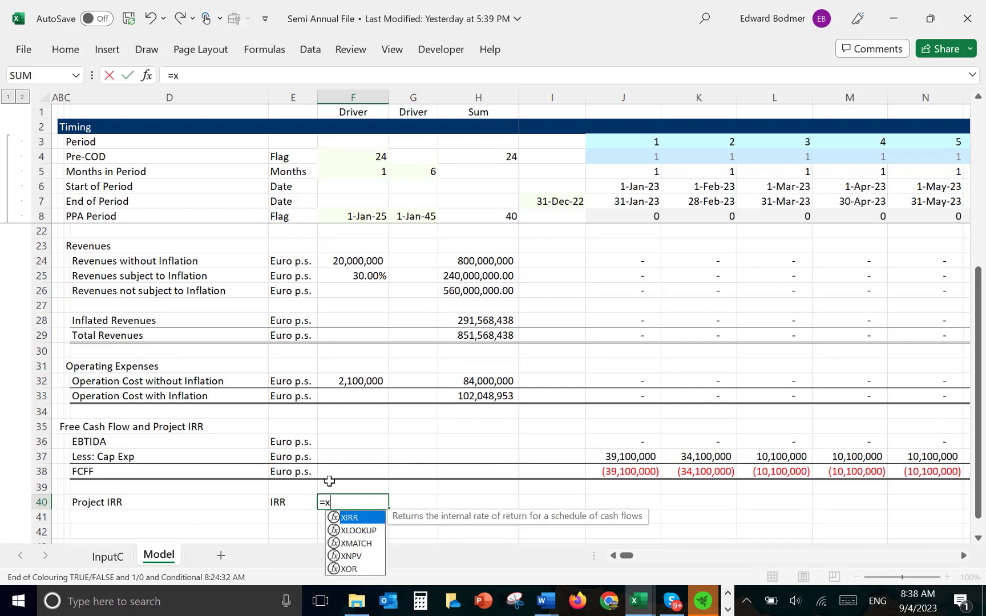
text(irr)
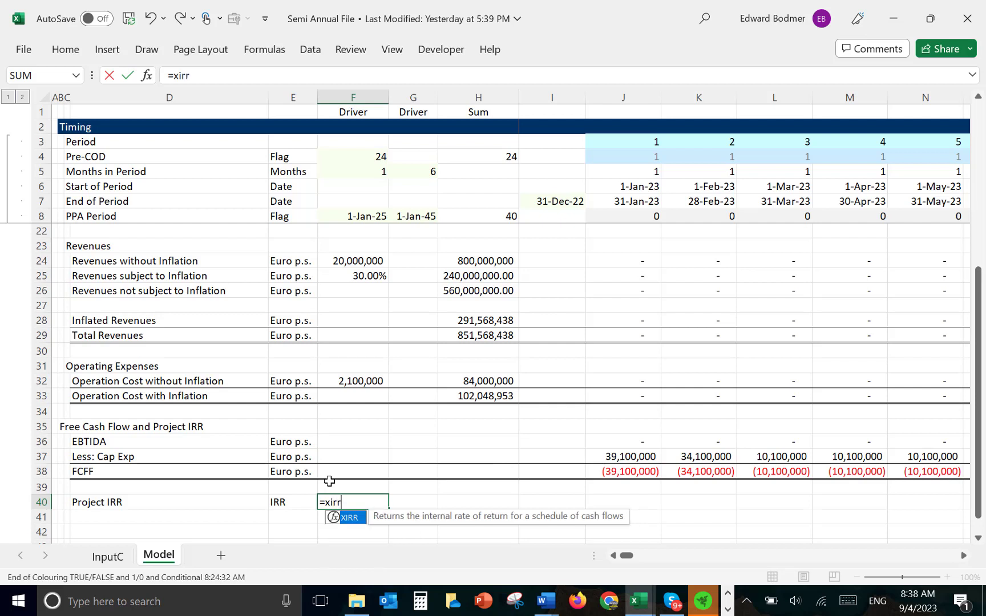
key(Tab)
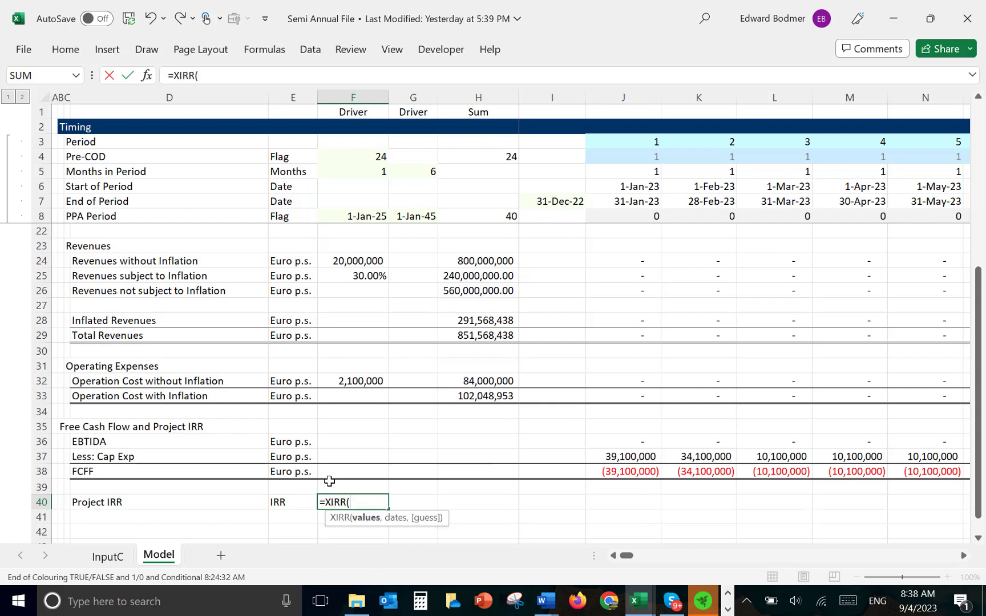
click(598, 472)
key(ctrl+shift+Right)
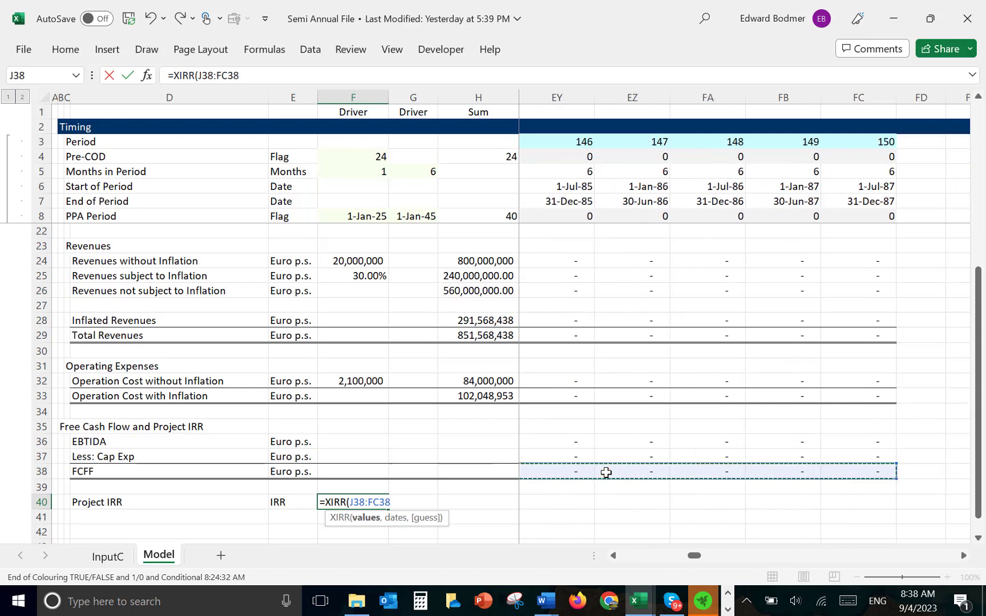
text(,)
key(Right)
key(Right)
key(Right)
key(Right)
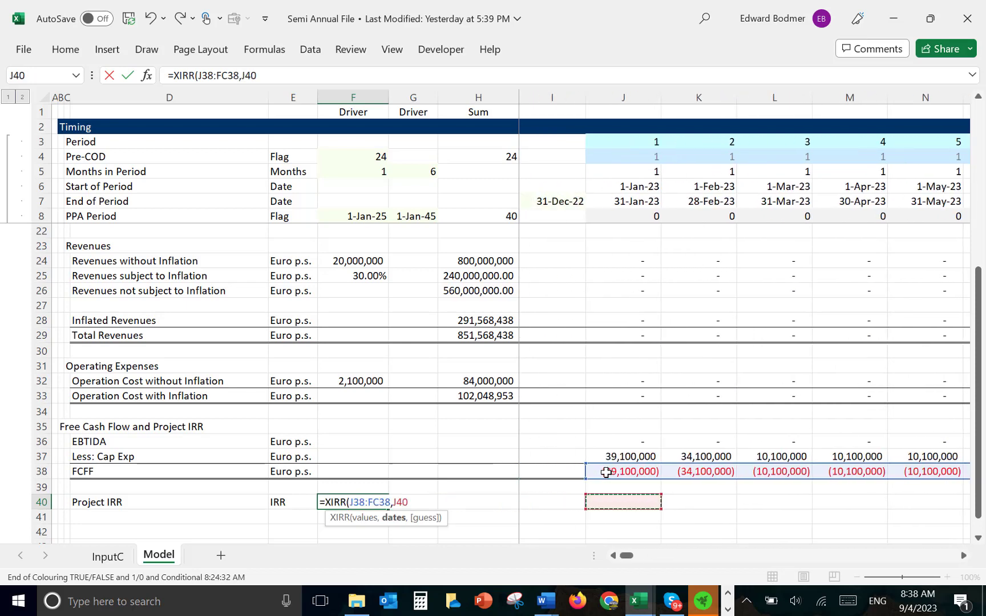
click(625, 199)
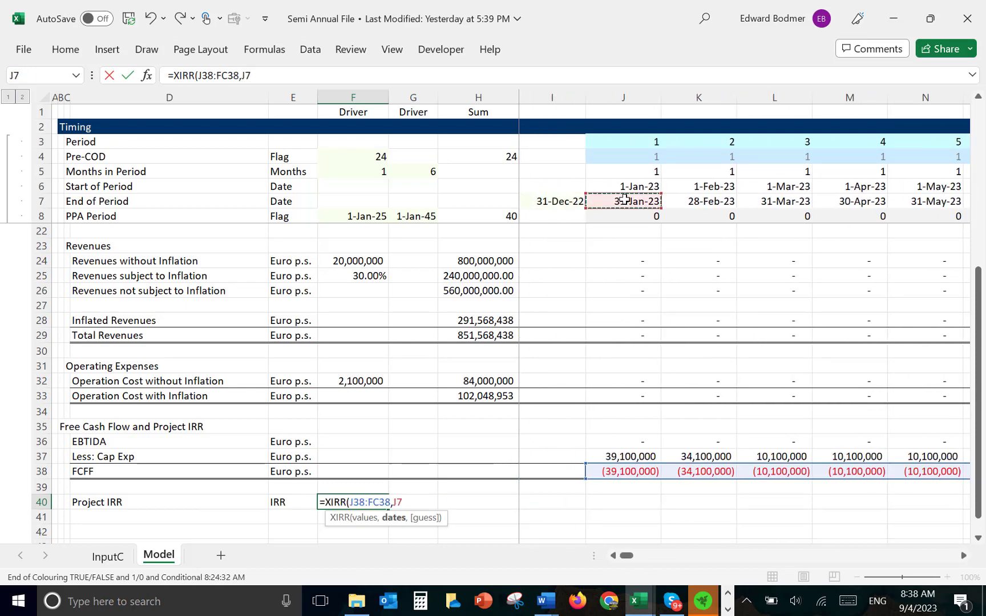
key(ctrl+shift+Right)
key(Return)
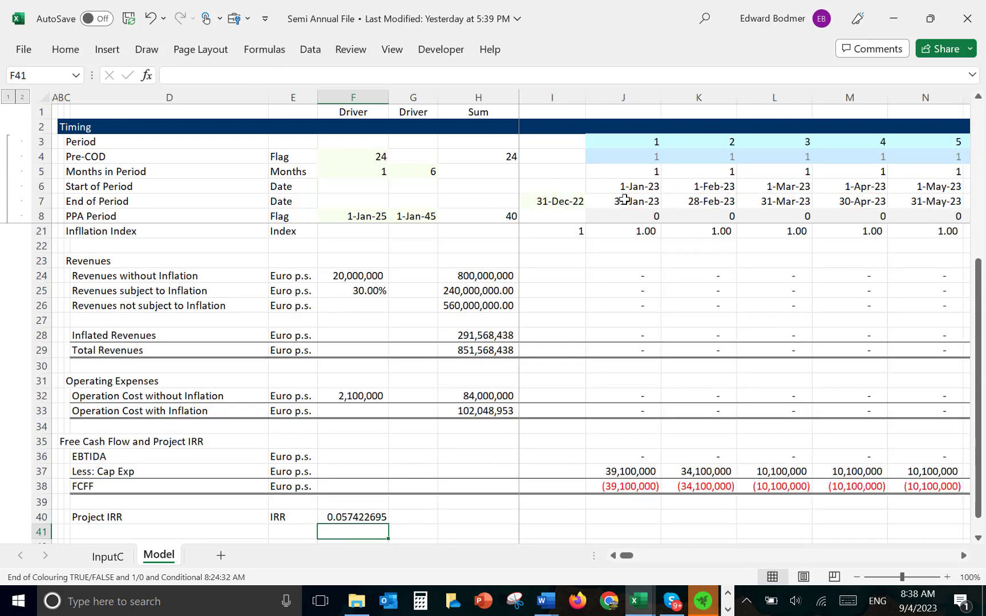
Format the Project IRR in F40 as a percentage with two decimals.
key(Up)
key(Left)
key(Right)
key(Right)
key(Right)
key(Right)
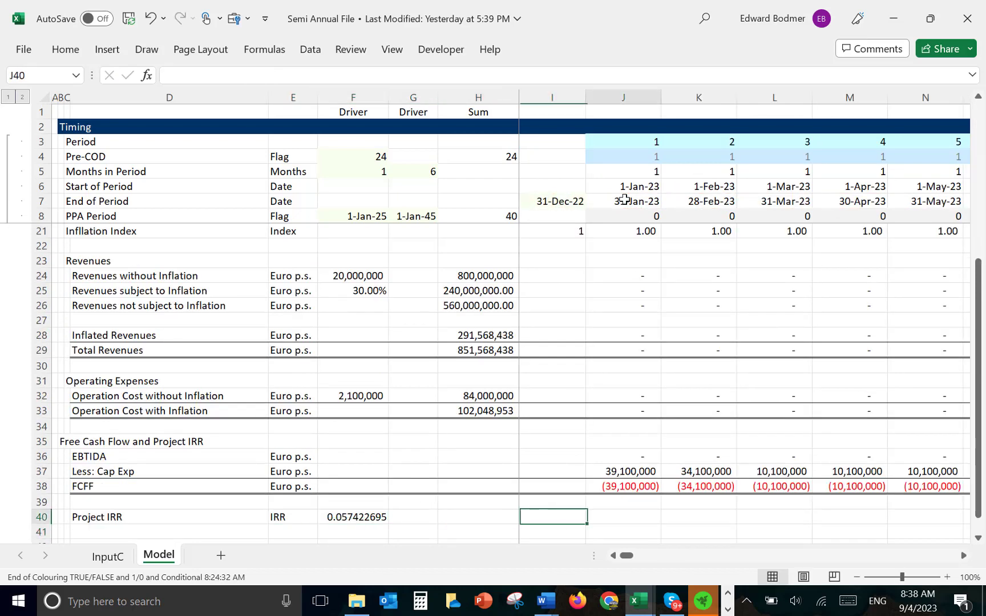
key(Left)
key(Left)
key(Left)
key(Left)
key(ctrl+shift+5)
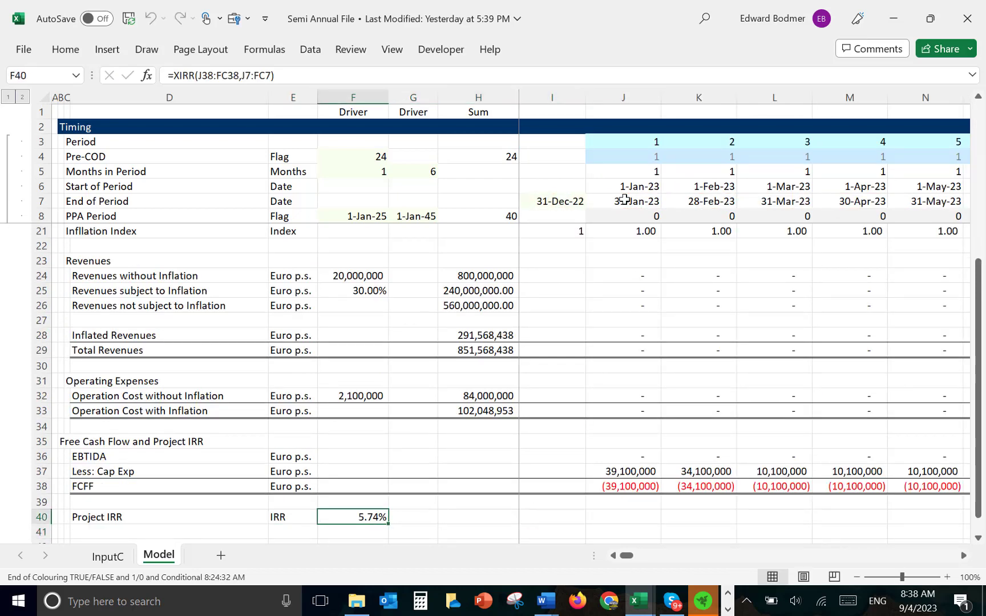
key(Left)
key(Down)
key(Down)
key(Down)
key(Down)
key(Up)
key(Up)
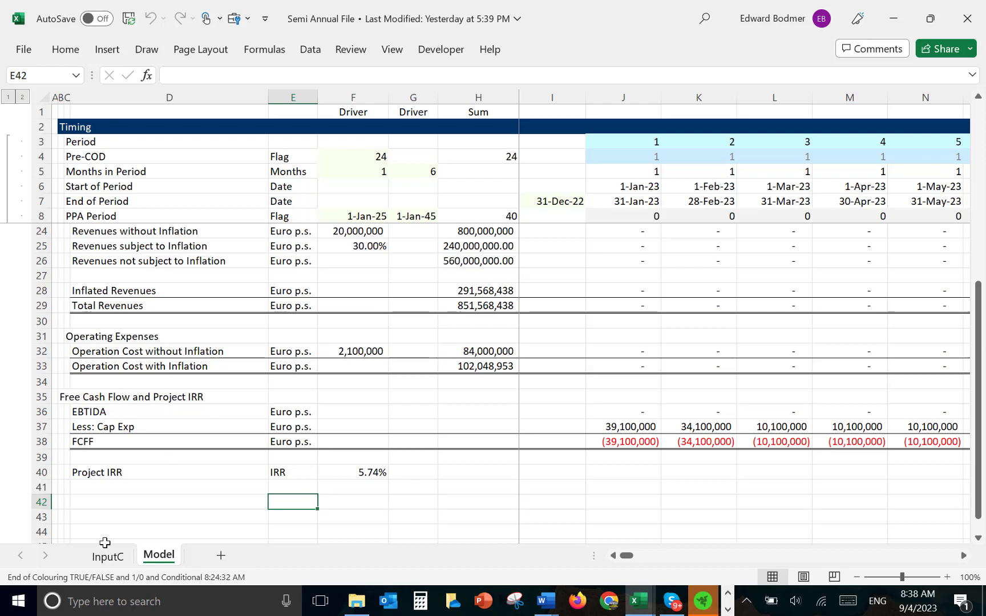
Examine the Interest Rate During Operation and Total Cost inputs on the InputC sheet.
click(110, 561)
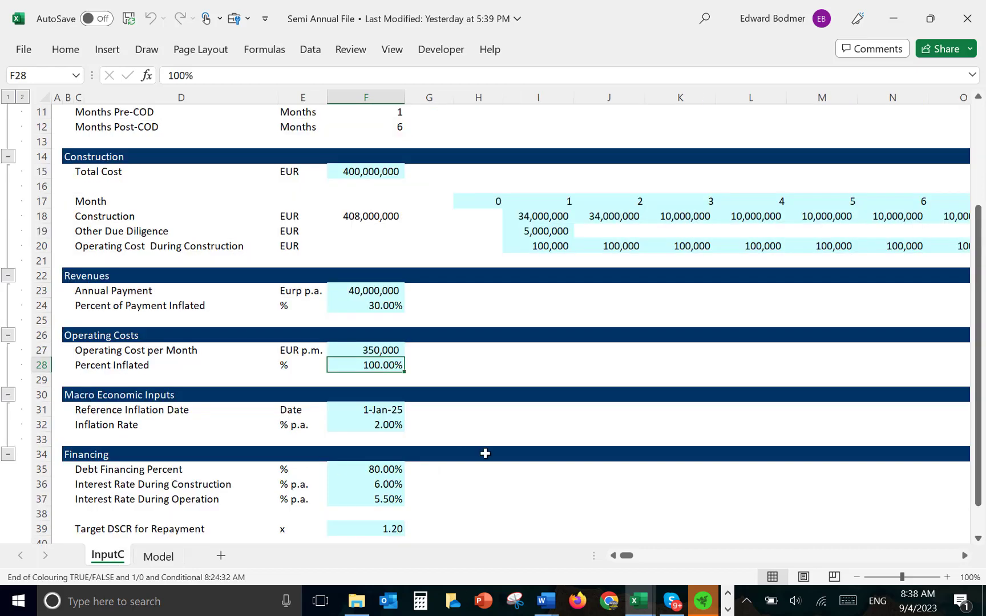
click(518, 504)
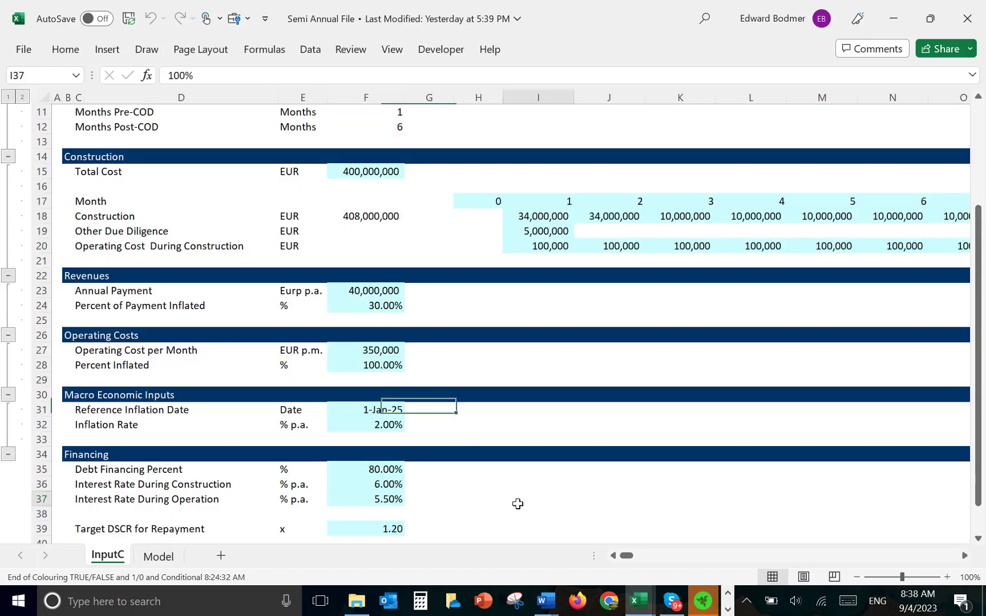
click(382, 498)
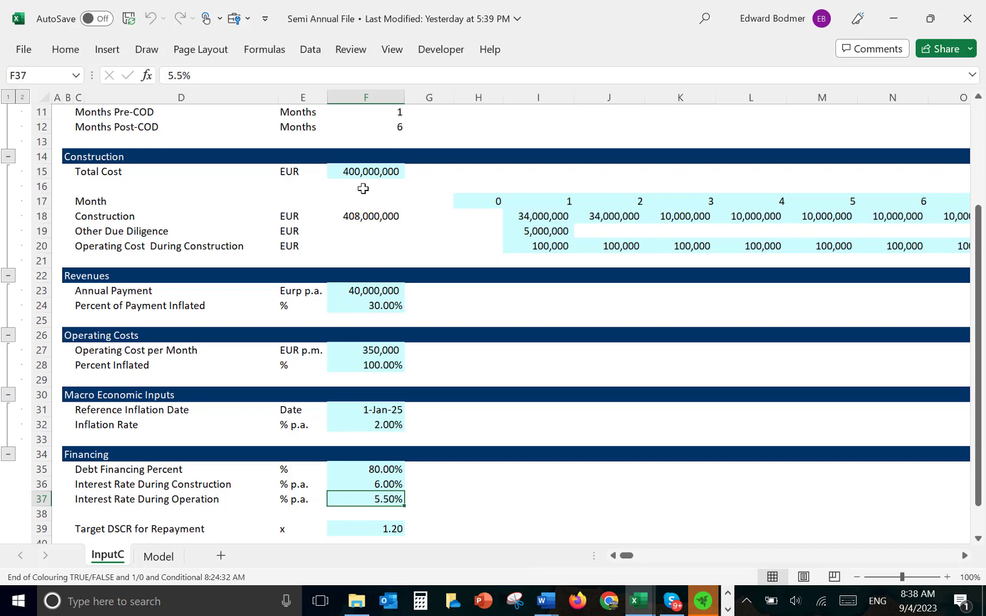
click(366, 169)
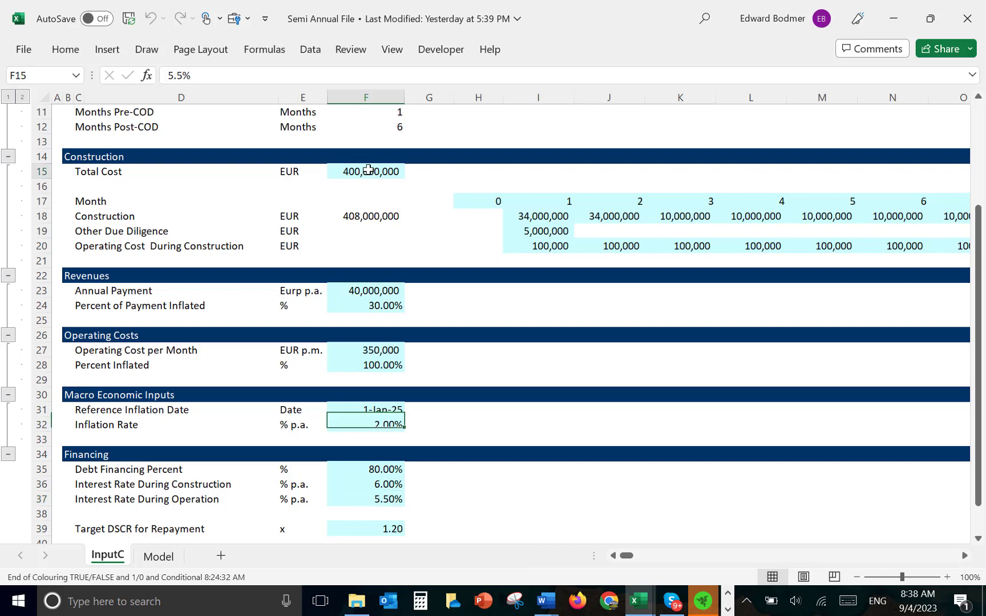
Check the Construction total formula in F18 on the InputC sheet and return to the Model sheet.
click(369, 220)
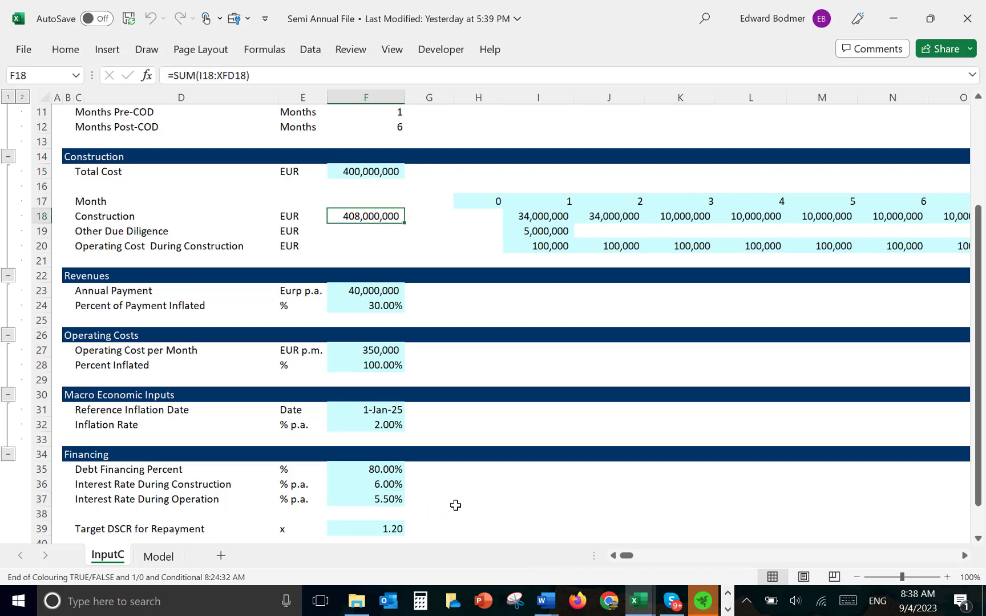
mouse_move(638, 609)
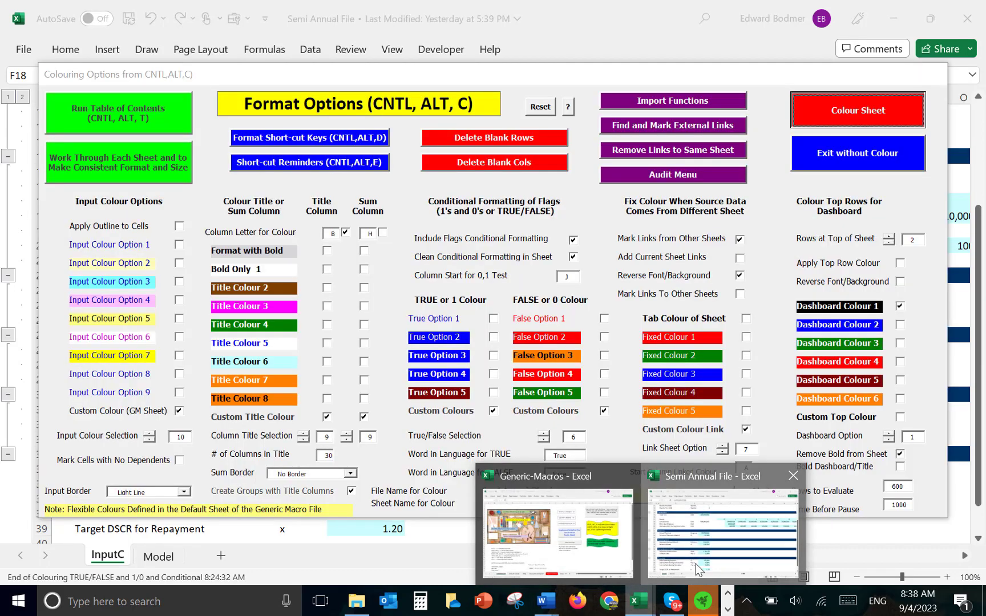
click(696, 564)
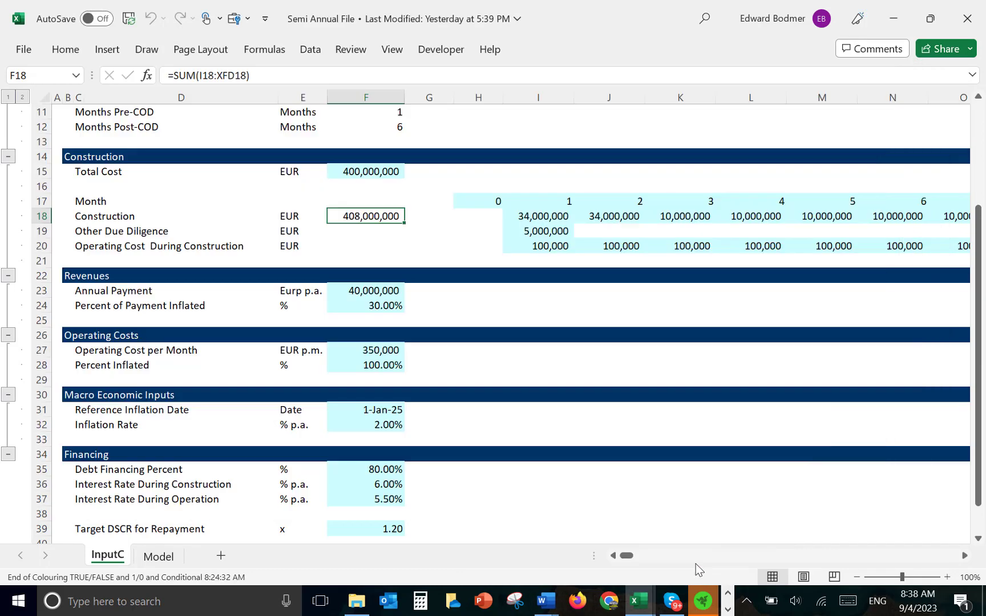
key(ctrl+Page_Down)
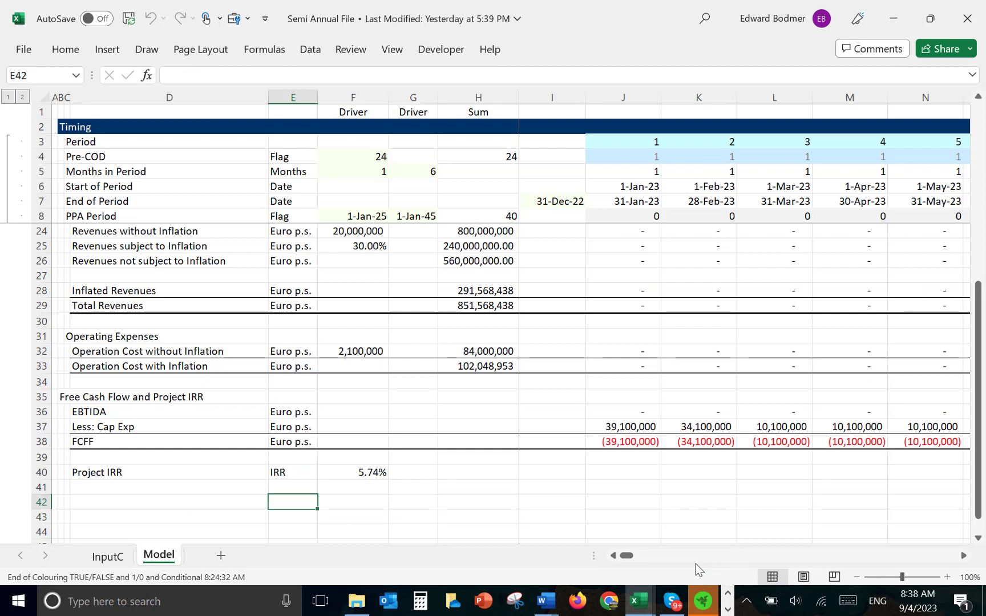
key(Up)
key(Up)
key(Down)
key(Down)
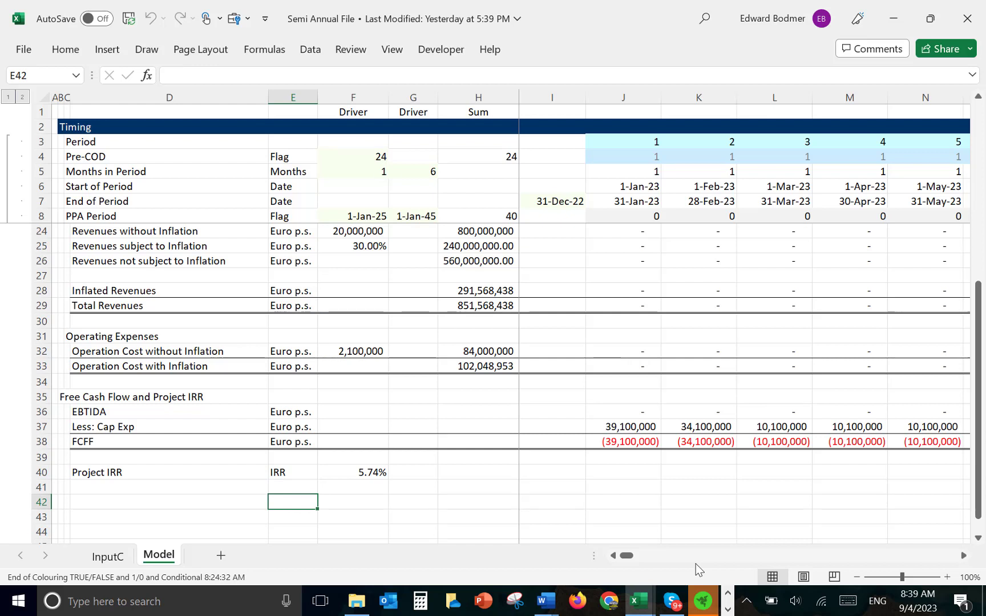
Add the section heading Financing in B42 below the Project IRR row.
key(Home)
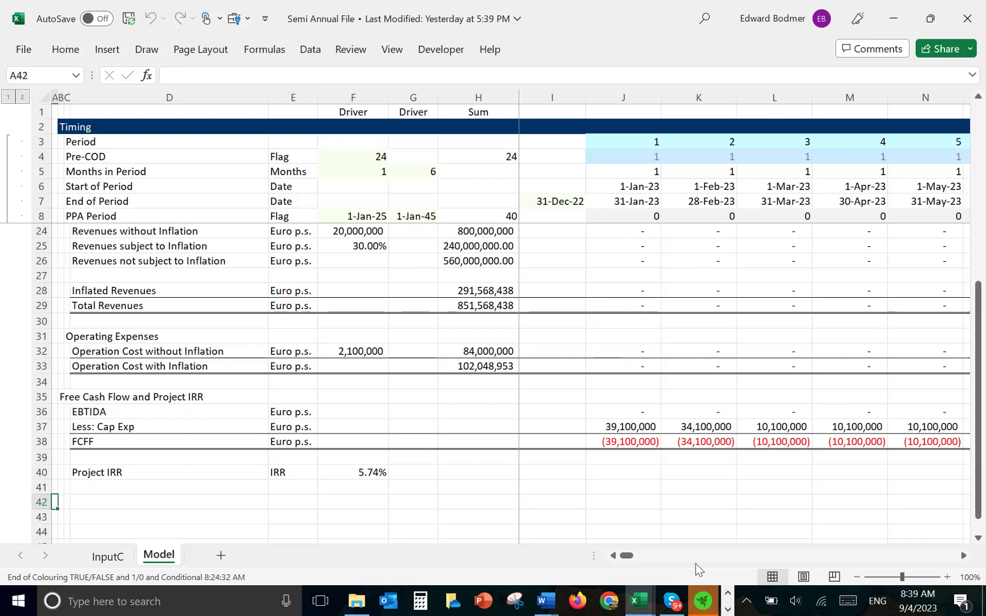
key(Down)
key(Down)
key(Down)
key(Down)
key(Up)
key(Up)
key(Up)
key(Up)
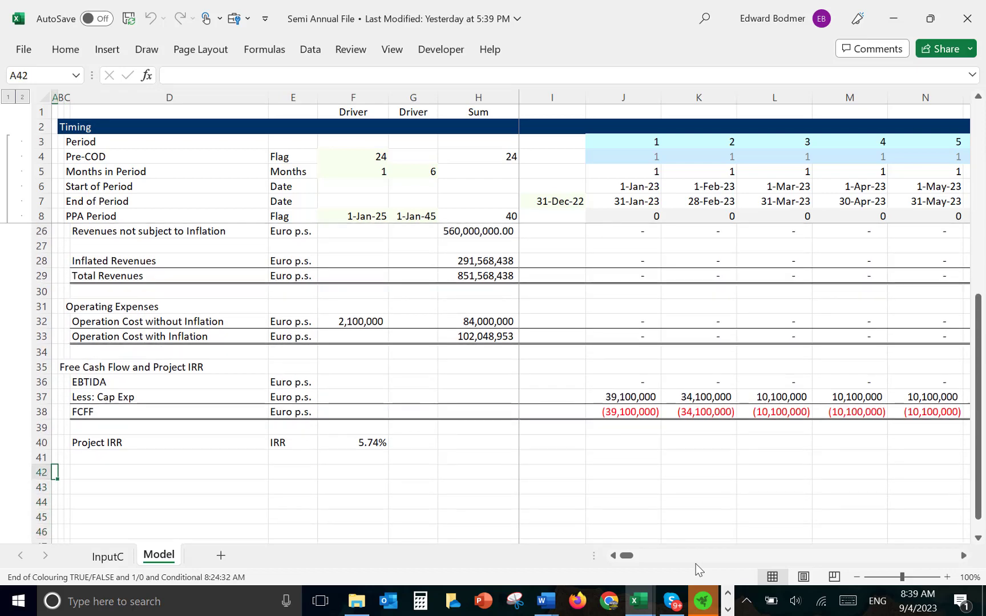
key(Right)
key(Up)
key(Down)
text(Financing)
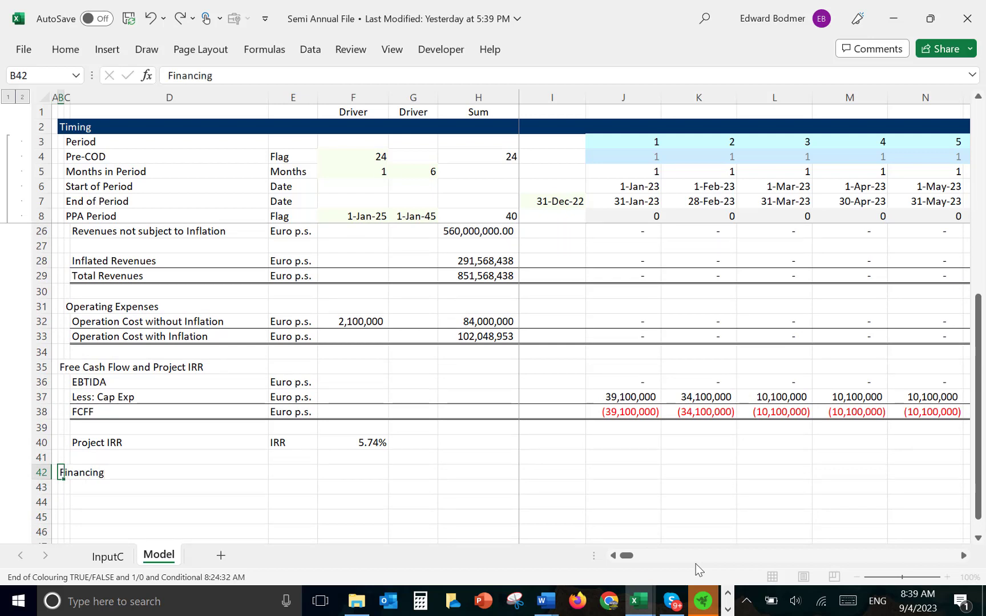
key(Return)
key(Right)
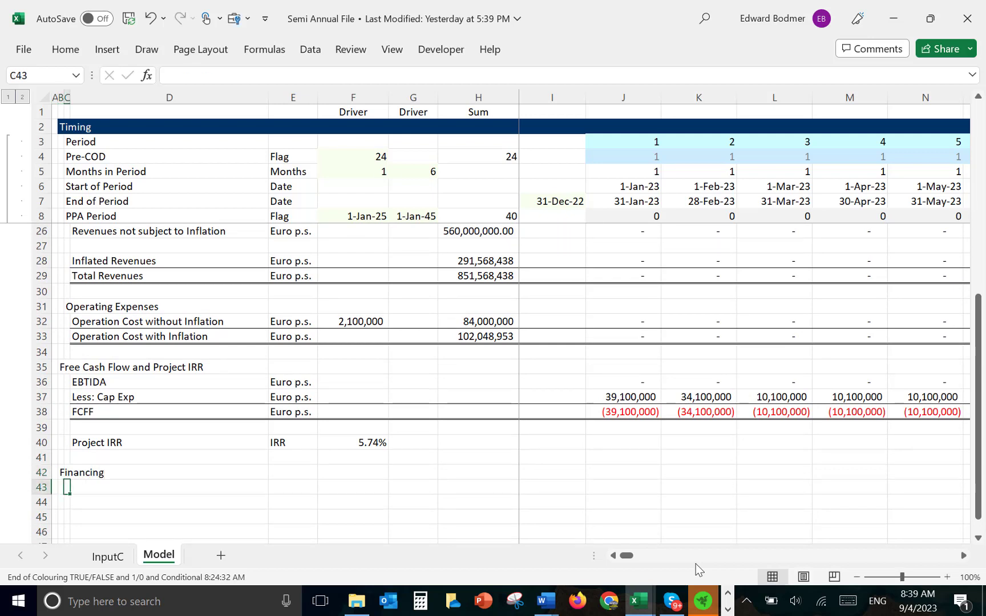
key(Up)
key(Left)
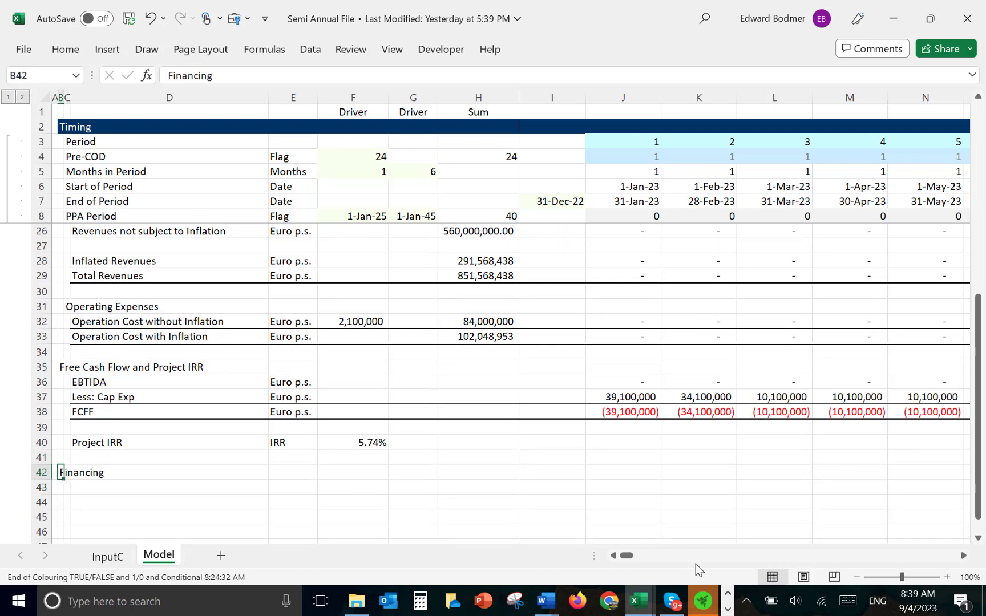
Enter the subheading Uses and Sources Summary in C43 under the Financing heading.
key(Down)
key(Right)
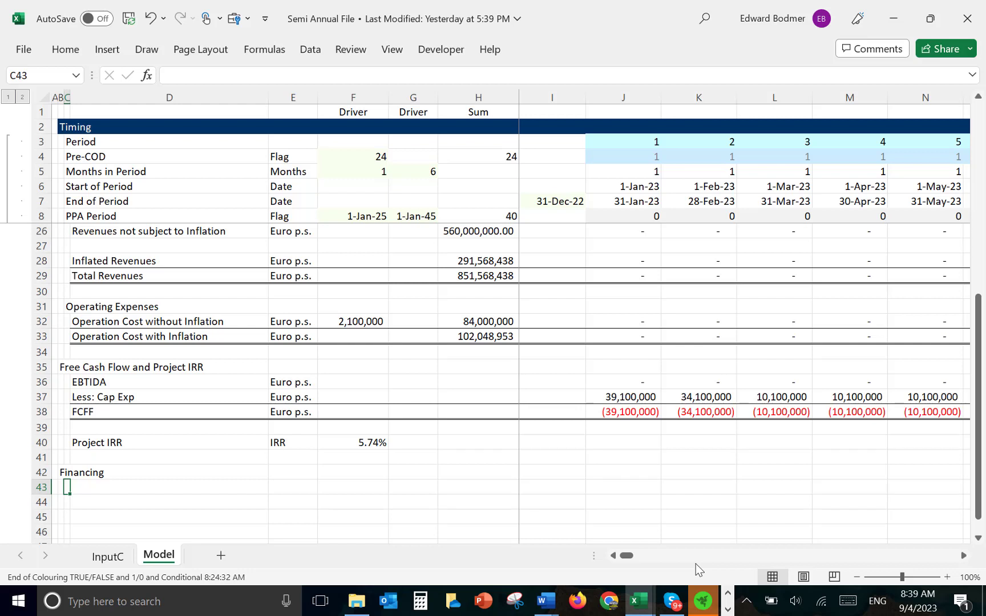
text(S)
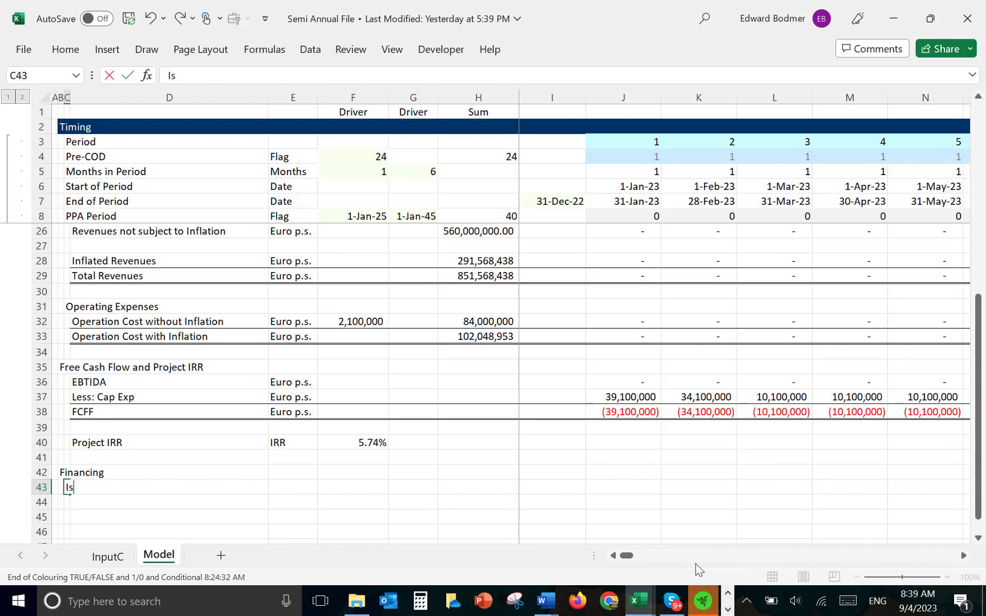
text(ses and Sour)
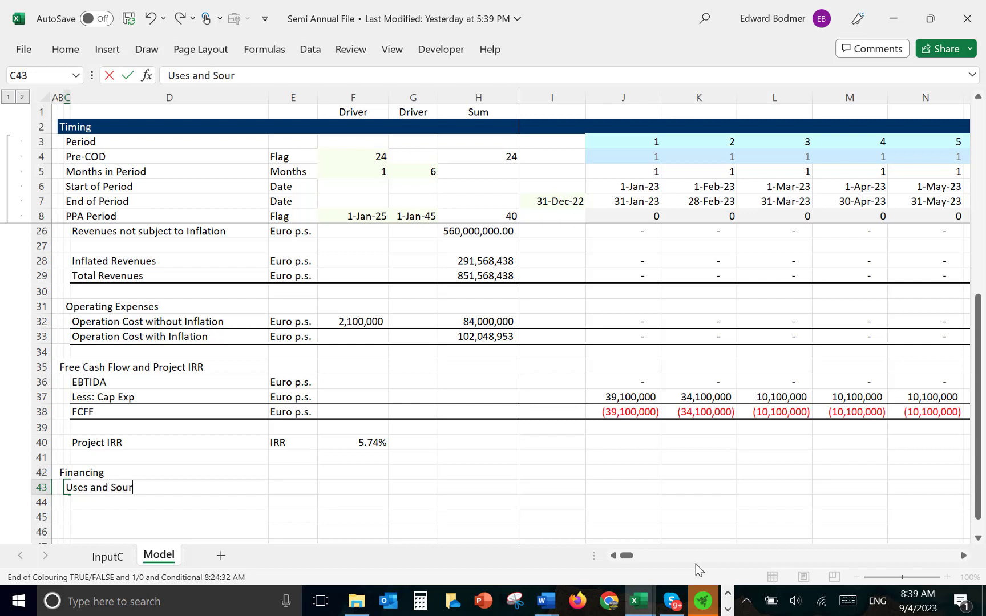
text(ces Summary)
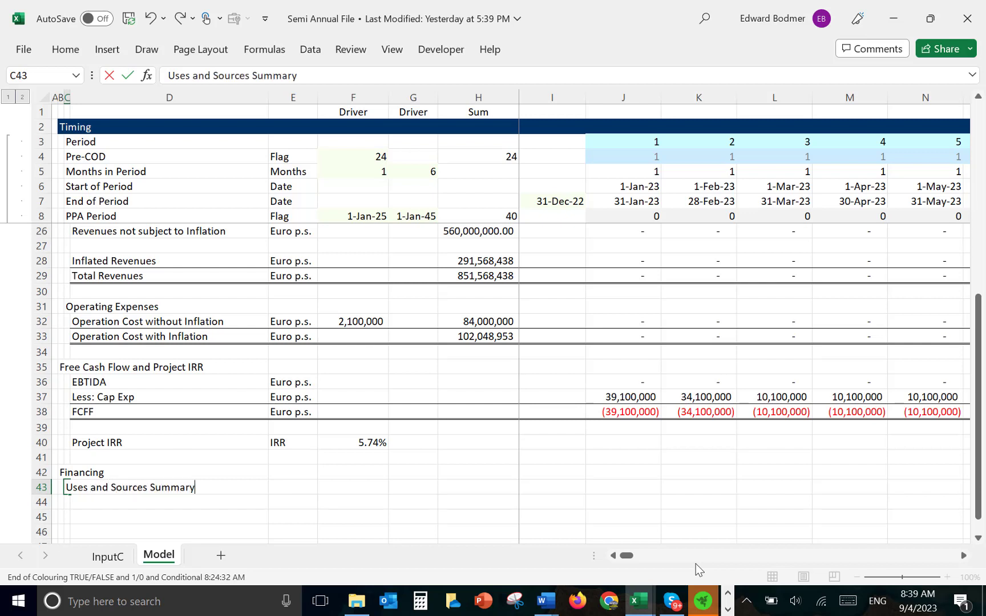
key(Return)
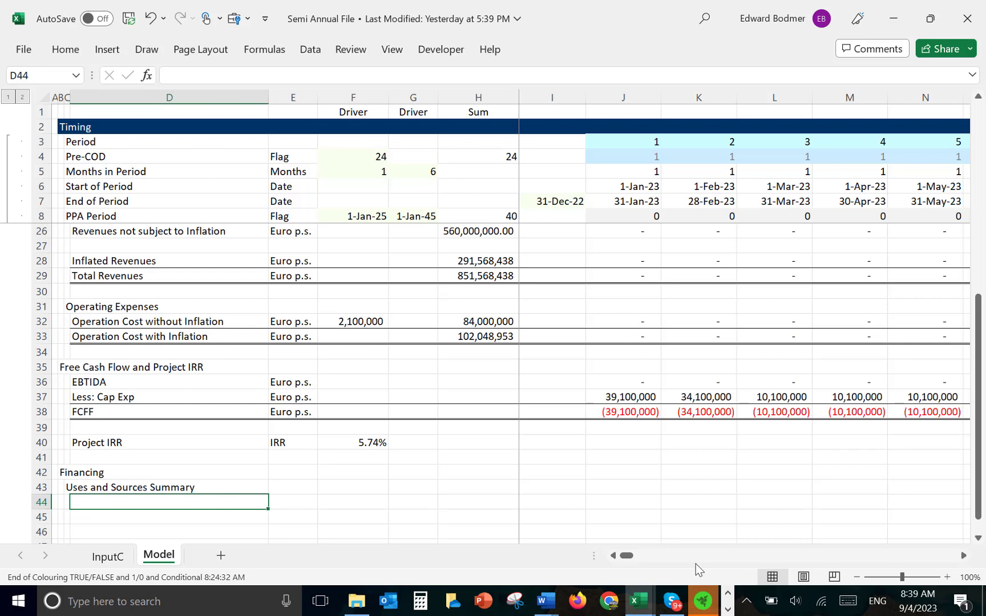
Enter the line label Total Cap Exp (incl op ex during const) in D44.
text(Total)
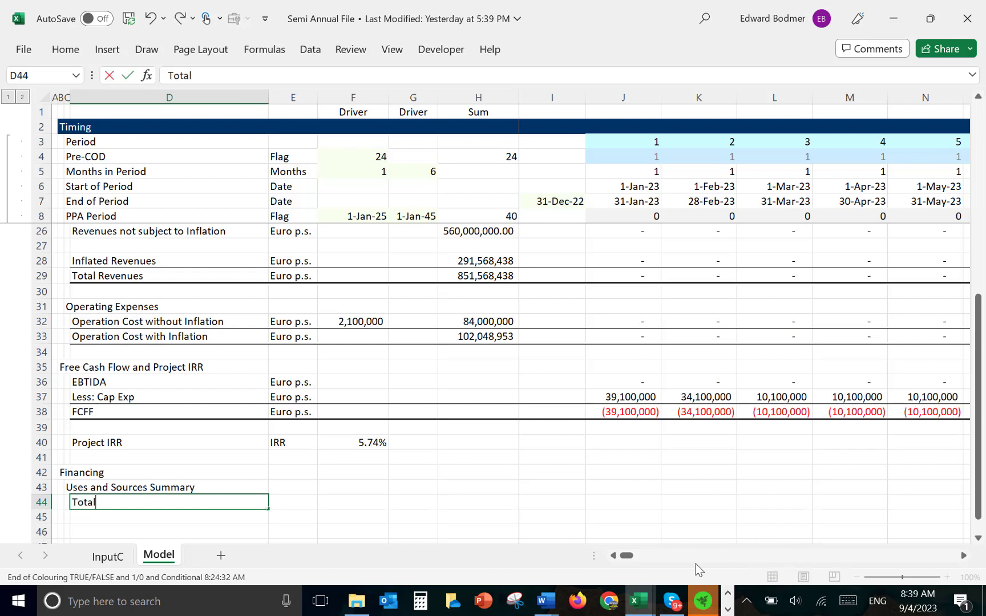
text( Cap Exp (incl)
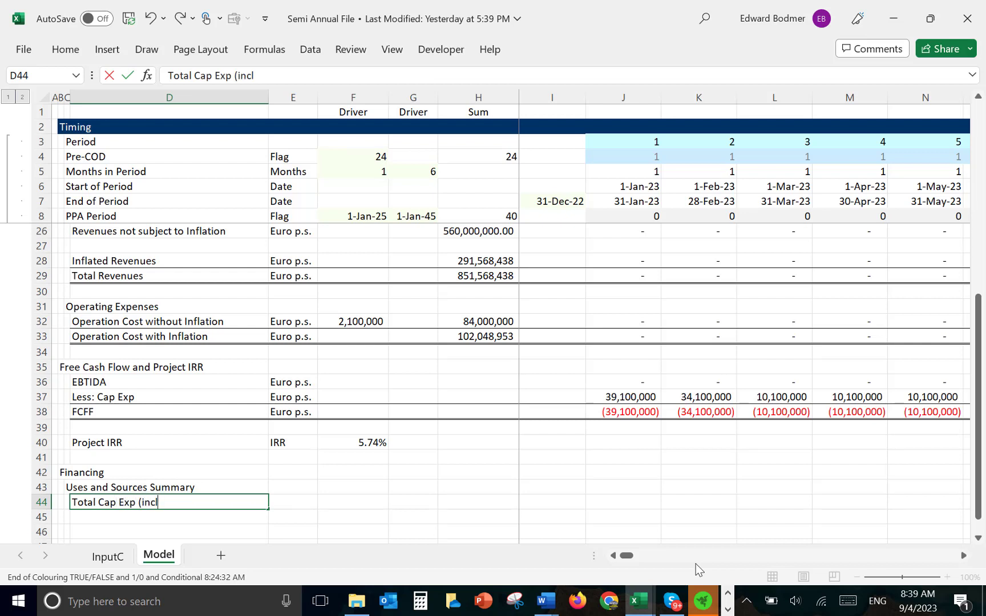
text( op ex during const)
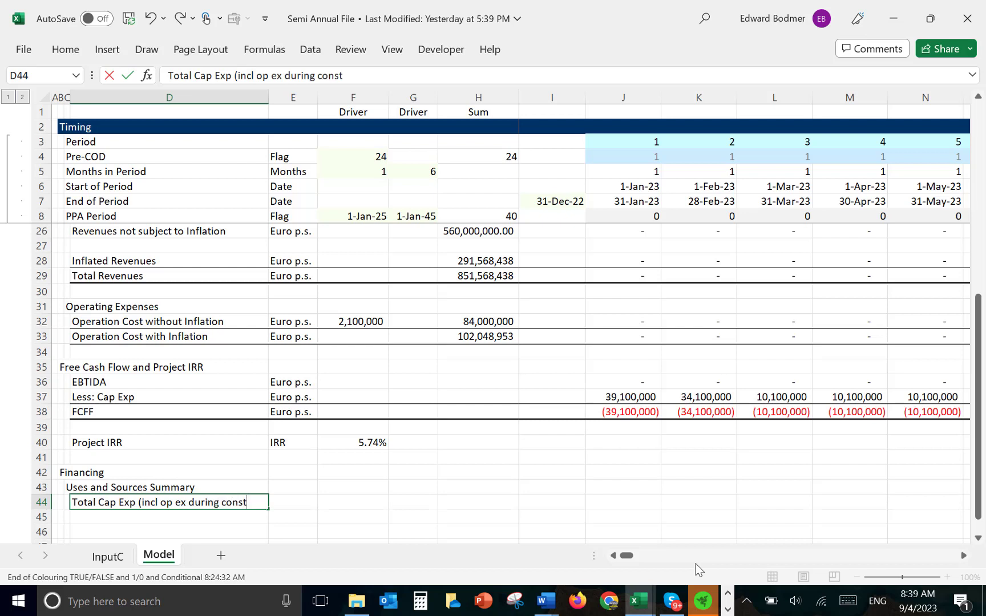
text())
key(Return)
Set the unit of the Total Cap Exp line in E44 to Euro.
key(Up)
key(Right)
key(Up)
key(Up)
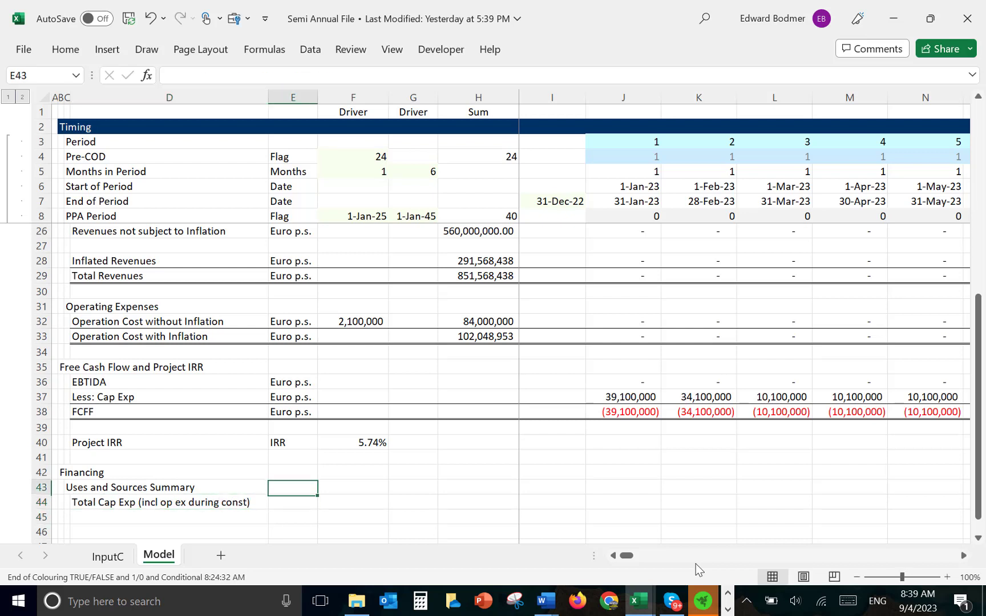
key(Up)
key(Up)
key(Up)
key(Up)
key(Up)
key(Up)
key(Down)
key(Down)
key(Down)
key(Down)
key(Down)
key(Down)
key(Down)
key(Down)
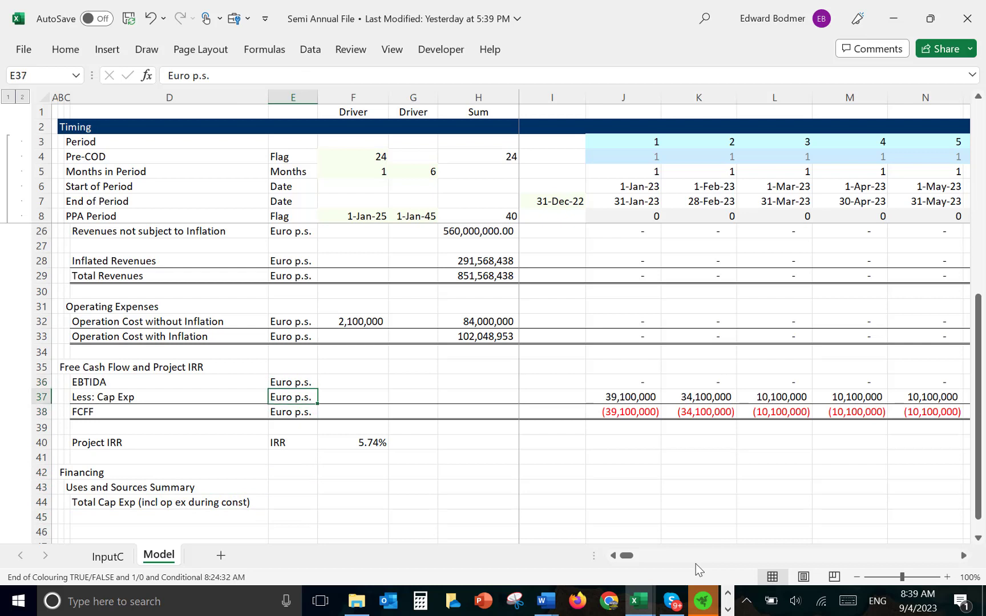
text(Euro)
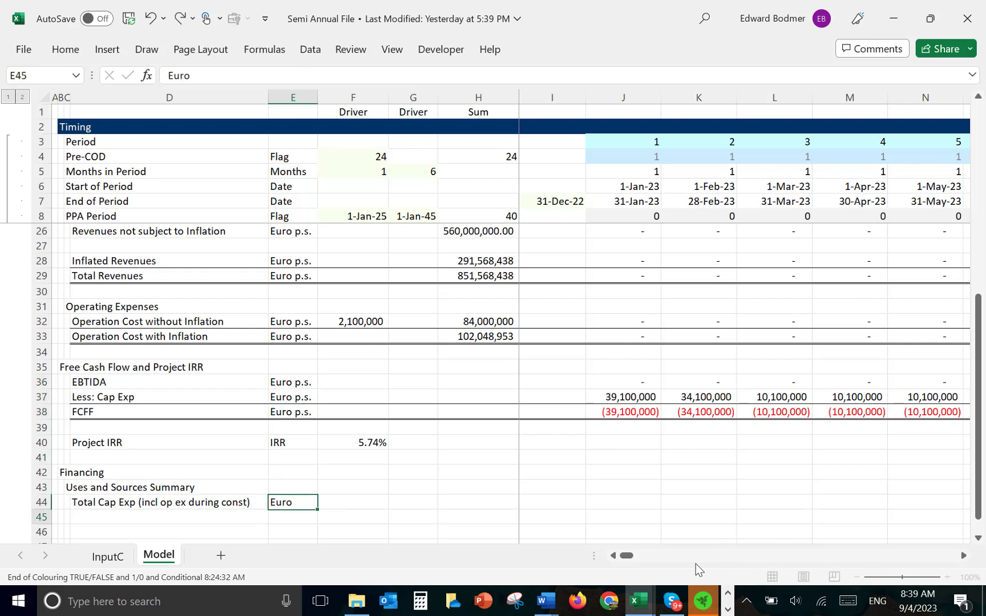
key(Tab)
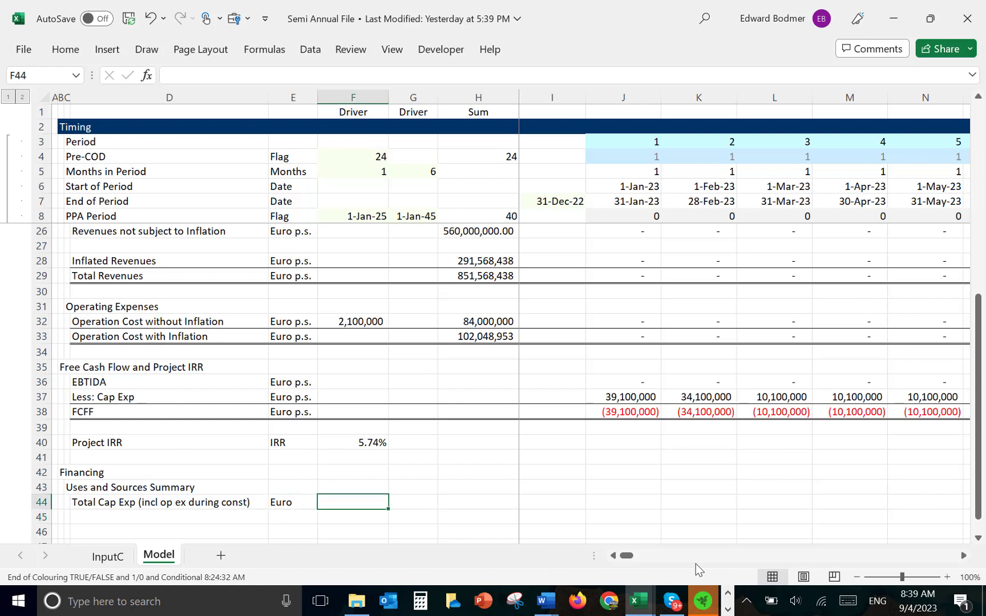
text(=)
key(Up)
key(Up)
key(Up)
key(Up)
key(Up)
key(Up)
key(Up)
key(Up)
key(Up)
key(Up)
key(Up)
key(Up)
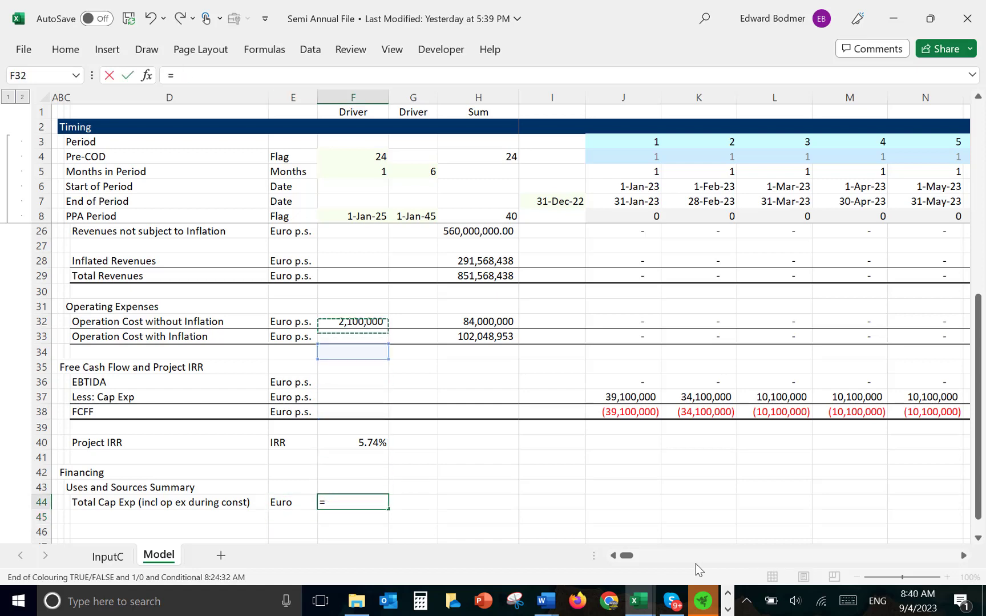
key(Up)
key(Up)
key(Up)
key(Up)
key(Up)
key(Up)
key(Up)
key(Up)
key(Up)
key(Up)
key(Up)
key(Up)
key(Up)
key(Up)
key(Up)
key(Up)
key(Up)
key(Down)
key(Down)
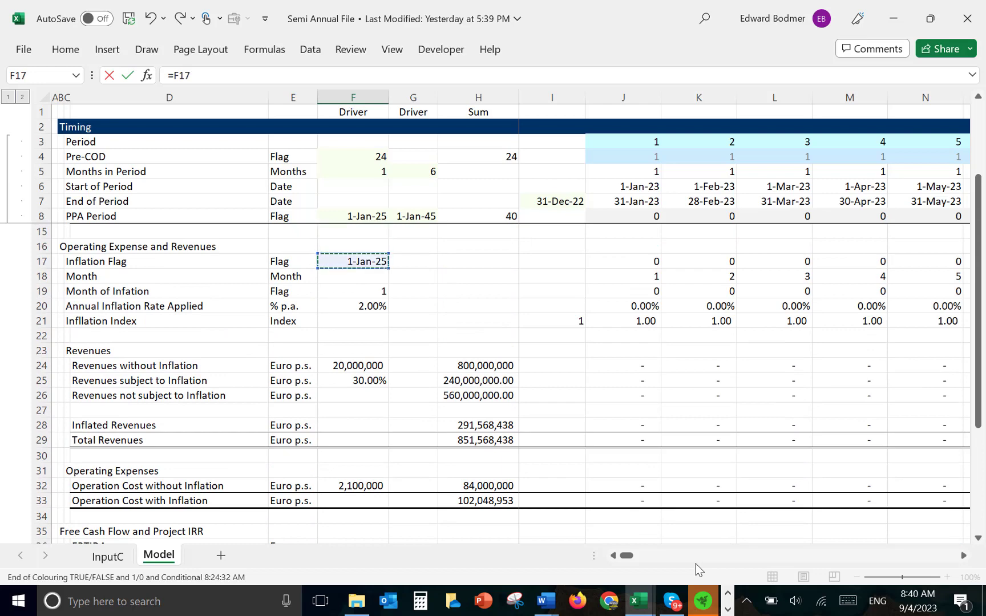
key(Down)
key(Down)
key(Down)
key(Down)
key(Down)
key(Down)
key(Up)
key(Up)
key(Up)
key(Up)
key(Up)
key(Up)
key(Up)
key(Up)
key(Up)
key(Up)
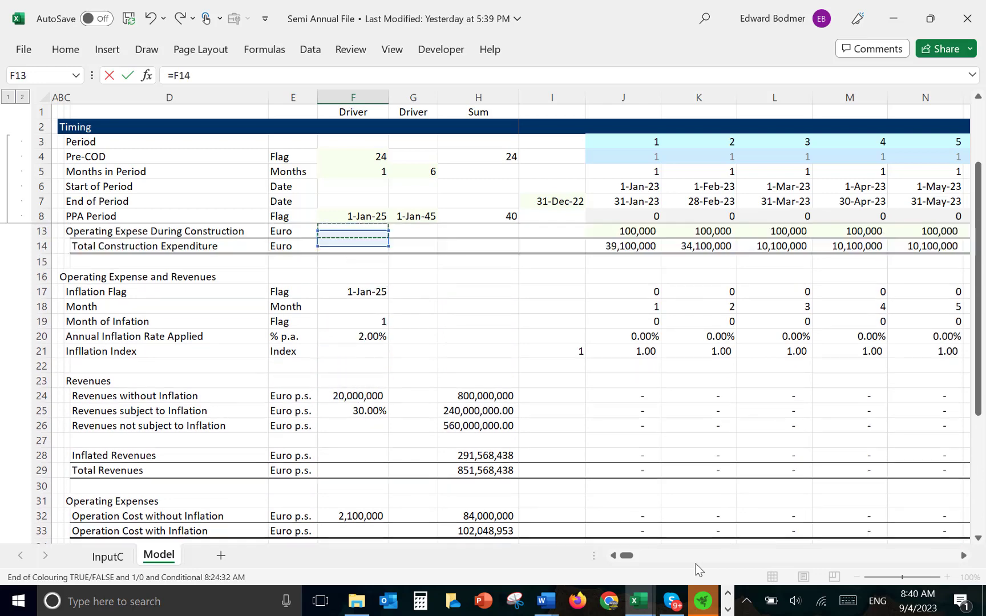
key(Up)
key(Up)
key(Up)
key(Up)
key(Up)
key(Up)
key(Down)
key(Down)
key(Down)
key(Down)
key(Down)
key(Down)
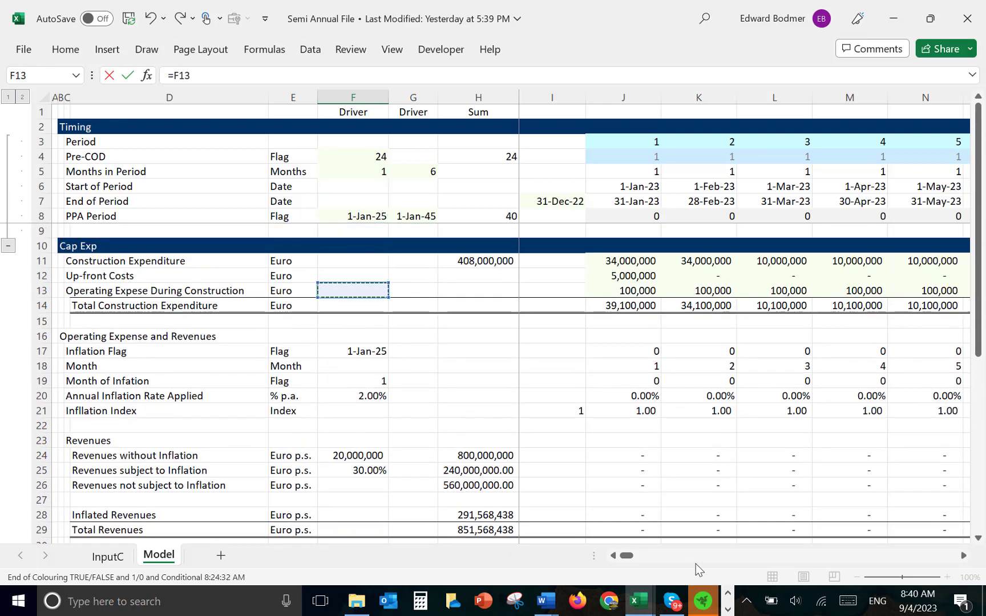
key(Escape)
Copy the row-sum formula from H11 down to H12 and H13 to total Up-front Costs and operating expense during construction.
key(Up)
key(Up)
key(Up)
key(Up)
key(Up)
key(Up)
key(Up)
key(Up)
key(Up)
key(Up)
key(Up)
key(Up)
key(Up)
key(Up)
key(Up)
key(Up)
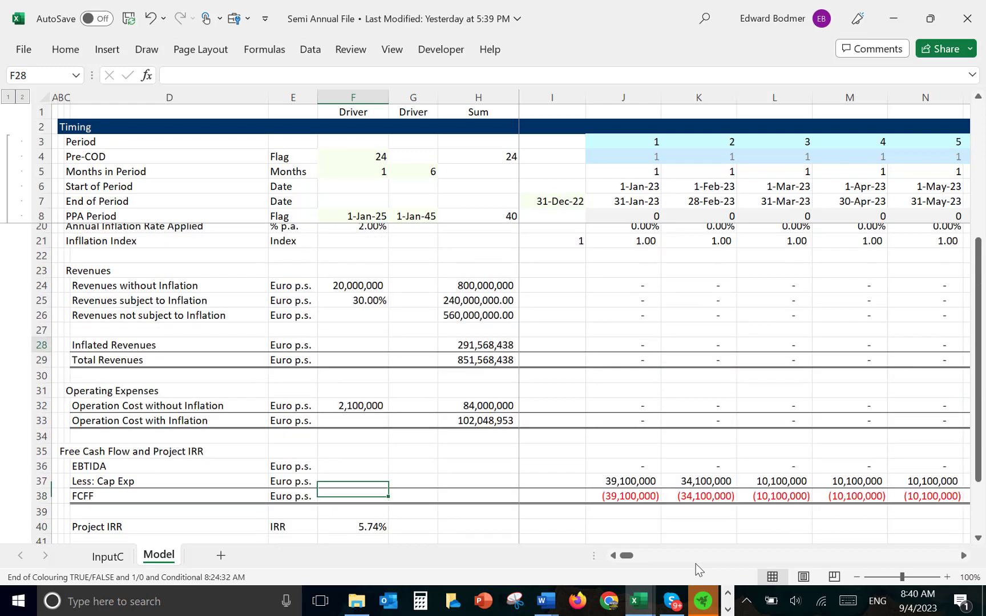
key(Up)
key(Up)
key(Up)
key(Up)
key(Up)
key(Up)
key(Up)
key(Up)
key(Up)
key(Up)
key(Up)
key(Up)
key(Up)
key(Up)
key(Up)
key(Up)
key(Up)
key(Up)
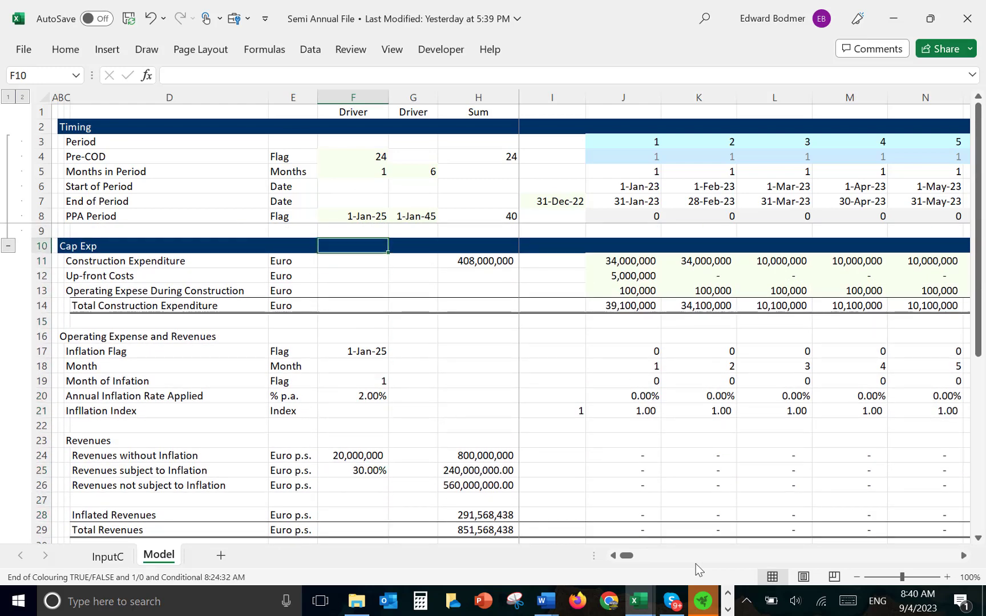
key(Right)
key(Down)
key(Down)
key(Right)
key(ctrl+d)
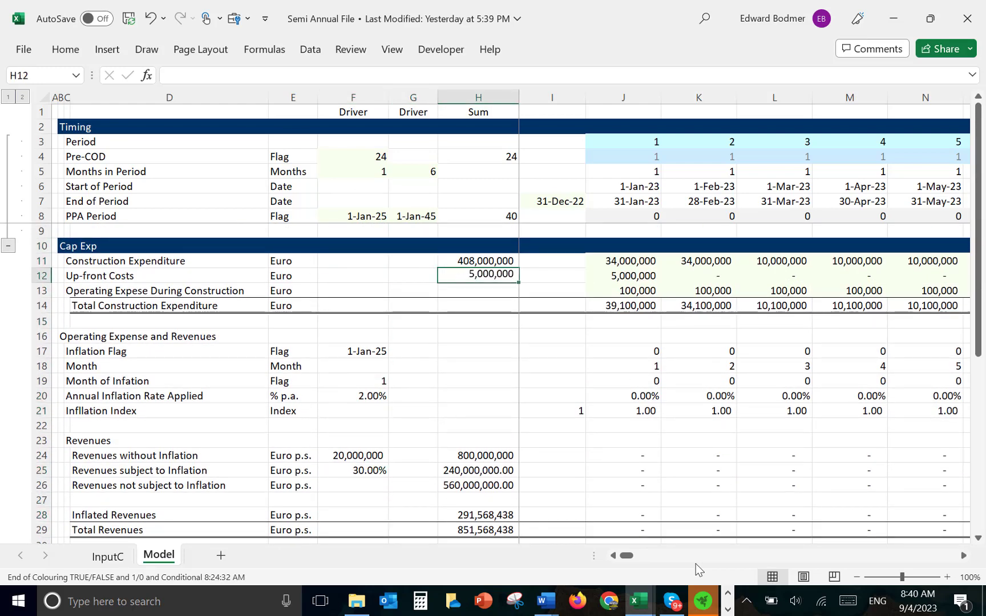
key(Down)
text(d)
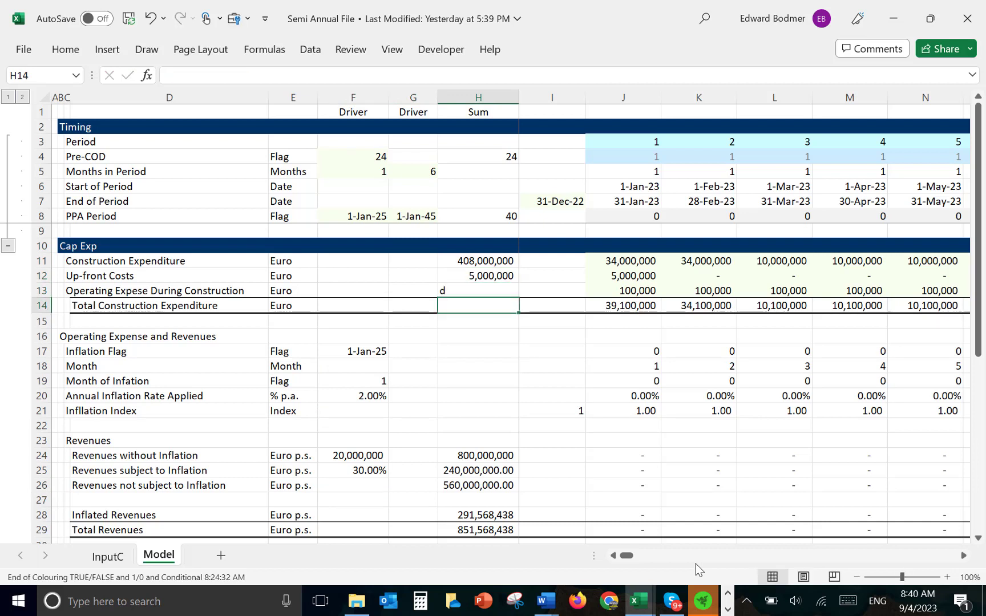
key(Escape)
key(ctrl+d)
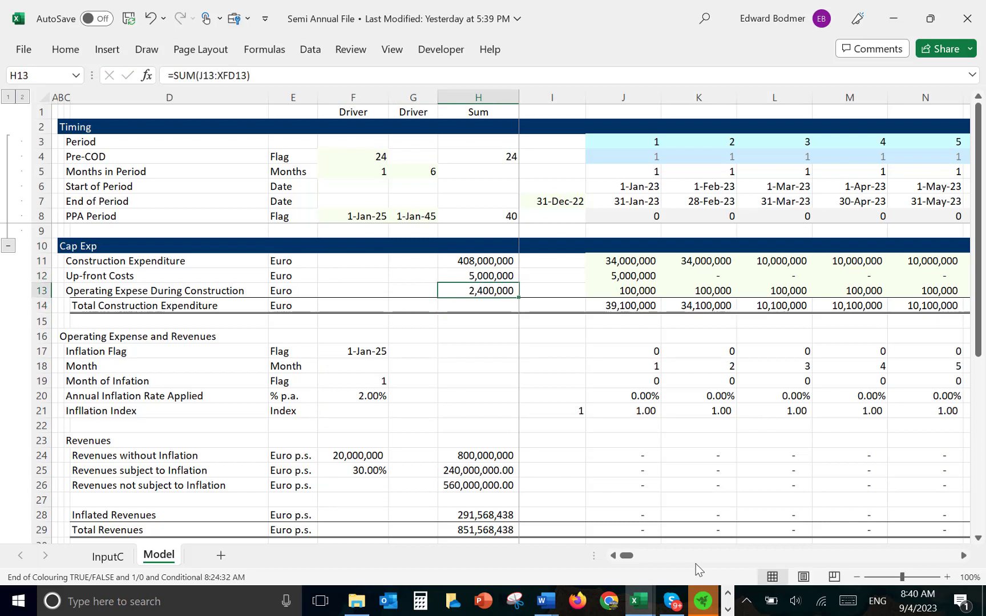
Copy the row-sum formula down to H14 to total the Total Construction Expenditure line.
key(Down)
key(ctrl+d)
key(Down)
key(Down)
key(Up)
key(Up)
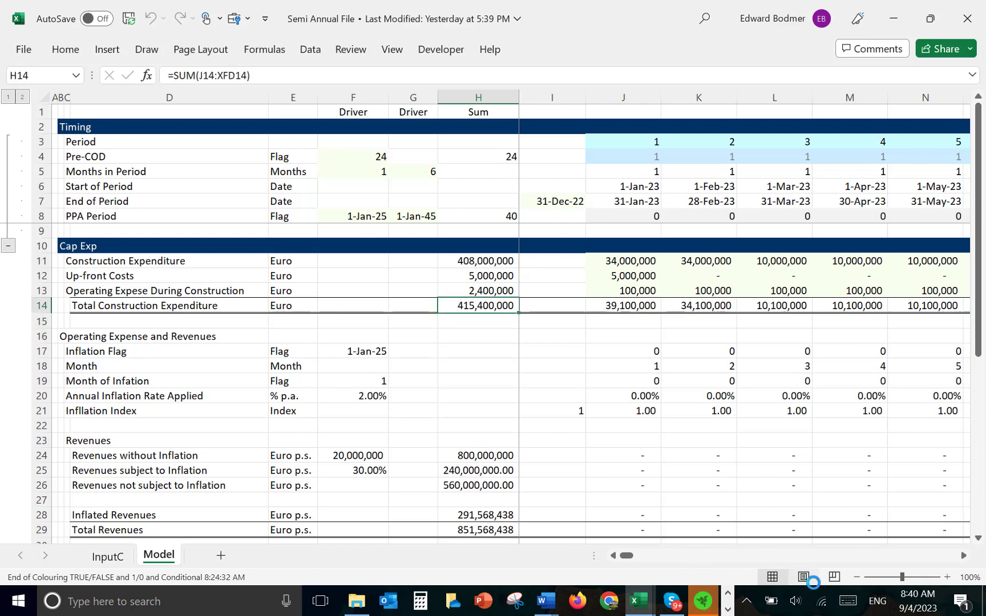
Link F44 on the Total Cap Exp line to the Total Construction Expenditure sum with =H14.
key(Down)
key(Down)
key(Down)
key(Down)
key(Down)
key(Down)
key(Down)
key(Down)
key(Down)
key(Down)
key(Down)
key(Down)
key(Down)
key(Down)
key(Down)
key(Down)
key(Down)
key(Down)
key(Down)
key(Down)
key(Down)
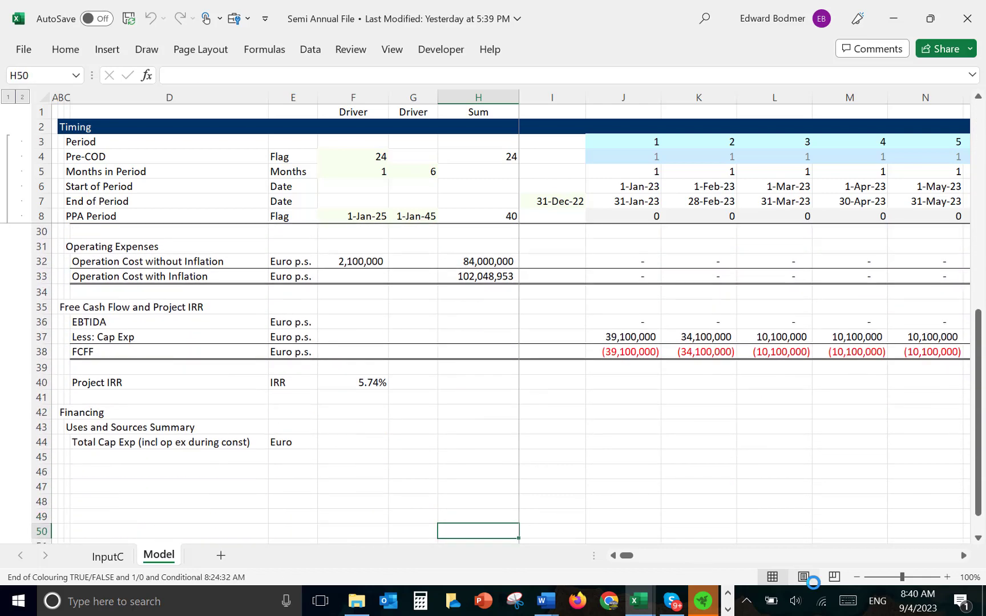
key(Up)
key(Up)
key(Left)
key(Left)
key(Up)
key(Up)
key(Up)
key(Up)
key(Up)
key(Up)
key(Up)
key(Up)
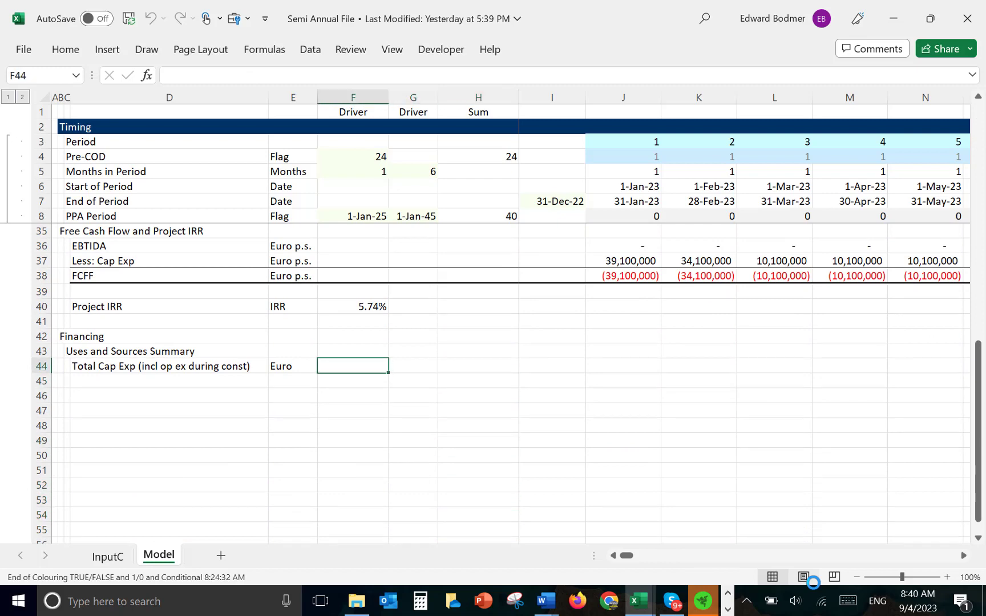
text(=)
key(Up)
key(Up)
key(Up)
key(Up)
key(Up)
key(Up)
key(Up)
key(Up)
key(Up)
key(Up)
key(Up)
key(Up)
key(Up)
key(Up)
key(Up)
key(Up)
key(Up)
key(Up)
key(Up)
key(Up)
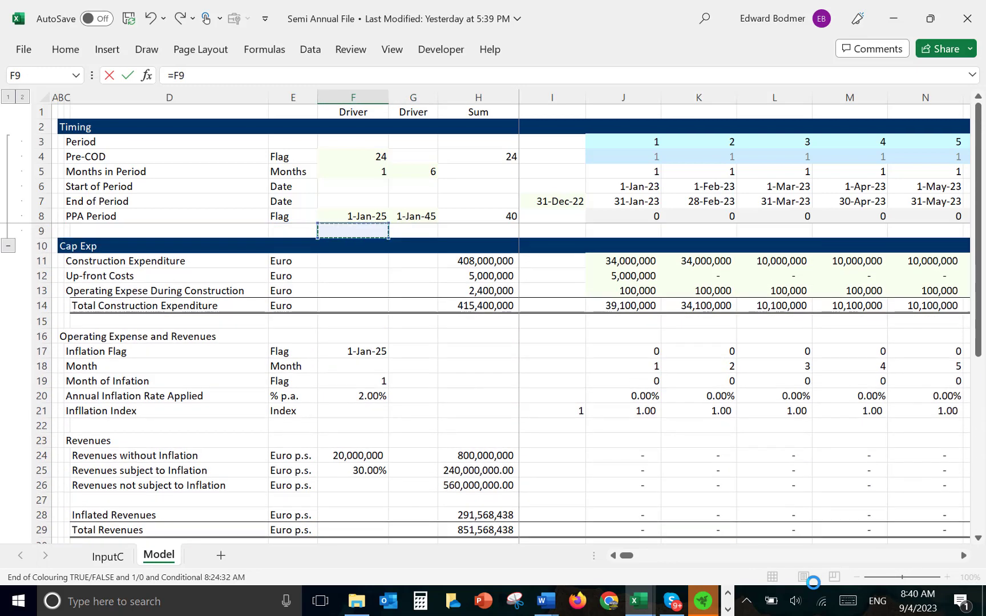
key(Down)
key(Down)
key(Down)
key(Down)
key(Down)
key(Down)
key(Down)
key(Down)
key(Down)
key(Up)
key(Up)
key(Up)
key(Up)
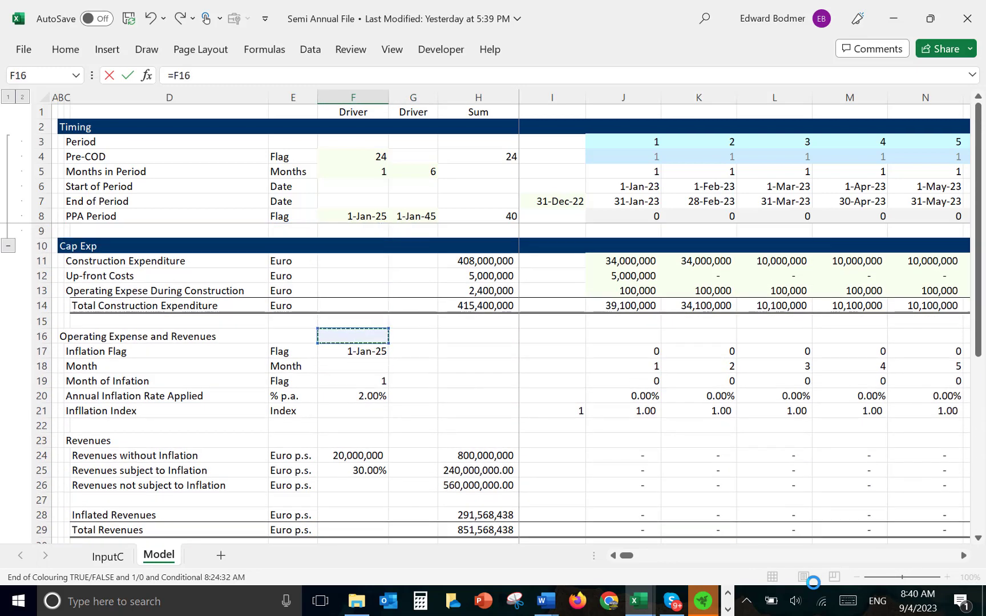
key(Right)
key(Right)
key(Return)
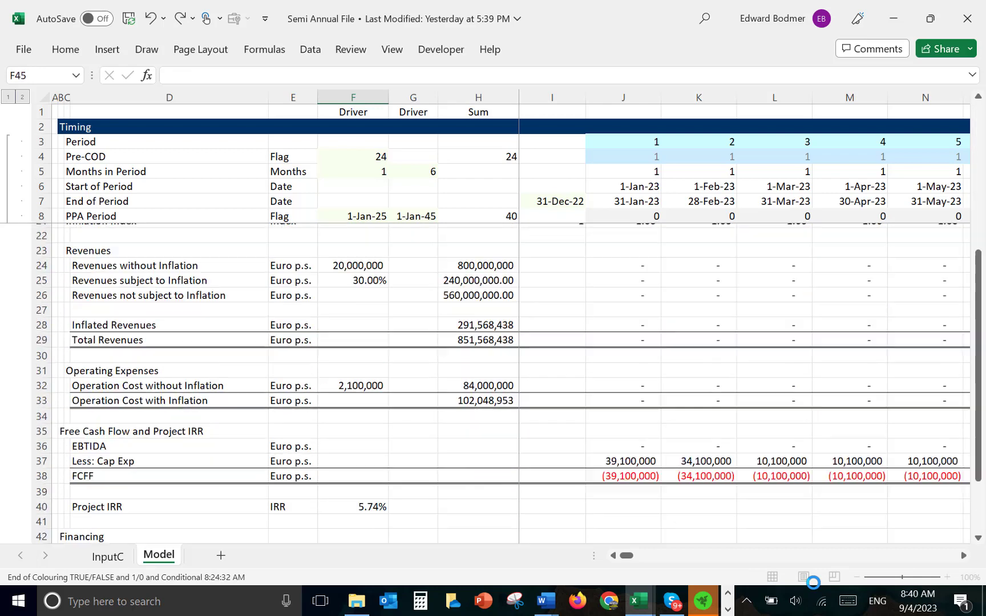
key(Up)
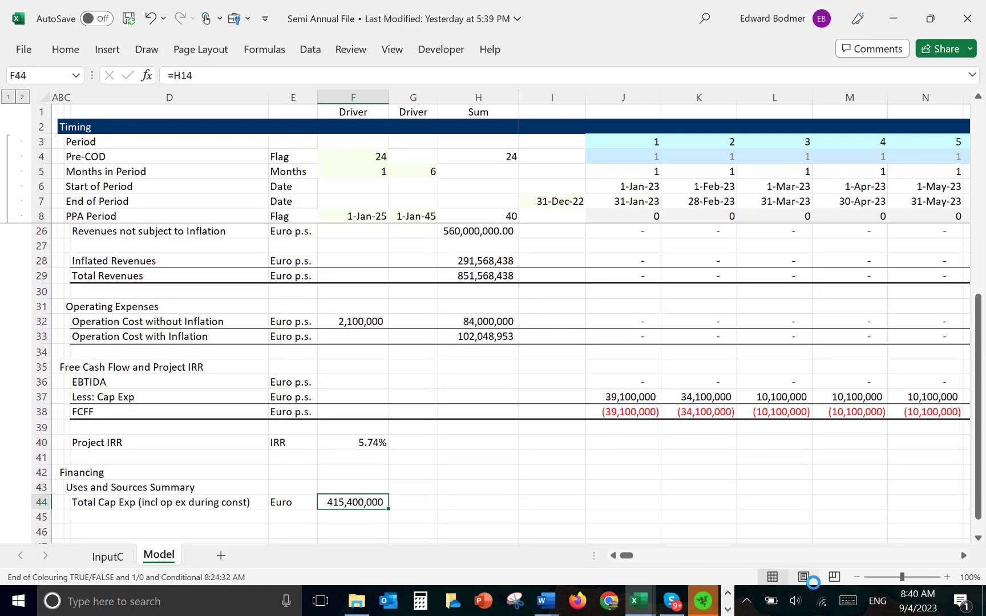
Enter the line label Interest During Constrction in D45, below the Total Cap Exp line.
key(Down)
key(Down)
key(Down)
key(Up)
key(Up)
key(Left)
key(Left)
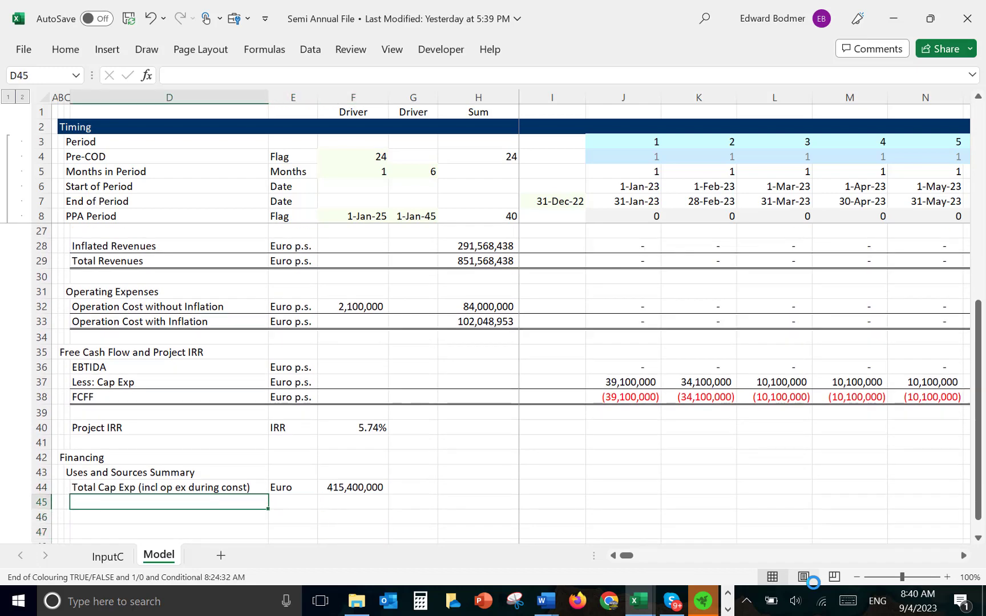
key(Left)
key(Right)
text(I)
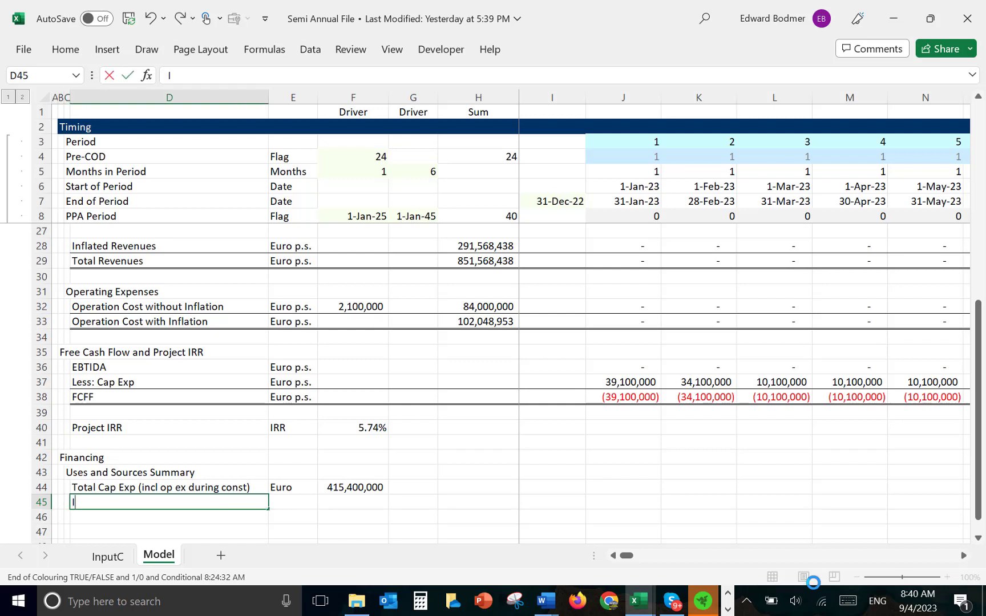
text(nterest Durin)
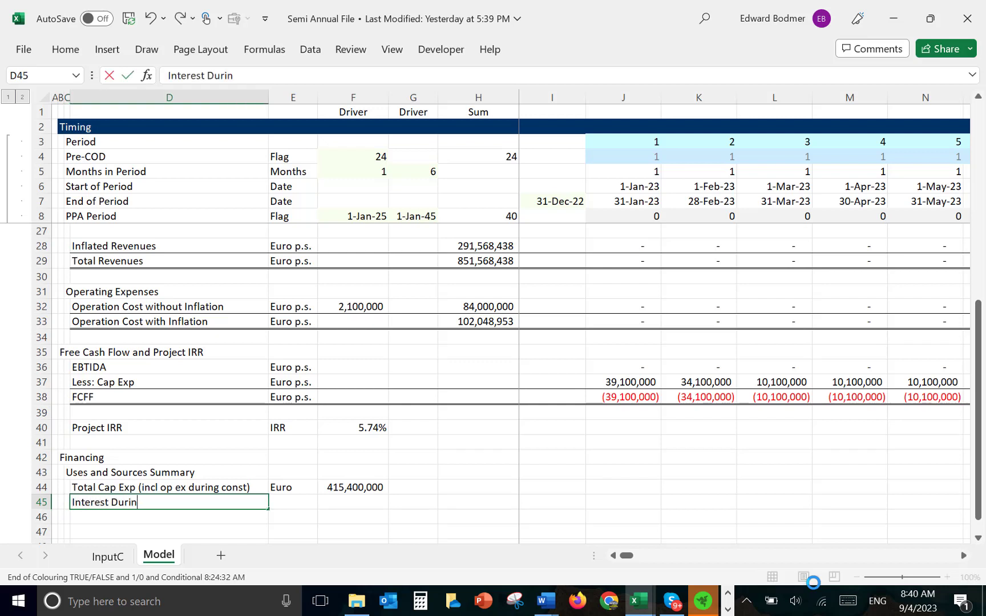
text(g Constrction)
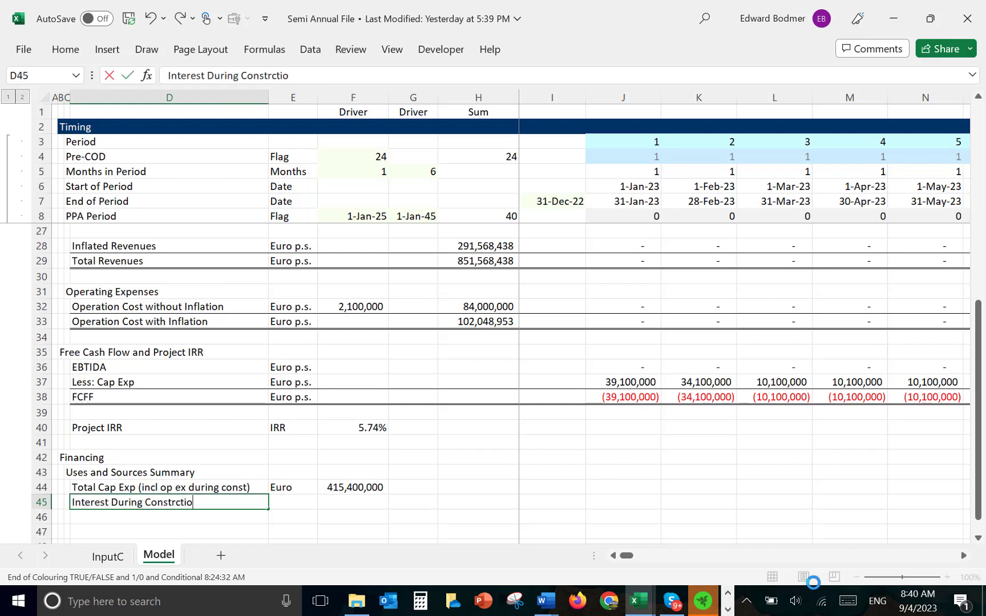
key(Return)
Enter the line label Total Uses in D46.
text(Total)
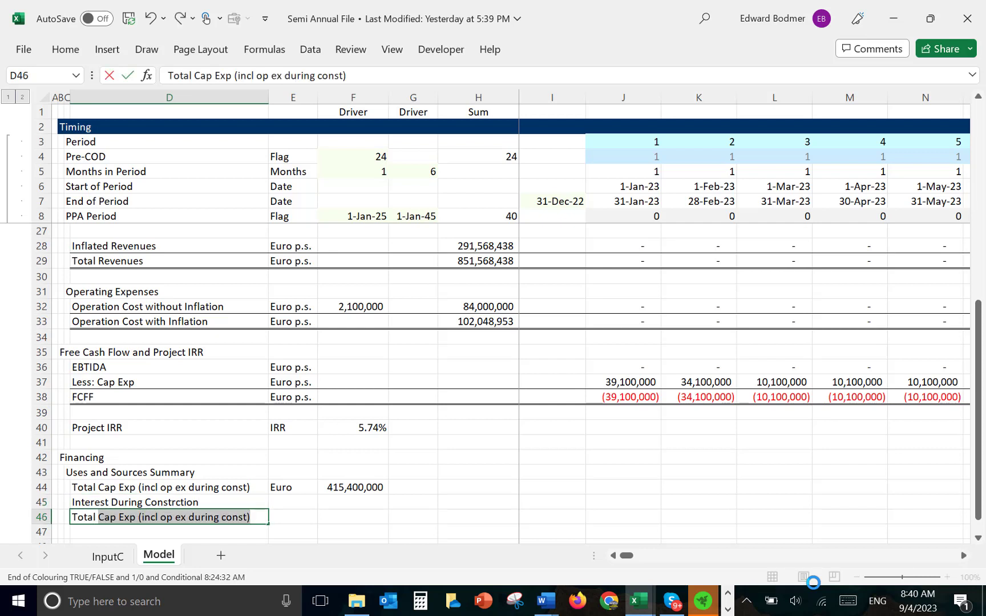
text( Uses)
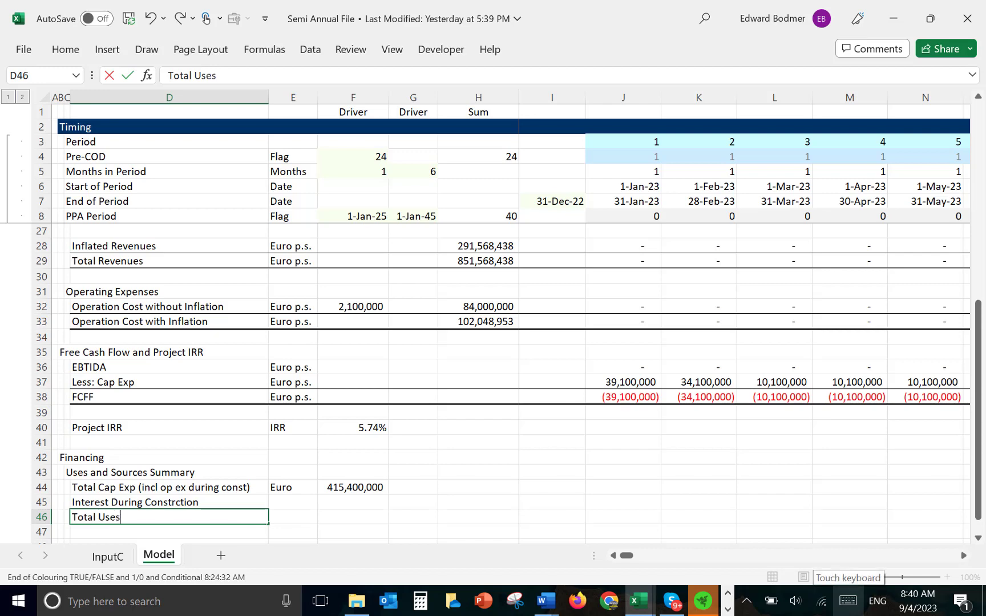
key(Return)
Set the units of the interest during construction and Total Uses lines in E45 and E46 to Euro.
key(Up)
key(Up)
key(Right)
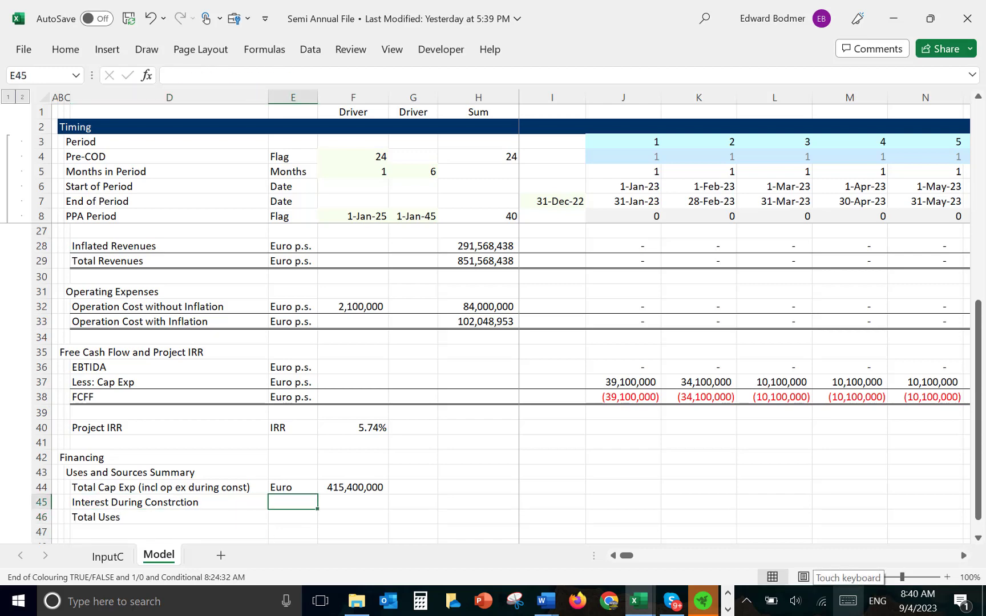
text(Euro)
key(Return)
text(Euro)
key(Return)
Insert a blank row at row 44, between Uses and Sources Summary and the Total Cap Exp line.
key(Down)
key(Down)
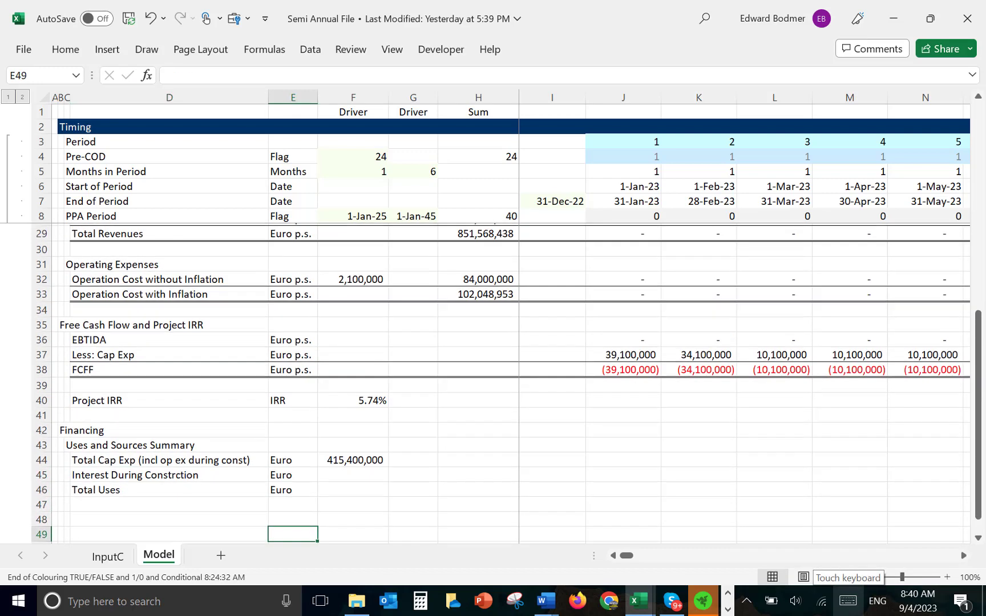
key(Up)
key(Left)
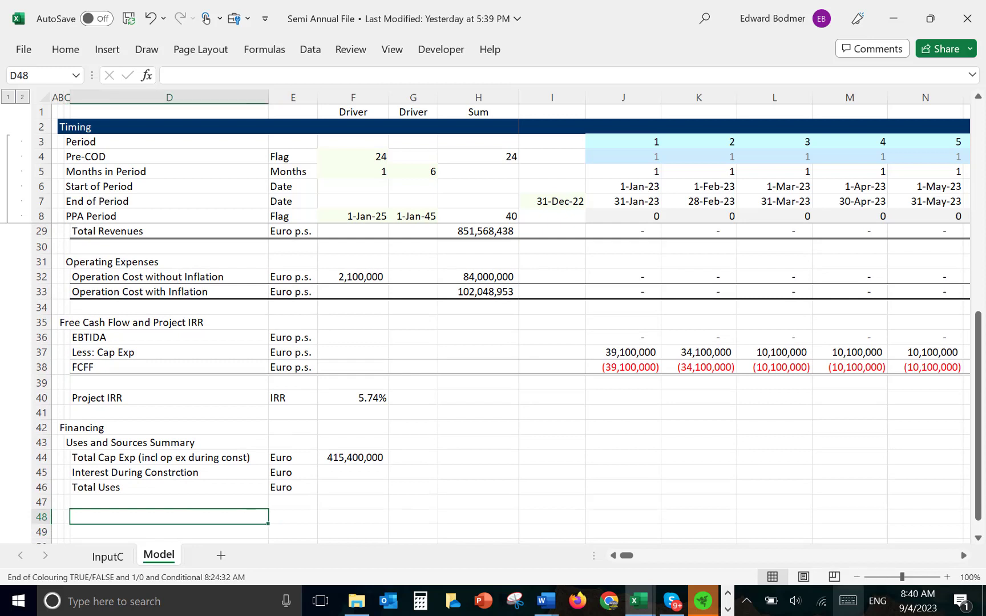
key(Up)
key(Up)
key(Up)
key(Up)
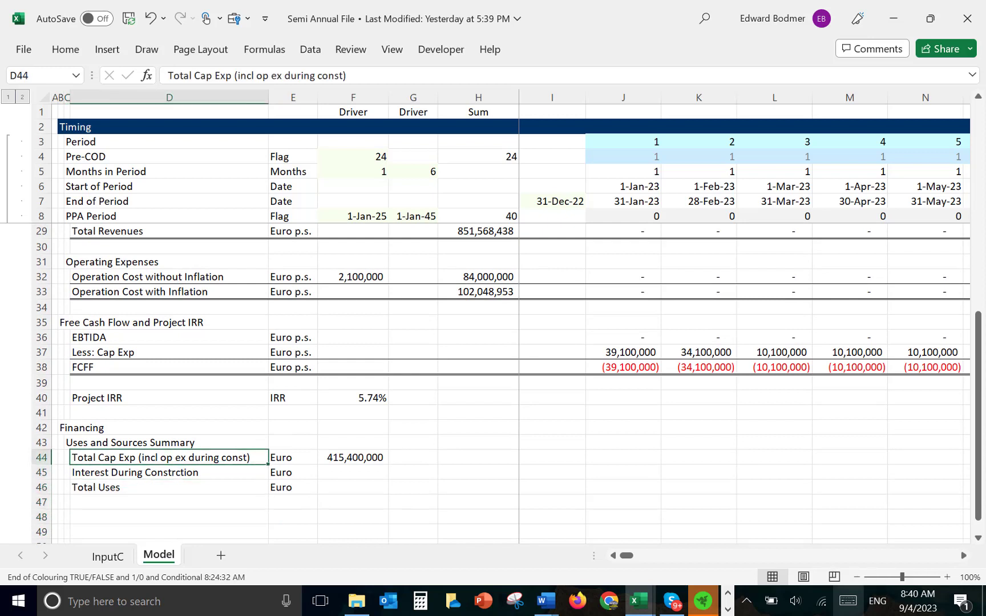
key(Left)
key(shift+space)
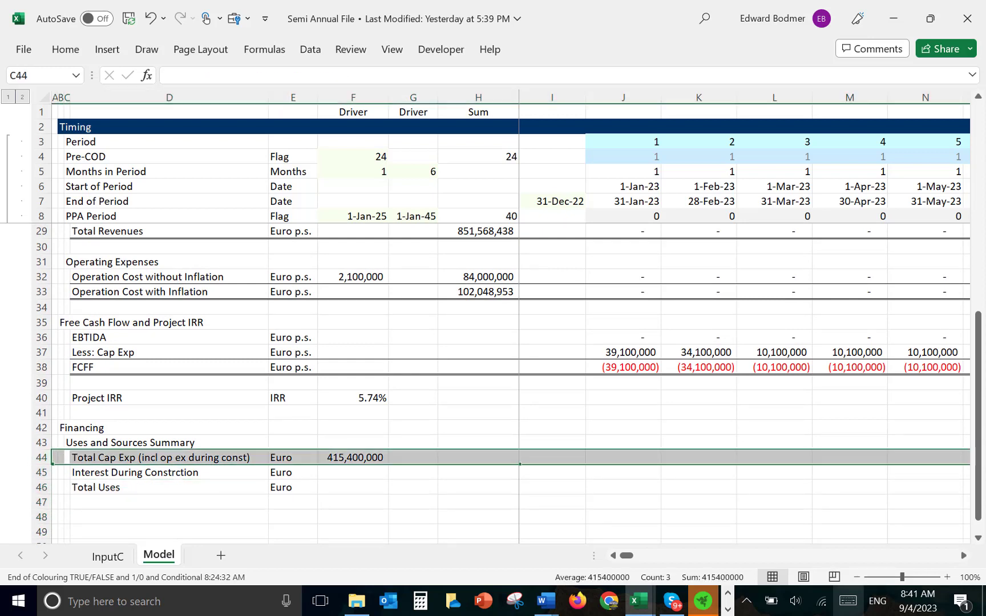
key(ctrl+shift+plus)
Enter the subheading Uses in D44 of the new blank row.
key(Right)
key(Left)
key(Left)
key(Right)
key(Right)
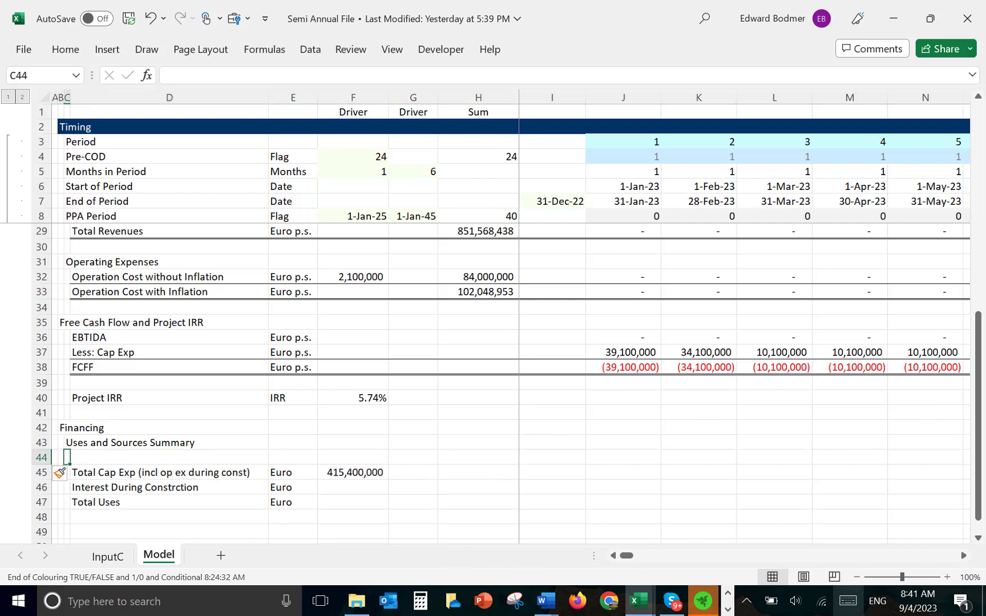
text(Uses)
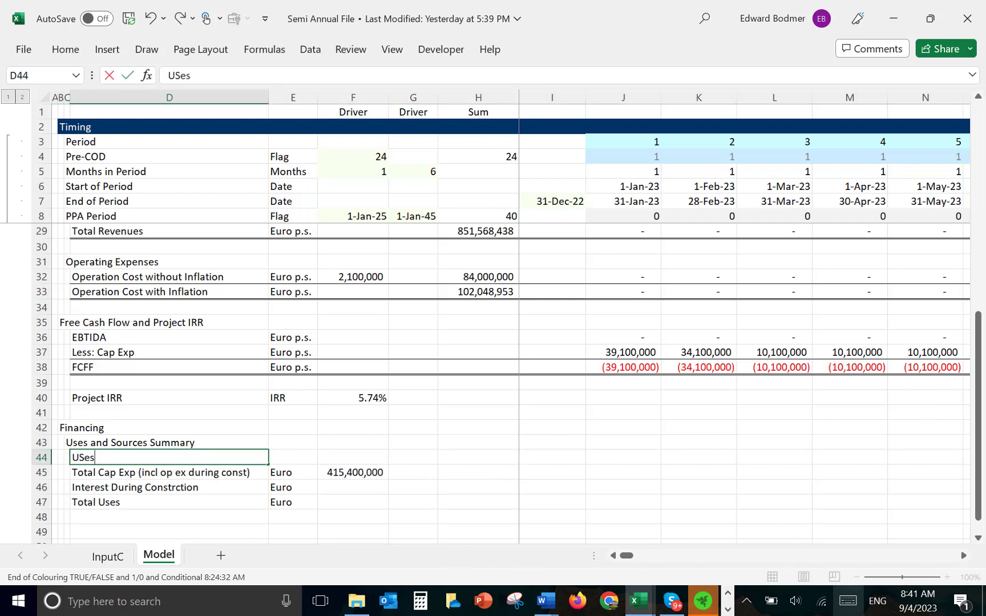
key(Return)
Enter the subheading Sources in D49, leaving one blank row below Total Uses.
key(Down)
key(Down)
key(Down)
key(Down)
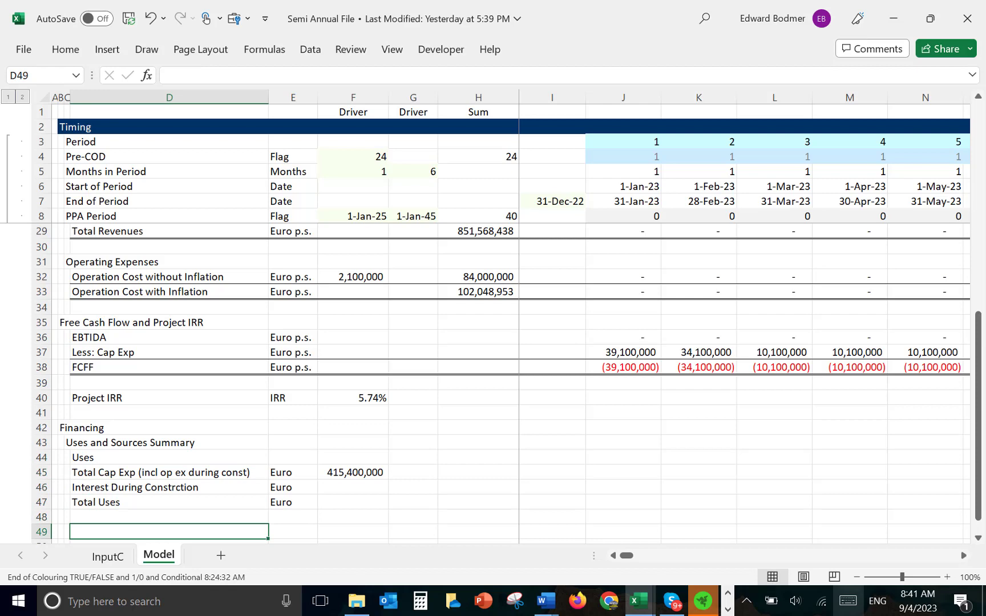
text(Sources)
key(Return)
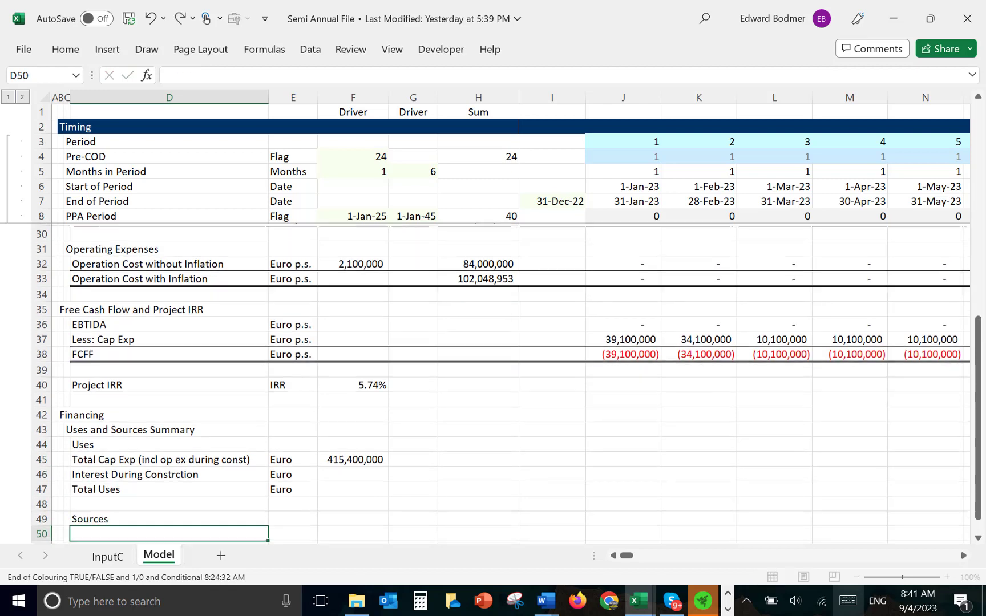
Enter the line label Debt Financing in D50 under Sources and go to its unit cell E50.
key(Down)
key(Down)
key(Up)
key(Up)
text(D)
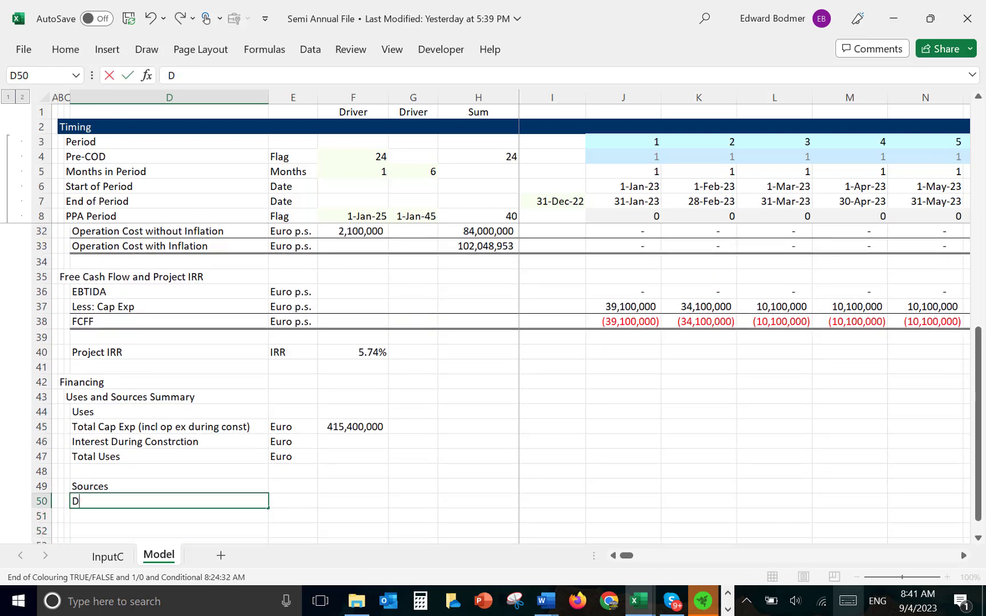
text(ebt Financing)
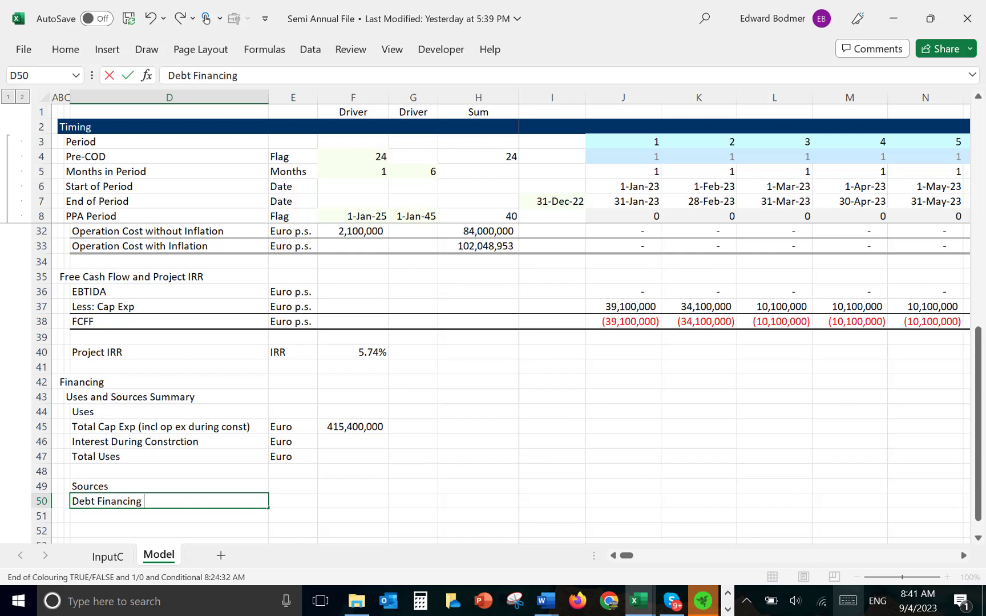
key(Return)
key(Up)
key(Right)
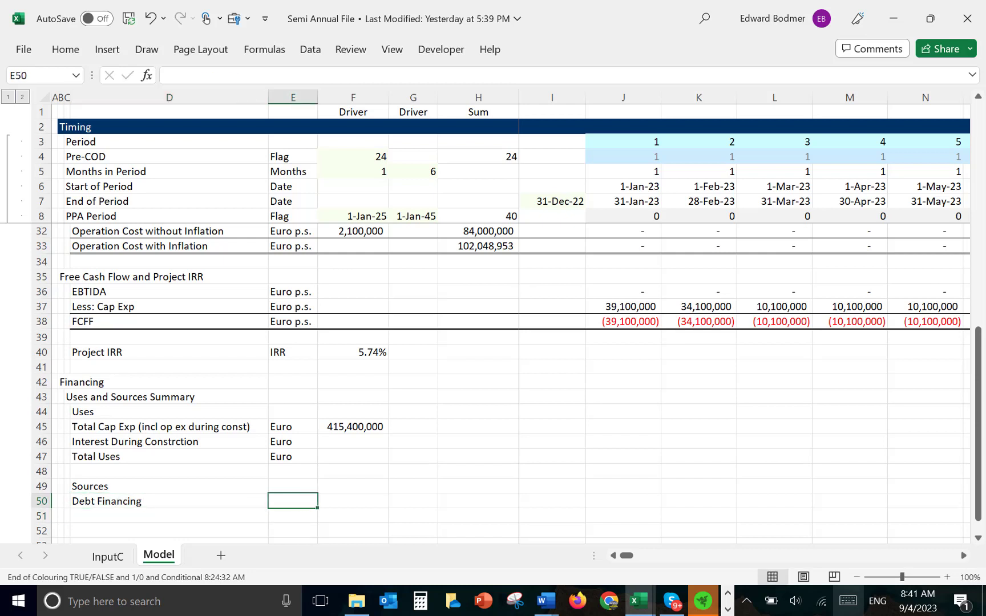
Set the unit of the Debt Financing row in E50 to Euro by copying it from the Total Uses row.
text(Er)
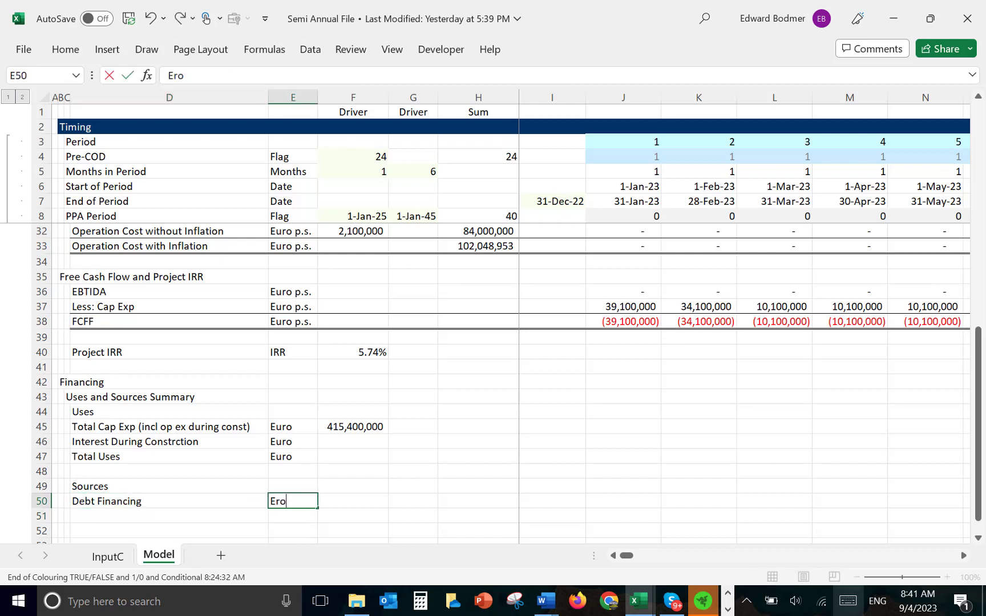
text(o)
key(Return)
key(Up)
key(Up)
key(Up)
key(Up)
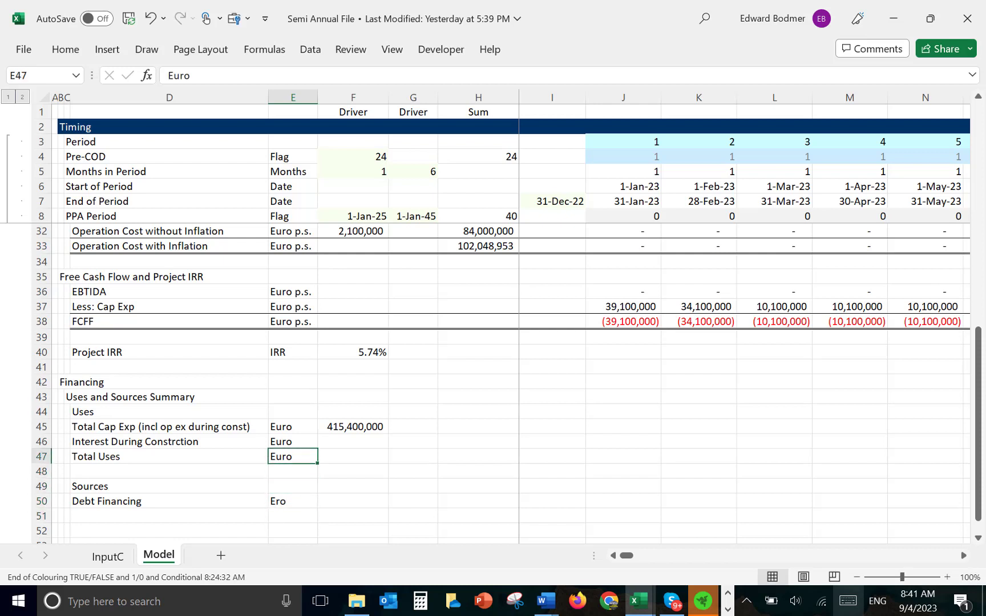
key(ctrl+c)
key(Down)
key(Down)
key(Down)
key(ctrl+v)
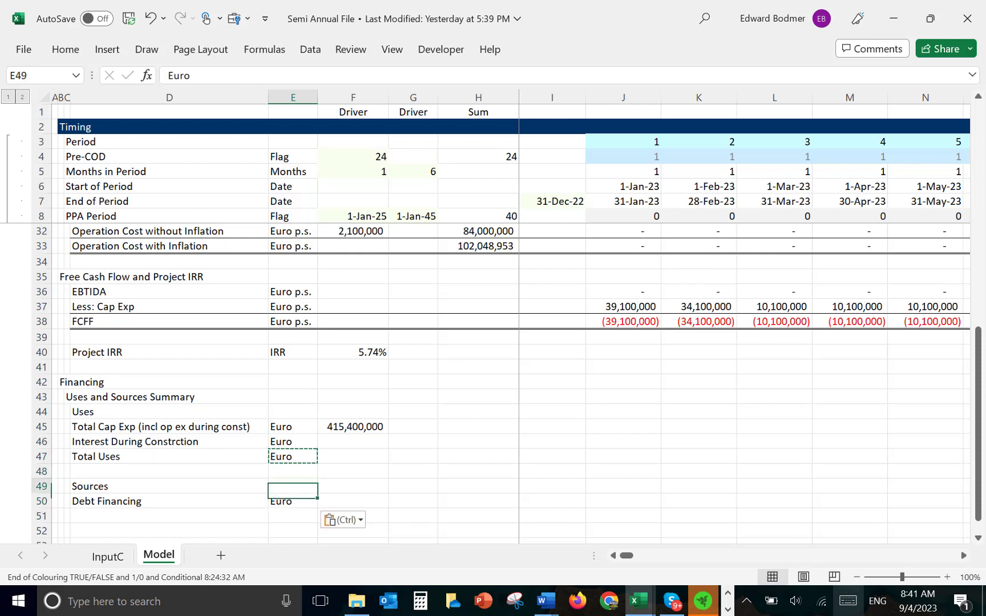
Move the Total Cap Exp formula =H14 from F45 to G45.
key(Up)
key(Up)
key(Up)
key(Up)
key(Up)
key(Right)
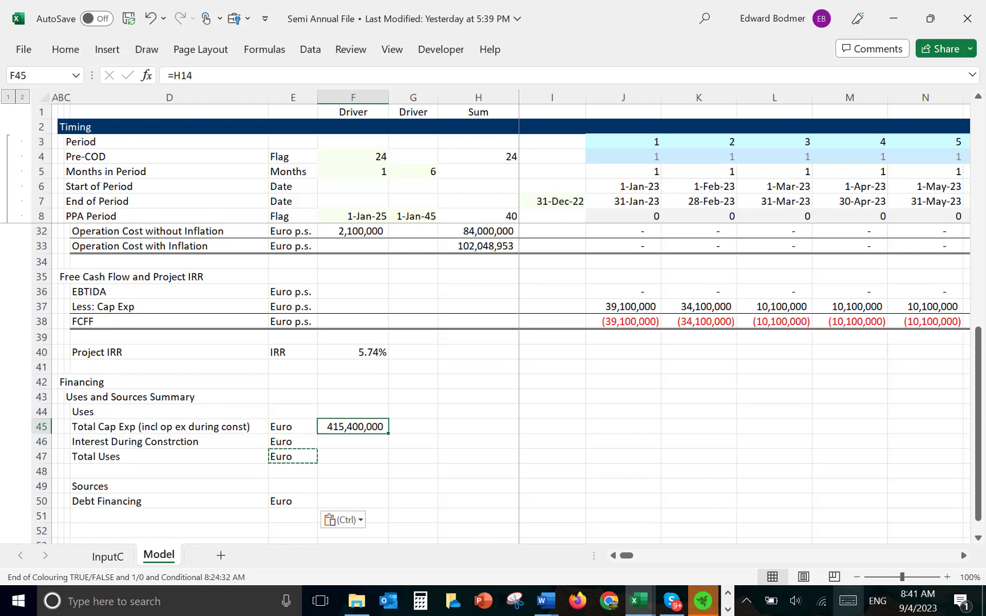
key(ctrl+c)
key(Right)
key(ctrl+v)
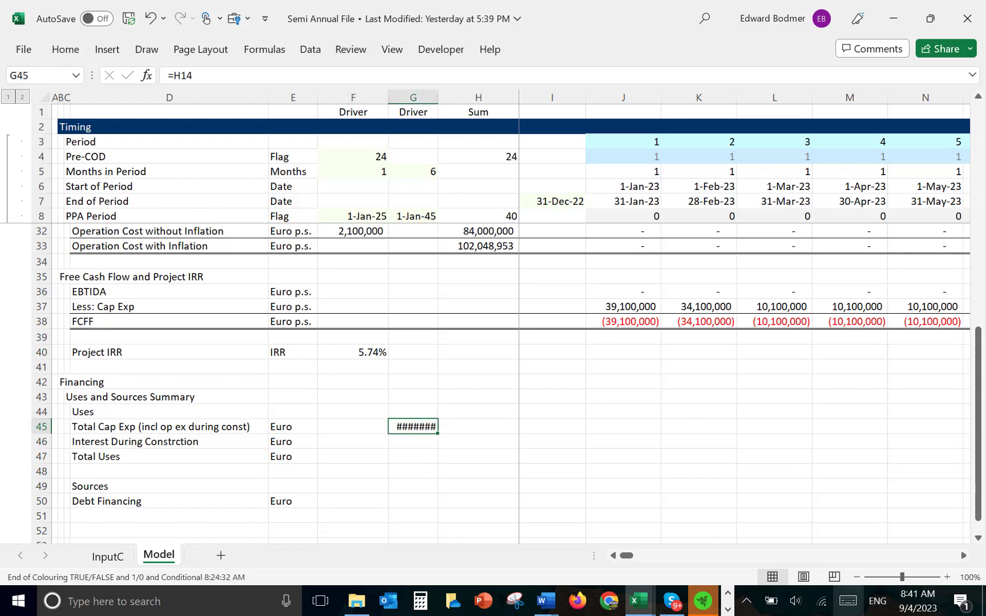
AutoFit the width of column G to the Total Cap Exp amount in G45.
key(alt+h)
key(o)
key(i)
key(Down)
key(Up)
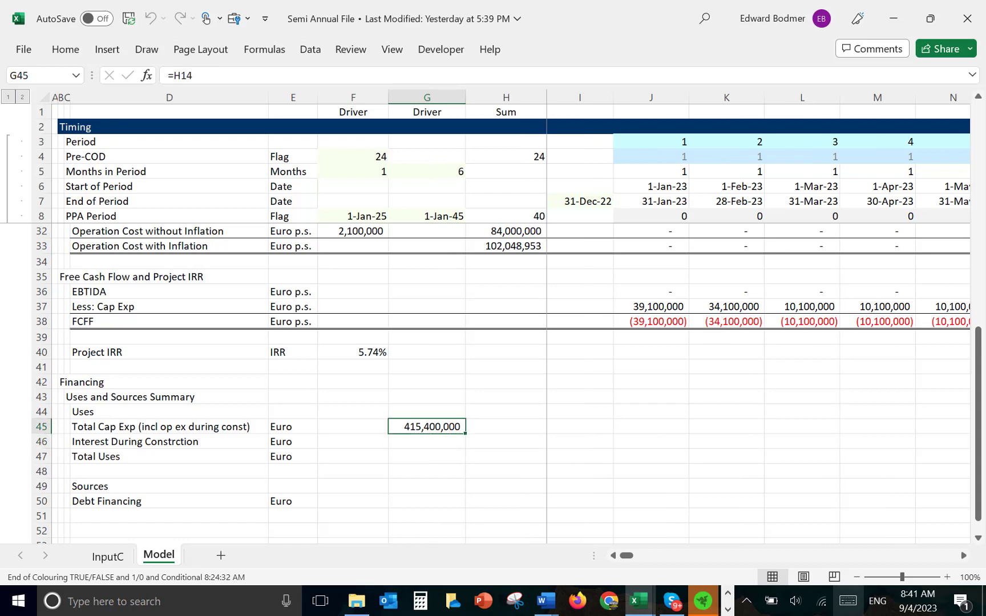
Sum the Uses amounts in G47 with AutoSum to get Total Uses.
key(Down)
key(Down)
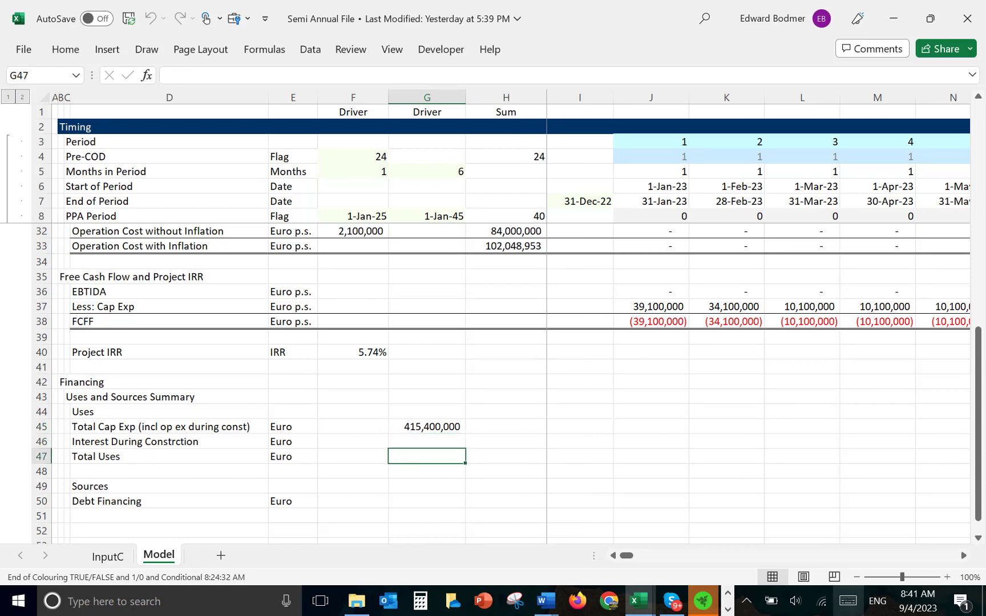
key(alt)
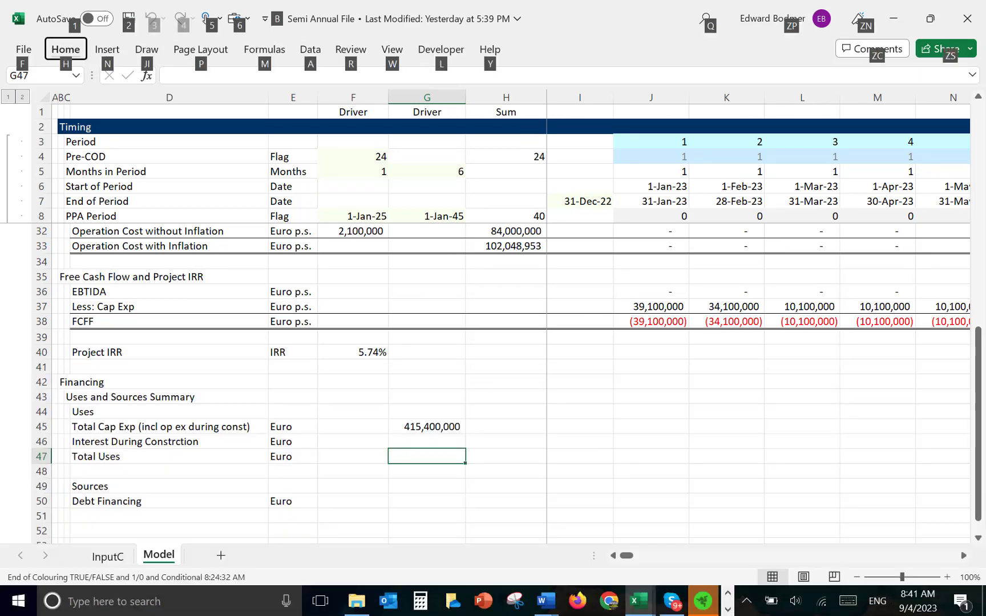
key(Escape)
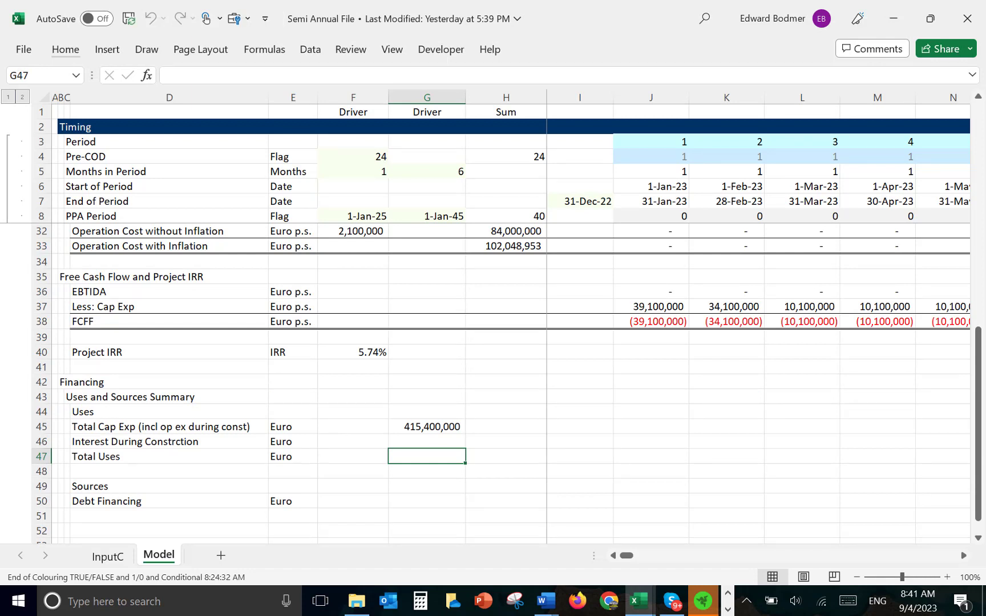
key(alt+equal)
key(ctrl+Return)
Apply the total-row border format to the Total Uses range D47:G47, and select the Debt Financing driver cell F50.
key(Up)
key(Left)
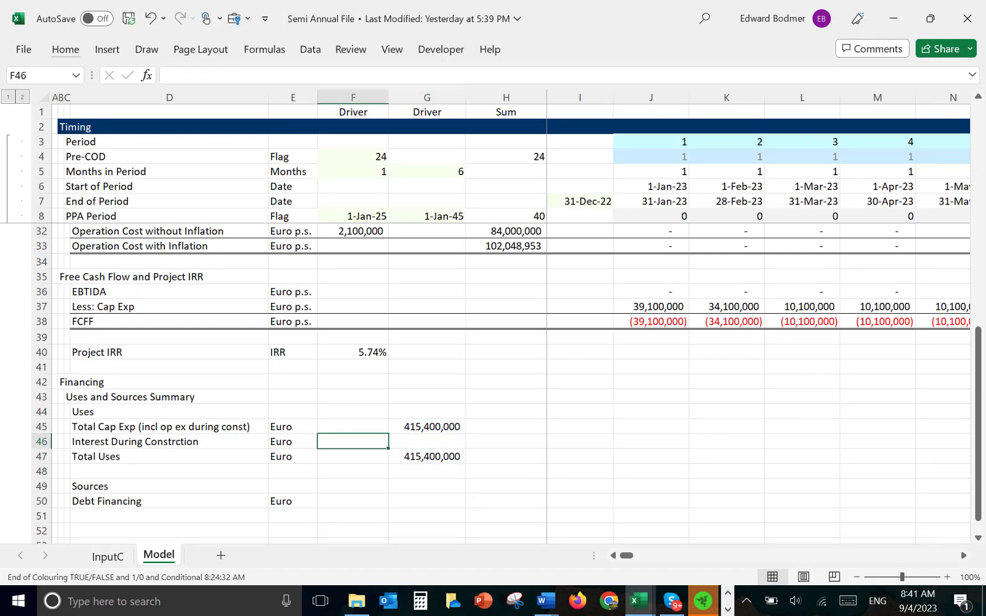
key(Down)
key(Left)
key(Left)
key(shift+Right)
key(shift+Right)
key(shift+Right)
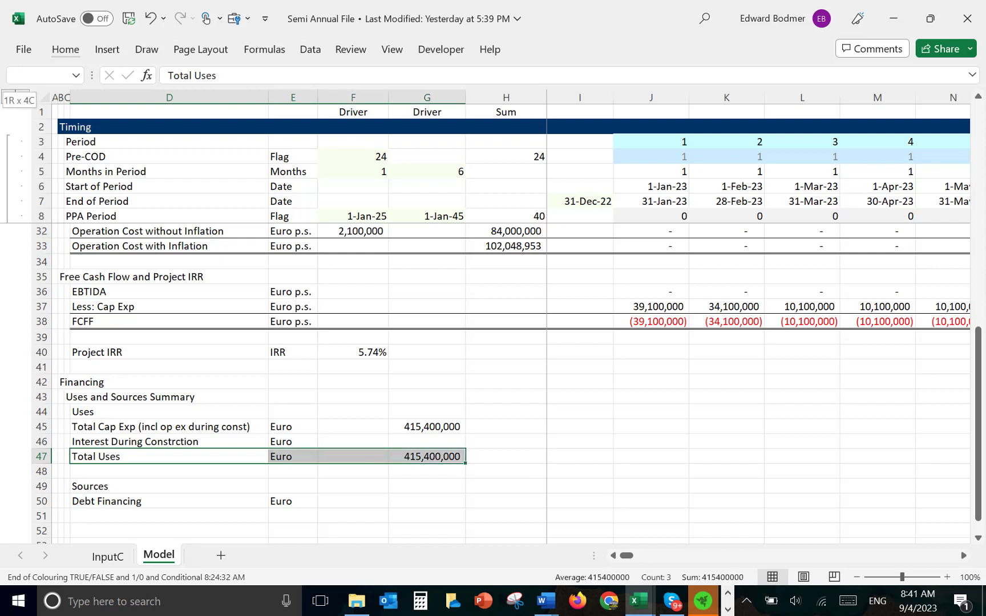
key(ctrl+shift+t)
key(Down)
key(Down)
key(Down)
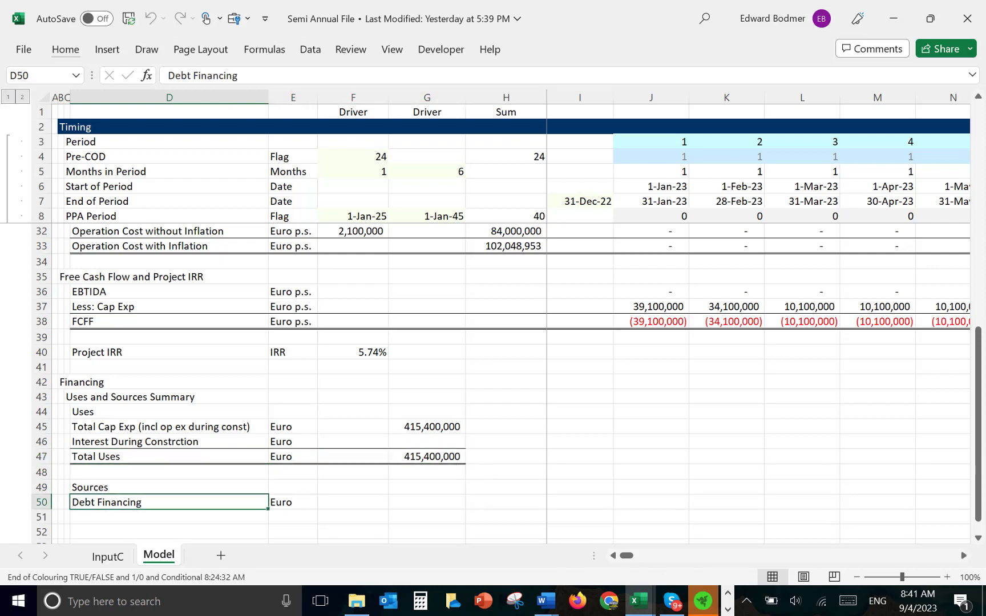
key(Right)
key(Right)
text(=)
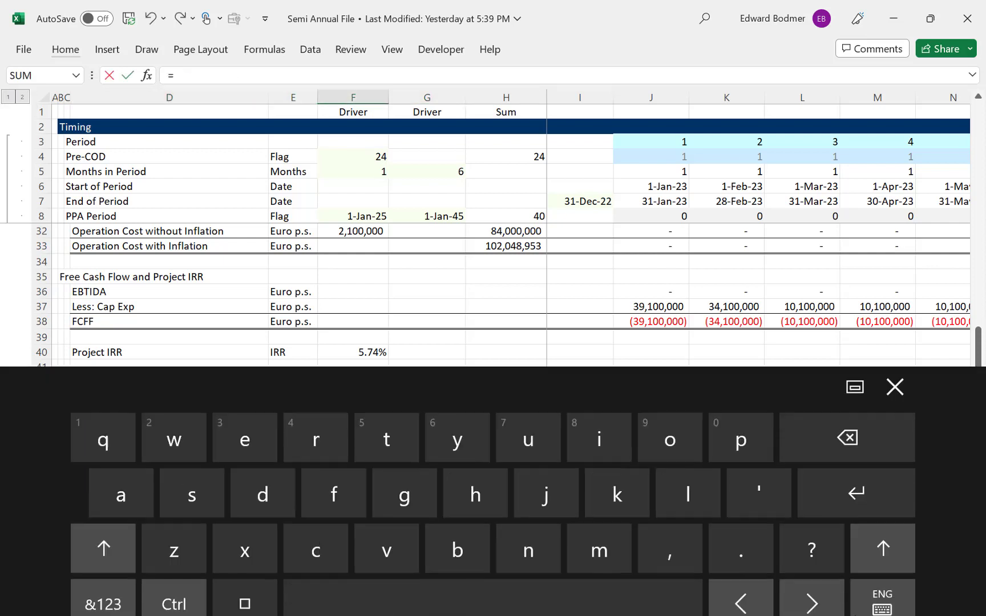
click(727, 338)
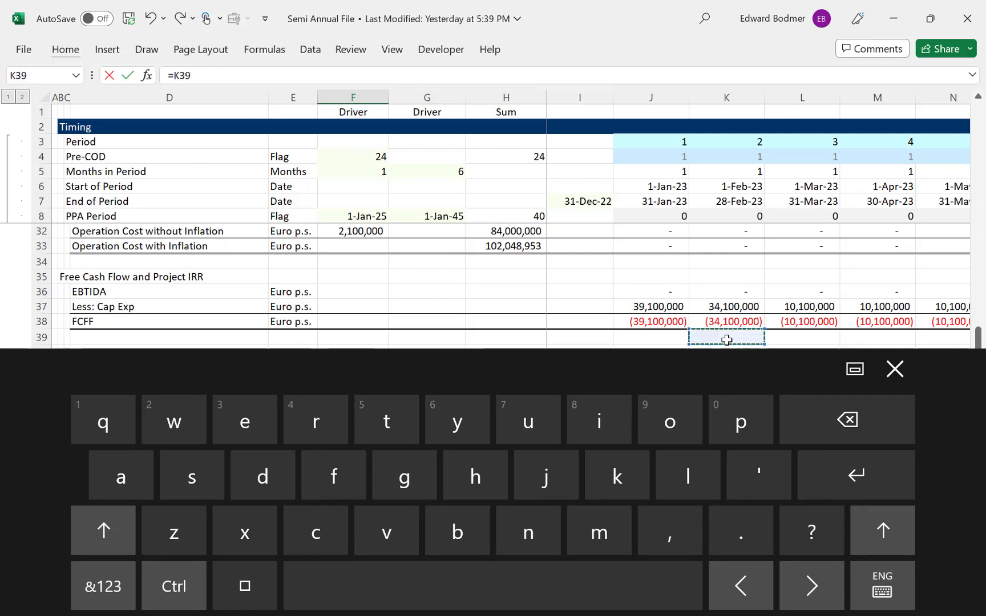
key(Escape)
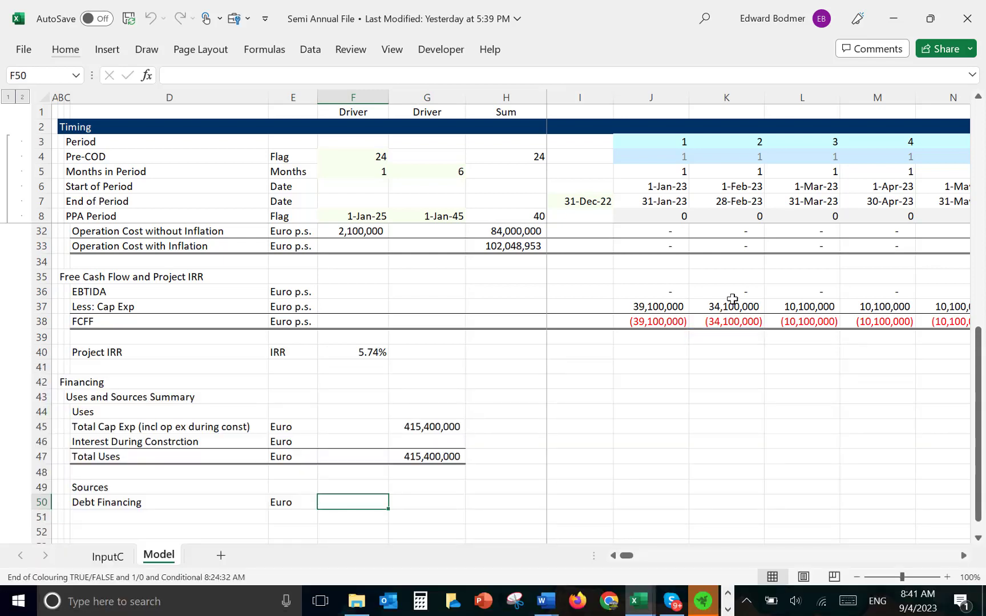
Link the Debt Financing driver in F50 to the Debt Financing Percent on the InputC sheet (=InputC!F35).
text(=)
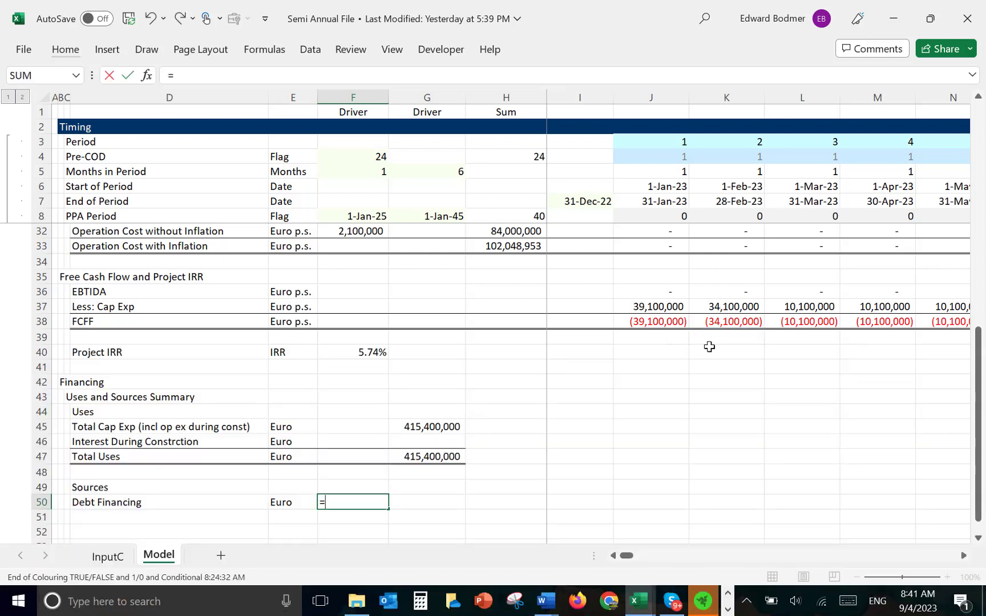
key(ctrl+Page_Up)
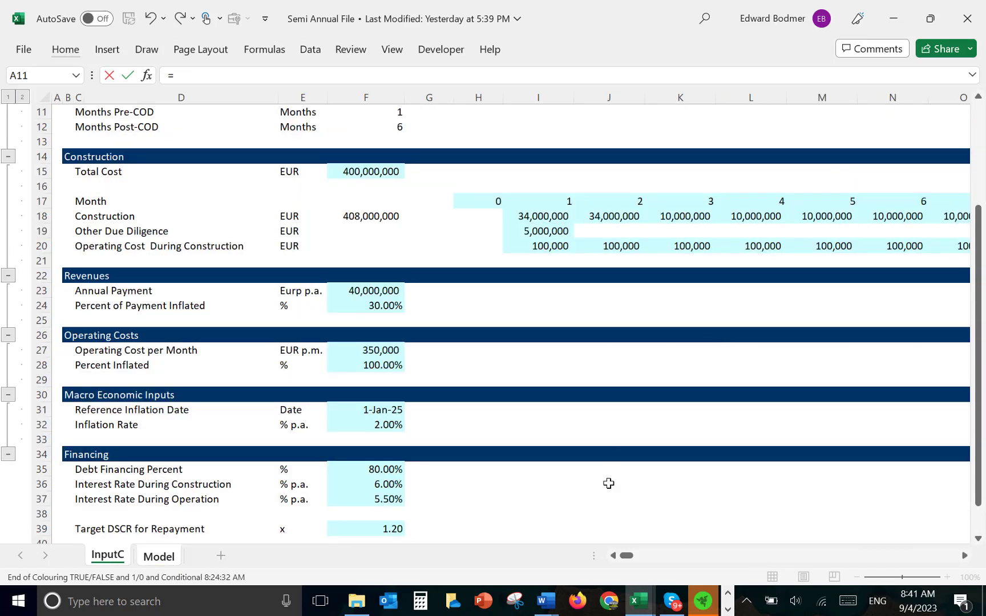
click(368, 467)
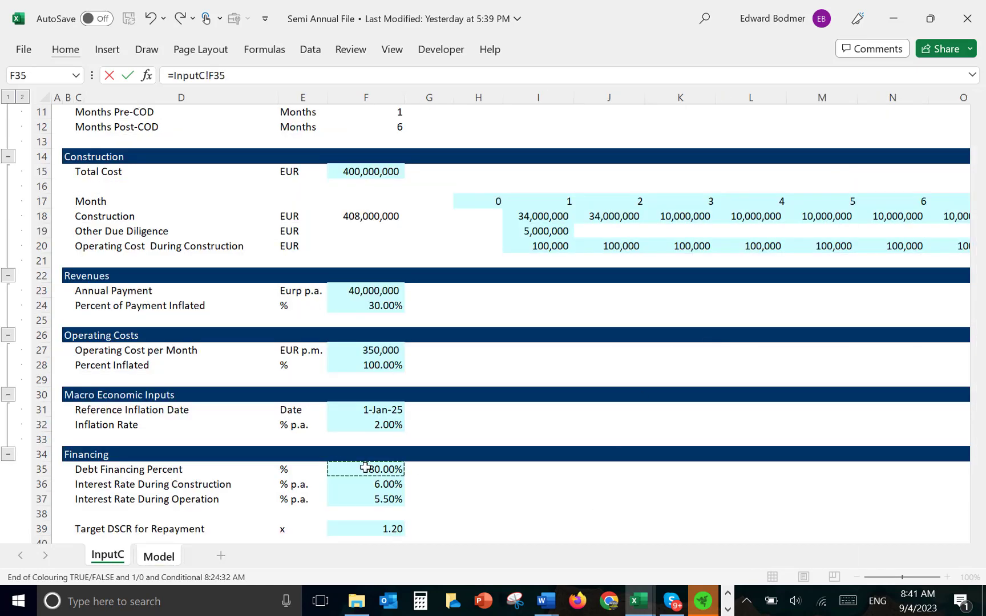
key(ctrl+Page_Down)
key(Return)
Calculate the Debt Financing amount in G50 as Total Uses times the debt percentage (=G47*F50).
key(Up)
key(Right)
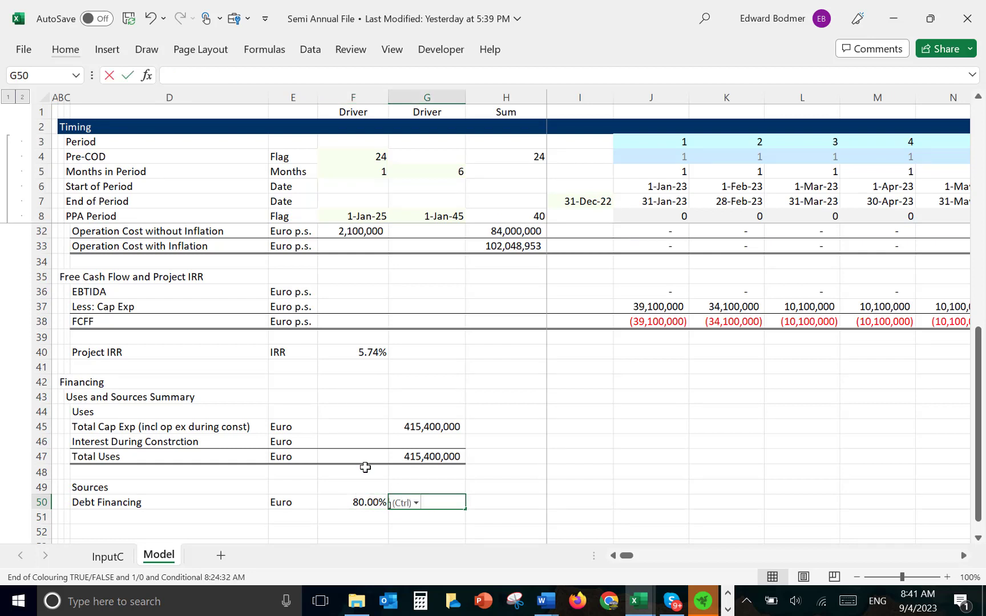
text(=)
key(Up)
key(Up)
key(Up)
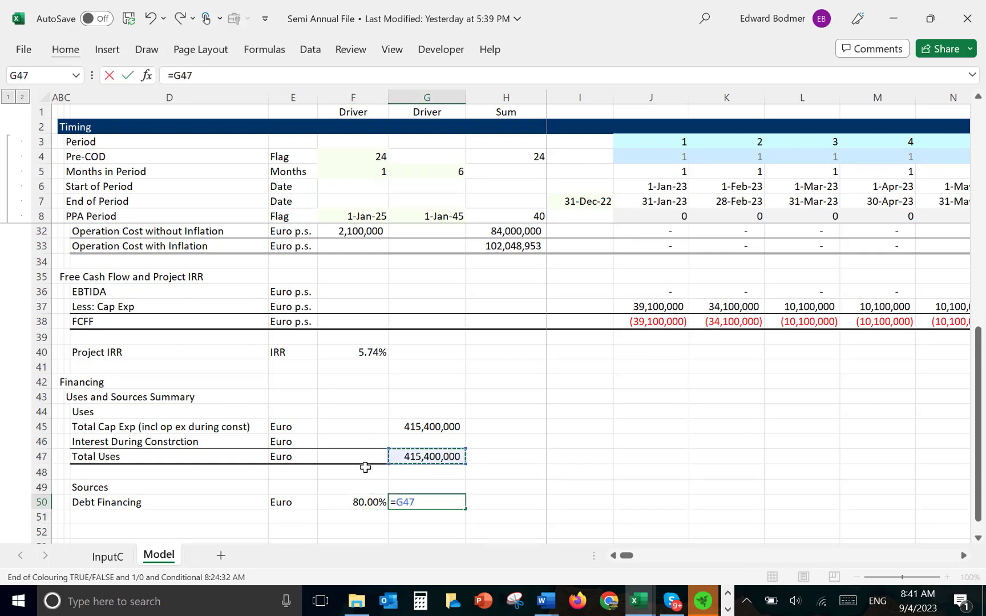
text(*)
key(Left)
key(Return)
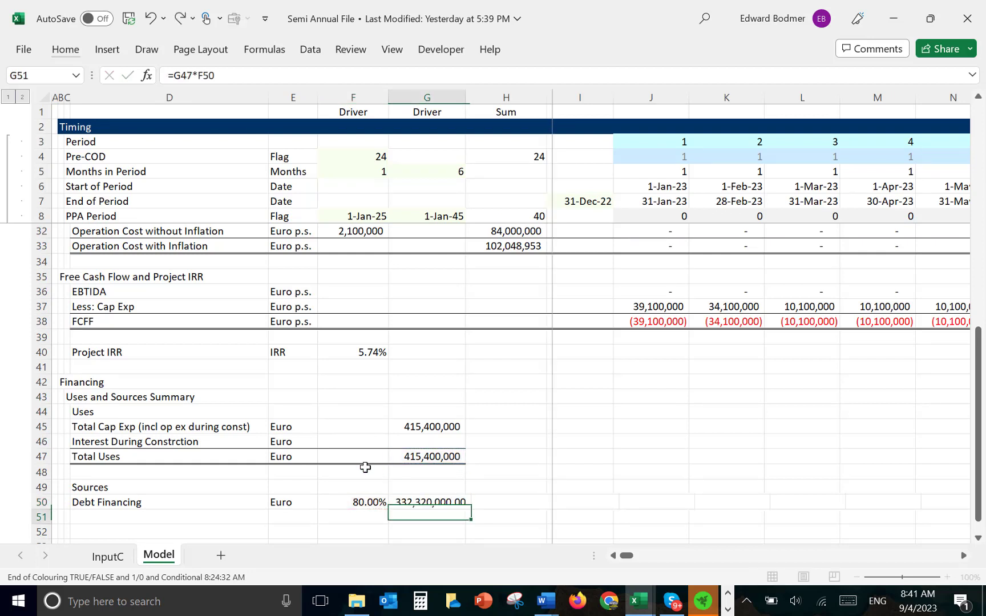
Format the Debt Financing amount in G50 with thousands separators and no decimals.
key(Up)
key(ctrl+shift+1)
key(ctrl+comma)
key(ctrl+comma)
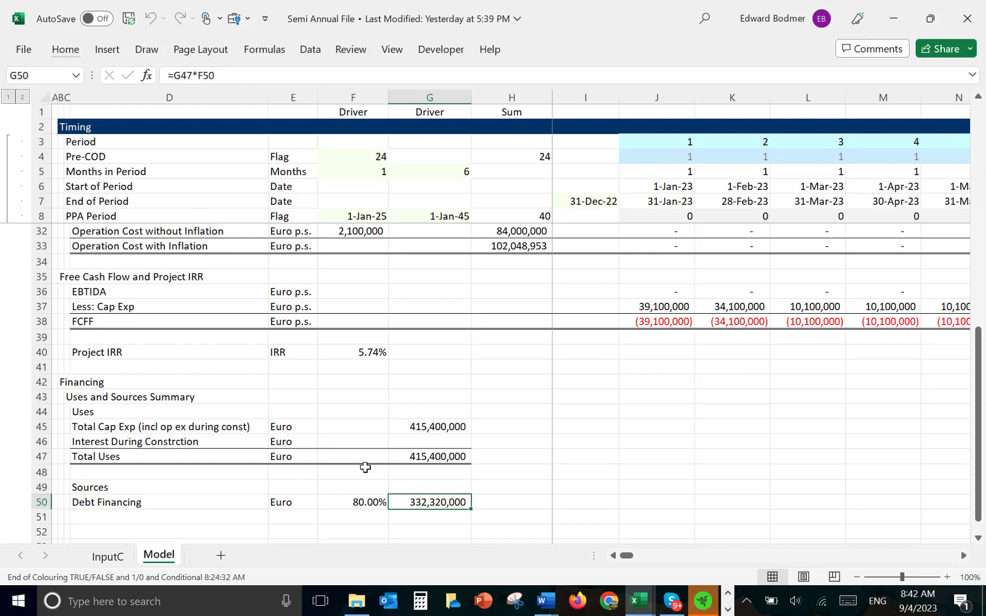
Add an Equity Financing label in D51 with the unit Euro in E51.
key(Down)
key(Left)
key(Left)
key(Left)
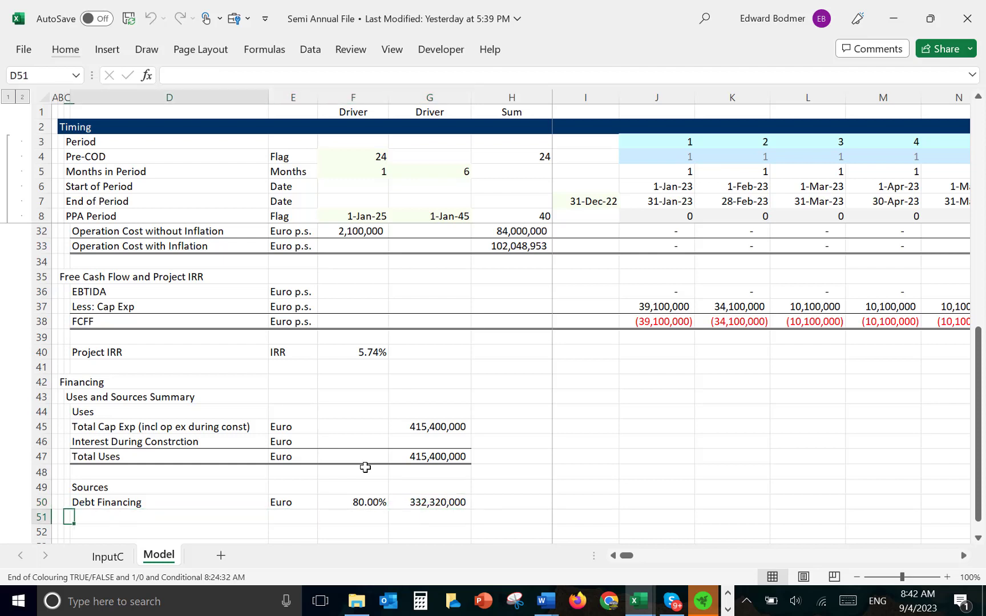
text(Equity)
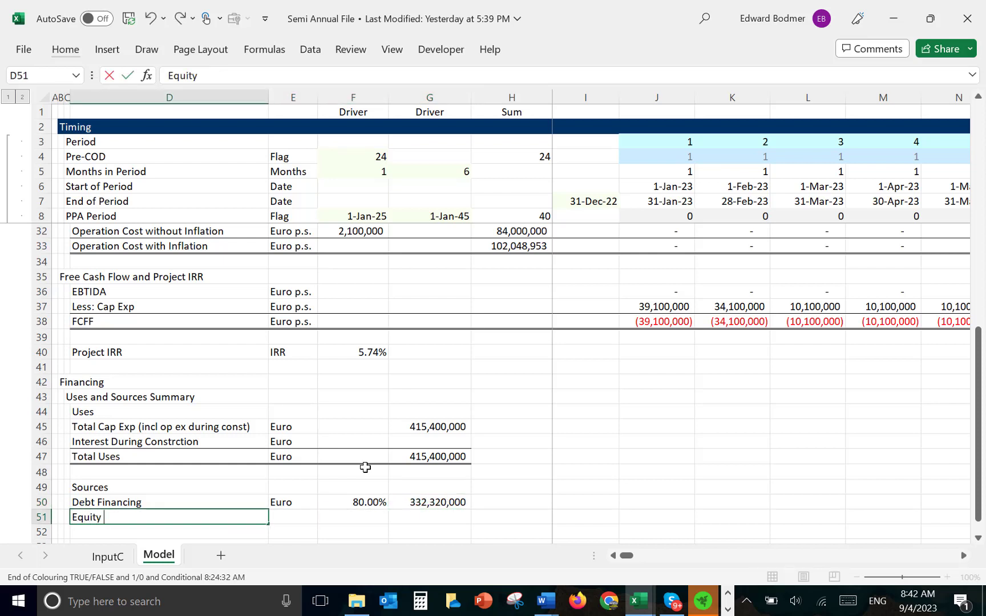
text( Financing)
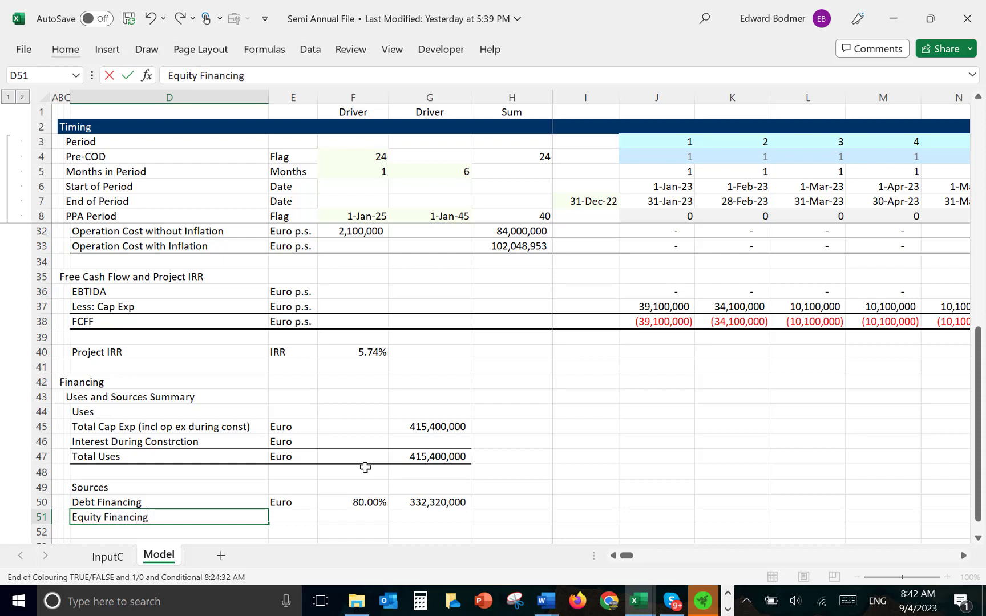
key(Return)
key(Up)
key(Right)
text(Euro)
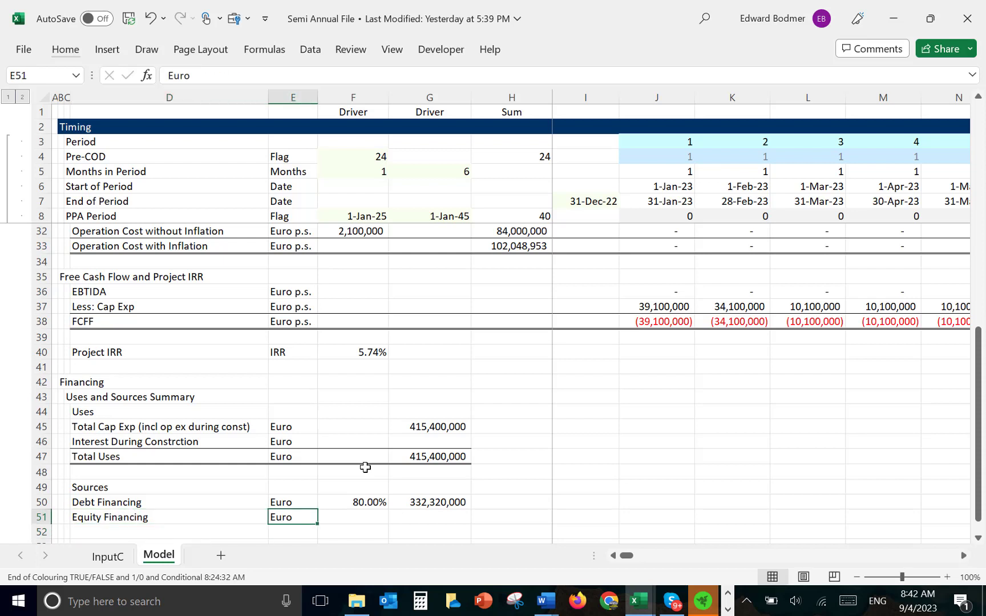
Calculate the Equity Financing percentage in F51 as the remainder after debt (=1-F50).
key(Right)
key(Right)
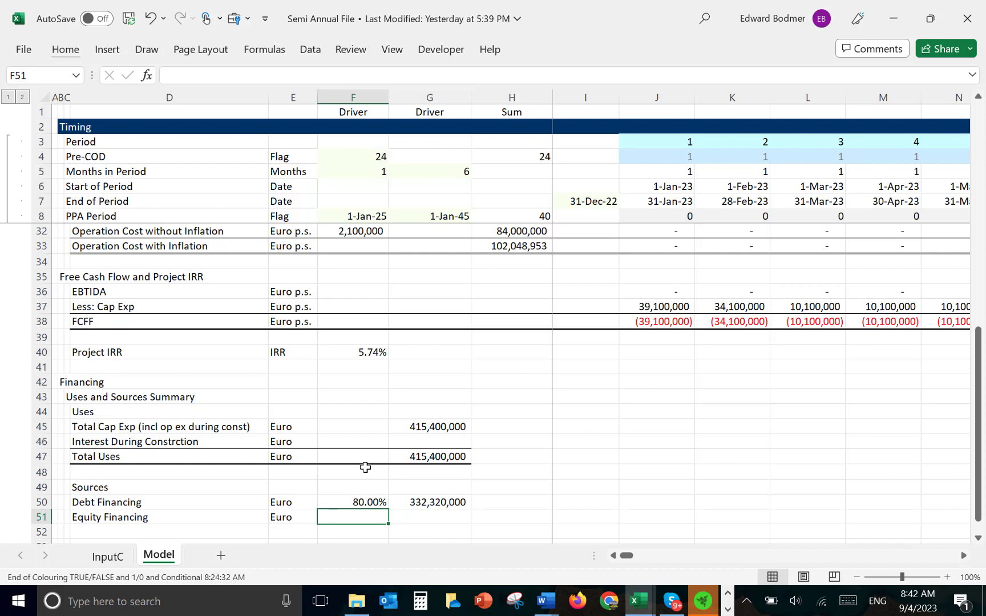
text(=1-F50)
key(Return)
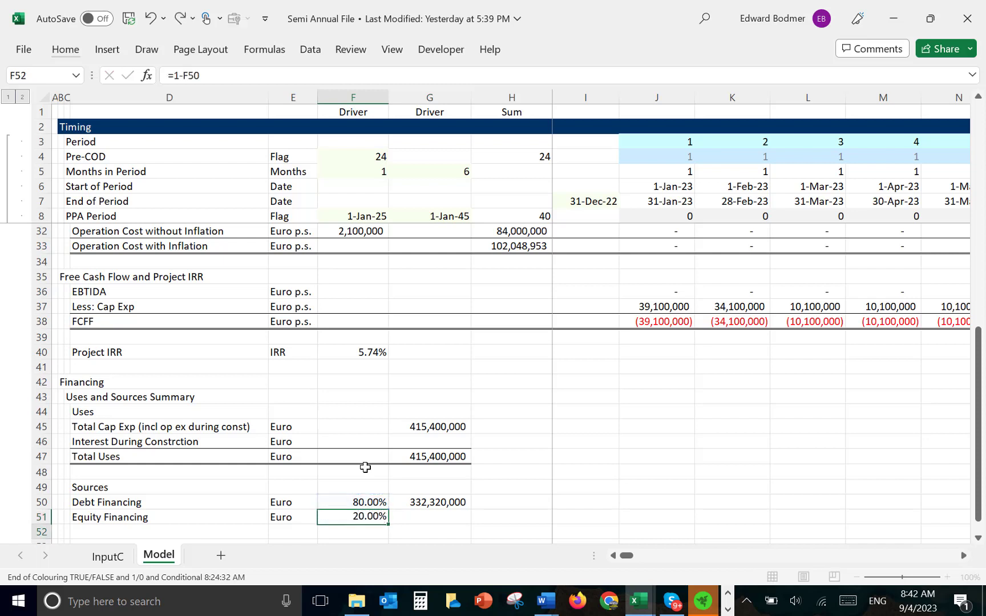
Calculate the Equity Financing amount in G51 as Total Uses minus Debt Financing (=G47-G50).
key(Up)
key(Right)
text(=)
key(Up)
key(Up)
key(Up)
key(Up)
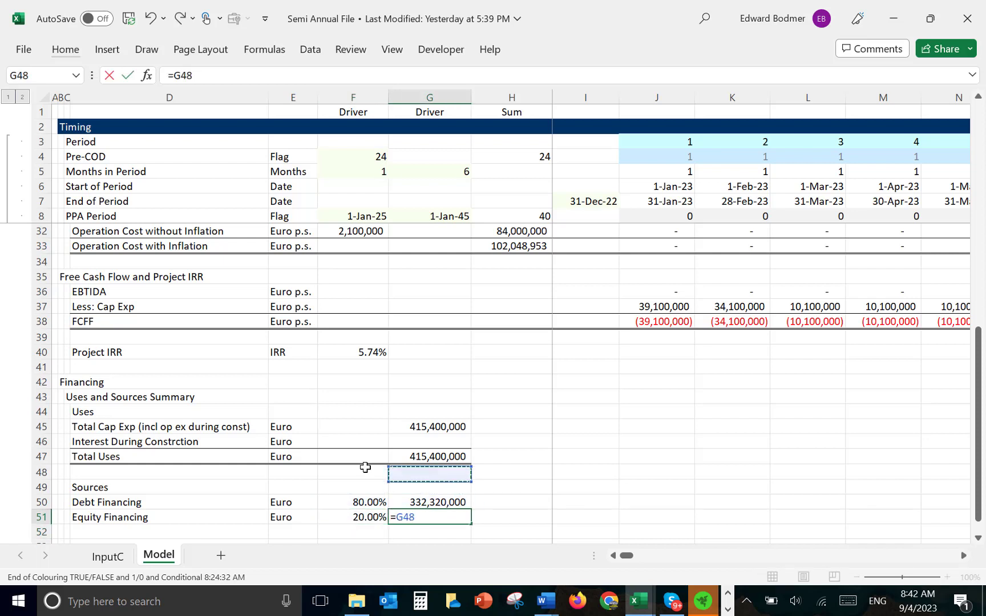
text(-)
key(Up)
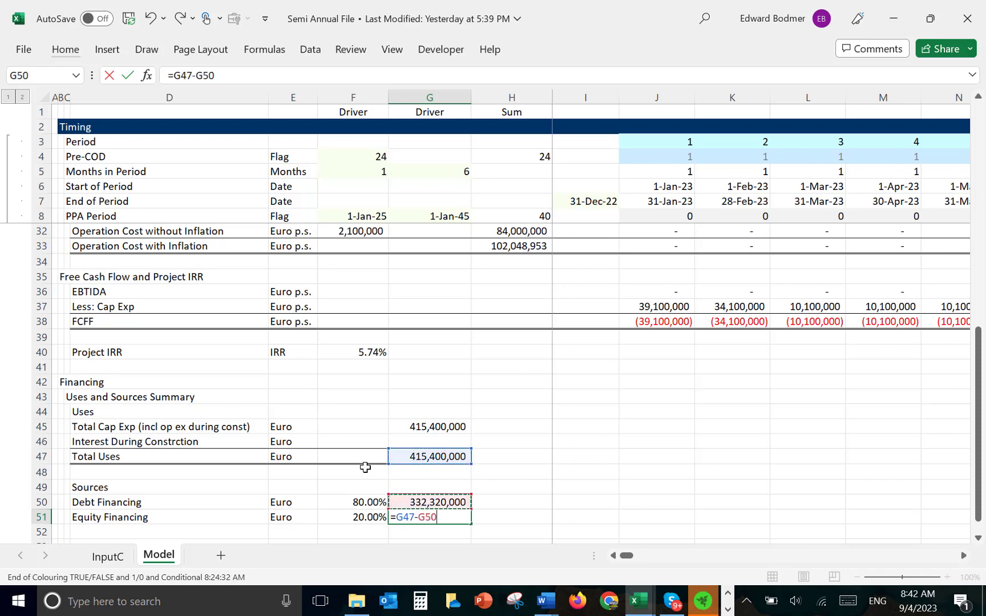
key(Return)
Label the row below Equity Financing Total Source in D52.
scroll(365, 468, down, 1)
key(Left)
key(Left)
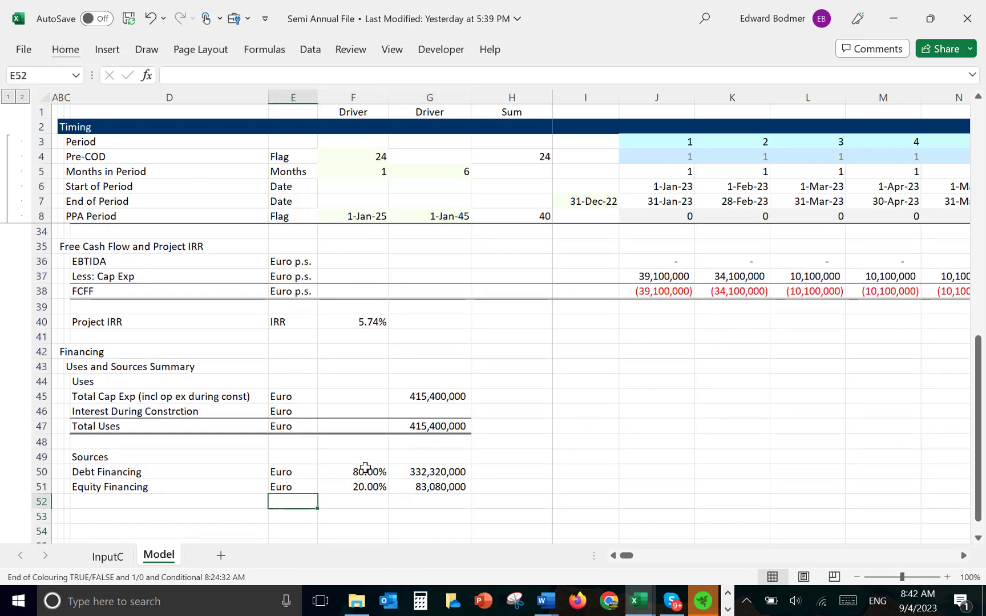
key(Left)
key(Left)
key(Right)
text(total)
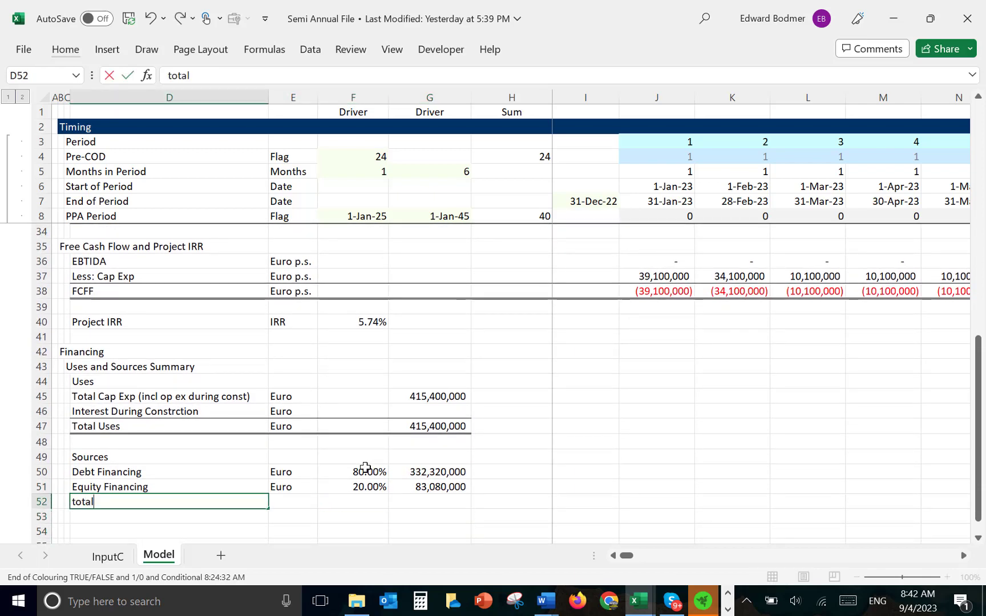
key(BackSpace)
key(BackSpace)
key(BackSpace)
key(BackSpace)
key(BackSpace)
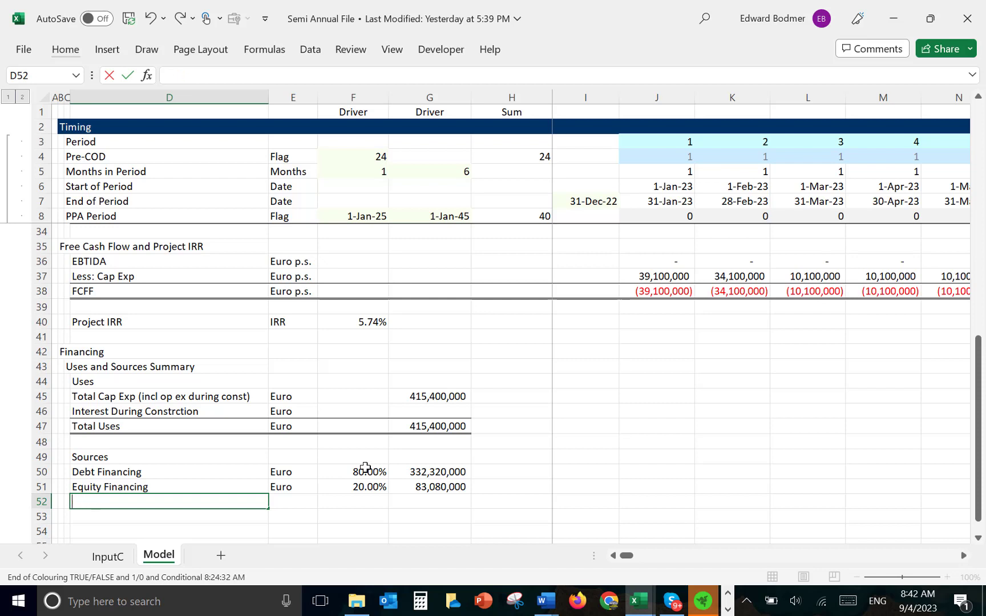
text(Total Source)
key(Return)
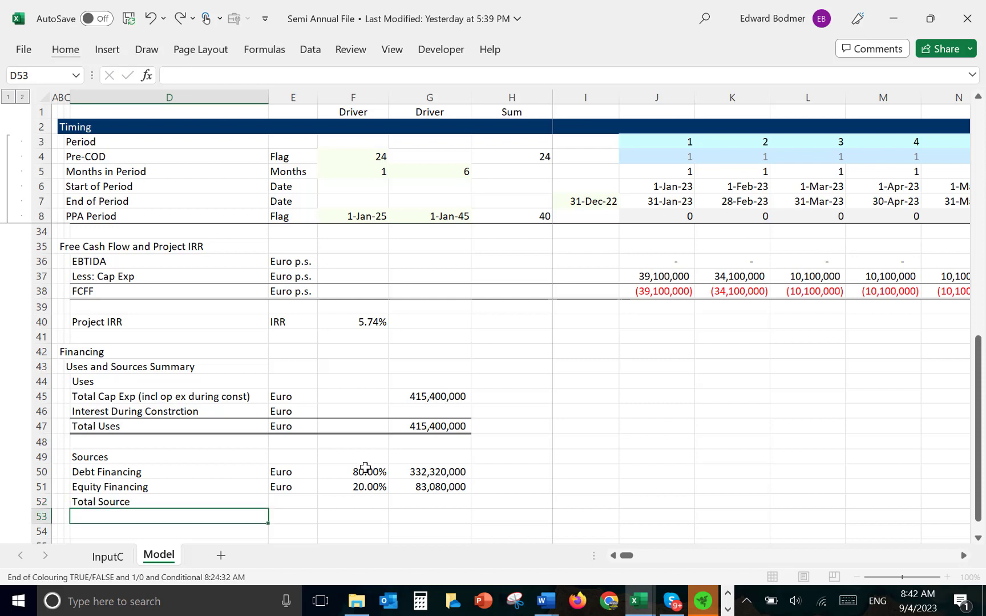
key(Up)
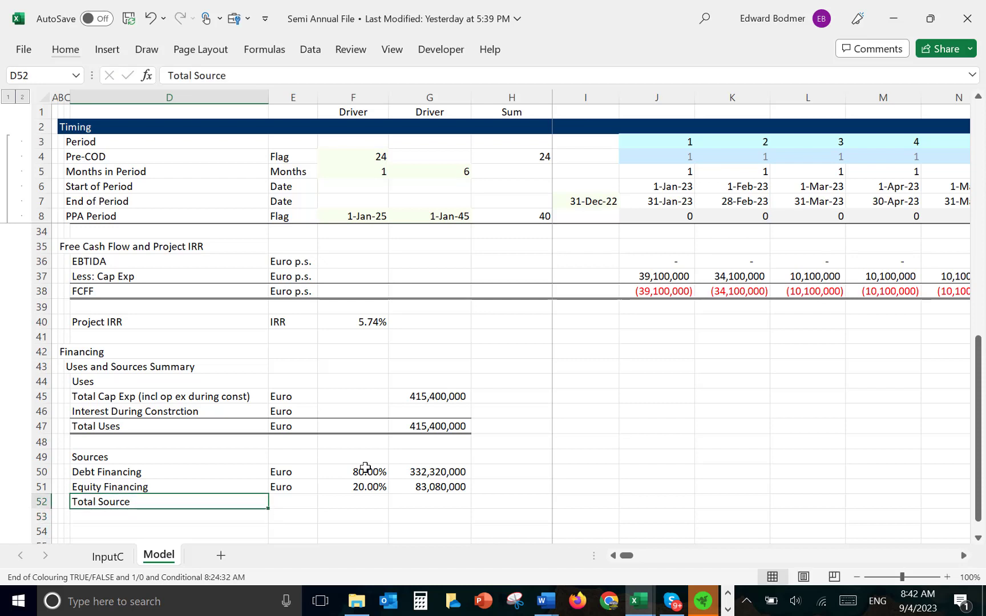
Enter the unit Euro in E52 and sum the debt and equity amounts in G52 (=SUM(G50:G51)).
key(Right)
text(Euro)
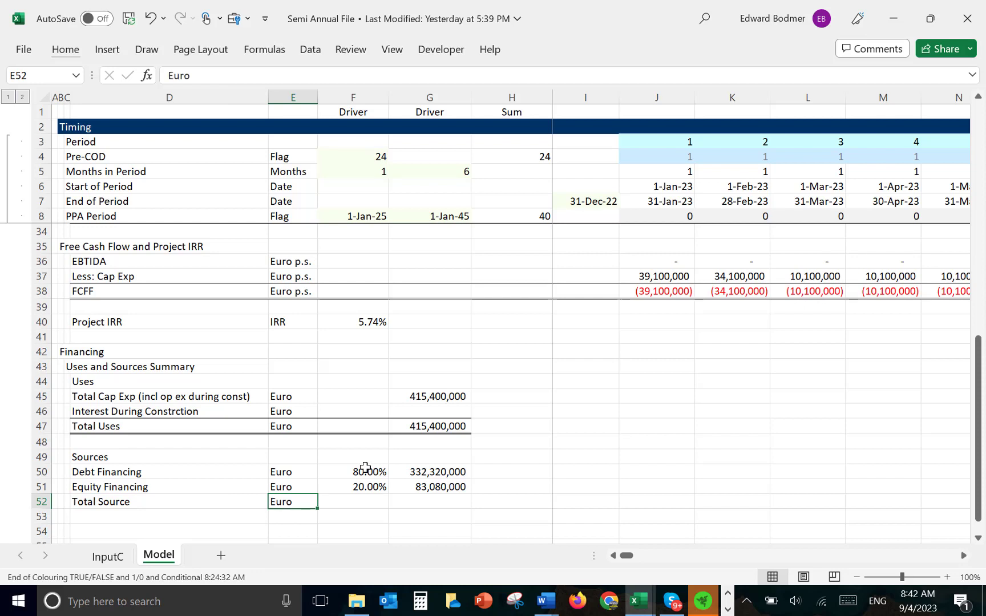
key(Right)
key(Right)
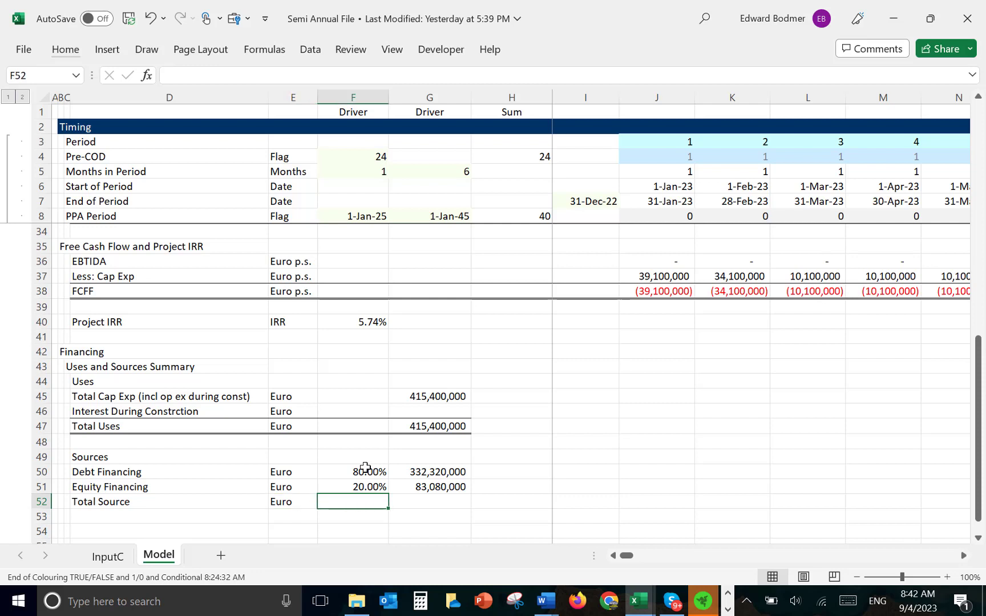
key(alt+equal)
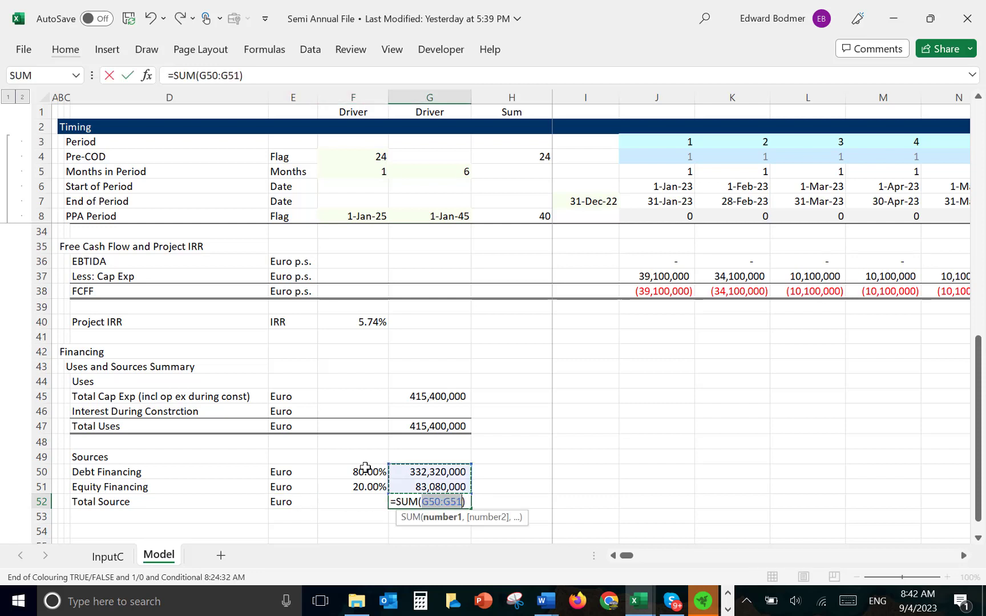
key(Return)
Format the Total Source row D52:G52 as a total, with a single line above and a double line below.
key(Up)
key(Left)
key(Left)
key(Left)
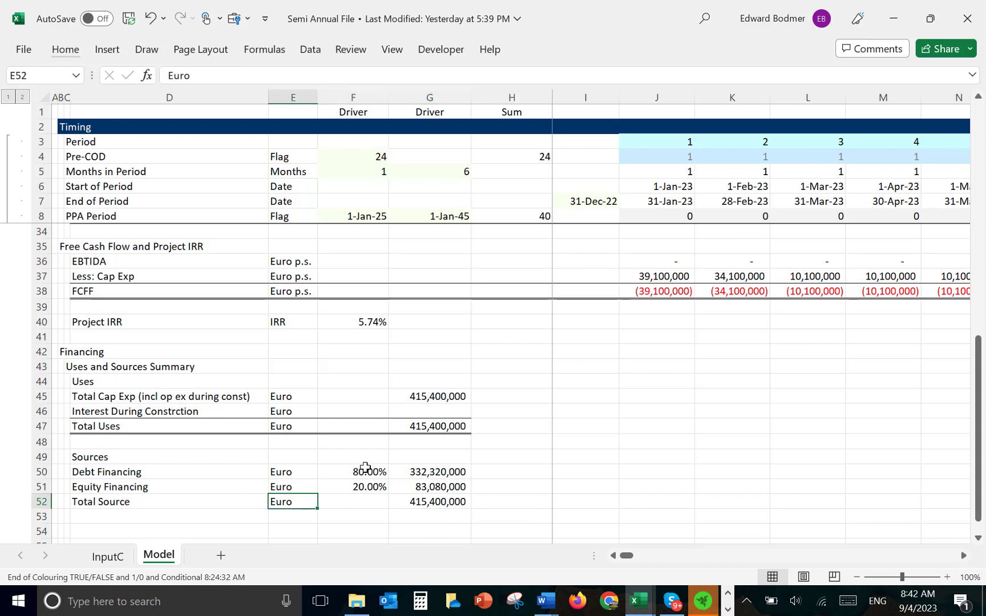
key(shift+Right)
key(shift+Right)
key(shift+Right)
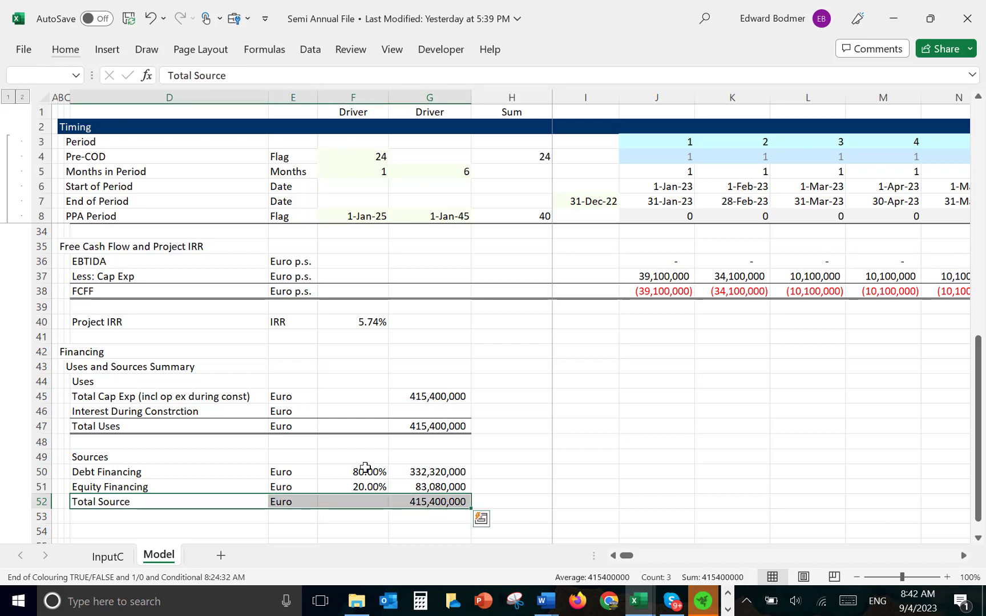
key(ctrl+shift+t)
Add the subsection heading Financing During Construction in C54.
key(Down)
key(Down)
key(Down)
key(Down)
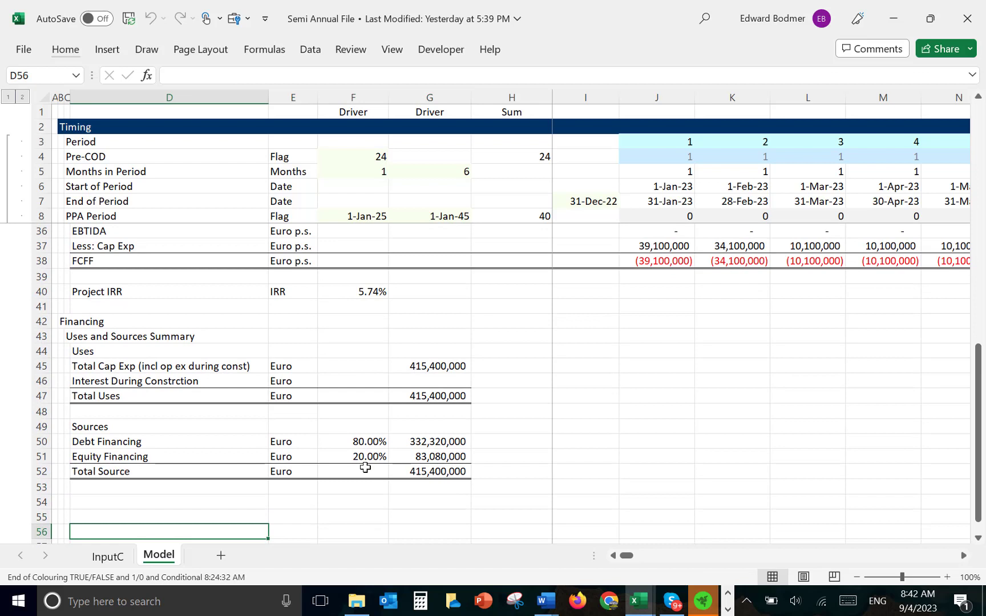
key(Up)
key(Left)
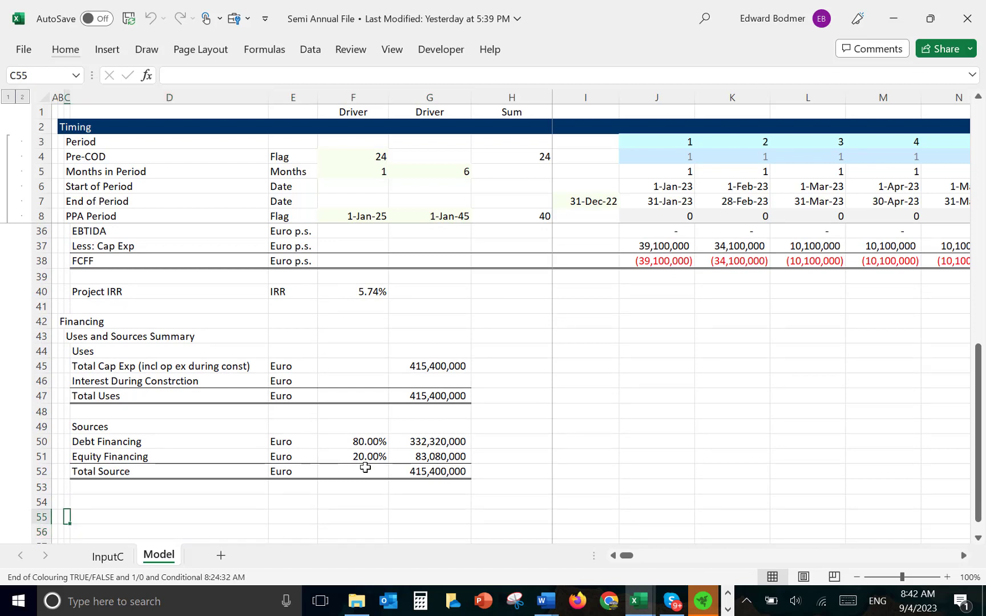
key(Up)
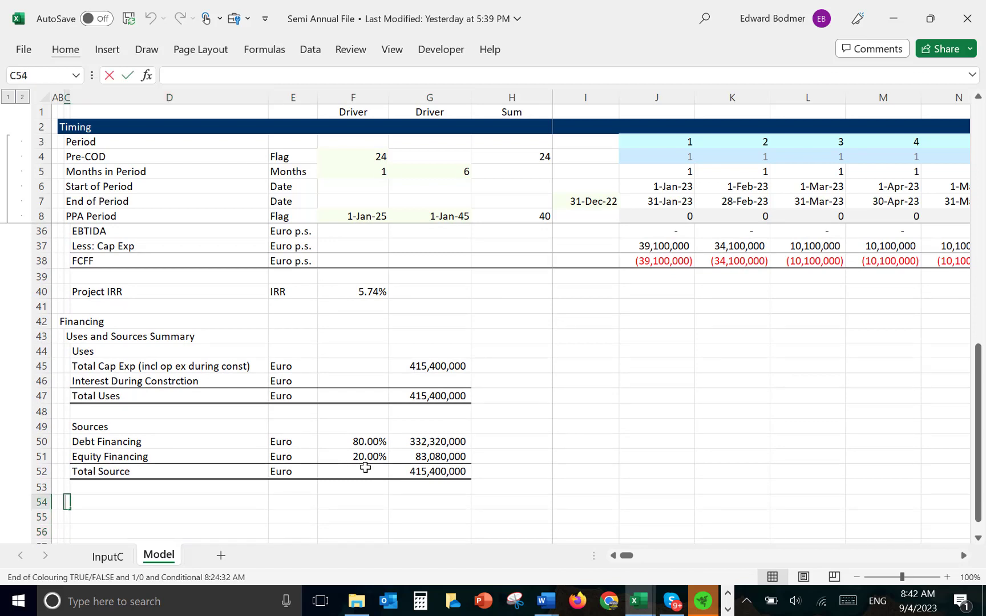
text(Financing U)
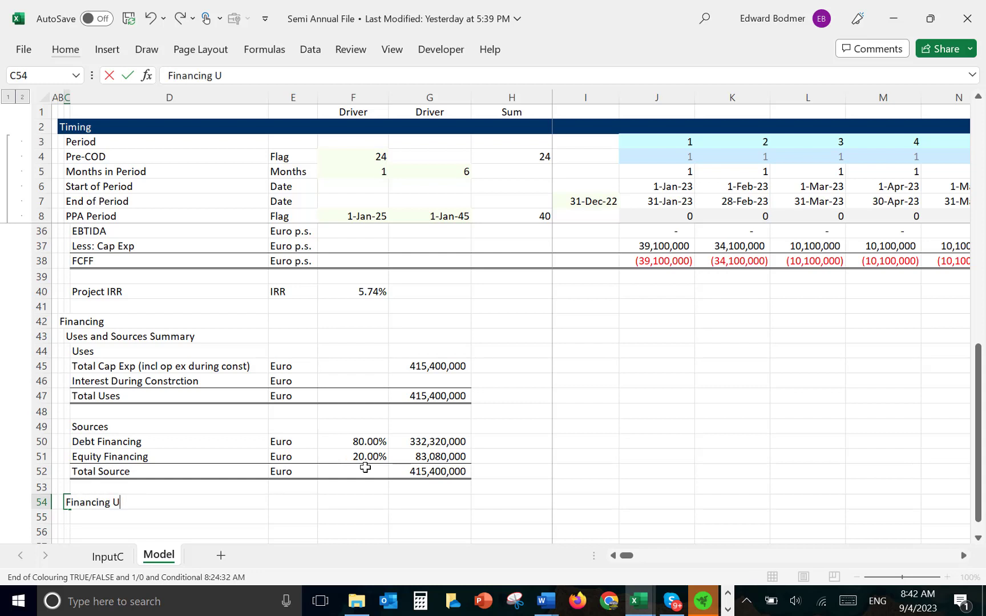
key(BackSpace)
text(Durin)
key(BackSpace)
key(BackSpace)
key(BackSpace)
key(BackSpace)
text(urn)
key(BackSpace)
text(ing)
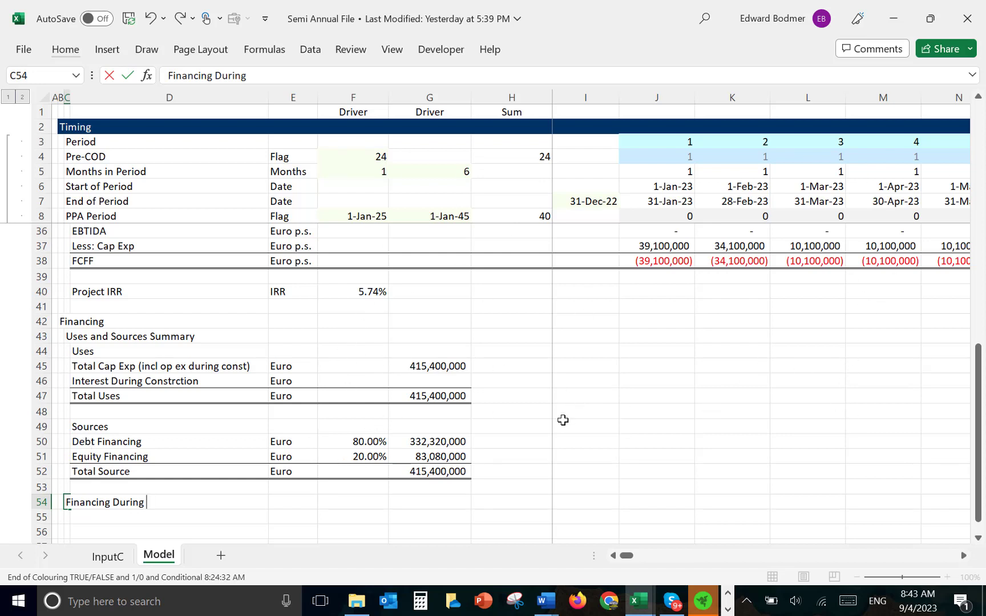
text(Construct)
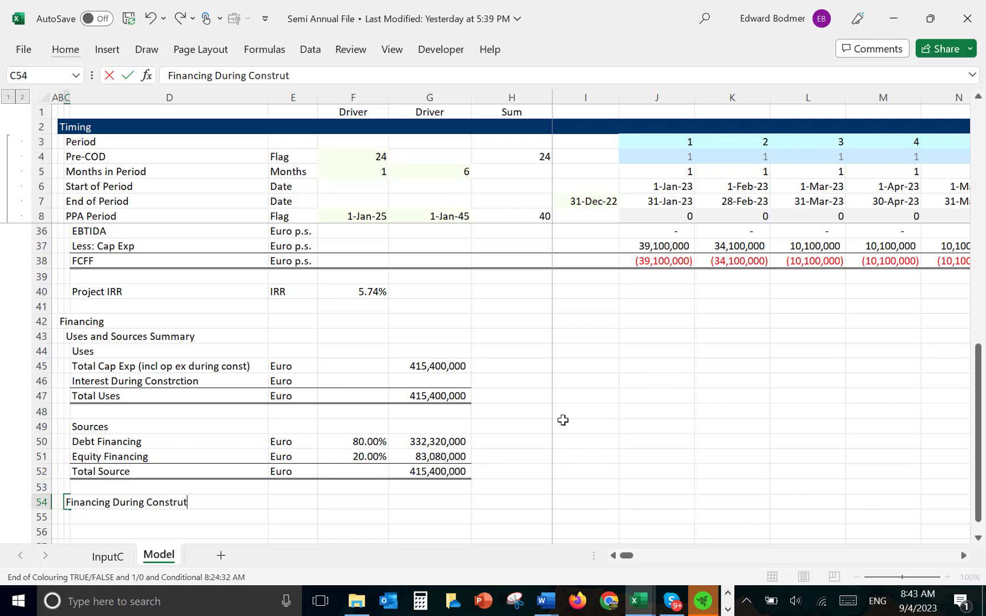
key(BackSpace)
key(BackSpace)
key(BackSpace)
key(BackSpace)
text(ruction)
key(Return)
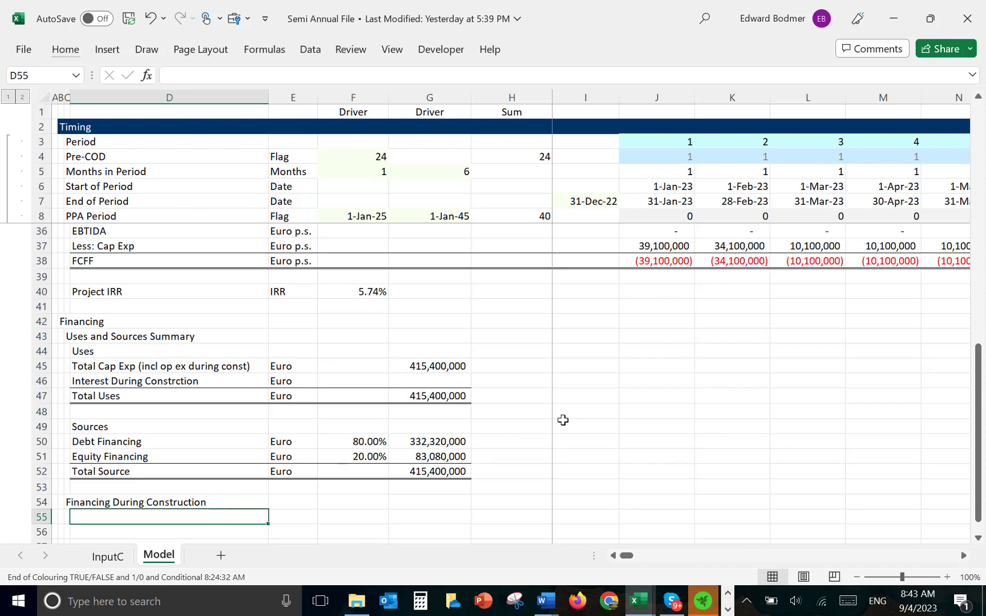
Label D55 Total Cap Exp and enter the unit Euro in E55.
key(Down)
key(Down)
key(Up)
key(Up)
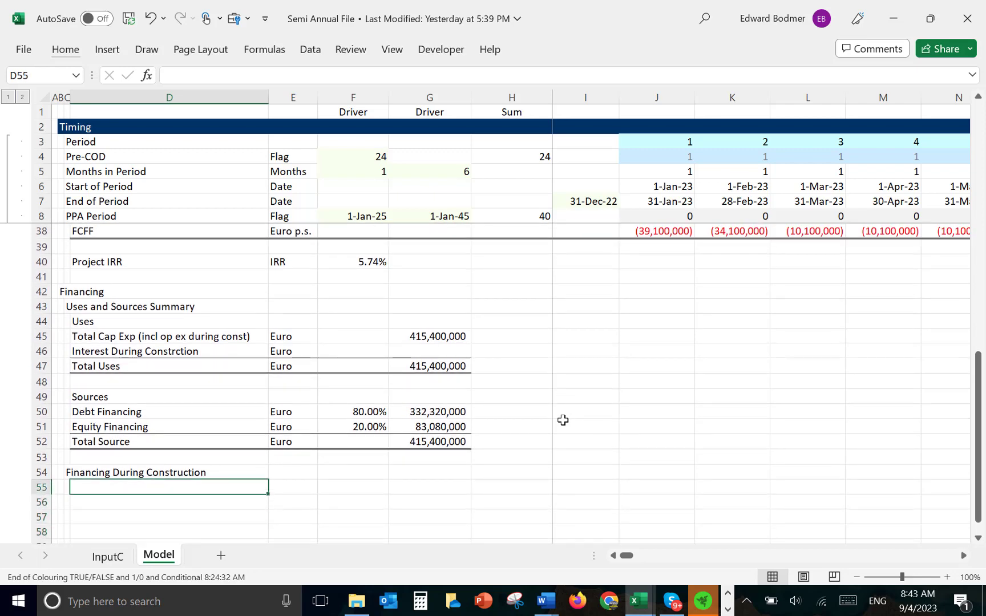
text(Ttoal)
key(BackSpace)
key(BackSpace)
key(BackSpace)
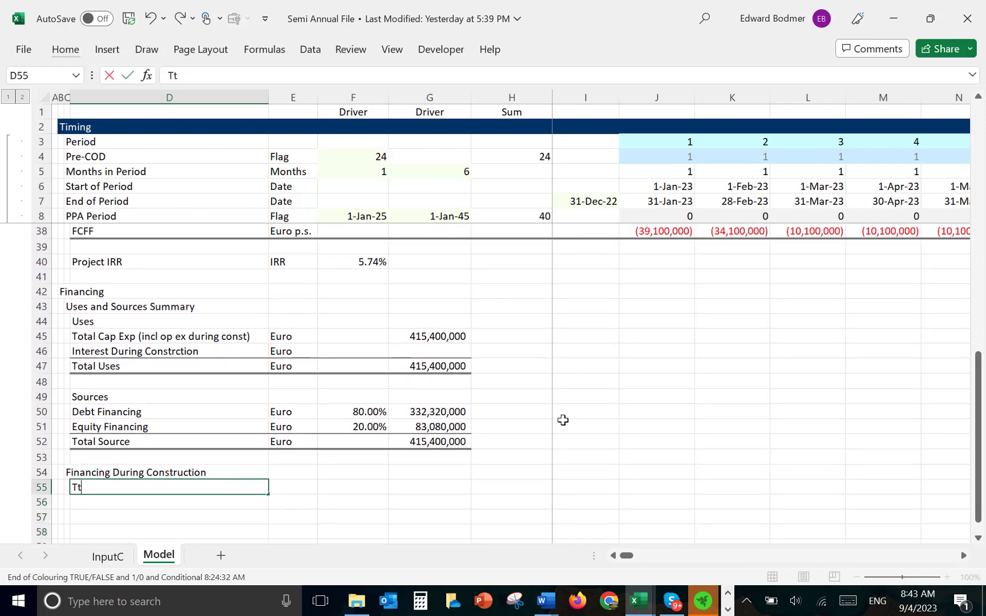
key(BackSpace)
text(T)
key(BackSpace)
text(otal Cap Exp)
key(Return)
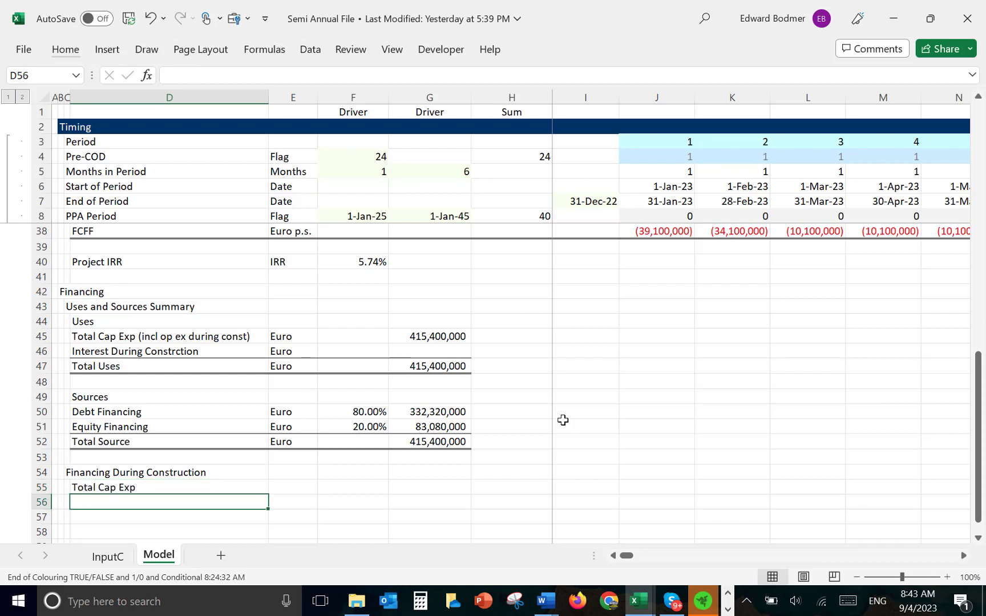
key(Up)
key(Right)
text(Eur)
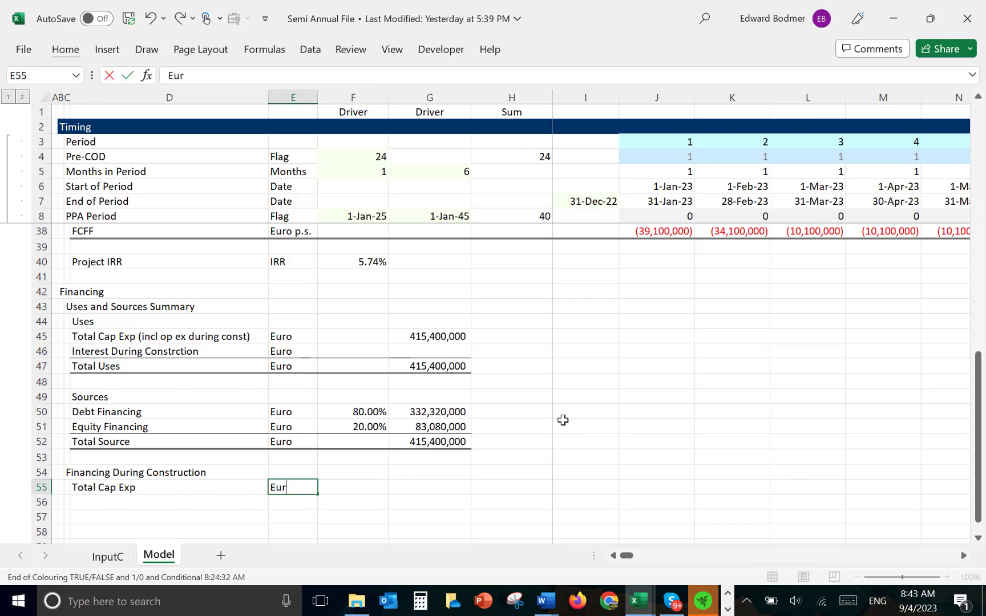
text(o)
key(Return)
Link the first-period Total Cap Exp in J55 to Total Construction Expenditure in the Cap Exp section (=J14).
key(Left)
key(Left)
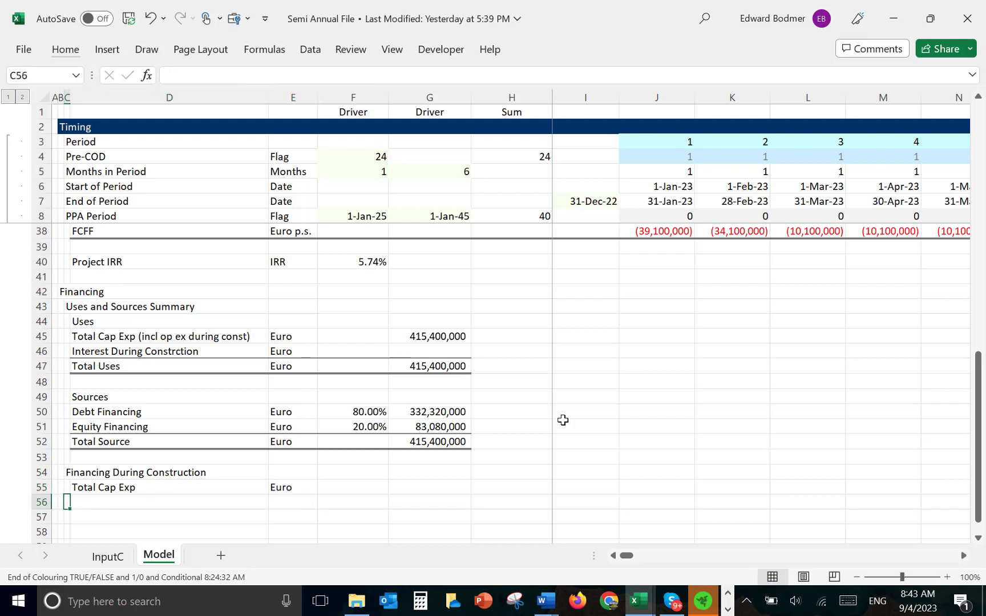
key(Right)
key(Up)
key(Right)
key(Right)
key(Right)
key(Right)
key(Right)
key(Right)
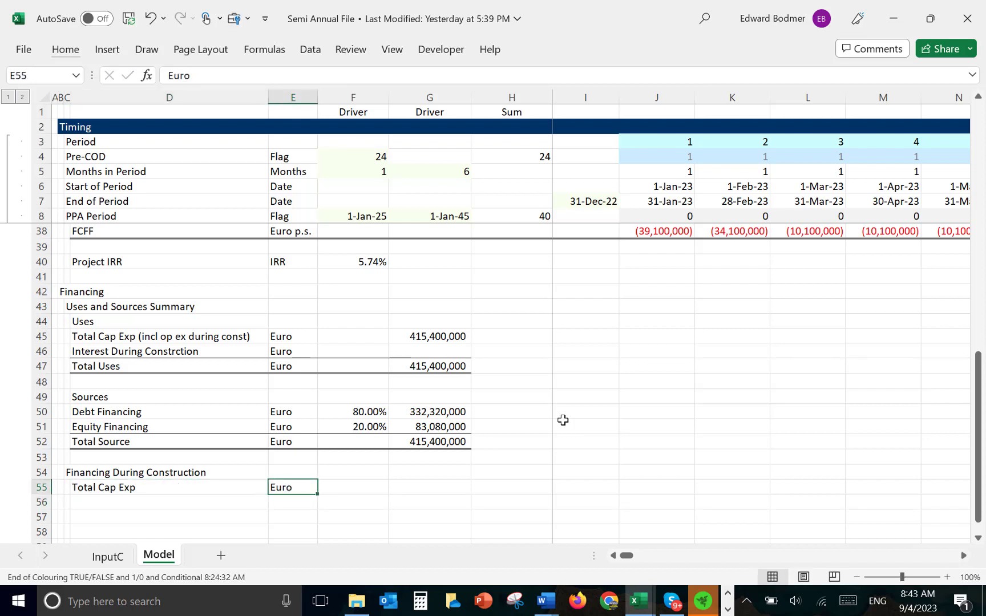
text(=)
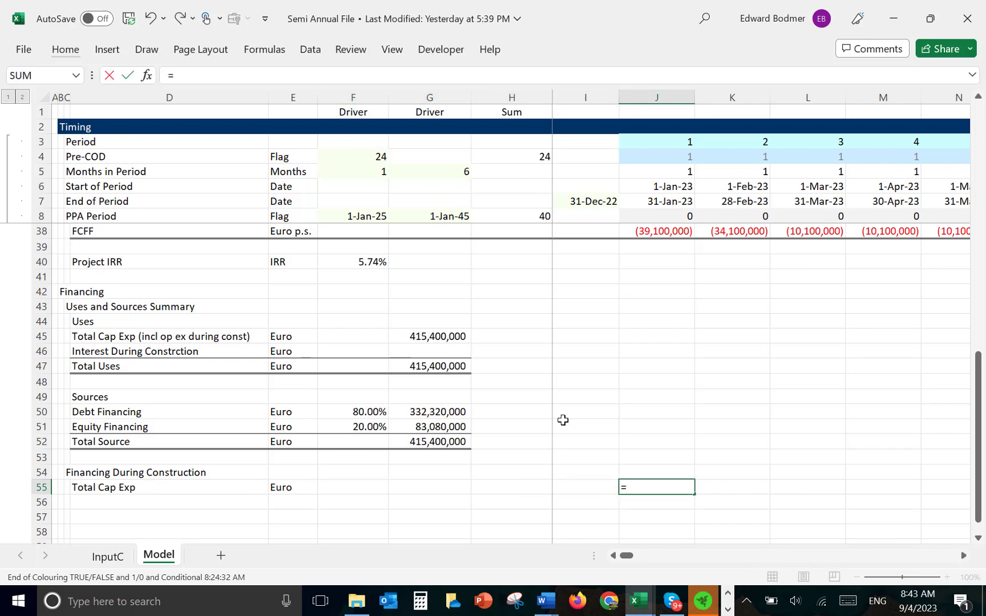
key(Page_Up)
key(Page_Up)
key(Page_Up)
key(Down)
key(Down)
key(Down)
key(Down)
key(Down)
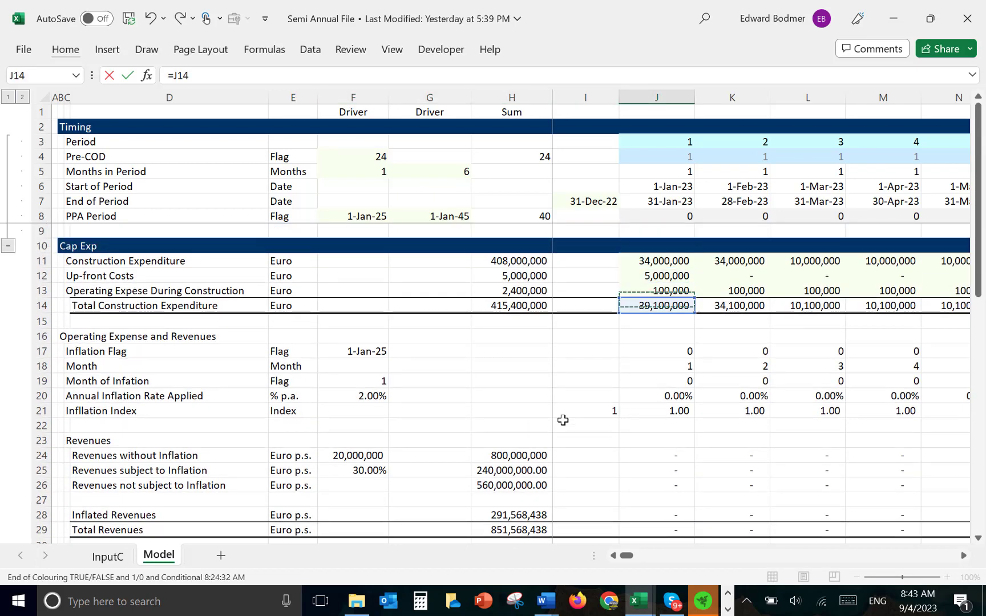
key(Down)
key(Down)
key(Down)
key(Down)
key(Down)
key(Down)
key(Down)
key(Down)
key(Down)
key(Down)
key(Down)
key(Down)
key(Down)
key(Down)
key(Down)
key(Down)
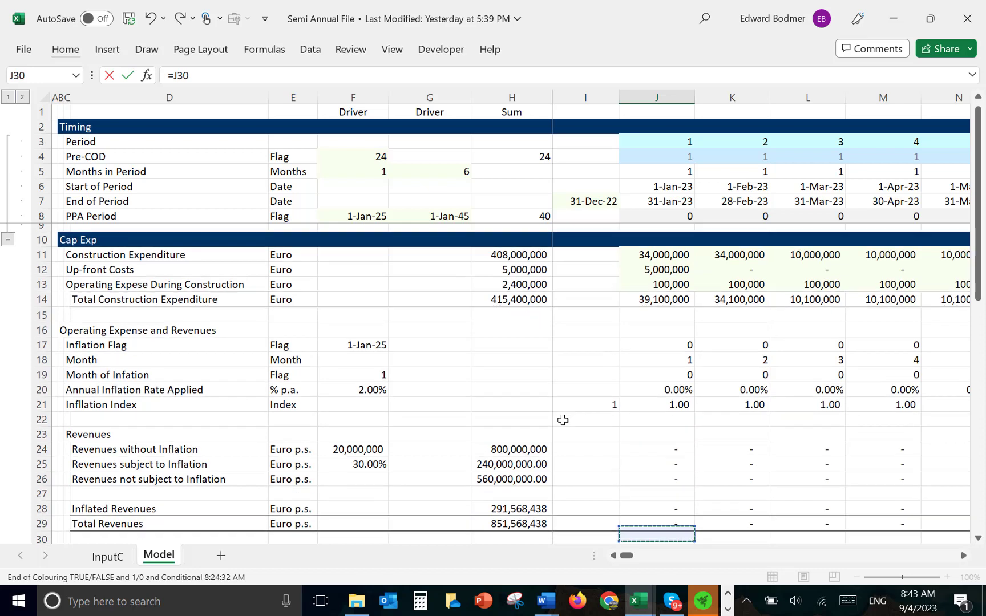
key(Down)
key(Down)
key(Down)
key(Down)
key(Down)
key(Down)
key(Down)
key(Up)
key(Up)
key(Up)
key(Up)
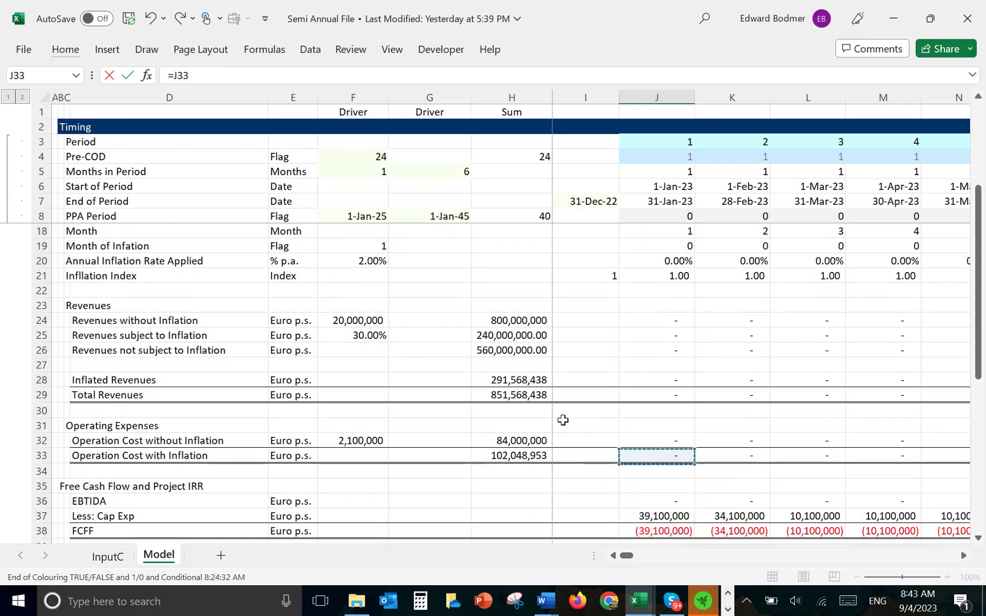
key(Down)
key(Up)
key(Up)
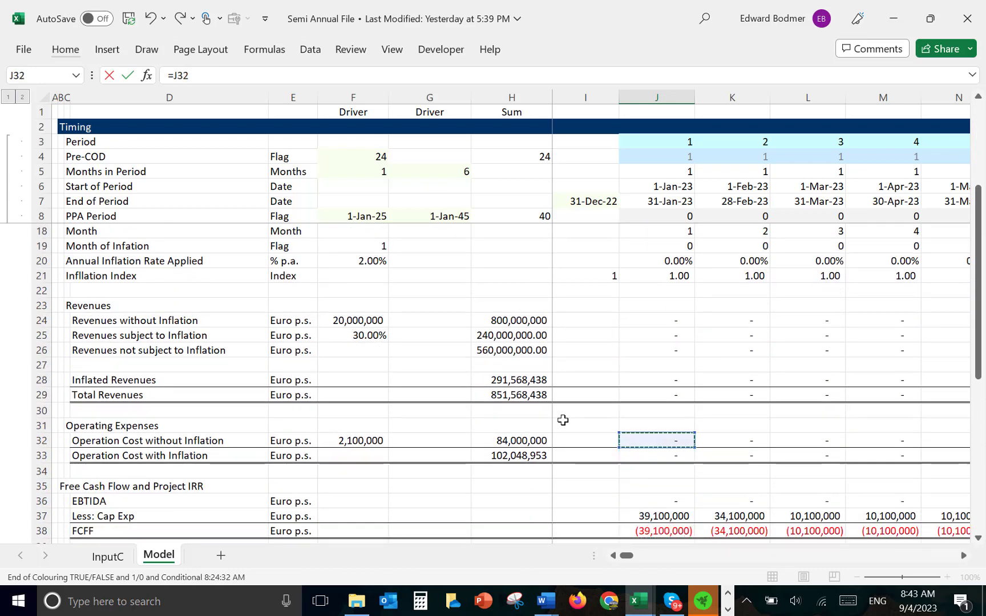
key(Up)
key(Up)
key(Up)
key(Up)
key(Up)
key(Up)
key(Up)
key(Up)
key(Up)
key(Up)
key(Up)
key(Up)
key(Up)
key(Up)
key(Up)
key(Up)
key(Up)
key(Up)
key(Up)
key(Up)
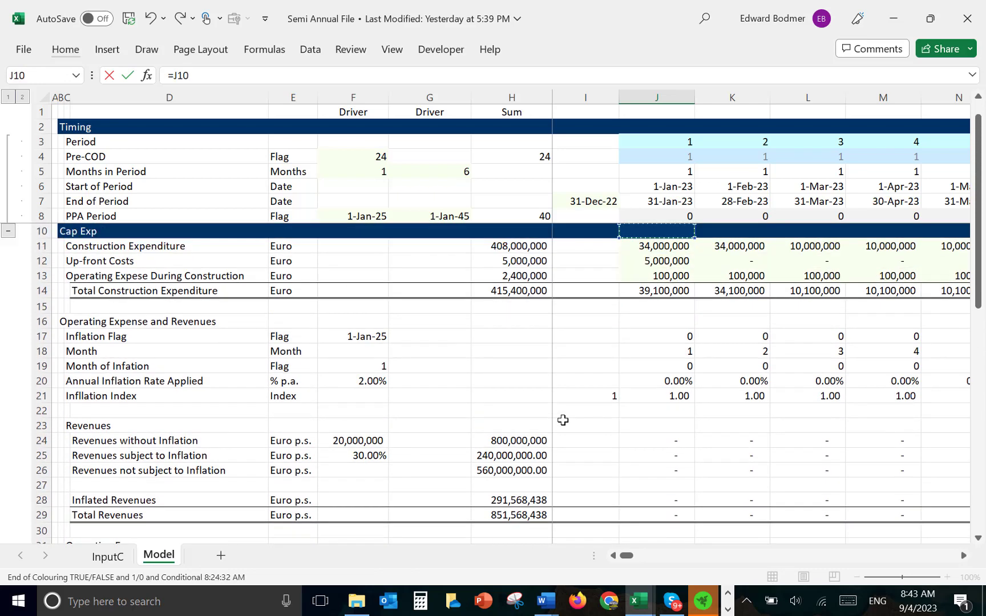
key(Up)
key(Up)
key(Up)
key(Up)
key(Up)
key(Up)
key(Up)
key(Up)
key(Down)
key(Down)
key(Down)
key(Down)
key(Down)
key(Down)
key(Down)
key(Down)
key(Down)
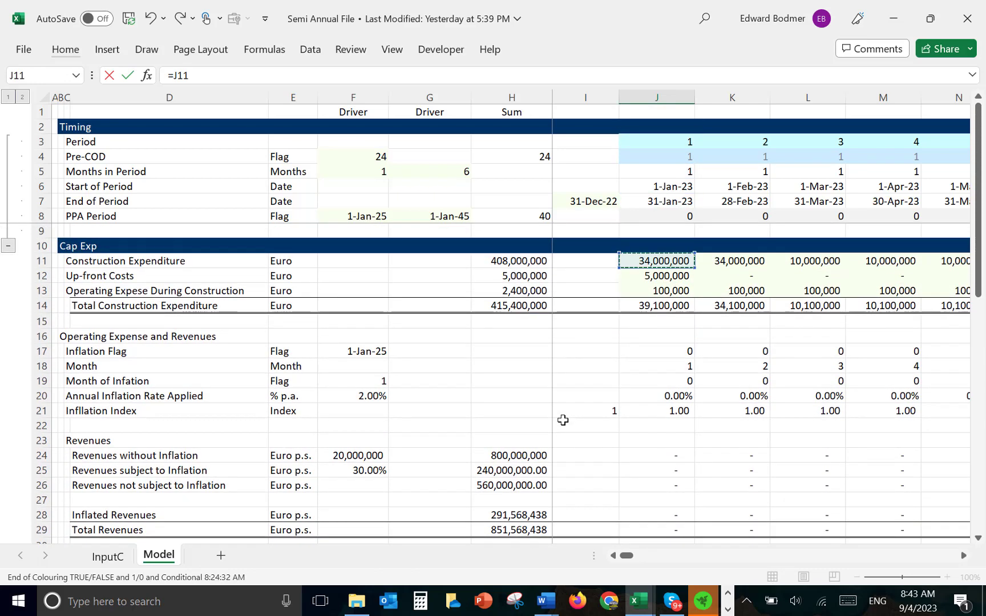
key(Down)
key(Down)
key(Down)
key(Return)
key(Up)
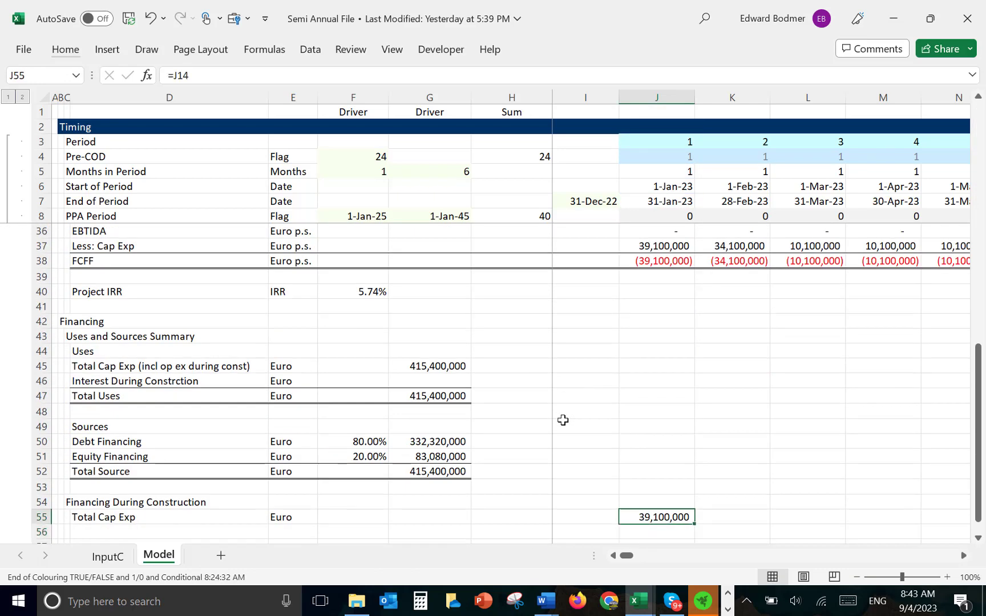
Copy the Total Cap Exp formula from J55 across all periods of row 55.
key(ctrl+shift+Right)
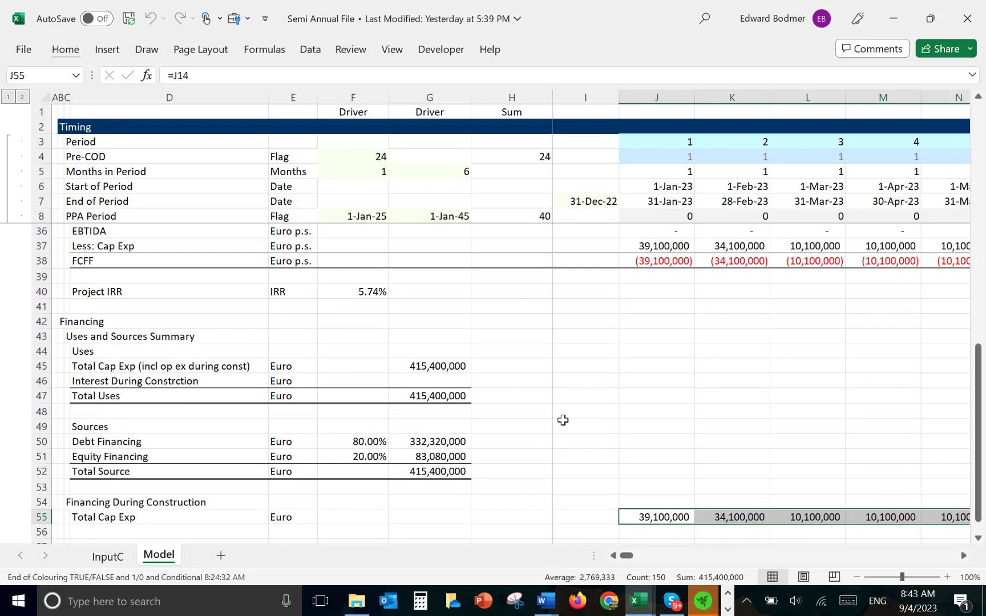
key(ctrl+r)
key(Down)
key(Down)
key(Up)
key(Up)
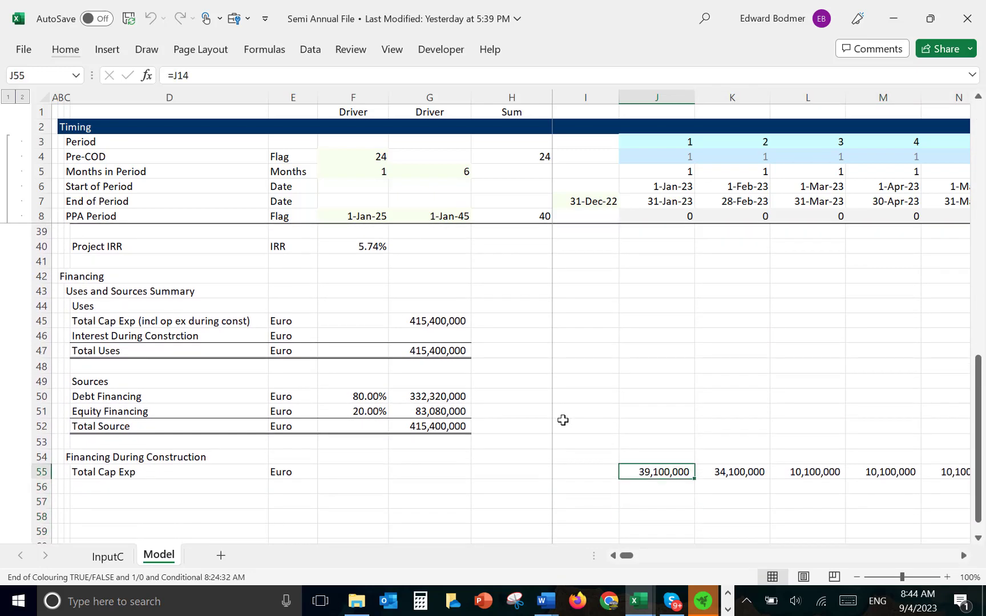
Label D56 Add: Interest During Construction and enter the unit Euro in E56.
key(Left)
key(Down)
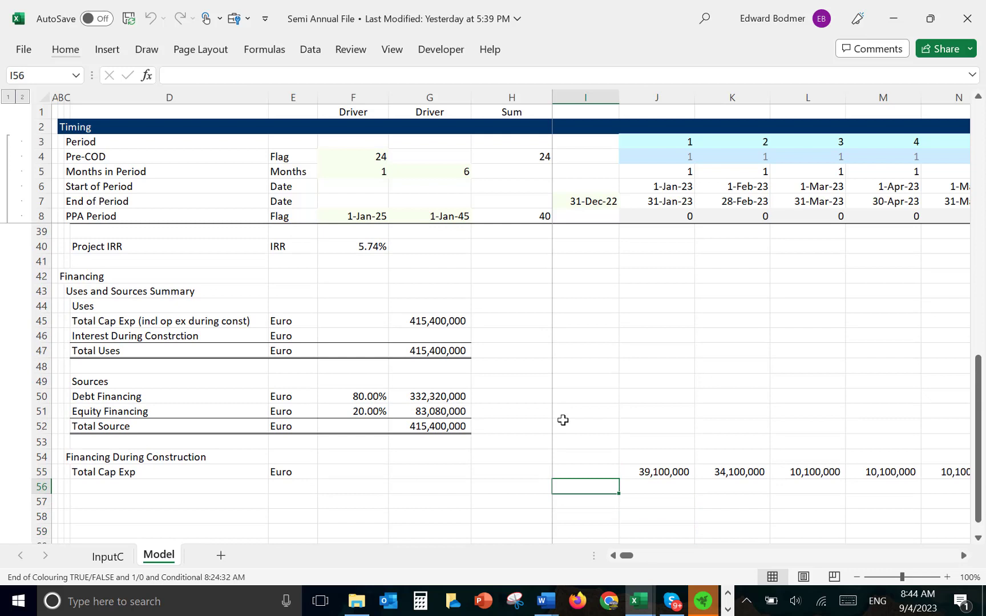
key(Left)
key(Left)
key(Left)
key(Left)
key(Left)
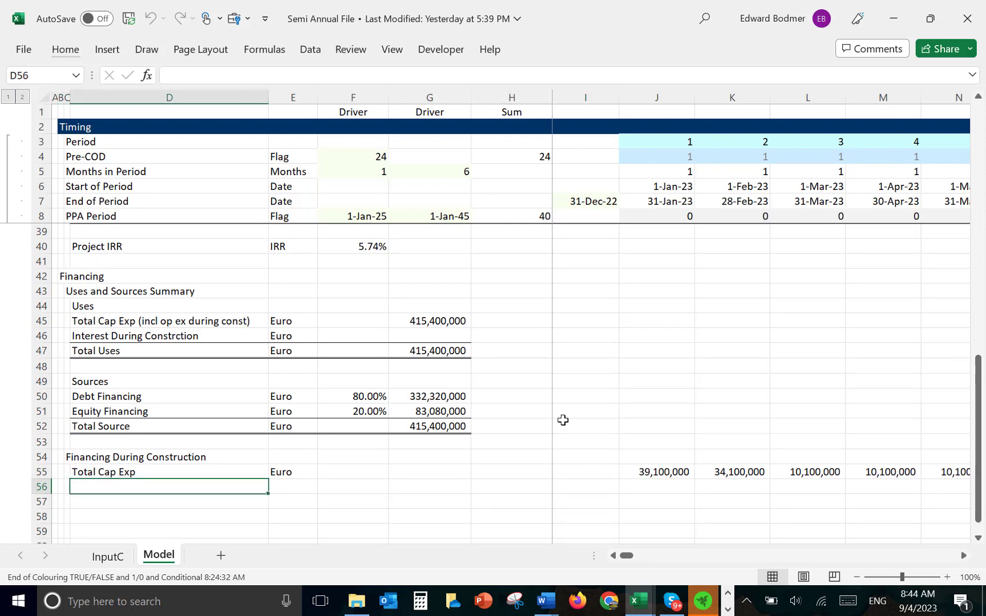
text(Add)
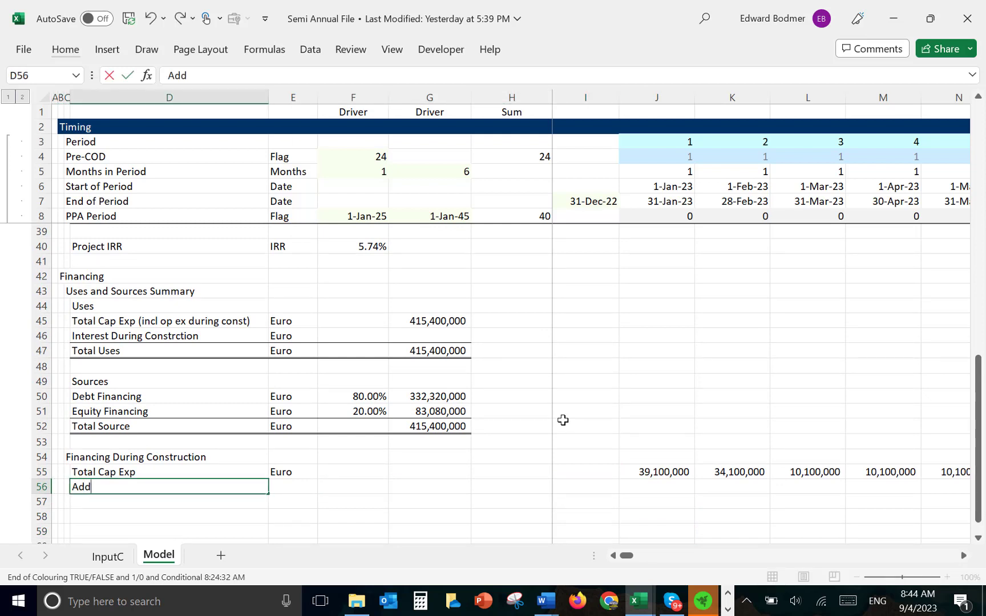
text(: Interest Durinct)
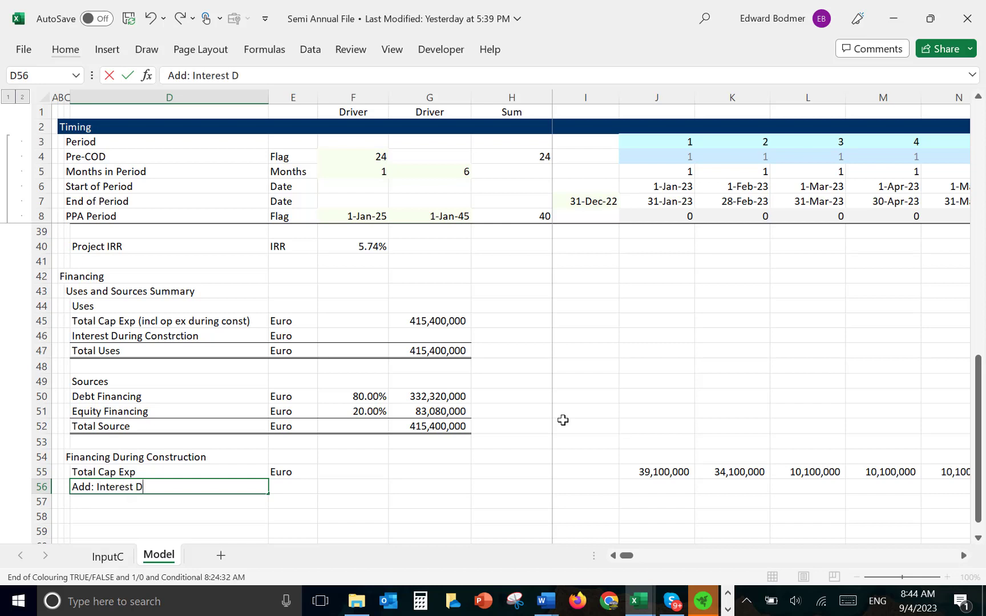
key(BackSpace)
key(BackSpace)
key(BackSpace)
text(ng Construction)
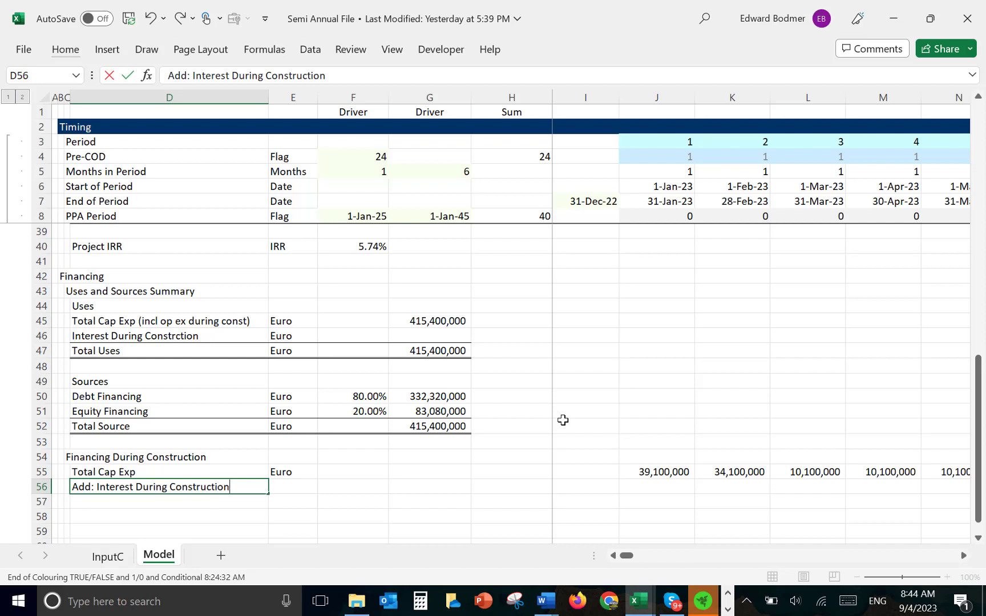
key(Return)
key(Up)
key(Right)
text(Euro)
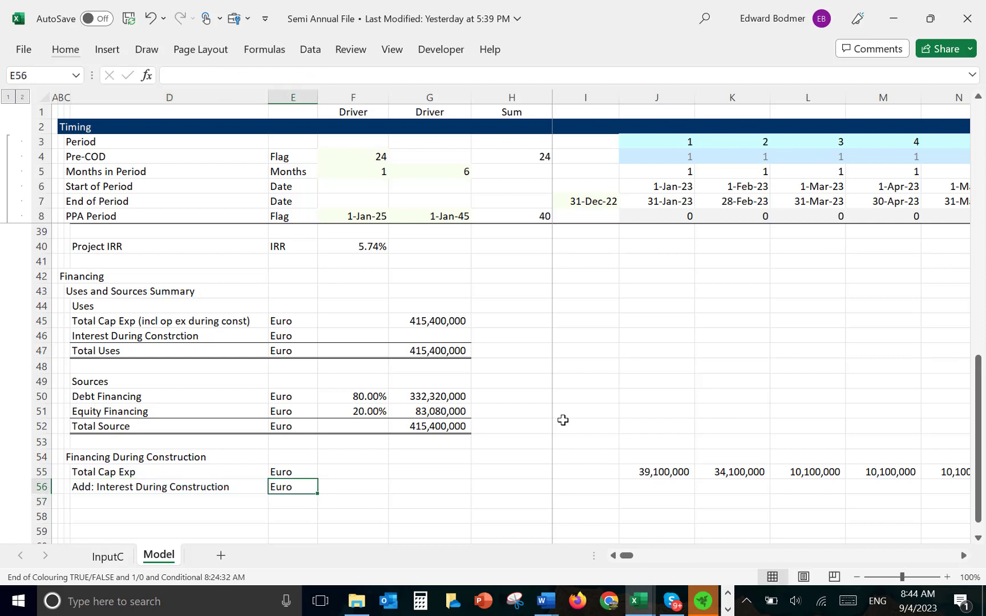
key(Right)
key(Right)
key(Right)
key(Right)
key(Right)
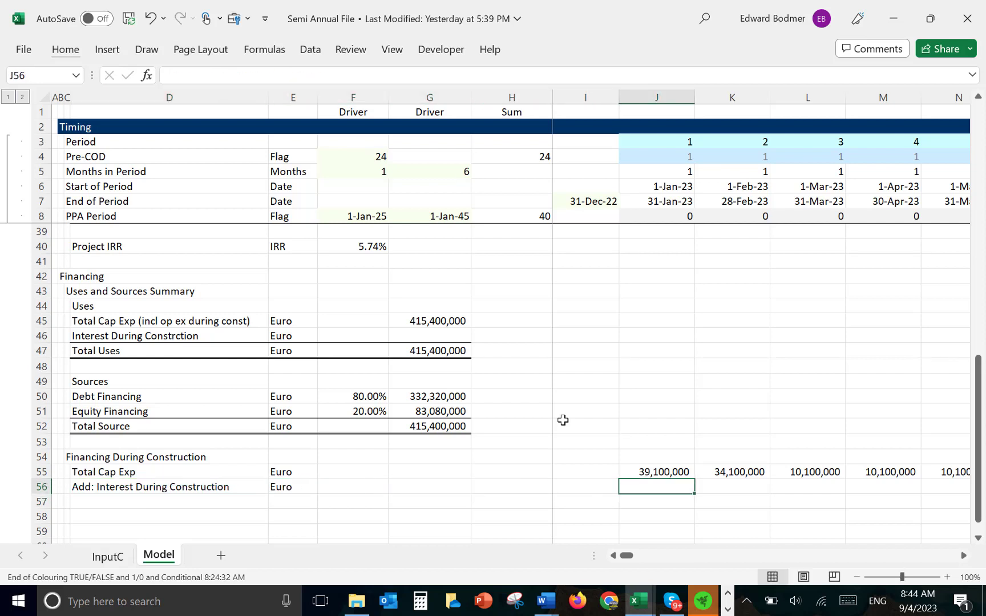
Label D57 Total Funding Needs and fill the unit Euro down from E56 into E57.
key(Left)
key(Left)
key(Left)
key(Left)
key(Left)
key(Left)
key(Left)
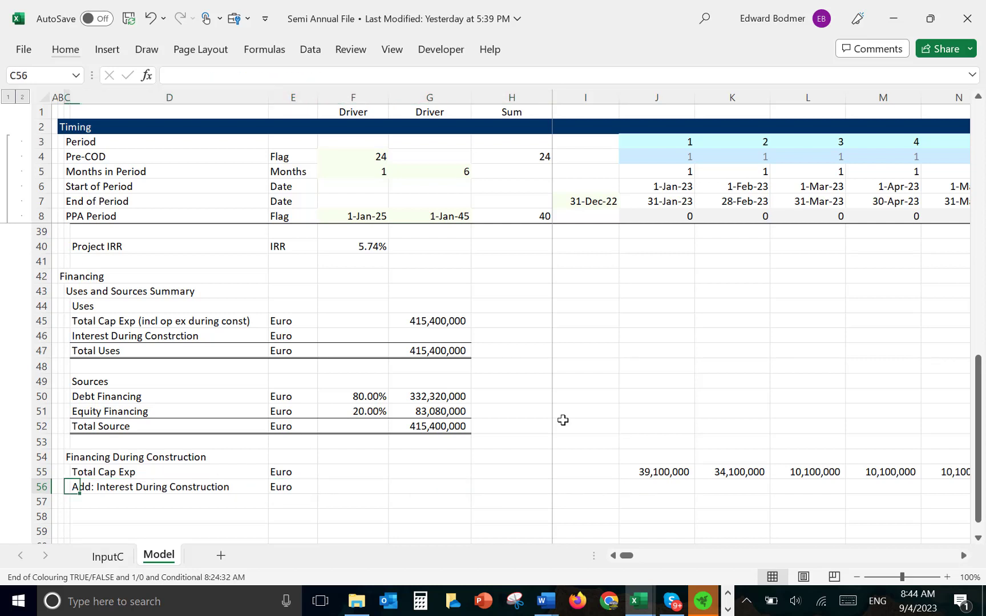
key(Down)
key(Right)
text(Tot)
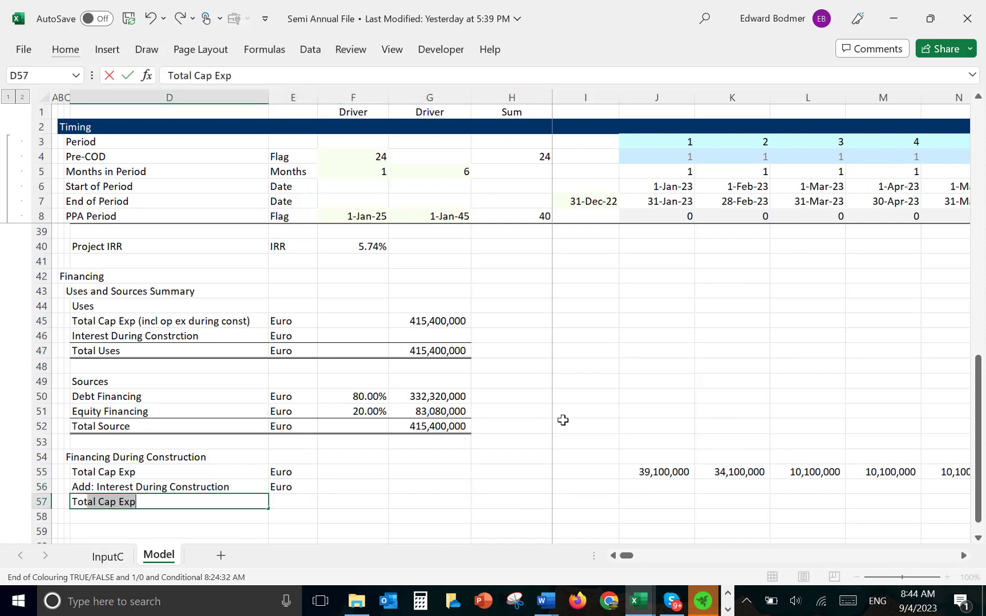
text(al Fundin)
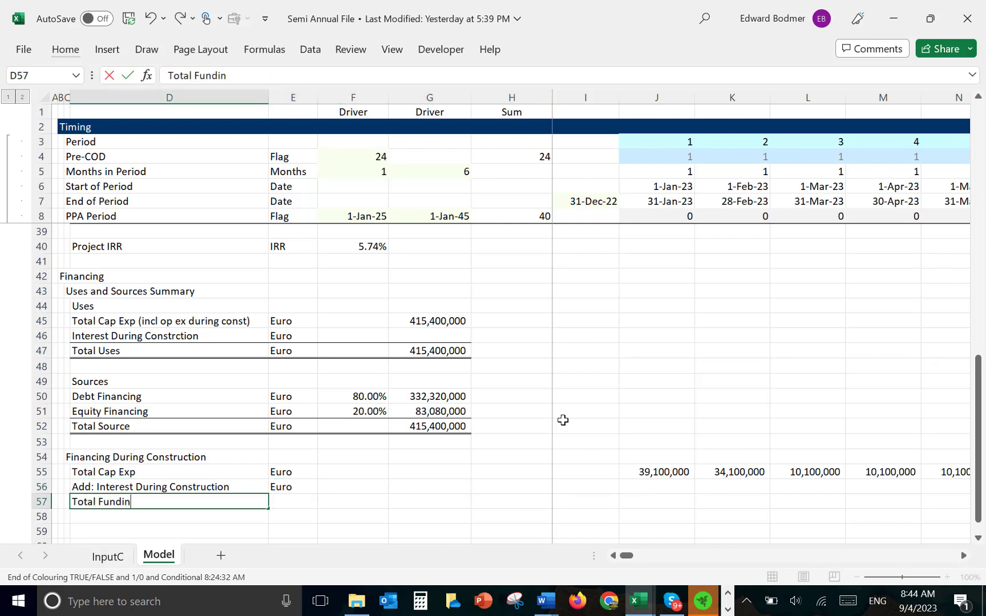
text(g Needs)
key(Return)
key(Up)
key(Right)
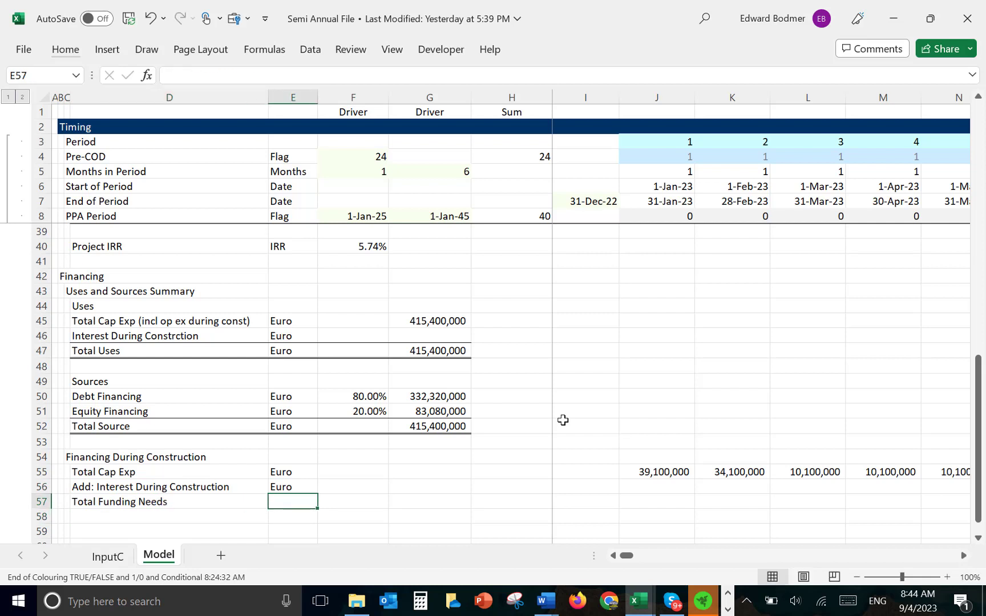
key(ctrl+d)
Sum Total Cap Exp and Interest During Construction in J57 (=SUM(J55:J56)) and copy the formula across all periods of row 57.
key(Right)
key(Right)
key(Right)
key(Right)
key(Right)
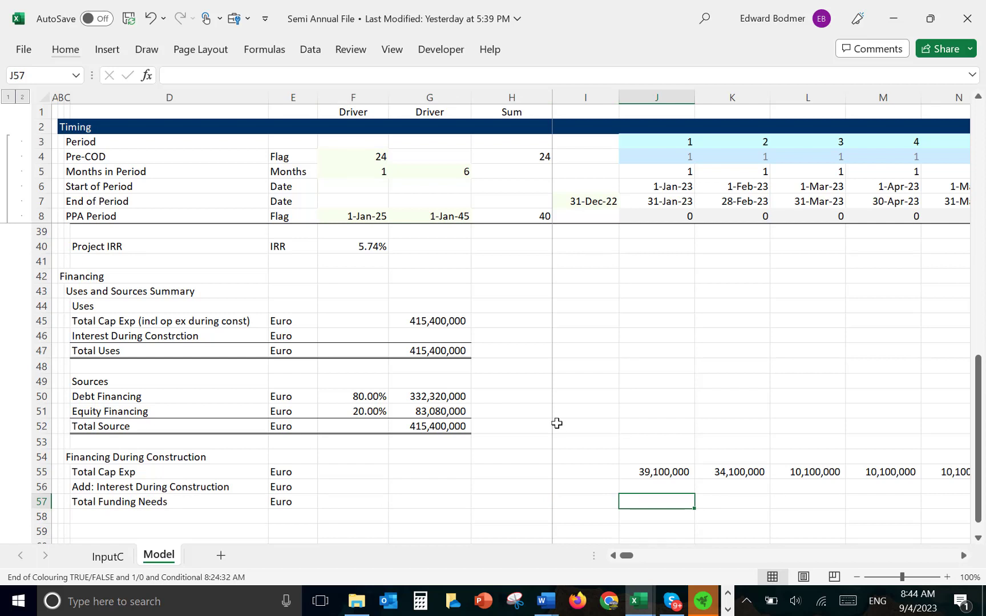
key(alt+equal)
key(Return)
key(Up)
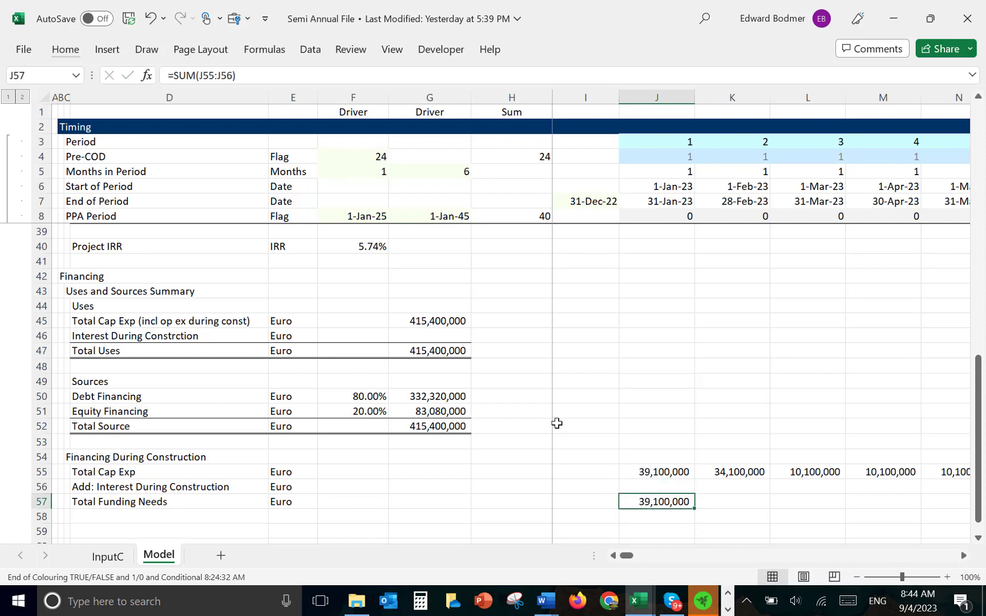
key(ctrl+shift+Right)
key(ctrl+r)
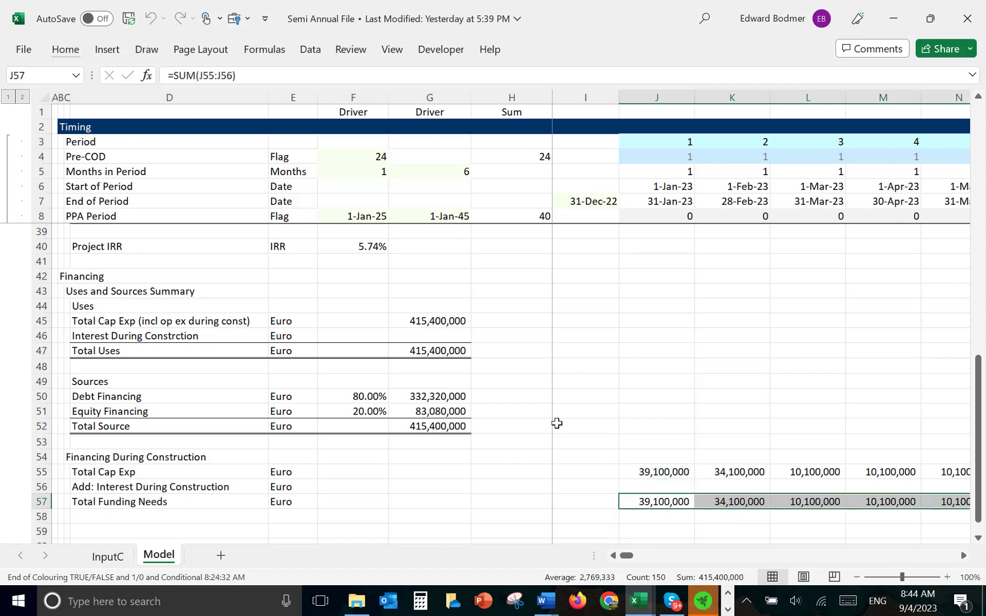
key(Down)
key(Down)
key(Down)
key(Left)
key(Left)
key(Left)
key(Left)
key(Left)
key(Left)
key(Left)
key(Left)
key(Left)
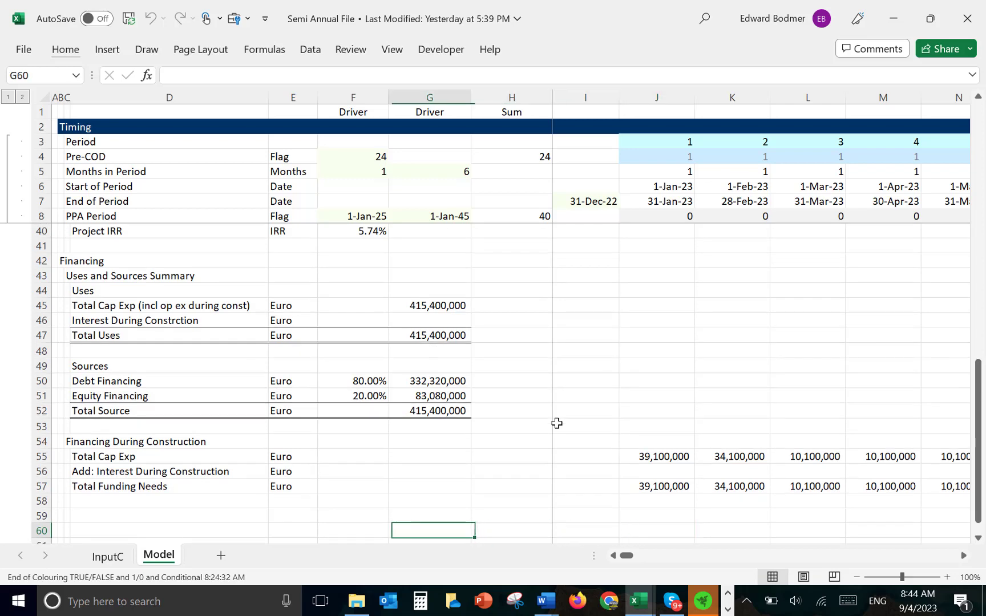
key(Down)
key(Down)
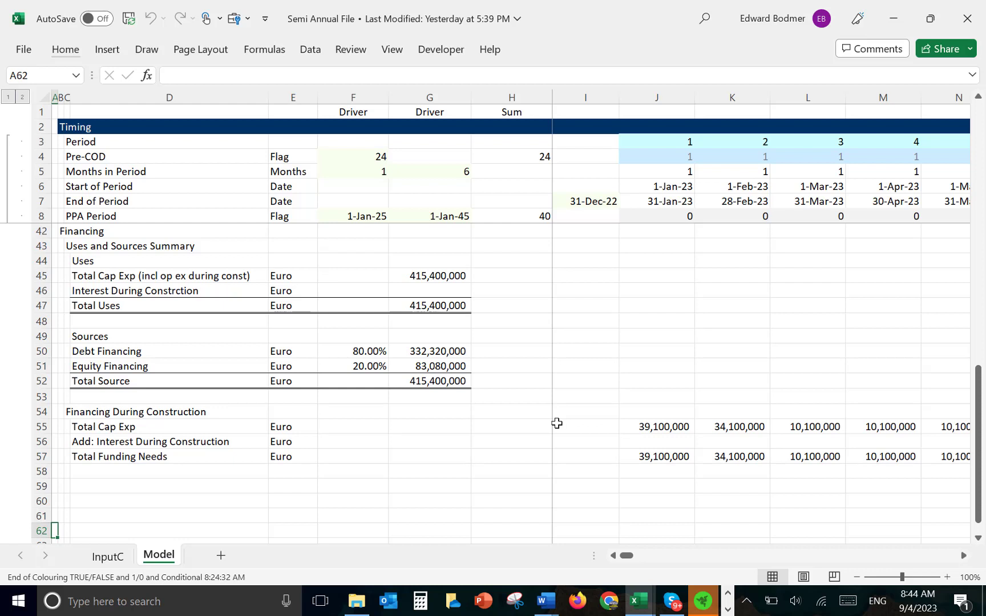
key(Up)
key(Up)
key(Right)
key(Right)
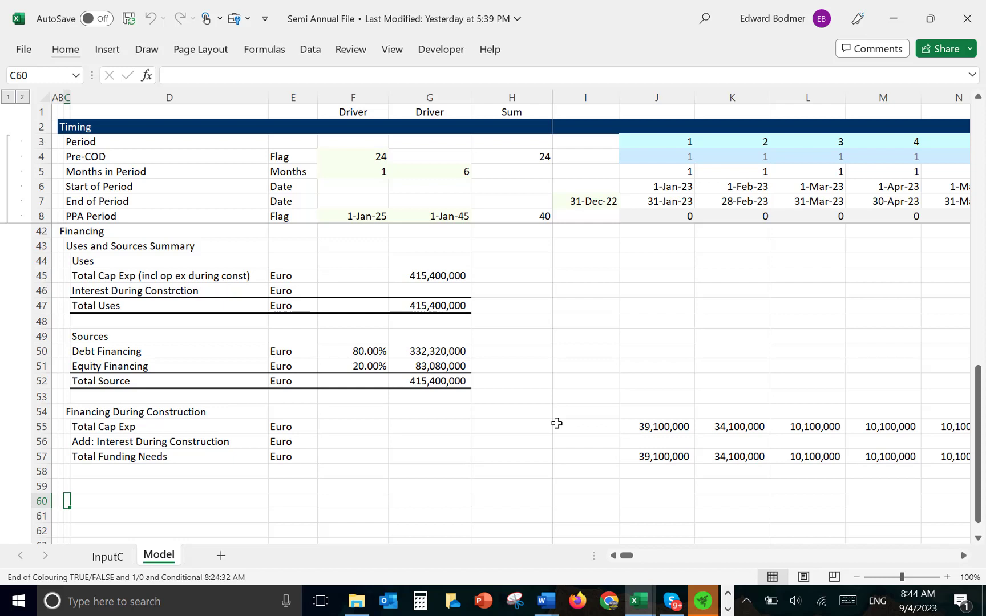
key(Up)
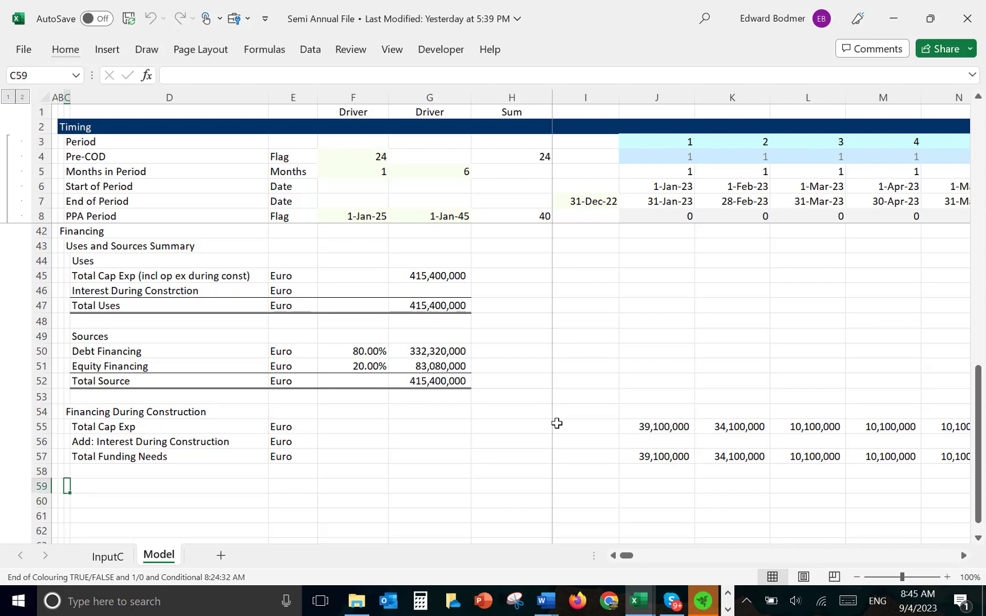
key(Up)
key(Up)
key(Up)
key(Up)
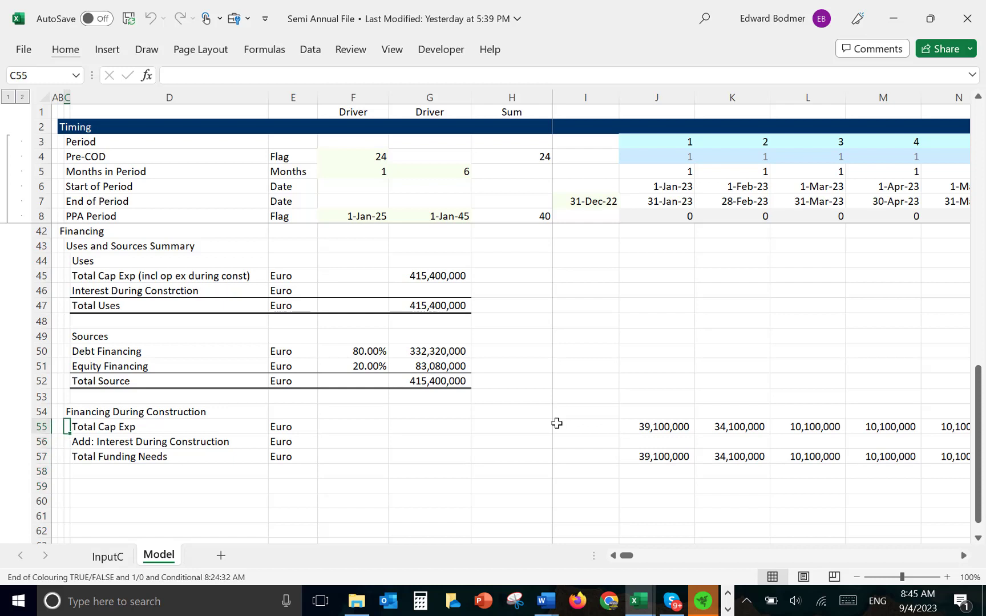
key(Right)
key(Right)
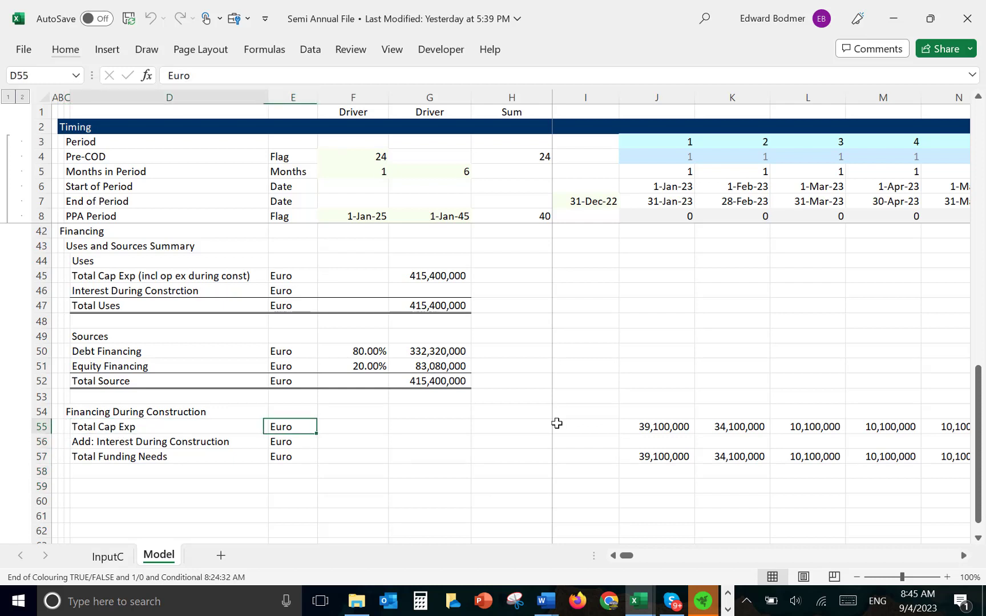
Move the Financing During Construction heading from C54 one column over to B54.
key(Left)
key(Left)
key(Right)
key(Left)
key(Up)
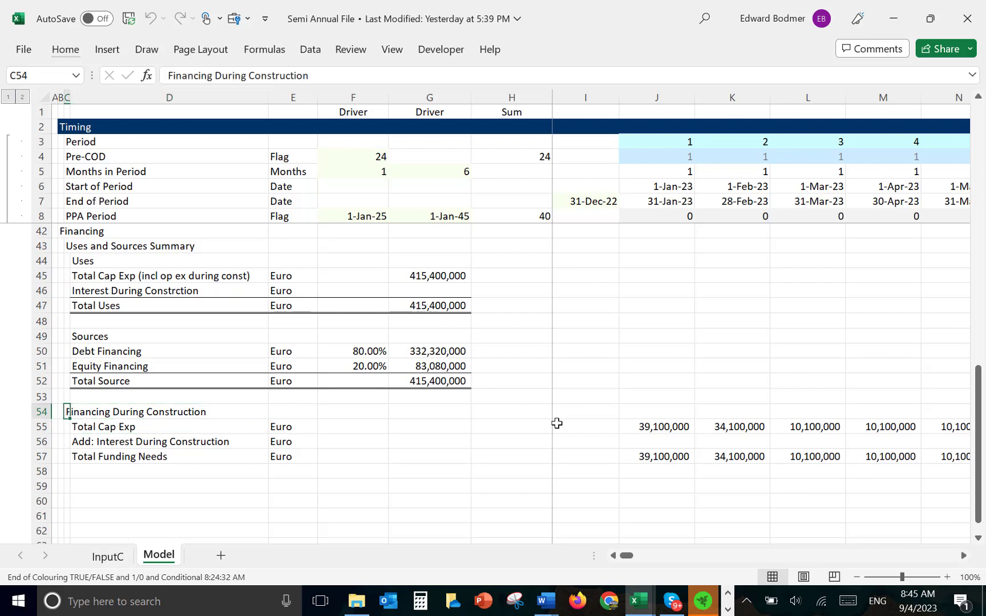
key(ctrl+x)
key(Left)
key(ctrl+v)
Insert a blank row 55 between the Financing During Construction heading and Total Cap Exp.
key(Down)
key(Right)
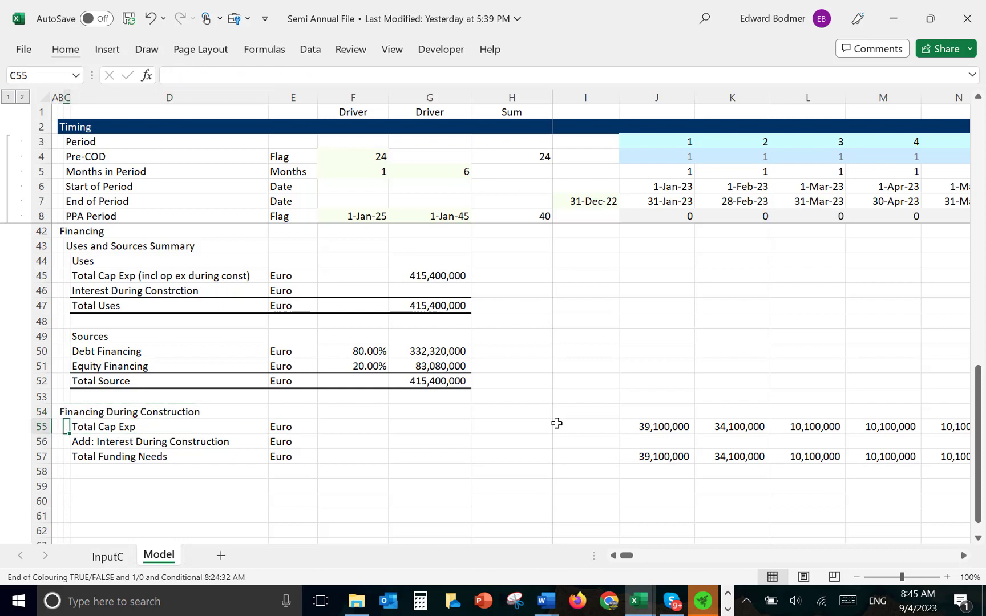
key(shift+space)
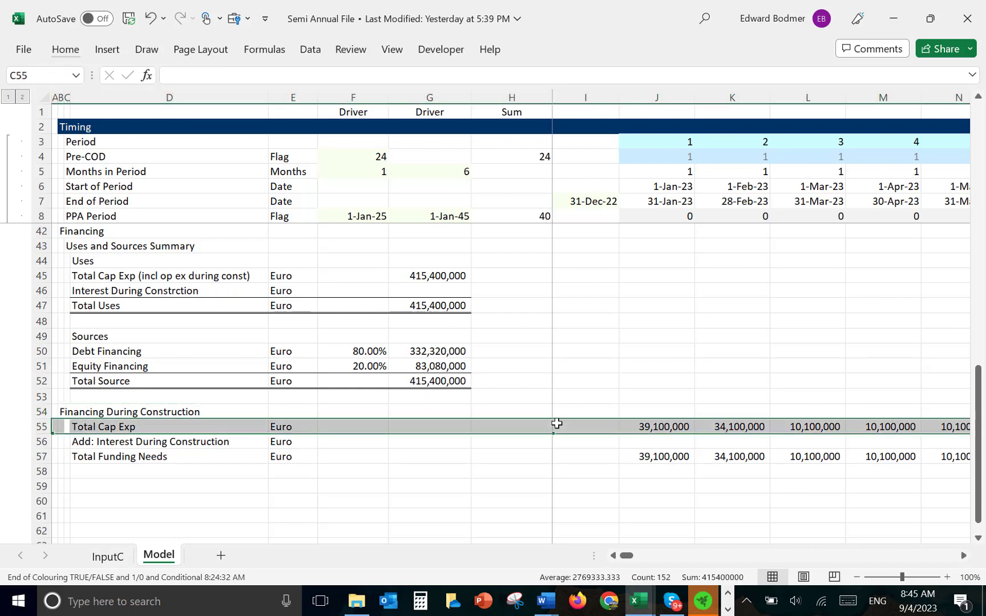
key(ctrl+plus)
key(Left)
key(Right)
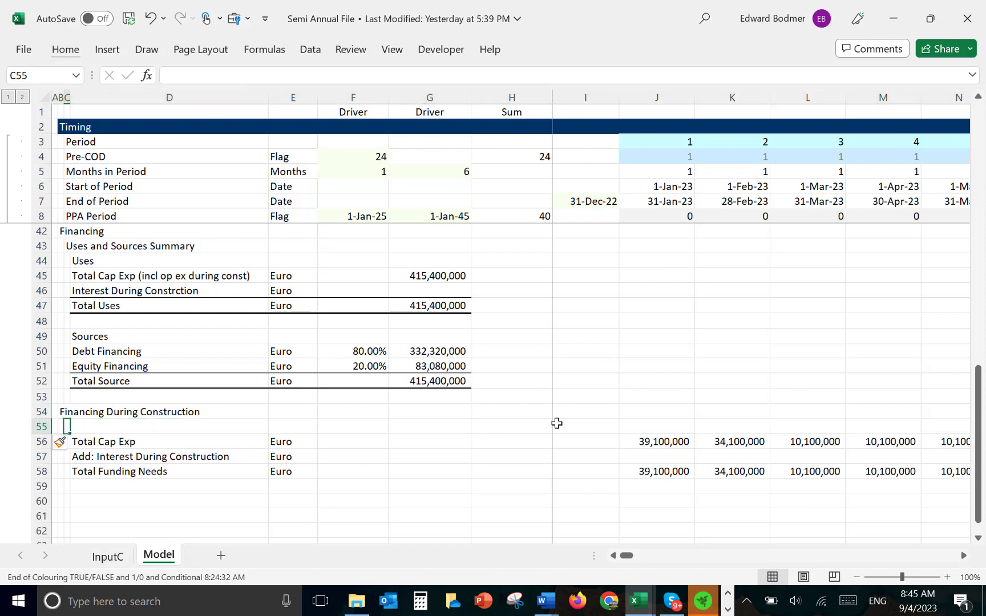
Enter the subsection heading Funding Requirments in C55.
key(F2)
text(Funin)
key(BackSpace)
key(BackSpace)
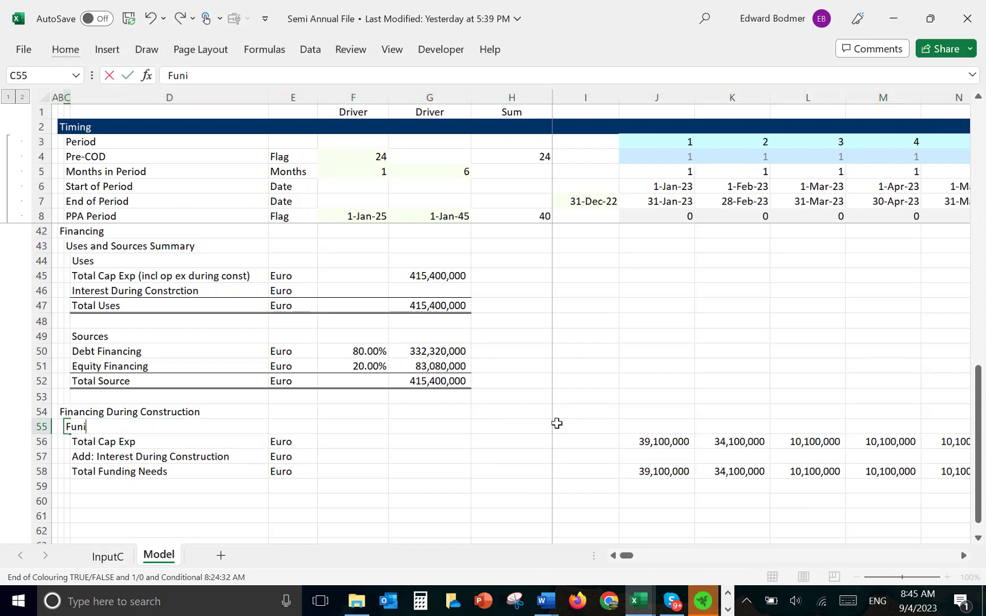
text(ding Requir)
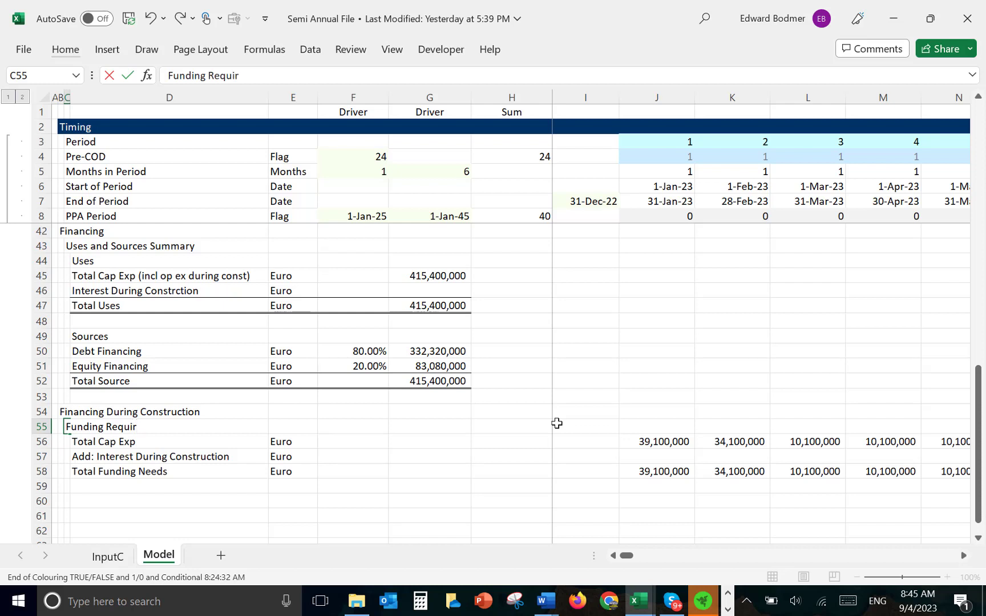
text(ments)
key(Return)
Add the subsection heading Financing in C60, leaving a blank row below Total Funding Needs.
key(Down)
key(Down)
key(Down)
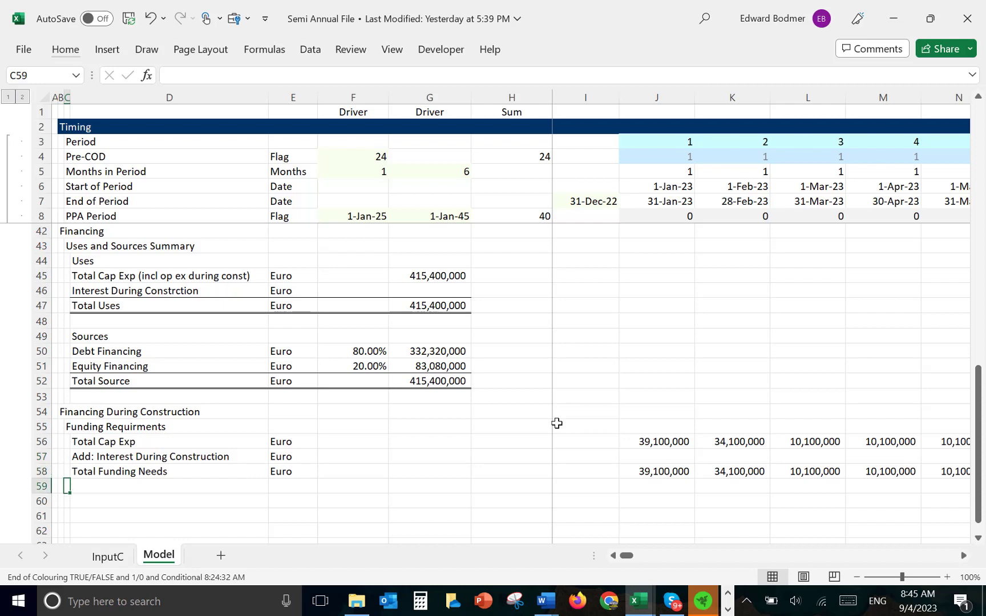
key(Down)
text(Fina)
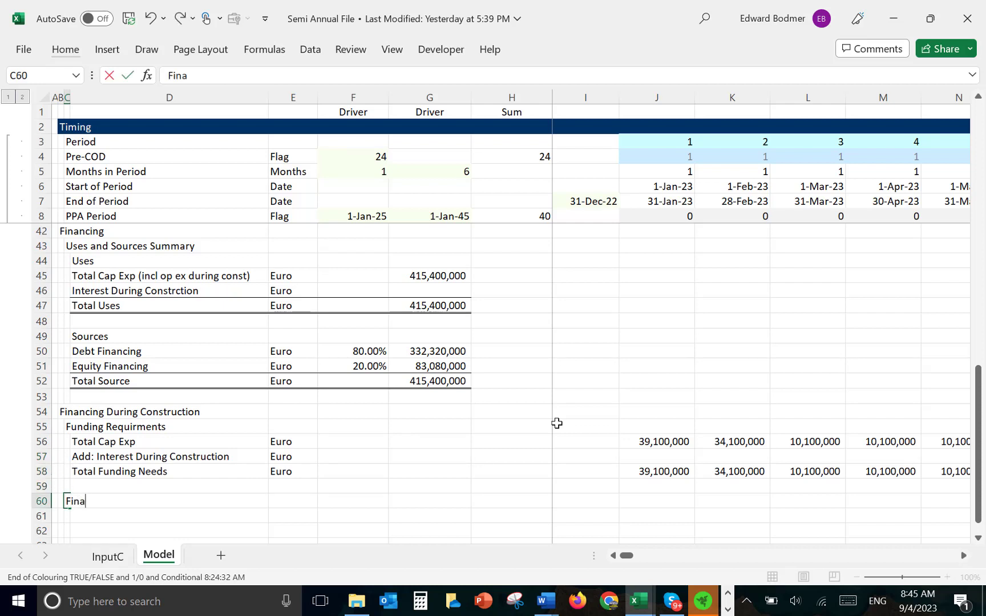
key(BackSpace)
text(ncing)
key(Return)
Label D61 Total Equity Commitment.
key(Right)
text(Total)
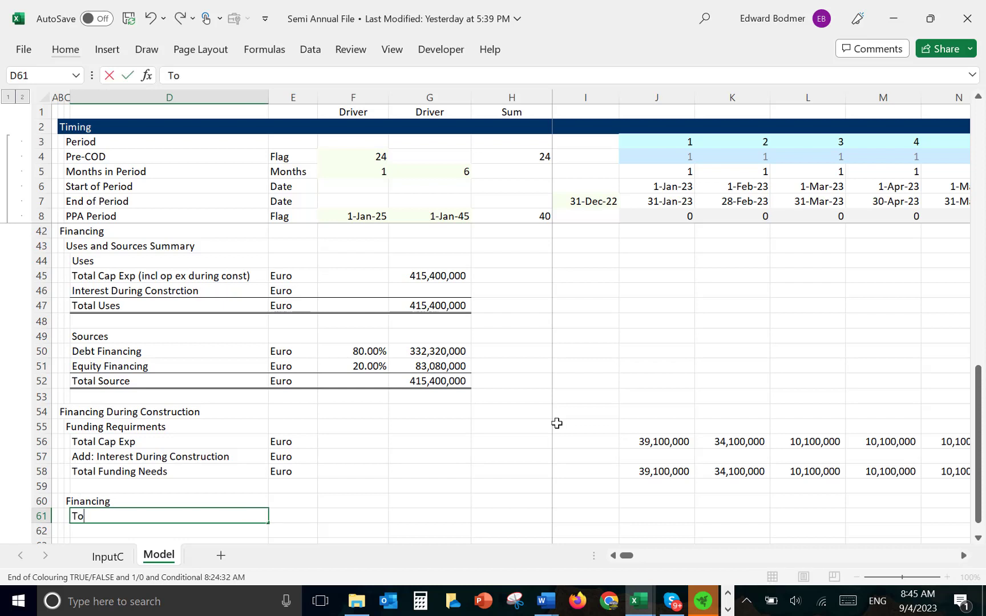
text(uity Commitme)
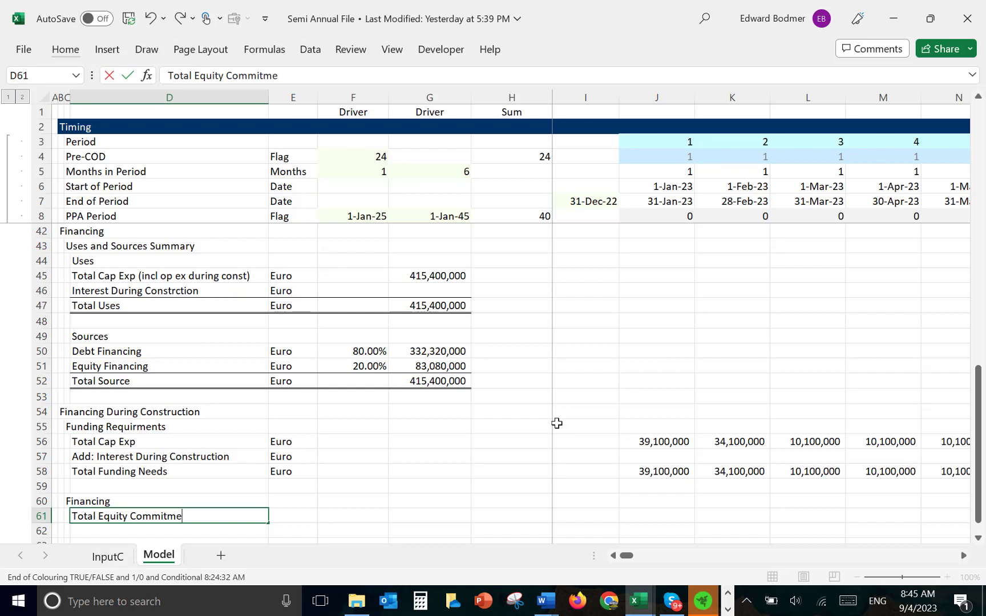
key(BackSpace)
text(ent)
key(Tab)
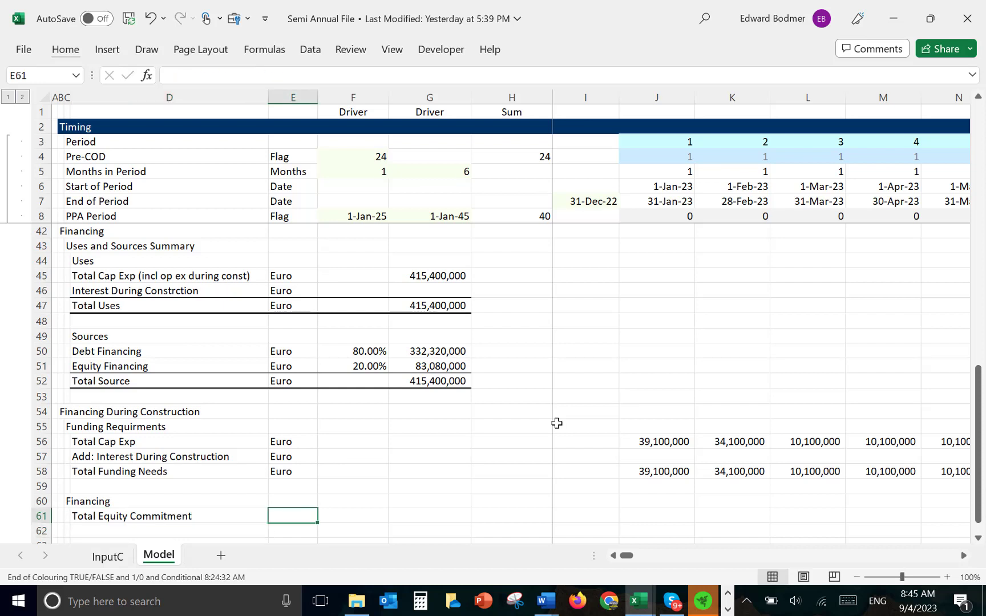
key(Up)
key(Up)
key(Up)
text(c)
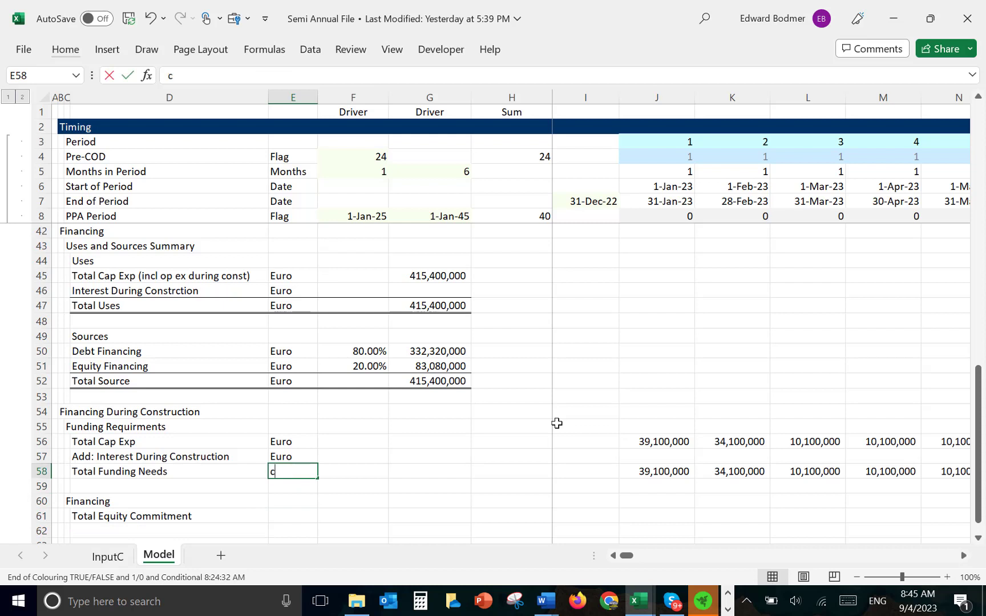
key(Return)
key(Down)
key(Down)
key(Down)
key(Up)
key(Up)
key(Up)
key(Up)
key(ctrl+z)
Copy the unit Euro from E58 into E61 for Total Equity Commitment.
key(ctrl+c)
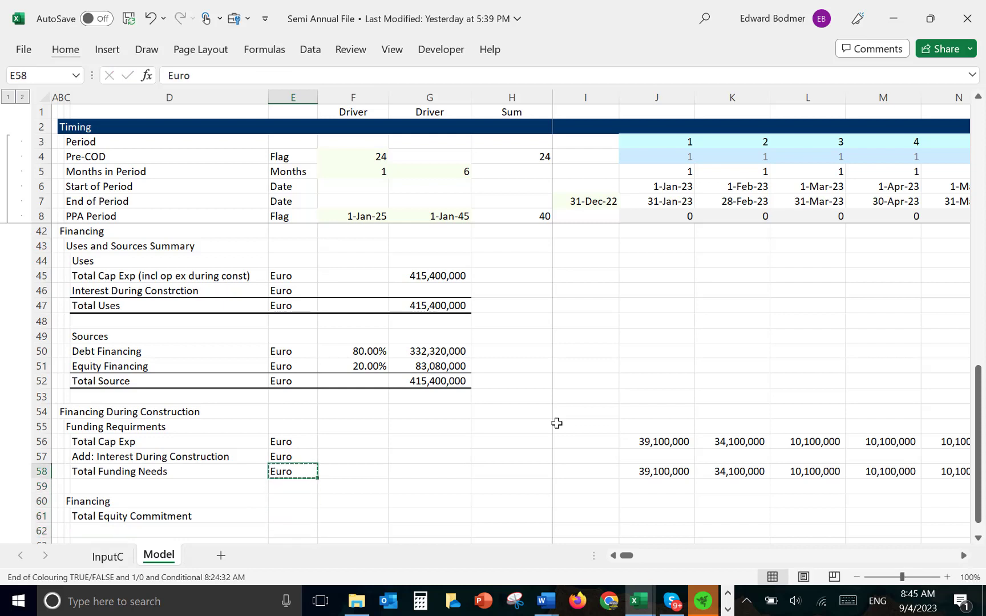
key(Down)
key(Down)
key(Down)
key(ctrl+v)
Link the Total Equity Commitment driver in F61 to the Equity Financing amount in G51.
key(Right)
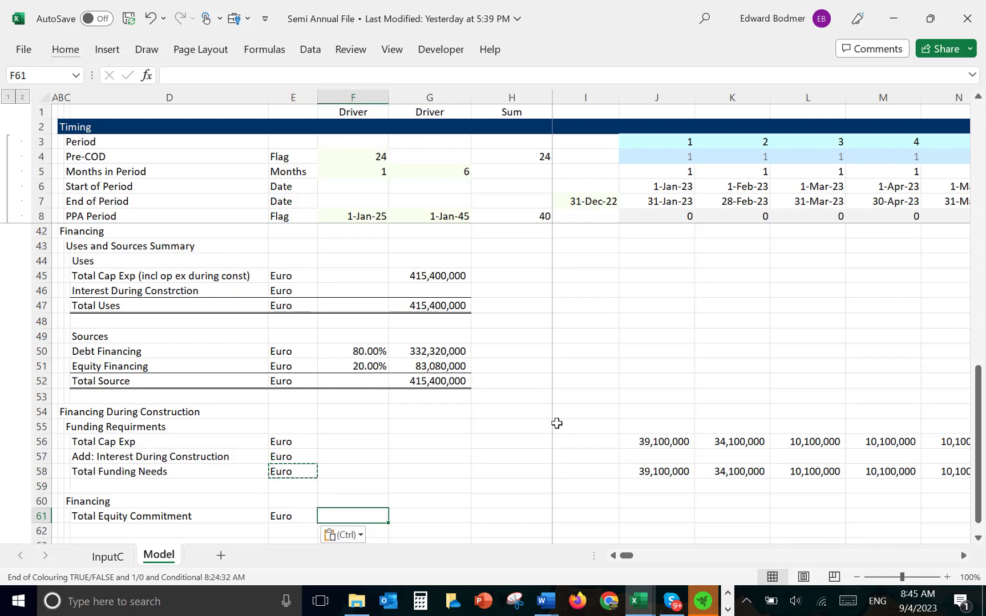
text(=)
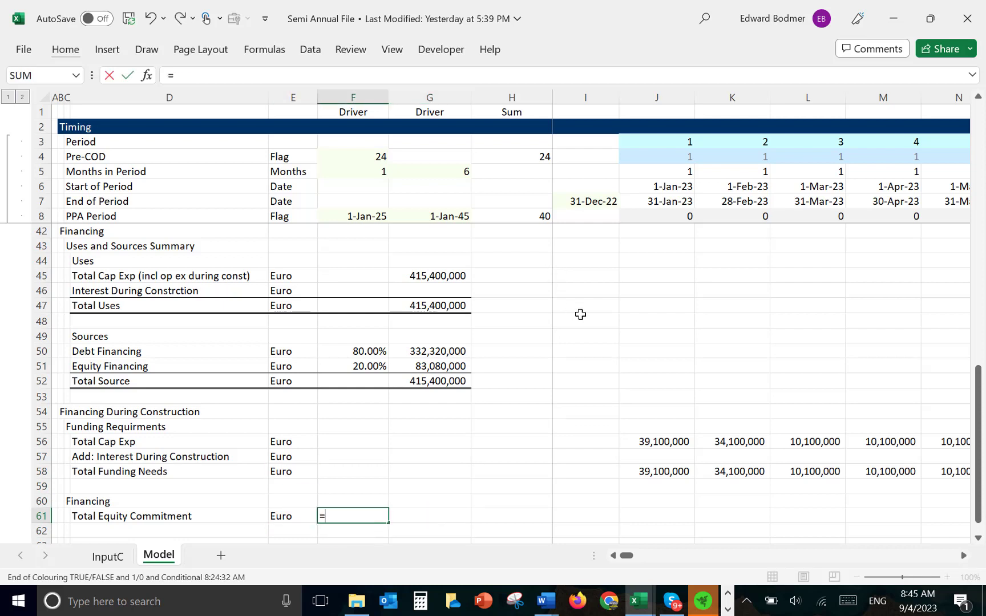
click(437, 364)
key(Return)
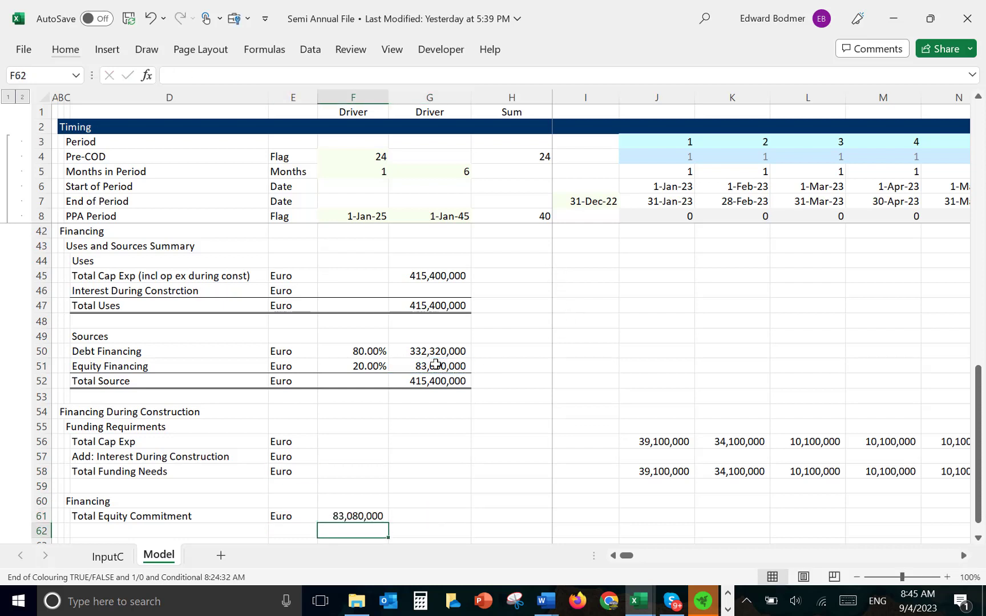
Enter the formula =$F$61 in J61 so the first period's Total Equity Commitment refers absolutely to the driver.
key(Up)
key(Right)
key(Right)
key(Right)
key(Right)
text(=)
key(Left)
key(Left)
key(Left)
key(Left)
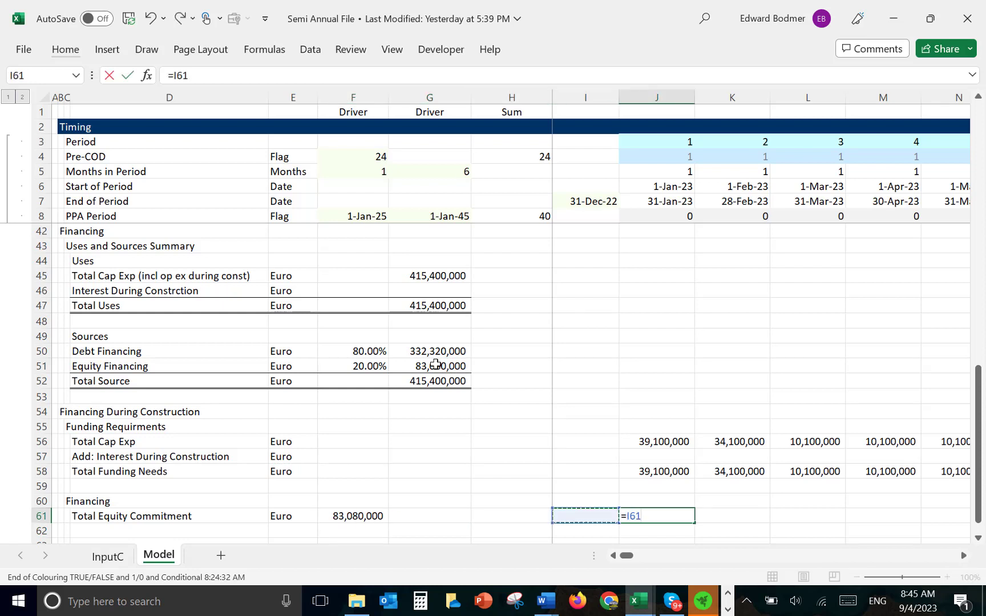
key(F4)
key(Return)
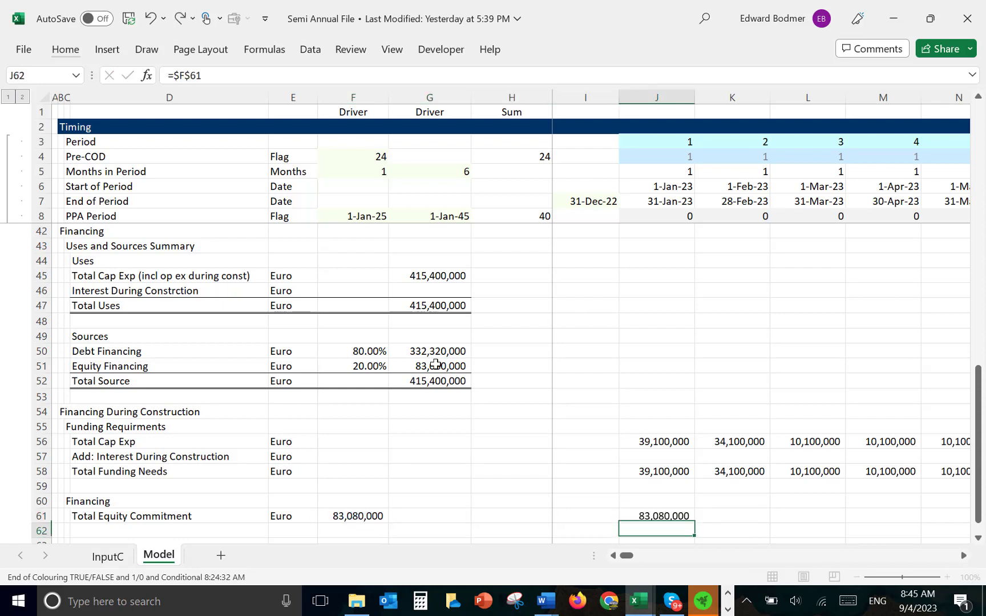
Fill the Total Equity Commitment formula from J61 across all remaining periods.
key(Up)
key(ctrl+shift+Right)
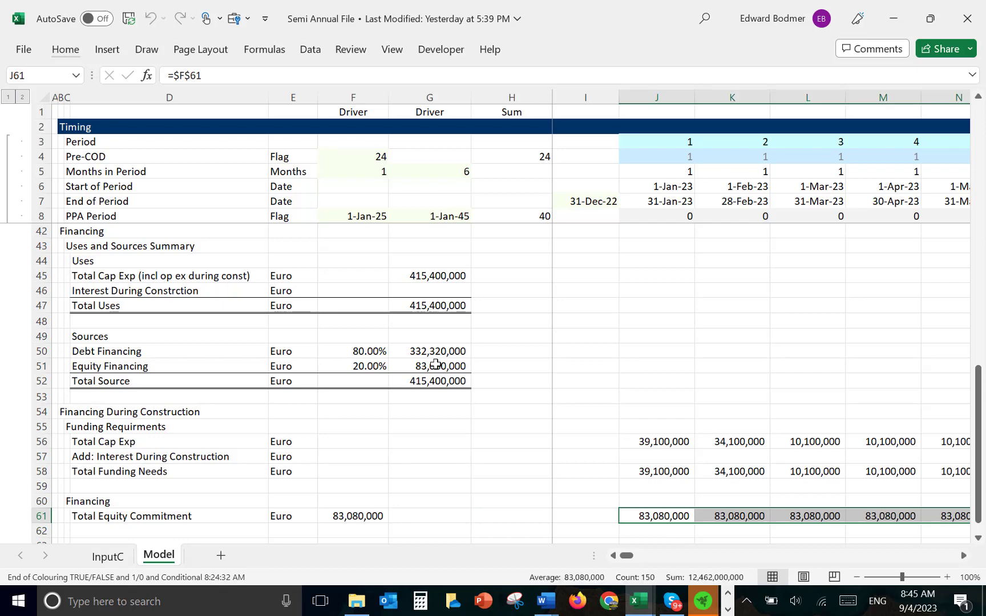
key(ctrl+r)
Label D62 Less: Equity Already Funded, directly under Total Equity Commitment.
key(Down)
key(Left)
key(Left)
key(Left)
key(Left)
key(Left)
key(Down)
key(Down)
key(Down)
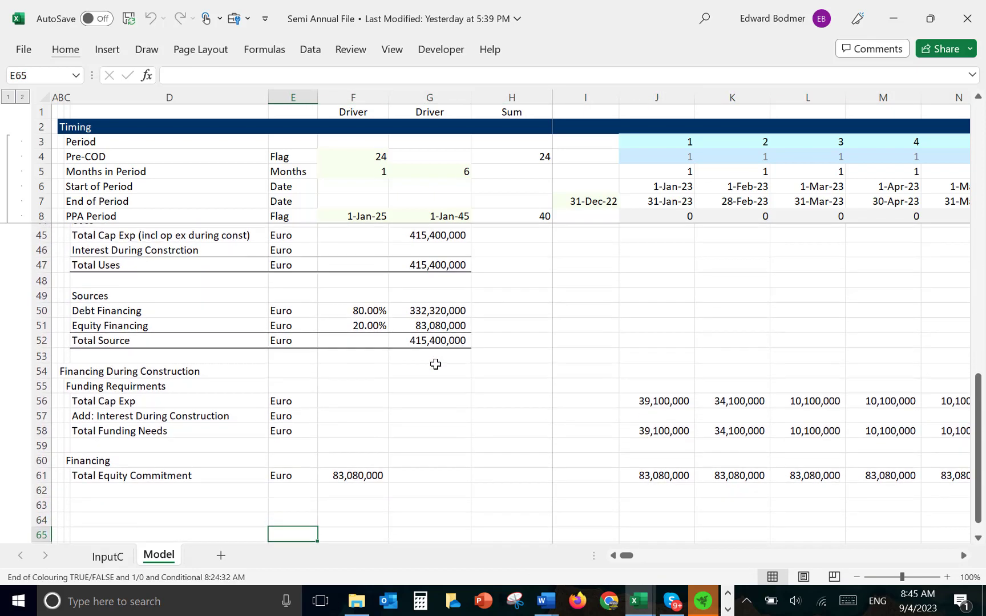
key(Up)
key(Up)
key(Up)
key(Left)
key(Left)
key(Right)
text(Less: )
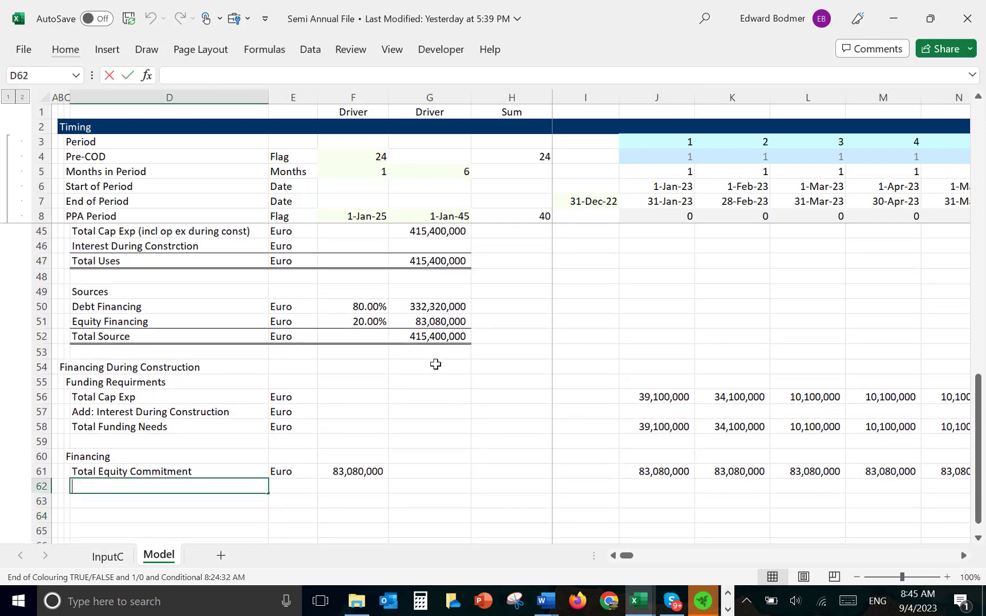
text(E)
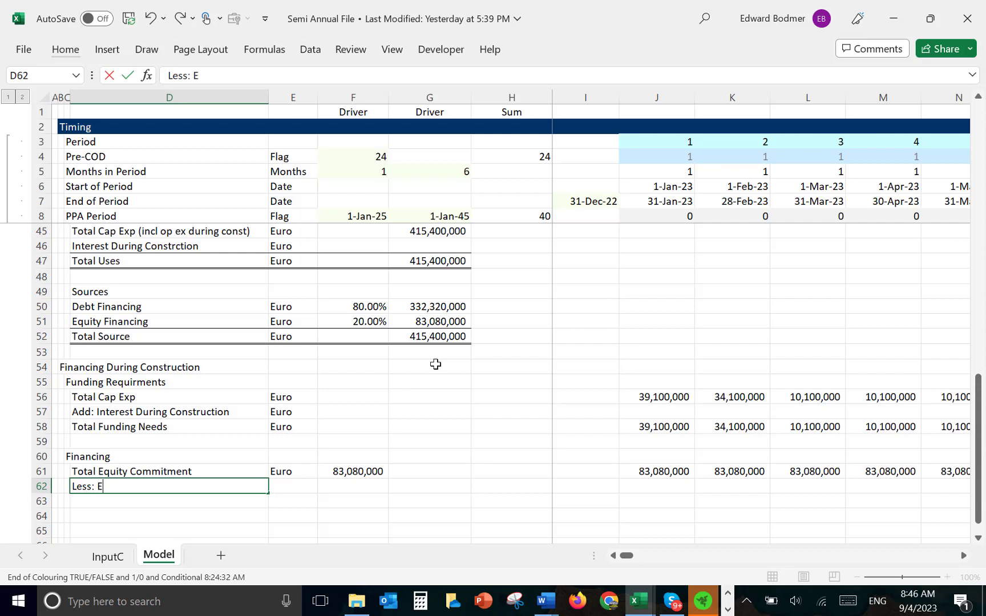
text(quity Already F)
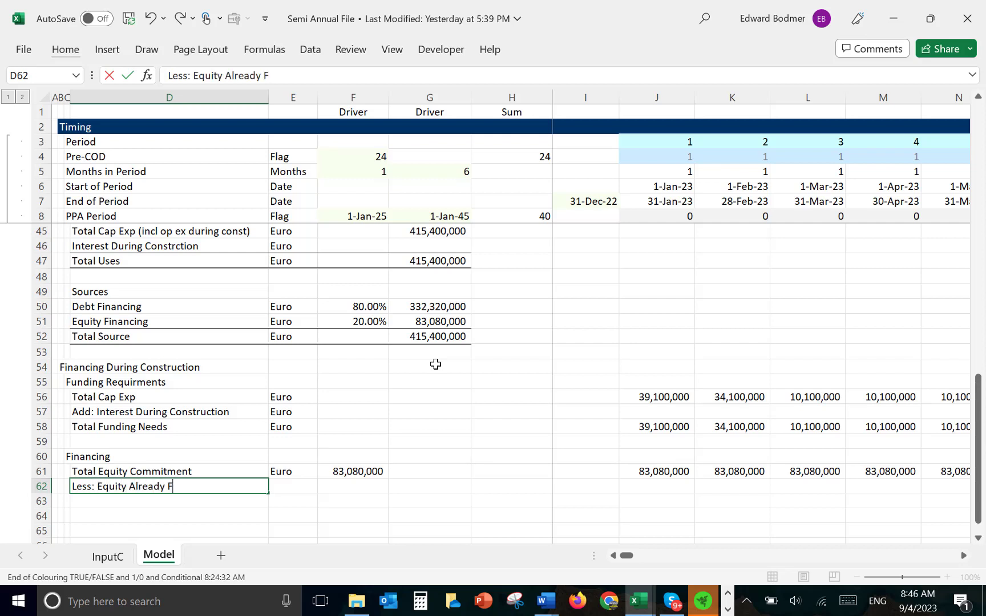
text(ud)
key(BackSpace)
text(nded)
key(Return)
Label D63 Remaining Equity Commitment.
text(R)
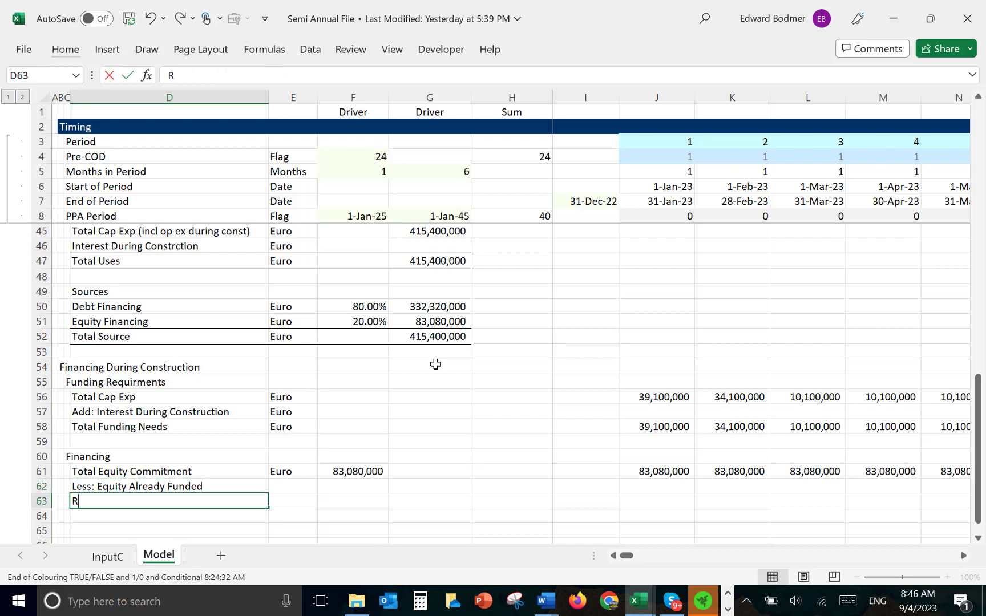
text(emaining E)
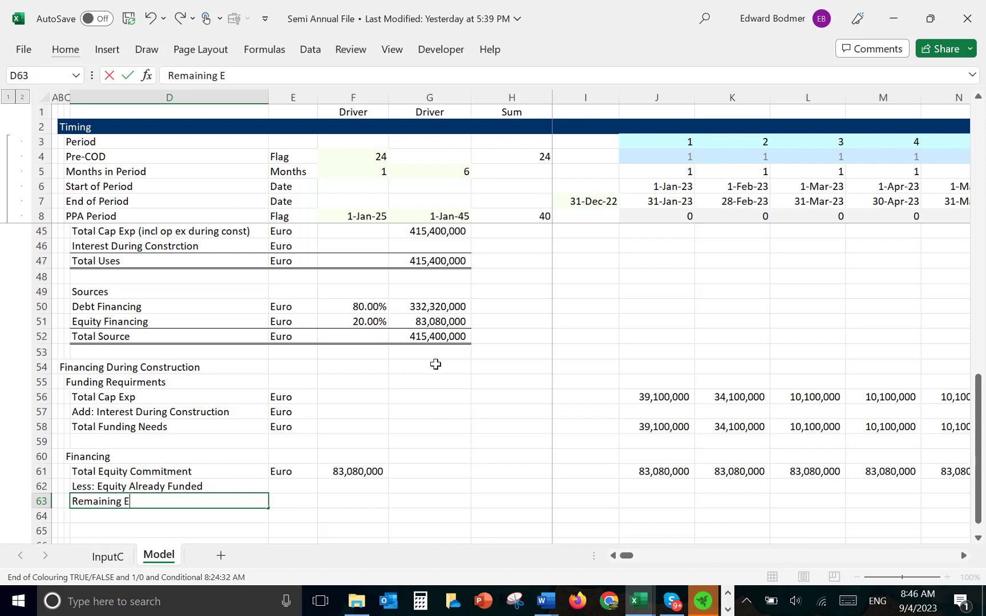
text(quity Commitment)
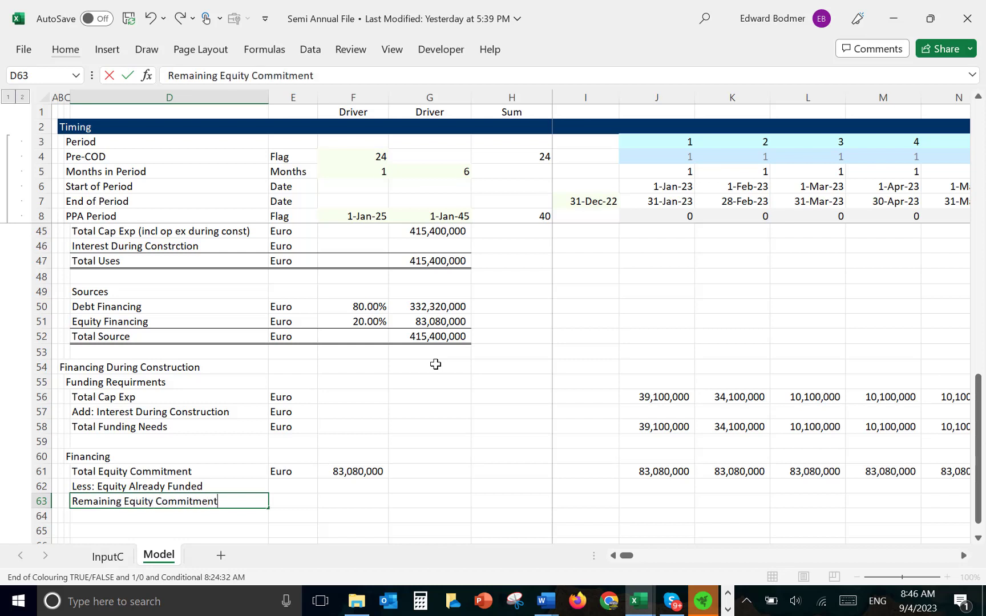
key(Return)
Label D65 Opening Equity Funded, leaving a blank row below Remaining Equity Commitment.
key(Return)
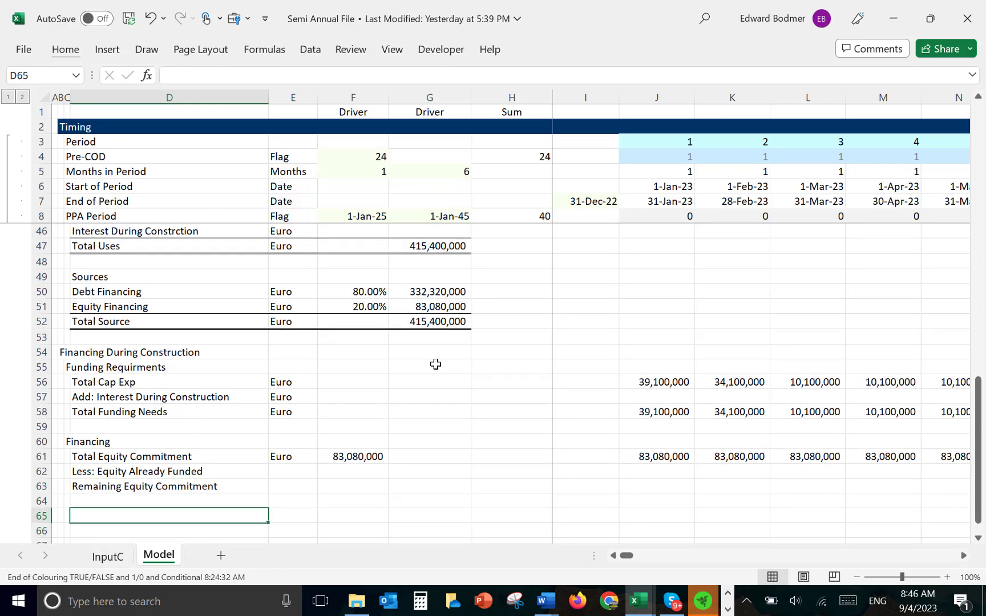
text(Opening E)
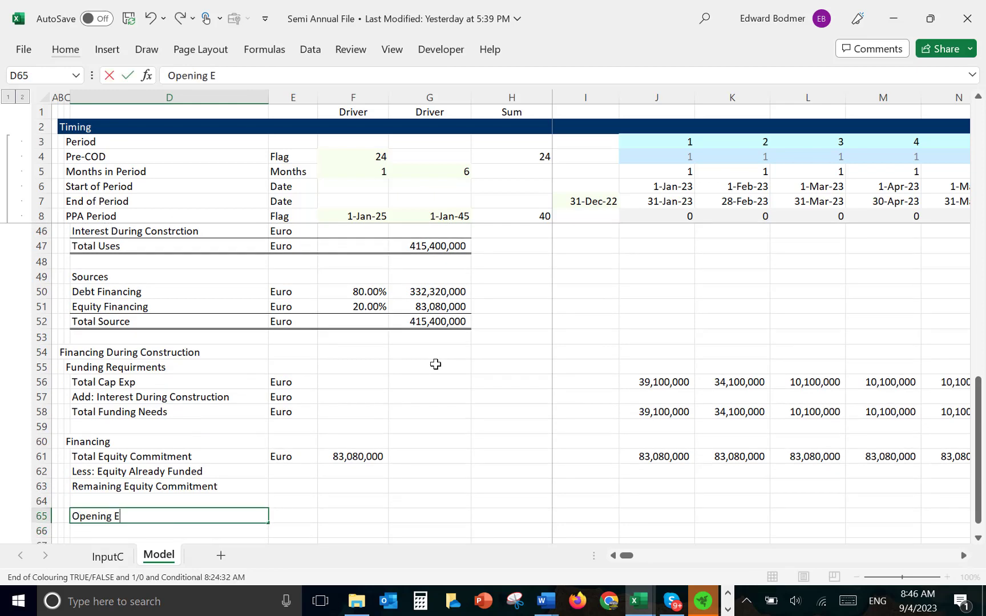
text(quity Funded)
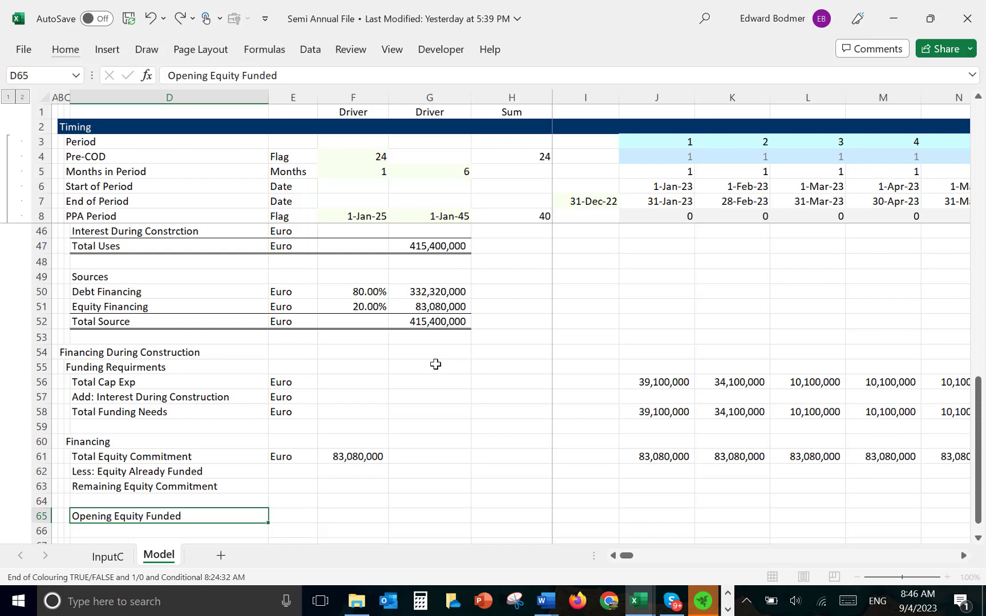
key(Return)
Label D66 Add: Equity Funded This Period.
text(Equ)
key(BackSpace)
key(BackSpace)
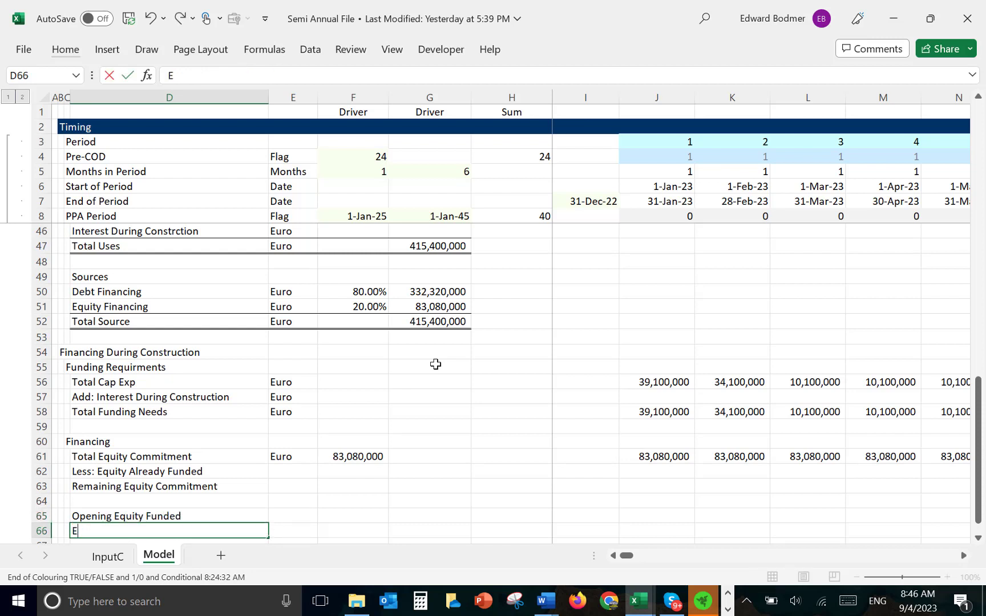
key(BackSpace)
text(Add: Equity F und)
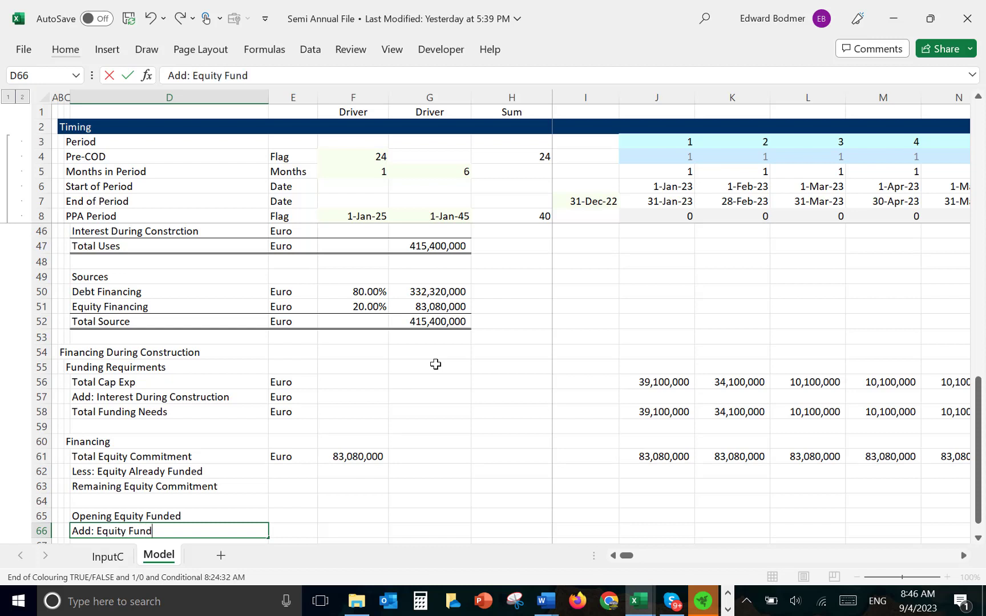
text(ed This Period)
key(ctrl+Return)
key(Return)
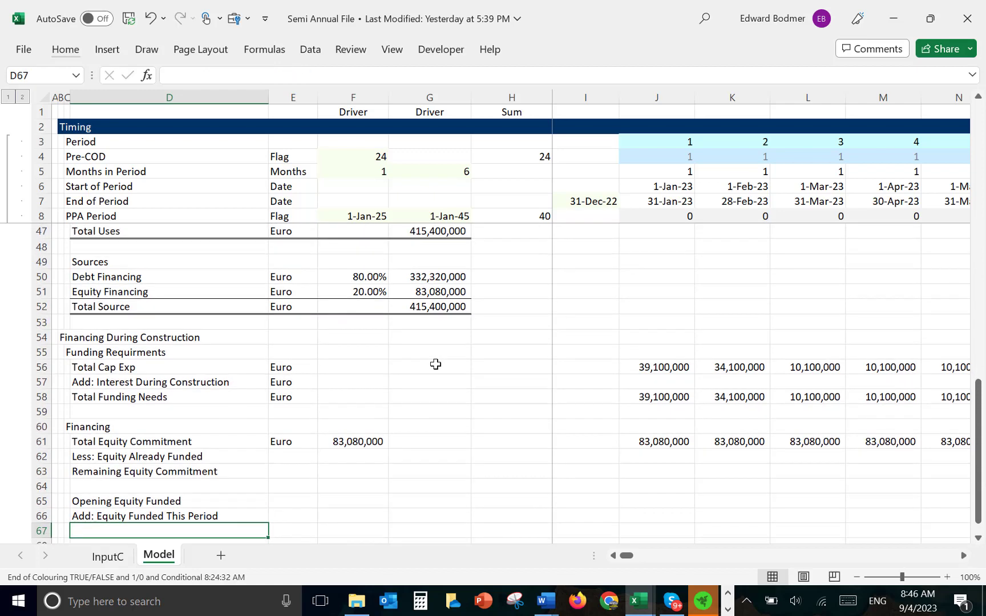
Label D67 Closing Equity Funded to end the equity funding account.
text(Clis)
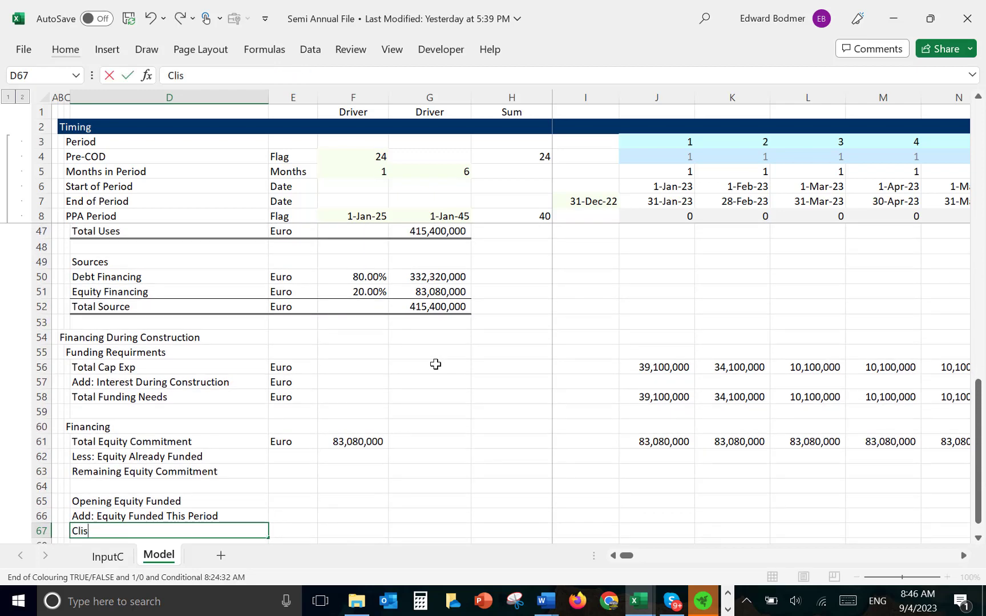
key(BackSpace)
text(osing Equity Funding)
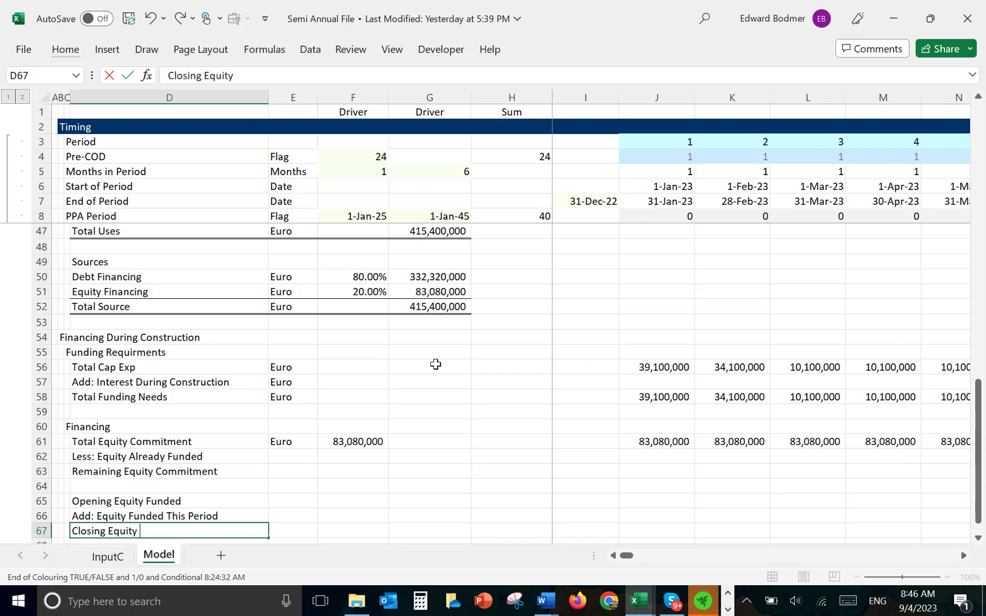
key(BackSpace)
key(BackSpace)
text(ed)
key(Return)
Label D69 Remaining Funding from Debt, leaving a blank row below Closing Equity Funded.
key(Return)
key(Return)
key(Up)
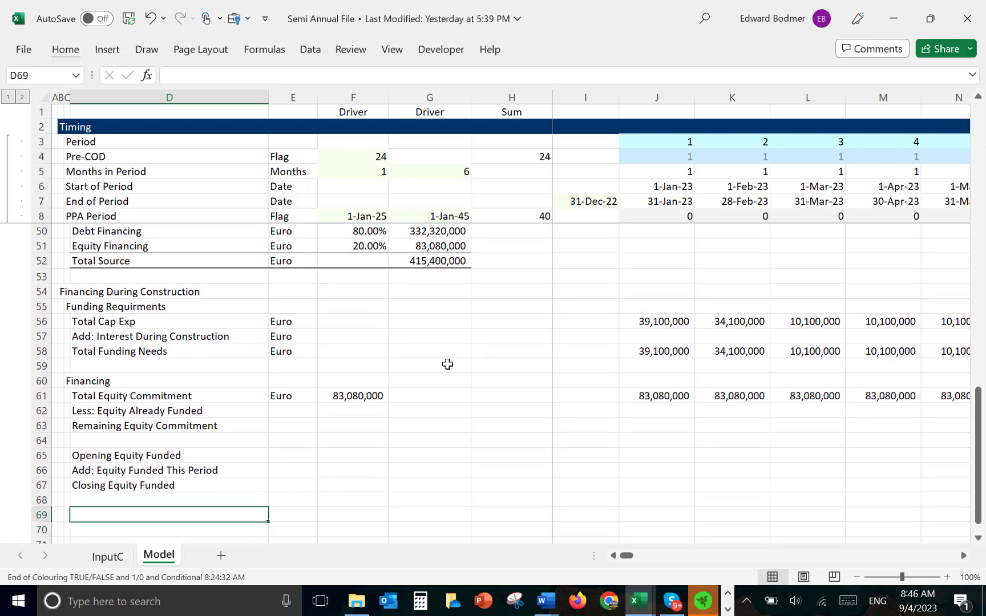
text(Reminign)
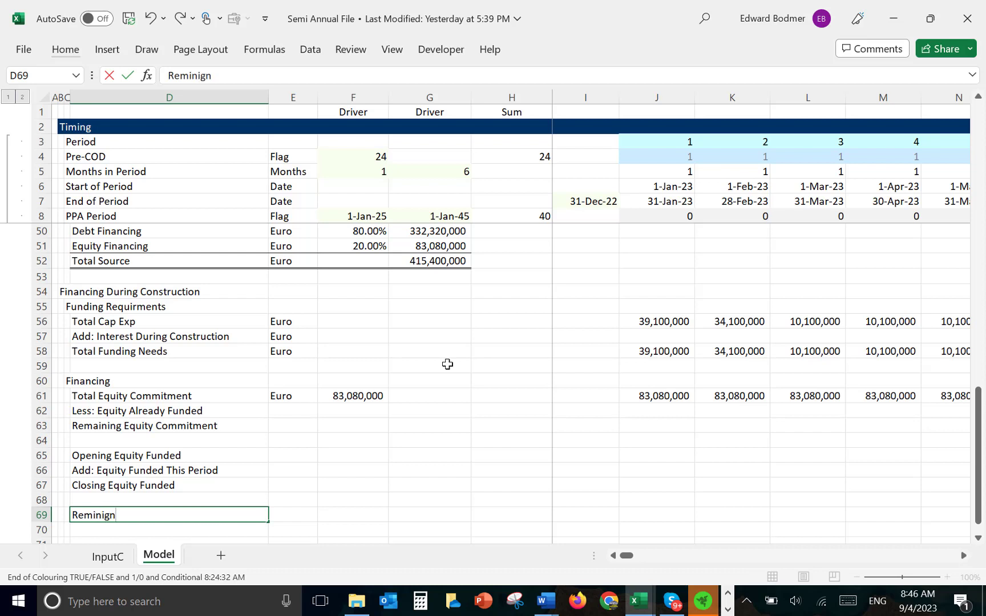
key(BackSpace)
key(BackSpace)
key(BackSpace)
key(BackSpace)
key(BackSpace)
text(mainig)
key(BackSpace)
key(BackSpace)
key(BackSpace)
key(BackSpace)
key(BackSpace)
key(BackSpace)
text(maining Fu)
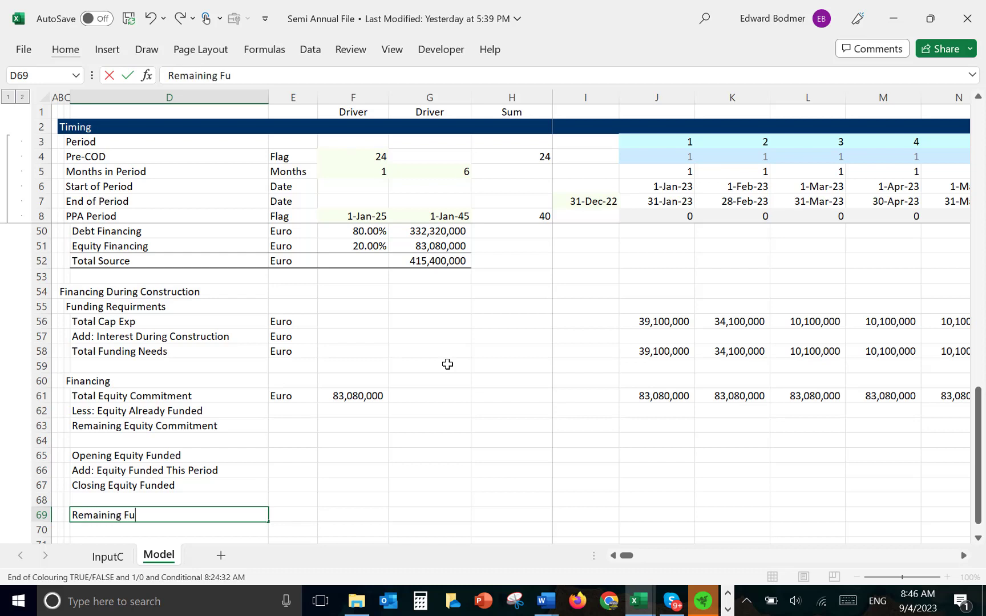
text(nding from )
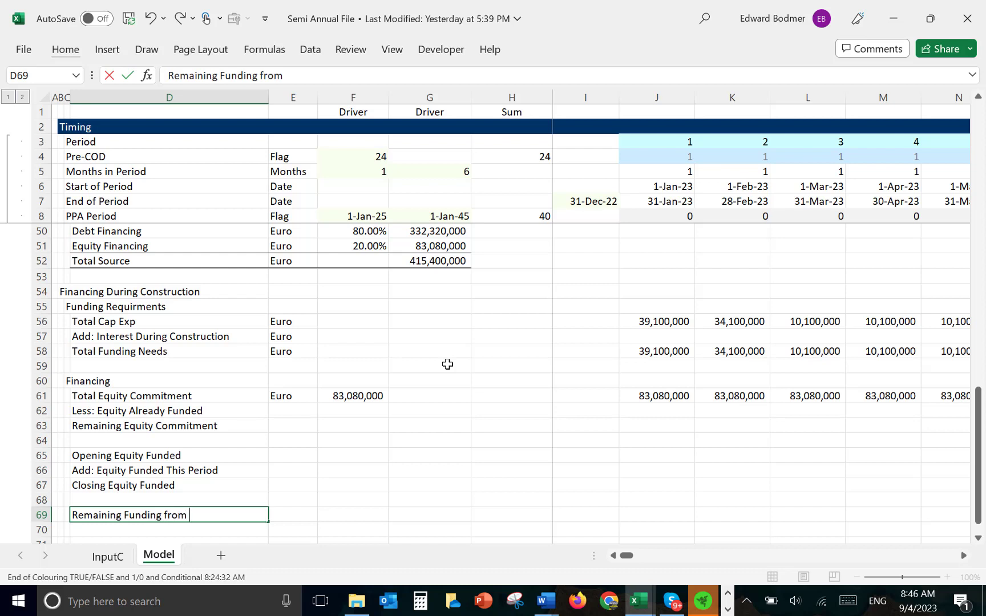
text(Debt)
key(Return)
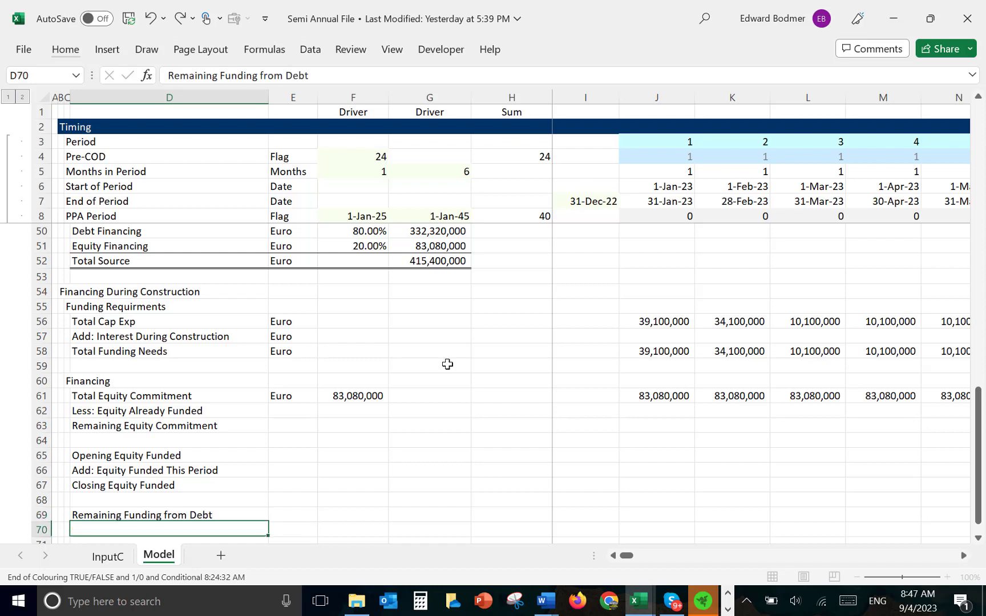
Apply the total-row borders to Total Funding Needs in row 58, from column D through the last period in FC.
key(Up)
key(Up)
key(Up)
key(Up)
key(Up)
key(Up)
key(Up)
key(Up)
key(Up)
key(Up)
key(Up)
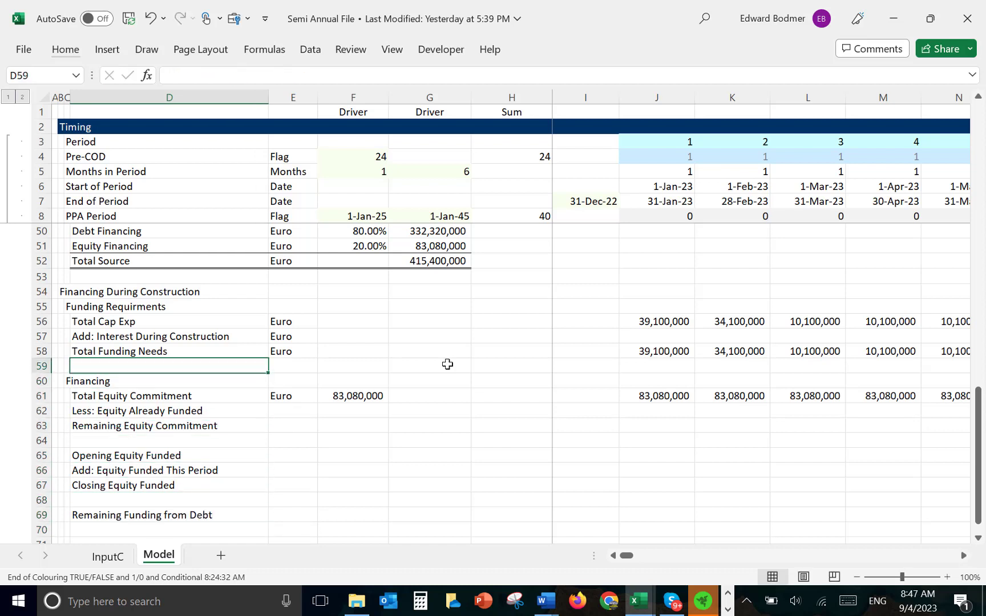
key(Up)
key(ctrl+shift+Right)
key(ctrl+shift+Right)
key(ctrl+shift+Right)
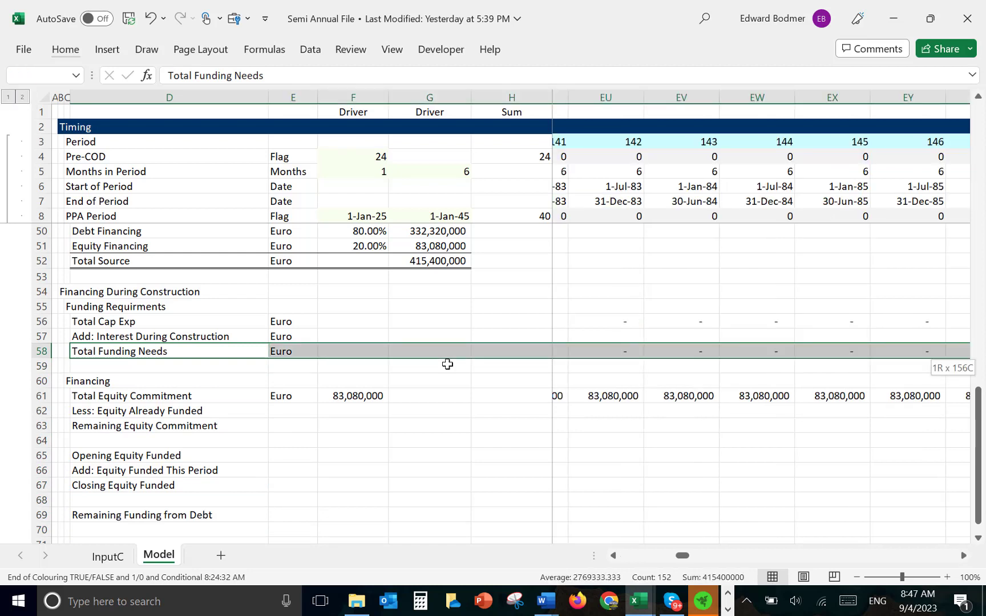
key(ctrl+shift+t)
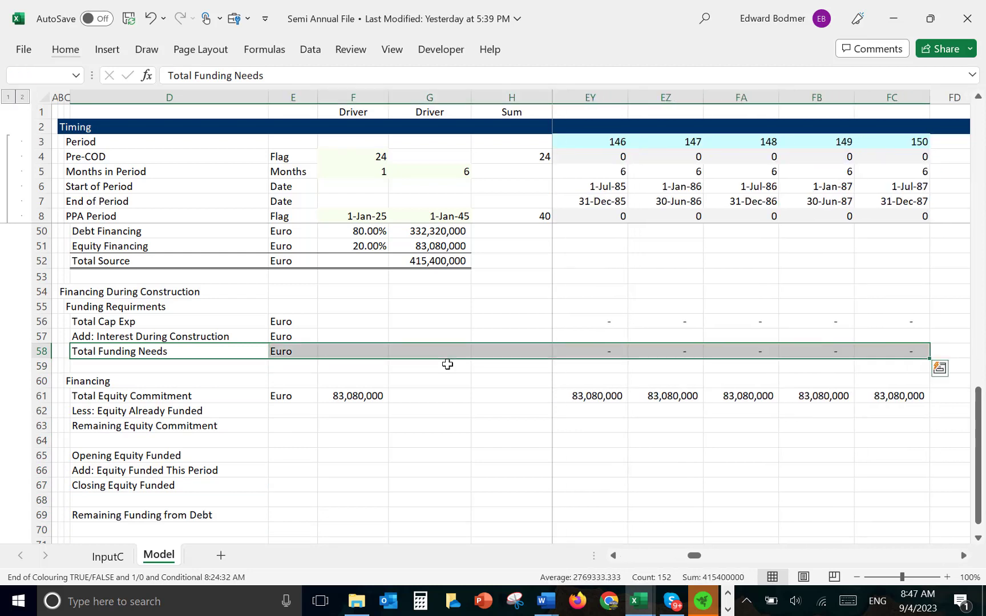
Review the labels in the Financing subsection, from Total Equity Commitment down to Remaining Funding from Debt.
key(Down)
key(Down)
key(Down)
key(Down)
key(Down)
key(Down)
key(Down)
key(Down)
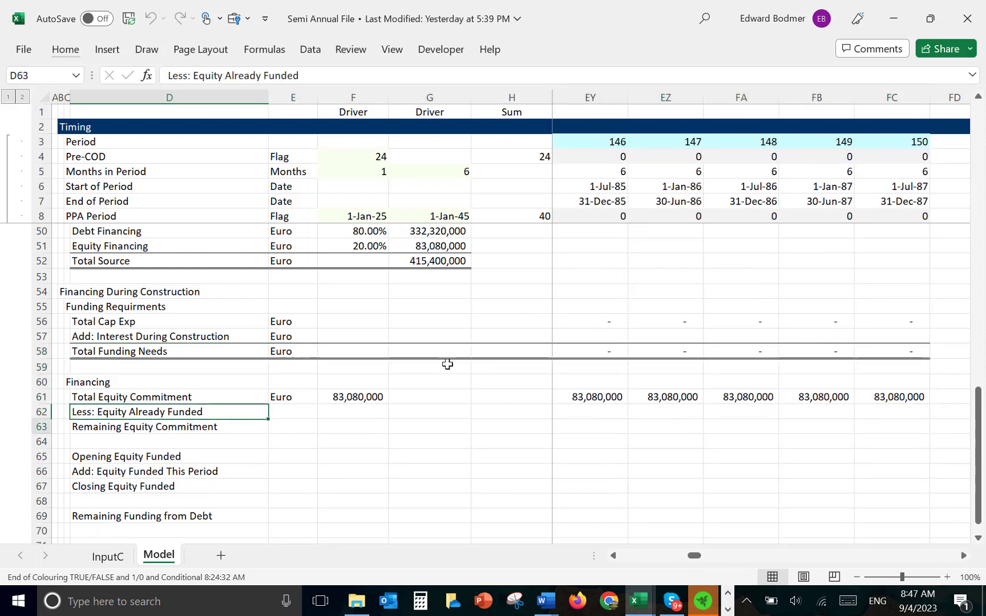
key(Down)
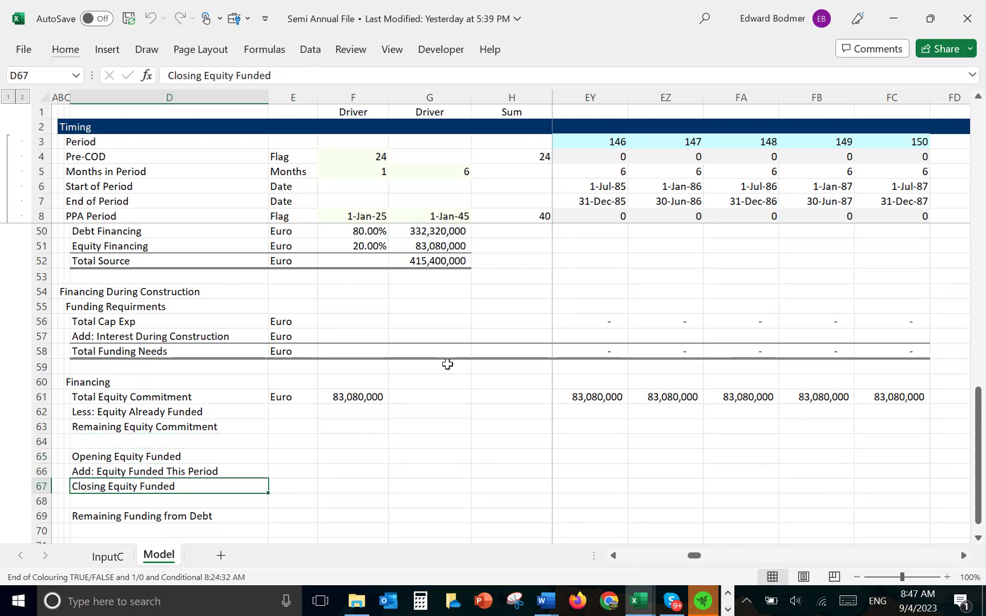
key(Down)
key(Down)
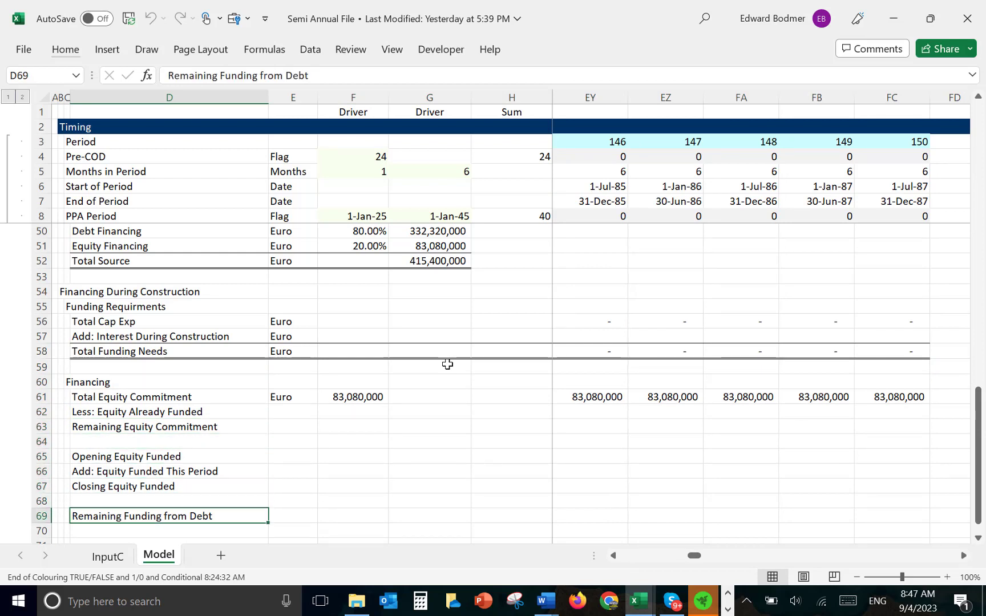
key(Up)
key(Up)
key(Down)
key(Down)
key(Right)
key(Right)
Go back up to the Uses and Sources Summary and examine its funding amounts.
key(Up)
key(Up)
key(Up)
key(Up)
key(Up)
key(Up)
key(Up)
key(Up)
key(Up)
key(Up)
key(Up)
key(Up)
key(Up)
key(Up)
key(Up)
key(Up)
key(Up)
key(Up)
key(Up)
key(Up)
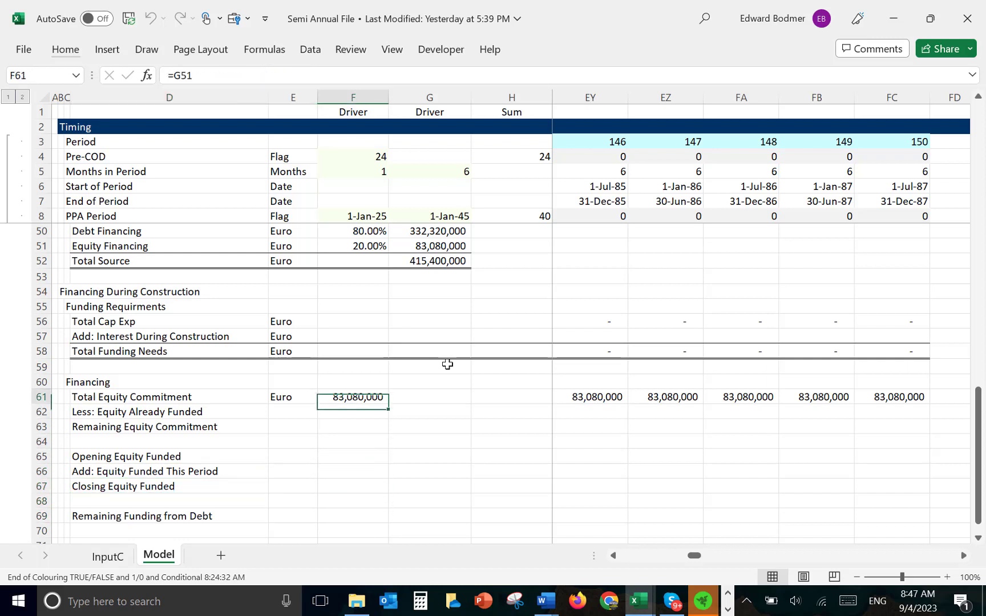
key(Down)
key(Down)
key(Right)
key(Right)
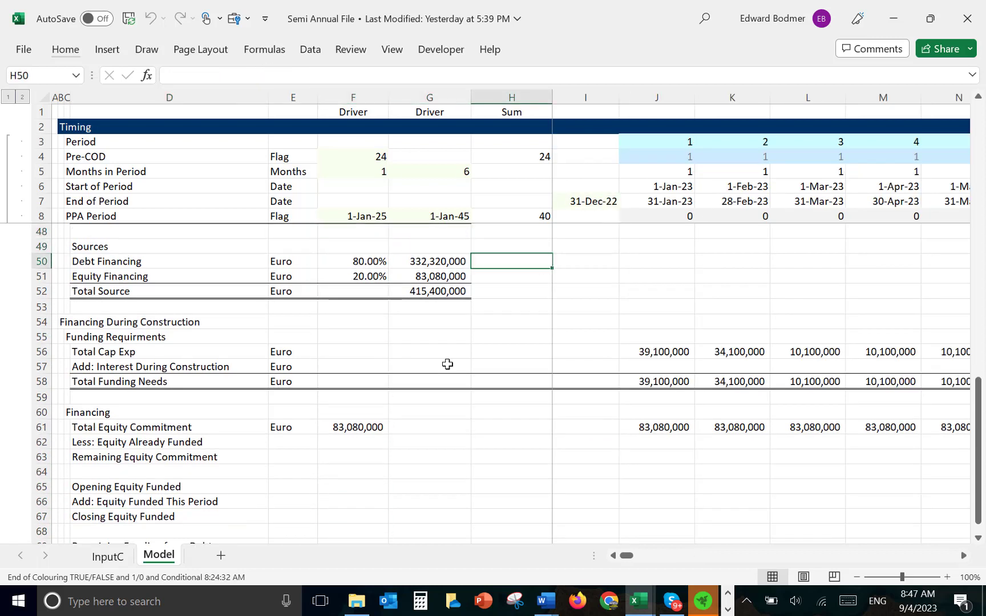
key(Left)
key(Up)
key(Up)
key(Up)
key(Up)
key(Up)
key(Up)
key(Up)
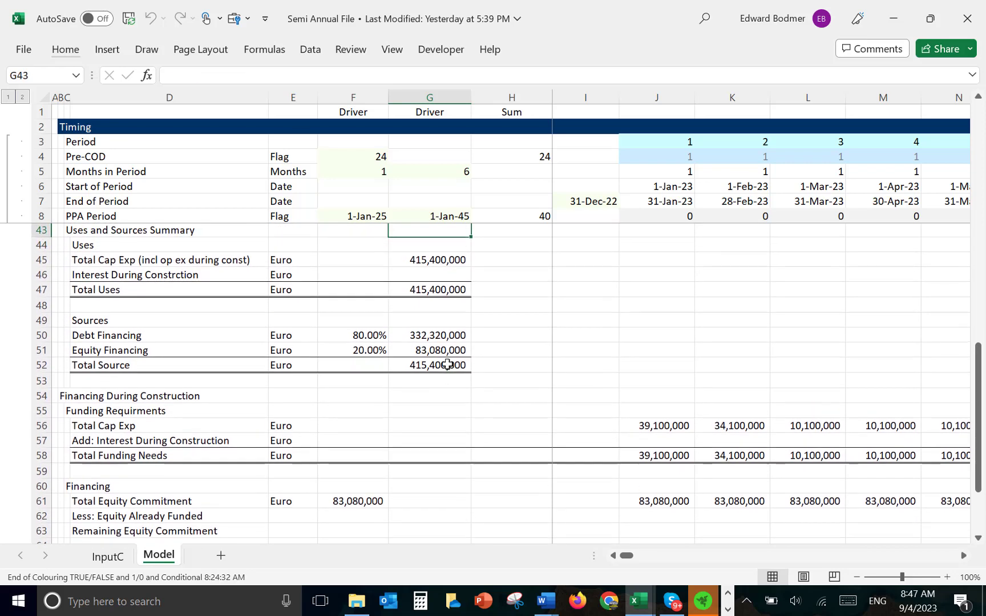
Enter the section heading Debt Balance in B71, leaving a blank row below Remaining Funding from Debt.
key(Down)
key(Down)
key(Down)
key(Down)
key(Down)
key(Down)
key(Down)
key(Down)
key(Down)
key(Down)
key(Down)
key(Down)
key(Down)
key(Down)
key(Down)
key(Down)
key(Down)
key(Down)
key(Down)
key(Down)
key(Down)
key(Down)
key(Down)
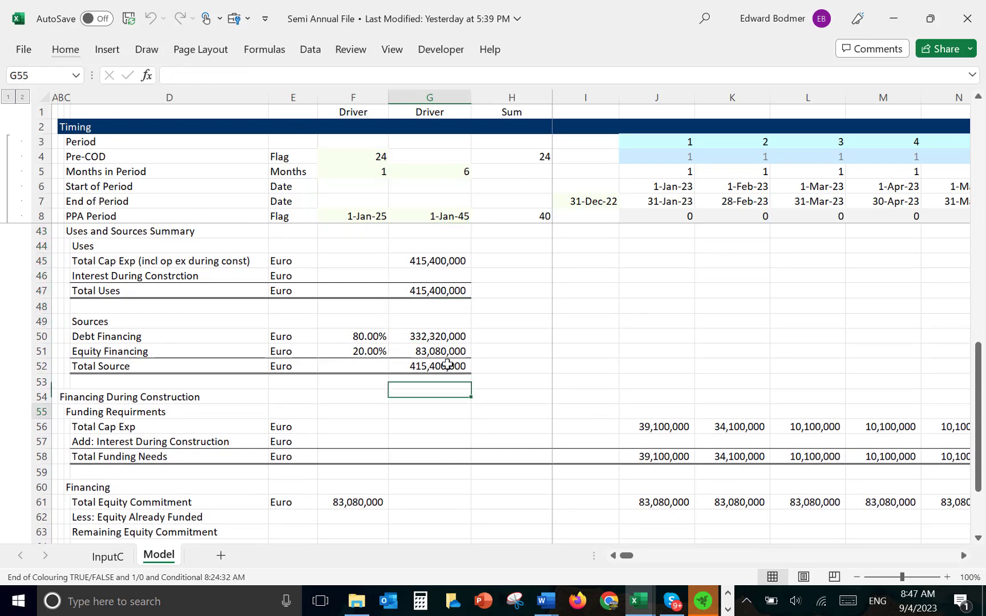
key(Down)
key(Down)
key(Down)
key(Down)
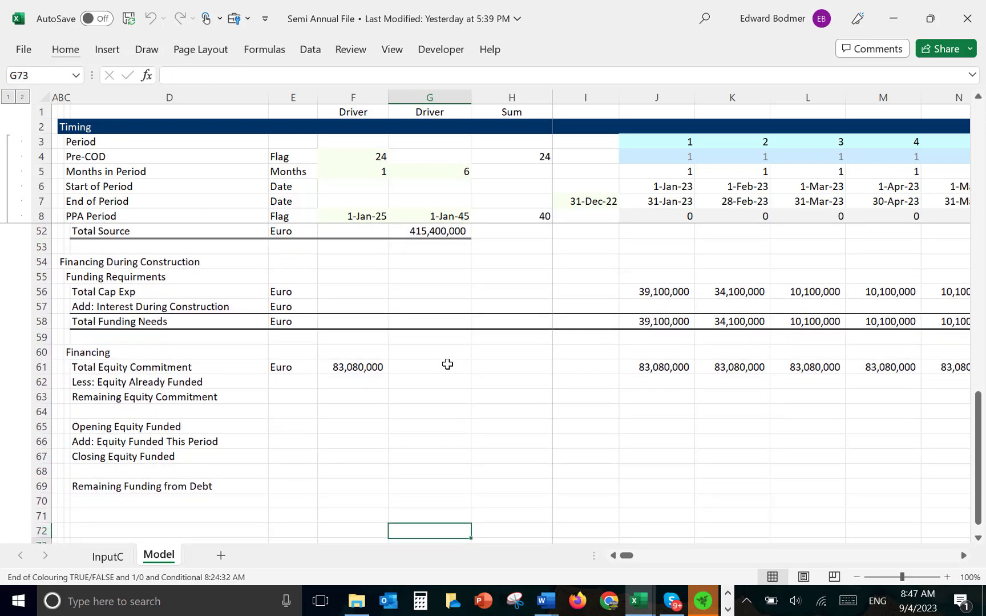
key(Left)
key(Left)
key(Left)
key(Left)
key(Left)
key(Up)
key(Up)
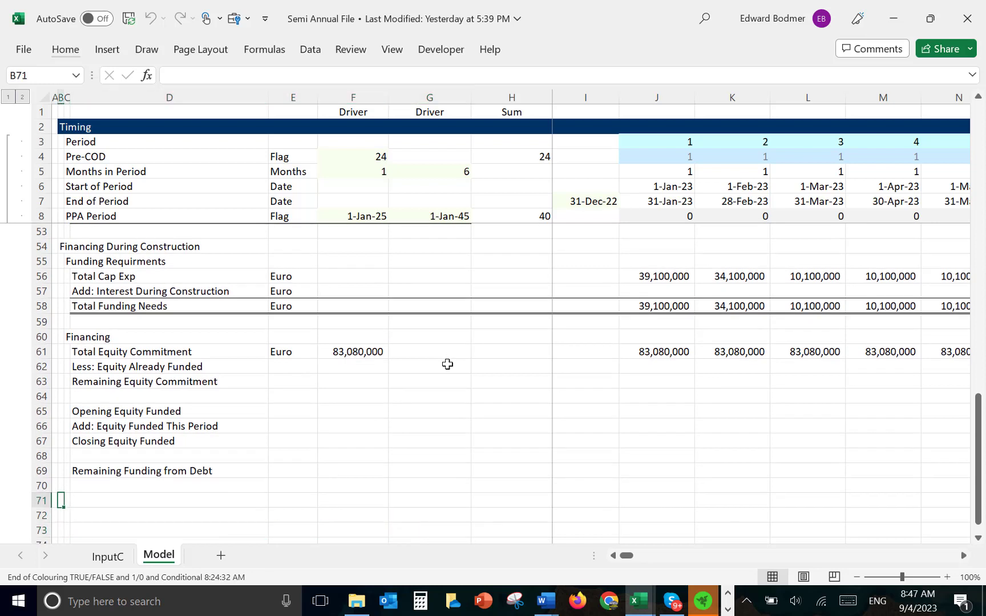
text(Debt B)
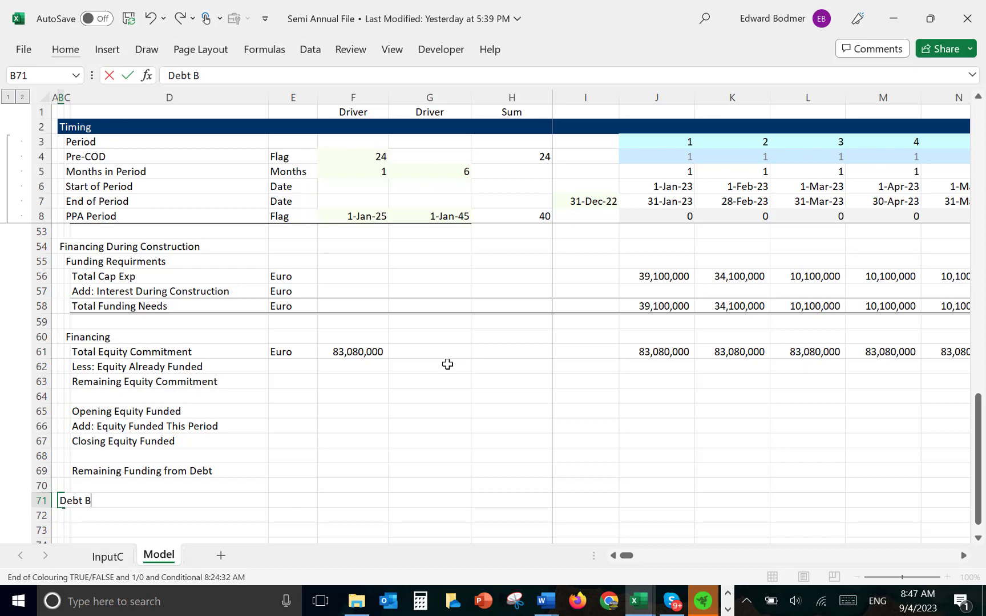
text(al ance)
key(Return)
Add the subheading Repayment in C72, directly under the Debt Balance heading.
key(Down)
key(Down)
key(Down)
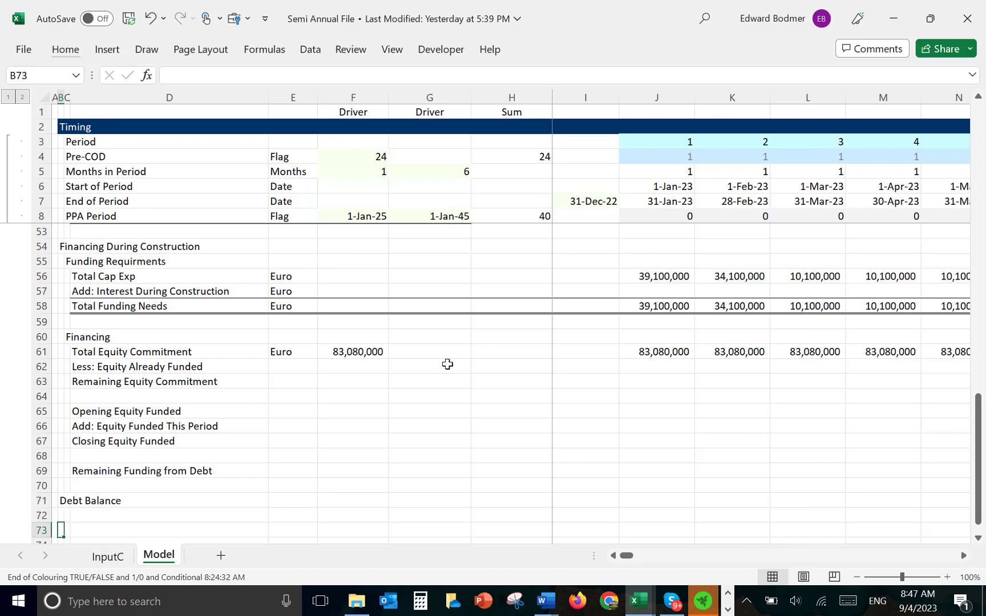
key(Up)
key(Up)
key(Up)
key(Right)
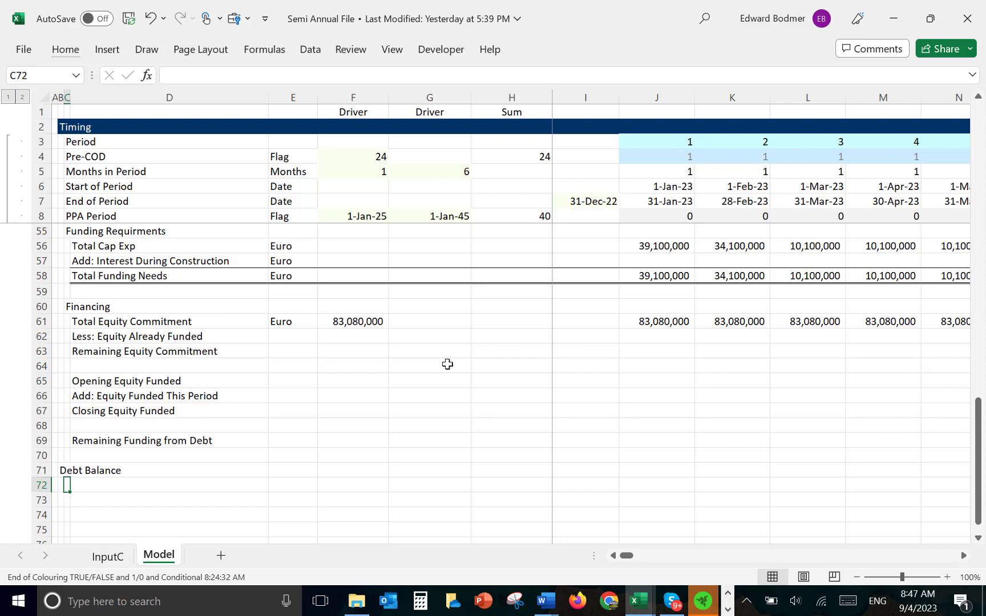
text(Repaye)
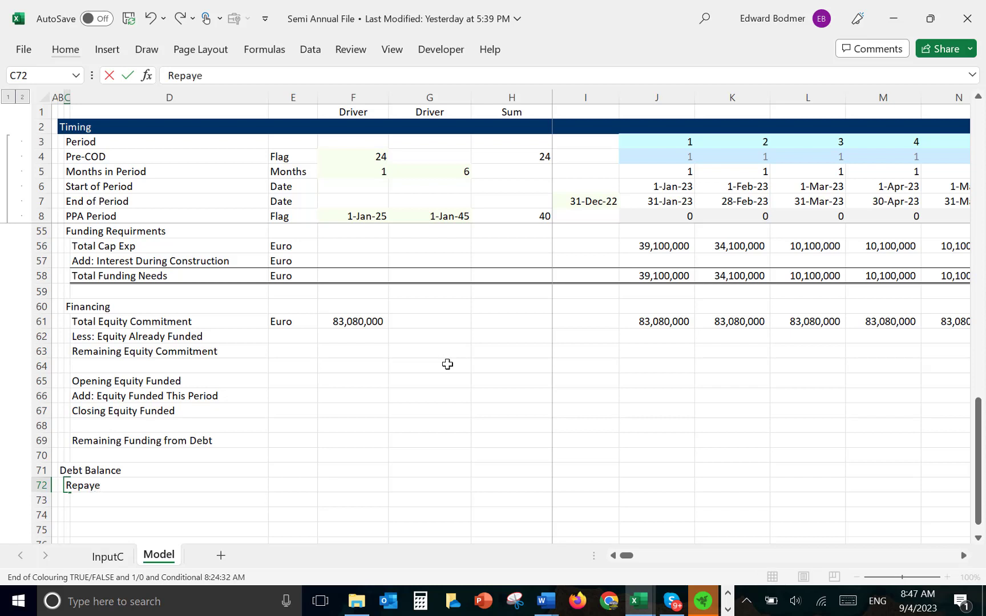
key(BackSpace)
text(ment)
key(Return)
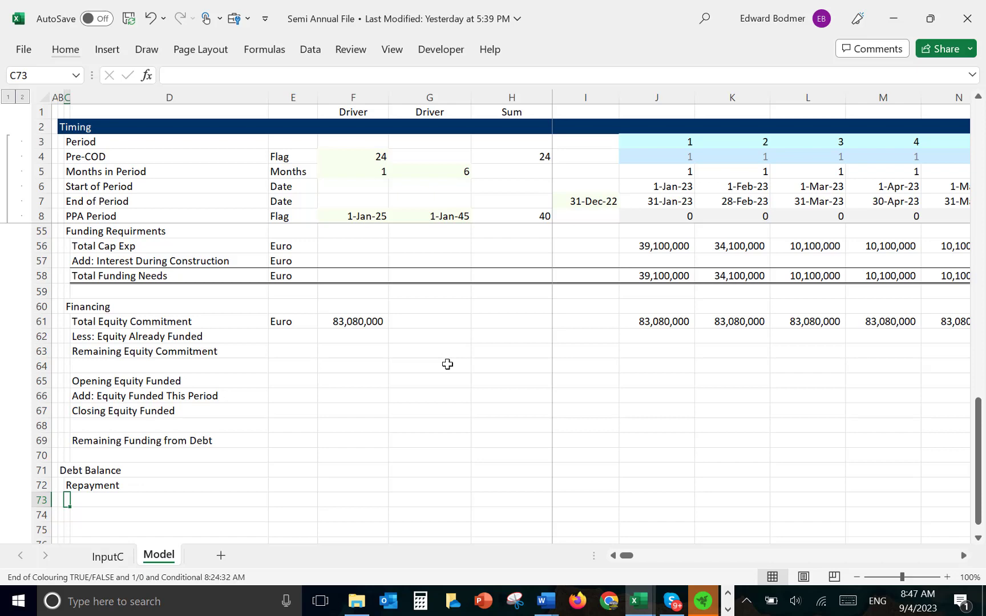
Label C74 Cash Flow Availble for Debt Service, leaving a blank row below the Repayment subheading.
key(Down)
key(Down)
key(Down)
key(Up)
key(Up)
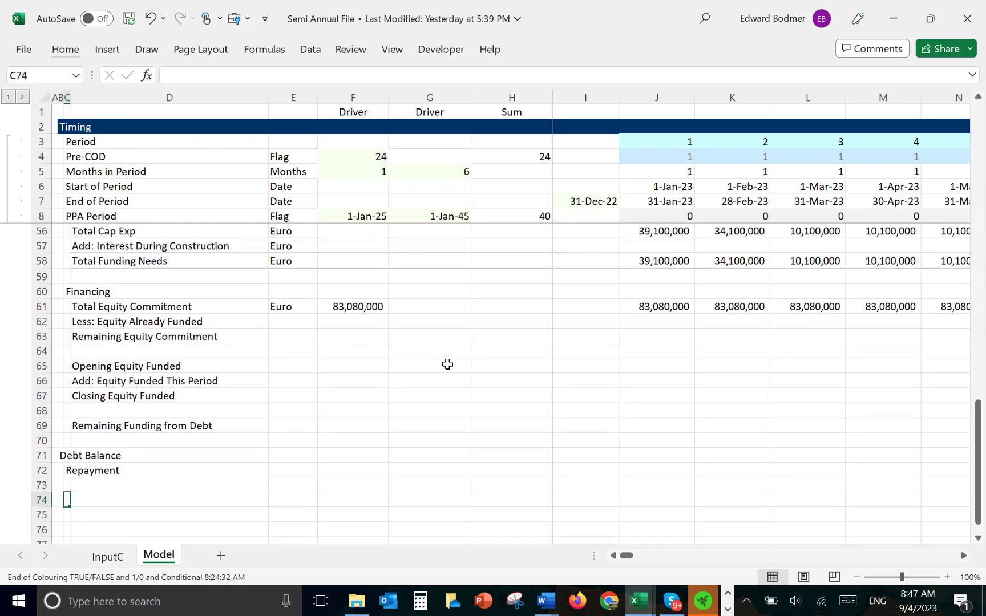
text(Cash Flow)
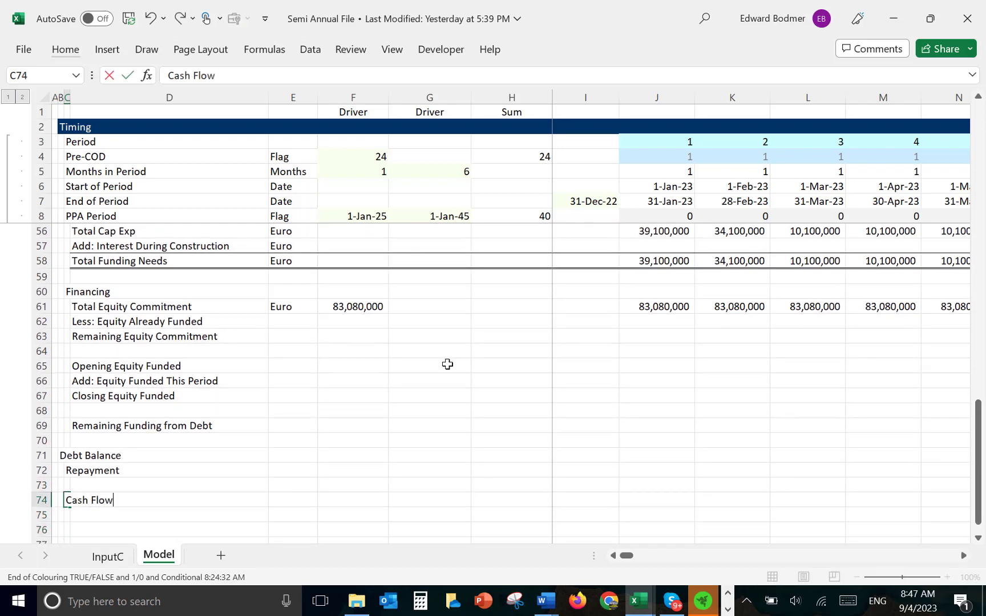
text( Ava )
text(a)
key(BackSpace)
key(BackSpace)
key(BackSpace)
text(a)
text(bab)
key(BackSpace)
key(BackSpace)
text(le for Ded)
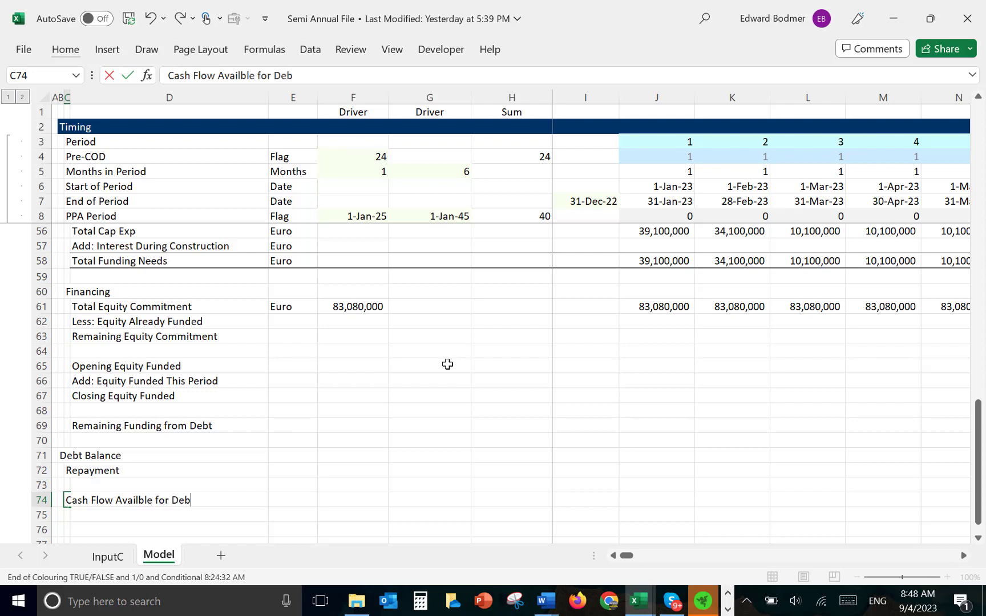
text( Service)
key(Return)
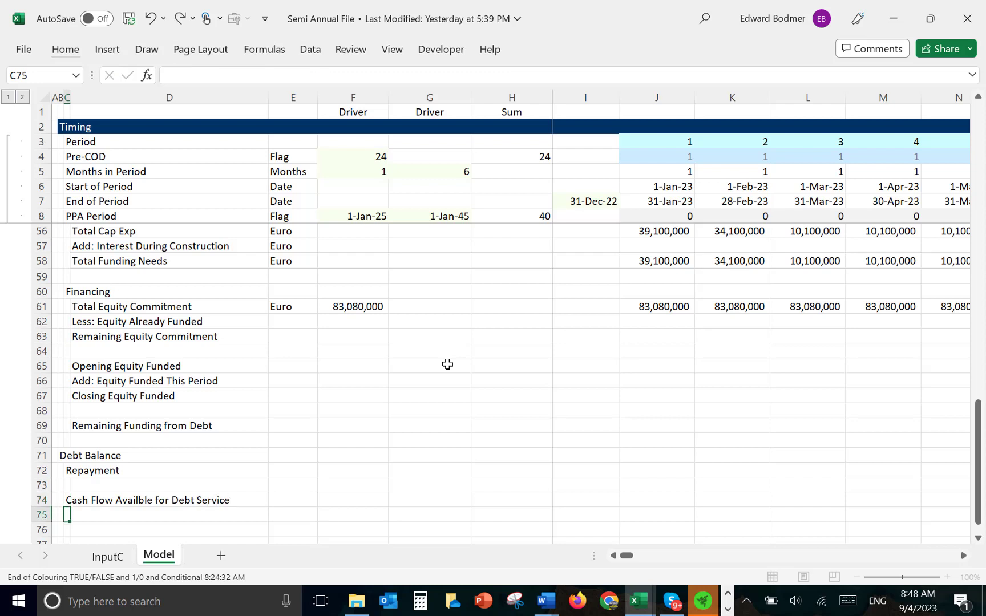
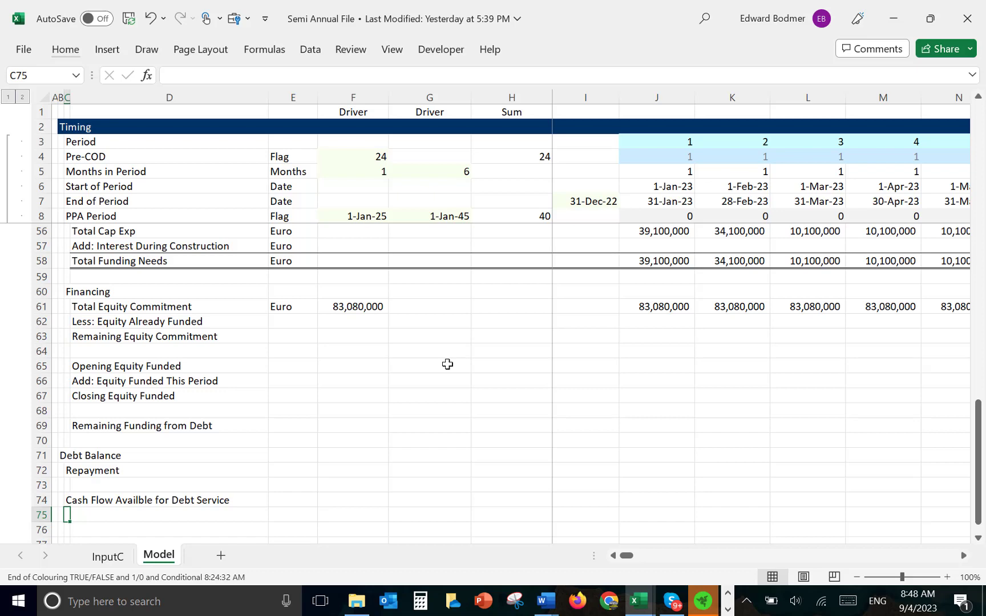
Label C75 Debt Service and C76 Less: Interest, below the cash flow line.
key(Down)
key(Down)
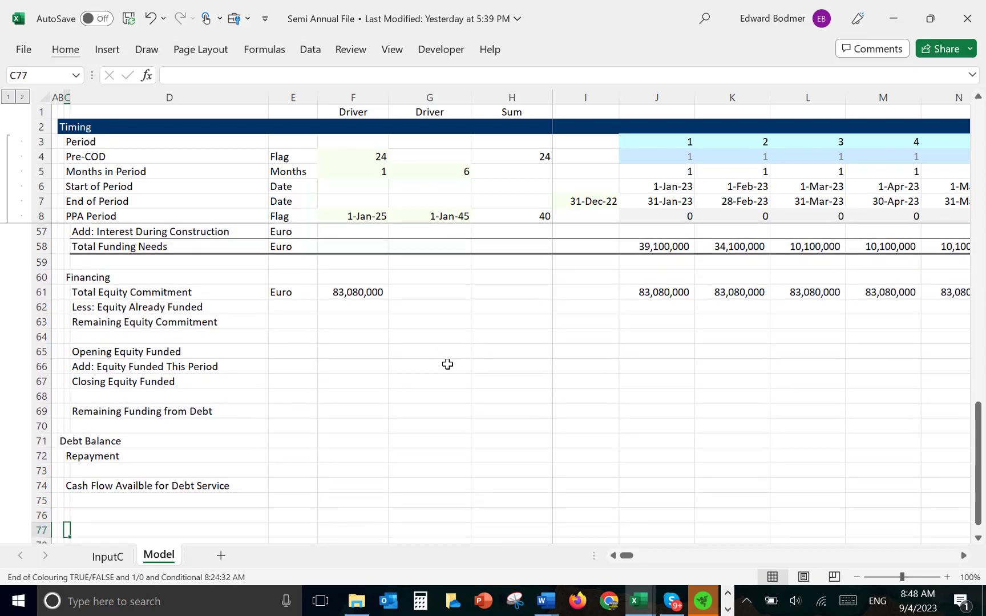
key(Up)
key(Up)
key(Up)
key(Down)
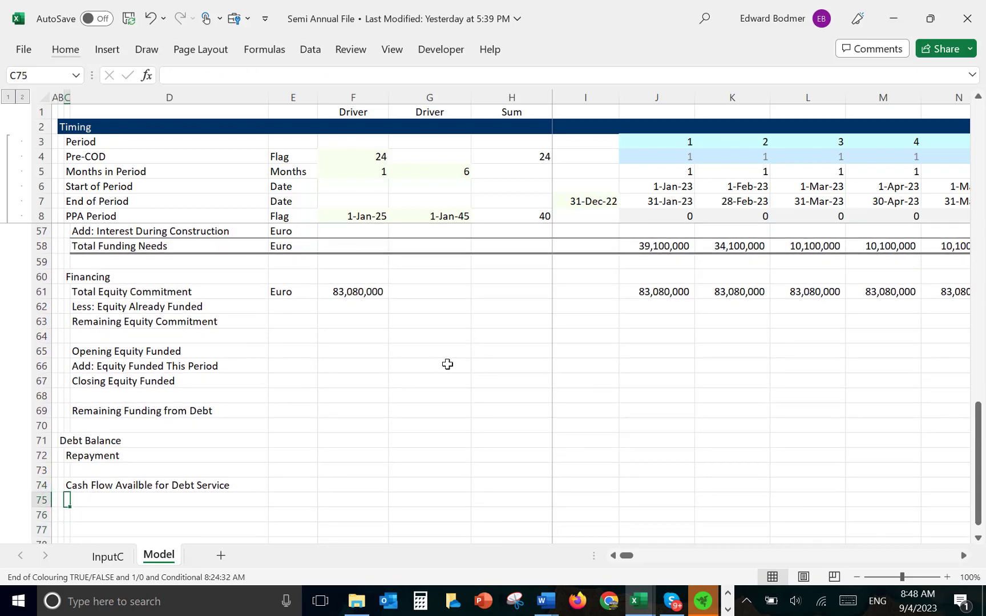
text(Debt Ser)
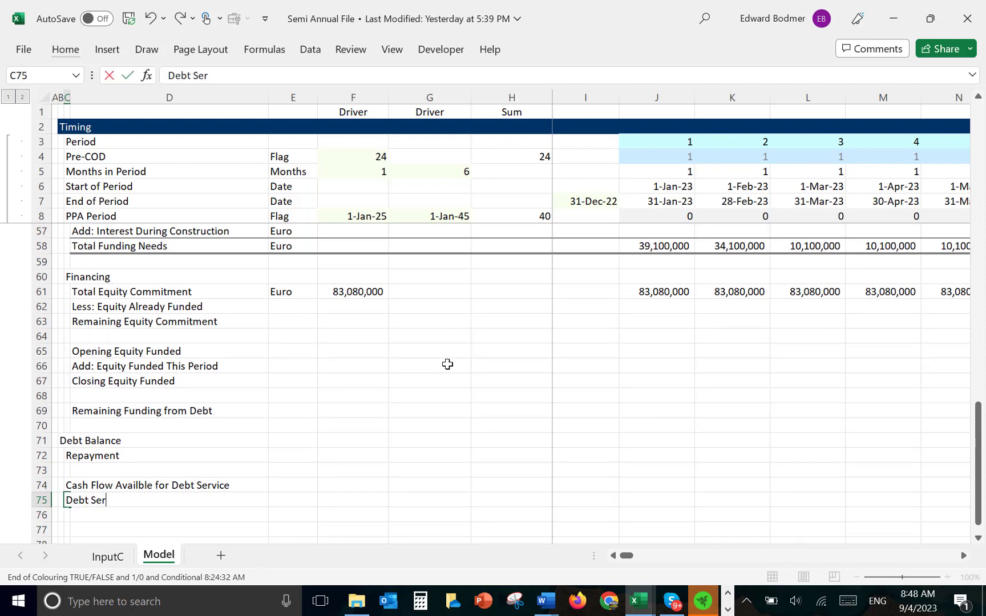
text(vice)
key(Down)
key(Down)
key(Up)
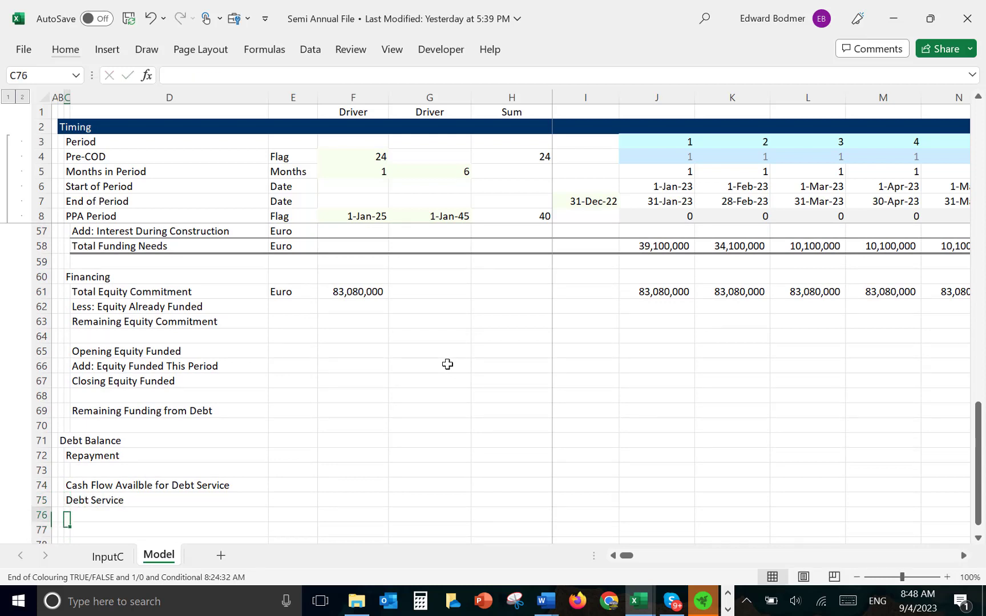
text(L)
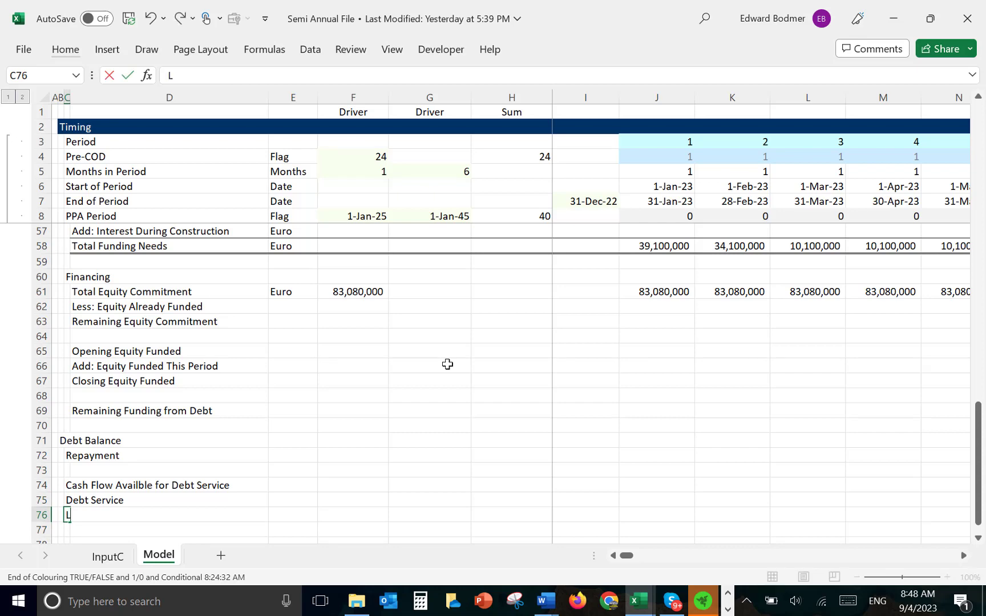
text(ess: Interest)
key(Down)
Label C77 Repayment, directly below Less: Interest.
key(Down)
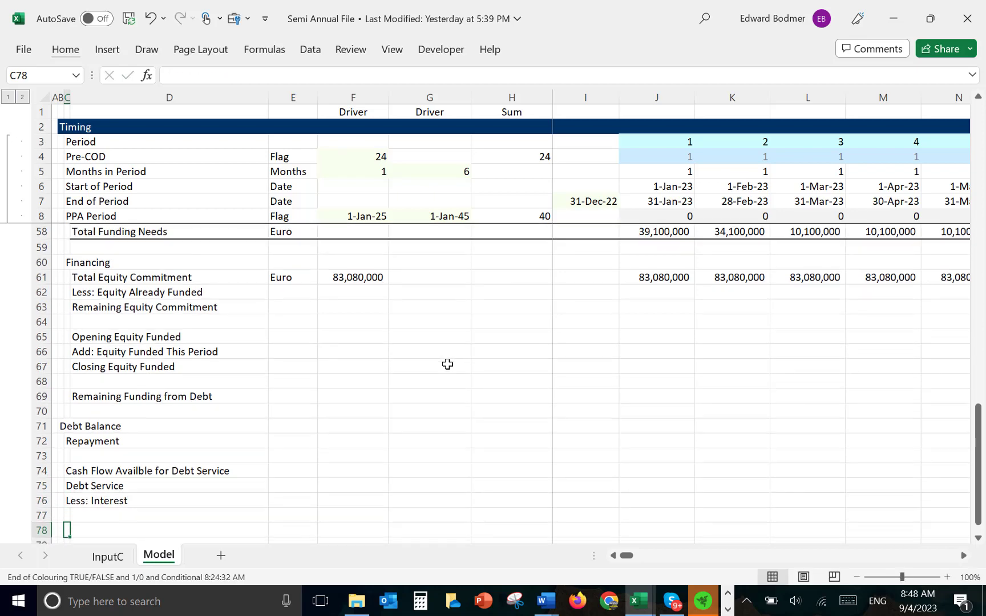
key(Down)
key(Up)
key(Up)
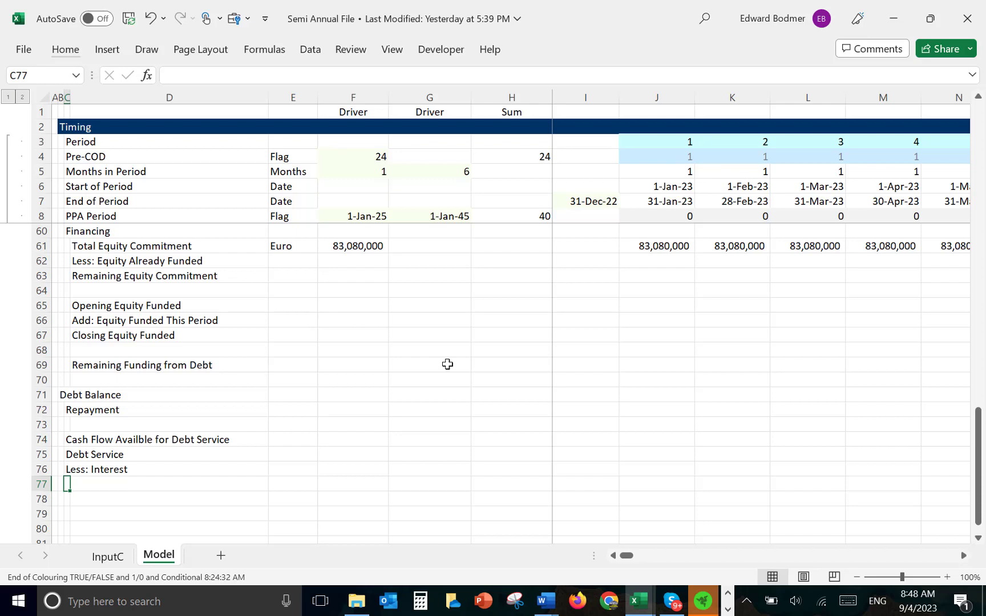
text(Repaym)
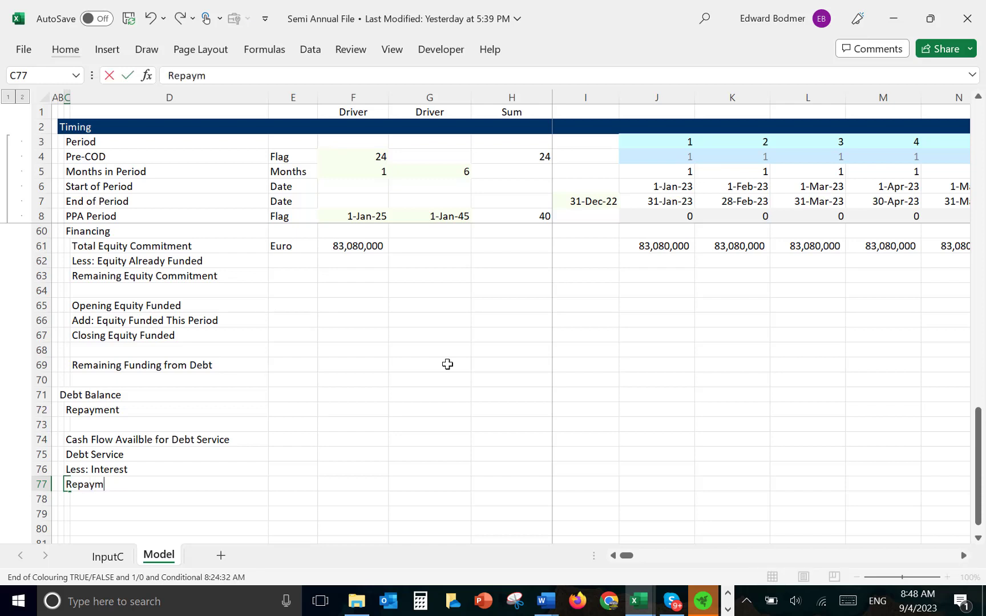
text(ent)
key(Down)
Start the debt account with Opening Balance in C79 and Add: Debt Draw in C80, leaving row 78 blank.
key(Down)
text(Opening b)
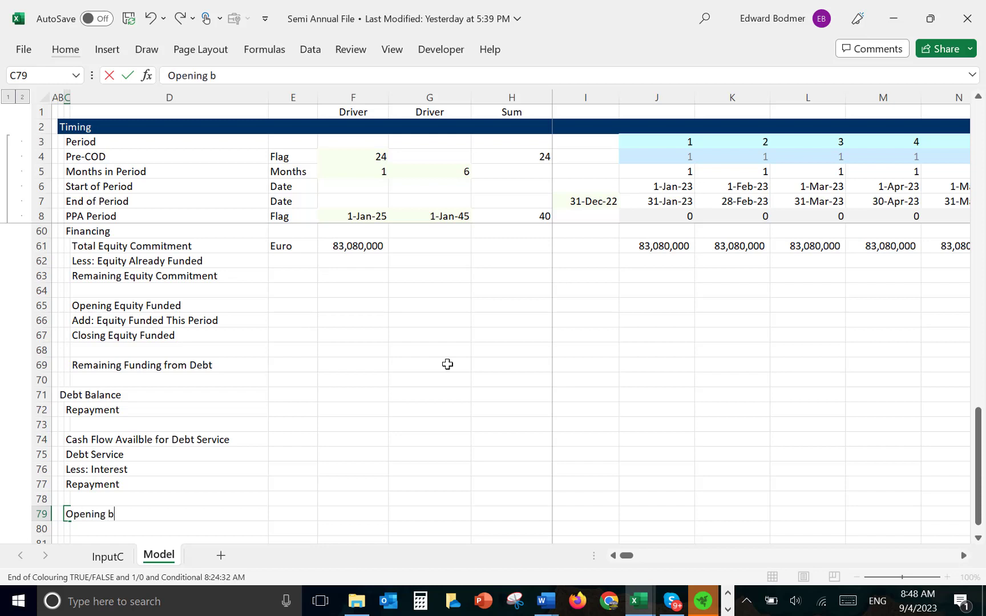
key(BackSpace)
text(Balance)
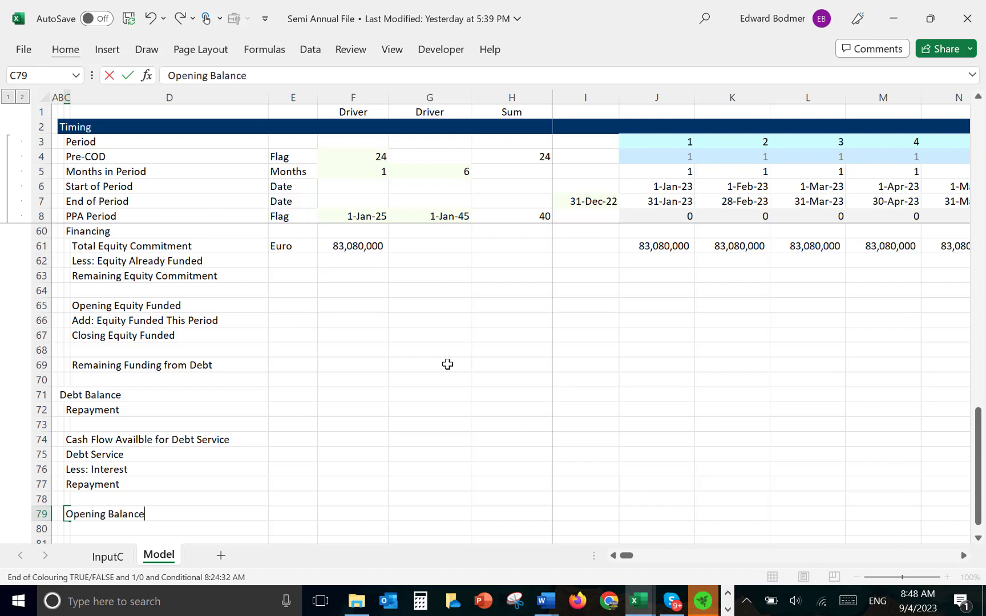
key(Return)
text(Add:)
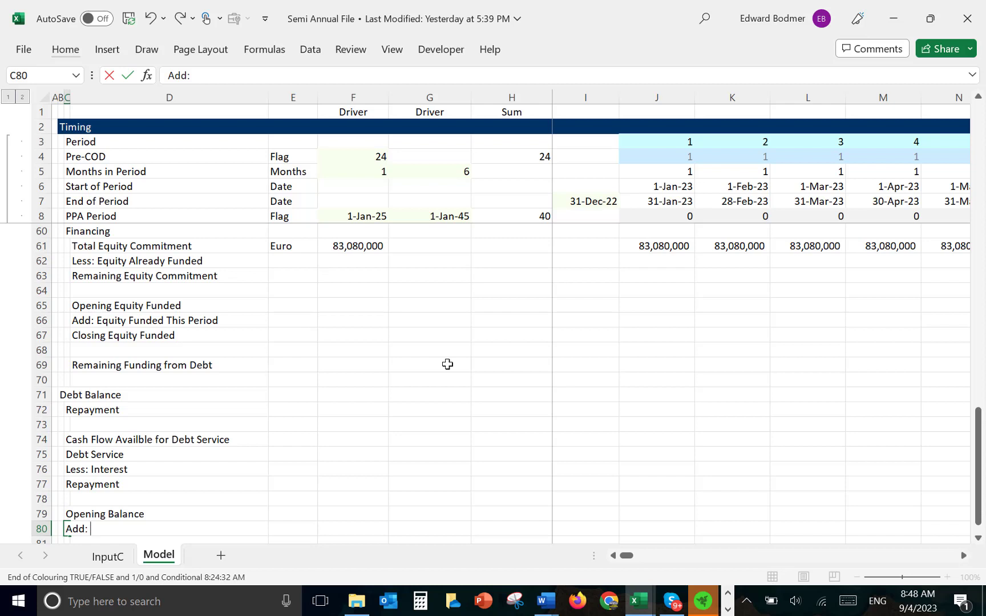
text(Debt Draw)
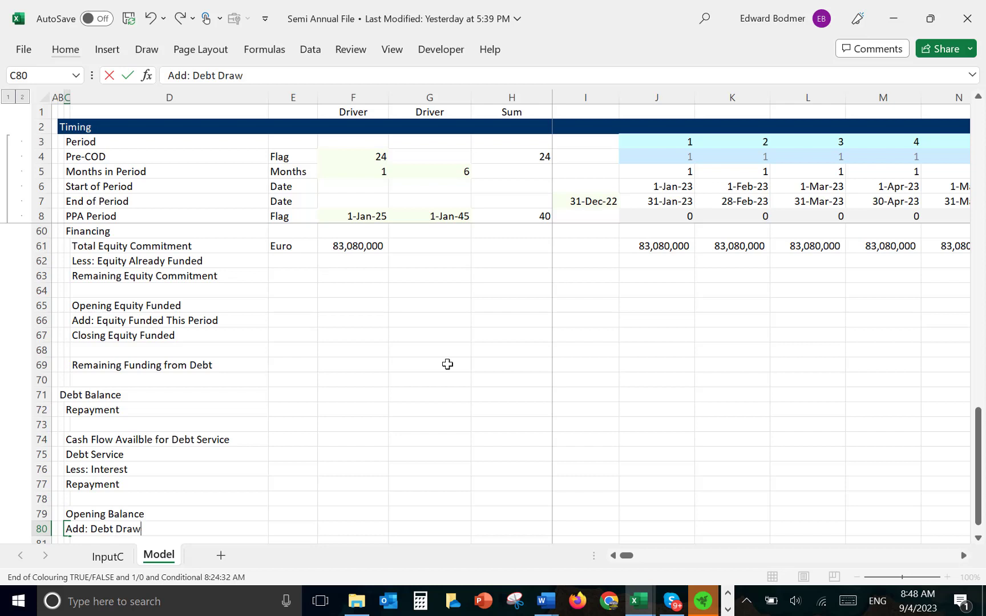
key(Return)
Complete the debt account with Less: Debt Repayment in C81 and Closing Balance in C82.
text(Less)
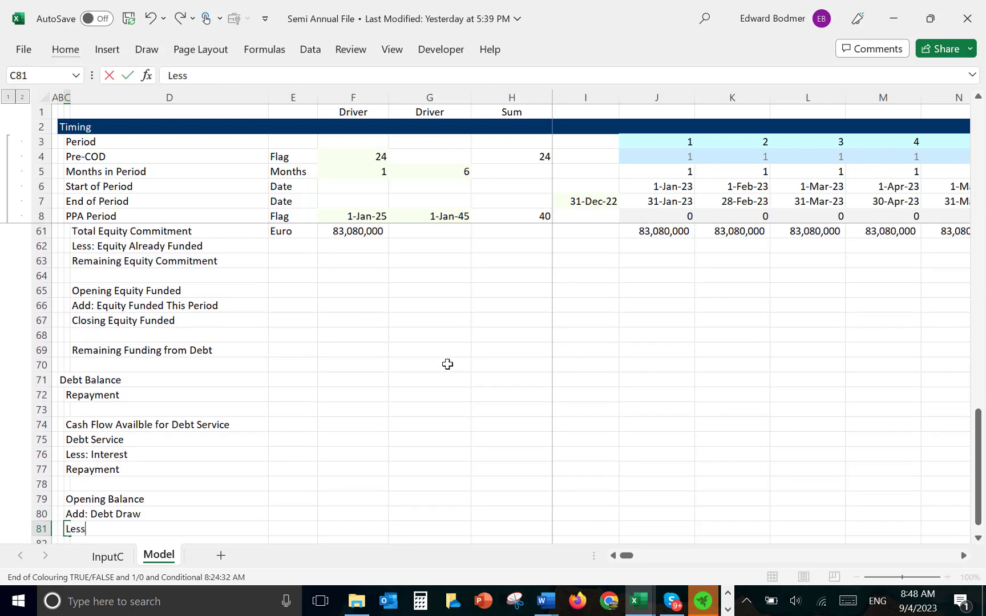
text(: Debt Rep)
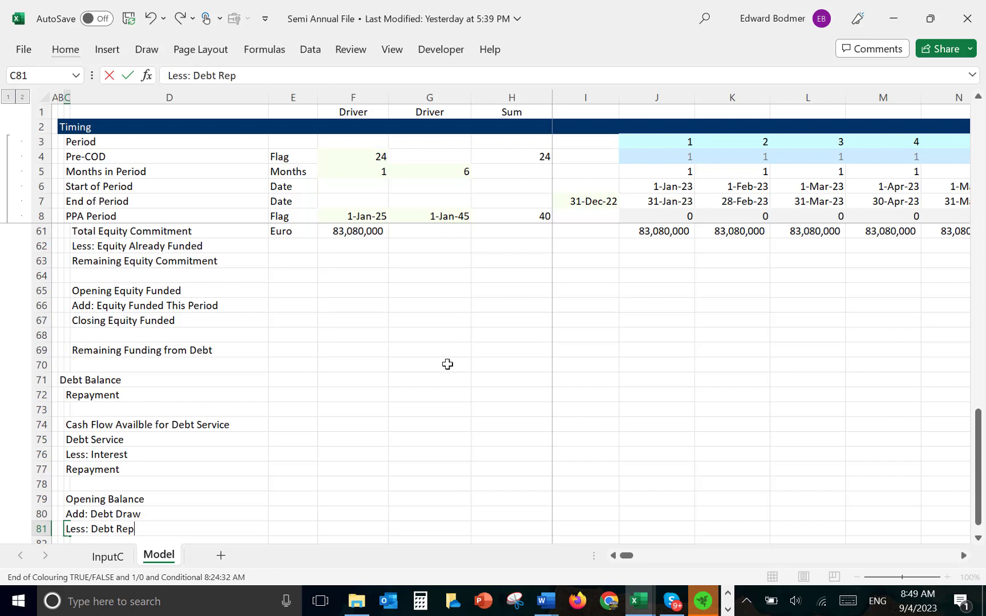
text(ay)
key(BackSpace)
text(ayment)
key(Return)
text(Clo)
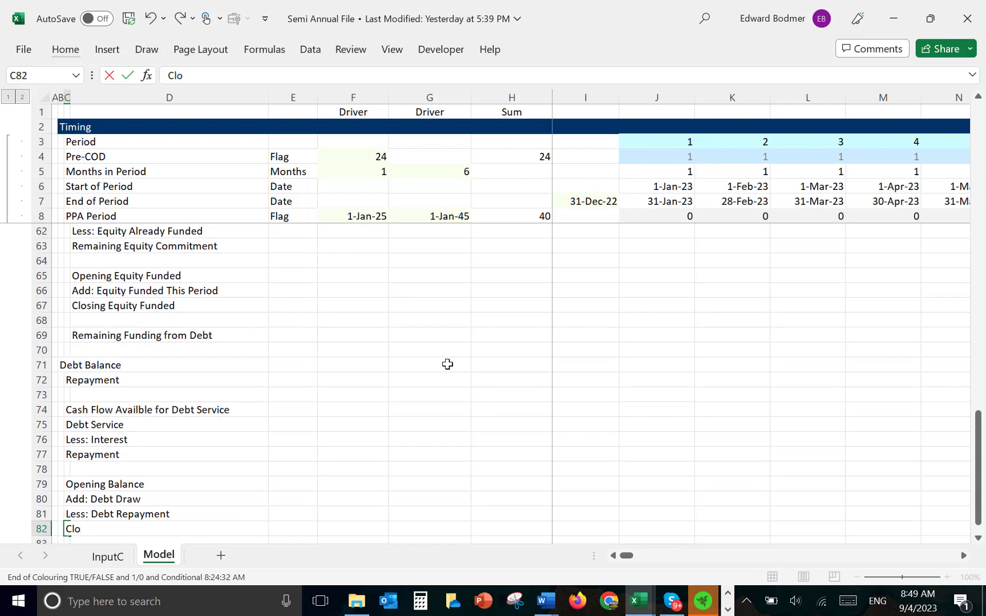
text(sing Balance)
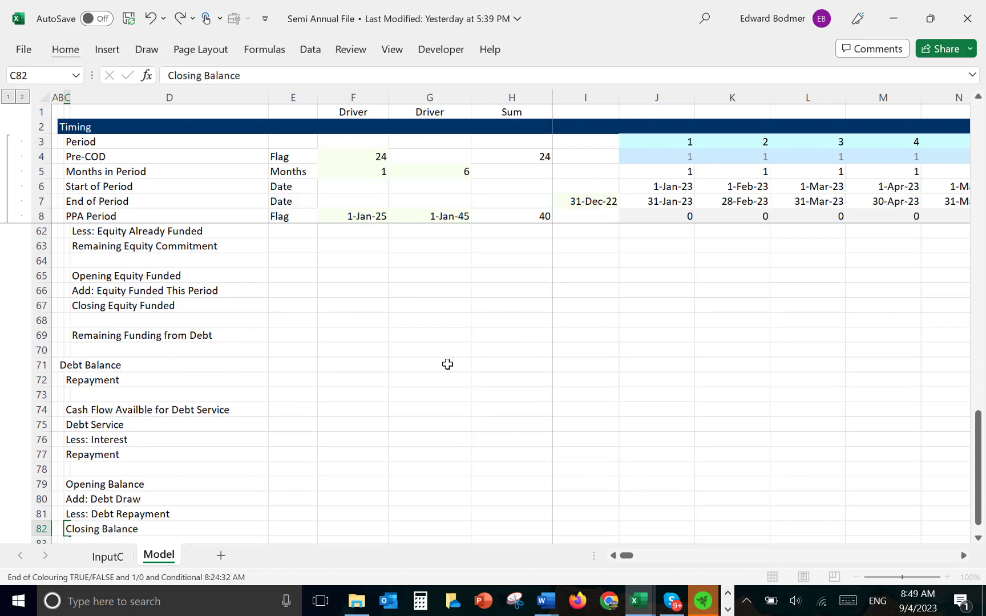
key(Return)
text(Intrest )
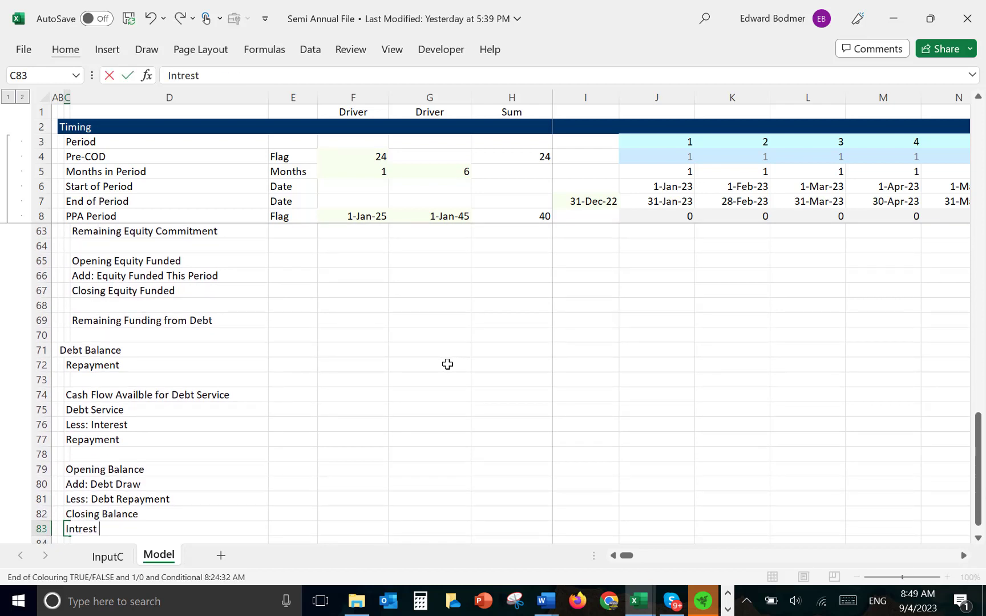
text(Ra)
key(BackSpace)
key(BackSpace)
key(BackSpace)
text(re)
key(BackSpace)
key(BackSpace)
key(BackSpace)
key(BackSpace)
key(BackSpace)
key(BackSpace)
key(Return)
Review the repayment and debt account labels down to Closing Balance.
key(Up)
key(Up)
key(Up)
key(Up)
key(Up)
key(Up)
key(Up)
key(Up)
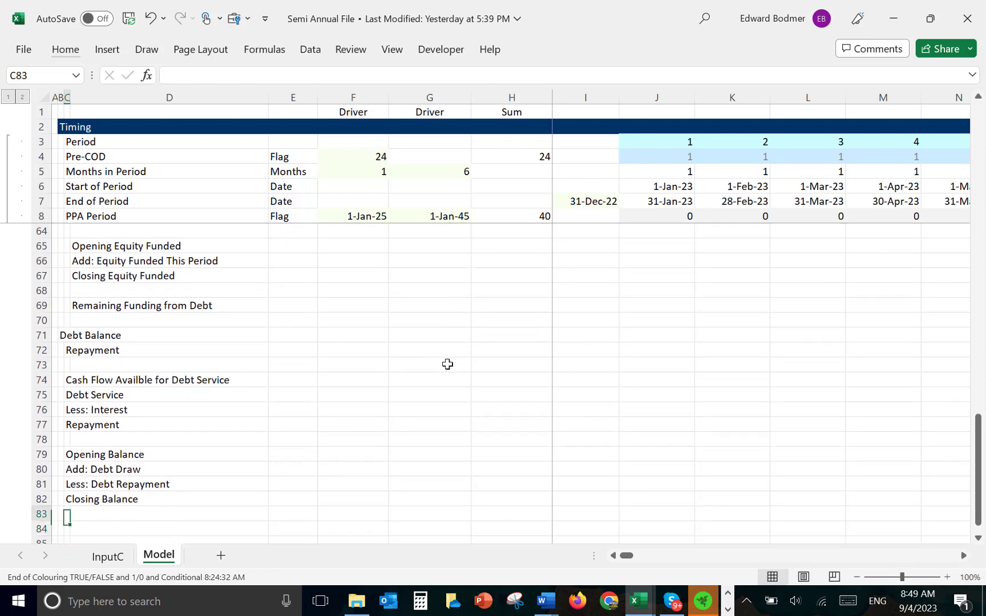
key(Down)
key(Down)
key(Down)
key(Down)
key(Down)
key(Down)
key(Down)
key(Down)
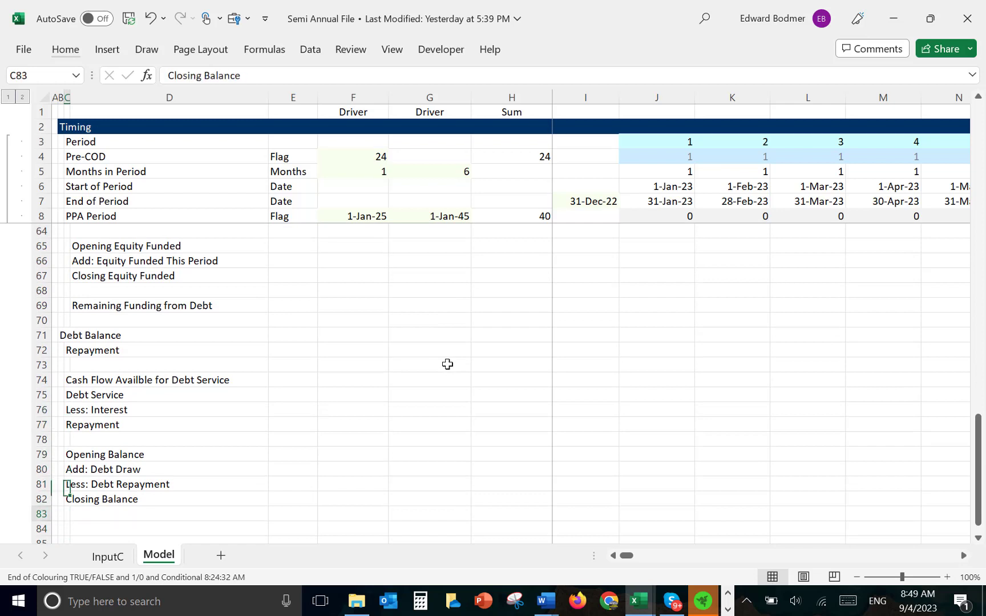
Label C84 Interest Rate During Construction and C85 Interest Rate During Operation, leaving row 83 blank.
key(F2)
text(Int)
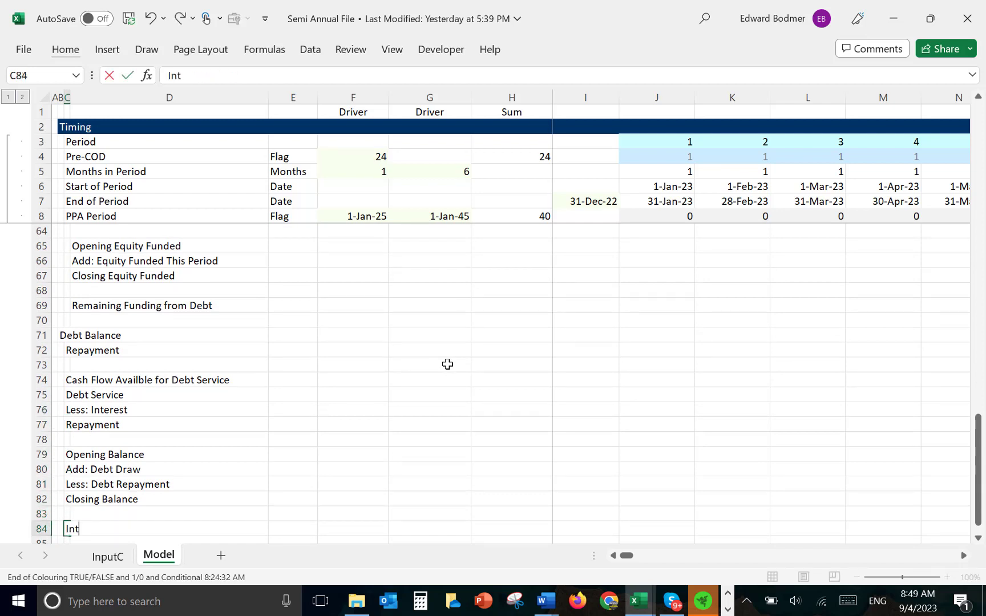
text(erest Rate Du)
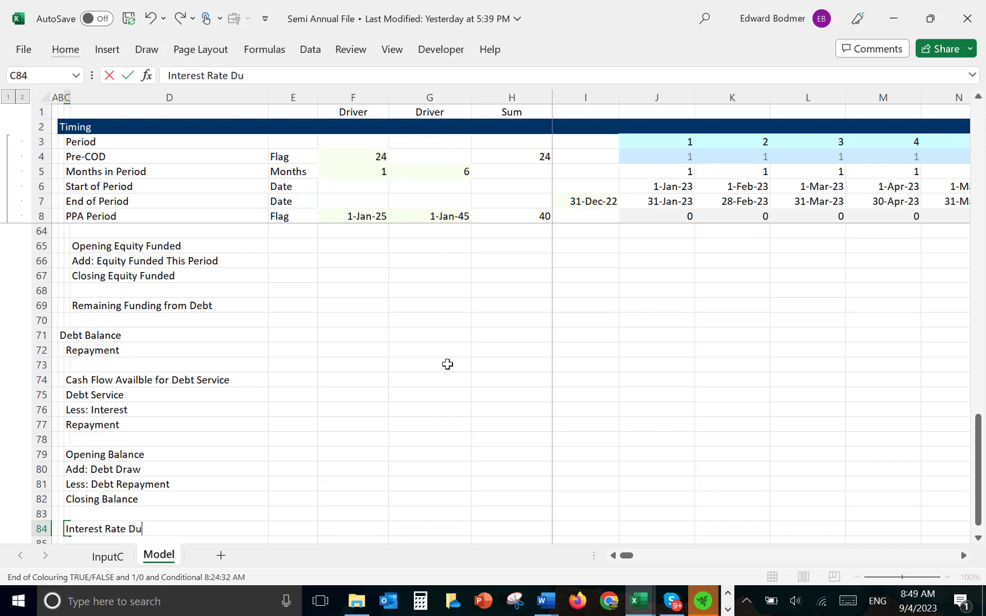
text(ring Const)
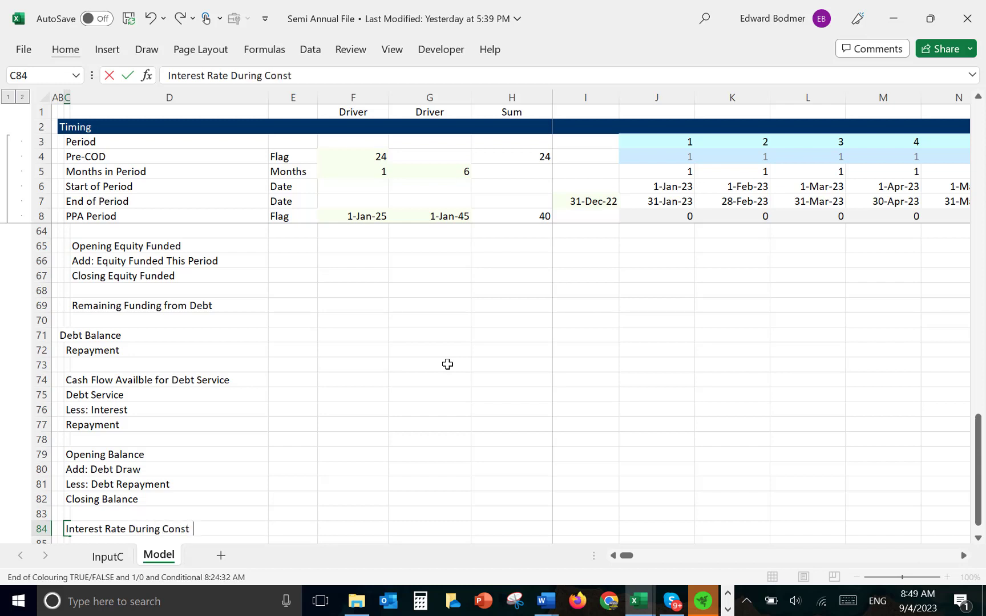
text(ruction)
key(Return)
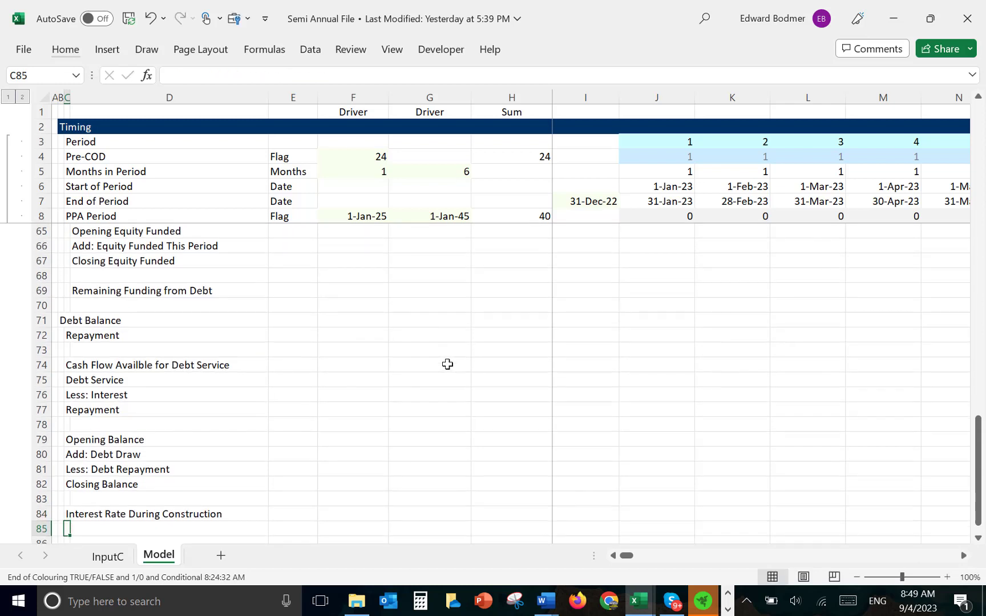
text(Interest Ra)
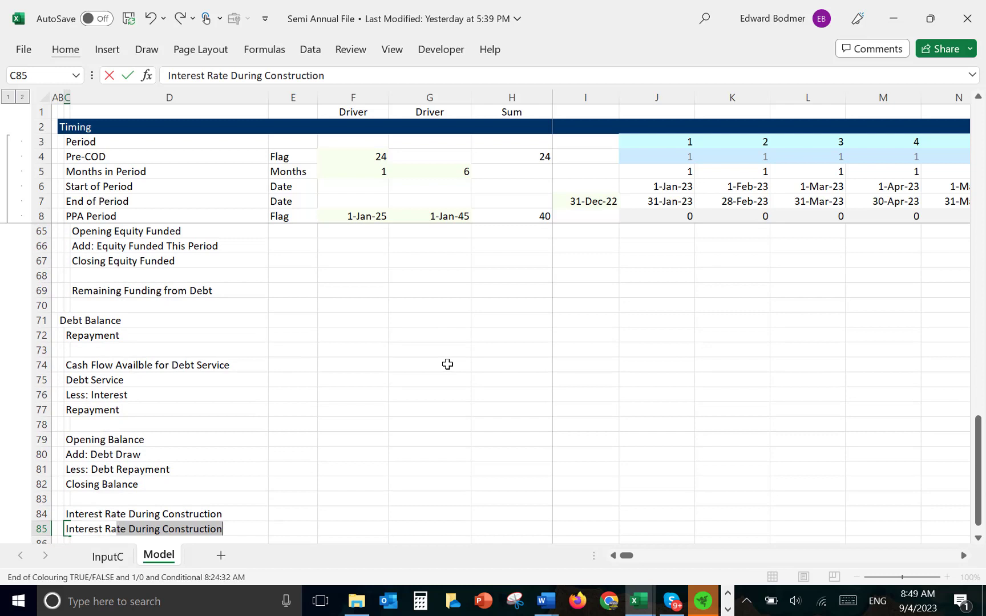
text(te During Operation)
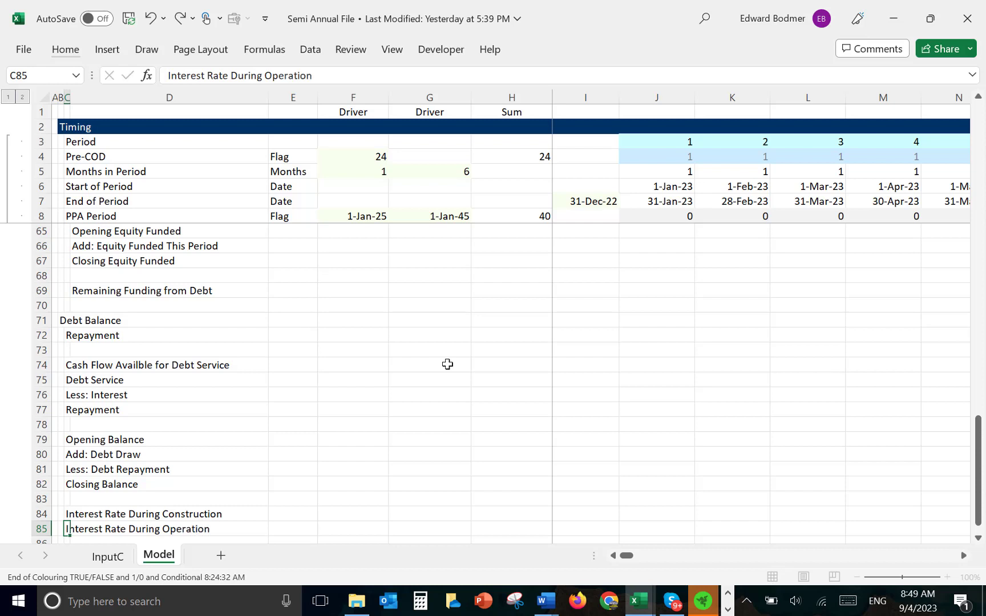
key(Return)
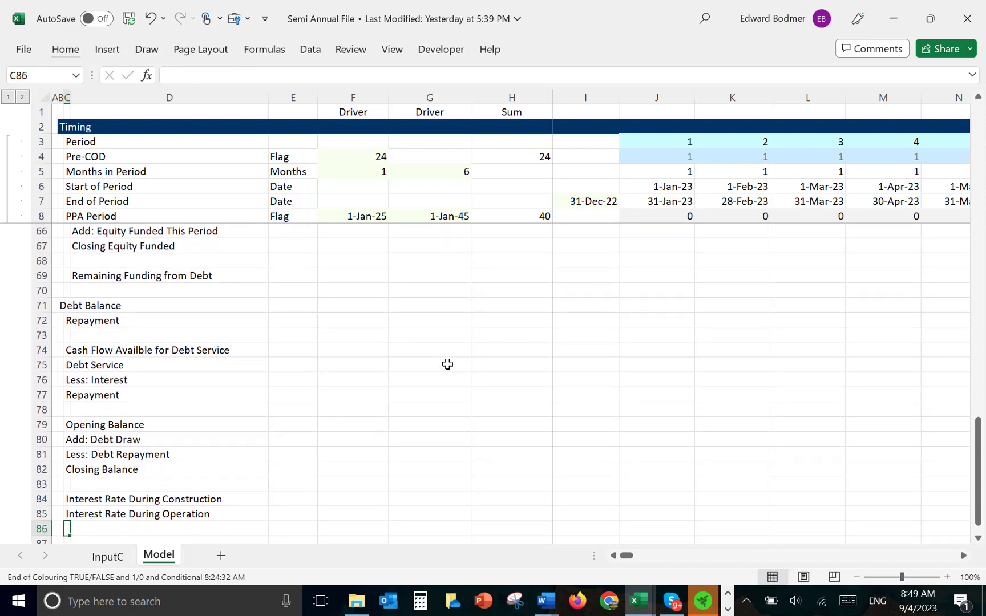
Label C86 Periodic Interest Rate and C88 Interest Cost, leaving row 87 blank.
scroll(448, 365, down, 1)
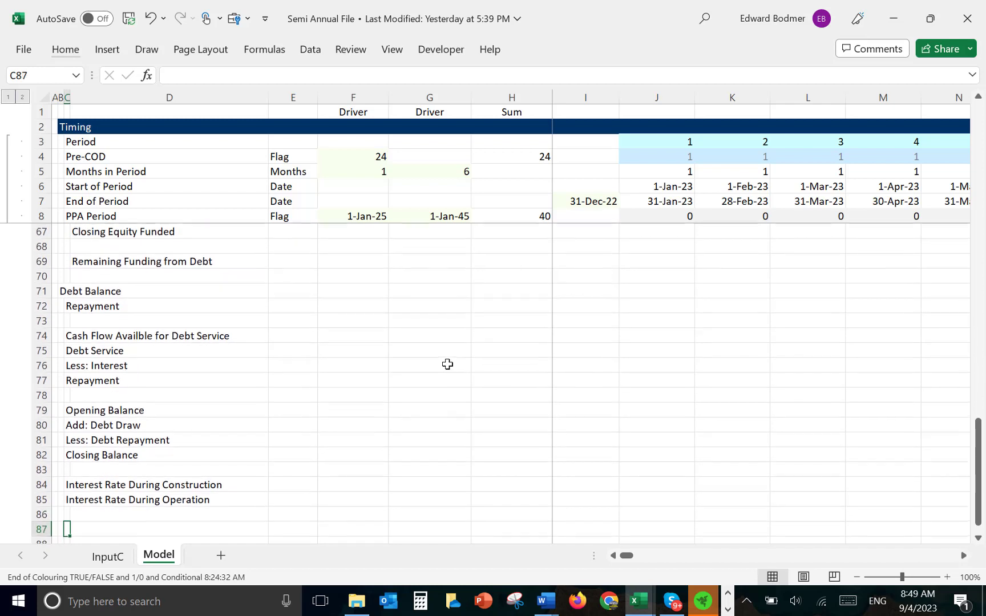
text(Pe)
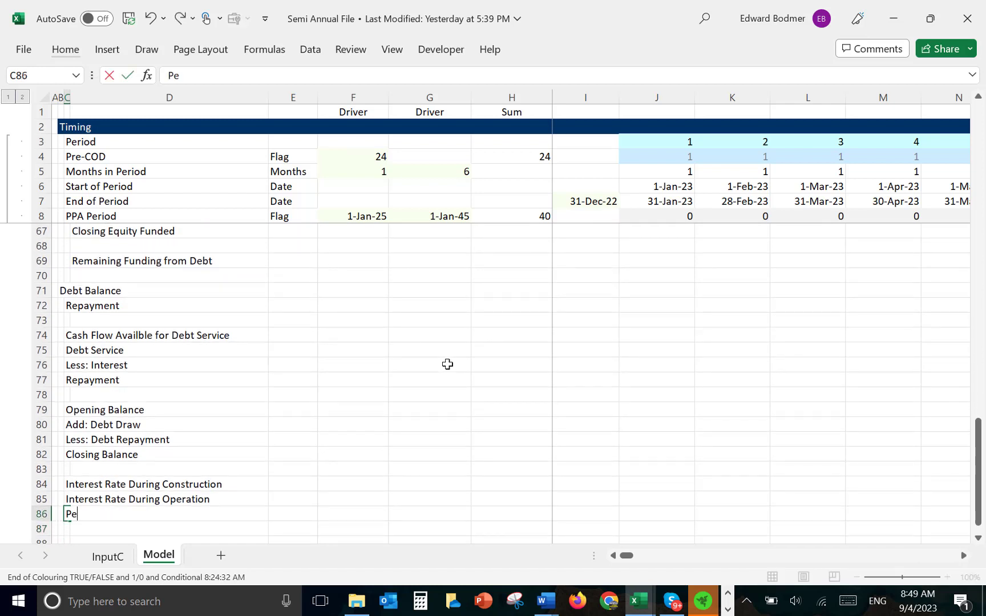
text(riodic Interest Rate)
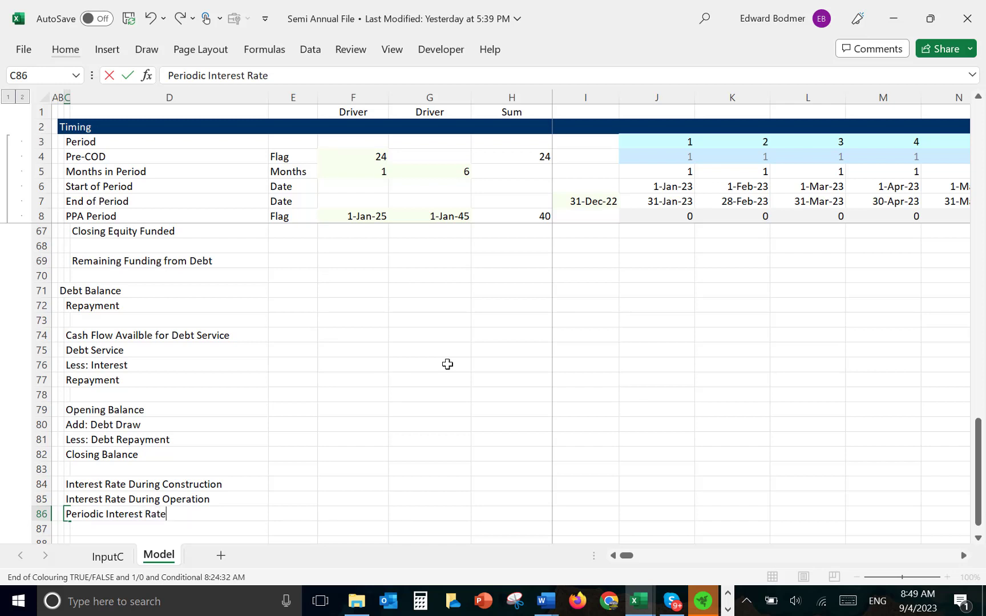
key(Return)
key(Return)
text(Int)
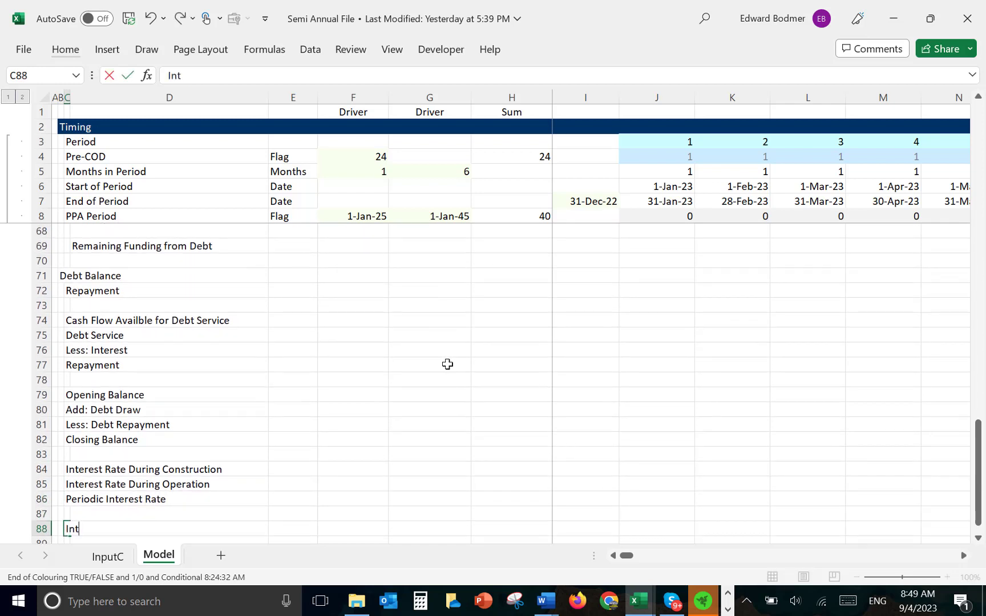
text(erest Cost)
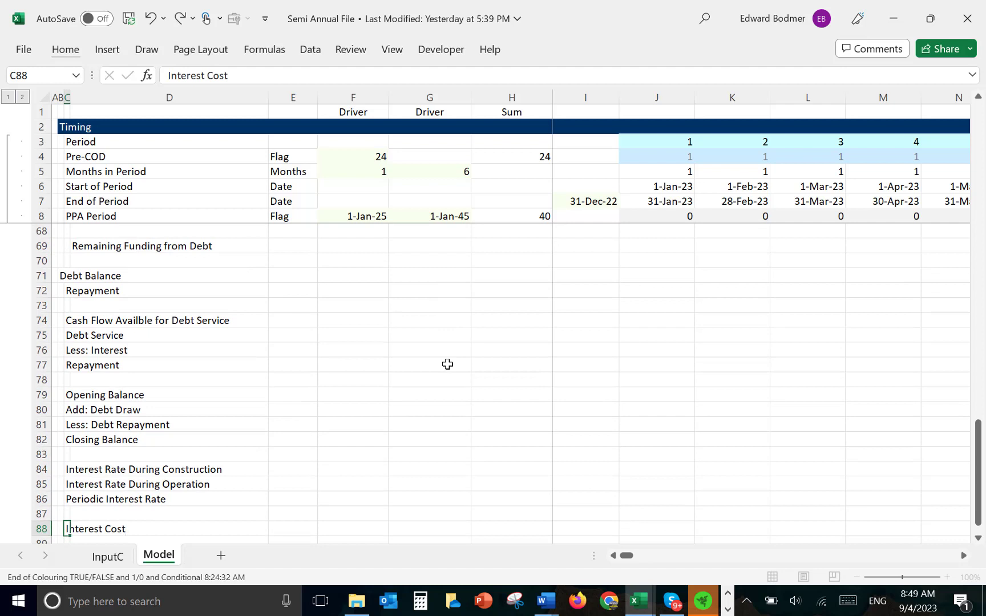
key(Return)
Split the interest cost into Interest During Construction in C89 and Interest During Operation in C90.
text(Ind)
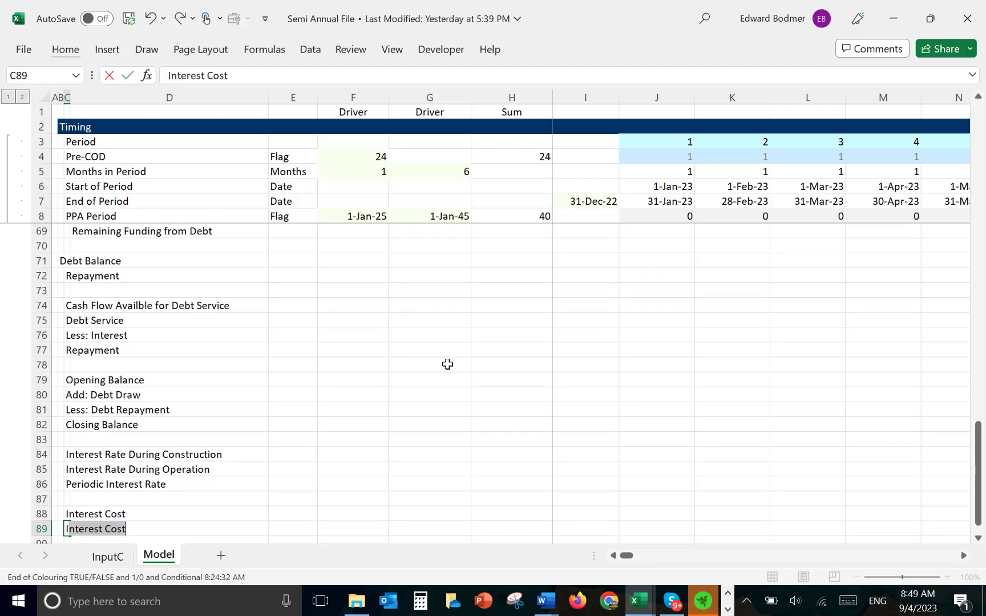
key(BackSpace)
text(terest During )
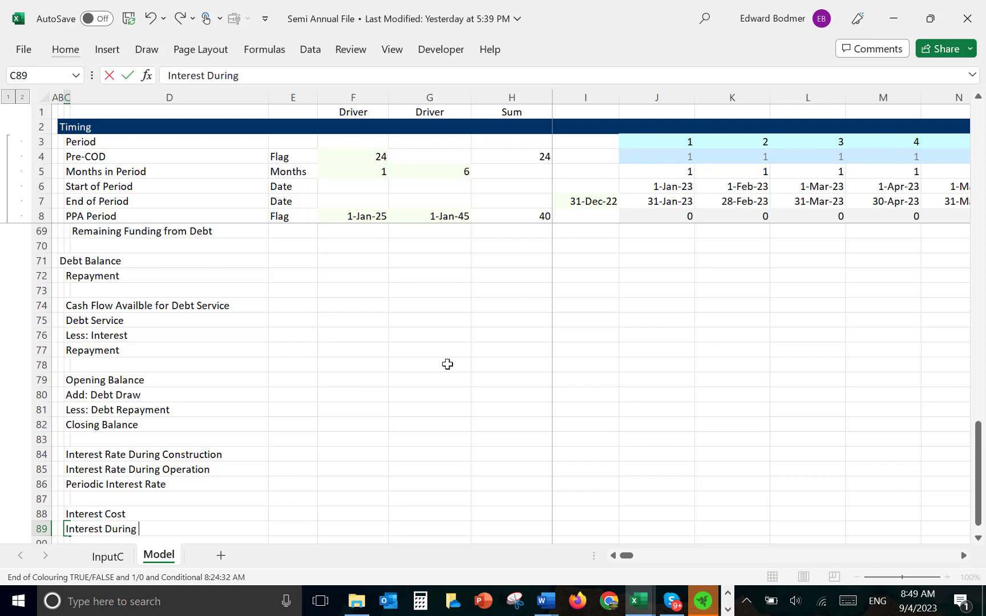
text(Construction)
key(Return)
text(In)
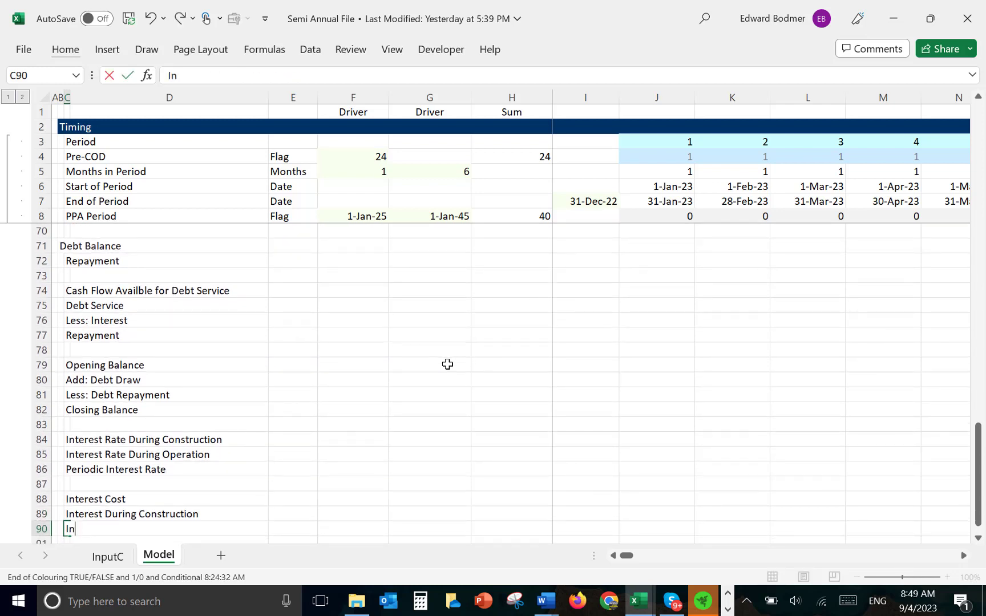
text(terest During )
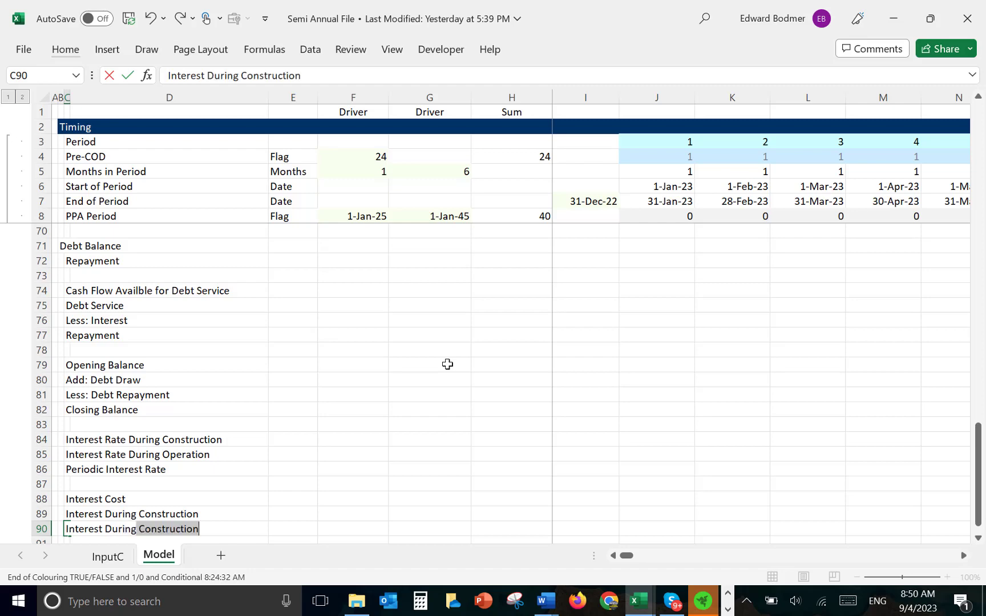
text(Operation)
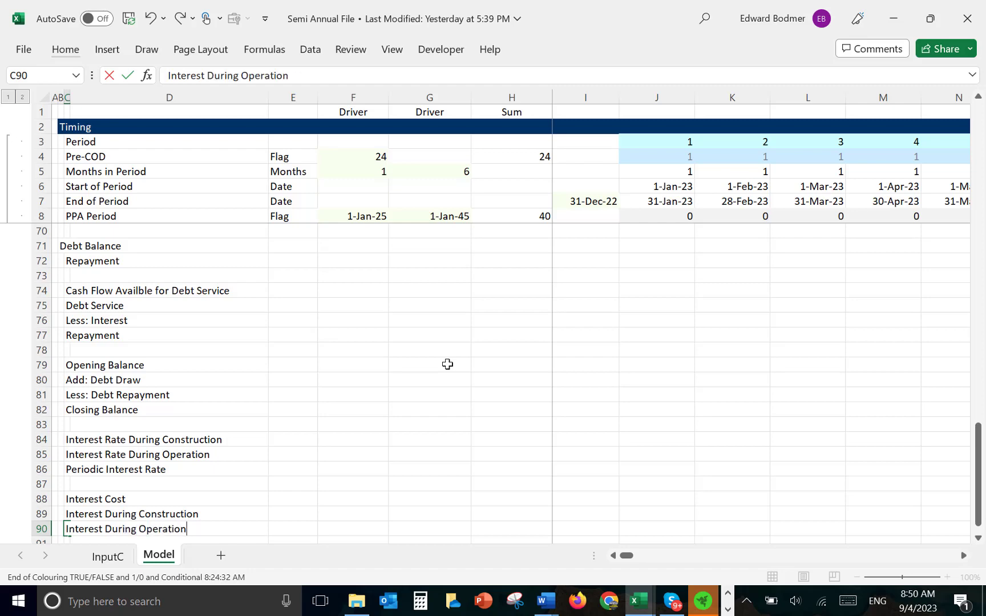
key(Return)
Add the section heading Cash Flow Waterall in B92, leaving row 91 blank.
key(Down)
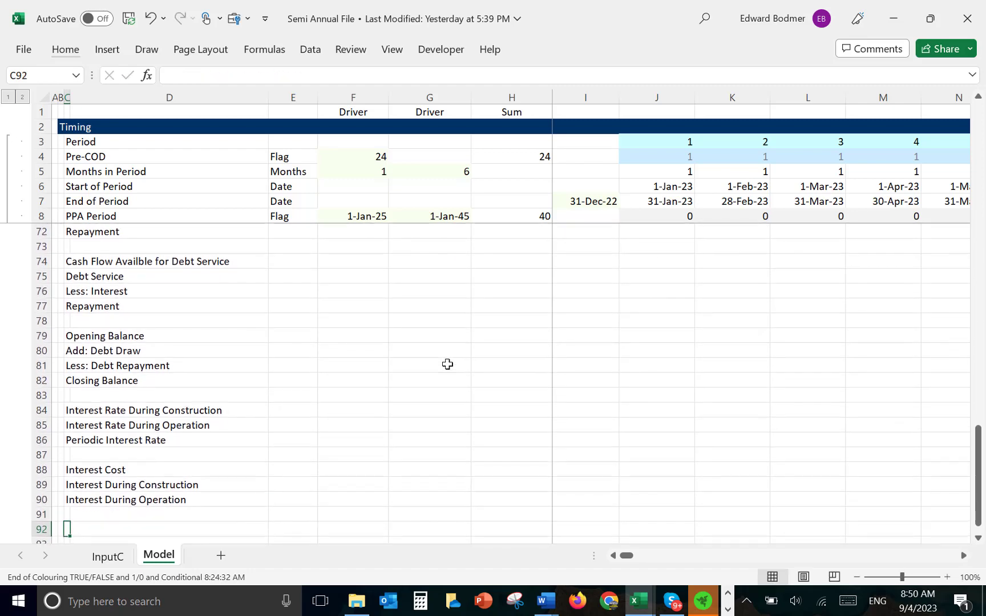
key(Left)
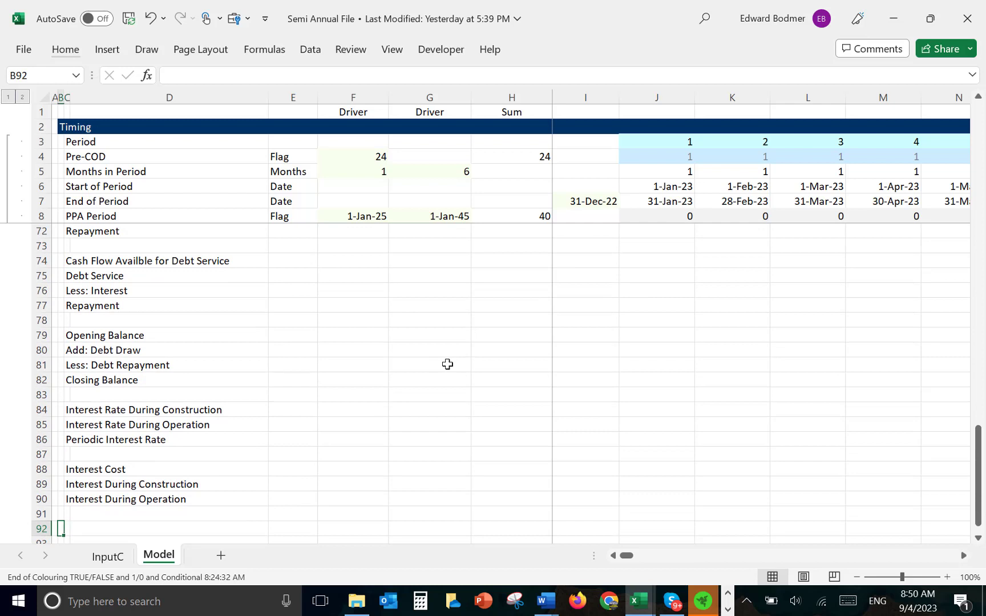
text(Cash )
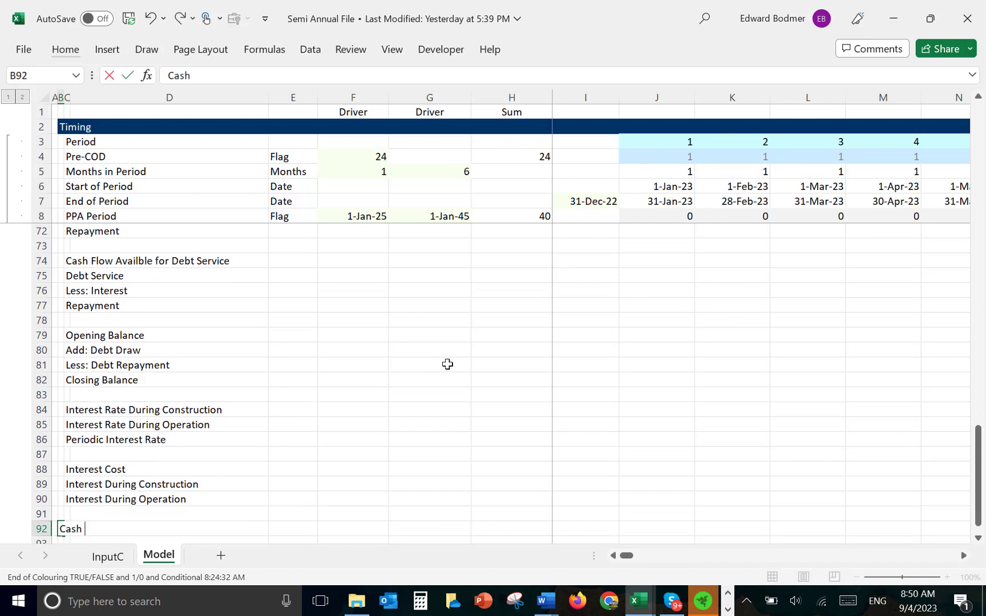
text(Flow Wat)
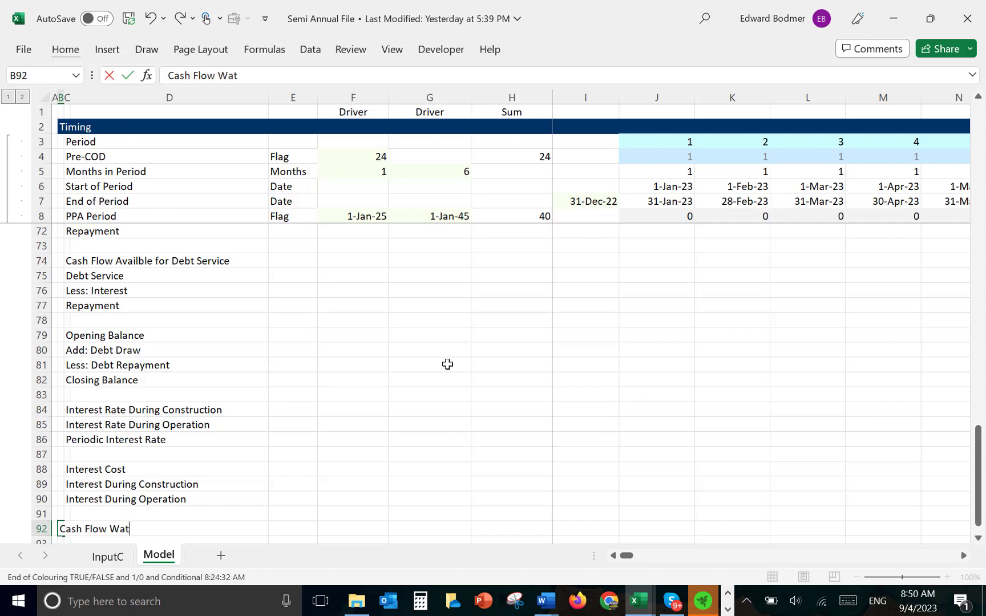
text(erall)
key(Return)
Label C93 EBITDA as the first line under the cash flow section heading.
key(Right)
text(E)
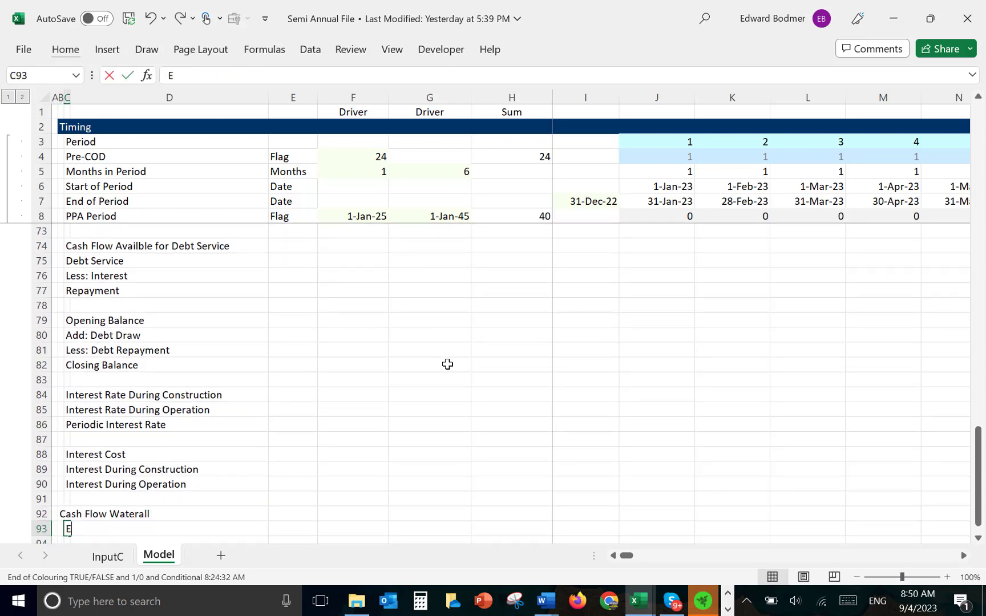
text(BIDA)
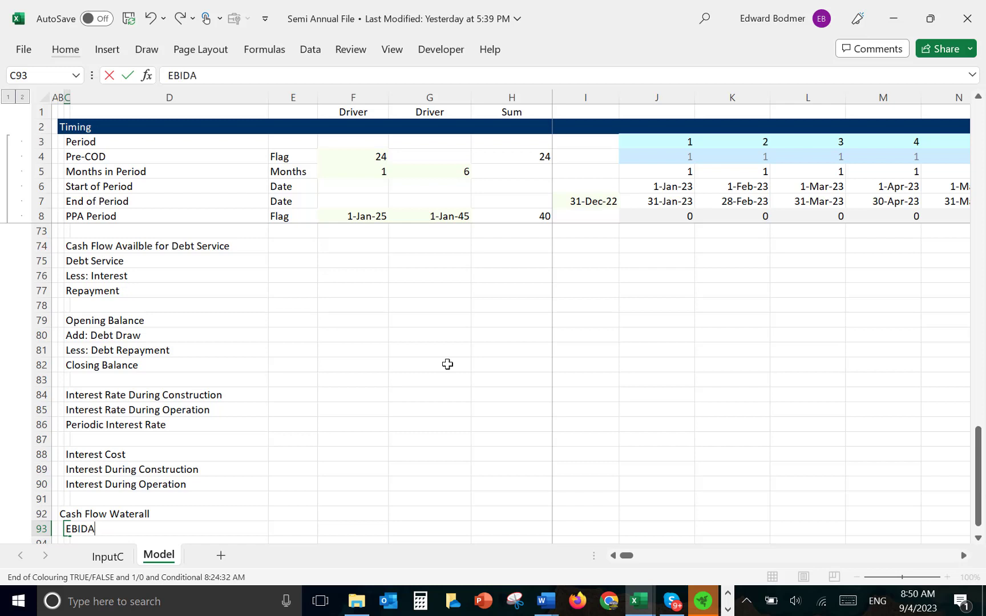
key(BackSpace)
key(BackSpace)
key(BackSpace)
text(ITDA)
key(Return)
key(Return)
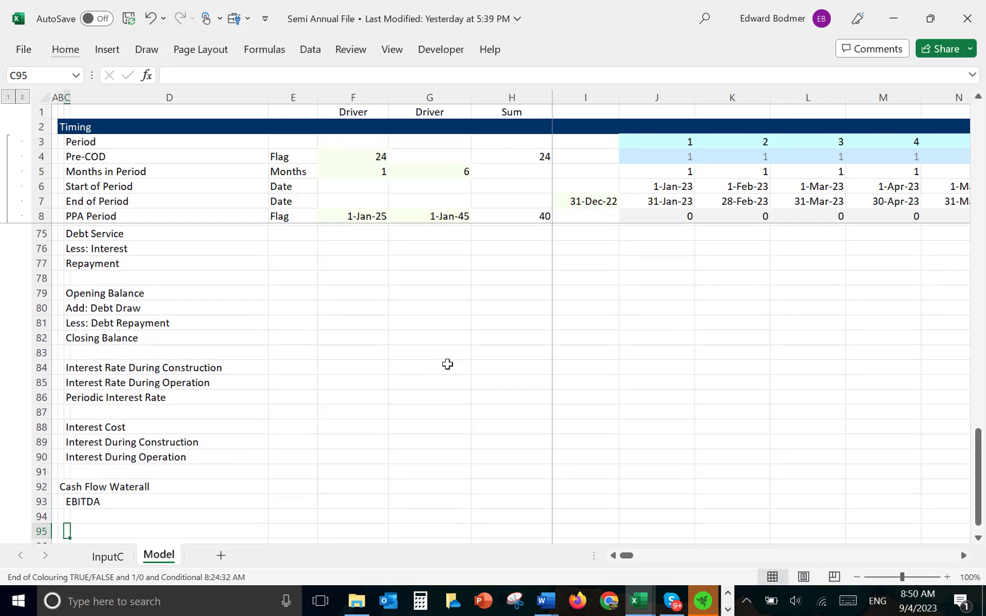
key(Up)
key(Up)
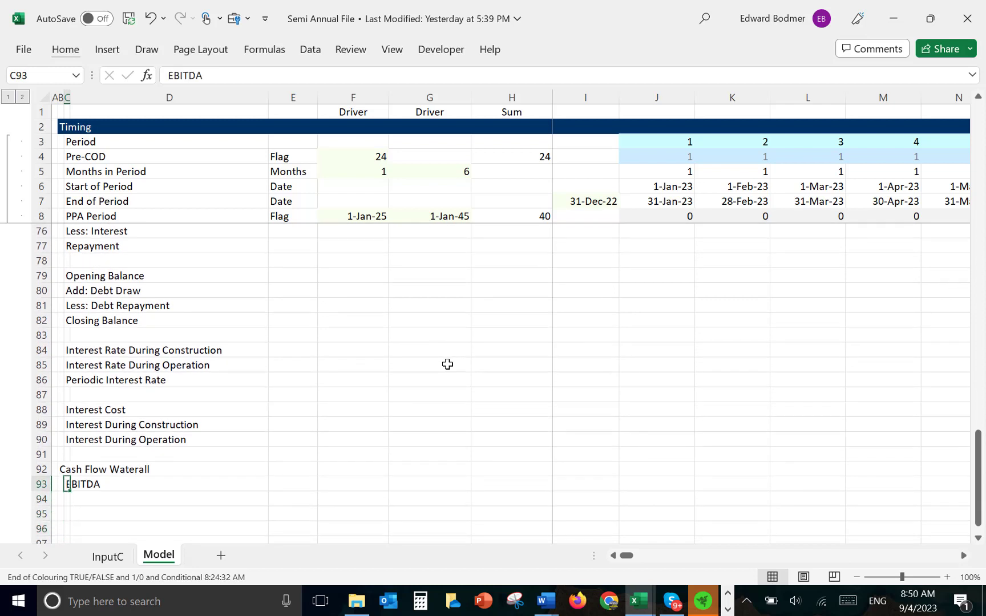
key(Down)
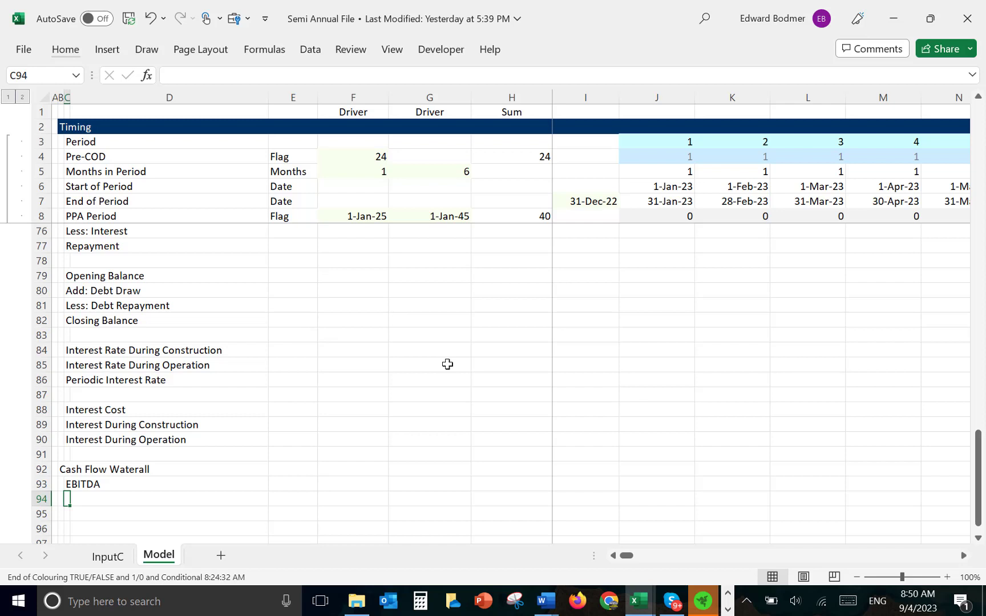
Add the deduction labels Less: Interest in C94 and Less: Repayment in C95 under EBITDA.
text(Le)
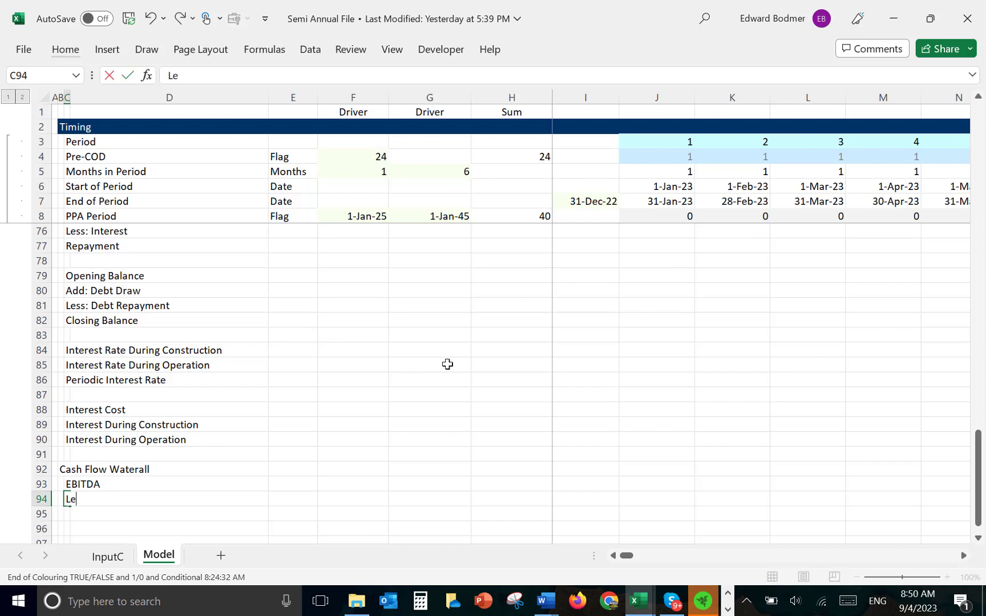
text(ss: Interest)
key(Return)
text(Less: )
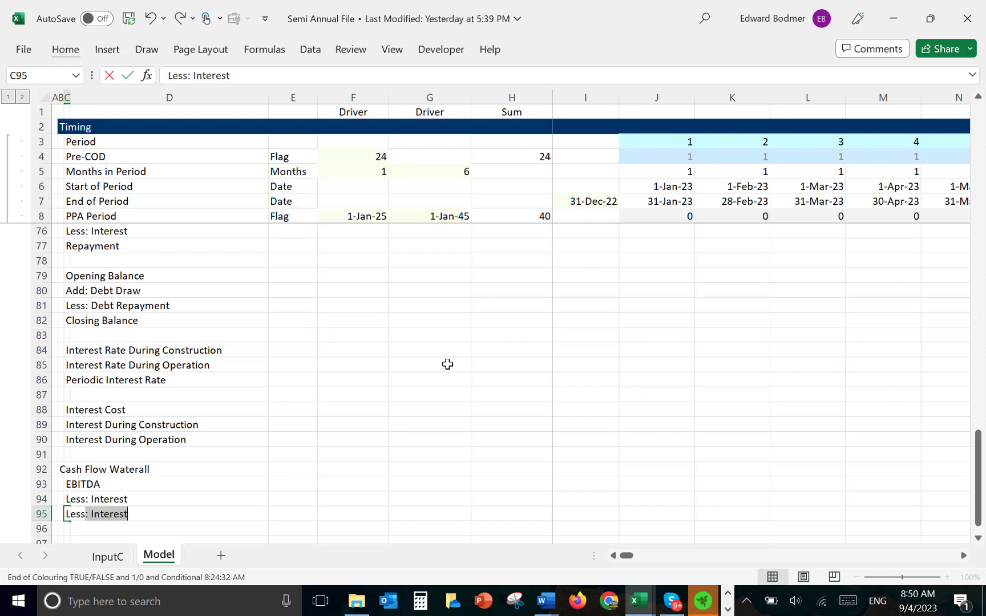
text(Repayment)
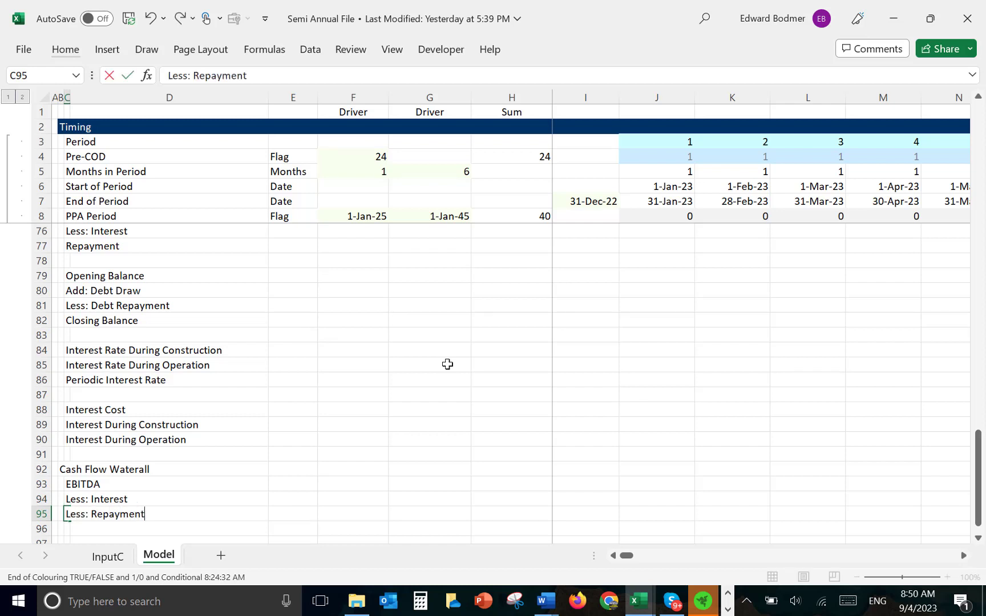
key(Return)
Label C96 Net Cash Flow and C97 Dividend below the repayment line.
text(Not)
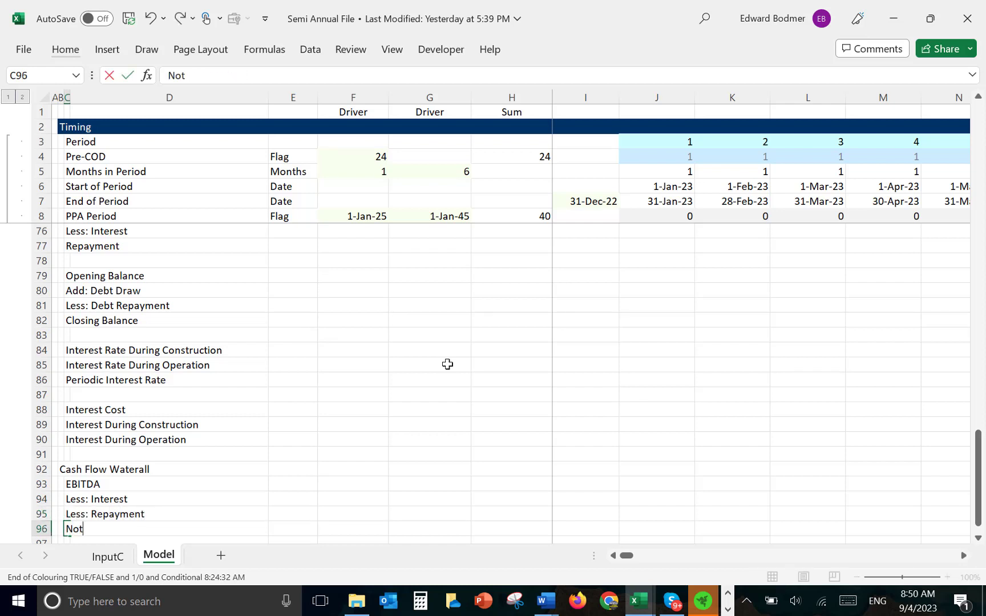
key(BackSpace)
text(Net Cash Flow)
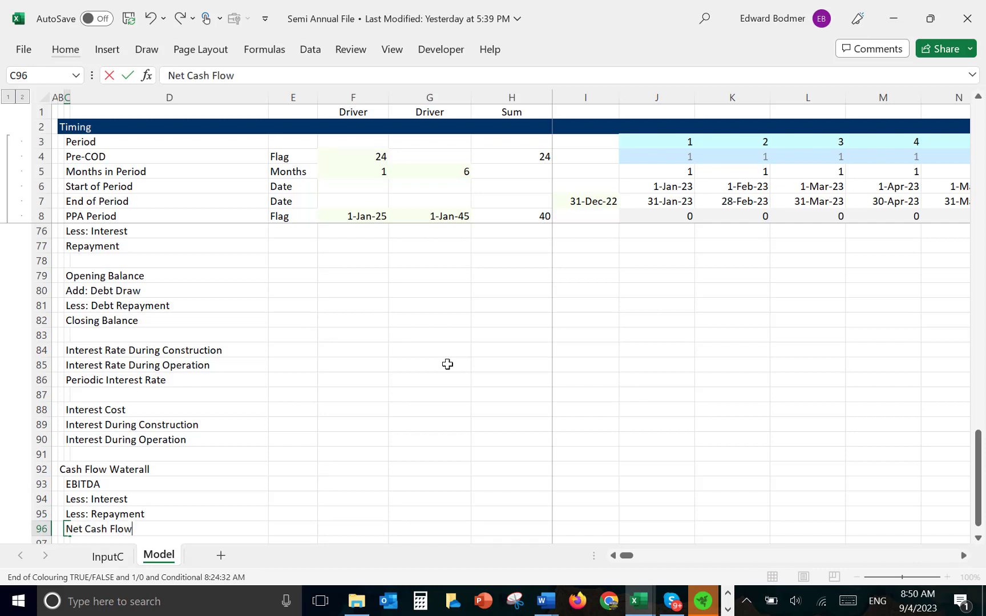
key(Return)
text(i)
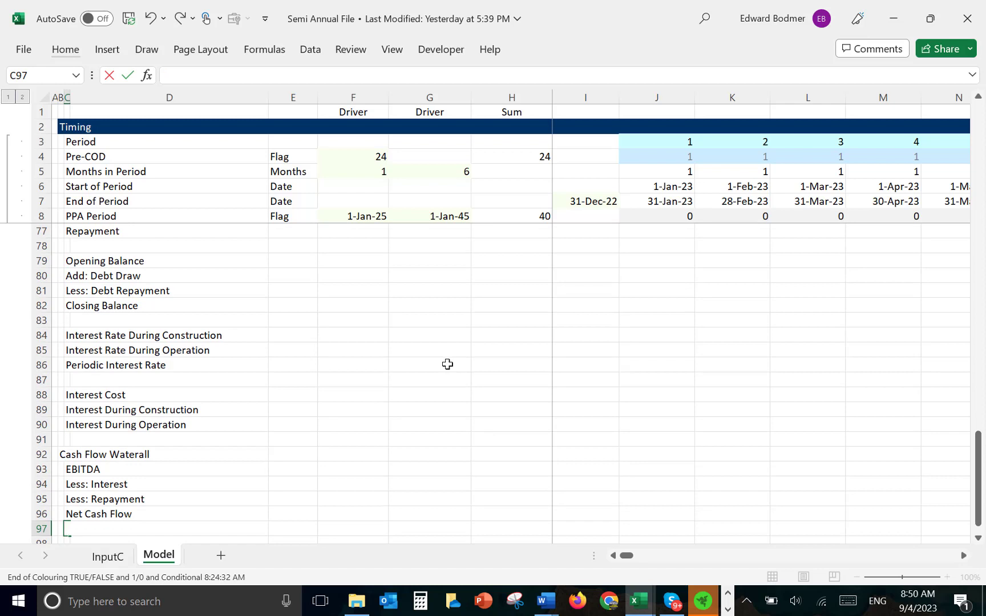
text(Dividend)
key(Return)
Label C99 Equity Issued, leaving row 98 blank after Dividend.
key(Return)
text(Equity)
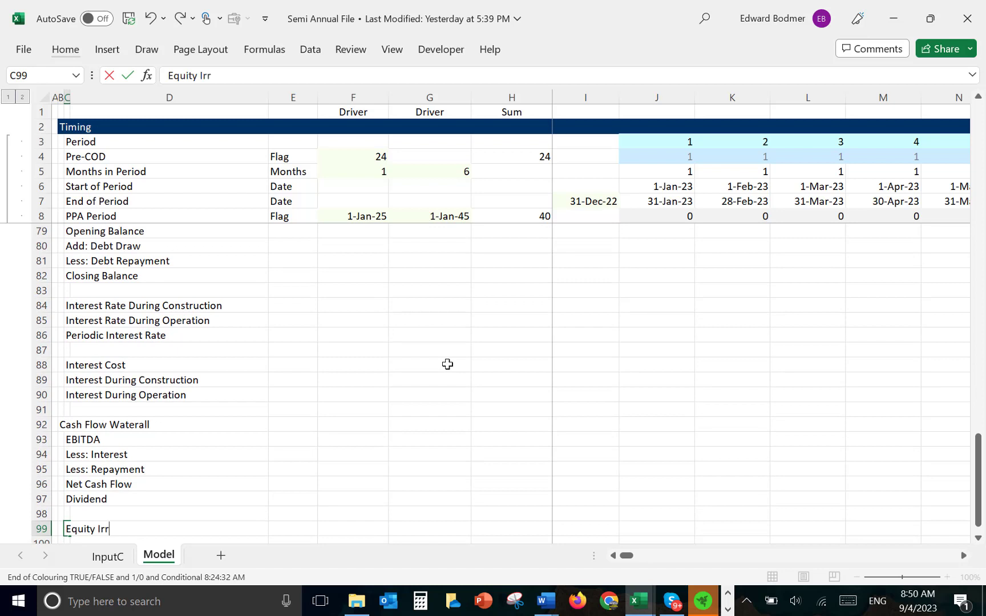
text( Issued)
key(Return)
Review the row labels in column C upward from Equity Issued to the funding requirements block at row 55.
key(Up)
key(Up)
key(Up)
key(Up)
key(Up)
key(Up)
key(Up)
key(Up)
key(Up)
key(Up)
key(Up)
key(Up)
key(Up)
key(Up)
key(Up)
key(Up)
key(Up)
key(Up)
key(Up)
key(Up)
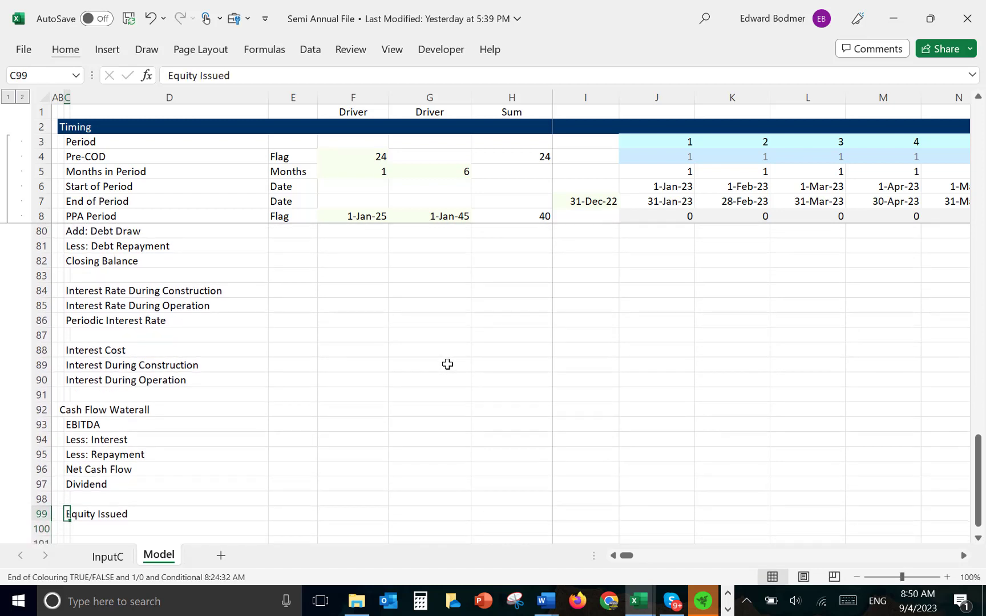
key(Up)
key(Up)
key(Up)
key(Up)
key(Up)
key(Up)
key(Up)
key(Up)
key(Up)
key(Up)
key(Up)
key(Up)
key(Up)
key(Up)
key(Up)
key(Up)
key(Up)
key(Up)
key(Up)
key(Up)
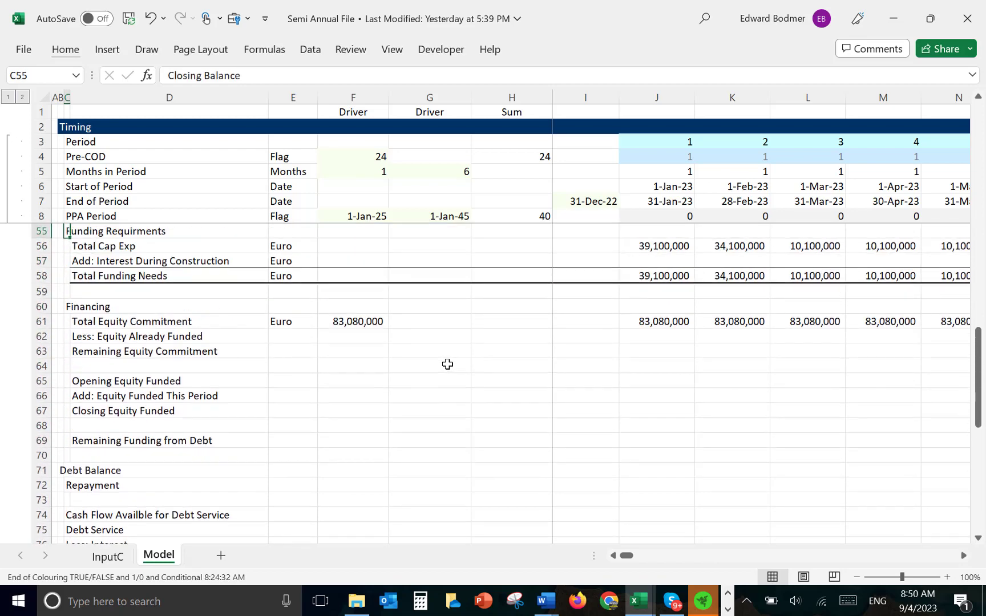
Review the row labels from the funding requirements block down through the debt balance and interest sections to Equity Issued.
key(Down)
key(Down)
key(Down)
key(Down)
key(Down)
key(Down)
key(Down)
key(Down)
key(Down)
key(Down)
key(Down)
key(Down)
key(Down)
key(Down)
key(Down)
key(Down)
key(Down)
key(Down)
key(Down)
key(Down)
key(Down)
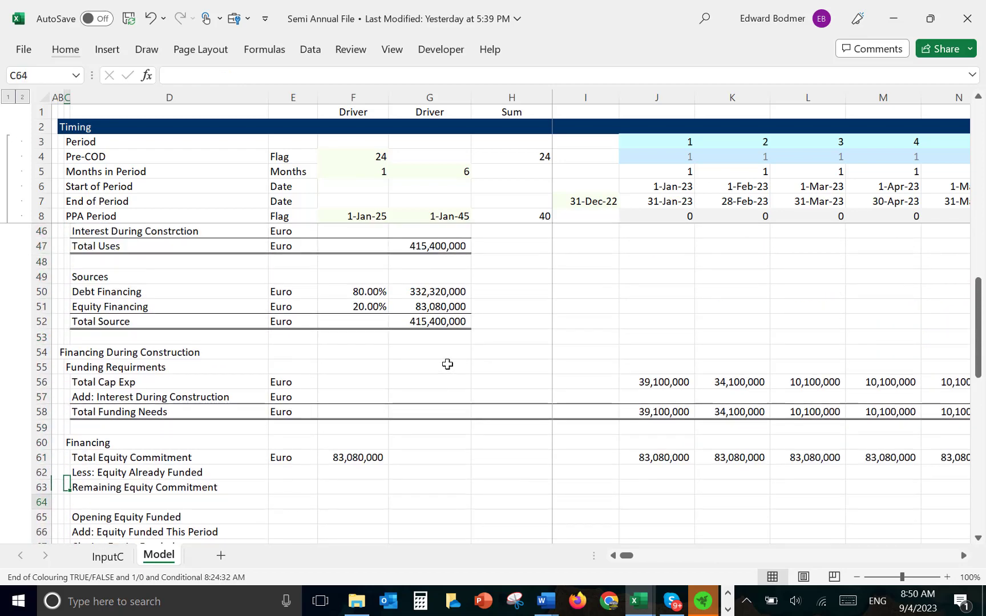
key(Up)
key(Up)
key(Up)
key(Up)
key(Up)
key(Up)
key(Up)
key(Up)
key(Up)
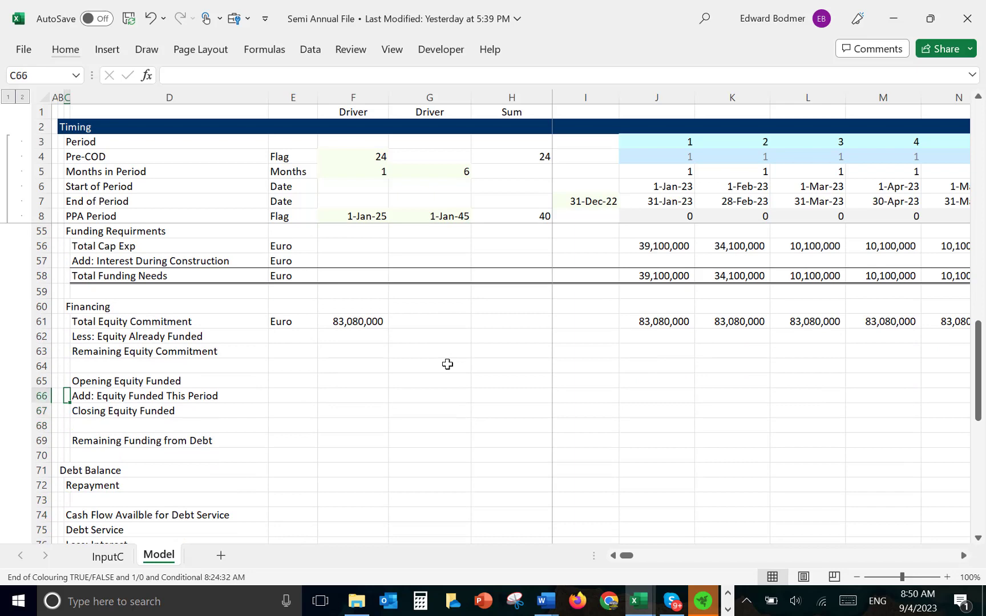
key(Right)
key(Down)
key(Down)
key(Down)
key(Down)
key(Down)
key(Down)
key(Down)
key(Down)
key(Down)
key(Down)
key(Down)
key(Down)
key(Down)
key(Down)
key(Down)
key(Down)
key(Down)
key(Down)
key(Down)
key(Down)
key(Down)
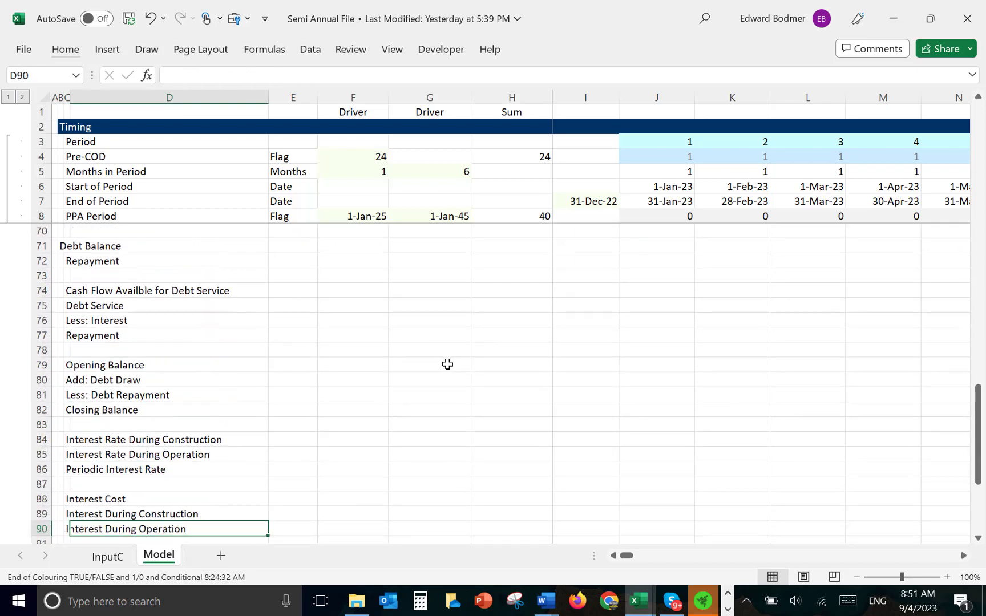
key(Up)
key(Up)
key(Up)
key(Up)
key(Up)
key(Up)
key(Up)
key(Up)
key(Up)
key(Up)
key(Up)
key(Up)
key(Up)
key(Up)
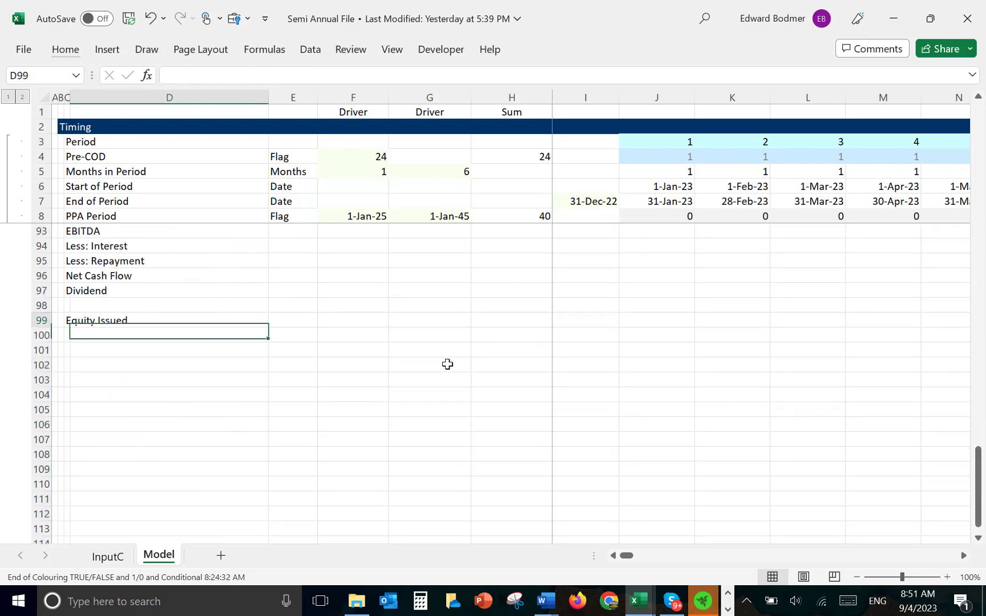
Label C100 Net Equity Cash Flow and C102 Equity IRR, leaving row 101 blank between them.
key(Left)
key(Down)
text(Ne)
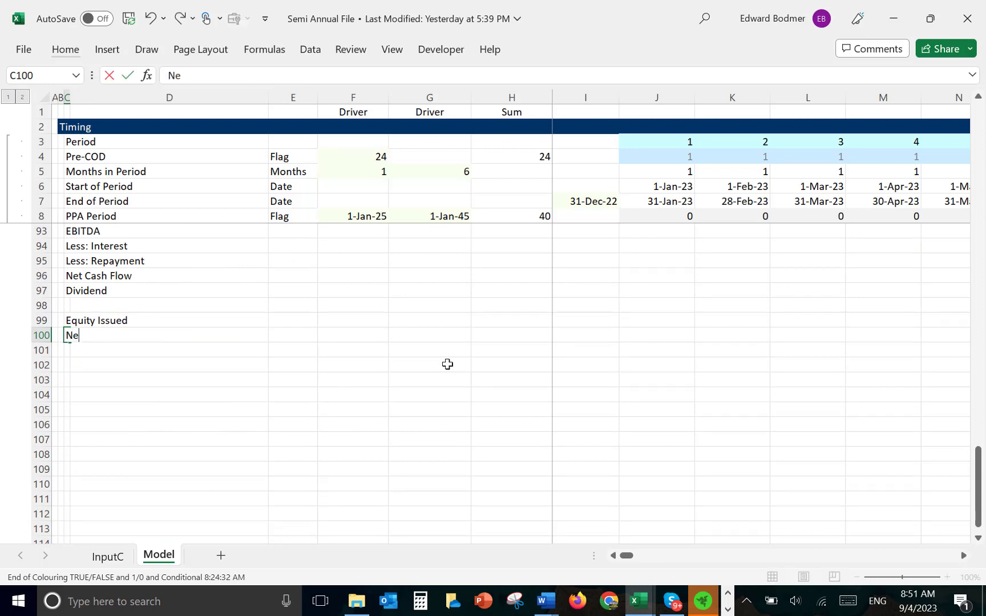
text(t Equity Cash Flow)
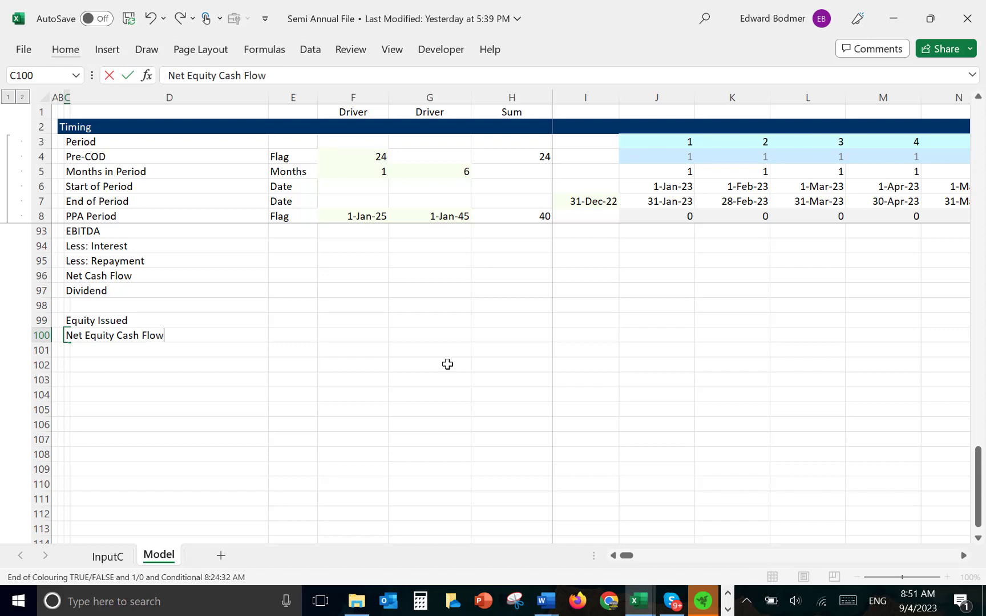
key(Return)
key(Return)
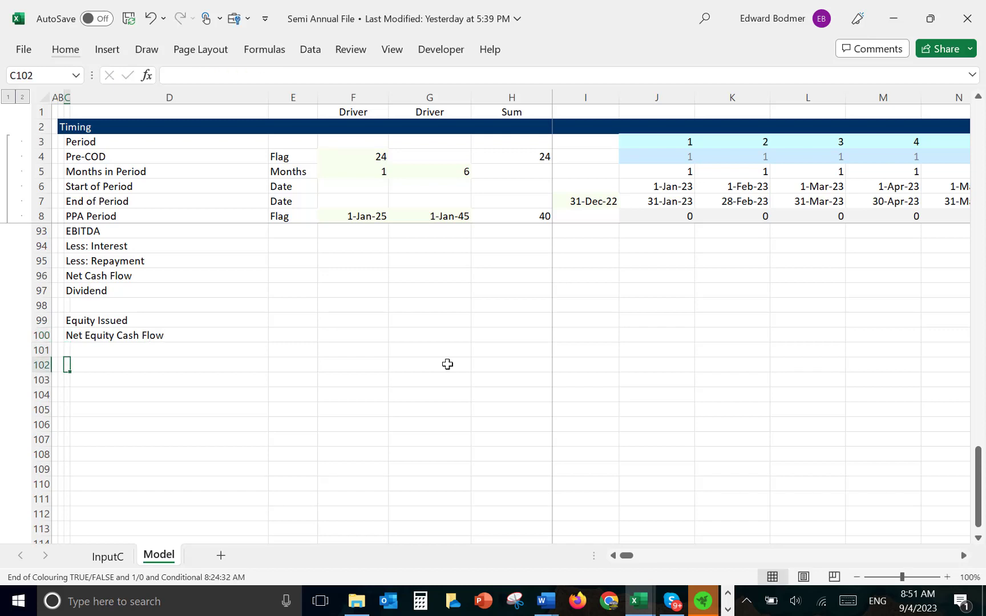
text(Equity IRR)
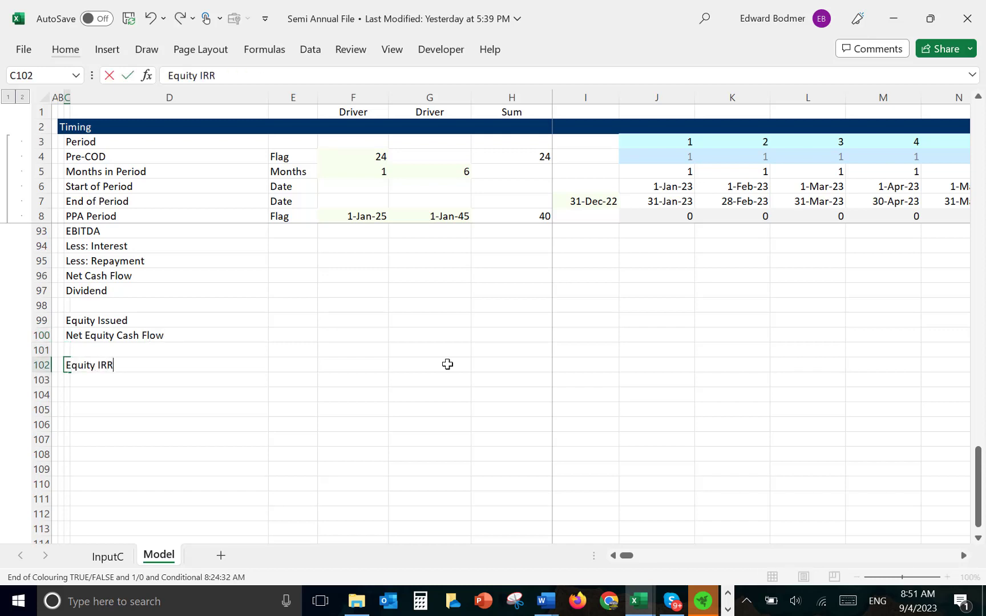
key(Return)
Examine the finished label layout from Equity IRR back up to the equity rows of the Financing block.
key(Up)
key(Up)
key(Up)
key(Up)
key(Up)
key(Up)
key(Up)
key(Up)
key(Up)
key(Up)
key(Up)
key(Up)
key(Up)
key(Up)
key(Up)
key(Up)
key(Up)
key(Up)
key(Up)
key(Up)
key(Up)
key(Up)
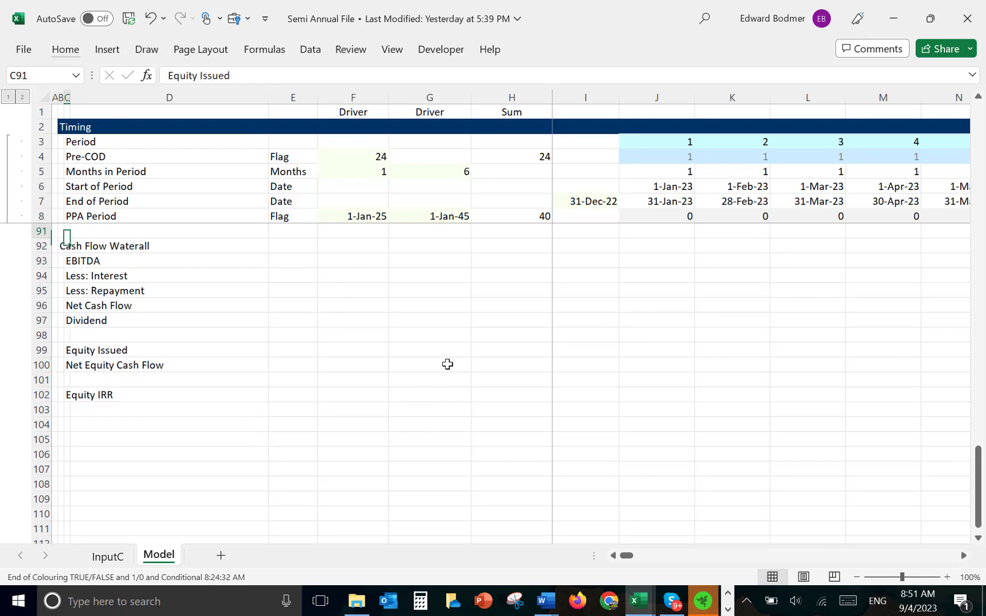
key(Up)
key(Up)
key(Up)
key(Up)
key(Up)
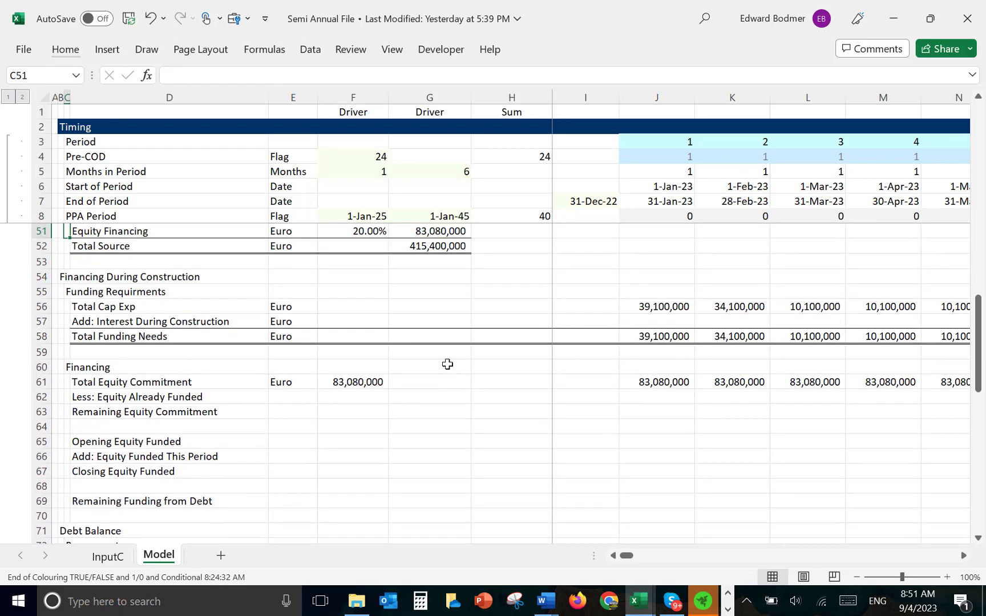
key(Down)
key(Down)
key(Down)
key(Down)
key(Down)
key(Down)
key(Down)
key(Down)
key(Down)
key(Down)
key(Down)
key(Down)
key(Down)
key(Down)
key(Down)
key(Up)
key(Up)
key(Up)
key(Up)
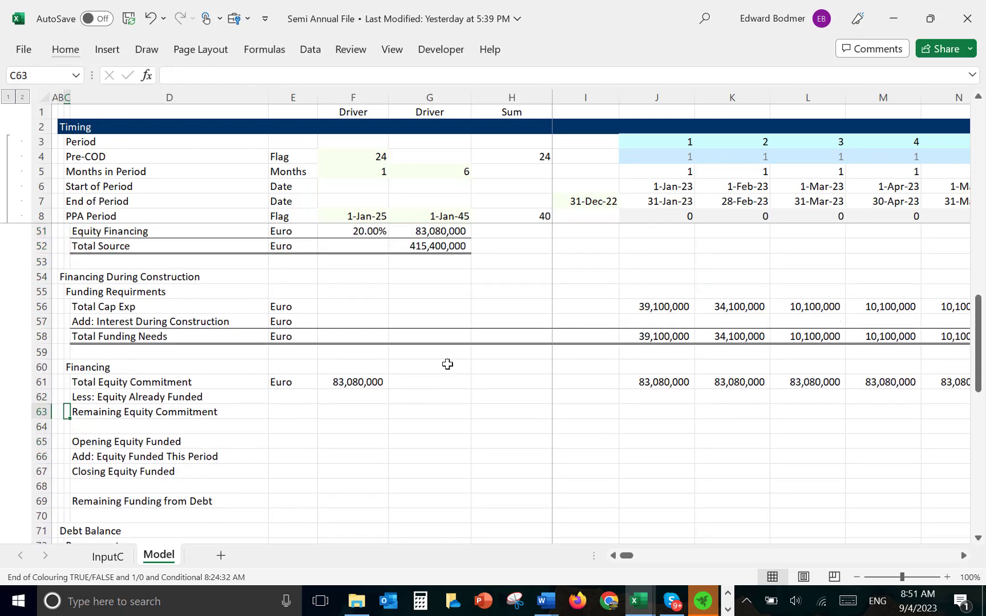
Copy the Euro unit from E61 into E62 and E63 for Less: Equity Already Funded and Remaining Equity Commitment.
key(Right)
key(Right)
key(Up)
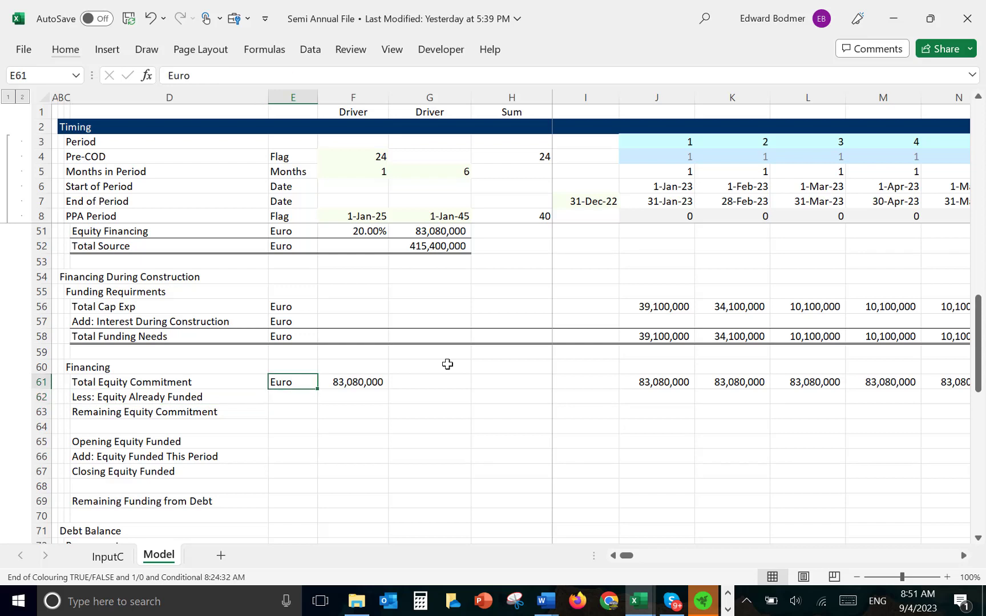
key(ctrl+c)
key(Down)
key(ctrl+v)
key(Down)
key(ctrl+v)
key(Down)
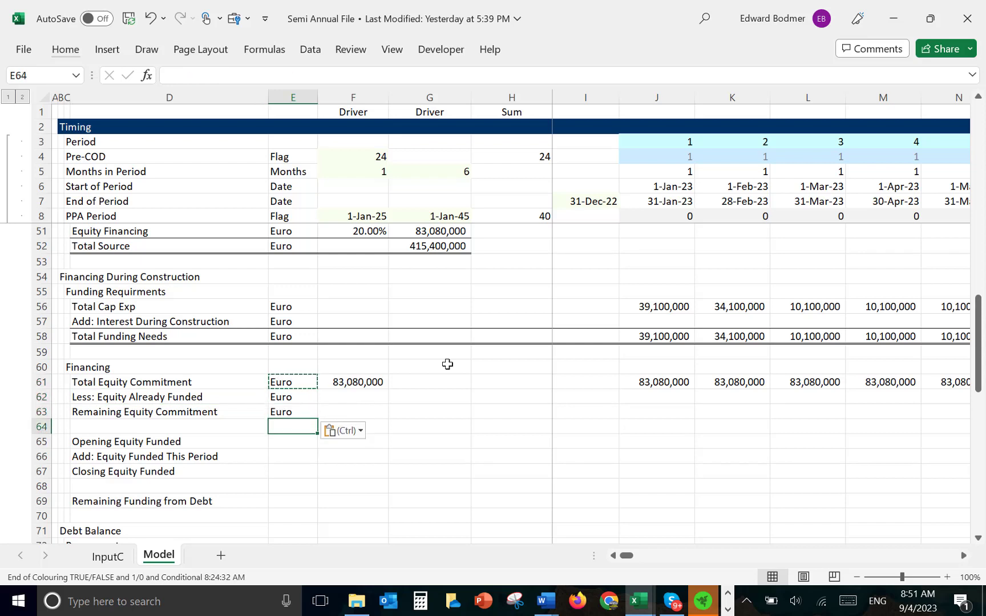
Paste the Euro unit into E65 to E67 for the opening, added and closing equity funded rows.
key(Down)
key(ctrl+v)
key(Down)
key(ctrl+v)
key(Down)
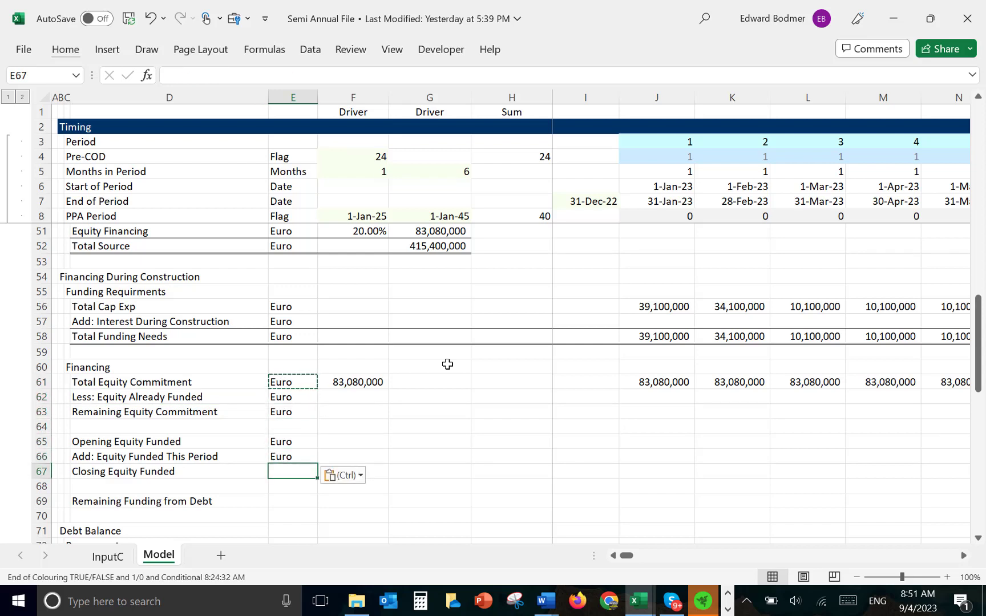
key(ctrl+v)
key(Escape)
Link Less: Equity Already Funded in J62 to Opening Equity Funded with the formula =J65.
key(Up)
key(Up)
key(Up)
key(Up)
key(Up)
key(Up)
key(Up)
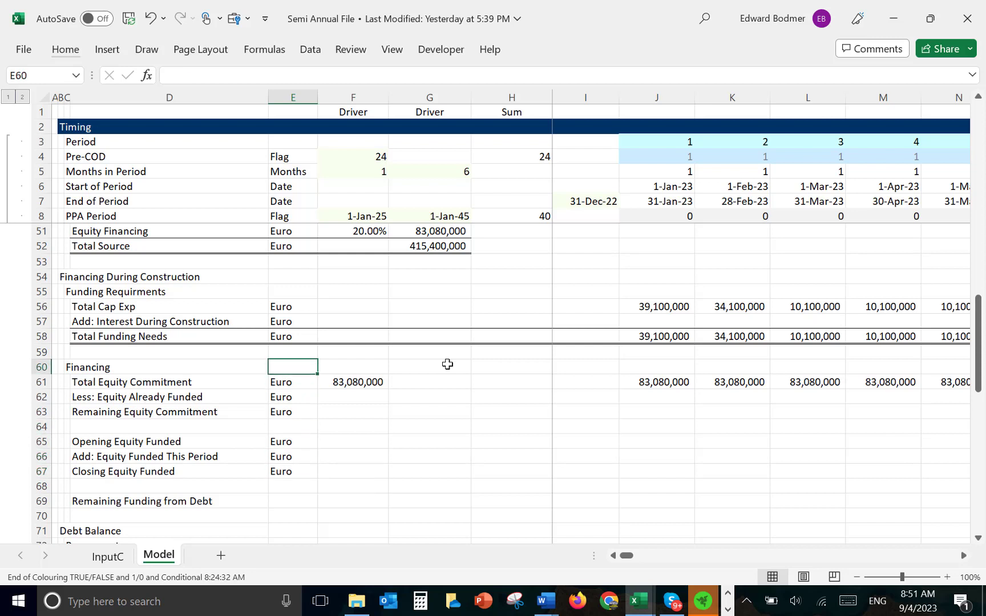
key(Down)
key(Down)
key(Right)
key(Right)
key(Right)
key(Right)
key(Right)
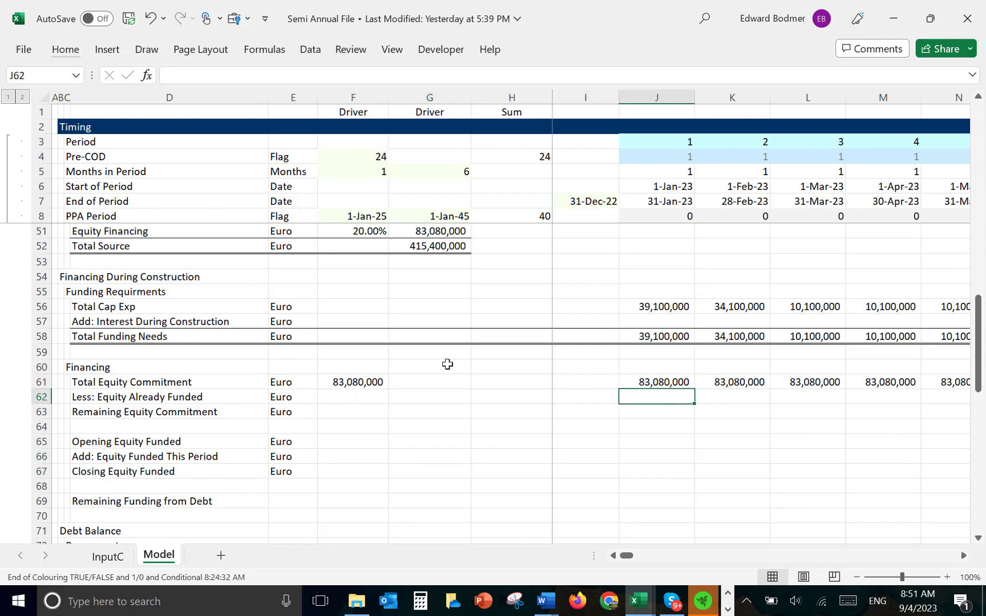
text(=)
key(Down)
key(Down)
key(Down)
key(Down)
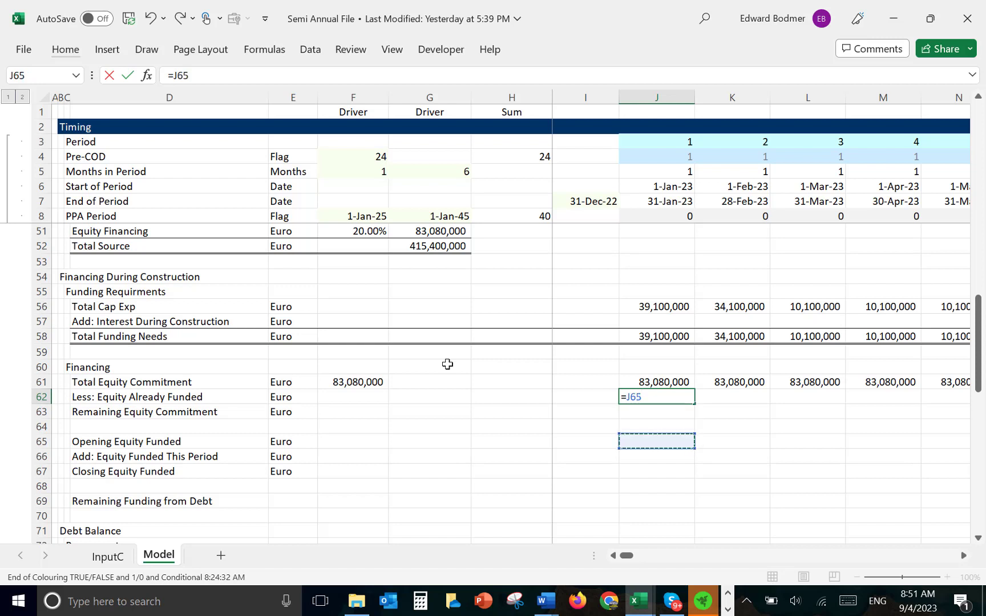
key(Up)
key(Return)
key(Up)
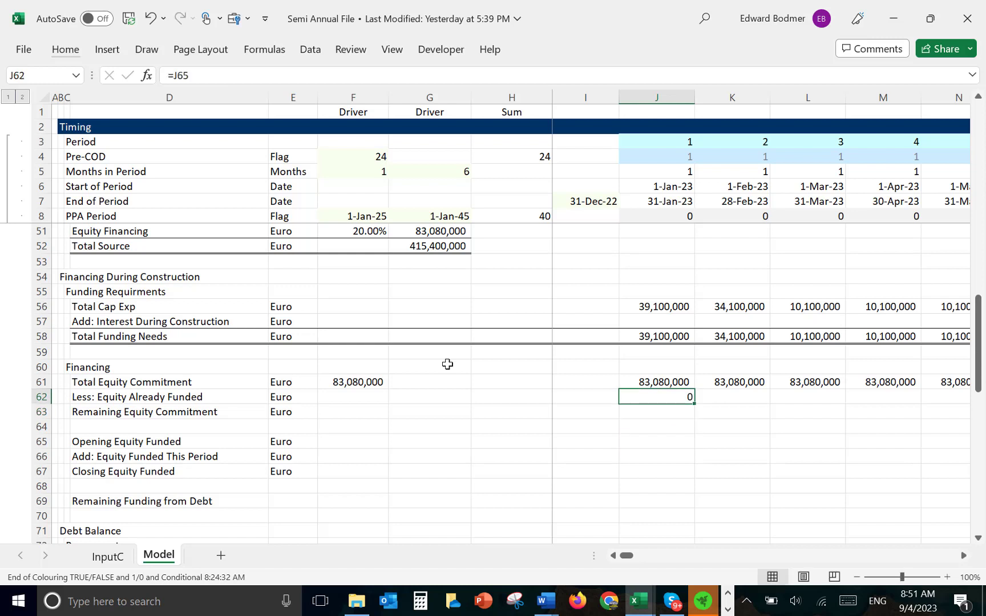
Calculate Remaining Equity Commitment in J63 with the formula =J61-J62.
key(Down)
text(=)
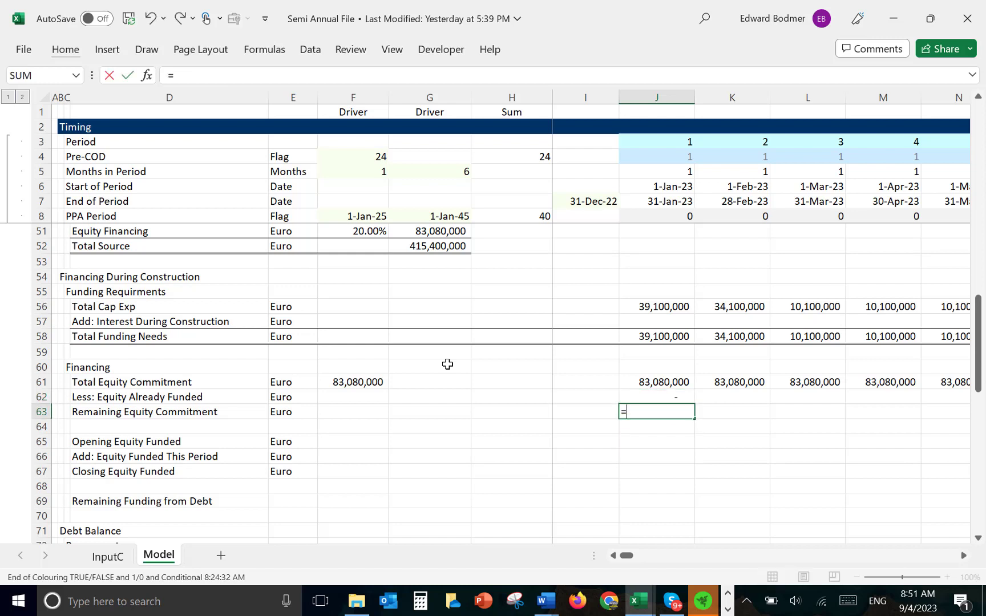
key(Up)
key(Up)
text(-)
key(Up)
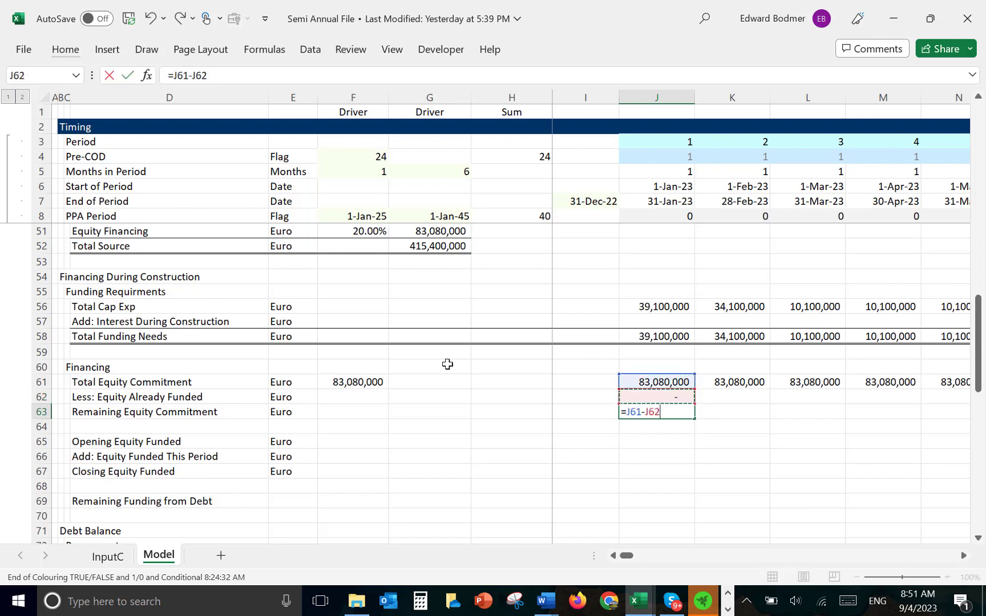
key(Return)
key(Up)
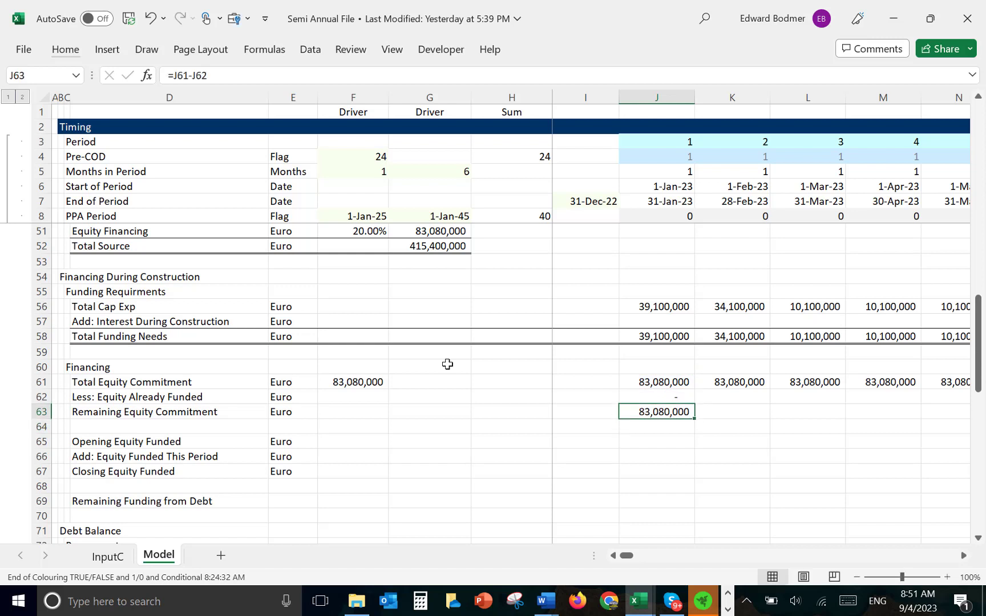
Link Opening Equity Funded in J65 to the prior period's Closing Equity Funded with the formula =I67.
key(Down)
key(Down)
text(=)
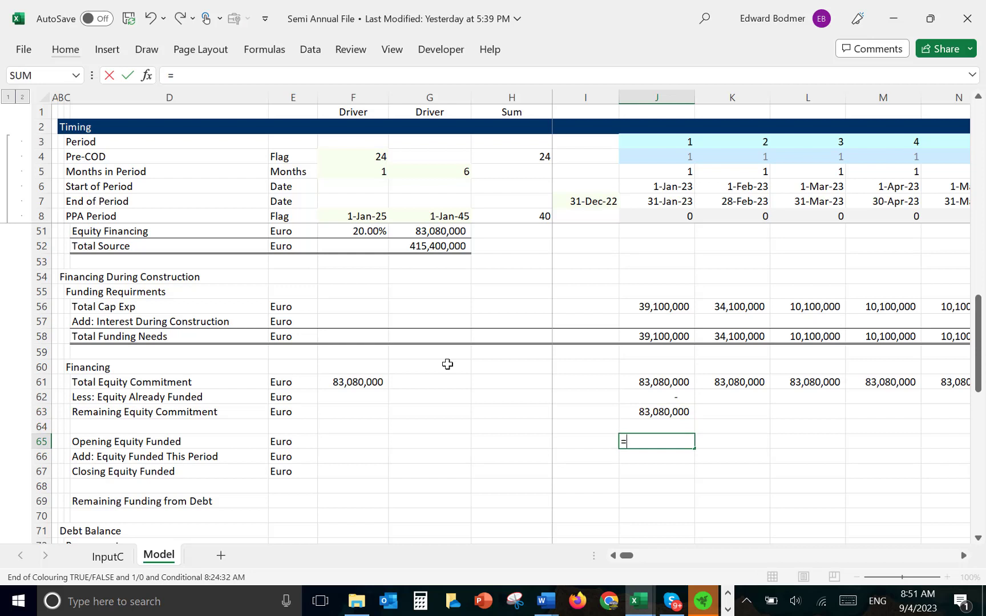
key(Left)
key(Down)
key(Down)
key(Return)
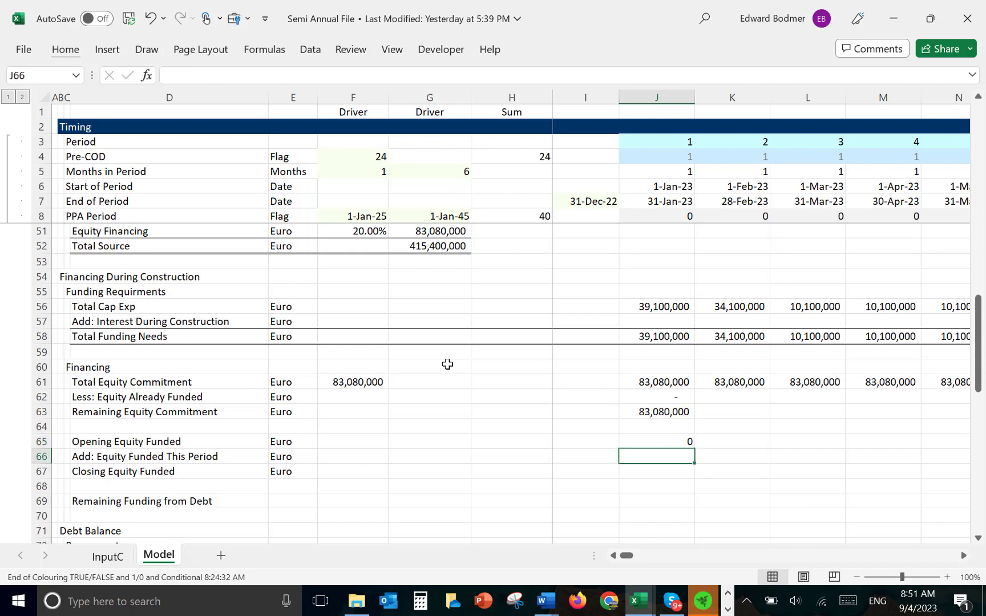
key(Up)
Calculate Add: Equity Funded This Period in J66 as the minimum of remaining commitment and total funding needs, =MIN(J63,J58).
key(Down)
text(=)
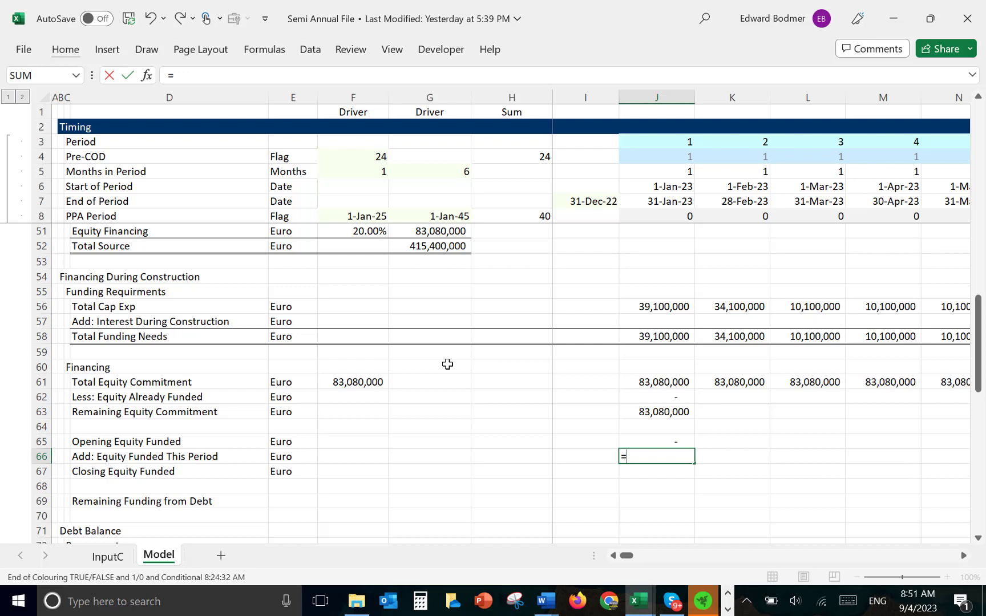
text(min()
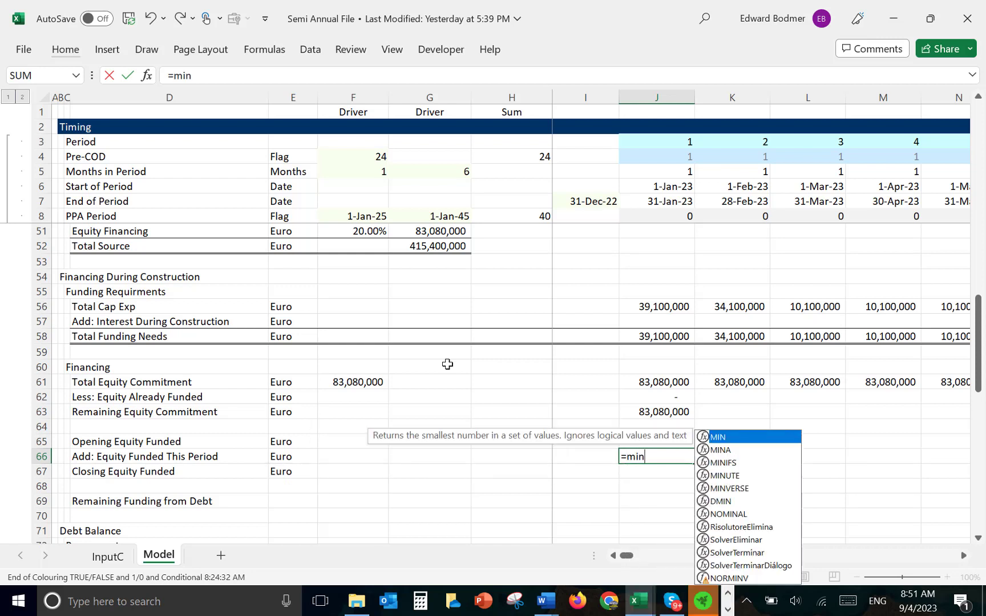
key(Up)
key(Up)
key(Up)
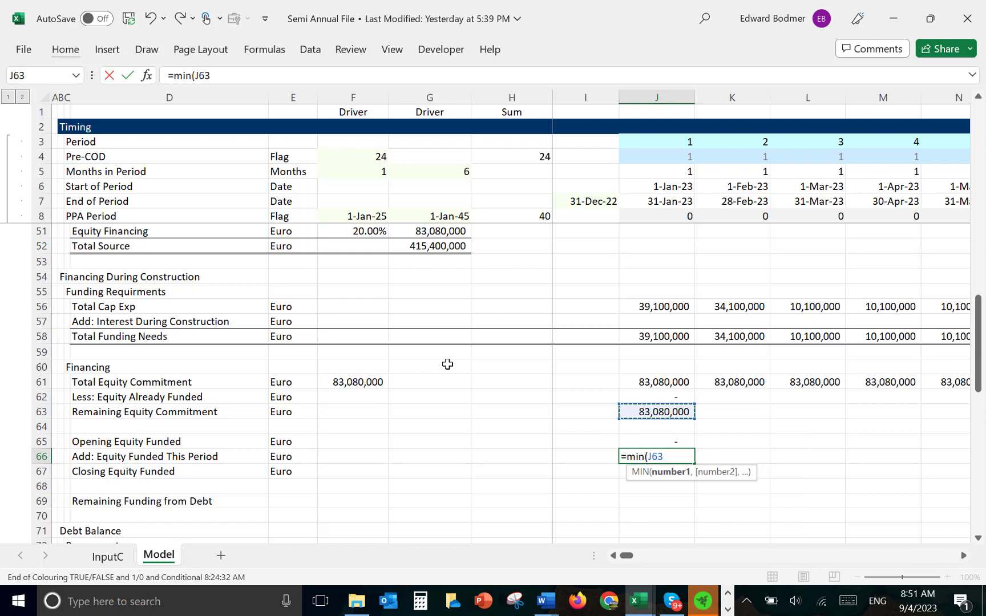
text(,)
key(Up)
key(Up)
key(Up)
key(Up)
key(Up)
key(Up)
key(Up)
key(Up)
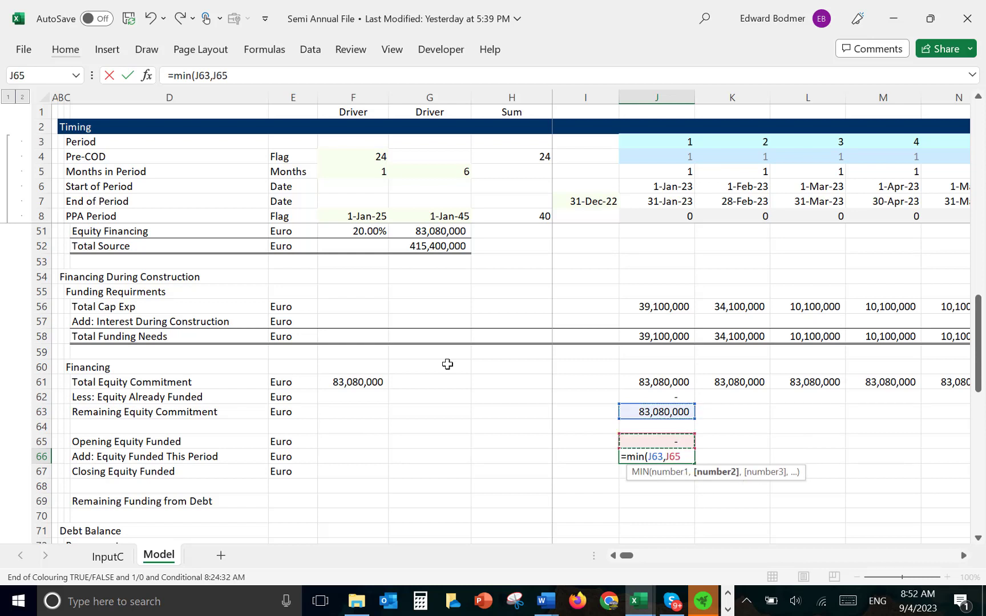
text())
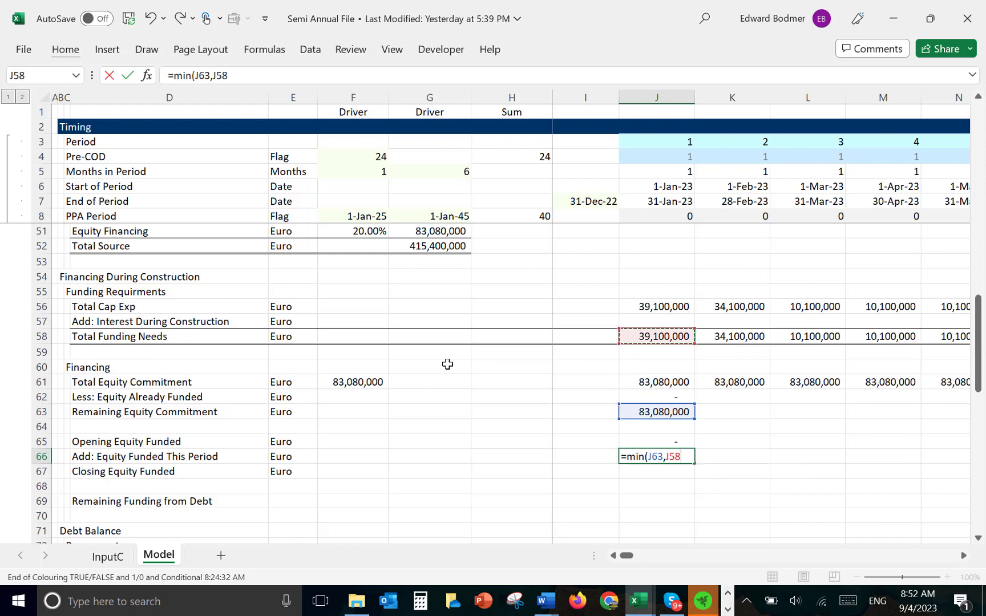
key(Return)
Examine the first-period equity figures and the Total Funding Needs and Interest During Construction rows behind them.
key(Up)
key(Up)
key(Up)
key(Up)
key(Up)
key(Up)
key(Up)
key(Up)
key(Up)
key(Up)
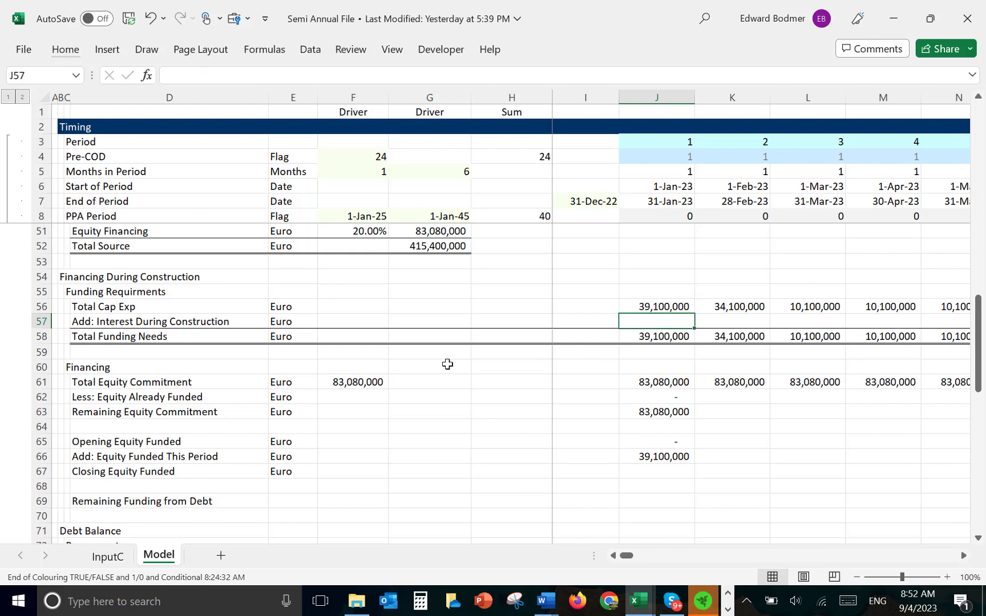
Calculate Closing Equity Funded in J67 with the formula =SUM(J65:J66).
key(Down)
key(Down)
key(Down)
key(Down)
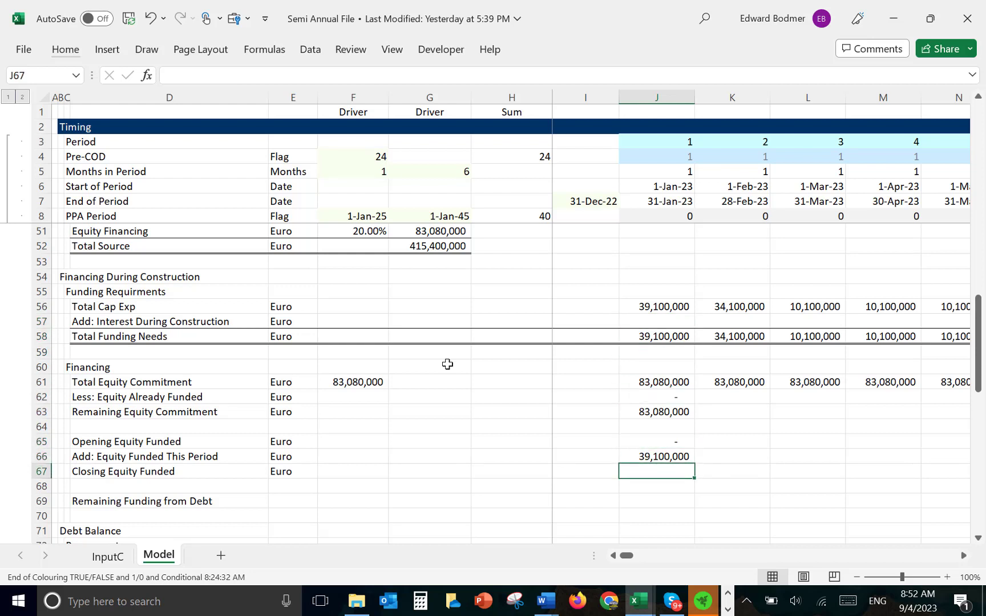
key(alt+equal)
key(Return)
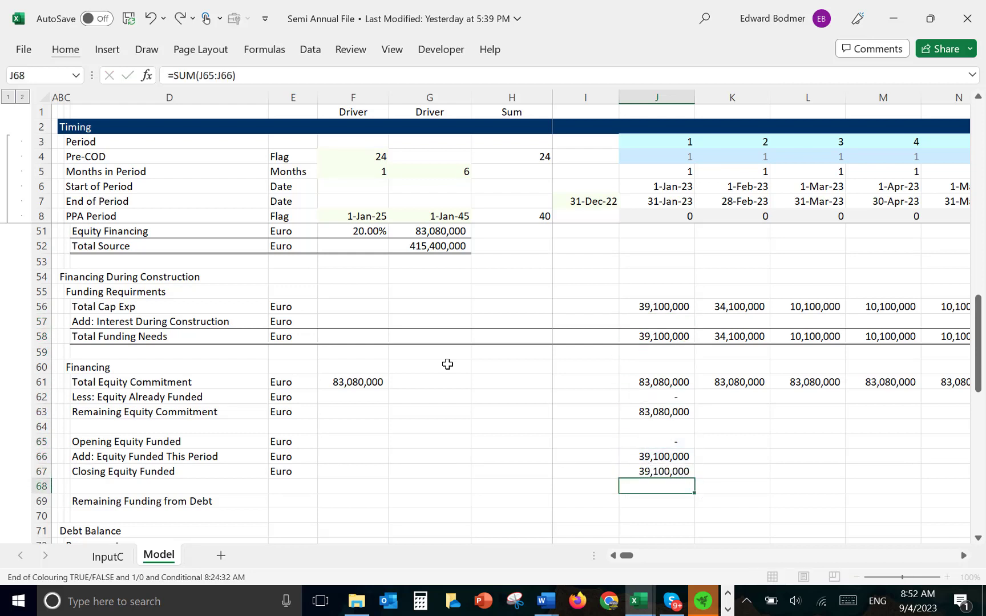
Calculate Remaining Funding from Debt in J69 as total funding needs less equity funded this period, =J58-J66.
key(Down)
key(Down)
key(Up)
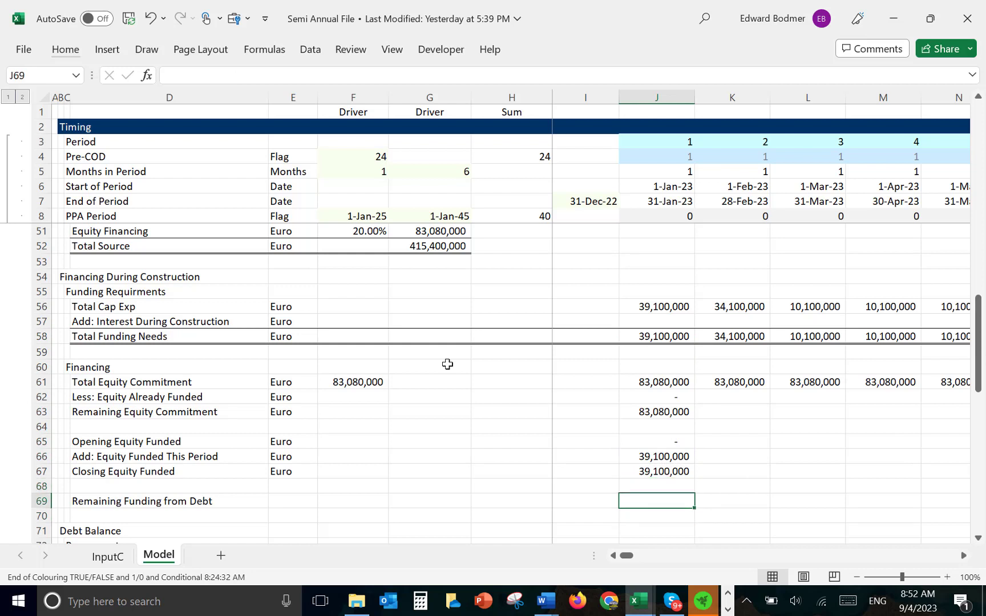
text(=)
key(Up)
key(Up)
key(Up)
key(Up)
key(Up)
key(Up)
key(Up)
key(Up)
key(Up)
key(Up)
key(Up)
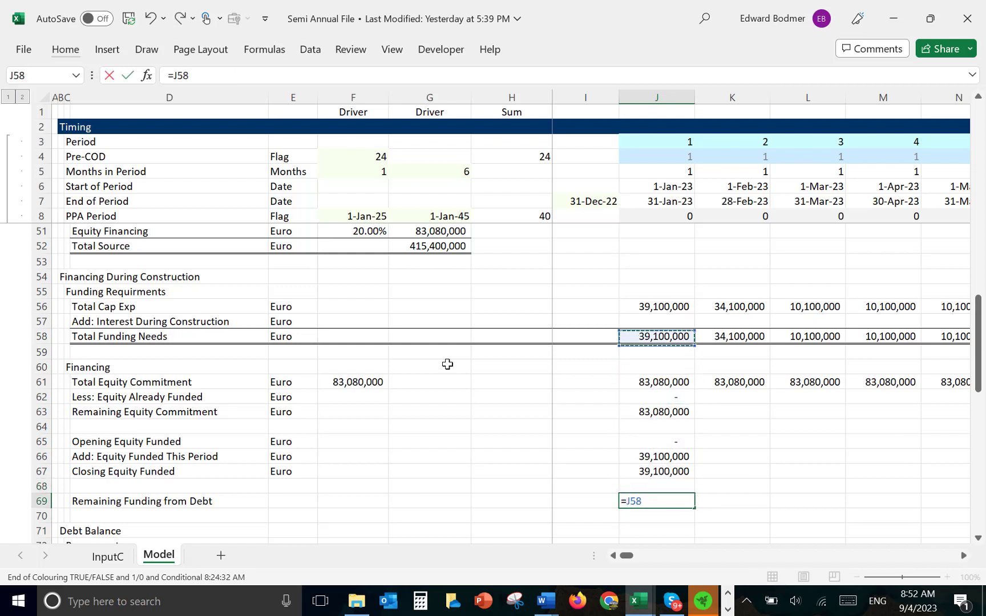
text(-)
key(Up)
key(Up)
key(Up)
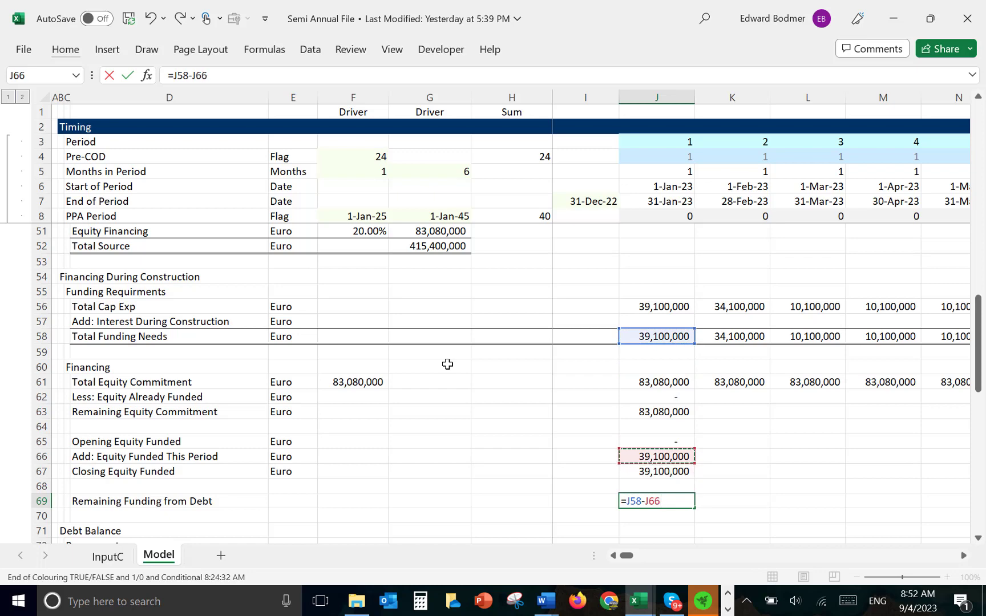
key(Return)
Link Cash Flow Available for Debt Service in J74 to the first-period EBITDA with the formula =J36.
key(Down)
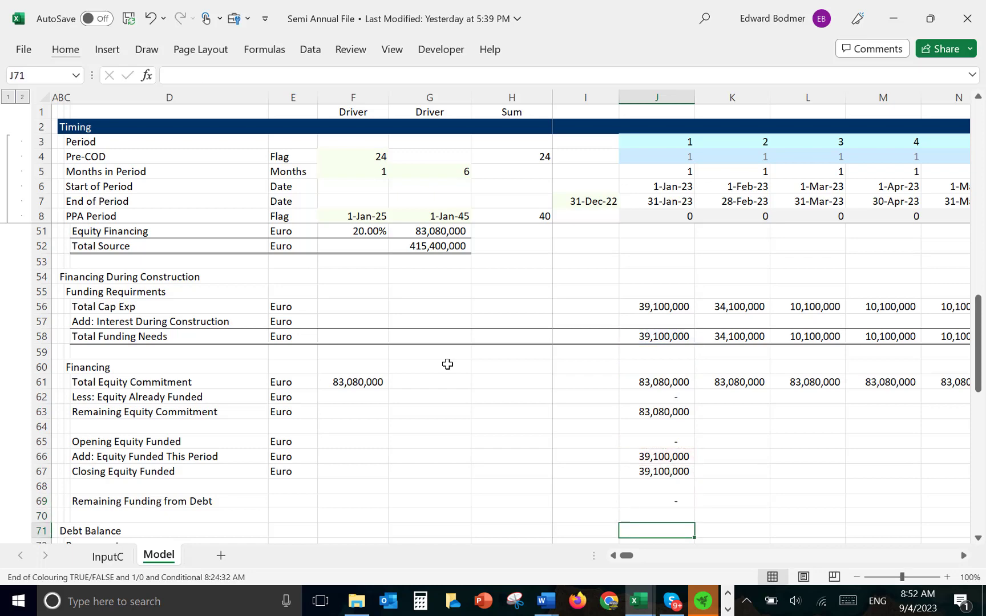
key(Down)
key(Down)
key(Up)
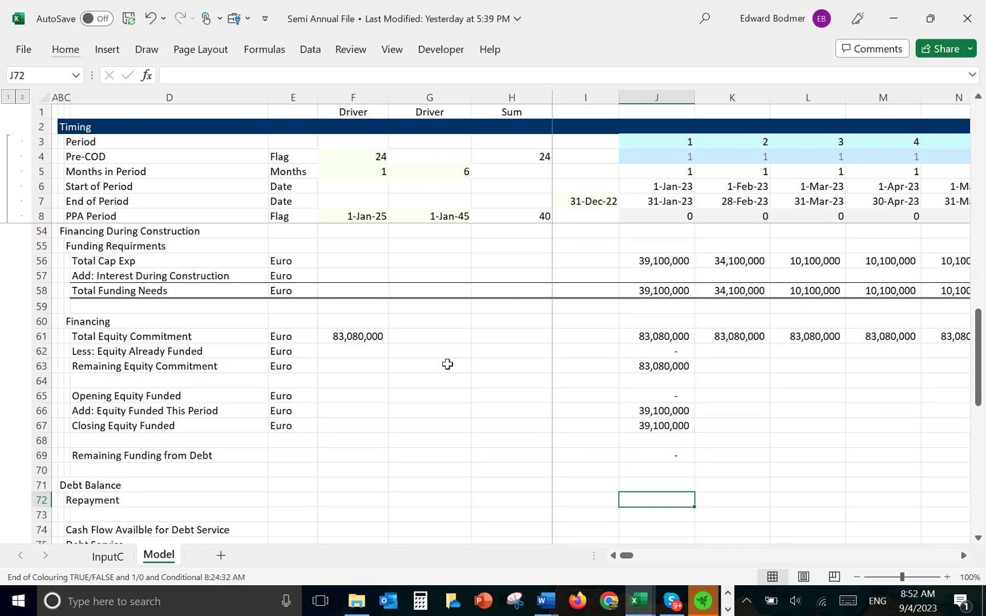
key(Down)
key(Down)
key(Down)
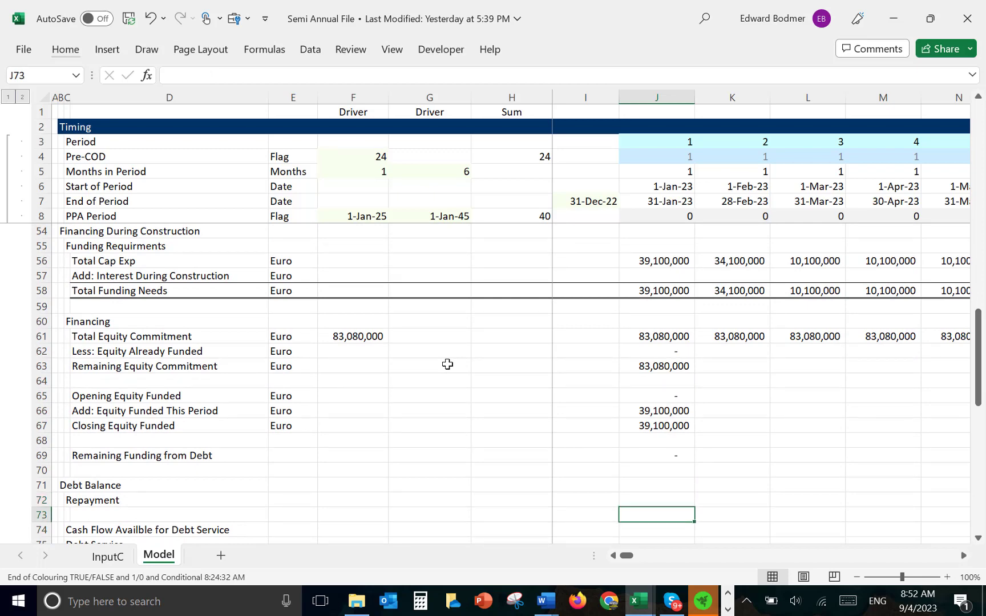
key(Up)
key(Up)
key(Down)
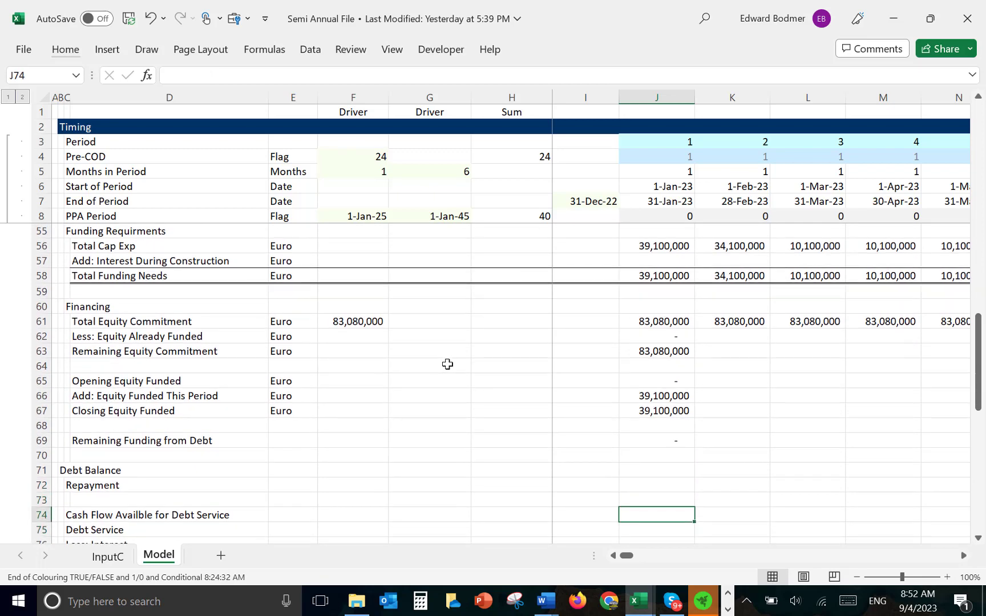
text(=)
key(Up)
key(Up)
key(Up)
key(Up)
key(Up)
key(Up)
key(Up)
key(Up)
key(Up)
key(Up)
key(Up)
key(Up)
key(Up)
key(Up)
key(Up)
key(Up)
key(Up)
key(Up)
key(Up)
key(Up)
key(Up)
key(Up)
key(Up)
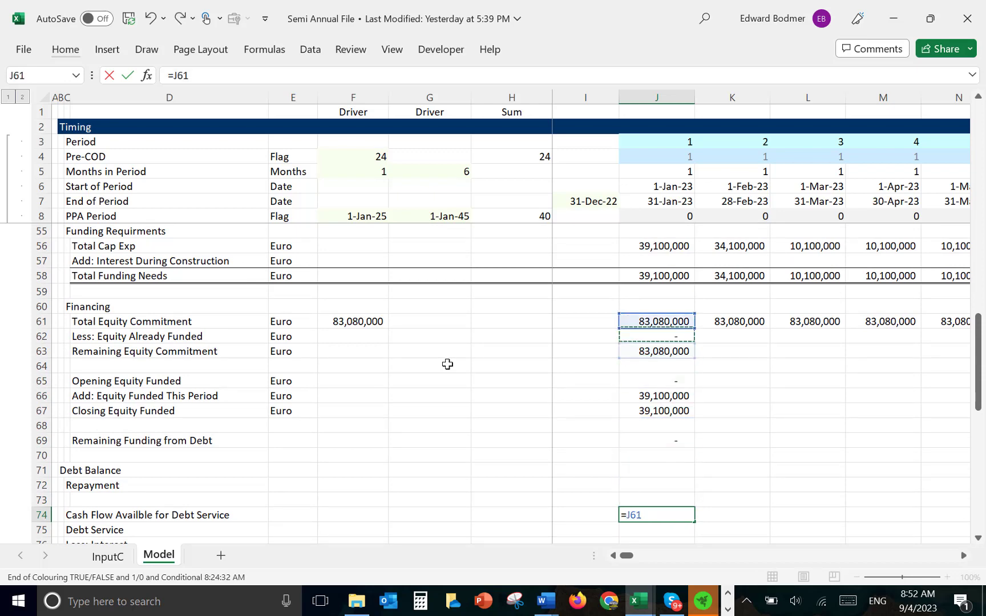
key(Up)
key(Up)
key(Up)
key(Up)
key(Up)
key(Up)
key(Up)
key(Up)
key(Up)
key(Up)
key(Up)
key(Up)
key(Up)
key(Up)
key(Up)
key(Up)
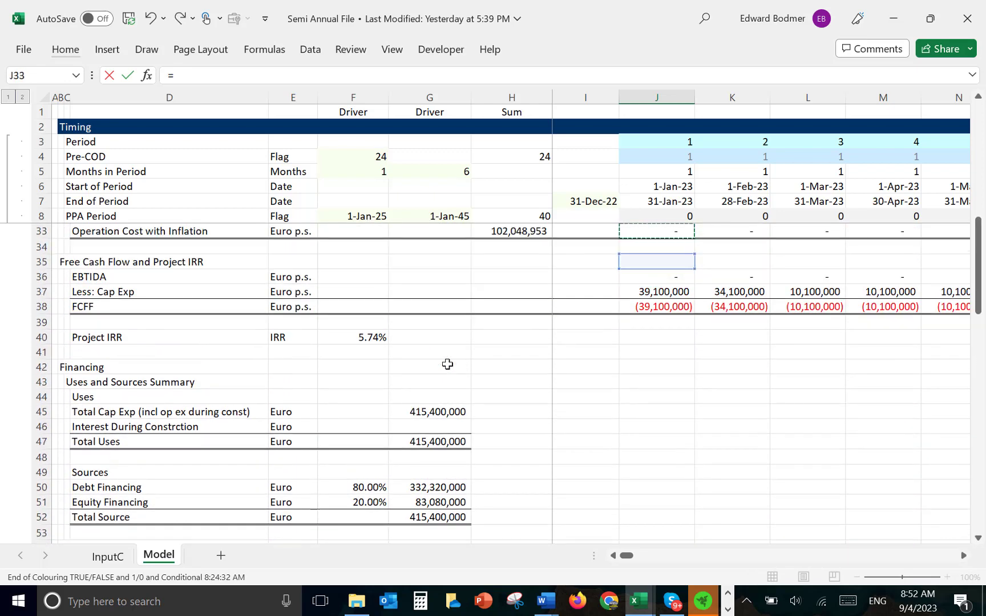
key(Up)
key(Up)
key(Up)
key(Up)
key(Up)
key(Up)
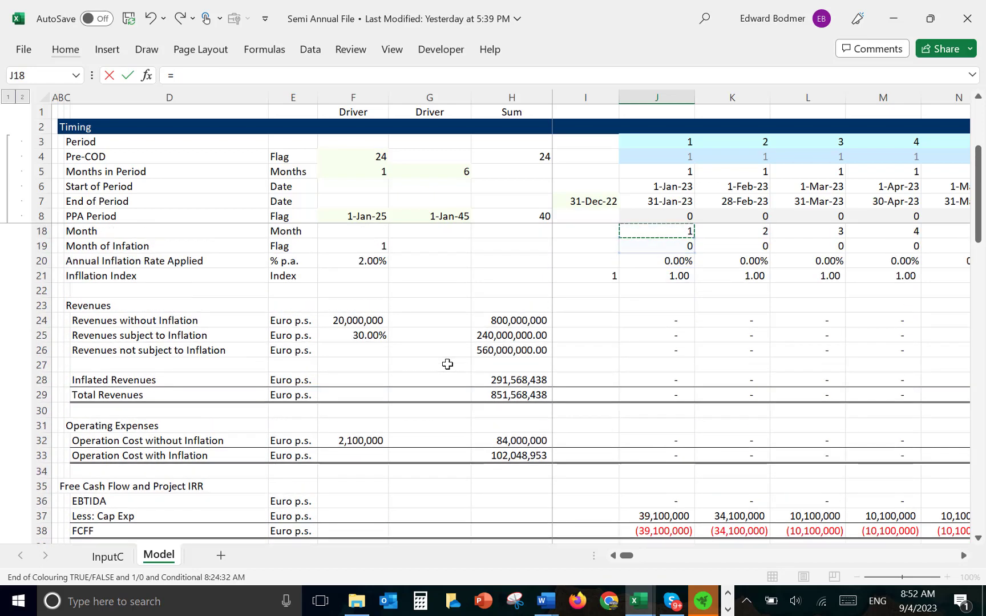
key(Down)
key(Down)
key(Down)
key(Down)
key(Down)
key(Down)
key(Down)
key(Down)
key(Down)
key(Down)
key(Down)
key(Down)
key(Down)
key(Down)
key(Down)
key(Down)
key(Down)
key(Down)
key(Down)
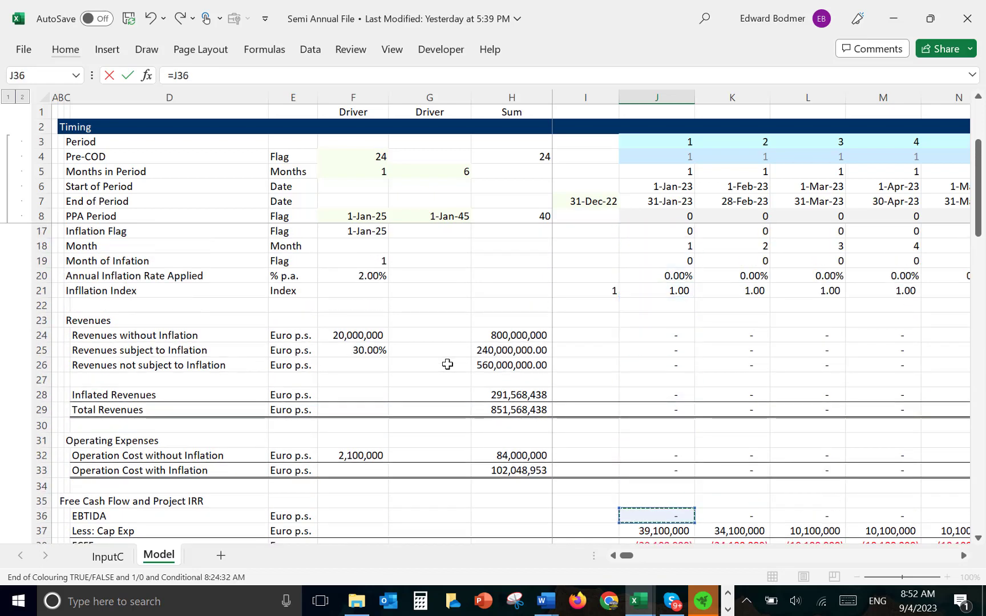
key(Escape)
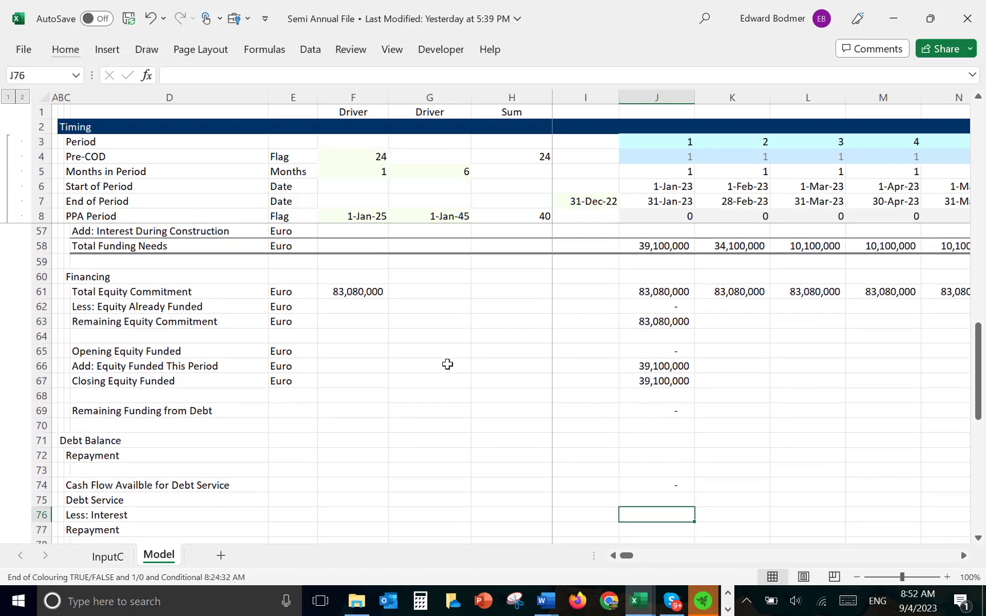
Link the Debt Service driver in F75 to the Target DSCR for Repayment input with the formula =InputC!F39.
key(Up)
key(Up)
key(Down)
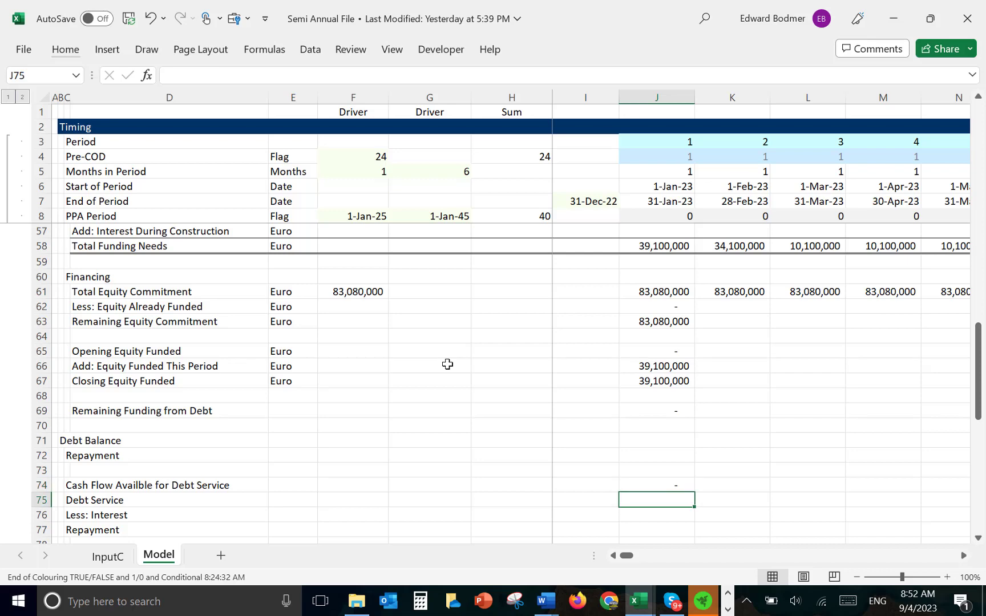
key(Left)
key(Left)
key(Left)
key(Left)
key(Left)
key(Right)
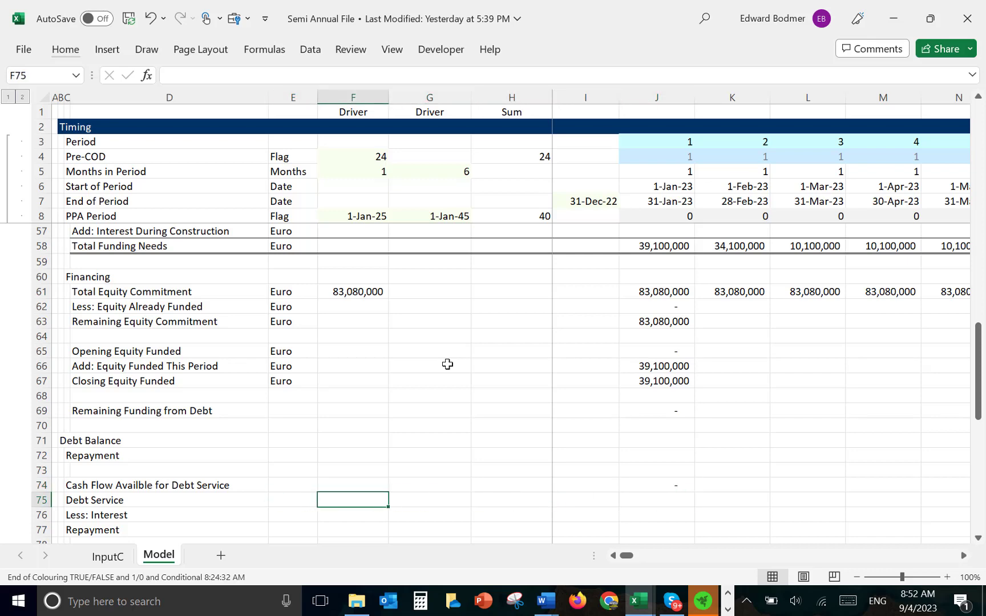
text(=)
key(ctrl+Page_Up)
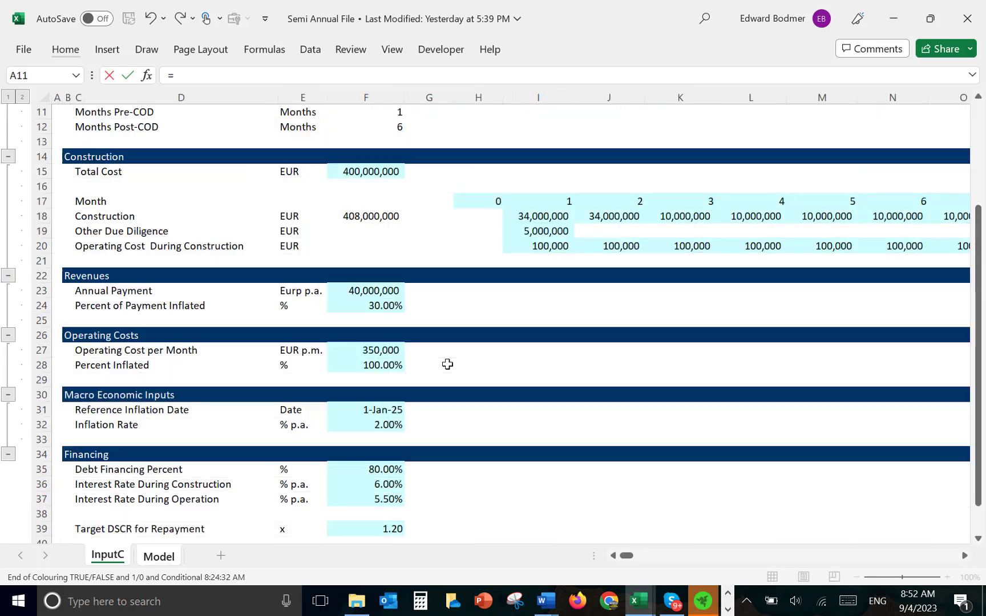
click(373, 523)
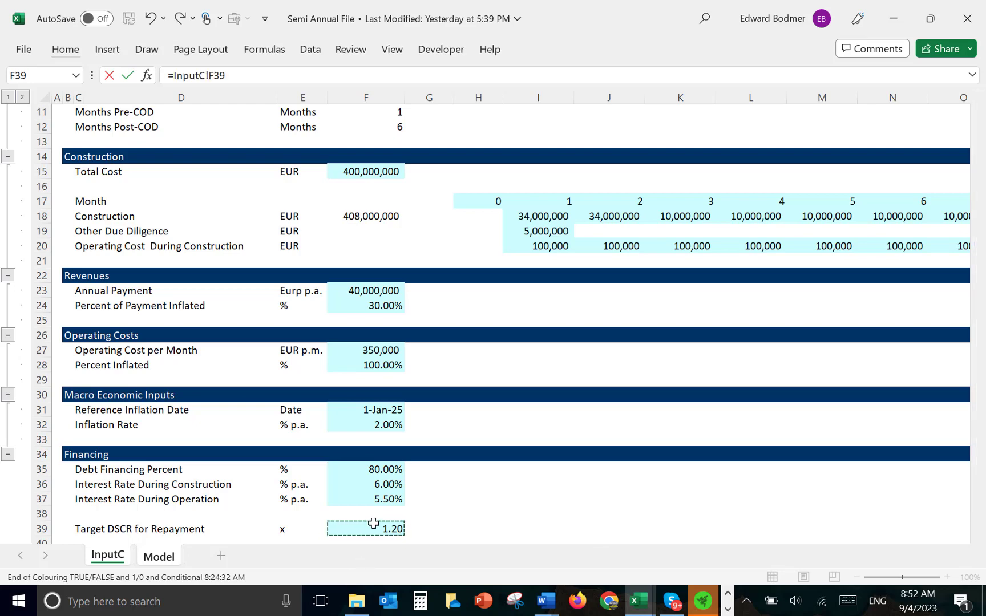
key(ctrl+Return)
Calculate Debt Service in J75 as cash flow available for debt service divided by the target DSCR, =J74/$F$75.
key(Right)
key(Right)
key(Right)
key(Right)
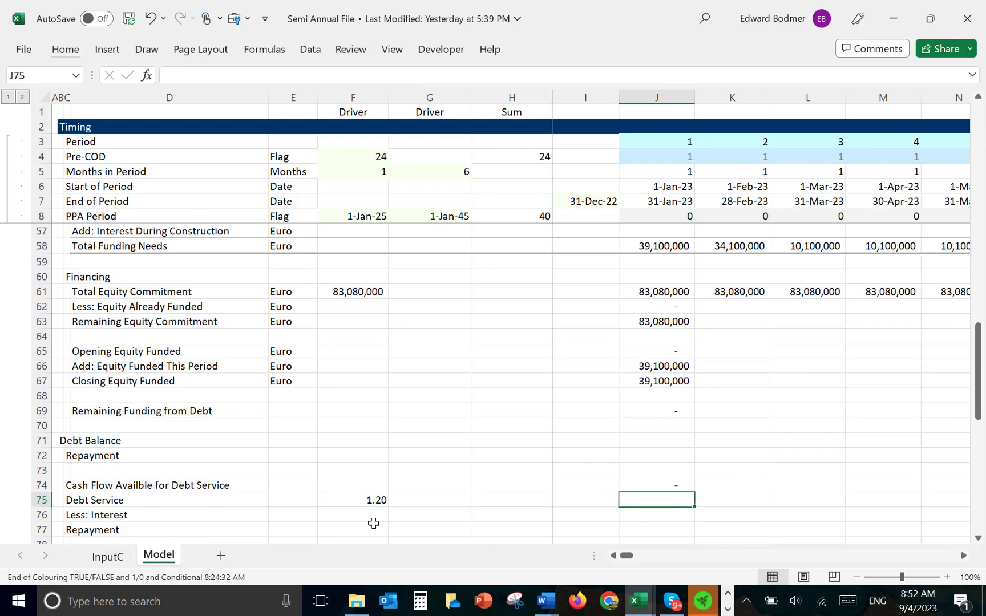
text(=)
key(Up)
text(/)
key(Left)
key(Left)
key(Left)
key(Left)
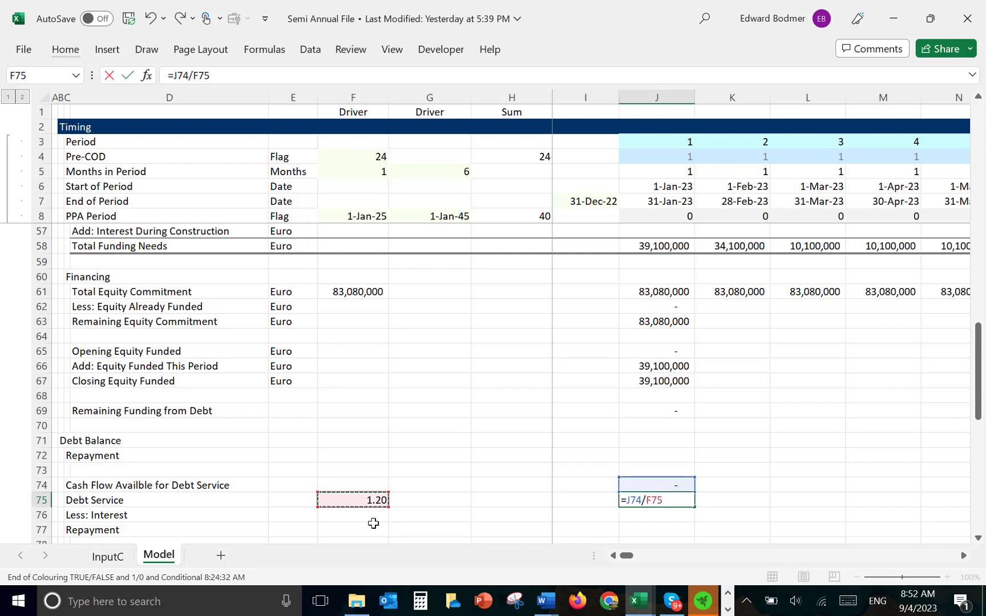
key(F4)
key(ctrl+Return)
key(Down)
key(Up)
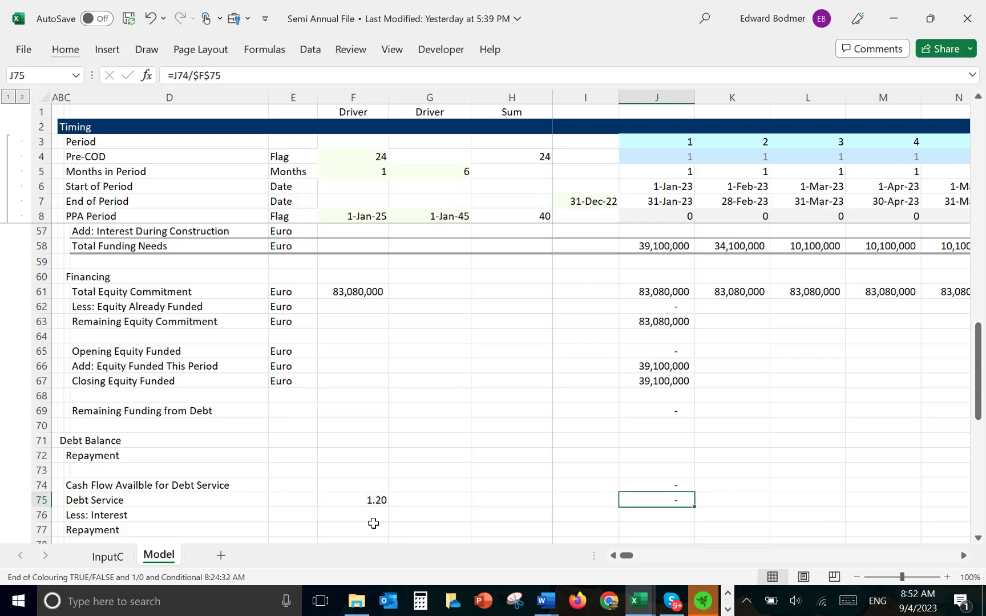
key(Down)
key(Down)
key(Down)
key(Up)
key(Up)
key(Up)
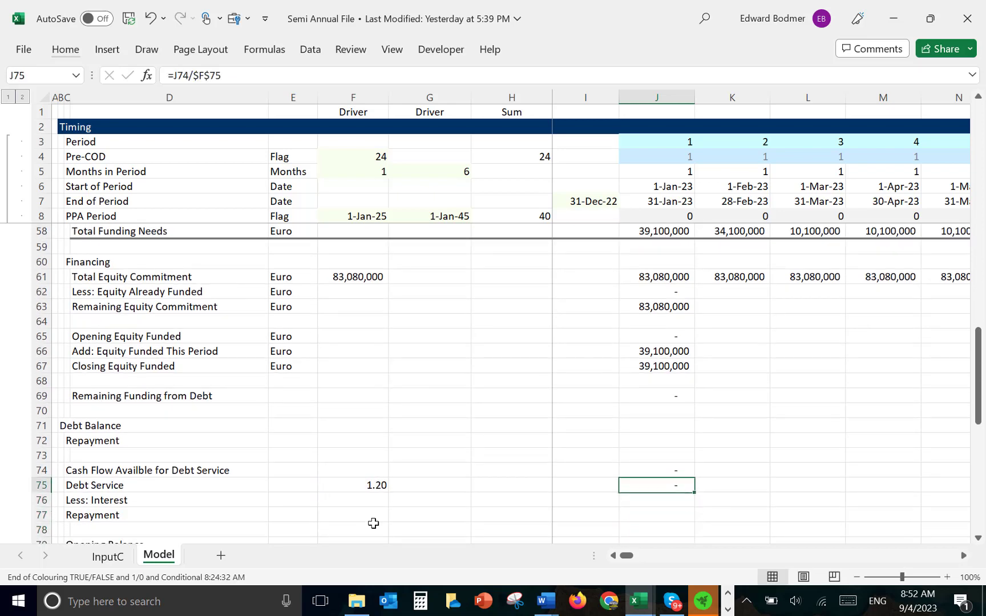
key(Down)
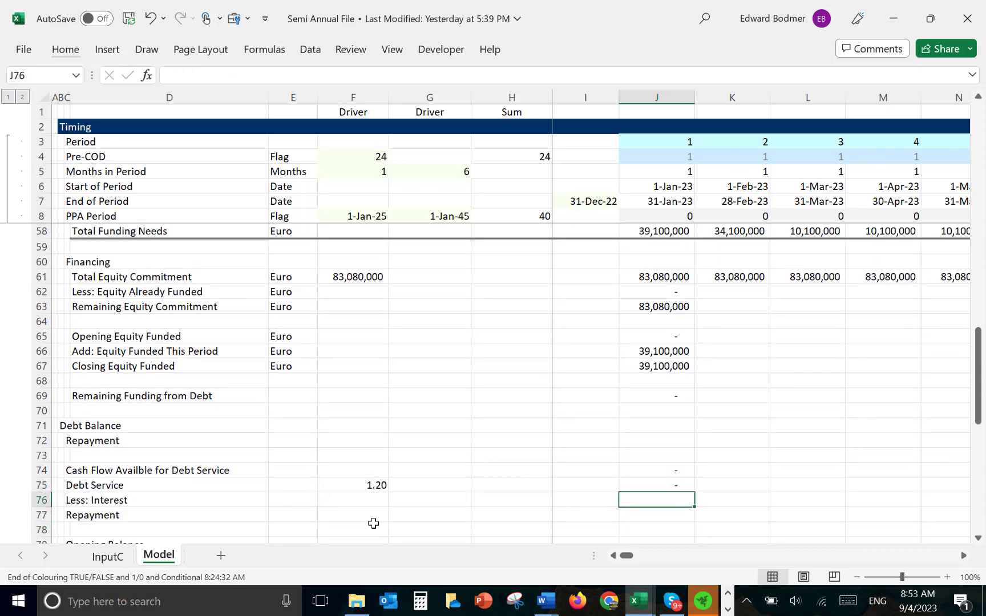
key(Up)
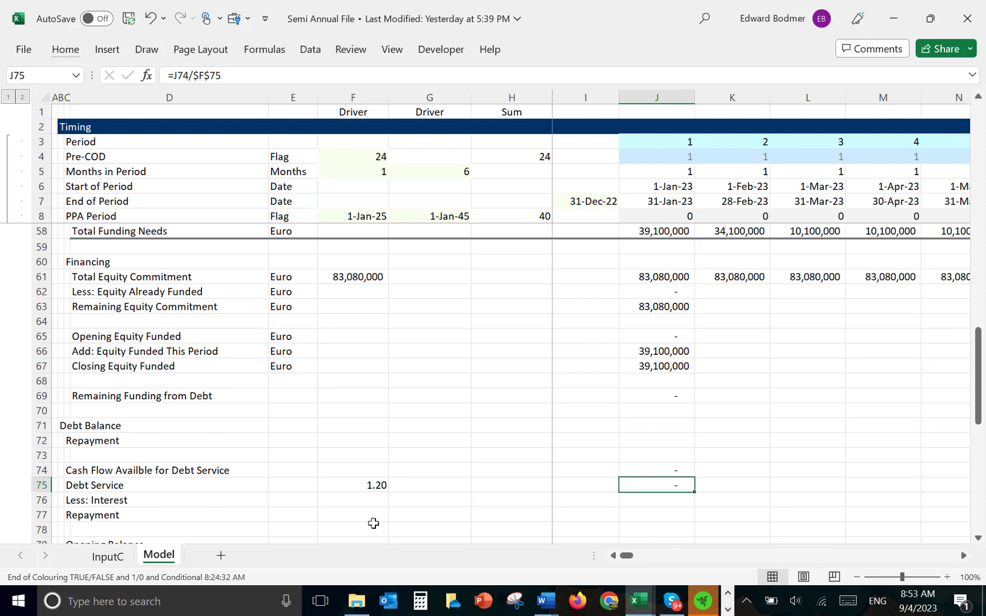
Link Less: Interest in J76 to the first-period Interest During Operation with the formula =J90.
key(Down)
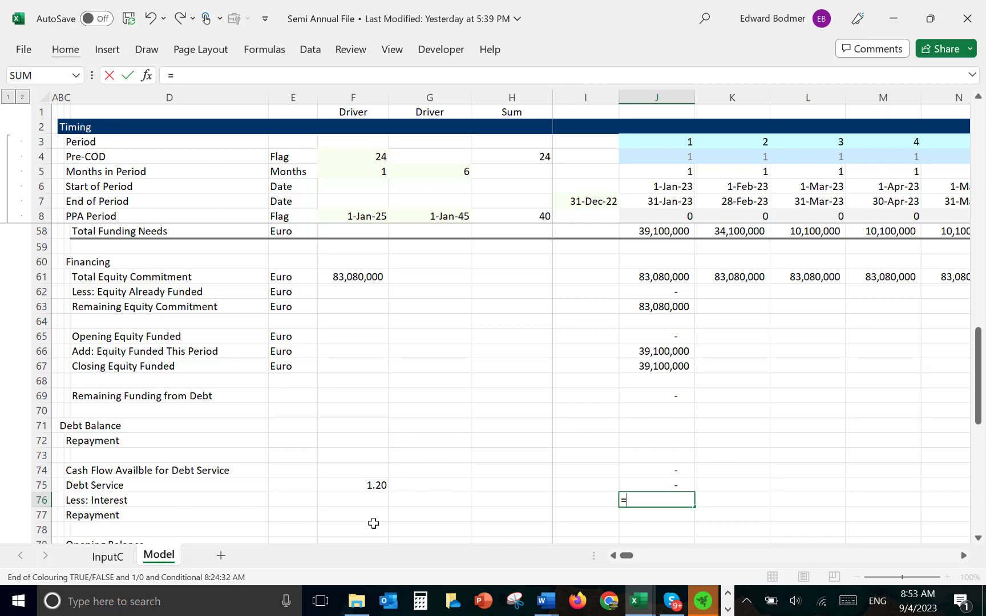
key(Down)
key(Down)
key(Down)
key(Down)
key(Down)
key(Down)
key(Down)
key(Down)
key(Down)
key(Down)
key(Down)
key(Down)
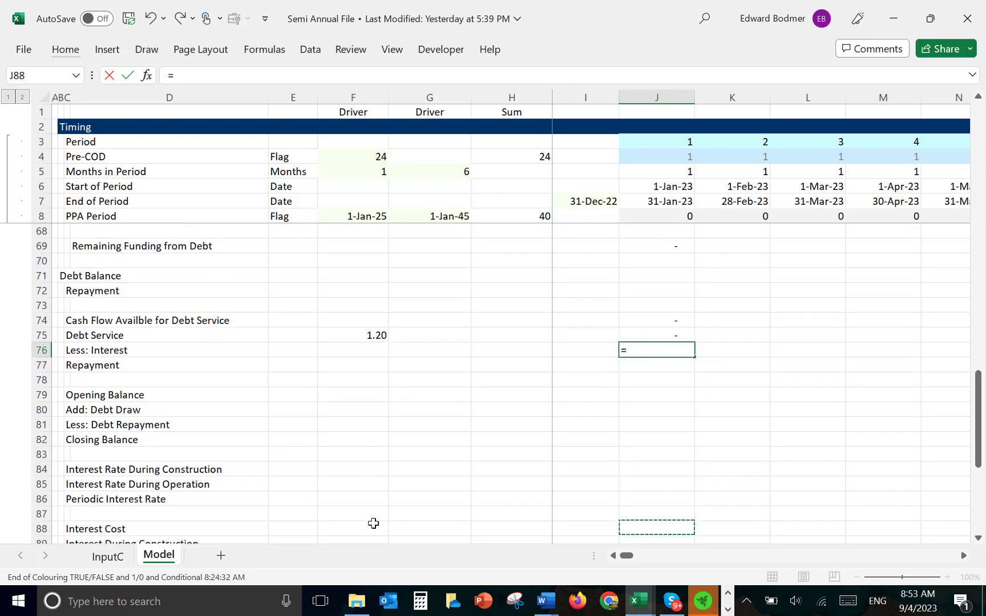
key(Down)
key(Down)
key(Down)
key(Down)
key(Down)
key(Down)
key(Down)
key(Down)
key(Down)
key(Down)
key(Down)
key(Down)
key(Down)
key(Down)
key(Down)
key(Down)
key(Down)
key(Down)
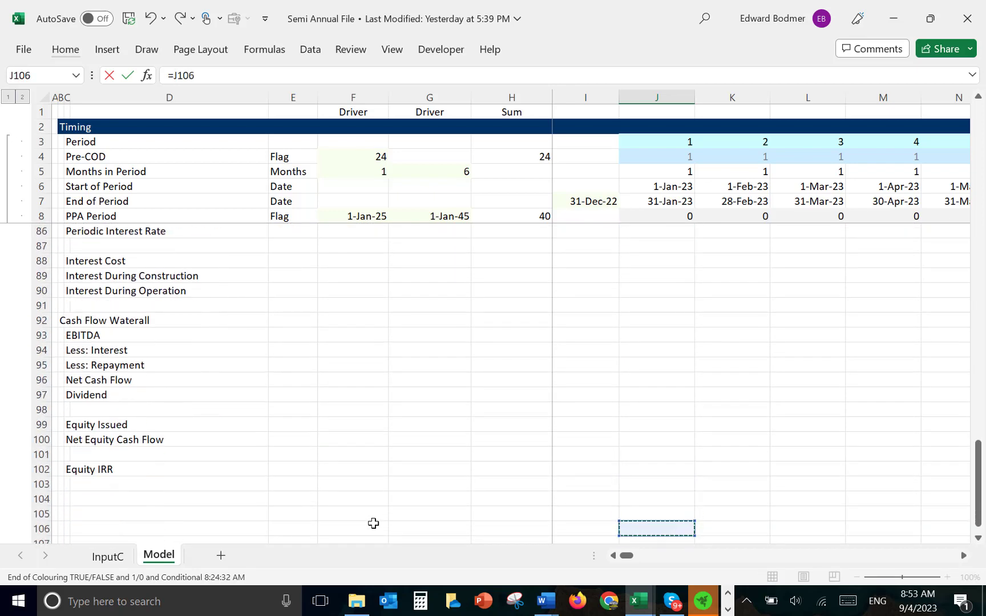
key(Up)
key(Up)
key(Up)
key(Up)
key(Up)
key(Up)
key(Up)
key(Up)
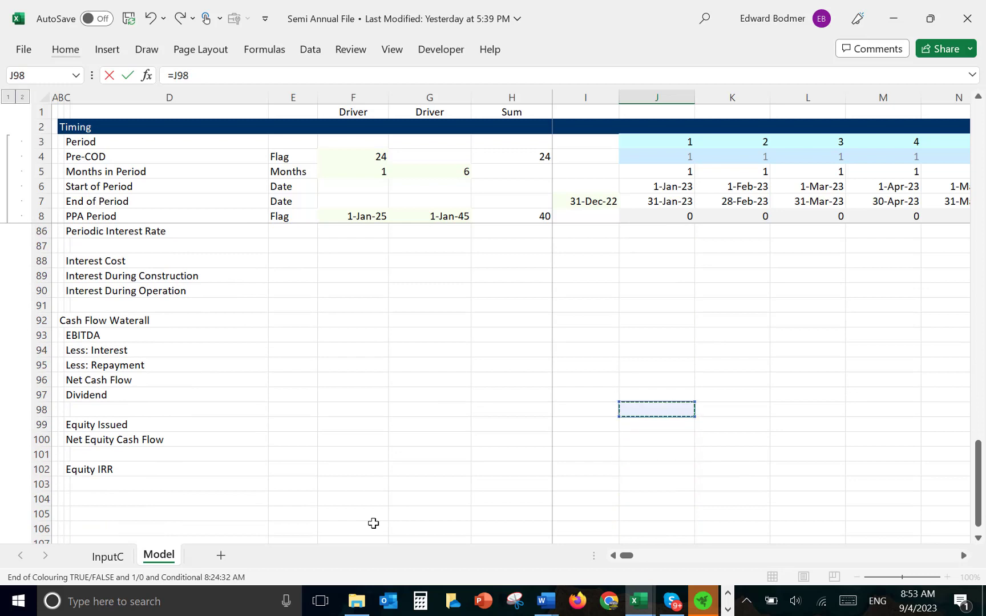
key(Up)
key(Up)
key(Up)
key(Up)
key(Up)
key(Up)
key(Up)
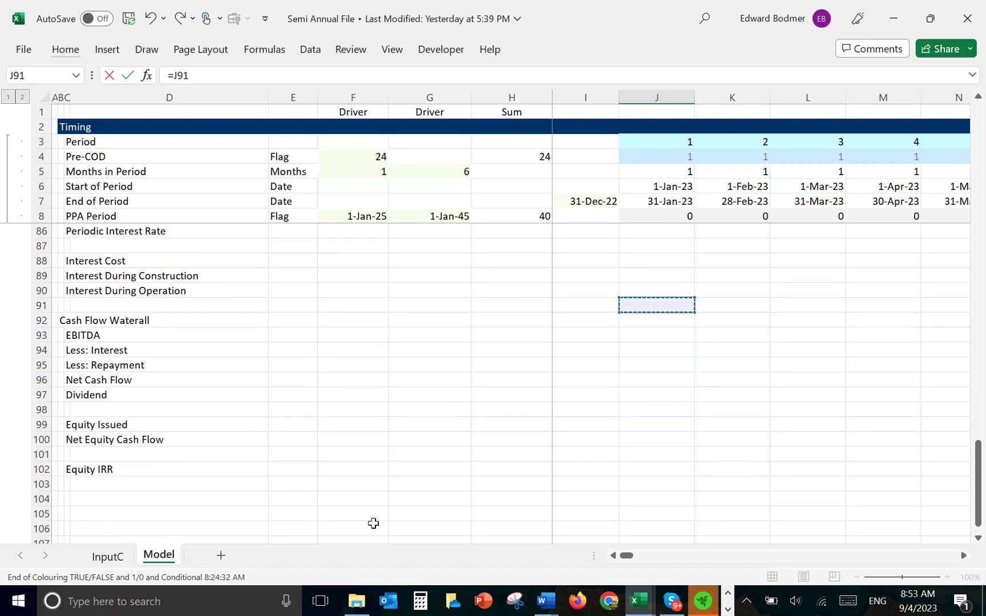
key(Up)
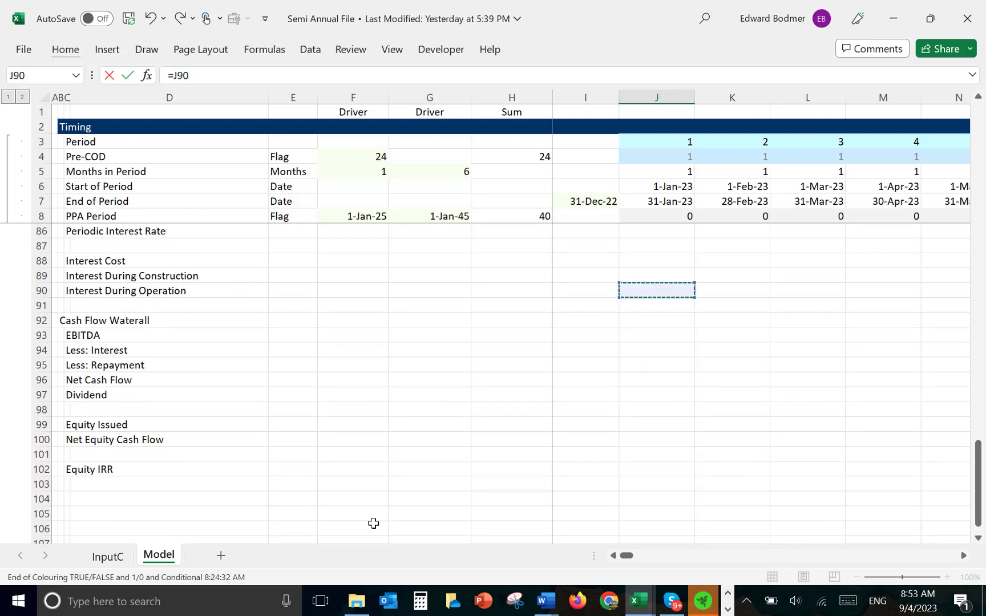
key(Escape)
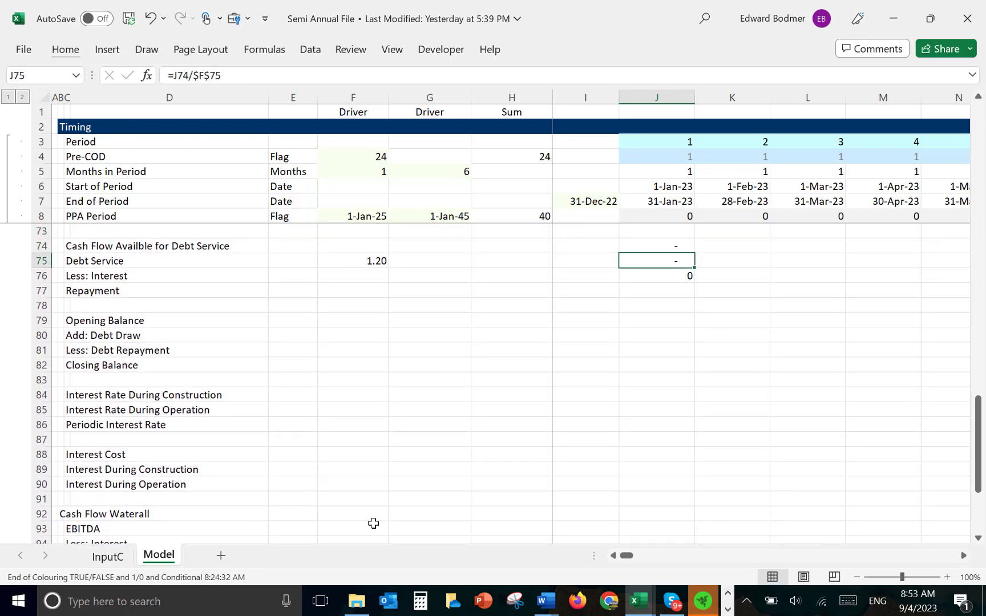
Calculate Repayment in J77 as debt service less interest, =J75-J76.
key(Down)
key(Down)
text(=)
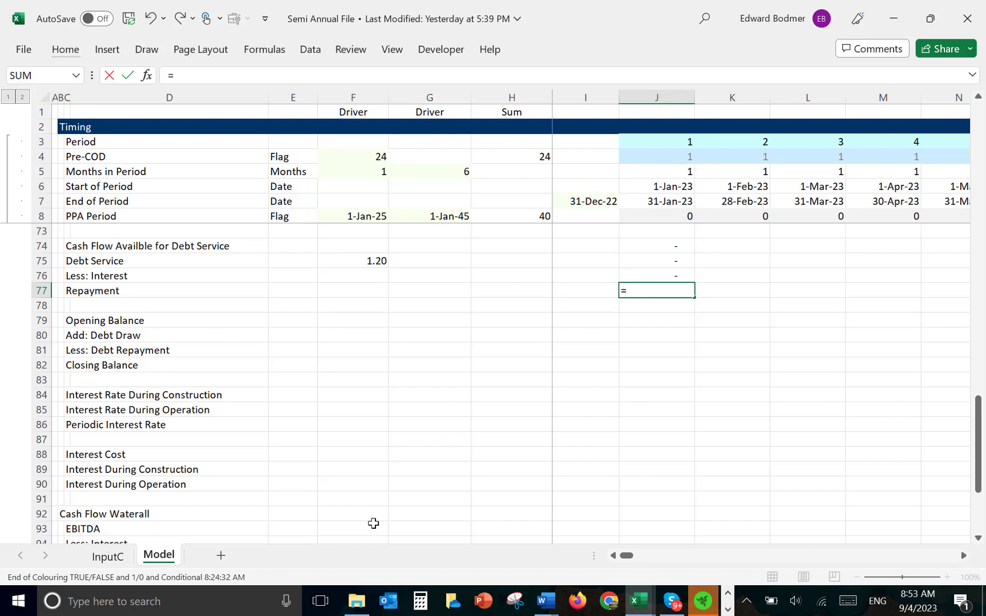
key(Up)
key(Up)
key(Up)
key(Down)
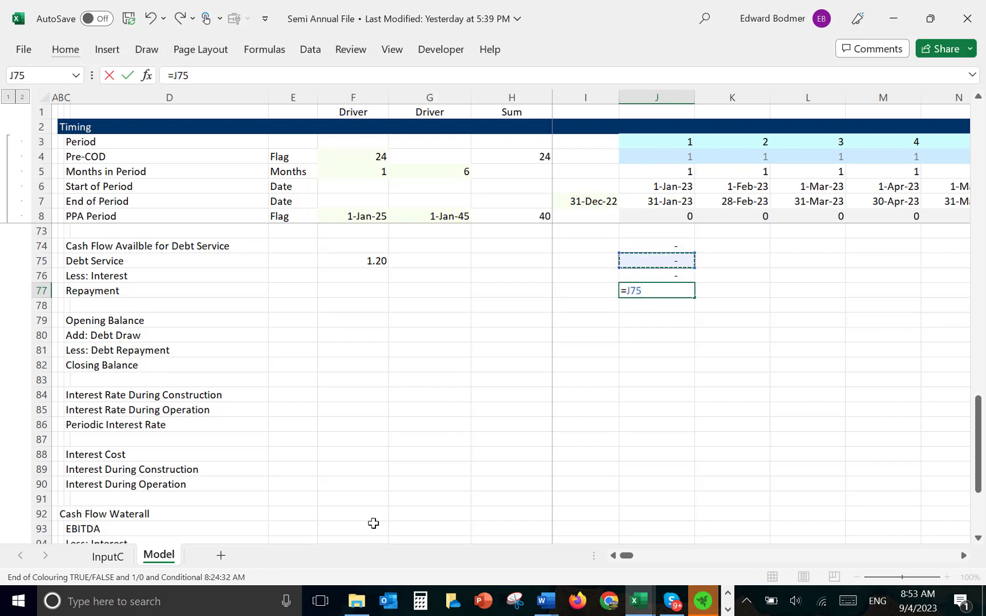
text(-)
key(Up)
key(Return)
Link the debt Opening Balance in J79 to the prior period's Closing Balance with the formula =I82.
key(Down)
key(Down)
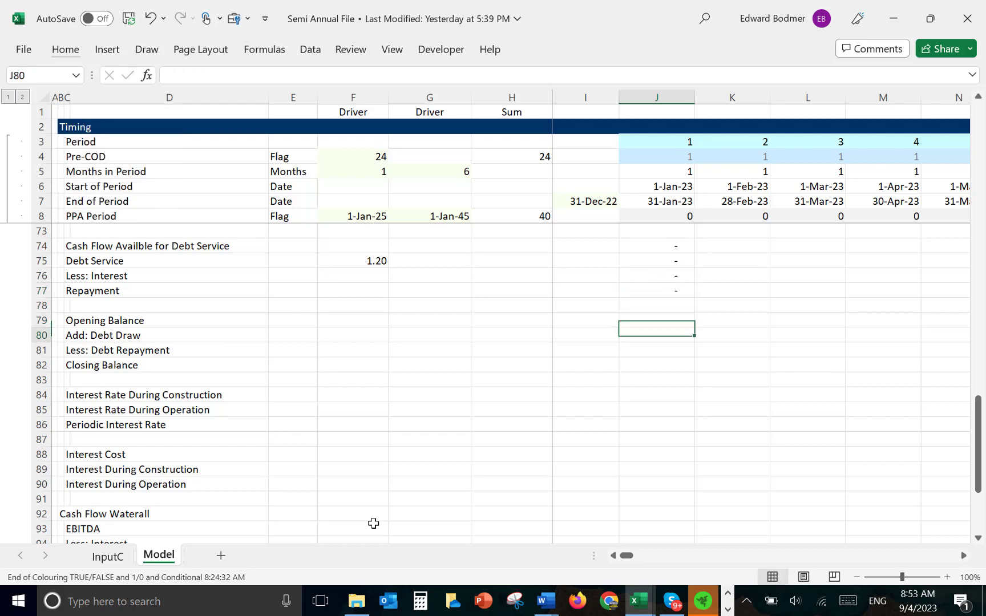
key(Up)
text(=)
key(Down)
key(Down)
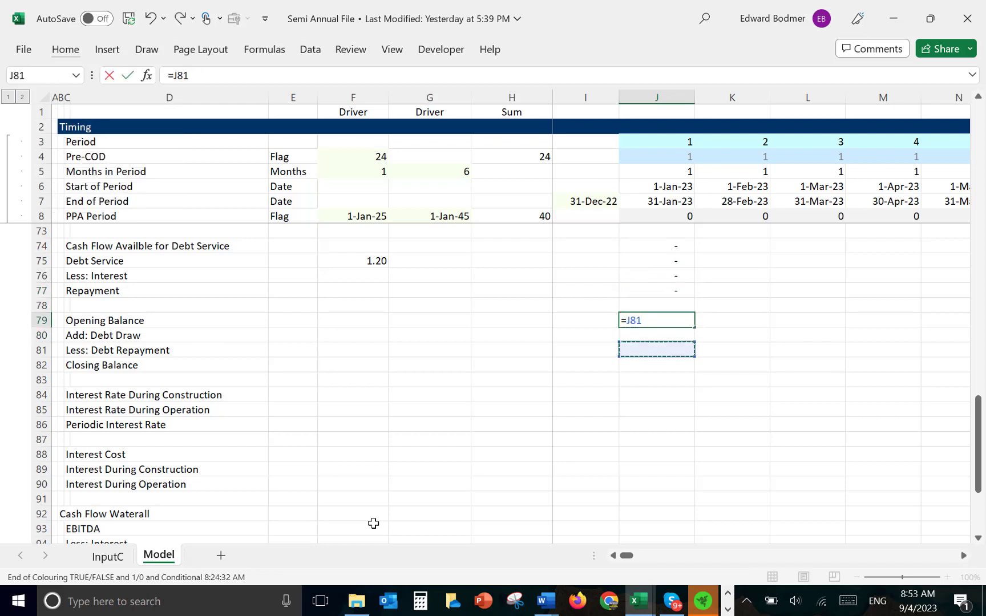
key(Down)
key(Left)
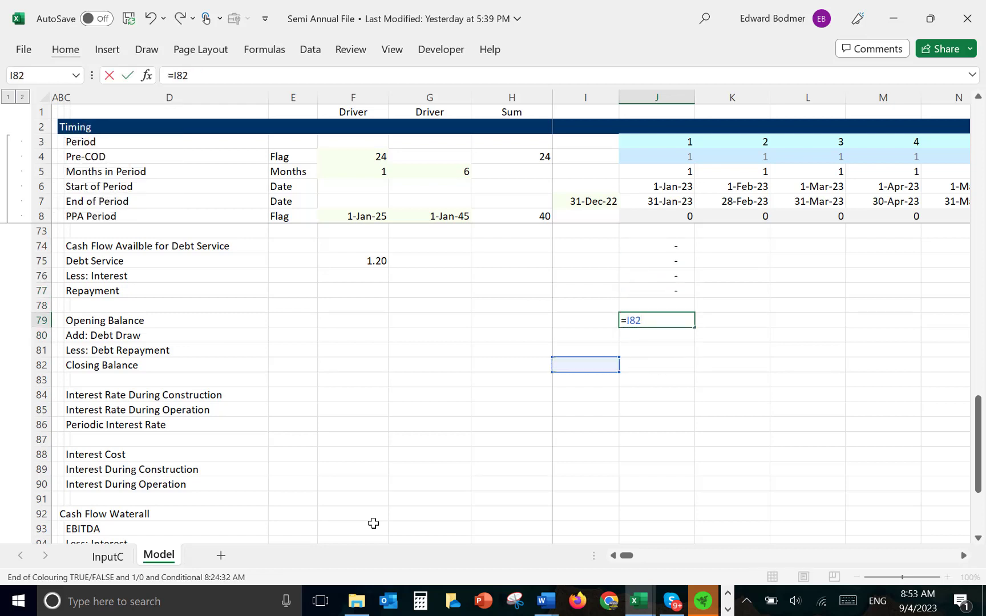
key(ctrl+Return)
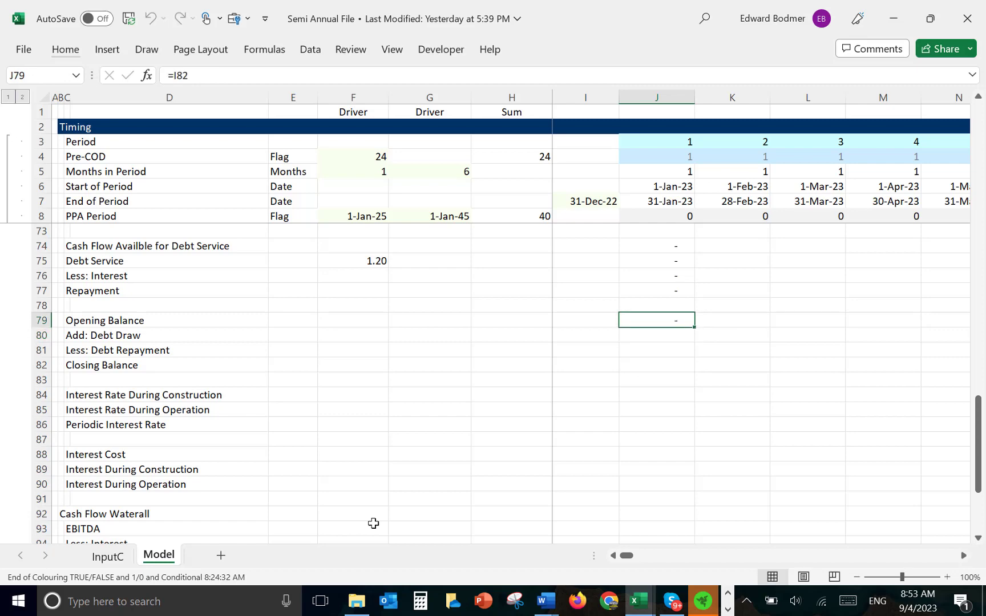
Link Add: Debt Draw in J80 to the first-period Remaining Funding from Debt in J69.
key(Down)
text(=)
key(Up)
key(Up)
key(Up)
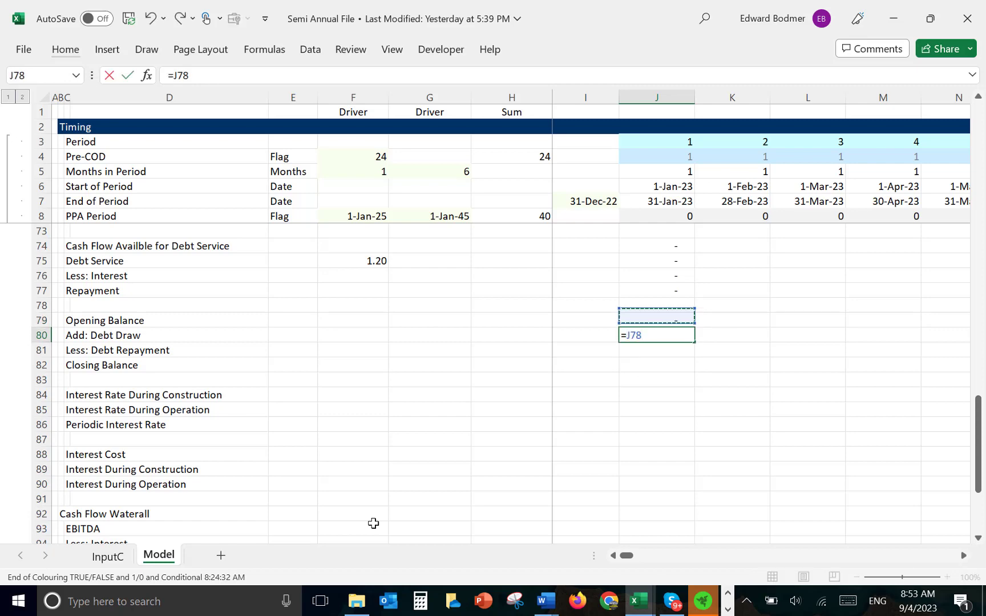
key(Up)
key(Up)
key(Up)
key(Up)
key(Up)
key(Up)
key(Up)
key(Up)
key(Up)
key(Up)
key(Up)
key(Up)
key(Up)
key(Up)
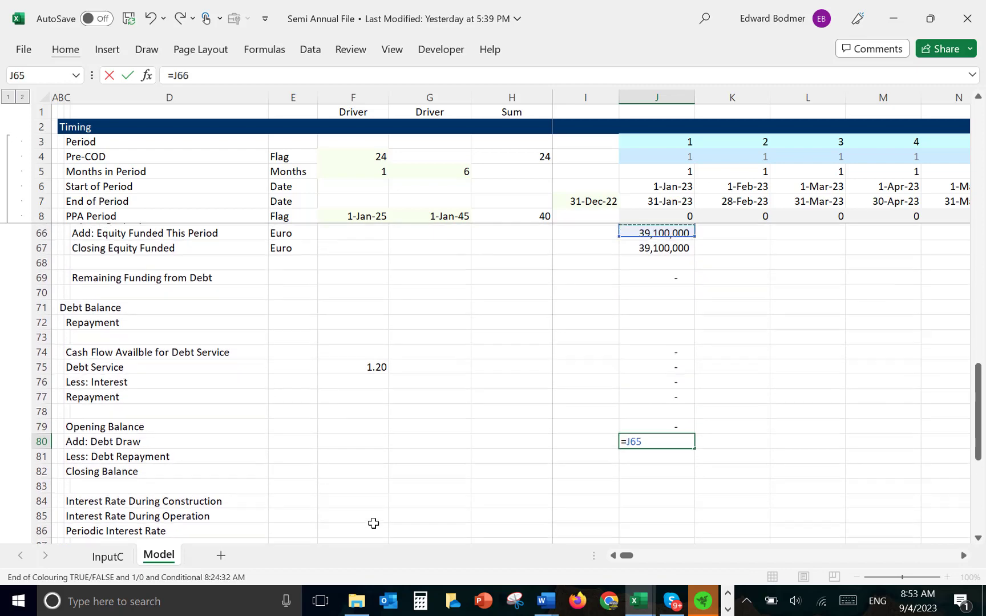
key(Up)
key(Down)
key(Down)
key(Down)
key(Down)
key(Down)
key(Down)
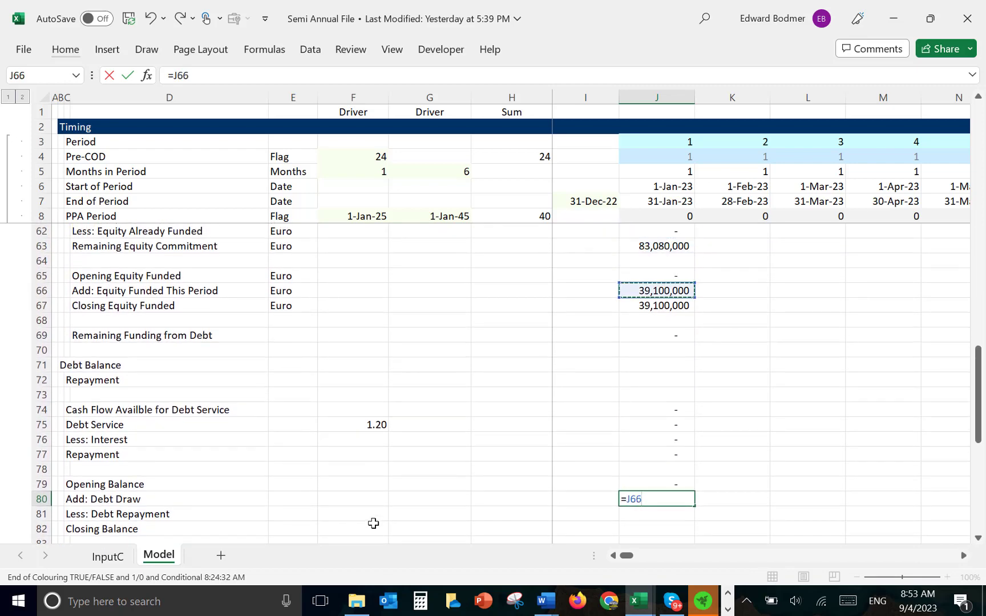
key(Down)
key(Return)
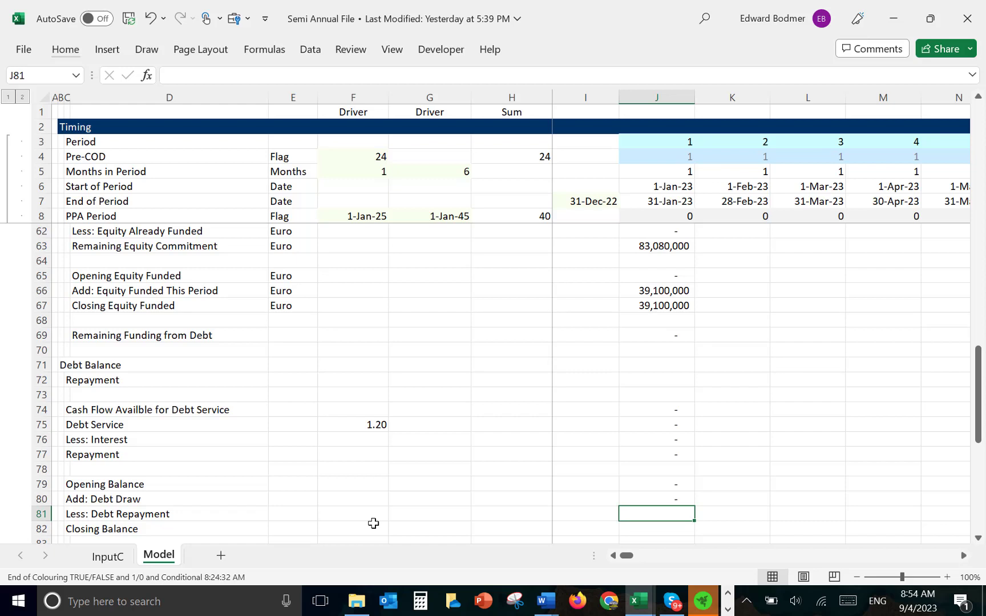
Link Less: Debt Repayment in J81 to the calculated Repayment with the formula =J77.
text(=)
key(Up)
key(Up)
key(Up)
key(Up)
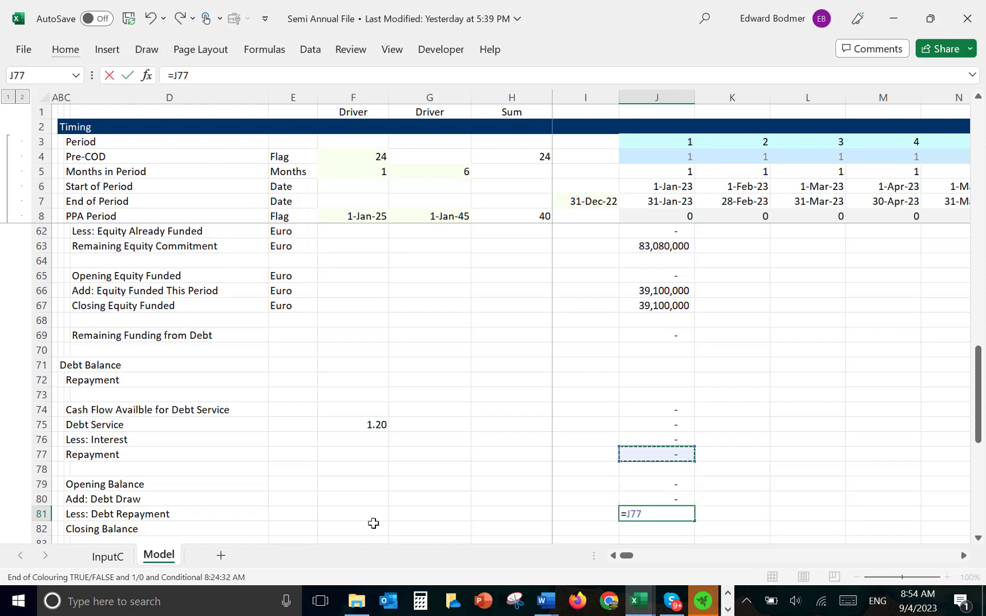
key(Return)
Calculate the debt Closing Balance in J82 as opening balance plus debt draw less debt repayment, =J79+J80-J81.
text(=)
key(Up)
key(Up)
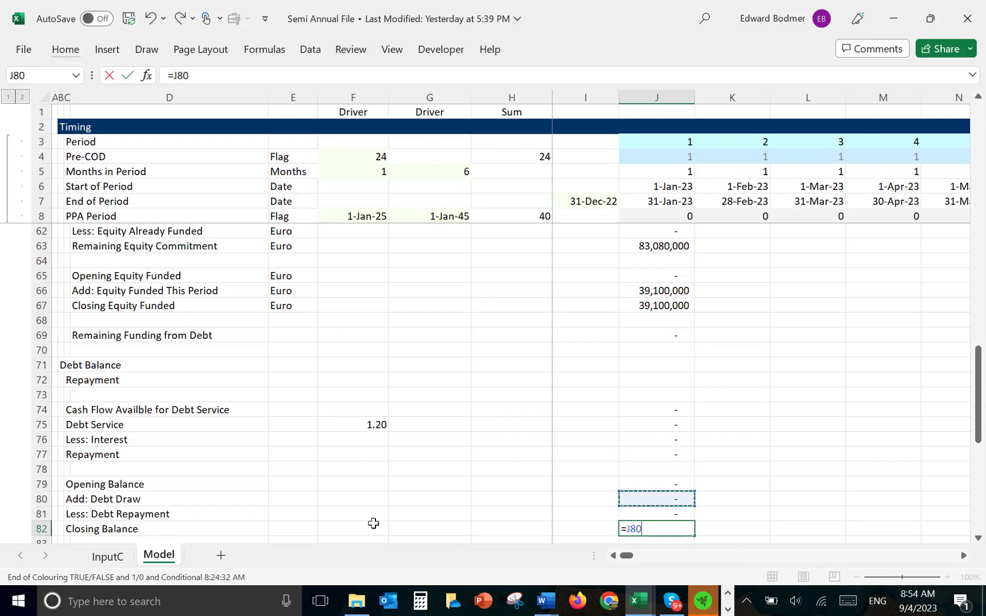
key(Up)
text(+)
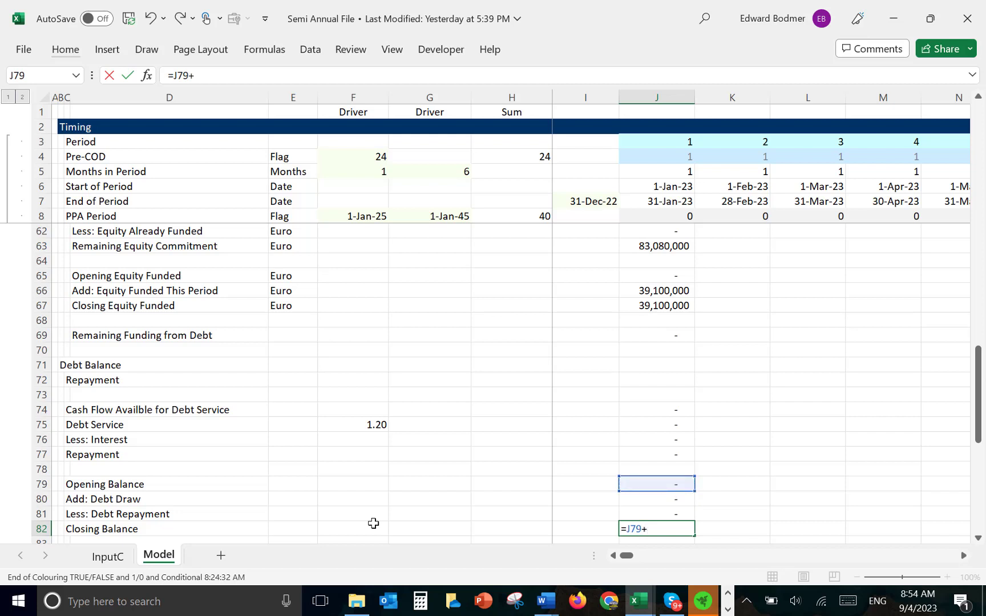
key(Up)
key(Up)
text(-)
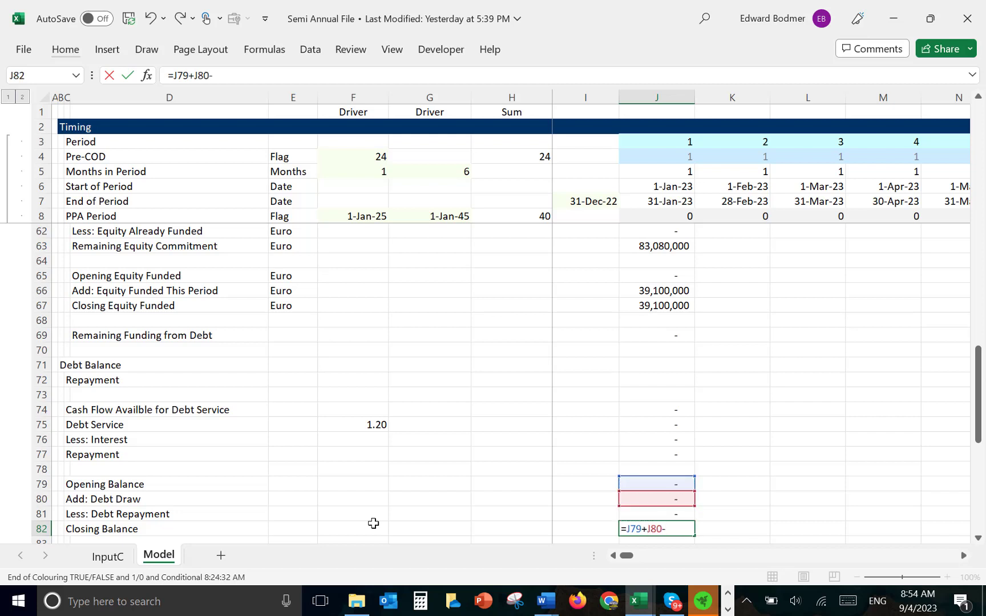
key(Up)
key(Return)
Cap Less: Debt Repayment in J81 at the opening debt balance with the formula =MIN(J77,J79).
key(Up)
key(Up)
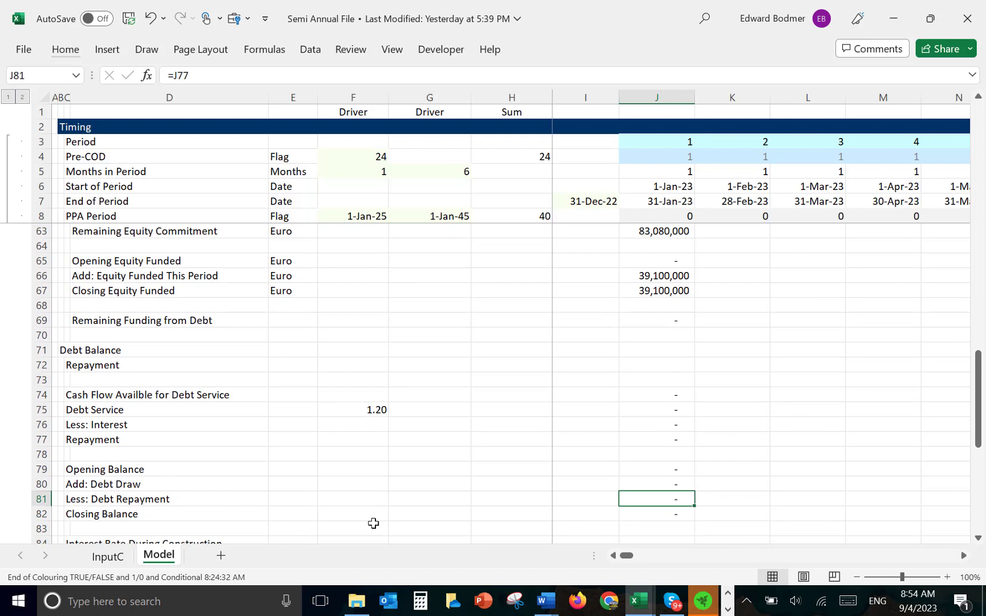
key(F2)
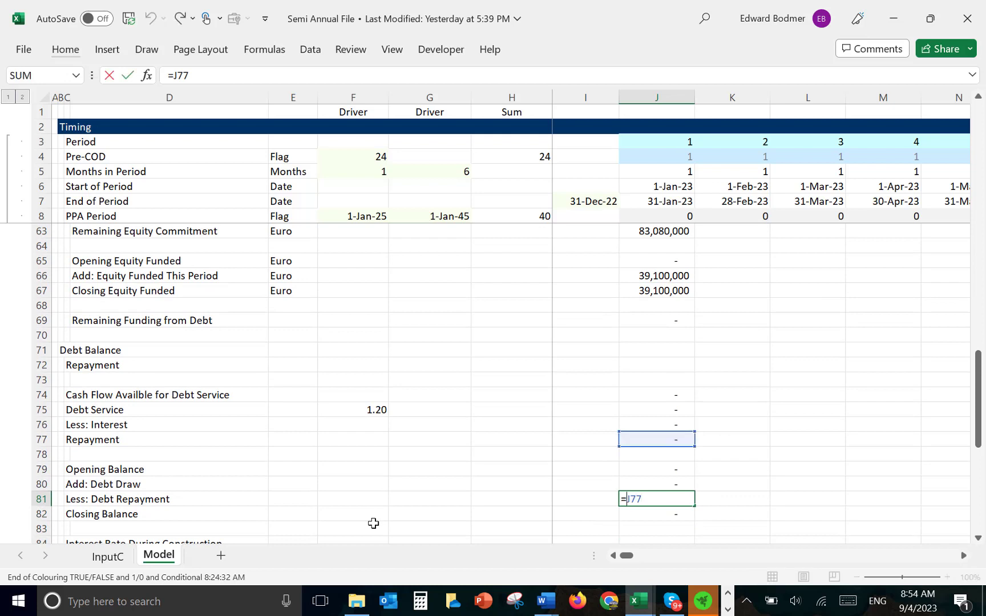
key(Left)
key(Left)
key(Left)
text(min(J77)
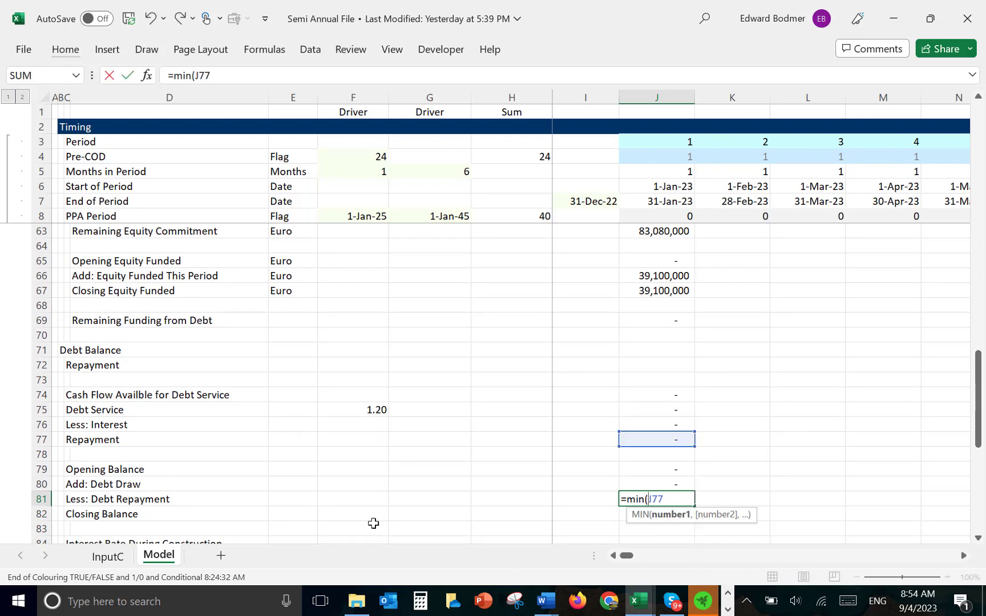
text(,)
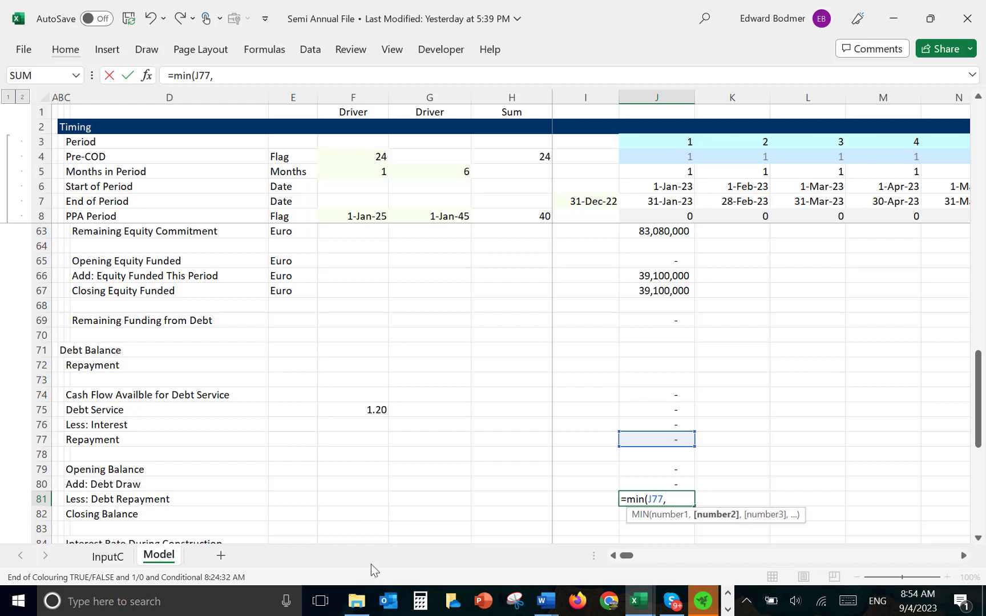
click(649, 473)
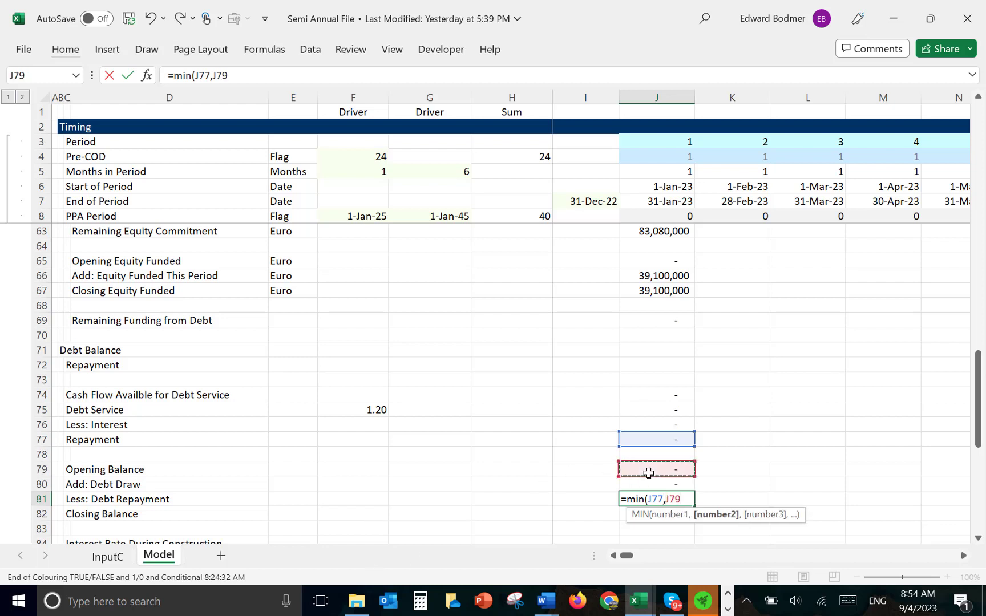
text())
key(Return)
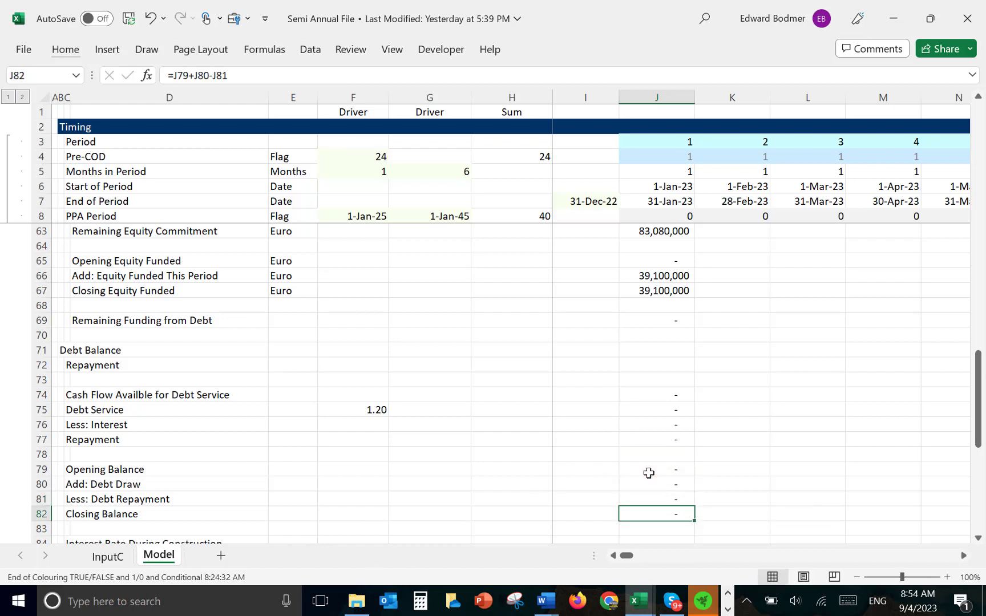
key(Up)
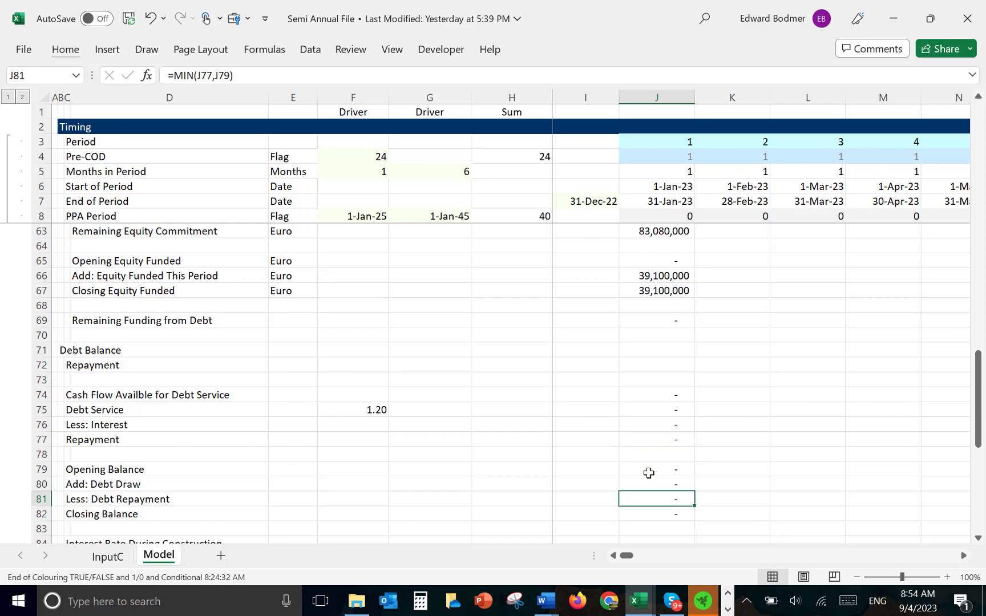
Link the Interest Rate During Construction driver in F84 to the matching Financing input with =InputC!F36.
key(Down)
key(Down)
key(Down)
key(Down)
key(Down)
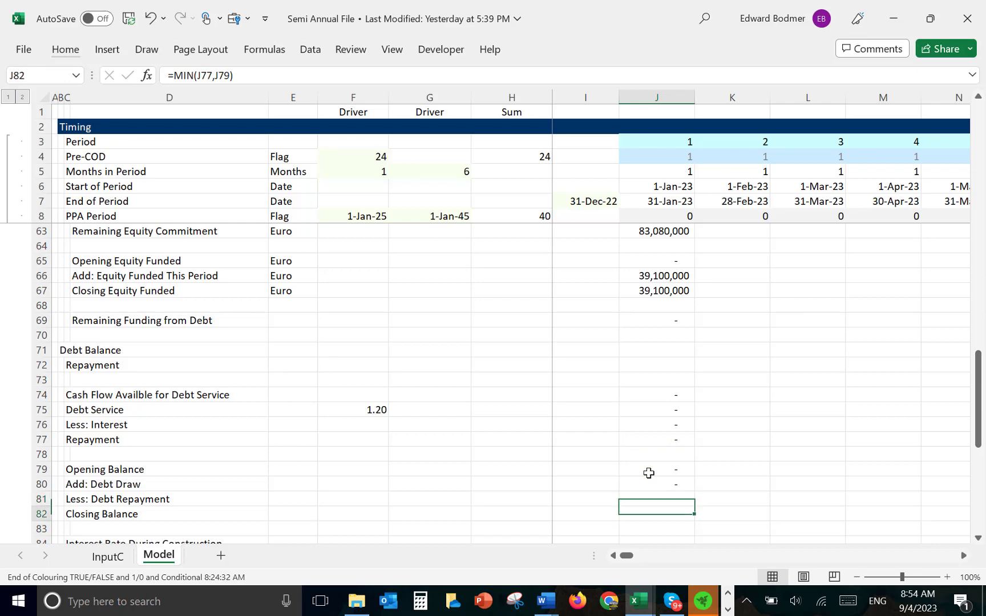
key(Up)
key(Up)
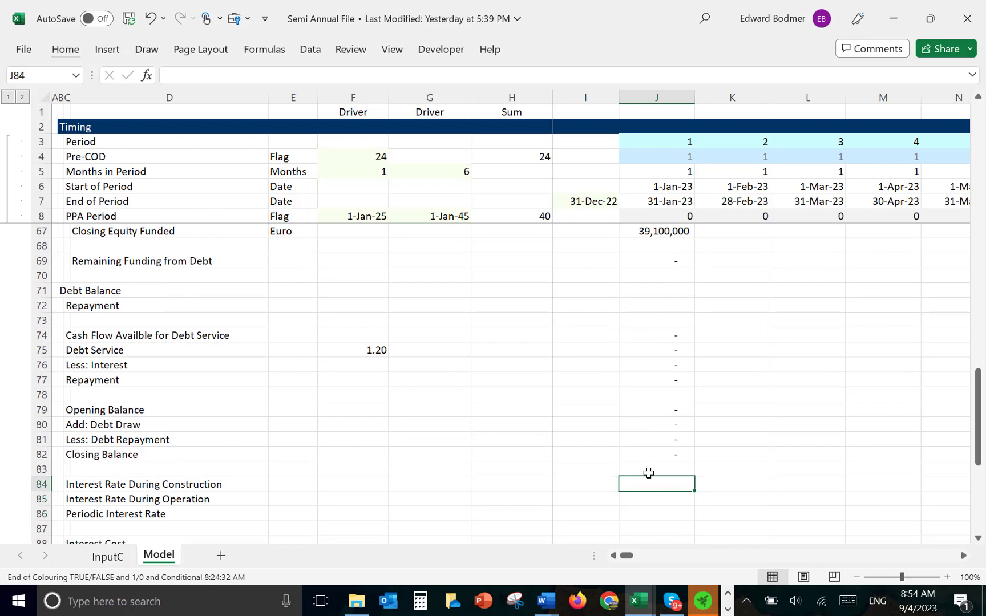
key(Left)
key(Left)
key(Left)
key(Left)
text(=)
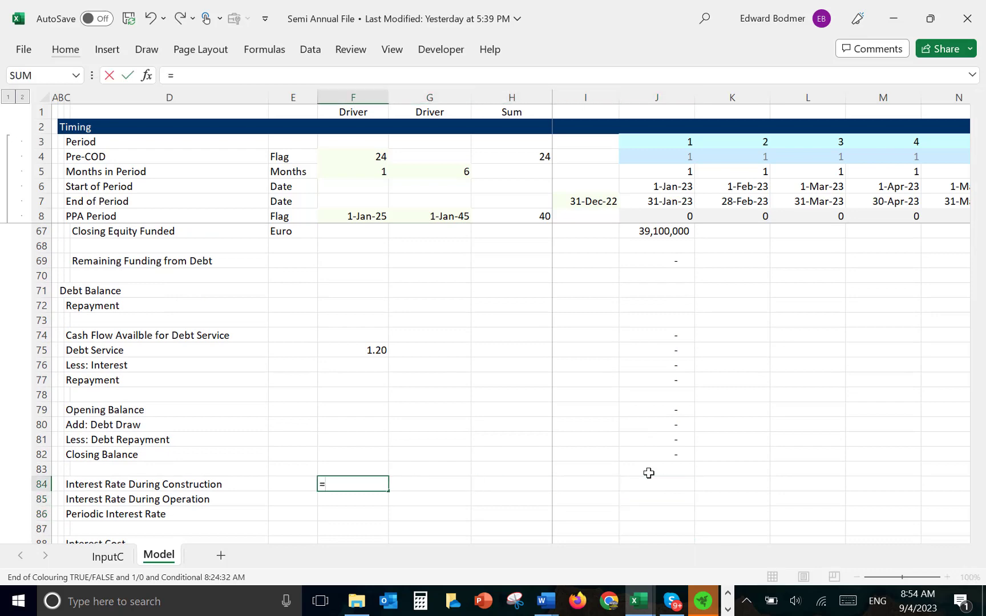
key(ctrl+Page_Up)
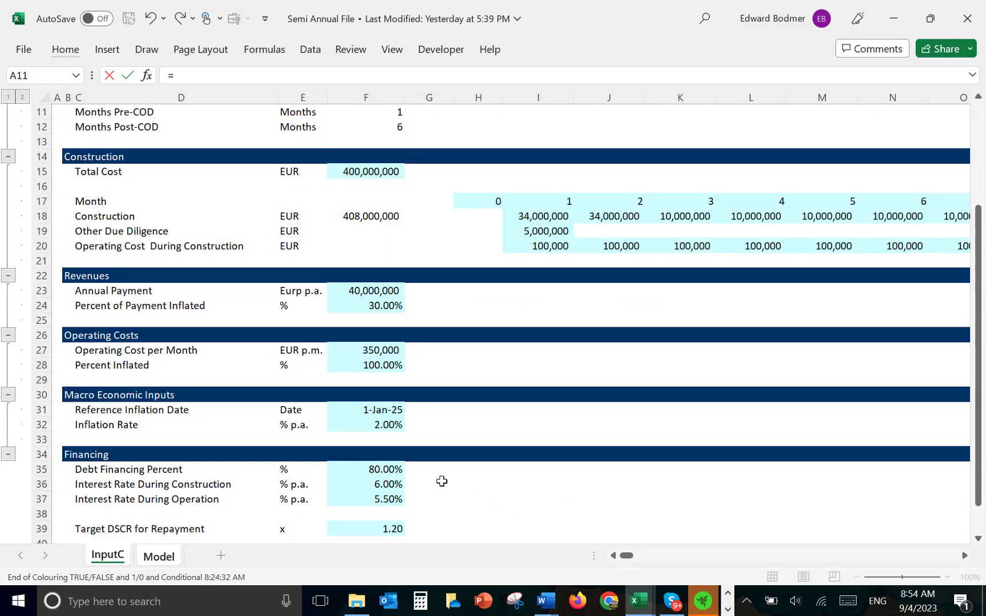
click(374, 489)
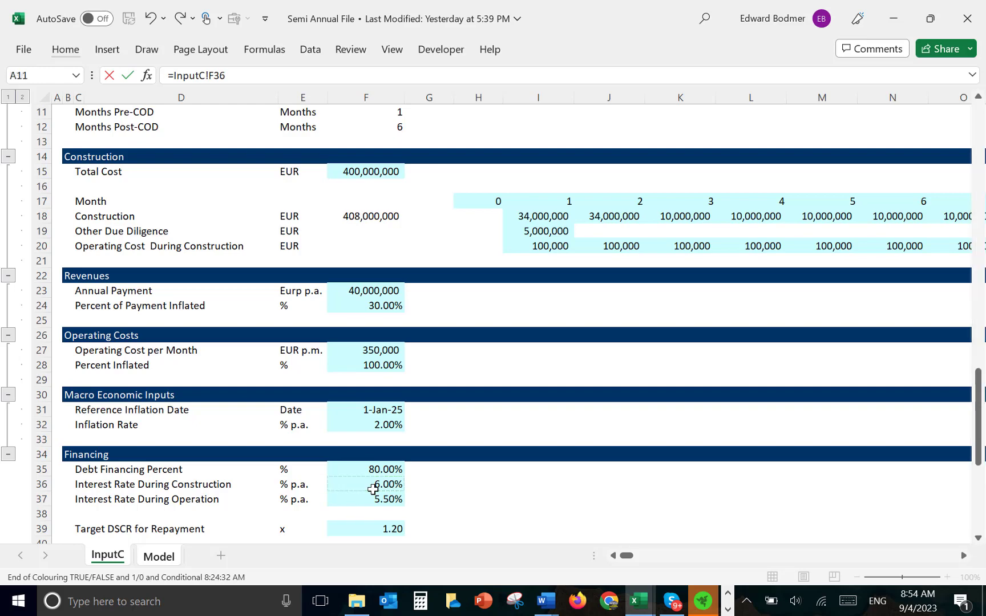
key(Return)
Calculate the monthly construction interest rate in G84 as =F84/Months and format it as a percentage.
key(Up)
key(Right)
text(=)
click(373, 488)
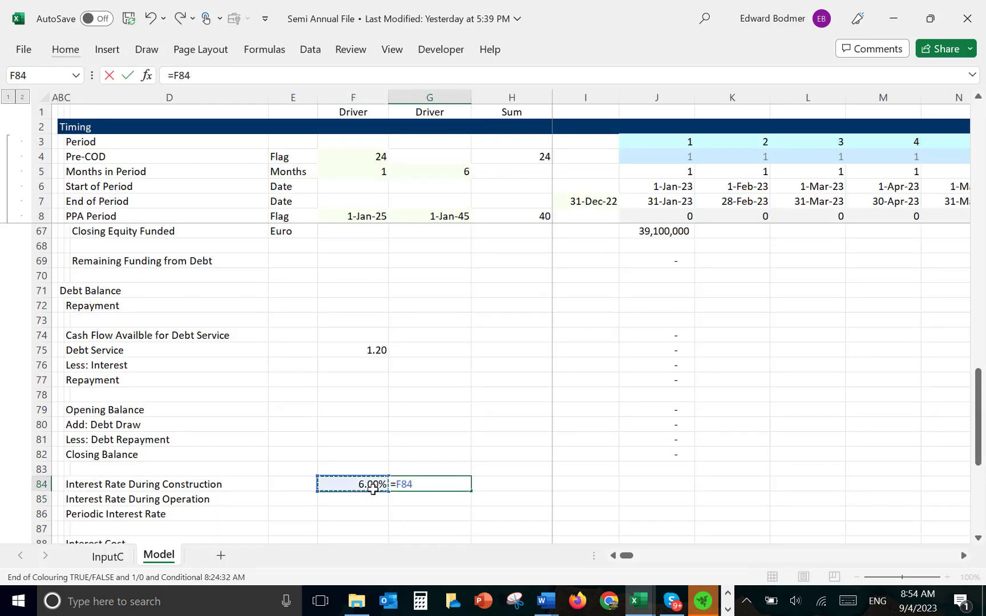
text(/12)
text(m)
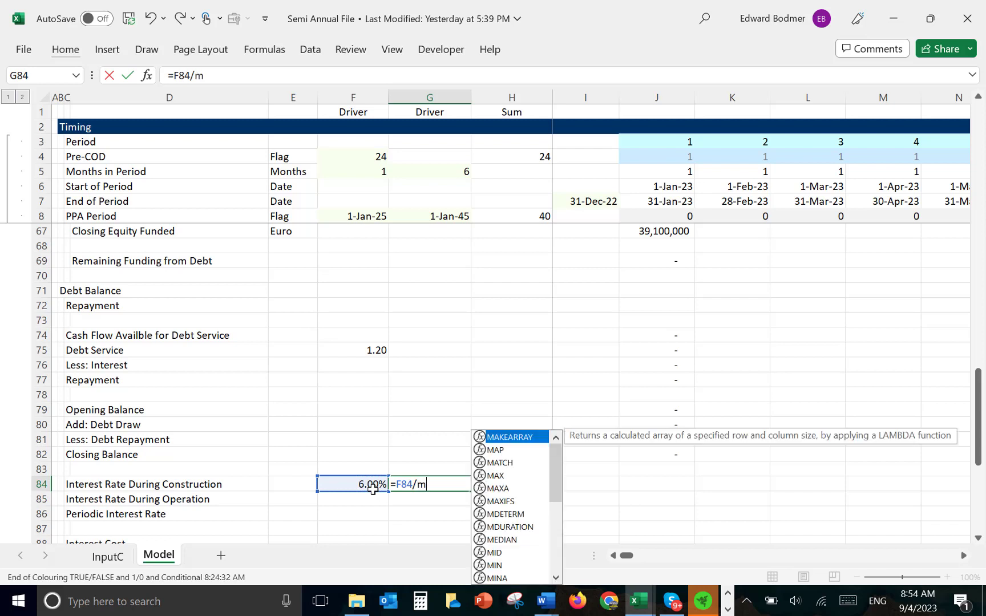
text(on)
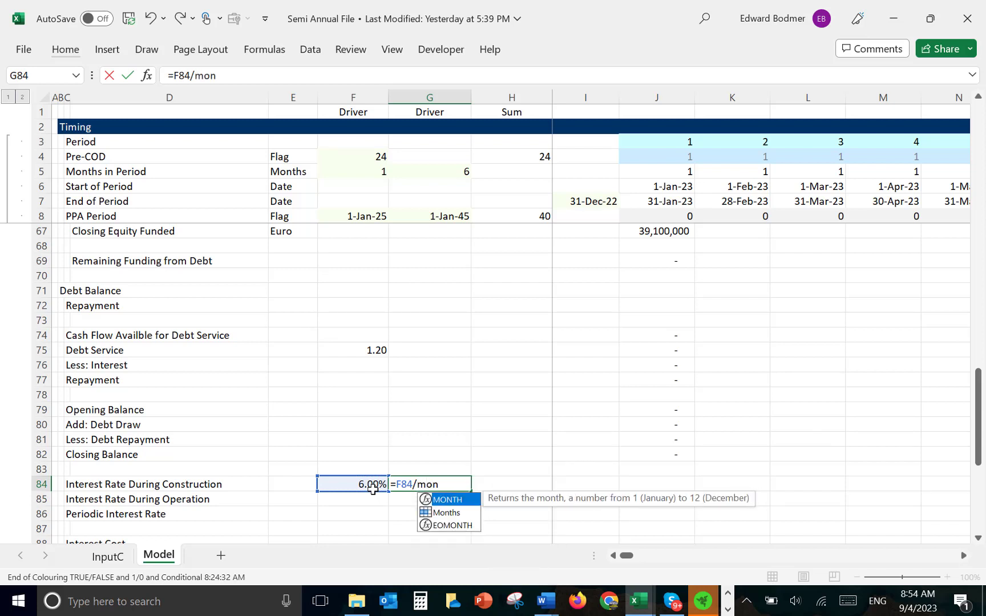
key(Down)
key(Tab)
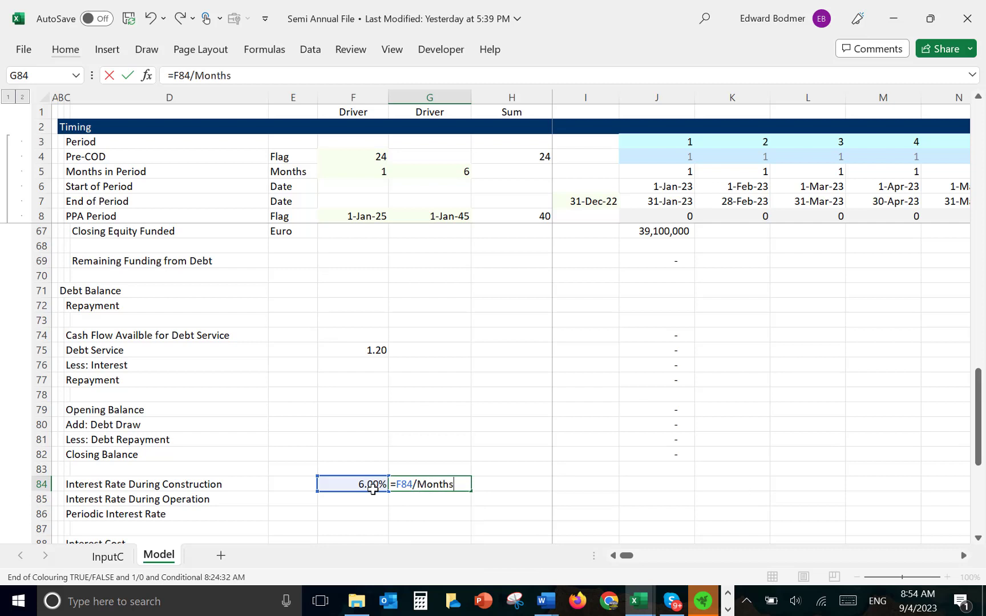
key(Return)
key(Up)
key(ctrl+shift+5)
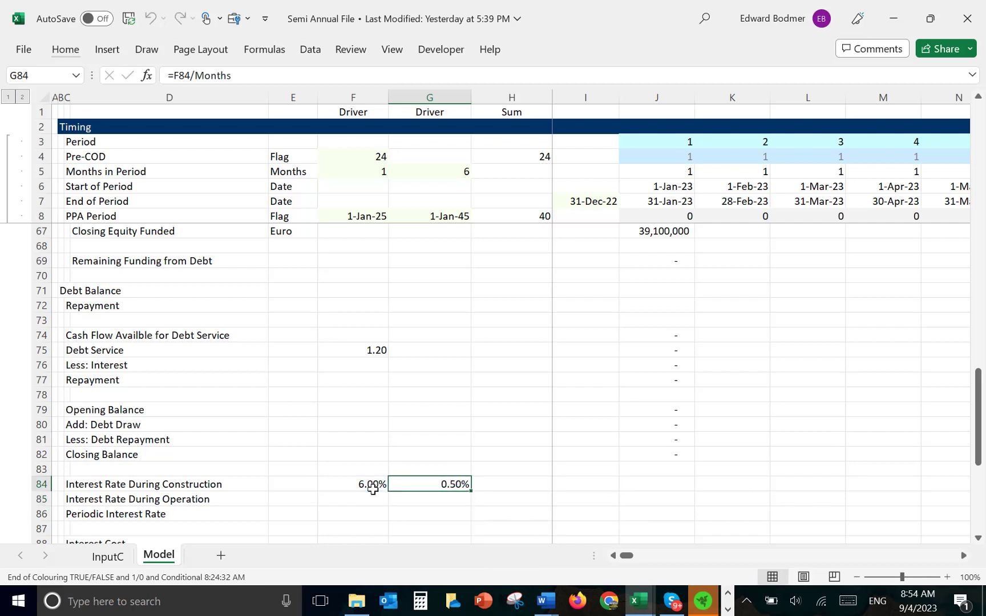
Link the first-period Interest Rate During Construction in J84 to the monthly rate with the absolute reference =$G$84.
key(Right)
key(Right)
key(Right)
text(=)
key(Left)
key(Left)
key(Left)
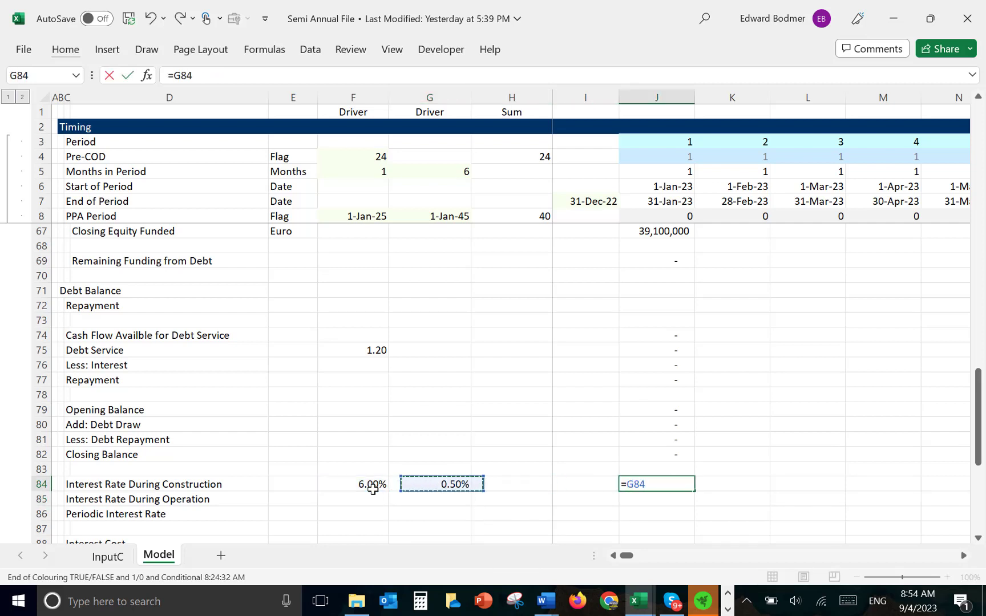
key(F4)
key(Return)
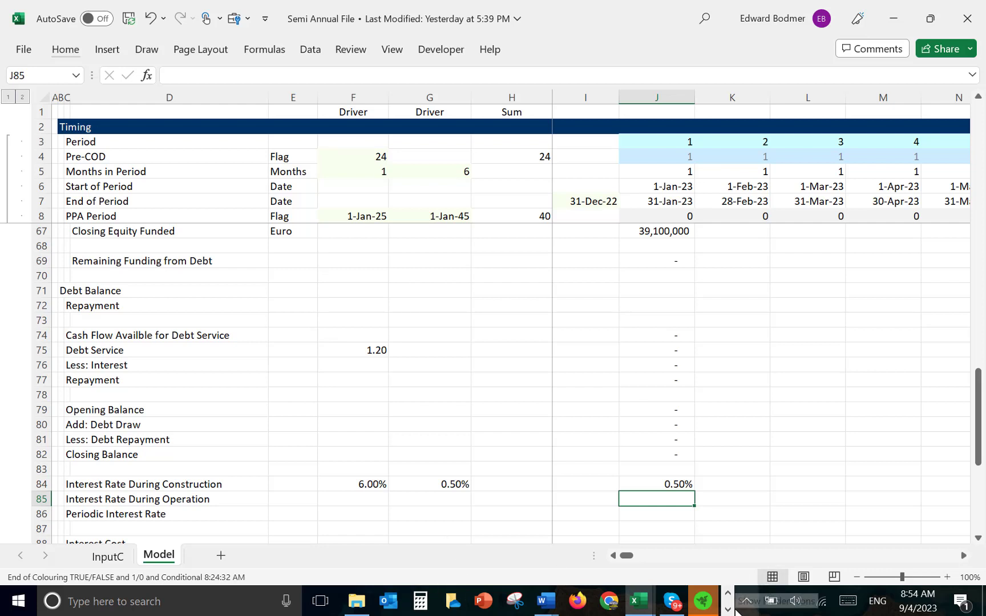
click(742, 604)
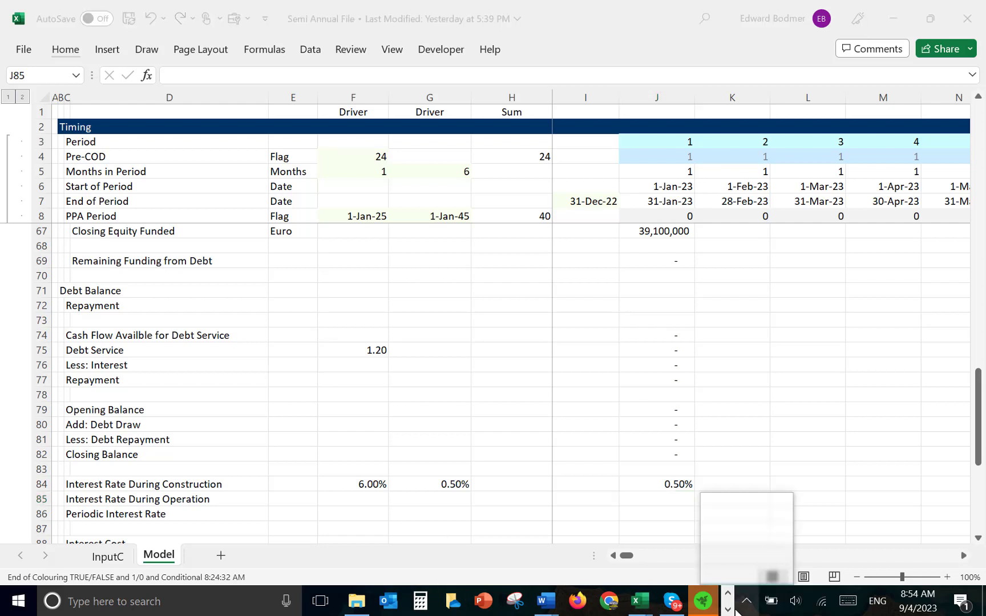
click(728, 594)
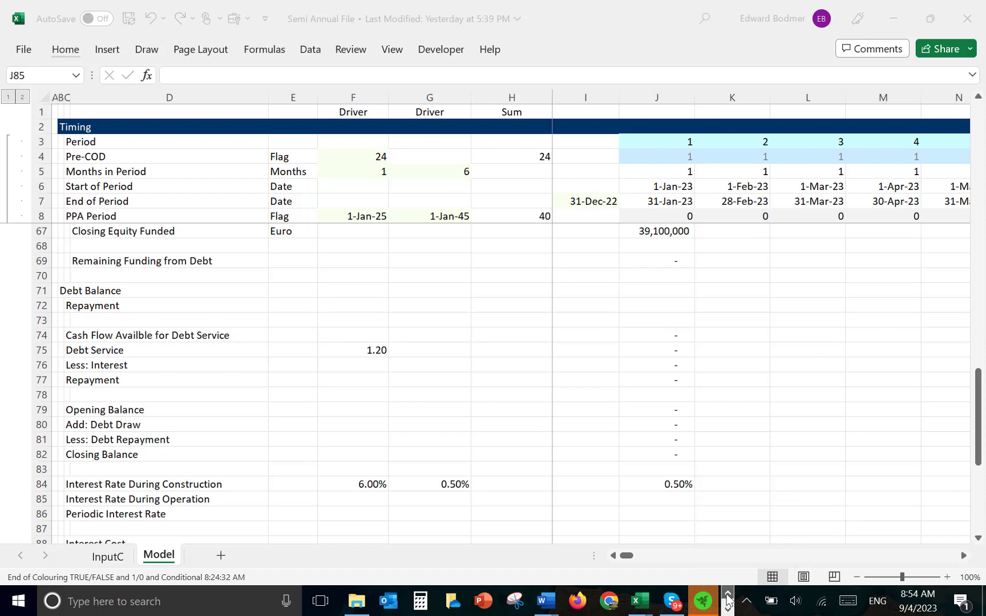
click(728, 609)
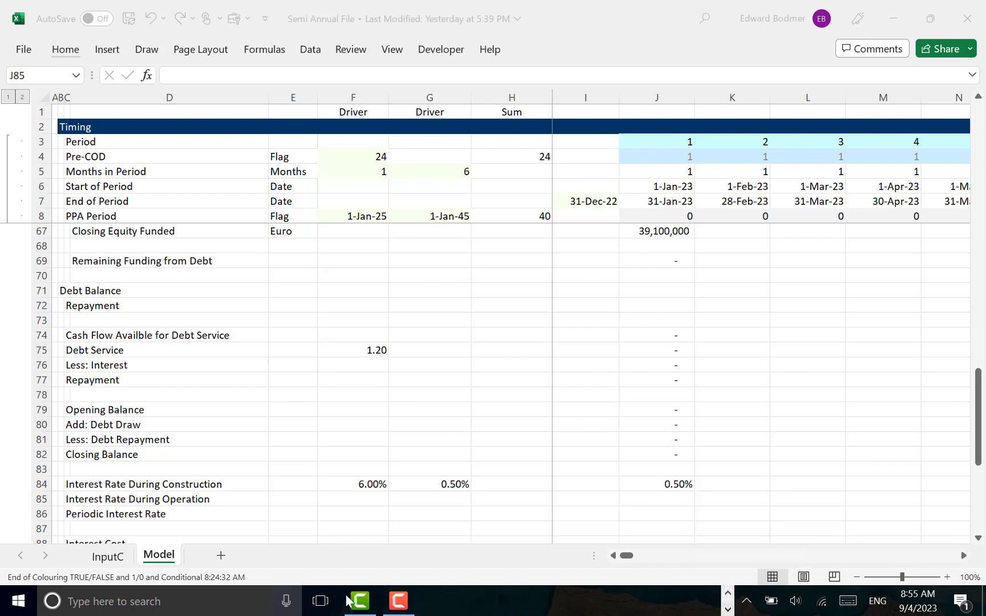
click(399, 601)
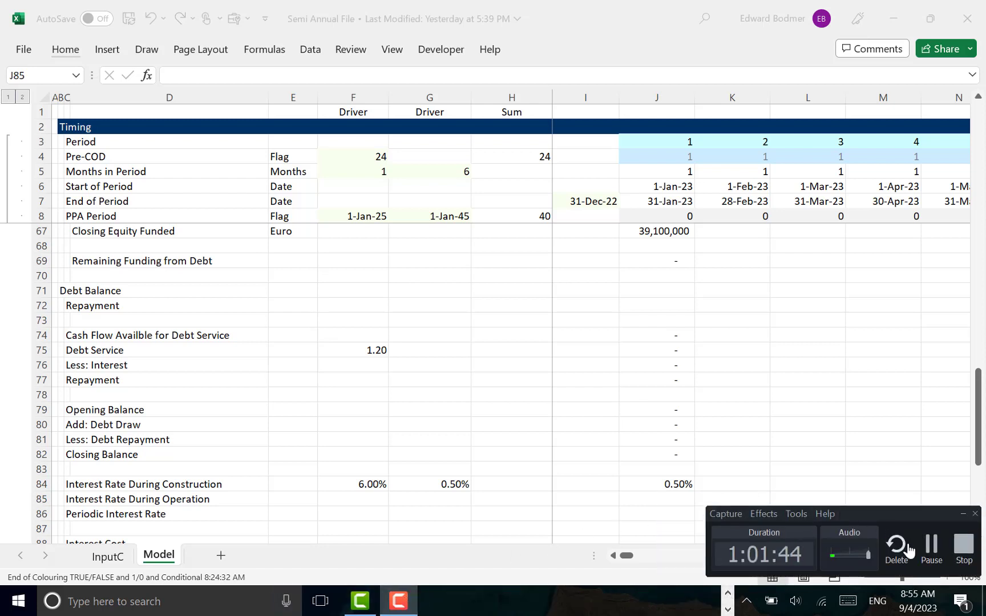
click(928, 546)
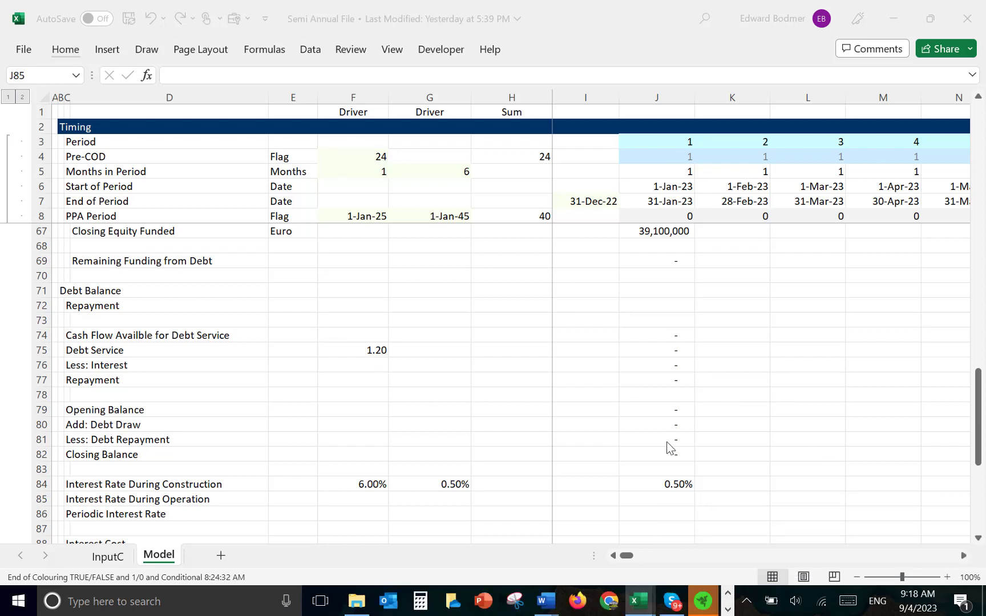
click(602, 495)
key(Up)
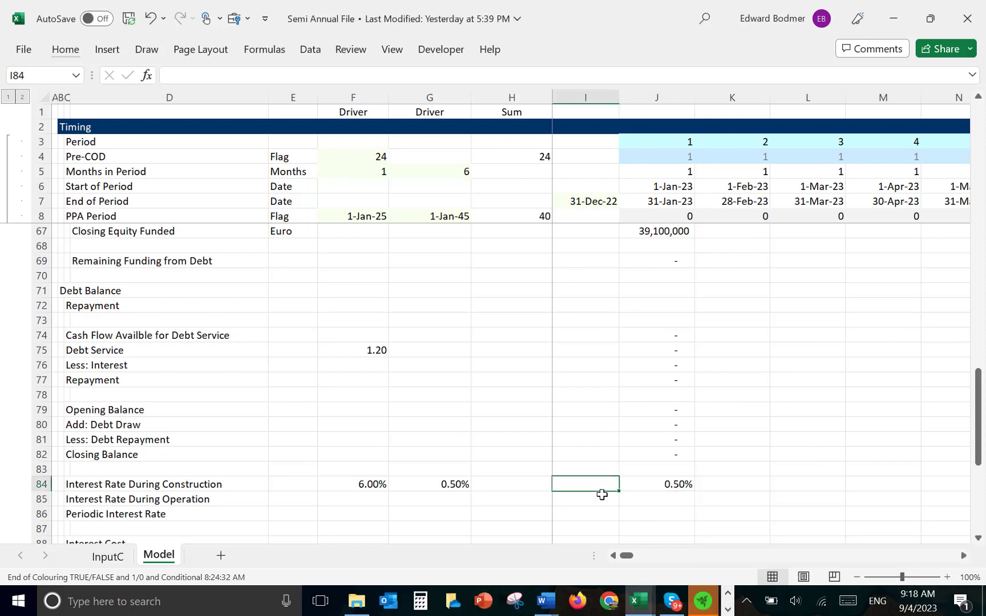
key(Right)
key(F2)
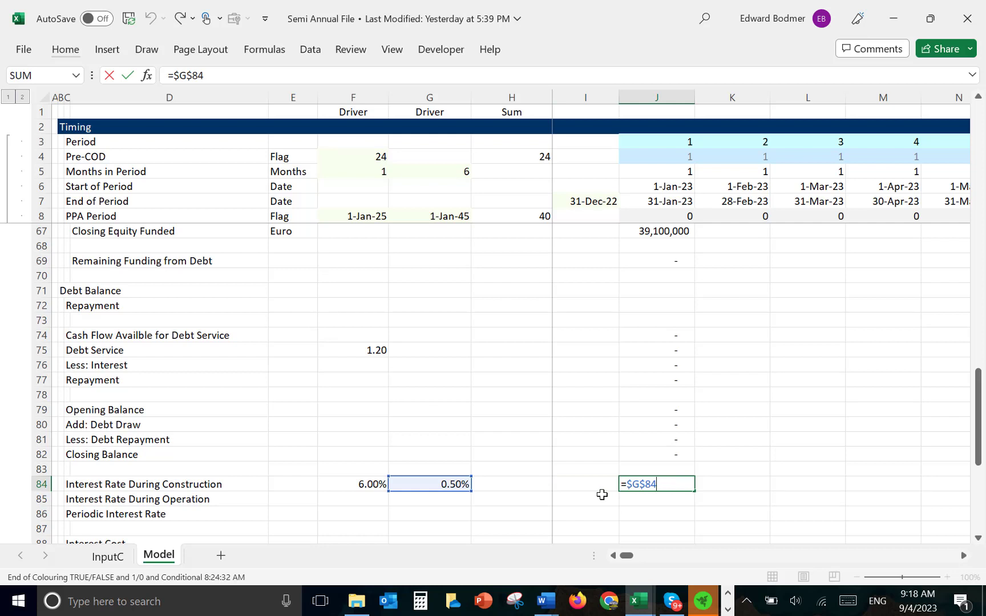
key(Escape)
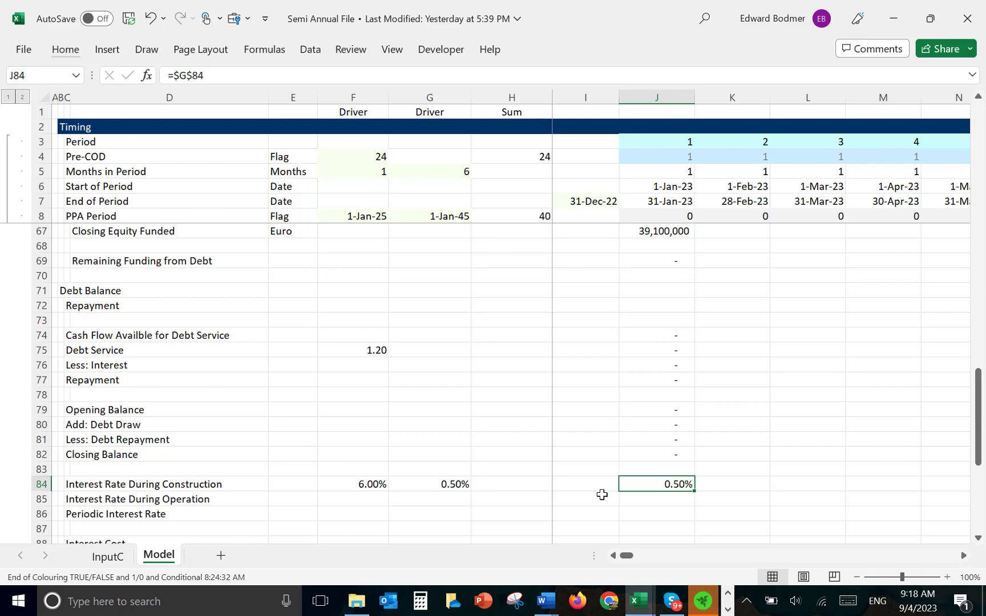
Link the Interest Rate During Operation driver in F85 to the matching Financing input with =InputC!F37.
key(Down)
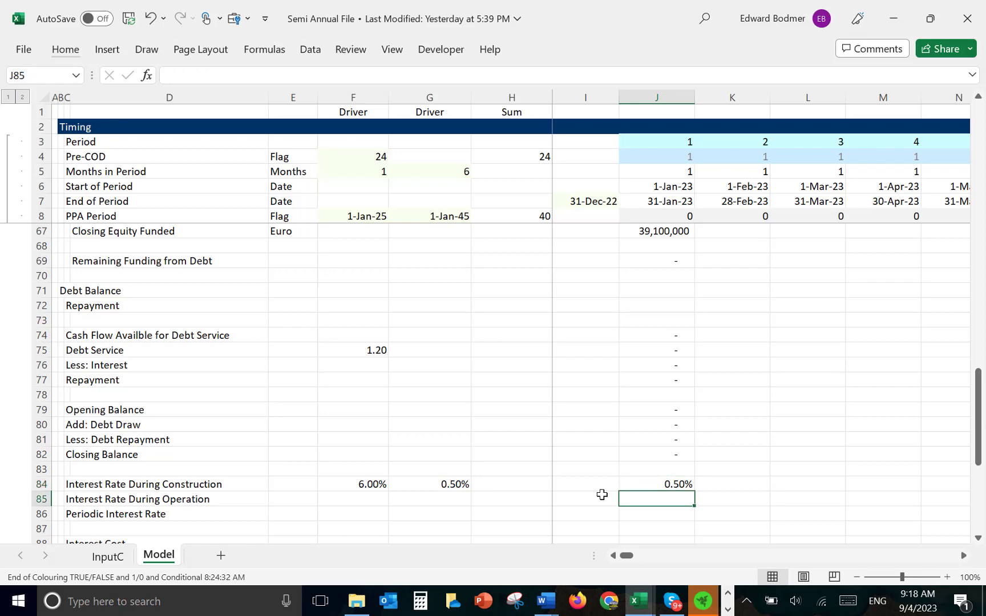
key(Left)
key(Left)
key(Left)
key(Left)
text(=)
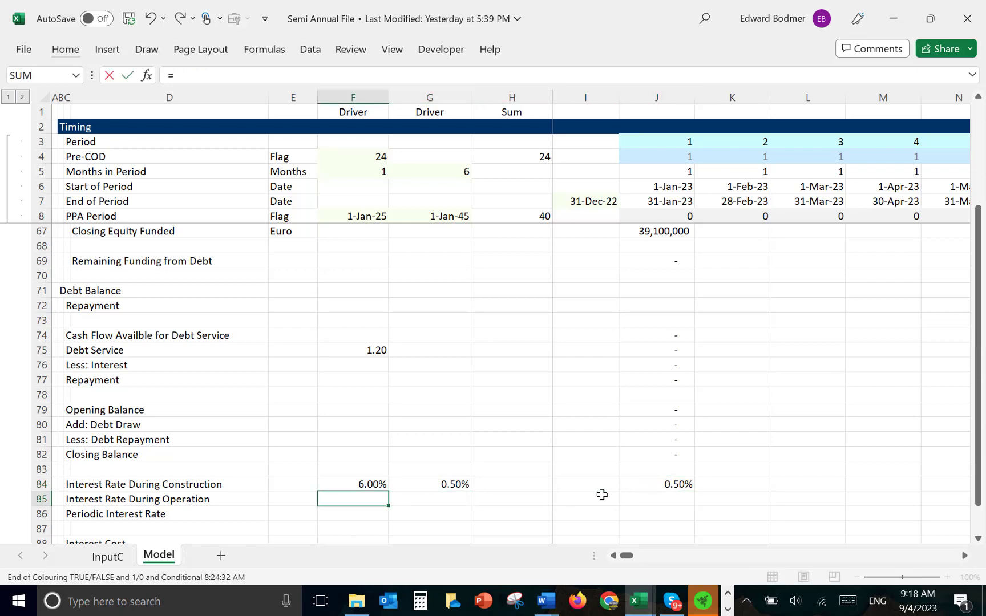
key(ctrl+Page_Up)
click(381, 496)
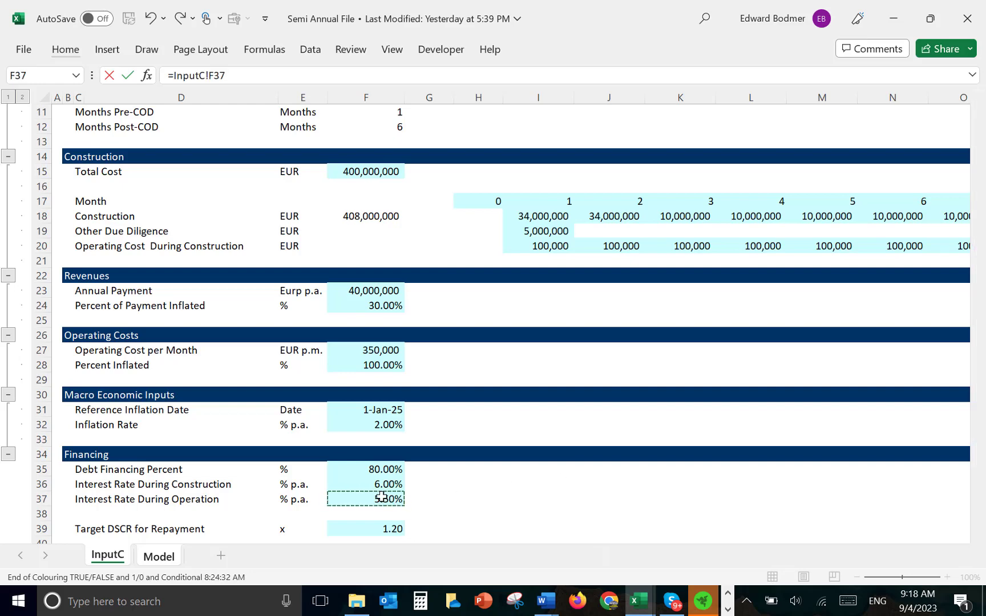
key(Return)
Calculate the semi-annual operation interest rate in G85 as =F85/2 and format it as a percentage.
key(Up)
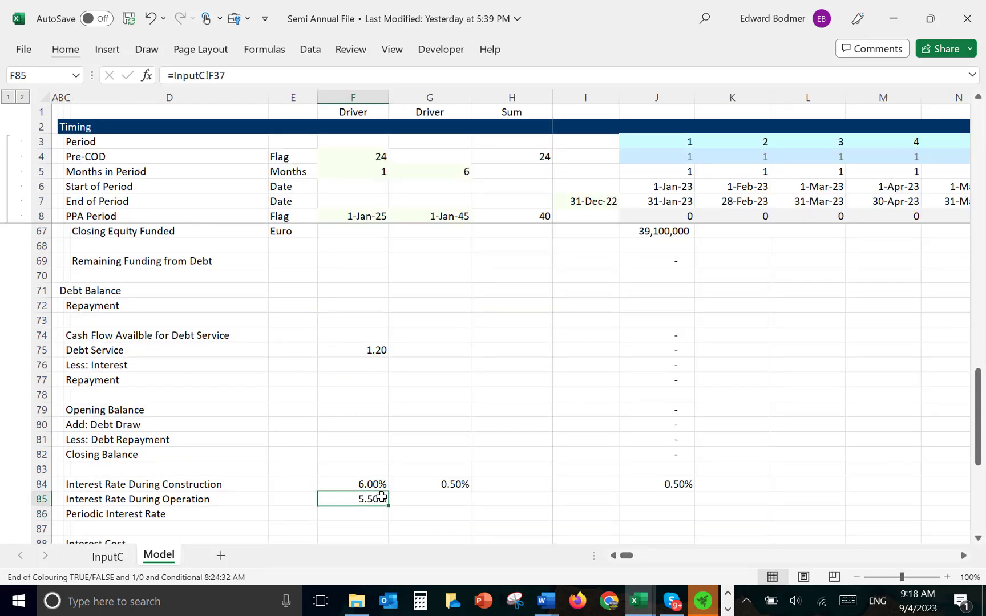
key(Right)
text(=)
key(Left)
text(/)
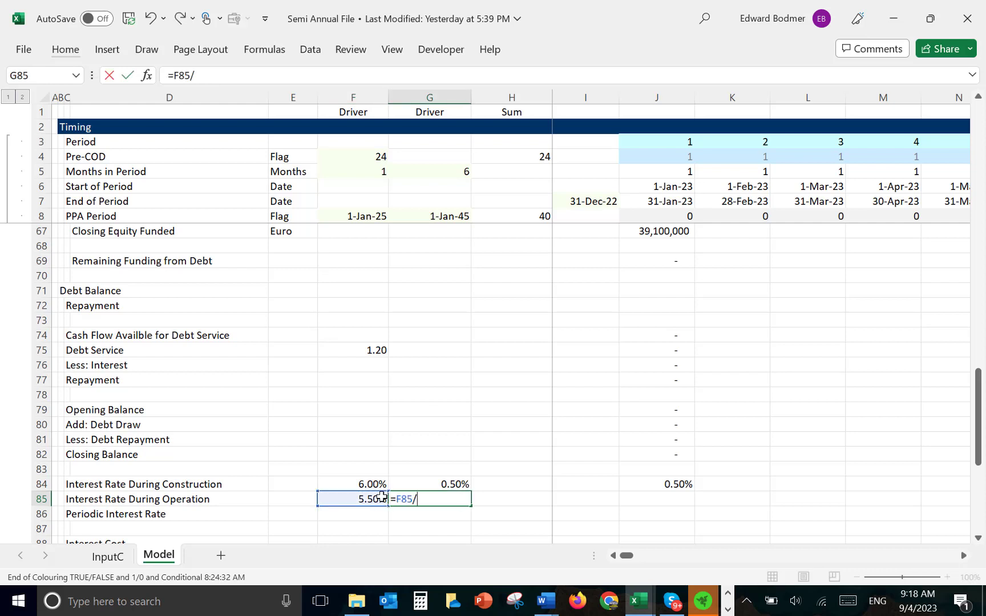
key(Return)
key(Up)
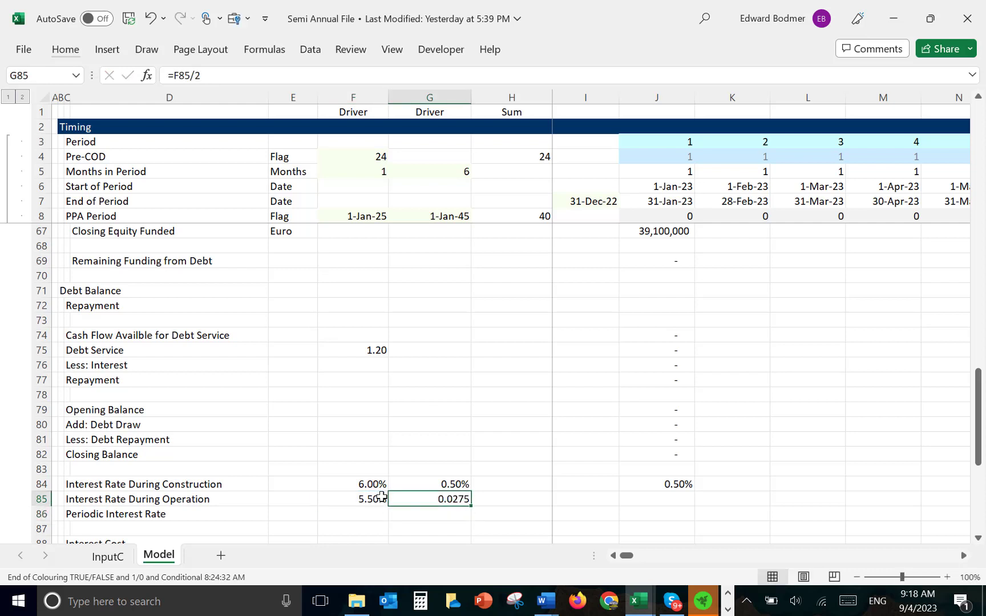
key(ctrl+shift+5)
Link the first-period Interest Rate During Operation in J85 to the semi-annual rate with the absolute reference =$G$85.
key(Down)
key(Down)
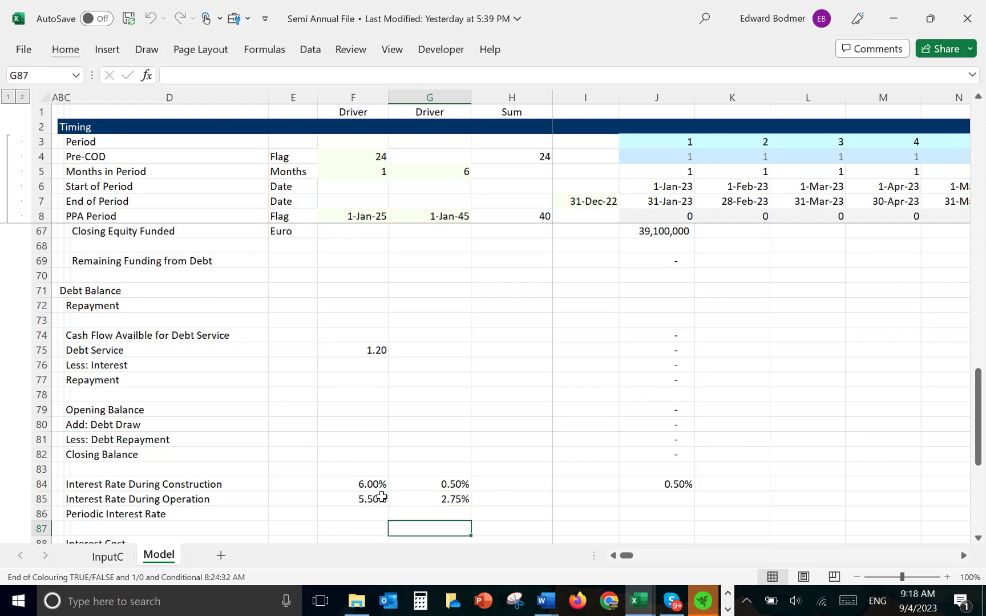
scroll(382, 497, down, 1)
key(Up)
key(Left)
key(Right)
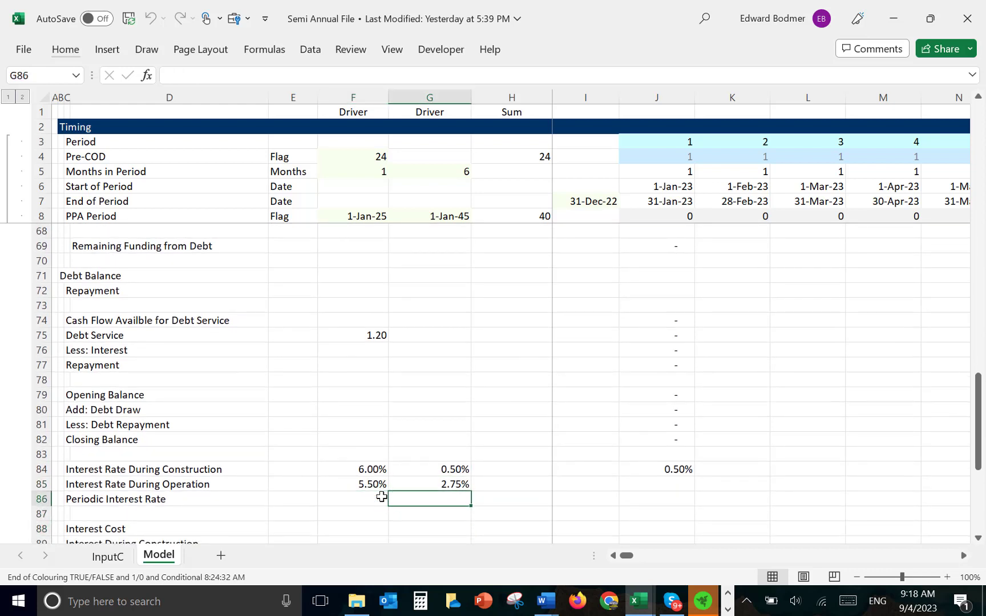
key(Up)
key(Right)
key(Right)
key(Right)
text(=)
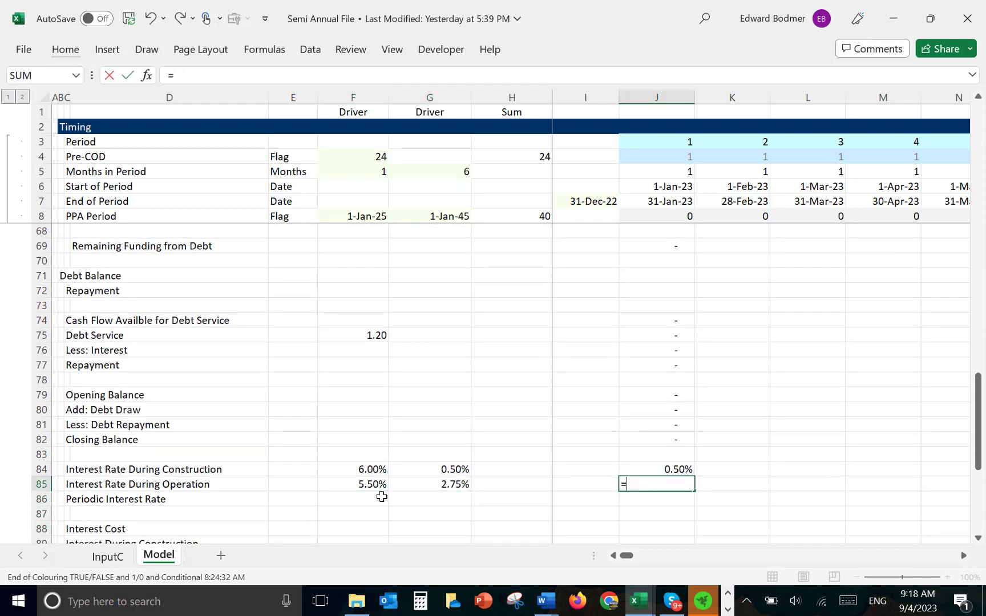
key(Left)
key(Left)
key(Left)
key(F4)
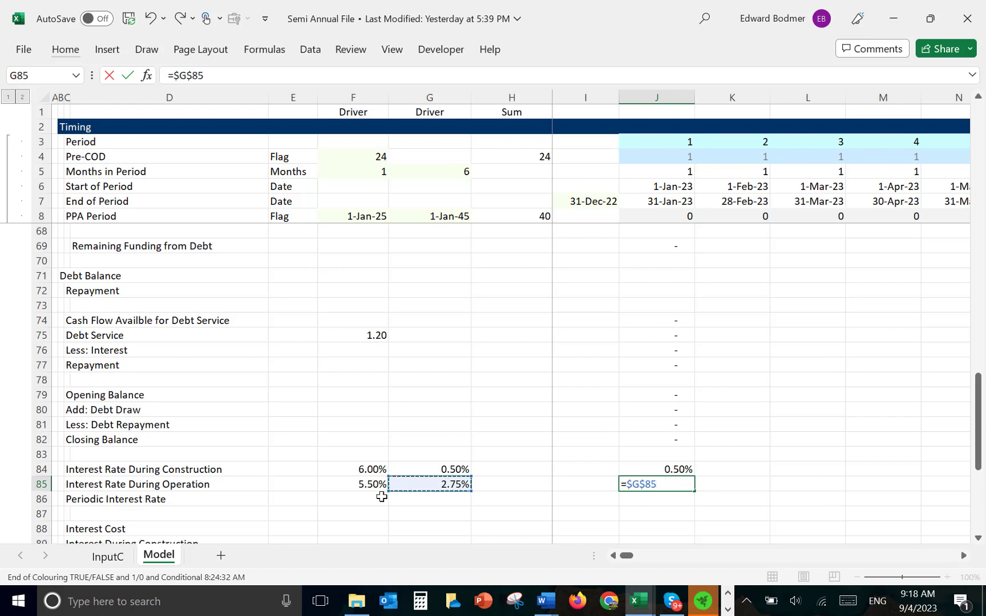
key(Return)
Calculate the Periodic Interest Rate in J86 as =J84*J4+J85*J8 using the Pre-COD and PPA flags, and format it as a percentage.
text(=)
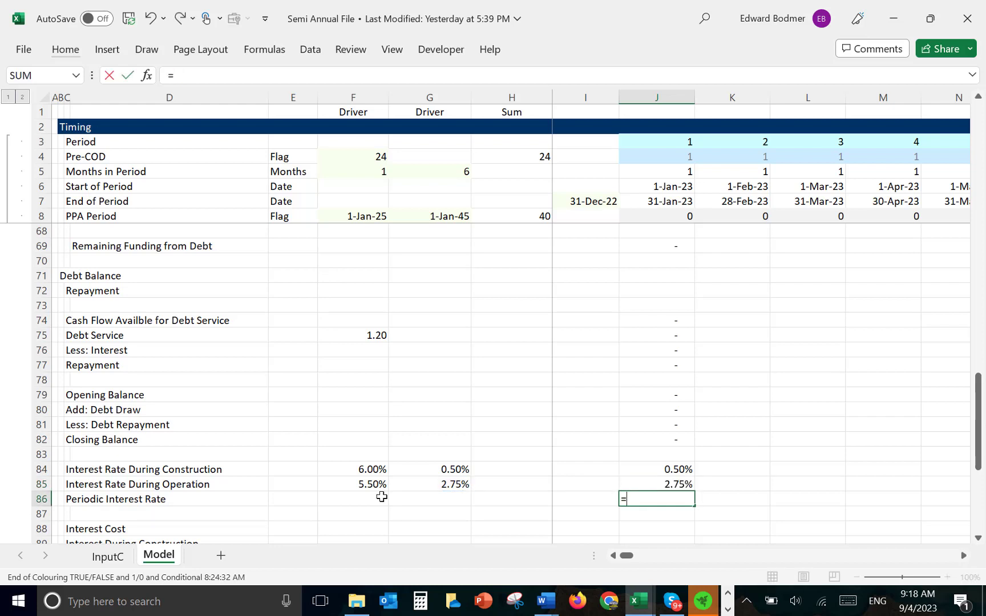
key(Up)
key(Up)
text(*)
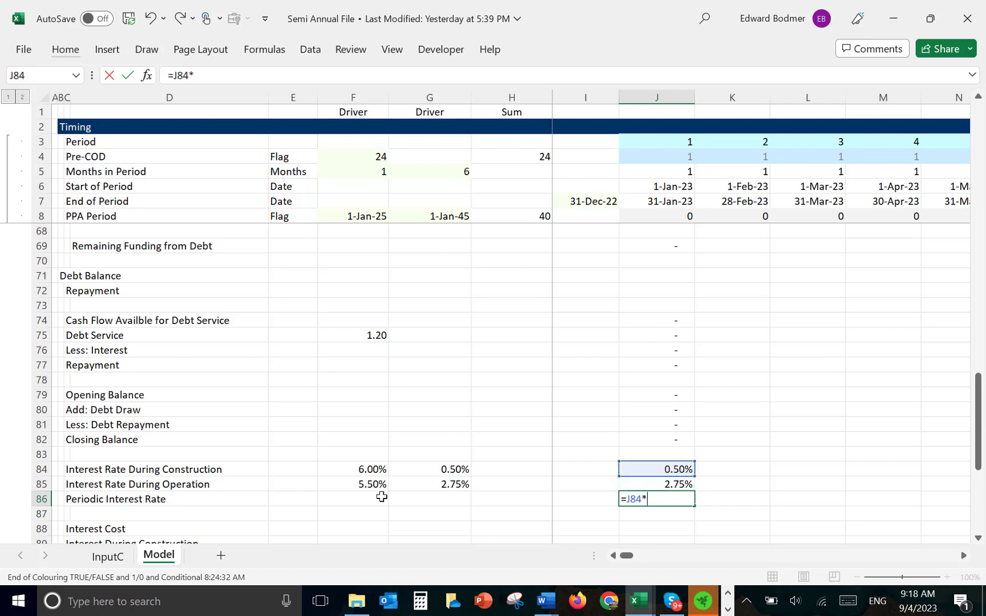
click(670, 163)
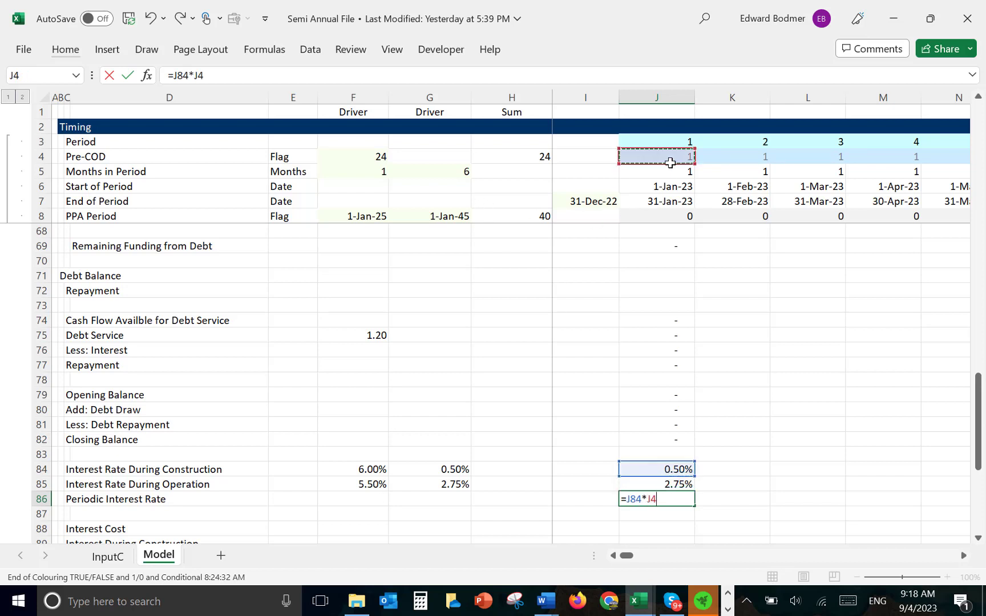
text(+)
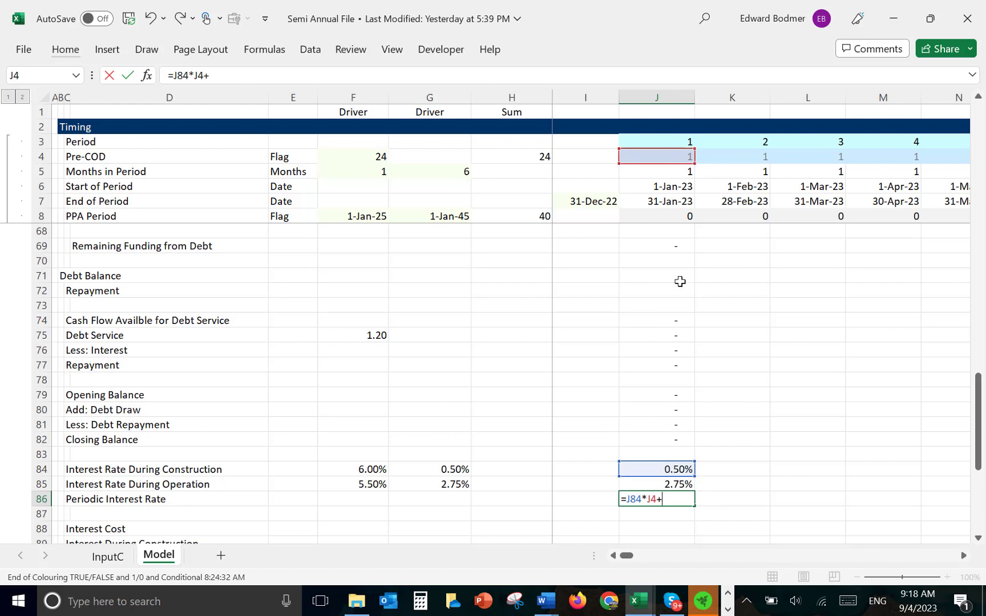
click(676, 486)
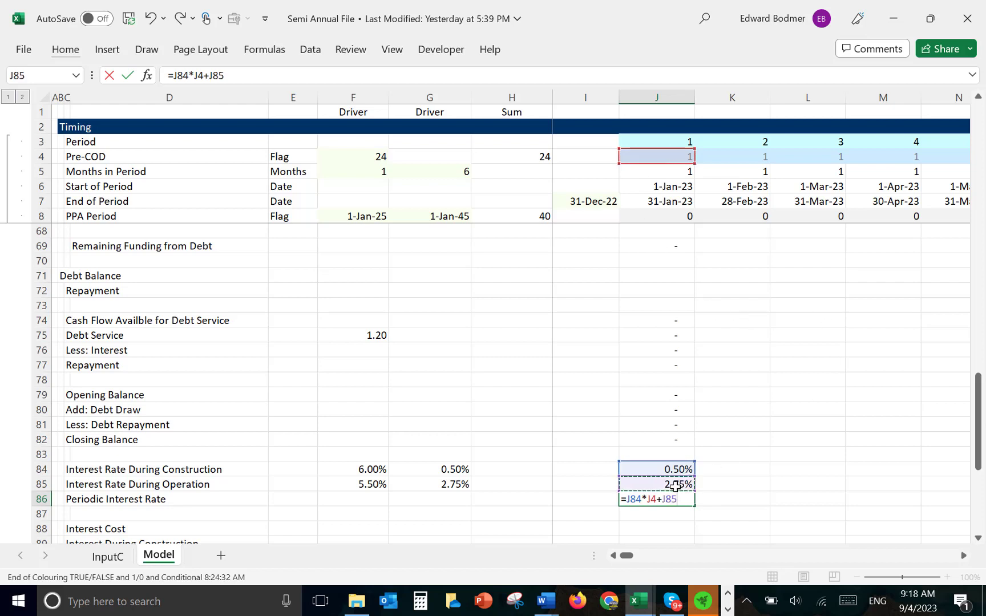
text(*)
click(666, 213)
key(Return)
key(Up)
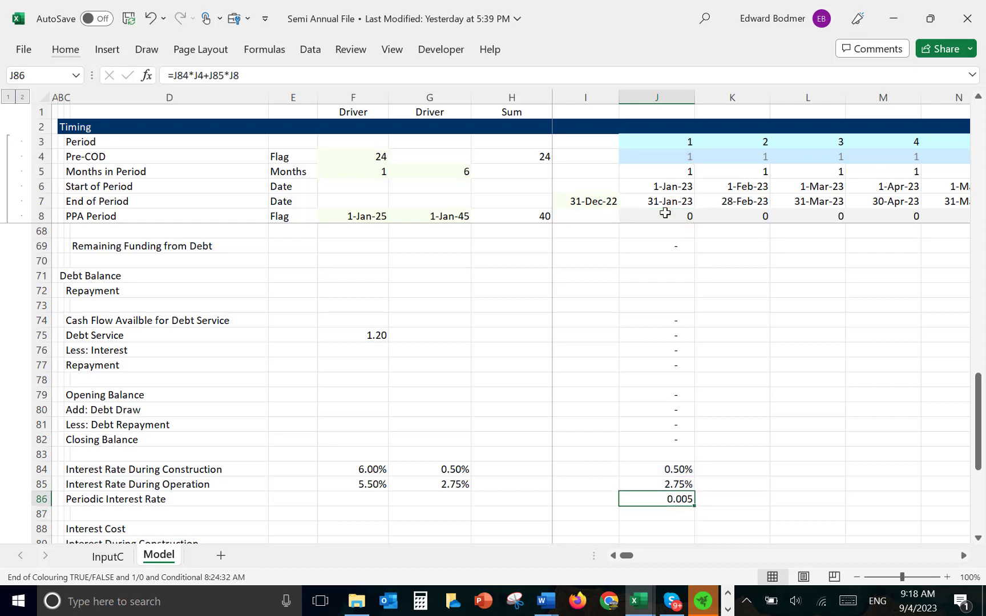
key(Up)
key(Up)
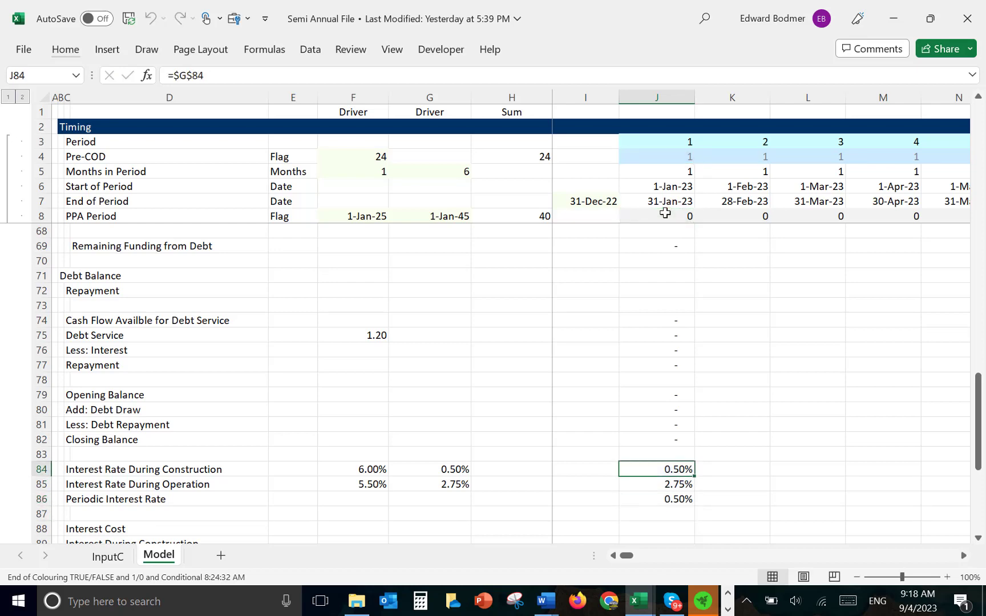
Calculate the first-period Interest Cost in J88 as periodic rate times opening debt balance, =J86*J79.
key(Down)
key(Down)
key(Down)
key(Down)
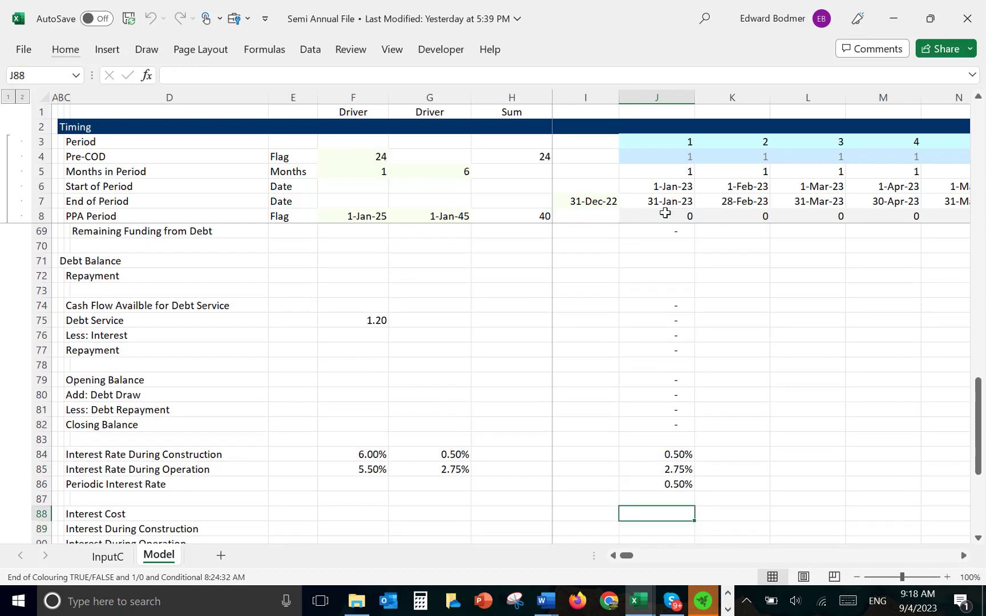
text(=)
key(Up)
key(Up)
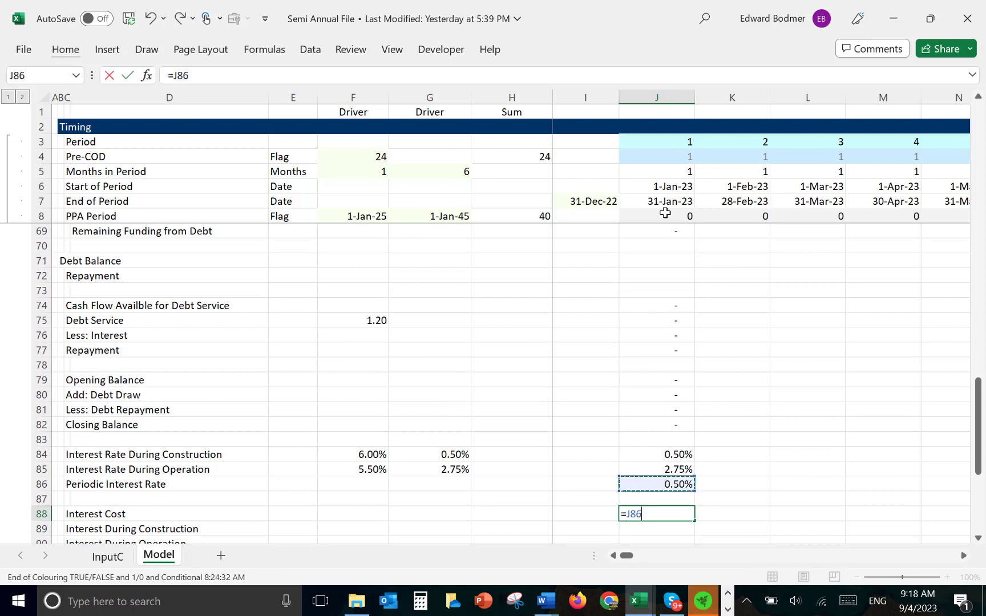
text(*)
key(Up)
key(Up)
key(Up)
key(Up)
key(Up)
key(Up)
key(Up)
key(Up)
key(Up)
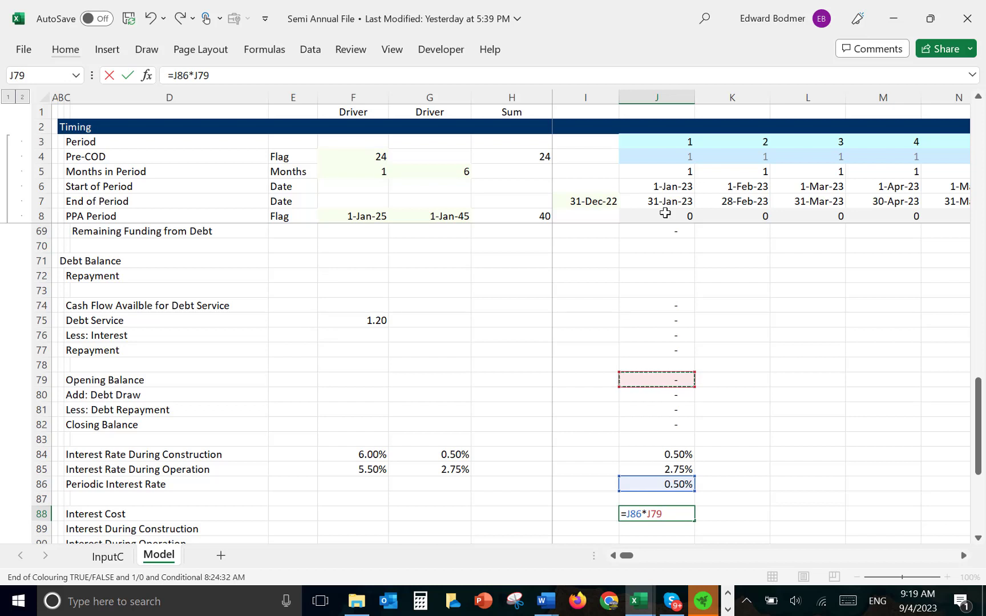
key(Return)
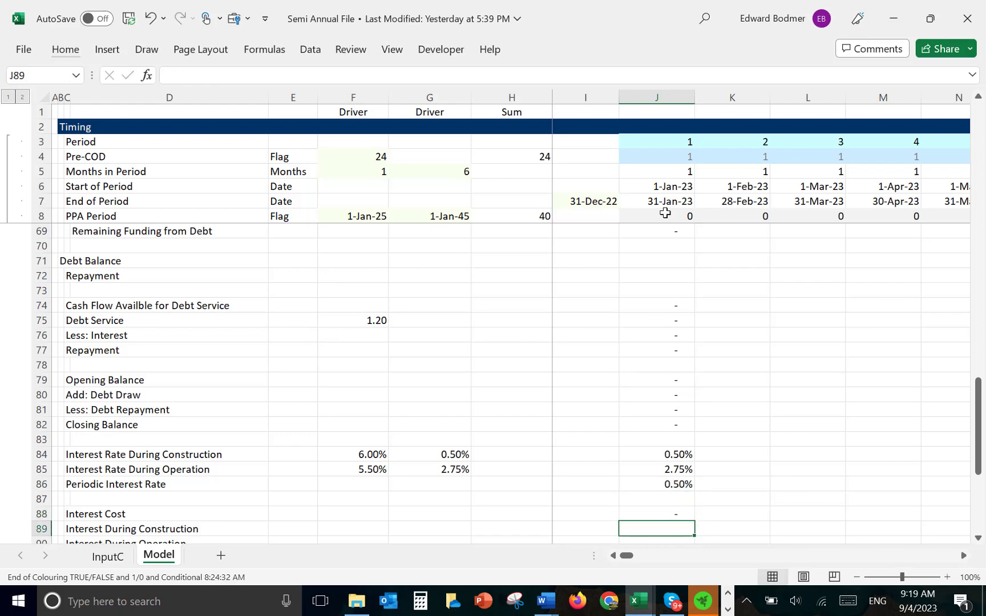
Calculate Interest During Construction in J89 by multiplying the interest cost by the Pre-COD flag, =J88*J4.
scroll(665, 213, down, 1)
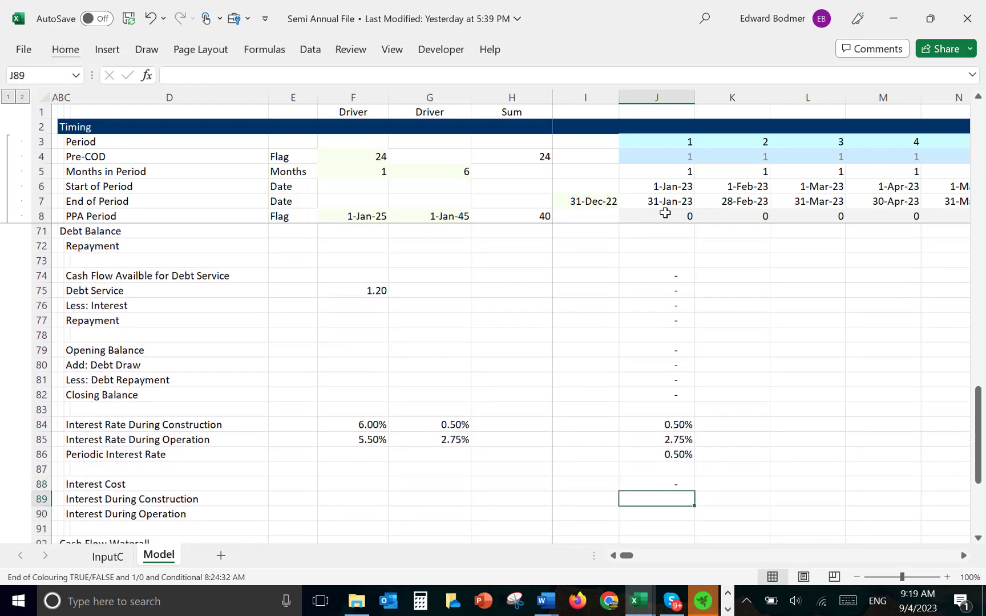
text(=)
key(Up)
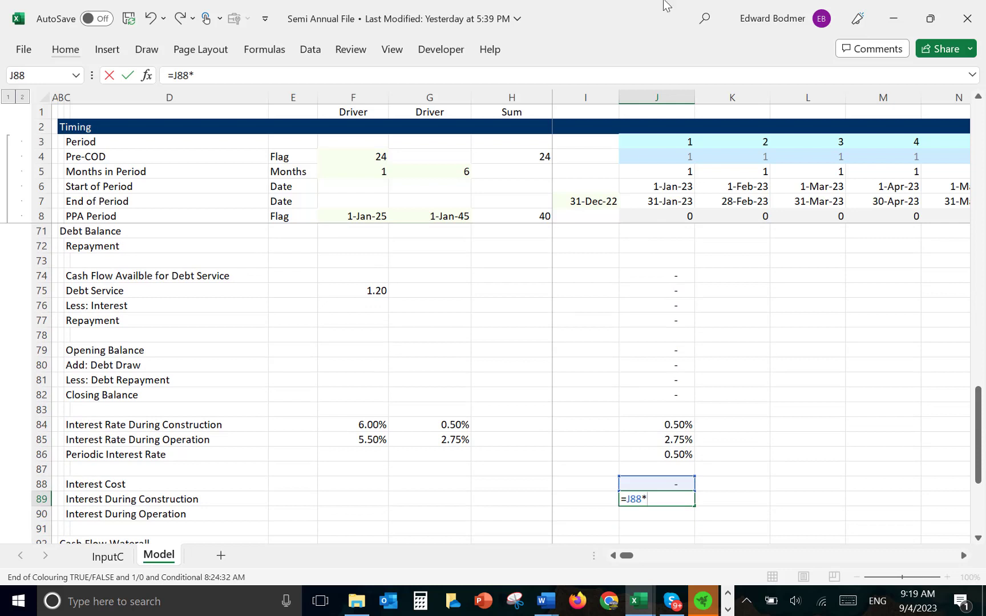
text(*)
click(663, 161)
key(Return)
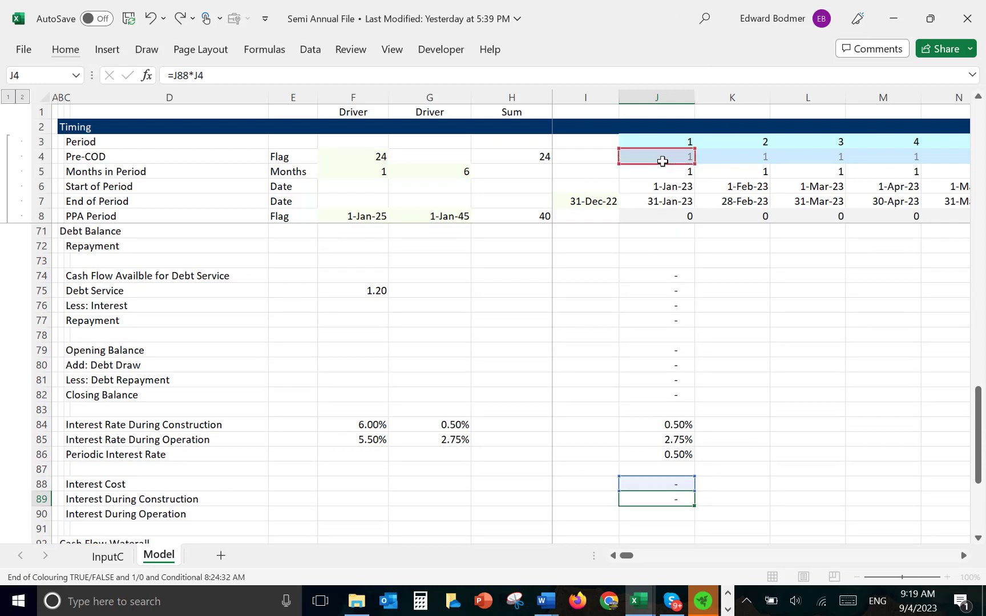
Calculate Interest During Operation in J90 by multiplying the interest cost by the PPA Period flag, J88*J8.
text(=)
key(Up)
key(Up)
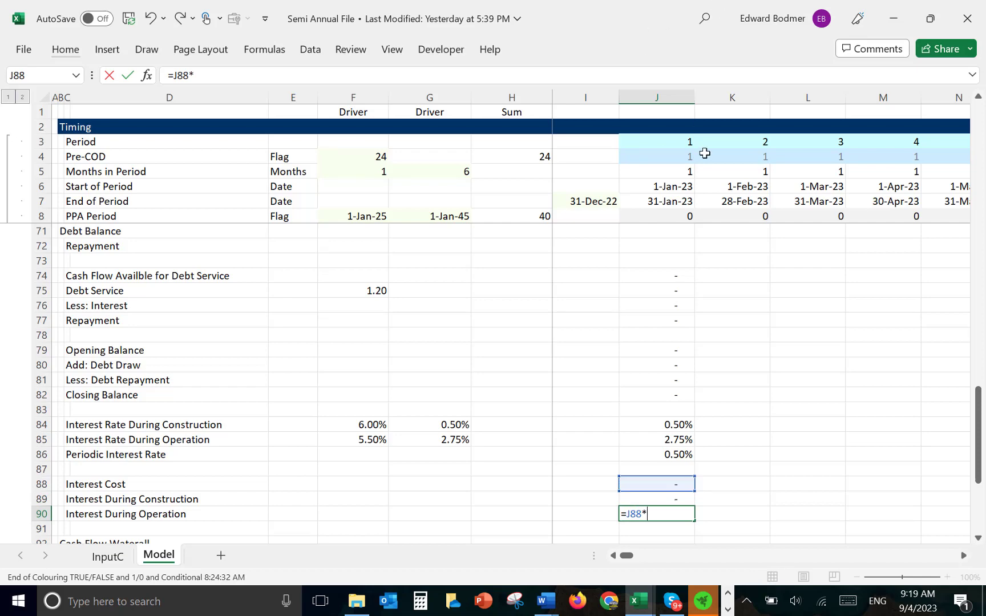
text(*)
click(677, 216)
key(Return)
Link EBITDA in J93 of the cash flow waterfall to the EBITDA row of the Free Cash Flow section with =J36.
key(Return)
key(Return)
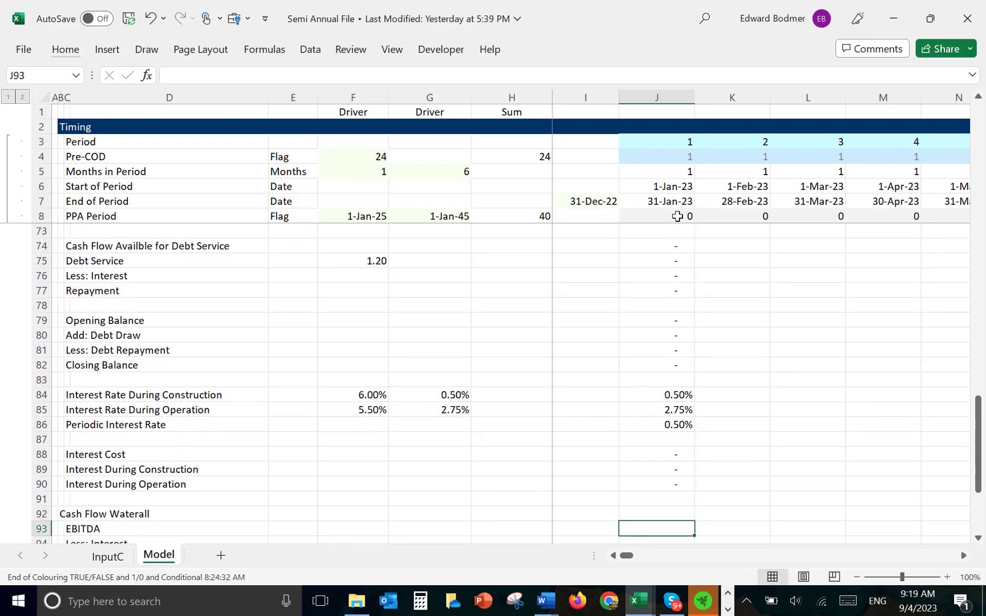
text(=)
key(Up)
key(Up)
key(Up)
key(Up)
key(Up)
key(Up)
key(Up)
key(Up)
key(Up)
key(Up)
key(Up)
key(Up)
key(Up)
key(Up)
key(Up)
key(Up)
key(Up)
key(Up)
key(Up)
key(Up)
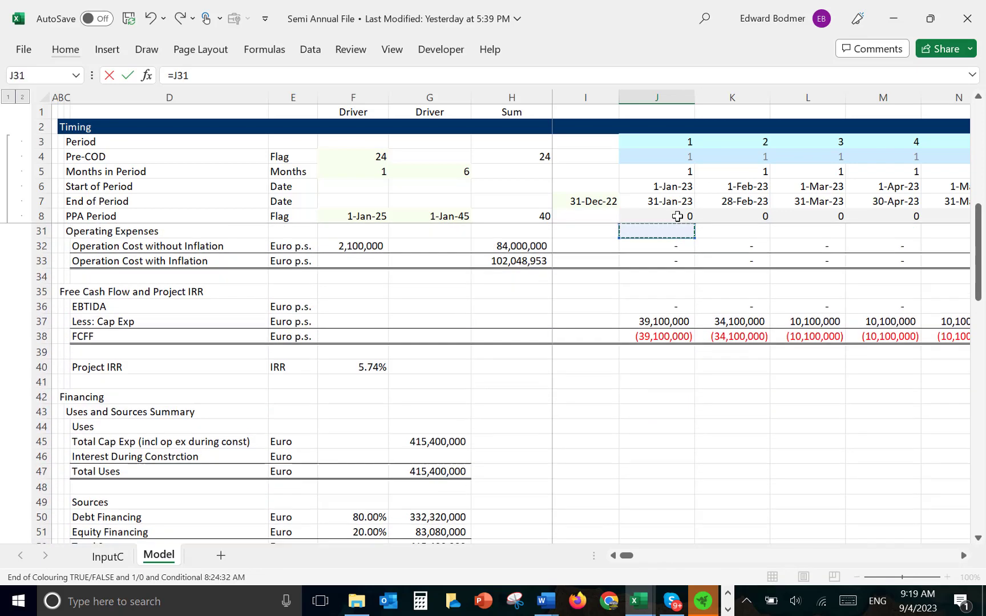
key(Page_Up)
key(Page_Down)
key(Up)
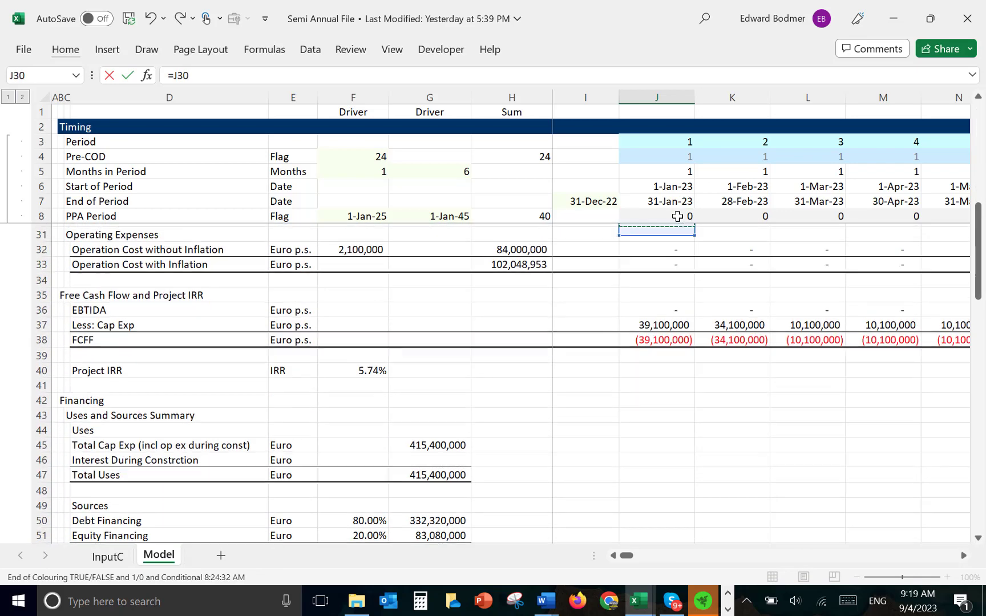
key(Down)
key(Down)
key(Down)
key(Down)
key(Down)
key(Down)
key(Down)
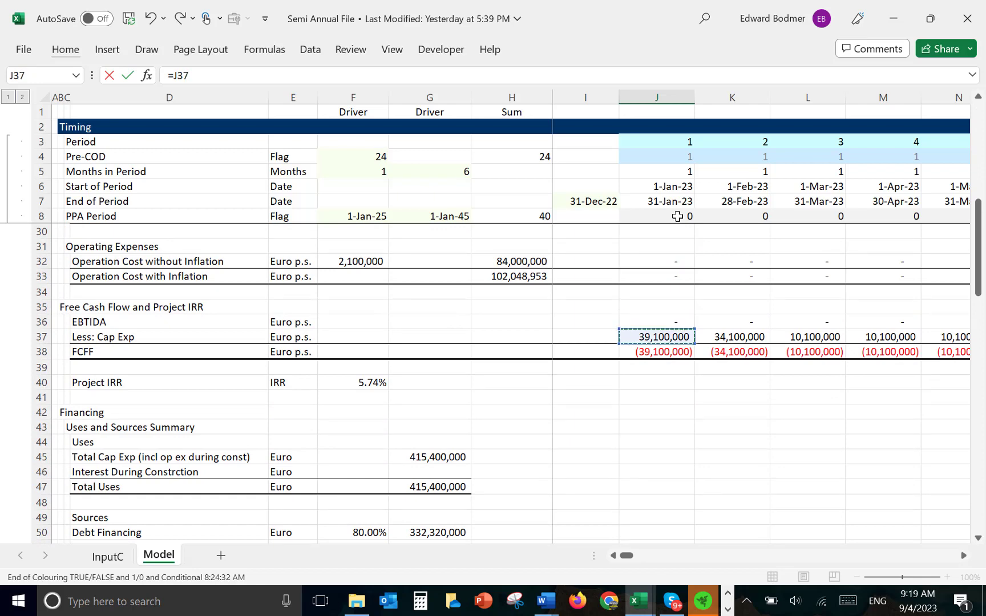
key(Return)
key(Up)
text(=)
key(Page_Up)
key(Page_Up)
key(Page_Up)
key(Page_Up)
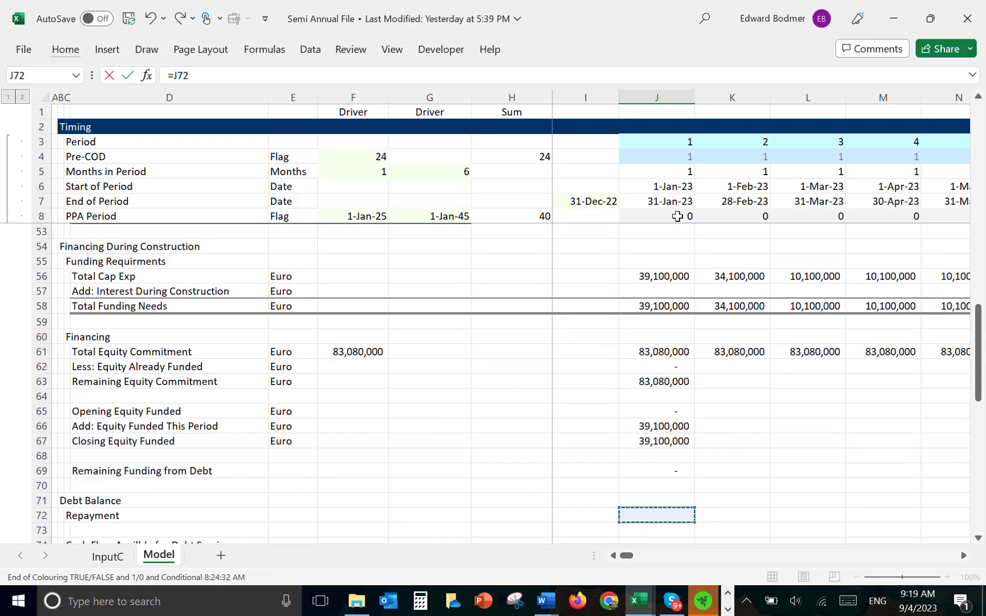
key(Page_Up)
key(Down)
key(Down)
key(Down)
key(Down)
key(Down)
key(Down)
key(Down)
key(Down)
key(Down)
key(Down)
key(Down)
key(Down)
key(Down)
key(Down)
key(Down)
key(Down)
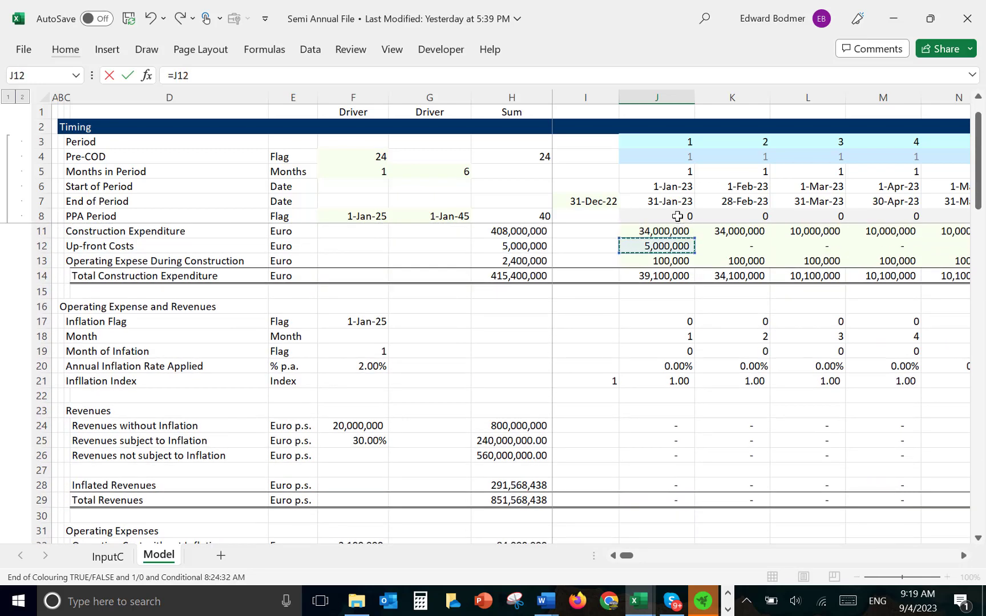
key(Down)
key(Down)
key(Down)
key(Down)
key(Down)
key(Down)
key(Down)
key(Down)
key(Down)
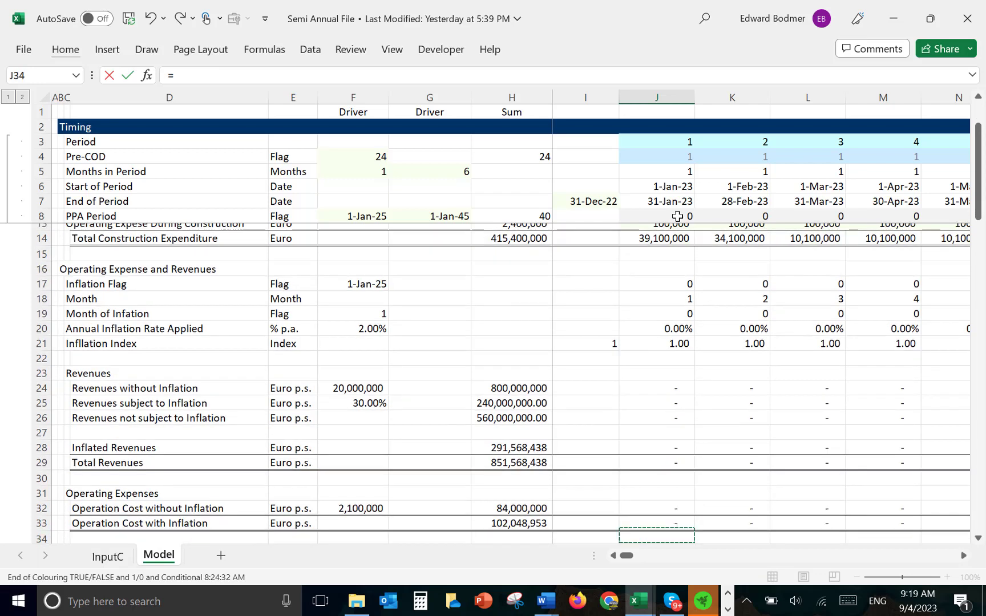
key(Up)
key(Up)
key(Up)
key(Up)
key(Down)
key(Down)
key(Down)
key(Down)
key(Down)
key(Down)
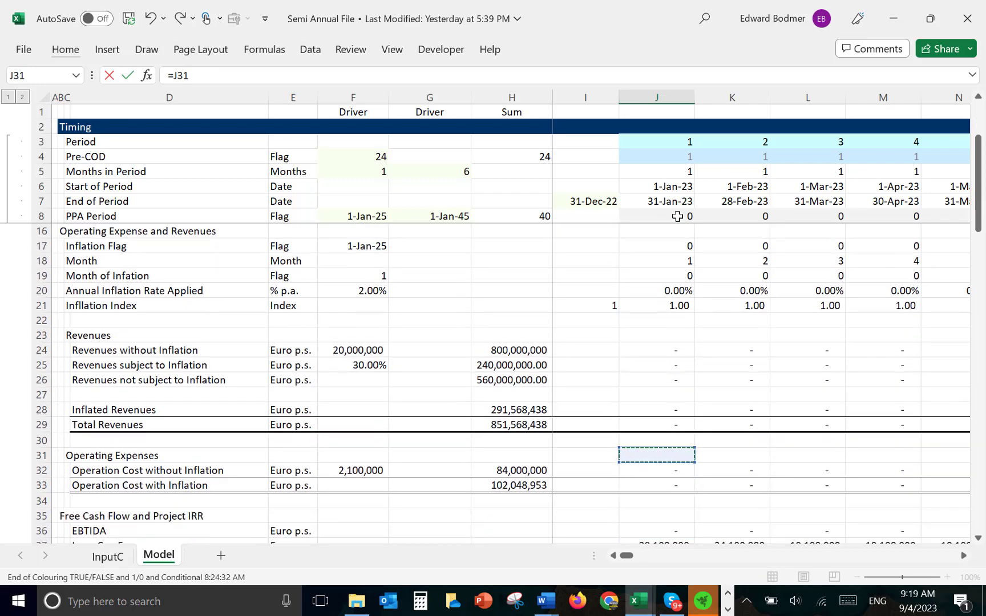
key(Up)
key(Up)
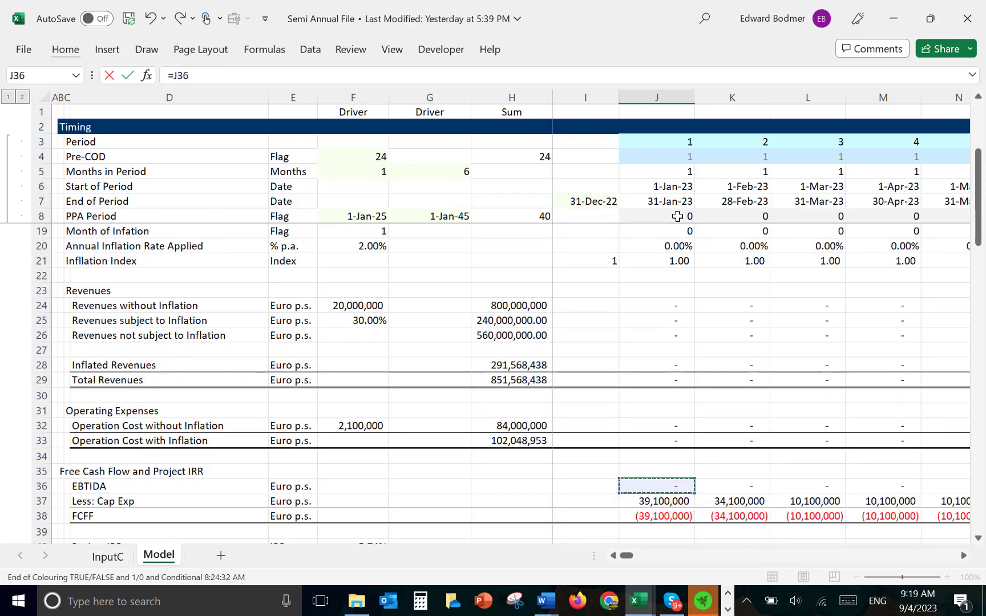
key(Escape)
key(Up)
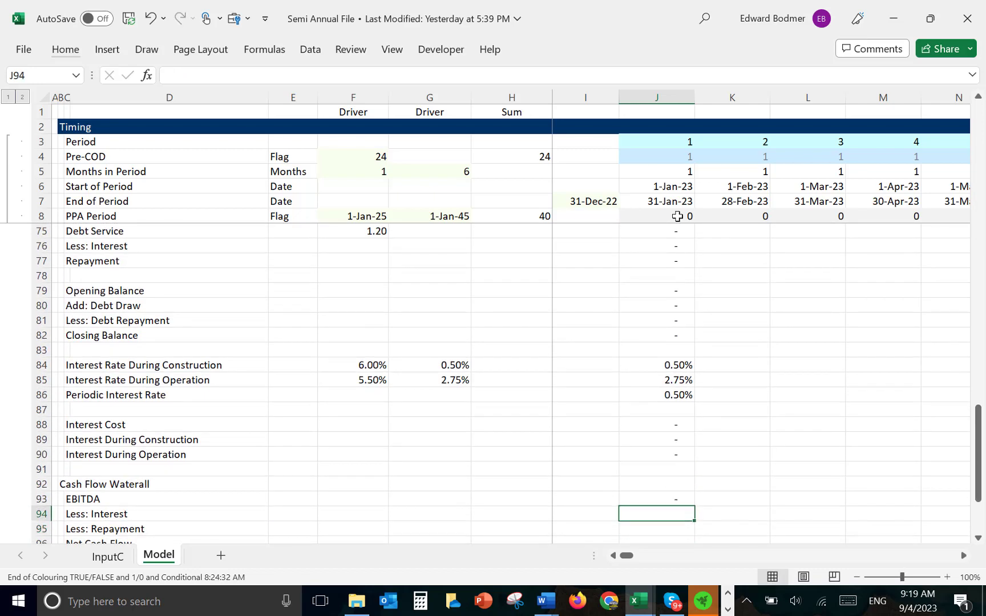
Link Less: Interest in J94 of the cash flow waterfall to Interest During Operation with =J90.
text(=)
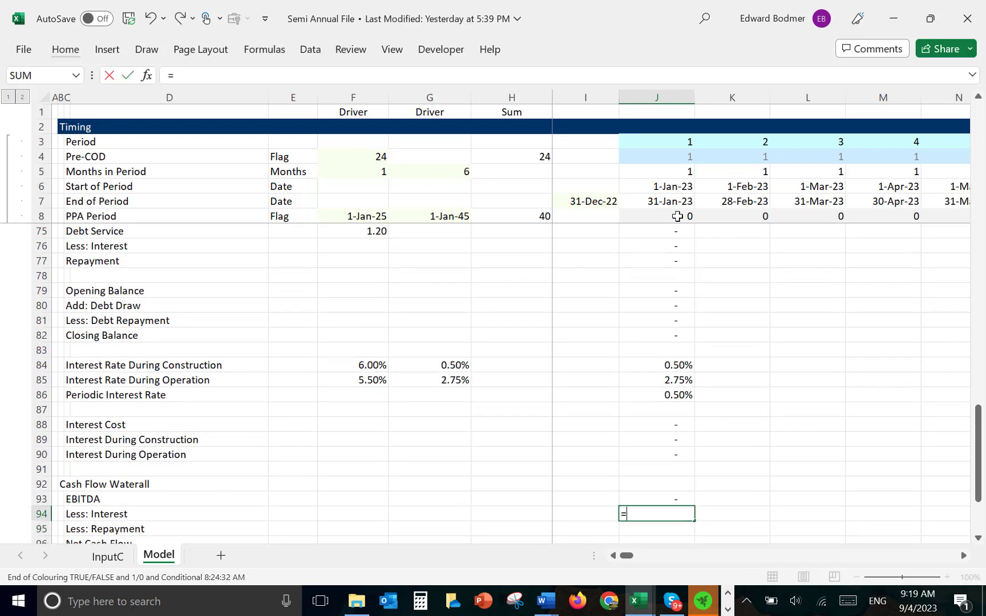
key(Up)
key(Up)
key(Up)
key(Up)
key(Up)
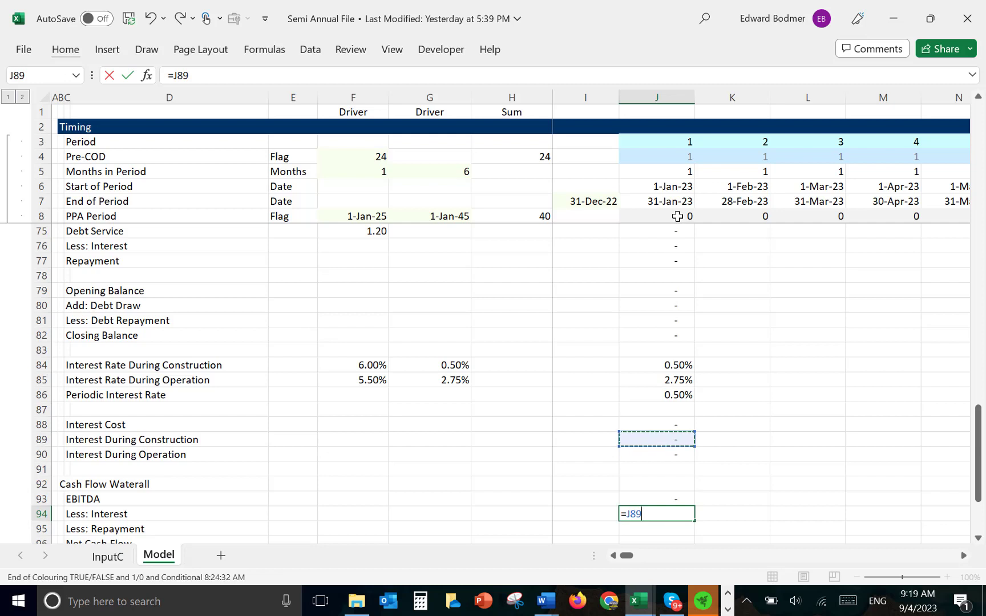
key(Down)
key(Return)
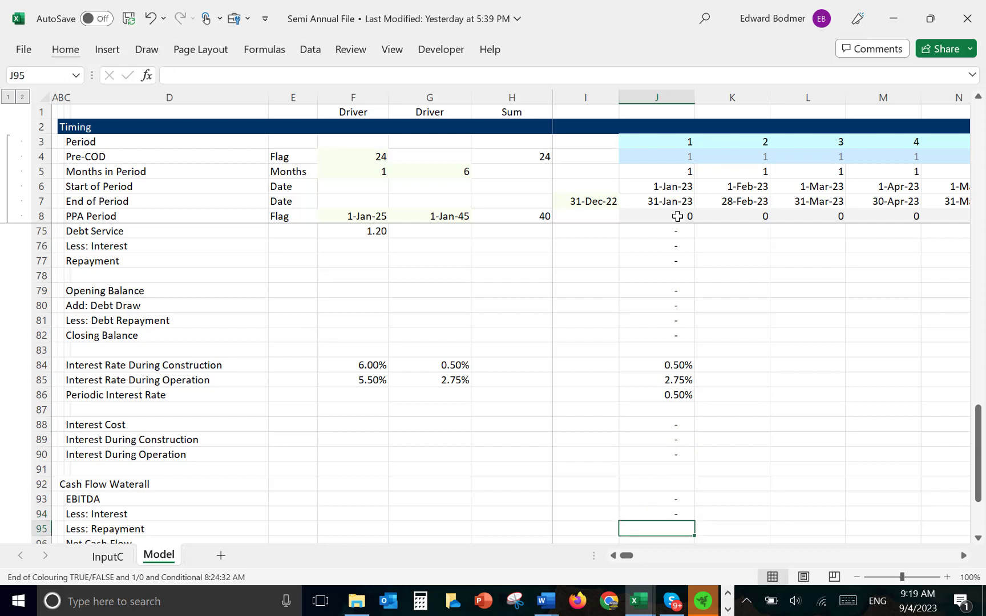
Link Less: Repayment in J95 of the cash flow waterfall to the debt repayment row of the Debt Balance section.
scroll(678, 217, down, 2)
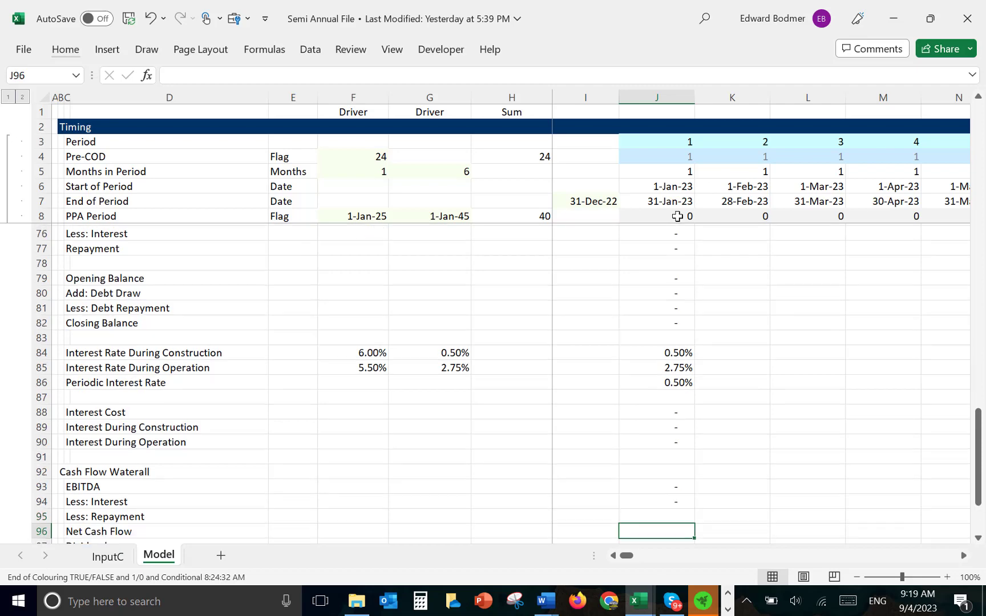
text(=)
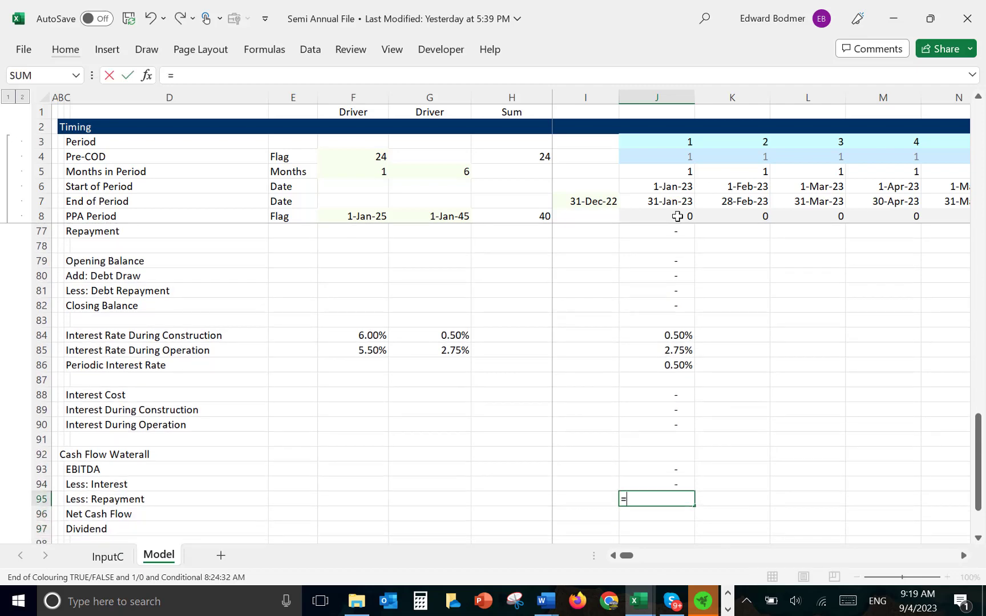
key(Up)
key(Up)
key(Up)
key(Up)
key(Up)
key(Up)
key(Up)
key(Up)
key(Up)
key(Up)
key(Up)
key(Up)
key(Up)
key(Up)
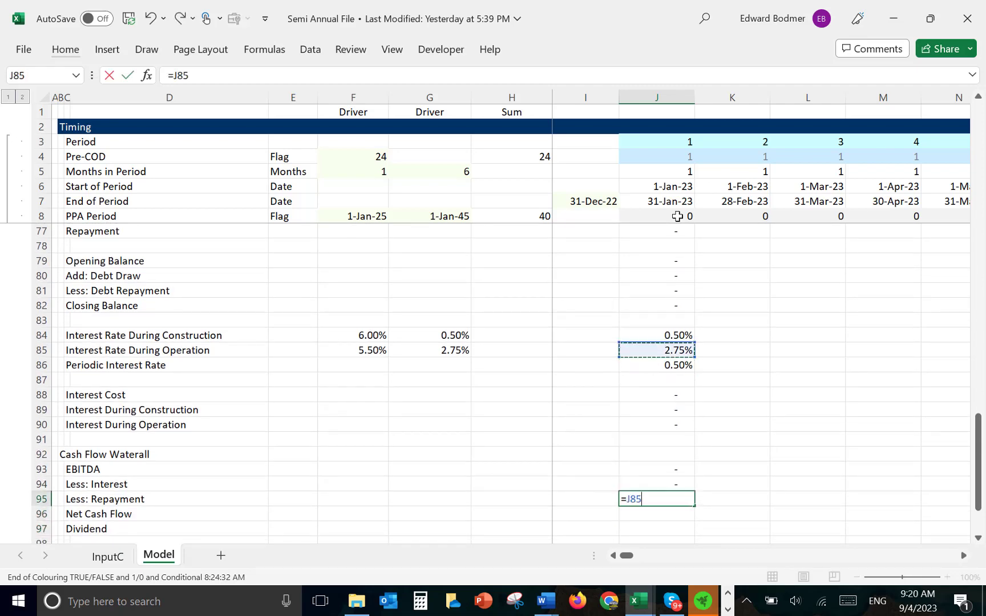
key(Return)
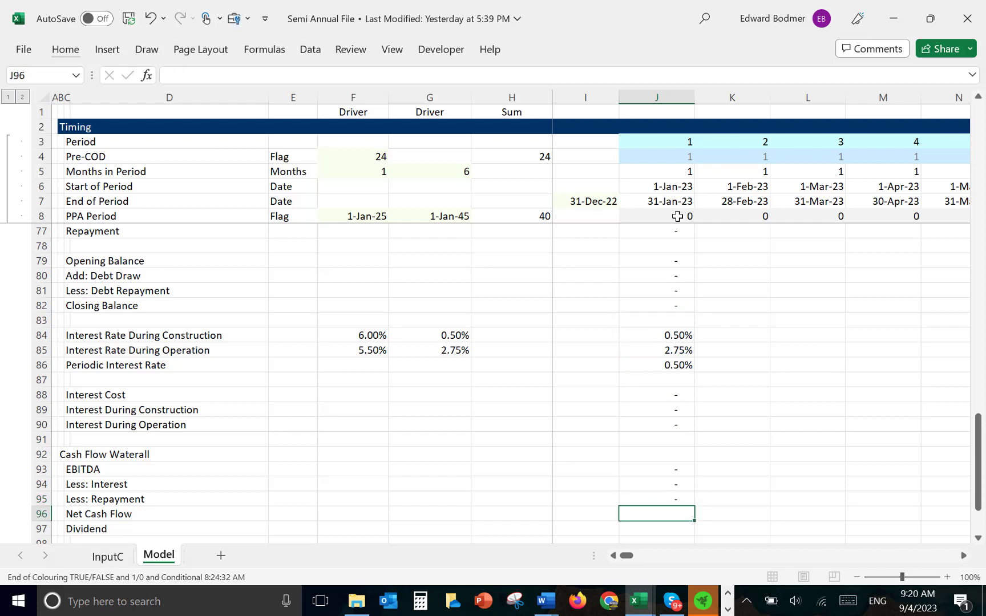
Calculate Net Cash Flow in J96 as EBITDA less interest less repayment, =J93-J94-J95.
text(=)
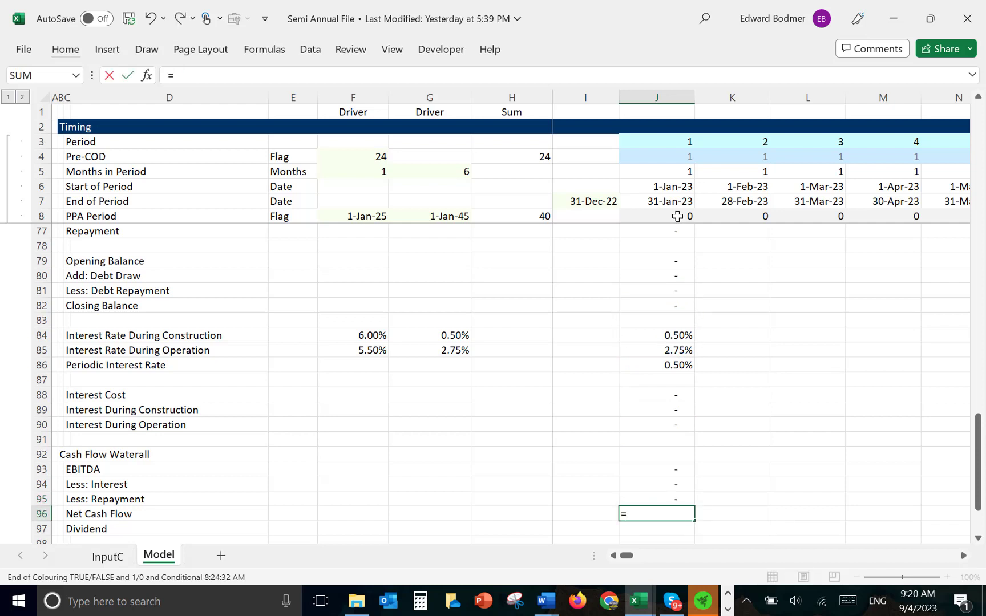
key(Up)
key(Up)
key(Up)
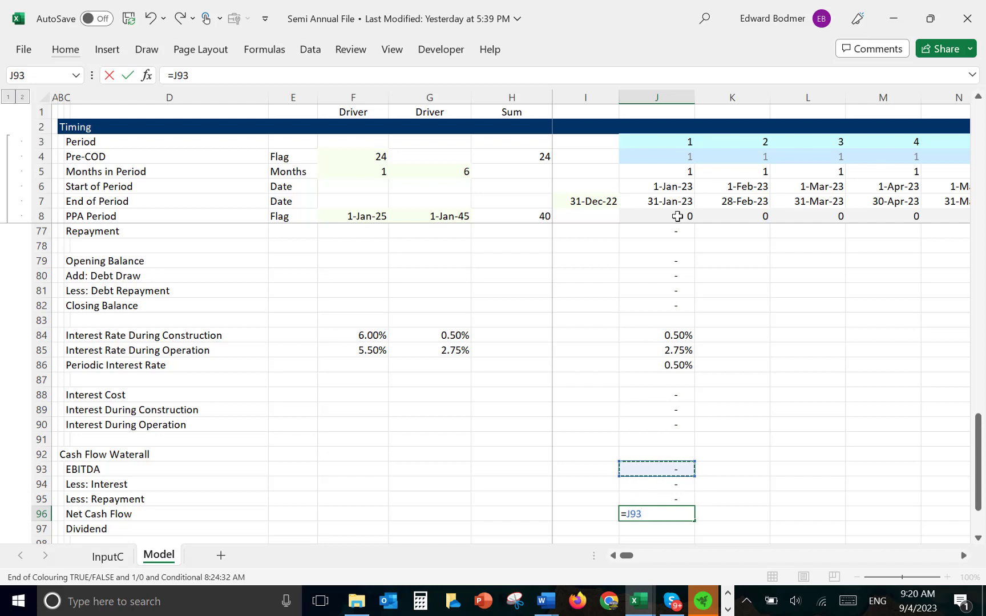
text(-)
key(Up)
key(Up)
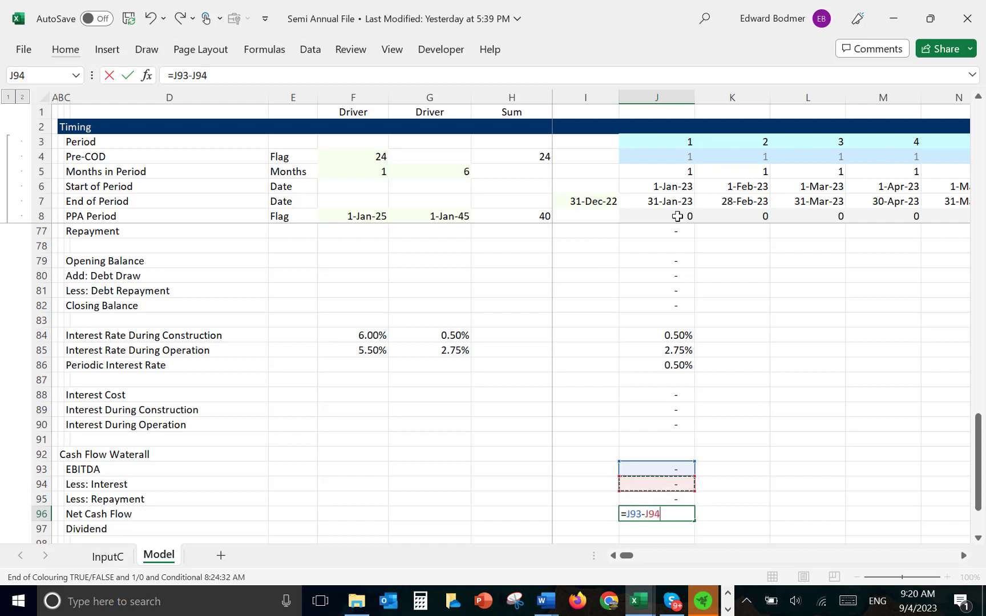
text(-)
key(Up)
key(Return)
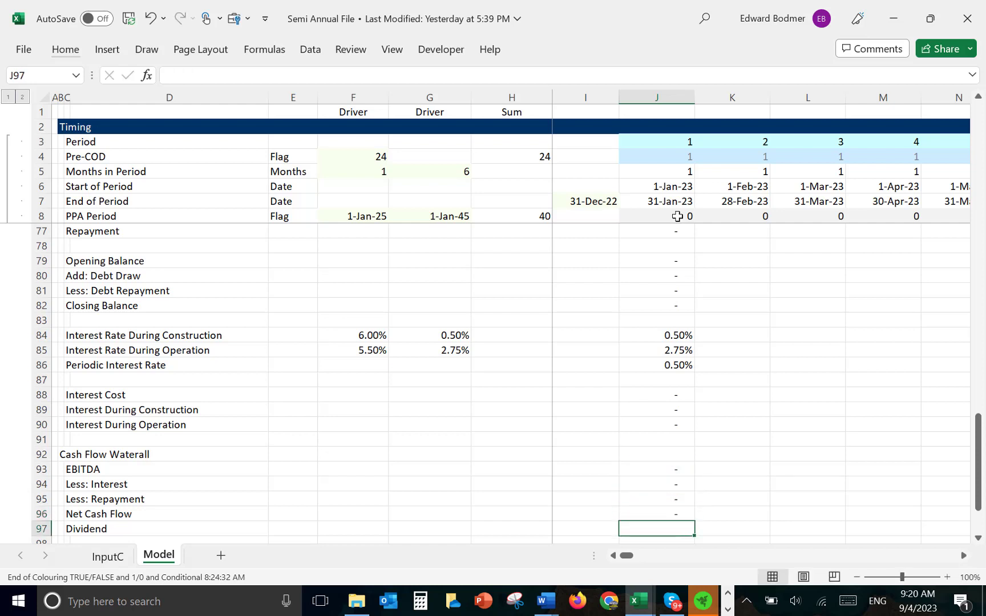
Set Dividend in J97 equal to the Net Cash Flow of the same period with =J96.
text(=)
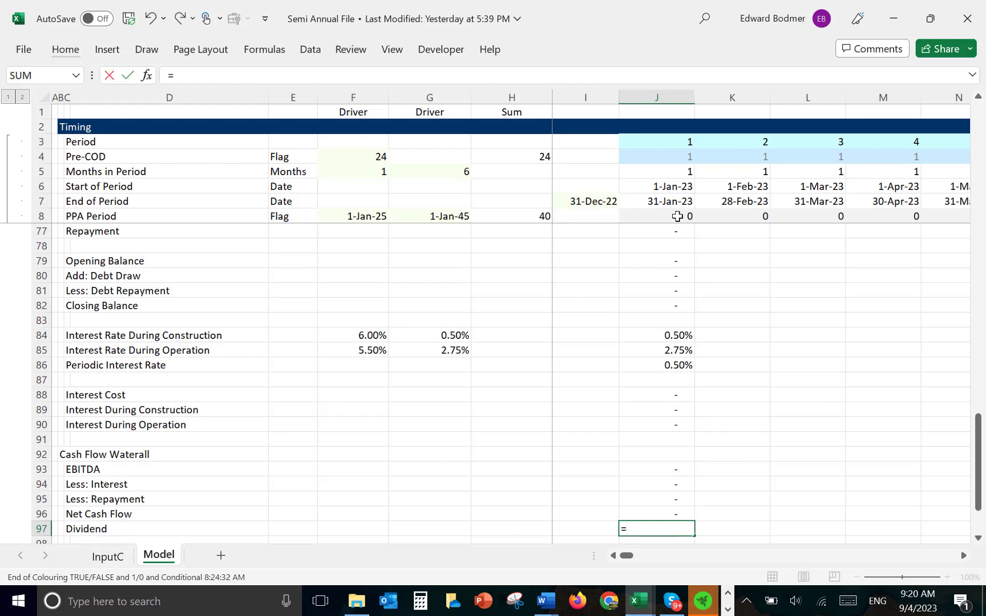
key(Up)
key(Return)
Link Equity Issued in J99 to Add: Equity Funded This Period in the Financing section with =J66.
key(Down)
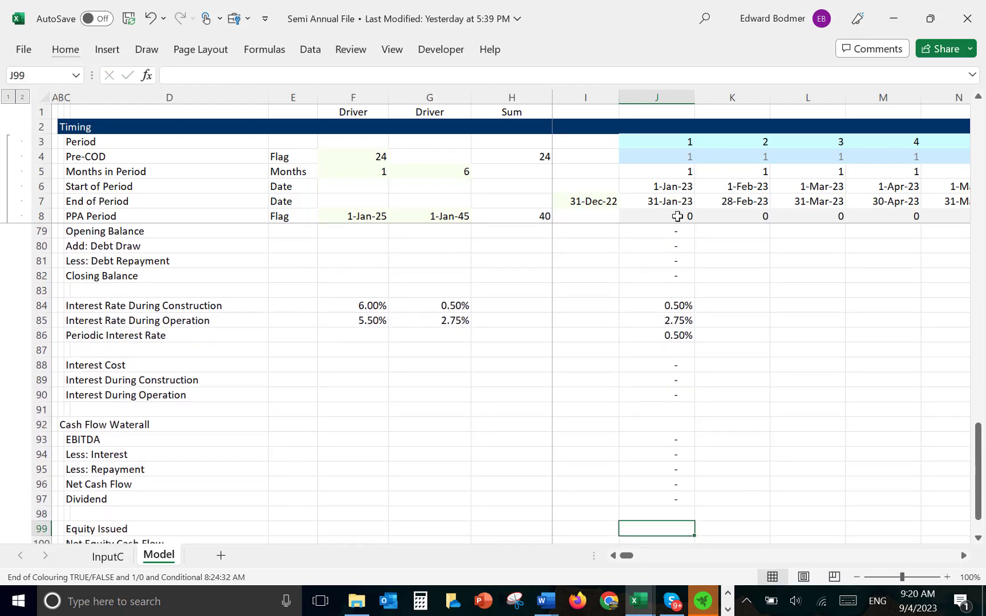
text(=)
key(Up)
key(Up)
key(Up)
key(Up)
key(Up)
key(Up)
key(Up)
key(Up)
key(Up)
key(Up)
key(Up)
key(Up)
key(Up)
key(Up)
key(Up)
key(Up)
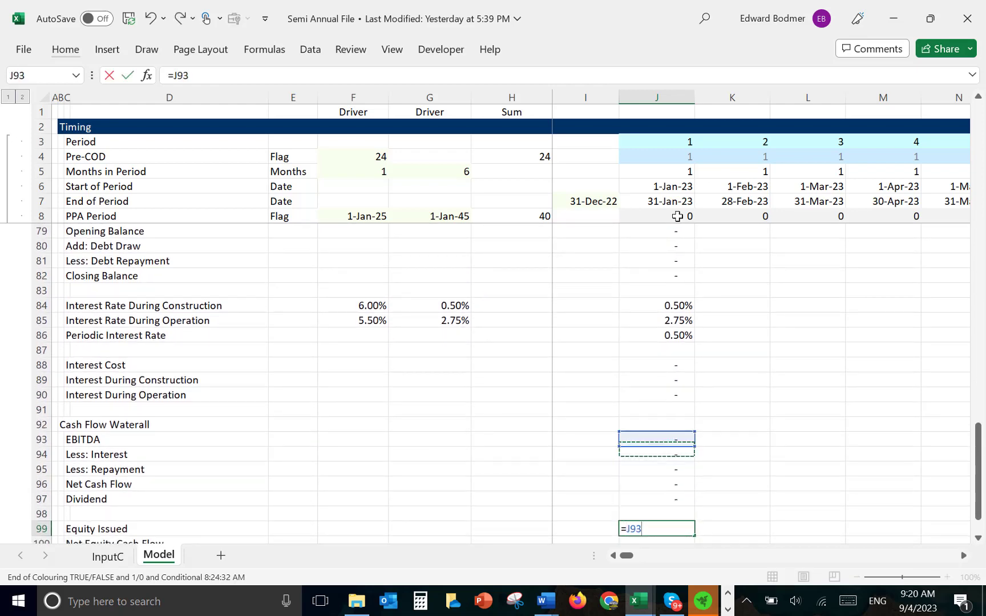
key(Up)
key(Up)
key(Up)
key(Up)
key(Up)
key(Up)
key(Up)
key(Up)
key(Up)
key(Up)
key(Up)
key(Up)
key(Up)
key(Up)
key(Up)
key(Up)
key(Up)
key(Up)
key(Up)
key(Up)
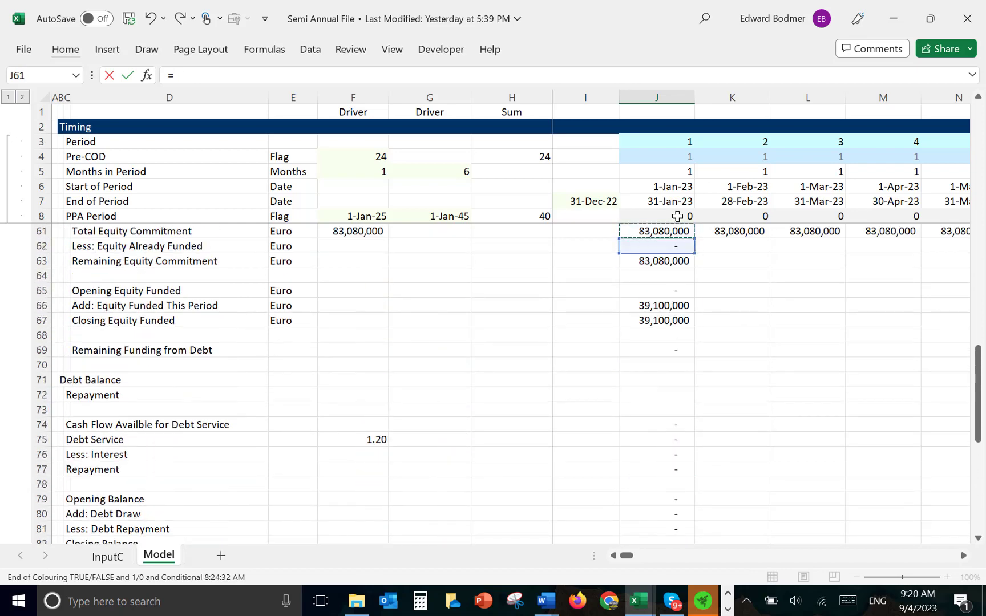
key(Up)
key(Up)
key(Up)
key(Up)
key(Up)
key(Up)
key(Up)
key(Up)
key(Up)
key(Up)
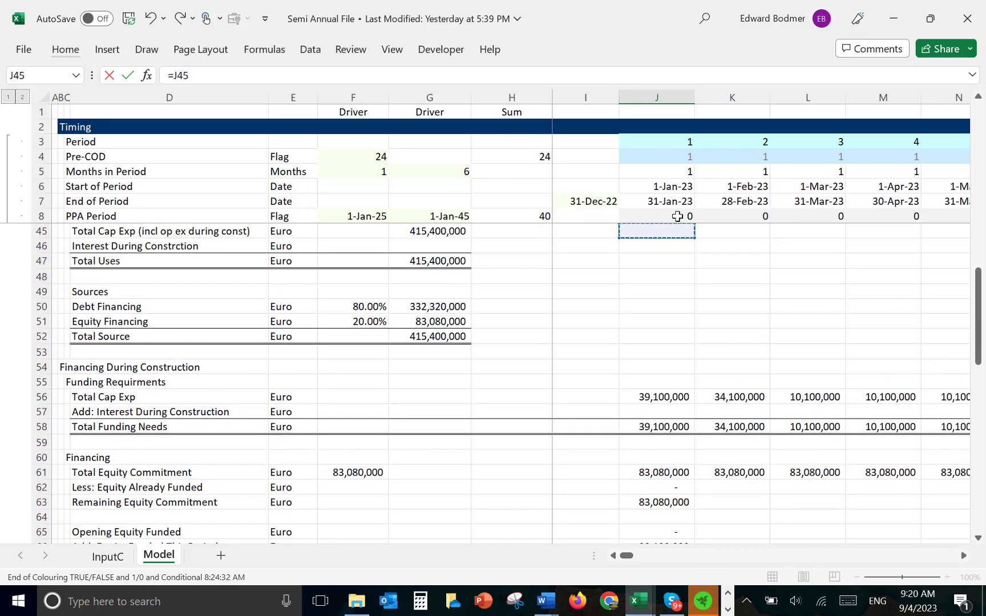
key(Up)
key(Down)
key(Down)
key(Down)
key(Down)
key(Down)
key(Down)
key(Down)
key(Down)
key(Down)
key(Down)
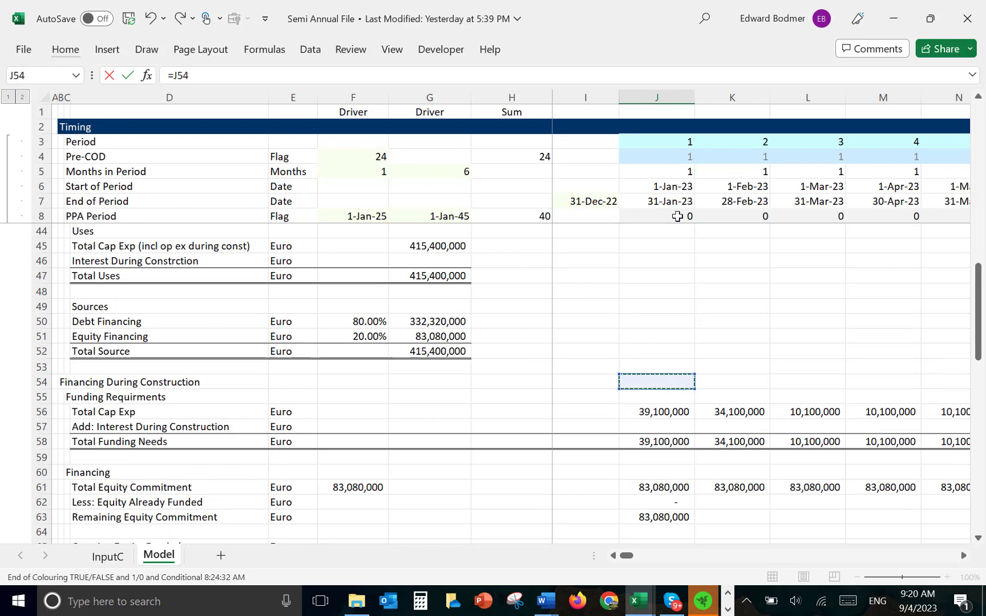
key(Down)
key(Down)
key(Down)
key(Down)
key(Down)
key(Down)
key(Down)
key(Down)
key(Down)
key(Down)
key(Down)
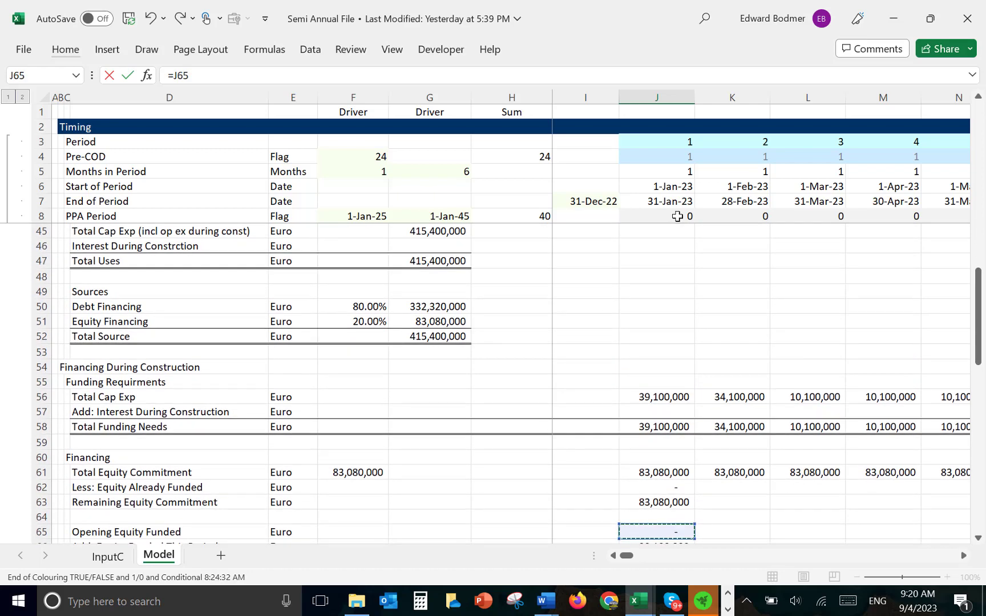
key(Down)
key(Down)
key(Down)
key(Down)
key(Down)
key(Down)
key(Down)
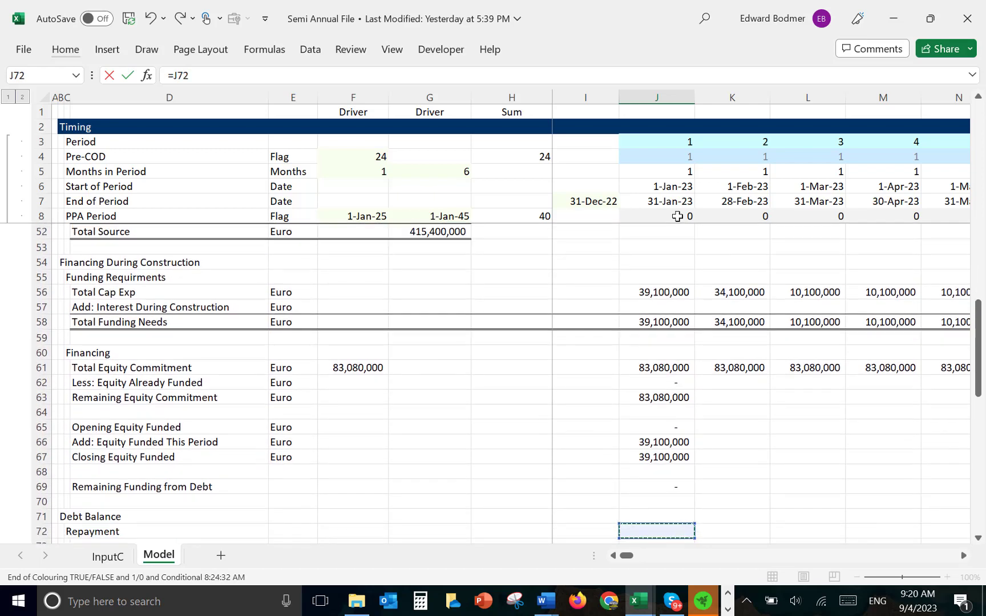
key(Up)
key(Up)
key(Up)
key(Up)
key(Up)
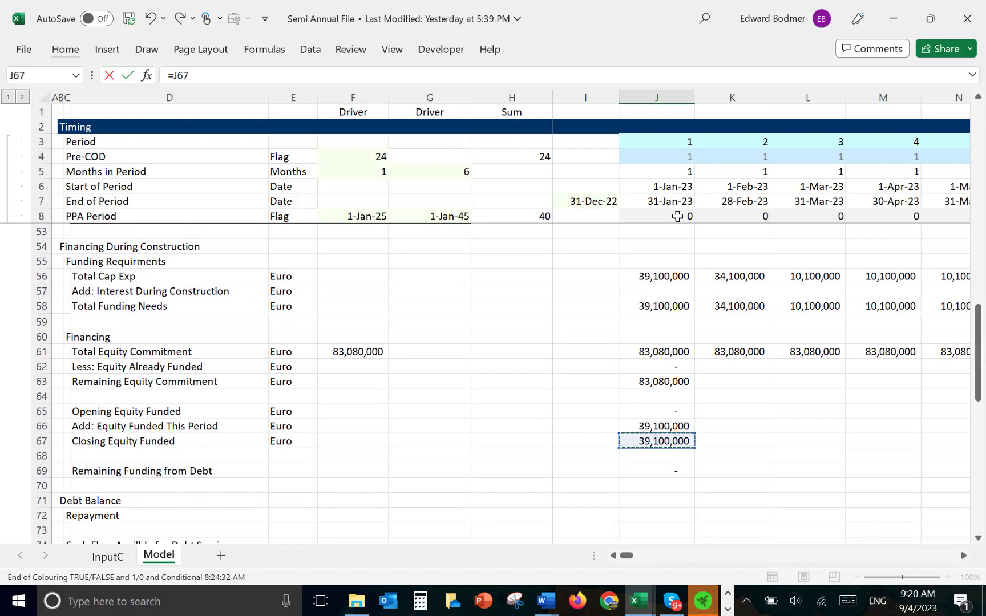
key(Up)
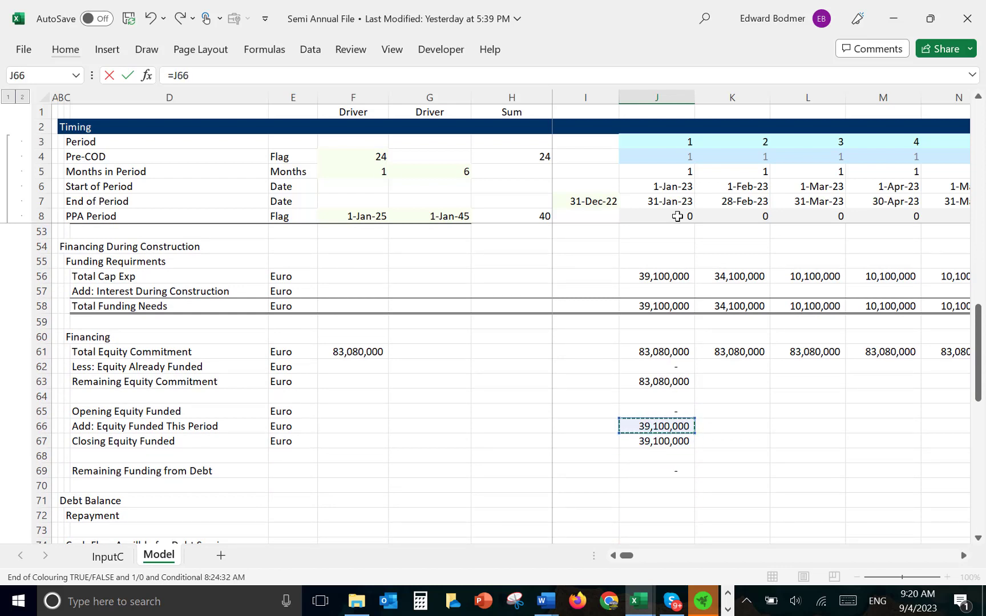
key(Return)
key(Return)
key(Up)
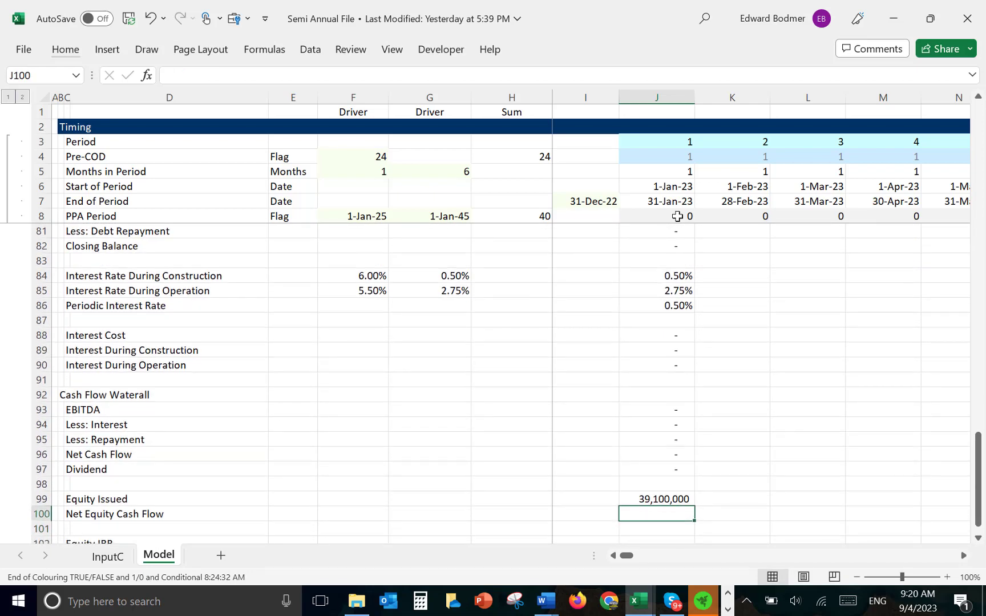
Calculate Net Equity Cash Flow in J100 as the dividend less equity issued, =J97-J99.
text(=)
key(Up)
key(Up)
key(Up)
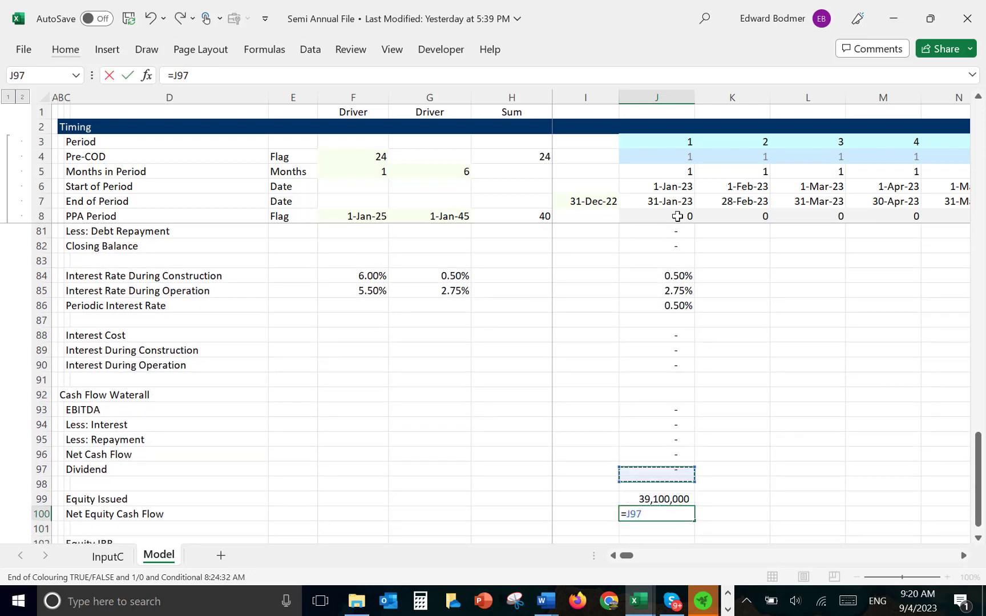
text(-)
key(Up)
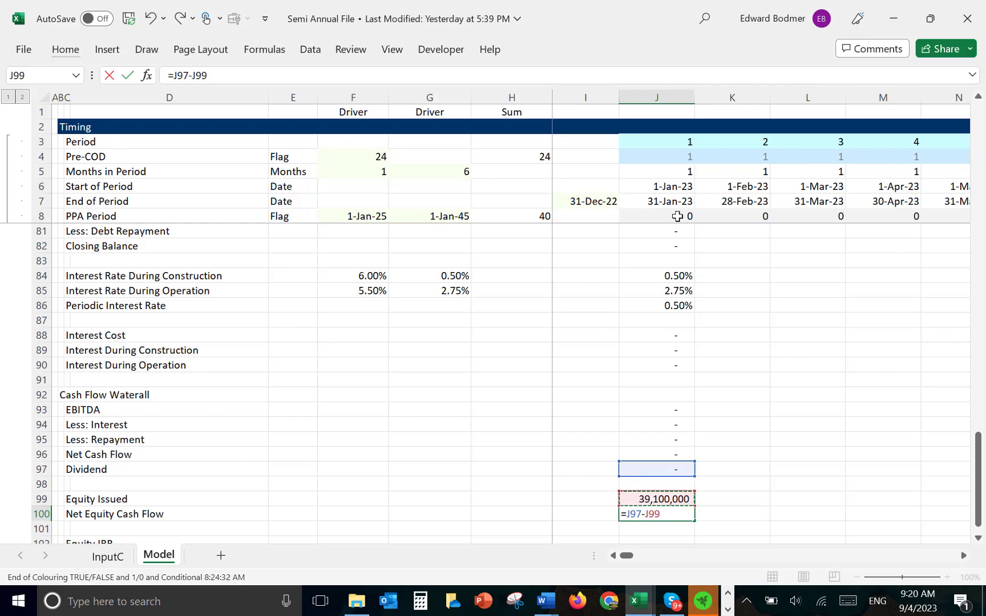
key(Return)
key(Return)
key(Up)
key(Up)
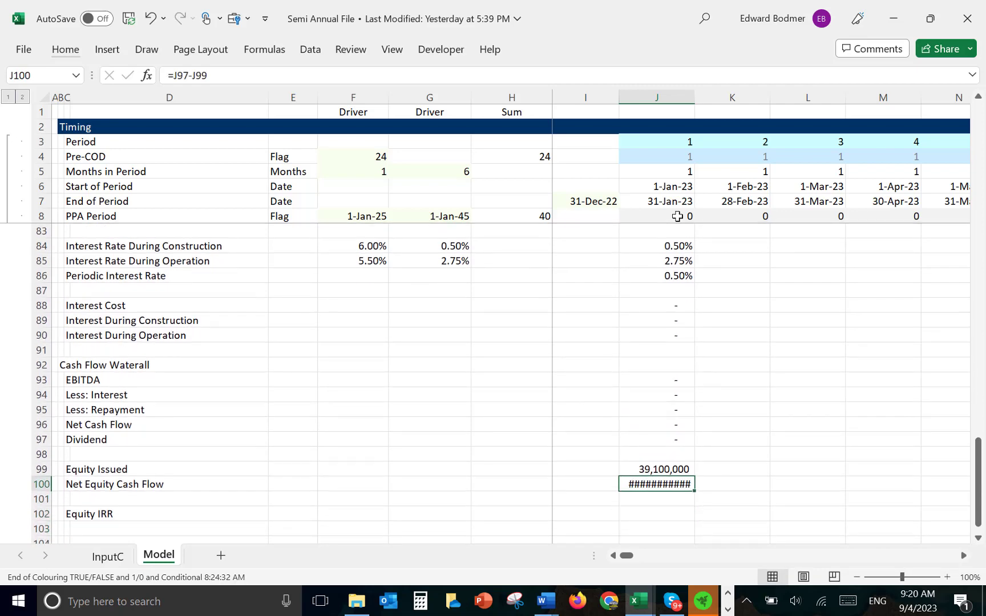
Review the Model sheet upward from Net Equity Cash Flow through the debt balance to the construction funding requirements.
key(Up)
key(Up)
key(Up)
key(Up)
key(Up)
key(Up)
key(Up)
key(Up)
key(Up)
key(Up)
key(Up)
key(Up)
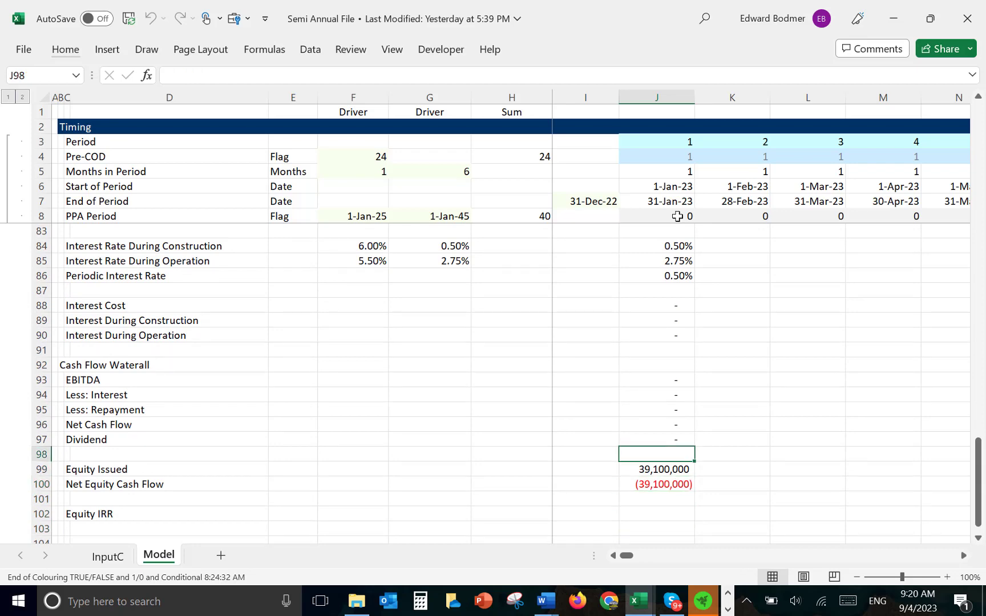
key(Up)
key(Up)
key(Up)
key(Up)
key(Up)
key(Up)
key(Up)
key(Up)
key(Up)
key(Up)
key(Up)
key(Up)
key(Up)
key(Up)
key(Up)
key(Up)
key(Up)
key(Up)
key(Up)
key(Up)
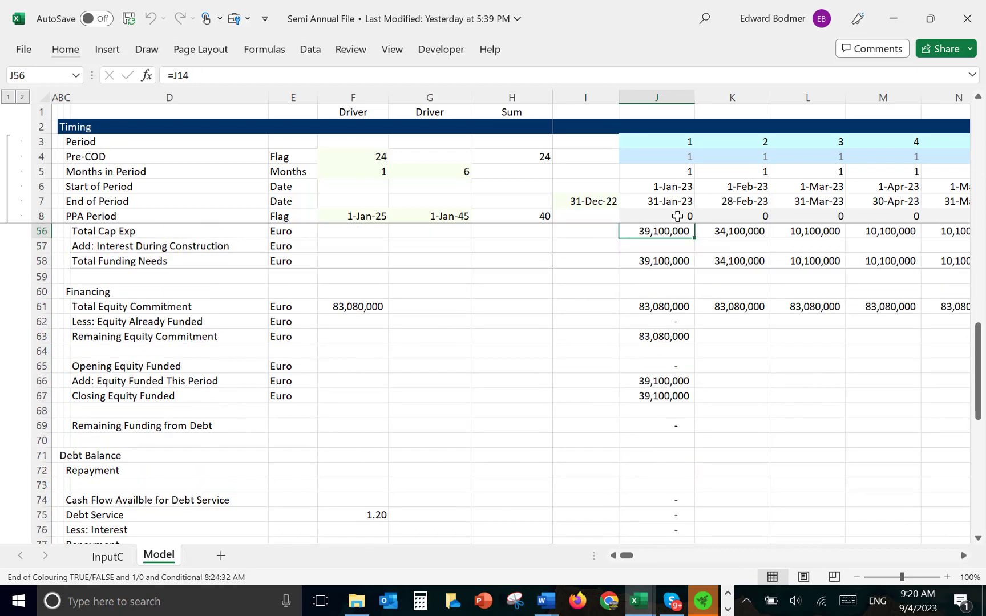
Examine the uses and sources summary, free cash flow, operating expenses and revenue sections of the Model sheet.
key(Up)
key(Up)
key(Up)
key(Up)
key(Up)
key(Up)
key(Up)
key(Up)
key(Up)
key(Up)
key(Up)
key(Up)
key(Up)
key(Up)
key(Up)
key(Up)
key(Up)
key(Up)
key(Up)
key(Up)
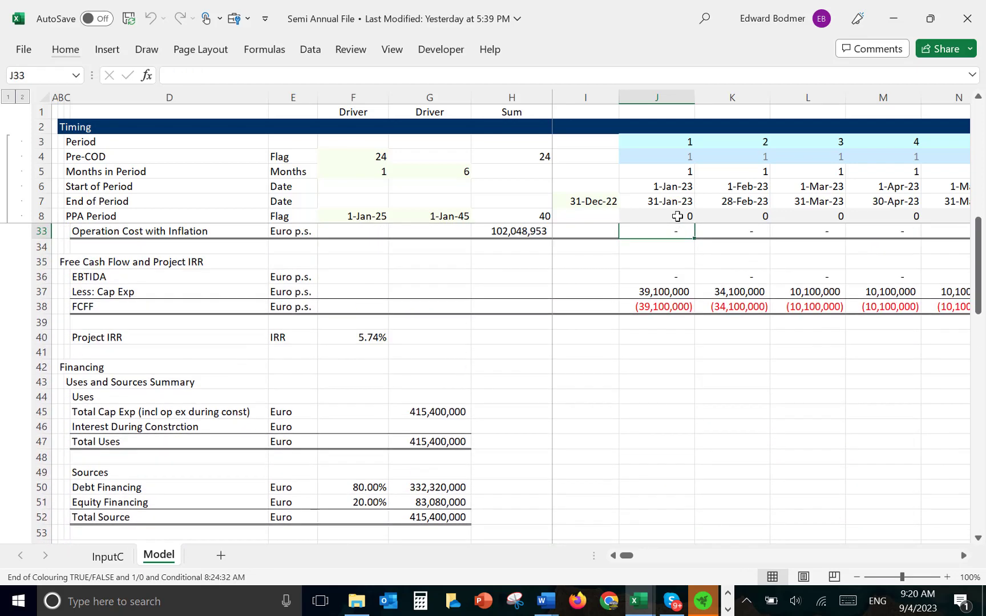
key(Down)
key(Up)
key(Up)
key(Up)
key(Up)
key(Up)
key(Up)
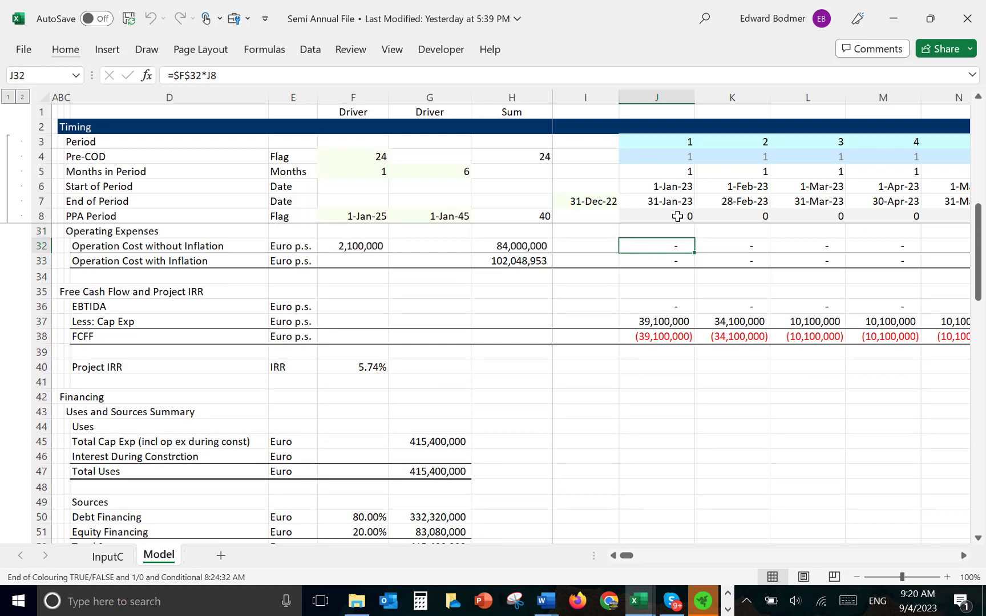
key(Up)
key(Up)
key(Up)
key(Up)
key(Down)
key(Down)
key(Down)
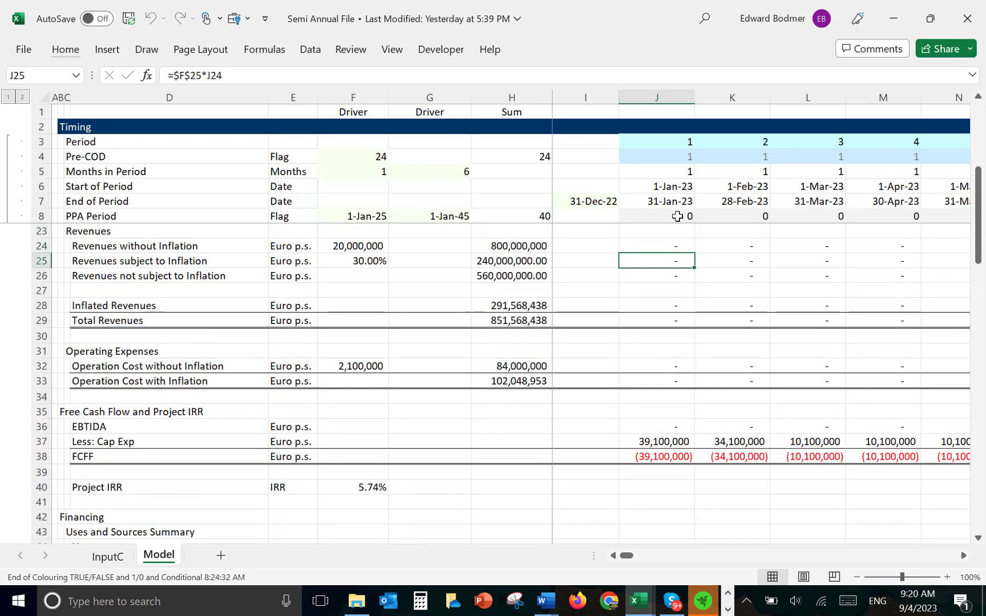
Review the first-period column from the revenue rows down to Cash Flow Available for Debt Service.
key(Down)
key(Down)
key(Down)
key(Down)
key(Down)
key(Down)
key(Down)
key(Down)
key(Down)
key(Down)
key(Down)
key(Down)
key(Down)
key(Down)
key(Down)
key(Down)
key(Down)
key(Down)
key(Down)
key(Down)
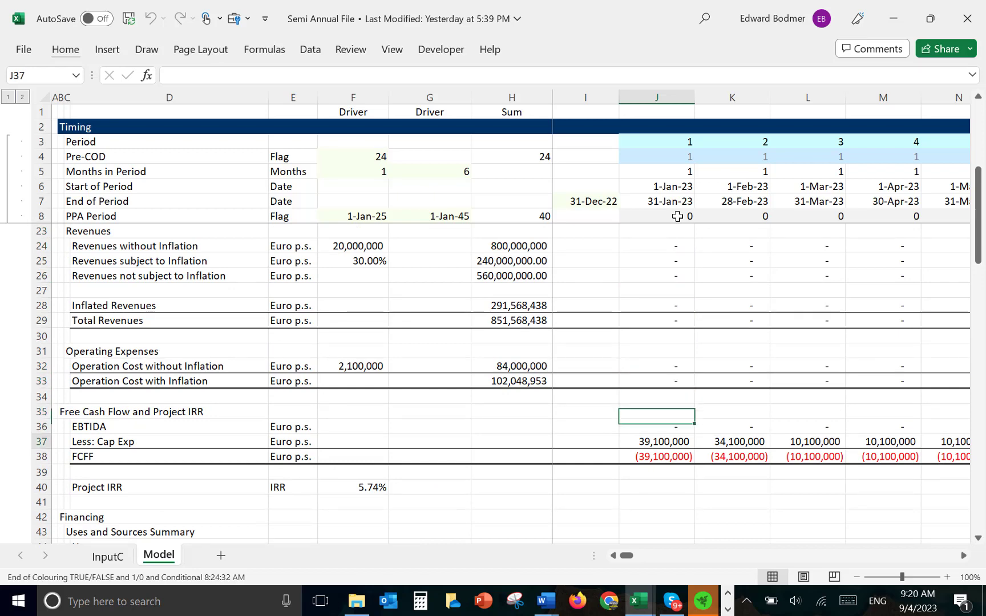
key(Down)
key(Down)
key(Down)
key(Down)
key(Down)
key(Down)
key(Down)
key(Down)
key(Down)
key(Down)
key(Down)
key(Down)
key(Down)
key(Down)
key(Down)
key(Down)
key(Down)
key(Down)
key(Down)
key(Down)
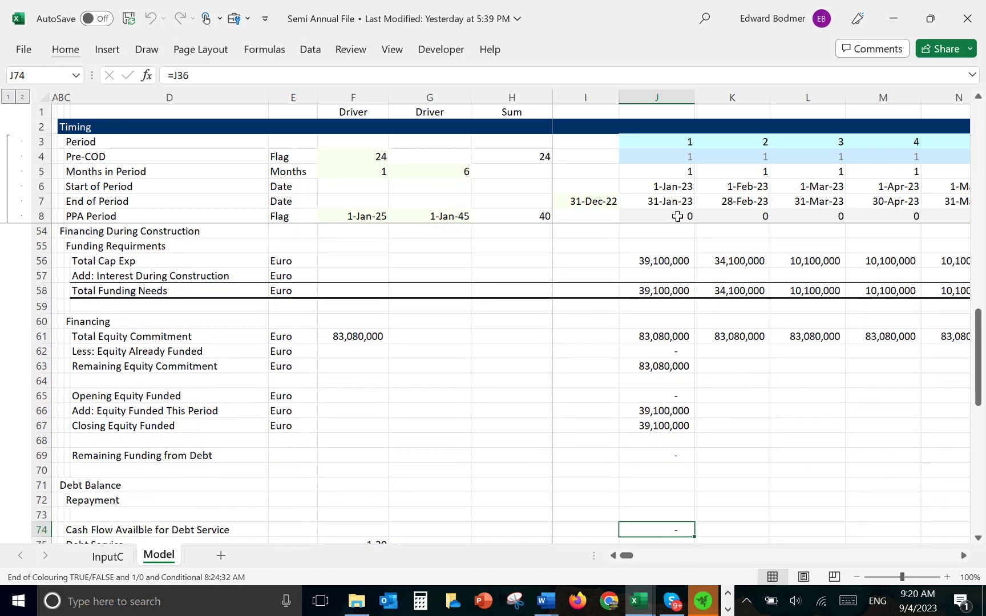
Trace the first-period column from the debt balance section back up to the empty Interest During Construction cell, J57.
key(Up)
key(Up)
key(Up)
key(Up)
key(Up)
key(Up)
key(Up)
key(Up)
key(Up)
key(Up)
key(Up)
key(Up)
key(Up)
key(Up)
key(Up)
key(Up)
key(Up)
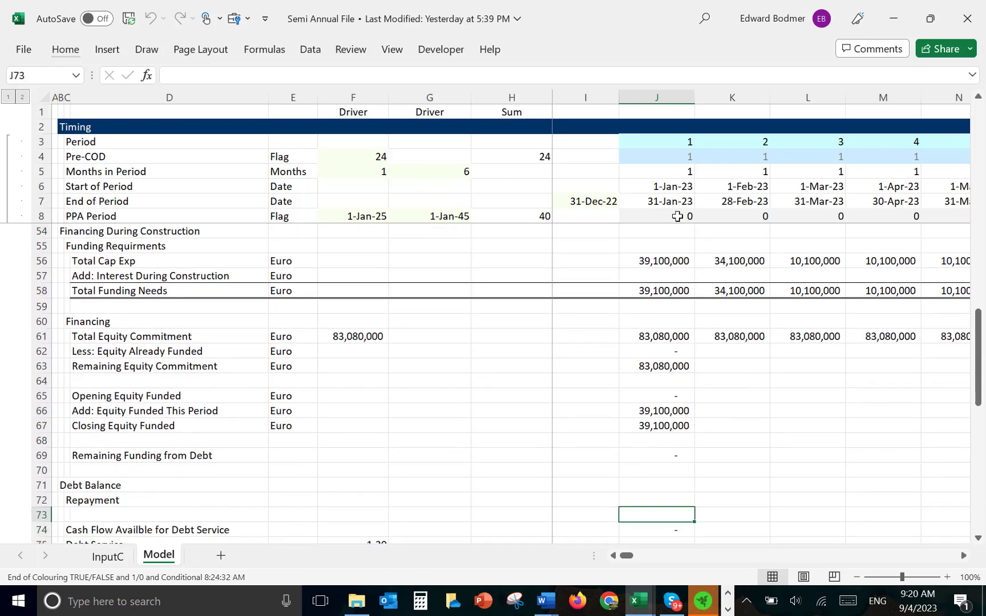
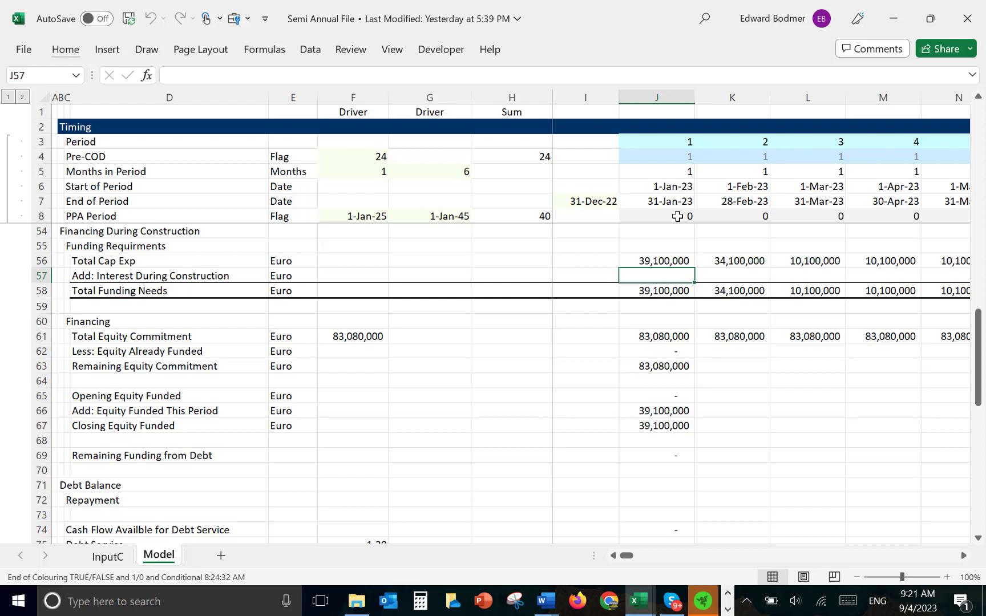
Look over the uses and sources summary and inspect the Debt Financing percentage driver in F50.
key(Up)
key(Up)
key(Up)
key(Up)
key(Up)
key(Up)
key(Up)
key(Up)
key(Up)
key(Up)
key(Up)
key(Up)
key(Up)
key(Up)
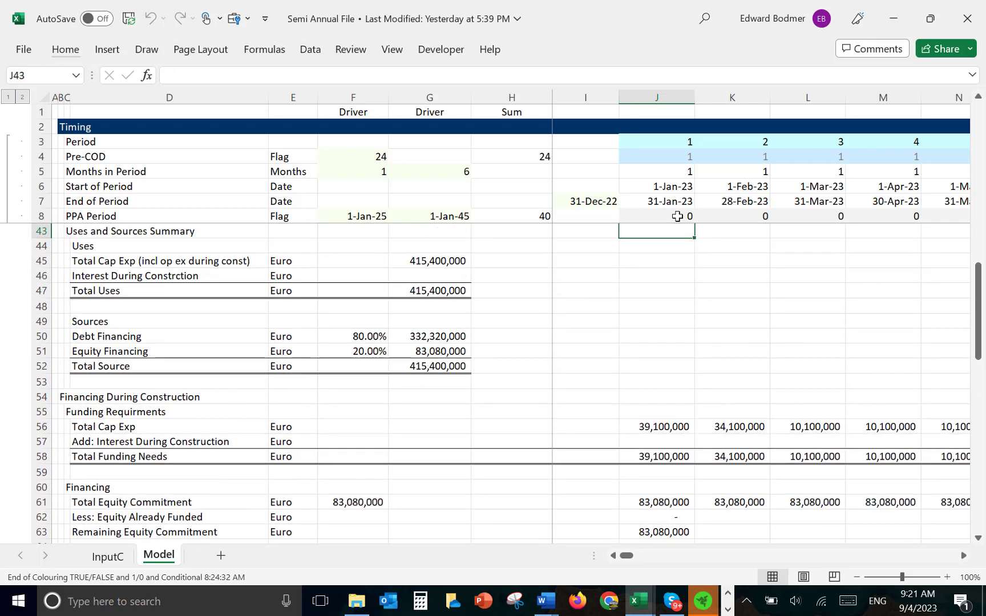
key(Down)
key(Down)
key(Down)
key(Down)
key(Down)
key(Down)
key(Down)
key(Left)
key(Left)
key(Left)
key(Left)
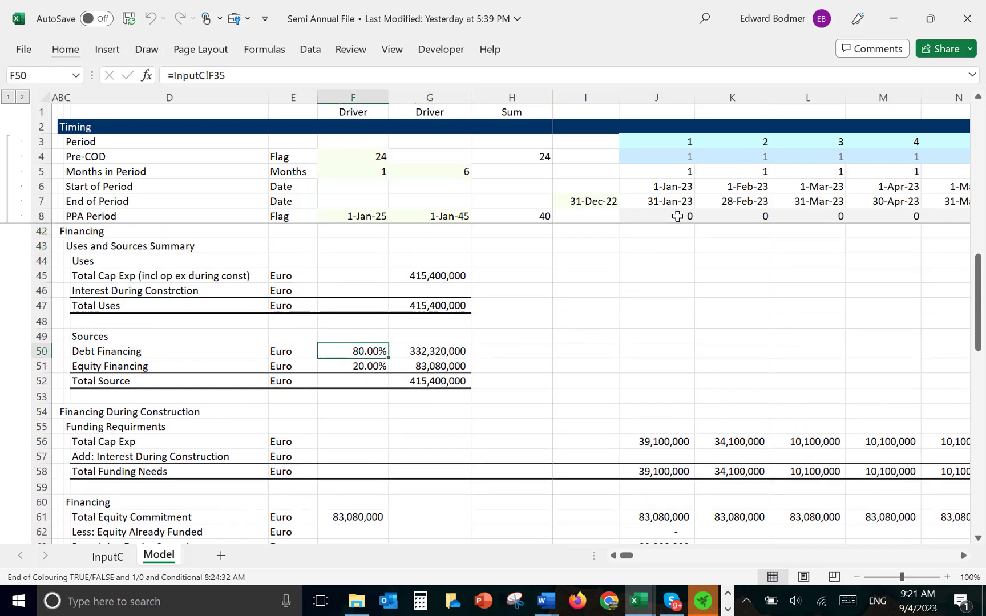
Compare the Debt Financing percentage in F50 with the formula for its amount in G50.
key(Right)
key(Left)
key(Right)
key(Right)
key(Left)
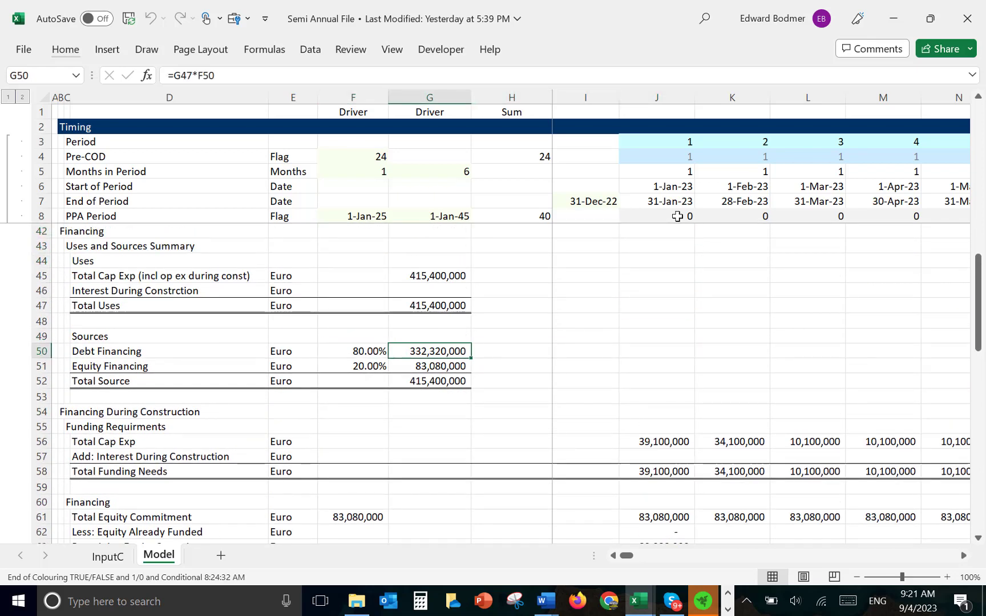
key(Left)
key(Right)
key(Right)
key(Right)
key(Right)
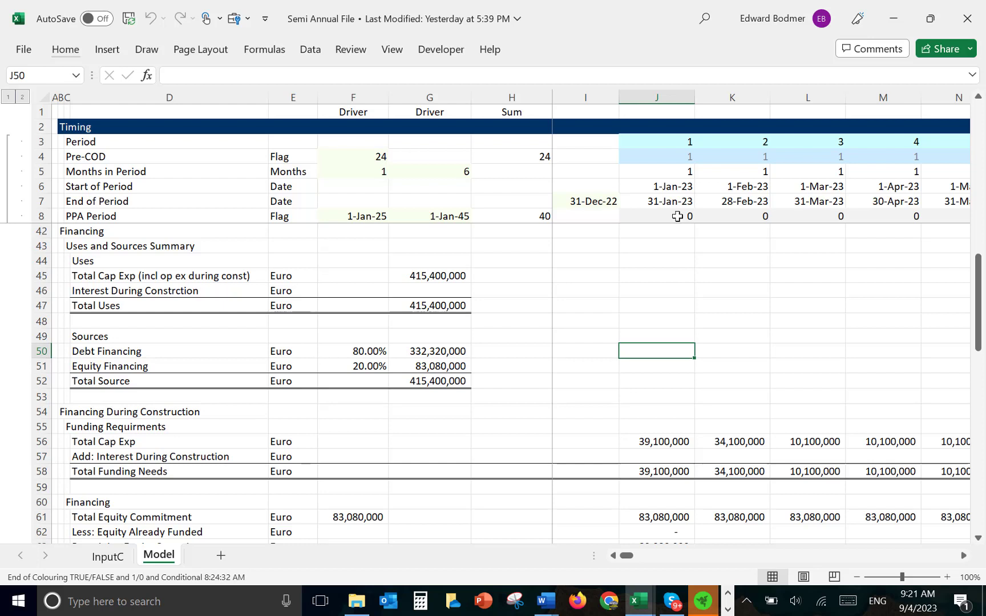
Review the first-period column from the sources summary down through equity funding to the debt Closing Balance in J82.
key(Down)
key(Down)
key(Down)
key(Down)
key(Down)
key(Down)
key(Down)
key(Down)
key(Down)
key(Down)
key(Down)
key(Down)
key(Down)
key(Down)
key(Down)
key(Down)
key(Down)
key(Down)
key(Down)
key(Down)
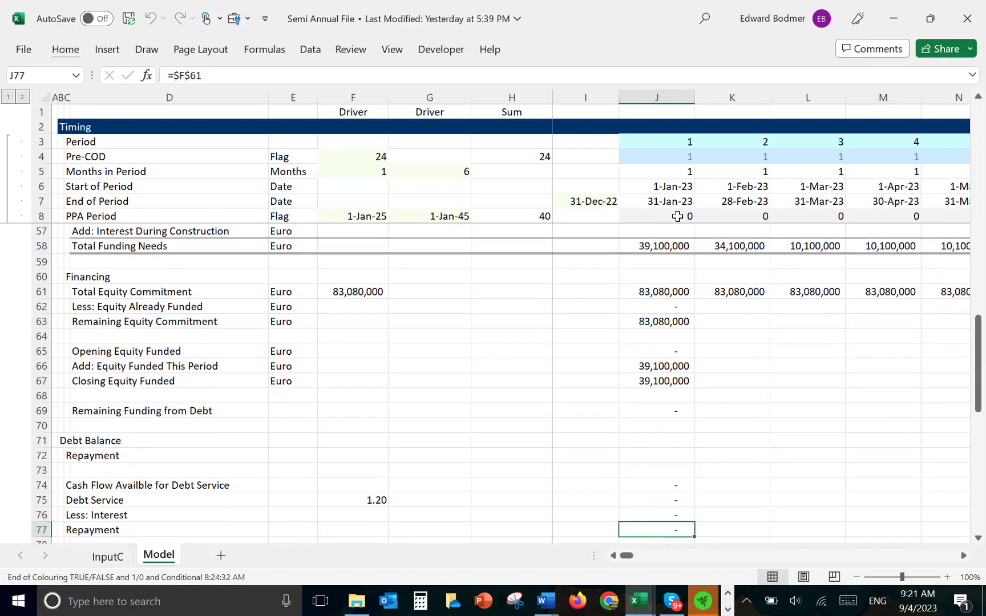
key(Down)
key(Down)
key(Down)
key(Down)
key(Down)
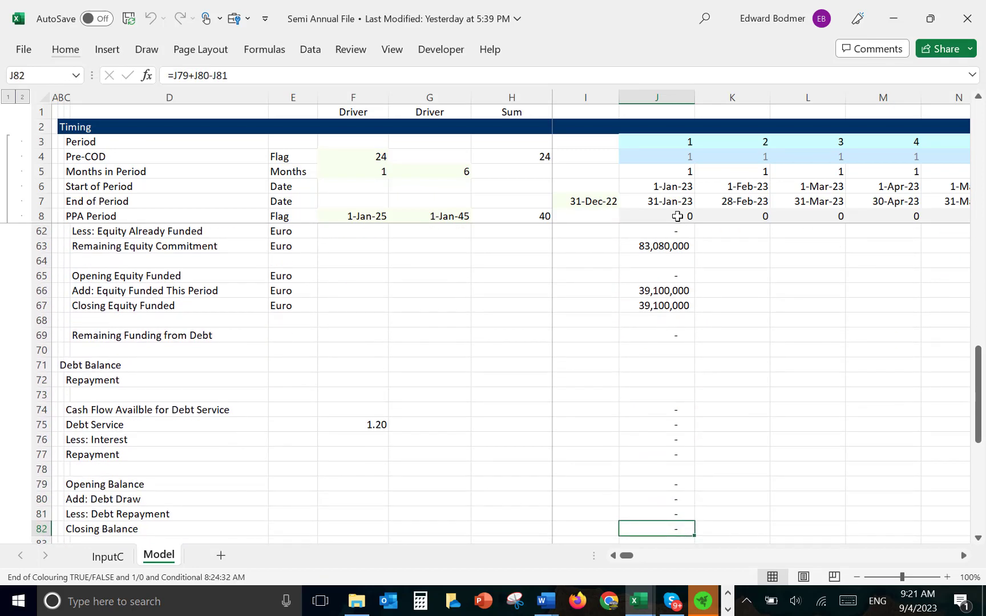
Copy the first-period formulas in J62:J100, from Less: Equity Already Funded to Net Equity Cash Flow, across the remaining periods.
key(Up)
key(Up)
key(Up)
key(Up)
key(Up)
key(Up)
key(Up)
key(Up)
key(Up)
key(Up)
key(Up)
key(Up)
key(Up)
key(Up)
key(Up)
key(Up)
key(Up)
key(Up)
key(Up)
key(Up)
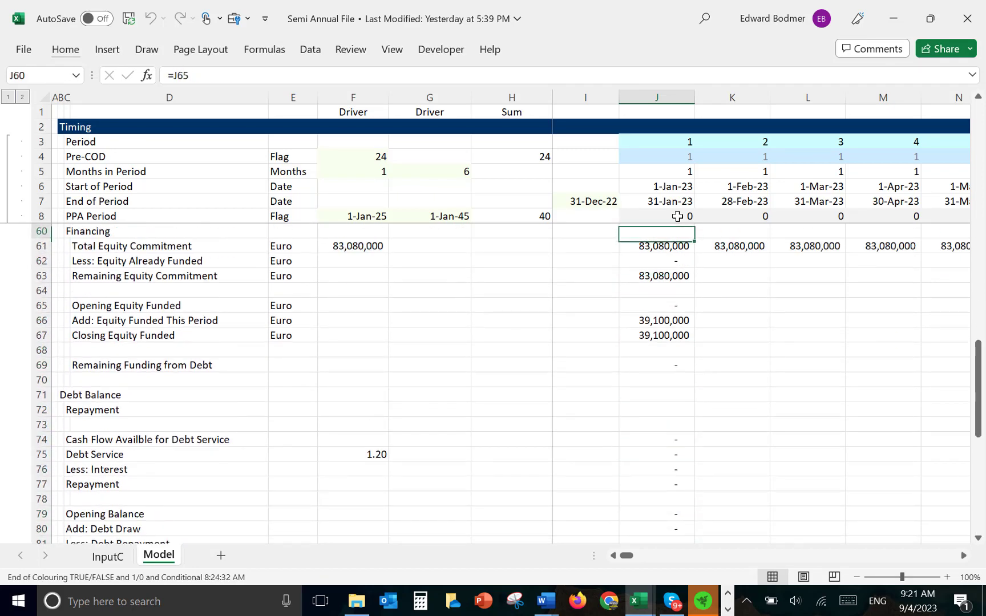
key(Down)
key(Down)
key(Down)
key(Down)
key(Down)
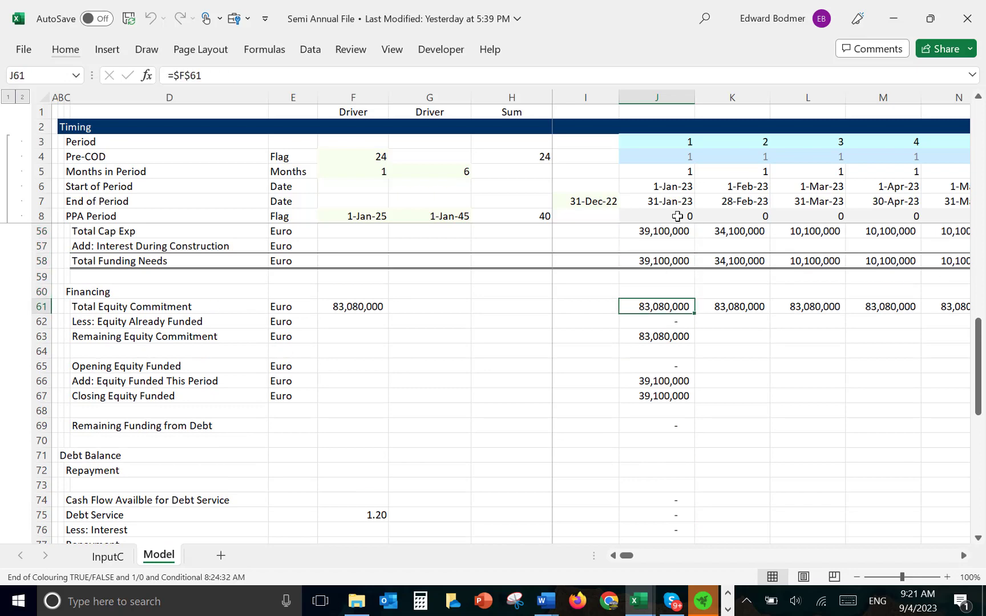
key(shift+Down)
key(shift+Down)
key(shift+Down)
key(shift+Down)
key(shift+Down)
key(shift+Down)
key(shift+Down)
key(shift+Down)
key(shift+Down)
key(shift+Down)
key(shift+Down)
key(shift+Down)
key(shift+Down)
key(shift+Down)
key(shift+Down)
key(shift+Down)
key(shift+Down)
key(shift+Down)
key(shift+Down)
key(shift+Down)
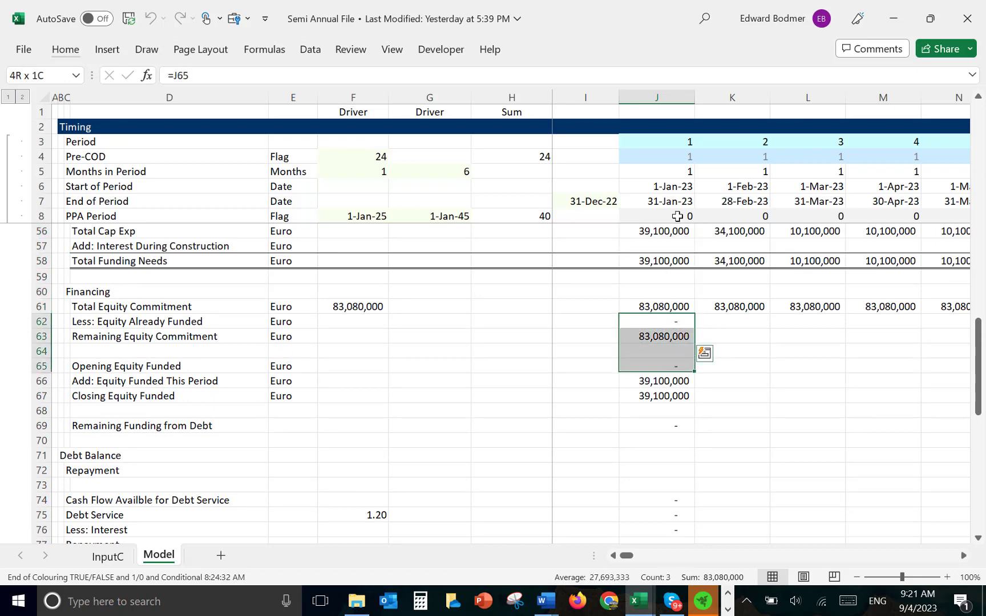
key(shift+Down)
key(shift+Down)
key(shift+Down)
key(shift+Down)
key(shift+Down)
key(shift+Down)
key(shift+Down)
key(shift+Down)
key(shift+Down)
key(shift+Down)
key(shift+Down)
key(shift+Down)
key(shift+Down)
key(shift+Down)
key(shift+Down)
key(shift+Down)
key(shift+Down)
key(shift+Down)
key(shift+Down)
key(shift+Down)
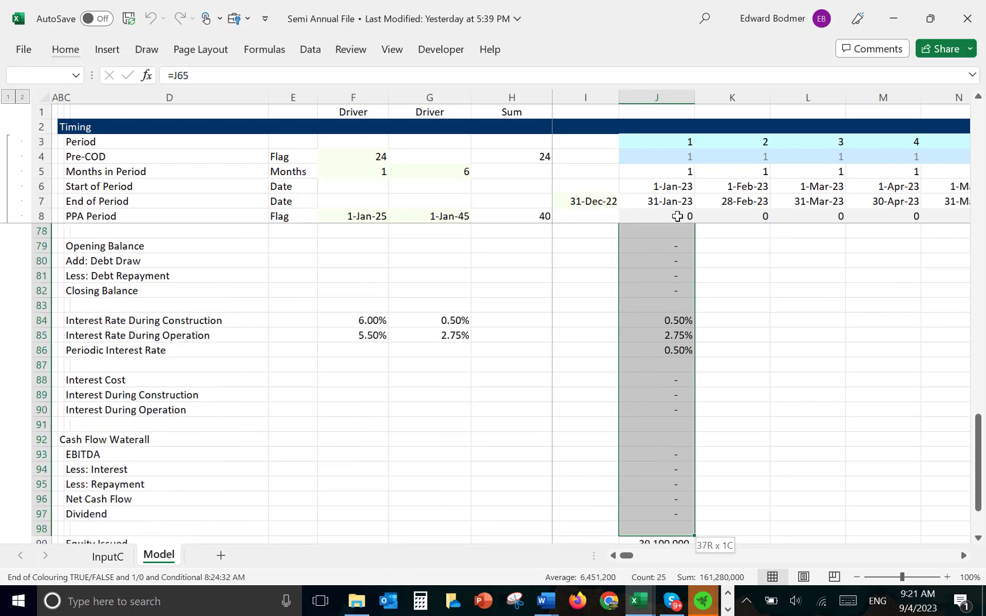
key(shift+Down)
key(shift+Down)
key(shift+Down)
key(shift+Down)
key(shift+Down)
key(shift+Up)
key(shift+Up)
key(shift+Up)
key(shift+Up)
key(shift+Up)
key(shift+Up)
key(shift+Up)
key(shift+Up)
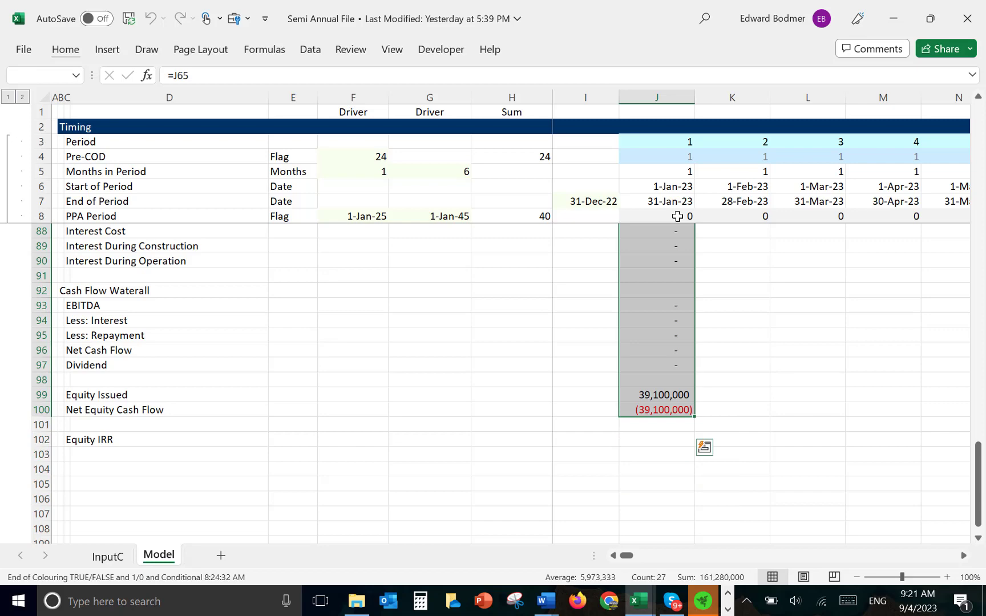
key(ctrl+shift+r)
Examine the filled period columns from the equity funding rows down through the debt balance and interest rows to the cash flow waterfall.
key(Down)
key(Down)
key(Down)
key(Down)
key(Down)
key(Down)
key(Down)
key(Down)
key(Down)
key(Down)
key(Down)
key(Down)
key(Down)
key(Down)
key(Down)
key(Down)
key(Down)
key(Down)
key(Down)
key(Down)
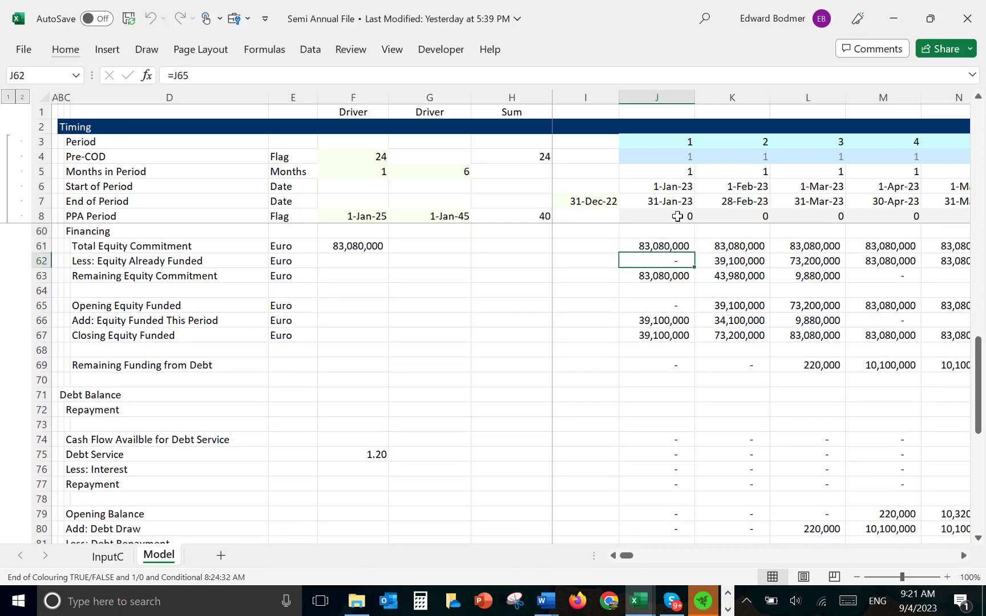
key(Down)
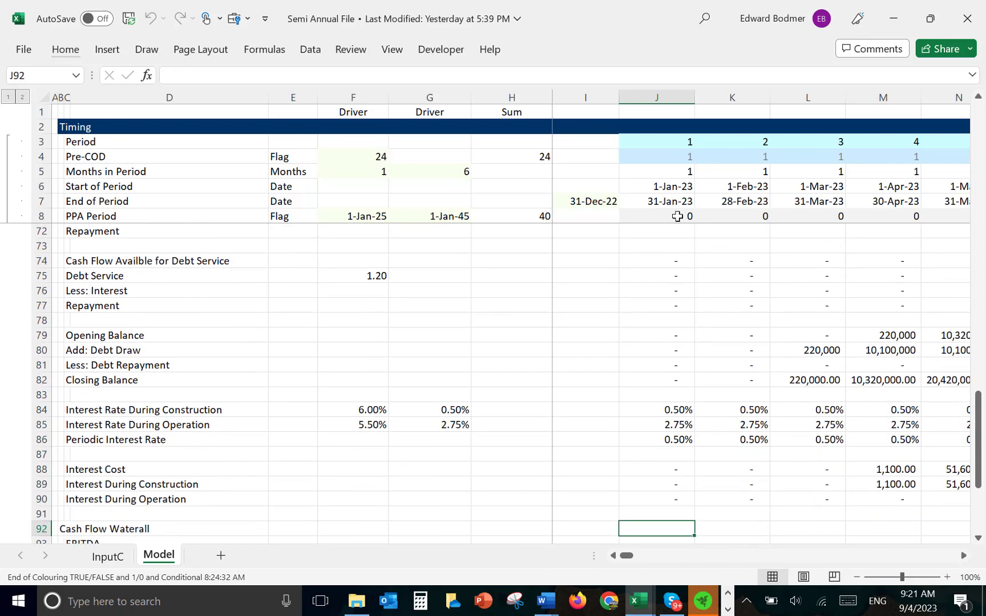
Review the first-period column upward from Cash Flow Waterfall through the interest and debt balance rows to the Funding Requirements section.
key(Up)
key(Up)
key(Up)
key(Up)
key(Up)
key(Up)
key(Up)
key(Up)
key(Up)
key(Up)
key(Up)
key(Up)
key(Up)
key(Up)
key(Up)
key(Up)
key(Up)
key(Up)
key(Up)
key(Up)
key(Up)
key(Up)
key(Up)
key(Up)
key(Up)
key(Up)
key(Up)
key(Up)
key(Up)
key(Up)
key(Up)
key(Up)
key(Up)
key(Up)
key(Up)
key(Up)
key(Up)
key(Up)
key(Up)
key(Up)
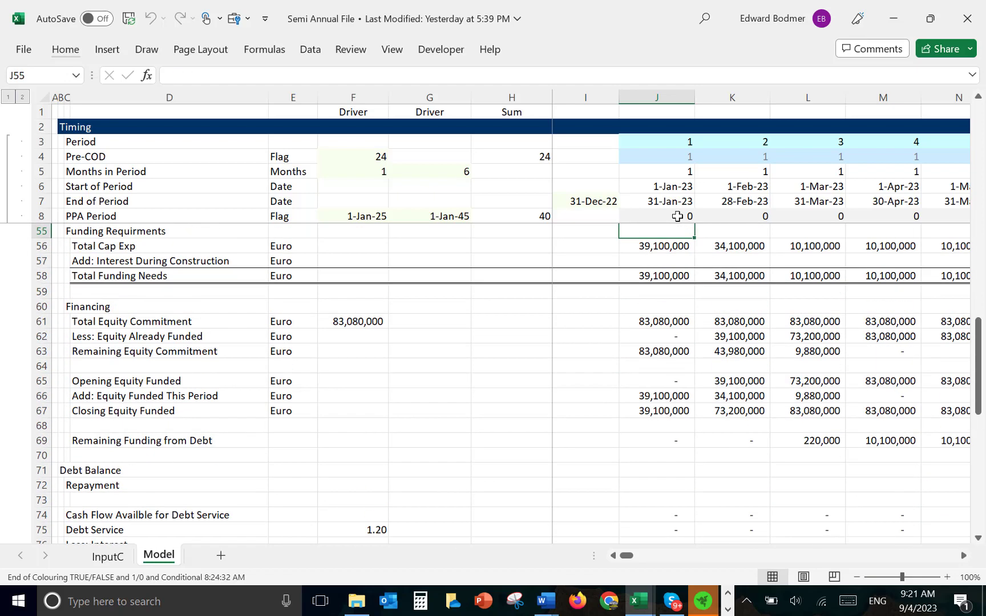
Examine the first-period funding needs and equity funding rows down to Debt Balance, returning to Less: Equity Already Funded in J62.
key(Down)
key(Down)
key(Down)
key(Down)
key(Down)
key(Down)
key(Down)
key(Down)
key(Down)
key(Down)
key(Down)
key(Down)
key(Down)
key(Down)
key(Down)
key(Down)
key(Down)
key(Down)
key(Down)
key(Down)
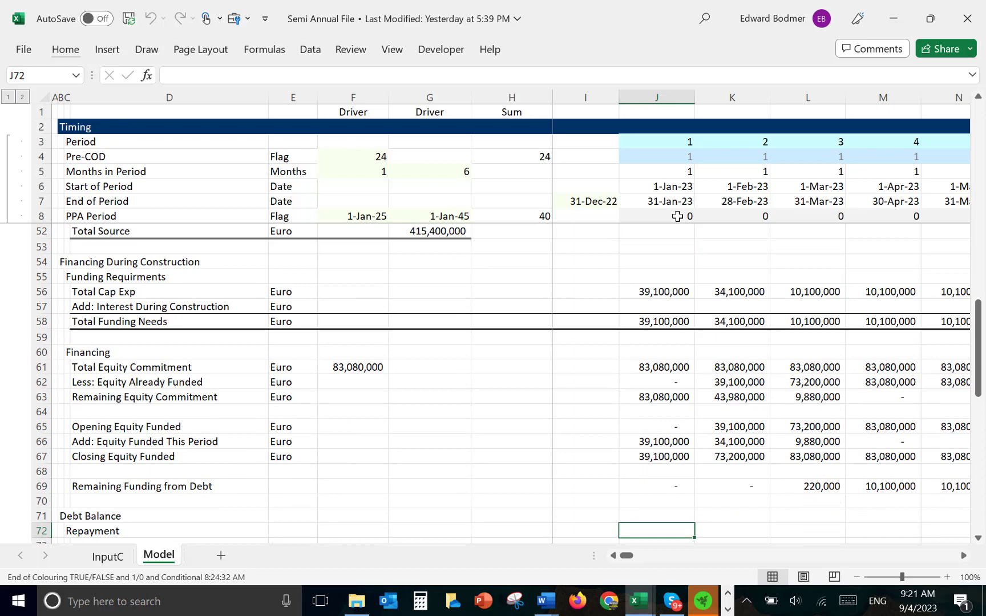
key(Up)
key(Up)
key(Up)
key(Up)
key(Up)
key(Up)
key(Up)
key(Up)
key(Up)
key(Up)
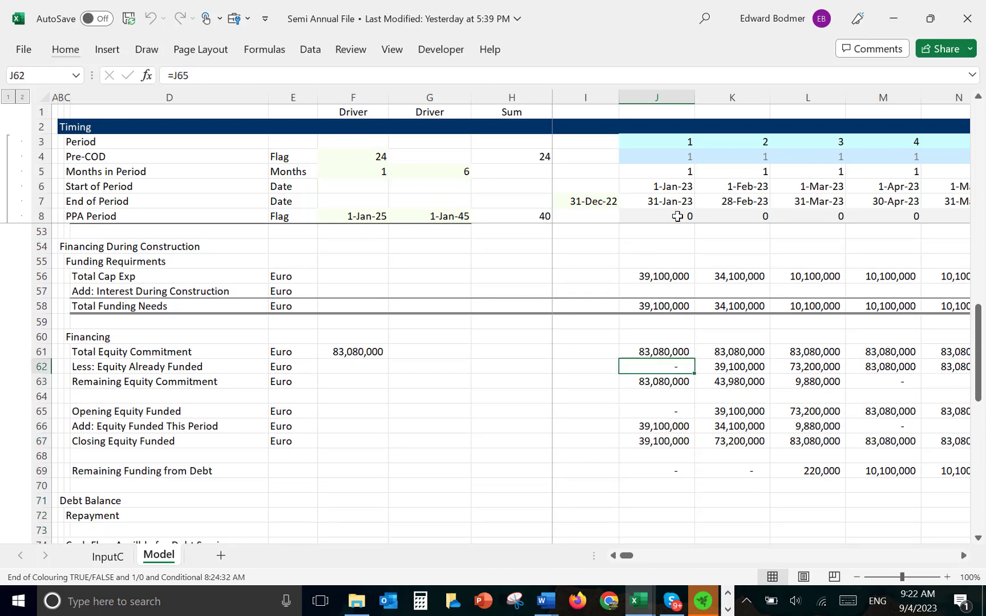
Check the third-period equity formulas in column L, comparing Remaining Equity Commitment with Equity Funded This Period and Remaining Funding from Debt.
key(Down)
key(Right)
key(Right)
key(Down)
key(Down)
key(Down)
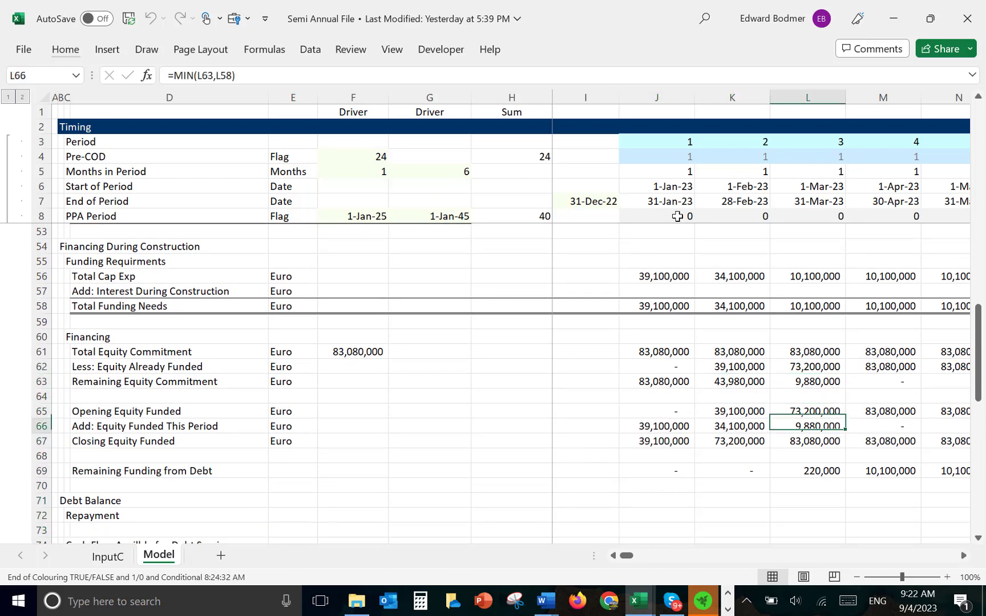
key(Down)
key(Down)
key(Down)
key(Down)
key(Up)
key(Up)
key(Up)
key(Up)
key(Up)
key(Up)
key(Up)
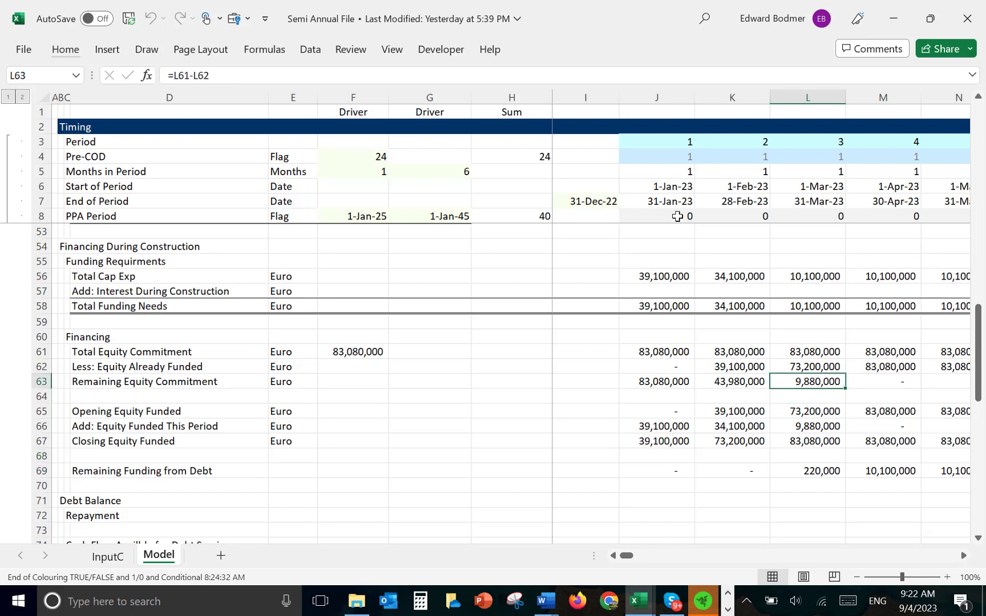
key(Down)
key(Down)
key(Down)
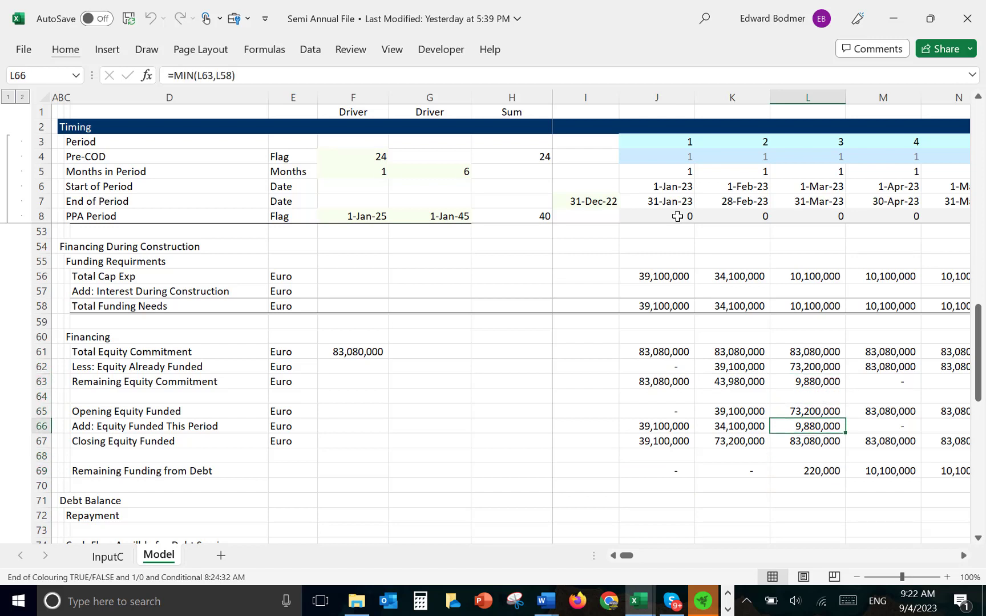
key(Up)
key(Down)
key(Up)
key(Up)
key(Up)
key(Up)
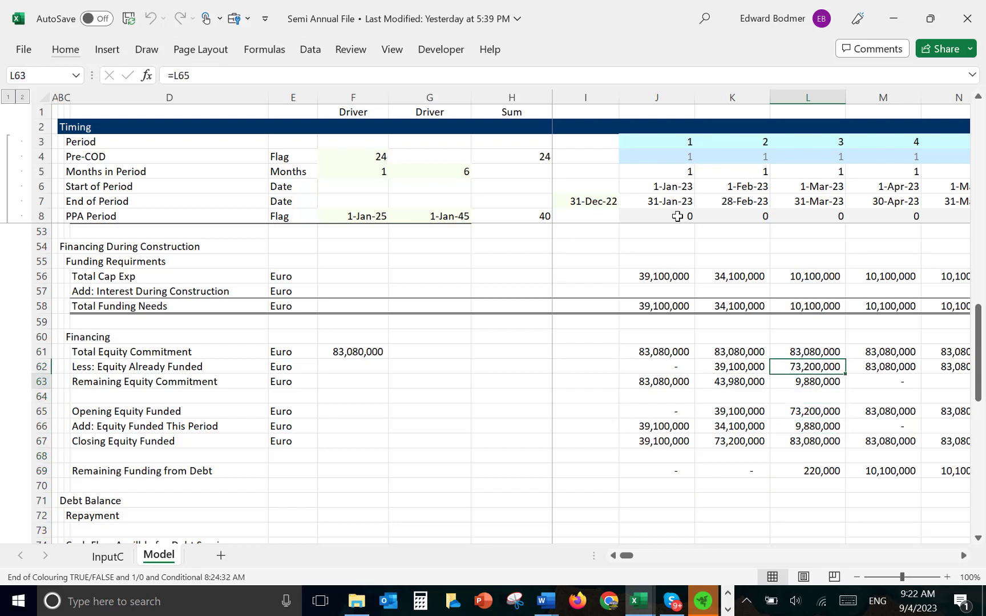
Follow the third-period column down from the equity rows to Add: Debt Draw and the debt Closing Balance in L82.
key(Down)
key(Down)
key(Down)
key(Down)
key(Down)
key(Down)
key(Down)
key(Down)
key(Down)
key(Down)
key(Down)
key(Down)
key(Down)
key(Down)
key(Down)
key(Down)
key(Down)
key(Down)
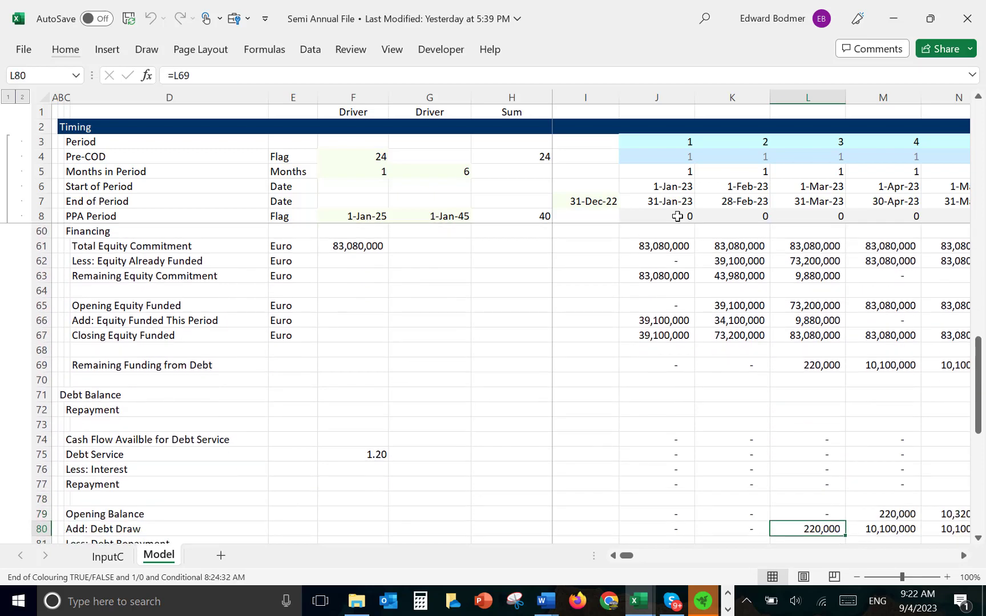
key(Down)
key(Down)
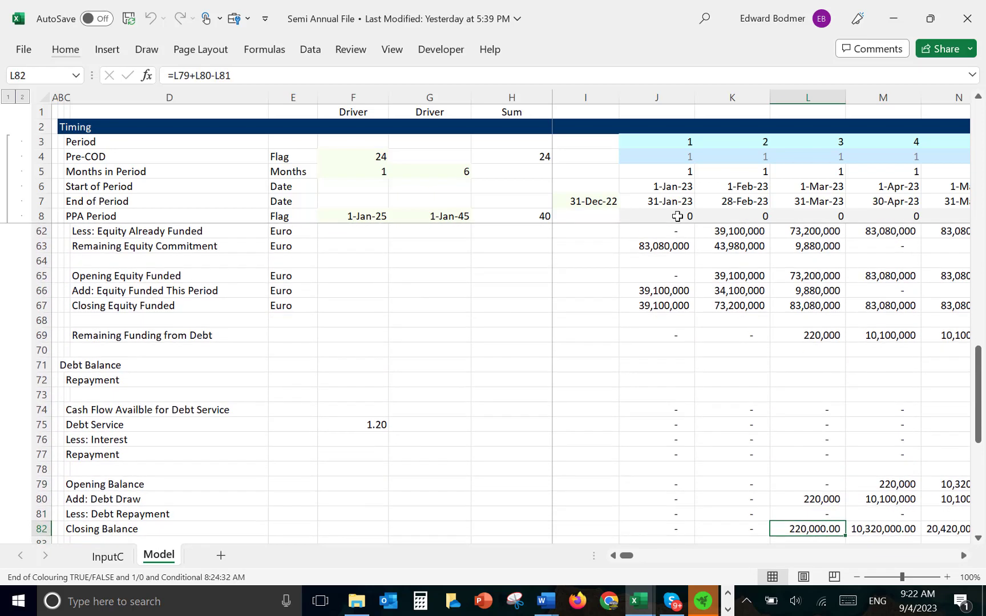
Examine the debt Closing Balance in row 82 across the monthly construction periods, and return to the first periods.
key(Right)
key(Right)
key(Right)
key(Right)
key(Right)
key(Right)
key(Right)
key(Right)
key(Right)
key(Right)
key(Right)
key(Right)
key(Right)
key(Right)
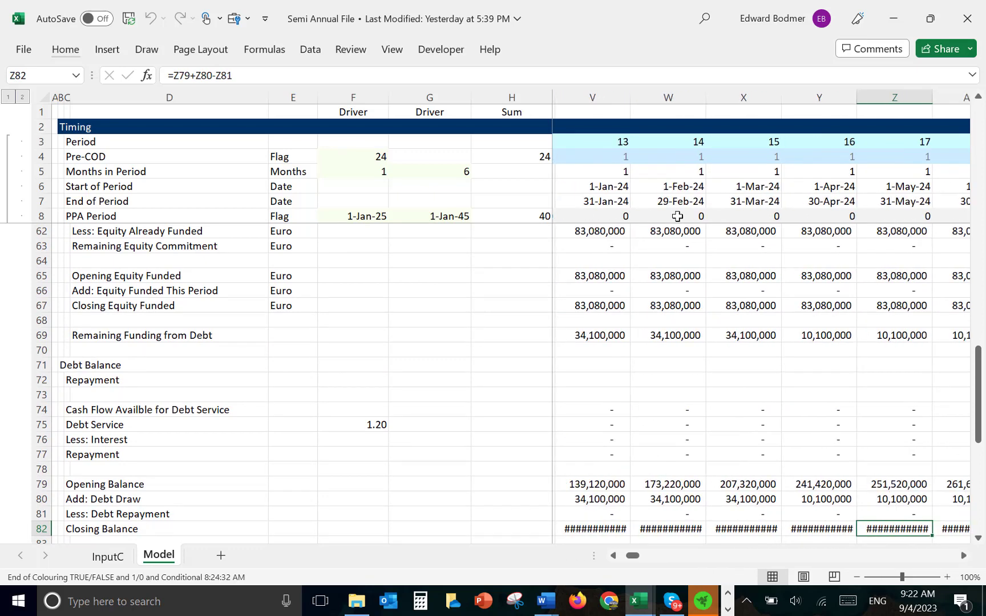
key(Right)
key(Right)
key(Right)
key(Left)
key(Left)
key(Right)
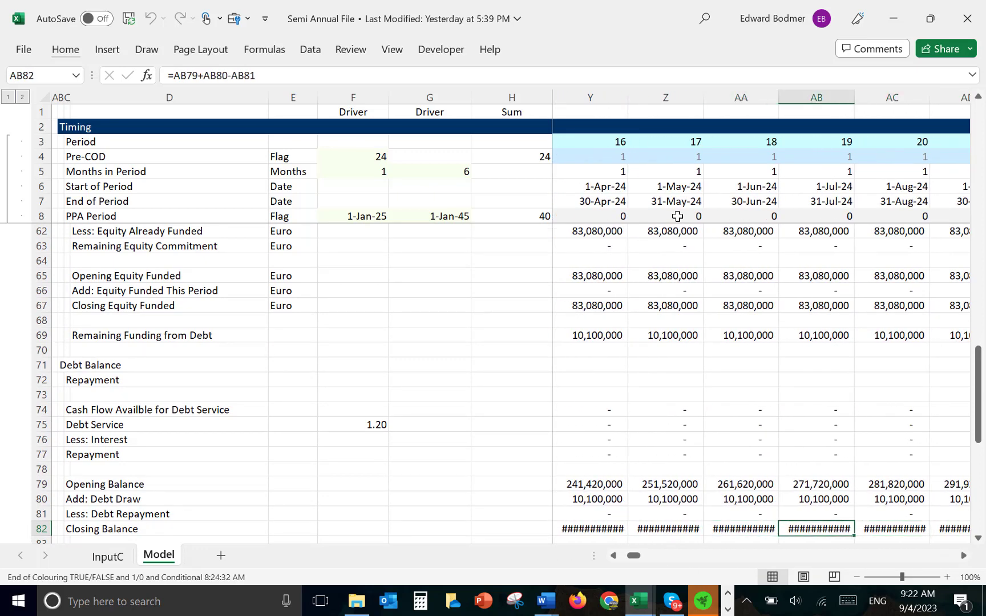
key(Left)
key(Left)
key(ctrl+Left)
key(Right)
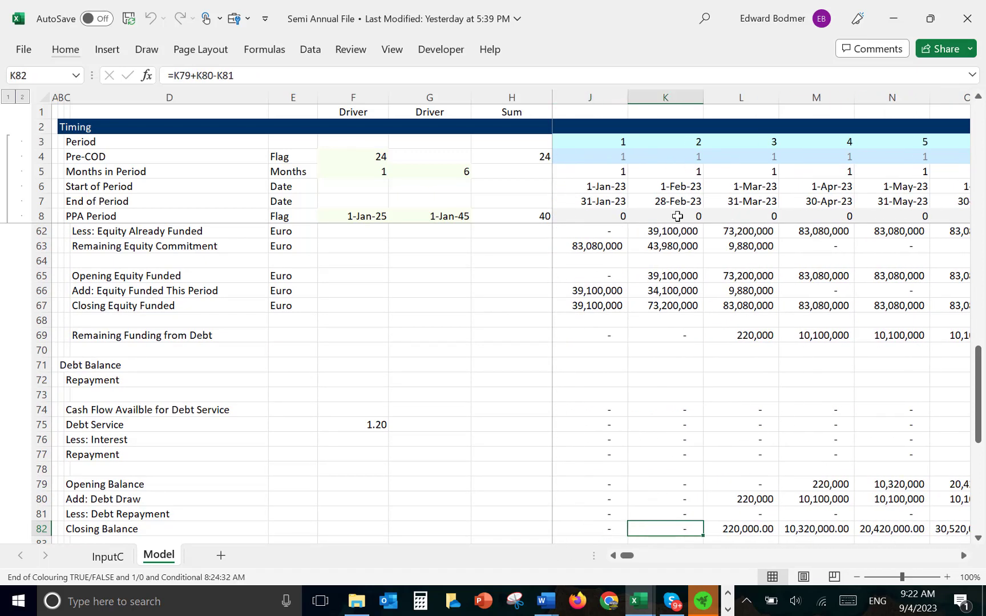
Format the debt balance rows J79:FC82, Opening Balance to Closing Balance, with thousands separators and no decimals.
key(Left)
key(Left)
key(Right)
key(Up)
key(Up)
key(Up)
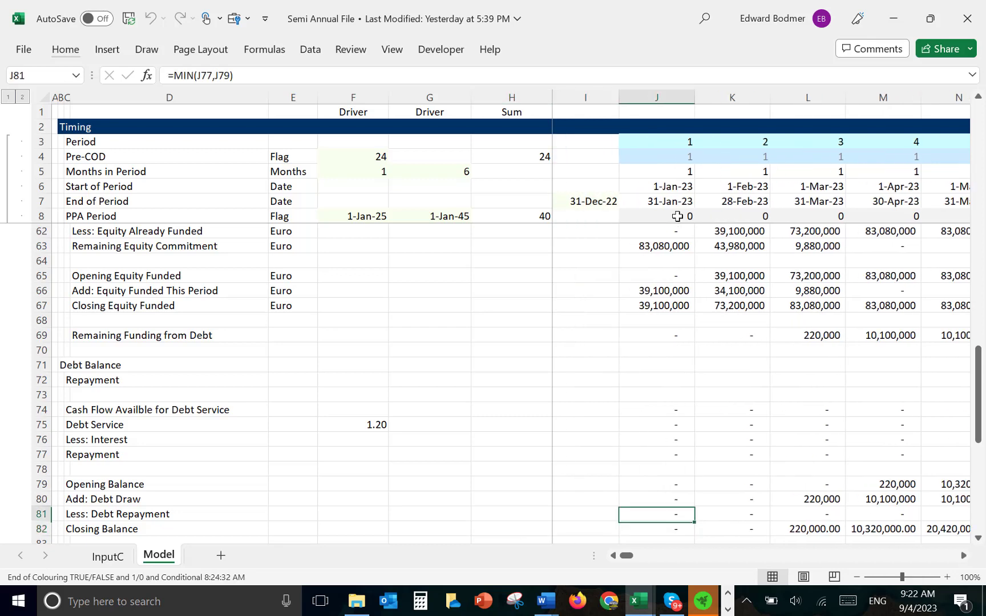
key(shift+Down)
key(shift+Down)
key(shift+Down)
key(ctrl+shift+Right)
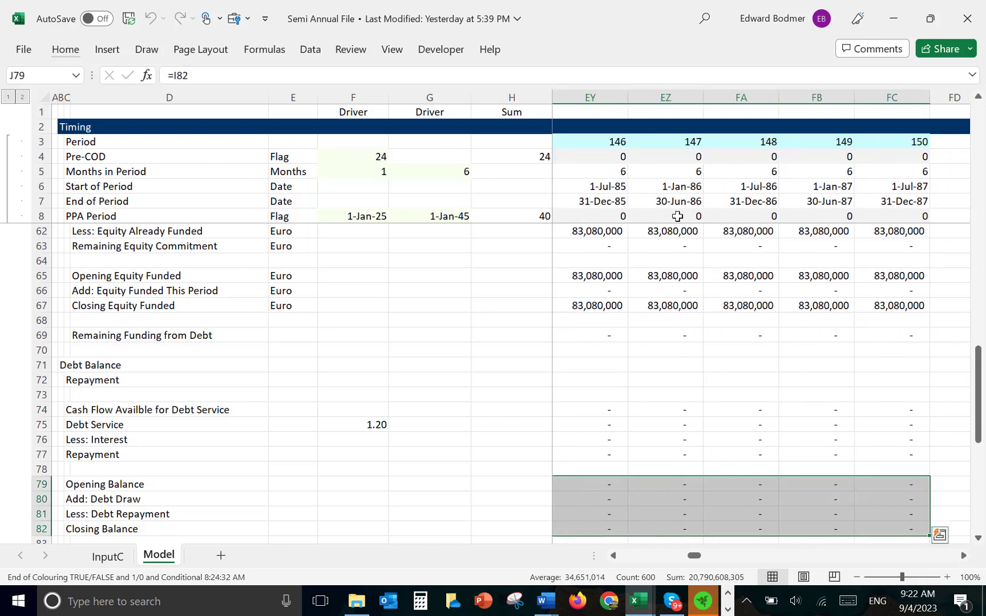
key(Left)
key(Right)
key(Right)
key(Right)
key(Down)
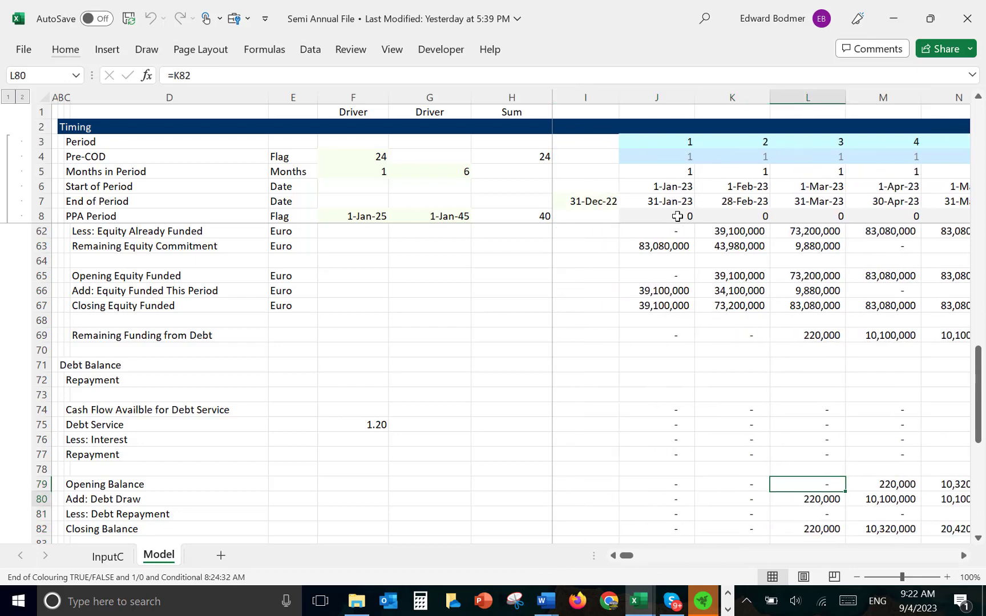
Examine the debt Closing Balance in row 82 from the fourth period to the last construction period in AG82.
key(Down)
key(Down)
key(Down)
key(Down)
key(Down)
key(Up)
key(Up)
key(Up)
key(Right)
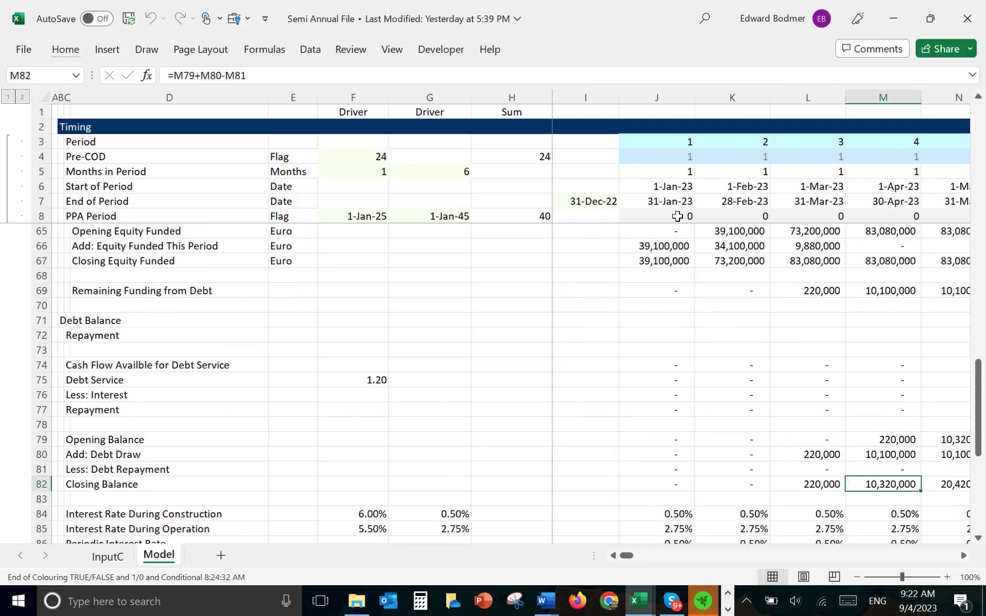
key(Right)
key(Right)
key(Right)
key(Right)
key(Right)
key(Right)
key(Right)
key(Right)
key(Right)
key(Right)
key(Right)
key(Right)
key(Right)
key(Right)
key(Right)
key(Right)
key(Right)
key(Right)
key(Right)
key(Right)
key(Right)
key(Right)
key(Right)
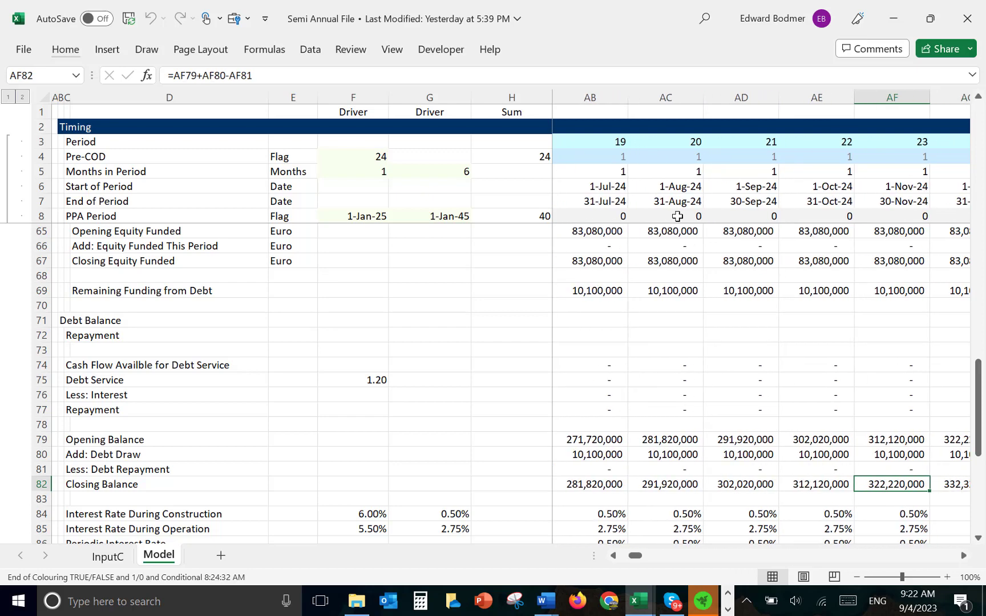
key(Right)
key(Left)
key(Left)
key(Left)
key(Left)
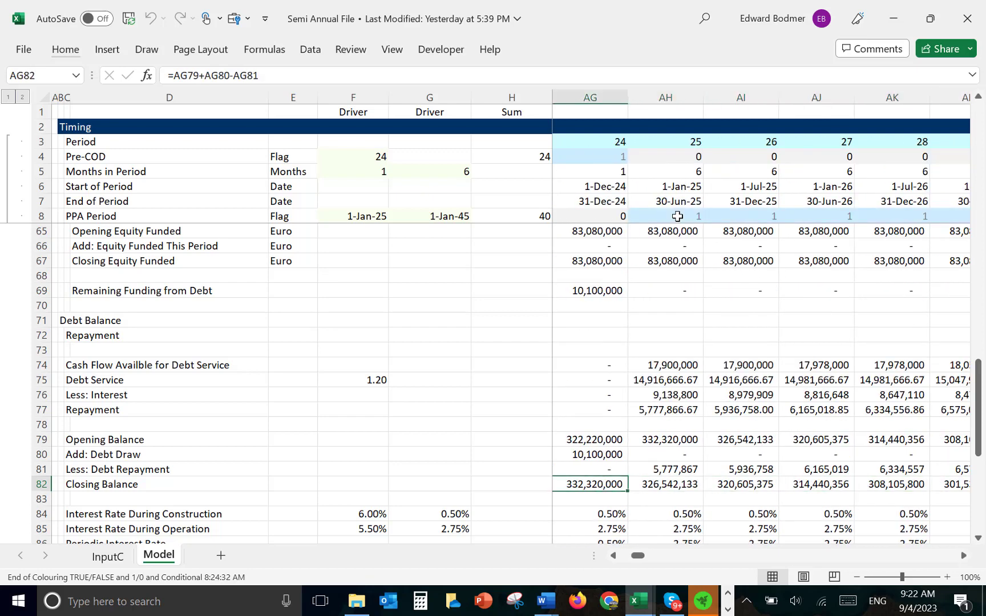
Check the Less: Debt Repayment formula for the first operating period in AH81.
key(Right)
key(Up)
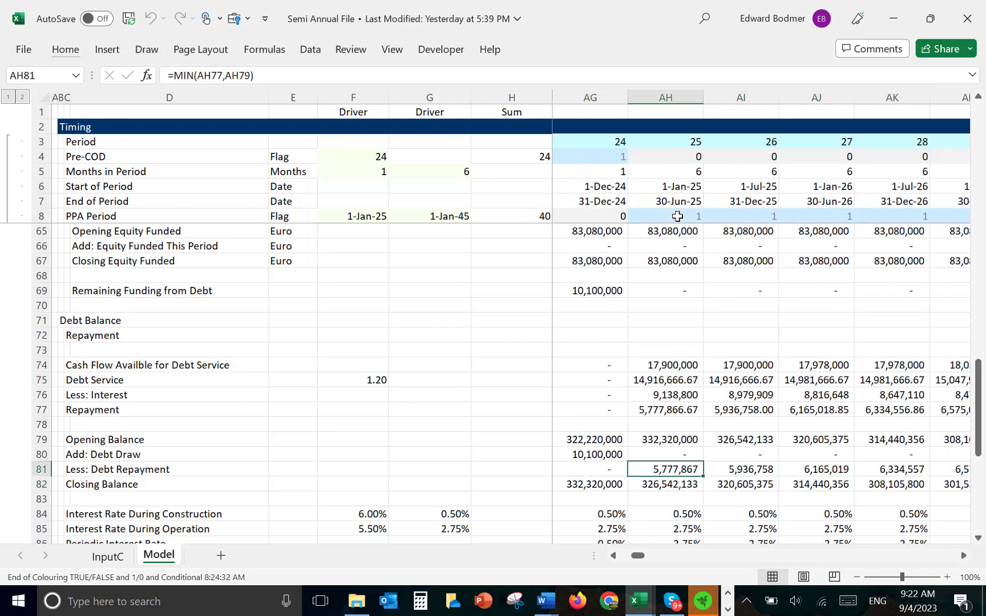
key(F2)
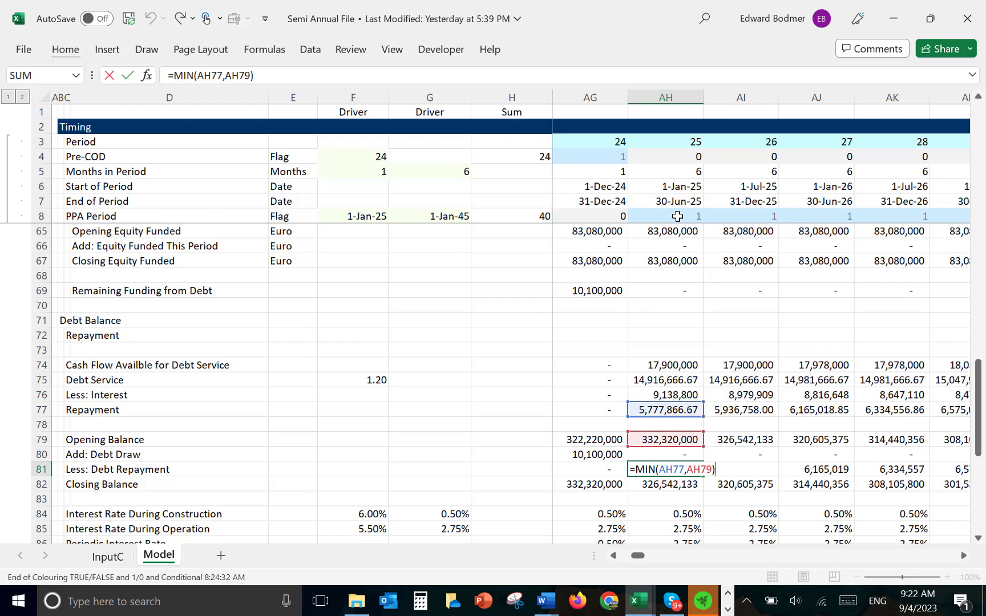
key(Escape)
Check the Debt Service formula in AH75, tracing its links to cash flow available for debt service and the coverage driver.
key(Up)
key(Up)
key(Up)
key(Up)
key(Up)
key(Up)
key(Up)
key(Up)
key(Up)
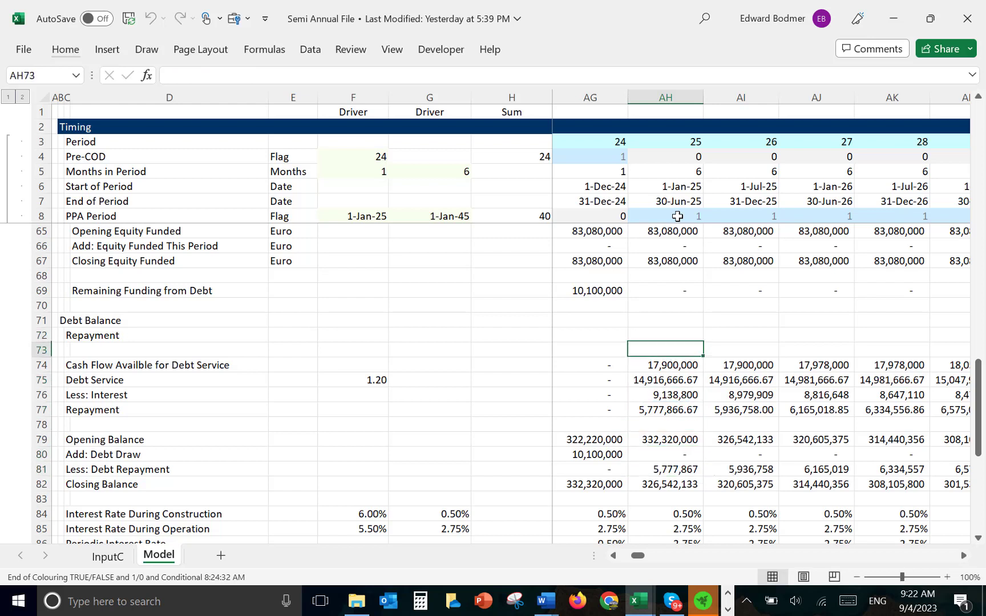
key(Down)
key(Down)
key(Down)
key(F2)
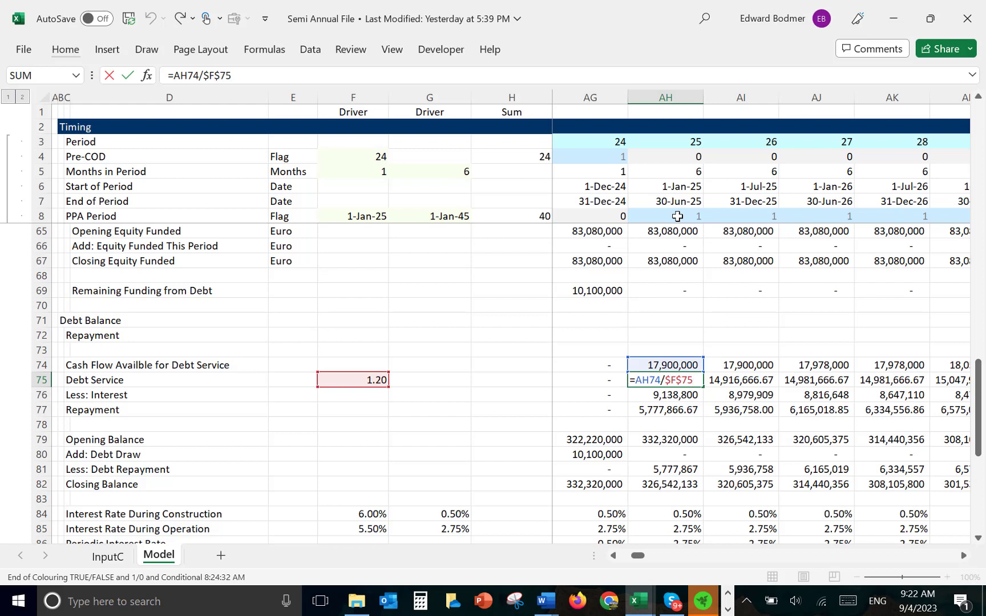
key(Escape)
Format the Debt Service, Less: Interest and Repayment rows J75:FC77 with thousands separators and no decimals.
key(ctrl+Left)
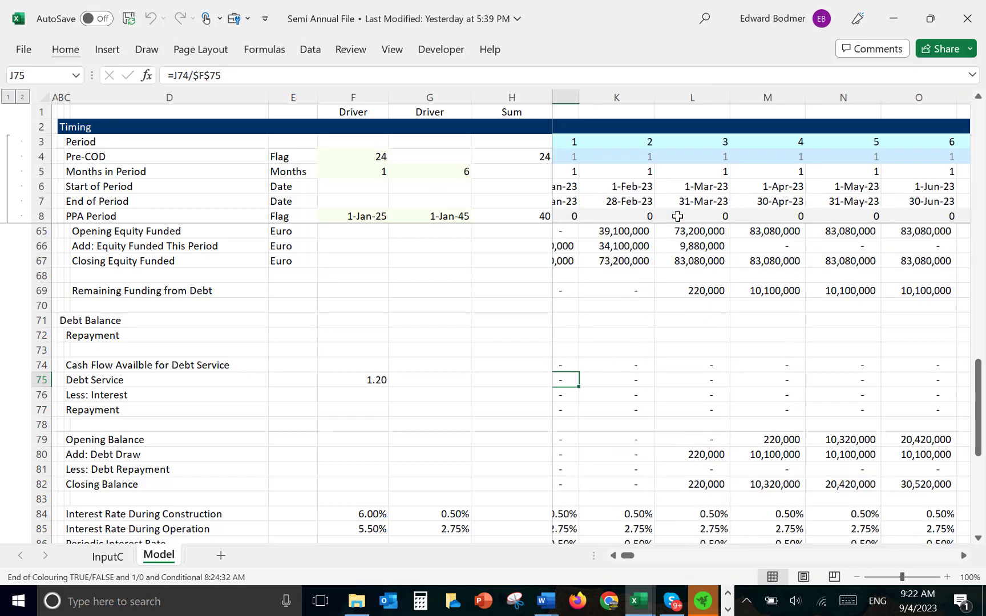
key(shift+Down)
key(shift+Down)
key(ctrl+shift+Right)
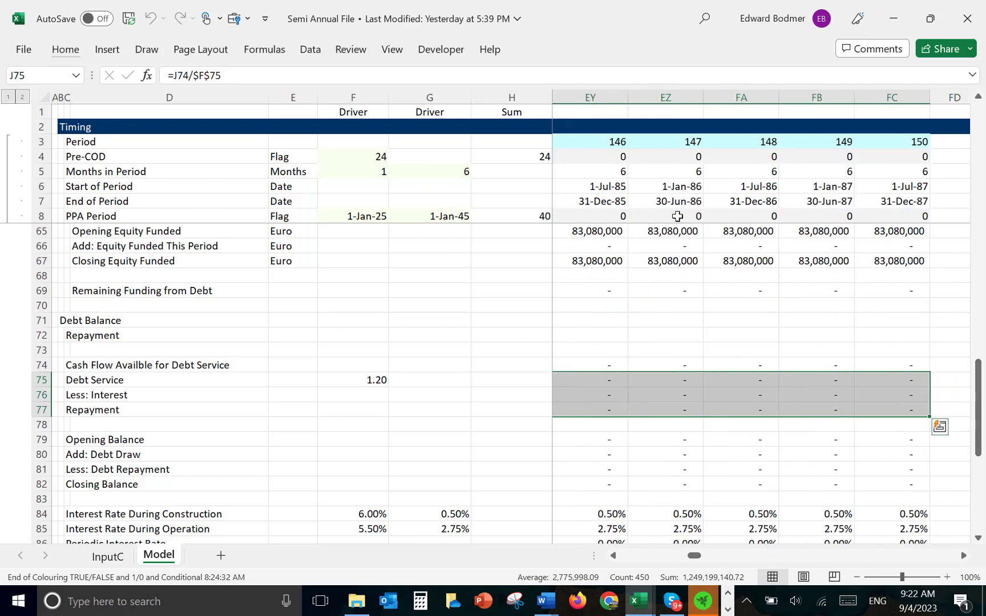
Review the Debt Service row 75 across the construction and early operating periods, and return to the first operating period.
key(Right)
key(Right)
key(Right)
key(Right)
key(Right)
key(Right)
key(Right)
key(Right)
key(Right)
key(Right)
key(Right)
key(Right)
key(Right)
key(Right)
key(Right)
key(Right)
key(Right)
key(Right)
key(Right)
key(Right)
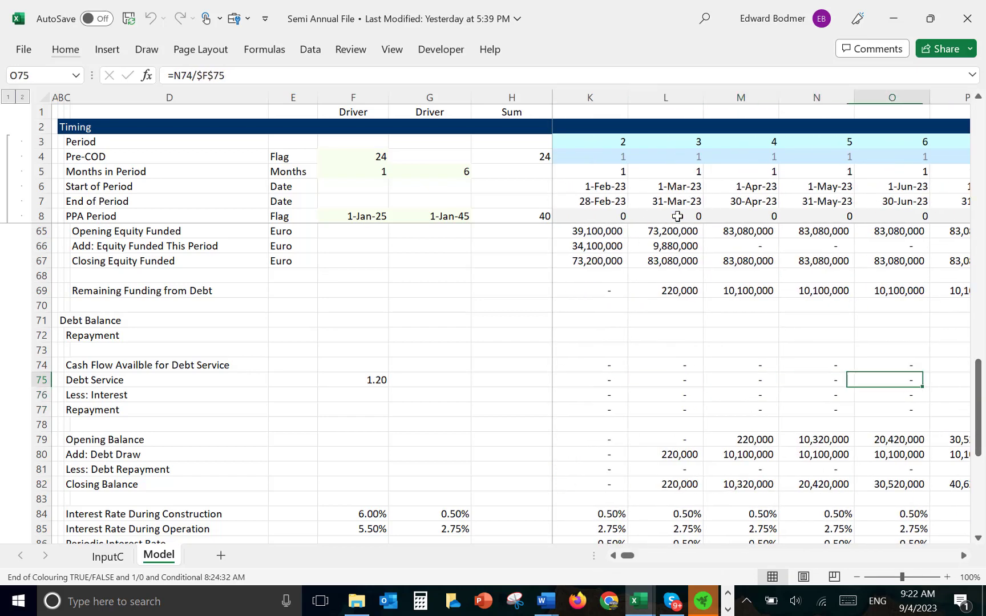
key(Right)
key(Right)
key(Right)
key(Right)
key(Right)
key(Right)
key(Right)
key(Right)
key(Right)
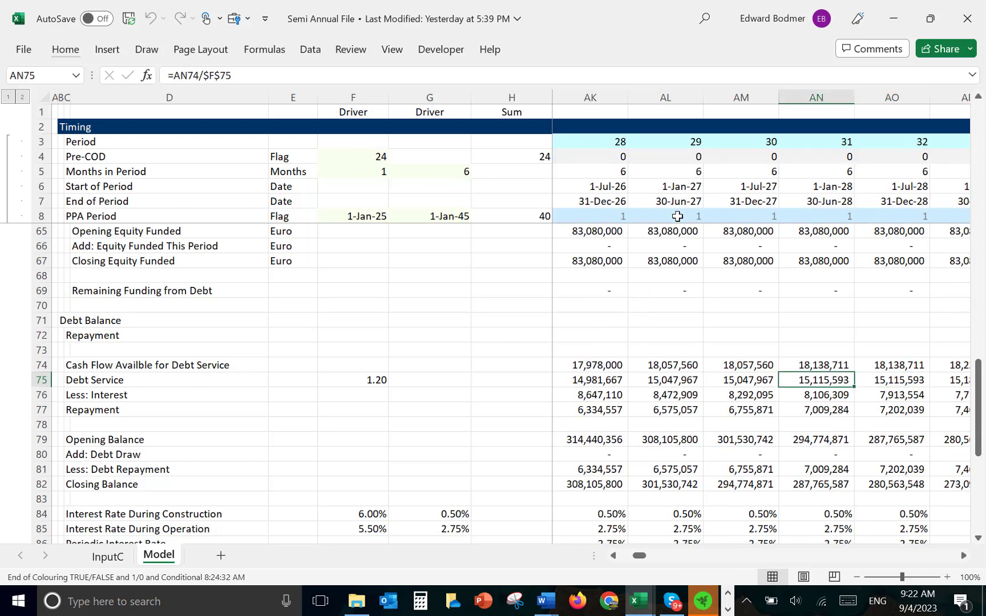
key(Left)
key(Left)
key(Left)
key(Left)
key(Left)
key(Left)
key(Left)
key(Left)
key(Right)
key(Right)
Check the Less: Interest and Repayment formulas for the first operating period in AH76 and AH77.
key(Down)
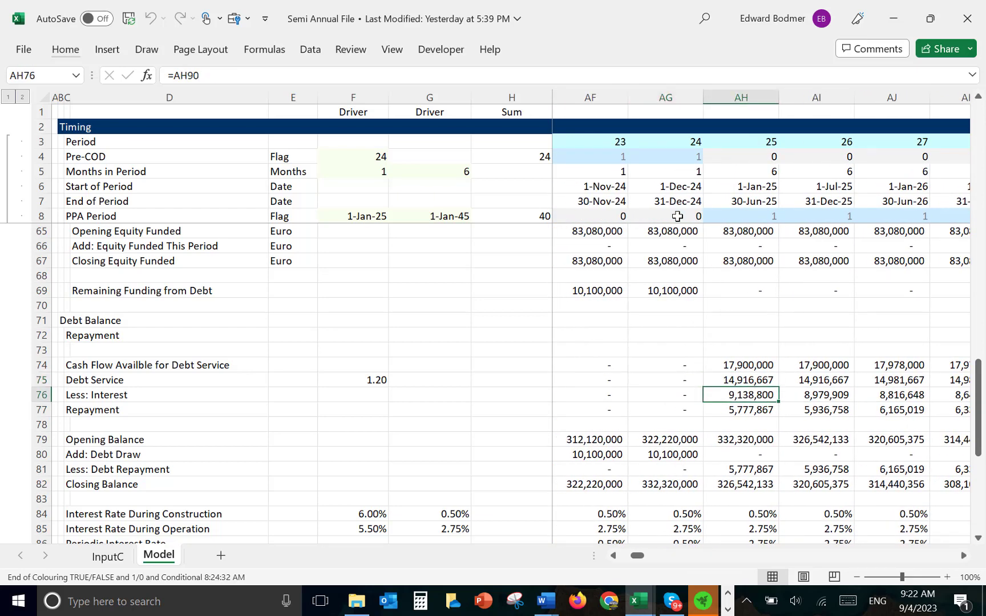
key(Down)
key(Up)
key(Return)
key(F2)
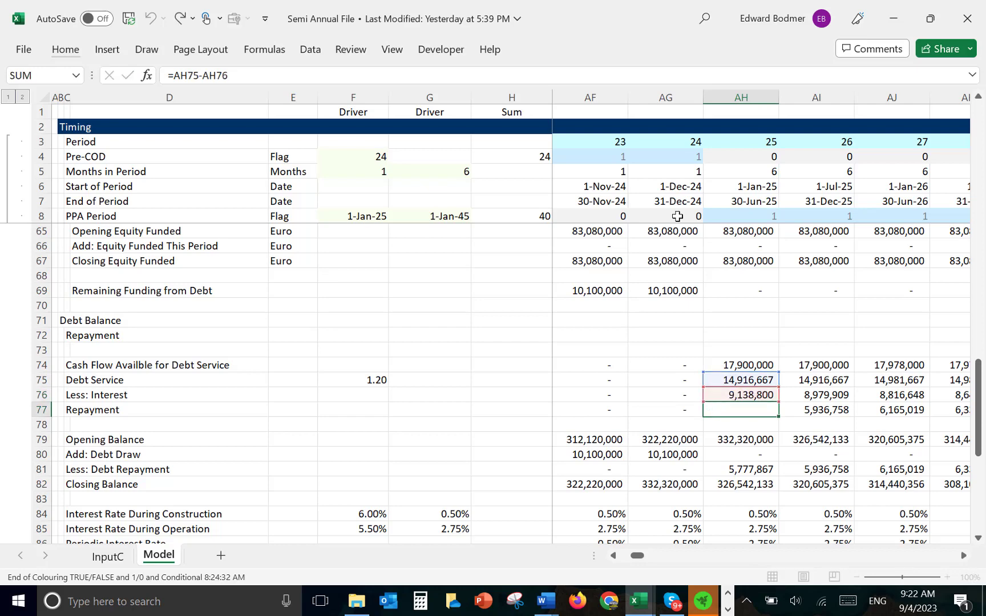
key(Return)
Follow the first operating period in column AH down through the debt balance, interest rates and interest cost rows.
key(Down)
key(Down)
key(Down)
key(Down)
key(Down)
key(Down)
key(Down)
key(Down)
key(Down)
key(Down)
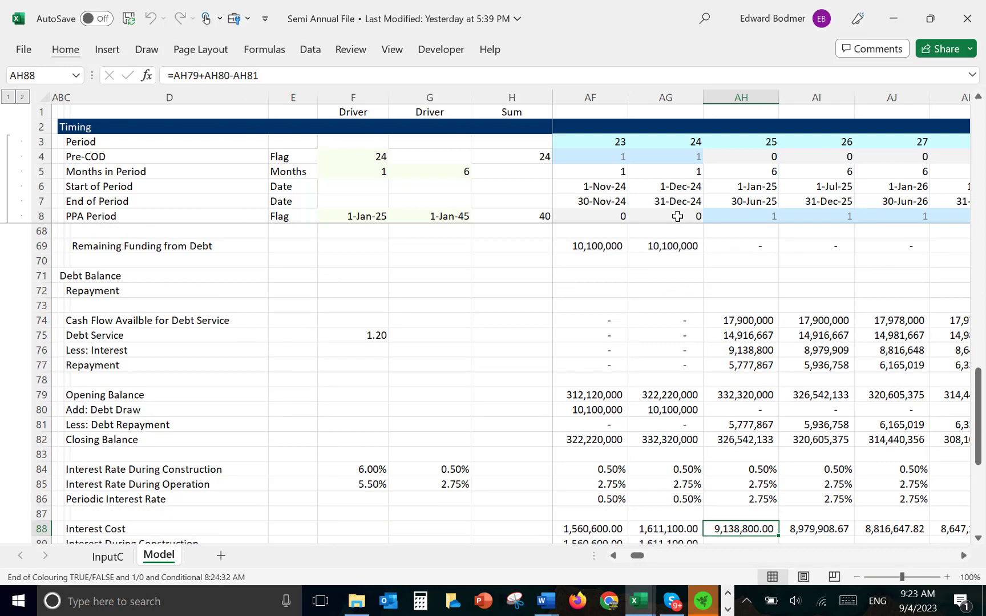
key(Down)
key(Down)
key(Down)
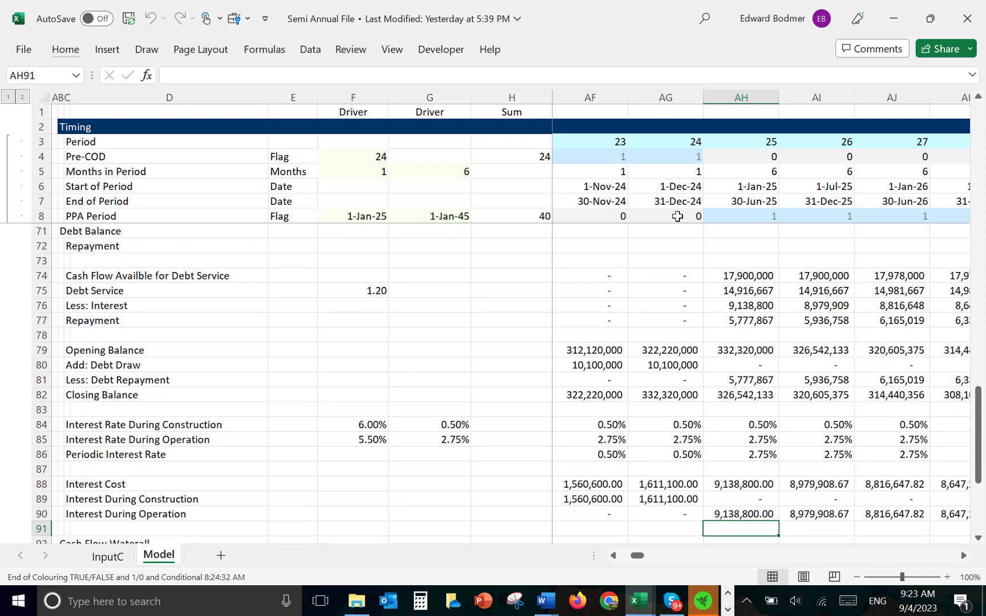
Compare the Interest During Construction and Interest During Operation formulas in AH89 and AH90.
key(Up)
key(Up)
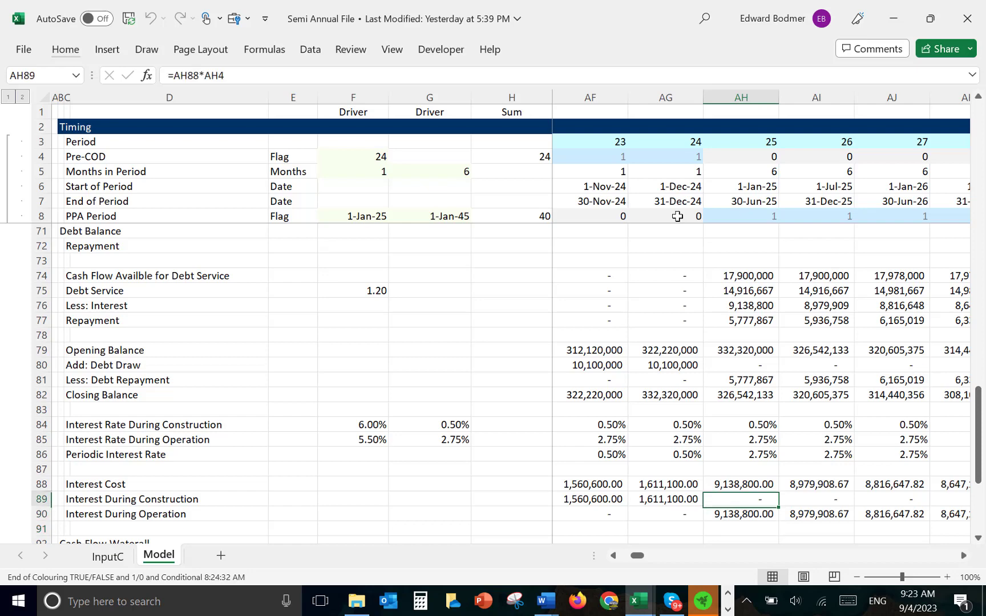
key(Left)
key(Right)
key(Down)
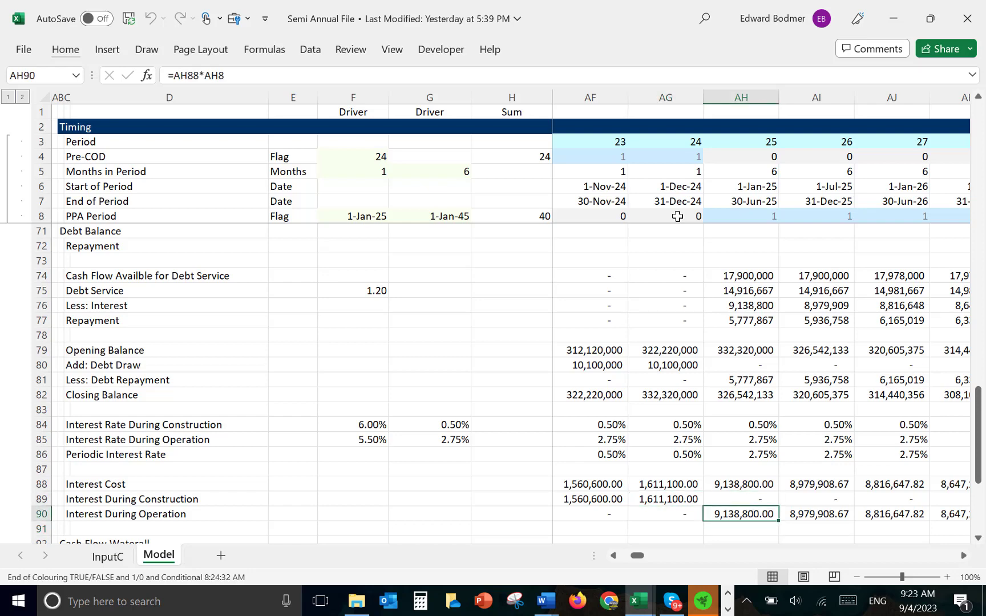
Format the interest rows J88:FC90, Interest Cost to Interest During Operation, with thousands separators and no decimals.
key(Up)
key(Left)
key(Up)
key(ctrl+Left)
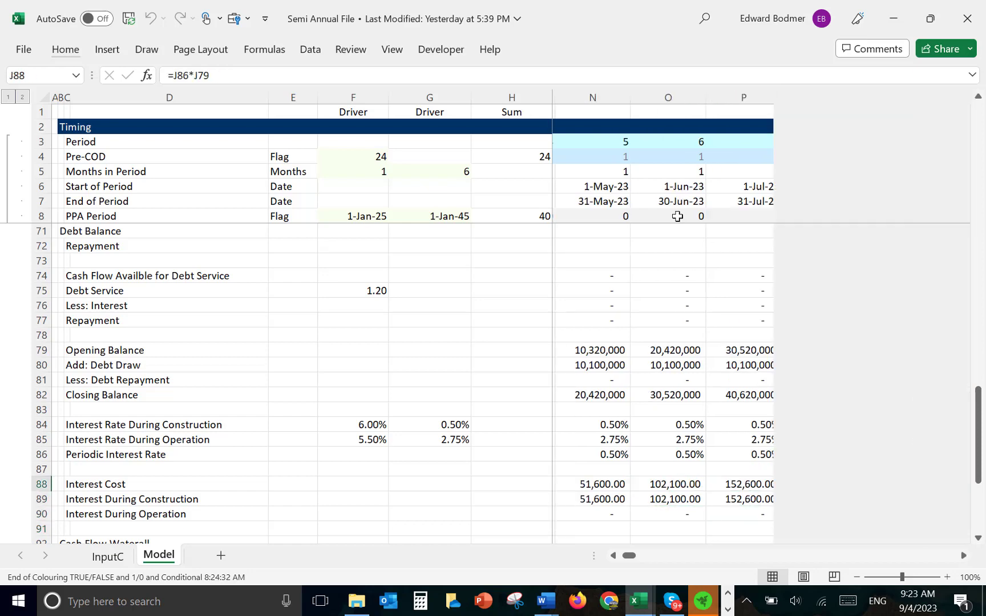
key(shift+Down)
key(shift+Down)
key(ctrl+shift+Right)
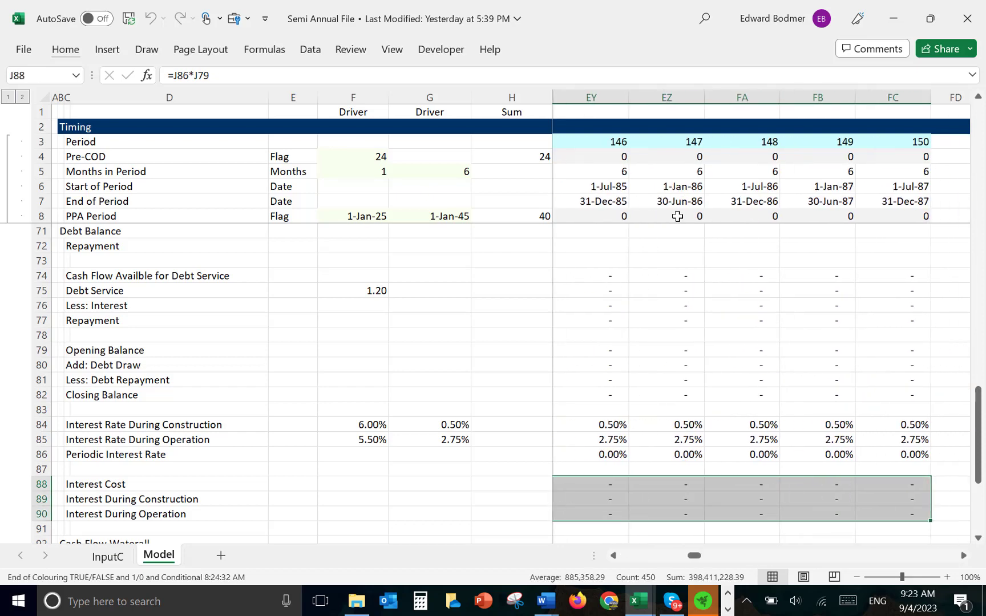
key(ctrl+r)
Review Interest Cost in row 88 across the construction and early operating periods, and return to the last construction period in AG88.
key(Right)
key(Right)
key(Right)
key(Right)
key(Right)
key(Right)
key(Right)
key(Right)
key(Right)
key(Right)
key(Right)
key(Right)
key(Right)
key(Right)
key(Right)
key(Right)
key(Right)
key(Right)
key(Right)
key(Right)
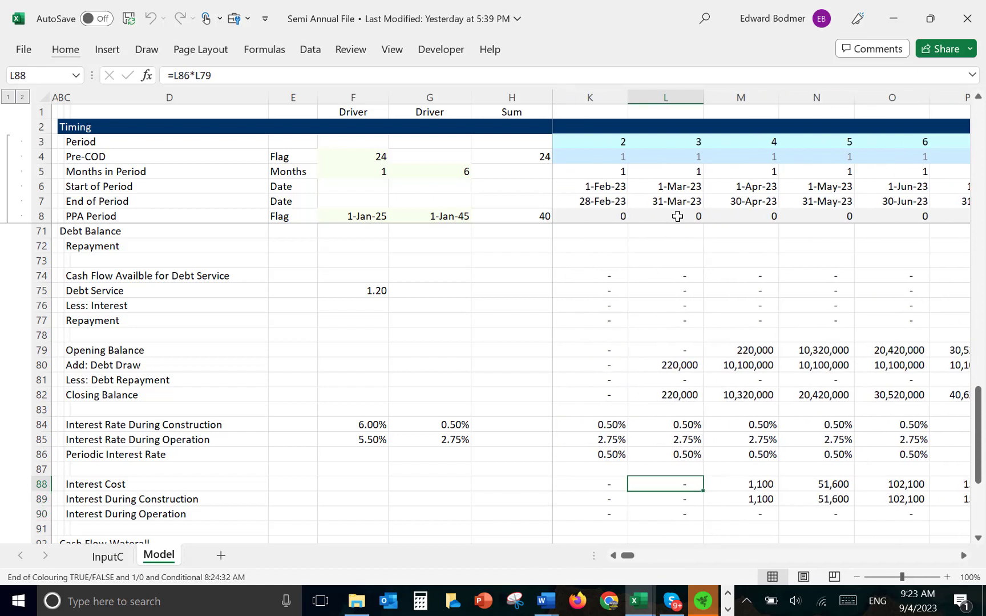
key(Right)
key(Right)
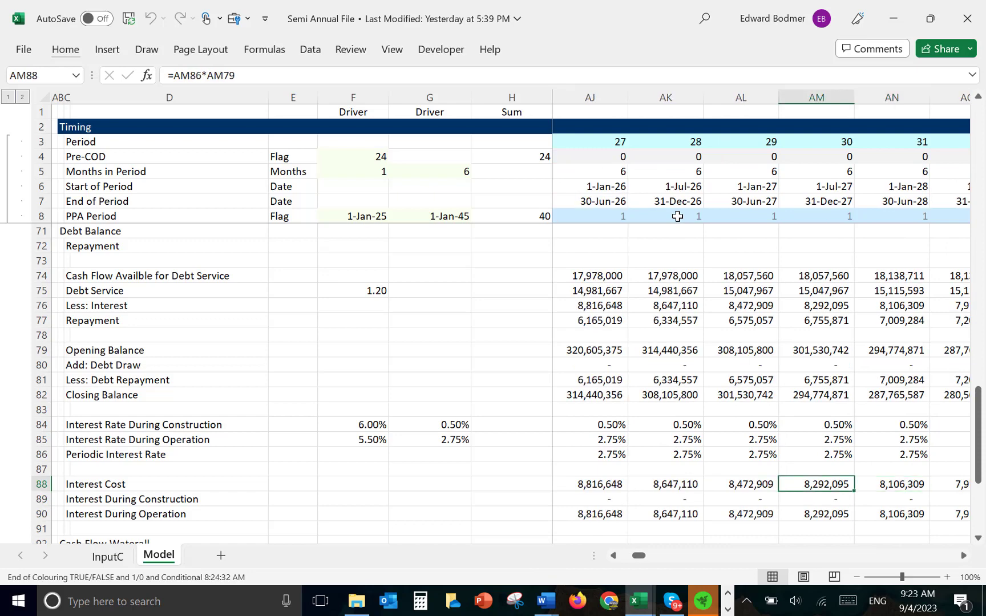
key(Left)
key(Left)
key(Left)
key(Left)
key(Left)
key(Left)
key(Left)
key(Right)
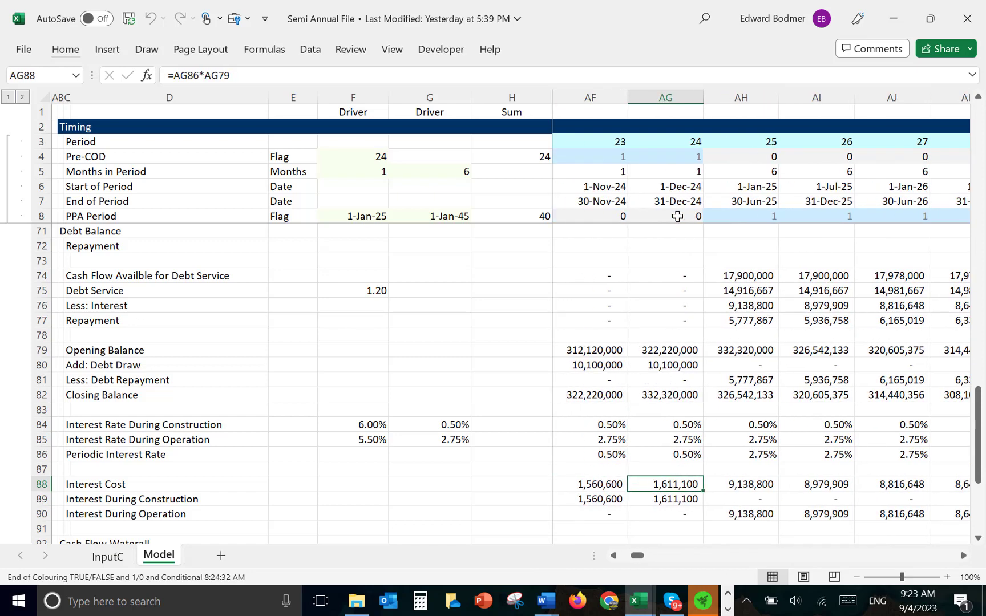
Format the cash flow waterfall rows J93:FC100, EBITDA to Net Equity Cash Flow, with thousands separators and no decimals.
key(Down)
key(Down)
key(Down)
key(Down)
key(Down)
key(Down)
key(Down)
key(Down)
key(Down)
key(Down)
key(Down)
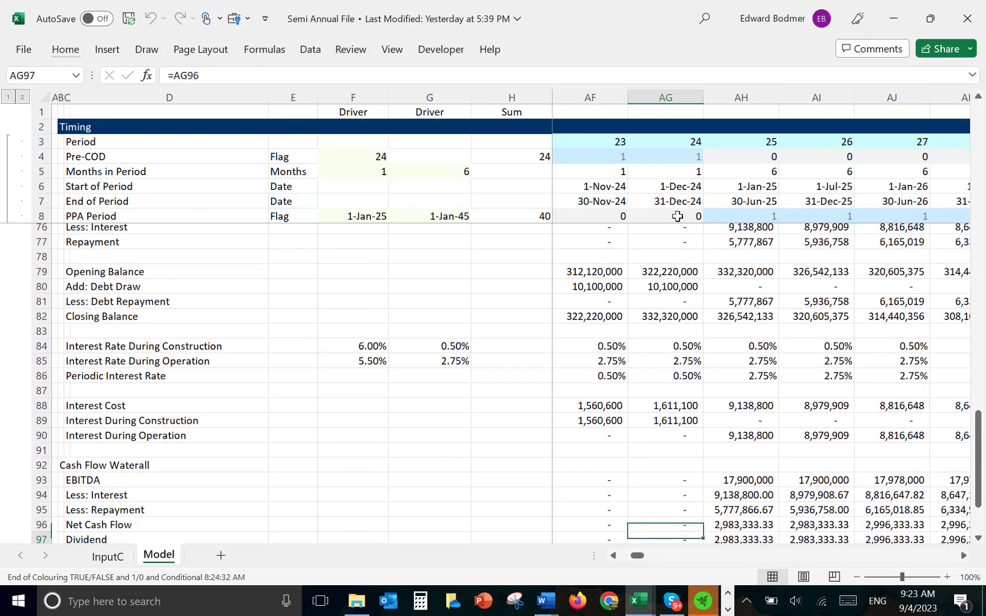
key(Up)
key(Up)
key(Up)
key(Up)
key(Up)
key(Up)
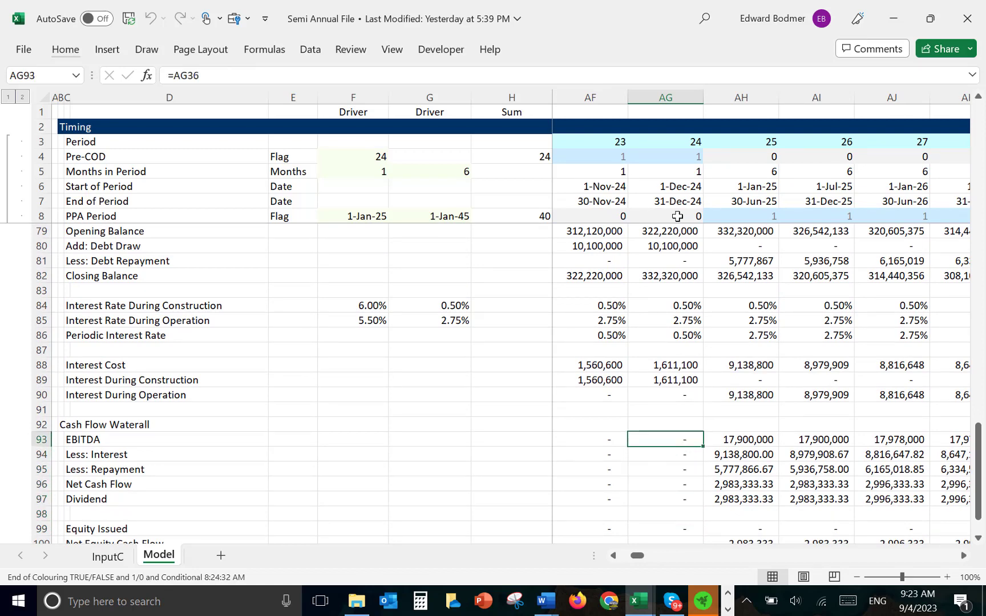
key(ctrl+Left)
key(shift+Down)
key(shift+Down)
key(shift+Down)
key(shift+Down)
key(shift+Down)
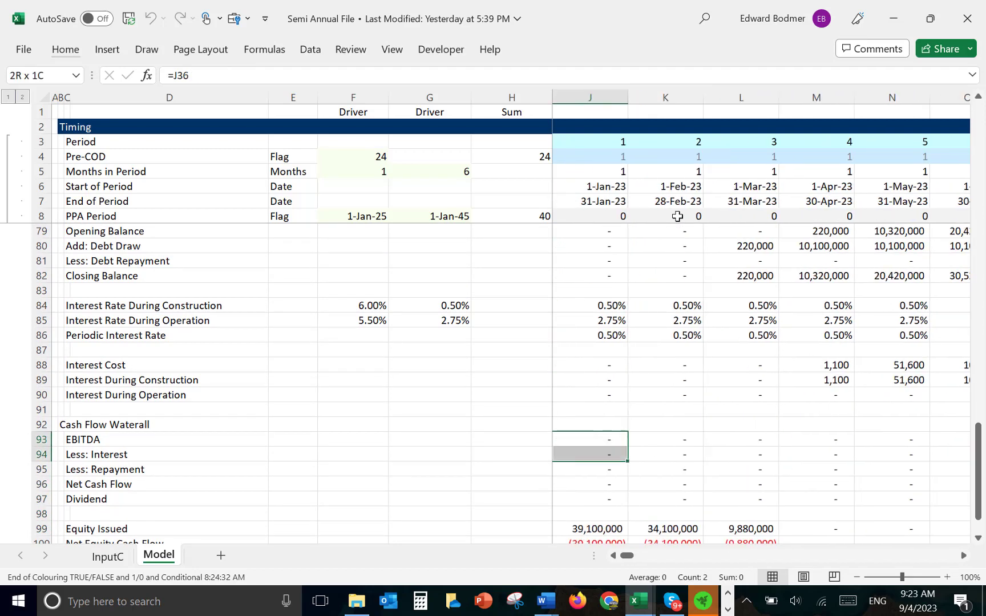
key(shift+Down)
key(shift+Down)
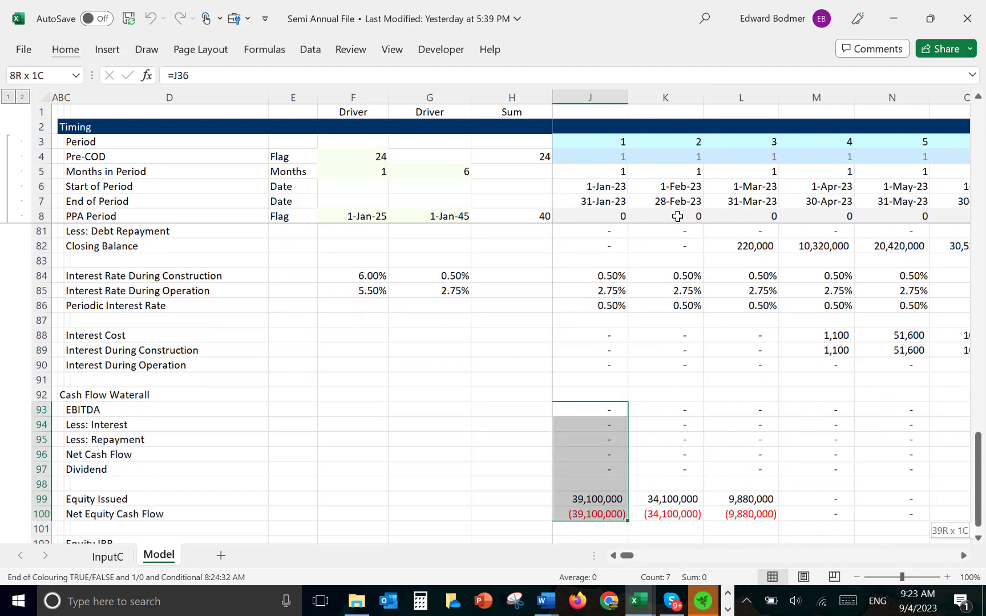
key(ctrl+shift+Right)
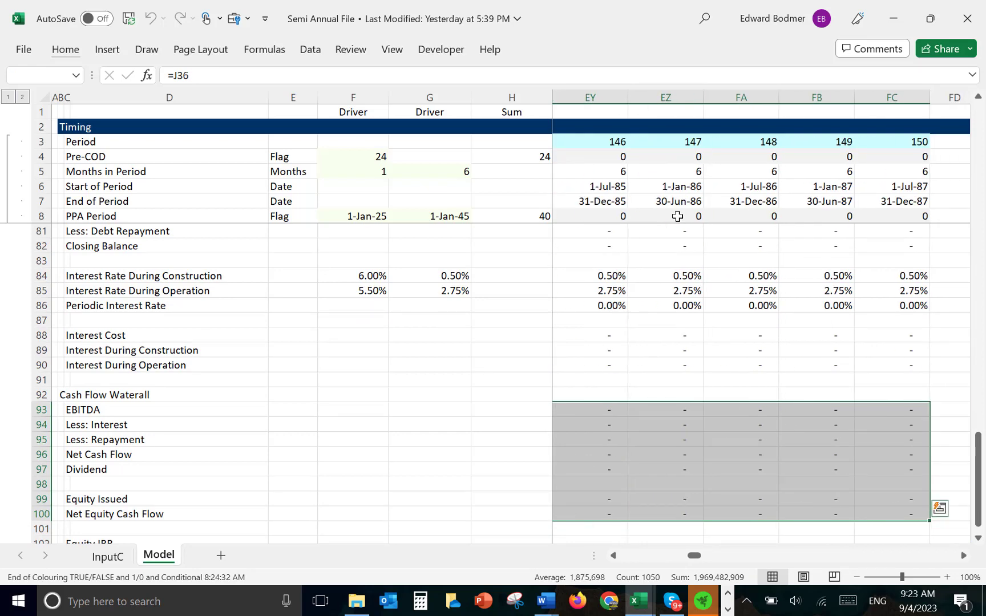
Review the cash flow waterfall from EBITDA to Net Equity Cash Flow across the construction and first operating periods.
key(Right)
key(Right)
key(Right)
key(Right)
key(Right)
key(Right)
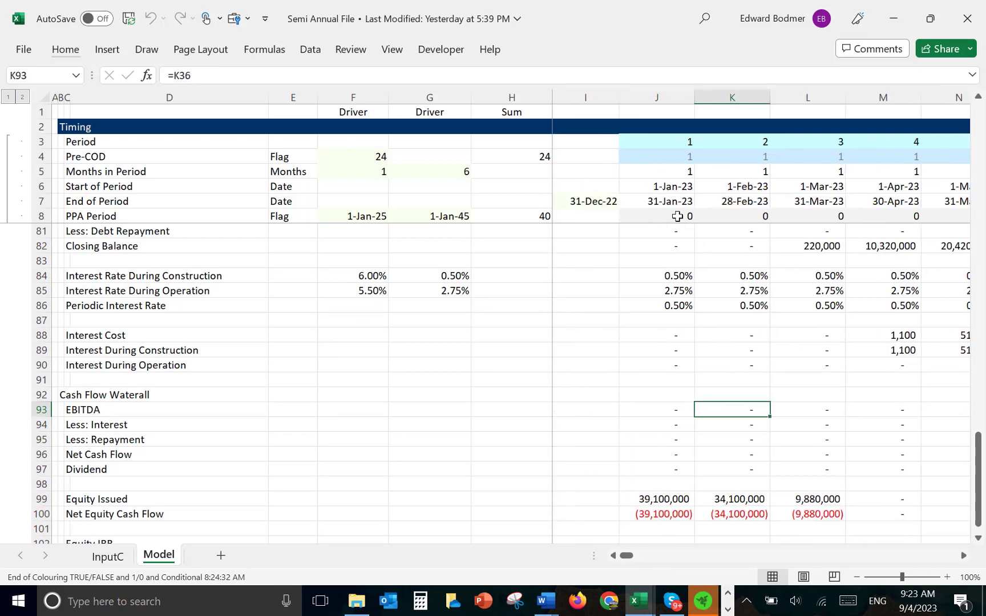
key(Right)
key(Right)
key(Right)
key(Right)
key(Right)
key(Right)
key(Right)
key(Right)
key(Right)
key(Right)
key(Right)
key(Right)
key(Right)
key(Right)
key(Right)
key(Right)
key(Right)
key(Right)
key(Right)
key(Right)
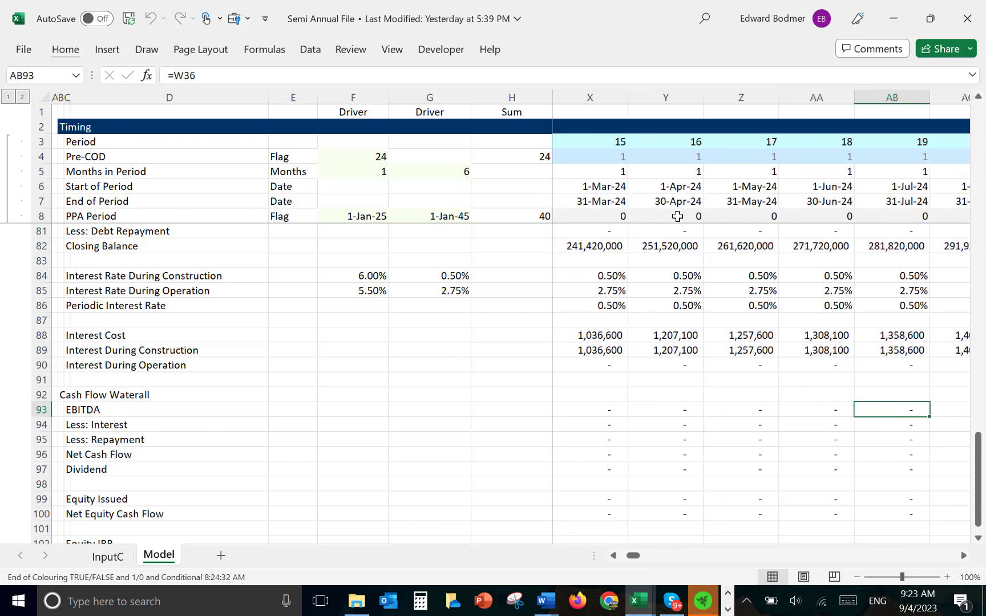
key(Right)
key(Right)
key(Left)
key(Left)
key(Left)
key(Left)
key(Left)
key(Left)
key(Down)
key(Down)
key(Down)
key(Down)
key(Down)
key(Down)
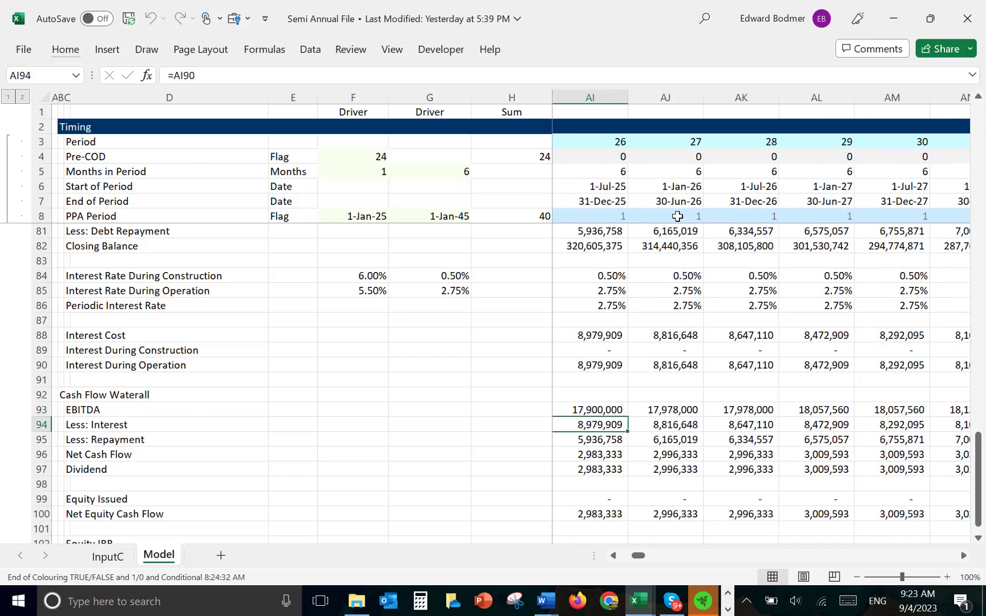
key(Down)
key(Up)
key(Up)
key(Up)
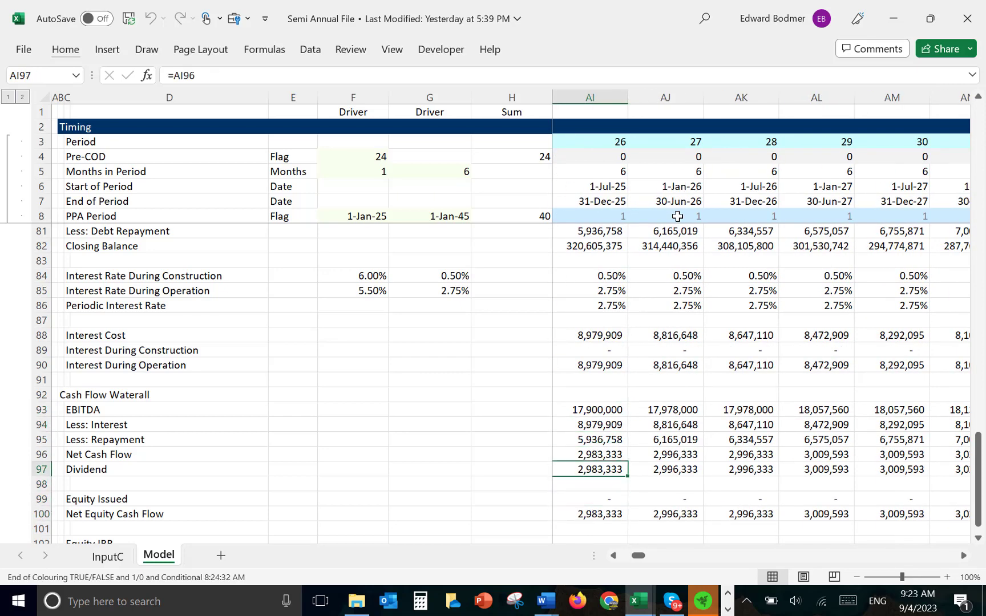
key(Left)
key(Right)
key(Right)
key(Down)
key(Down)
key(Down)
key(Down)
key(Down)
key(Down)
key(Down)
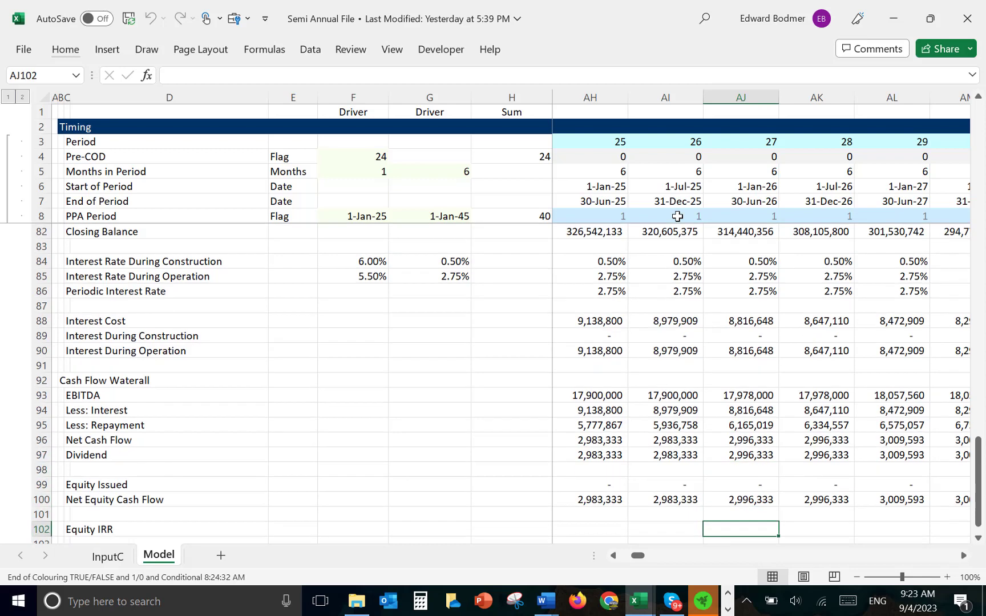
Calculate the Equity IRR in F102 with XIRR, using net equity cash flows J100:FC100 and end-of-period dates J7:FC7.
key(Down)
key(Up)
key(Up)
key(Up)
key(ctrl+Left)
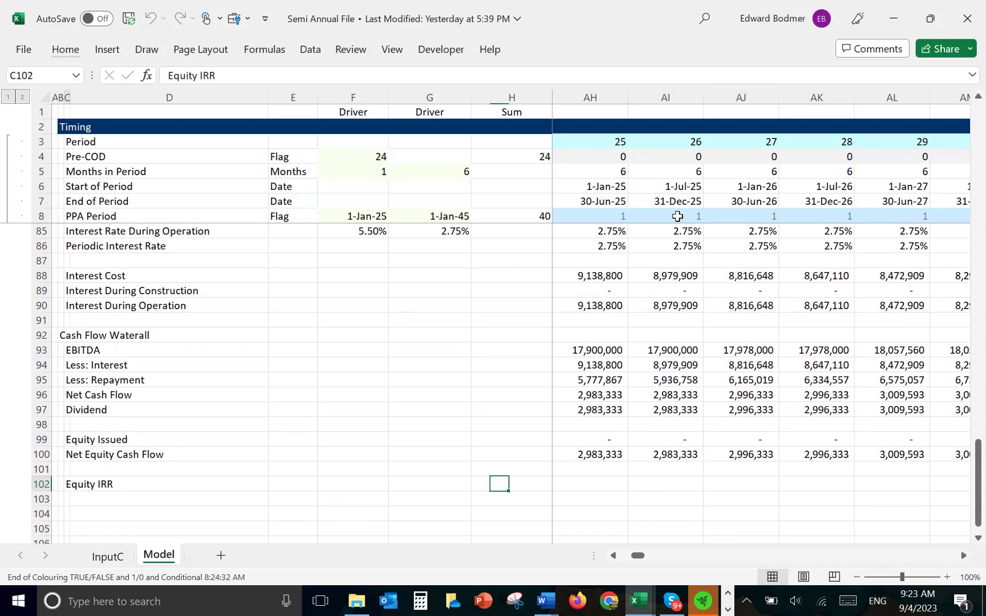
key(Left)
key(Left)
key(Right)
key(Right)
key(Right)
key(Right)
key(Right)
key(Right)
key(Right)
key(Right)
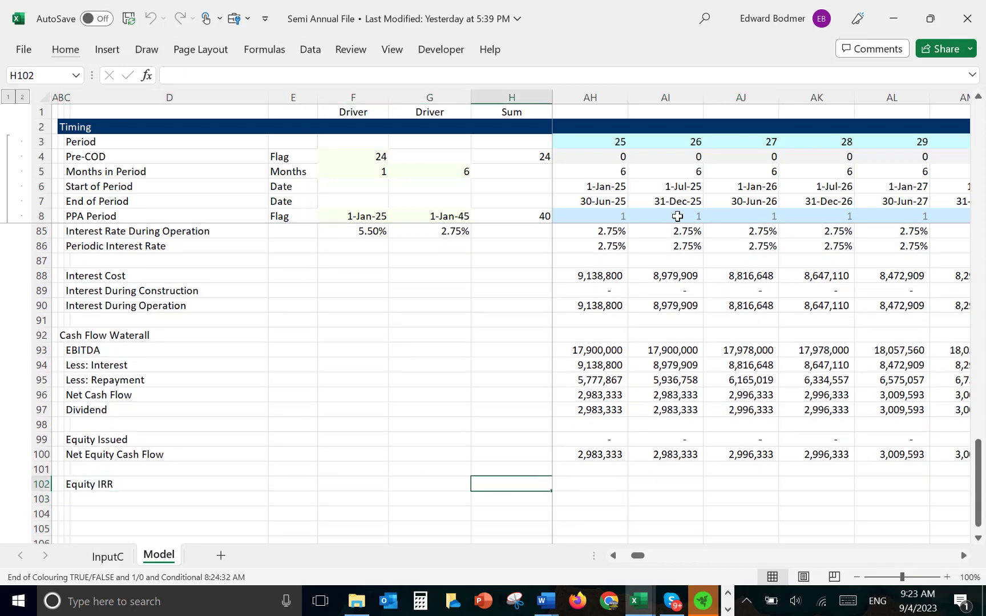
key(Left)
key(Left)
key(Left)
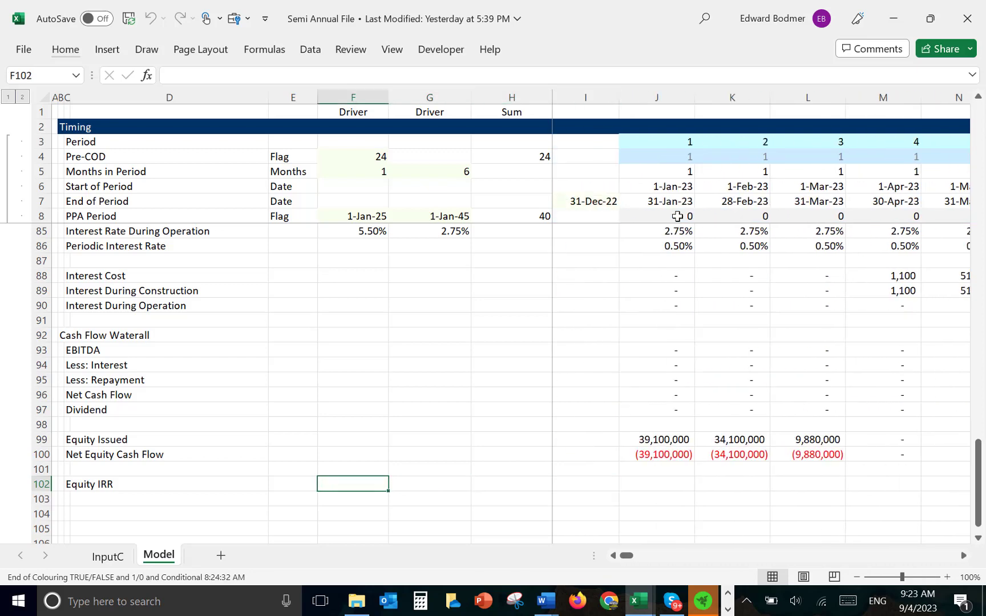
text(=xirr()
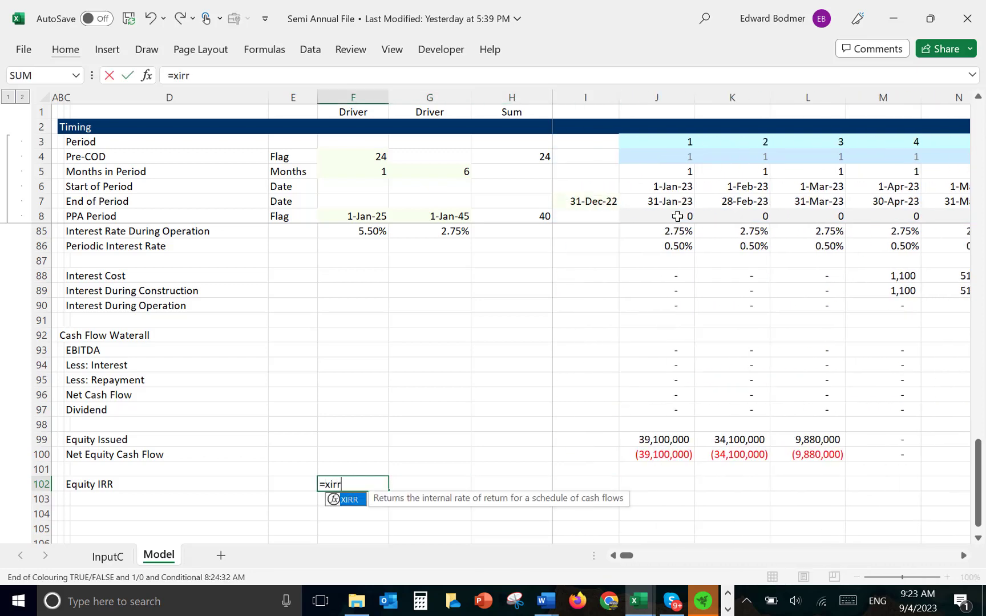
key(Up)
key(Up)
key(Right)
key(Right)
key(Right)
key(Right)
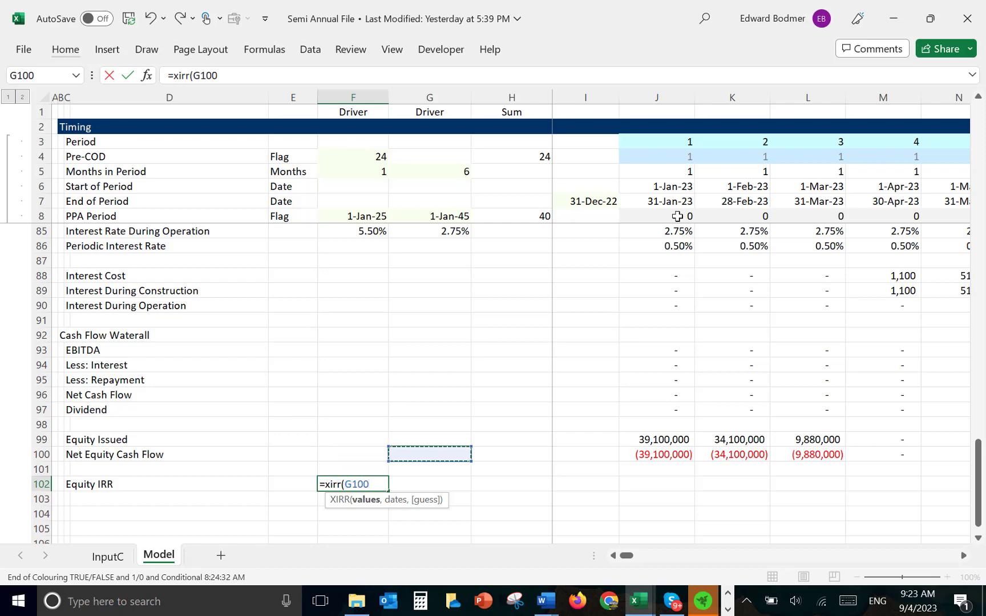
key(ctrl+shift+Right)
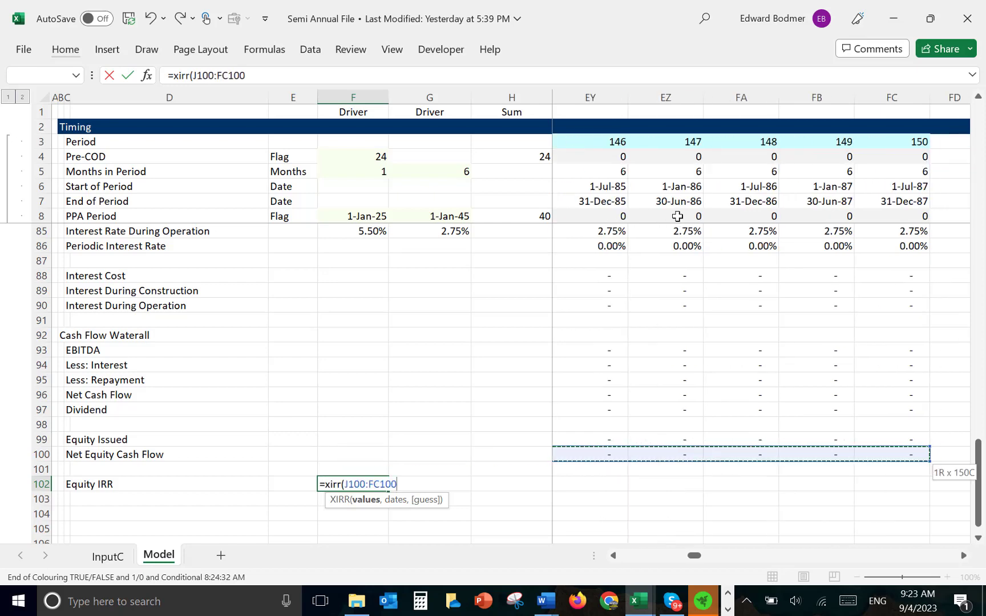
text(,)
key(Right)
key(Right)
key(Right)
key(Right)
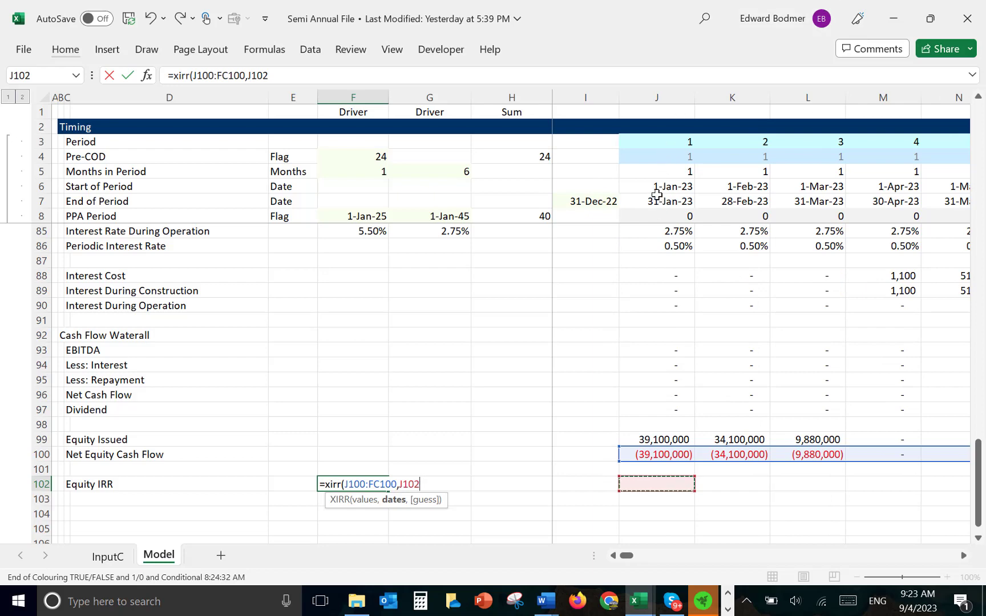
click(657, 195)
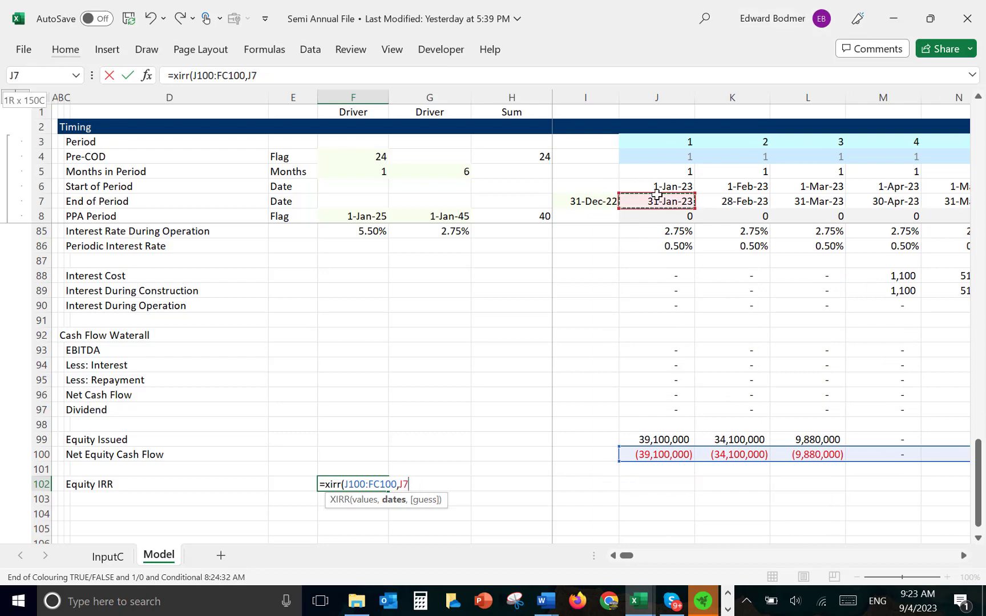
key(ctrl+shift+Right)
key(Return)
key(Up)
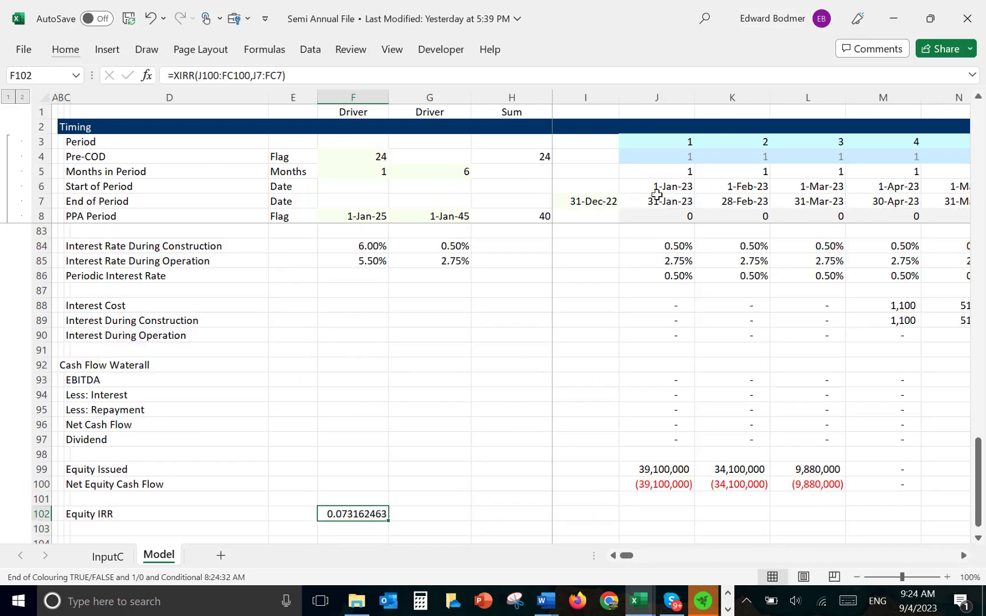
key(Left)
key(Right)
click(657, 195)
key(ctrl+shift+5)
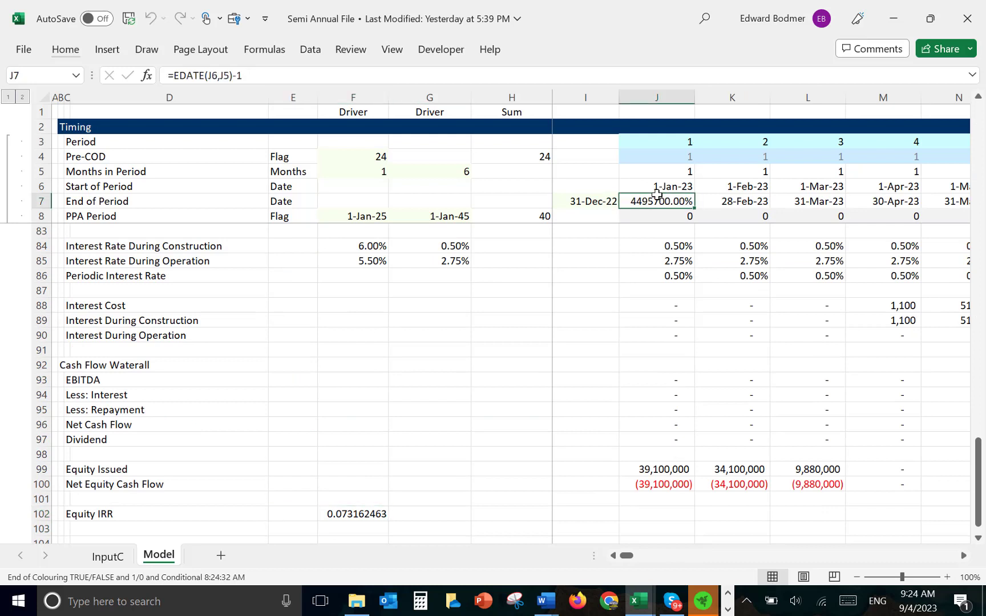
key(Left)
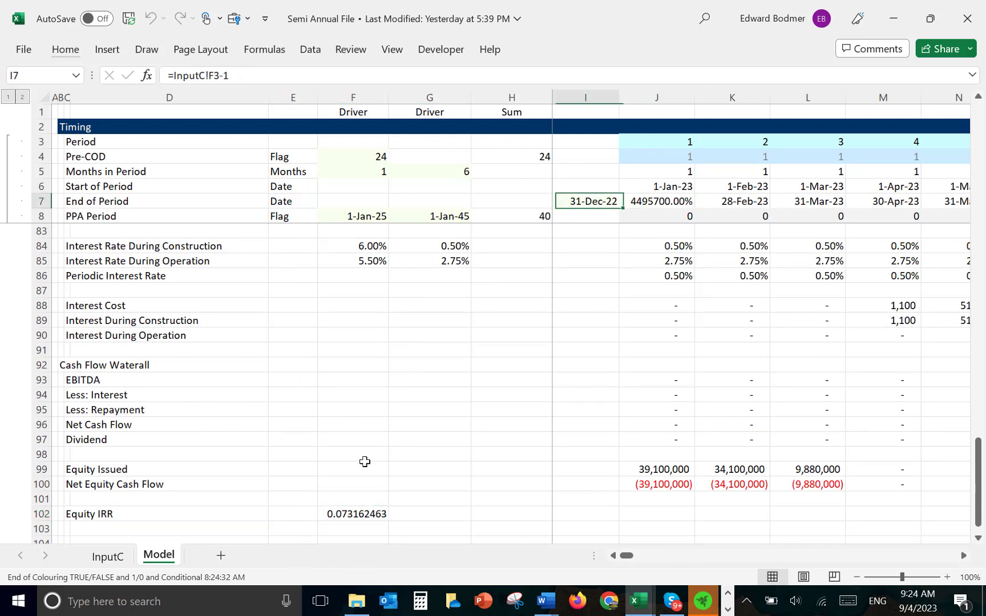
key(Right)
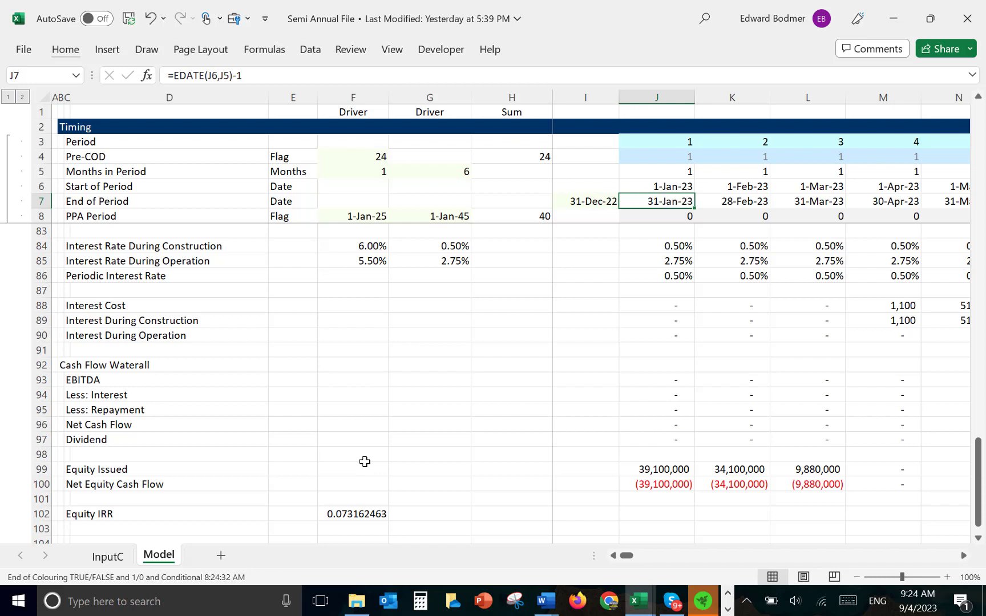
Format the Equity IRR in F102 as a percentage with two decimals.
click(335, 522)
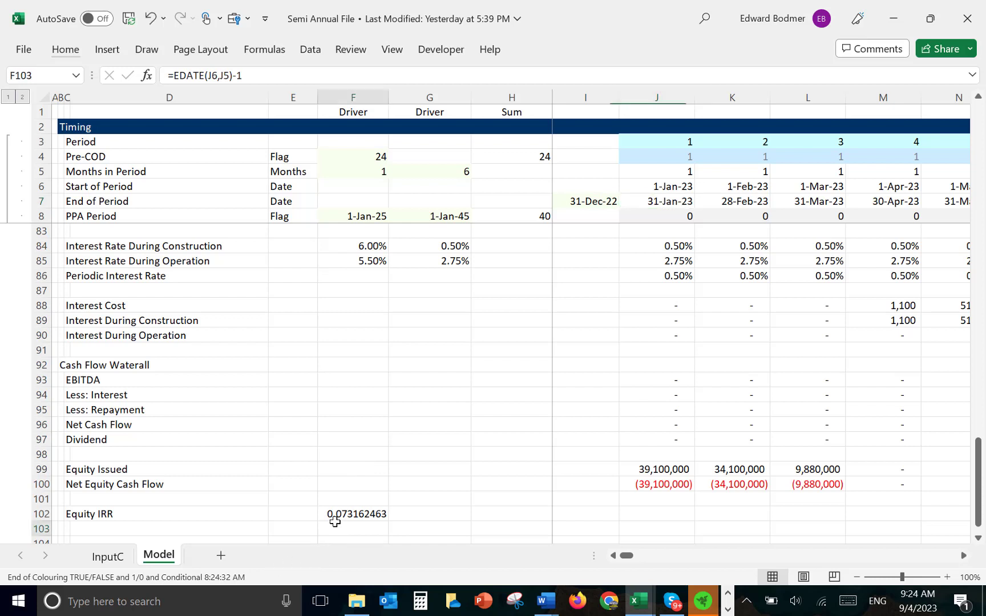
key(Up)
key(Up)
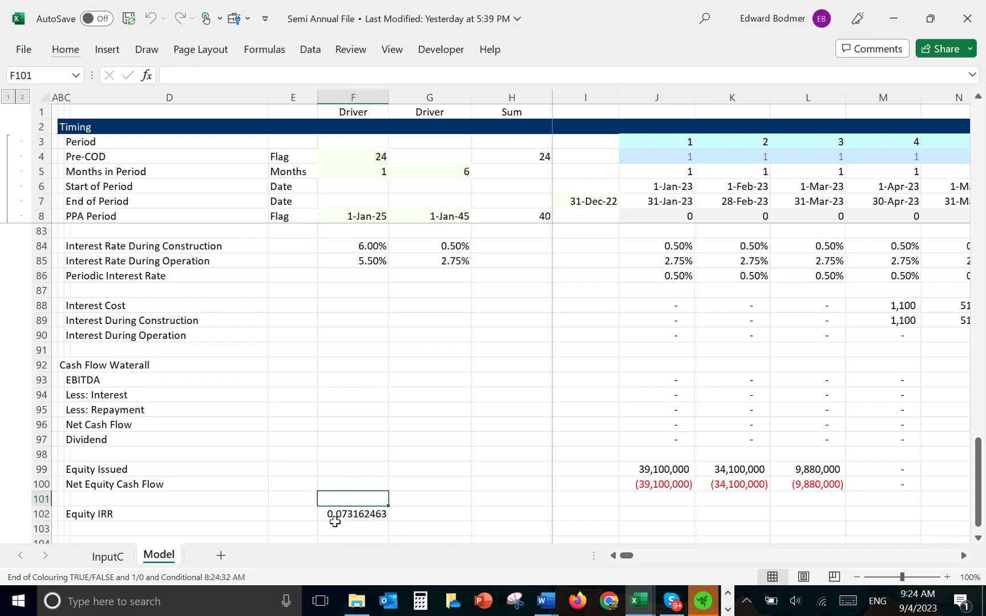
key(Down)
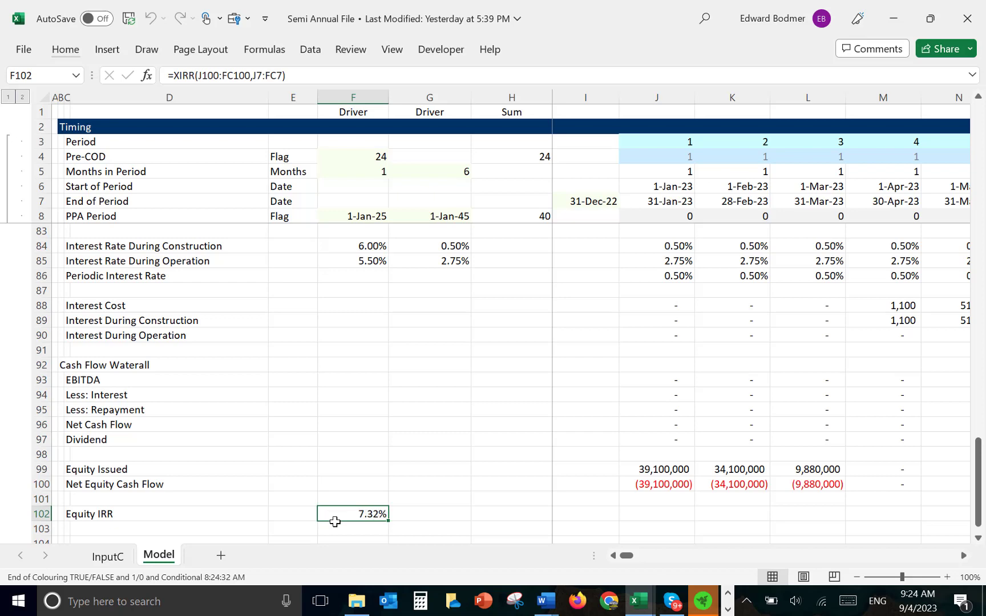
Add a section heading Graphs in B104, below the Equity IRR row.
key(Down)
key(Down)
key(Down)
key(Up)
key(Left)
key(Left)
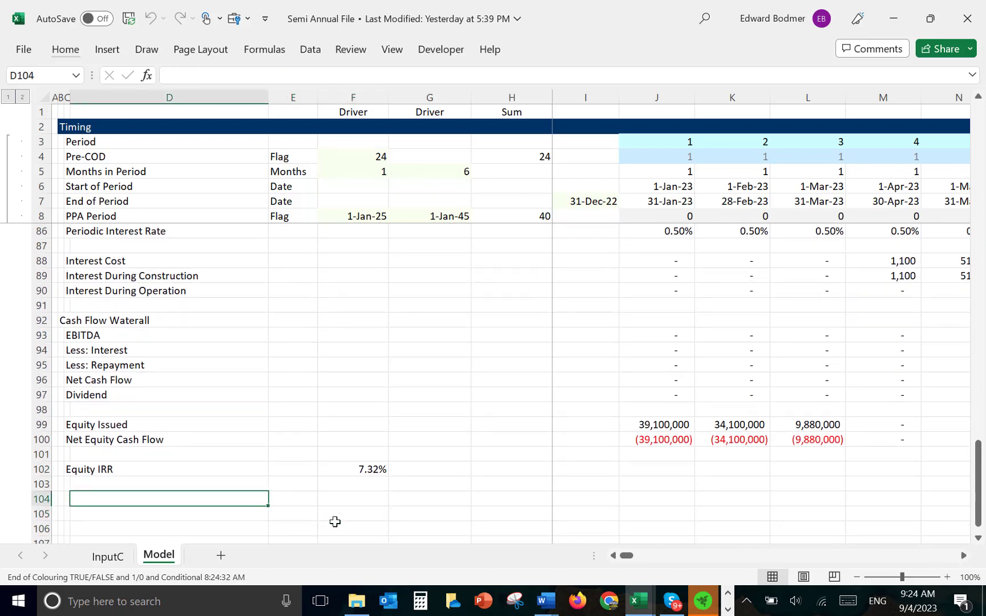
key(Left)
key(Left)
key(Left)
scroll(335, 522, down, 1)
key(Up)
key(Up)
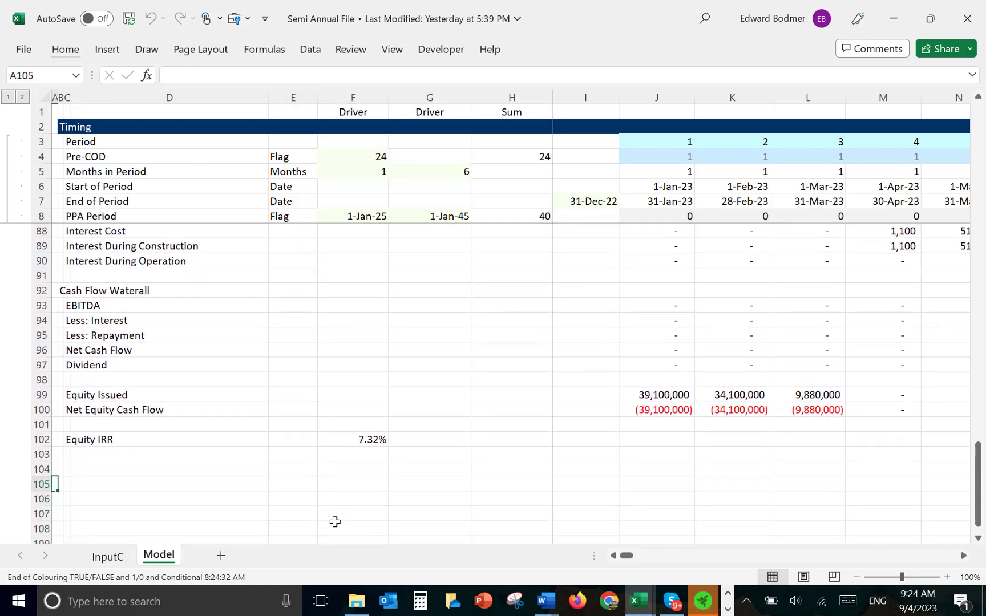
text(Graphs)
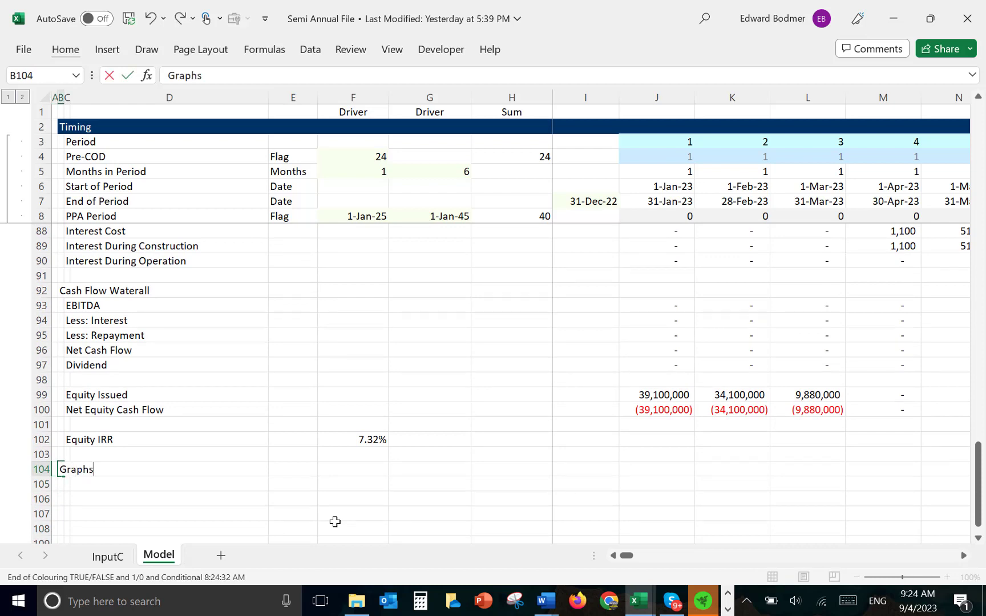
key(Return)
Label the graph data rows CFADS in C106 and Debt Service in C107.
key(Right)
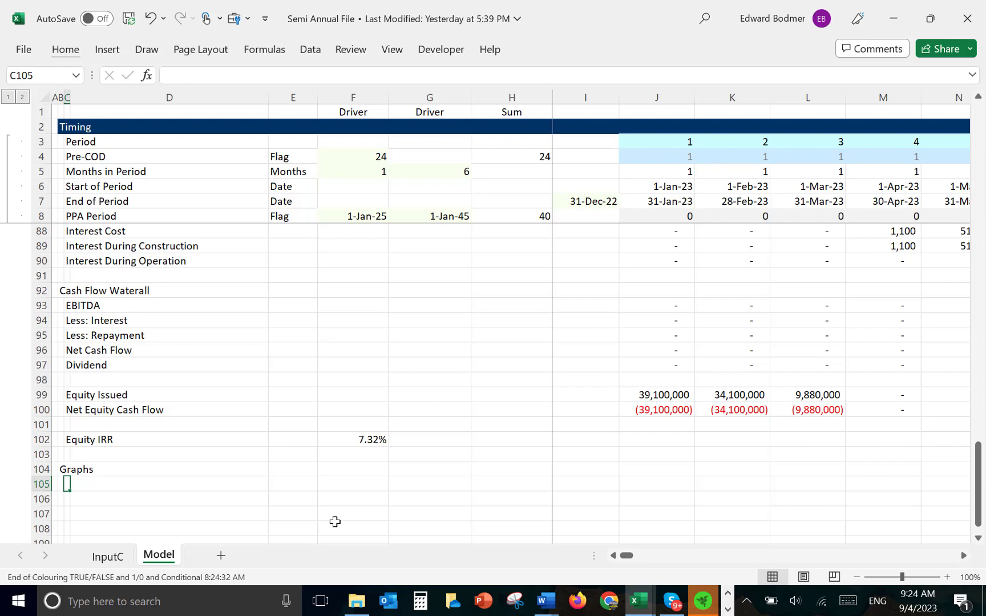
key(Down)
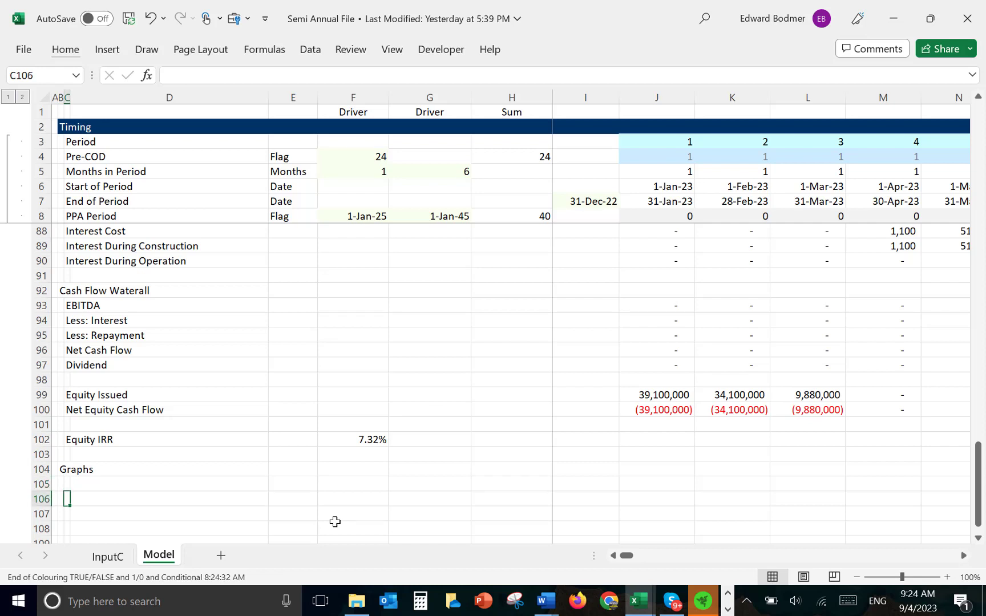
text(CFADS)
key(Return)
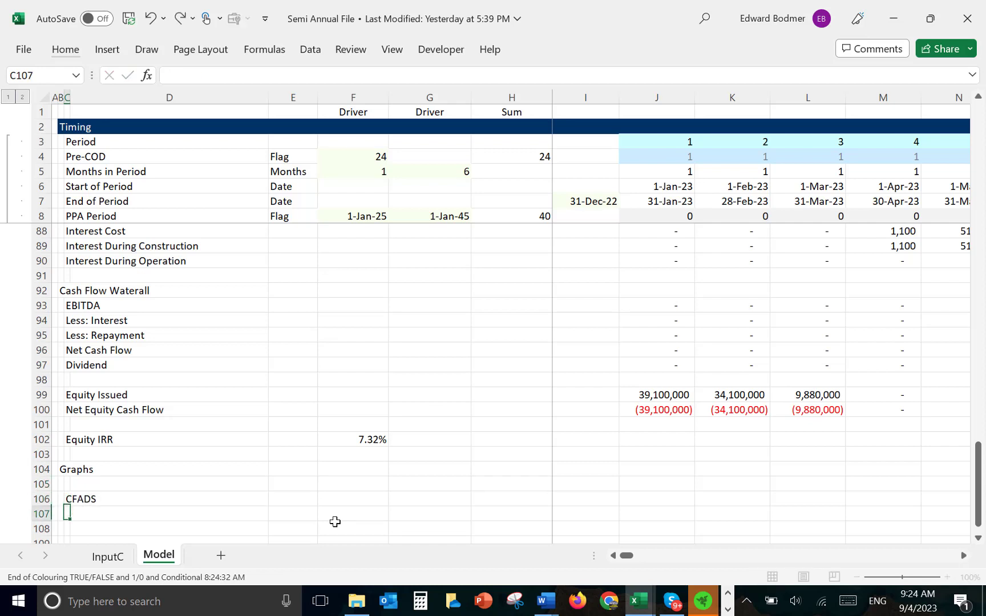
text(Debt Service)
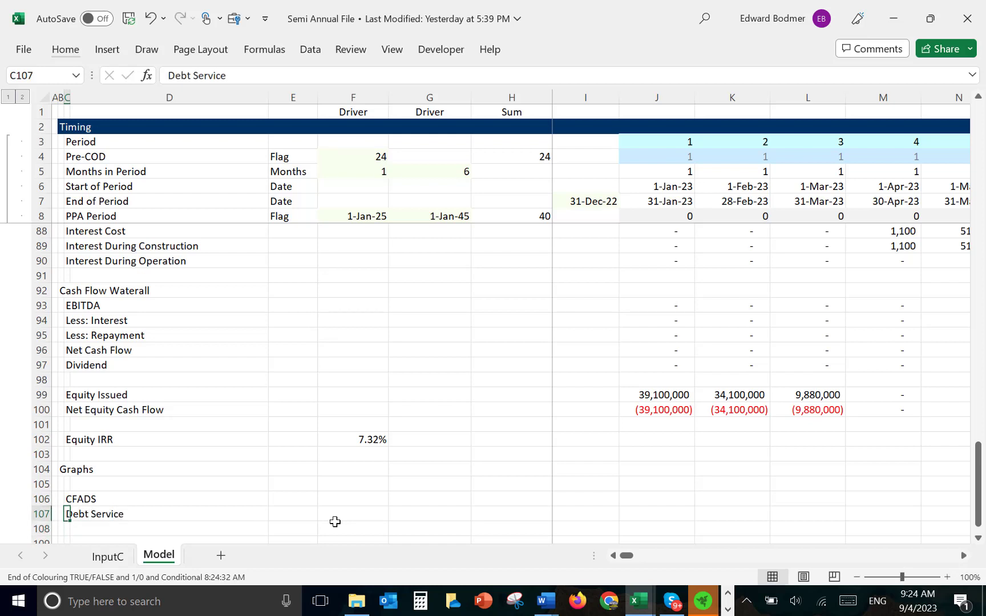
Enter =IF(J8,J7,NA()) in J106 to return period end dates only during the PPA period, and fill it right through FC106.
key(Up)
key(Right)
key(Right)
key(Right)
key(Right)
key(Right)
key(Right)
key(Right)
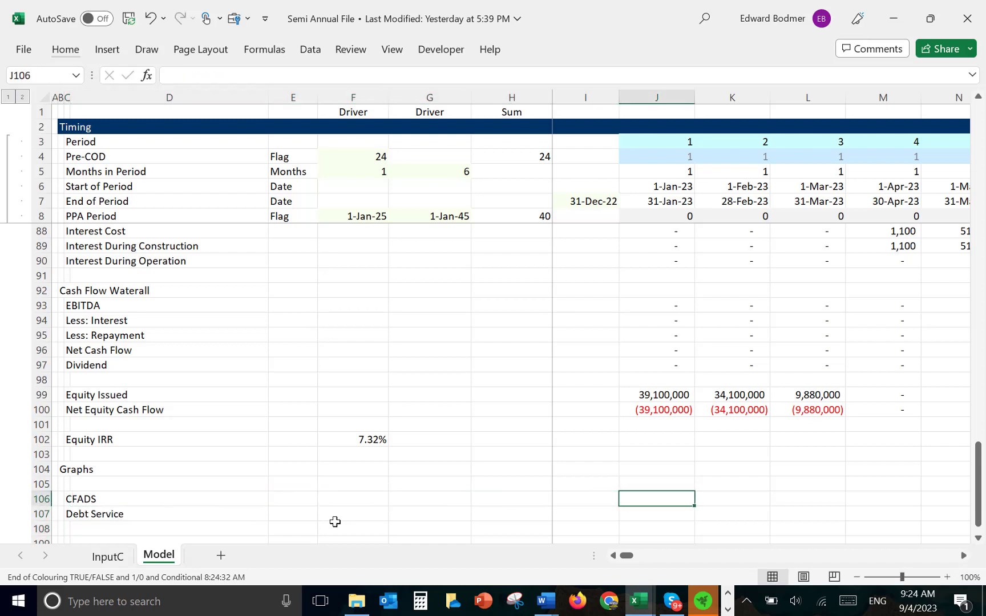
text(=if()
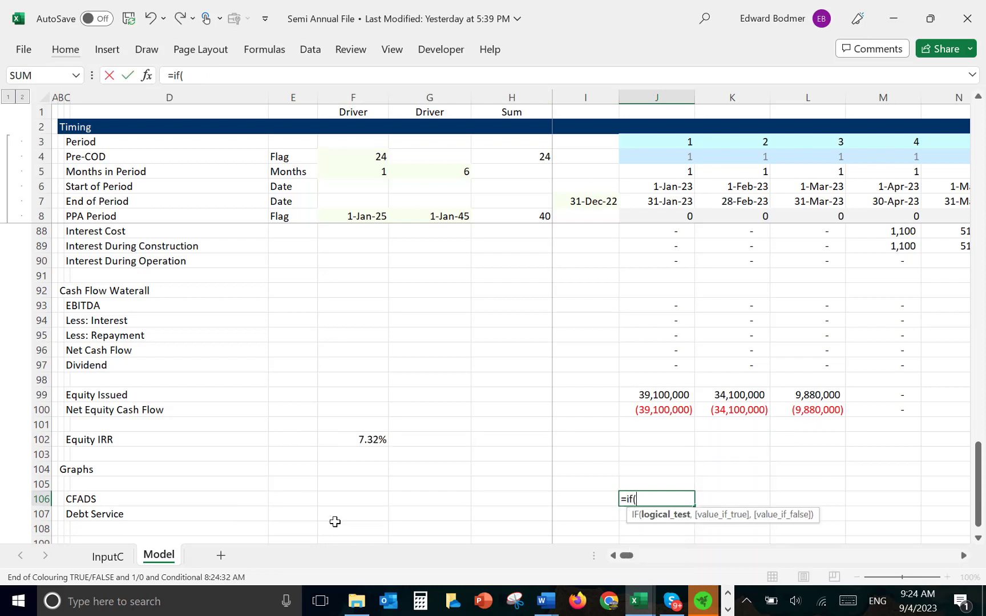
click(682, 222)
text(,)
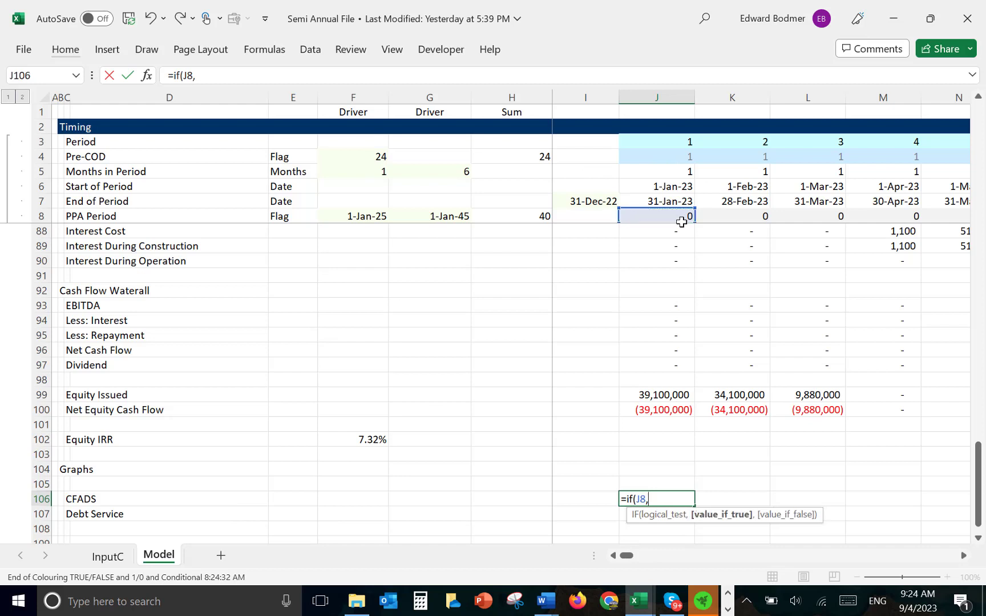
click(657, 201)
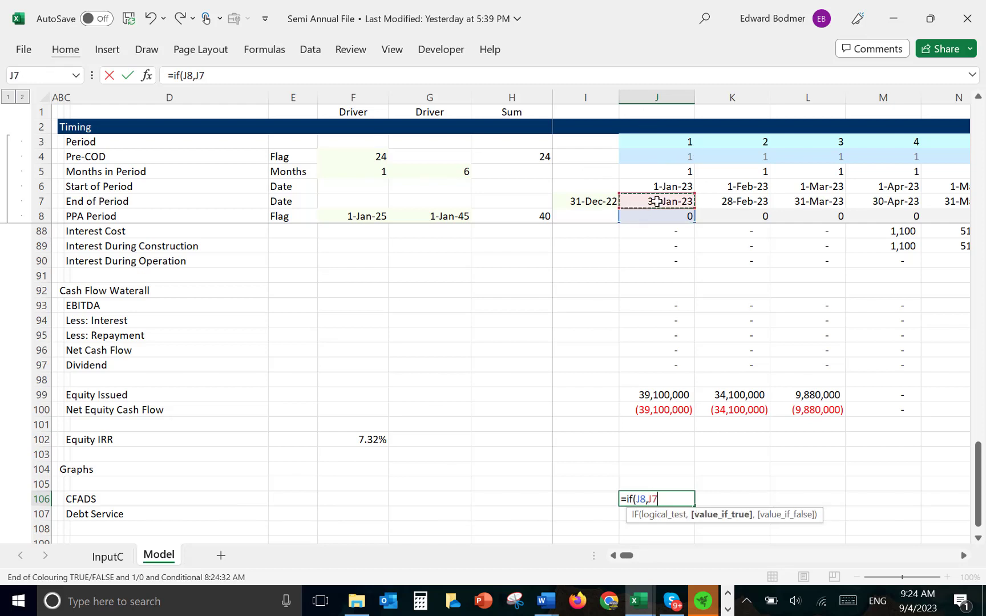
text(,na))
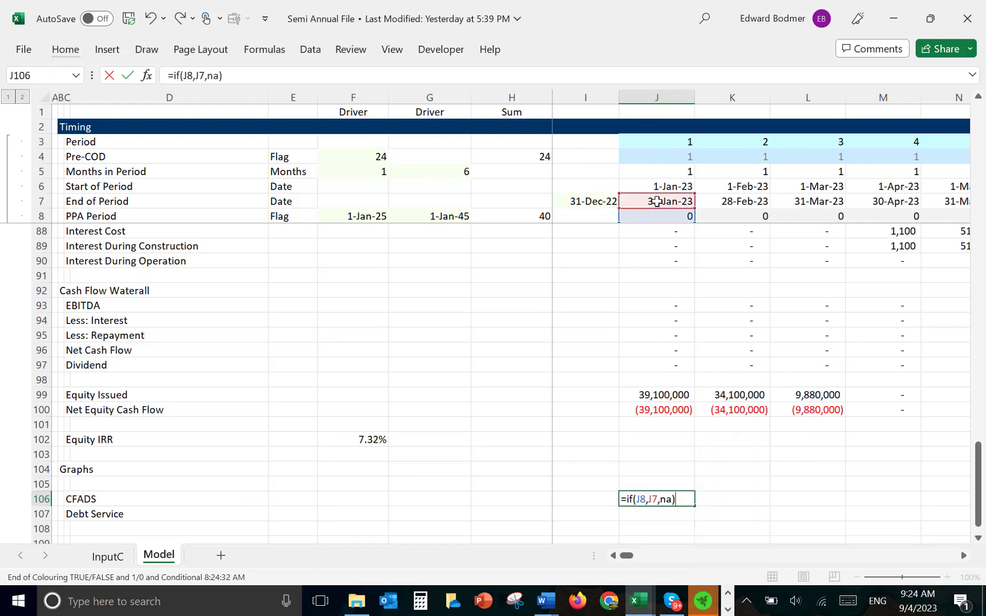
key(BackSpace)
text(())
key(Return)
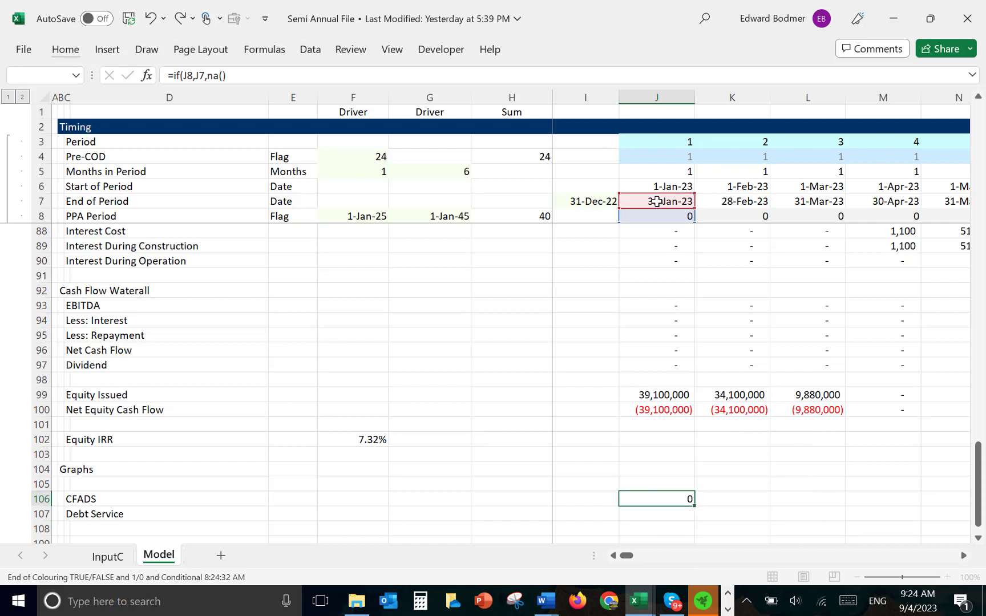
key(Up)
key(ctrl+shift+Right)
key(ctrl+r)
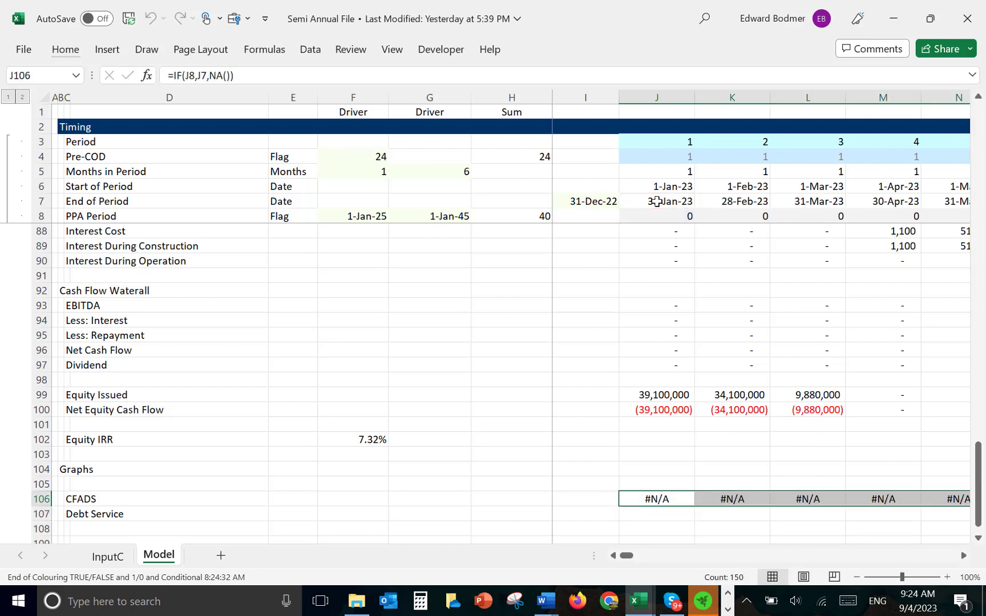
key(Down)
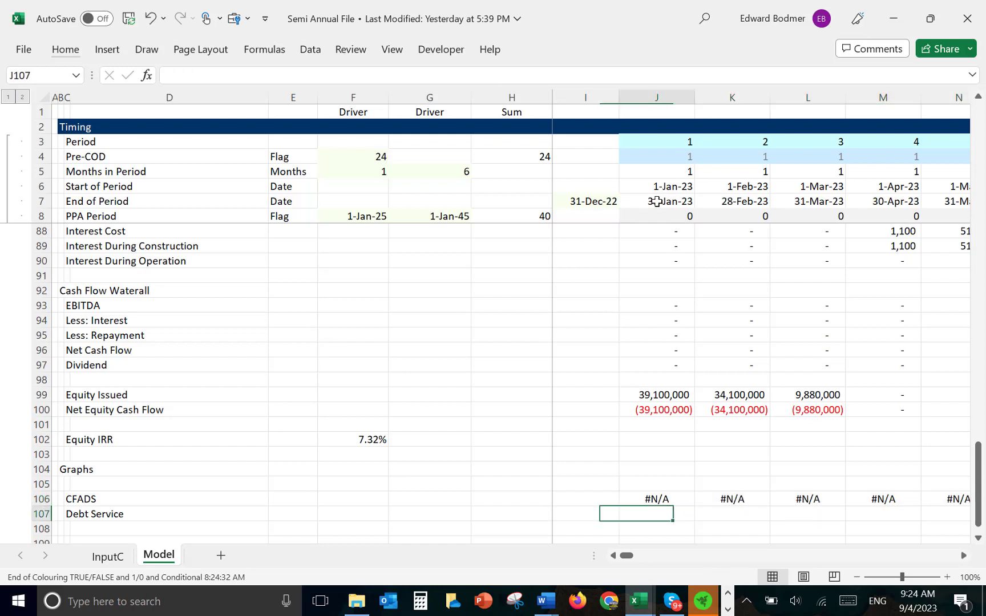
text(=)
key(Up)
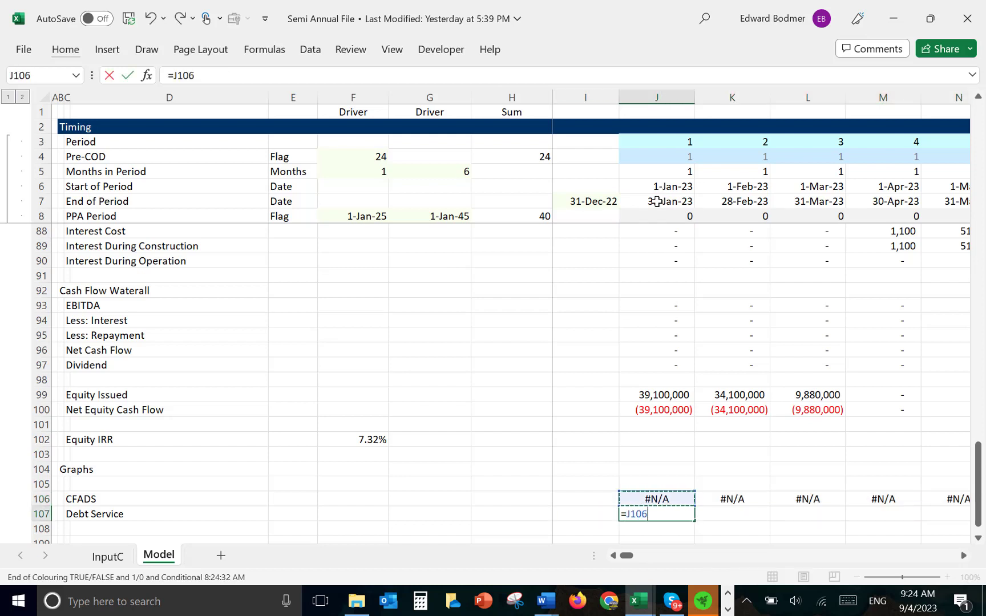
key(Escape)
Move the date formulas from J106:FC106 up one row so they start in J105, above the CFADS row.
key(Up)
key(ctrl+shift+Right)
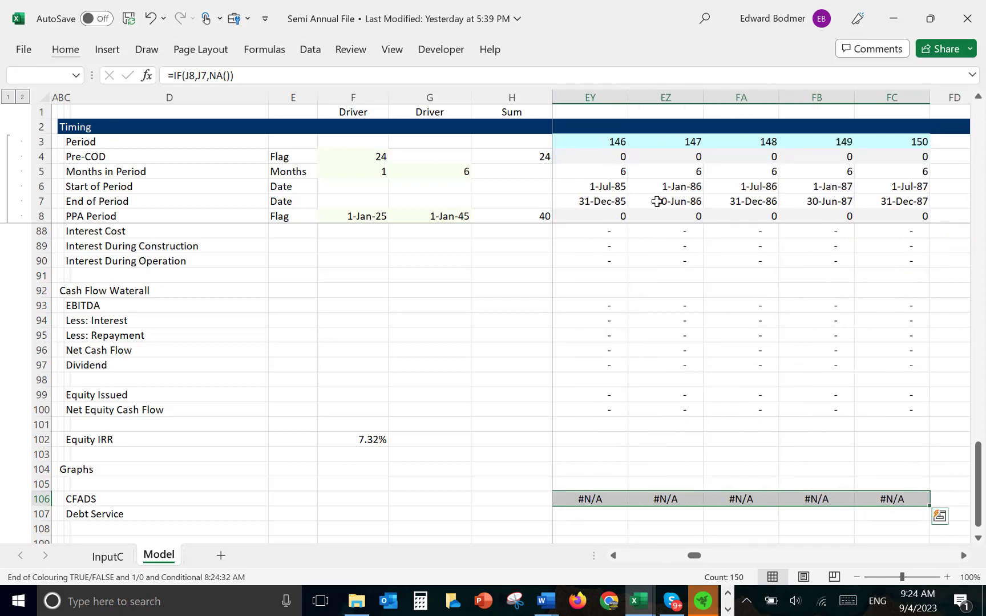
key(ctrl+x)
key(ctrl+BackSpace)
key(Up)
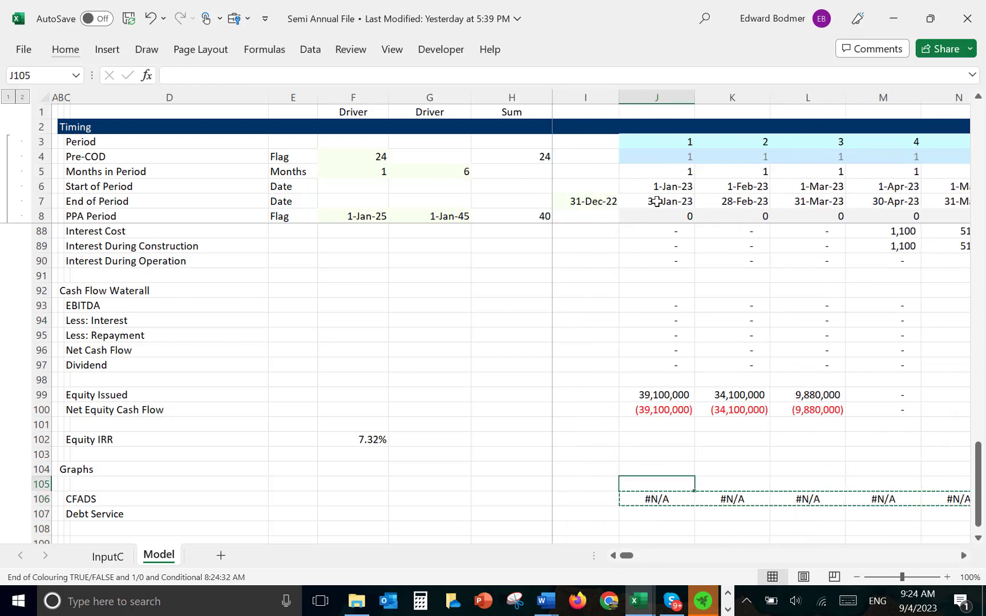
key(ctrl+v)
Link CFADS in J106 to the waterfall's EBITDA with =J93 and fill the formula right across all periods.
key(Down)
text(=)
key(Up)
key(Up)
key(Up)
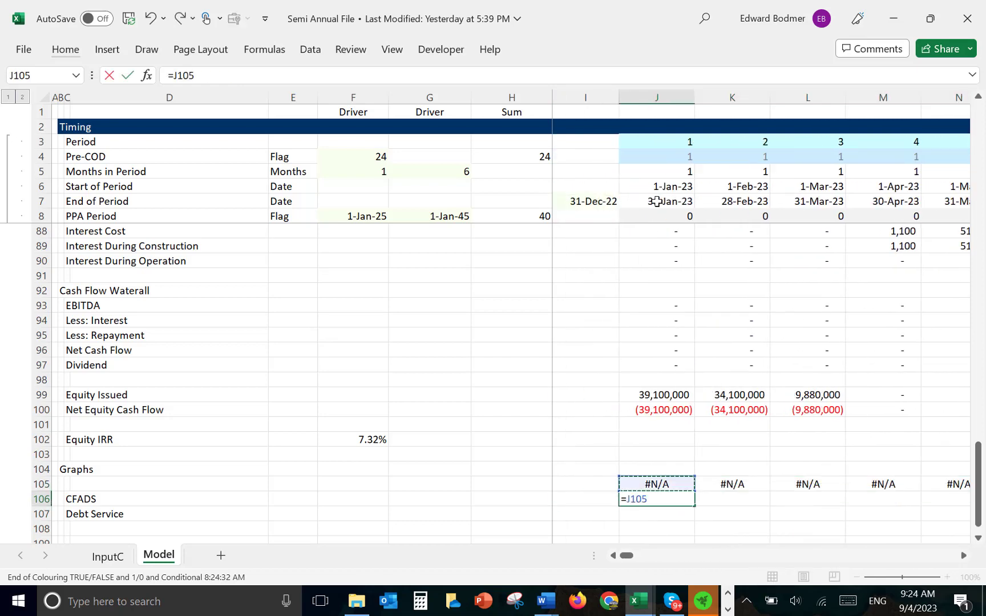
key(Up)
key(Up)
key(Up)
key(Up)
key(Up)
key(Up)
key(Up)
key(Up)
key(Up)
key(Up)
key(Up)
key(Up)
key(Up)
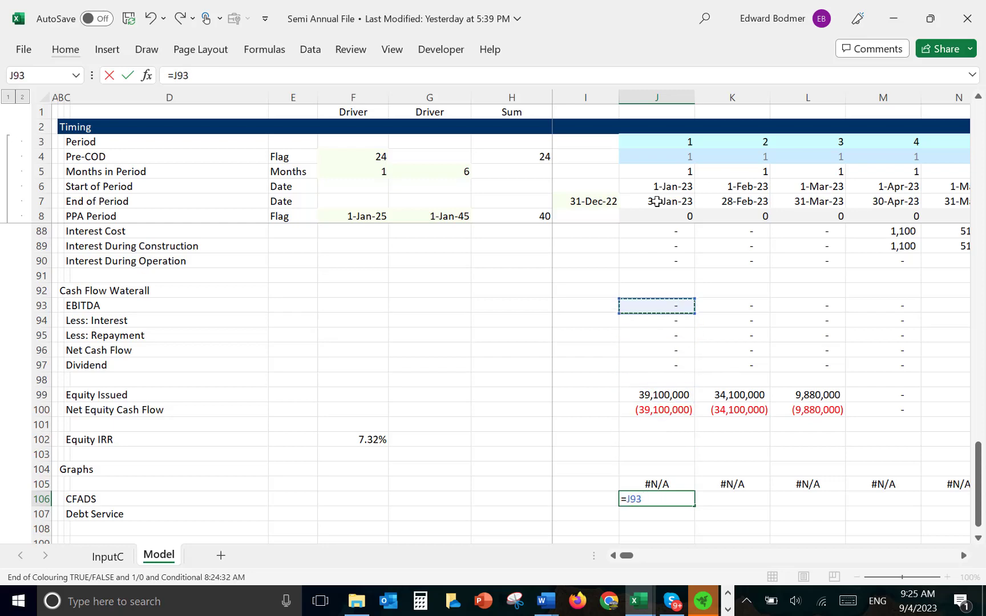
key(Up)
key(Up)
key(Up)
key(Up)
key(Up)
key(Up)
key(Up)
key(Down)
key(Down)
key(Down)
key(Down)
key(Down)
key(Down)
key(Down)
key(Down)
key(Down)
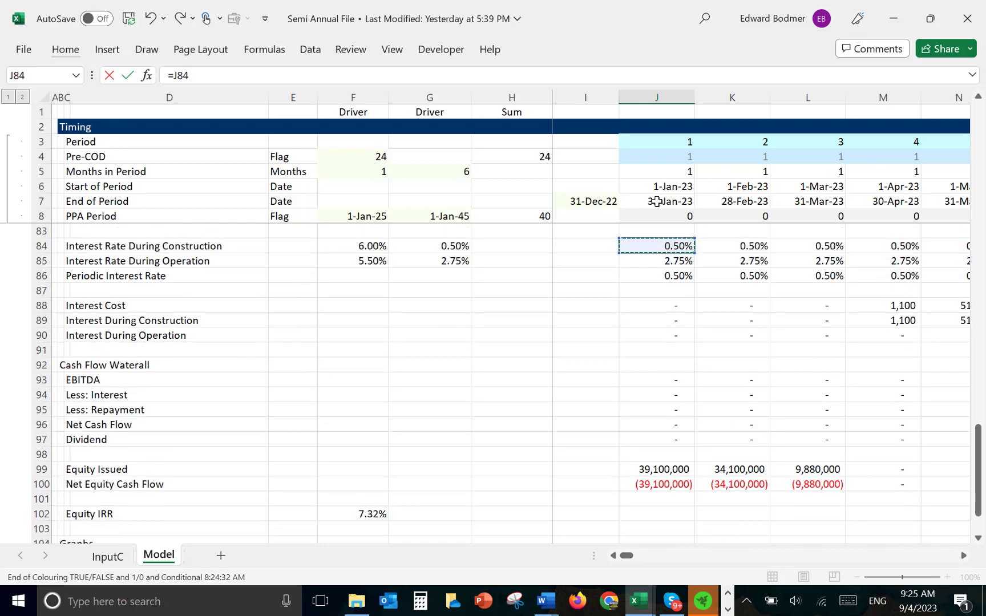
key(Down)
key(Return)
key(Up)
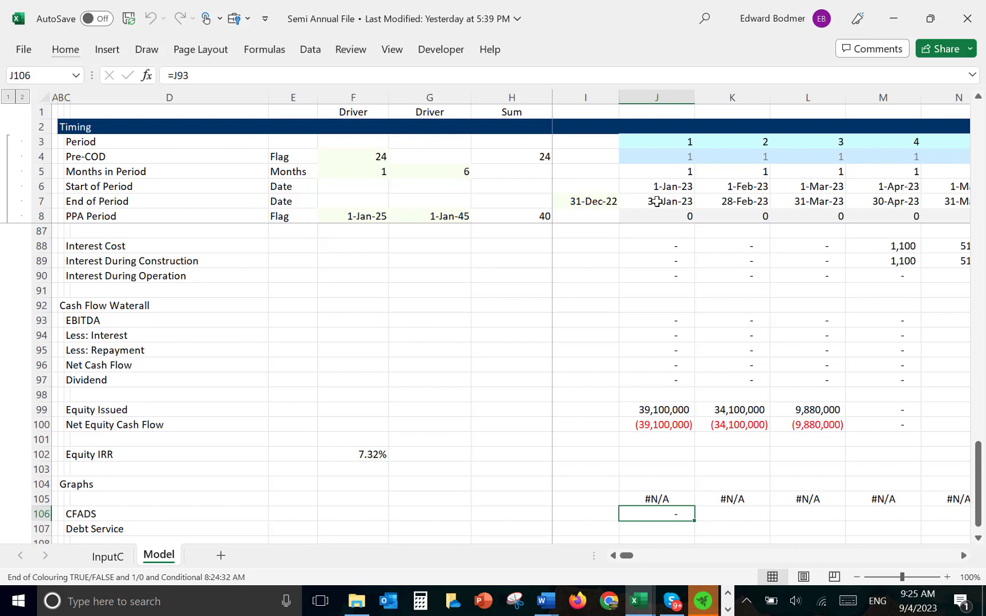
key(ctrl+shift+Right)
key(ctrl+r)
Calculate Debt Service in J107 as interest plus repayment with =J94+J95 and fill it right across all periods.
key(Down)
text(=)
key(Up)
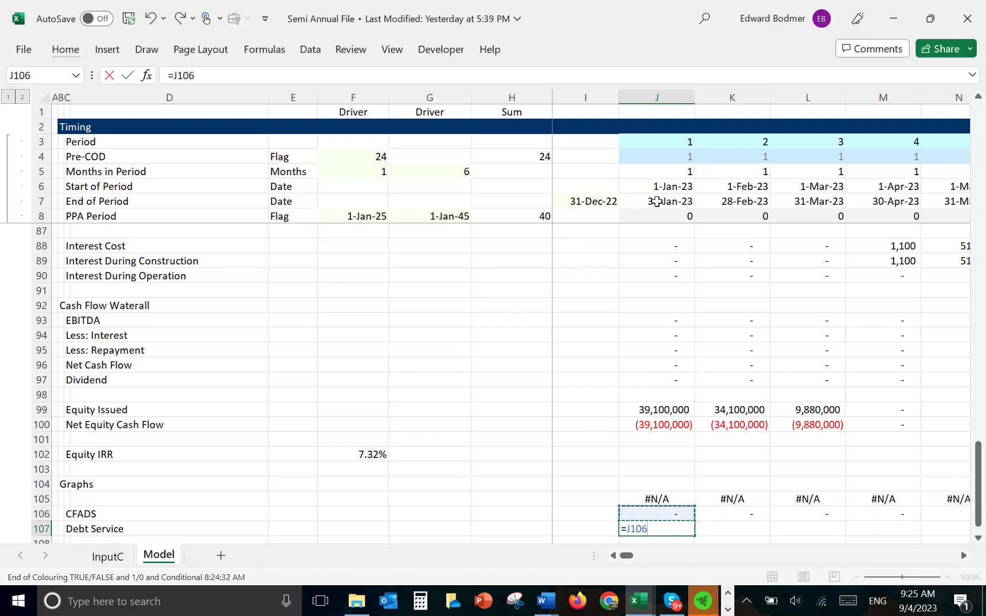
key(Up)
key(Up)
key(Up)
key(Up)
key(Up)
key(Up)
key(Up)
key(Up)
key(Up)
key(Up)
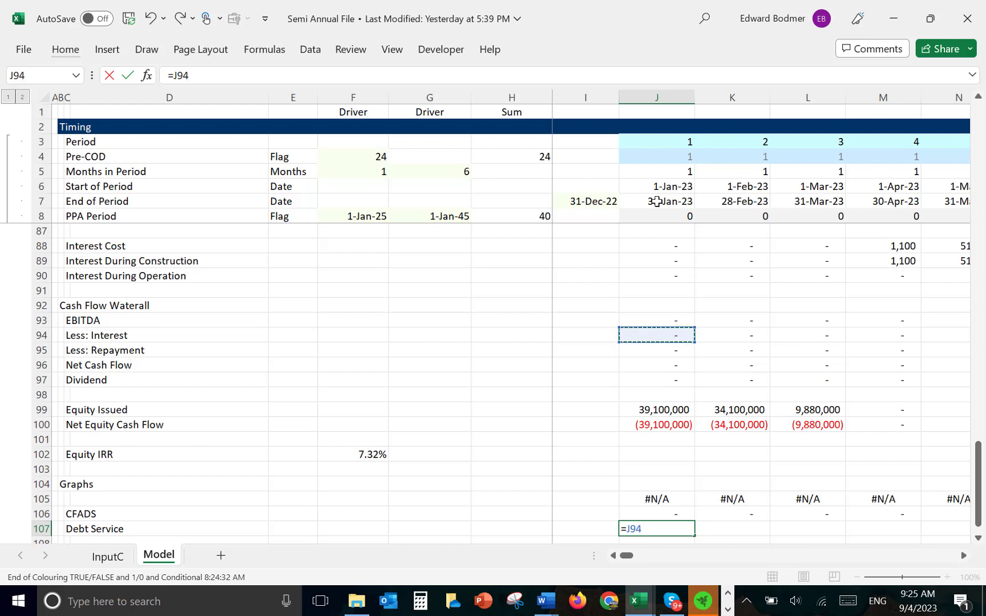
text(+)
key(Up)
key(Up)
key(Up)
key(Up)
key(Up)
key(Up)
key(Up)
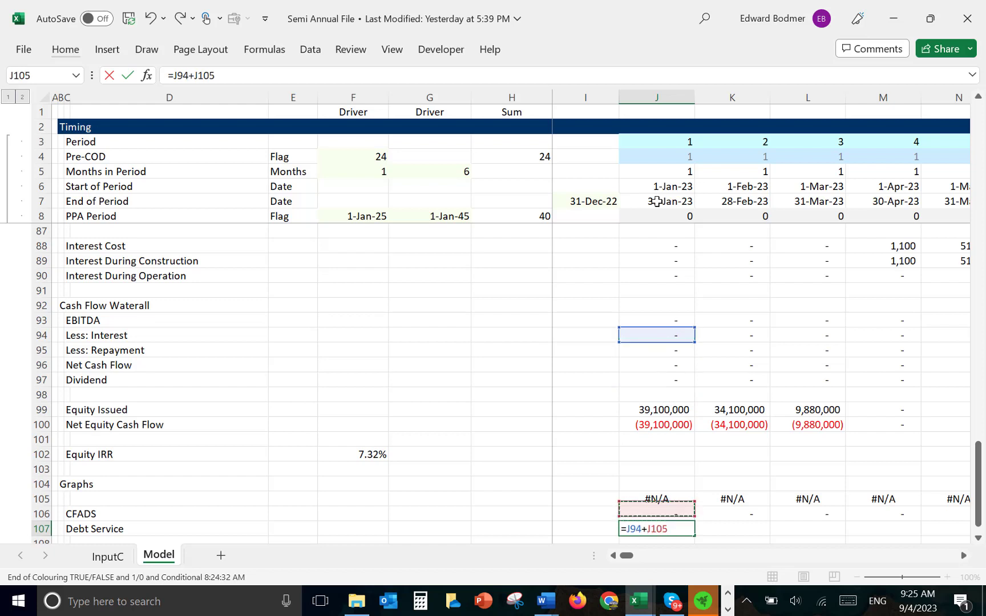
key(Up)
key(Up)
key(Up)
key(Up)
key(Up)
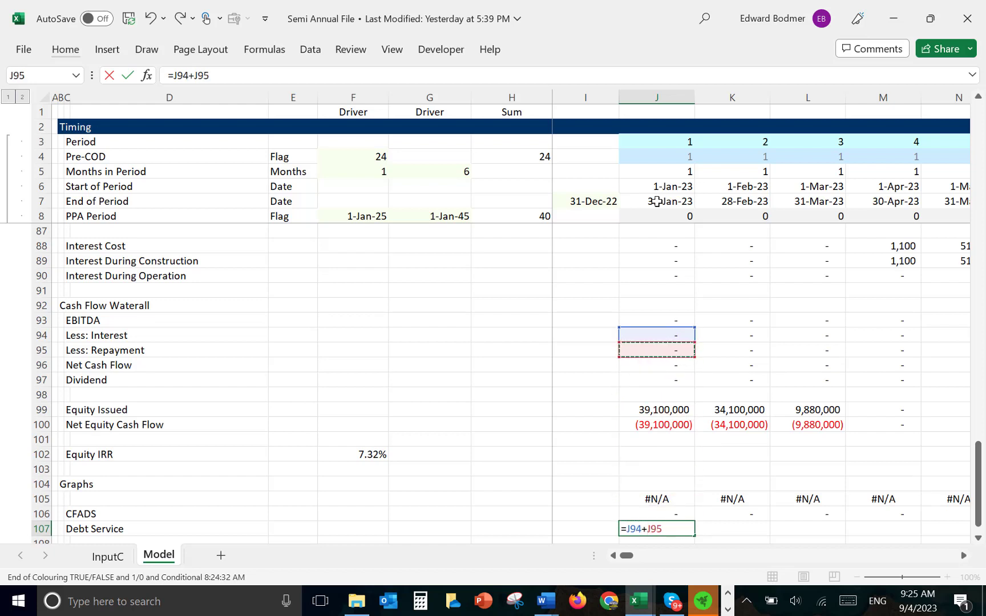
key(Return)
key(Up)
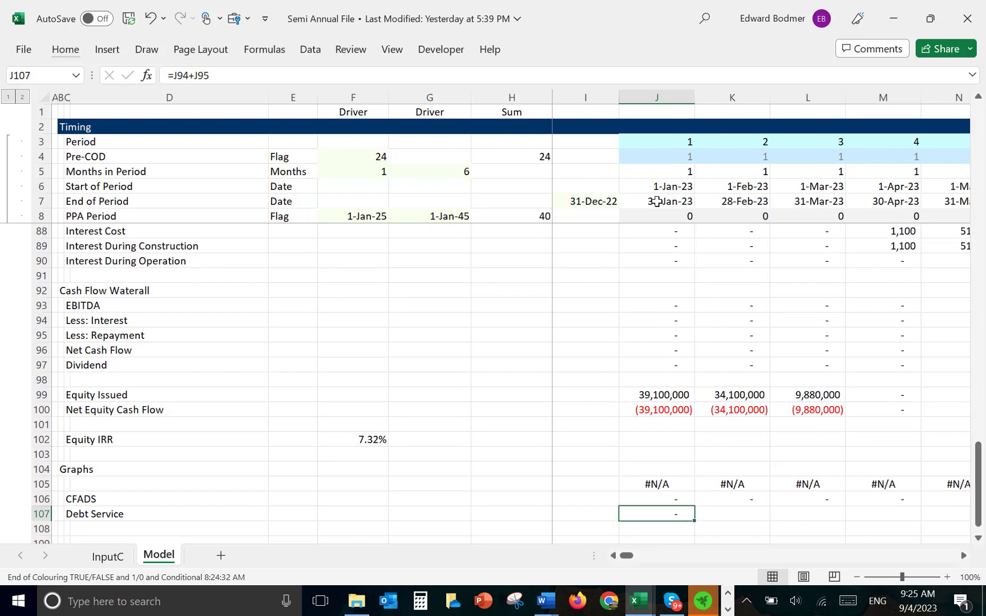
key(ctrl+shift+Right)
key(ctrl+r)
Add the row label DSCR in C109, below the Debt Service row.
key(Left)
key(Down)
key(Down)
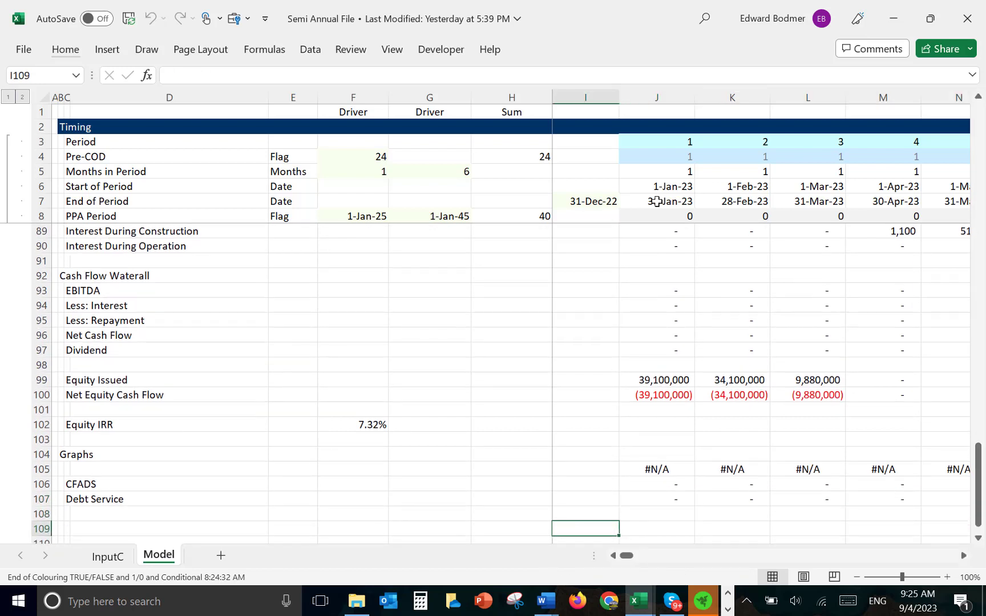
key(Left)
key(Left)
key(Left)
key(Left)
key(Left)
key(Left)
key(Left)
key(Right)
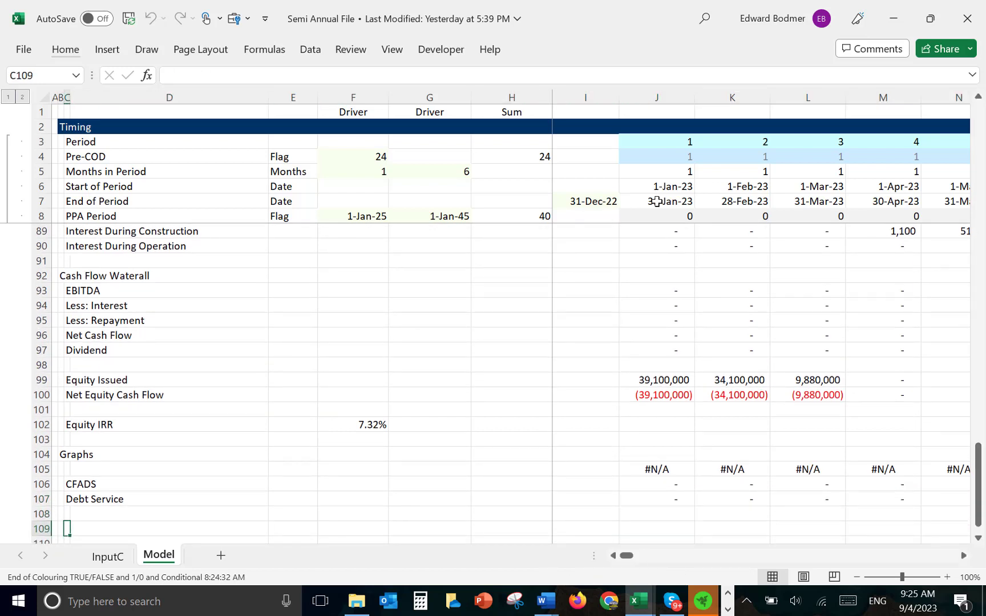
text(DSCR)
Calculate the DSCR in J109 with =IF(J107>0.1,J106/J107) and fill it right across all periods.
key(Right)
key(Right)
key(Right)
key(Right)
key(Right)
key(Right)
key(Right)
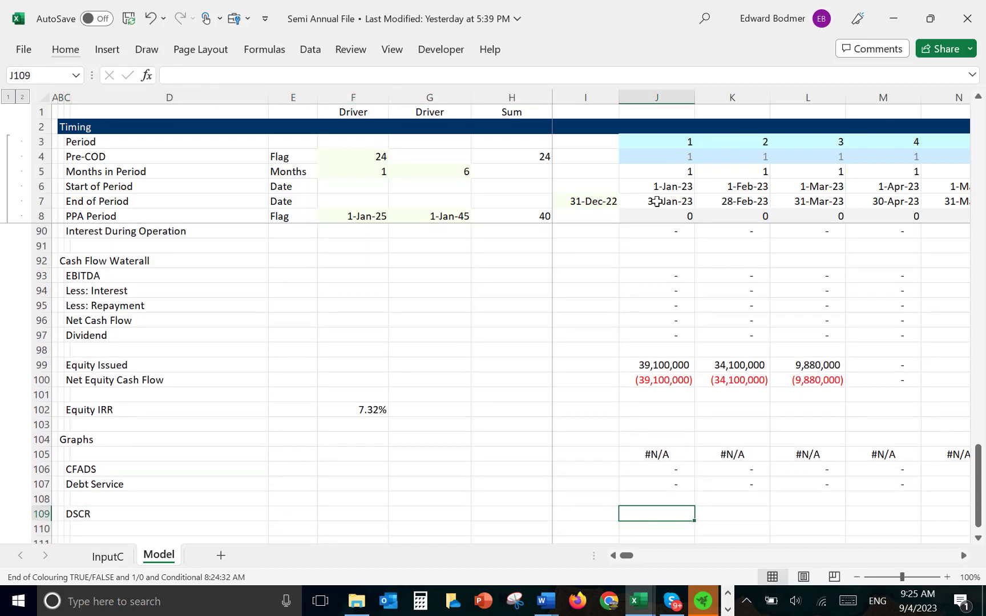
text(=if()
key(Up)
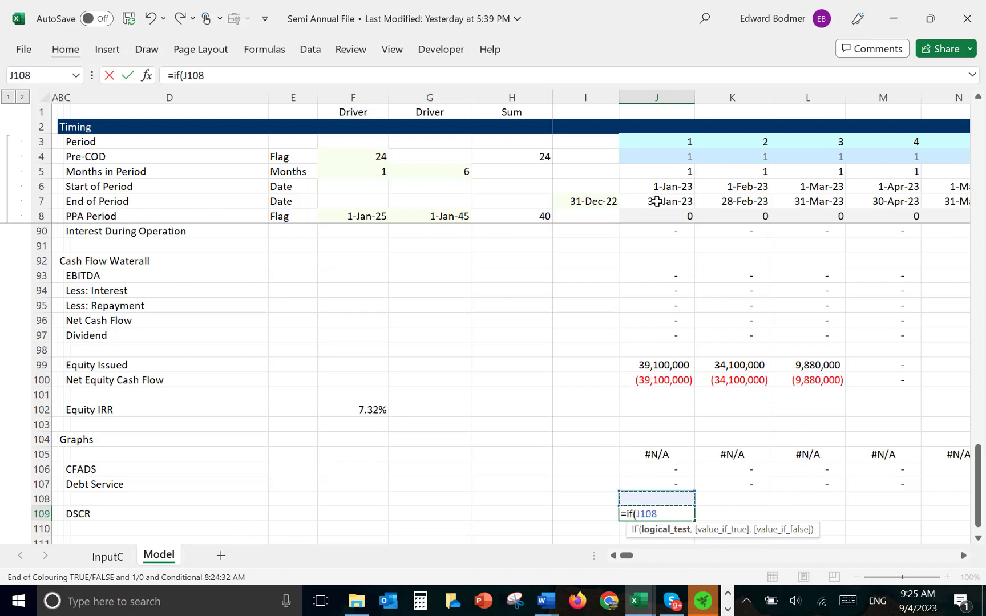
key(Up)
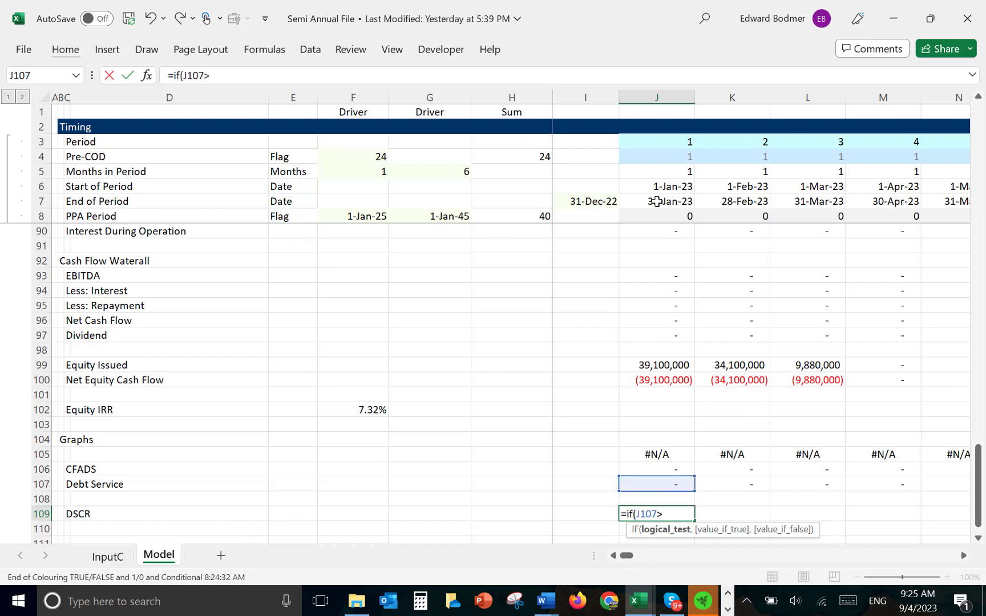
text(>.1,)
key(Up)
key(Up)
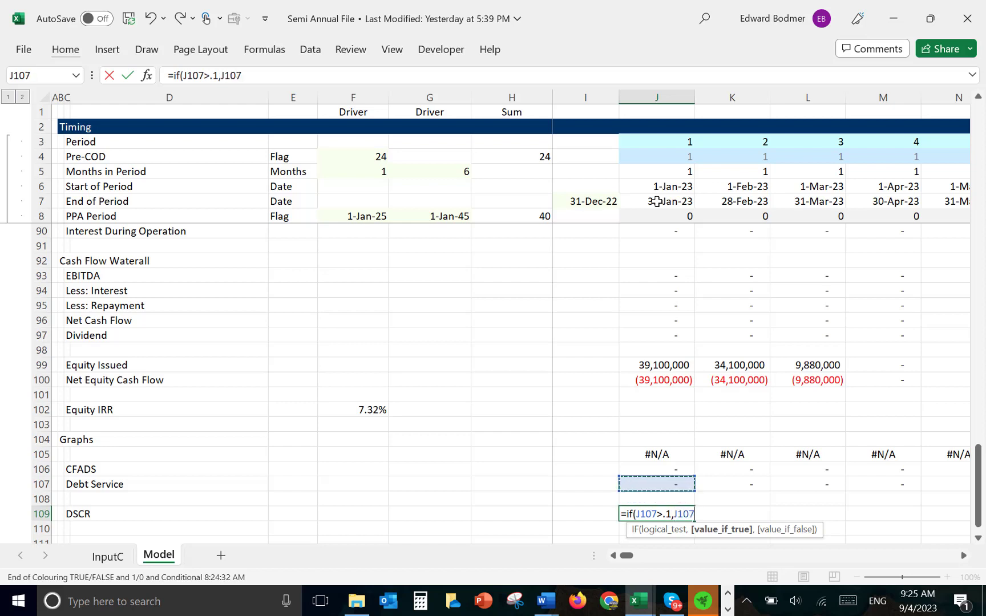
text(/)
key(Up)
key(Up)
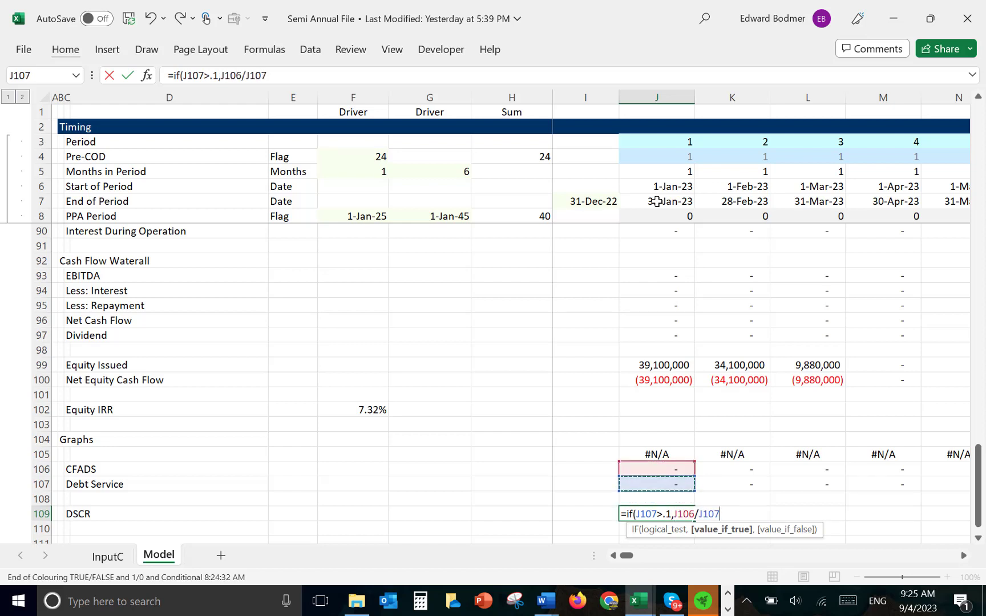
key(Return)
key(Up)
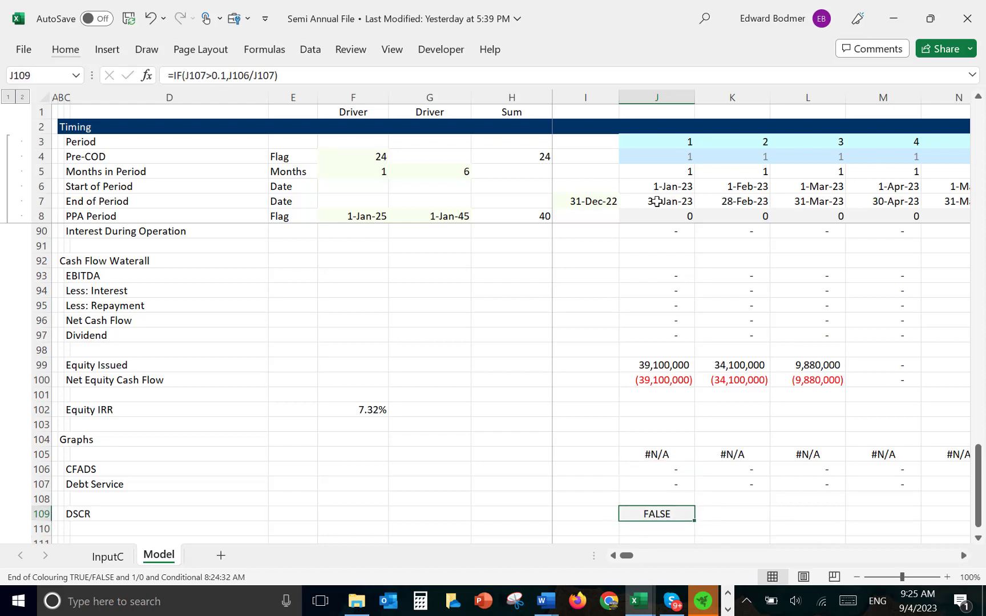
key(ctrl+shift+Right)
key(ctrl+r)
Examine the DSCR values in row 109 across the construction and operating periods.
key(Right)
key(Right)
key(Right)
key(Right)
key(Right)
key(Right)
key(Right)
key(Right)
key(Right)
key(Right)
key(Right)
key(Right)
key(Right)
key(Right)
key(Right)
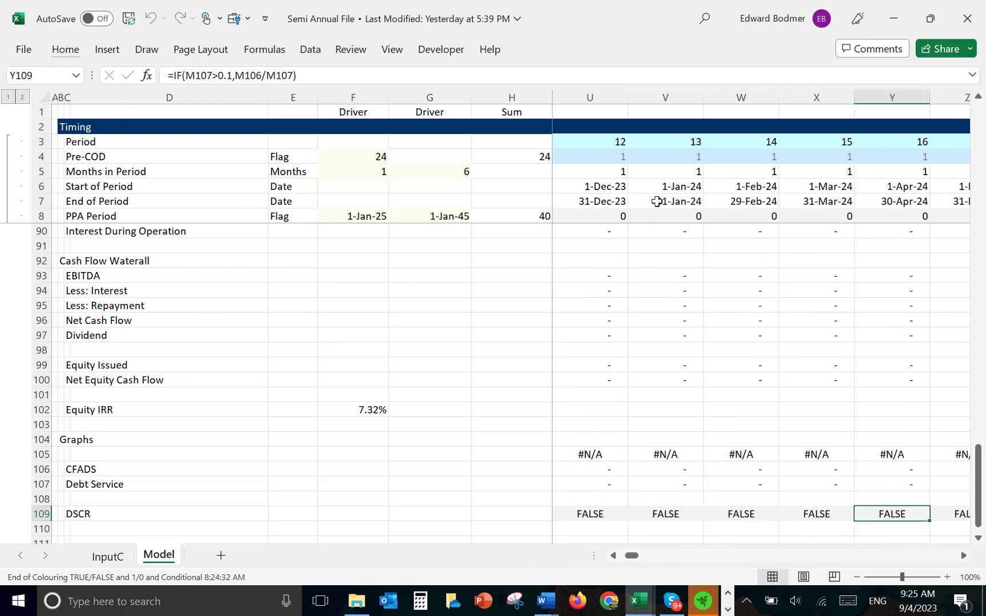
key(Right)
key(Right)
key(Right)
key(Right)
key(Right)
key(Right)
key(Right)
key(Right)
key(Right)
key(Right)
key(Right)
key(Right)
key(Right)
key(Right)
key(Right)
key(Right)
key(Right)
key(Left)
key(Left)
key(Left)
key(Left)
key(Left)
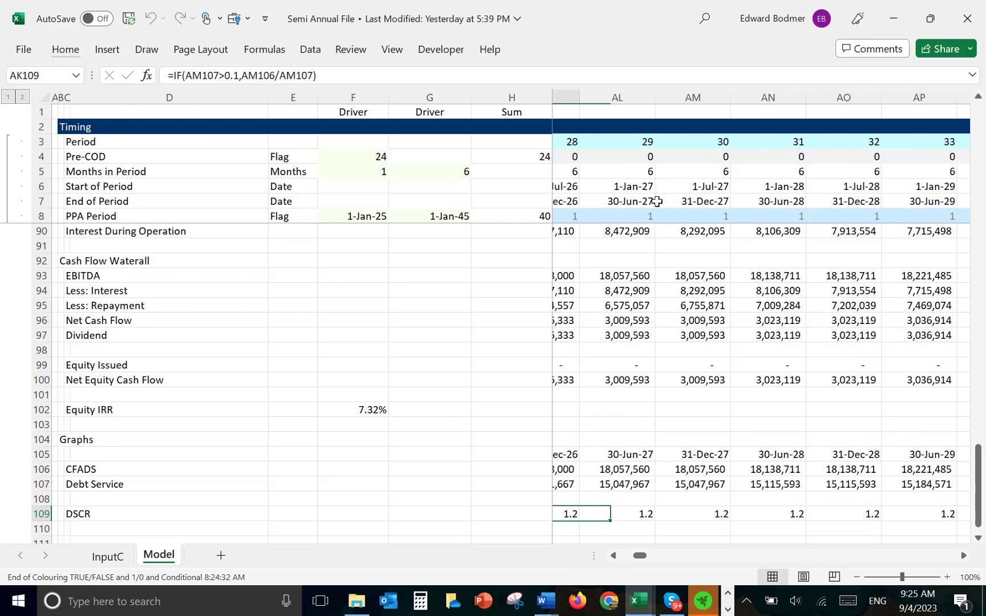
key(Home)
key(Right)
key(ctrl+shift+Right)
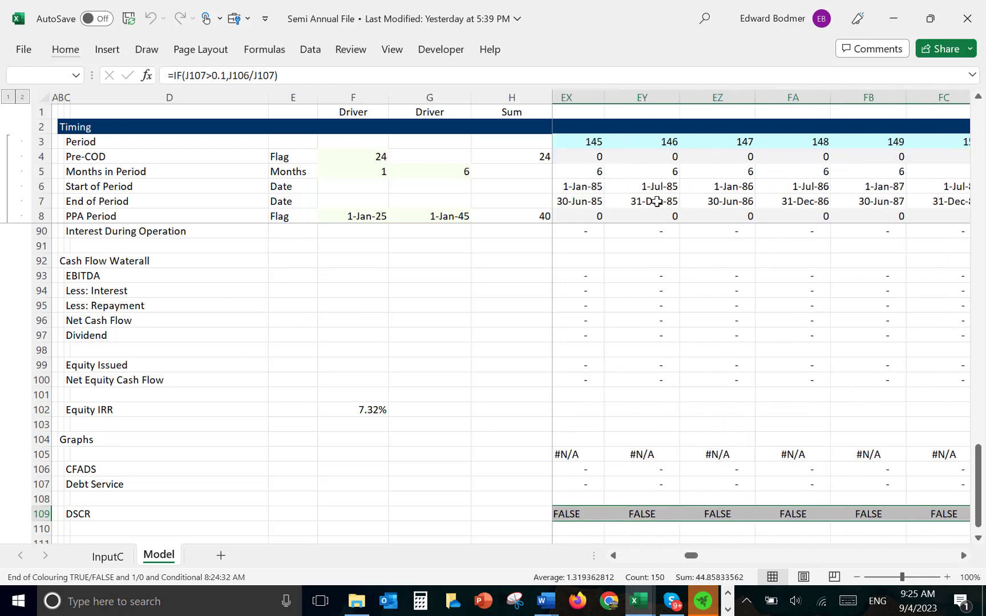
key(Home)
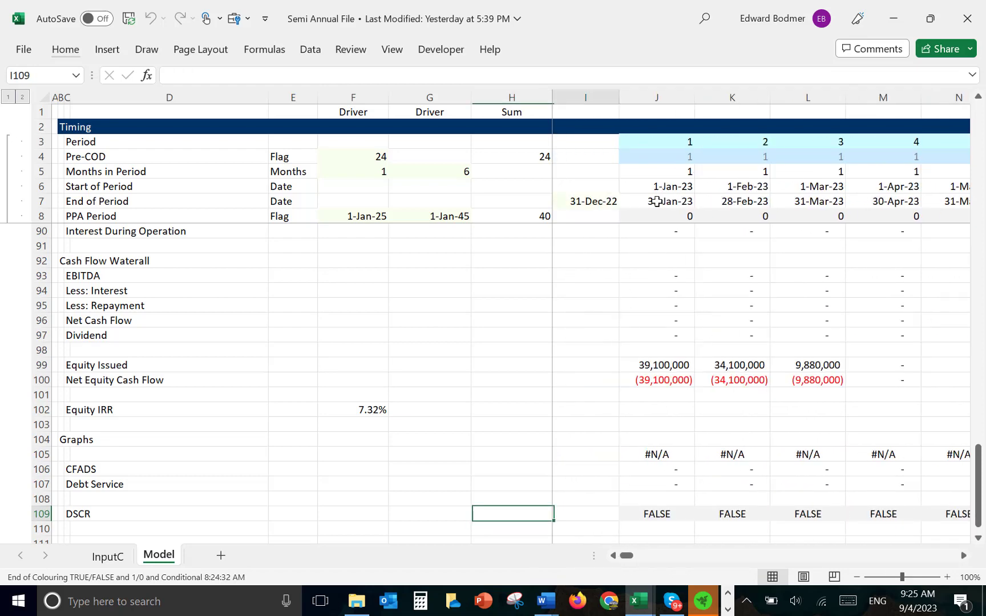
Create a default column chart of CFADS and Debt Service with the row 105 dates, using C105 through the last period of row 107.
key(Up)
key(Up)
key(Up)
key(Up)
key(Left)
key(Left)
key(Left)
key(Left)
key(Left)
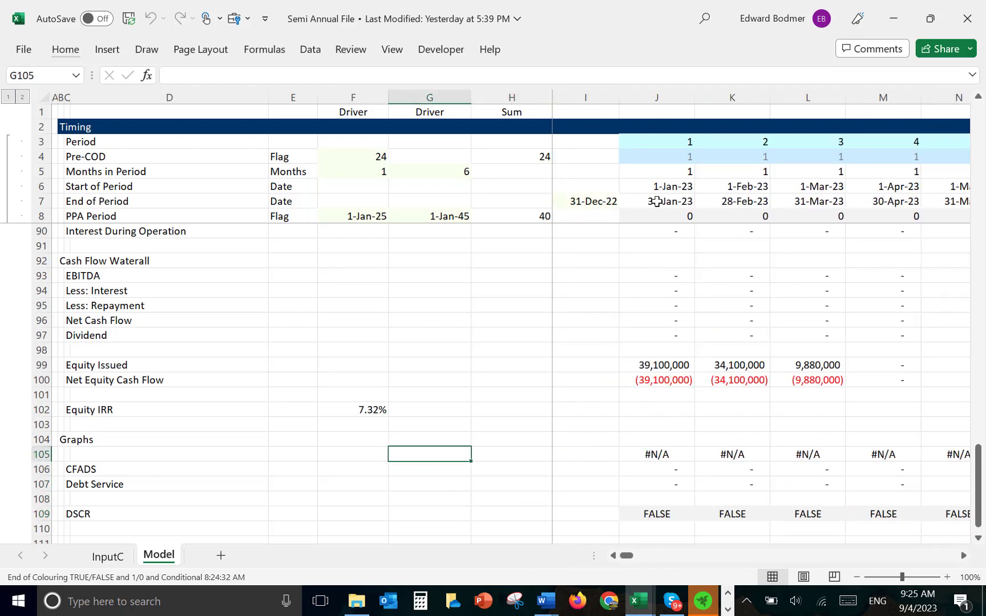
key(shift+Down)
key(shift+Down)
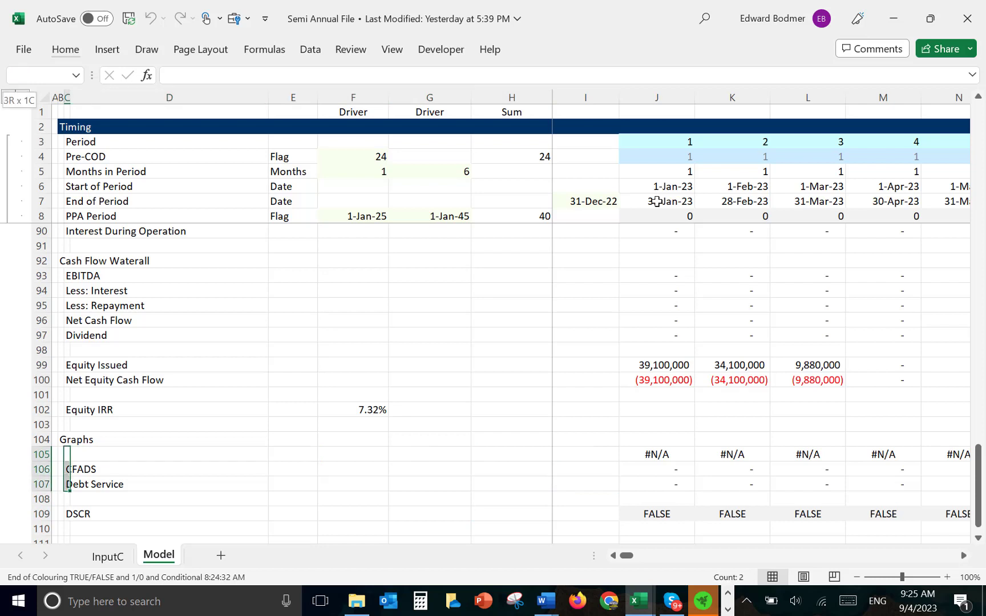
key(ctrl+shift+Right)
key(ctrl+shift+Right)
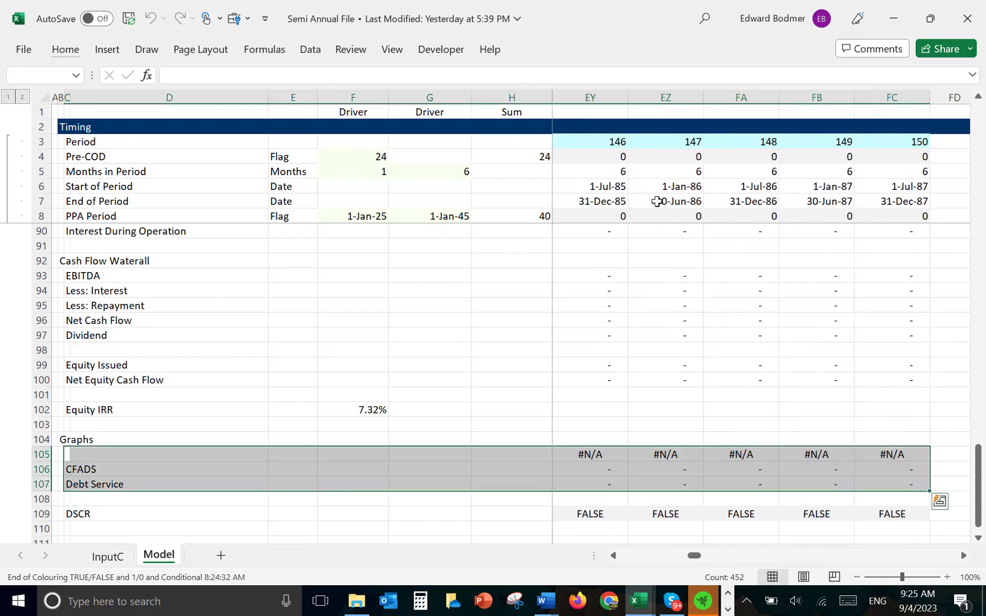
key(alt+F1)
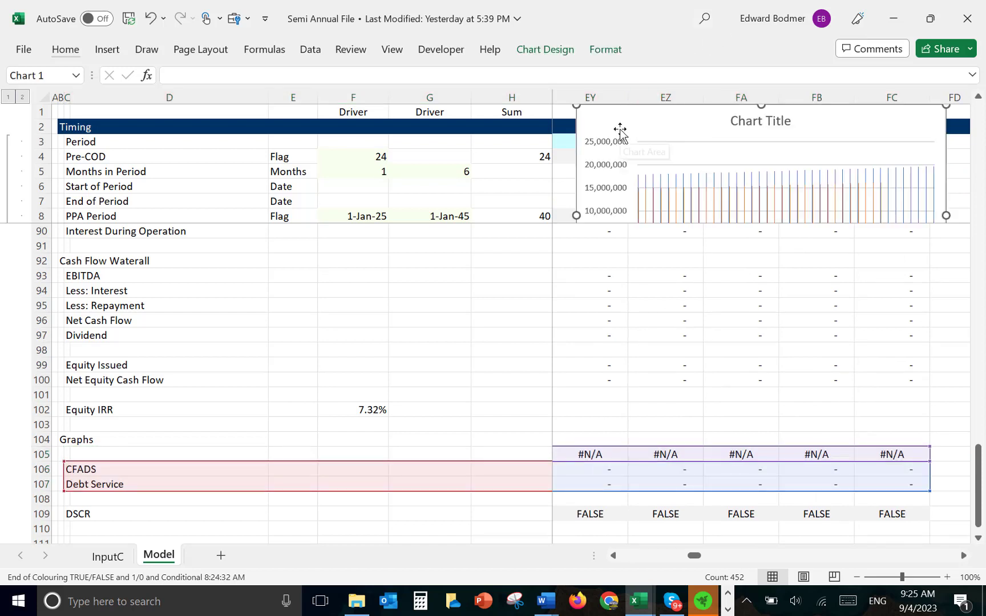
Add a new worksheet after Model and name it Output.
click(221, 556)
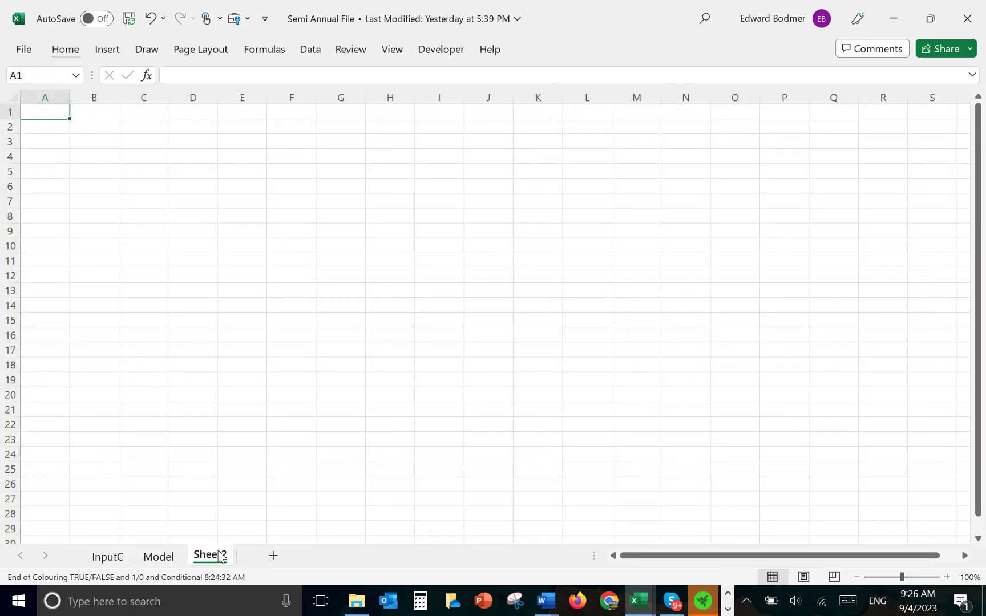
double_click(216, 559)
key(BackSpace)
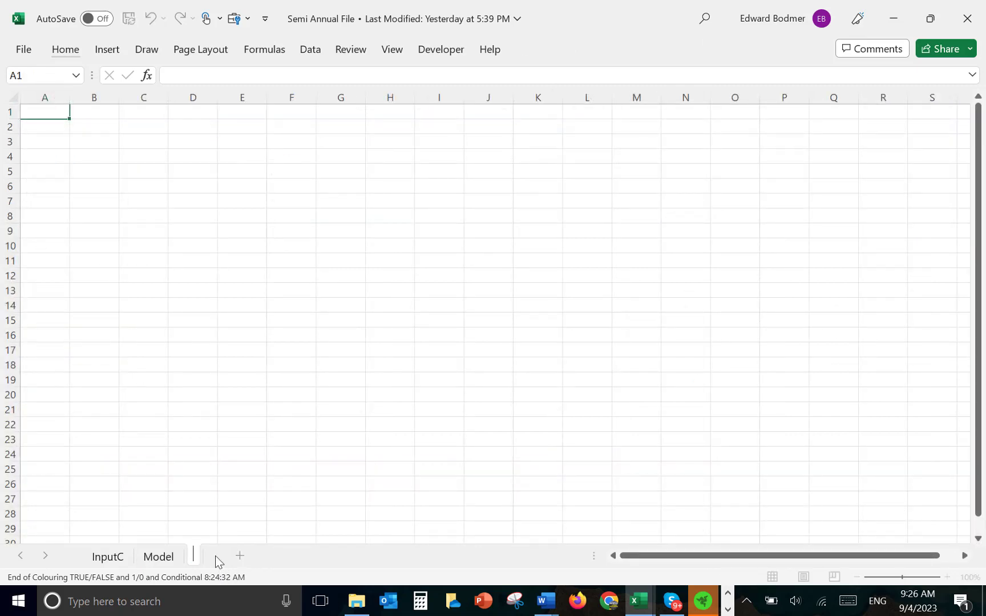
text(Output)
key(Return)
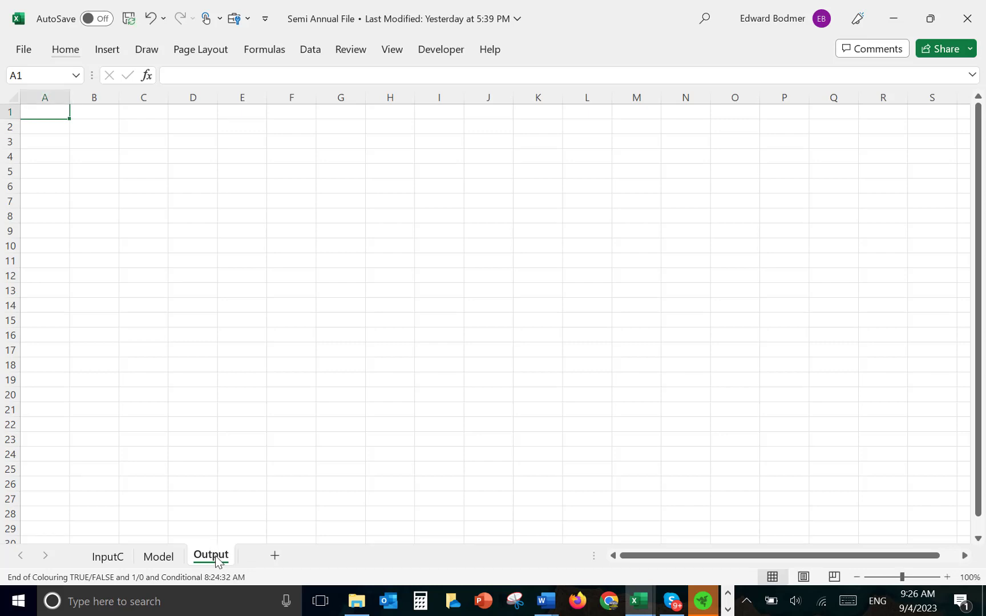
Move the CFADS and Debt Service chart from the Model sheet to cell C3 of the Output sheet.
key(ctrl+Page_Up)
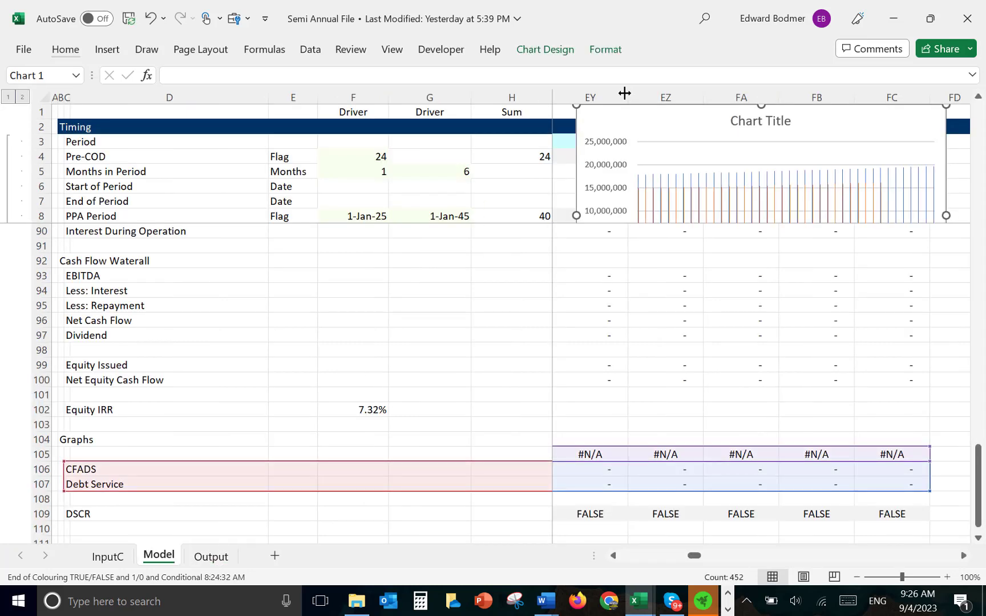
key(Delete)
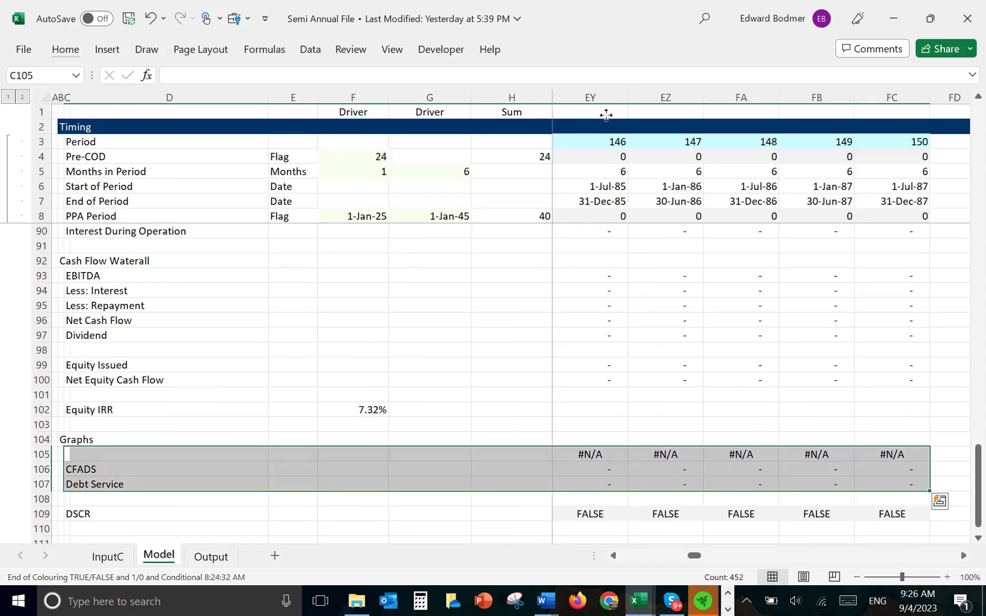
key(ctrl+Page_Down)
key(Down)
key(Down)
key(Right)
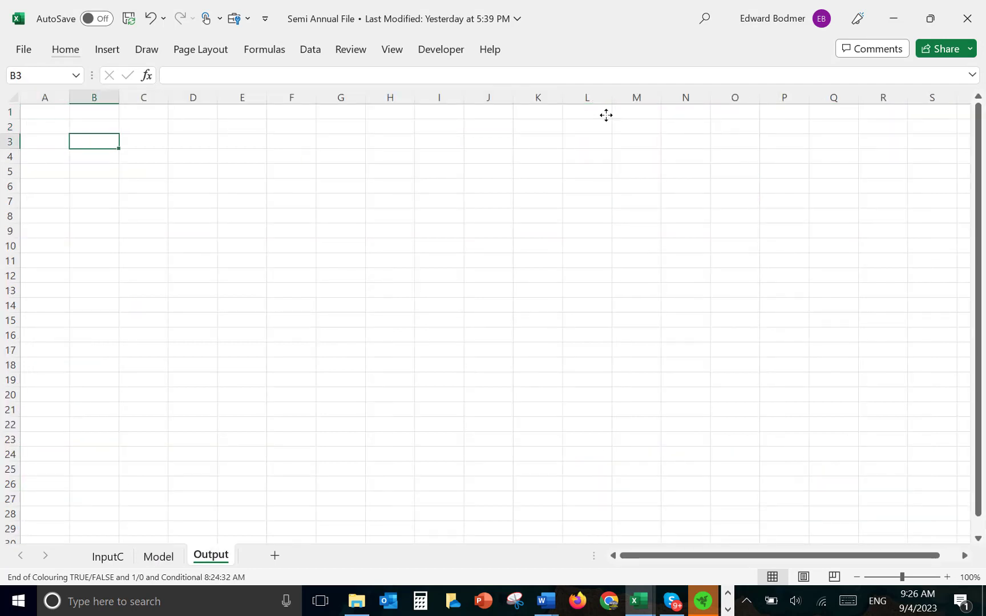
key(Right)
key(ctrl+v)
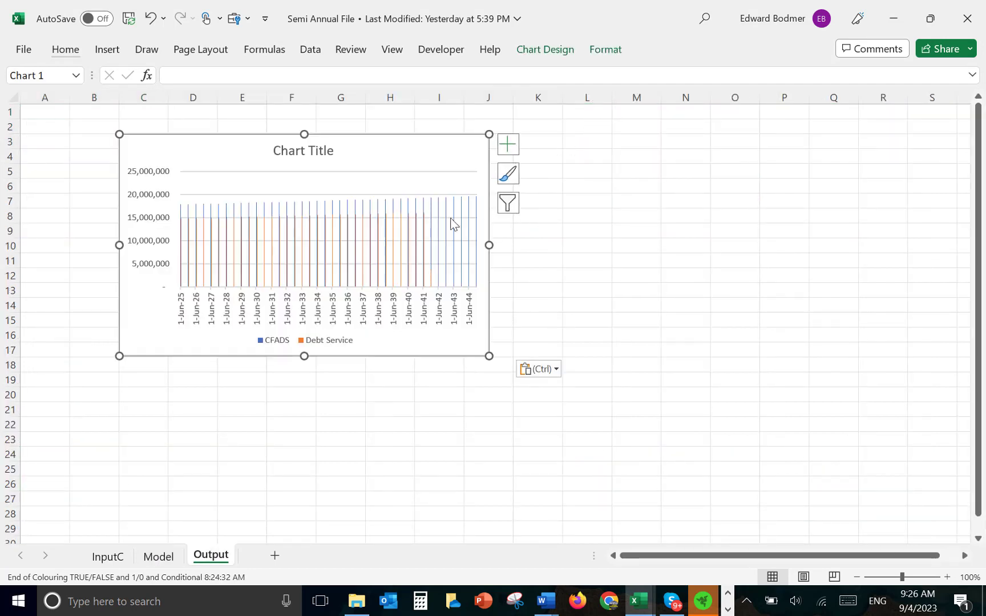
Change the CFADS and Debt Service chart on the Output sheet to the standard Area type.
right_click(400, 242)
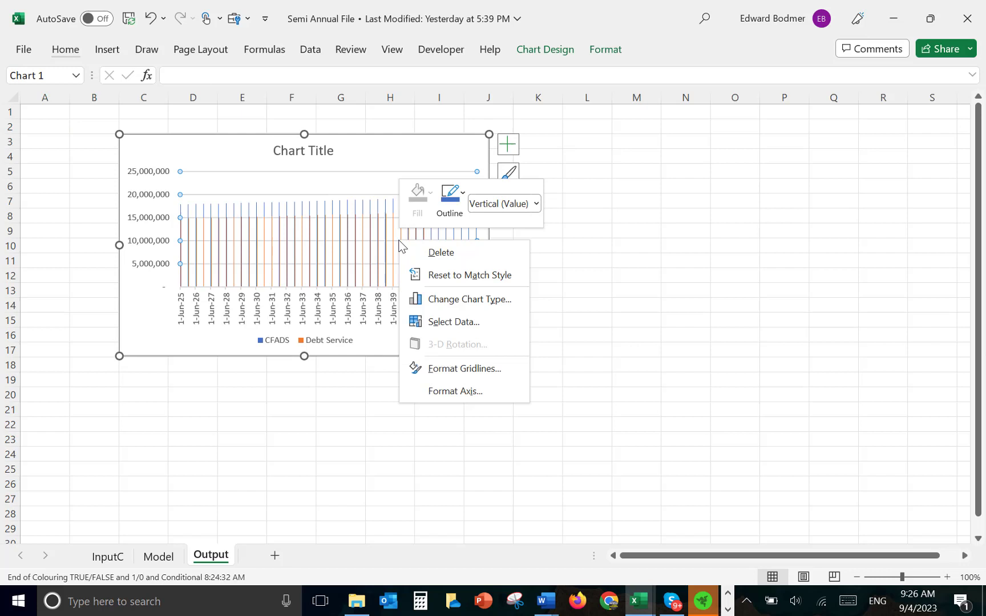
click(451, 298)
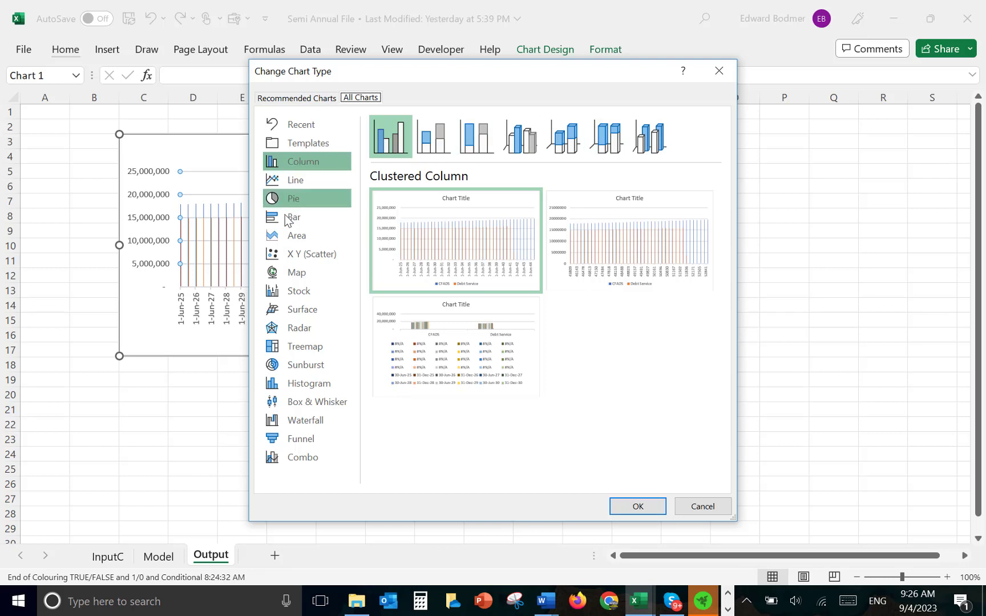
click(289, 239)
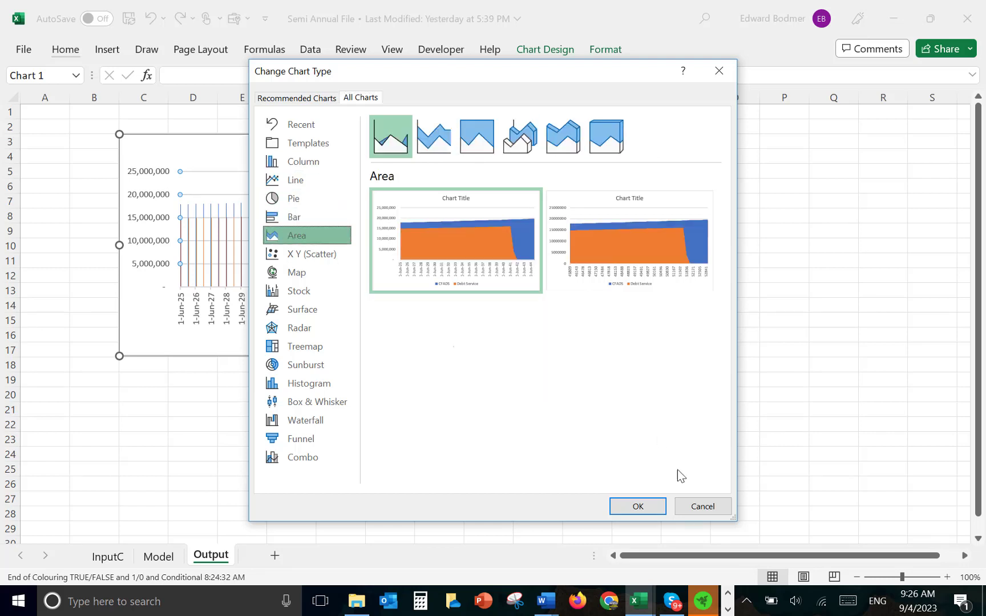
click(637, 508)
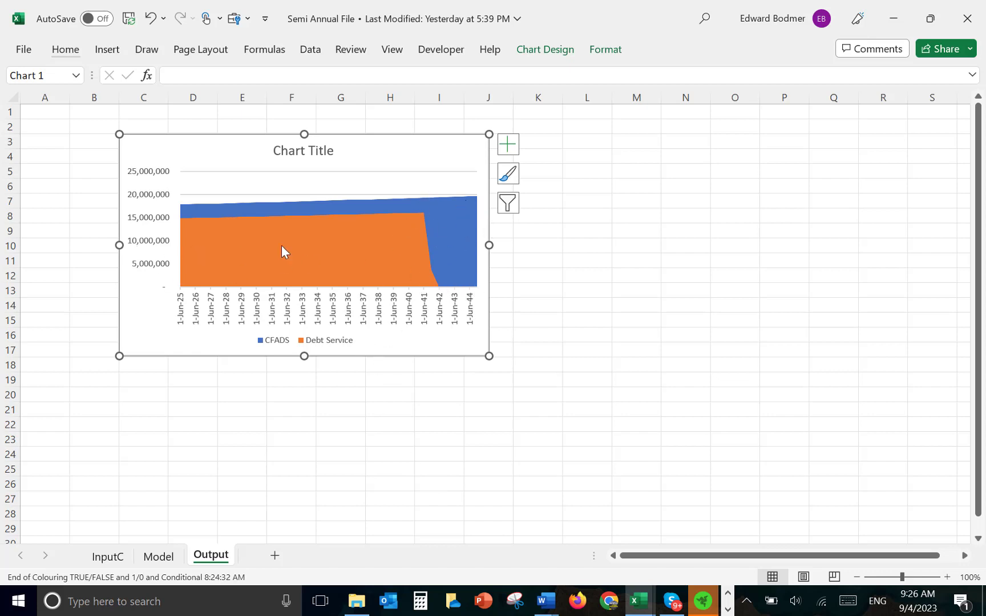
click(275, 438)
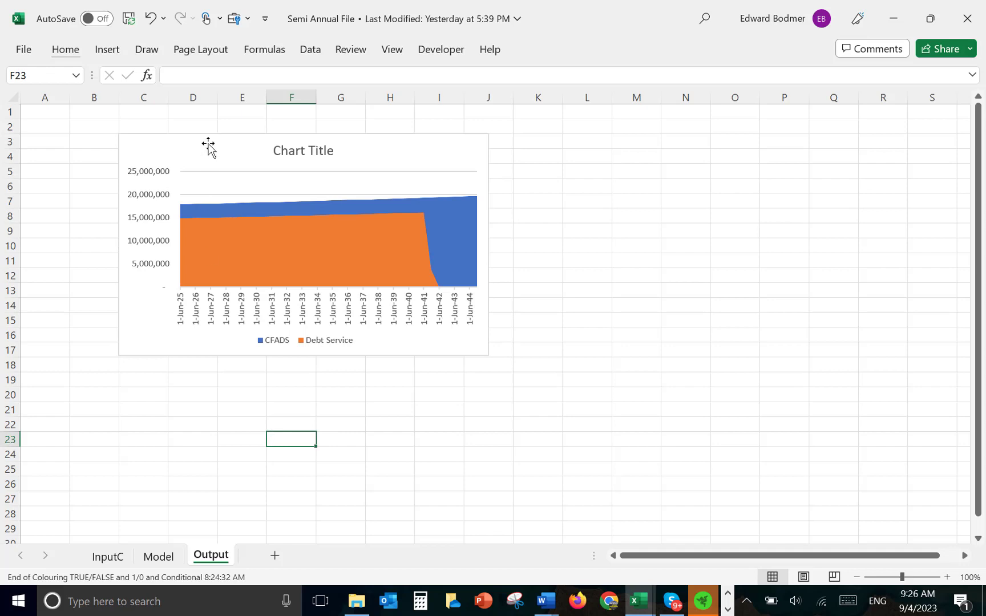
Link the chart title to the equity IRR label and value on the Model sheet with =Model!$C$102:$F$102.
click(304, 152)
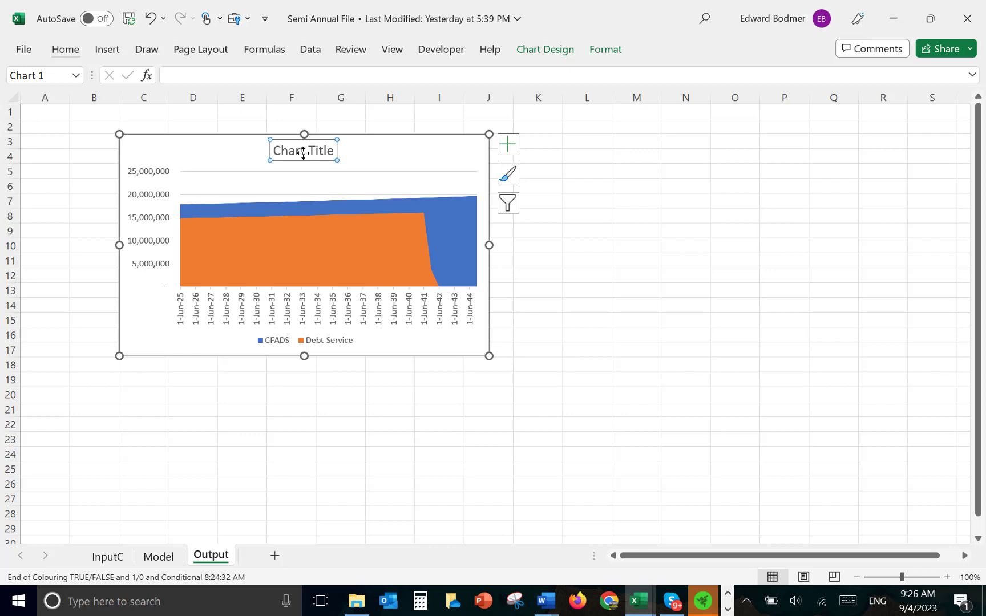
text(=)
key(ctrl+Page_Up)
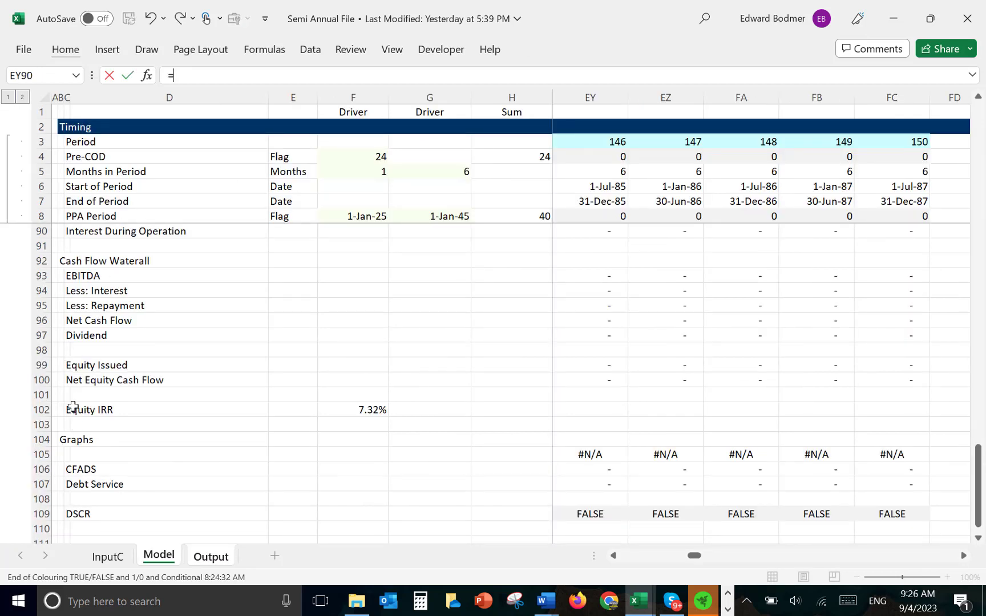
click(73, 407)
key(Left)
key(shift+Right)
key(shift+Right)
key(shift+Right)
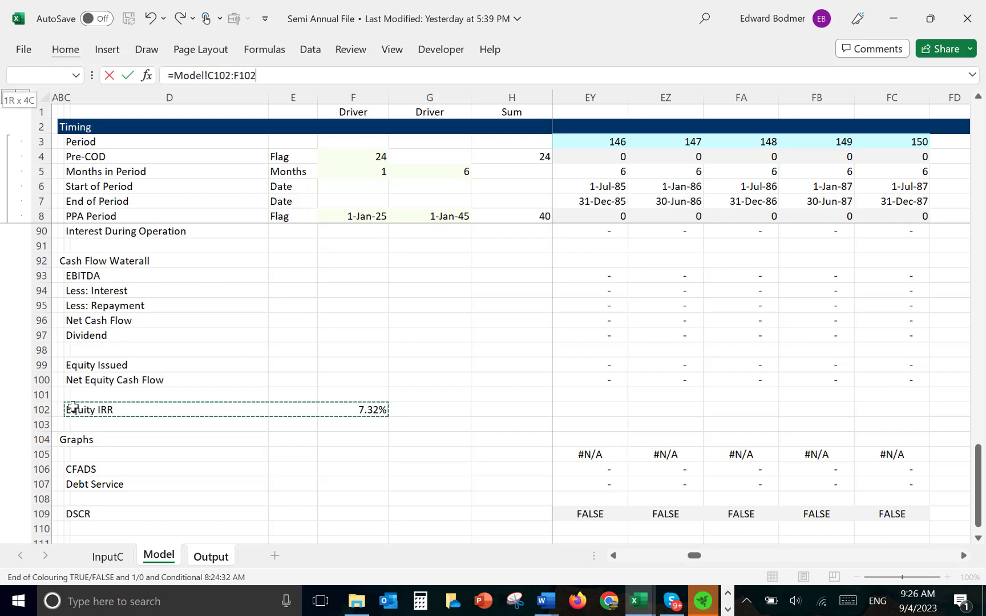
key(Return)
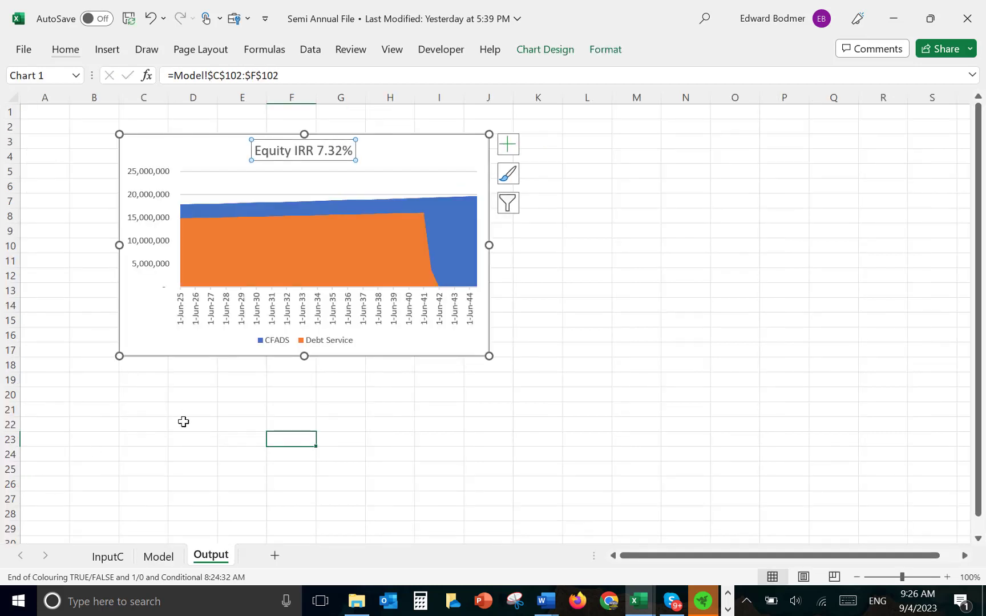
click(184, 421)
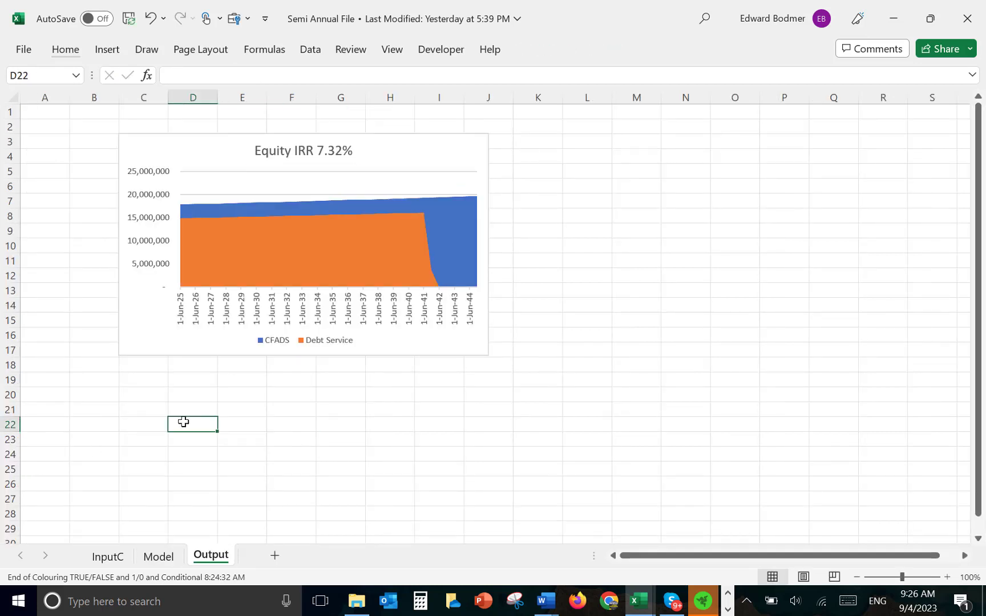
On the Model sheet, link J111 to the graph dates with =J105 and fill the formula right across all periods.
key(ctrl+Page_Up)
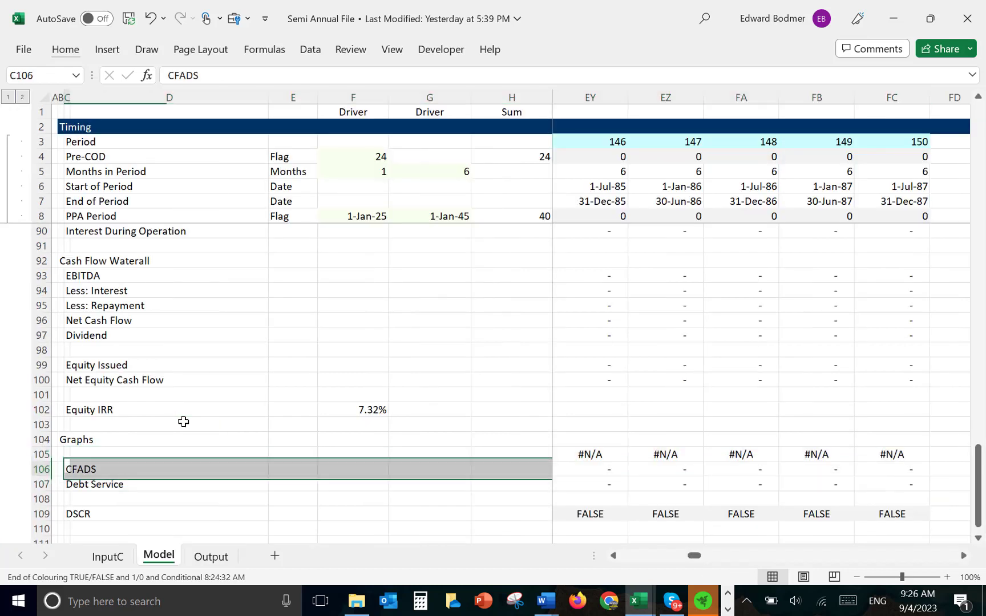
key(Down)
key(Down)
key(Down)
key(Down)
key(Down)
key(Down)
key(Down)
key(Down)
key(Up)
key(Up)
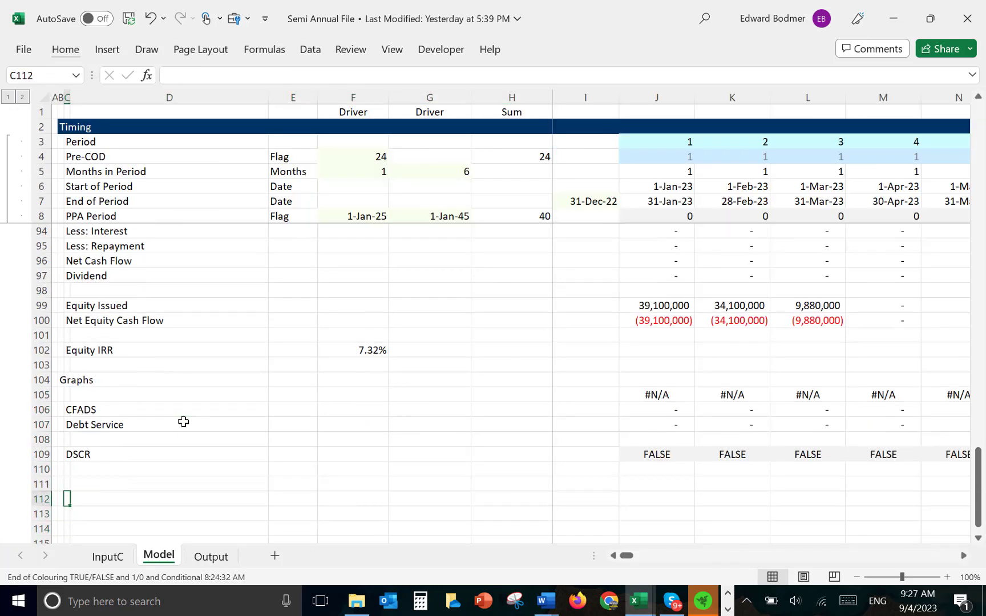
key(Up)
key(Right)
key(Right)
key(Right)
key(Right)
key(Right)
key(Right)
key(Right)
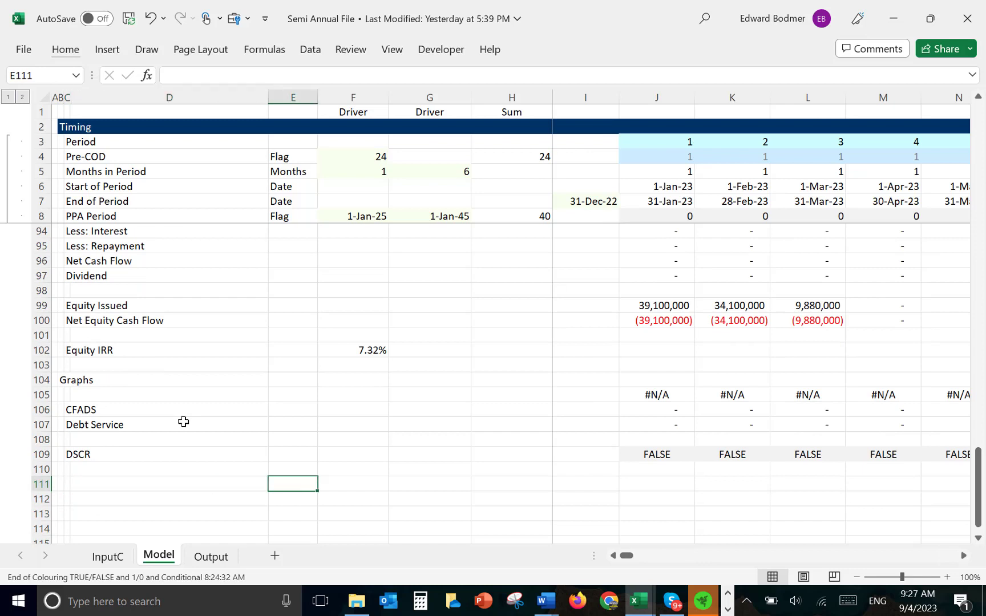
text(=)
key(Up)
key(Up)
key(Up)
key(Up)
key(Up)
key(Up)
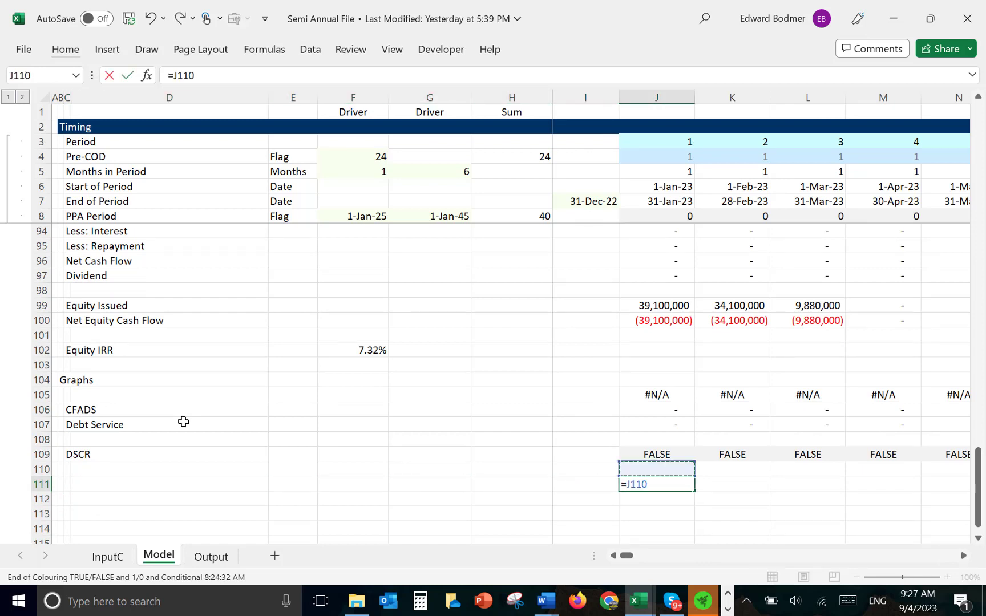
key(Return)
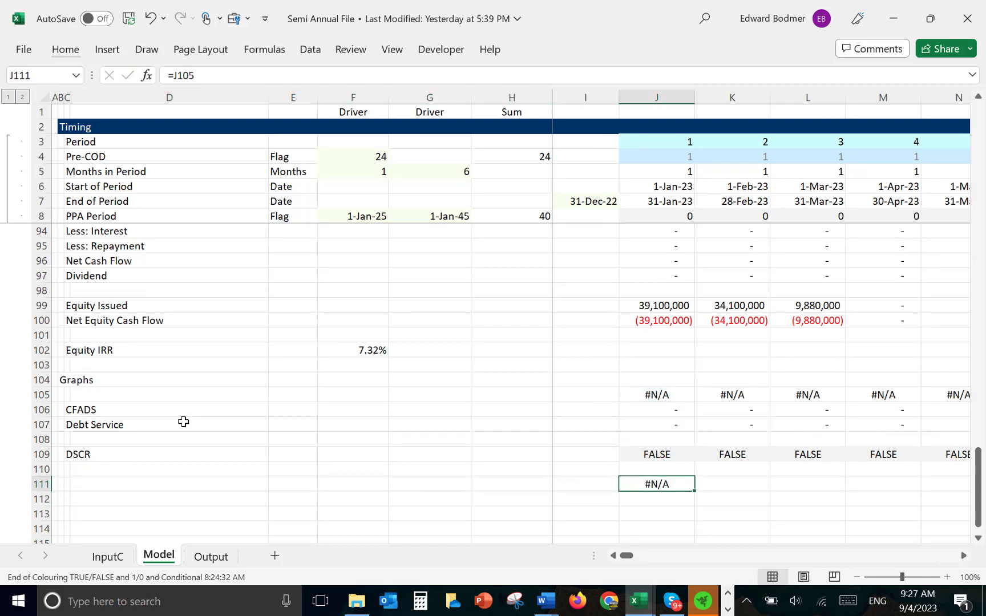
key(ctrl+shift+Right)
key(ctrl+r)
Add the row labels Repayment in C112 and Interest in C113, below the second row of graph dates.
key(Down)
key(Left)
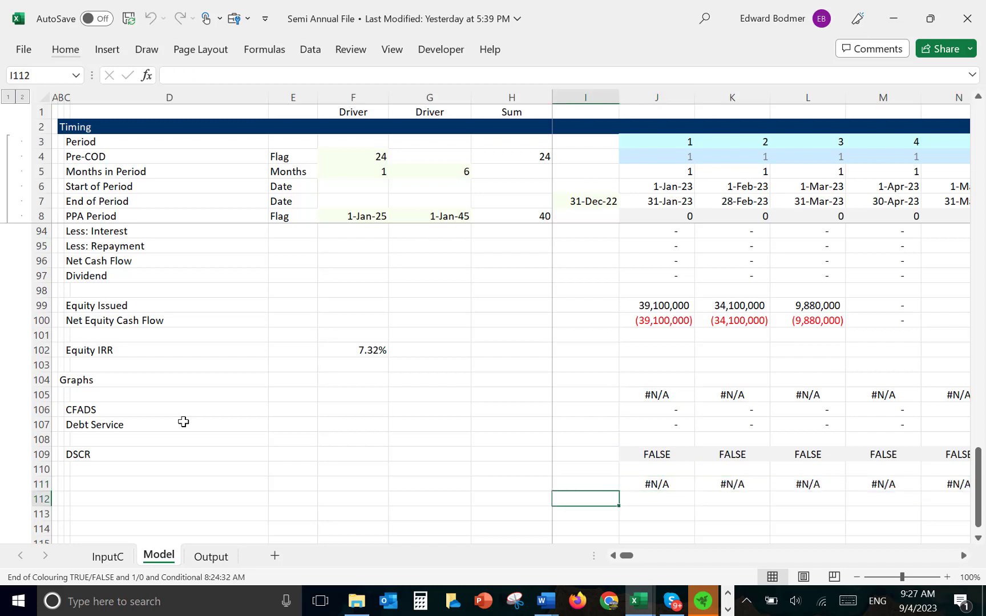
key(Left)
key(Left)
key(Left)
key(Left)
key(Left)
key(Left)
key(Right)
key(Left)
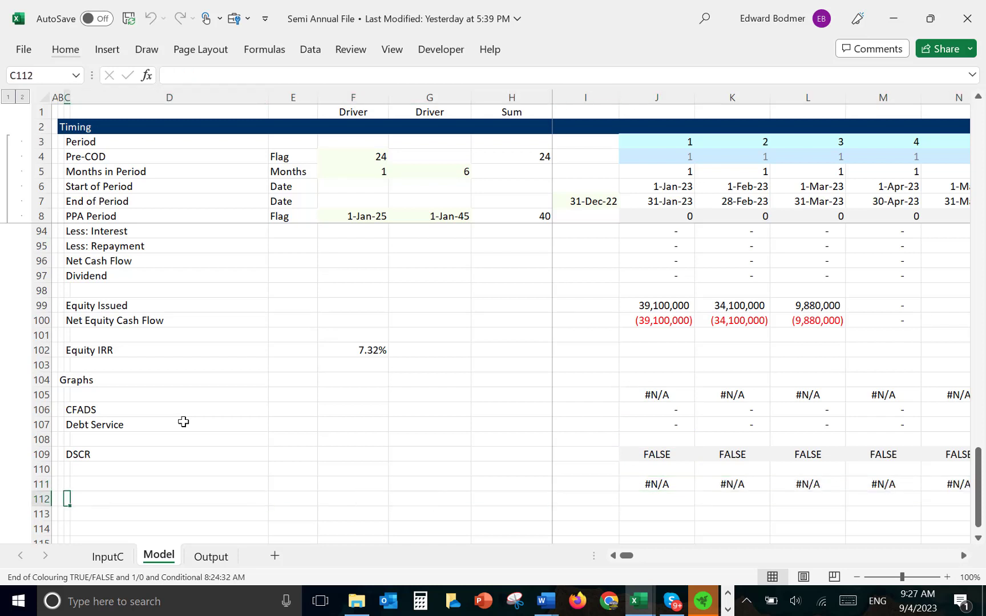
text(Repay)
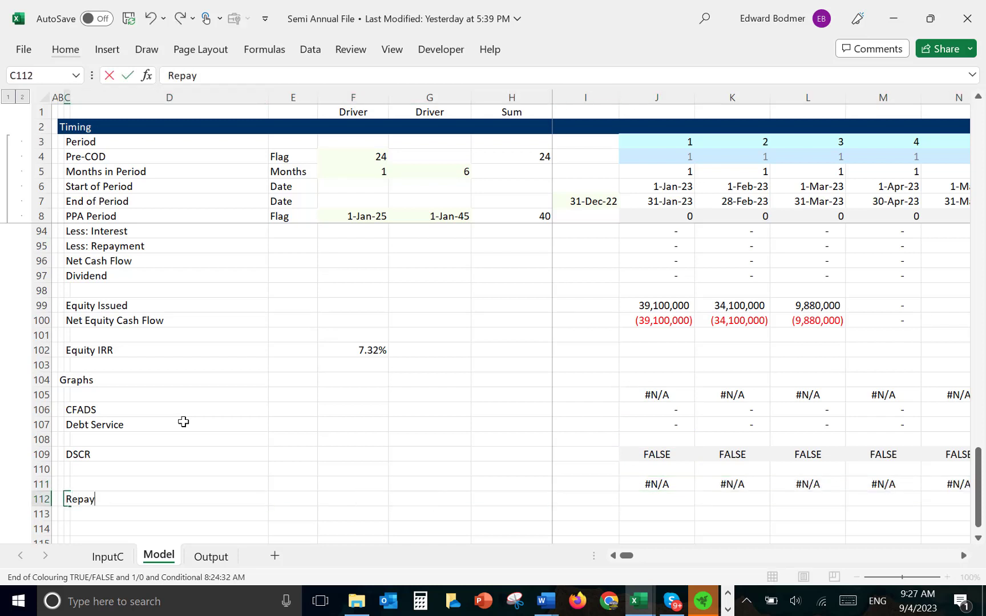
text(ment)
key(Return)
text(Int)
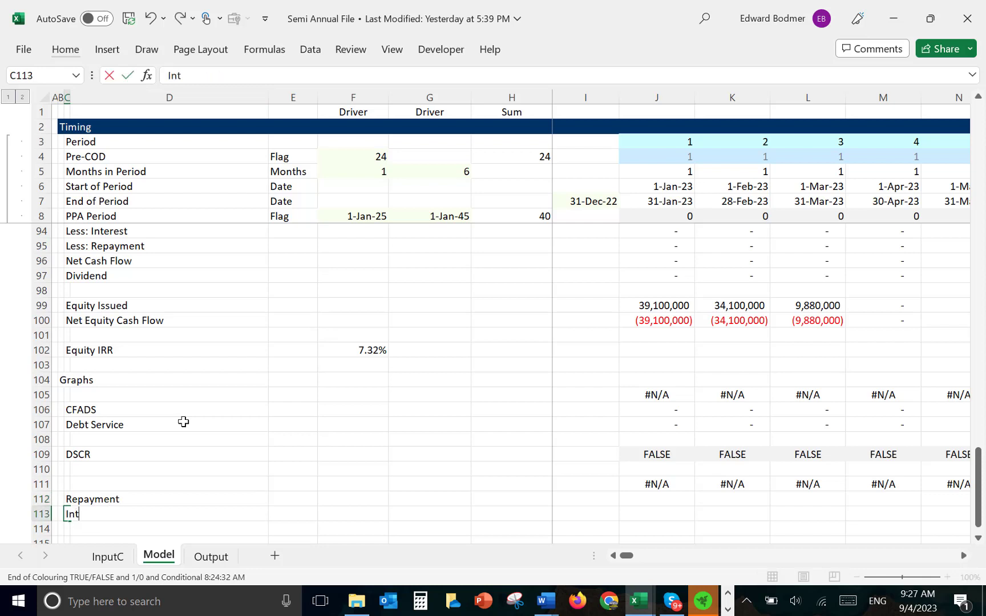
text(erest)
key(Return)
key(Up)
key(Up)
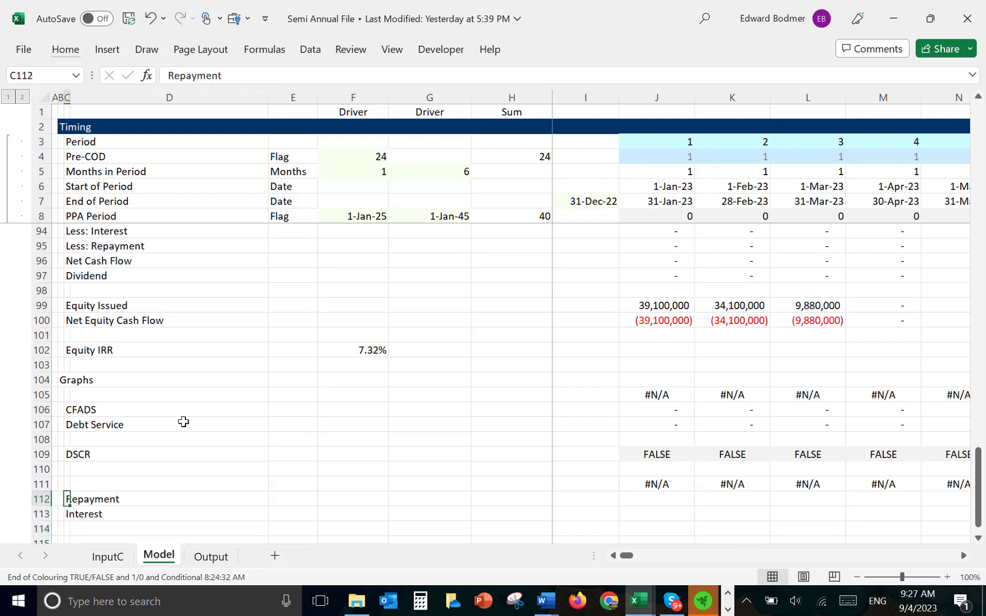
Link the Repayment graph row in J112 to the Less: Interest line of the cash flow waterfall with =J94.
key(Right)
key(Right)
key(Right)
key(Right)
key(Right)
key(Right)
key(Right)
text(=)
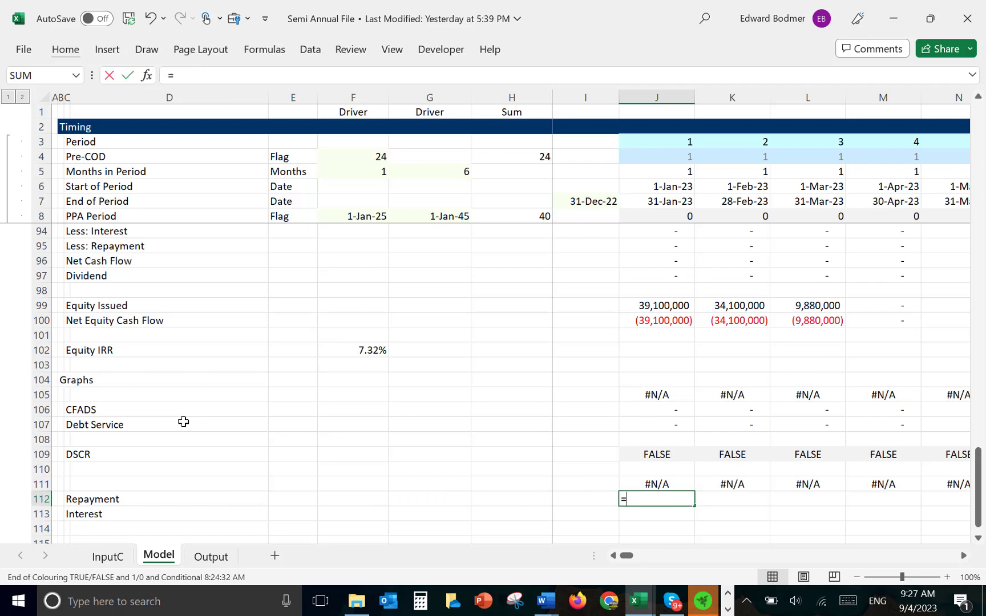
key(Up)
key(Up)
key(Up)
key(Up)
key(Up)
key(Up)
key(Up)
key(Up)
key(Up)
key(Up)
key(Up)
key(Up)
key(Up)
key(Up)
key(Up)
key(Up)
key(Up)
key(Up)
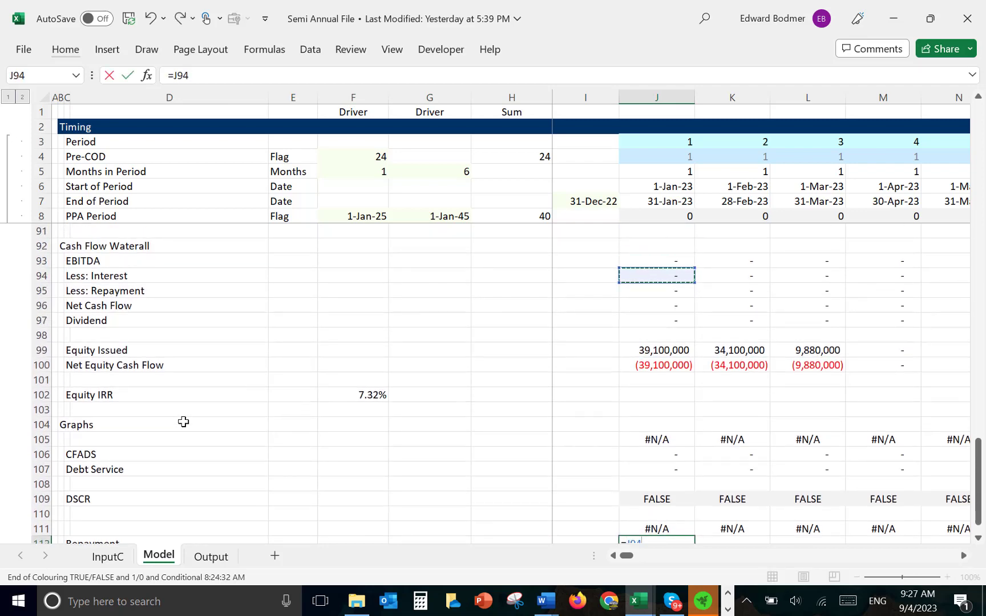
key(Return)
Link the Interest graph row in J113 to the Less: Repayment line of the cash flow waterfall with =J95.
text(=)
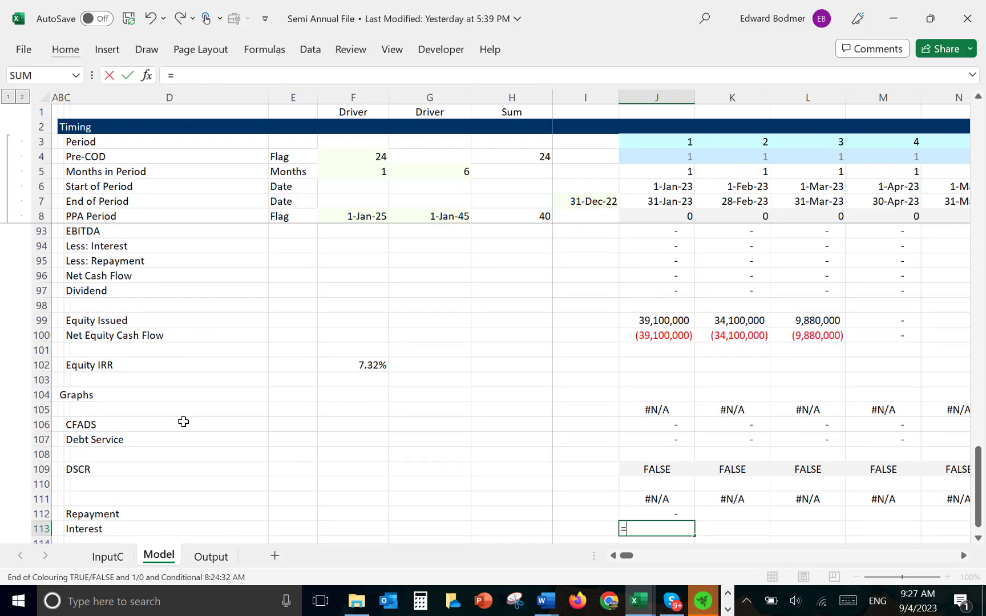
key(Up)
key(Up)
key(Up)
key(Up)
key(Up)
key(Up)
key(Up)
key(Up)
key(Up)
key(Up)
key(Up)
key(Up)
key(Up)
key(Up)
key(Up)
key(Up)
key(Up)
key(Up)
key(Up)
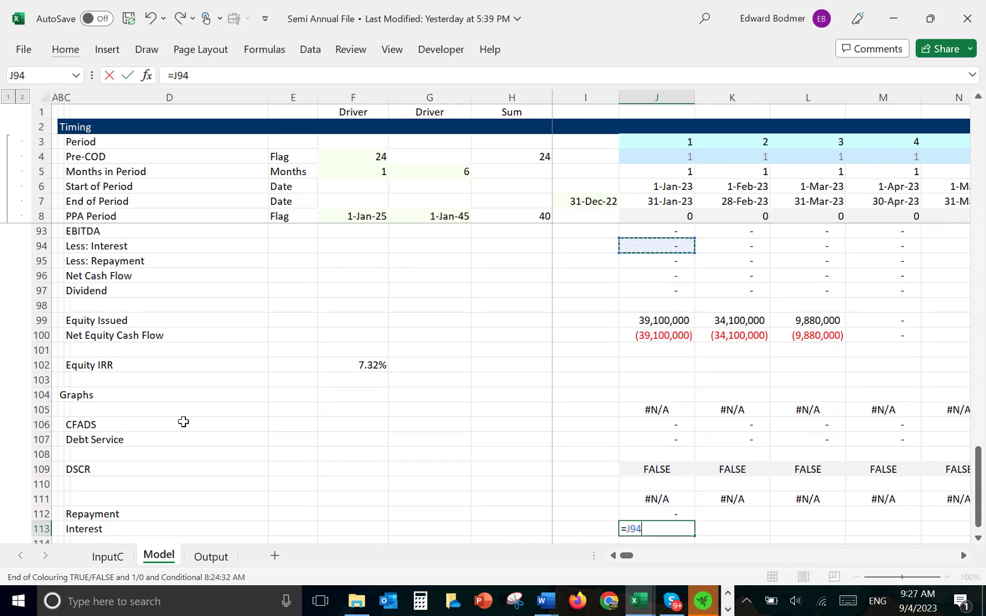
key(Down)
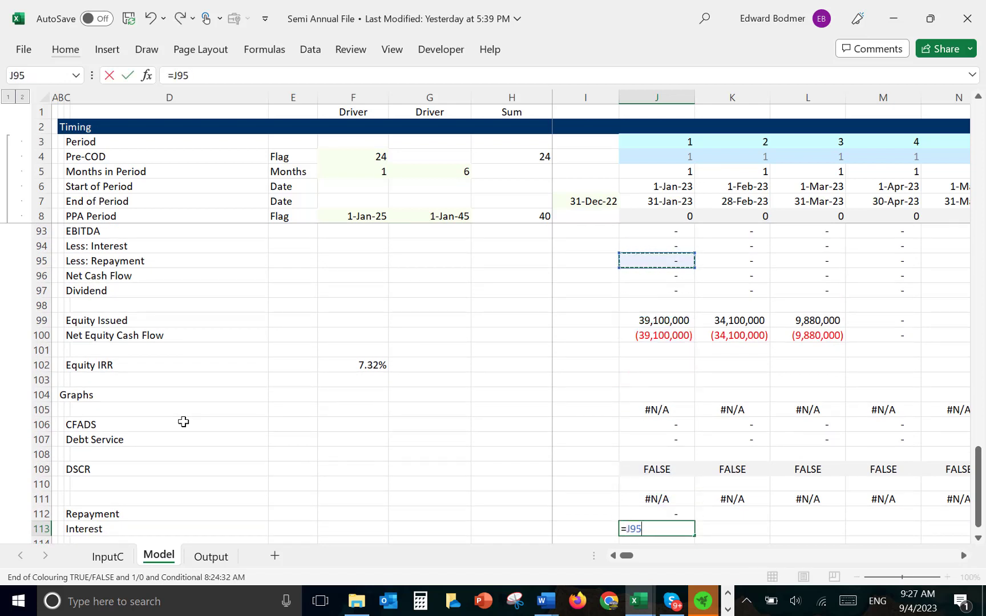
key(Return)
Fill the Repayment and Interest formulas in J112:J113 right across all periods.
key(Up)
key(Up)
key(shift+Down)
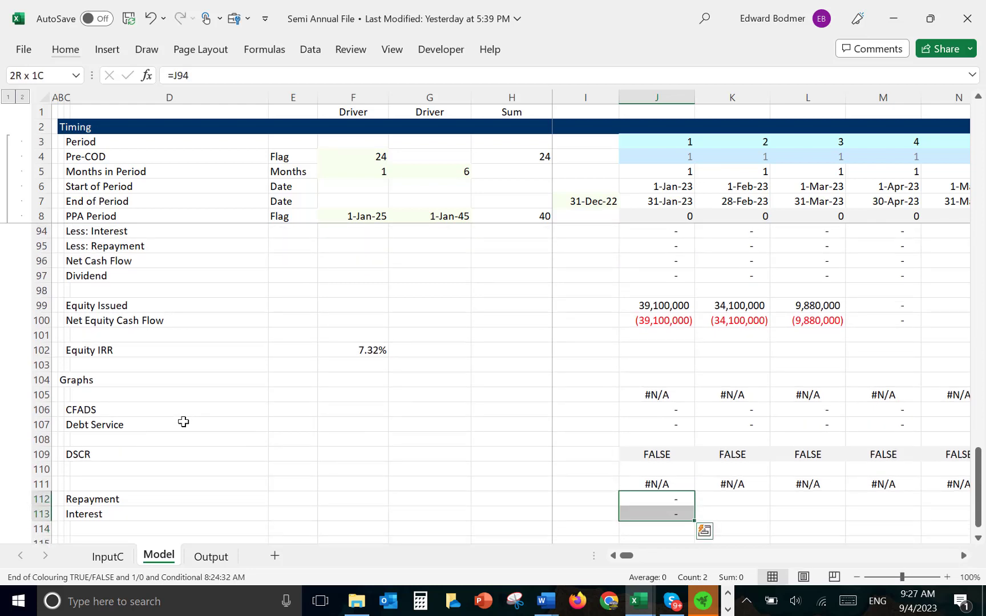
key(shift+Up)
Create a default chart from the second graph dates, Repayment and Interest rows, range C111:FC113.
key(Left)
key(Up)
key(Left)
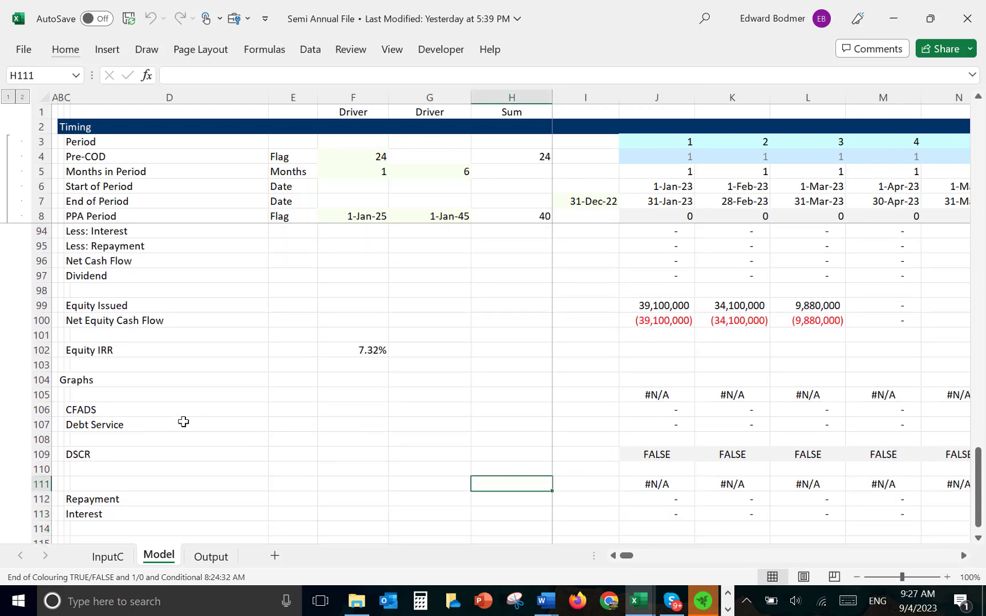
key(Left)
key(Left)
key(Left)
key(Left)
key(Left)
key(shift+Down)
key(shift+Down)
key(ctrl+shift+Right)
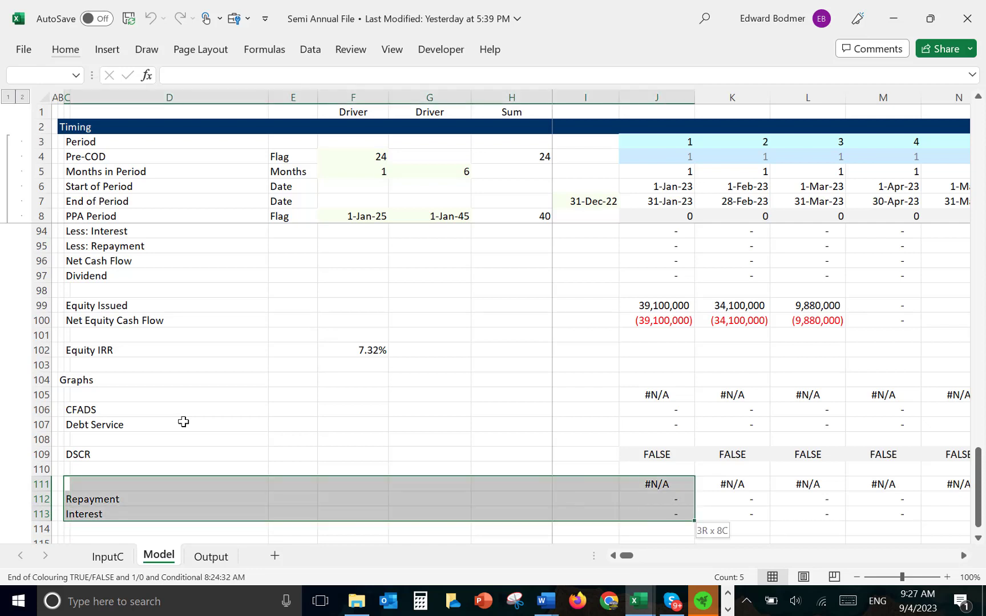
key(ctrl+shift+Right)
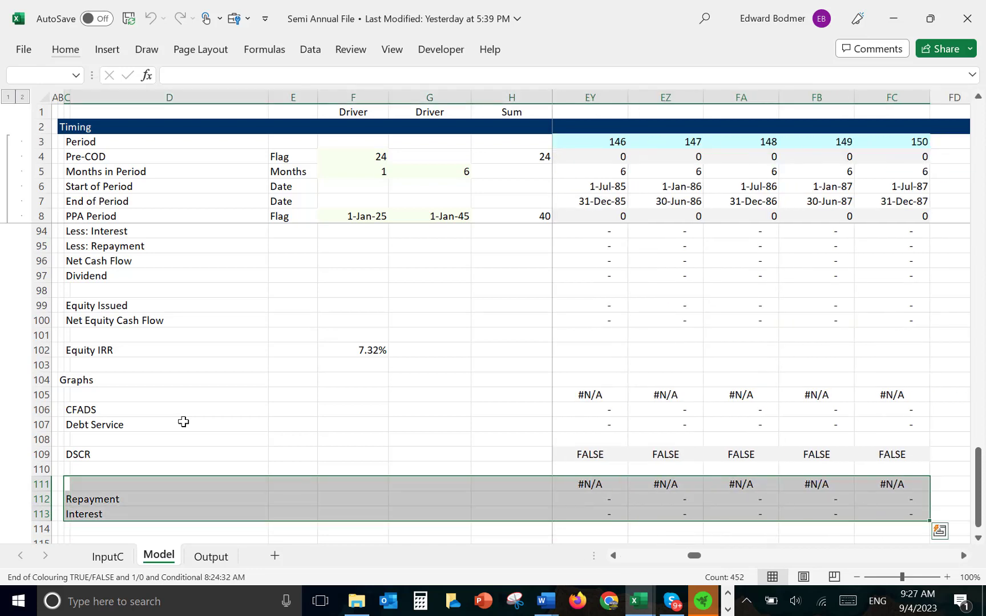
key(alt+F1)
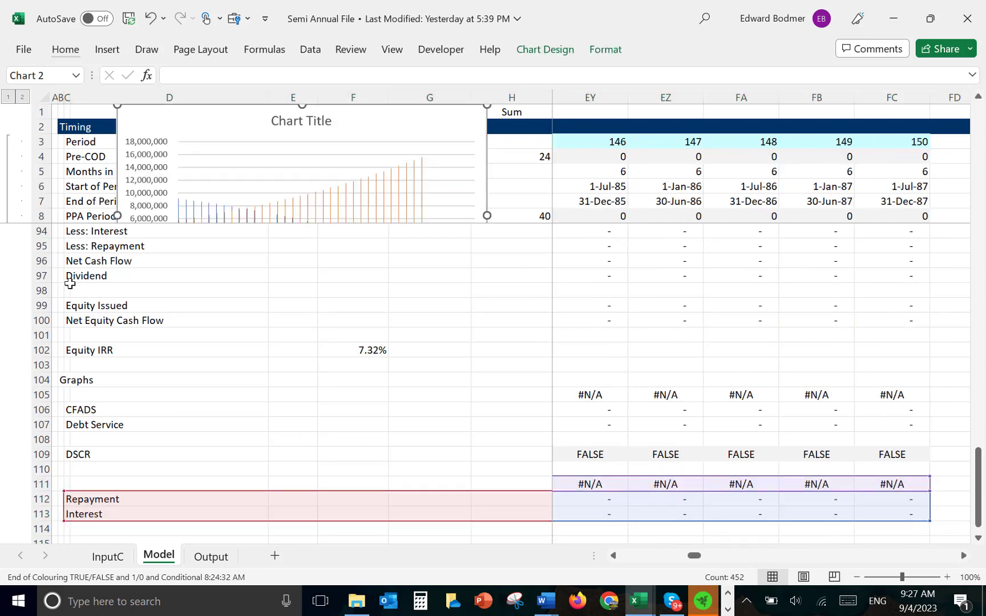
Move the new repayment and interest chart to the Output sheet at C20, below the CFADS and Debt Service chart.
click(443, 128)
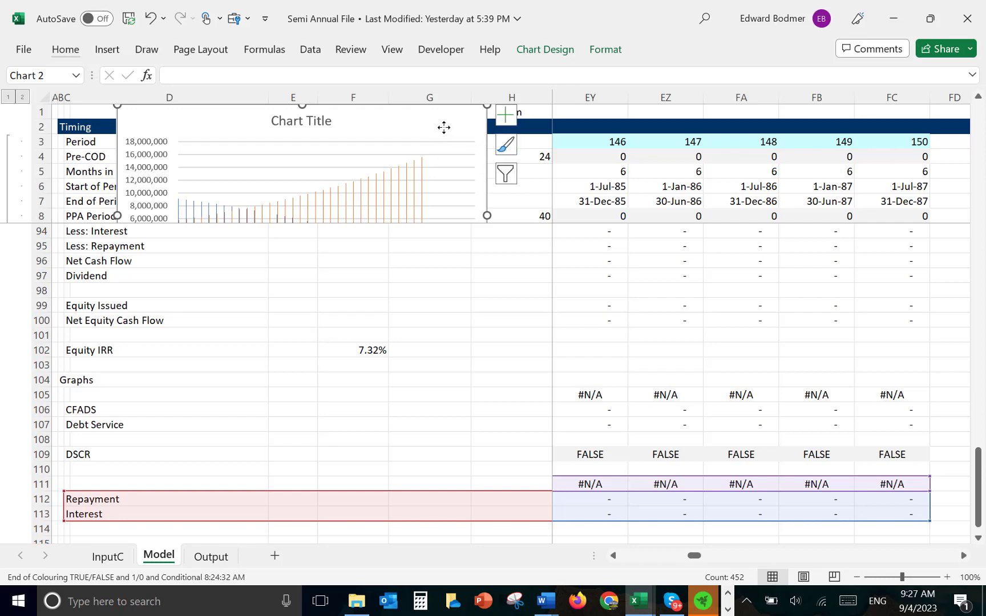
key(Delete)
key(ctrl+Page_Down)
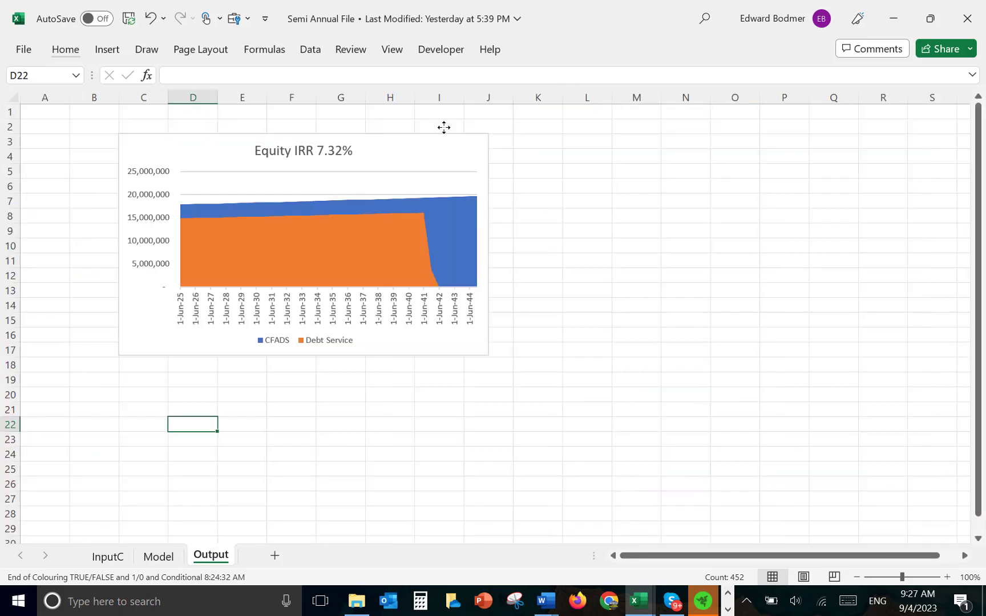
key(Down)
key(Up)
key(Up)
key(Up)
key(Left)
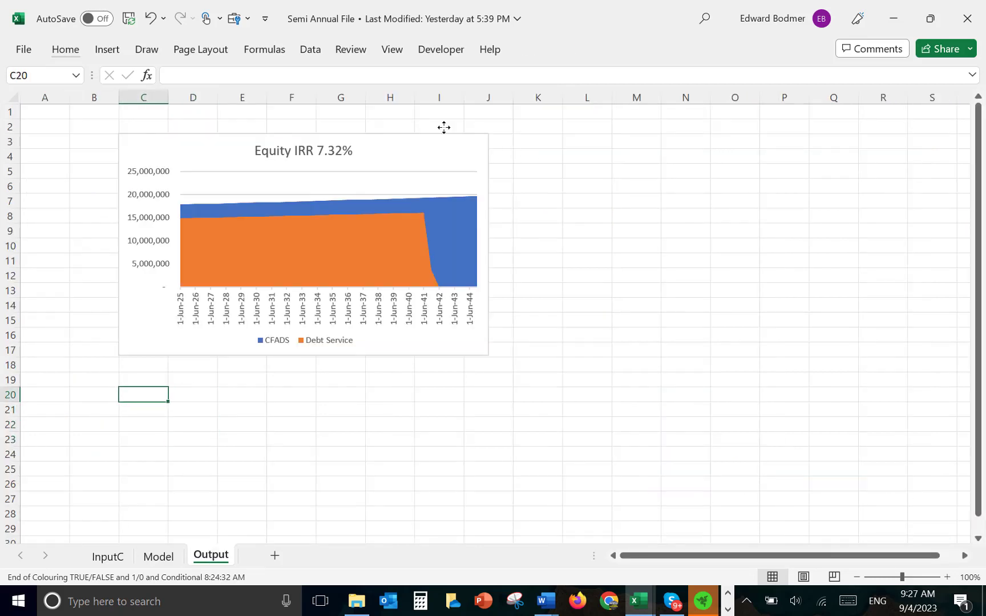
key(ctrl+v)
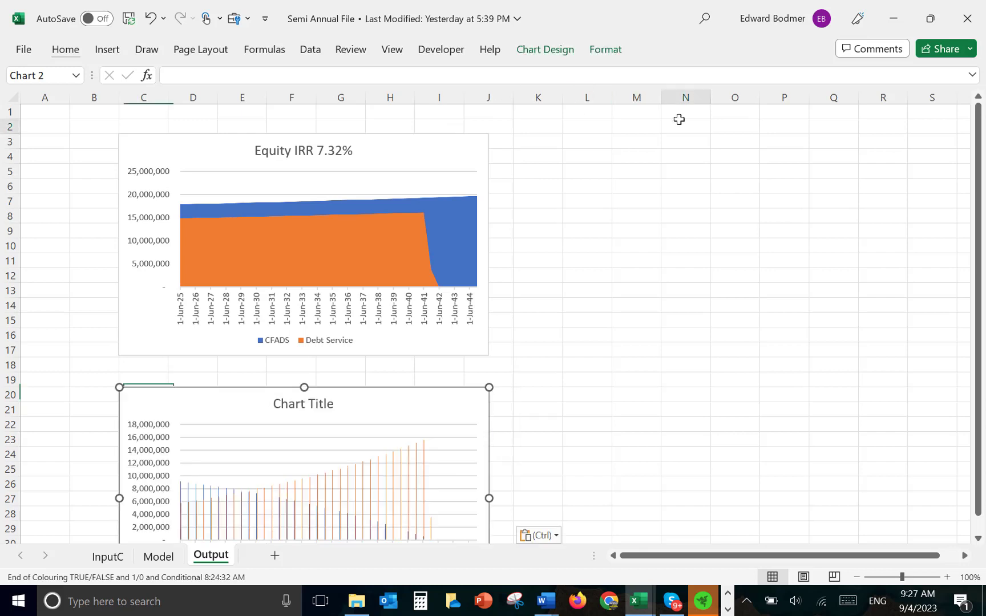
Title the lower chart on the Output sheet Interest and Repayment.
click(679, 120)
key(Down)
key(Down)
key(Down)
key(Down)
key(Down)
key(Down)
key(Down)
key(Down)
key(Down)
key(Down)
key(Down)
key(Down)
key(Down)
key(Down)
key(Down)
key(Down)
key(Down)
key(Down)
key(Down)
key(Down)
key(Down)
key(Down)
key(Down)
key(Down)
key(Down)
key(Down)
key(Down)
key(Down)
key(Down)
key(Down)
key(Down)
key(Down)
key(Down)
key(Down)
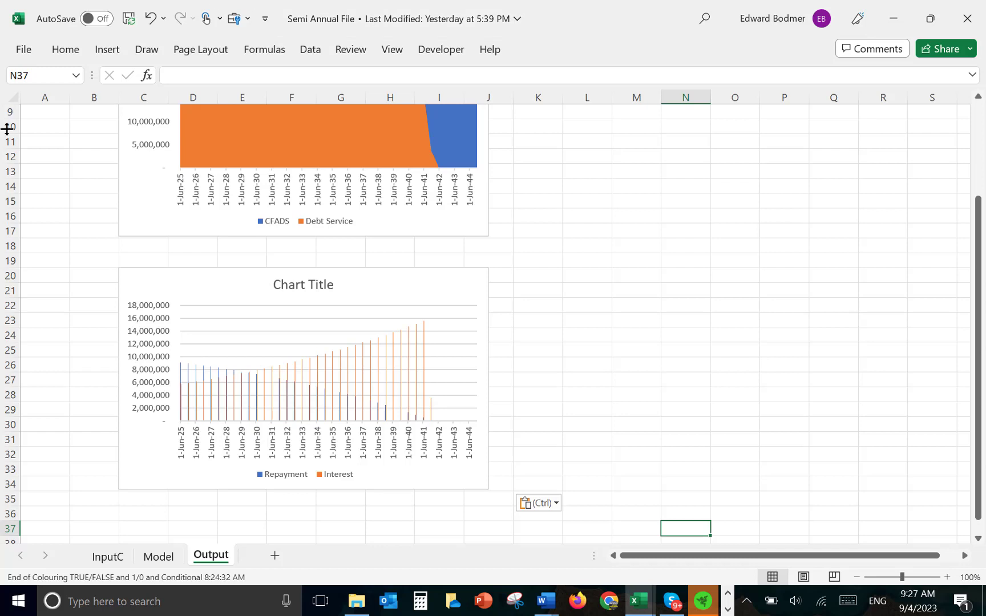
click(298, 287)
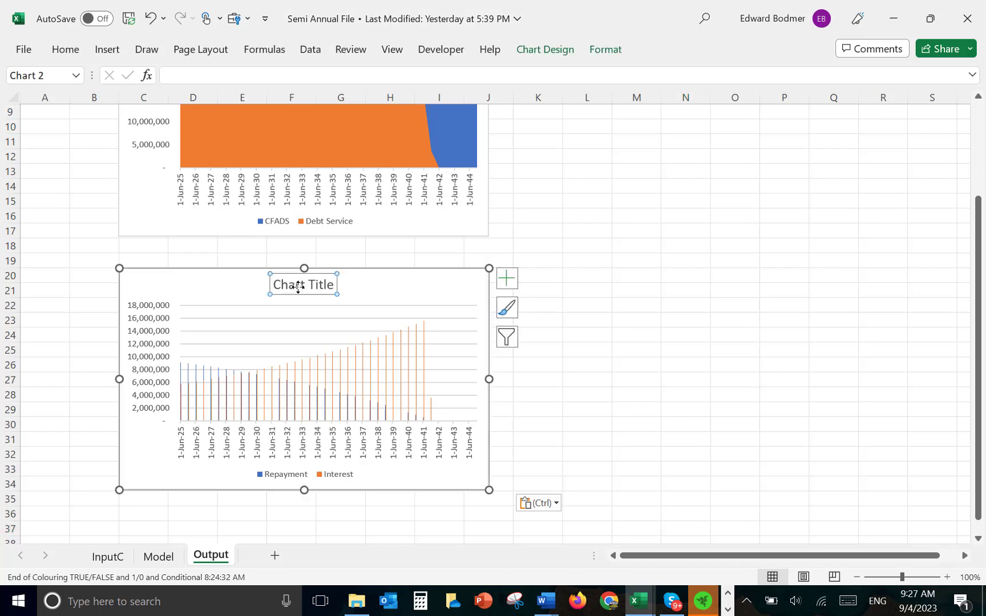
text(Interest and Repayment)
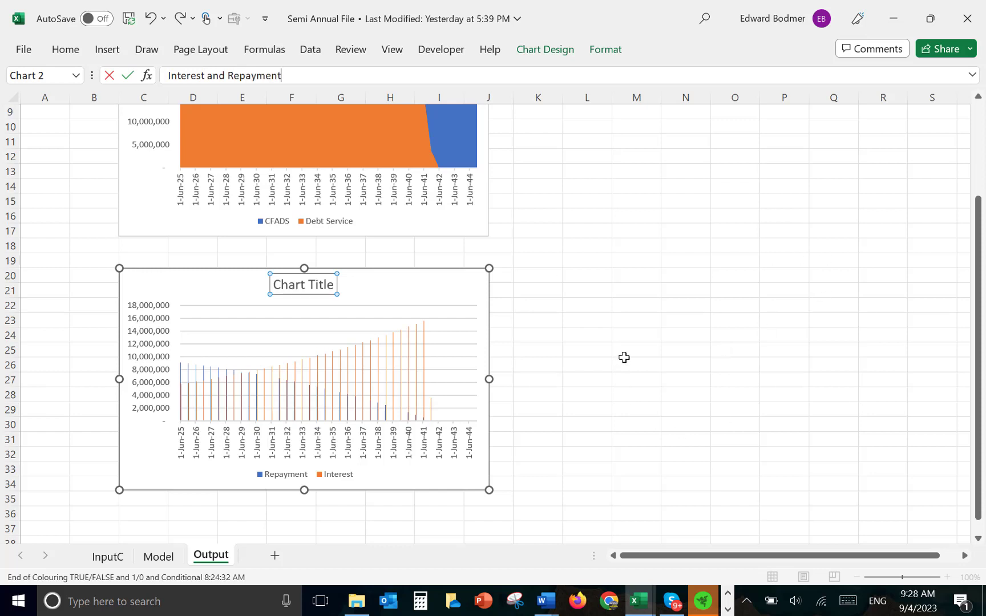
click(624, 358)
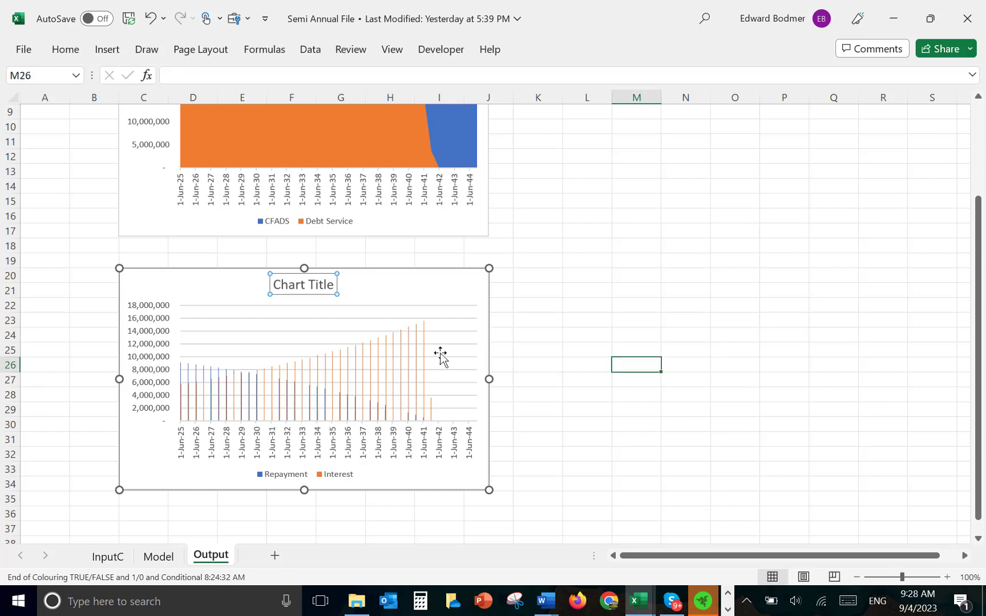
Change the Interest and Repayment chart to the Stacked Area type.
click(349, 388)
right_click(349, 384)
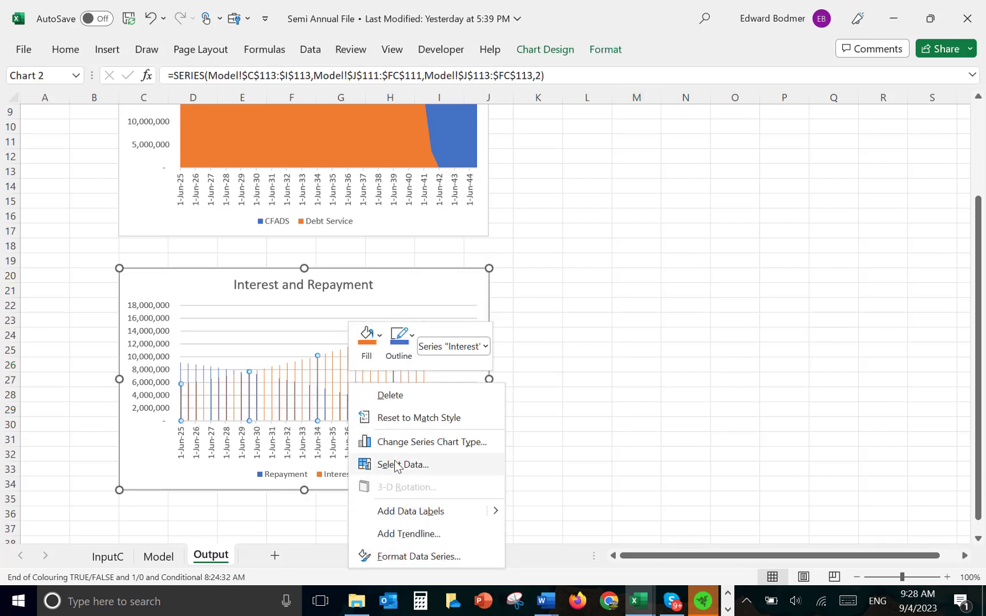
click(683, 275)
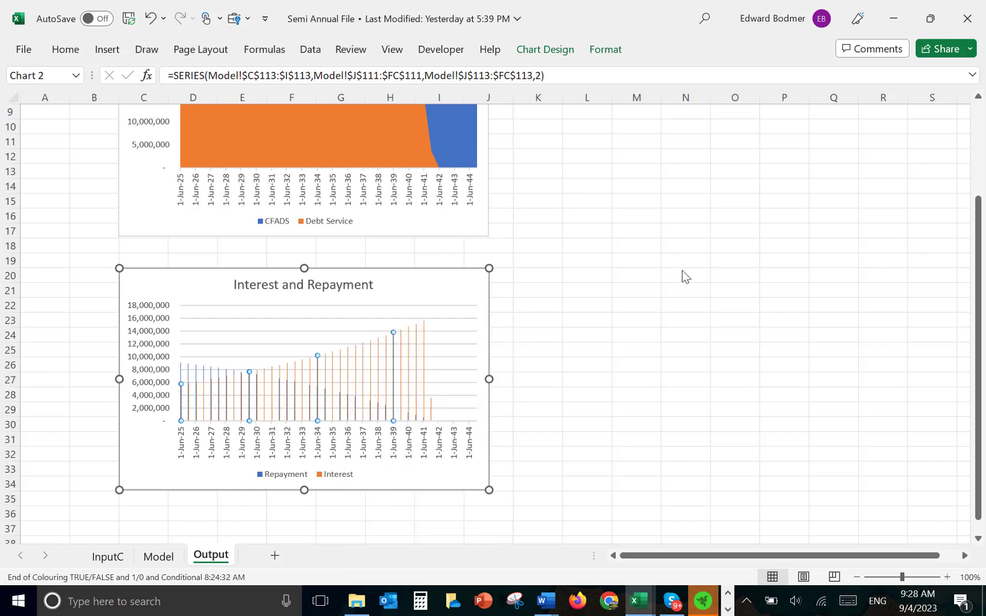
right_click(387, 408)
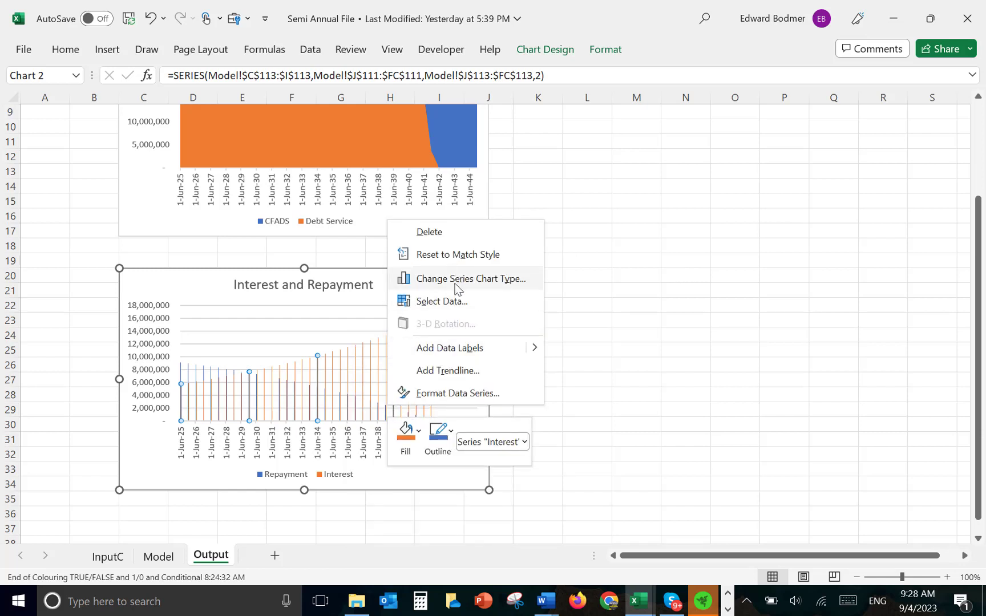
key(Escape)
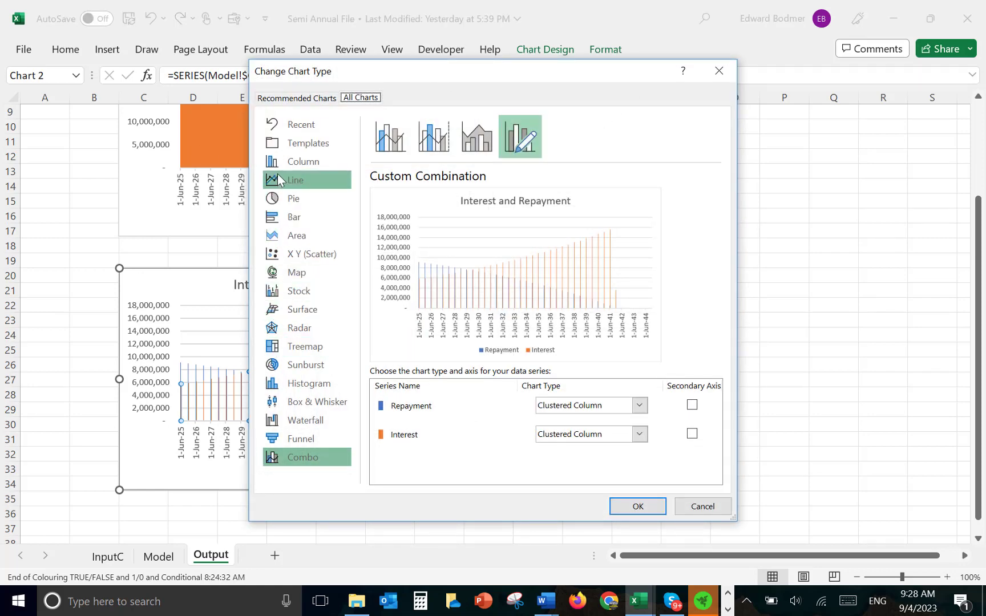
click(284, 236)
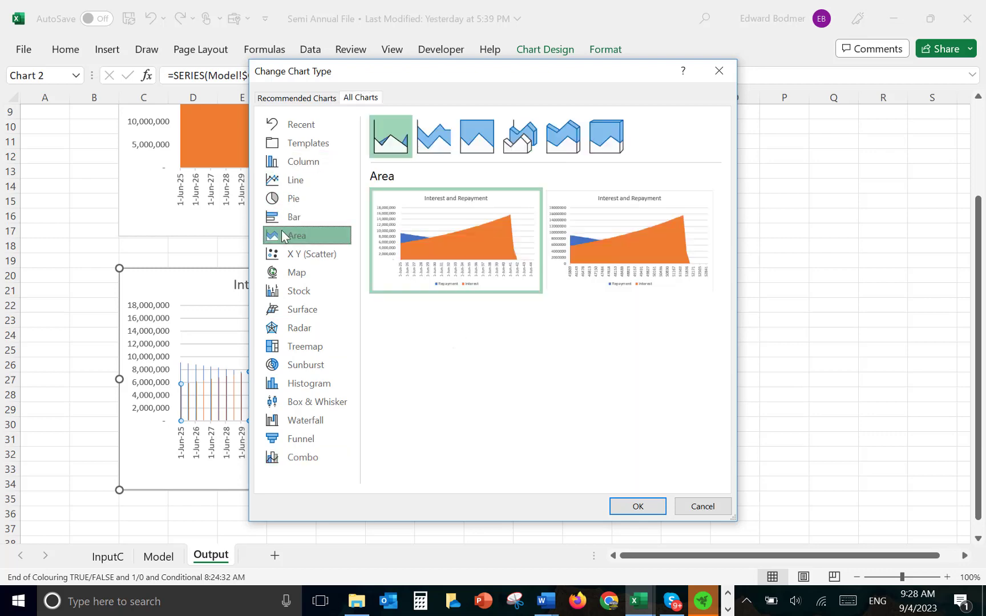
click(436, 135)
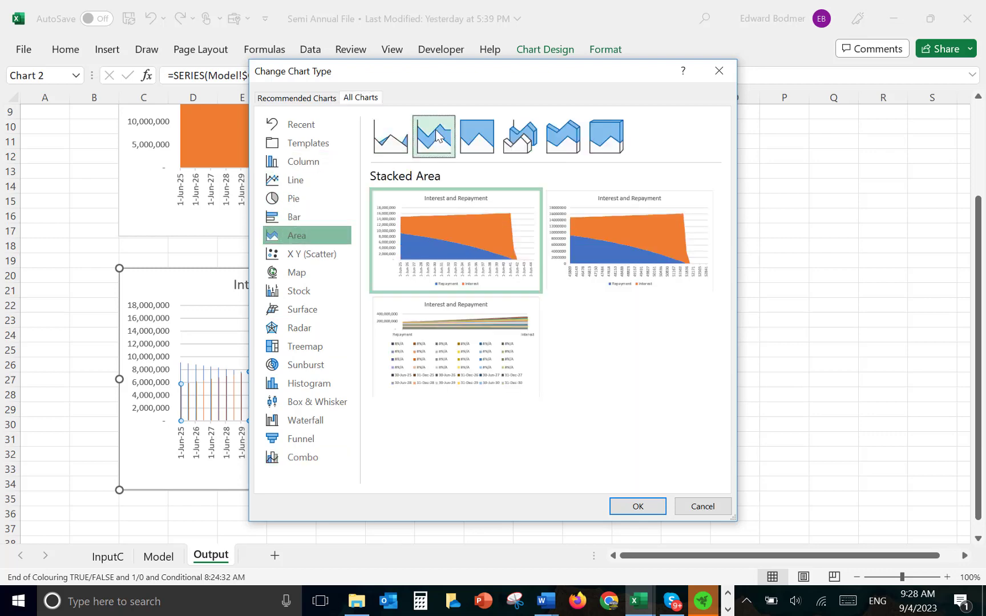
click(637, 507)
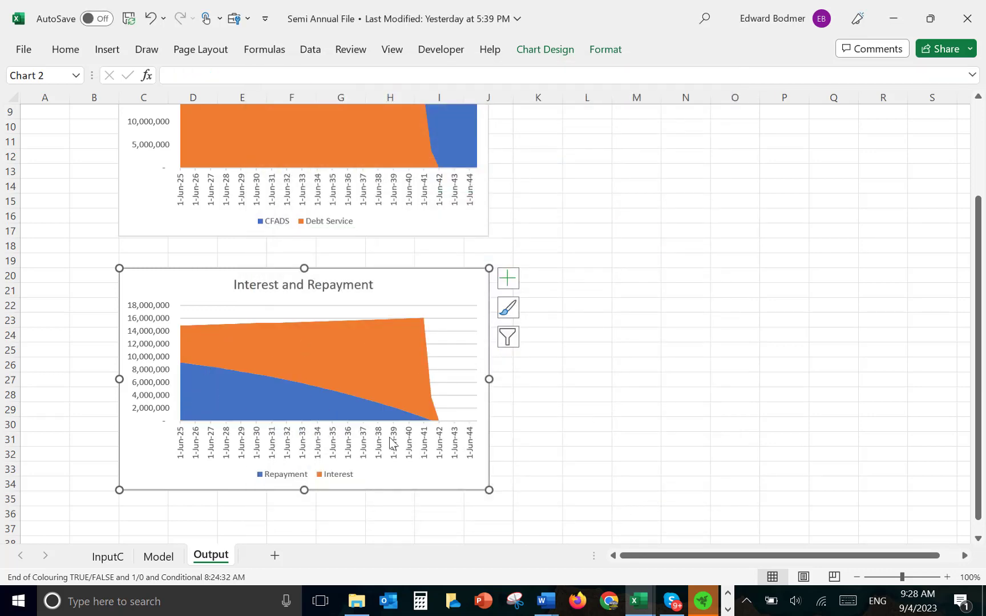
Return to the Model sheet and colour it with the Format Options macro, keeping the preset colour and flag settings.
click(594, 264)
key(Up)
key(ctrl+Up)
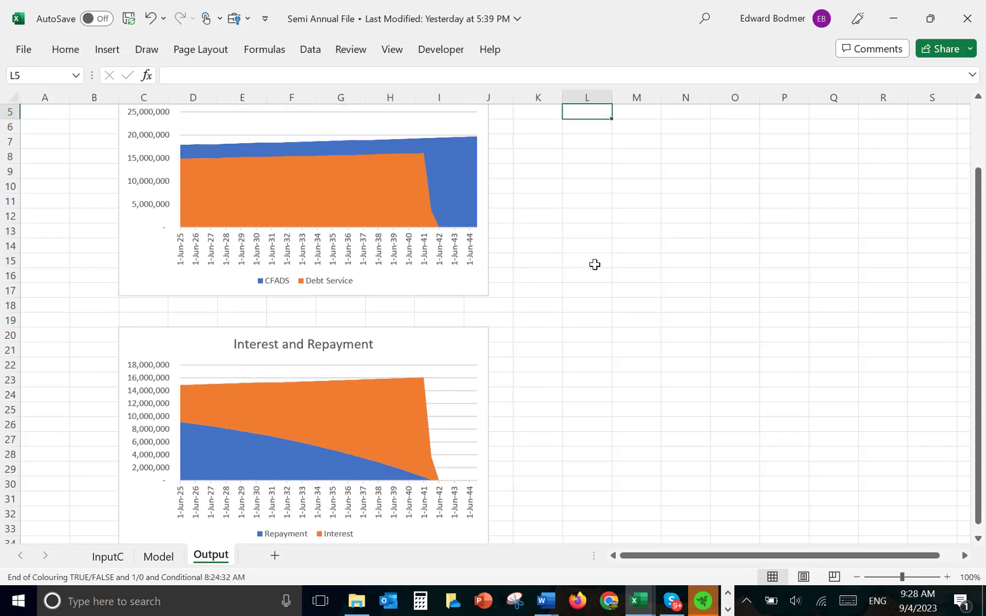
key(ctrl+Page_Up)
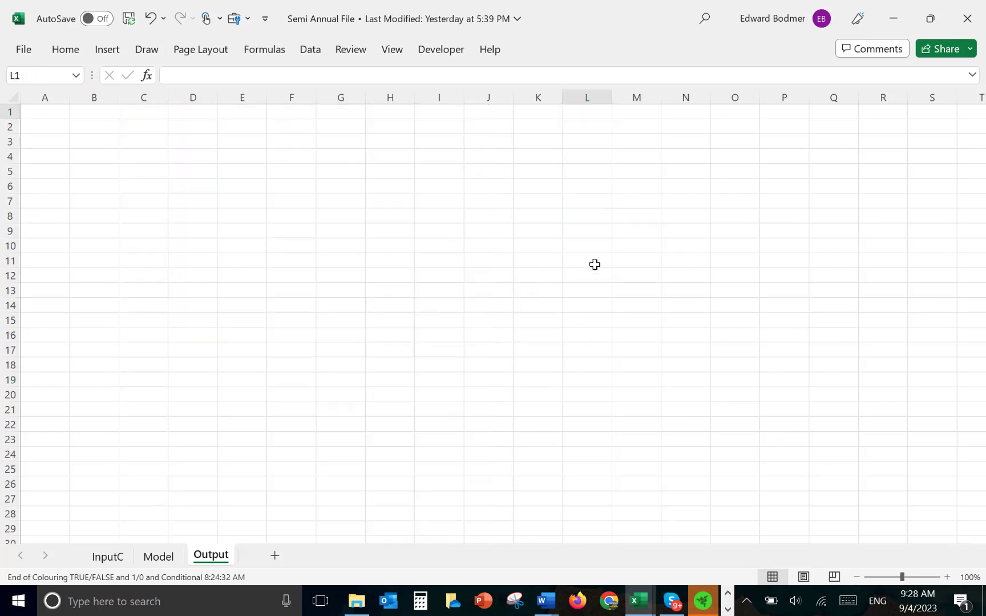
key(Left)
key(Left)
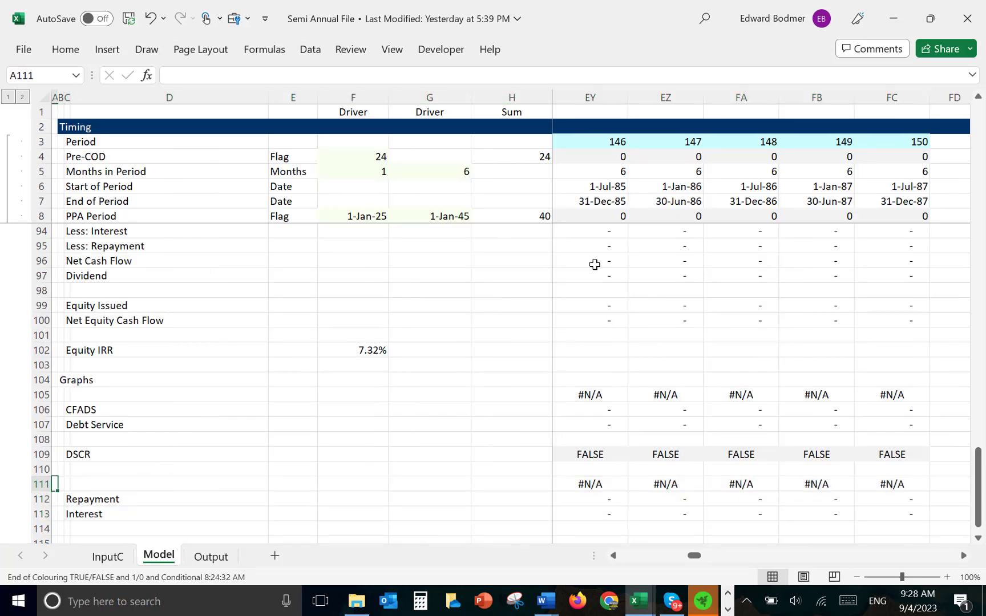
key(Up)
key(Page_Up)
key(Page_Up)
key(Page_Up)
key(Page_Up)
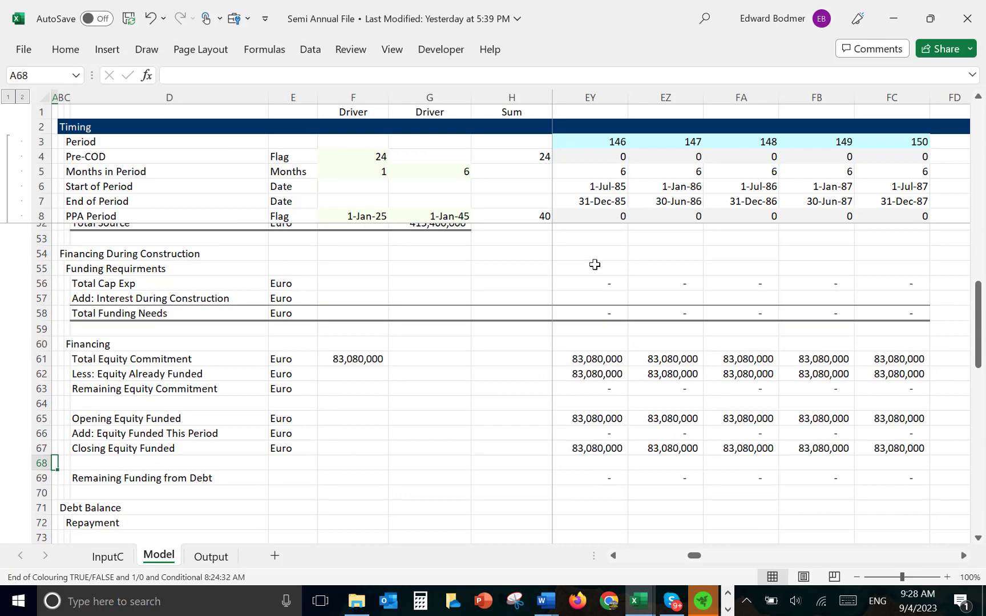
key(ctrl+shift+a)
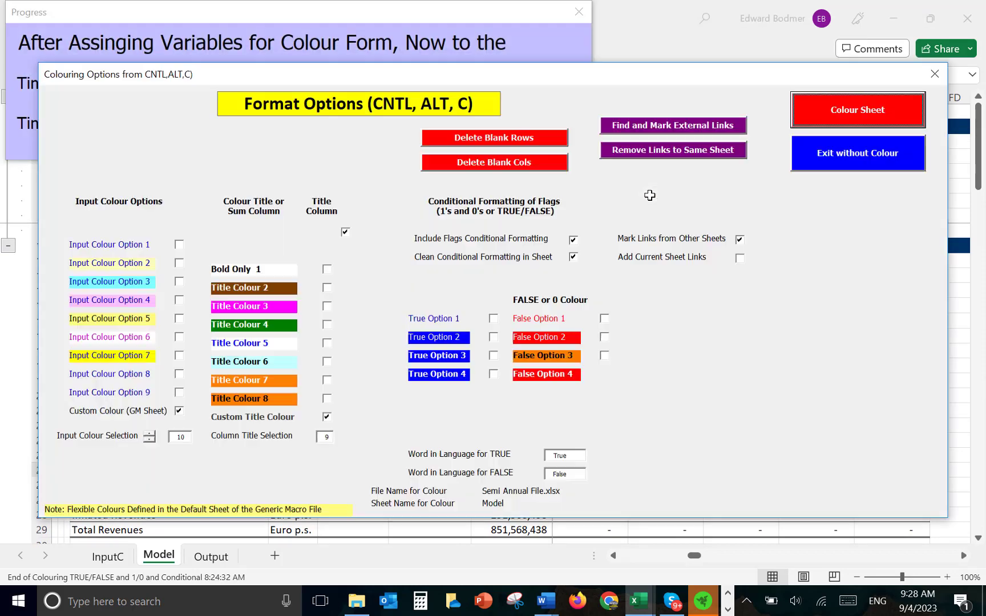
click(855, 119)
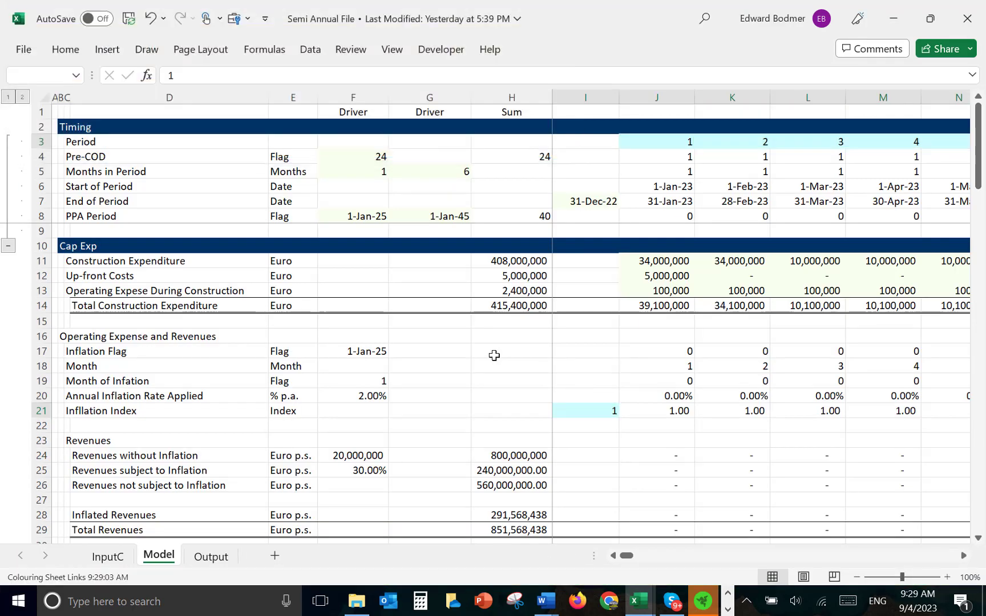
Review the recoloured section headings, inputs and flags throughout the Model sheet.
click(484, 399)
key(Left)
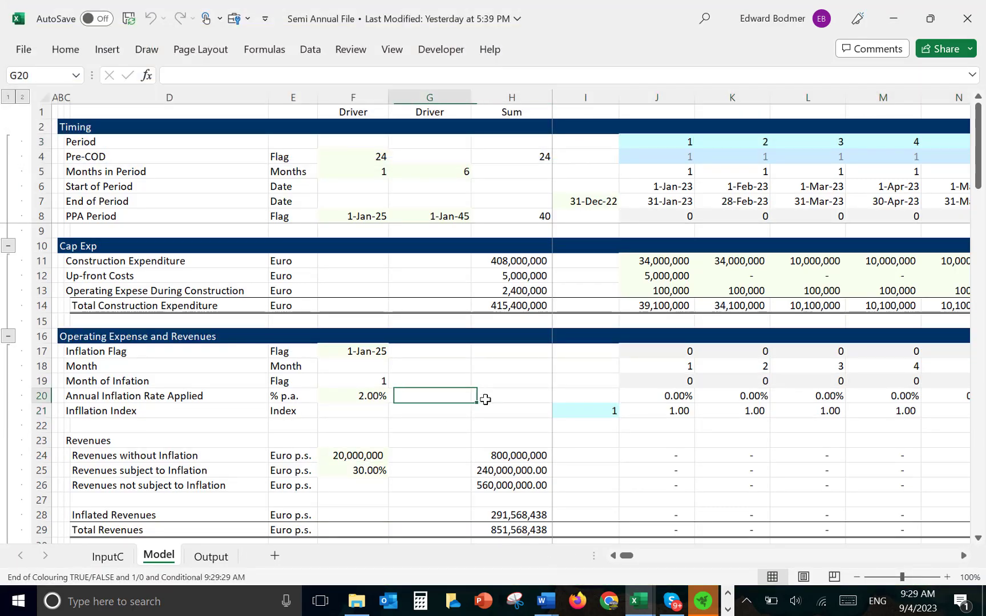
key(Page_Down)
key(Page_Down)
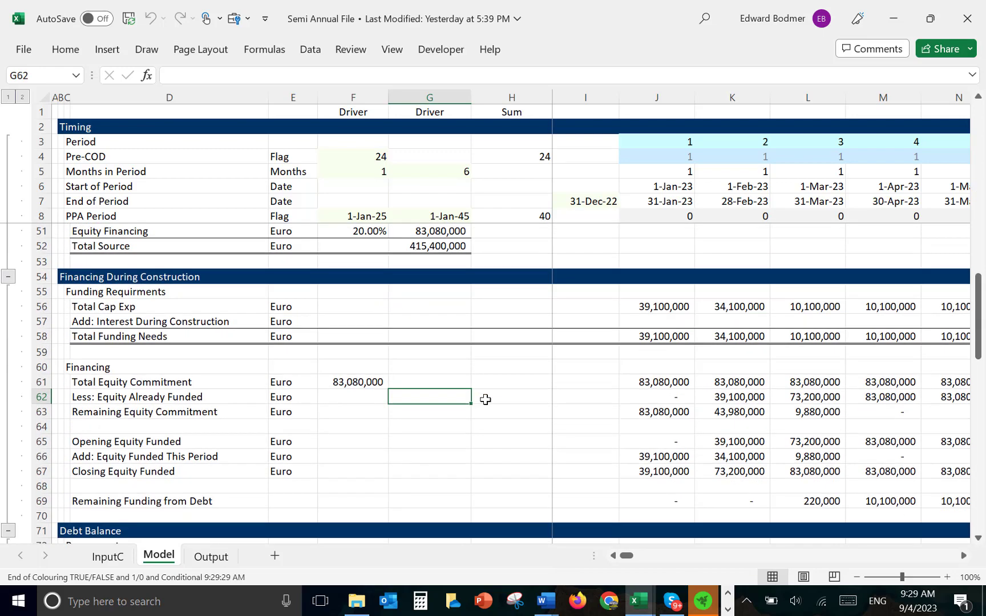
key(Page_Down)
key(Page_Down)
key(Page_Down)
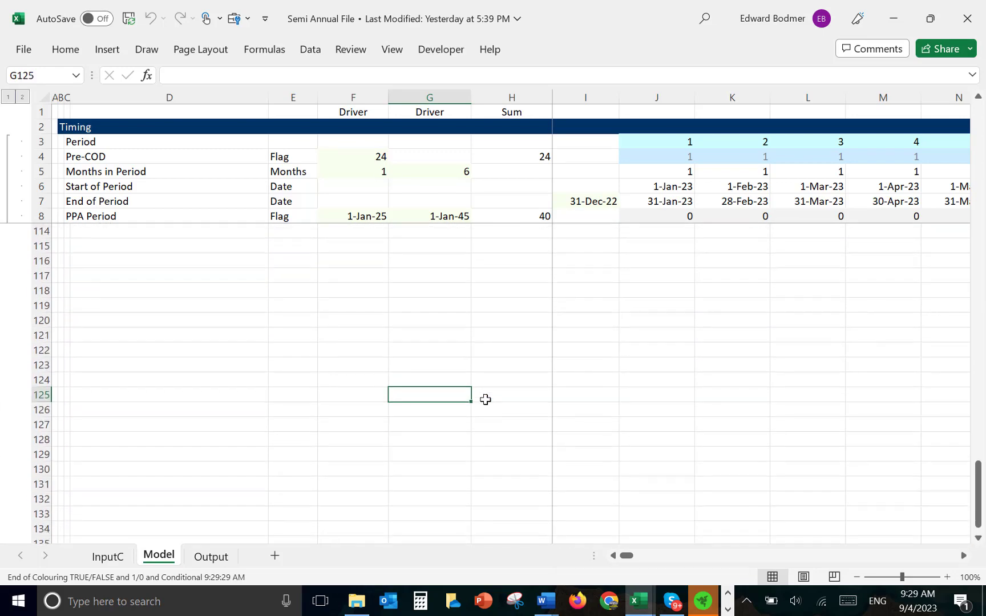
key(Page_Up)
key(Page_Up)
key(Page_Up)
key(Page_Down)
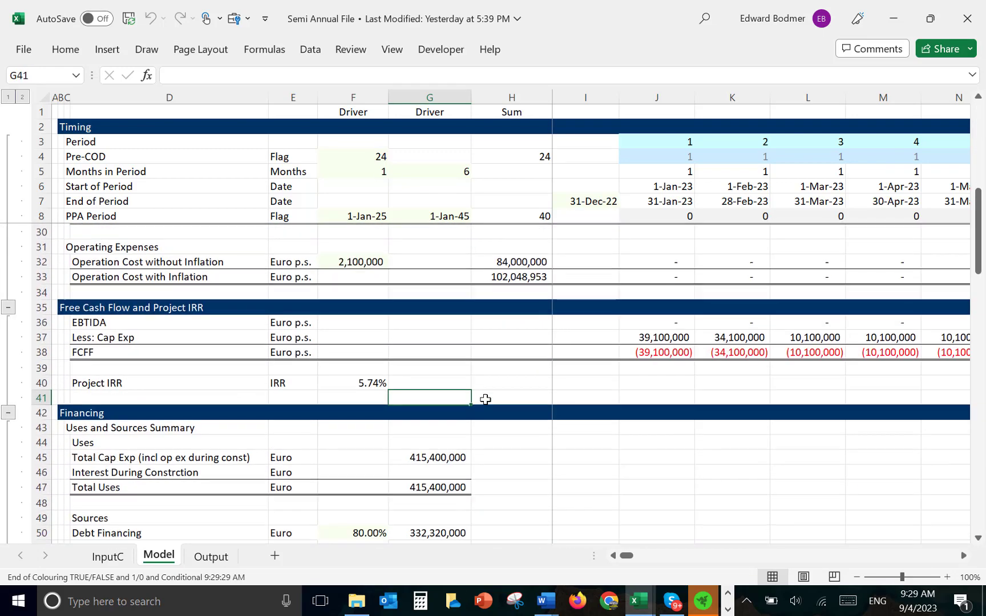
Review the Free Cash Flow, Operating Expenses and Revenues rows above the Financing section of the Model sheet.
key(Up)
key(Up)
key(Up)
key(Up)
key(Up)
key(Up)
key(Up)
key(Up)
key(Up)
key(Up)
key(Up)
key(Up)
key(Up)
key(Up)
Link the first-period Interest During Construction under Funding Requirements (J57) to the debt section's Interest During Construction row with =J89.
key(Page_Down)
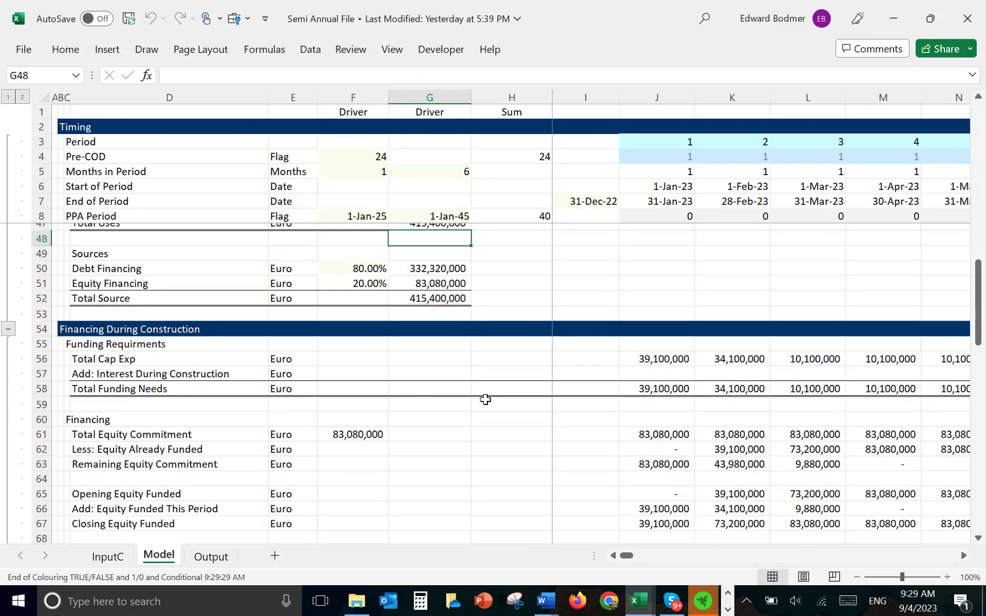
key(Down)
key(Down)
key(Down)
key(Down)
key(Down)
key(Down)
key(Down)
key(Down)
key(Right)
key(Right)
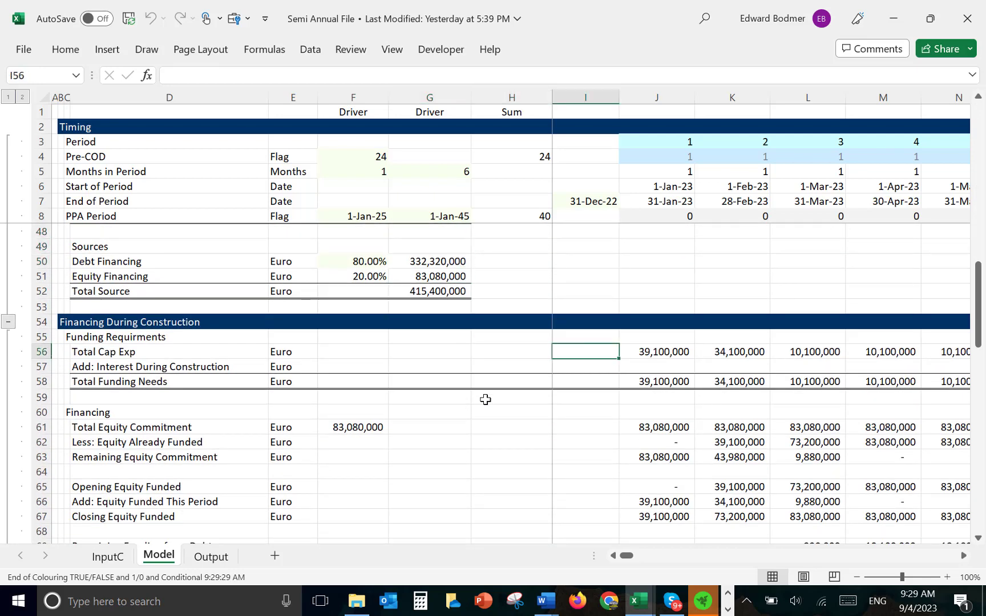
key(Down)
key(Right)
text(=)
key(Page_Down)
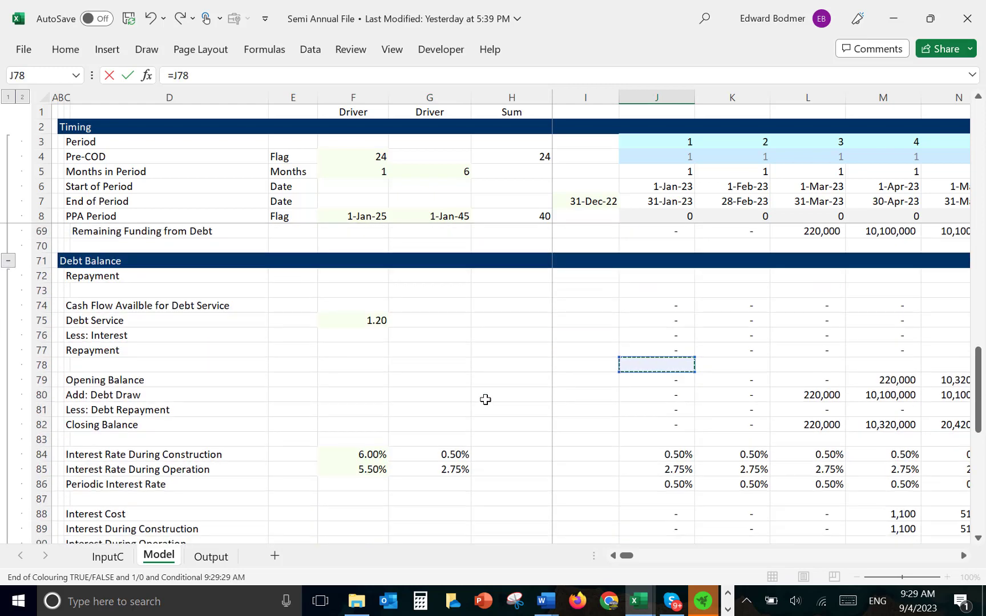
key(Page_Down)
key(Page_Up)
key(Down)
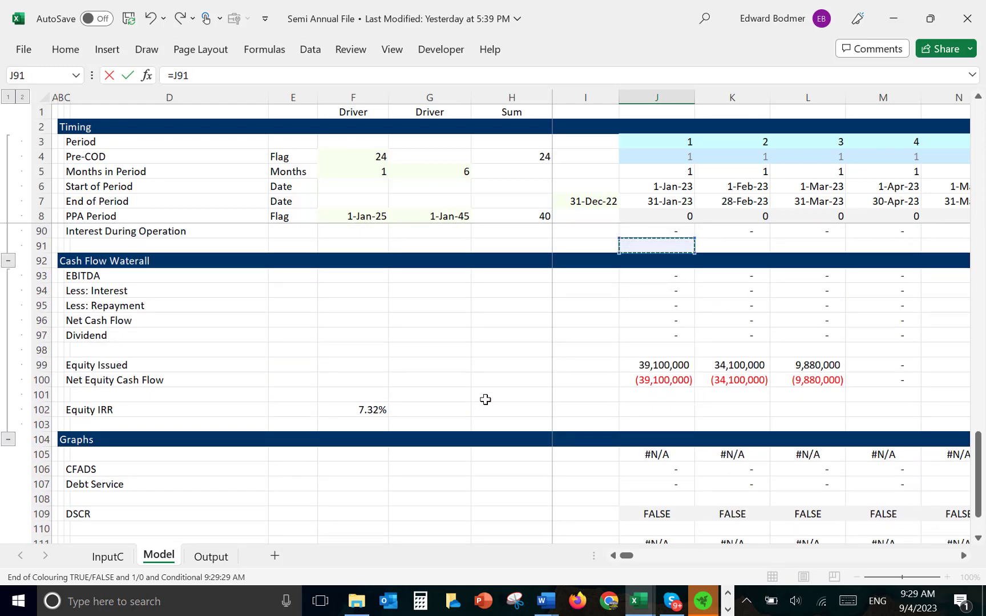
key(Down)
key(Down)
key(Down)
key(Down)
key(Up)
key(Up)
key(Up)
key(Up)
key(Up)
key(Up)
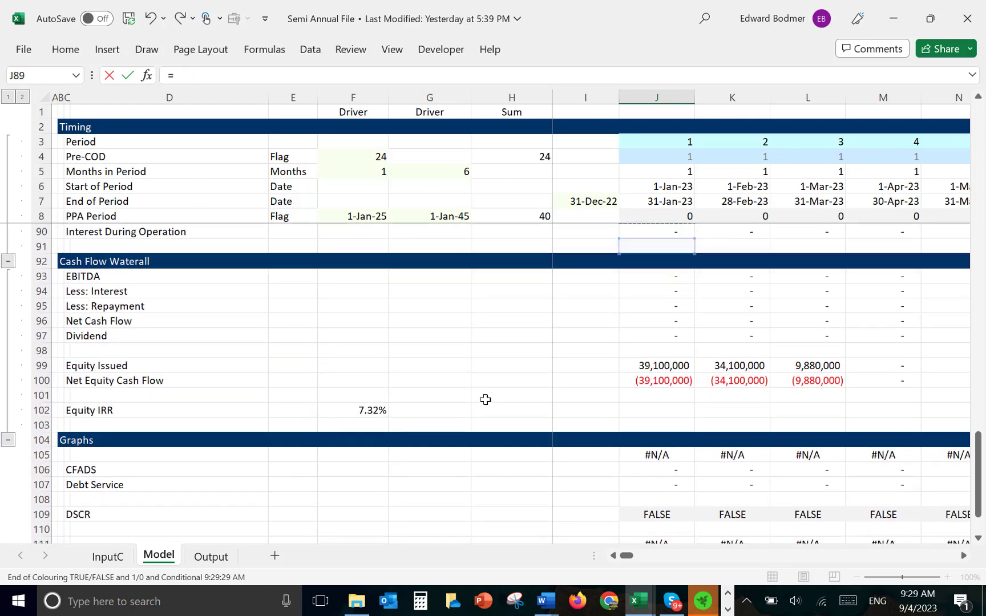
key(Up)
key(Up)
key(Up)
key(Up)
key(Up)
key(Up)
key(Up)
key(Up)
key(Up)
key(Down)
key(Down)
key(Up)
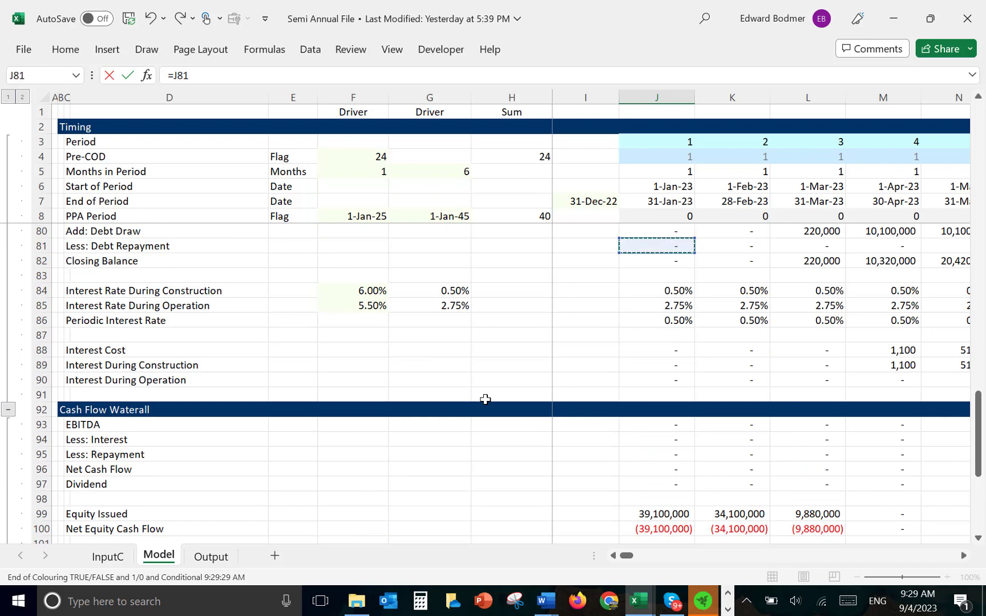
key(Down)
key(Down)
key(Down)
key(Down)
key(Down)
key(Down)
key(Down)
key(Down)
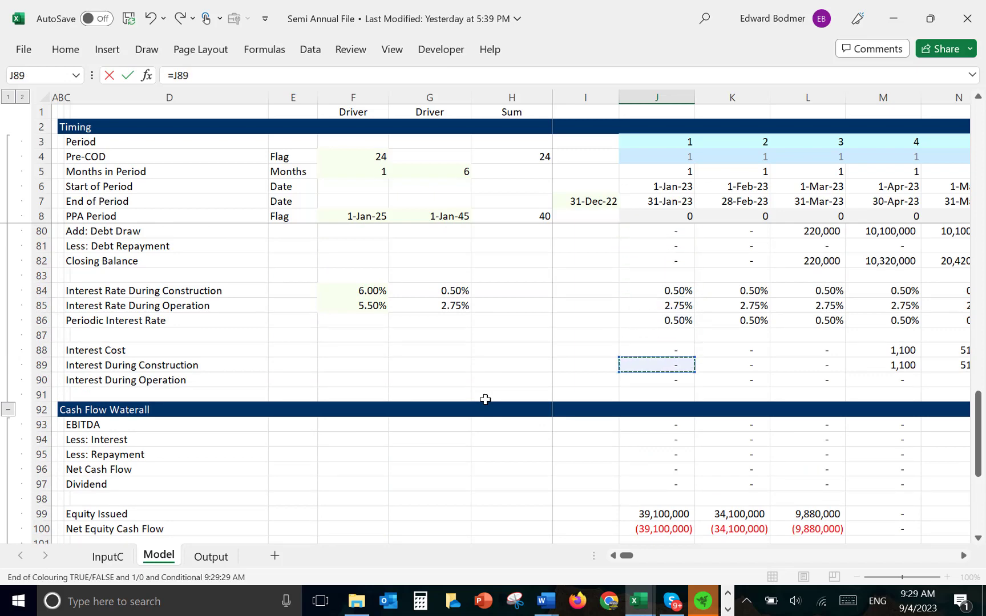
key(Return)
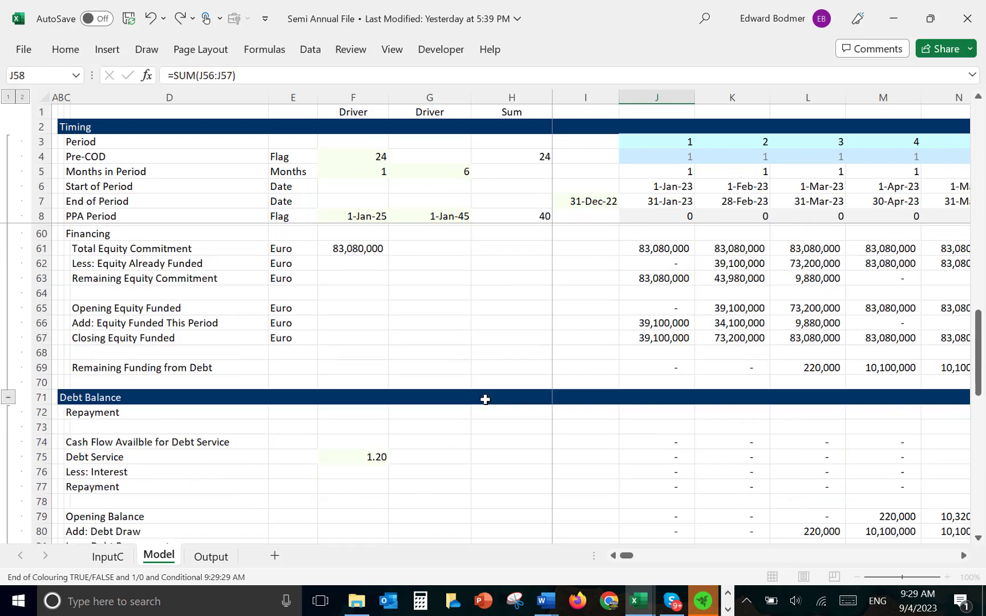
key(Up)
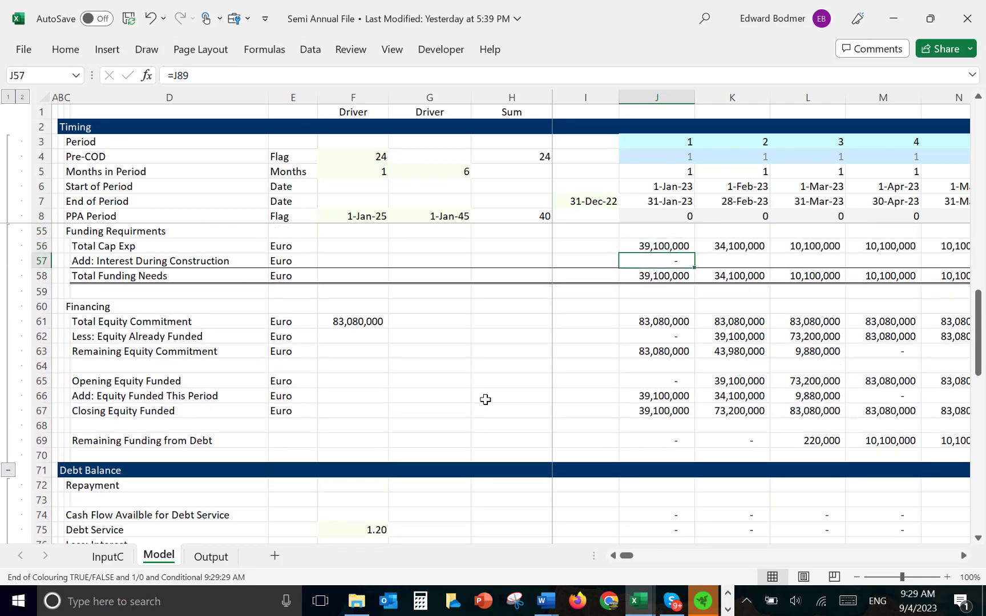
Copy the Interest During Construction link in row 57 across all periods and total the row in H57 with =SUM(J57:XFD57).
key(ctrl+shift+Right)
key(ctrl+r)
key(Left)
key(Left)
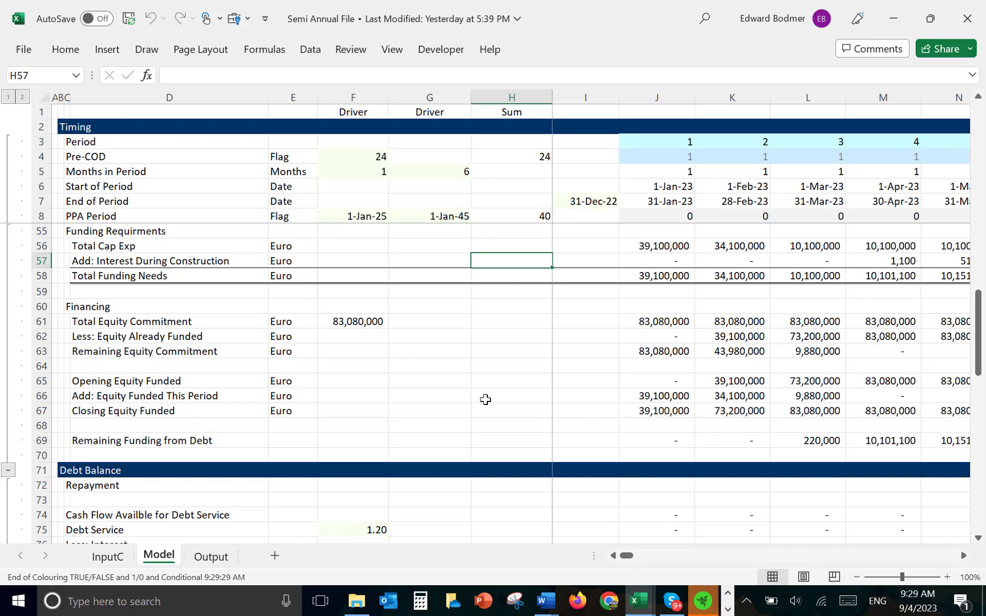
key(ctrl+shift+s)
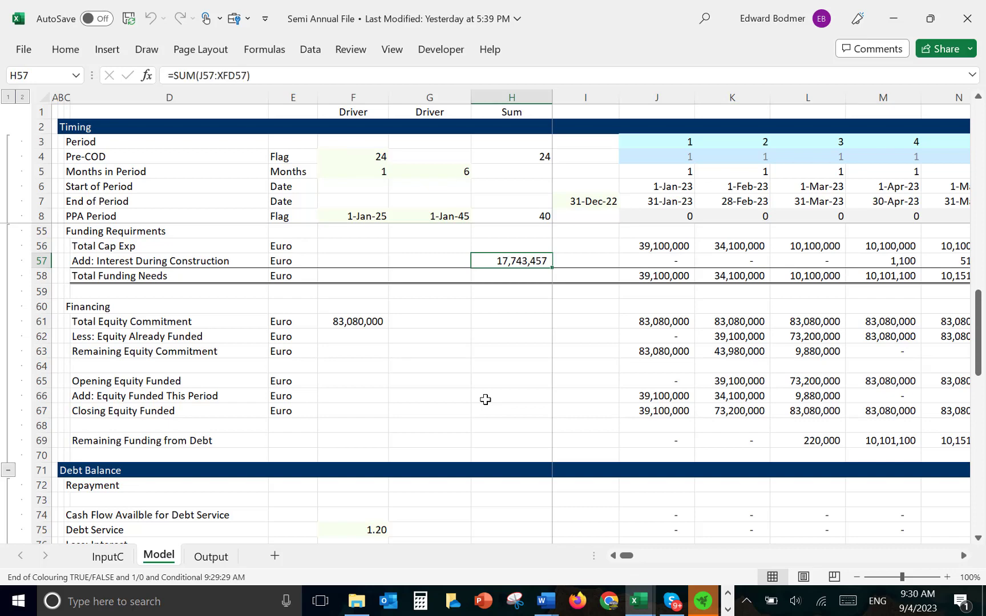
key(Right)
key(Right)
key(Left)
key(Left)
Add a Sum-column total across all periods for Total Cap Exp in H56.
key(Up)
key(Up)
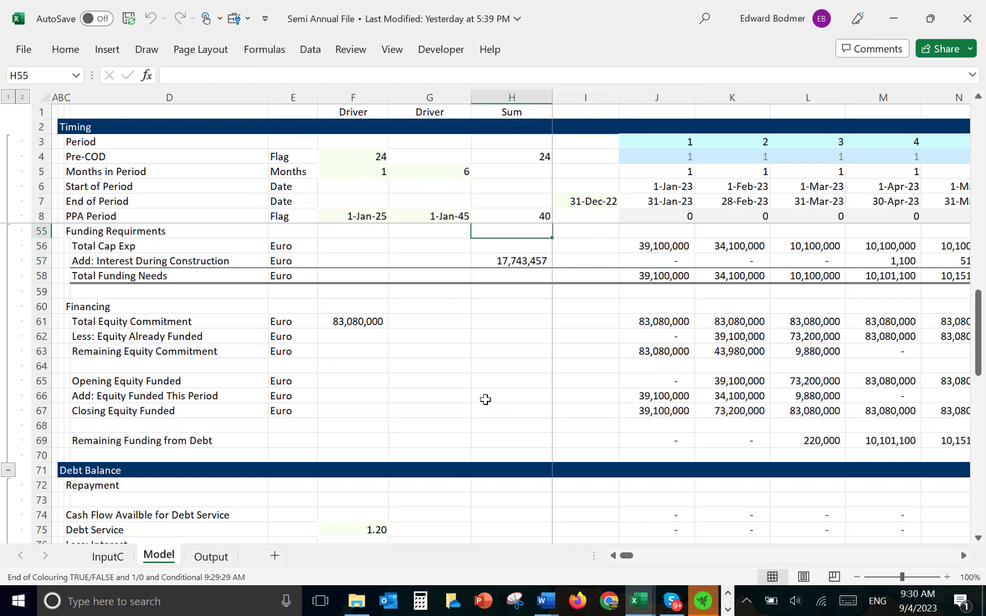
key(Up)
key(Down)
key(Down)
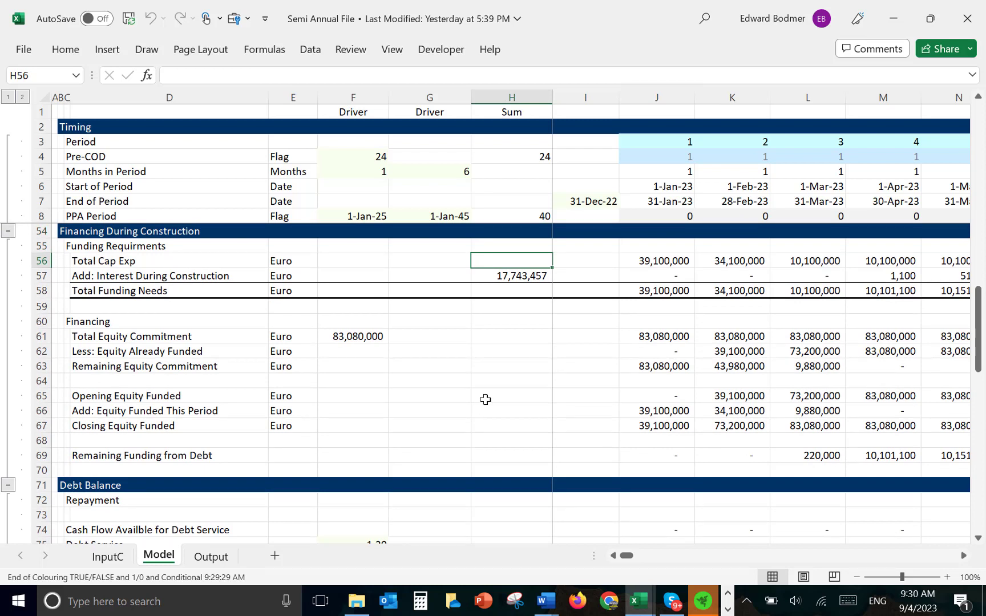
key(ctrl+shift+s)
Add a Sum-column total for the Less: Equity Already Funded row in H62.
key(Down)
key(Down)
key(Down)
key(Down)
key(Down)
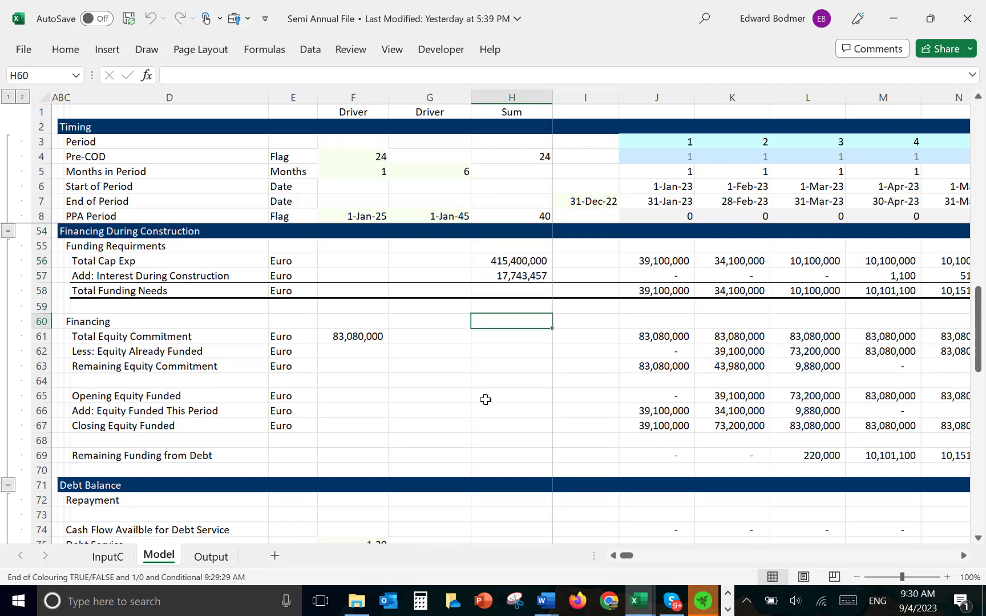
key(Down)
key(ctrl+shift+s)
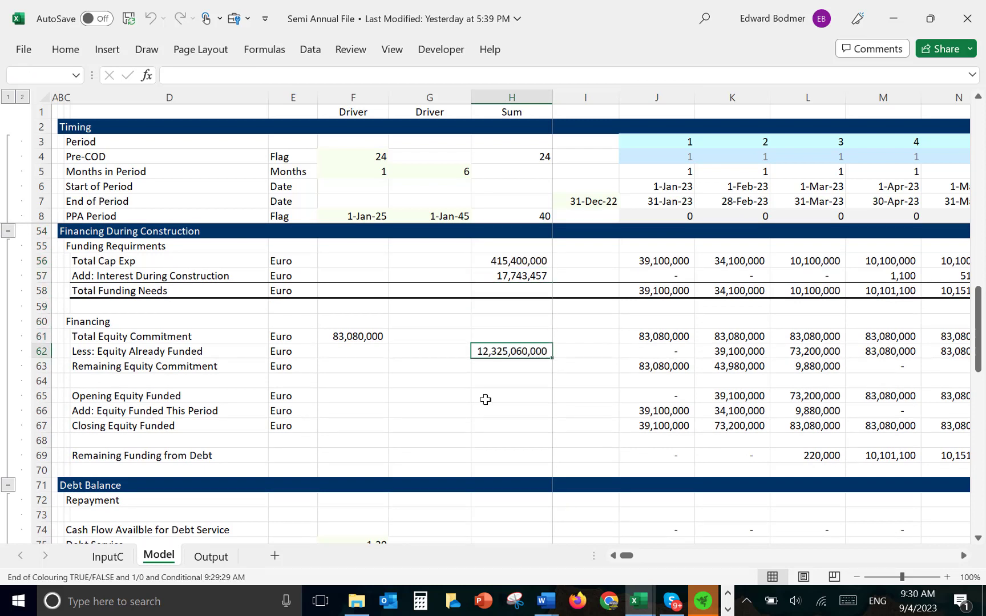
Total the Add: Equity Funded This Period row across all periods in H66.
key(Down)
key(Down)
key(Down)
key(Down)
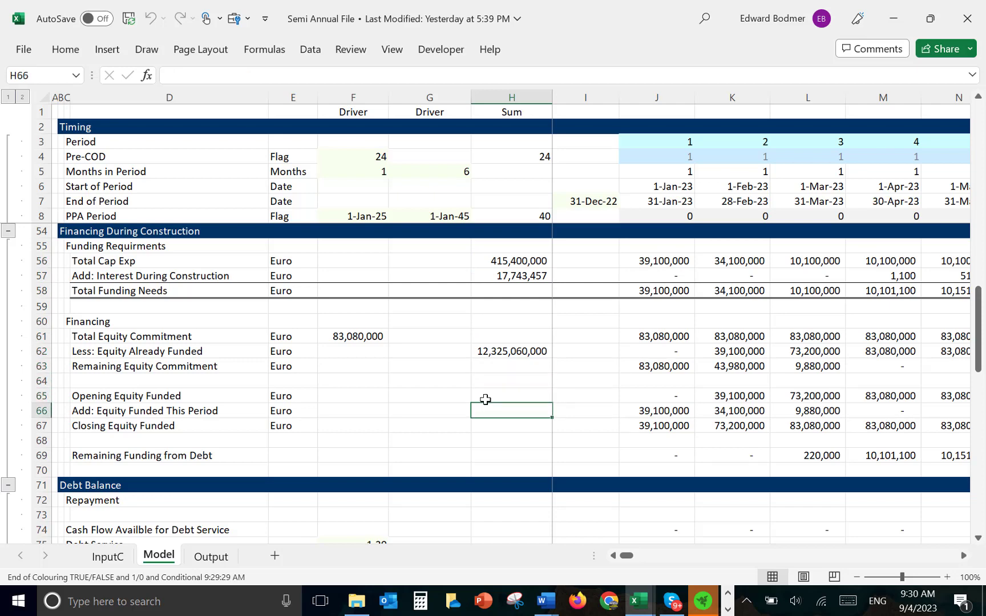
key(ctrl+shift+s)
Add Sum-column totals for the Cash Flow Available for Debt Service, Debt Service, Less: Interest and Repayment rows in H74 to H77.
key(Down)
key(Down)
key(Down)
key(Down)
key(Down)
key(Down)
key(Down)
key(Down)
key(Down)
key(Down)
key(Down)
key(Down)
key(Down)
key(Down)
key(Down)
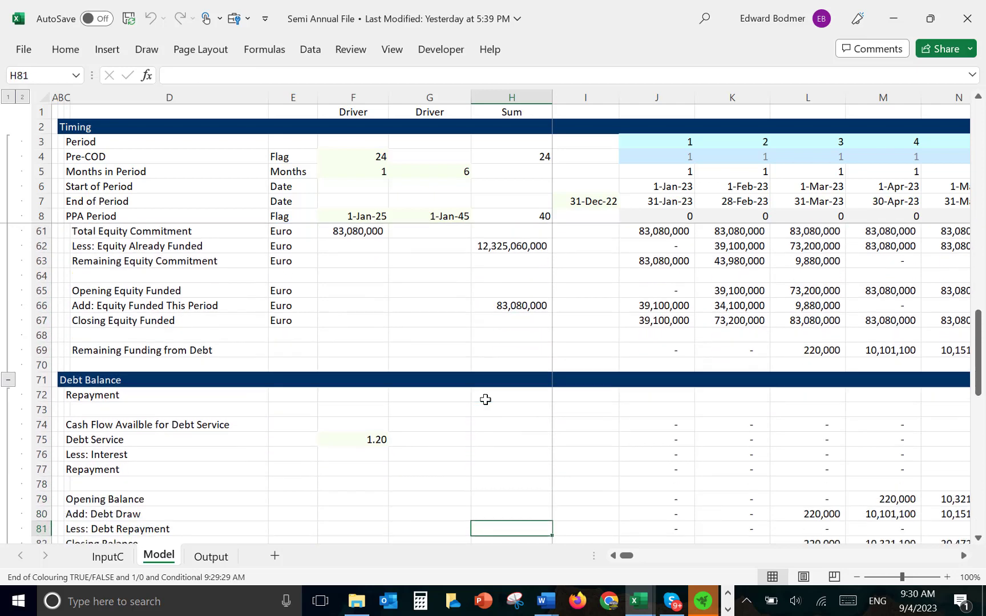
key(Up)
key(Up)
key(Up)
key(Up)
key(Up)
key(Up)
key(Up)
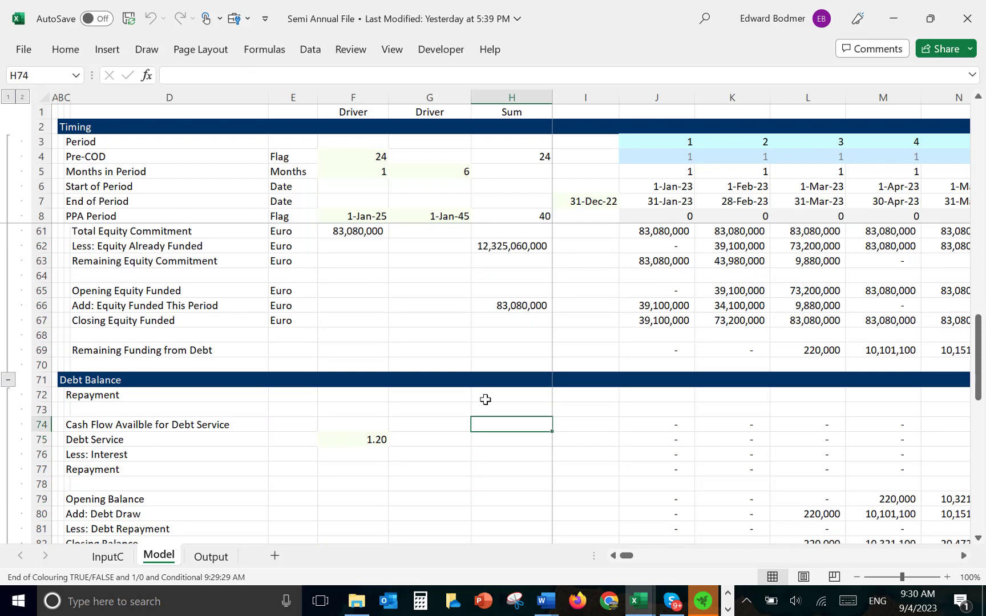
key(ctrl+shift+s)
key(Down)
key(ctrl+shift+s)
key(Down)
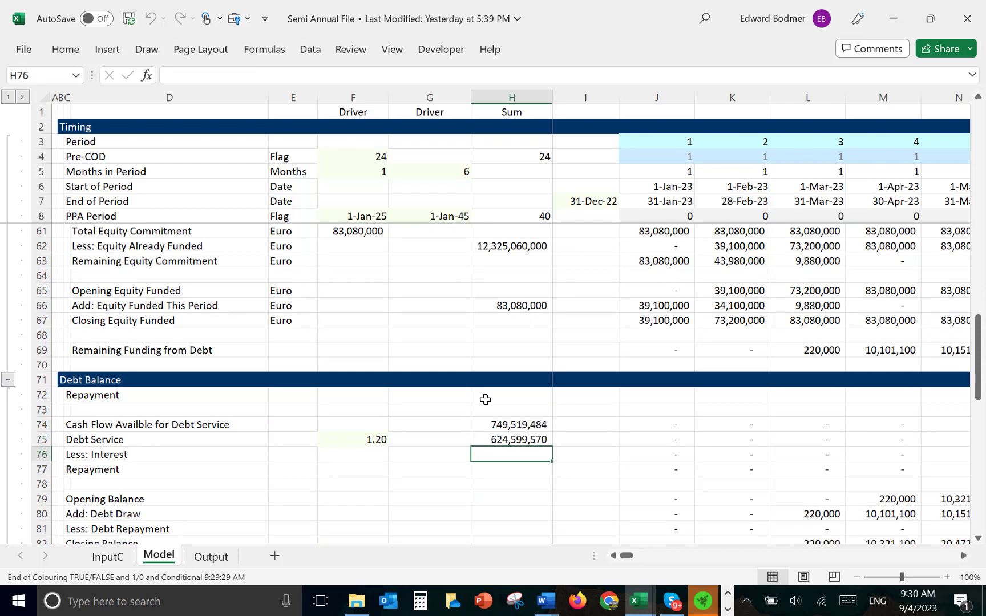
key(ctrl+shift+s)
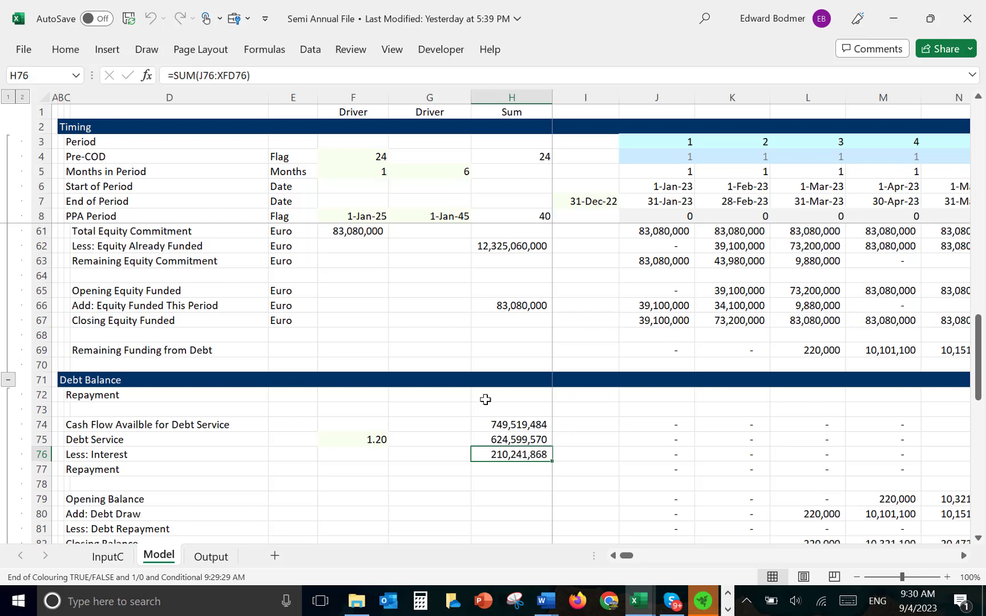
key(Down)
key(ctrl+shift+s)
key(Down)
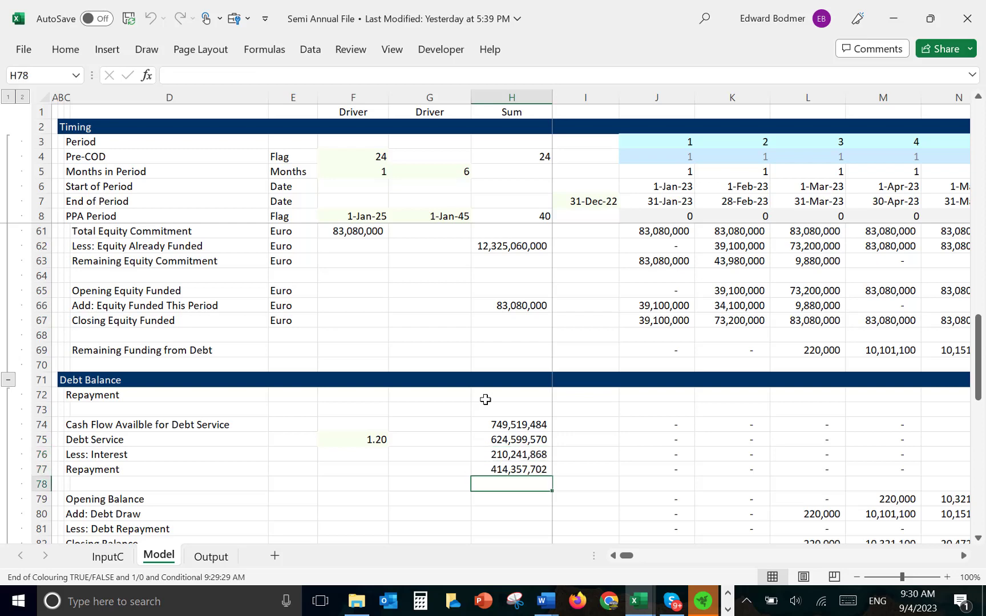
Review the Sum column from the debt section back up to the Cap Exp section near the start of the Model sheet.
key(Up)
key(Page_Up)
key(Page_Up)
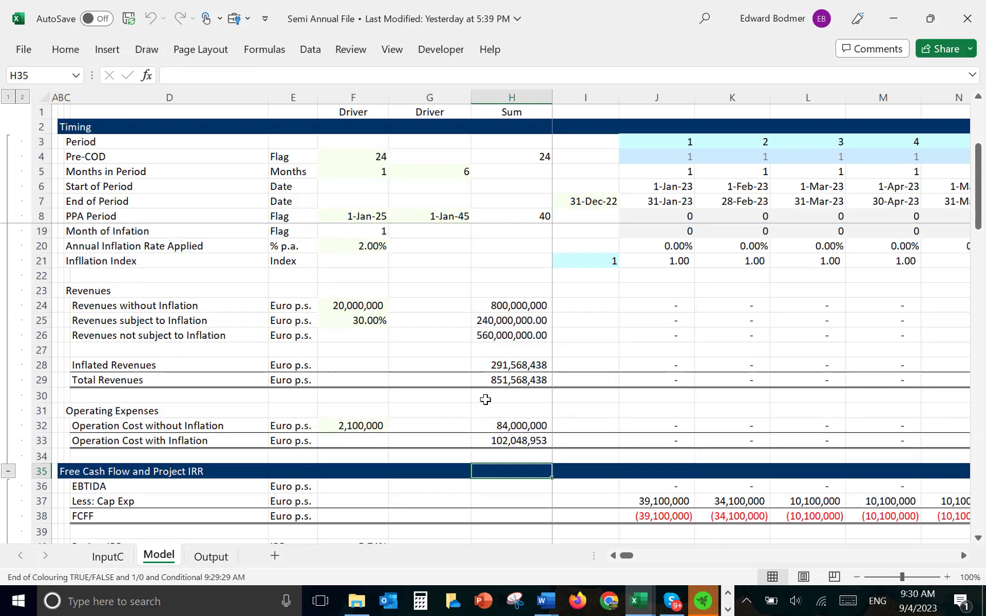
key(Up)
key(Up)
key(Up)
key(Up)
key(Up)
key(Up)
key(Up)
key(Up)
key(Up)
key(Up)
key(Up)
key(Up)
key(Up)
key(Up)
key(Up)
key(Up)
key(Up)
key(Up)
key(Up)
key(Up)
key(Up)
key(Up)
key(Up)
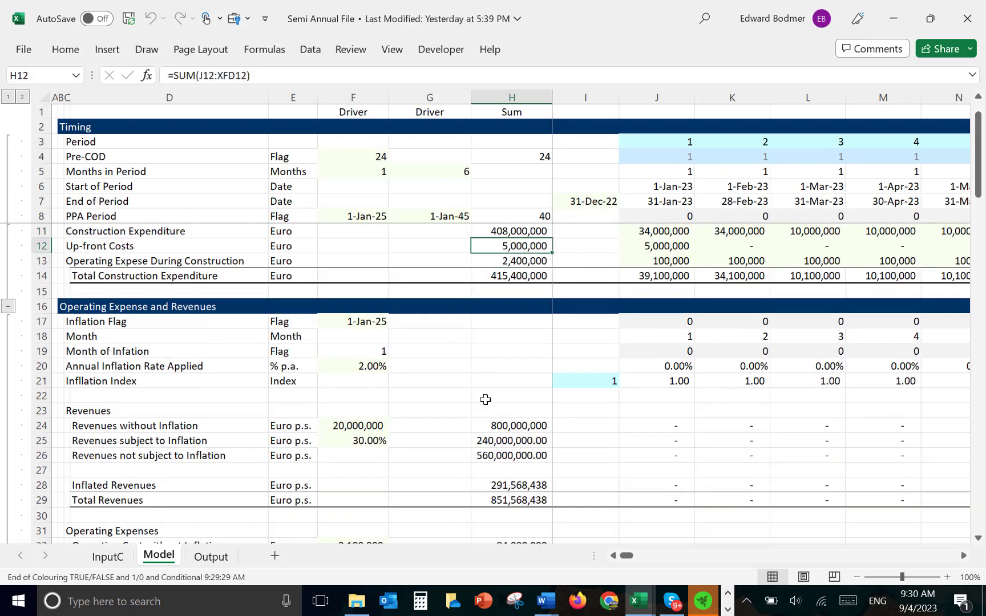
key(Up)
key(Up)
key(Up)
key(Up)
key(Up)
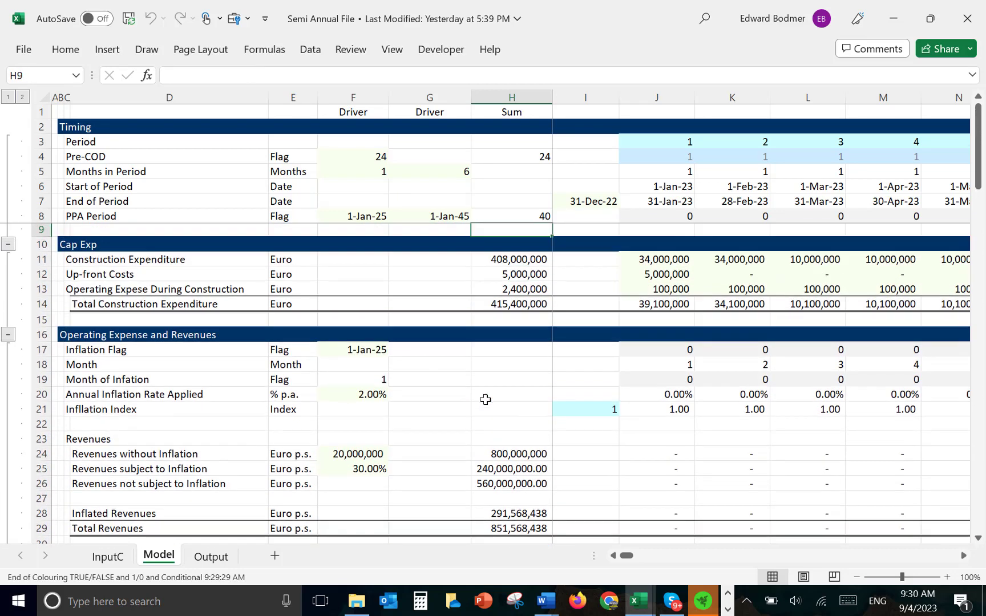
Review the Sum column from the Cap Exp section down to the equity rows of Financing During Construction.
key(Down)
key(Down)
key(Down)
key(Down)
key(Down)
key(Down)
key(Down)
key(Down)
key(Down)
key(Down)
key(Down)
key(Down)
key(Down)
key(Down)
key(Down)
key(Down)
key(Down)
key(Down)
key(Down)
key(Down)
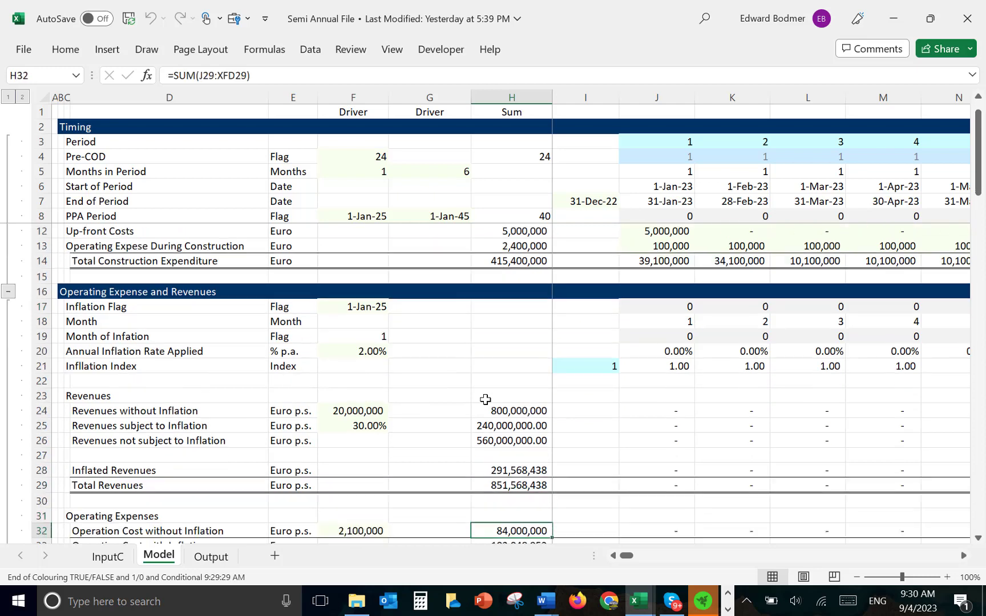
key(Down)
key(Down)
key(Down)
key(Down)
key(Down)
key(Down)
key(Down)
key(Down)
key(Down)
key(Down)
key(Down)
key(Down)
key(Down)
key(Down)
key(Down)
key(Down)
key(Down)
key(Down)
key(Down)
Link Interest During Construction in the Uses summary (G46) to the Add: Interest During Construction total with =H57.
key(Up)
key(Up)
key(Up)
key(Up)
key(Up)
key(Up)
key(Up)
key(Up)
key(Up)
key(Up)
key(Up)
key(Up)
key(Up)
key(Up)
key(Up)
key(Up)
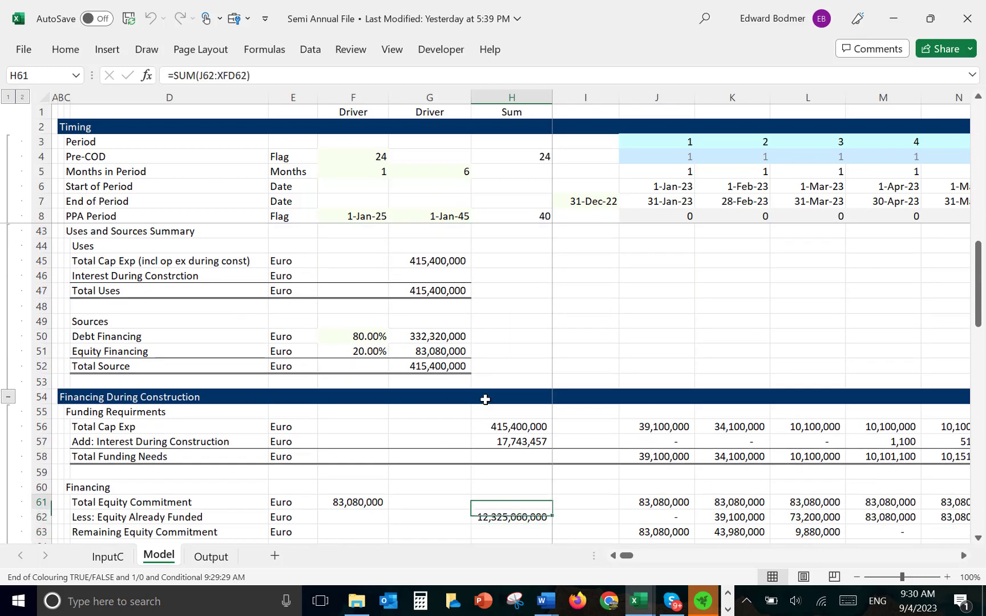
key(Left)
text(=)
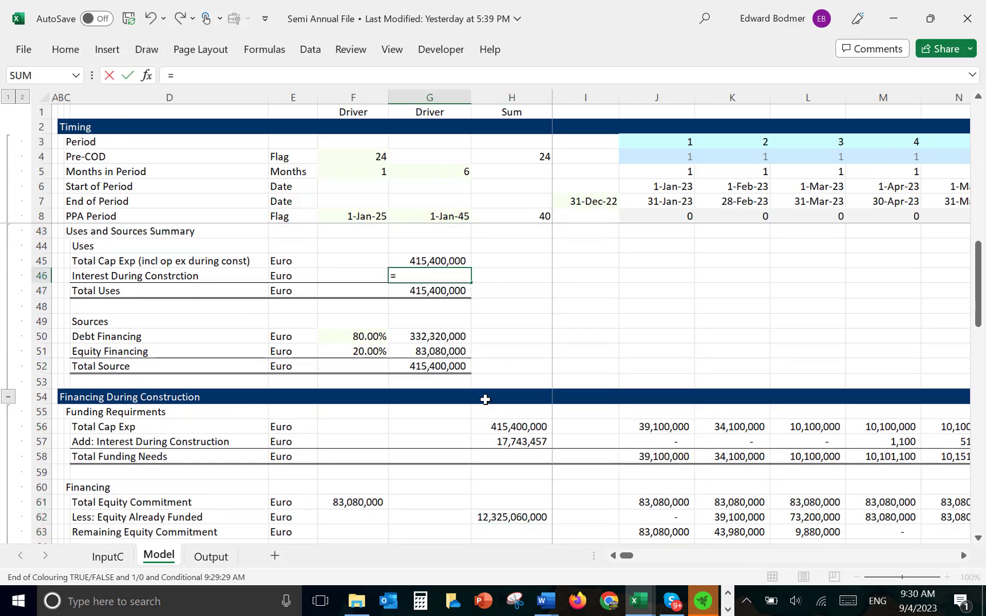
key(Down)
key(Down)
key(Down)
key(Down)
key(Down)
key(Down)
key(Down)
key(Down)
key(Down)
key(Down)
key(Down)
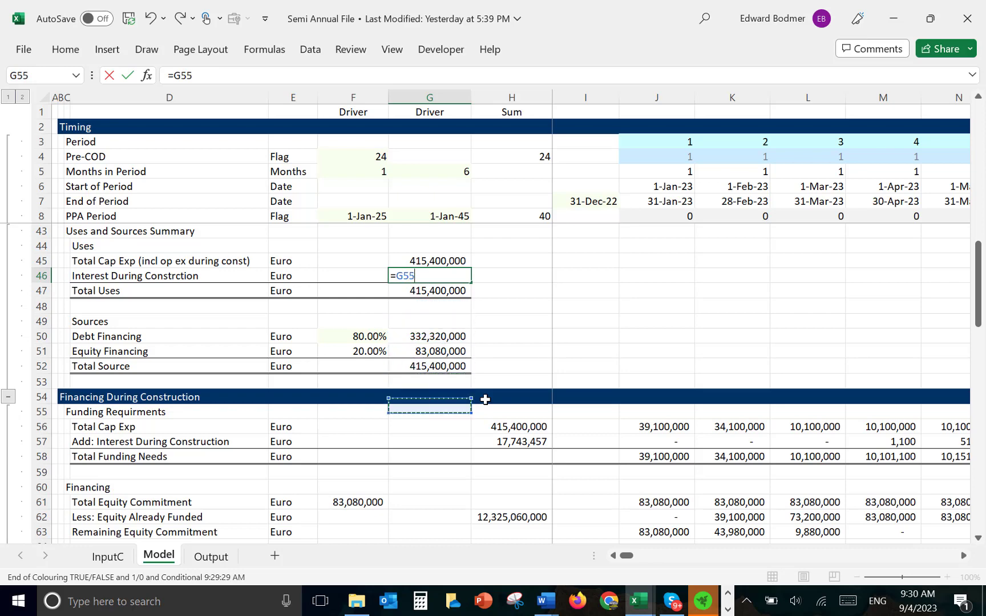
key(Right)
key(Return)
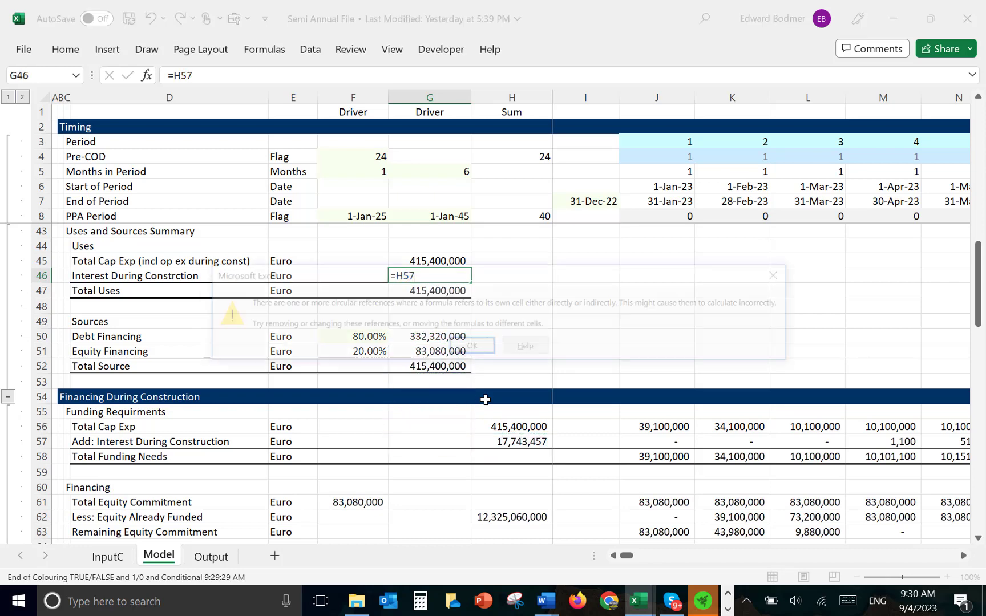
key(Return)
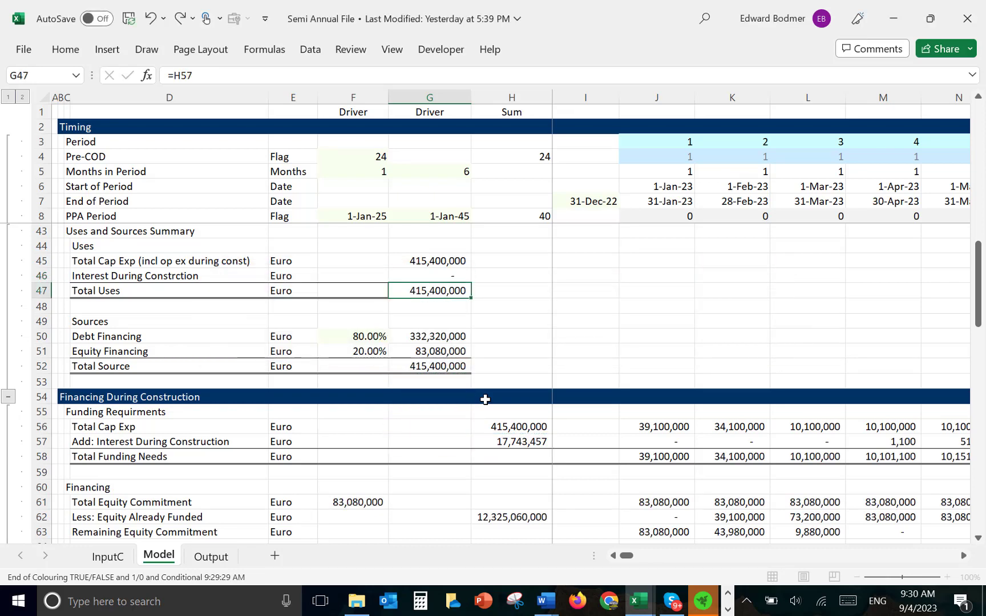
Enable iterative calculation in the formula options, keeping 100 maximum iterations and a maximum change of 0.001.
key(Up)
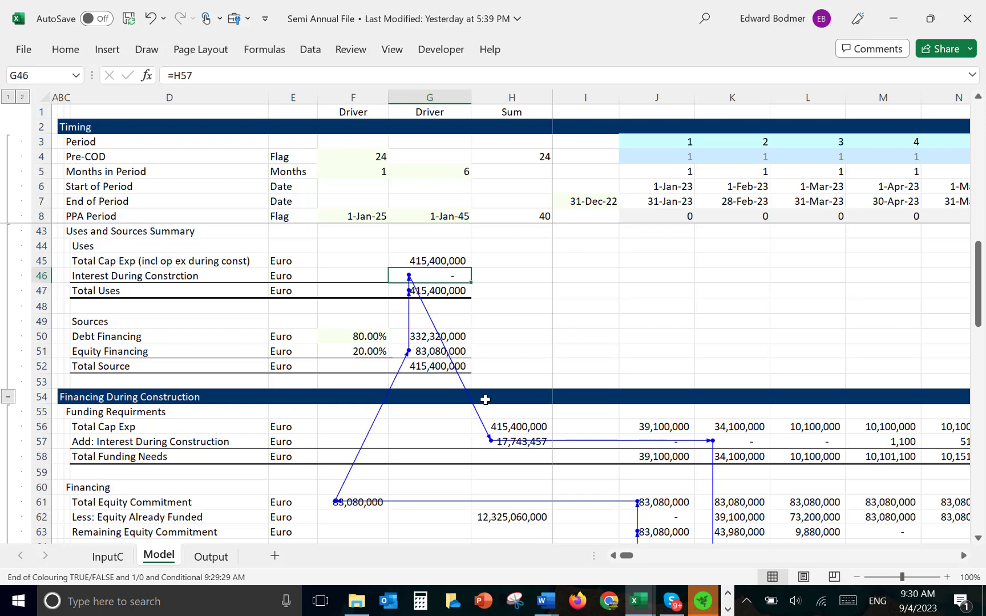
click(24, 50)
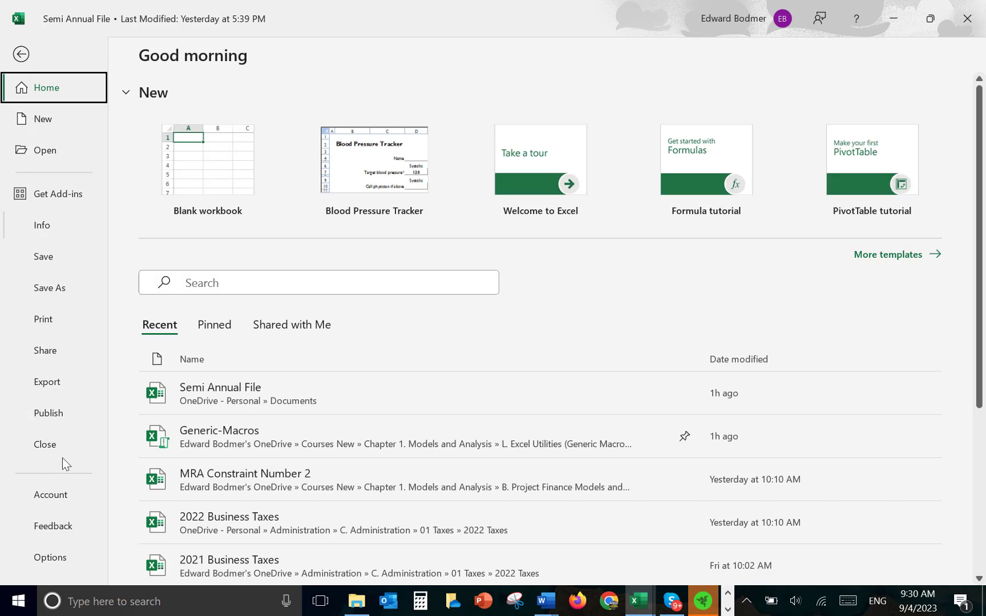
click(50, 558)
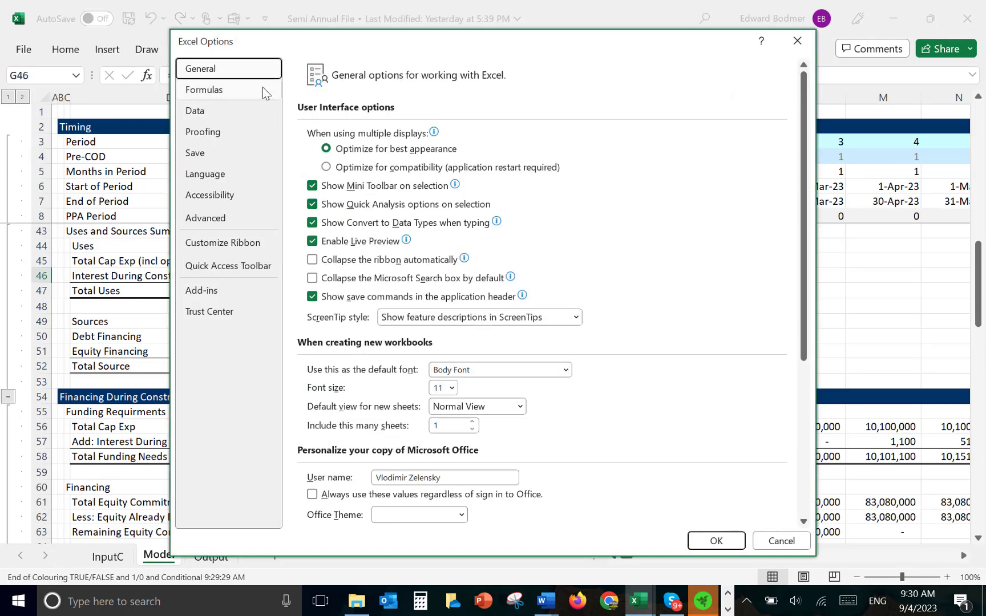
click(229, 92)
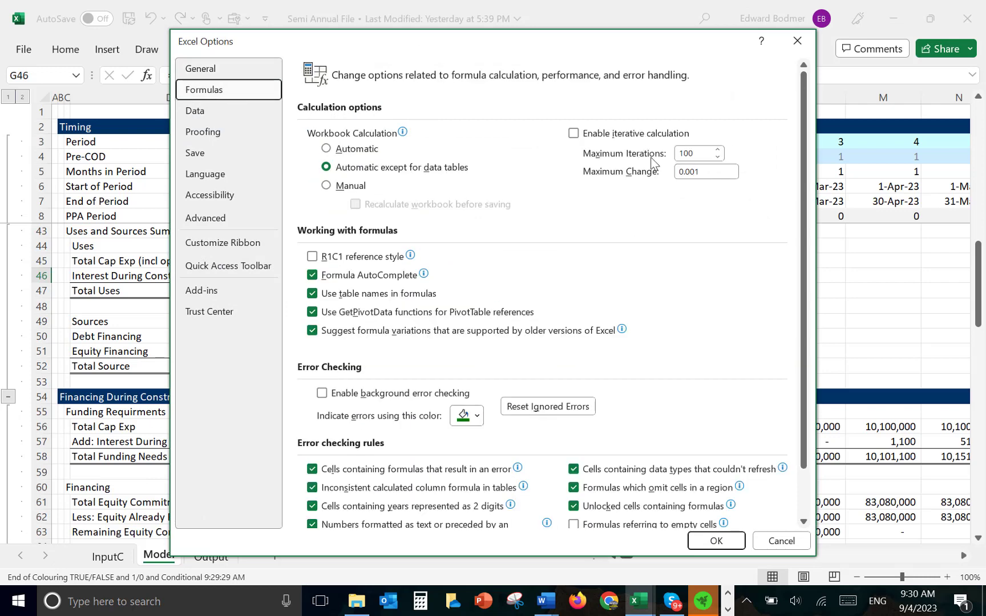
click(574, 136)
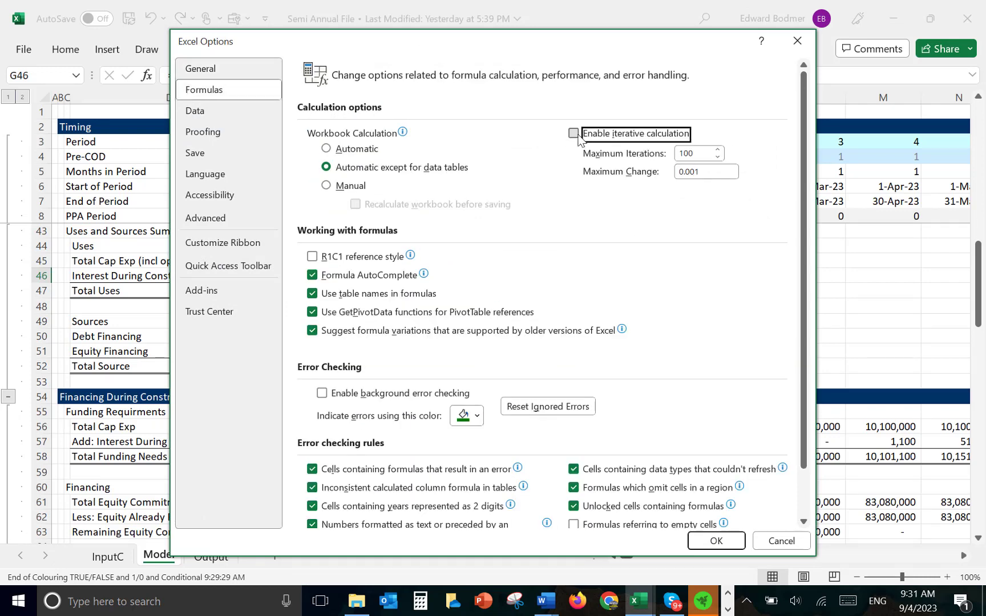
click(708, 544)
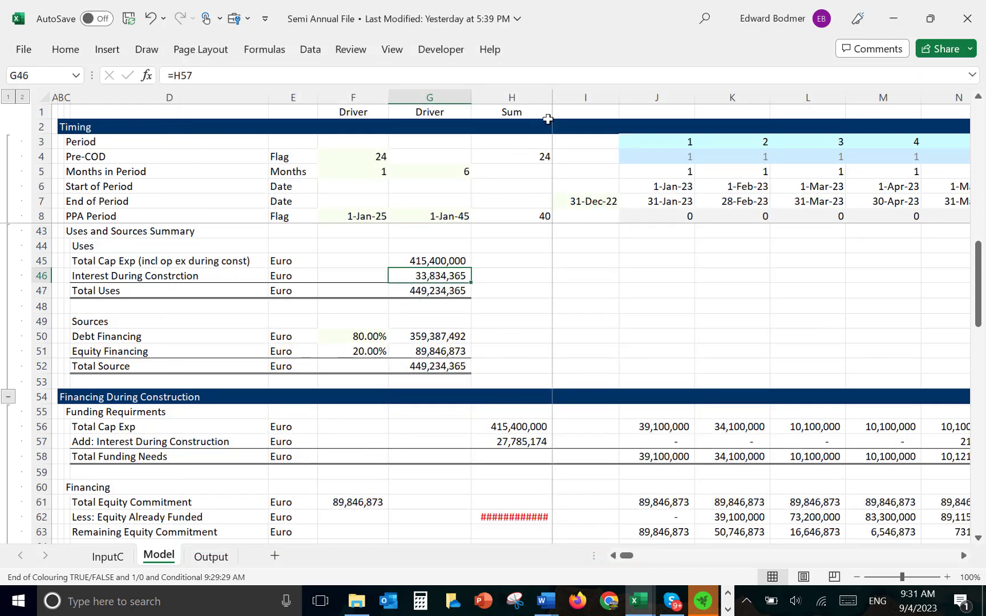
Widen the Sum column H slightly to make more room for the large totals.
click(540, 309)
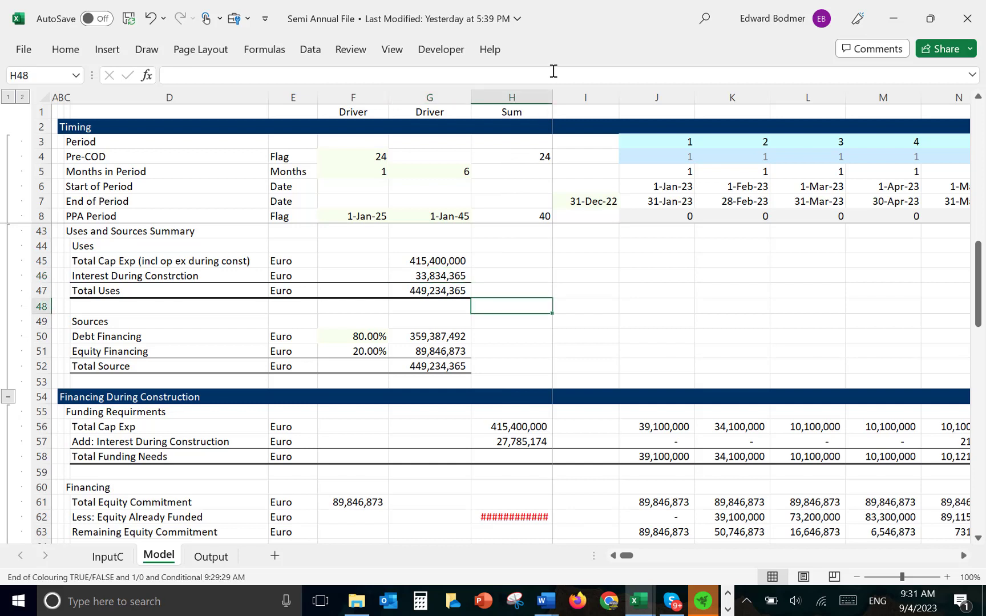
drag(546, 95, 555, 101)
Examine the Less: Equity Already Funded row across the construction periods for unstable values.
key(Down)
key(Down)
key(Down)
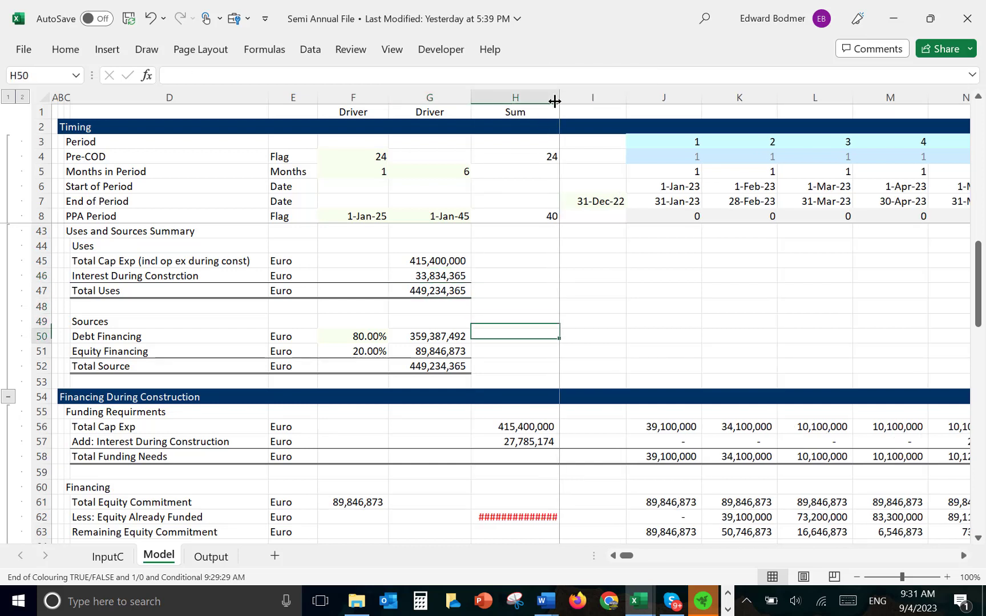
key(Down)
key(Down)
key(Down)
key(Down)
key(Down)
key(Down)
key(Down)
key(Down)
key(Down)
key(Down)
key(Down)
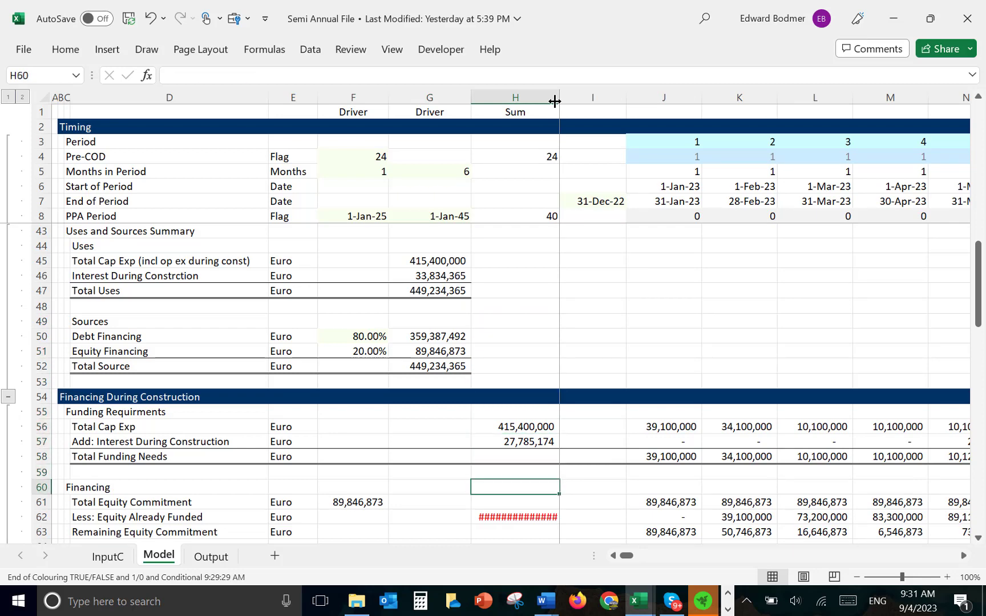
key(Right)
key(Right)
key(Right)
key(Right)
key(Right)
key(Right)
key(Right)
key(Right)
key(Right)
key(Right)
key(Right)
key(Right)
key(Right)
key(Right)
key(Right)
key(Right)
key(Right)
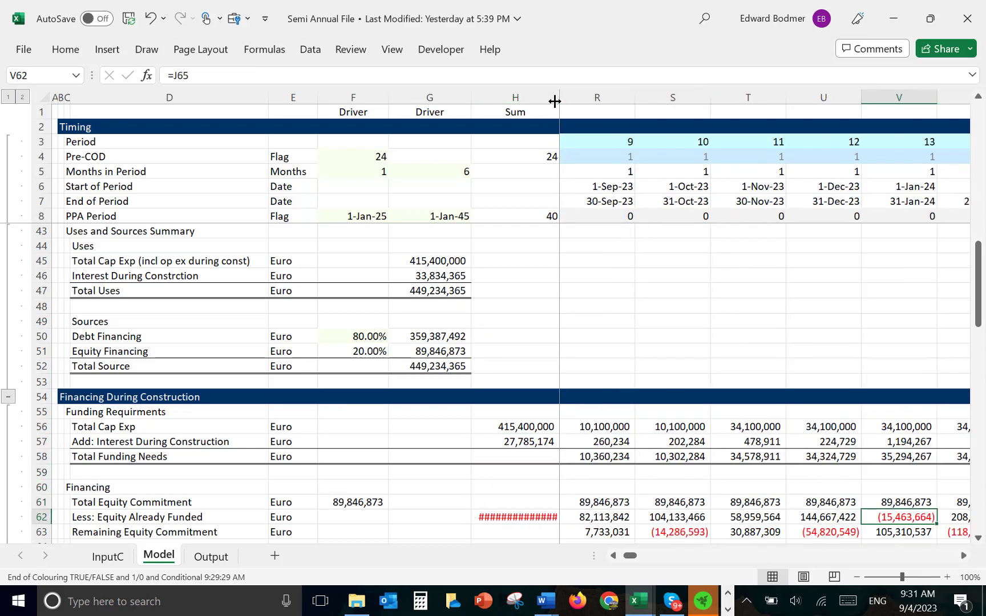
key(Left)
key(Left)
key(Left)
key(Left)
key(Left)
key(Left)
key(Left)
key(Left)
key(Left)
key(Left)
key(Left)
key(Left)
key(Left)
key(Left)
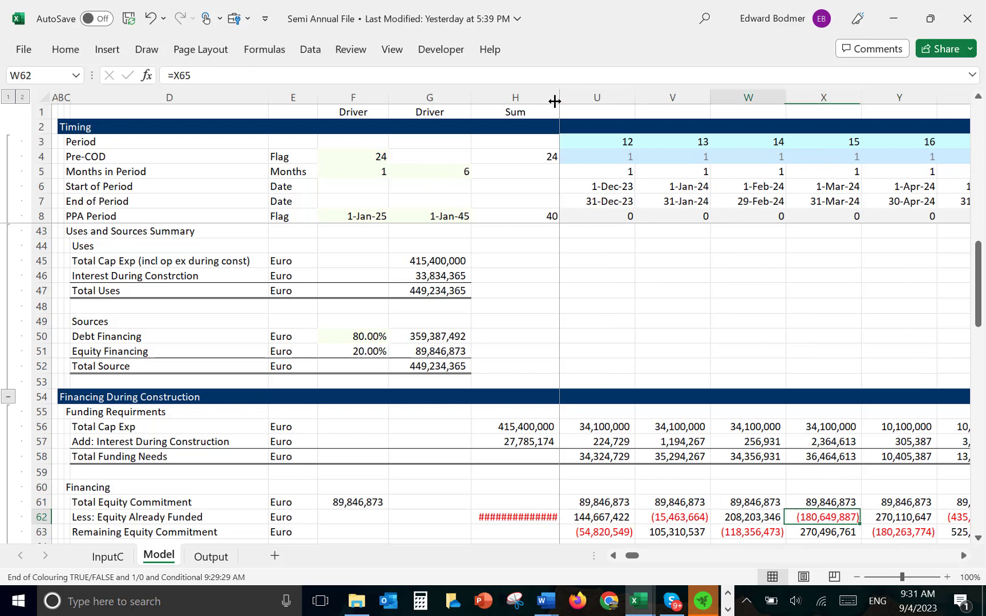
key(Left)
key(Left)
key(Left)
key(Left)
key(Left)
key(Left)
key(Left)
key(Left)
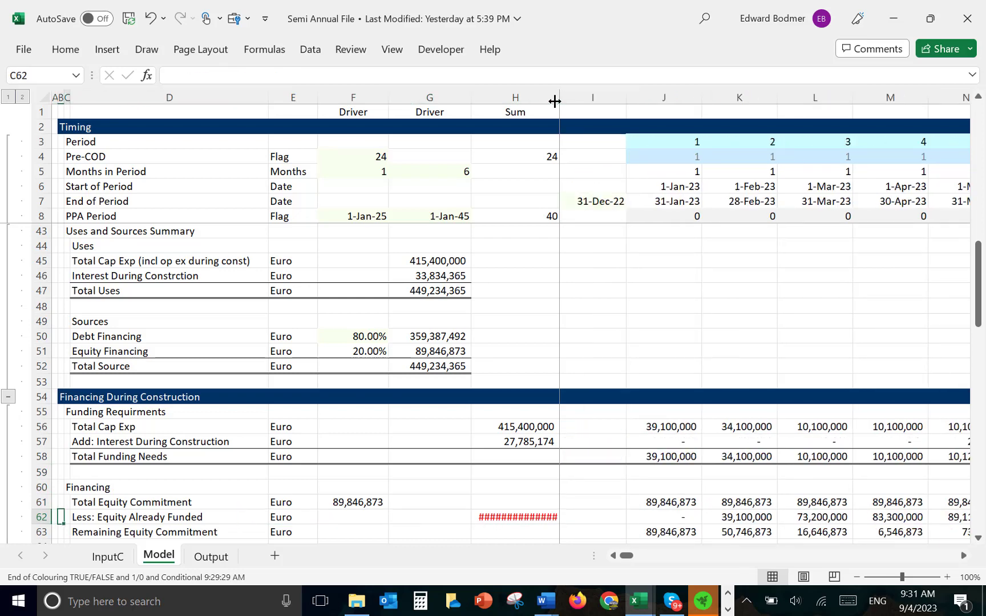
Check the first two periods' formulas for remaining equity commitment and for opening, funded and closing equity.
key(Right)
key(Right)
key(Right)
key(Right)
key(Right)
key(Right)
key(Right)
key(Right)
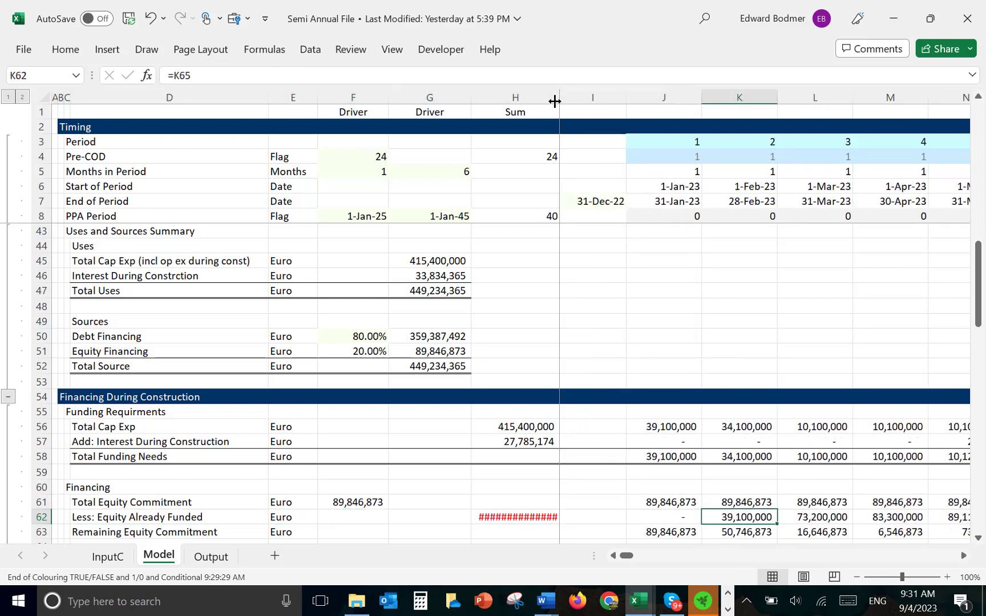
key(Down)
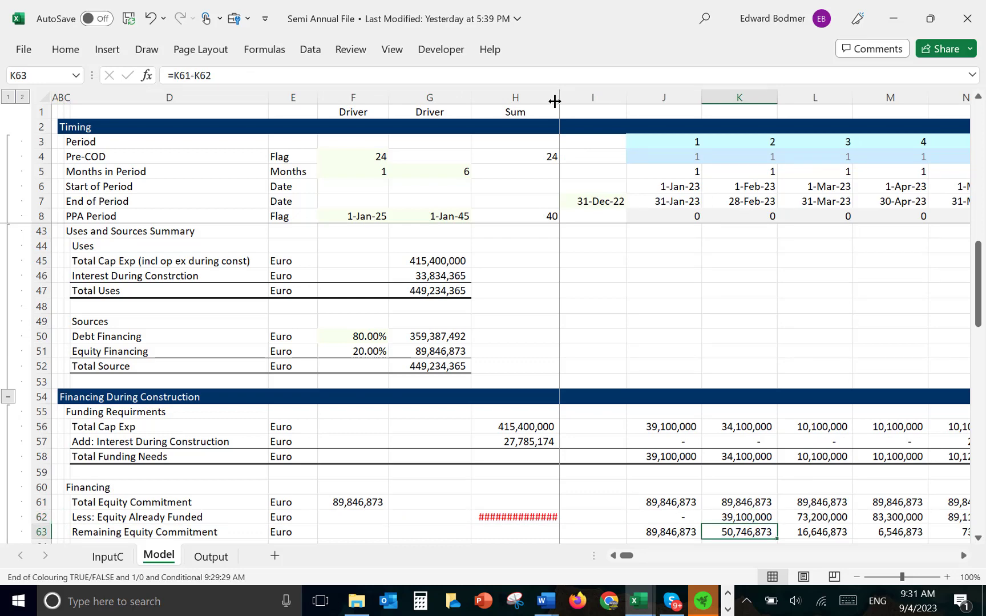
key(Down)
key(Down)
key(Down)
key(Down)
key(Down)
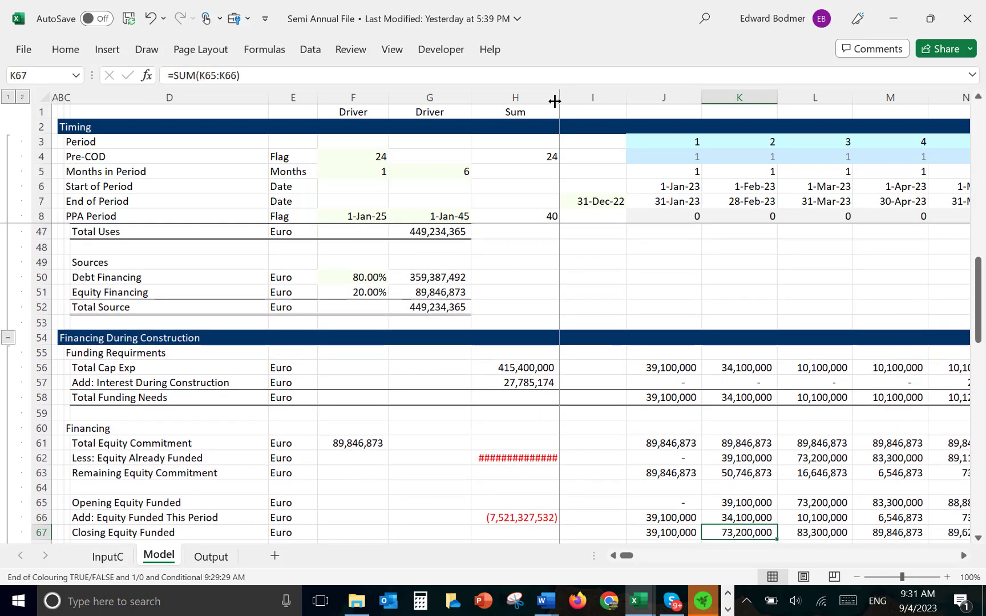
key(Up)
key(Up)
key(Up)
key(Left)
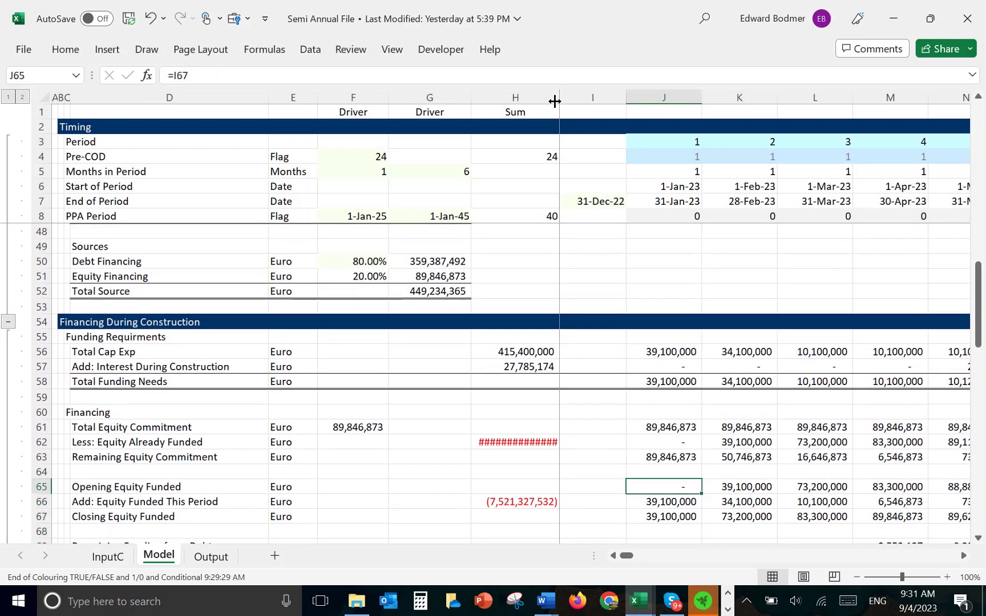
key(Down)
key(Right)
key(Left)
key(Right)
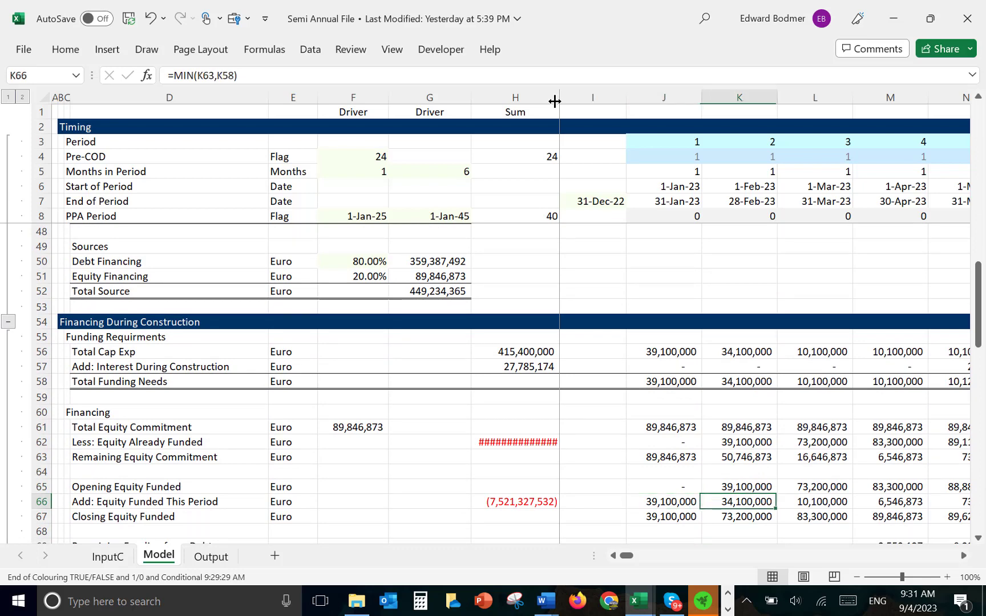
key(Left)
key(Up)
key(Up)
key(Up)
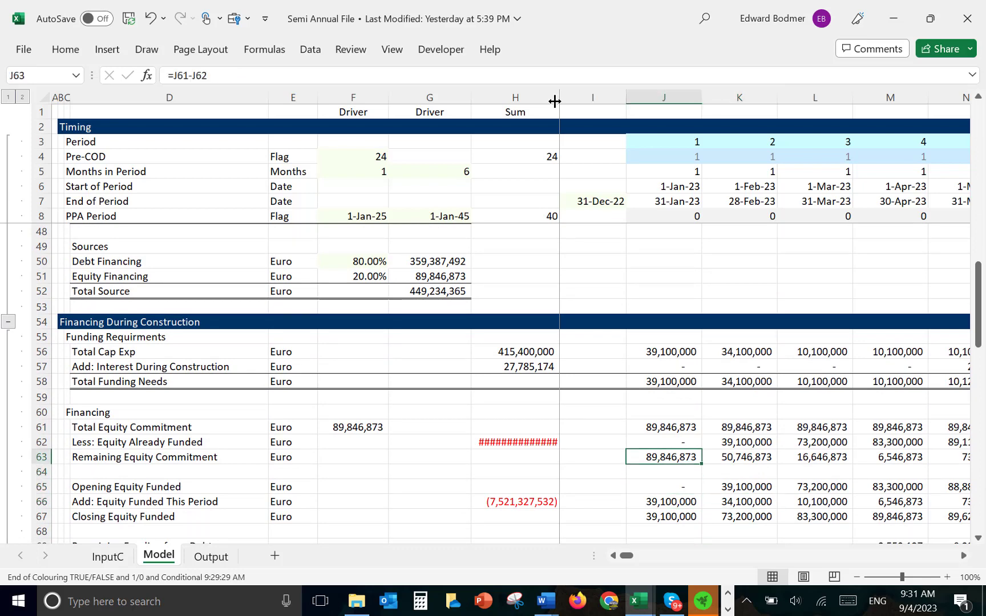
Examine the Remaining Equity Commitment row from period 1 through period 8.
key(Right)
key(Right)
key(Right)
key(Right)
key(Right)
key(Right)
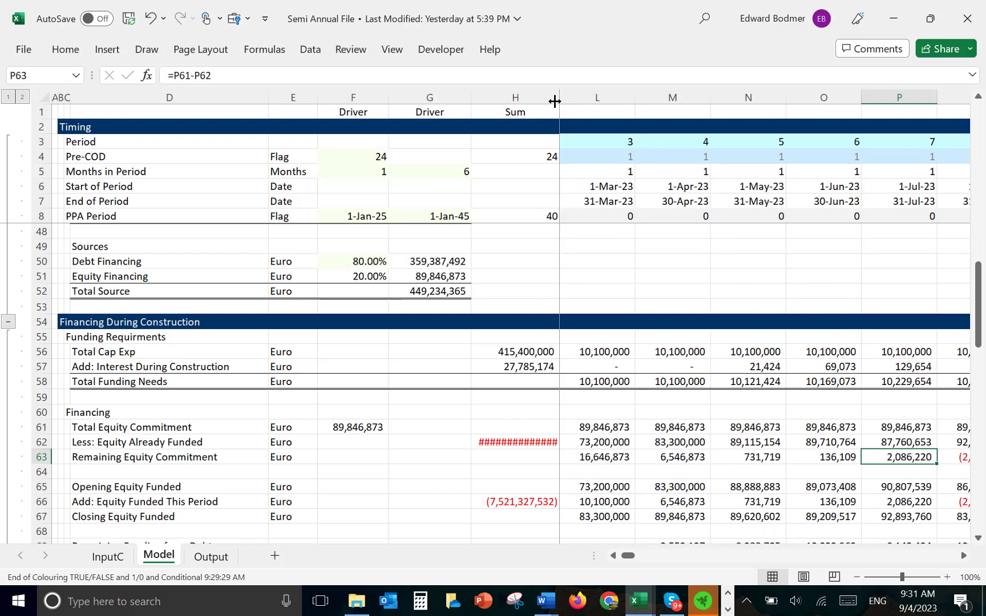
key(Right)
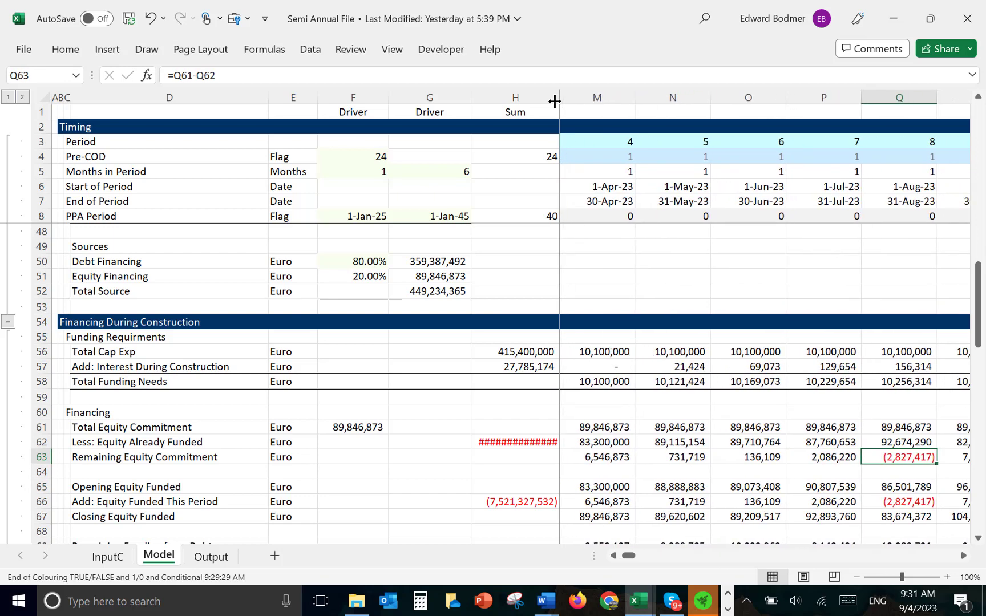
Check the period 8 formulas for equity already funded, opening equity funded and equity funded this period.
key(Up)
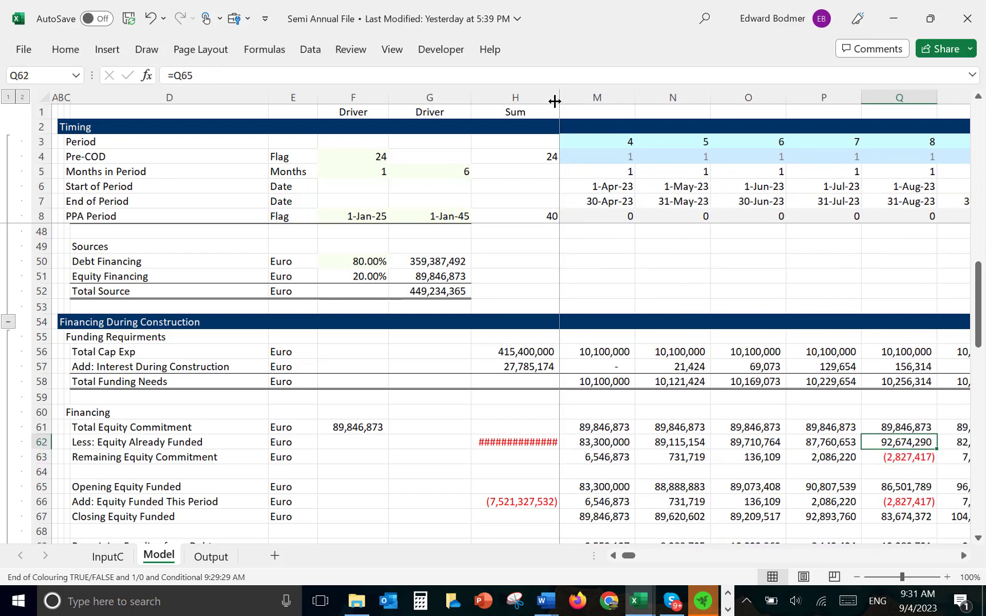
key(F2)
key(Escape)
key(Down)
key(Up)
key(Down)
key(Down)
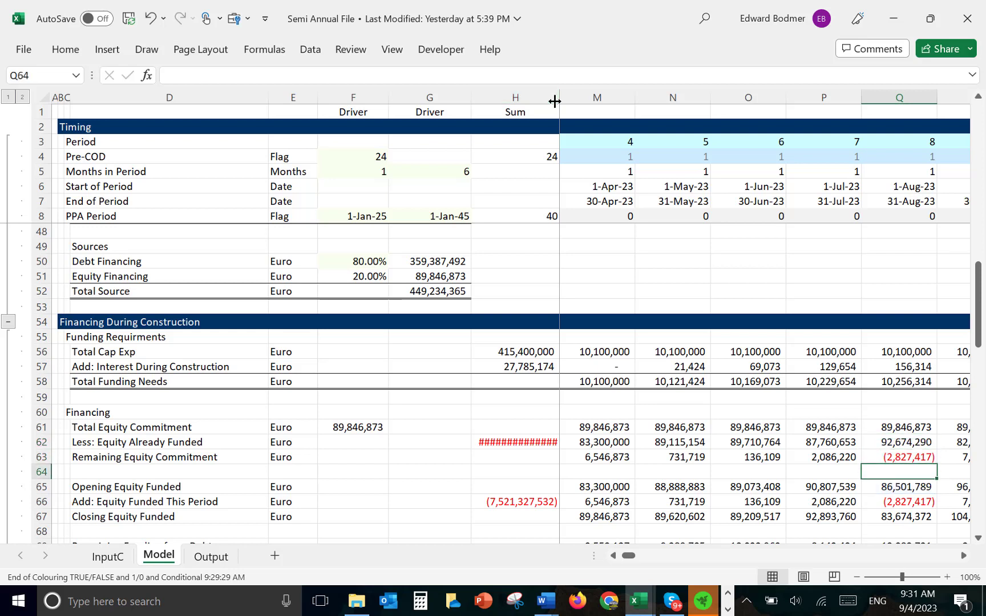
key(Up)
key(Down)
key(Down)
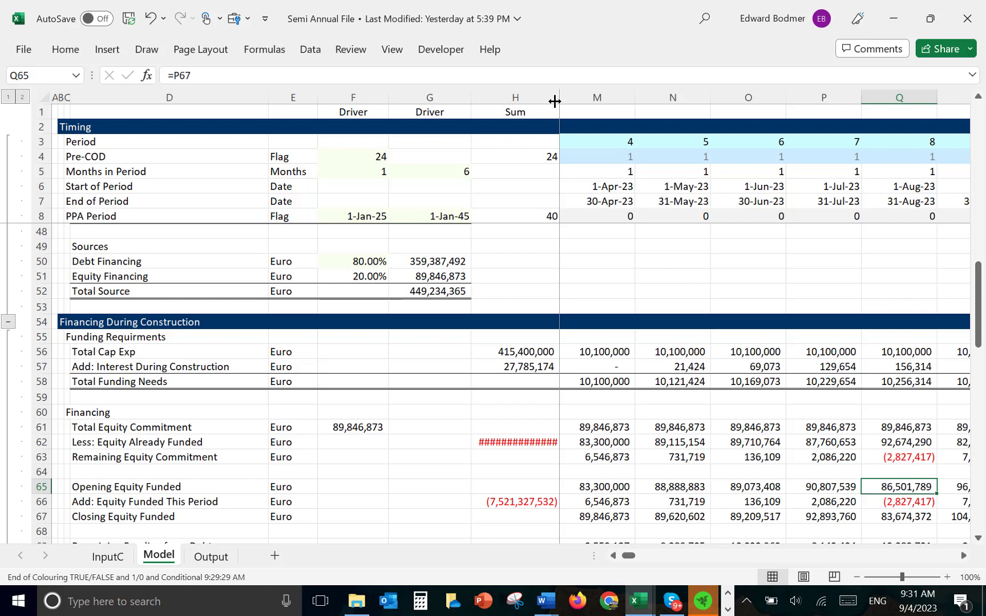
key(F2)
key(Escape)
key(Down)
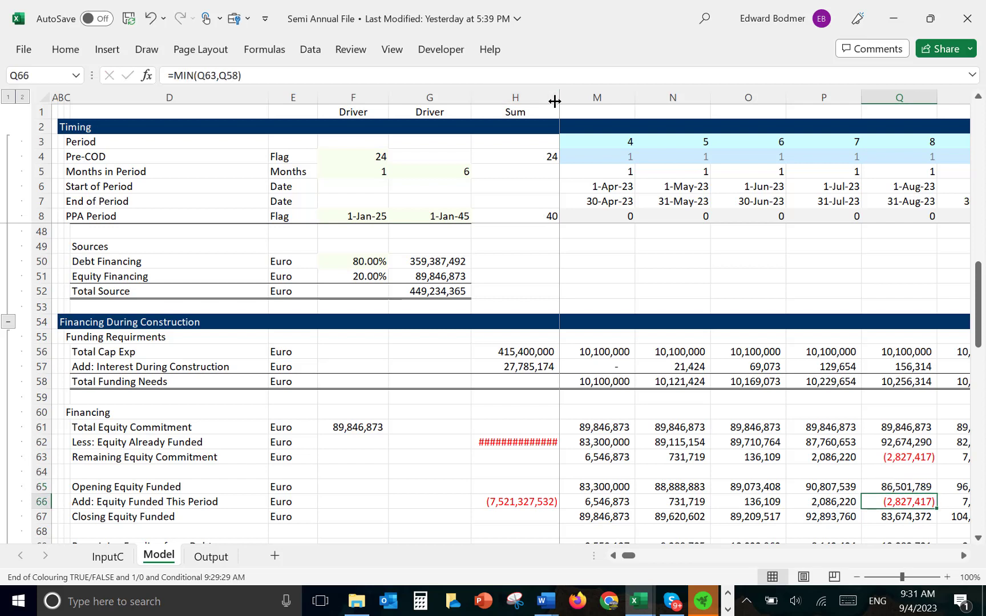
key(F2)
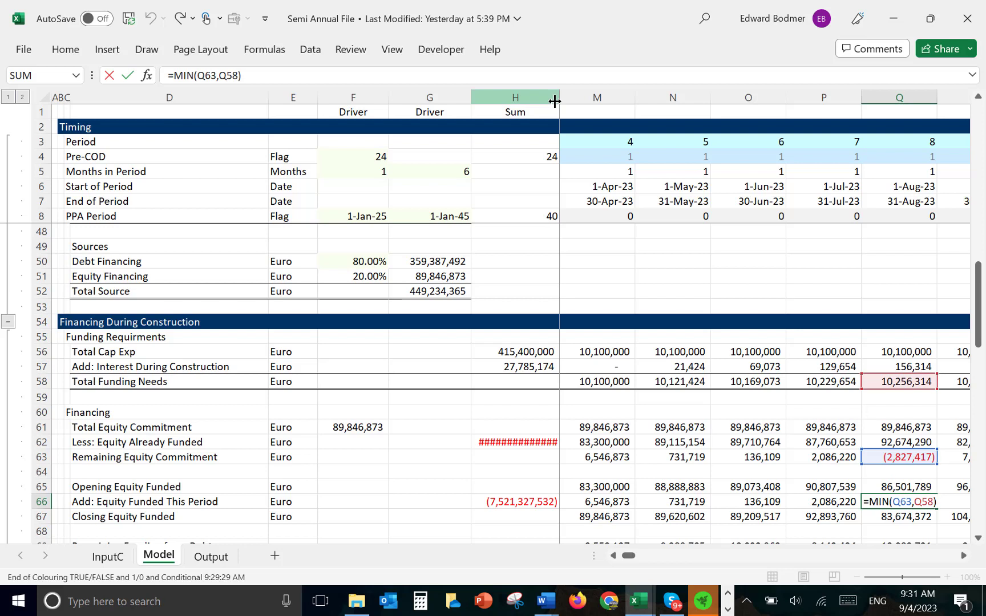
key(Return)
Recheck which cell the period 8 Less: Equity Already Funded formula refers to.
key(Up)
key(Up)
key(Up)
key(Up)
key(Up)
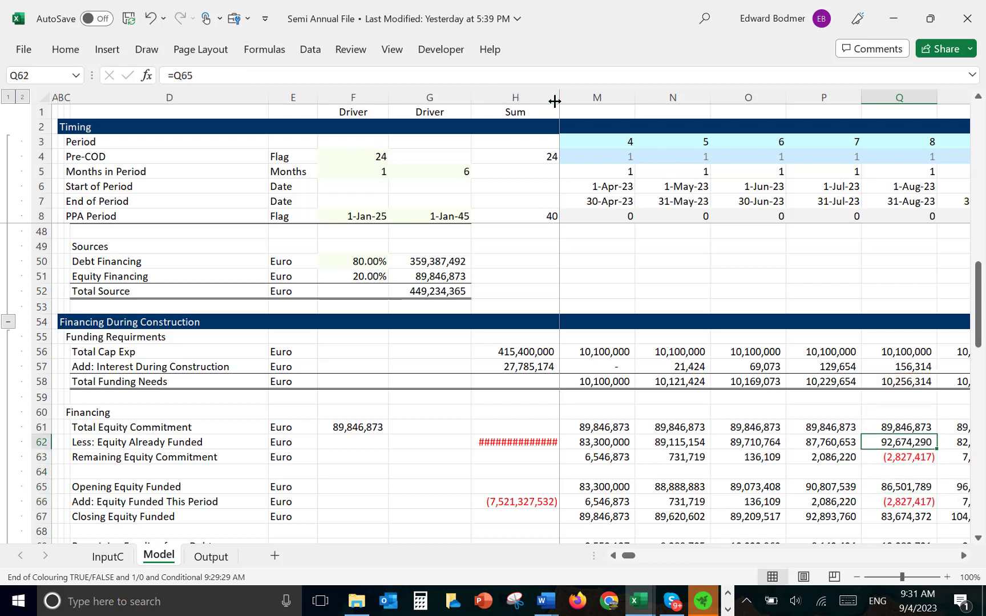
key(Left)
key(Right)
key(F2)
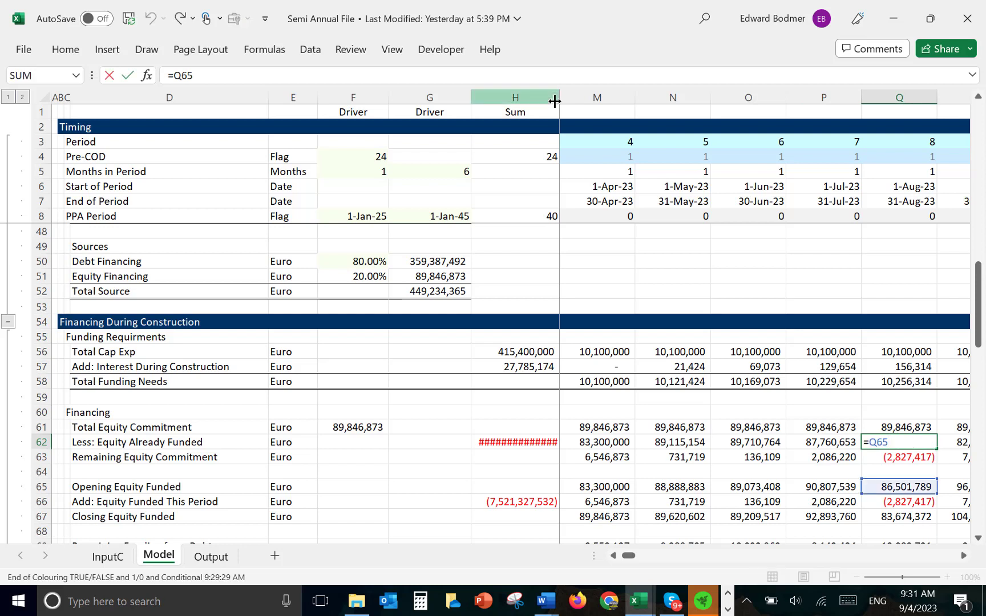
key(Escape)
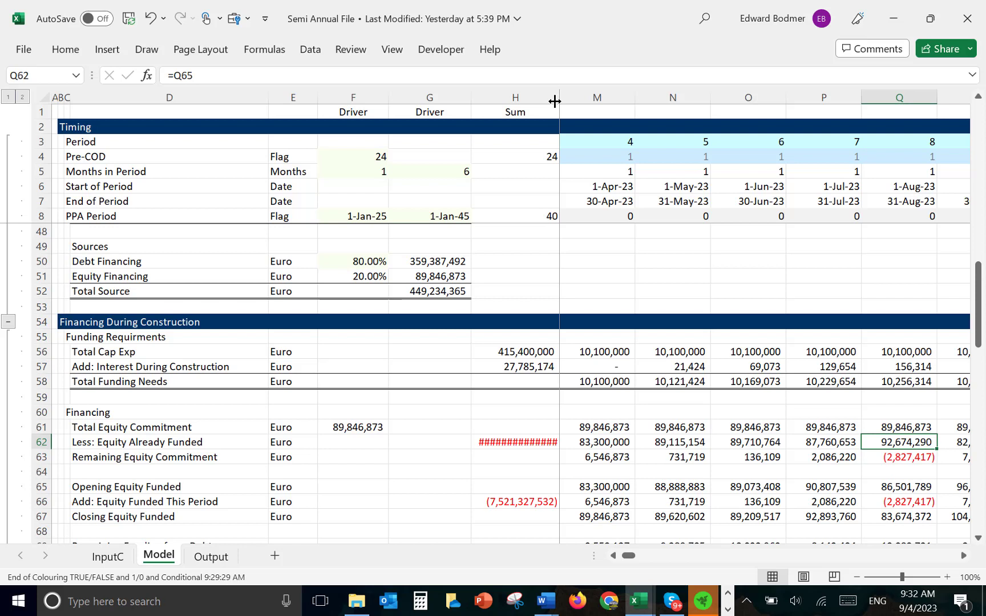
Insert two blank rows above the Financing heading, at row 60.
key(Left)
key(Left)
key(Up)
key(Up)
key(Up)
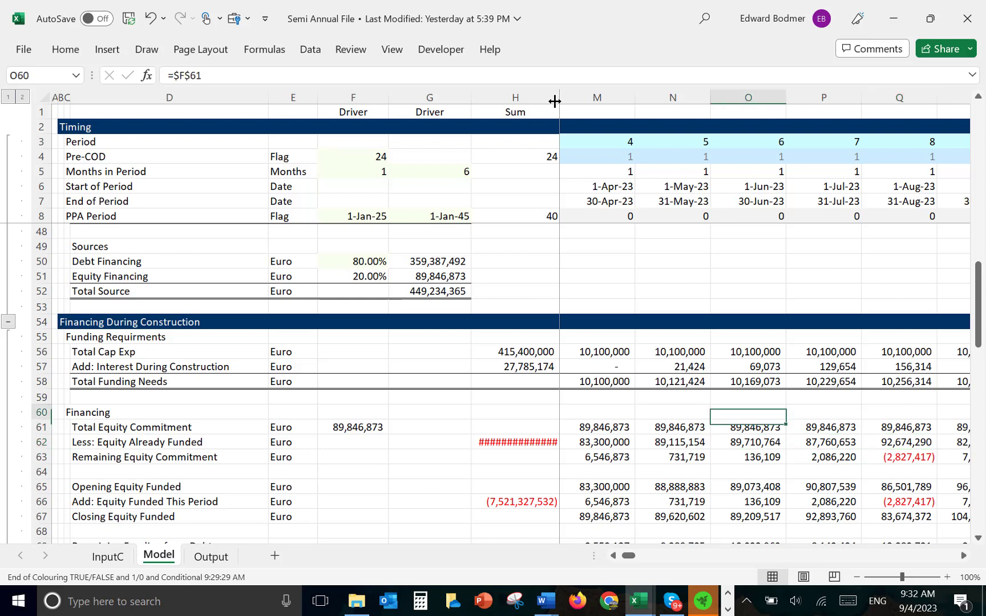
key(Down)
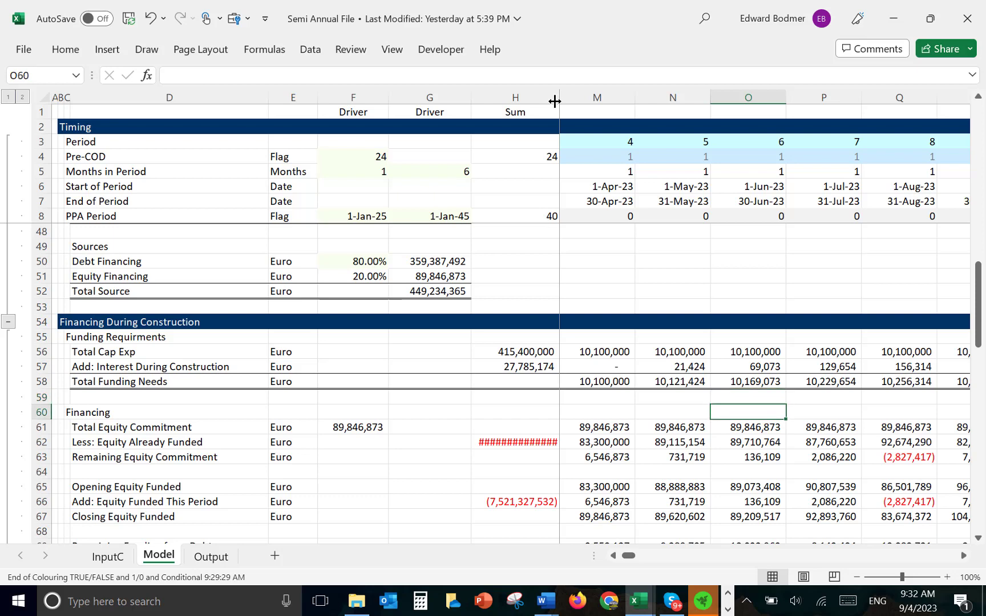
key(shift+space)
key(ctrl+plus)
key(ctrl+plus)
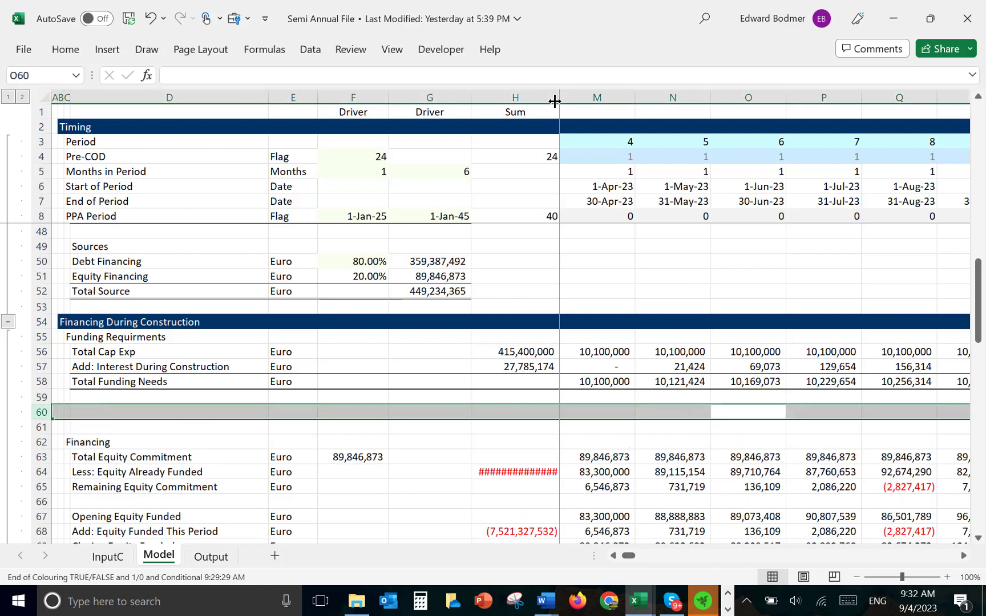
Label the Total Funding Needs row "Computed" in column I, ahead of its period values.
key(Left)
key(Left)
key(Left)
key(Up)
key(Home)
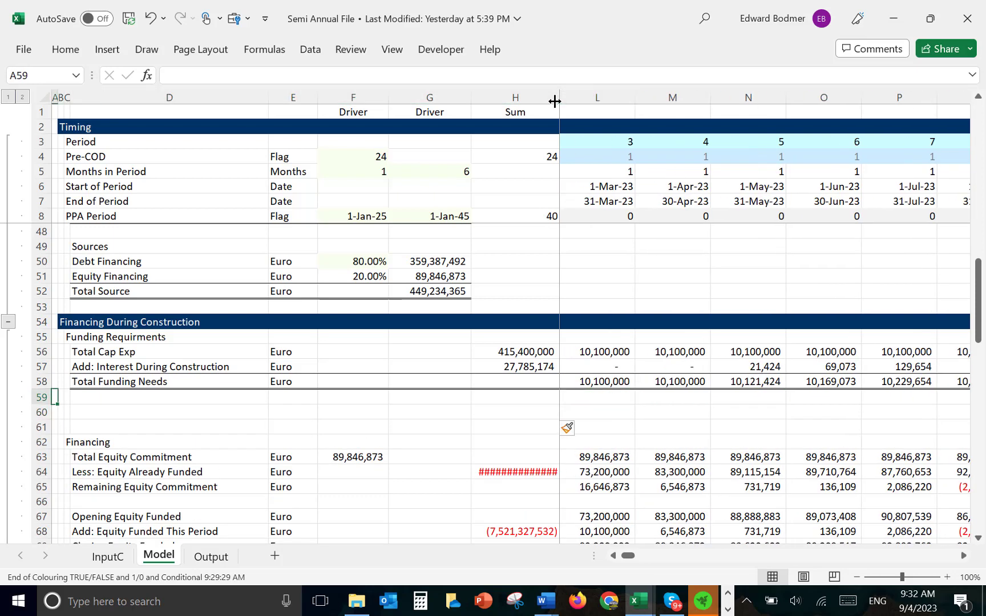
key(Right)
key(Right)
key(Right)
key(Right)
key(Right)
key(Right)
key(Right)
key(Right)
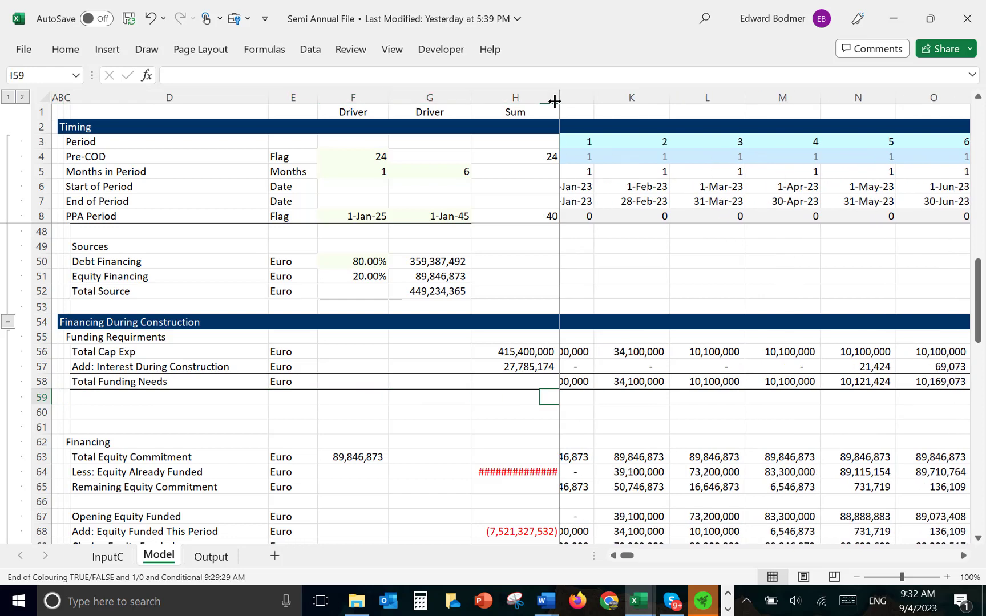
key(Up)
text(C)
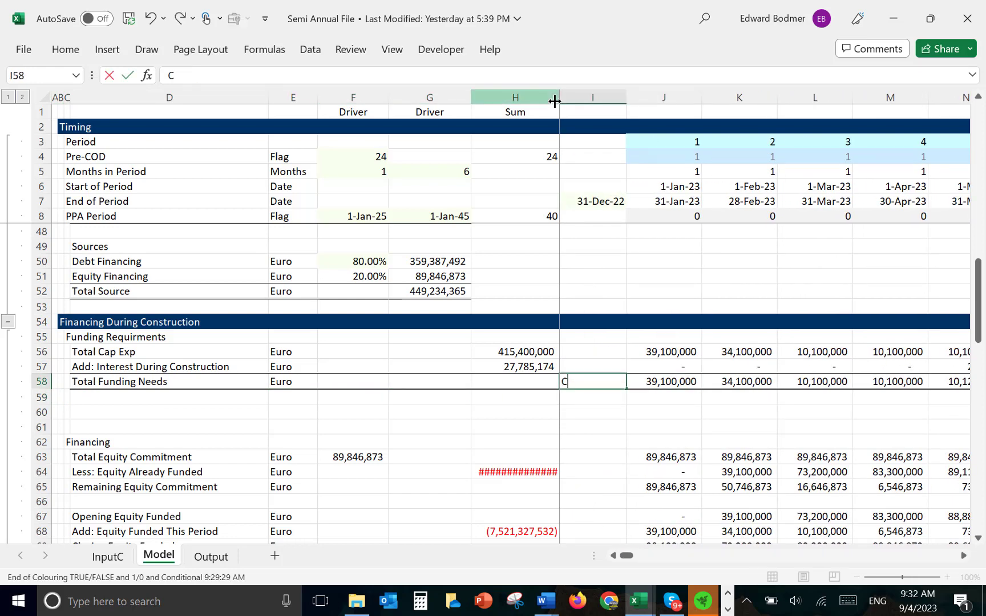
text(omputed)
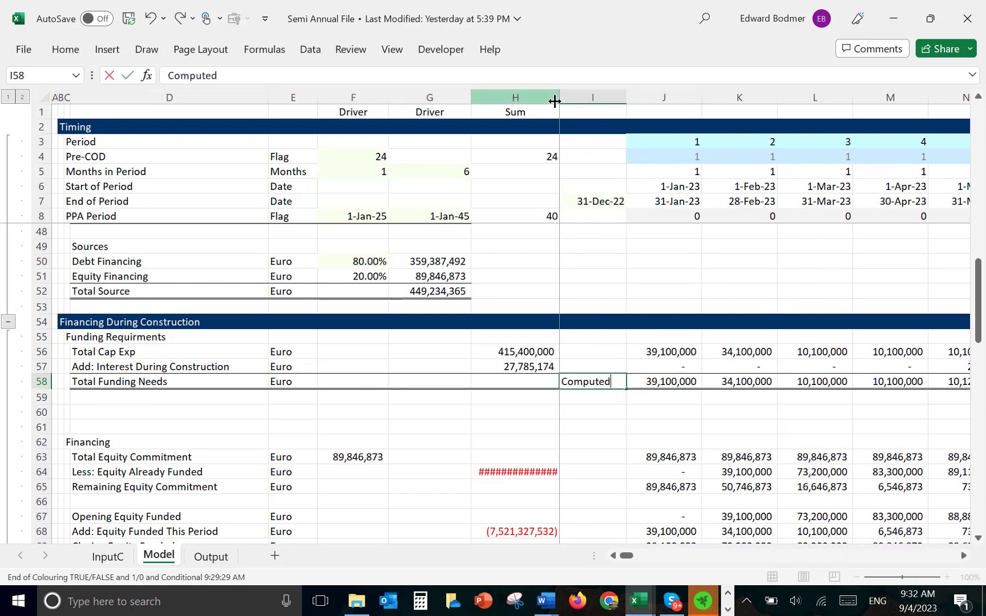
key(Return)
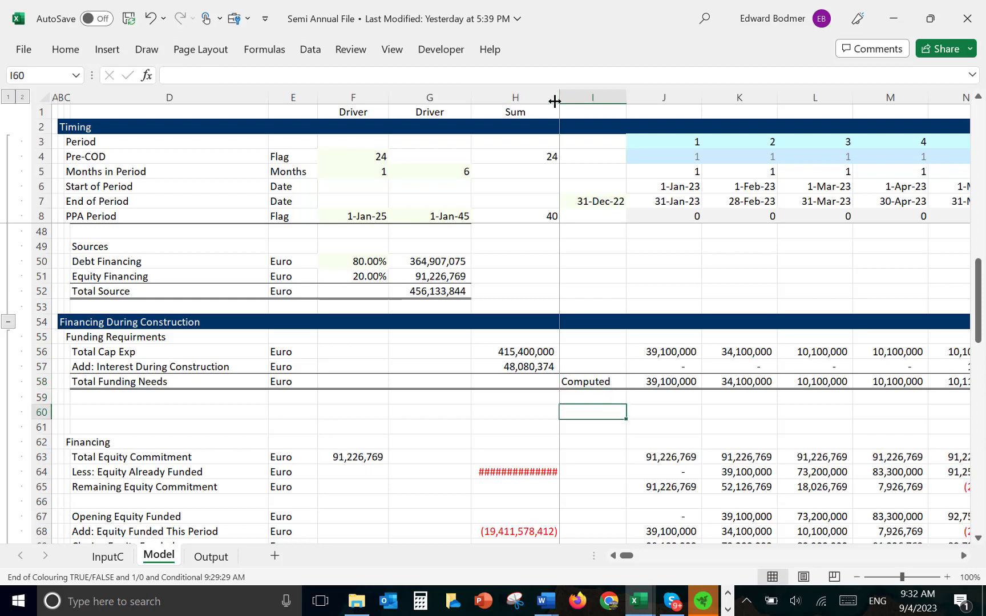
Label the two rows below Computed "Fixed" and "Difference" in column I.
text(Fixed)
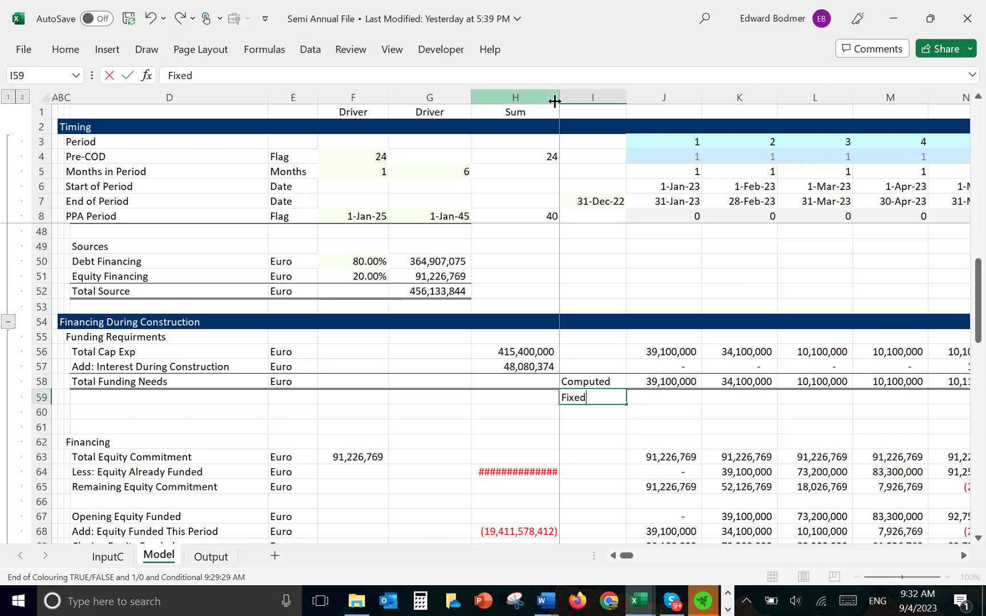
key(Return)
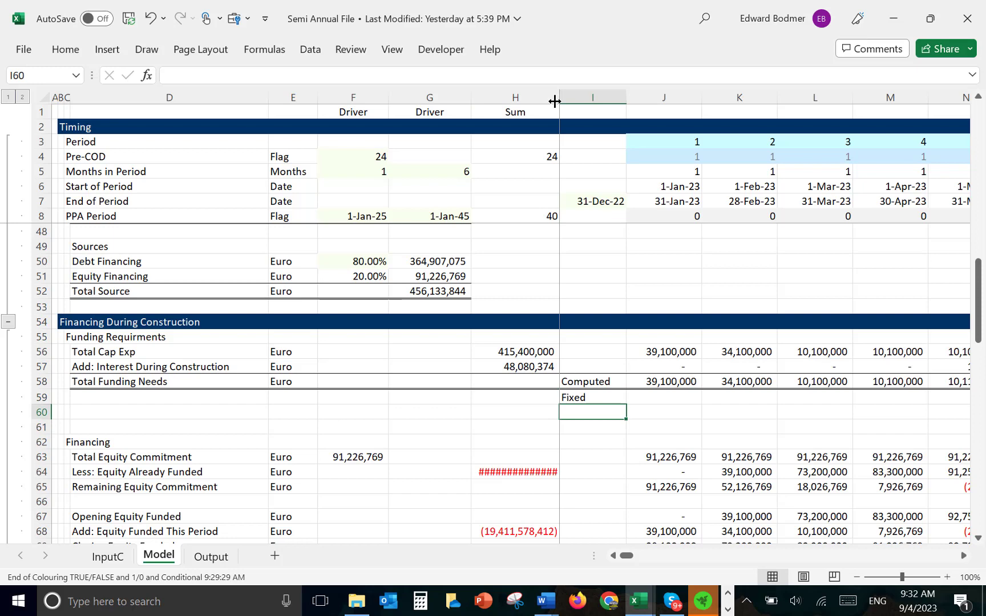
text(Difference)
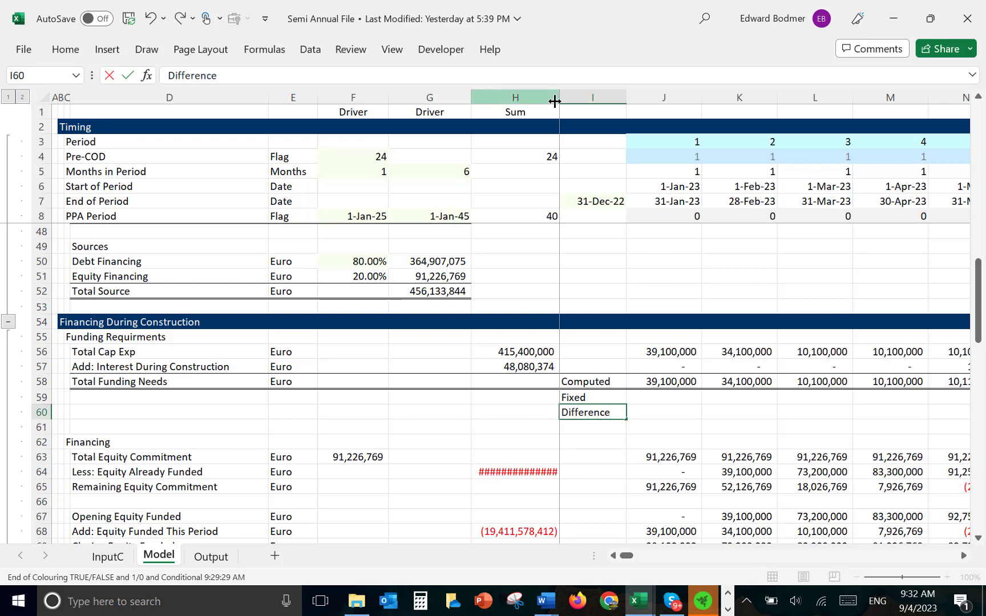
key(Up)
key(Up)
key(Up)
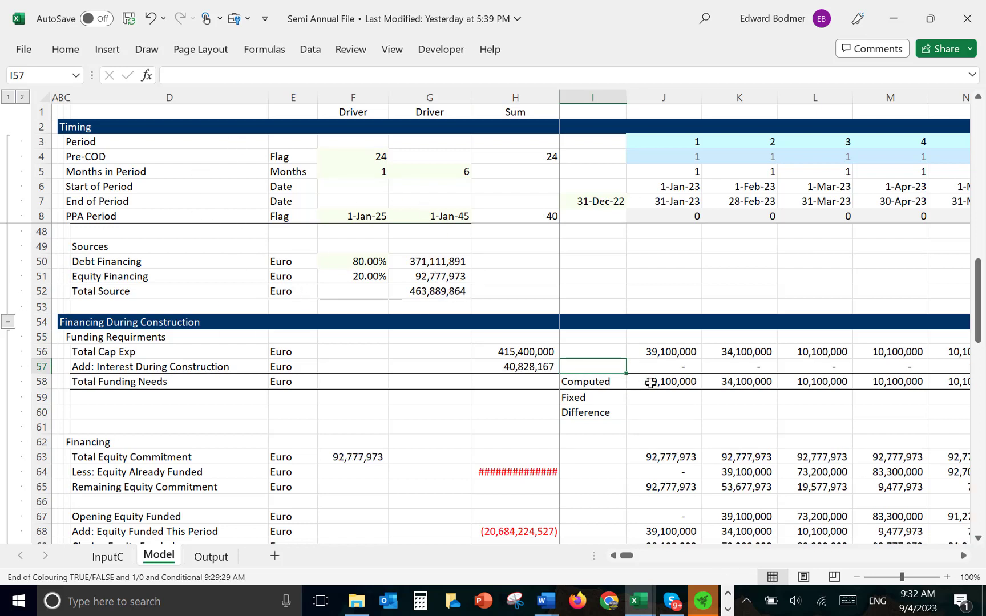
Copy Total Funding Needs for all periods and paste it as values only into the Fixed row.
click(650, 382)
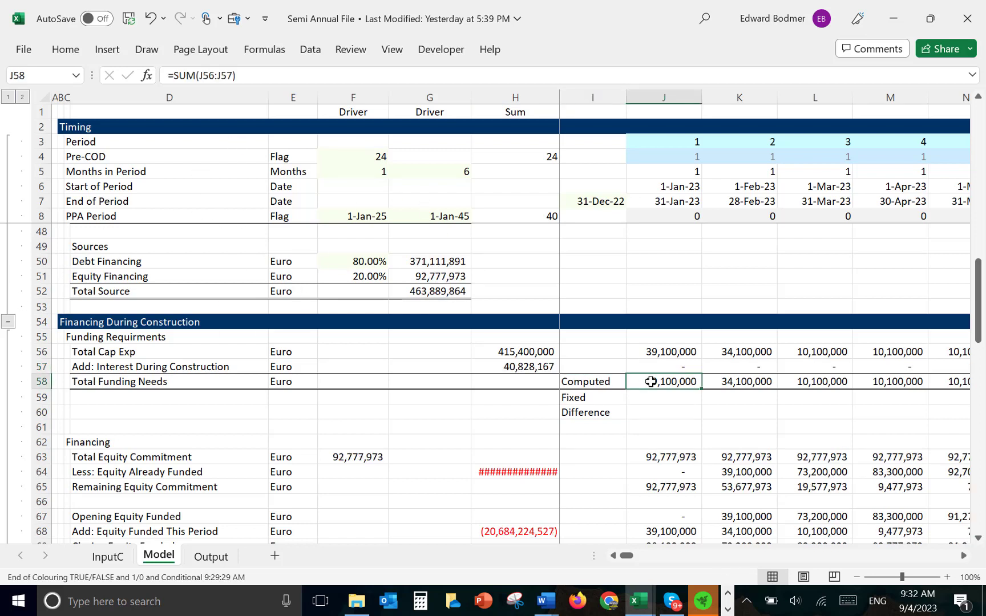
key(Left)
key(Right)
key(ctrl+shift+Right)
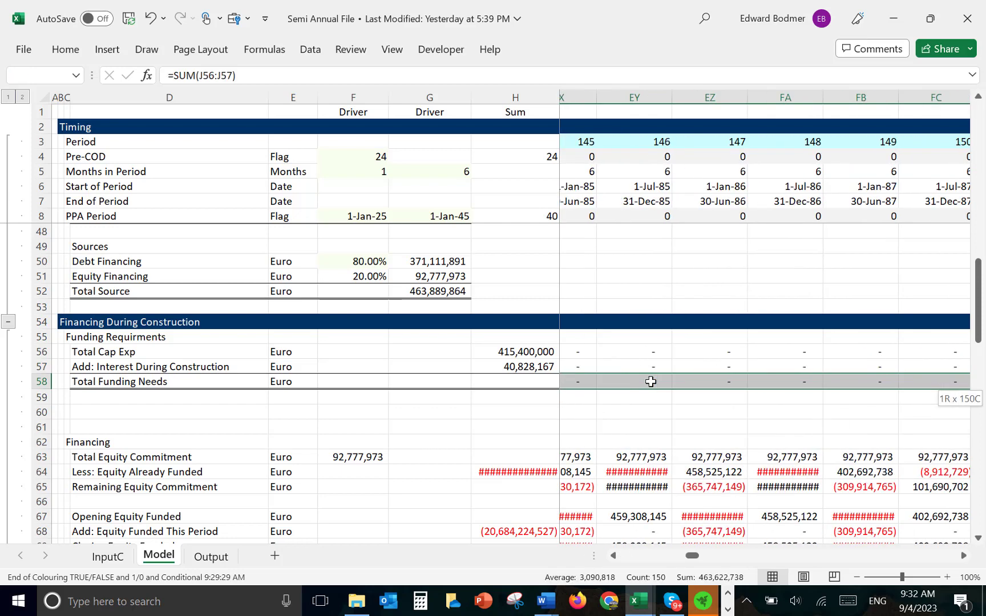
key(ctrl+c)
key(ctrl+Left)
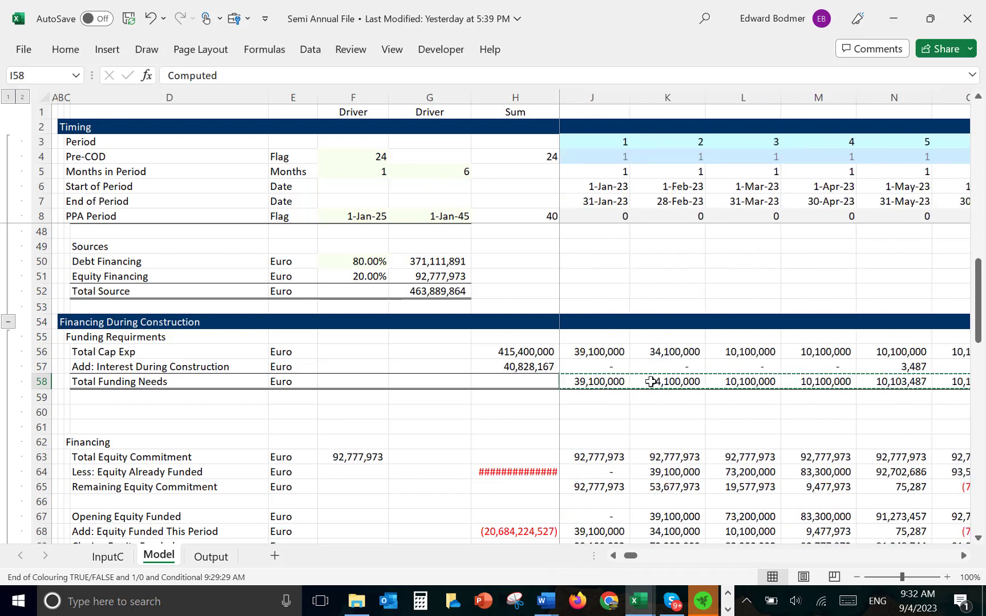
key(Right)
key(Down)
key(alt)
key(e)
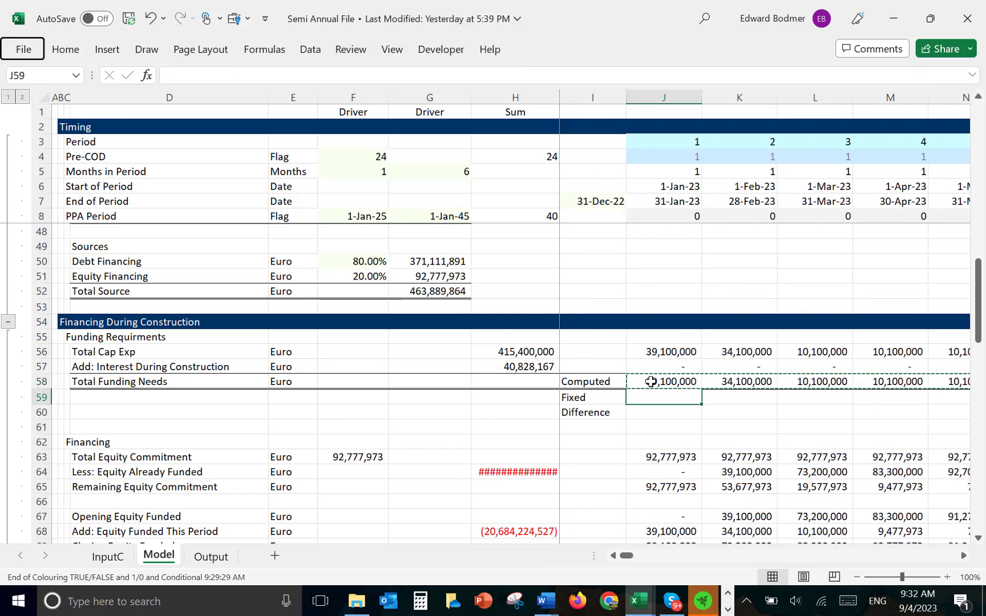
key(s)
key(v)
key(Return)
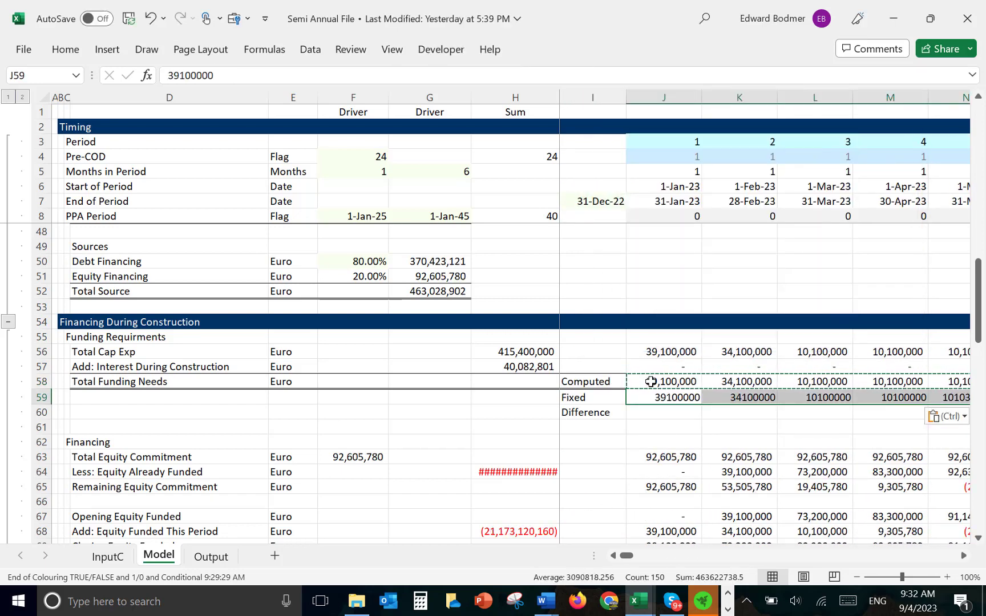
Format the Fixed row's numbers with thousands separators and no decimals.
key(ctrl+shift+1)
key(Left)
key(Right)
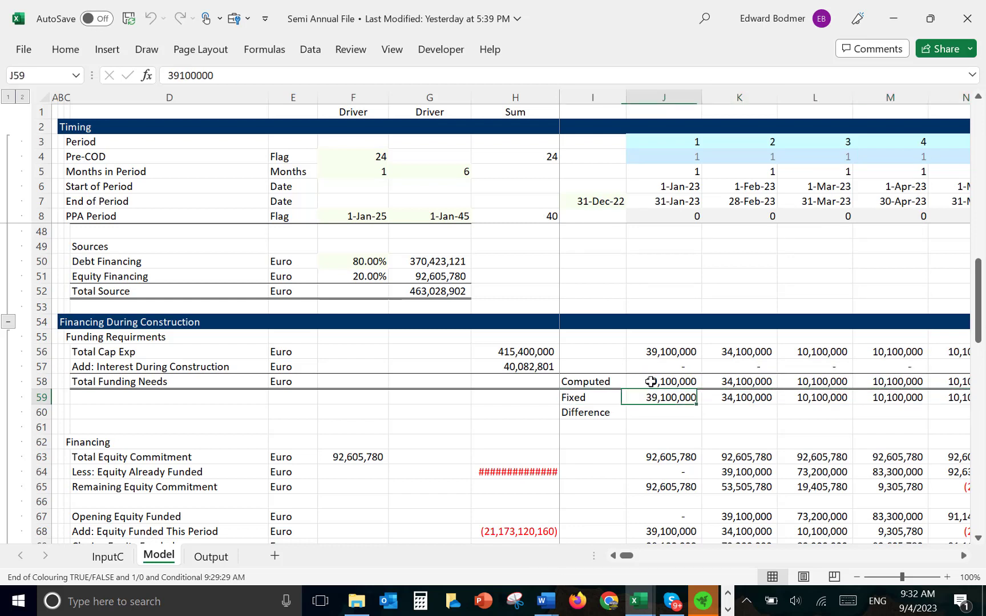
Calculate the Difference row as computed minus fixed funding needs, =J58-J59, and fill it across the periods.
key(Down)
text(=)
click(651, 382)
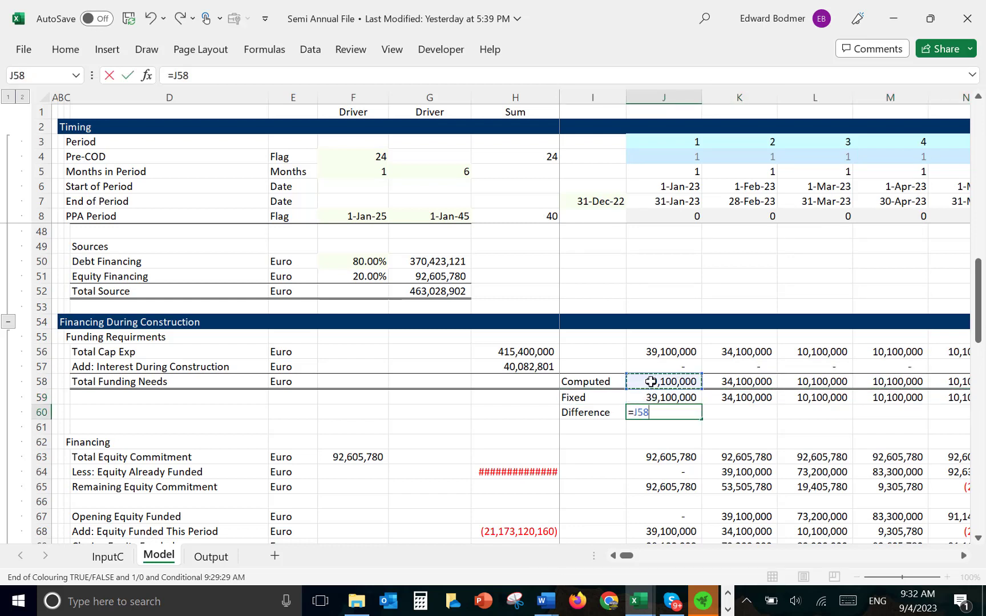
text(-)
key(Up)
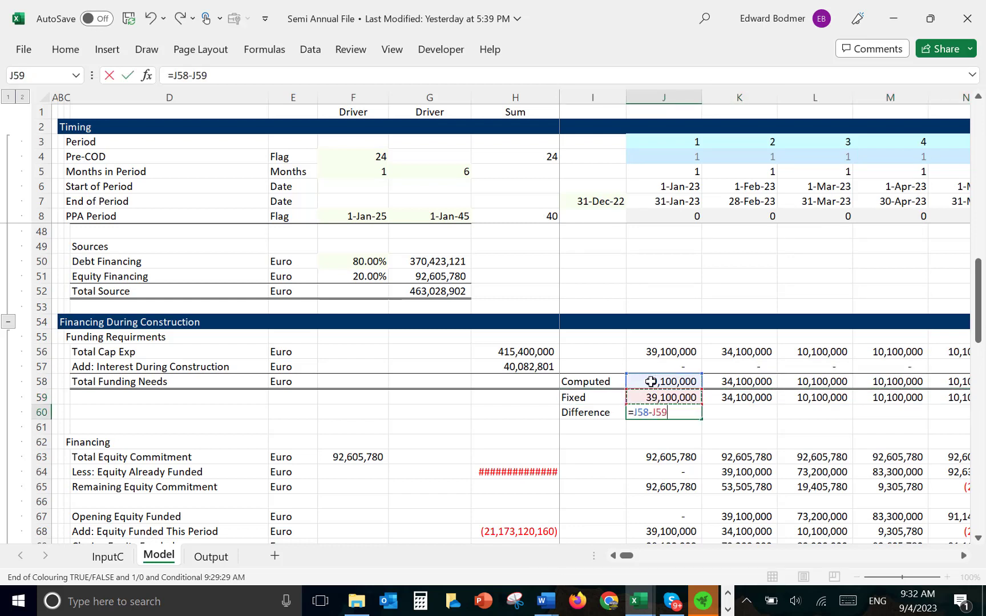
key(Return)
key(Up)
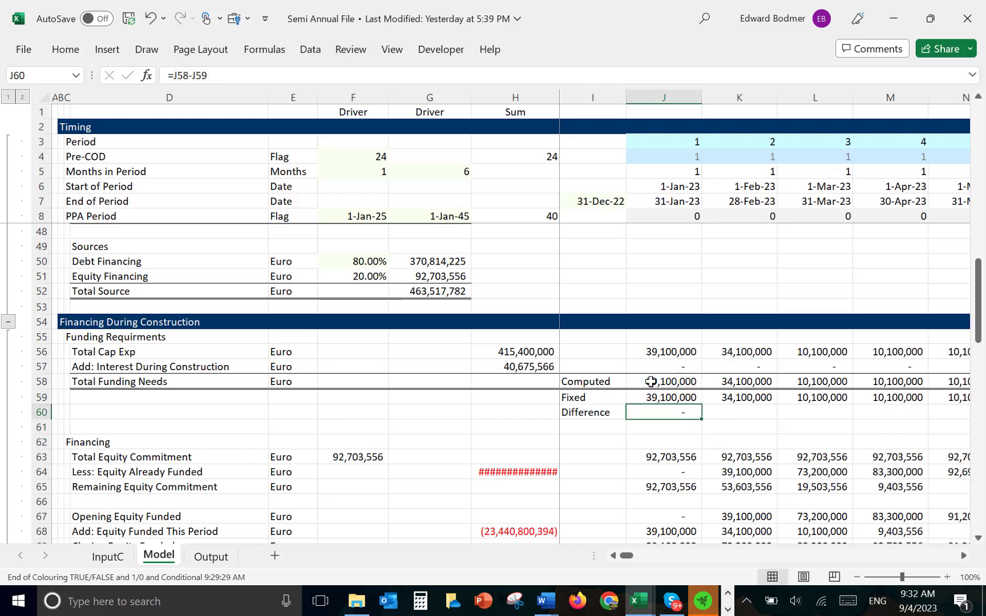
key(ctrl+shift+r)
Total the Difference row in the Sum column with =SUM(J60:XFD60).
key(Left)
key(Left)
key(Left)
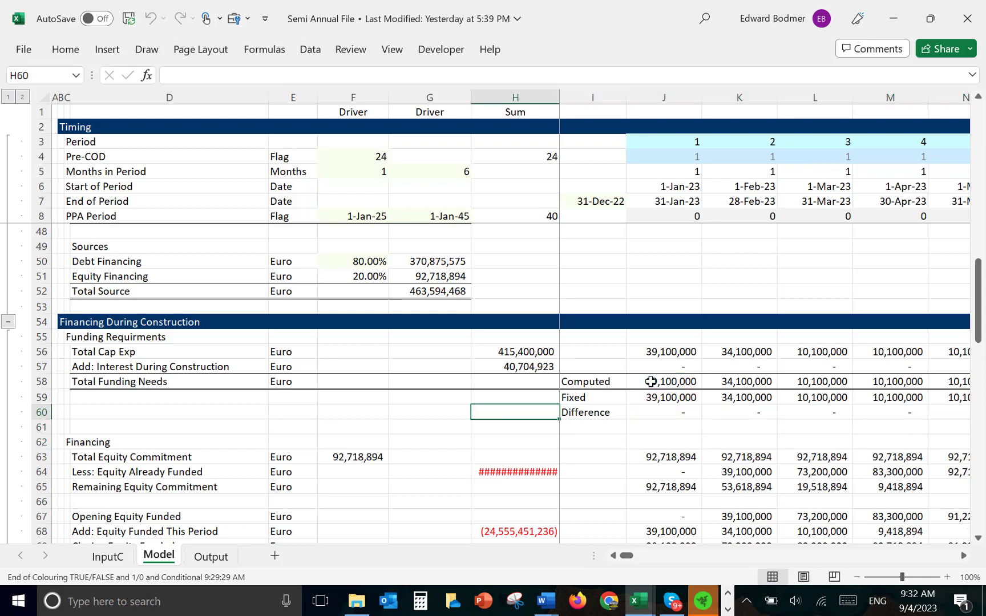
key(Right)
key(Up)
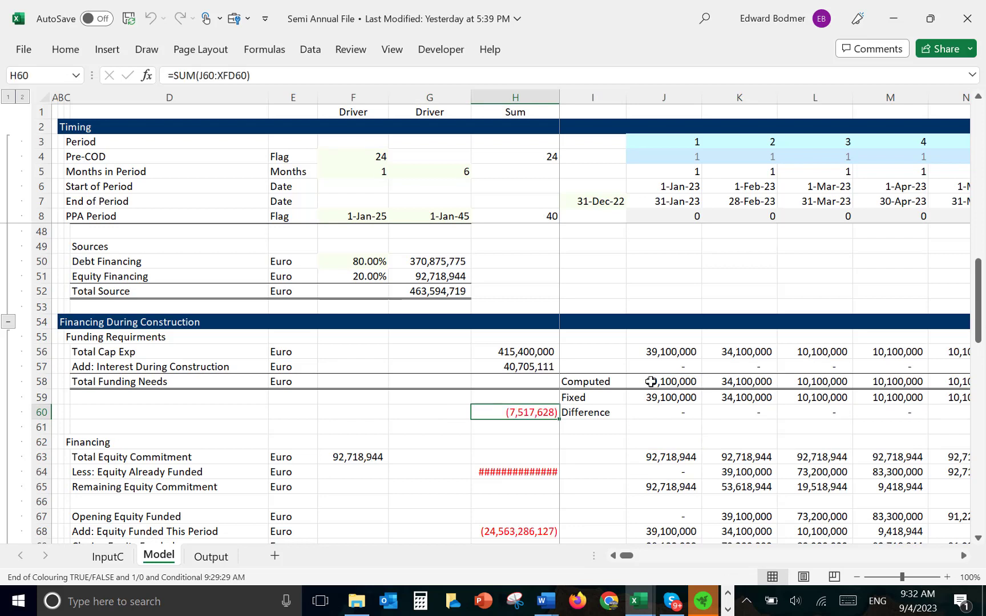
key(Right)
key(Left)
key(Up)
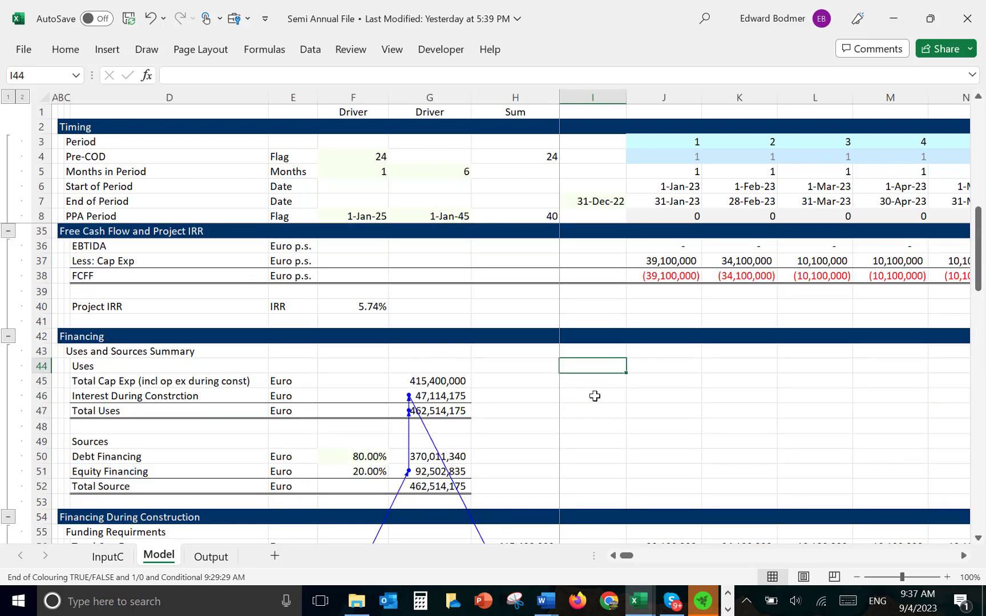
Add the column headings Fixed and Computed in I44 and J44 beside the Uses summary.
text(Fixed)
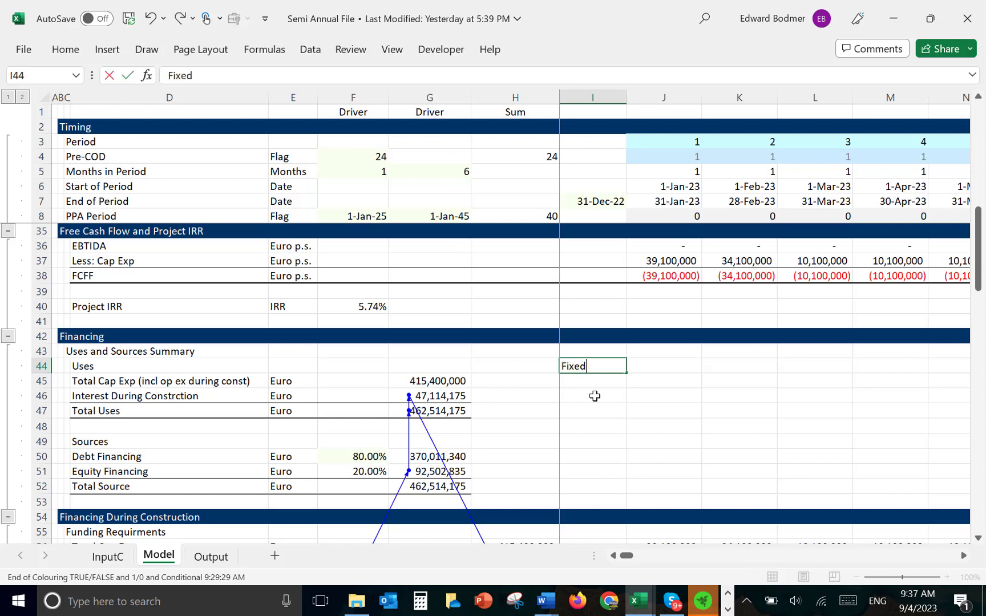
key(Return)
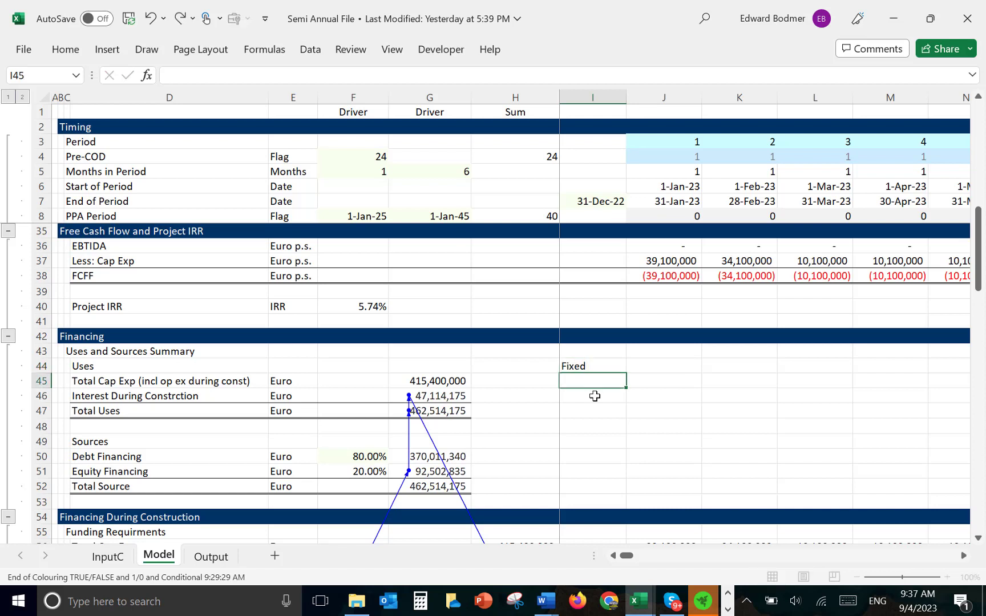
key(Up)
key(Right)
text(Computed)
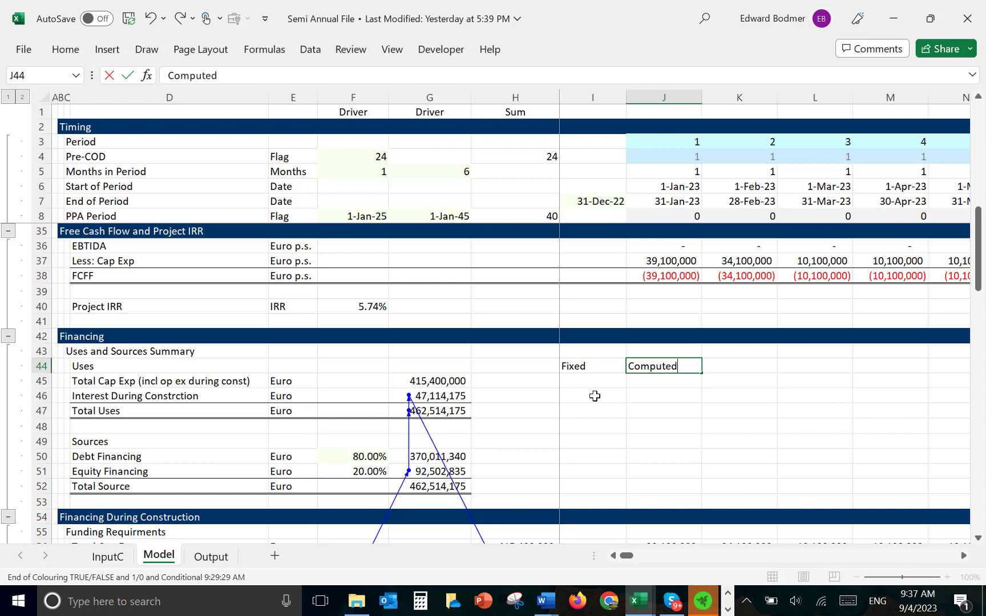
key(Return)
Link the Computed cell on the Interest During Construction row, J46, to the construction interest total with =H57.
click(594, 396)
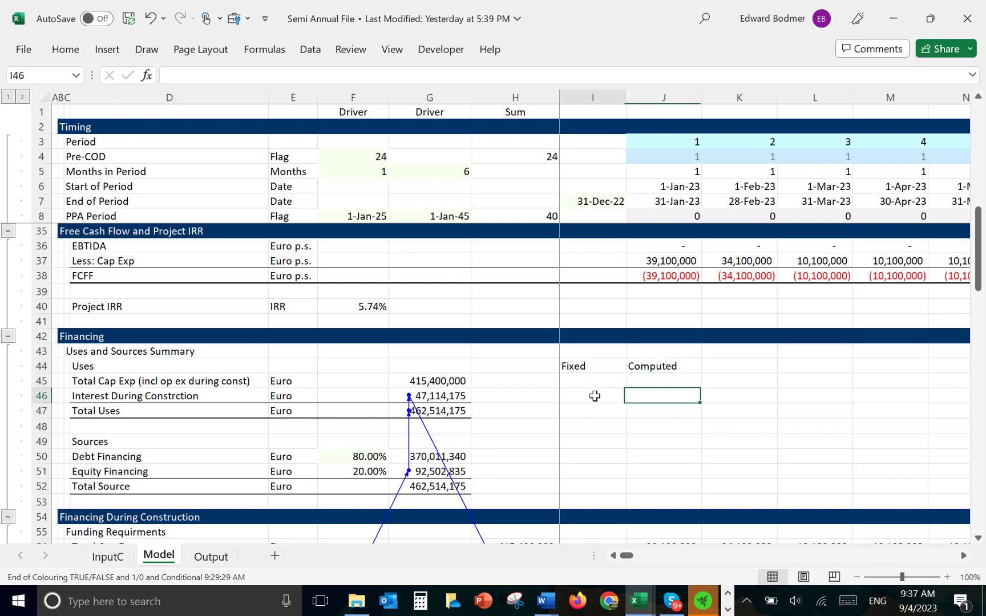
key(Right)
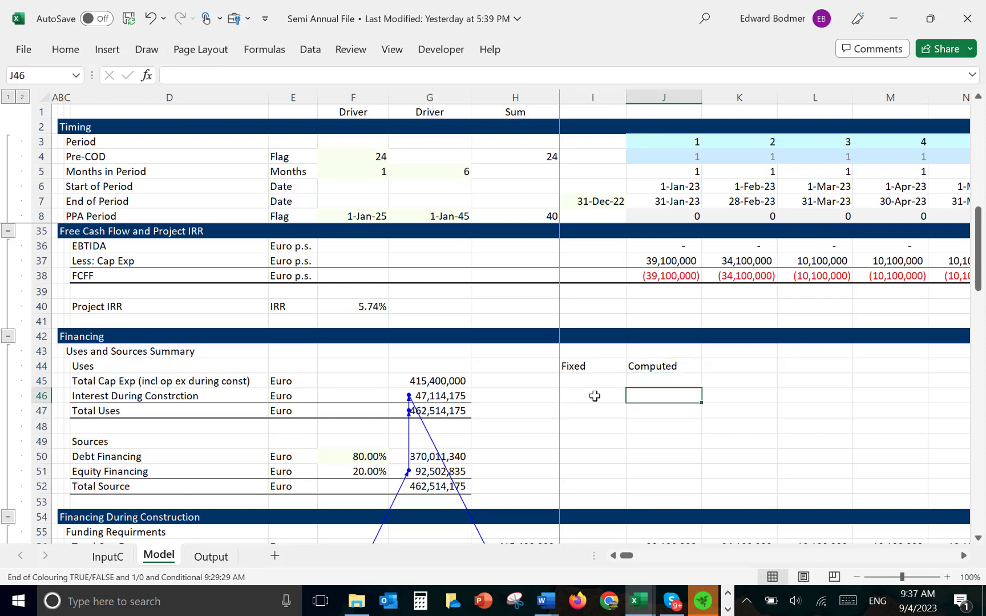
text(=)
key(Down)
key(Down)
key(Down)
key(Down)
key(Down)
key(Down)
key(Down)
key(Down)
key(Down)
key(Down)
key(Down)
key(Down)
key(Down)
key(Down)
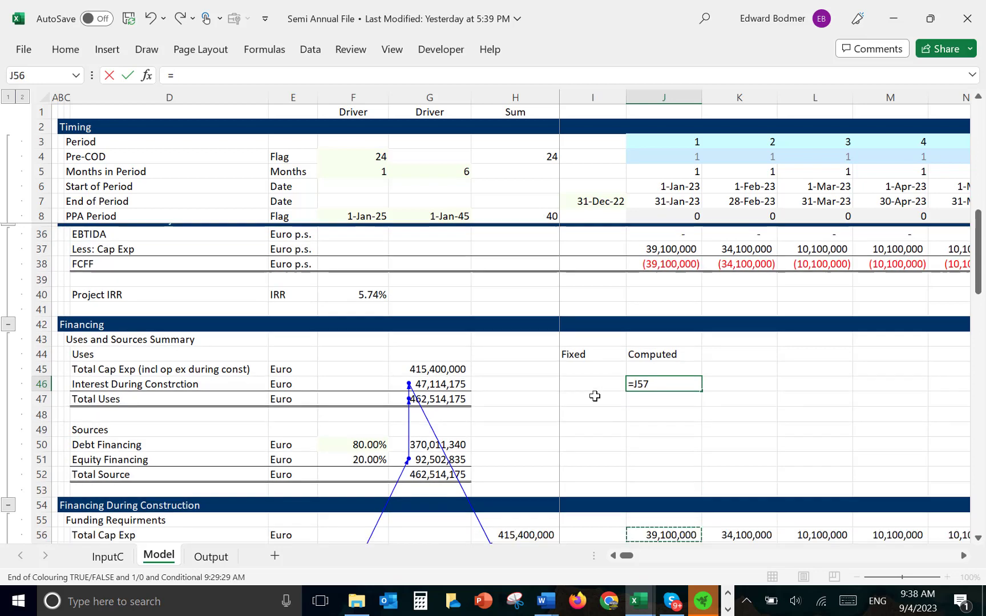
key(Up)
key(Up)
key(Up)
key(Up)
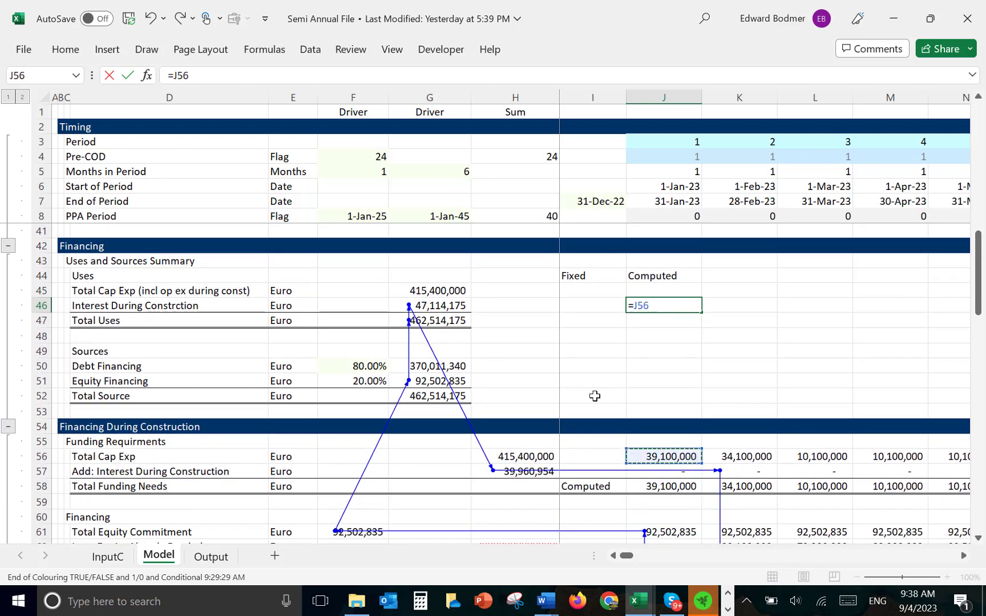
key(Left)
key(Left)
key(Down)
key(Return)
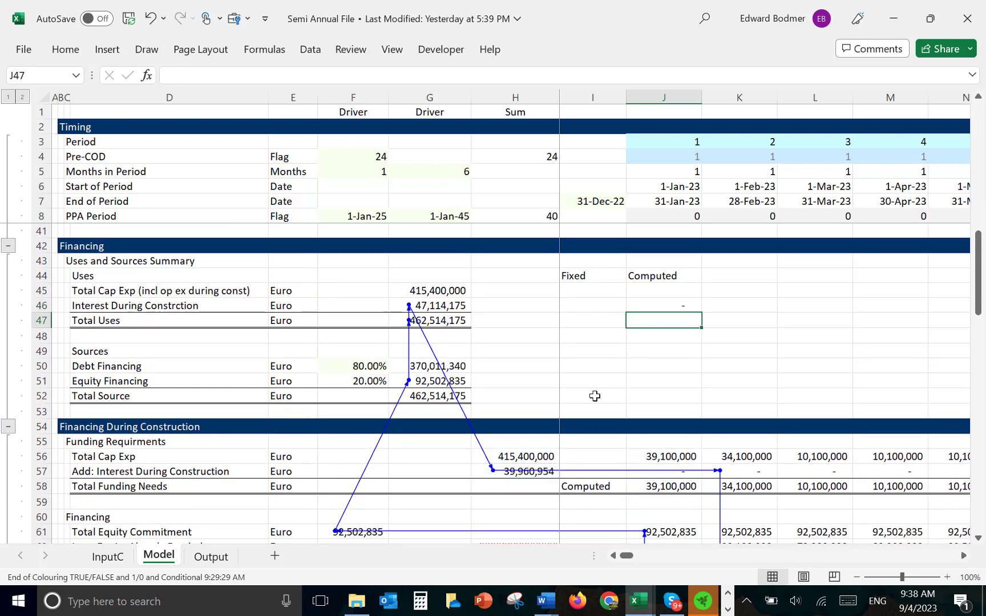
key(Up)
key(Up)
key(Down)
key(Left)
key(Right)
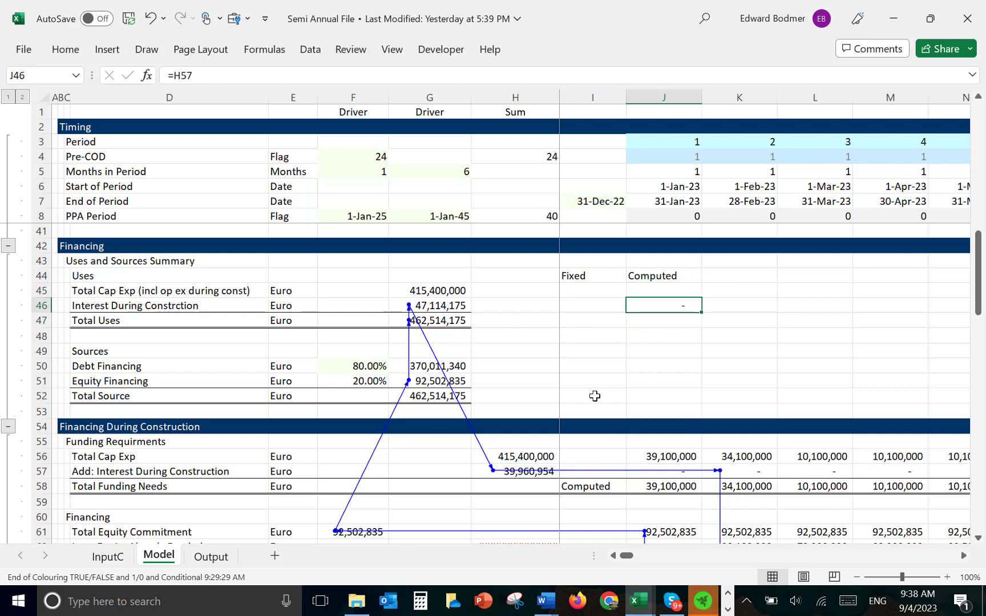
key(Left)
key(Right)
key(Left)
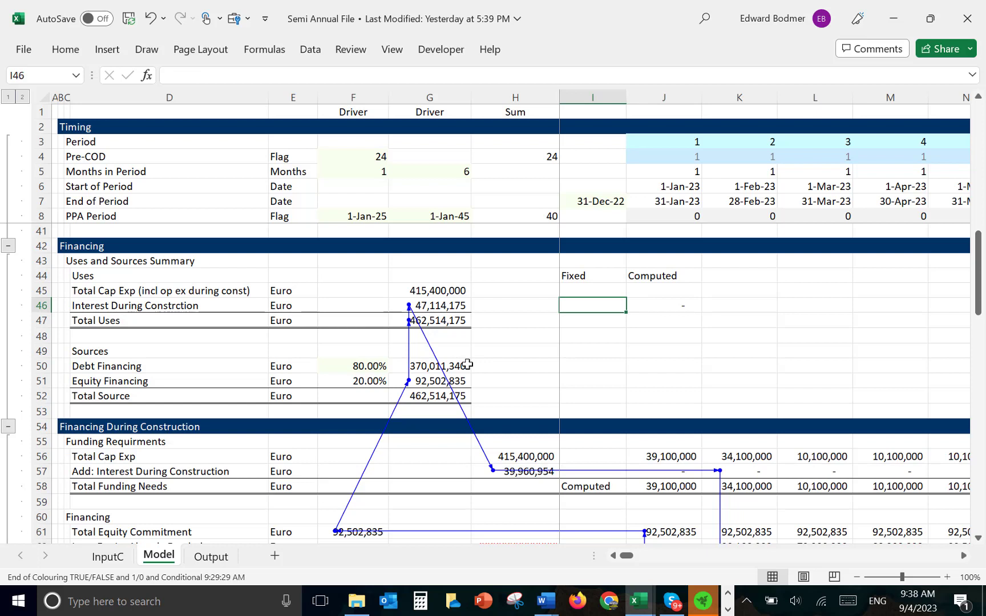
key(Right)
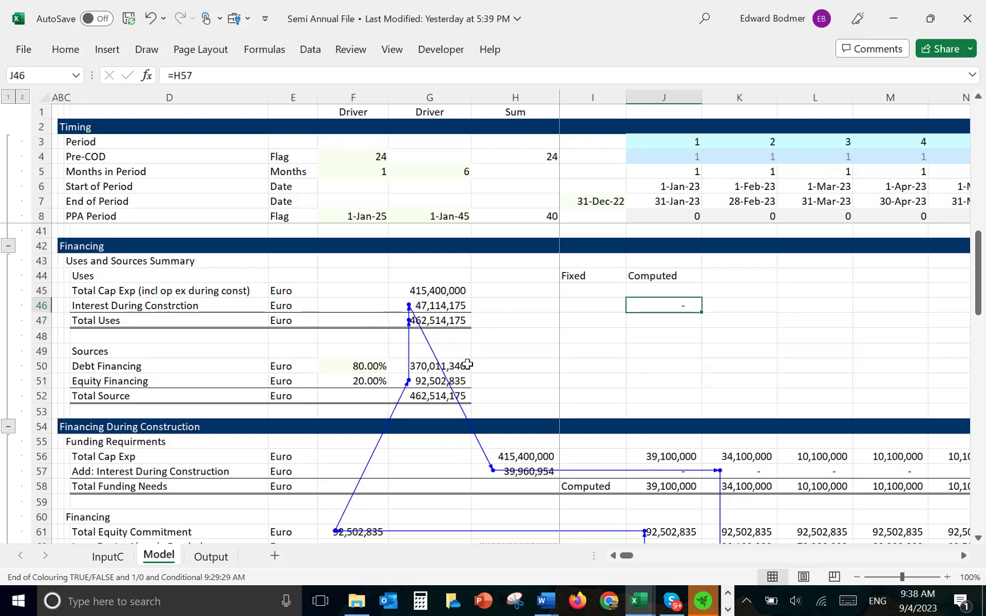
Copy the Interest During Construction amount from G46 and paste it as values only into the Fixed cell I46.
key(Left)
key(Left)
key(Left)
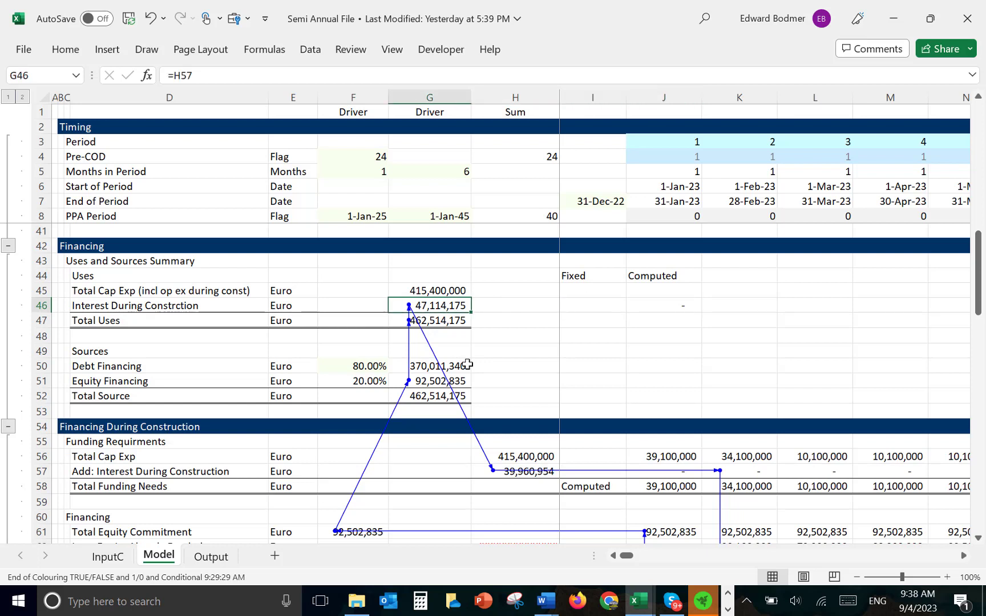
key(ctrl+c)
key(Right)
key(Right)
key(alt)
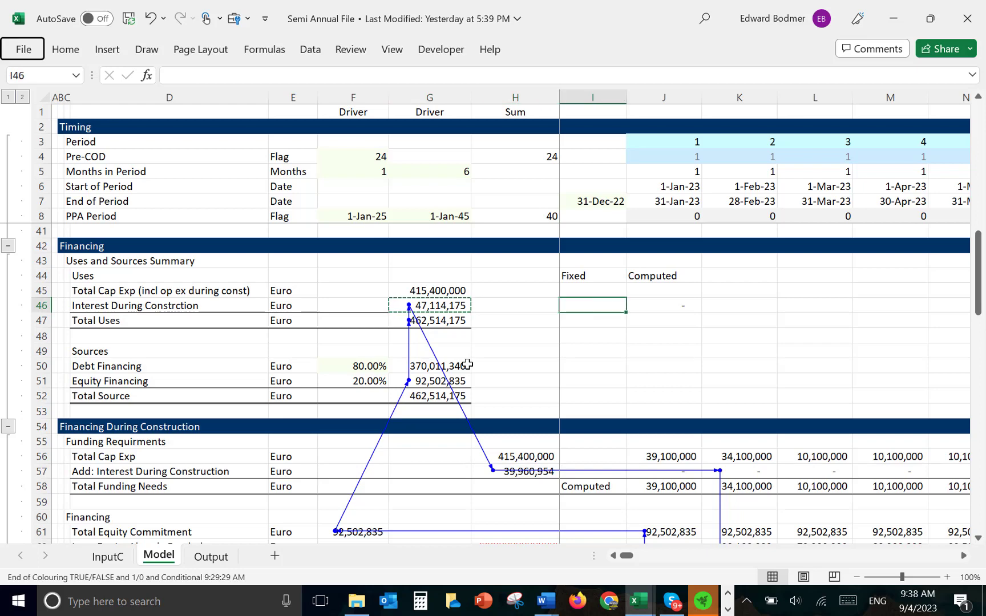
key(e)
key(s)
key(v)
key(Return)
key(Right)
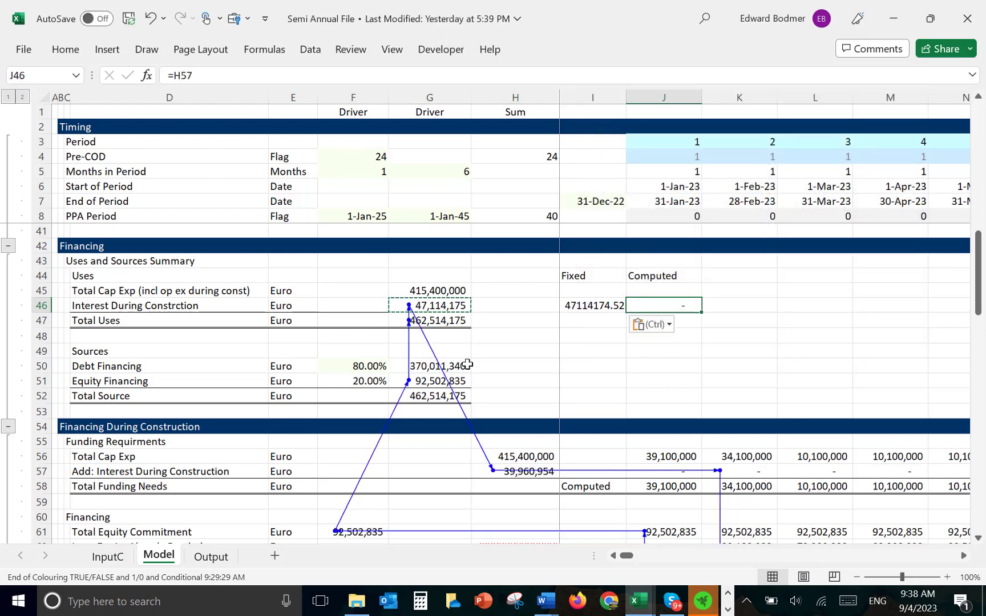
key(Escape)
Make the Interest During Construction amount in the Uses summary, G46, refer to the fixed value with =I46.
key(Left)
key(Left)
key(Left)
text(=)
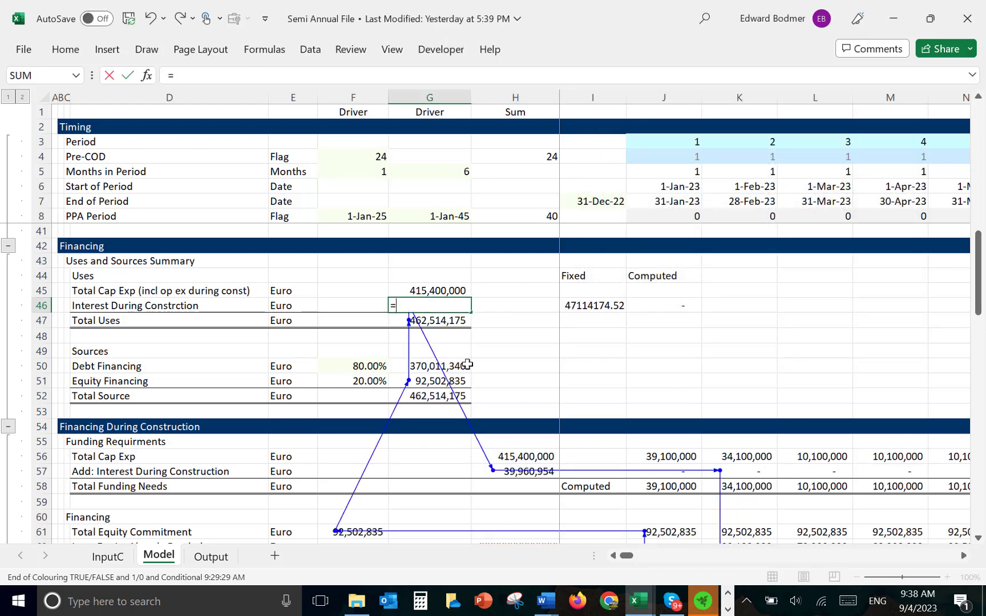
key(Right)
key(Right)
key(Return)
key(Up)
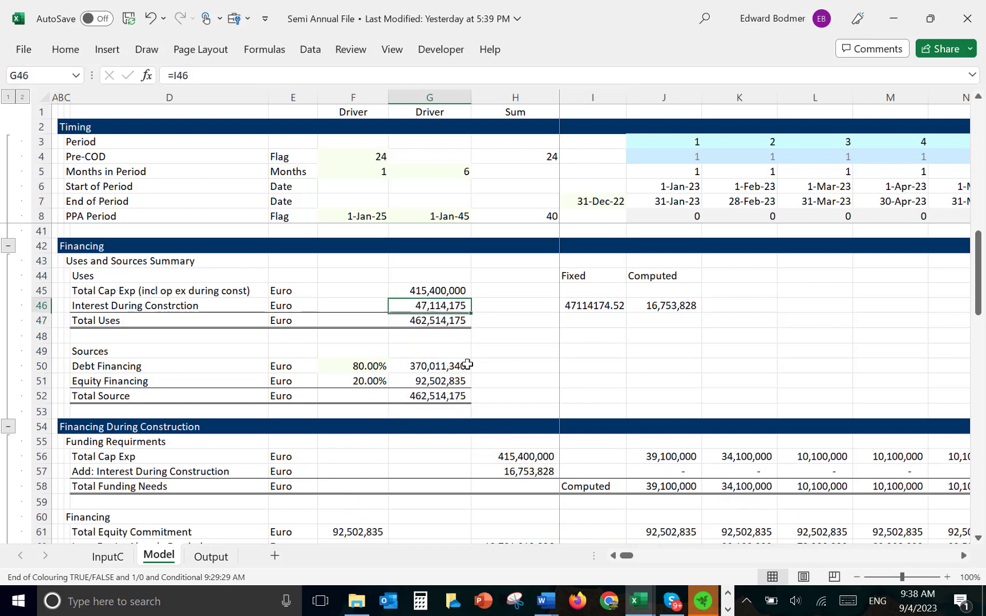
Format the Fixed and Computed interest cells, I46:J46, with thousands separators and no decimals.
key(Right)
key(Right)
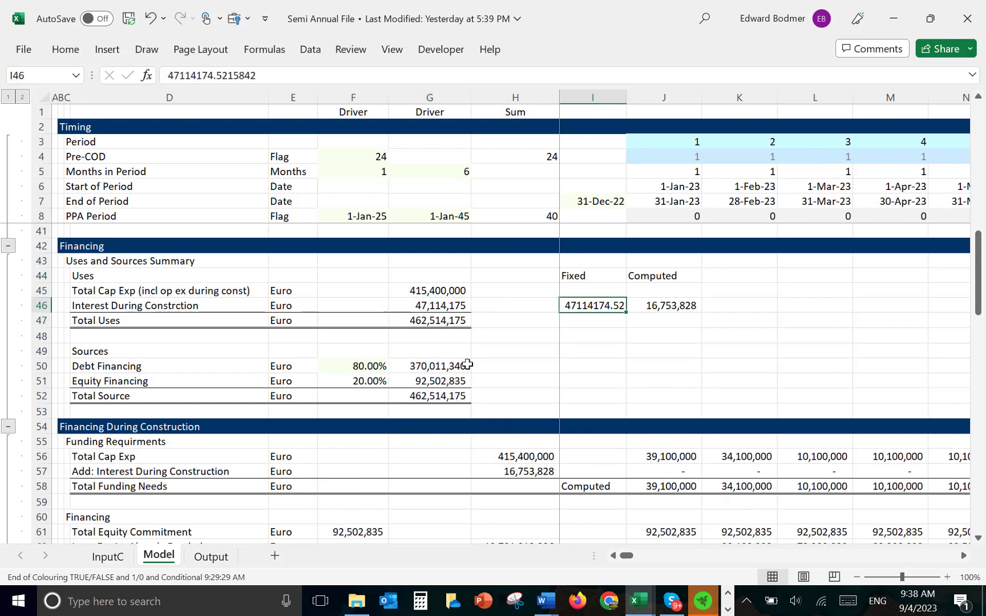
key(shift+Right)
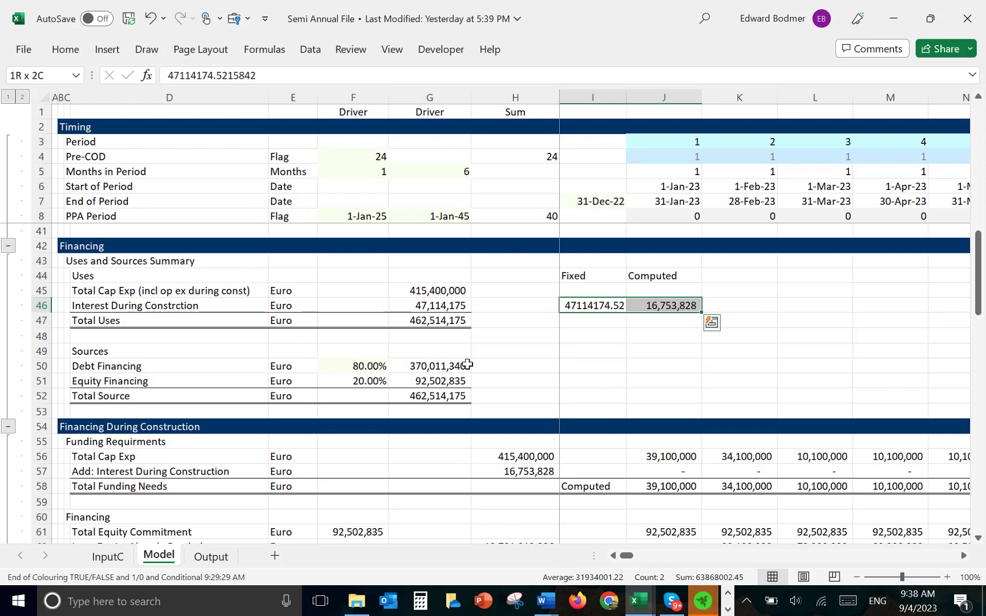
key(ctrl+shift+1)
key(Right)
key(Left)
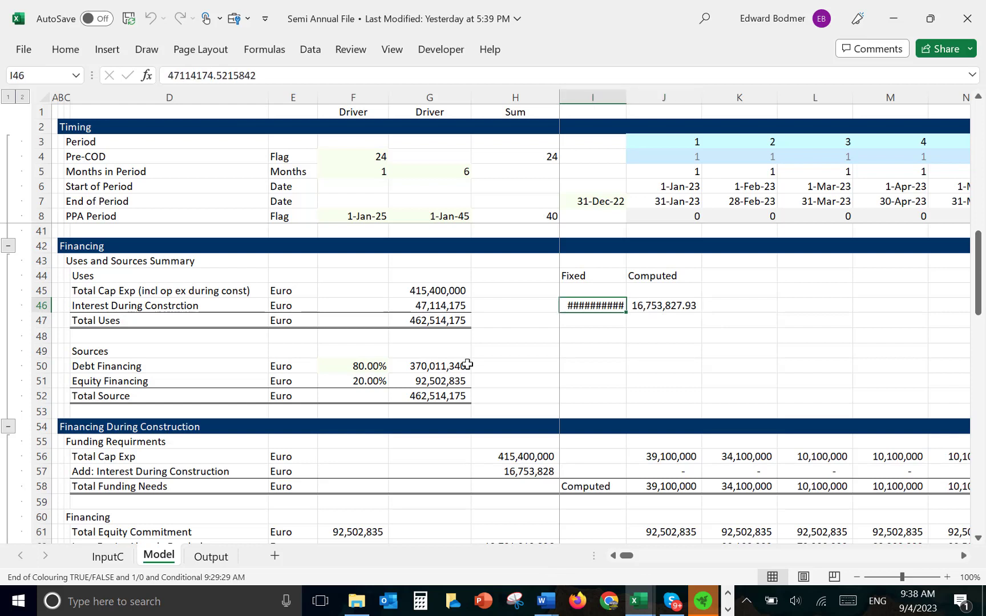
key(shift+Right)
key(ctrl+shift+1)
key(Right)
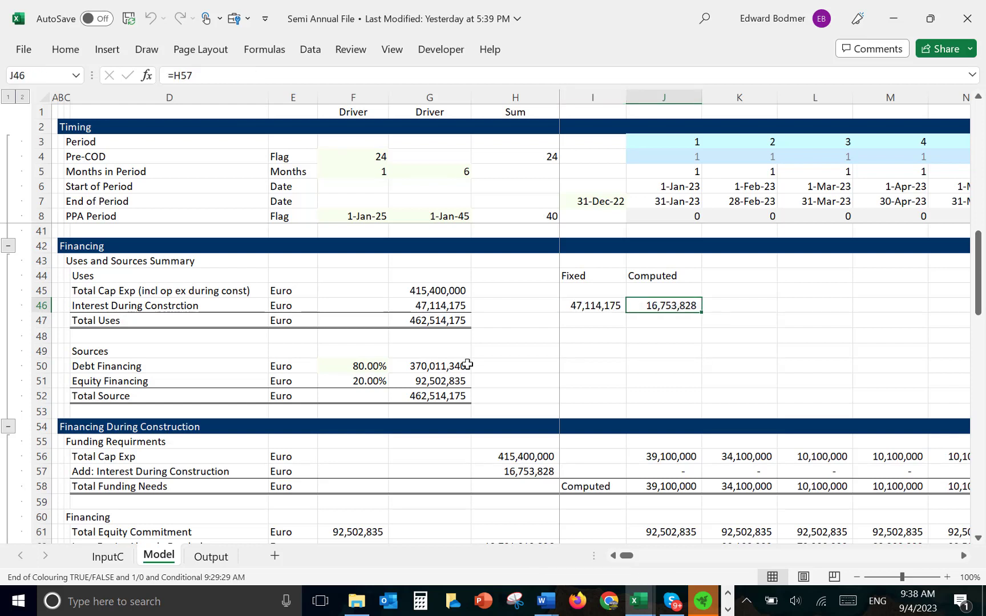
Add the heading Difference in K44, next to Computed.
key(Right)
key(Up)
key(Up)
text(Diff)
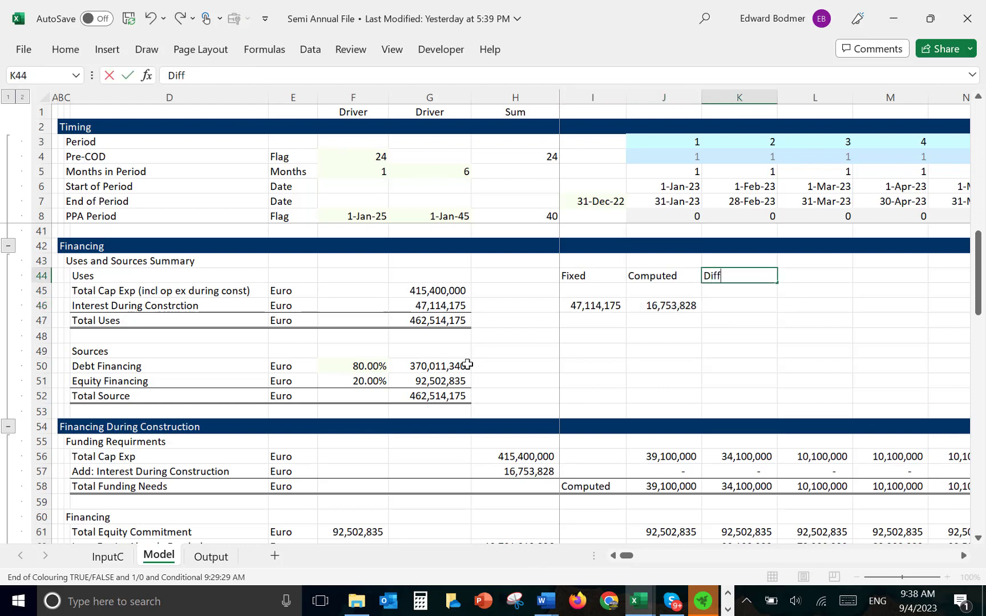
text(erence)
key(Down)
key(Down)
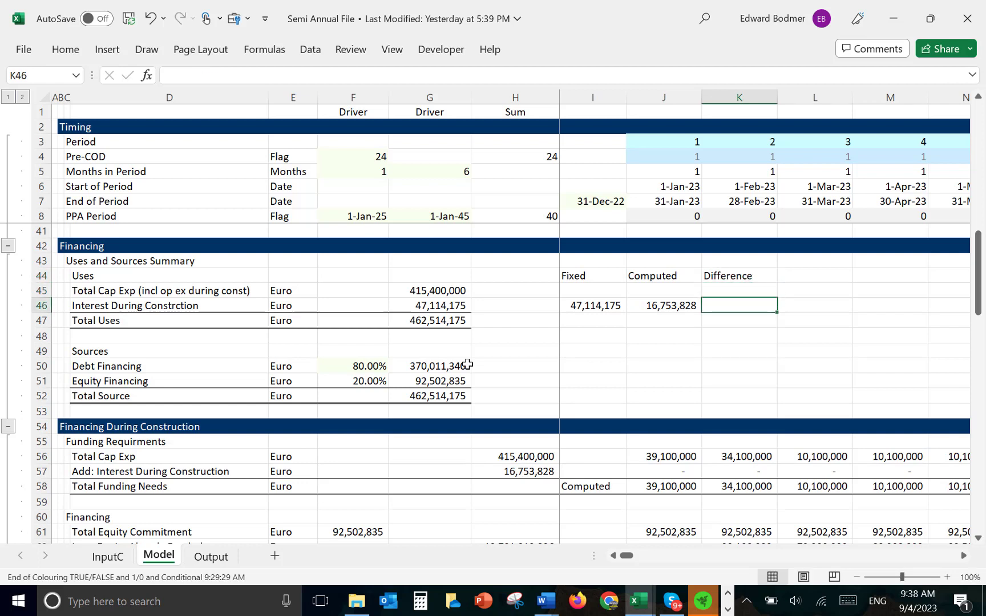
Calculate the difference between fixed and computed construction interest in K46 with =I46-J46.
text(=)
key(Left)
key(Left)
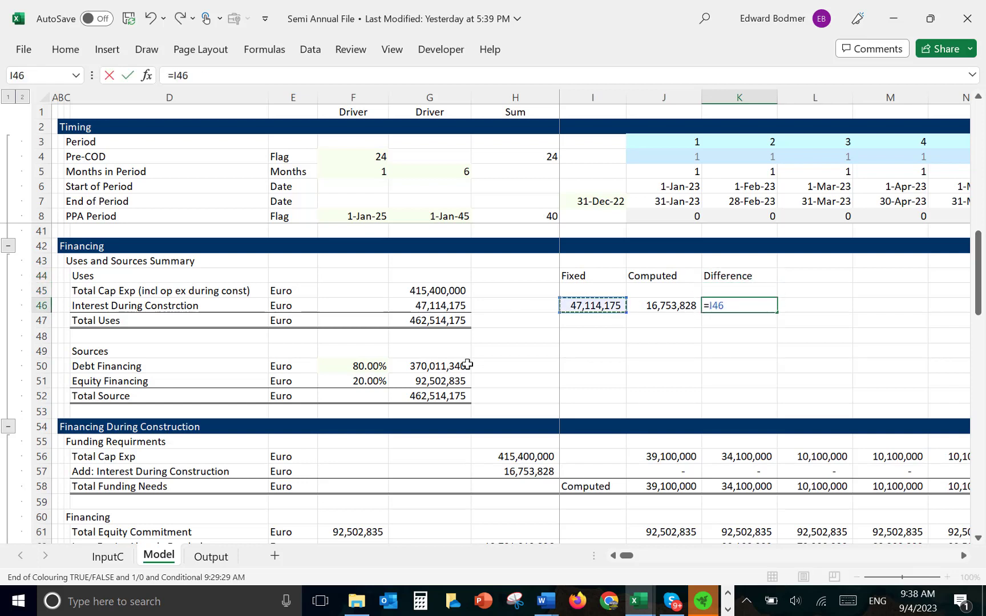
text(-)
key(Left)
key(Return)
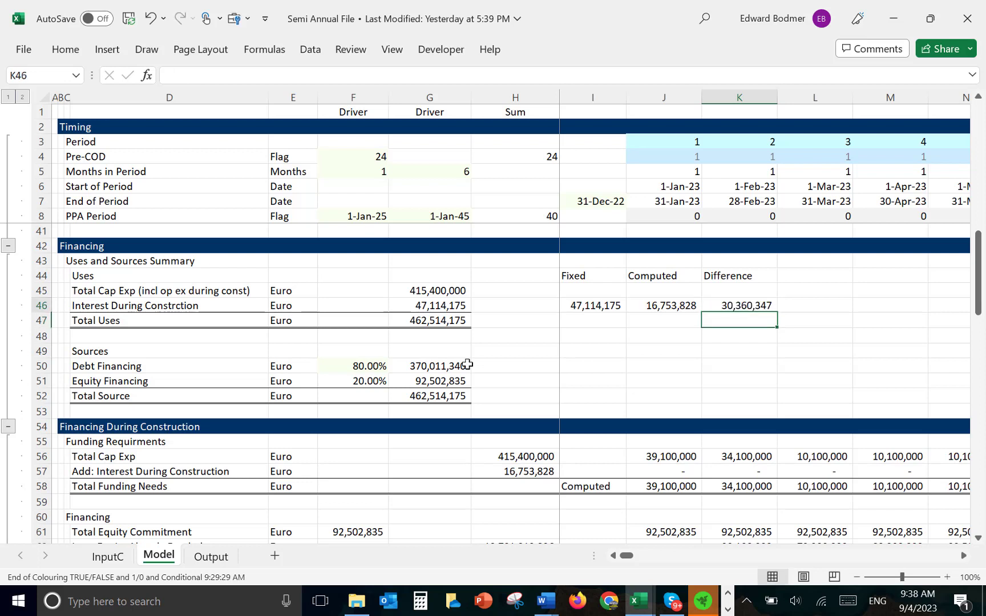
key(Up)
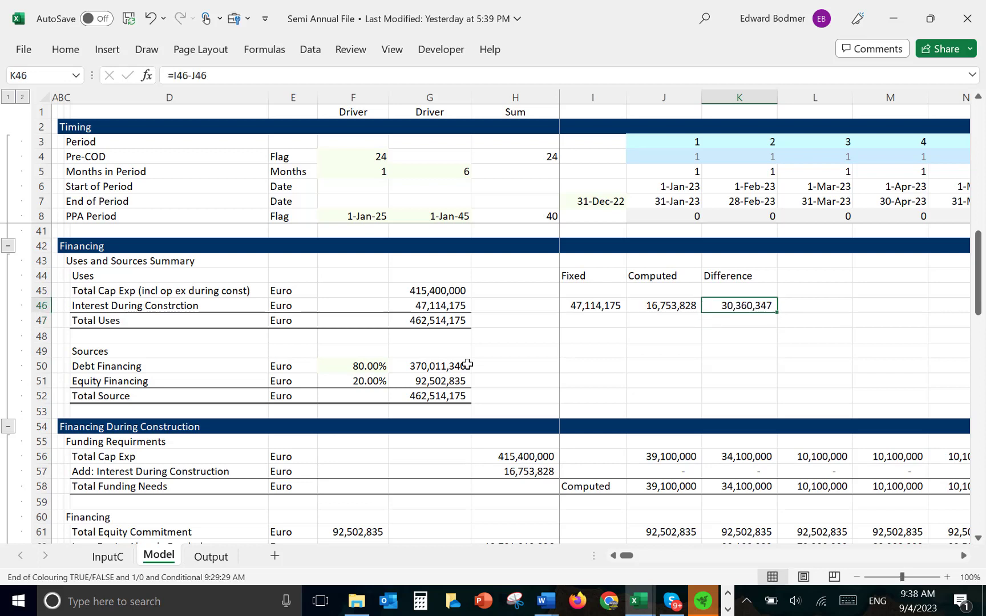
key(Left)
key(Left)
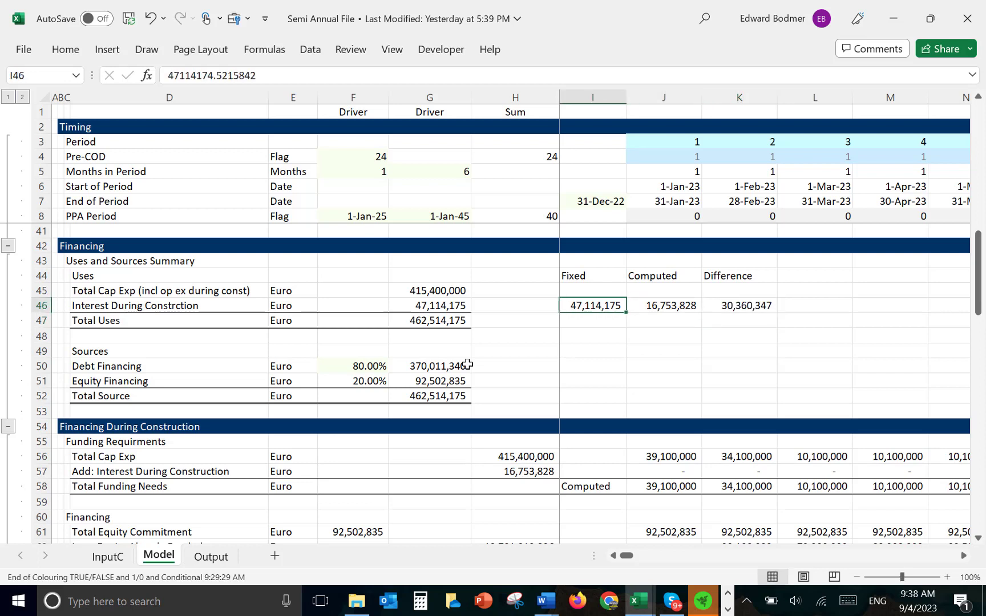
key(Right)
key(Left)
key(Right)
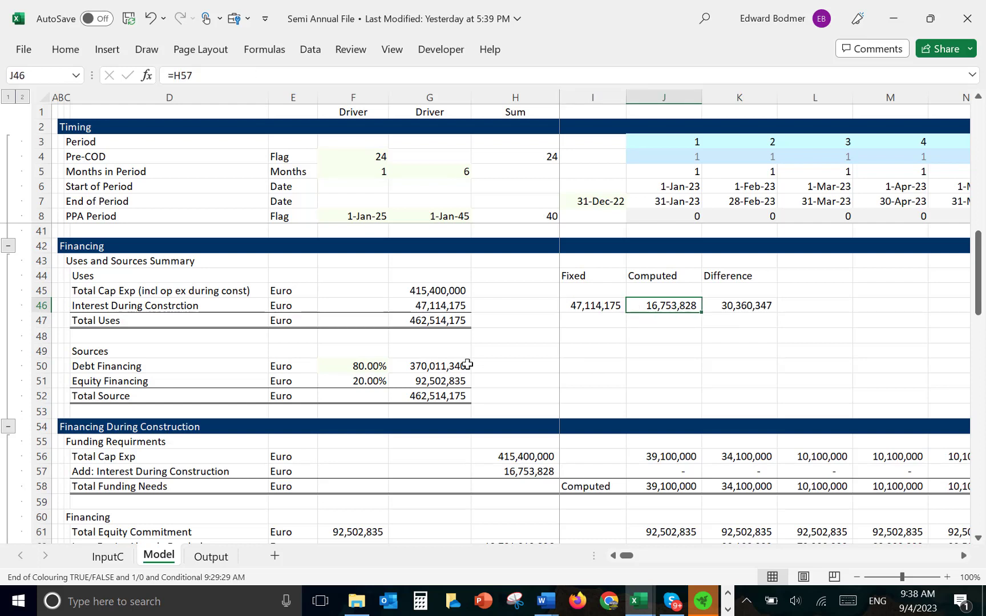
Move the Fixed, Computed and Difference headings down to I45:K45, directly above their values.
key(Left)
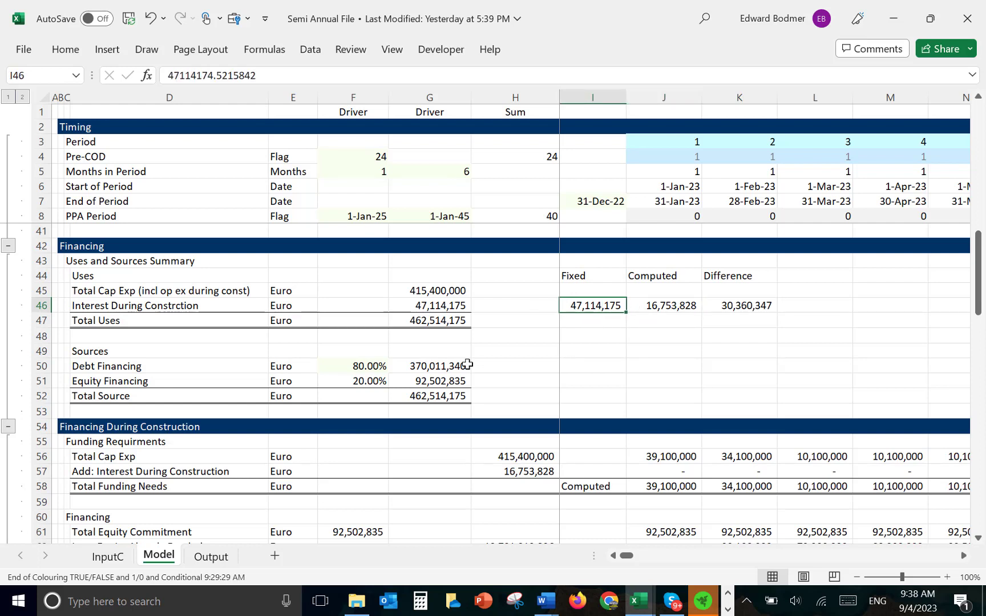
key(Up)
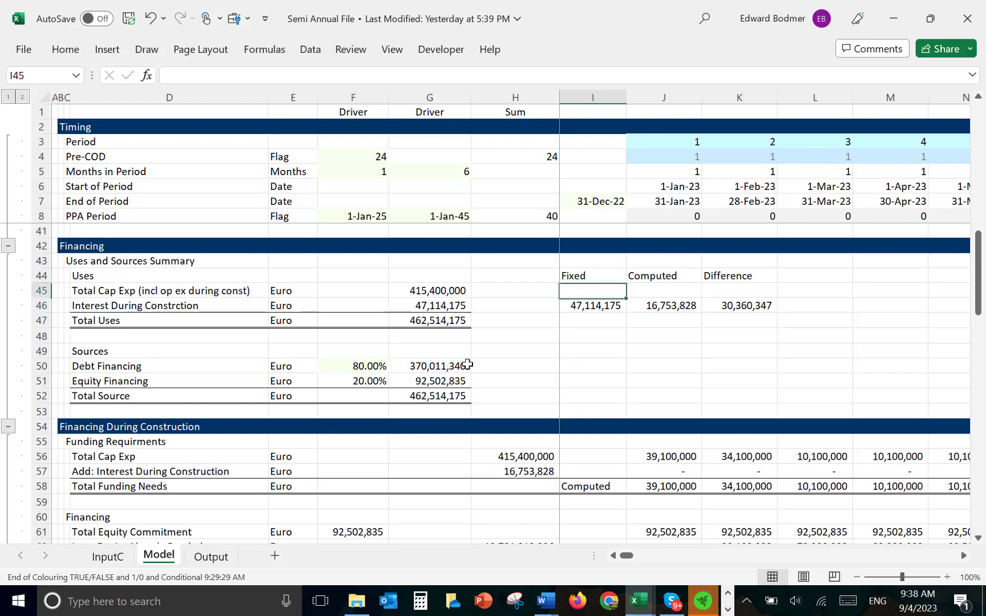
key(Up)
key(shift+Right)
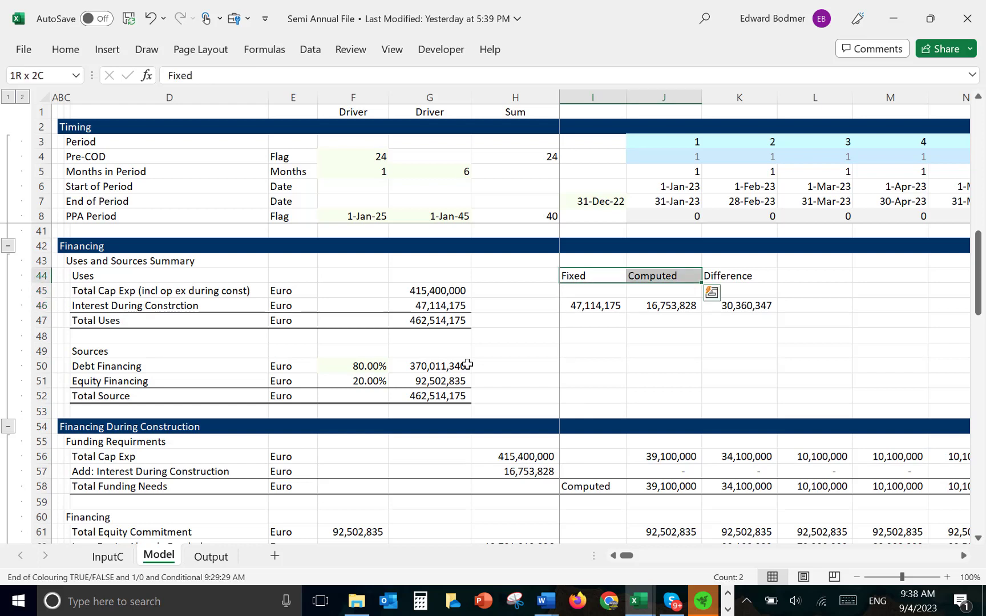
key(shift+Right)
key(ctrl+x)
key(Down)
key(ctrl+v)
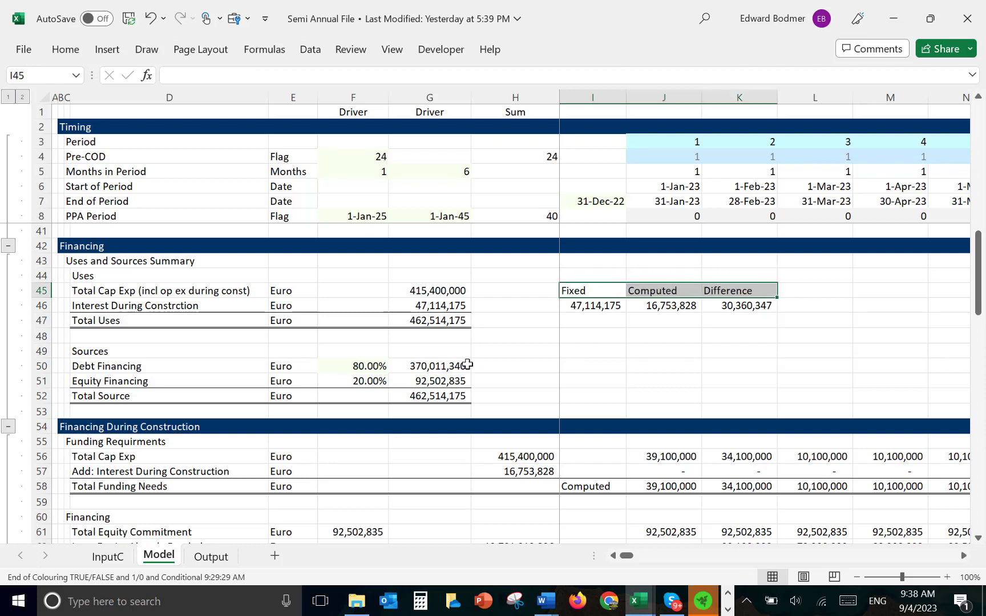
Create range names for the three interest values in I45:K46 from the headings in the top row.
key(Down)
key(Up)
key(shift+Down)
key(shift+Right)
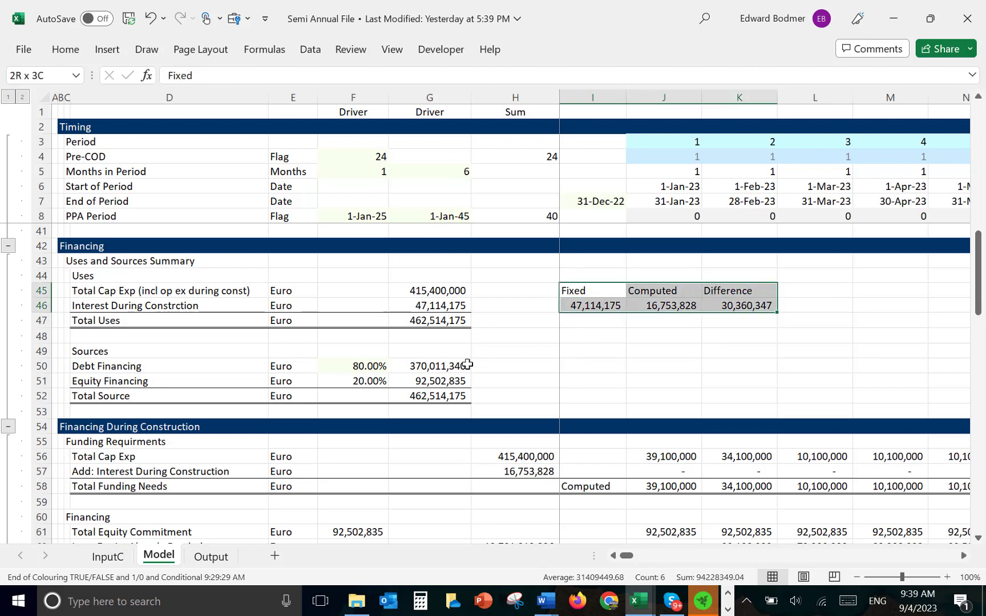
key(shift+Right)
key(ctrl+shift+F3)
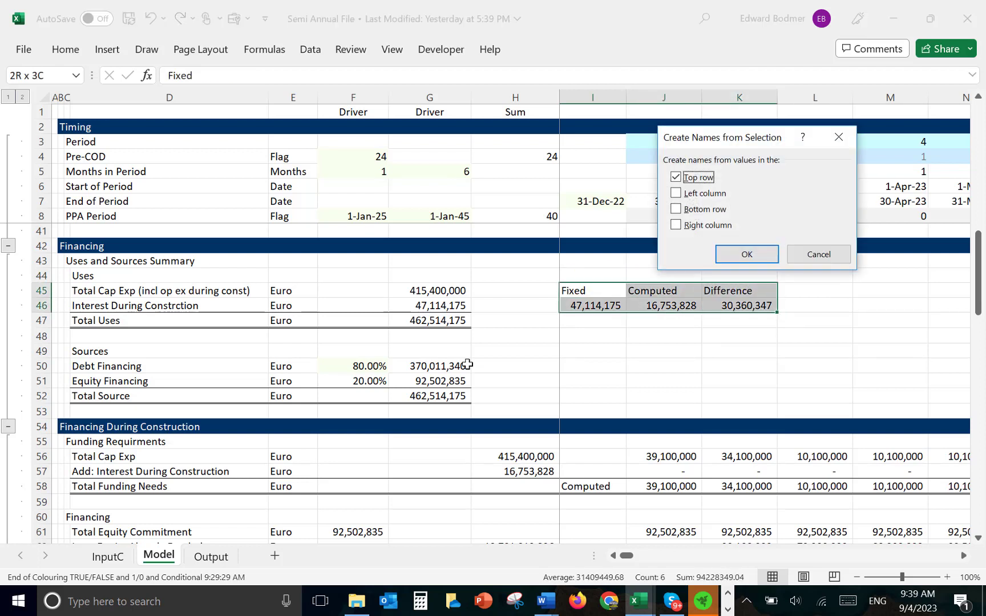
key(Return)
key(Left)
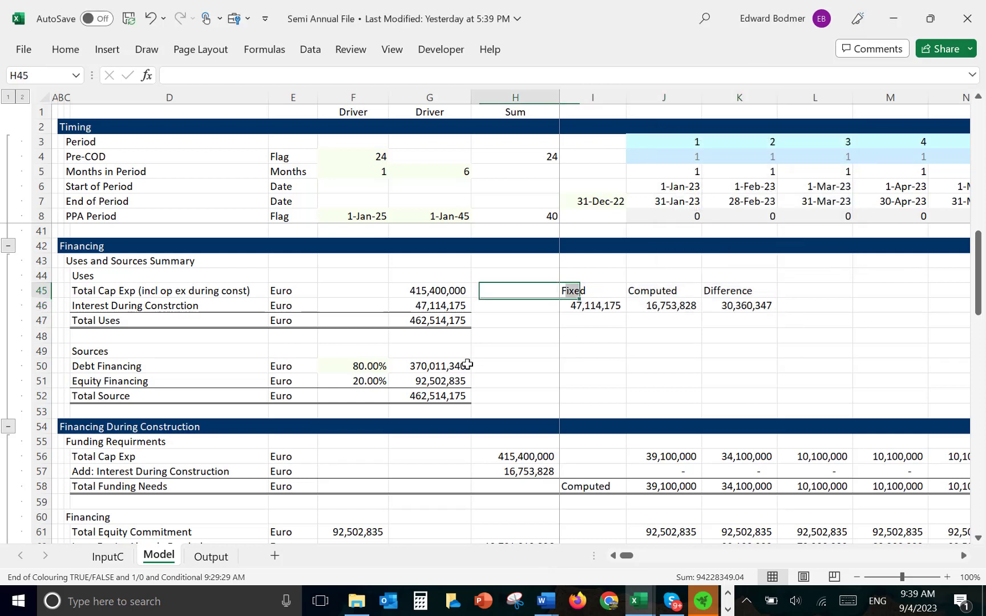
key(Right)
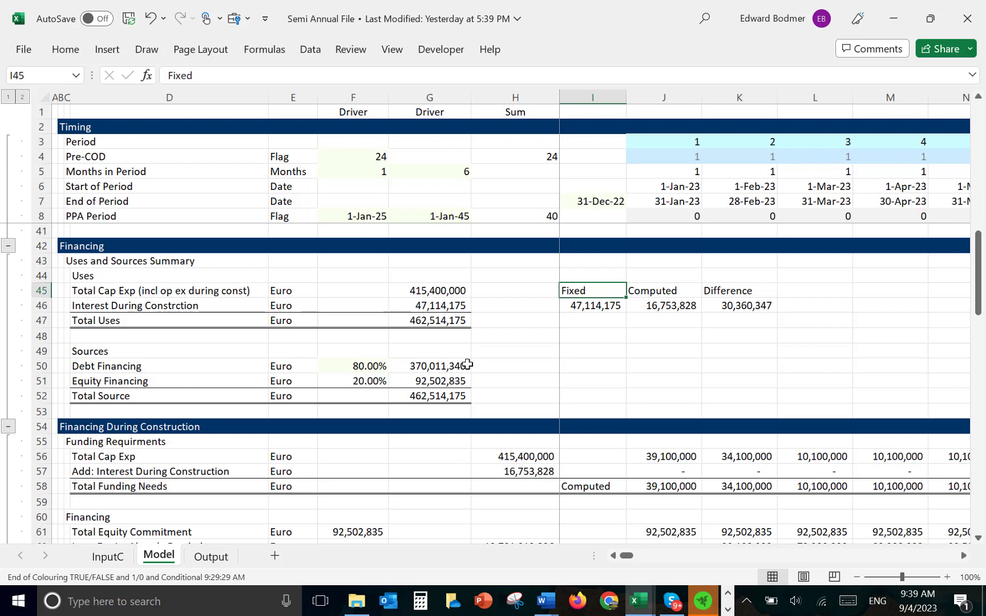
Start recording a macro named Macro1, stored in this workbook.
click(440, 49)
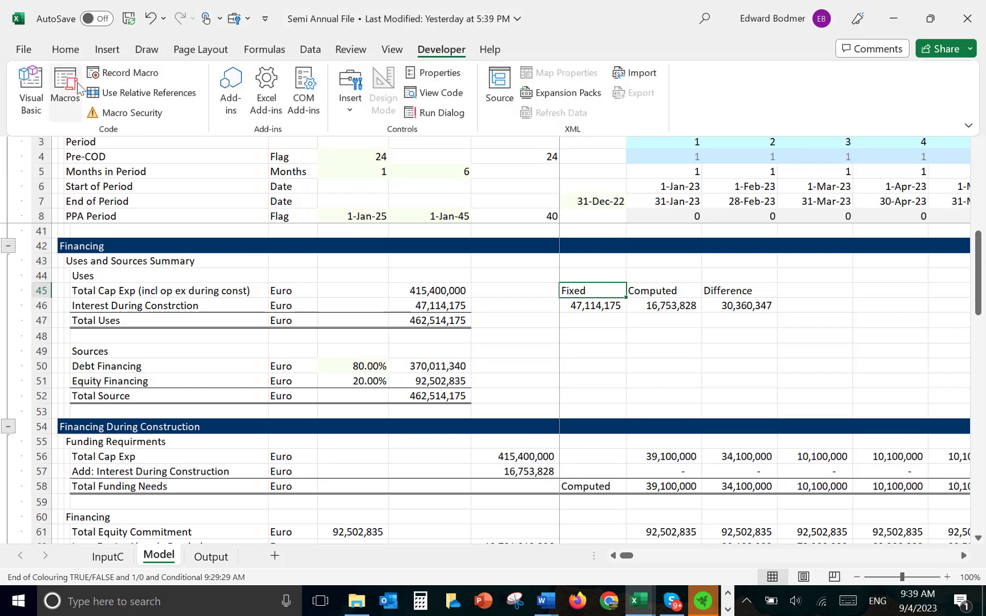
click(108, 74)
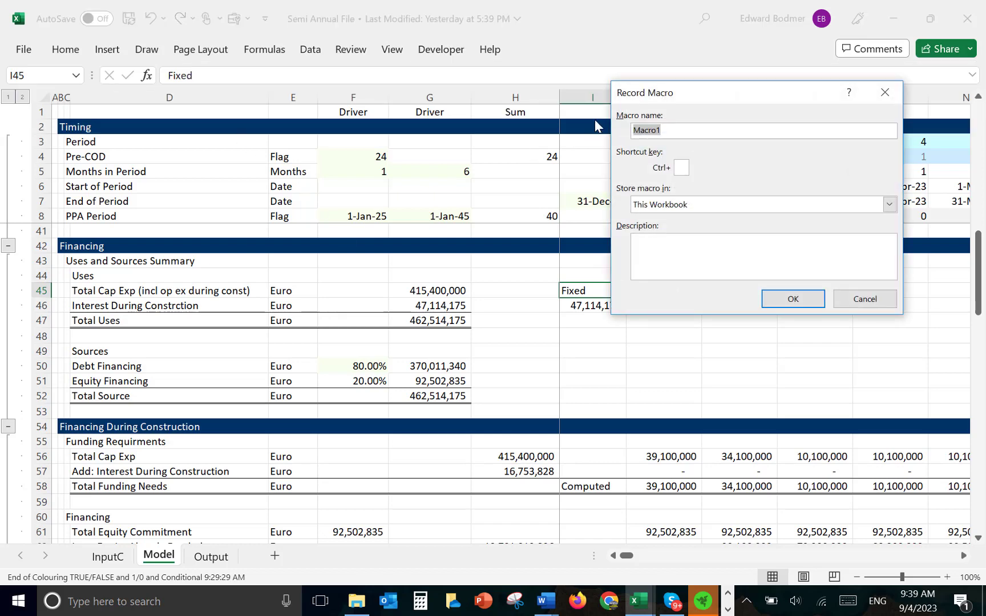
click(783, 304)
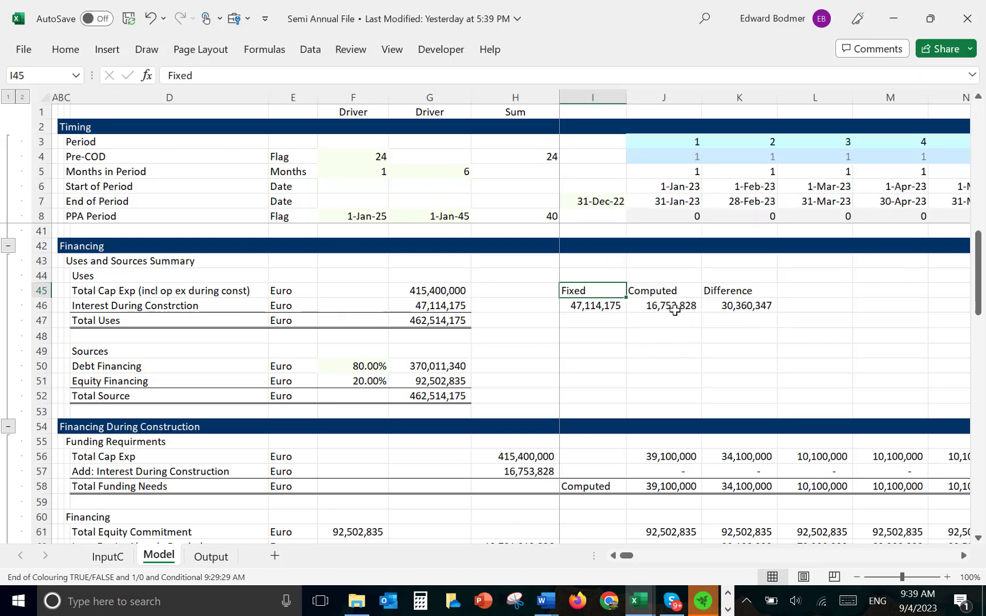
Copy the Computed interest in J46 into the Fixed cell I46 as values only, and stop the macro recording.
click(654, 336)
key(Up)
key(Up)
key(Left)
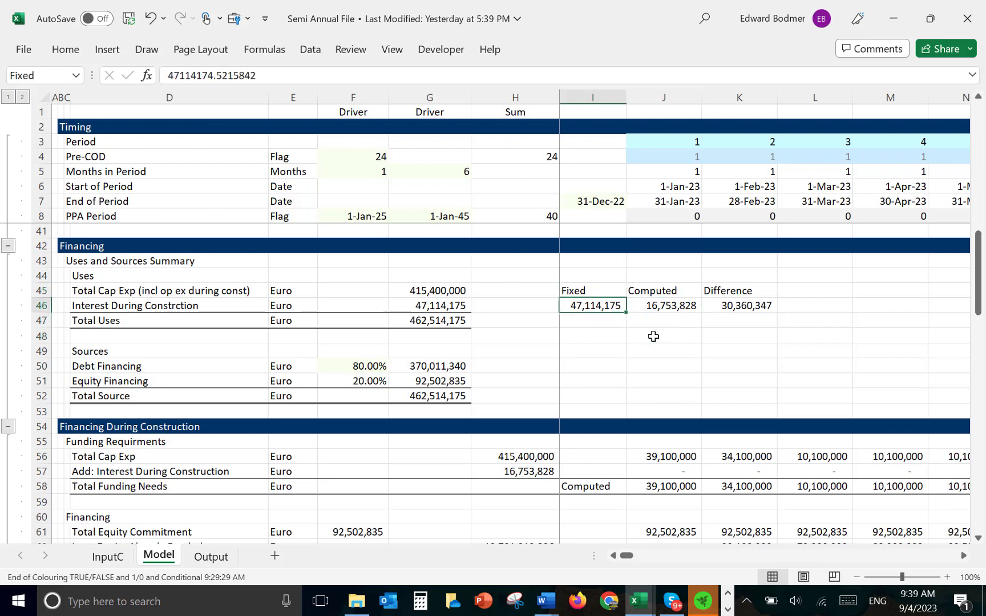
key(Right)
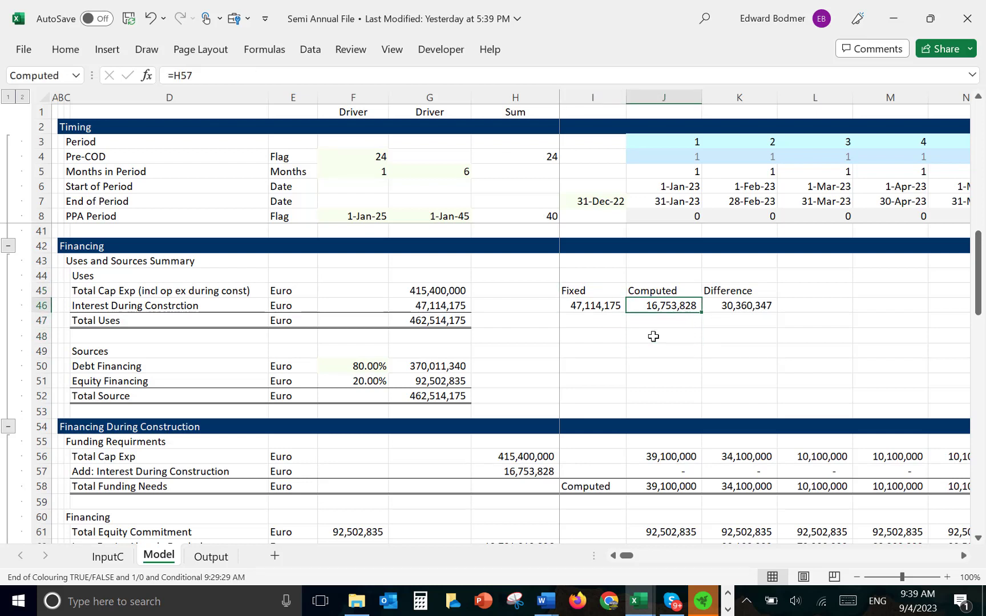
key(ctrl+c)
key(Left)
key(alt+e)
key(s)
key(v)
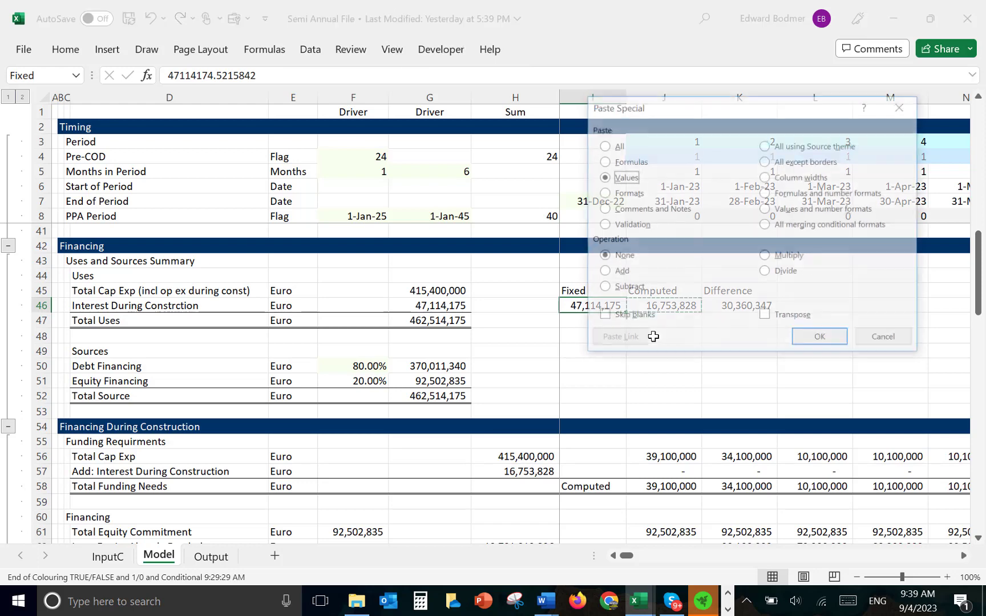
key(Return)
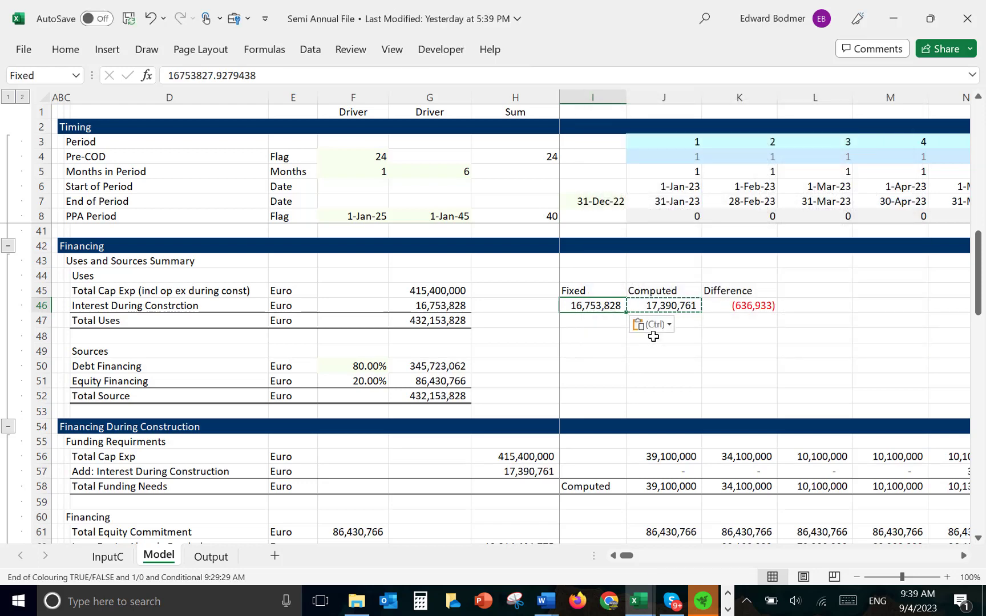
key(Escape)
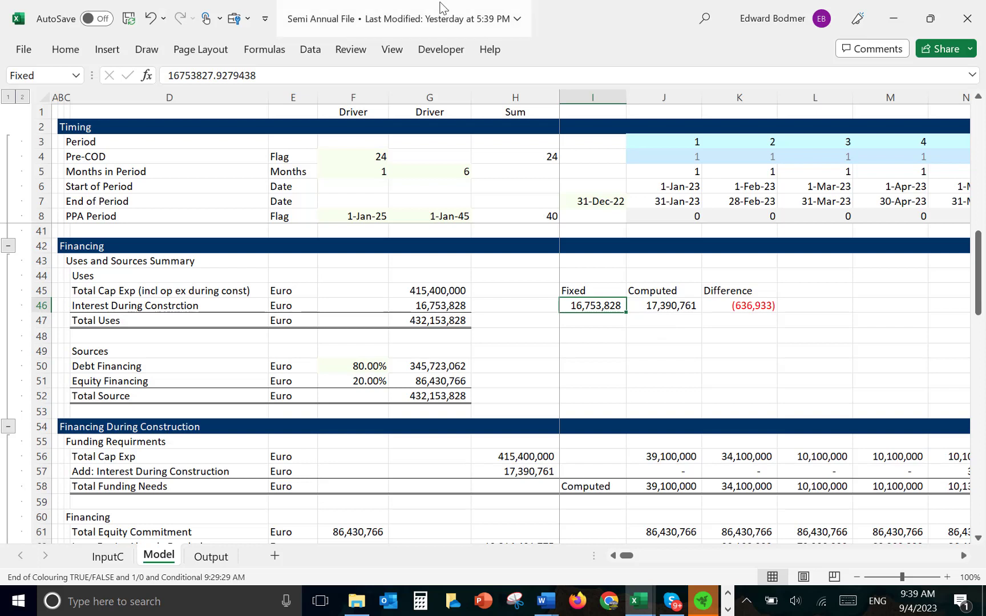
click(441, 49)
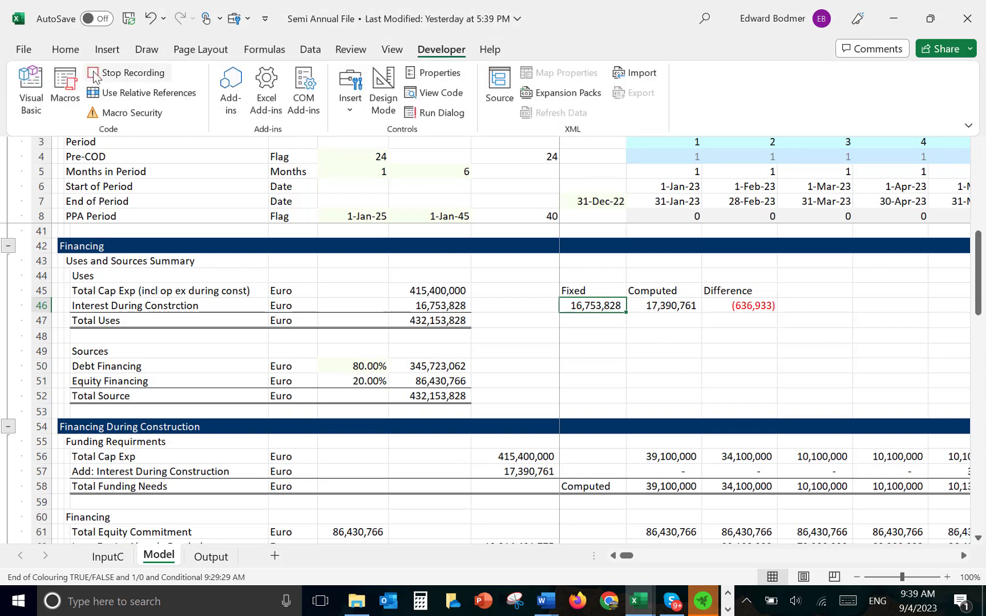
click(94, 74)
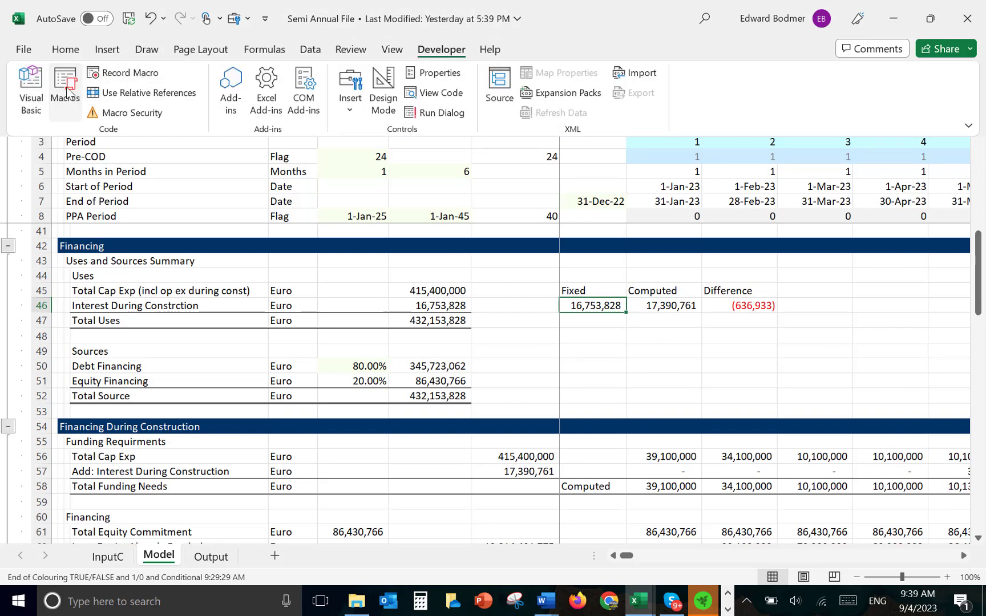
Limit the macro list to this workbook and open Macro1 for editing.
click(66, 92)
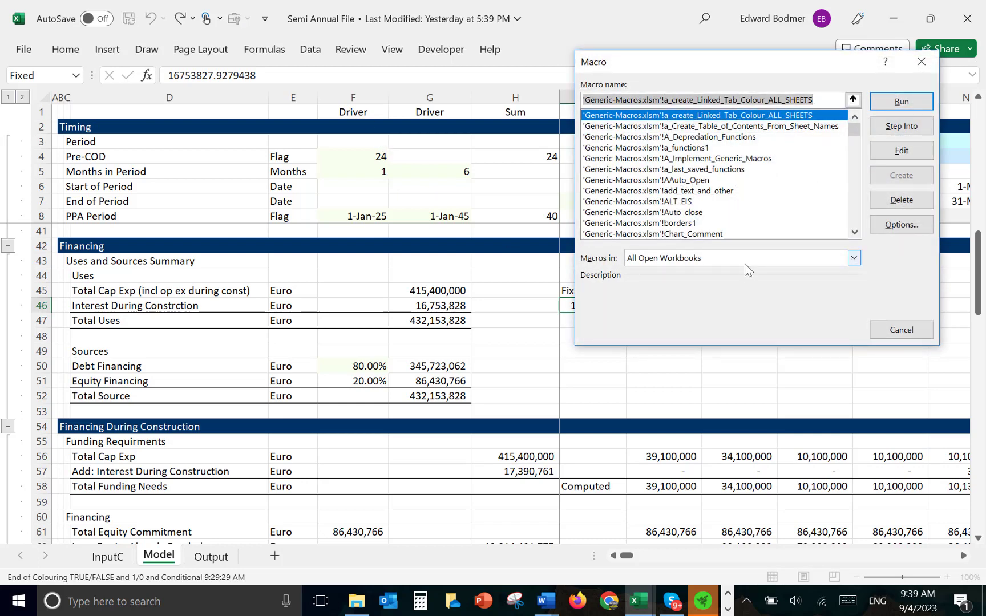
click(748, 262)
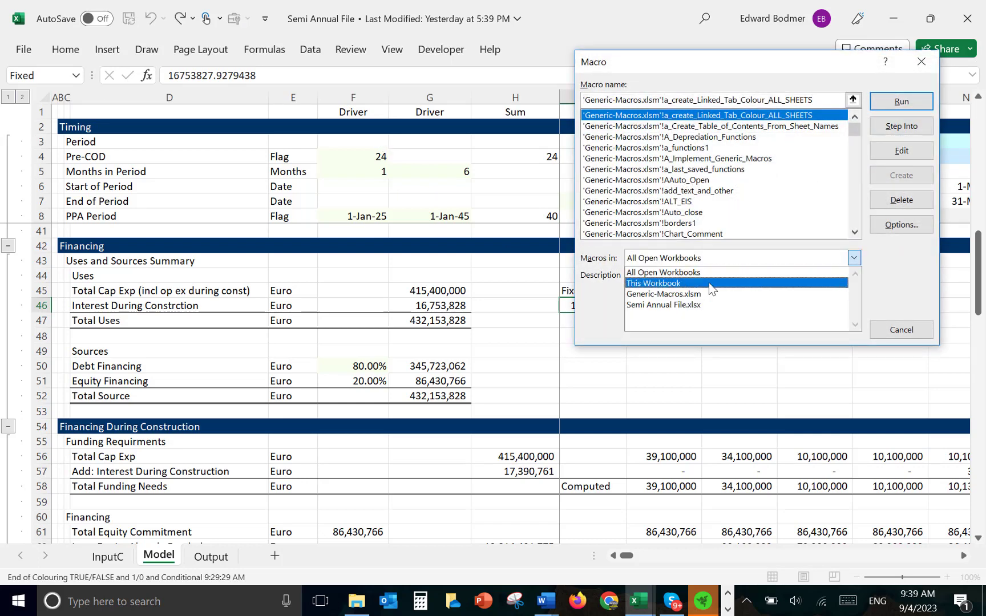
click(709, 282)
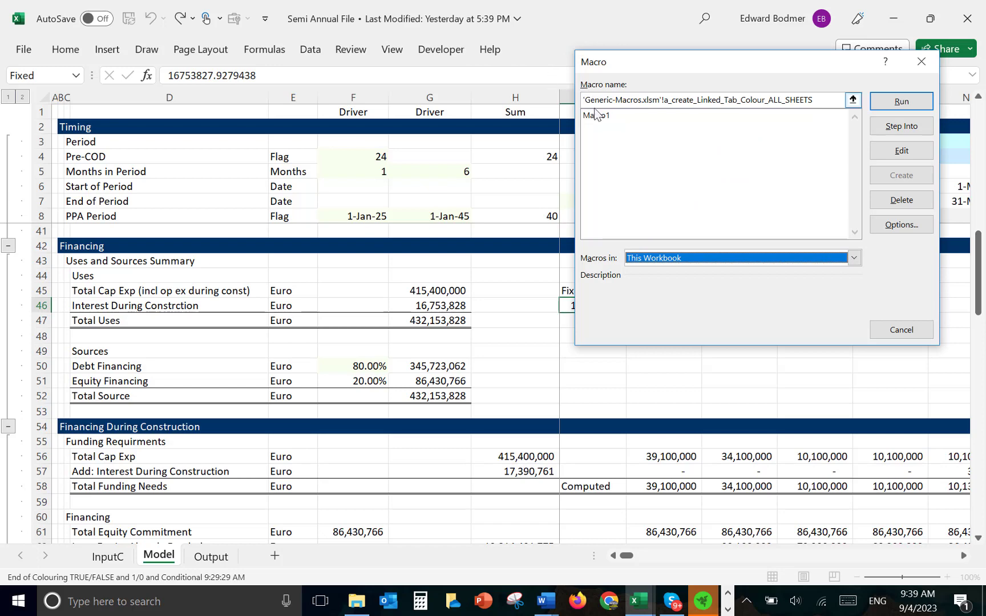
click(644, 116)
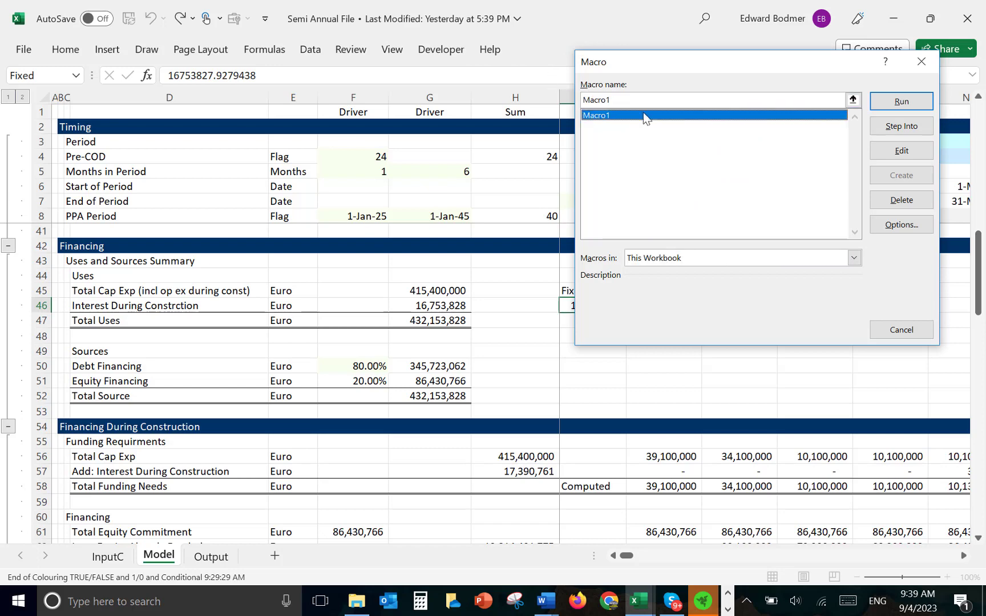
click(886, 153)
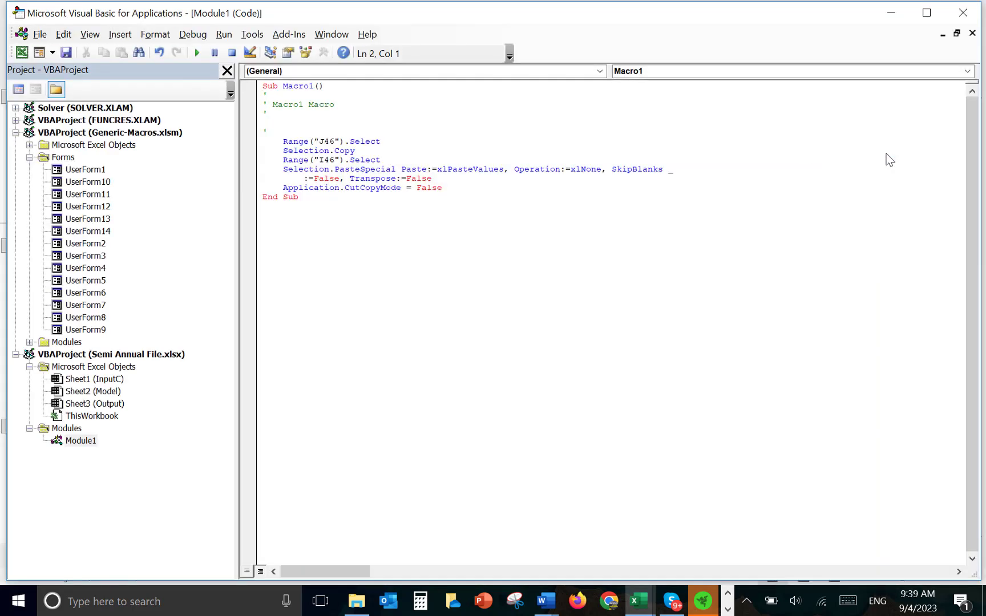
Replace Range("J46") with the range name [computed] in the first Select line of Macro1.
key(Down)
key(Down)
key(Down)
key(Down)
key(Up)
key(Up)
key(Up)
key(Right)
key(Right)
key(Right)
key(Right)
key(Right)
key(Right)
key(Right)
key(Right)
key(Right)
key(BackSpace)
key(BackSpace)
key(BackSpace)
key(BackSpace)
key(BackSpace)
key(BackSpace)
key(BackSpace)
key(BackSpace)
key(BackSpace)
key(BackSpace)
key(BackSpace)
key(BackSpace)
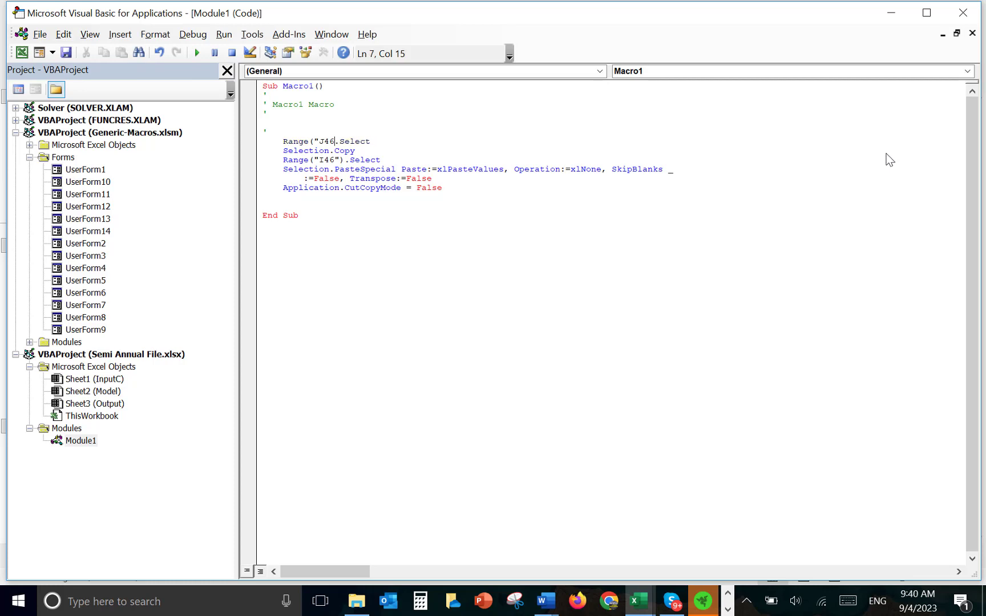
text([computed])
Replace Range("I46") with the range name [fixed] in the second Select line of Macro1.
key(Up)
key(Right)
text([)
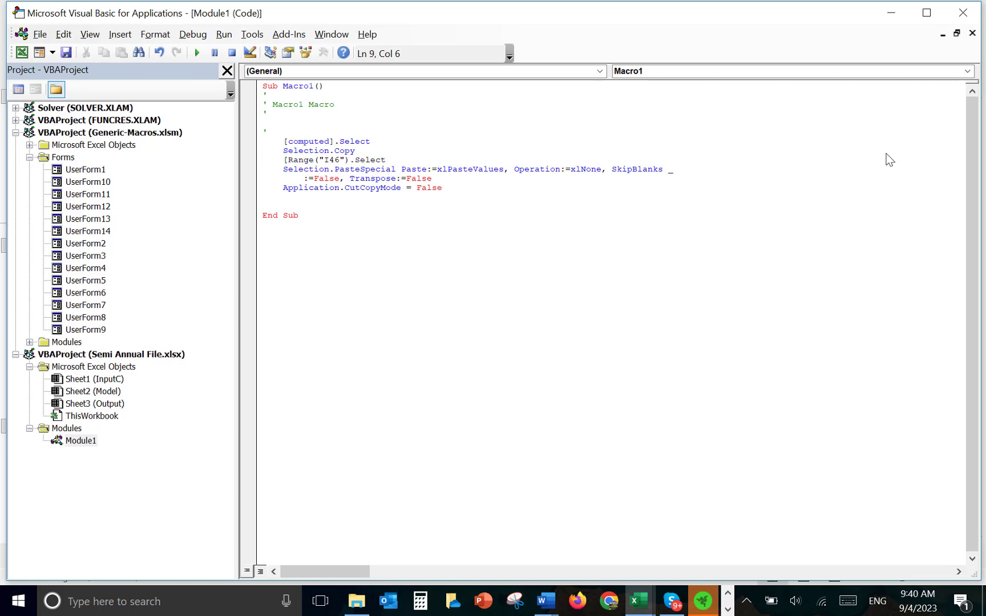
text(fixed])
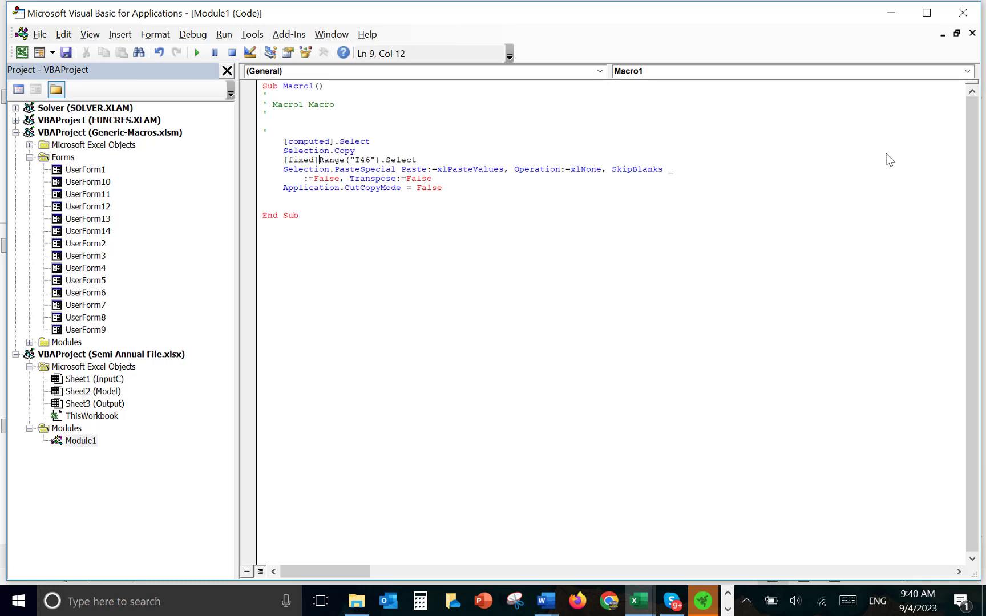
key(Delete)
key(Delete)
key(Delete)
key(Delete)
key(Delete)
key(Delete)
key(Delete)
key(Delete)
key(Delete)
key(Delete)
key(Delete)
key(Delete)
key(Down)
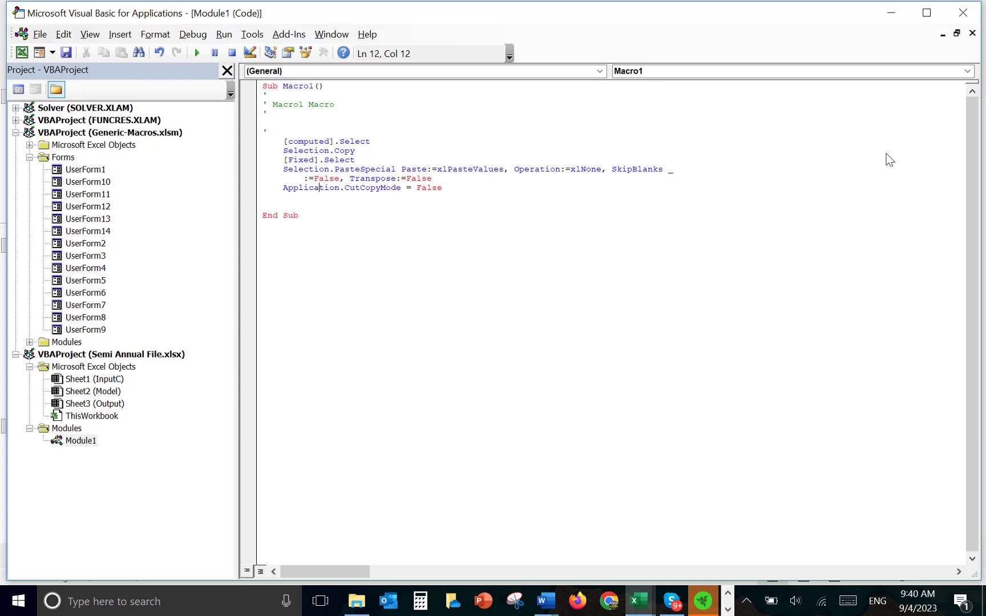
Add the line Do While [difference] <> 0 above the copy and paste code in Macro1.
key(Up)
key(Up)
key(Up)
key(Up)
key(Return)
key(Return)
key(Up)
text(do )
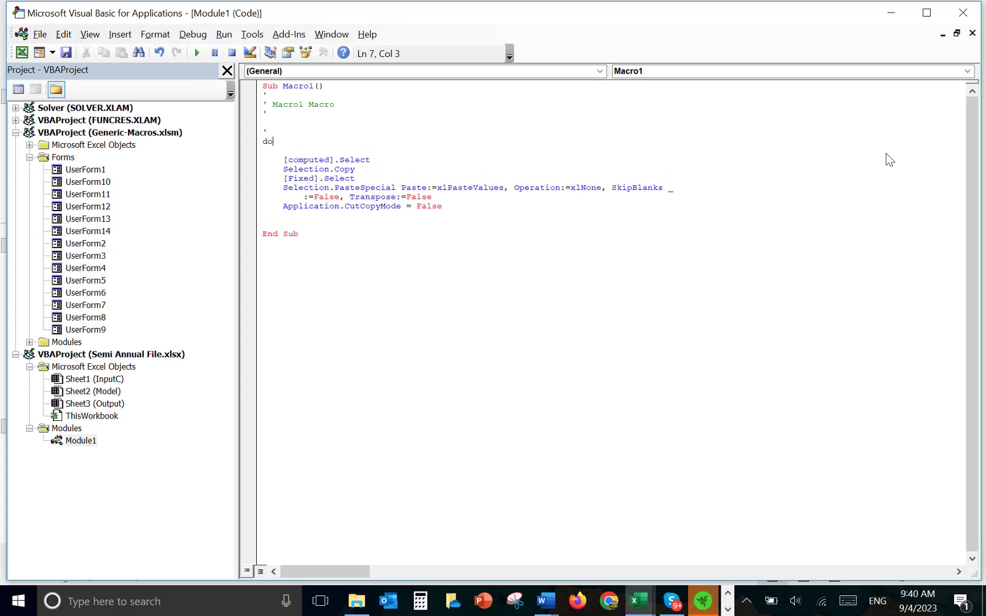
text(while [difference] <> 0)
key(Down)
key(Up)
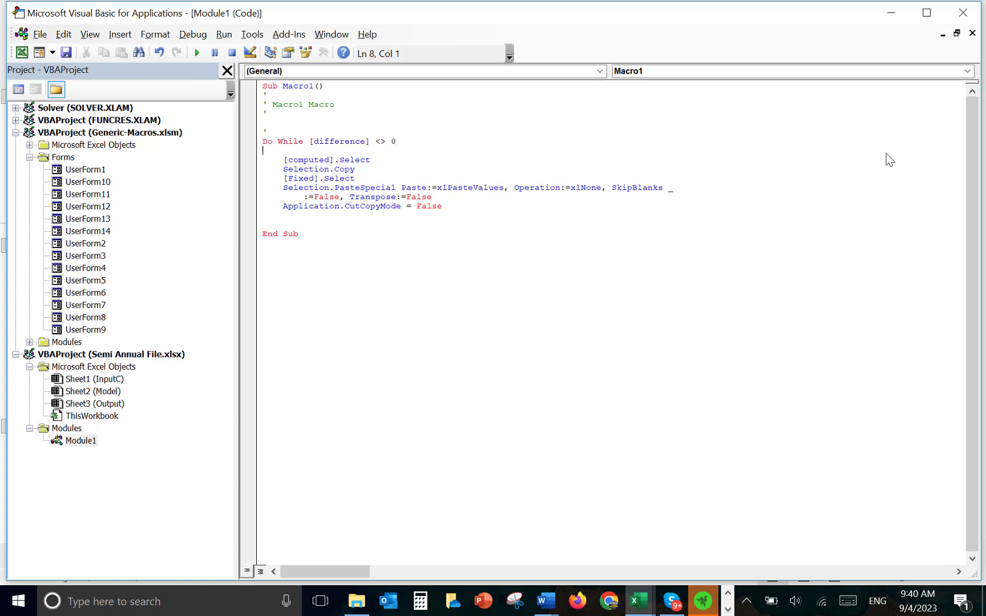
Close the loop with a Loop line before End Sub and return to the Model sheet.
key(Down)
key(Down)
key(Down)
key(Return)
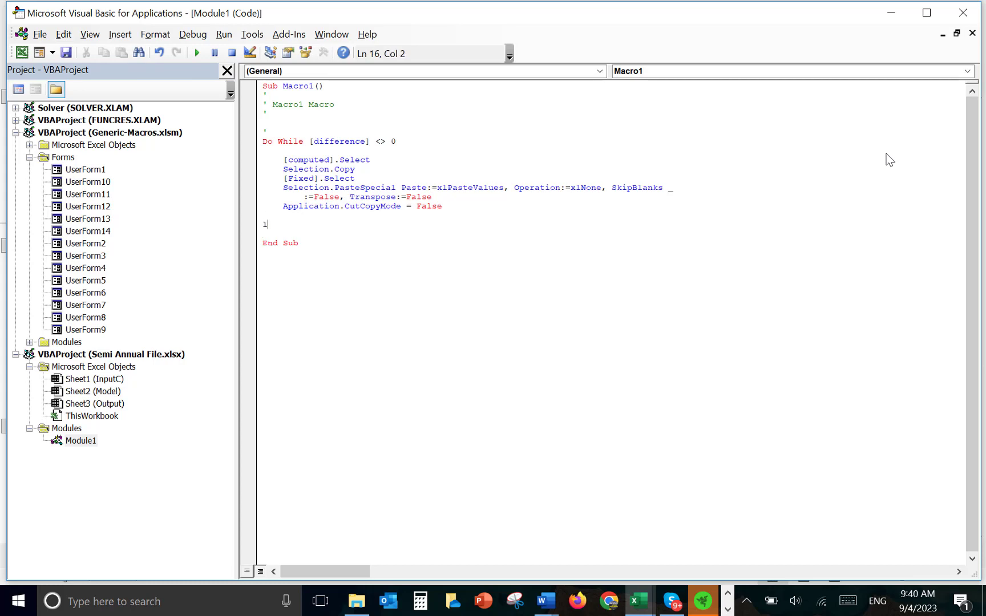
text(loop)
key(Up)
click(963, 16)
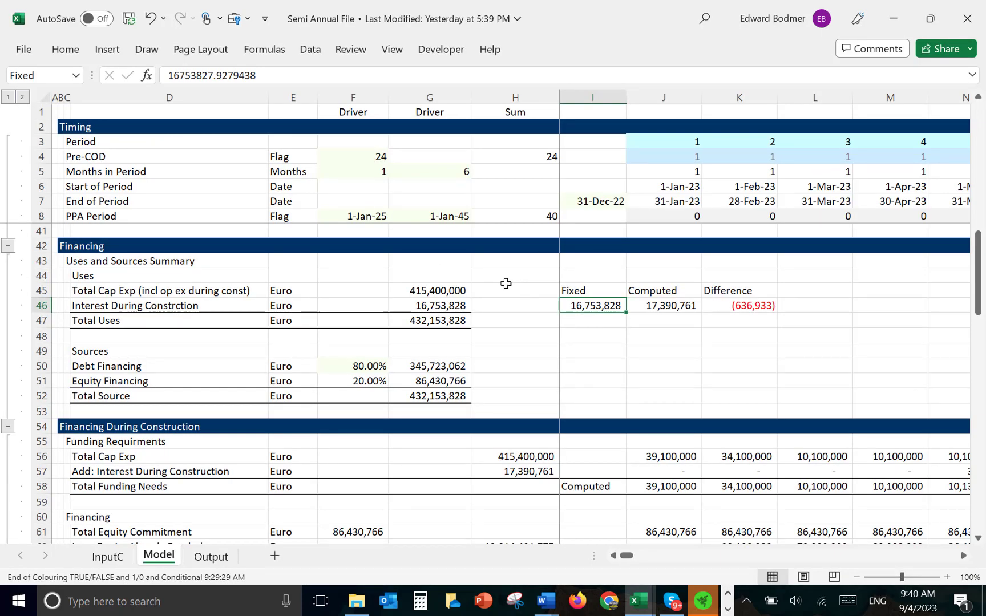
Draw a form control button beside the Period and Pre-COD labels in column D and assign Macro1 to it.
click(441, 50)
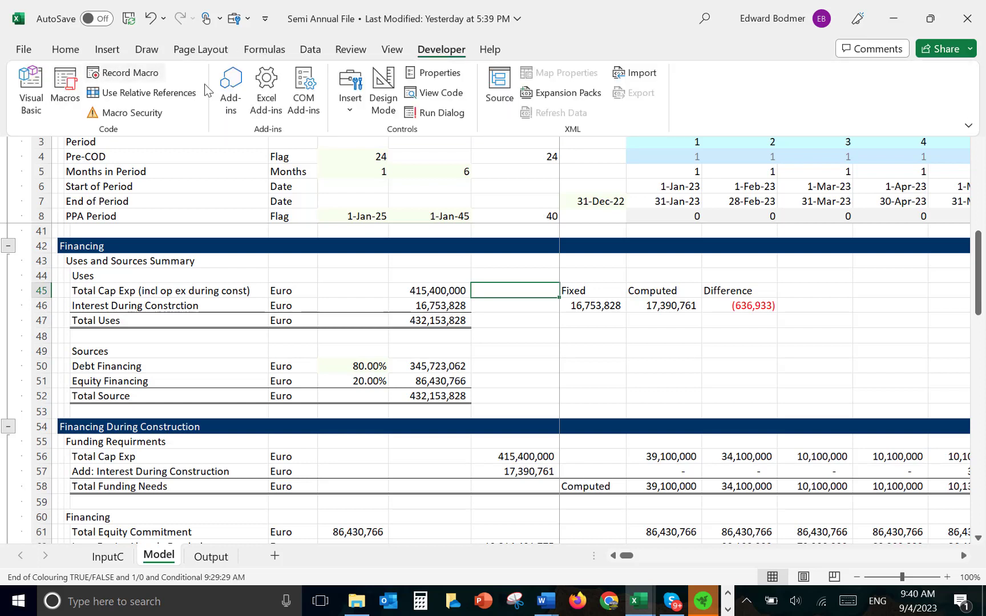
click(352, 85)
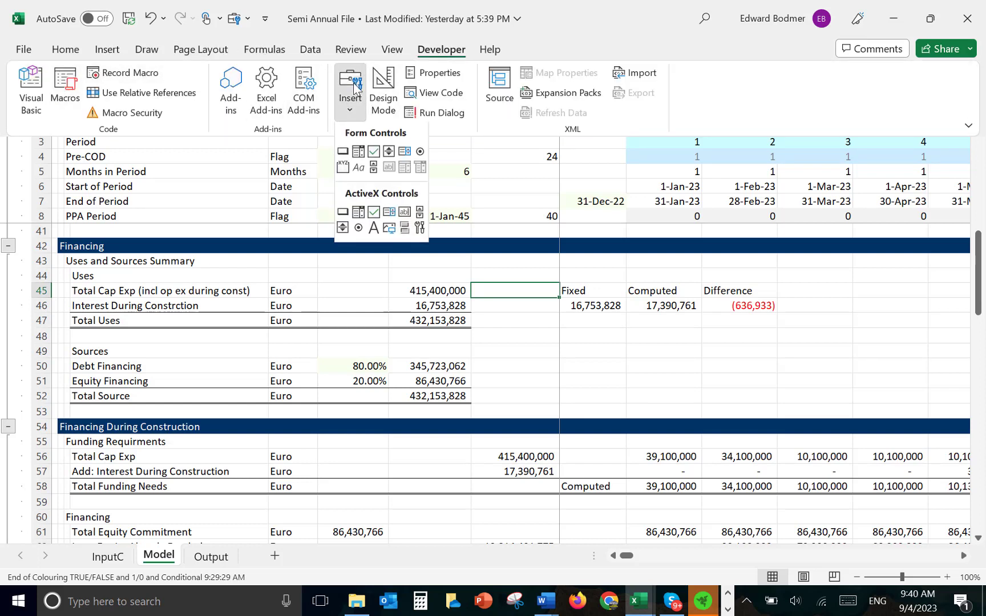
click(342, 153)
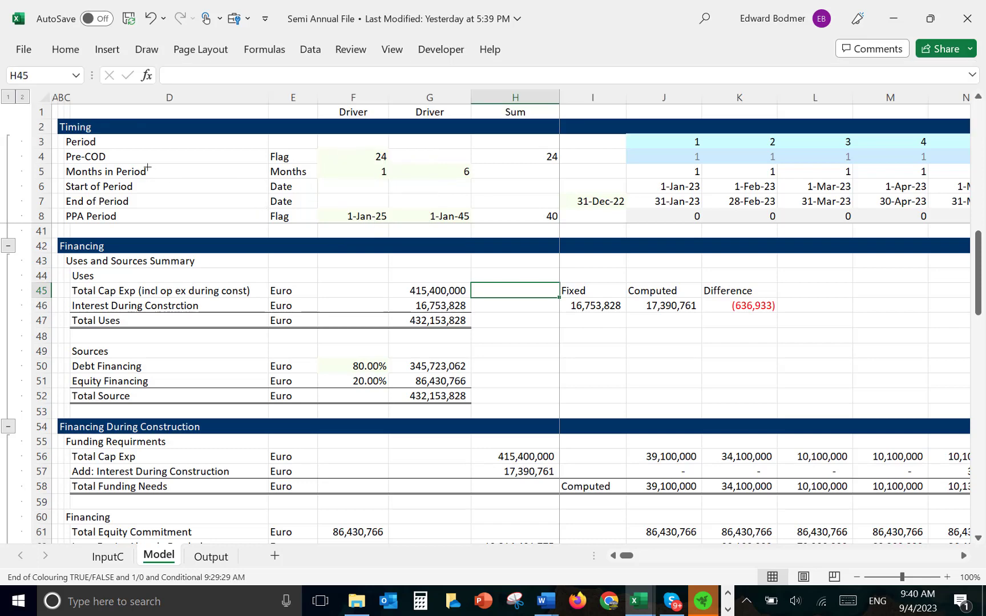
mouse_move(155, 143)
mouse_down()
mouse_move(214, 170)
mouse_move(234, 166)
mouse_up()
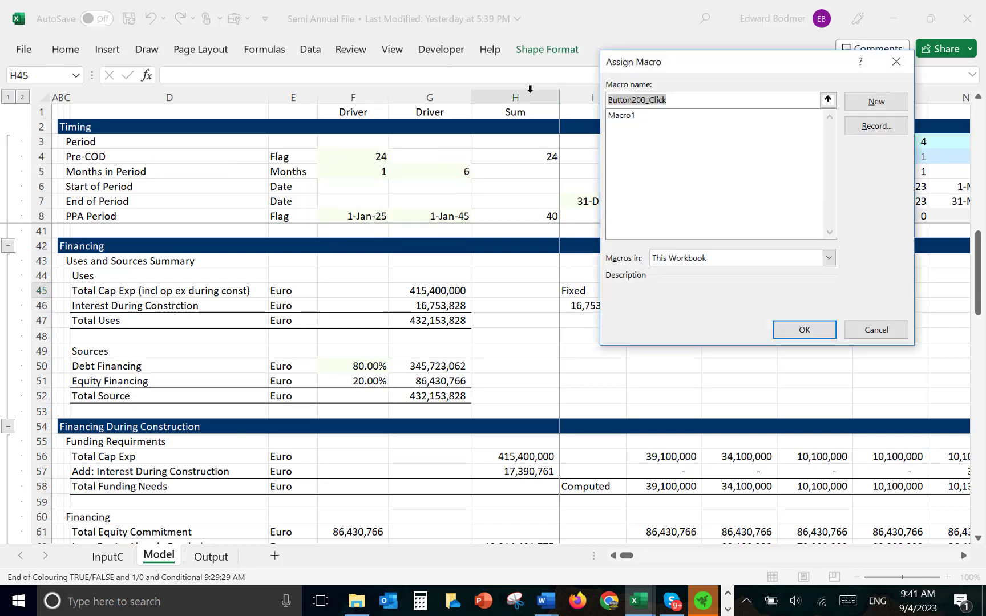
click(627, 117)
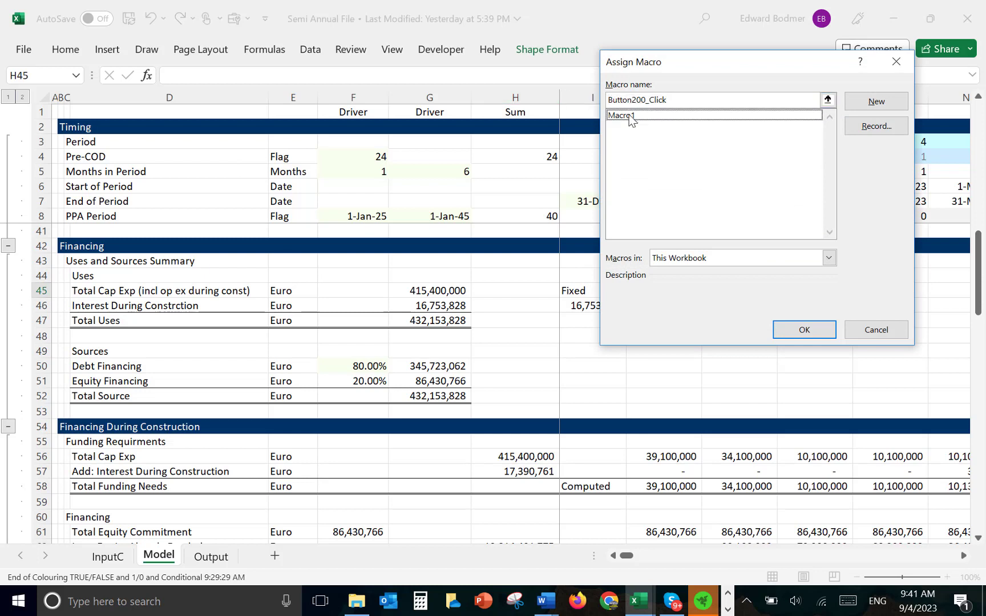
click(805, 330)
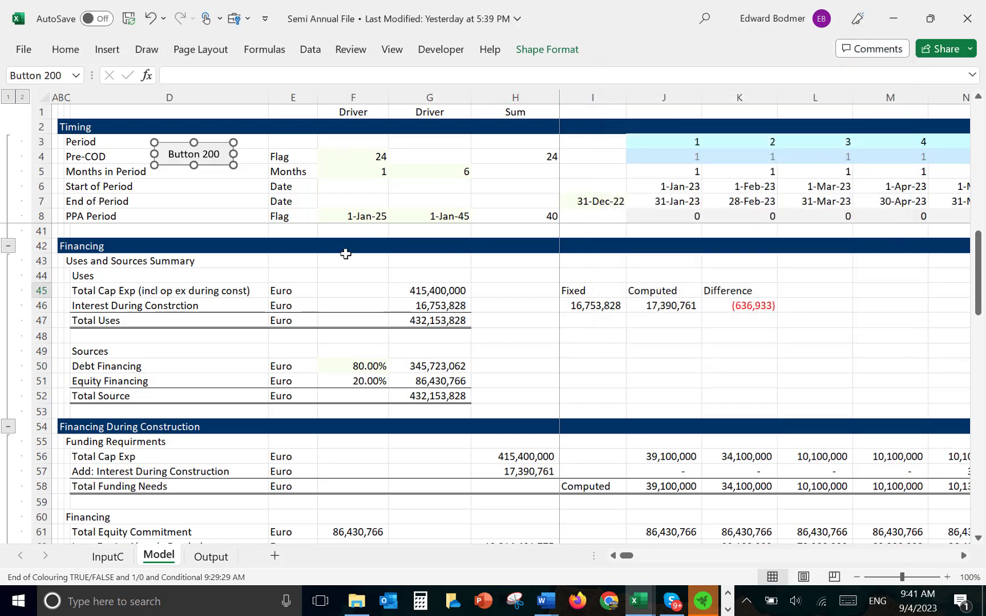
Relabel the new button "cop passte" and run its macro to equalise the Fixed and Computed interest.
click(175, 155)
key(Delete)
key(ctrl+z)
key(Delete)
key(Delete)
key(Delete)
key(Delete)
key(Delete)
key(Delete)
key(Delete)
key(Delete)
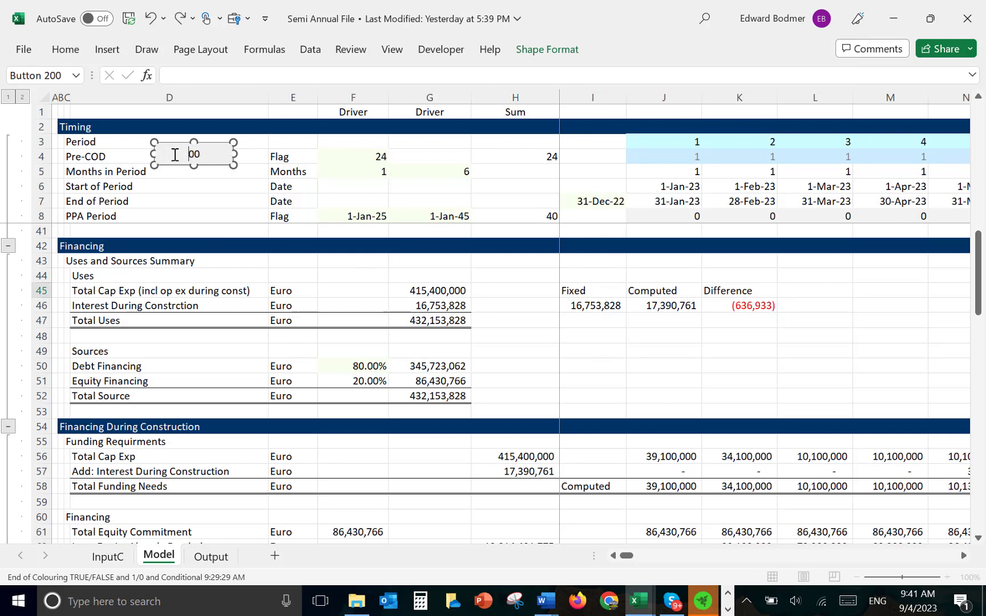
key(Delete)
key(Delete)
text(copy p)
click(213, 269)
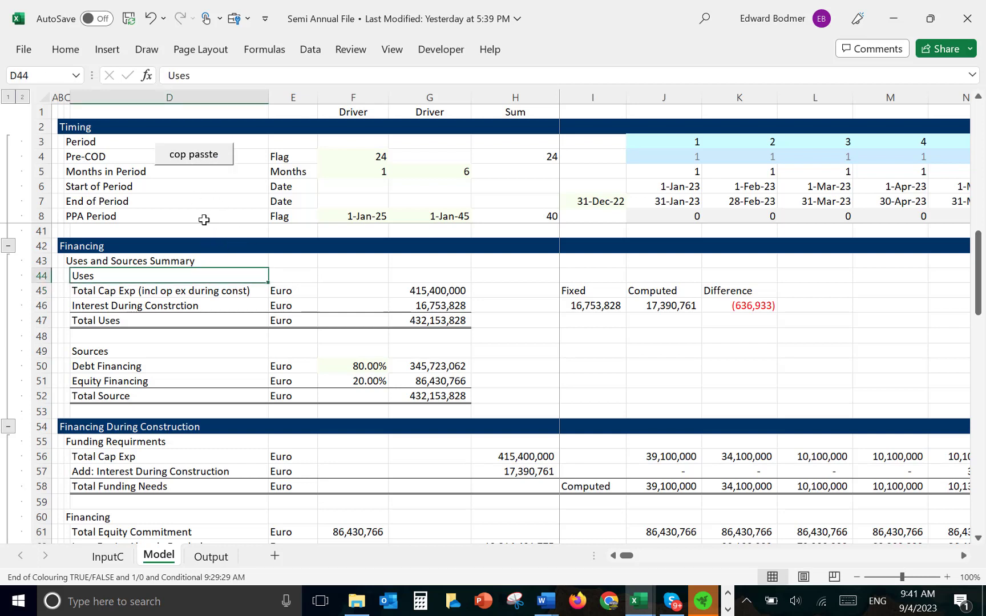
click(192, 162)
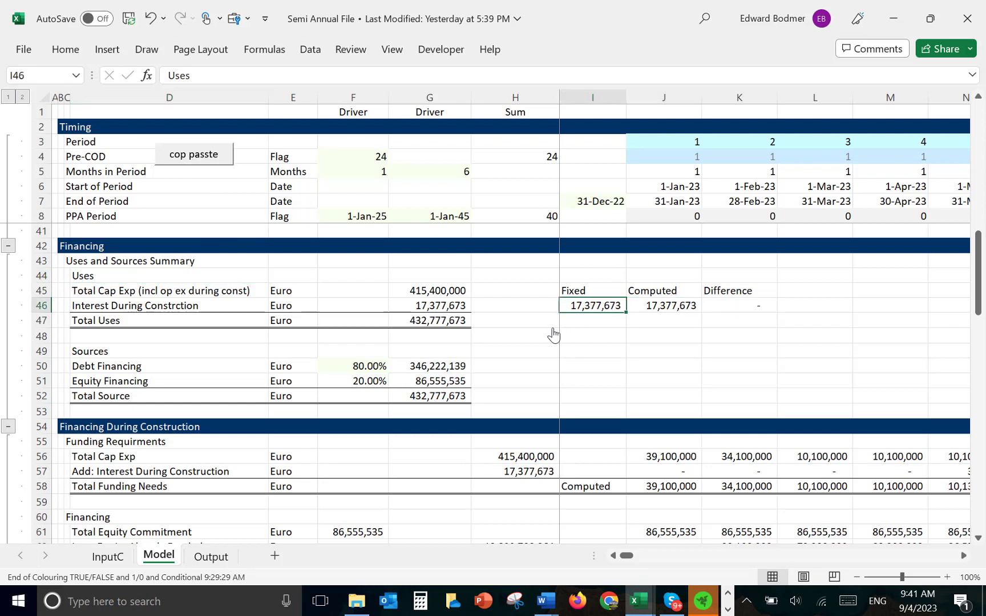
Examine the recalculated sources, funding needs, equity funding and remaining debt funding rows down to the Debt Balance section.
key(Down)
key(Down)
key(Left)
key(Left)
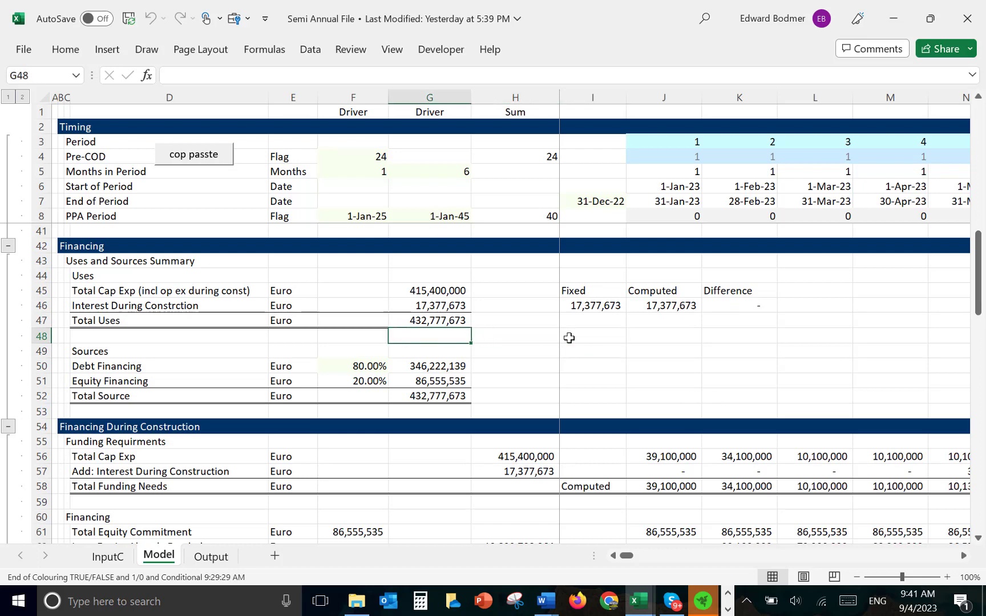
key(Down)
key(Down)
key(Down)
key(Down)
key(Down)
key(Down)
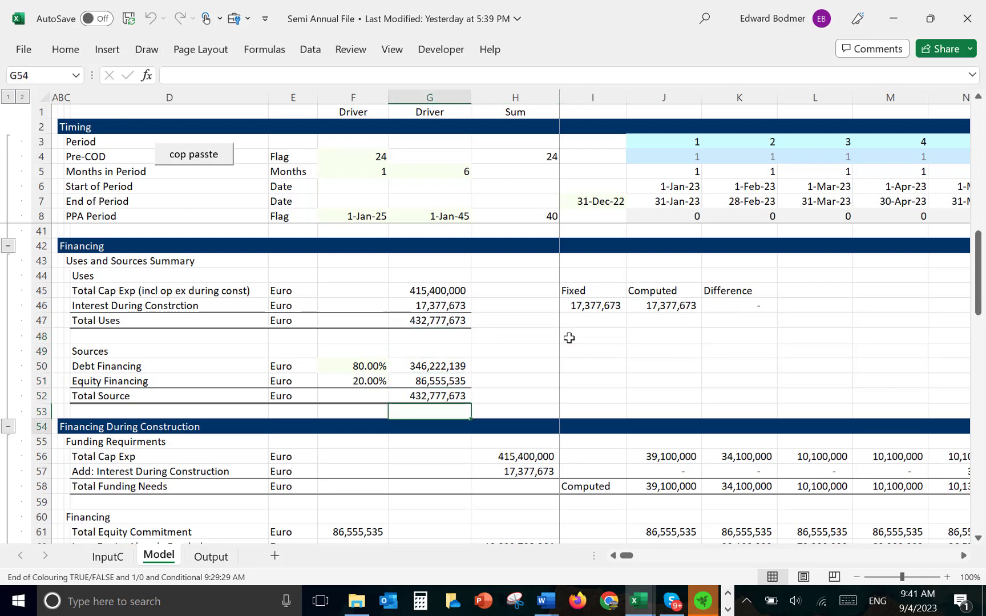
key(Down)
key(Down)
key(Down)
key(Down)
key(Down)
key(Down)
key(Down)
key(Down)
key(Down)
key(Down)
key(Down)
key(Down)
key(Down)
key(Down)
key(Down)
key(Down)
key(Down)
key(Down)
key(Down)
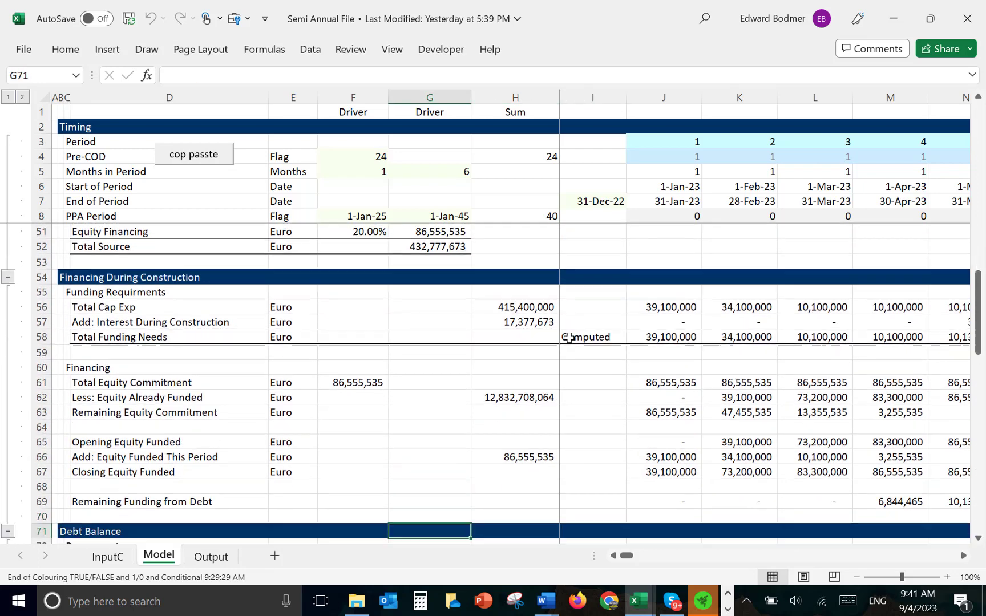
Examine the Debt Balance, interest and cash flow waterfall rows through to the end of the model.
key(Down)
key(Down)
key(Down)
key(Down)
key(Down)
key(Down)
key(Down)
key(Down)
key(Down)
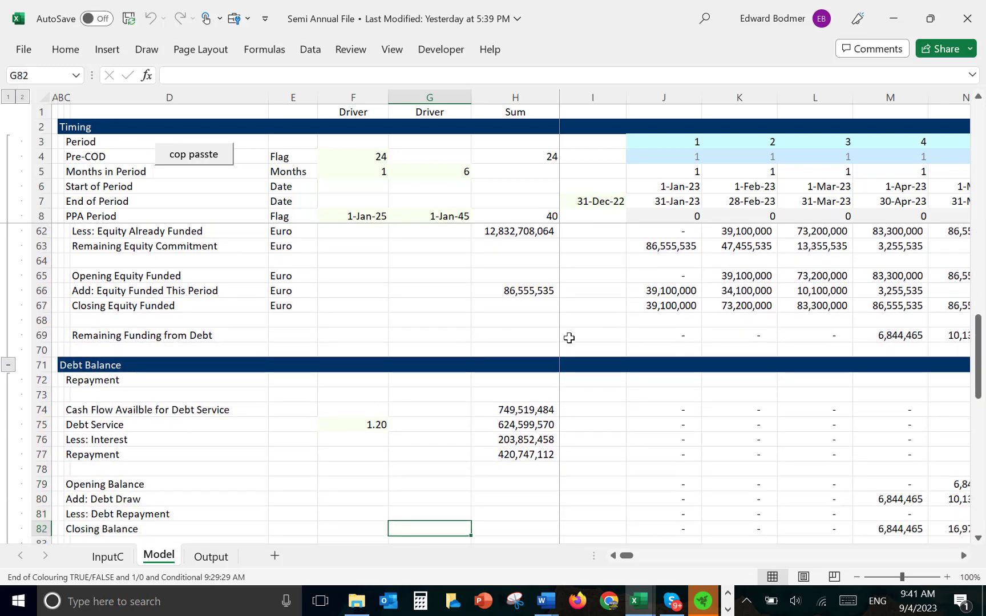
key(Down)
key(Down)
key(Down)
key(Down)
key(Down)
key(Down)
key(Down)
key(Down)
key(Down)
key(Down)
key(Down)
key(Down)
key(Down)
key(Down)
key(Down)
key(Down)
key(Down)
key(Down)
key(Down)
key(Down)
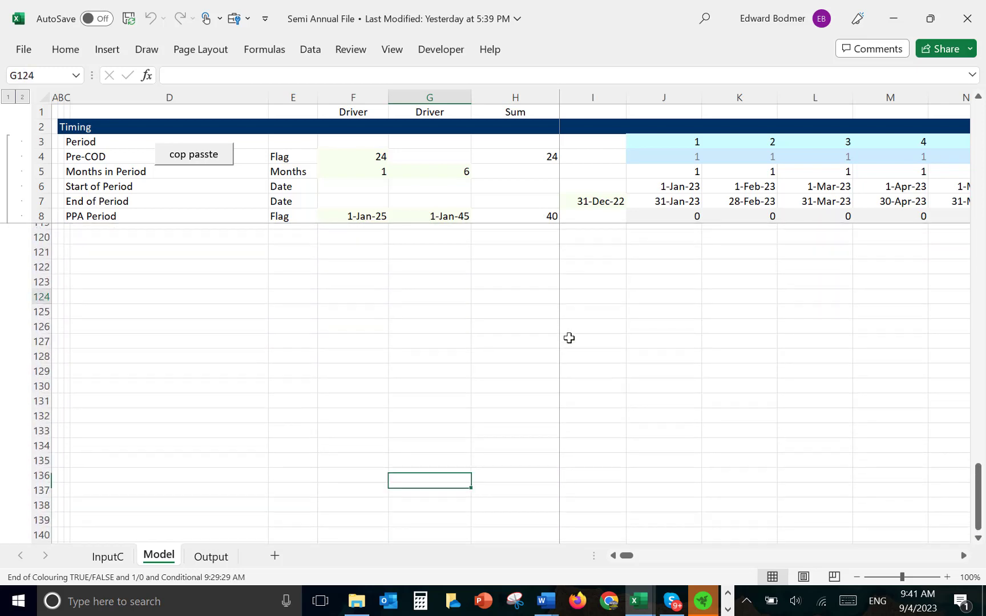
Inspect the Equity IRR cell and its formula below the net equity cash flow row.
key(Page_Up)
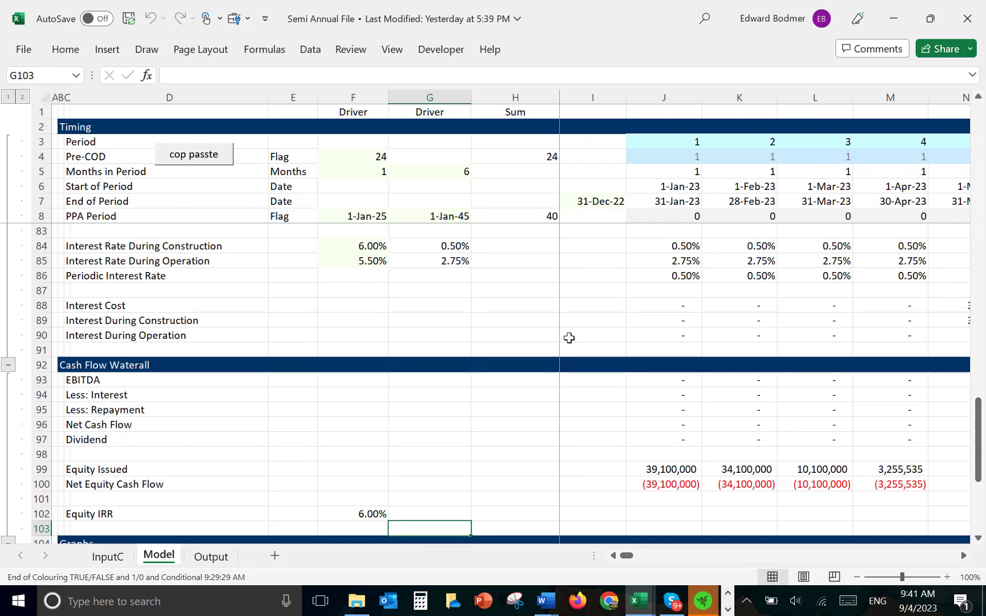
key(Up)
key(Left)
key(Left)
key(Left)
key(Left)
key(Right)
key(Right)
key(Right)
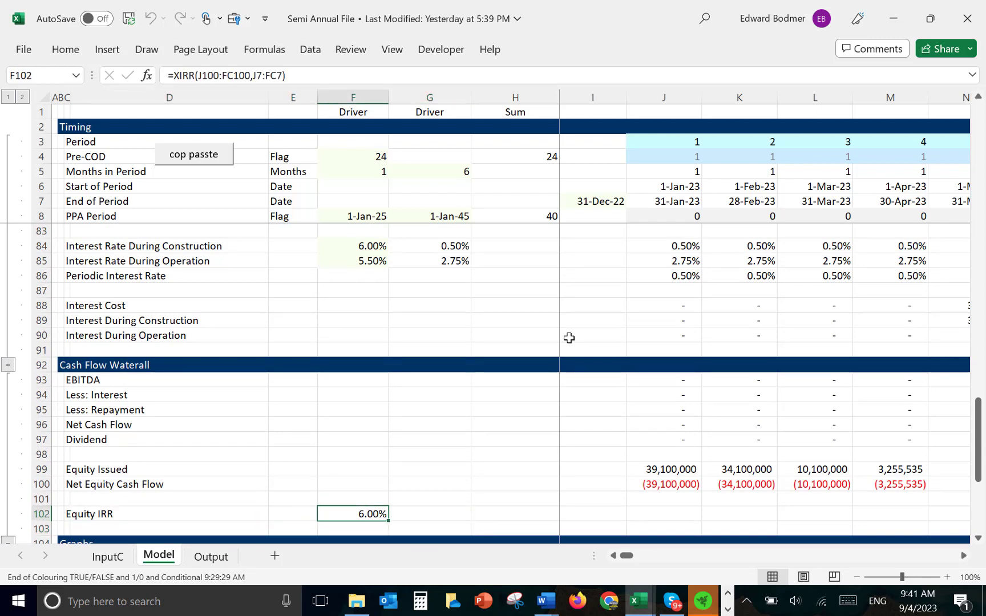
Review the model from Cap Exp through revenues, operating expenses and Project IRR to the uses and sources summary.
key(Page_Up)
key(Page_Up)
key(Page_Up)
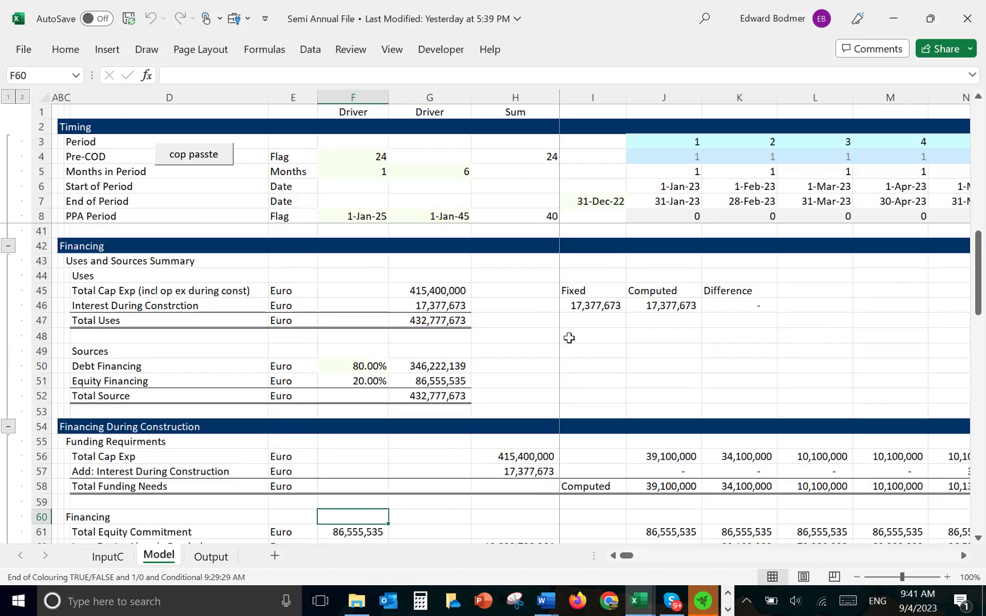
key(Down)
key(Down)
key(Down)
key(Down)
key(Down)
key(Down)
key(Down)
key(Down)
key(Down)
key(Down)
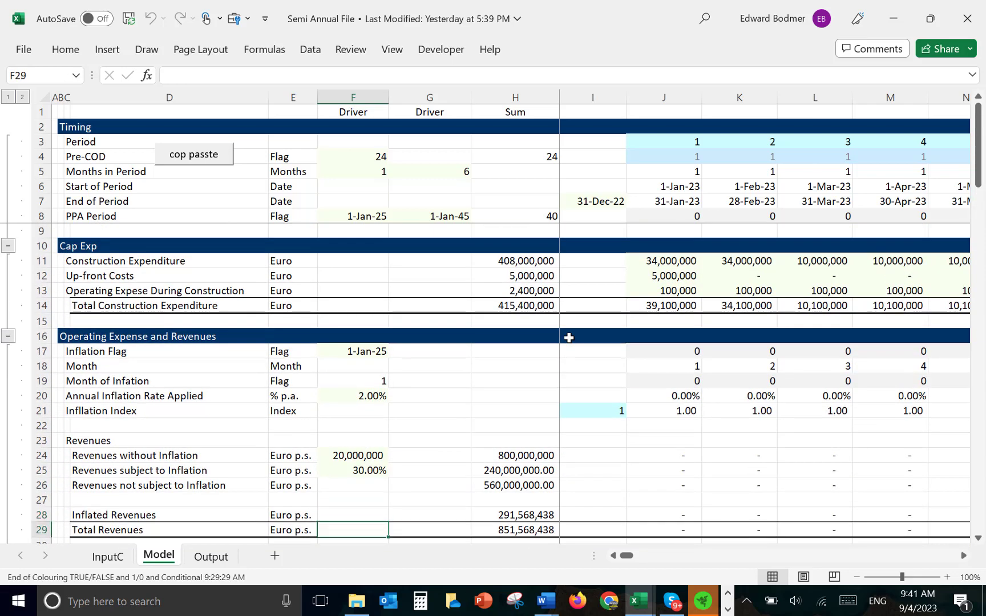
key(Down)
key(Down)
key(Down)
key(Down)
key(Down)
key(Down)
key(Down)
key(Down)
key(Down)
key(Down)
key(Down)
key(Down)
key(Down)
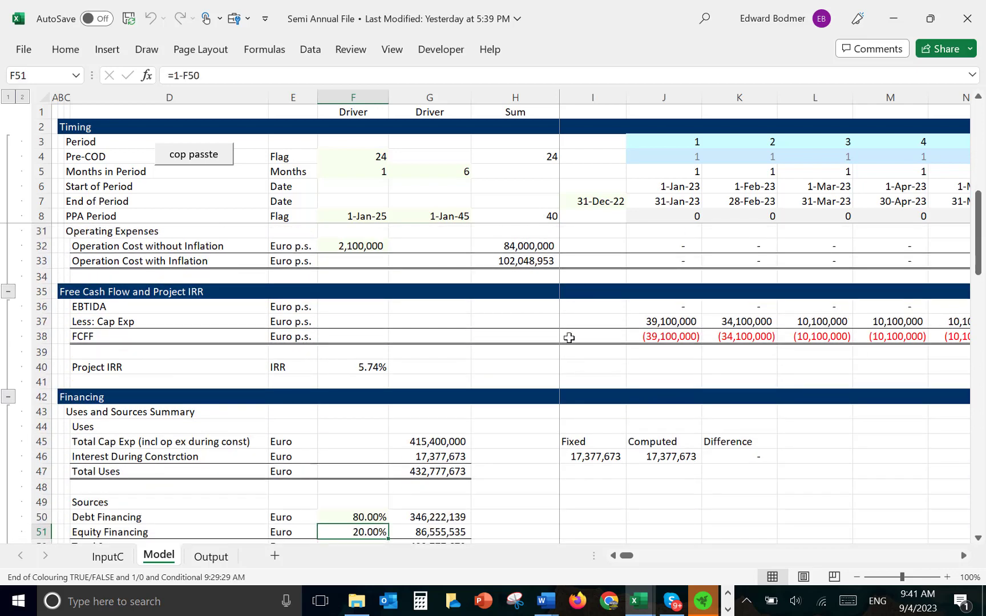
key(Down)
key(Down)
key(Up)
key(Up)
key(Up)
key(Up)
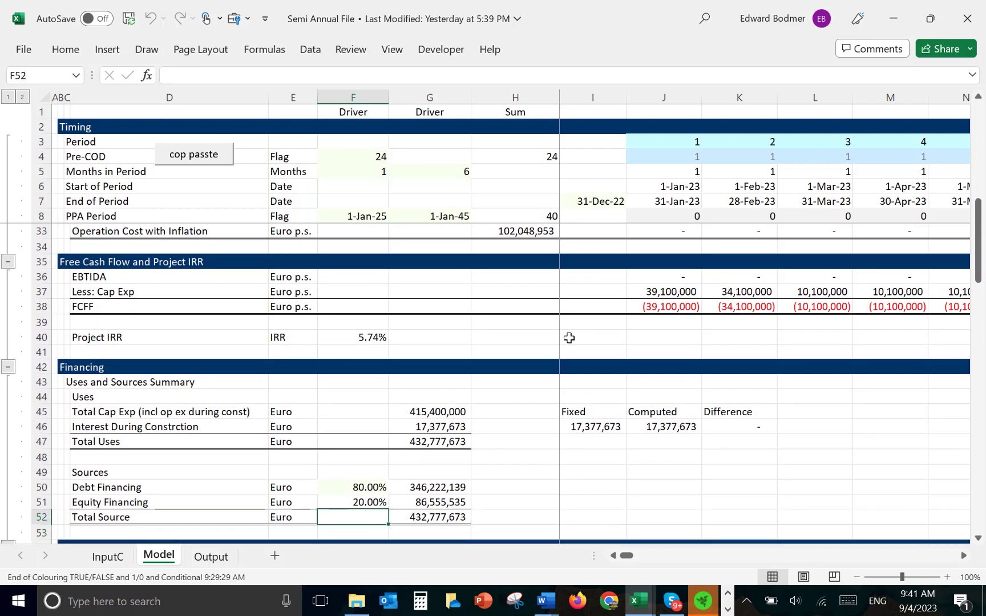
Examine the Financing During Construction rows and the debt repayment, balance and interest rows down to Interest During Construction.
key(Down)
key(Down)
key(Down)
key(Down)
key(Down)
key(Down)
key(Down)
key(Down)
key(Down)
key(Down)
key(Down)
key(Down)
key(Down)
key(Down)
key(Down)
key(Down)
key(Down)
key(Down)
key(Down)
key(Down)
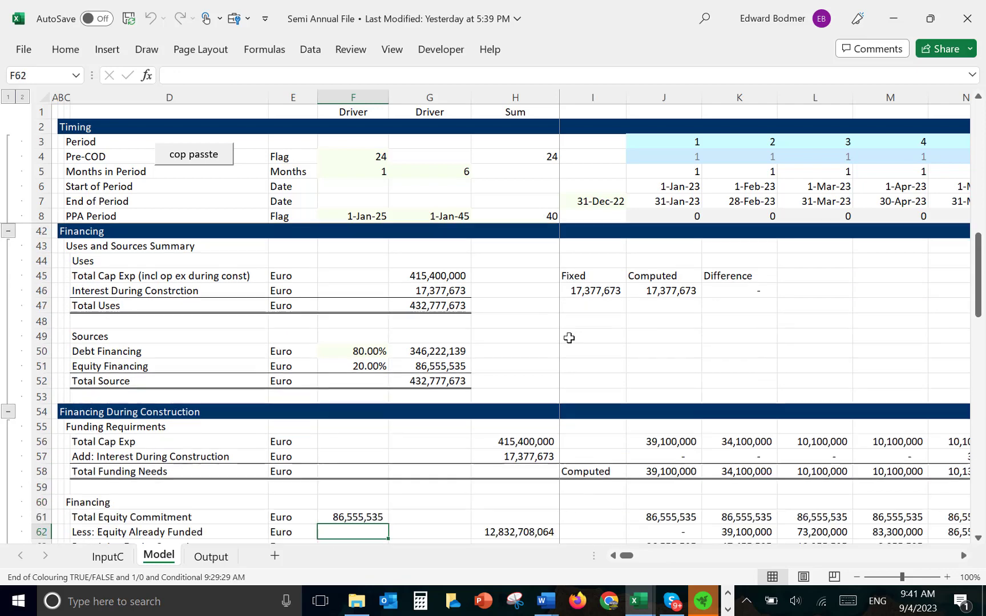
key(Down)
key(Down)
key(Down)
key(Down)
key(Down)
key(Down)
key(Down)
key(Down)
key(Down)
key(Down)
key(Down)
key(Down)
key(Down)
key(Down)
key(Down)
key(Down)
key(Down)
key(Down)
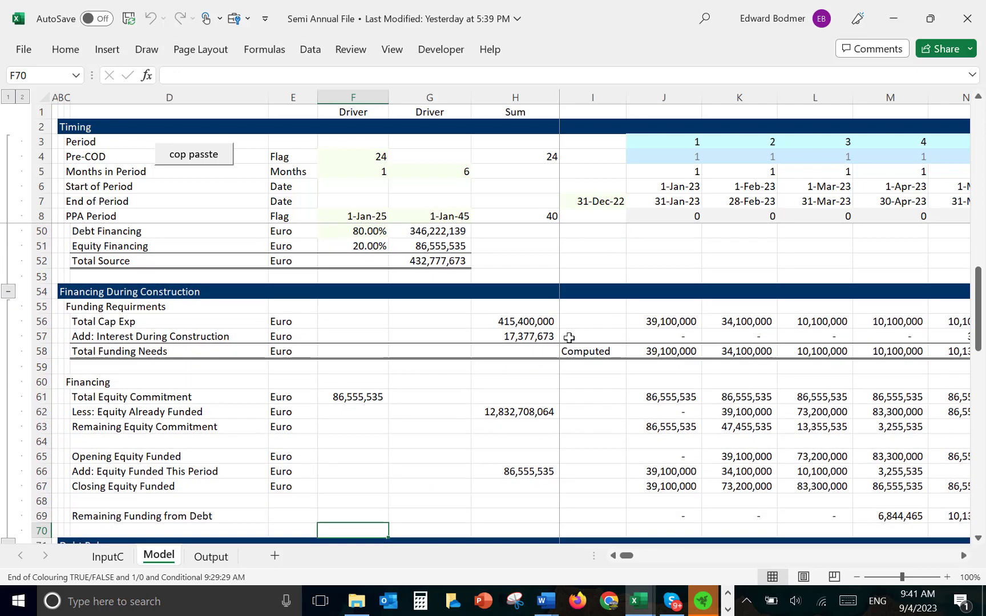
key(Down)
key(Down)
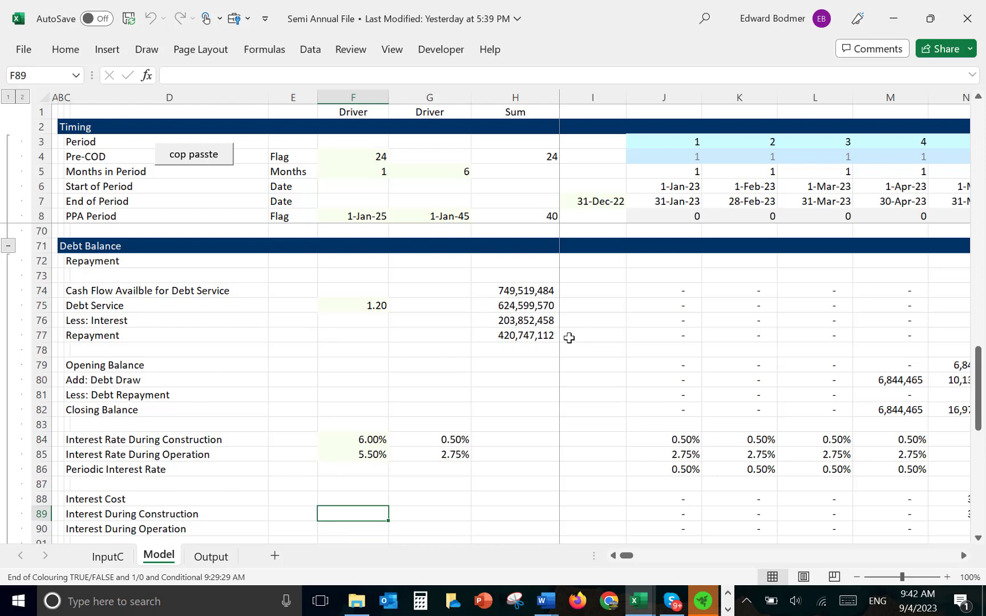
Save the workbook Semi Annual File in the Documents folder as an Excel Macro-Enabled Workbook.
key(F12)
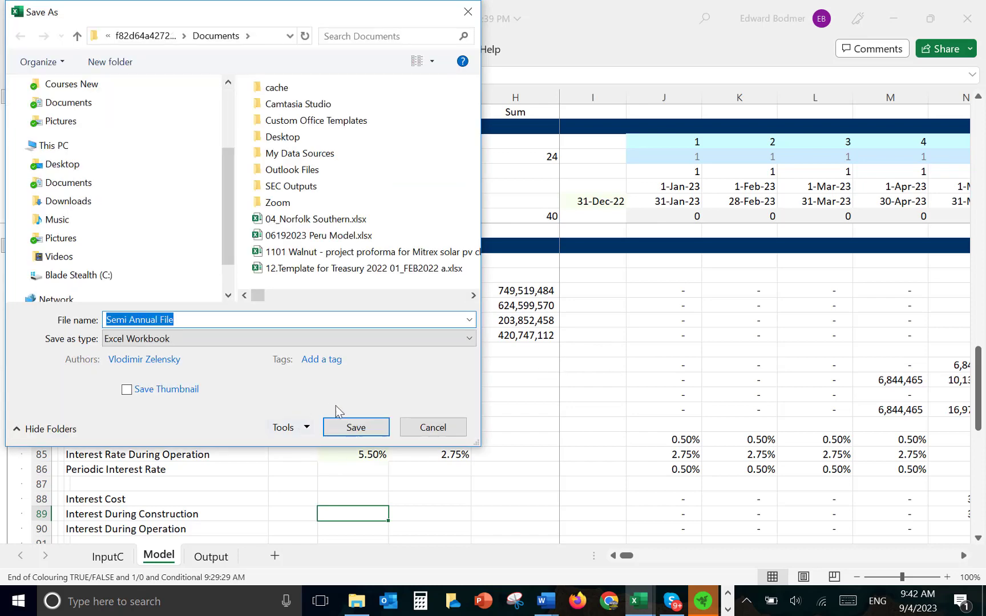
click(358, 429)
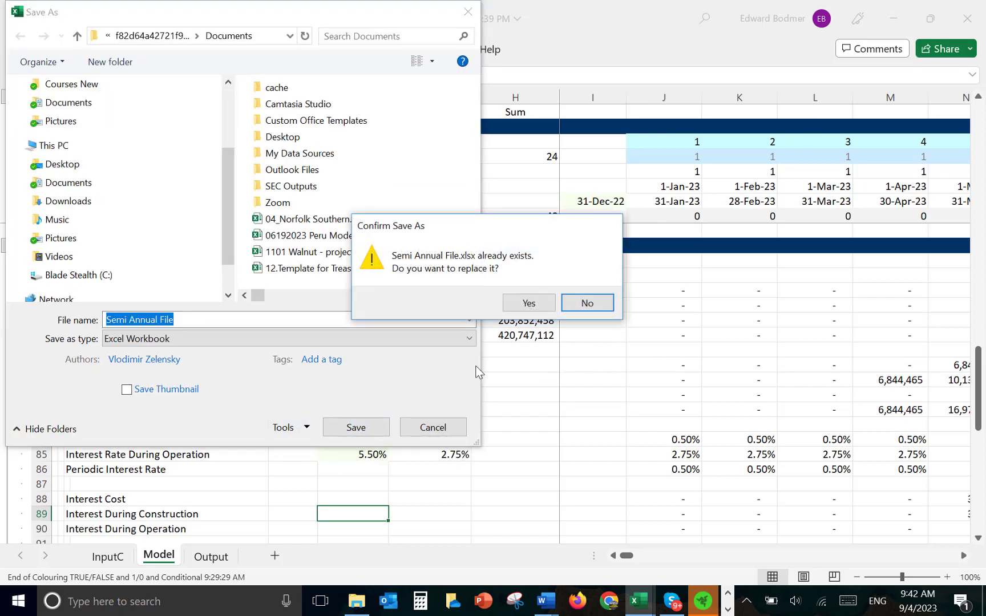
click(529, 302)
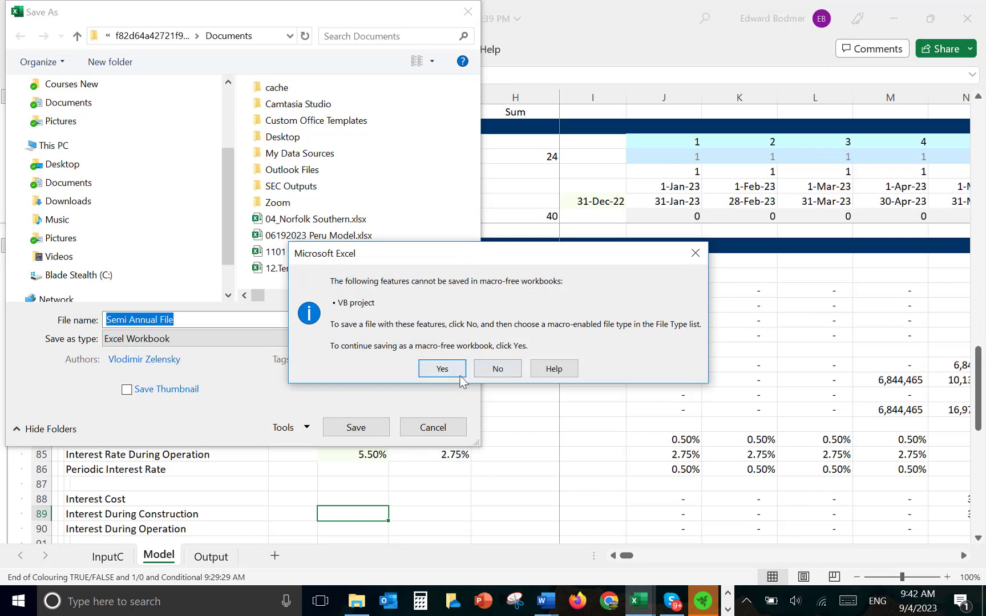
click(496, 370)
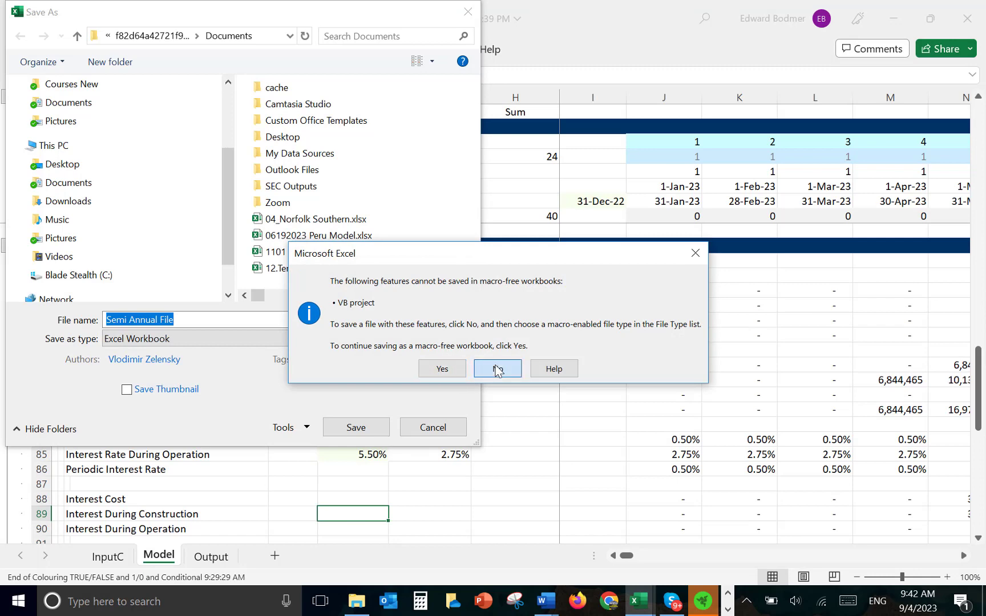
click(468, 342)
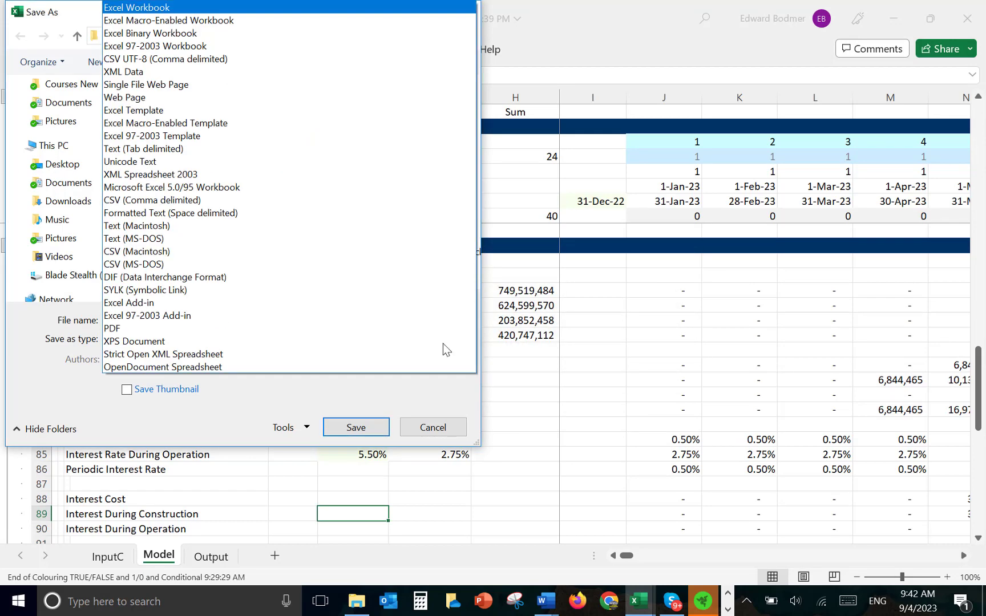
click(340, 26)
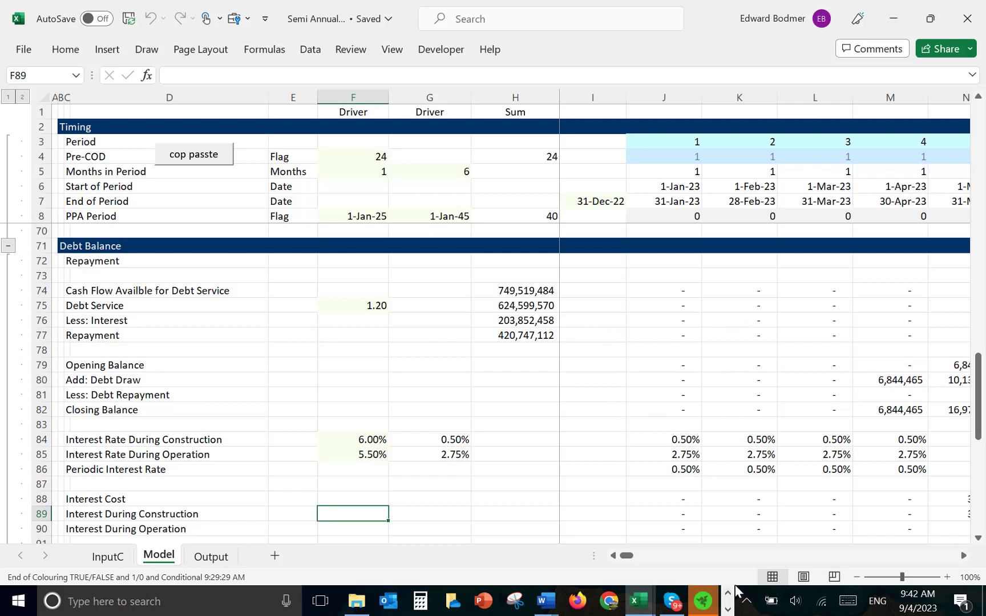
click(728, 610)
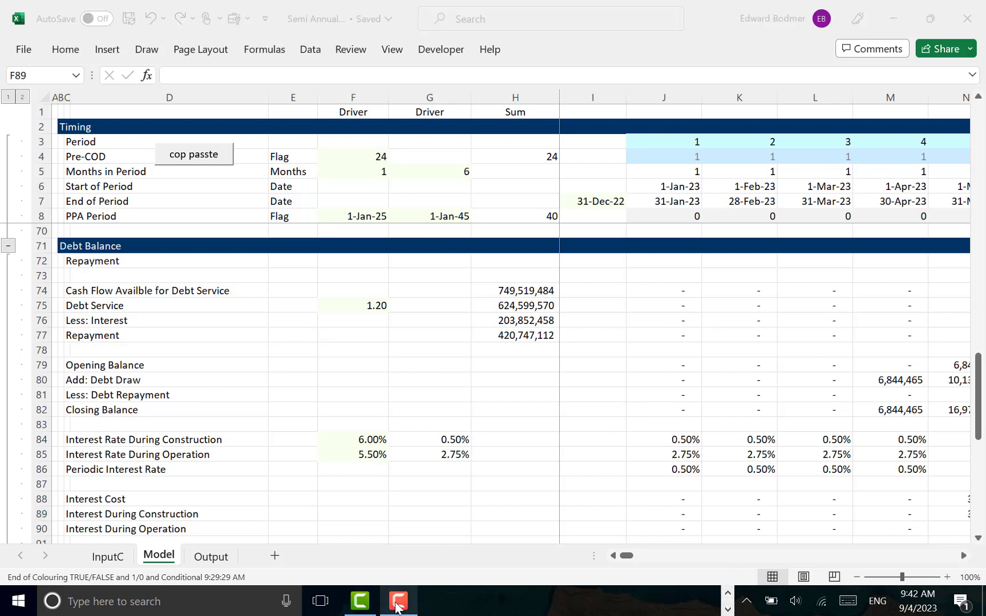